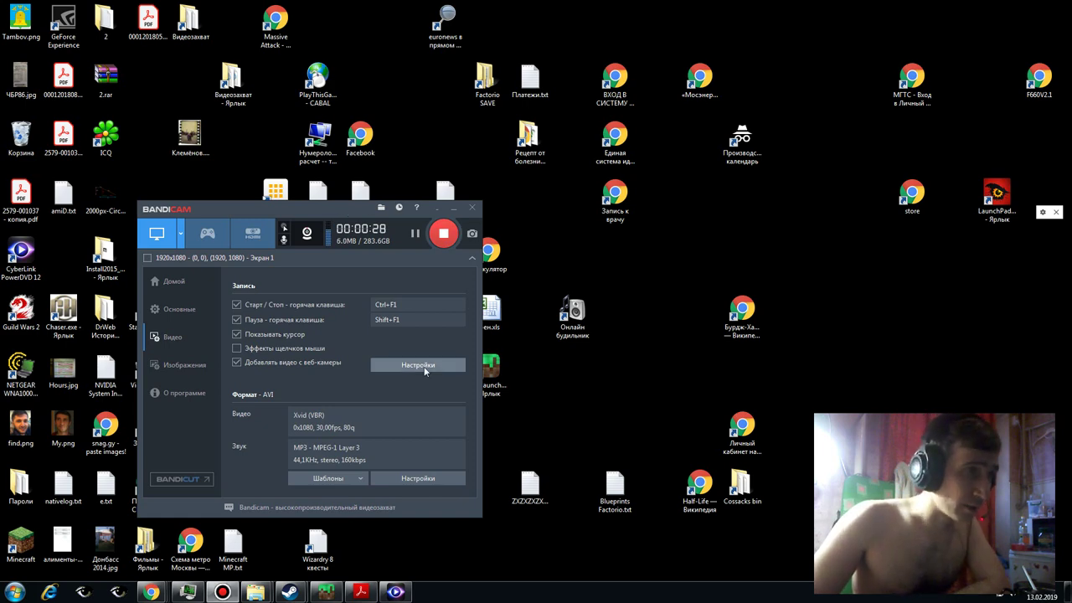
- Lower Bandicam's microphone recording volume from 100% to about 54% in the Звук settings
click(424, 371)
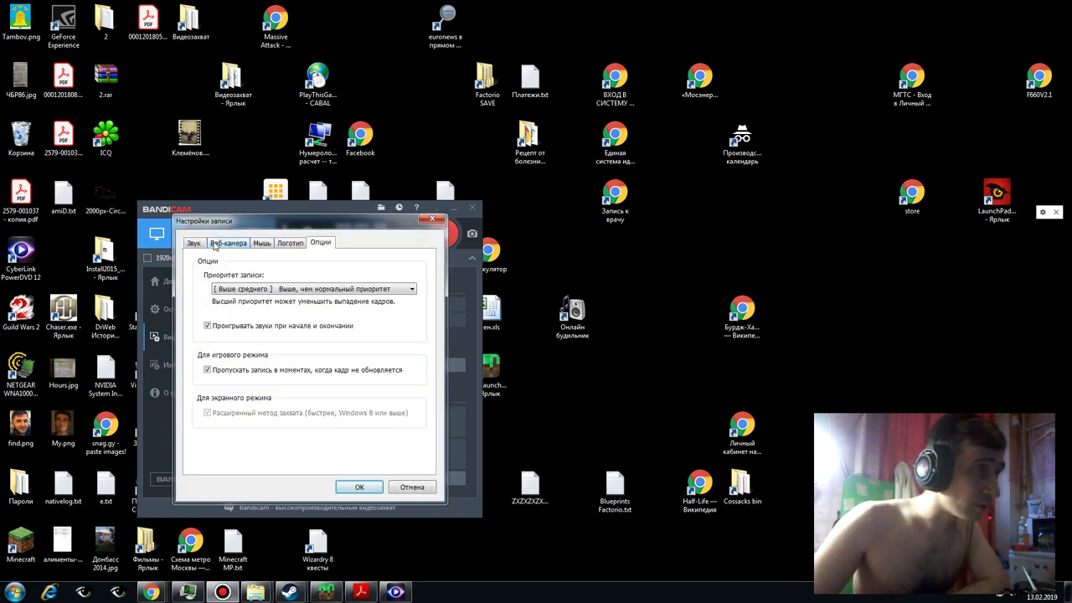
click(194, 243)
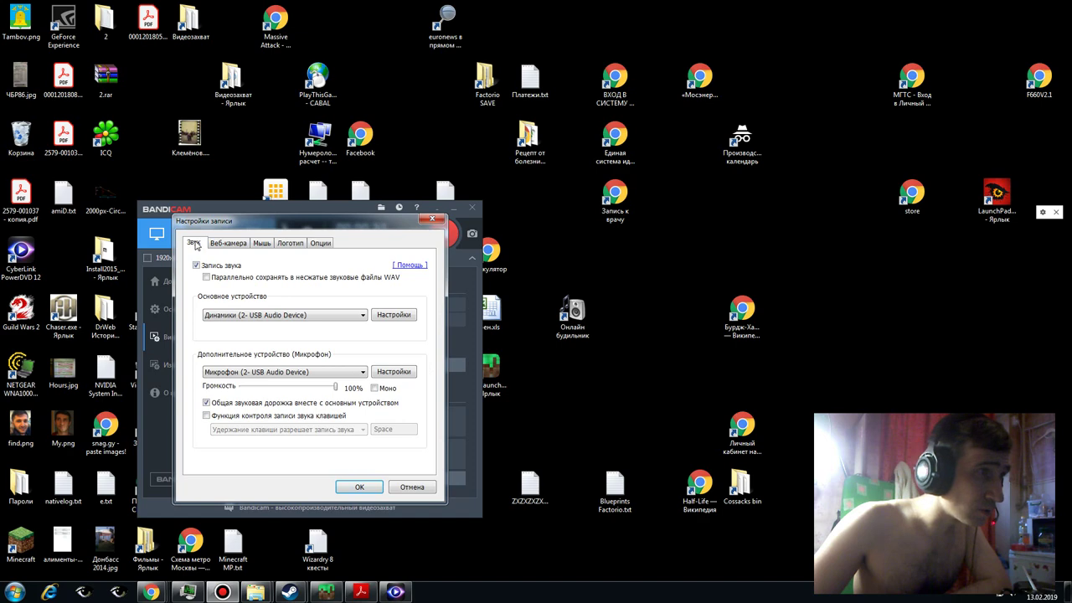
click(390, 375)
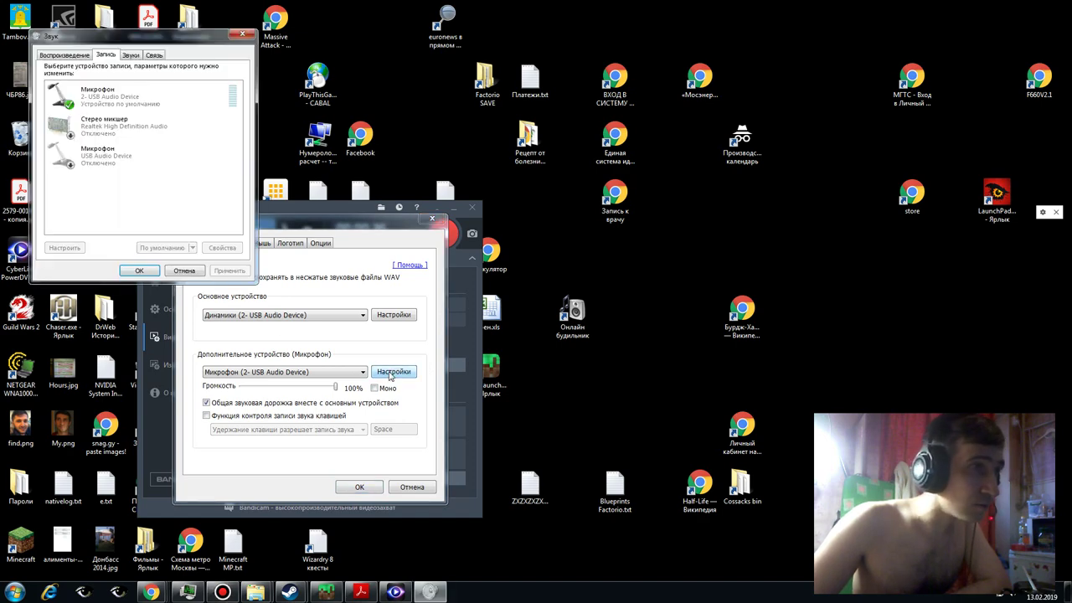
key(Escape)
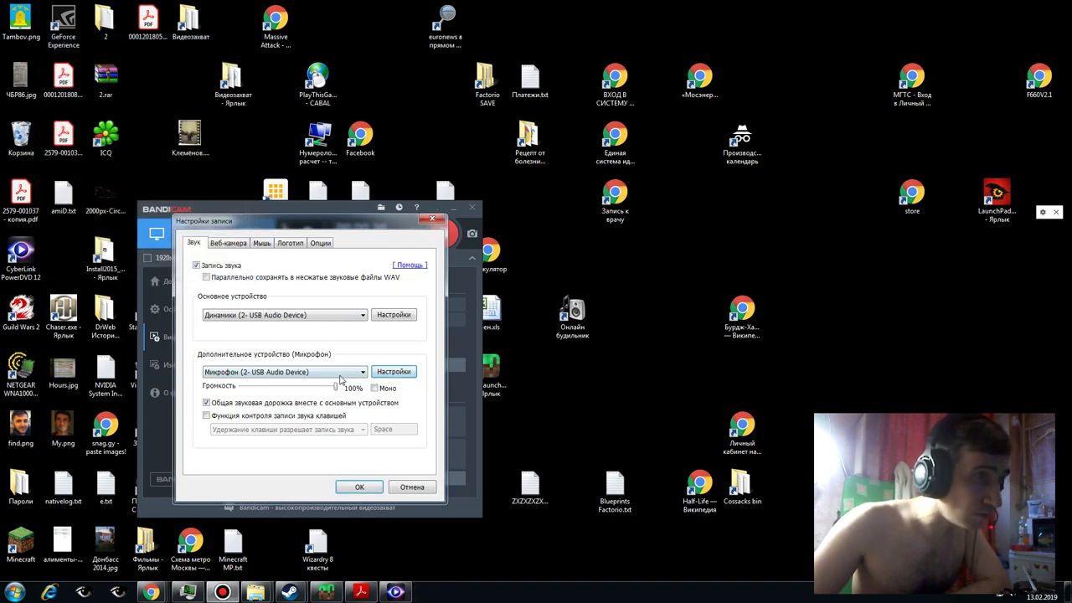
drag(335, 387, 295, 389)
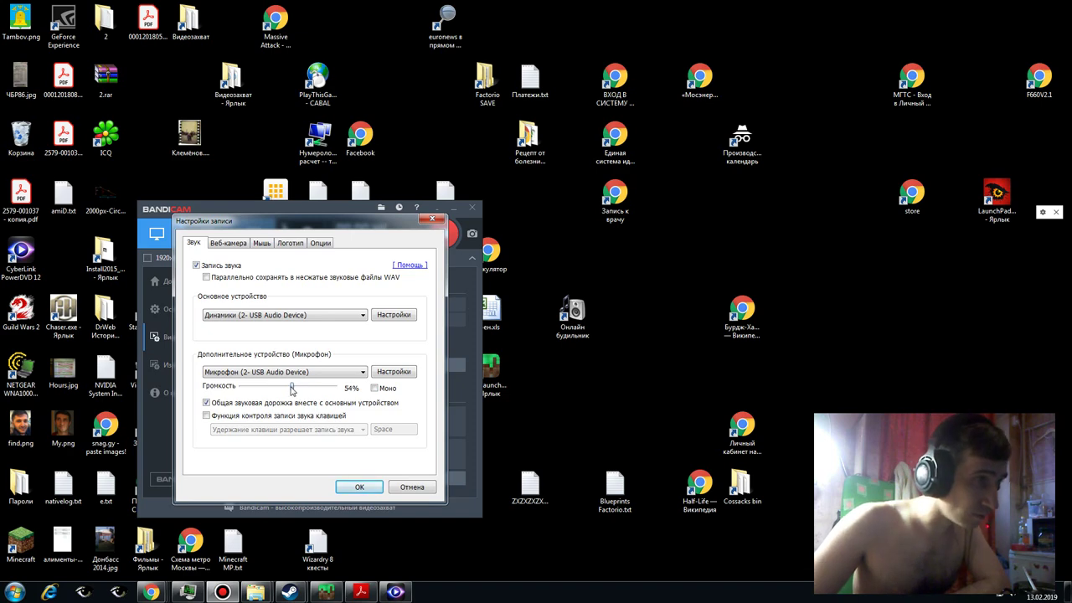
click(359, 488)
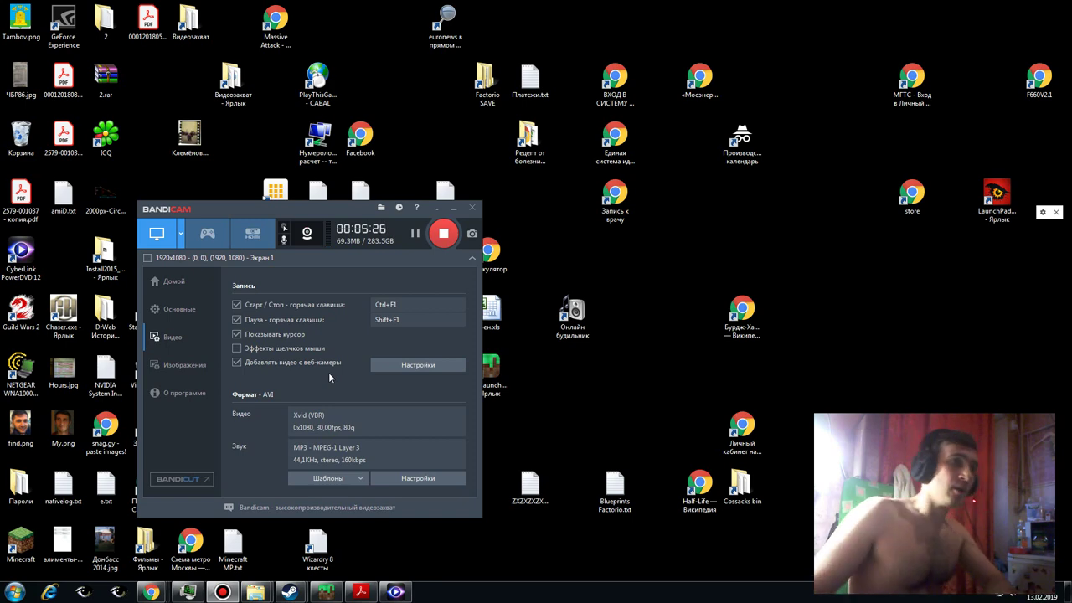
- Hide Bandicam, create a new Текстовый документ on the desktop with its default name, and open it
click(453, 208)
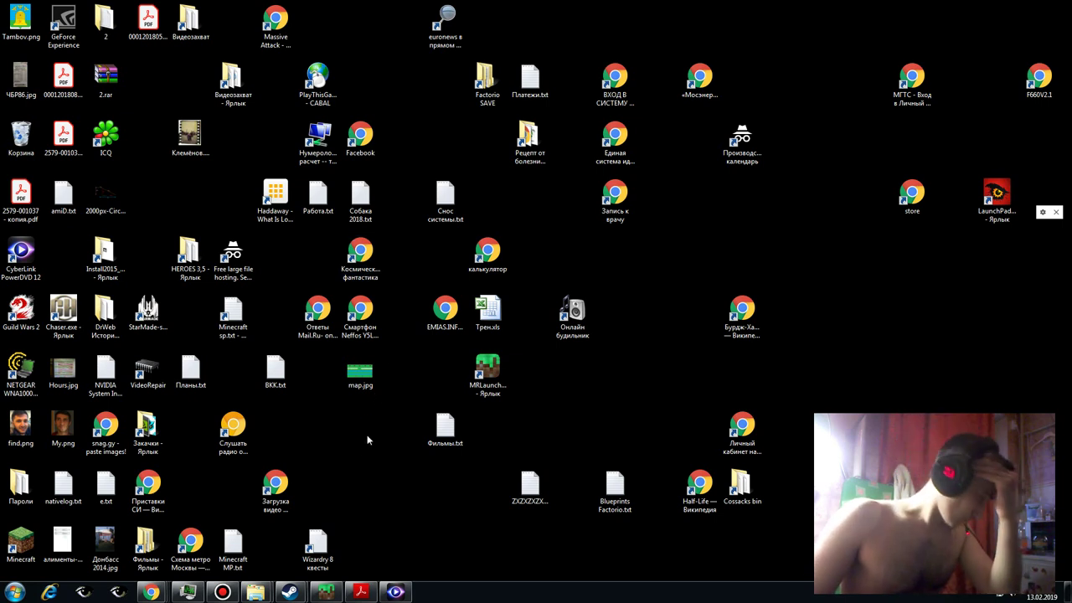
right_click(345, 432)
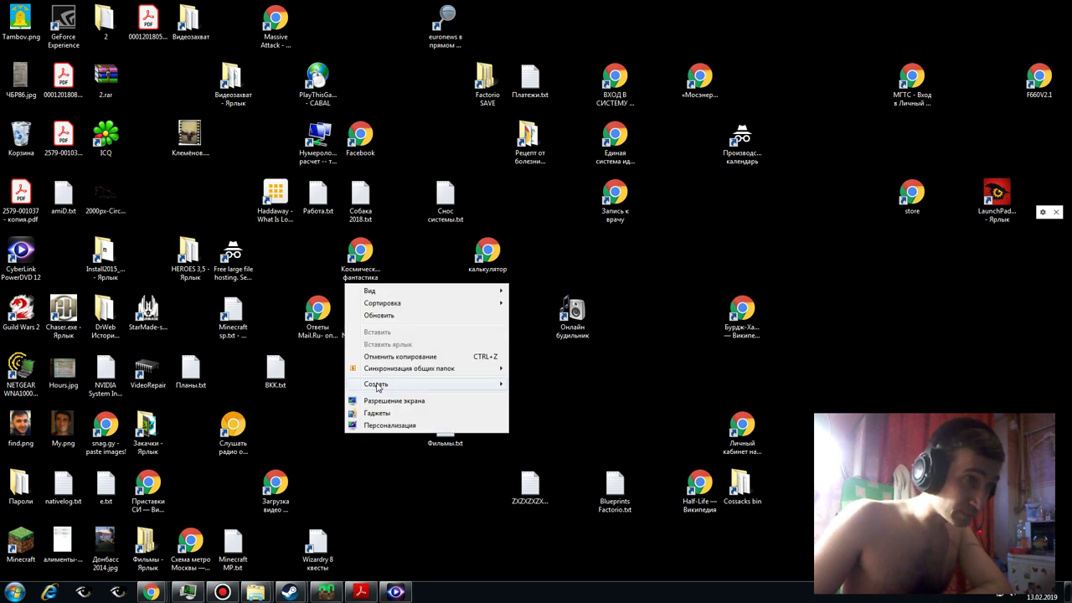
mouse_move(376, 385)
click(530, 510)
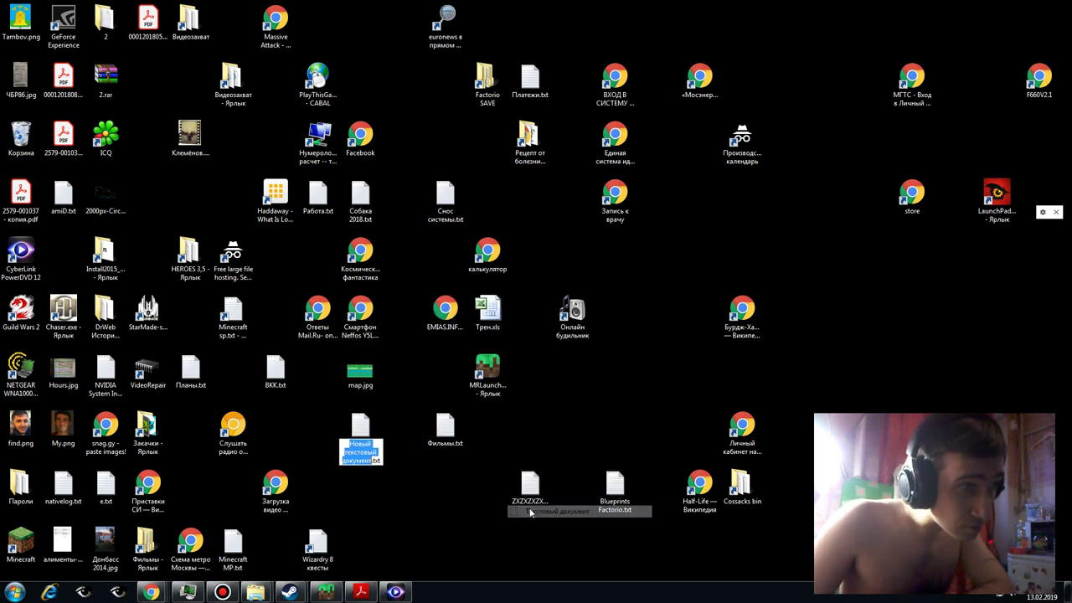
click(367, 432)
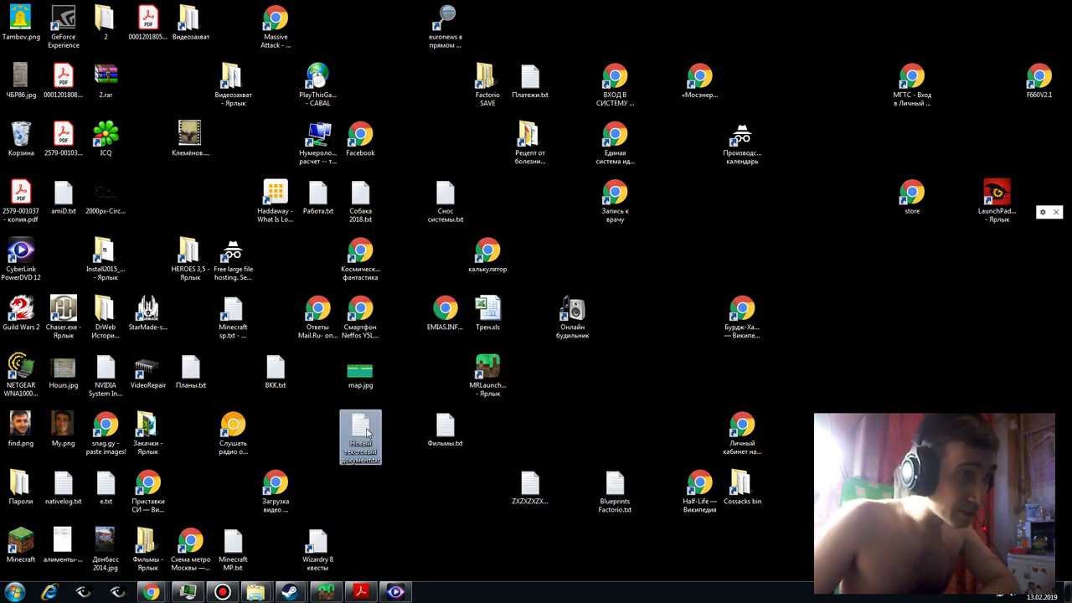
double_click(366, 432)
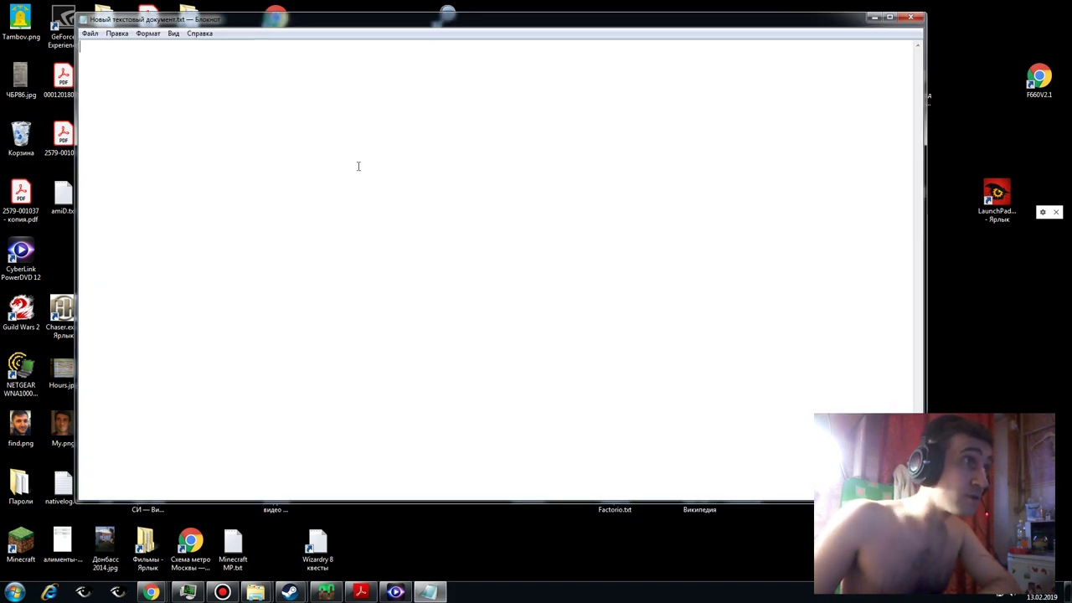
- Enlarge Notepad's font in the Font dialog, entering size 112
click(174, 34)
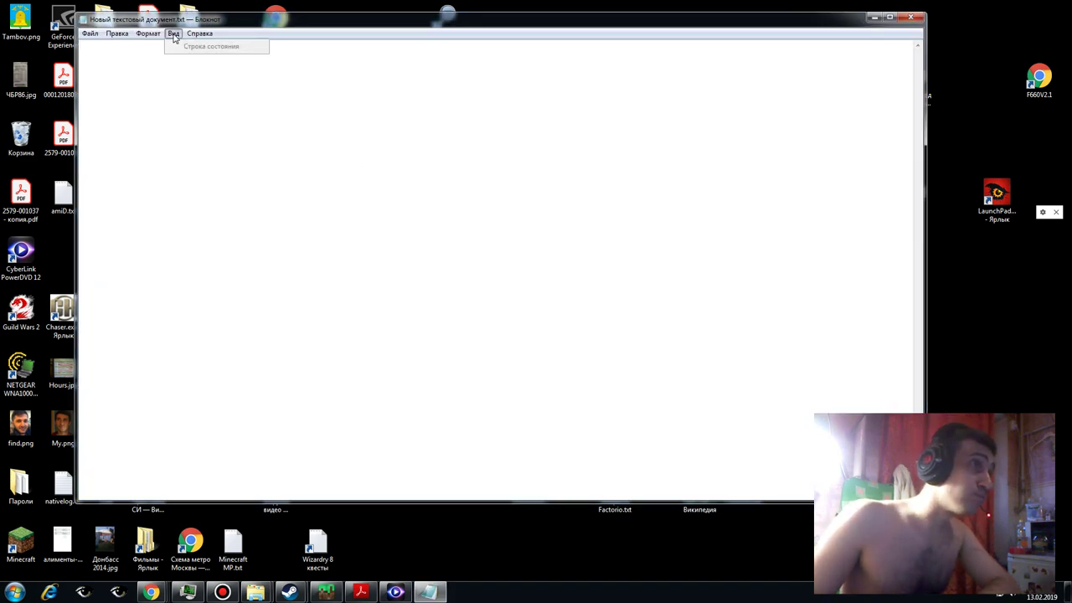
mouse_move(117, 38)
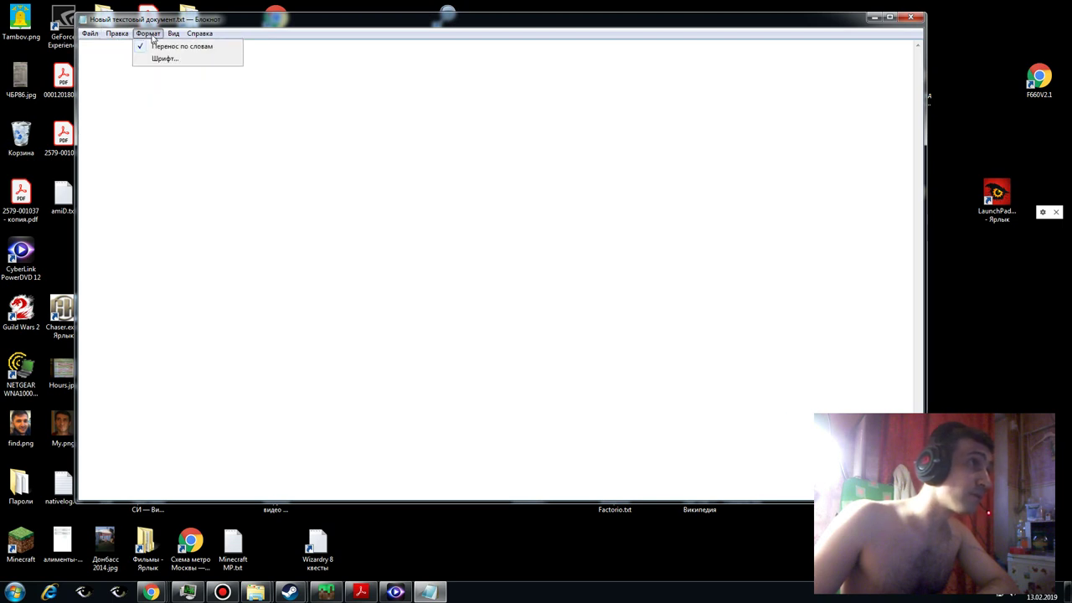
click(153, 58)
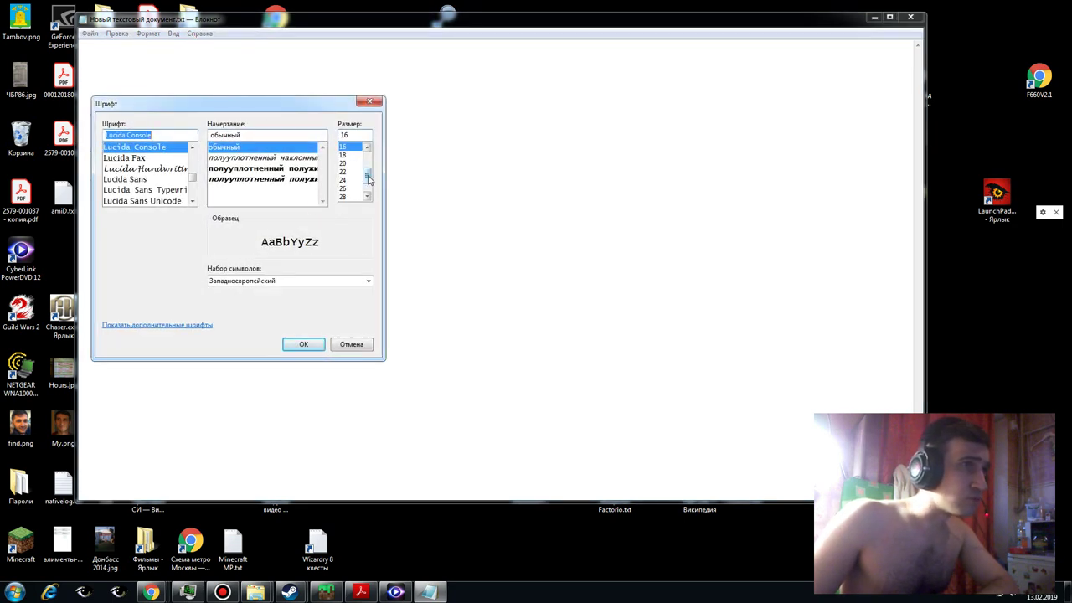
drag(368, 178, 369, 188)
click(350, 198)
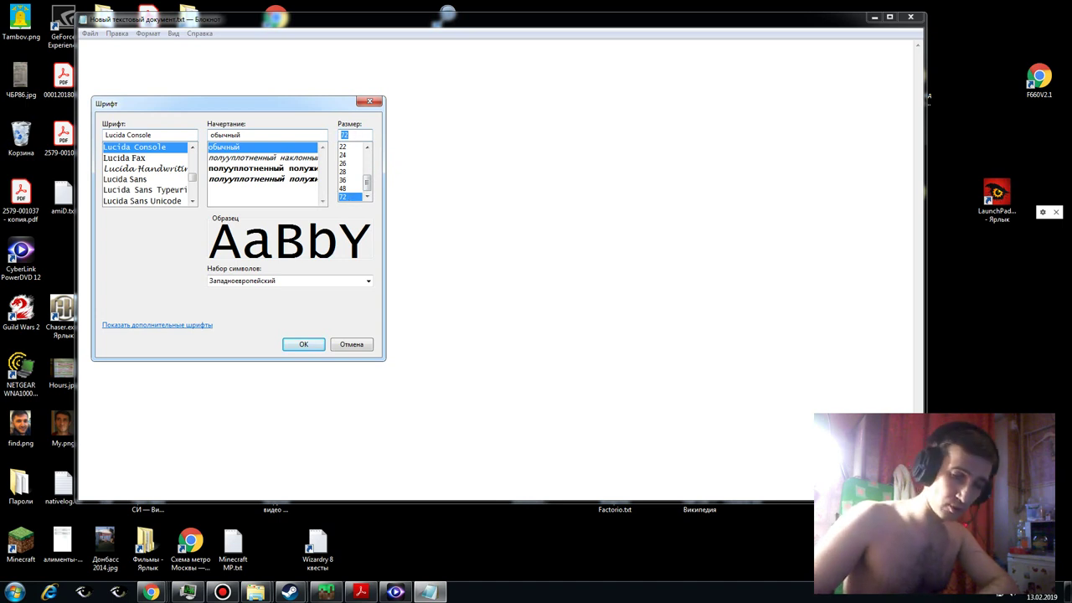
text(112)
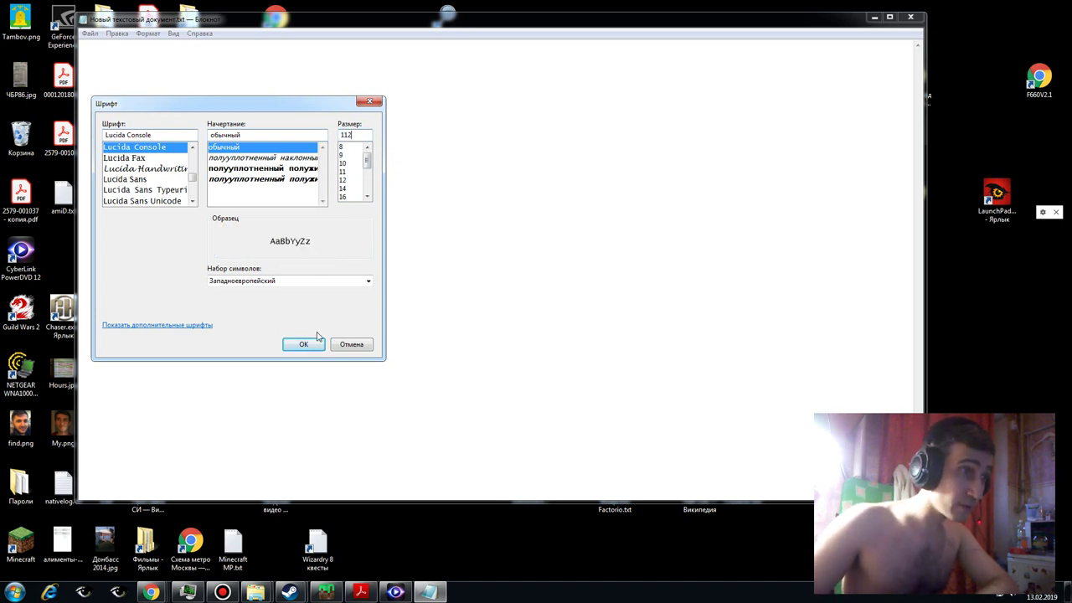
click(312, 343)
- Pick a somewhat smaller font size, then replace the stray 't' with 2 on the first line
text(t)
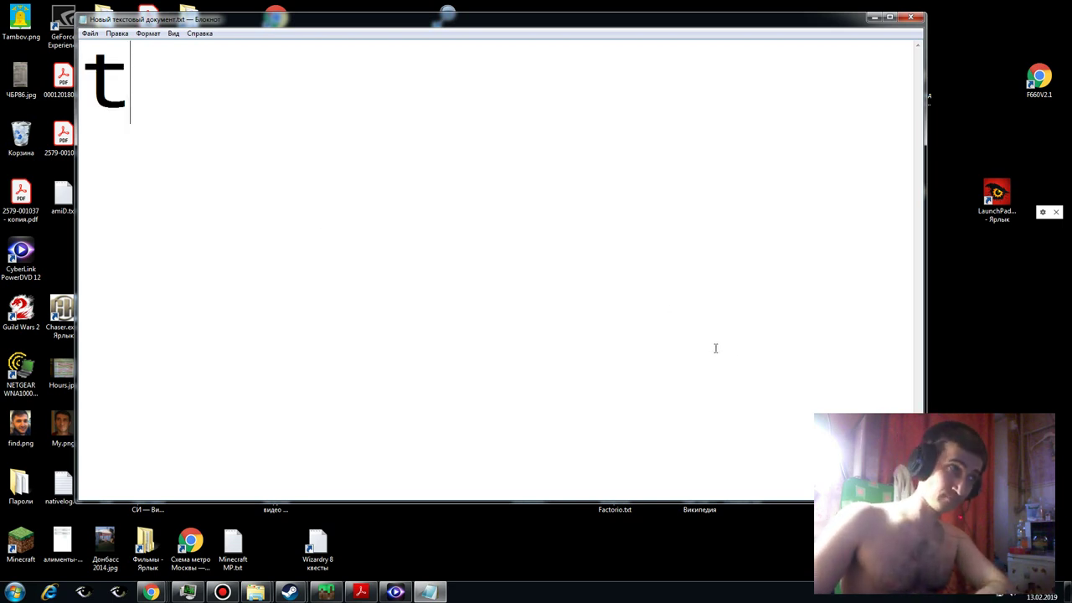
click(147, 34)
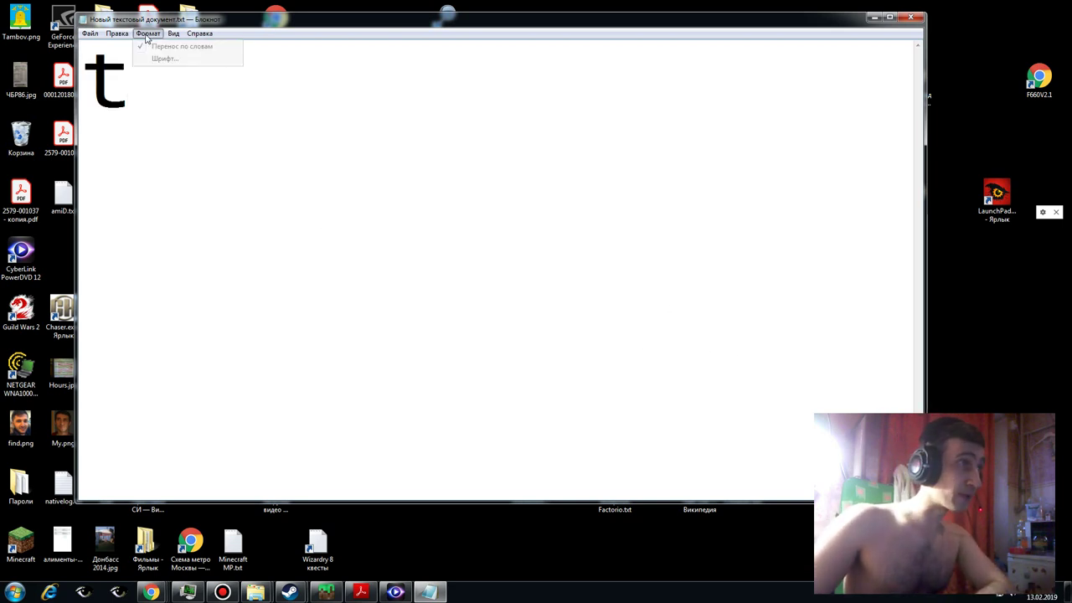
click(164, 59)
scroll(350, 201, down, 2)
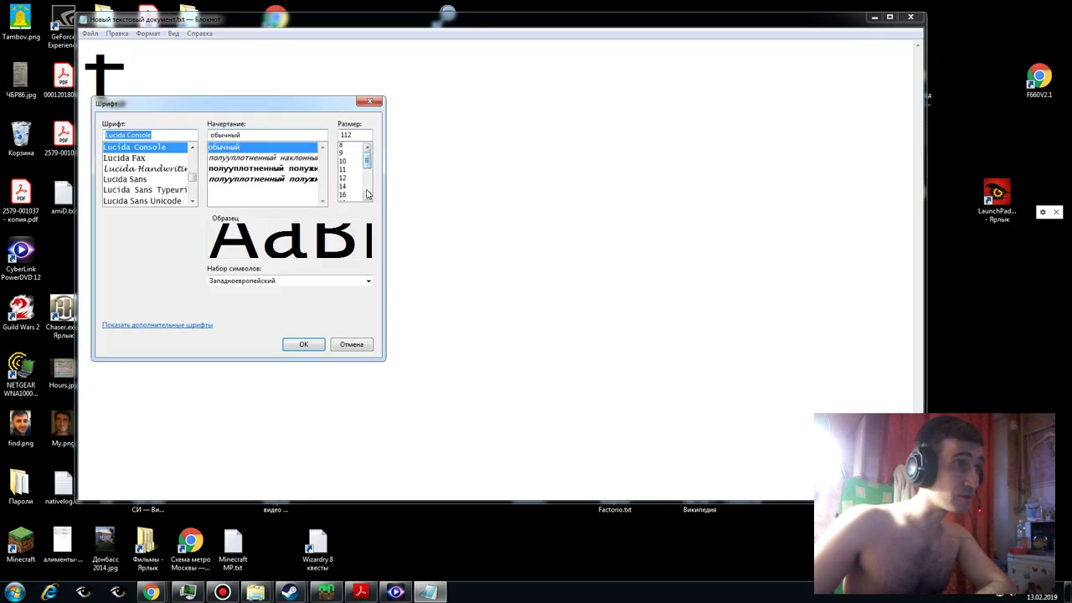
scroll(350, 201, down, 1)
click(349, 198)
click(303, 345)
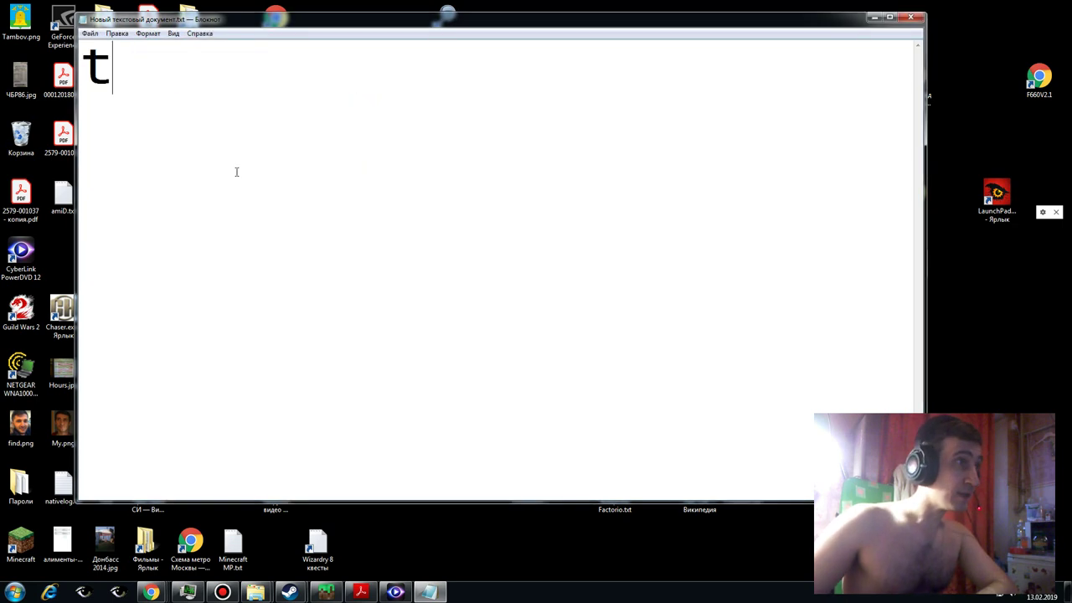
key(BackSpace)
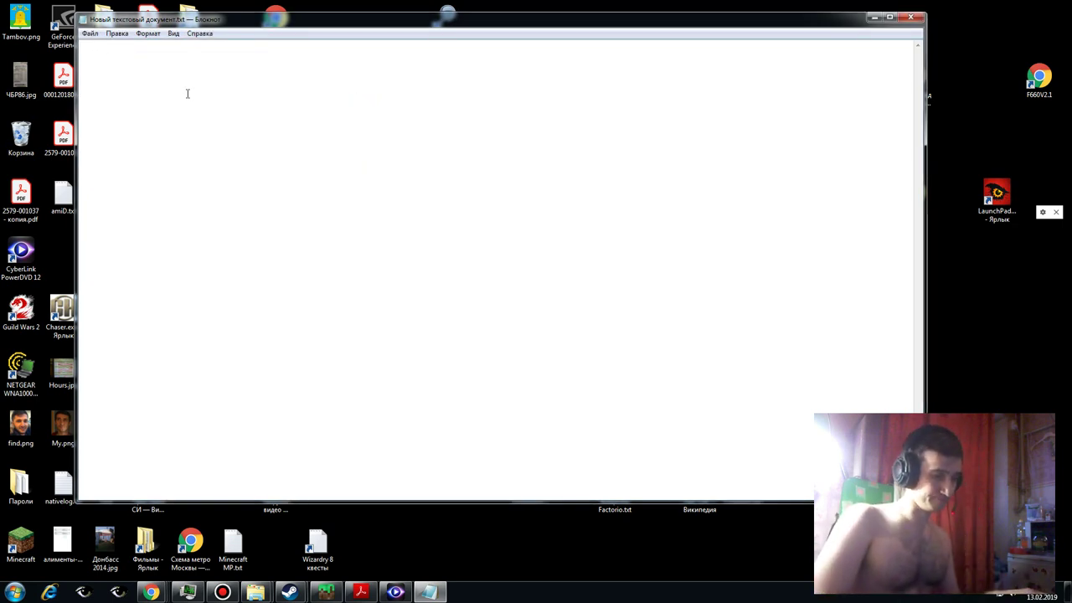
text(2)
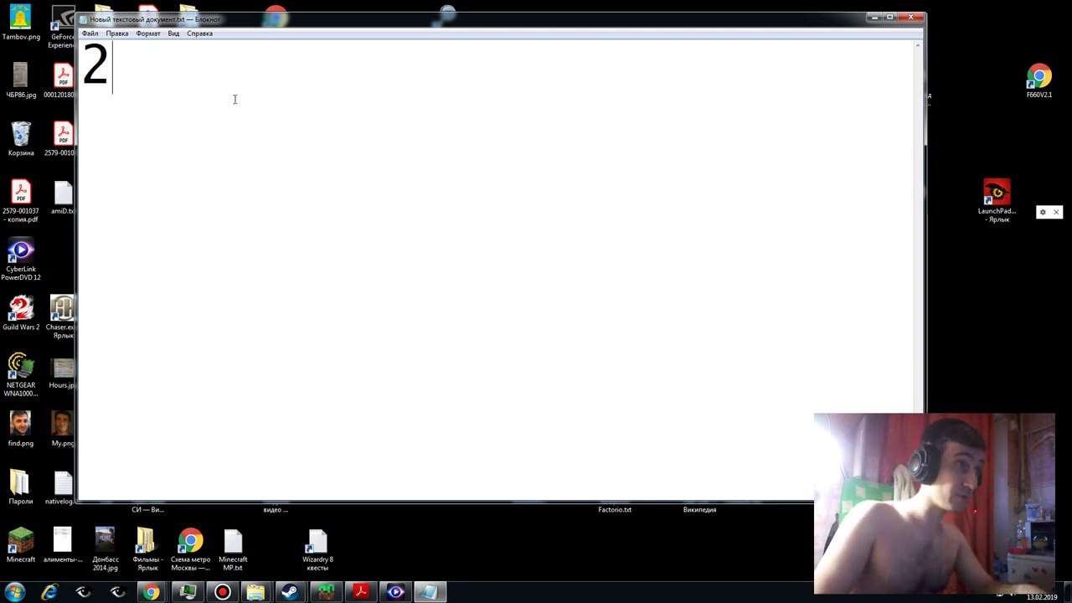
- Complete the first line as 2-18, add 3-17 below it, and start a third line
text(-1)
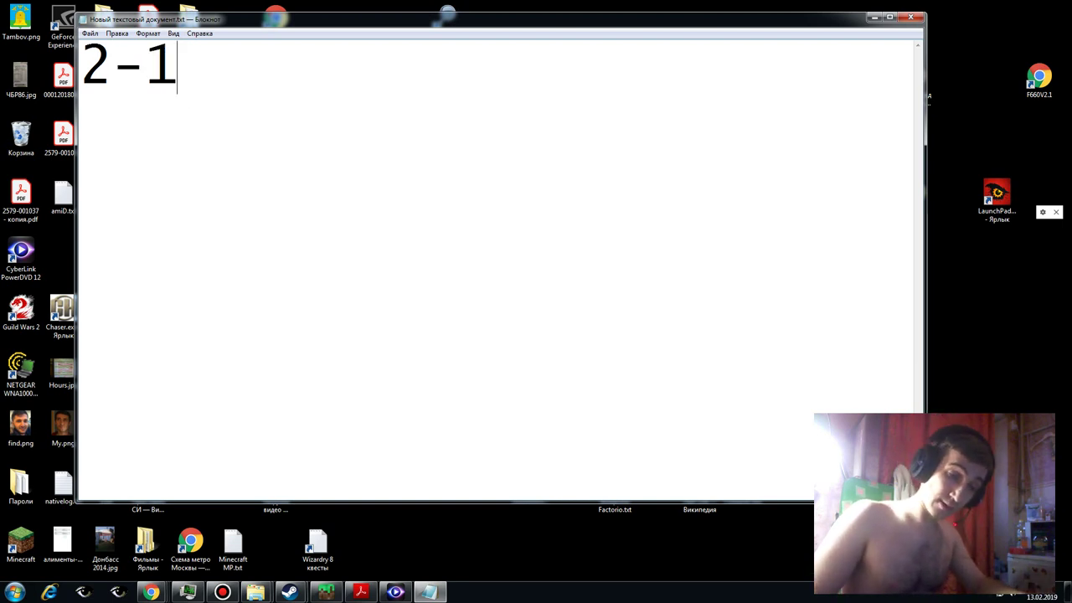
text(8)
key(Return)
text(3)
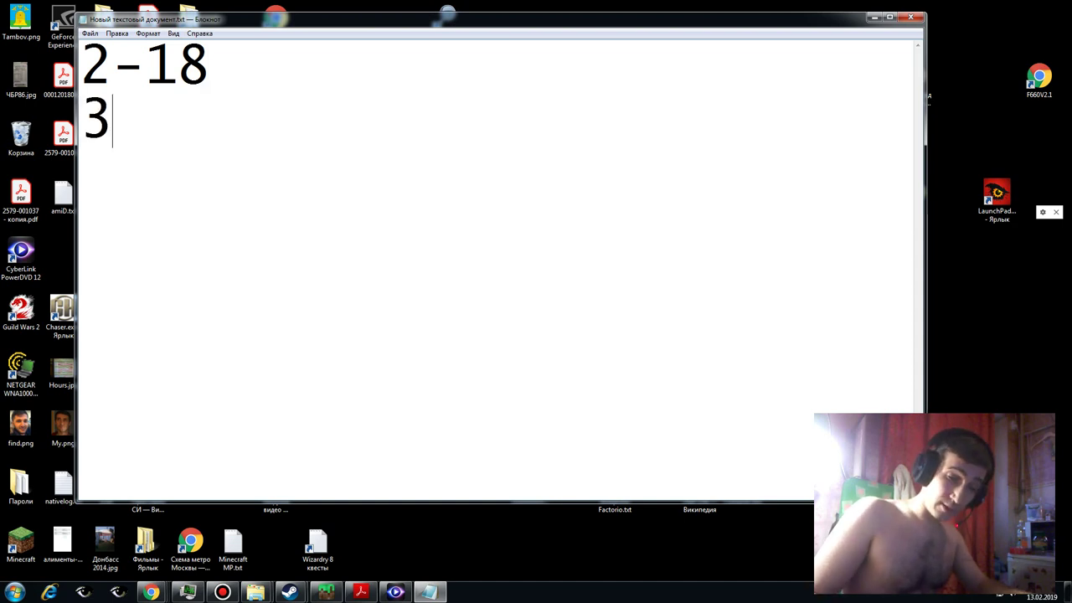
text(-17)
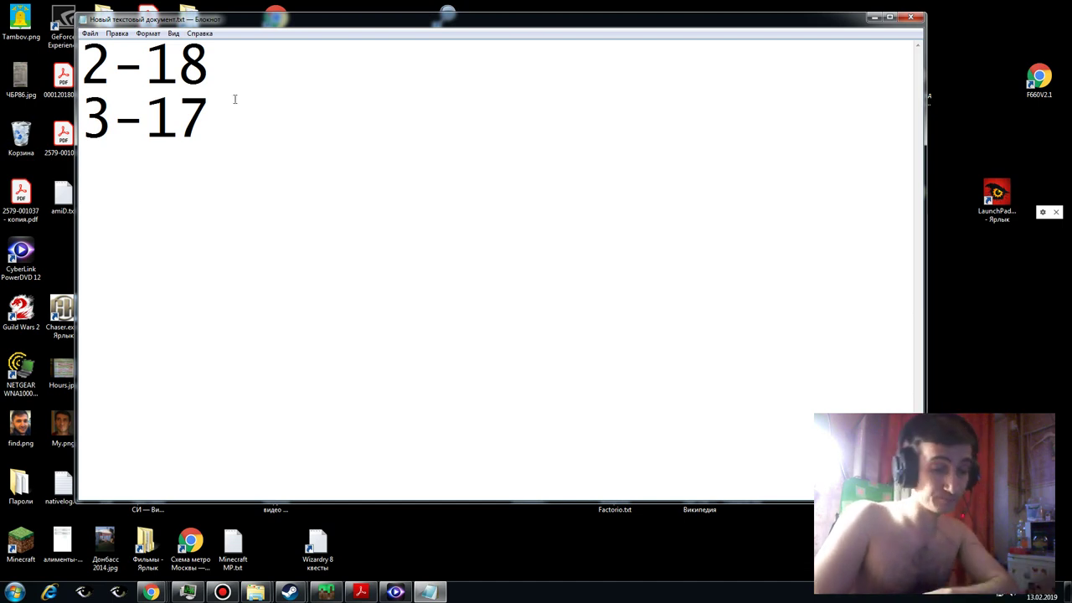
key(Return)
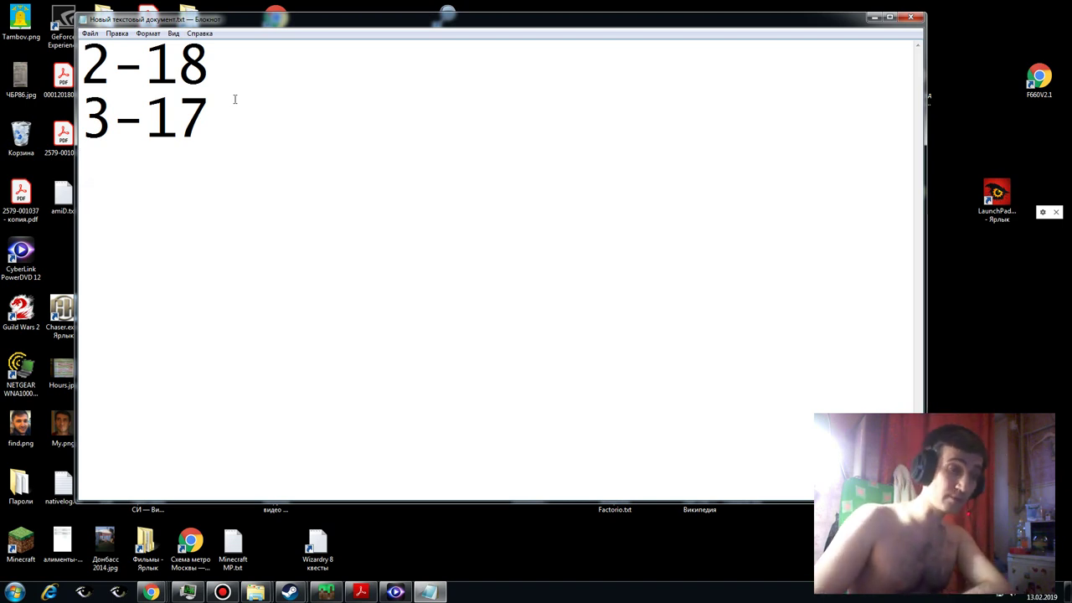
- Add the pairs 4-16, 5-15 (corrected from 3-15), 6-14, 7-13 and 8-12 on separate lines
text(4)
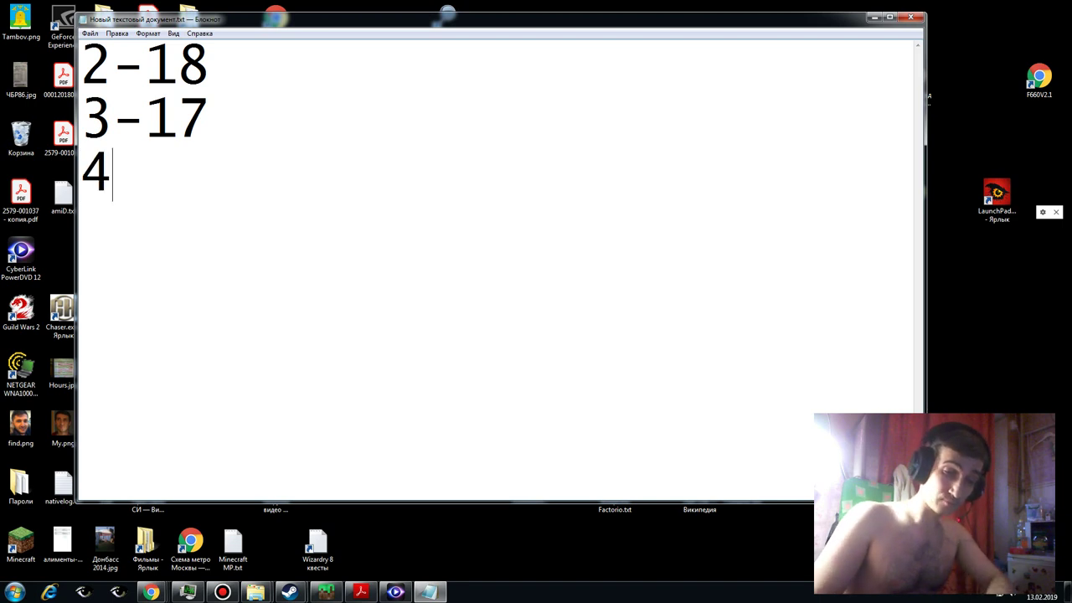
text(-1)
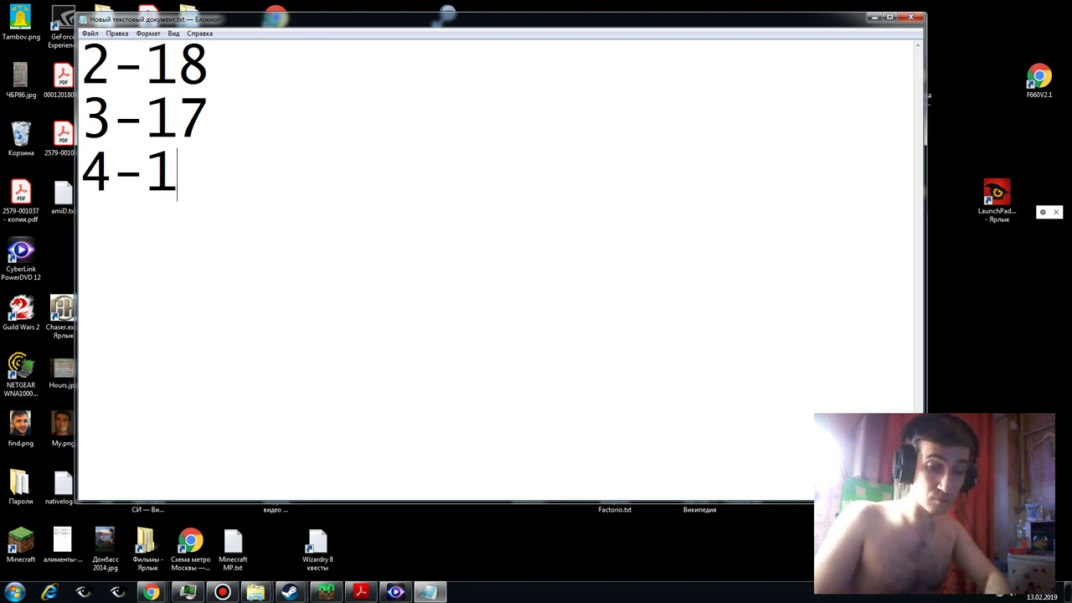
text(6)
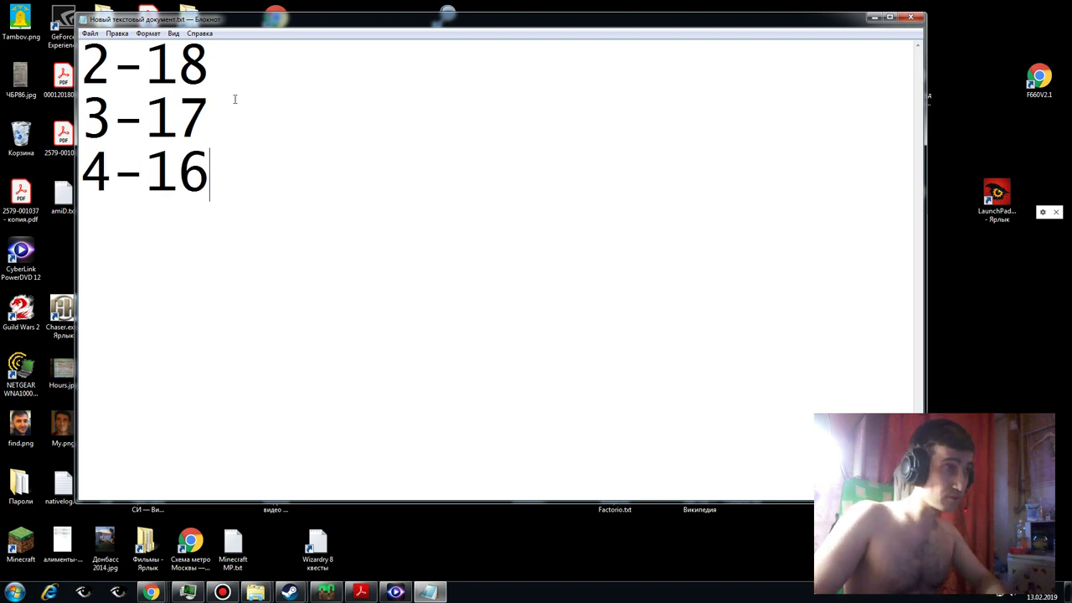
key(Return)
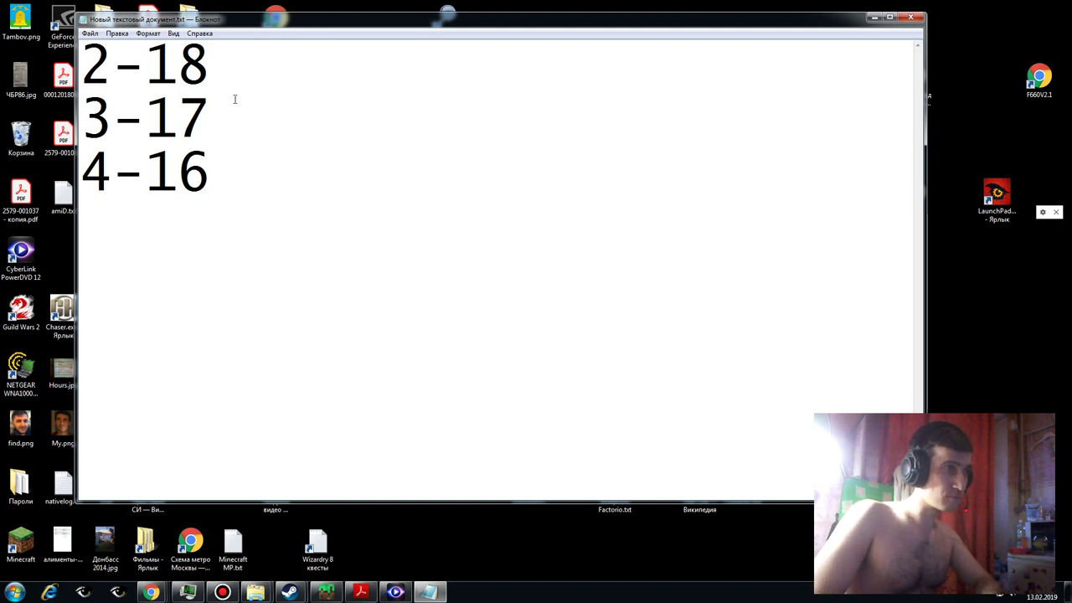
text(3)
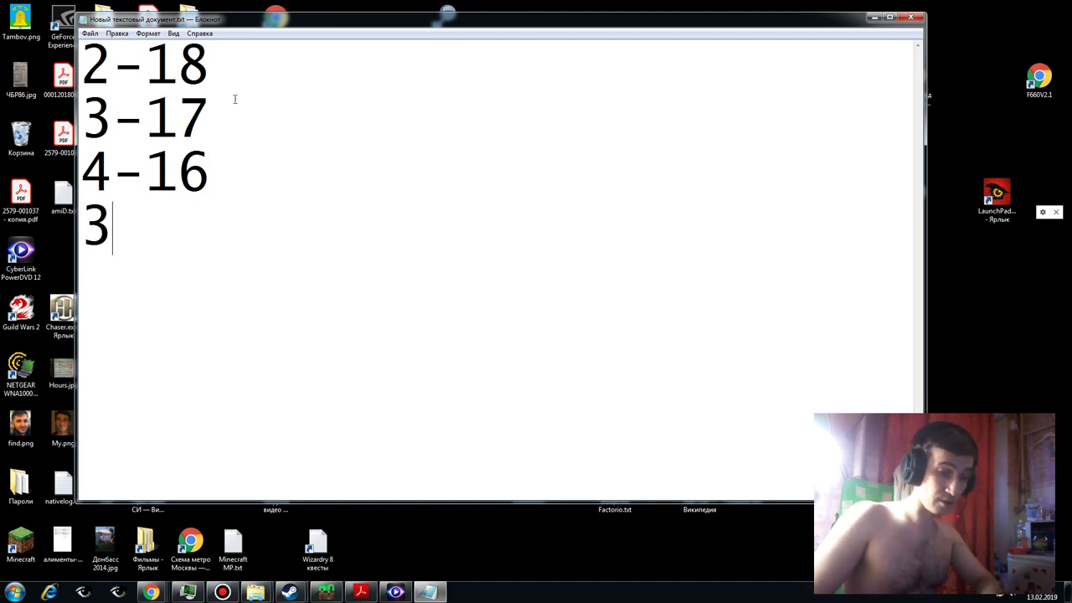
text(-15)
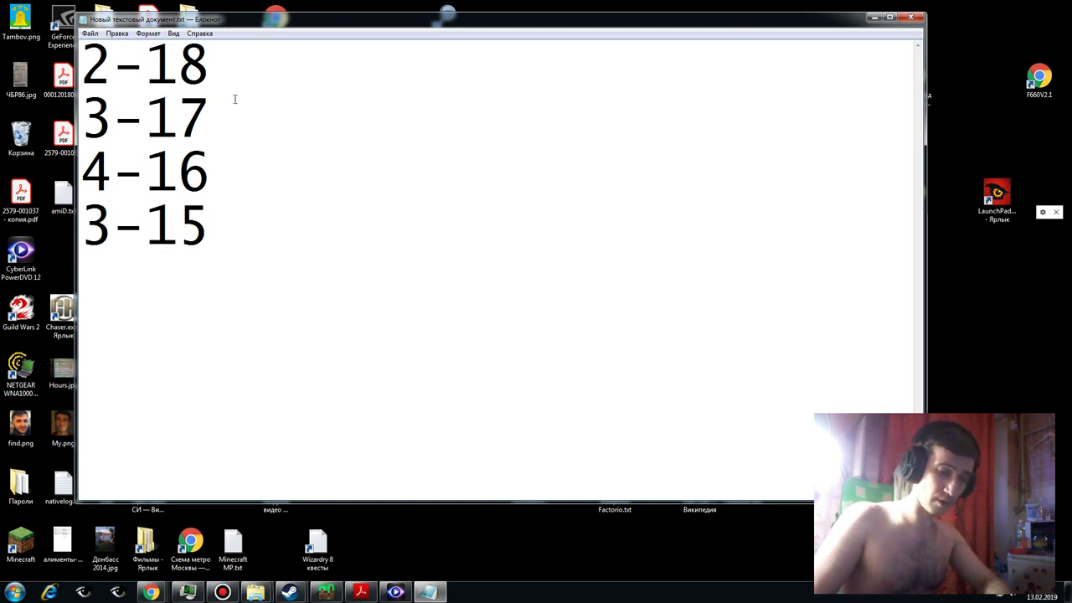
key(Left)
key(Left)
key(BackSpace)
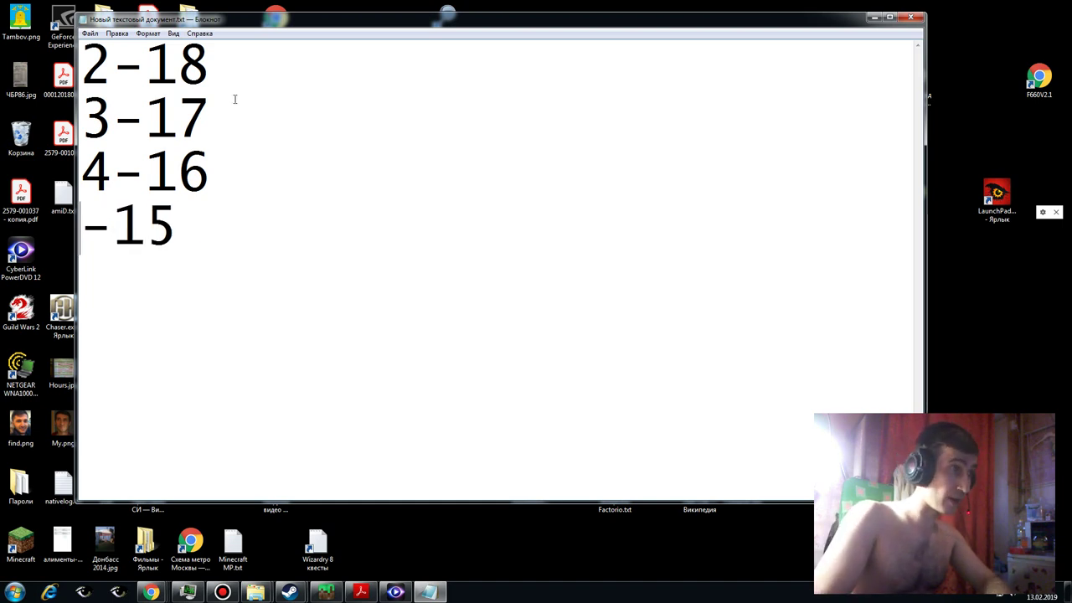
text(5)
key(End)
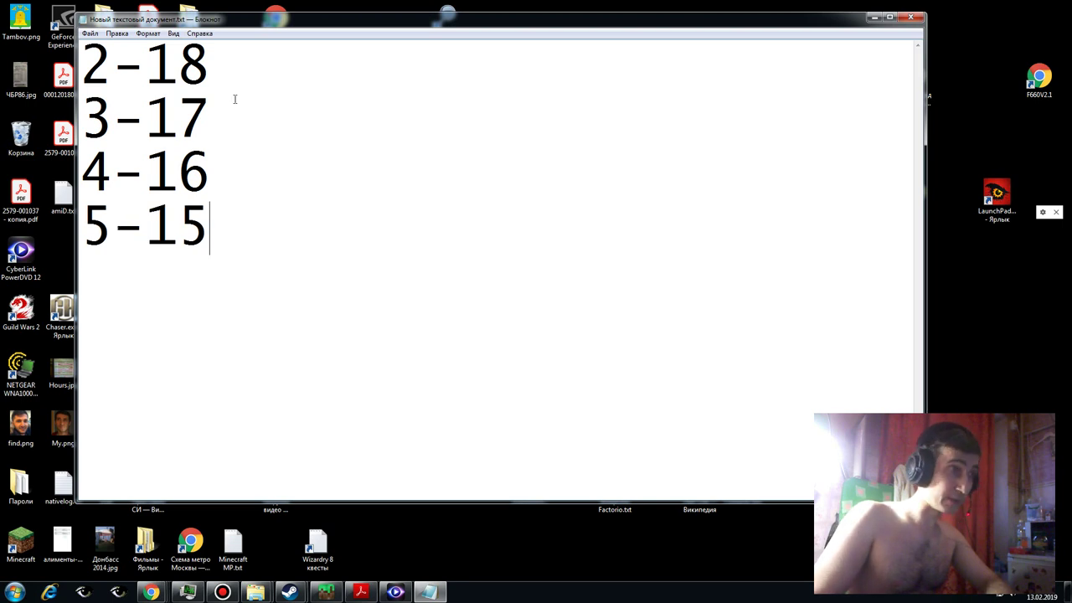
key(Return)
text(6)
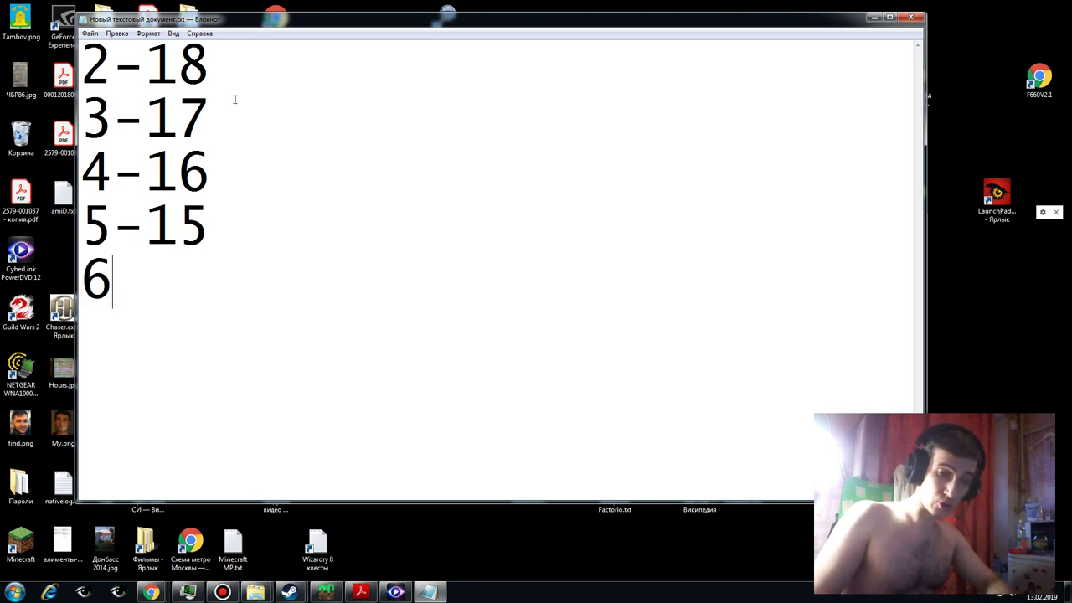
text(-14 )
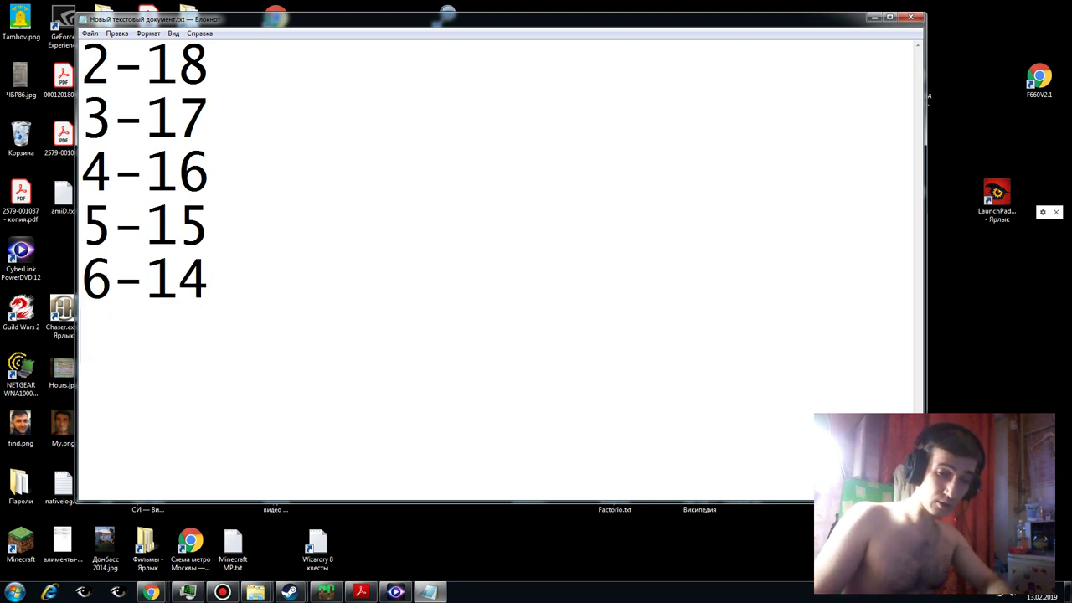
text(7)
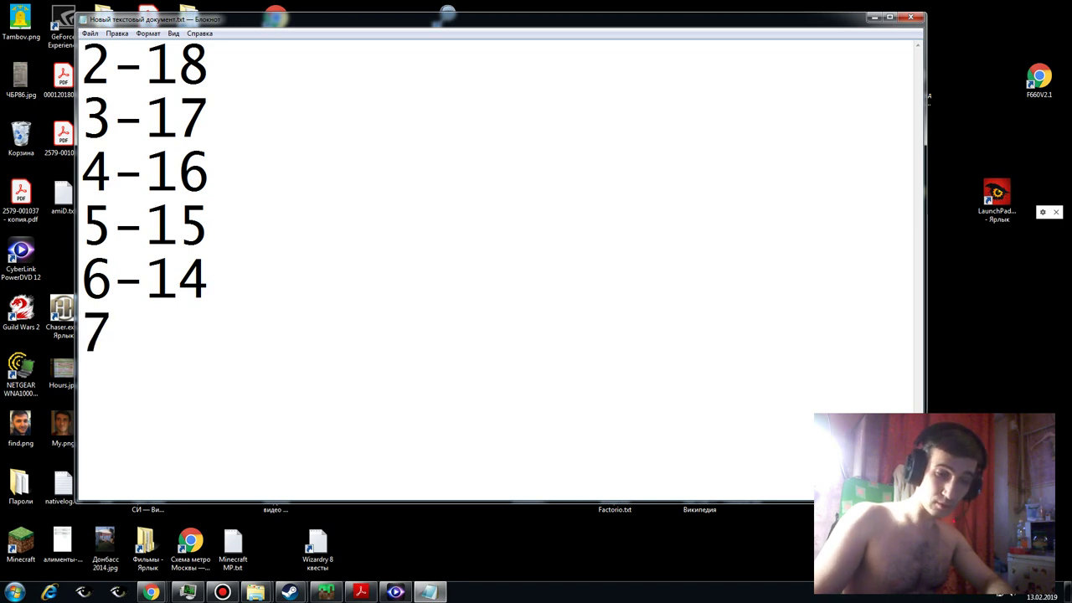
text(-13)
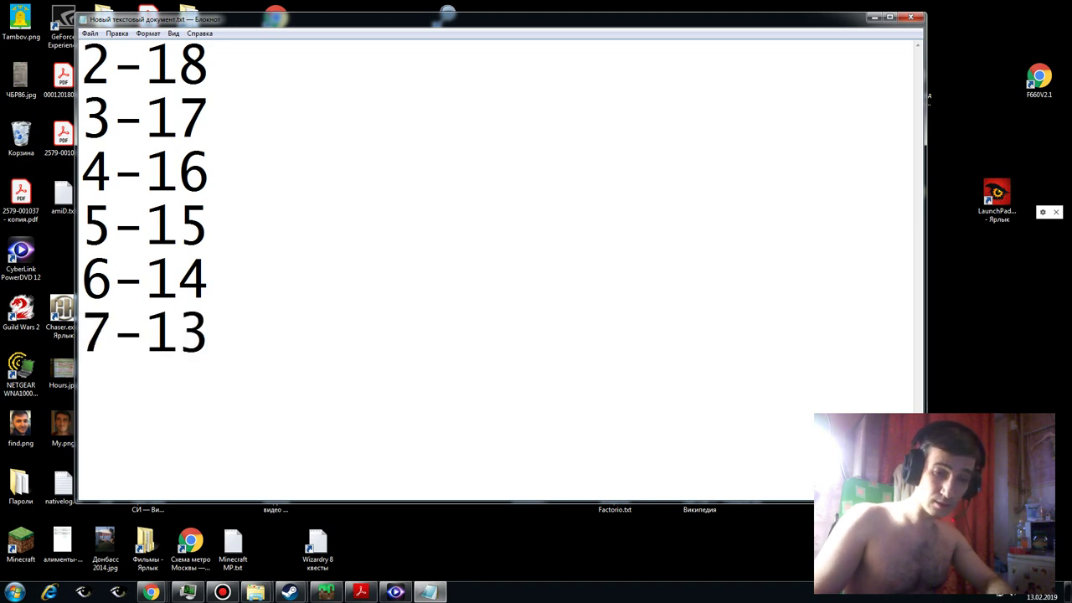
key(Return)
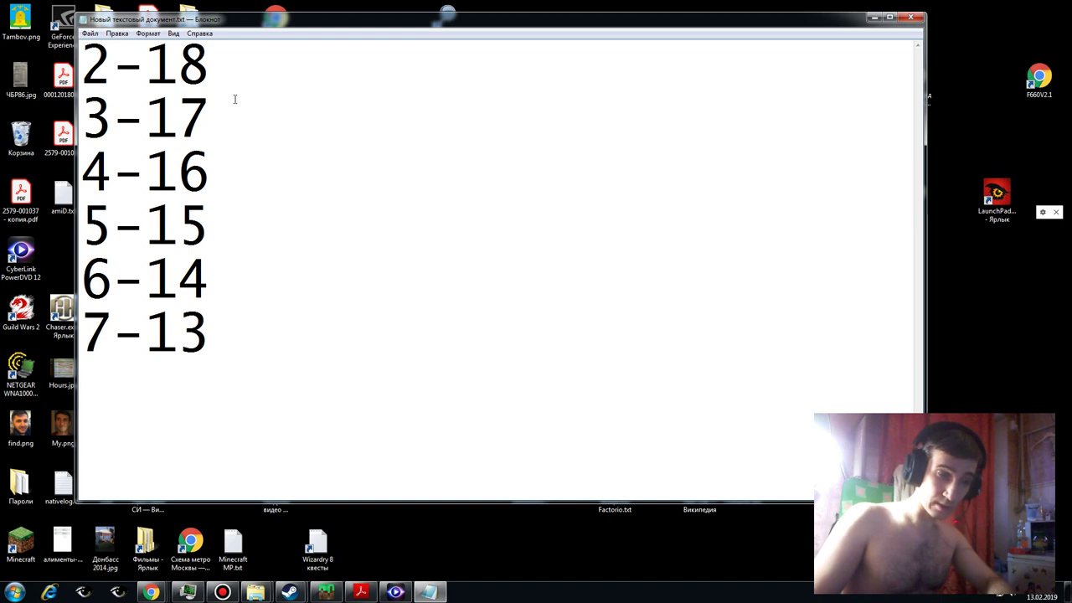
text(8-)
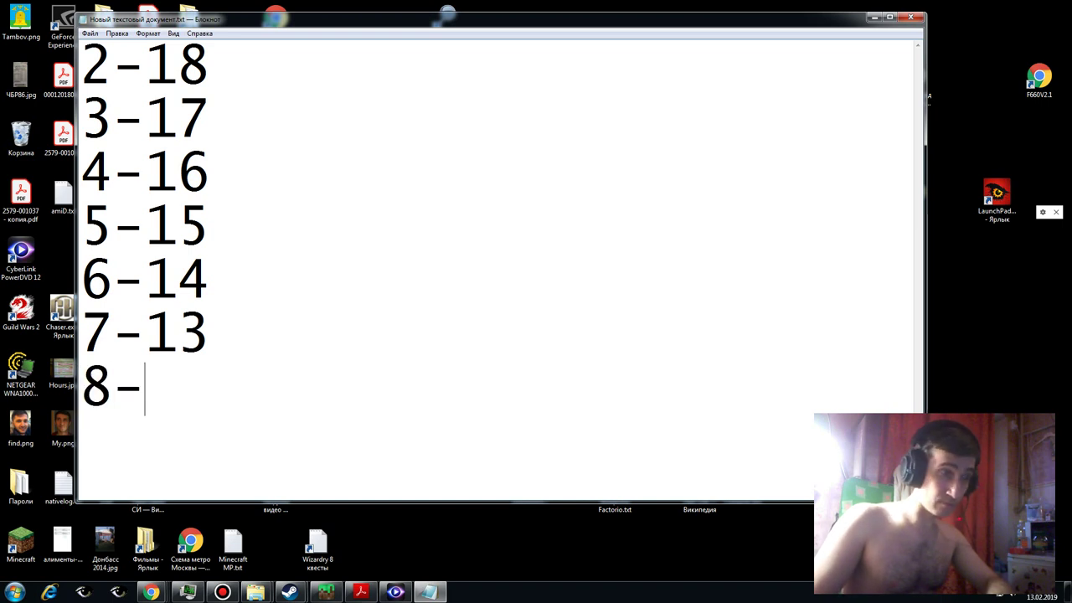
text(12)
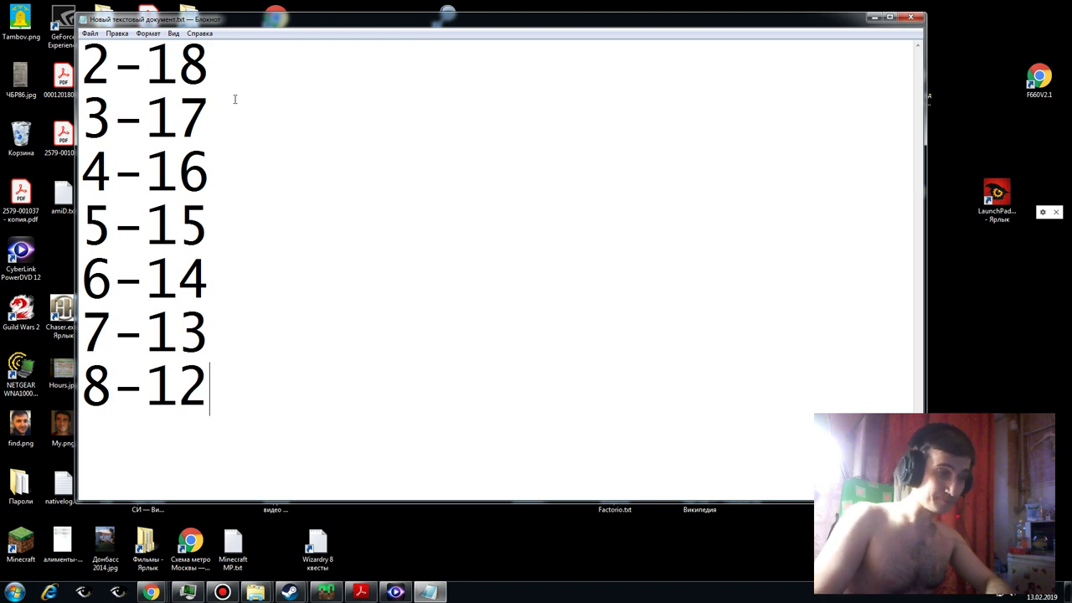
key(Return)
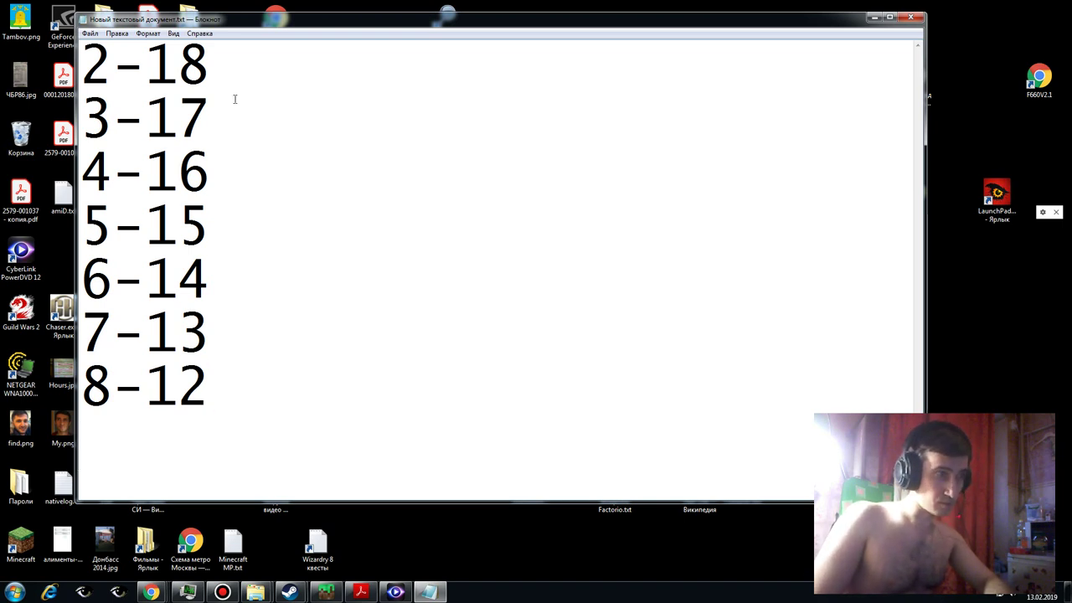
- List the numbers 9 through 19, one per line
text(9)
key(Return)
text(10)
key(Return)
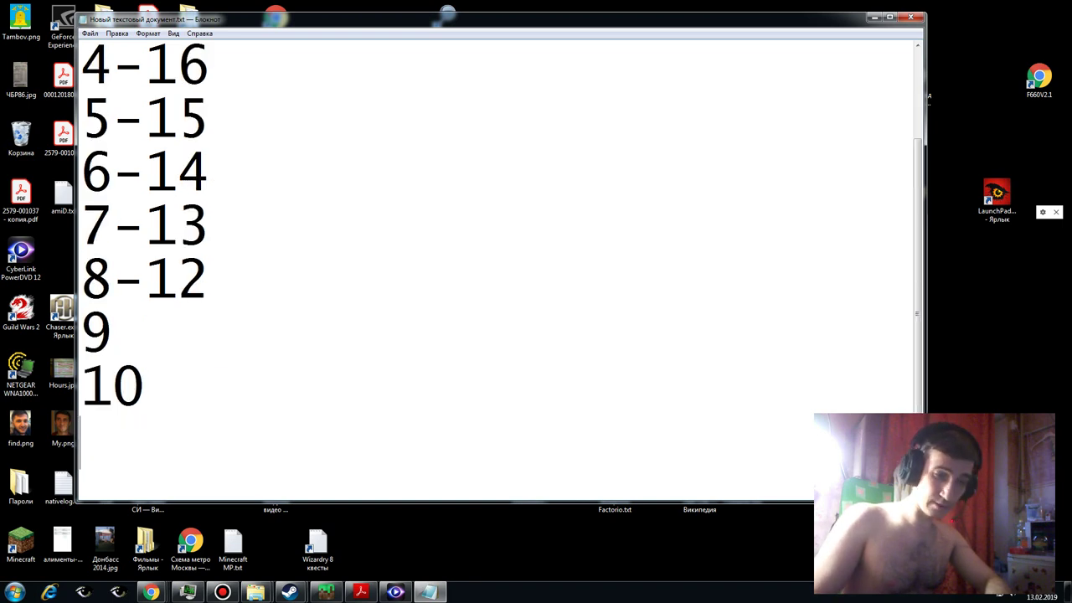
text(11)
key(Return)
text(12)
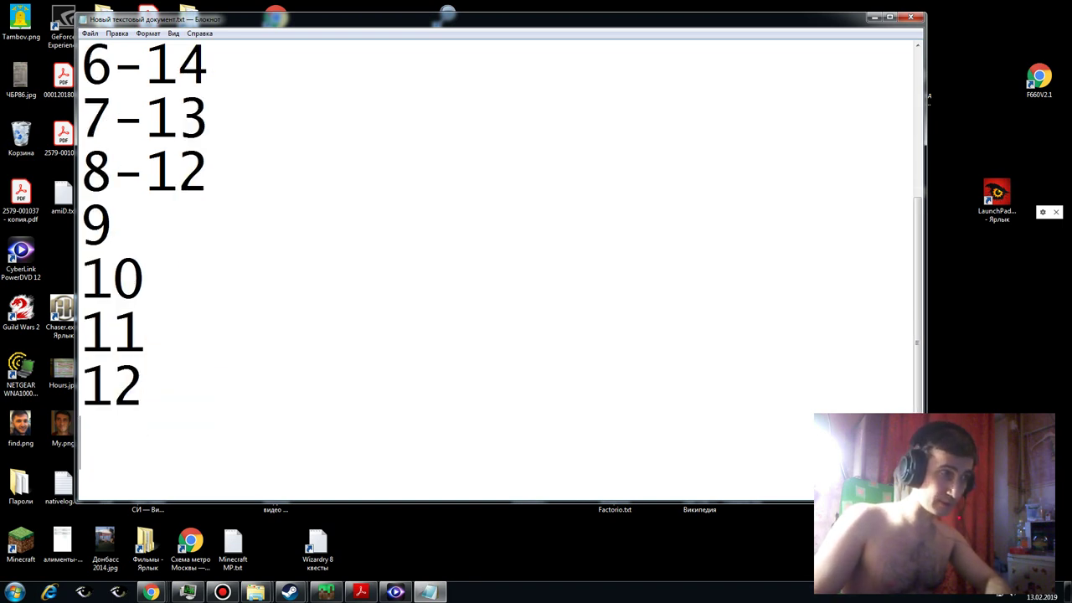
key(Return)
text(13)
key(Return)
text(14)
key(Return)
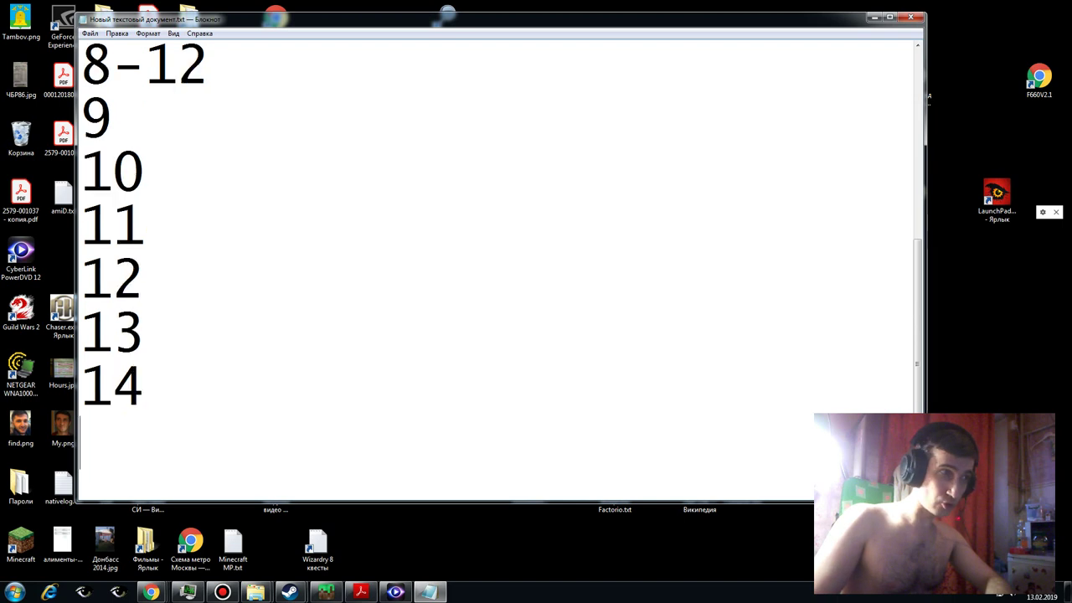
text(15)
key(Return)
text(16)
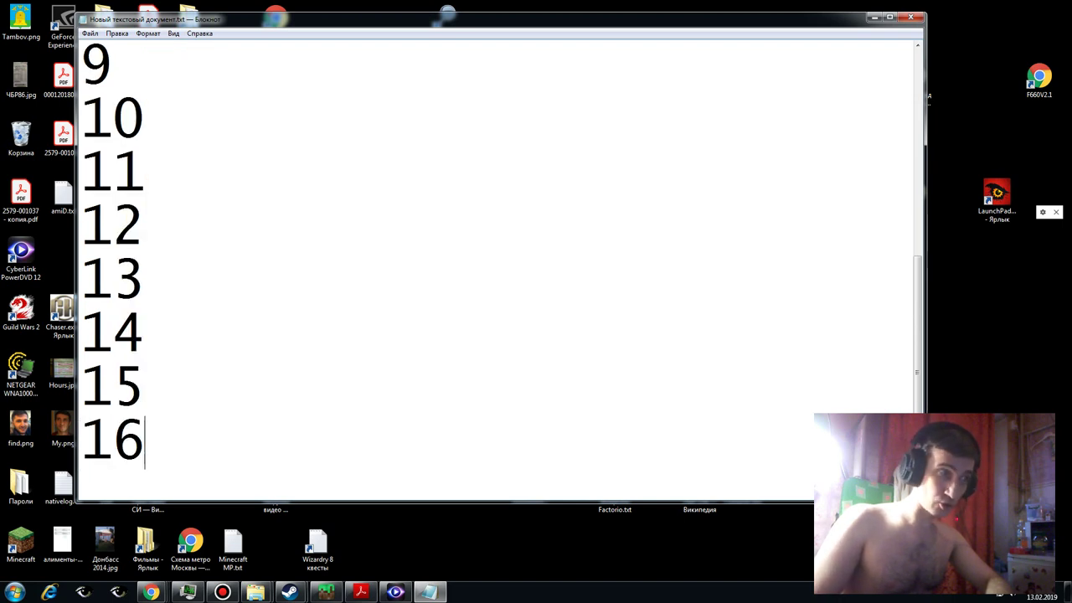
key(Return)
text(17)
key(Return)
text(18)
key(Return)
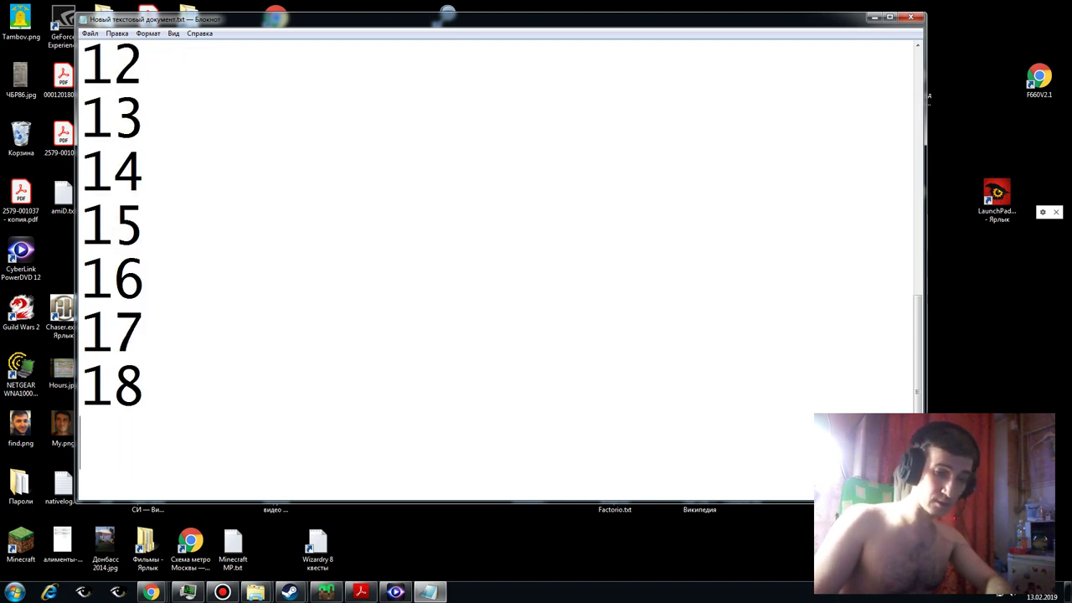
text(19)
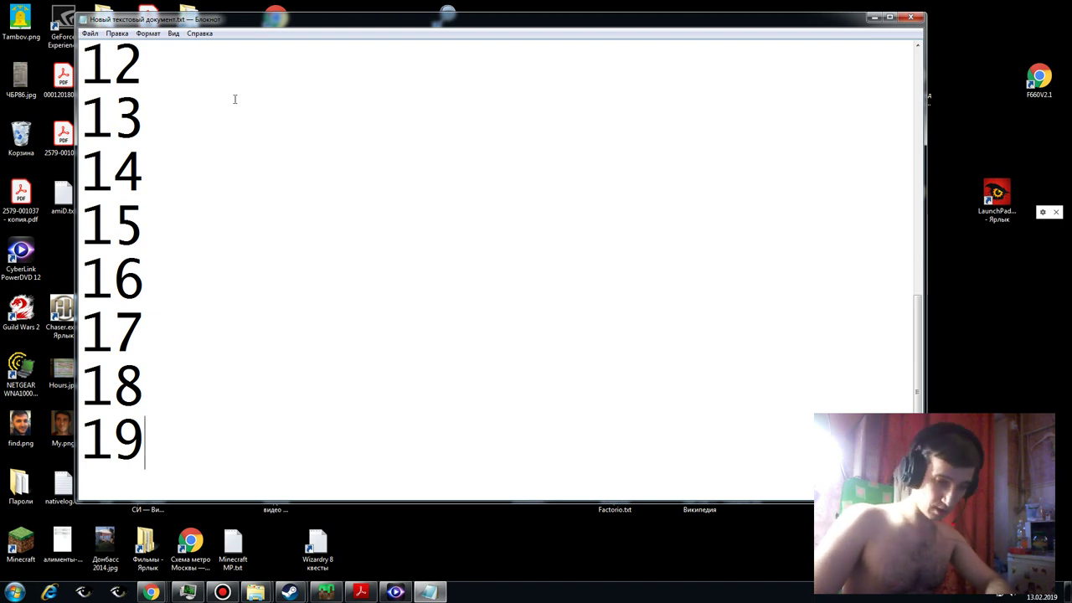
key(Up)
key(Up)
key(Up)
- Complete 9 and 10 as 9-11 and 10-10, then add 11-9, 12-8, 13-7 and 14-6
key(Up)
key(Up)
key(Up)
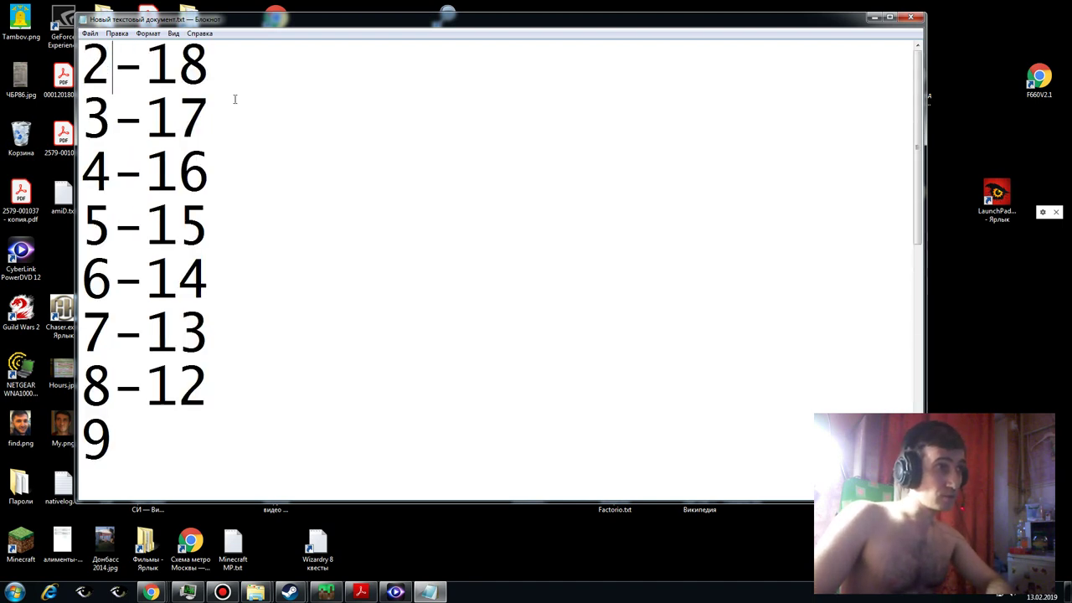
key(Down)
key(Down)
key(Down)
key(Down)
key(Up)
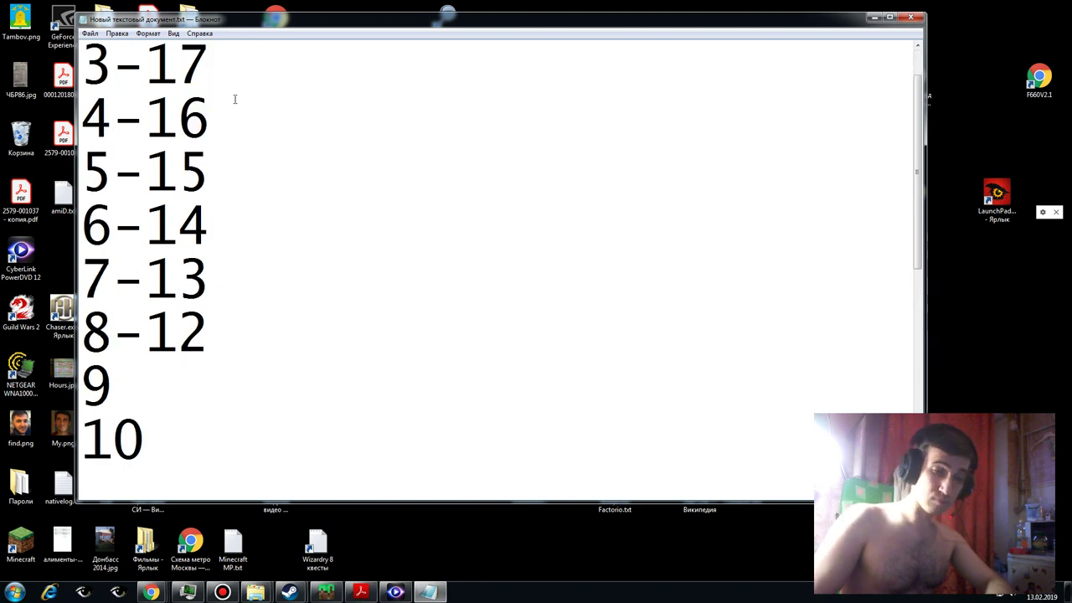
text(-)
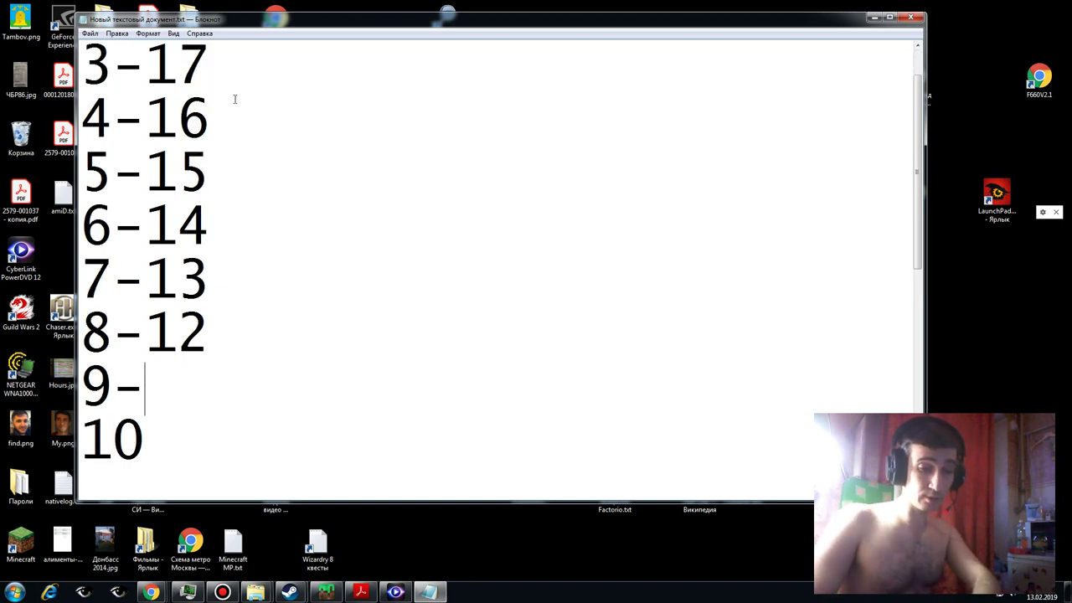
text(12)
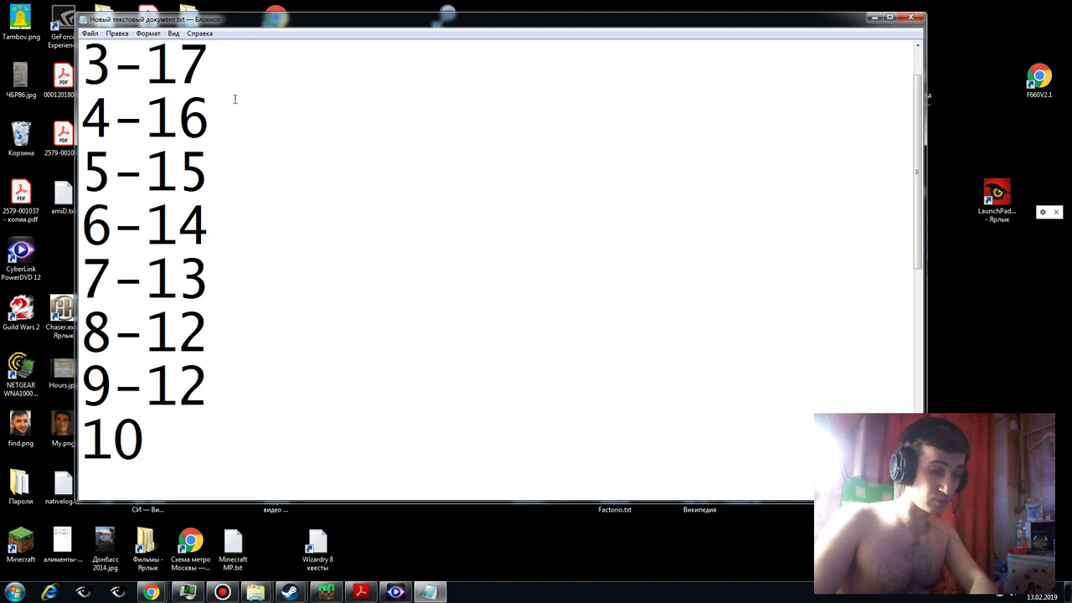
key(BackSpace)
text(1)
key(Down)
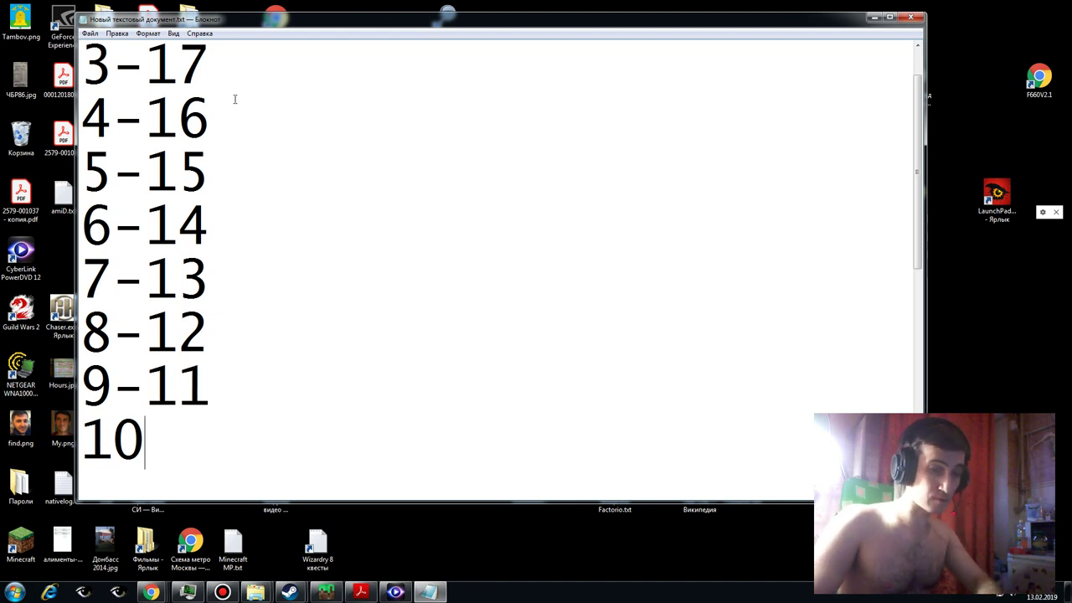
text(-10)
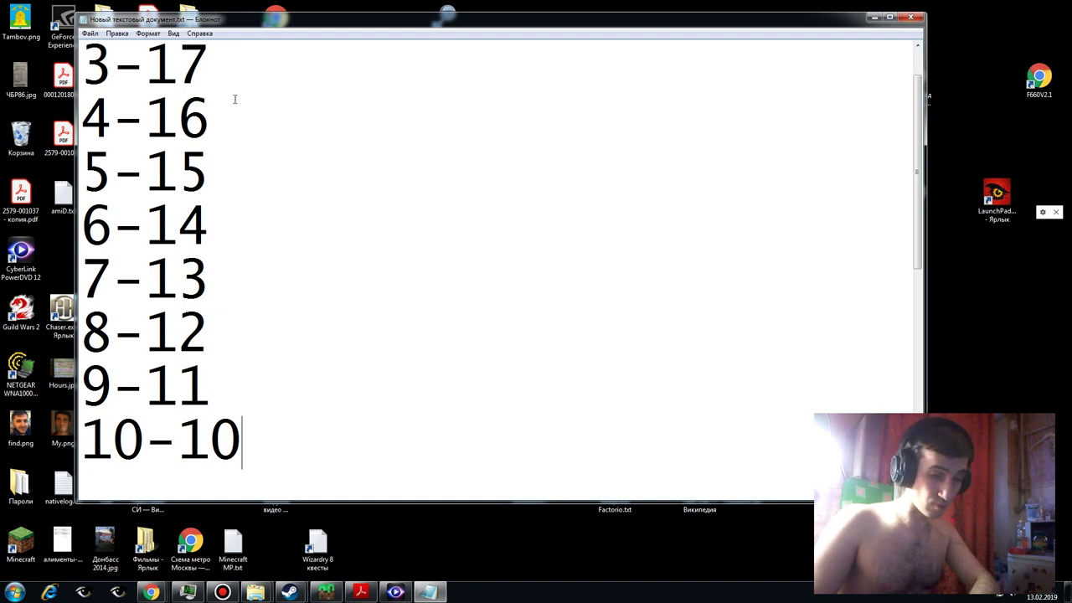
key(Return)
text(11)
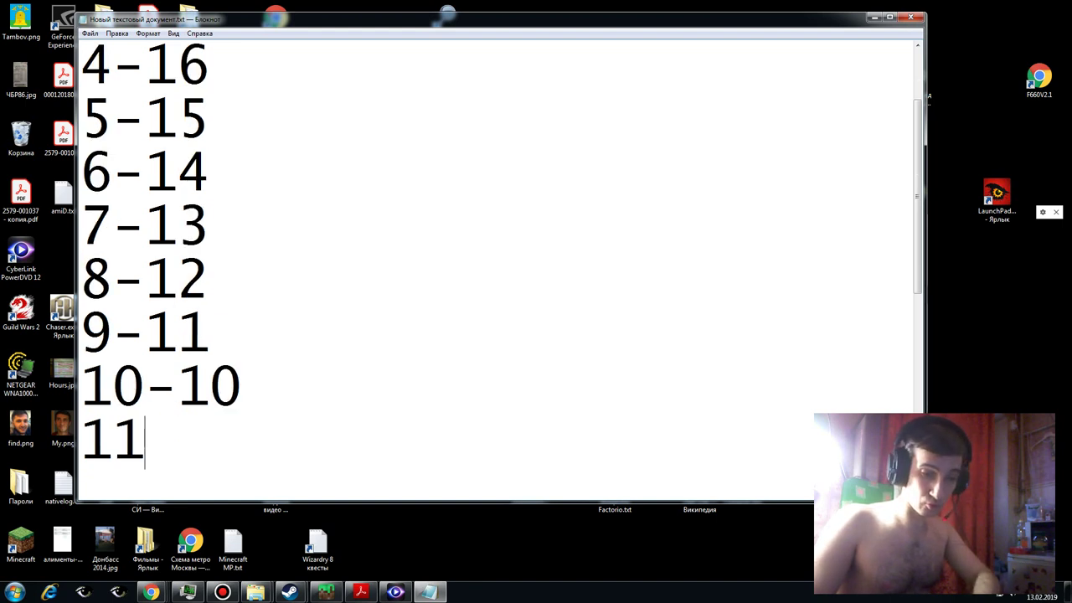
text(-)
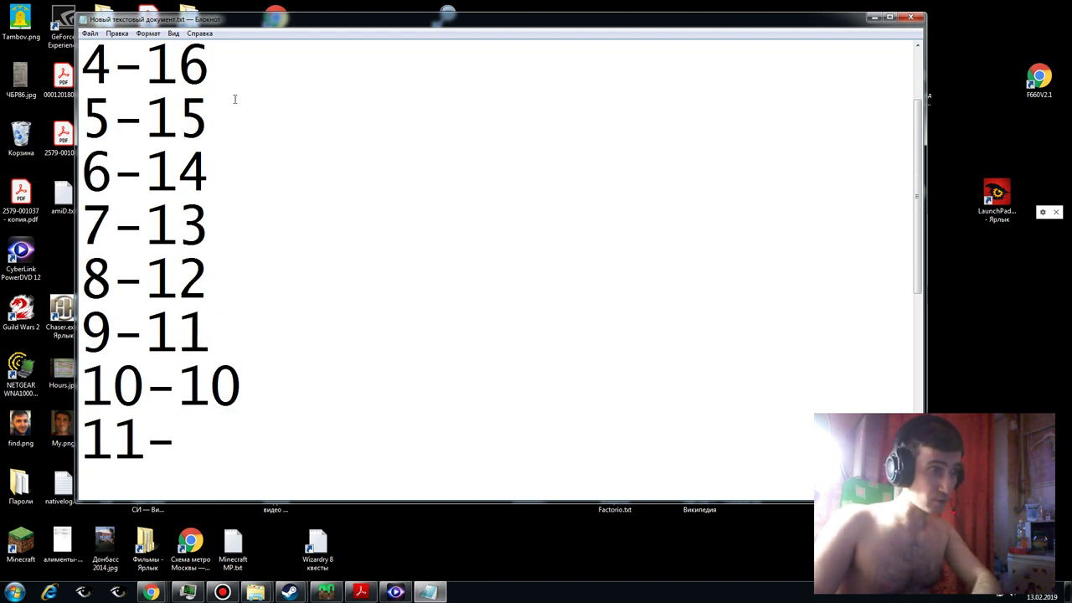
text(9)
key(Return)
text(12)
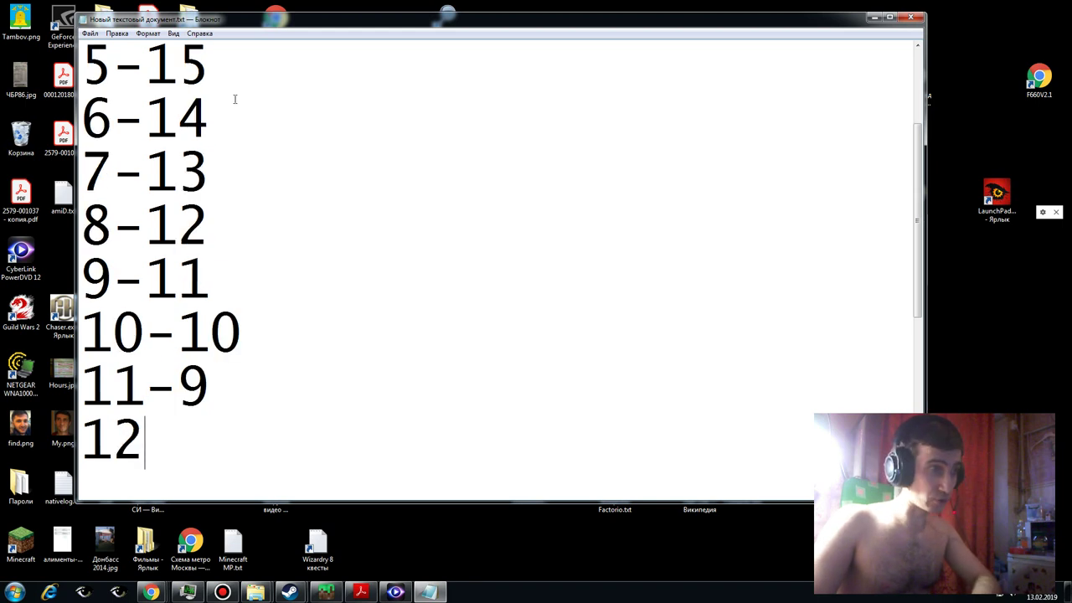
text(-8)
key(Return)
text(13)
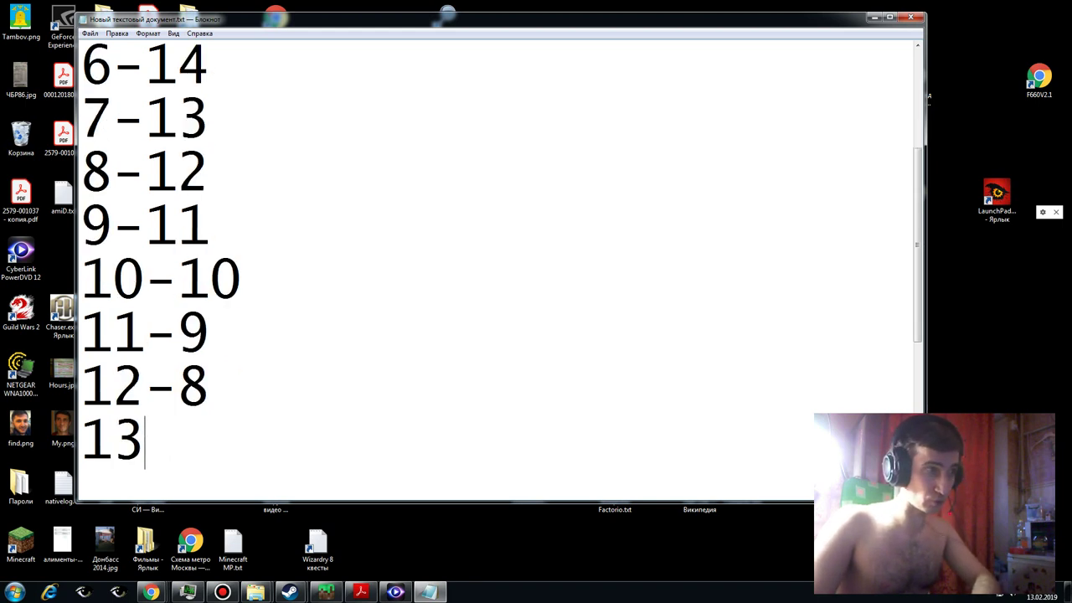
text(-7)
key(Return)
text(14)
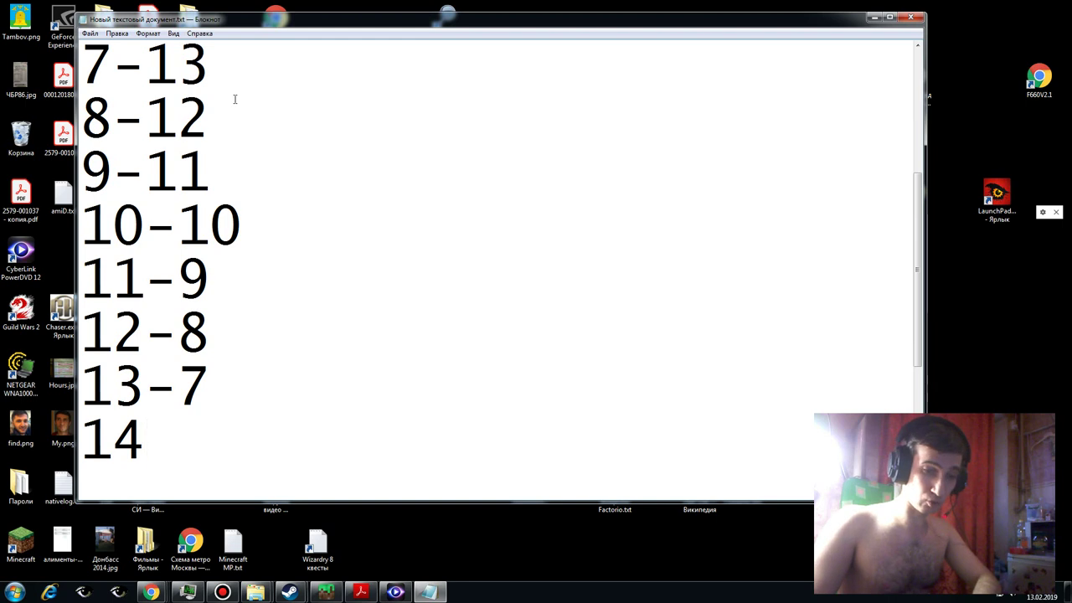
text(-6)
- Add the final pairs 15-5, 16-4, 17-3, 18-2 and 19-1, then return to the top
key(Return)
text(15)
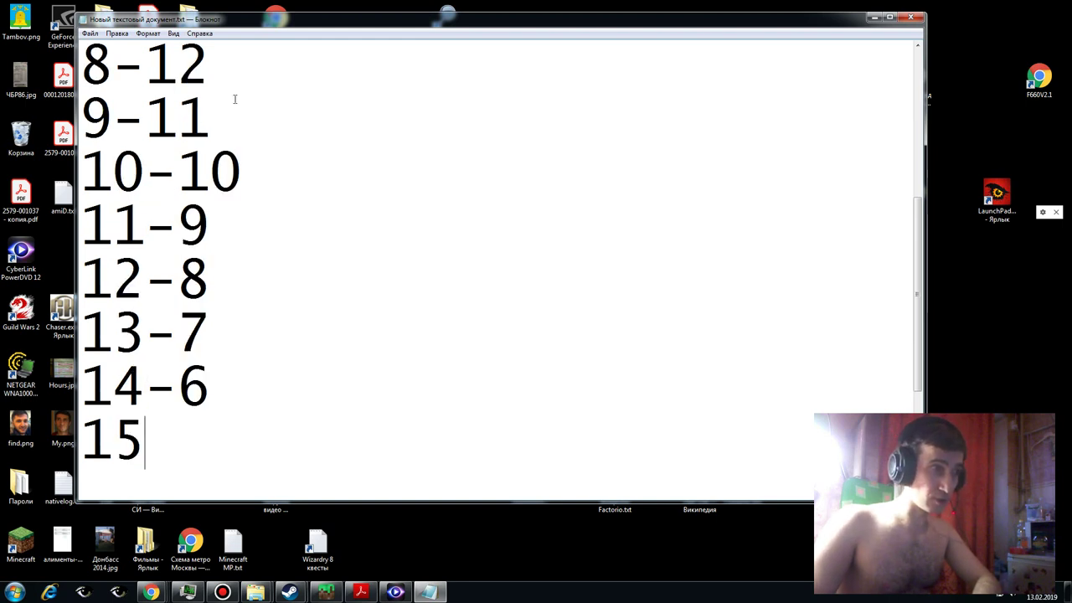
text(-5)
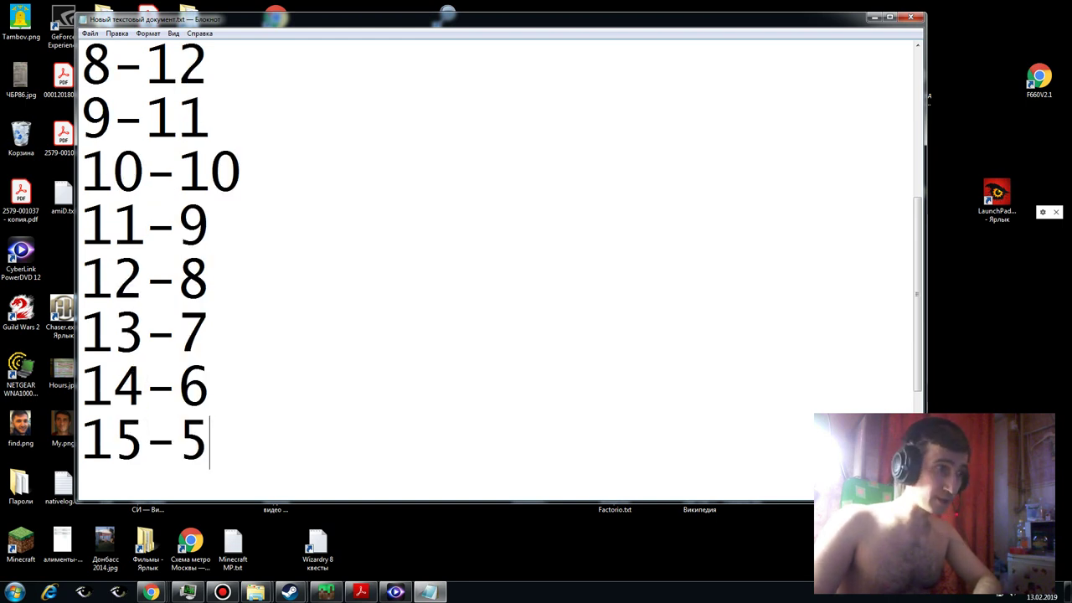
key(Return)
text(16-4)
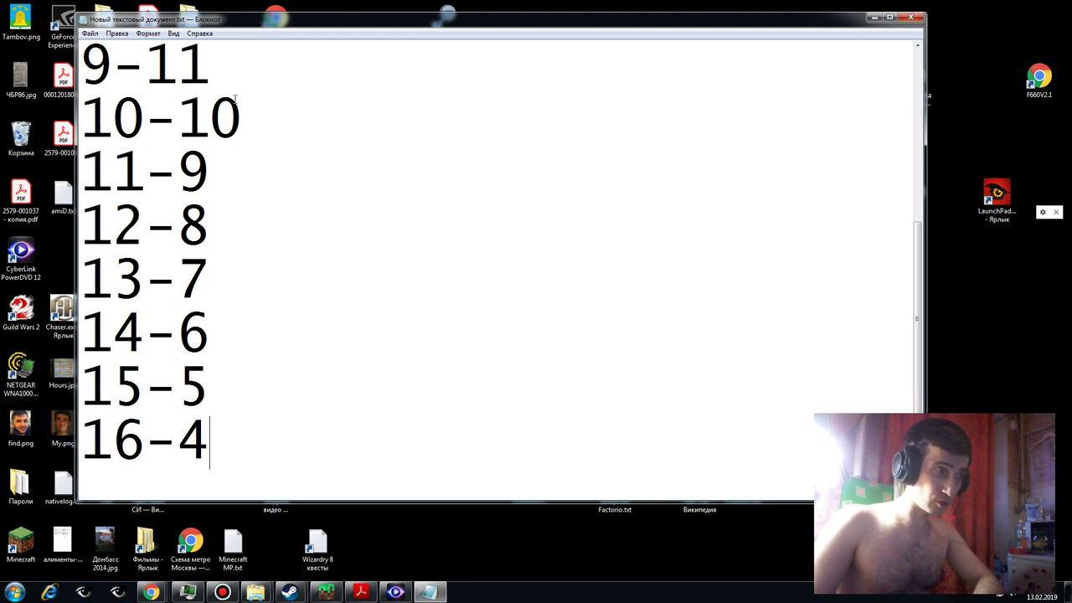
key(Return)
text(17-3)
key(Return)
text(18)
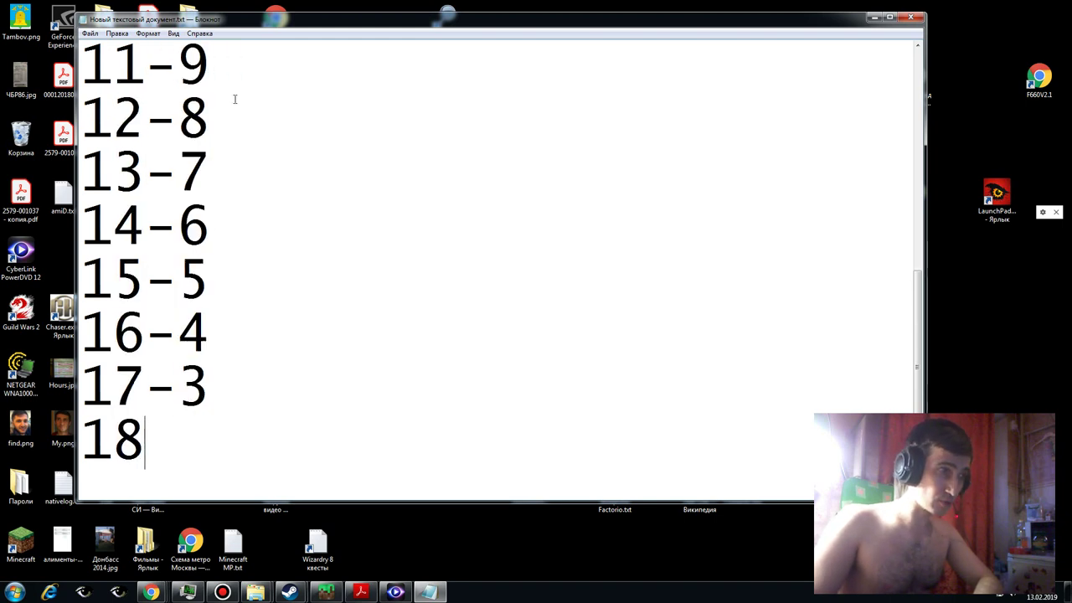
text(-2)
key(Return)
text(19-)
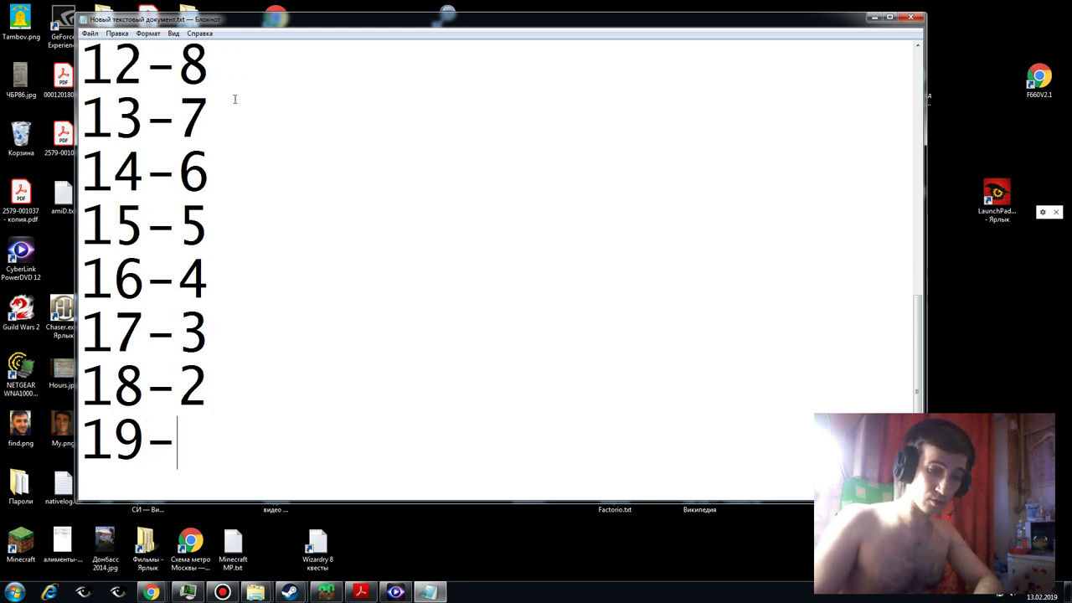
text(1)
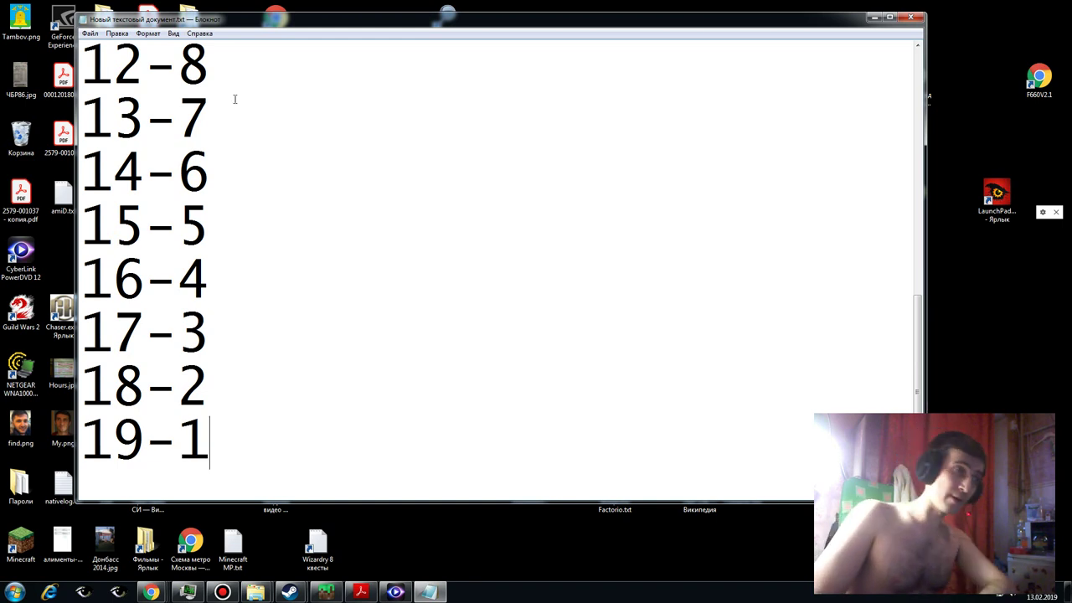
key(Up)
key(Page_Up)
key(Page_Up)
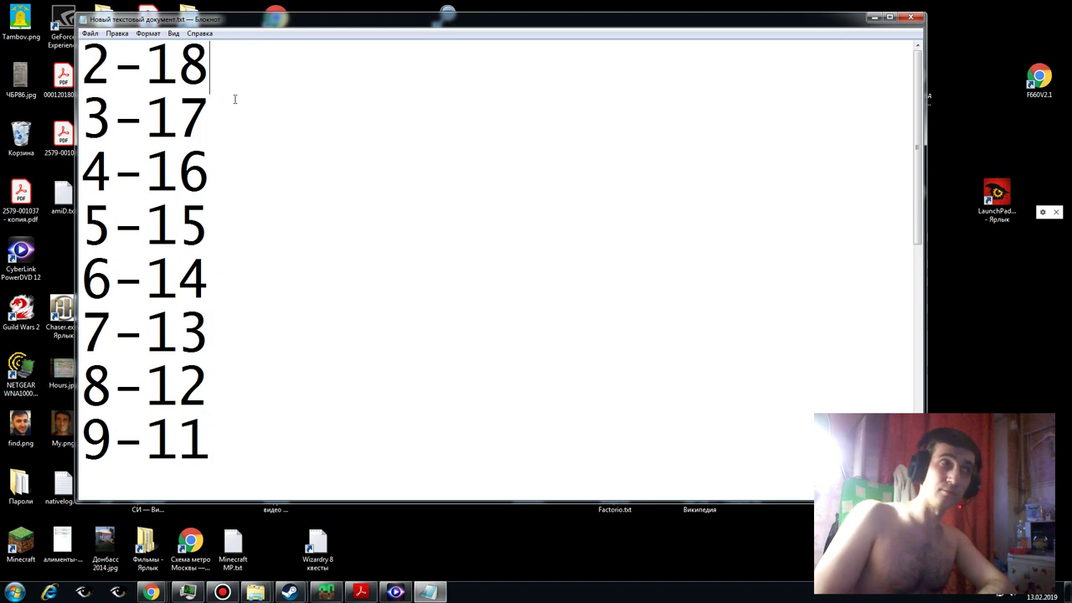
key(Down)
key(Down)
key(Down)
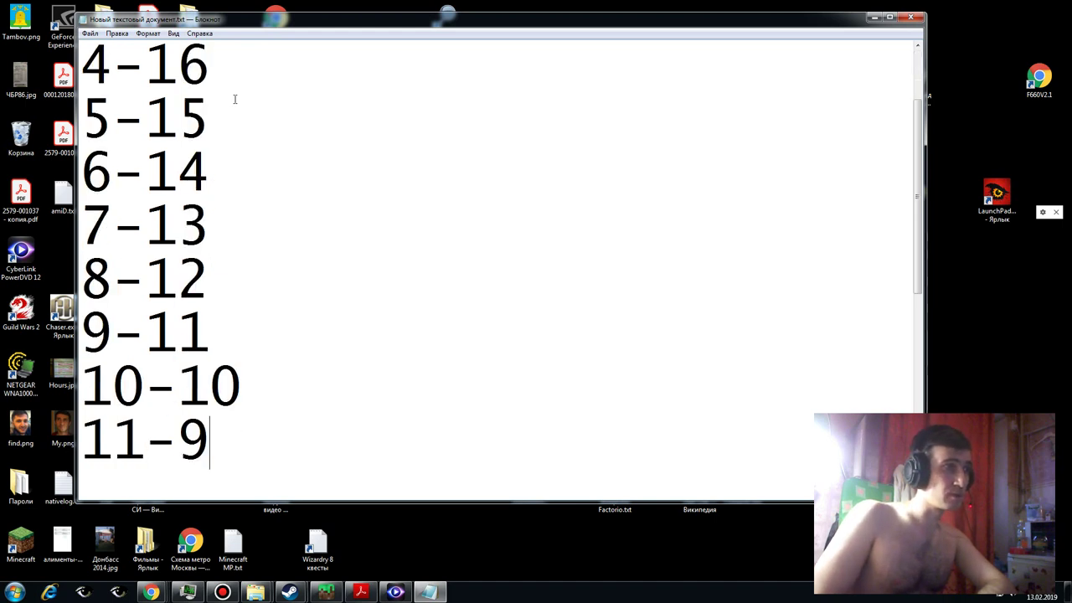
key(Down)
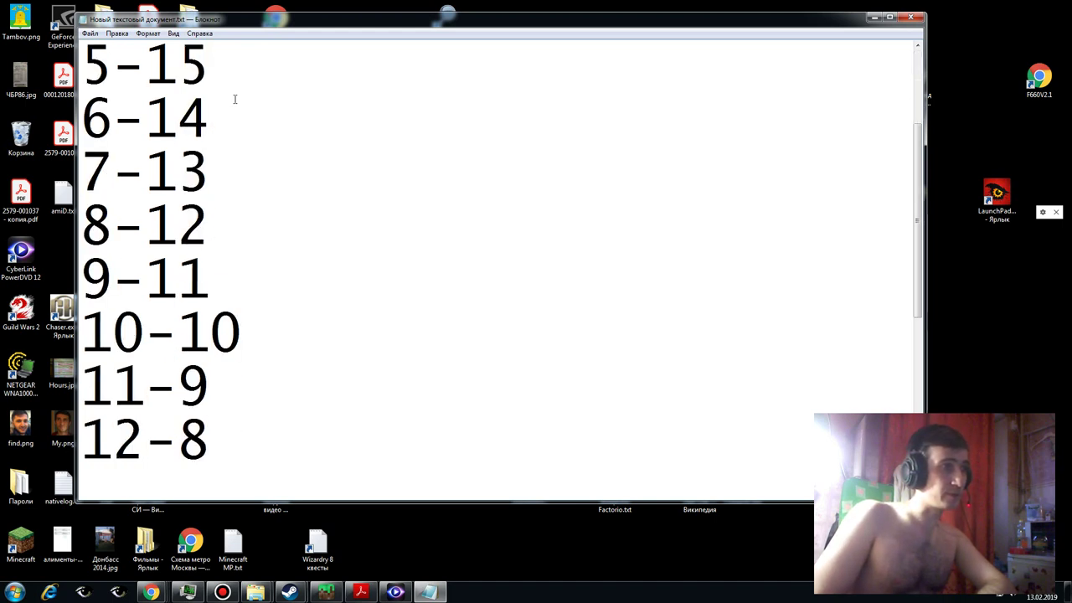
key(Up)
key(Left)
key(Right)
key(Right)
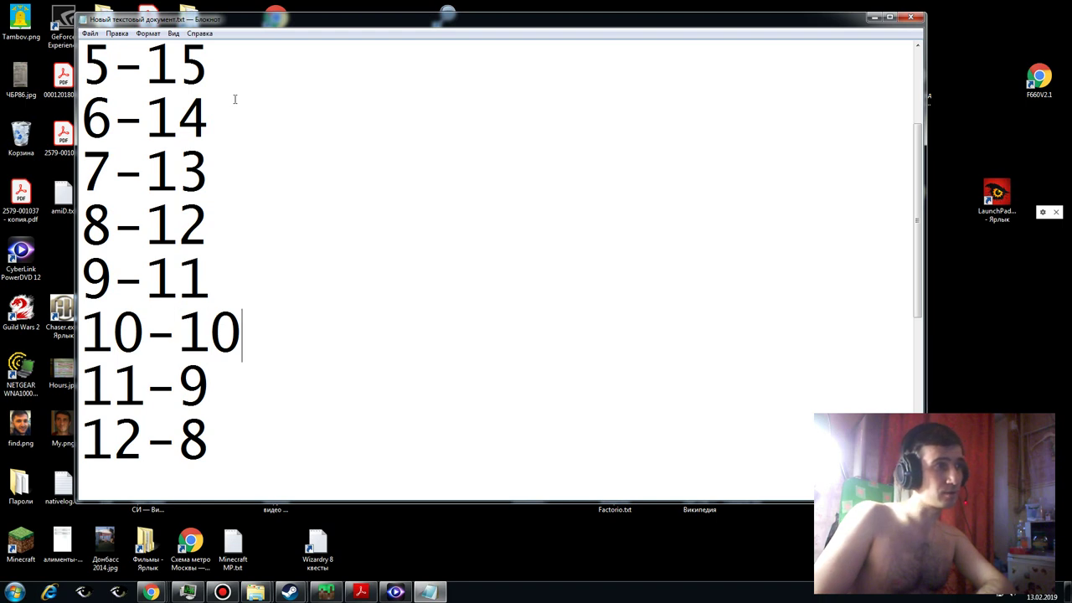
key(Left)
key(Left)
key(Left)
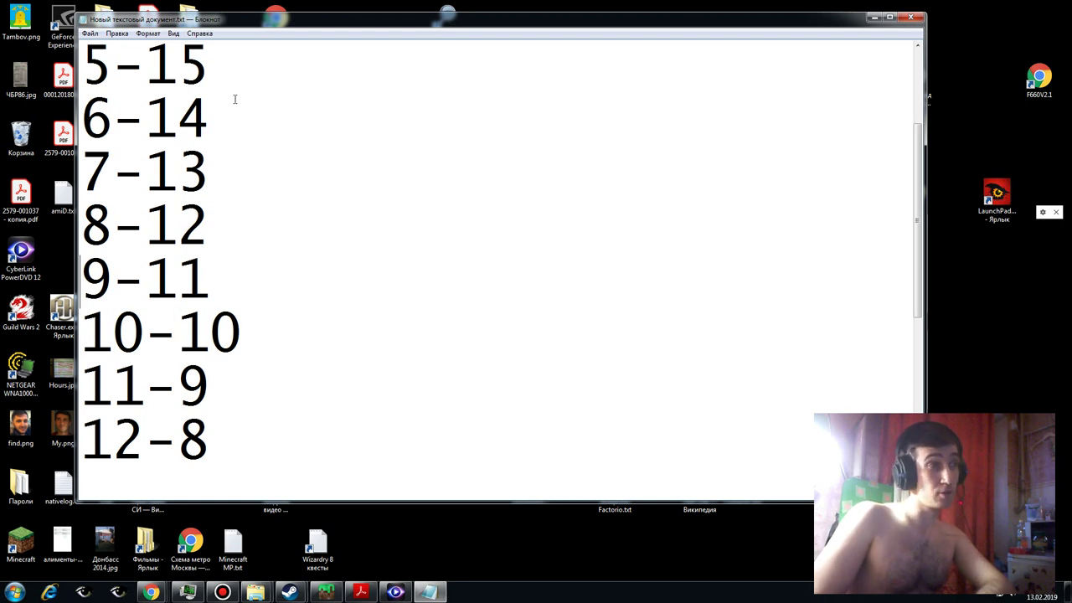
key(Up)
key(Up)
key(Up)
key(Up)
key(Up)
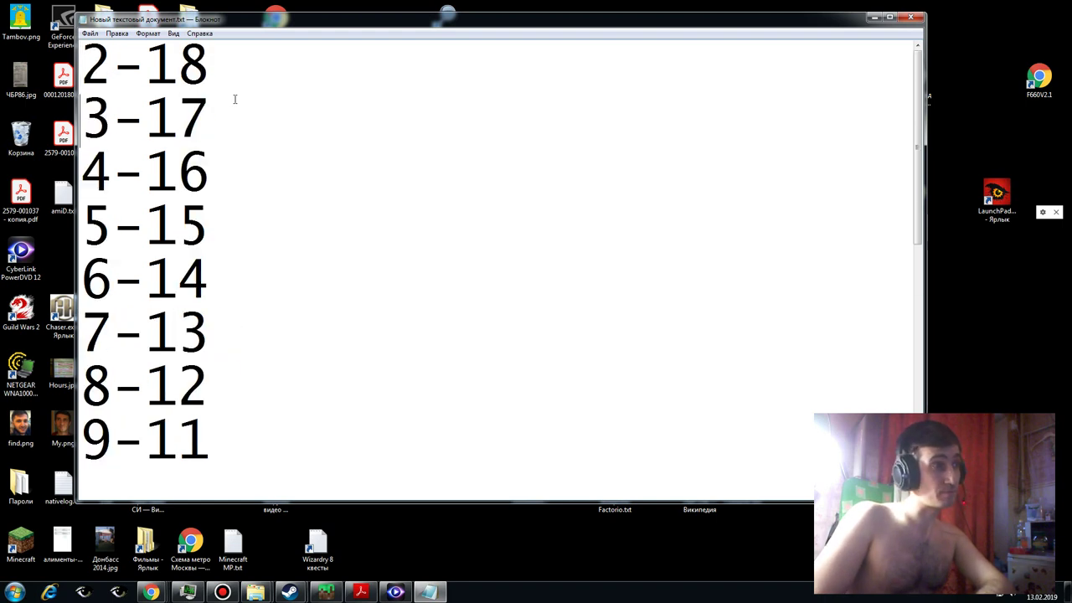
key(Down)
key(Down)
key(Down)
key(Down)
key(Down)
key(Down)
key(Down)
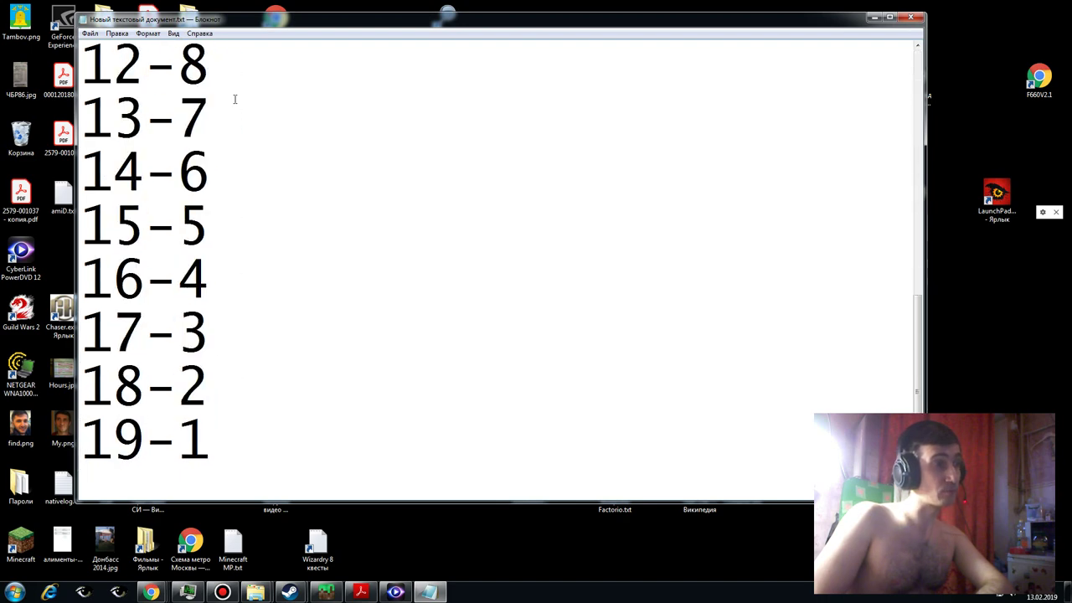
key(Up)
key(Up)
key(Up)
key(Up)
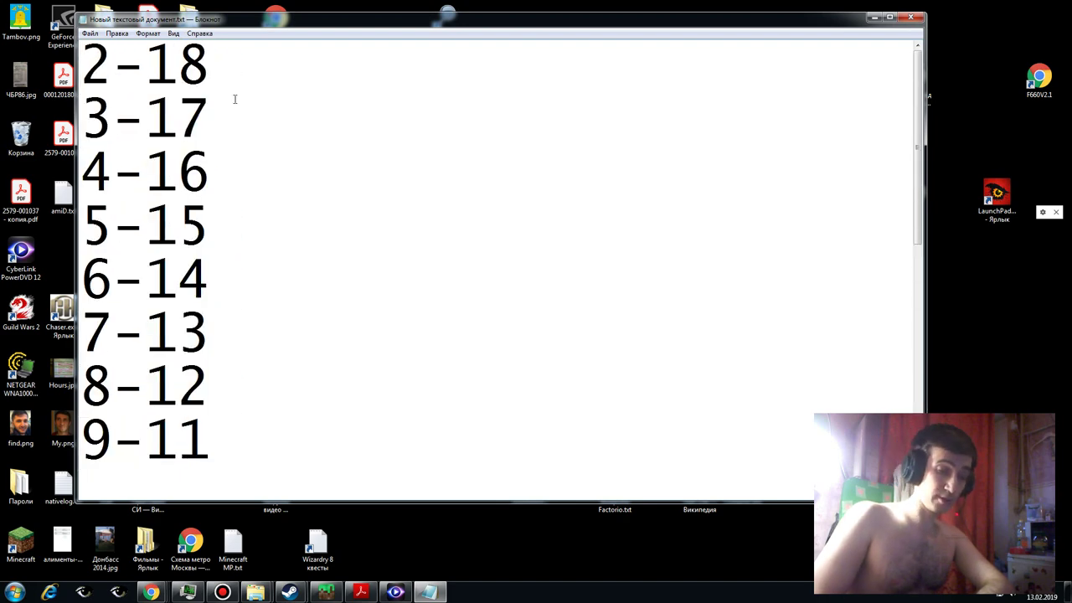
key(End)
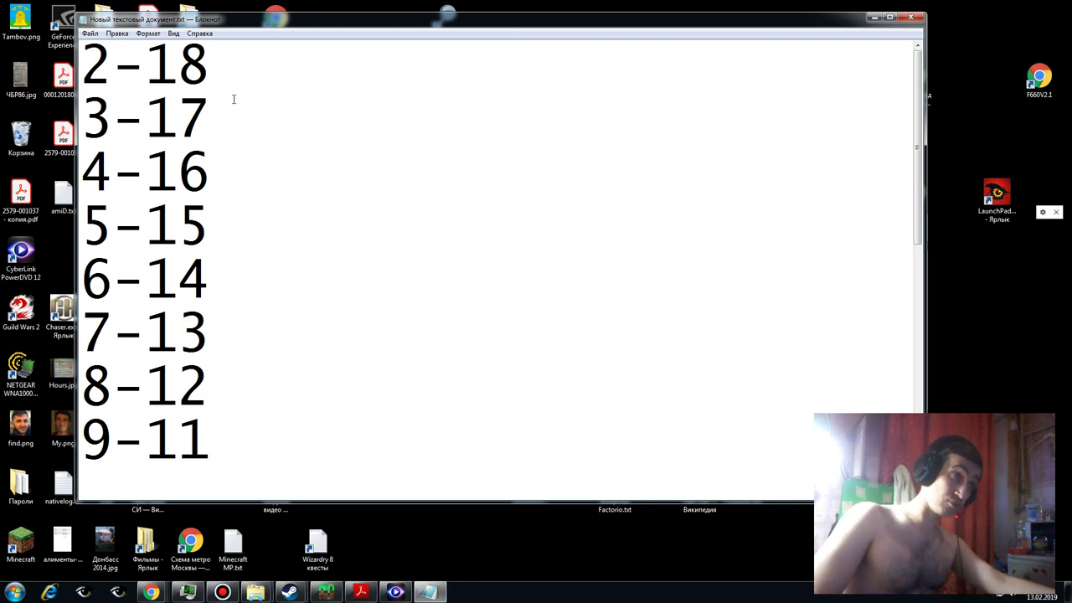
key(Down)
key(Down)
key(Down)
key(Up)
key(Up)
key(Up)
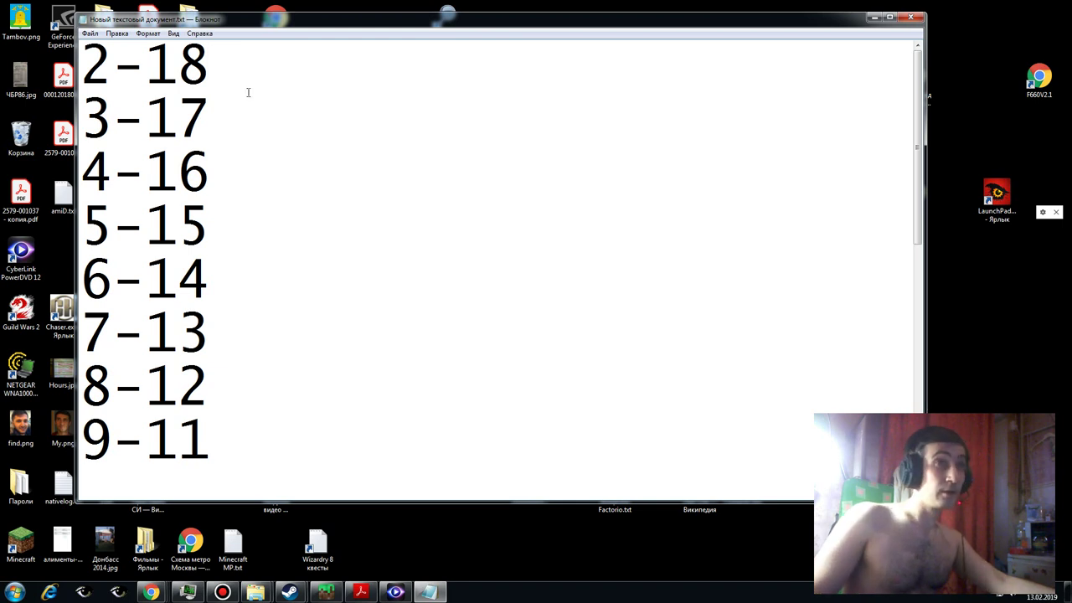
- Save the Notepad list of number pairs and minimize Notepad
click(90, 34)
click(109, 70)
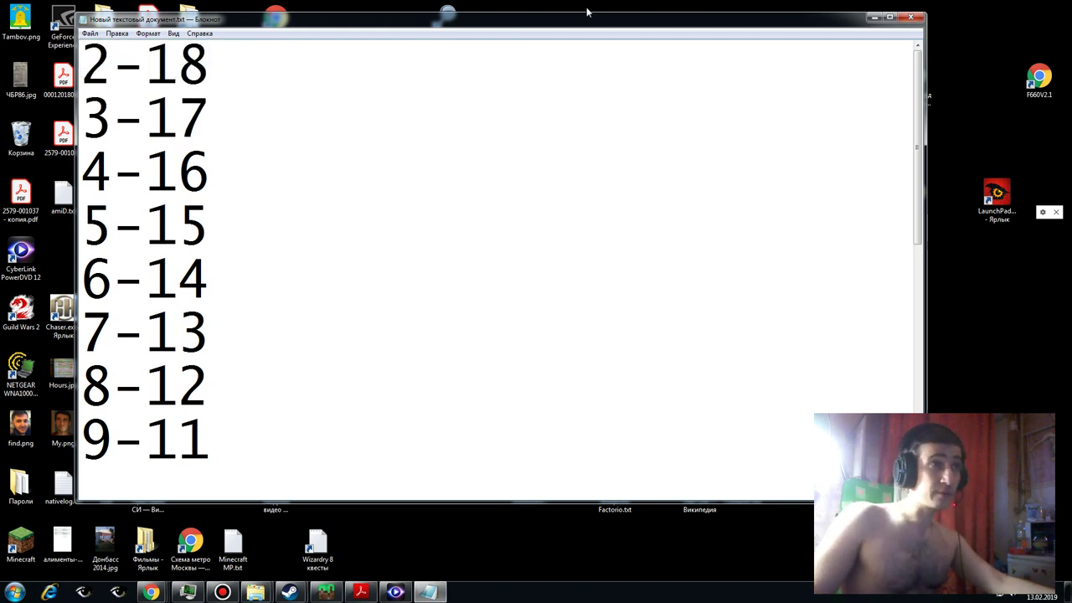
drag(579, 19, 574, 24)
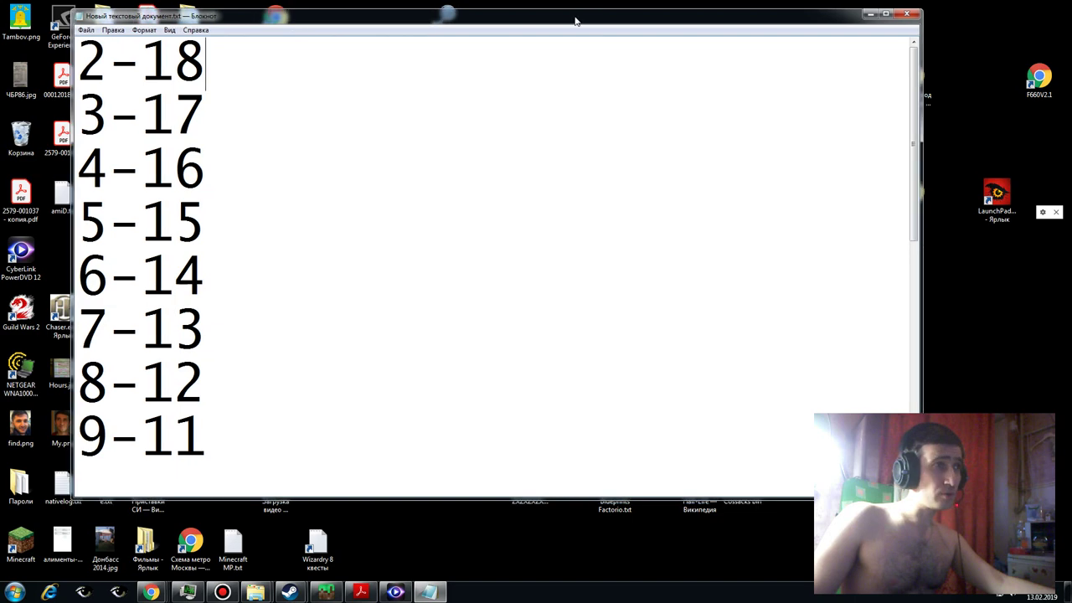
click(867, 17)
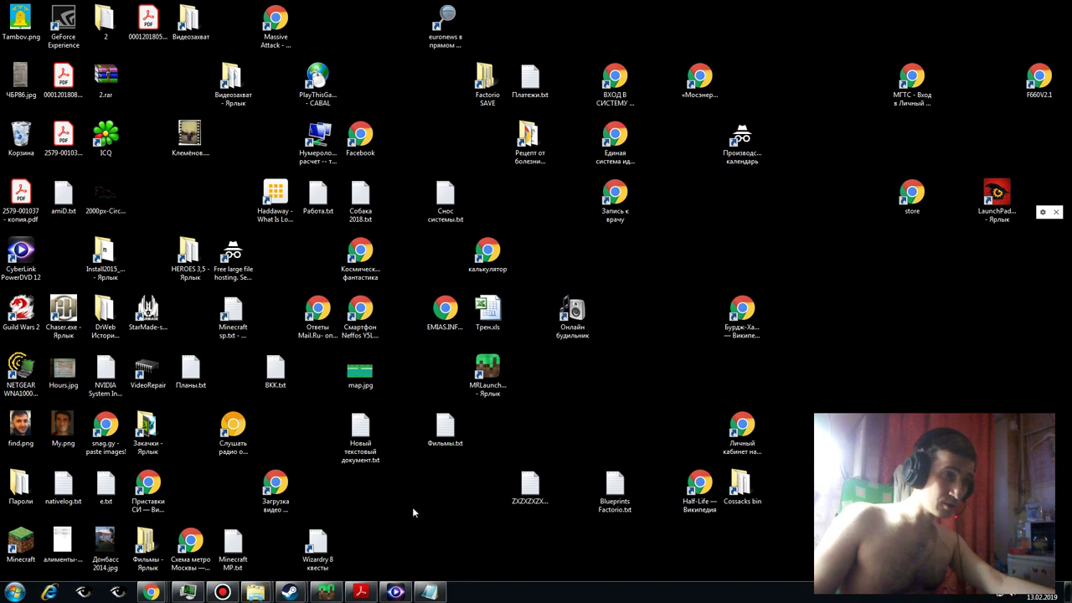
- Create a new Excel worksheet on the desktop, keeping the name Лист Microsoft Excel.xlsx
right_click(376, 511)
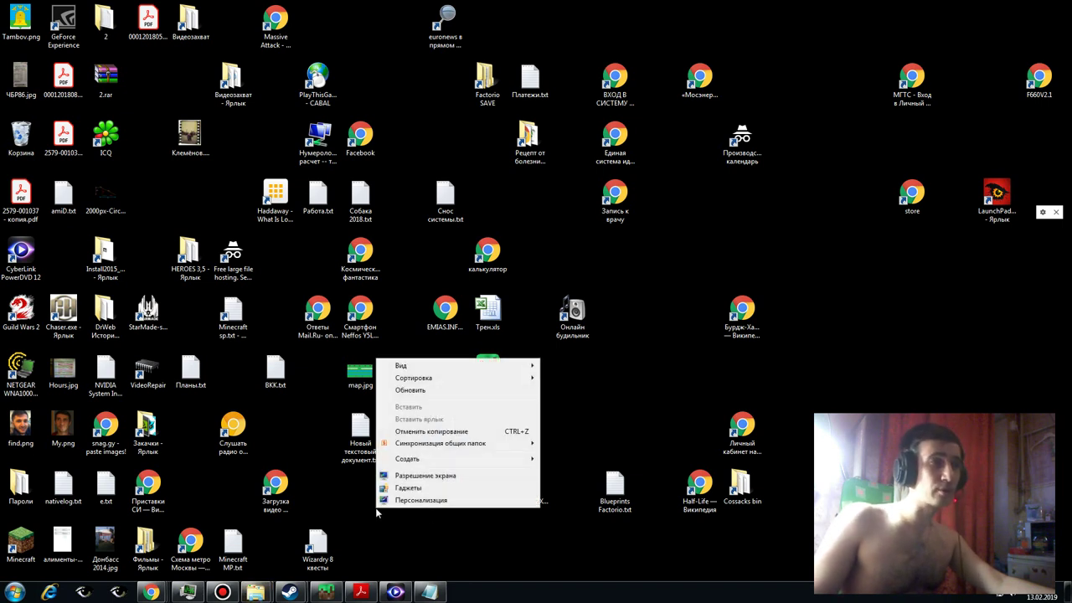
mouse_move(413, 462)
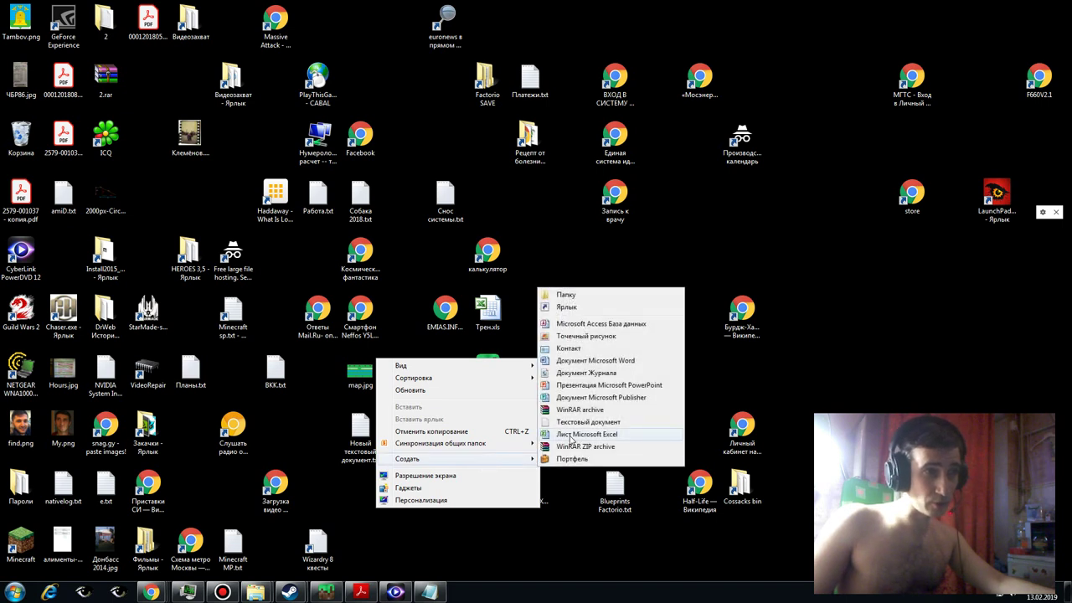
click(571, 434)
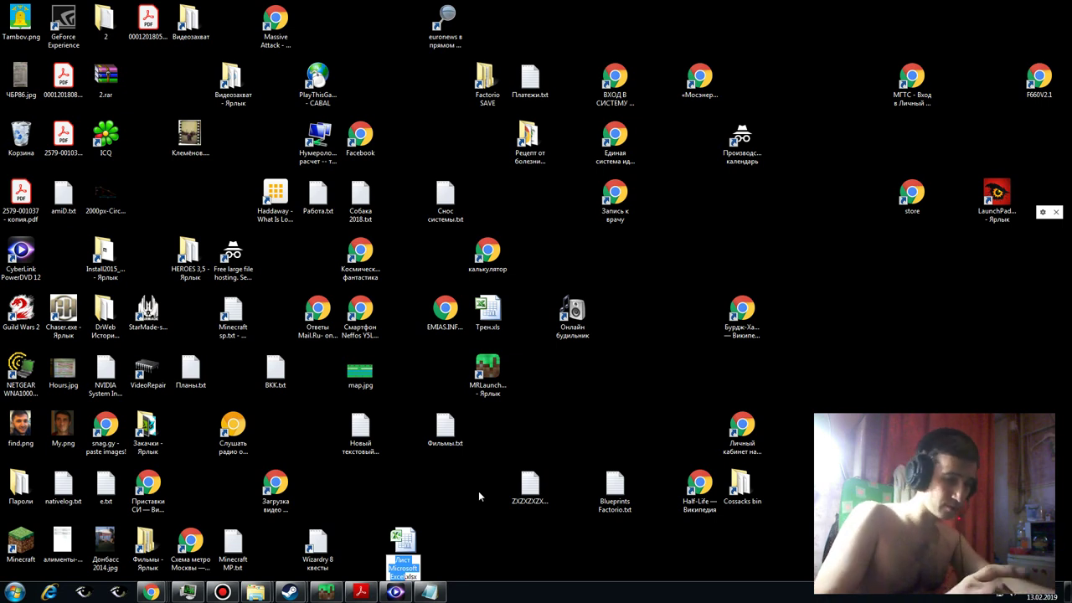
key(Return)
key(Return)
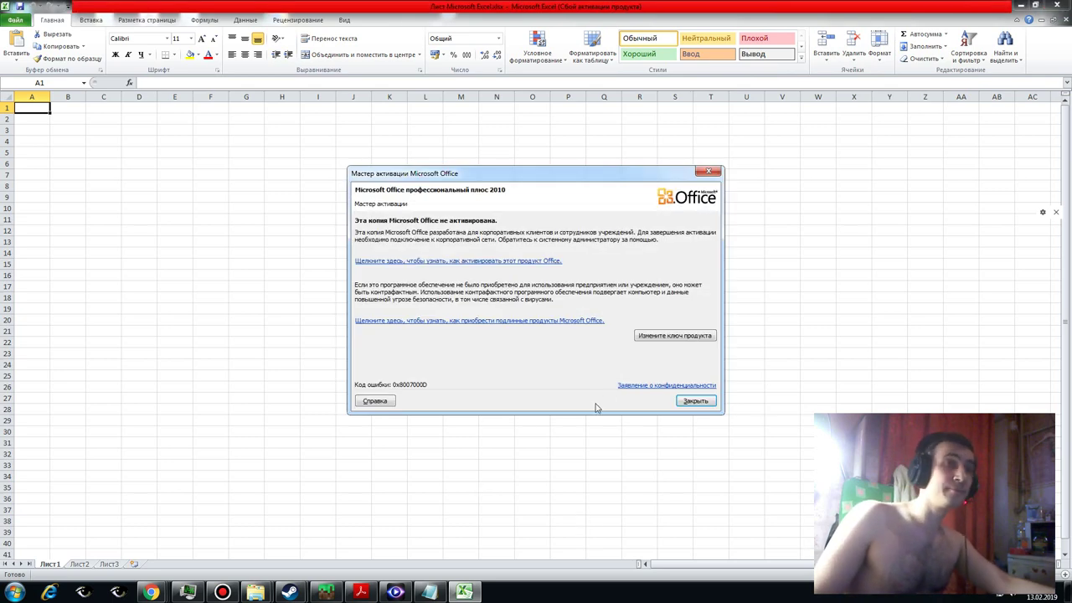
- Dismiss the Office activation wizard and select every cell of the empty sheet
click(696, 401)
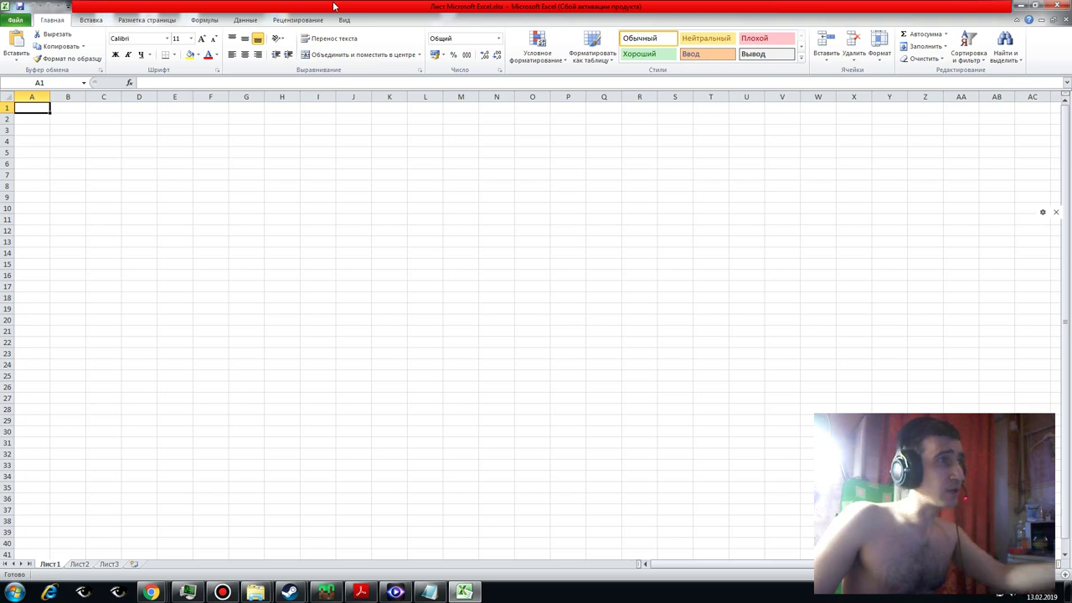
click(7, 97)
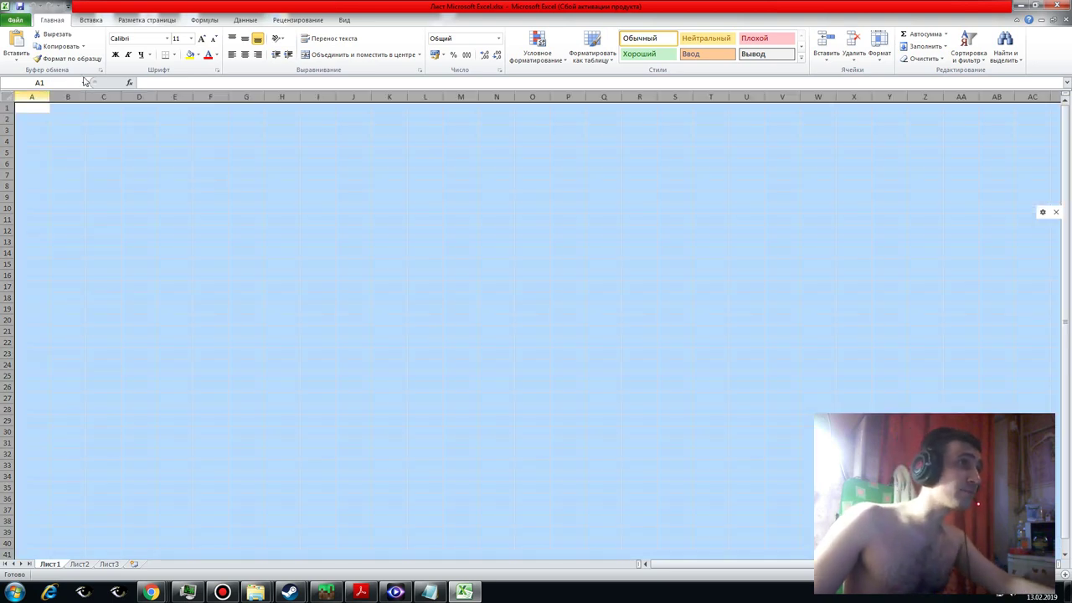
- Change the whole sheet's font size to 20, then to 36
click(192, 40)
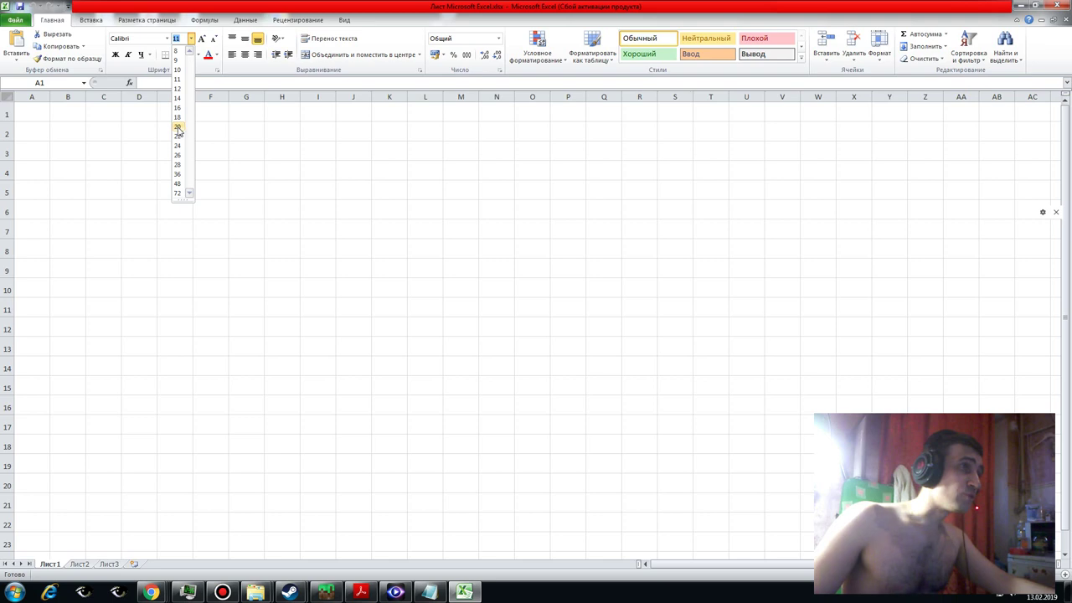
click(178, 126)
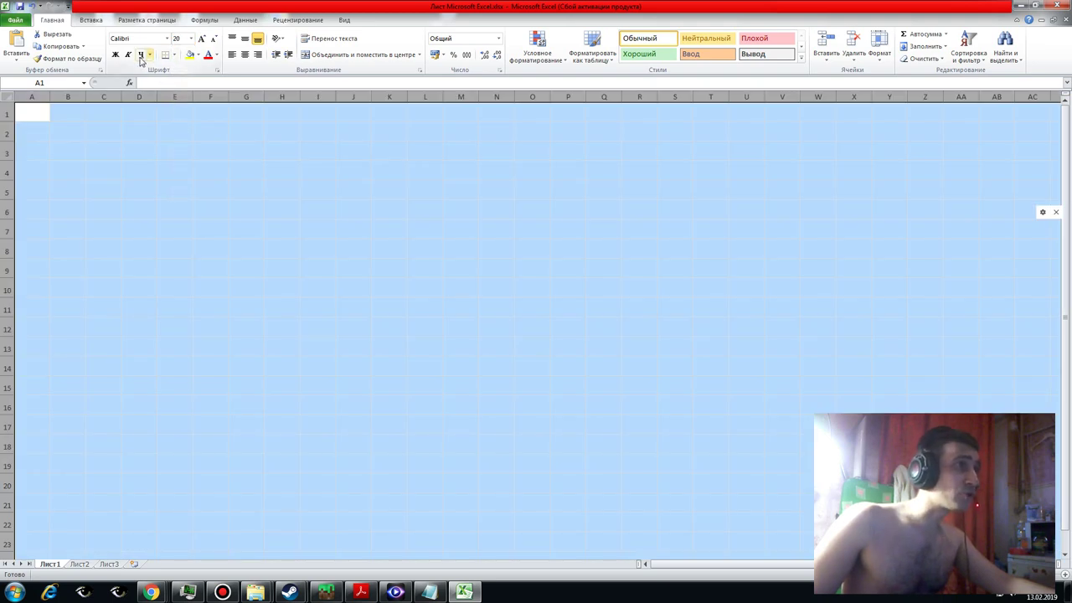
click(191, 39)
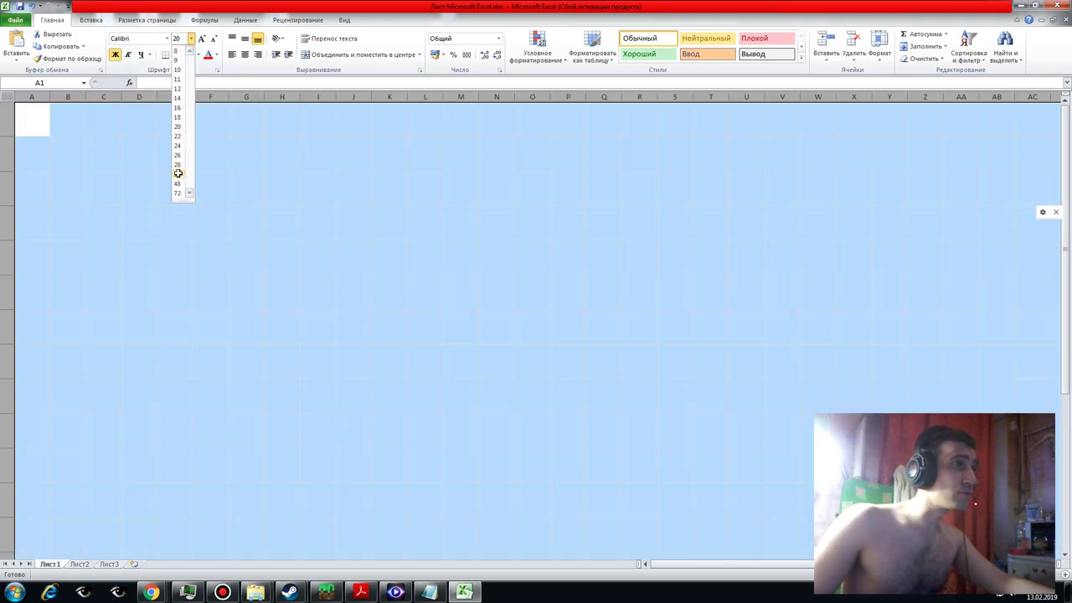
click(178, 173)
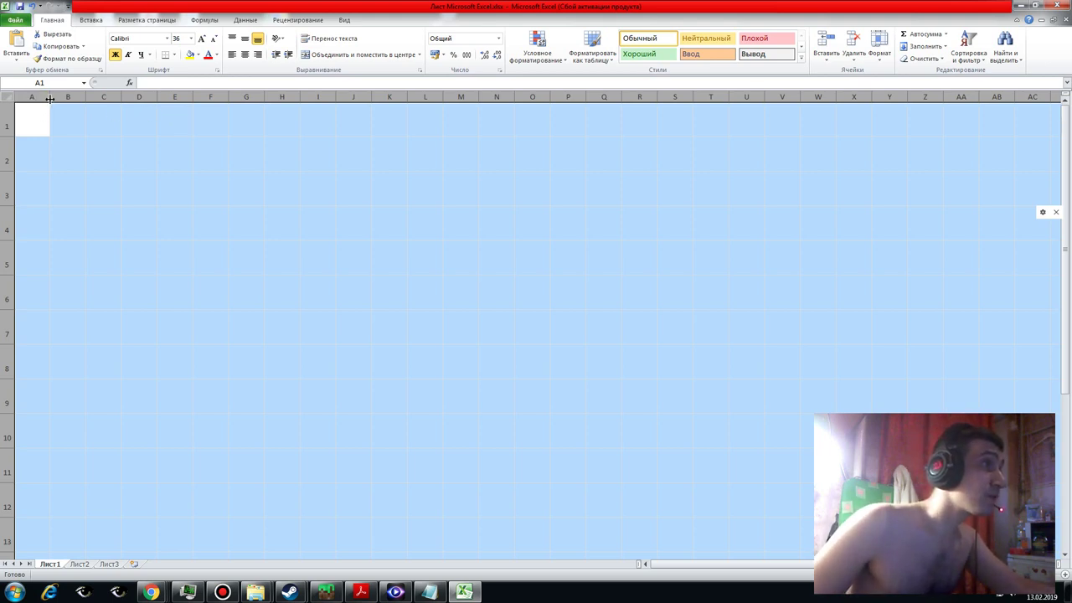
- Set all column widths to 15, then 32, and finally 35
right_click(50, 99)
click(83, 224)
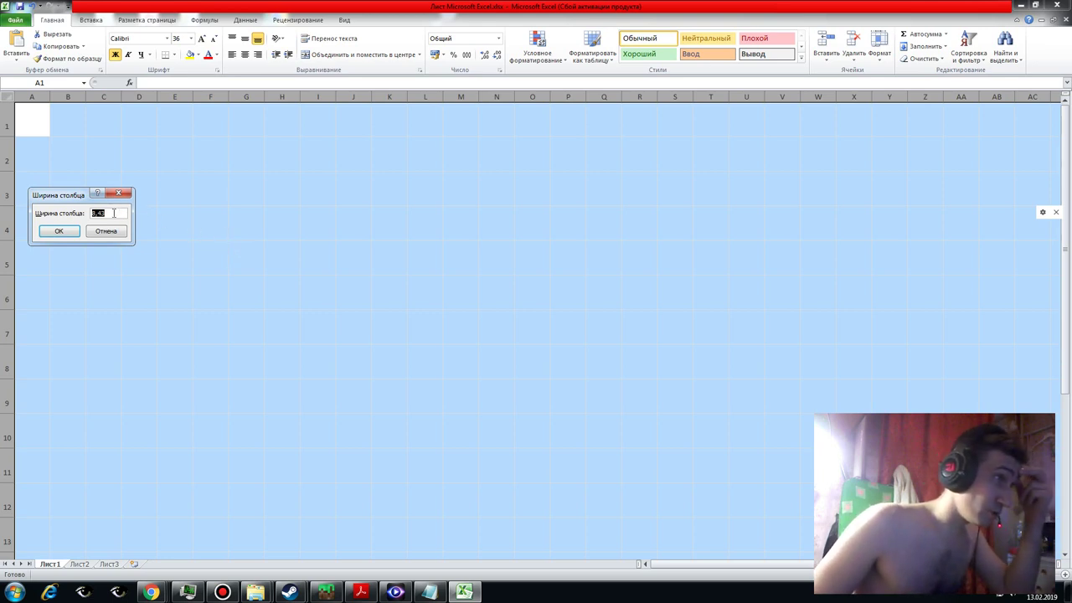
text(15)
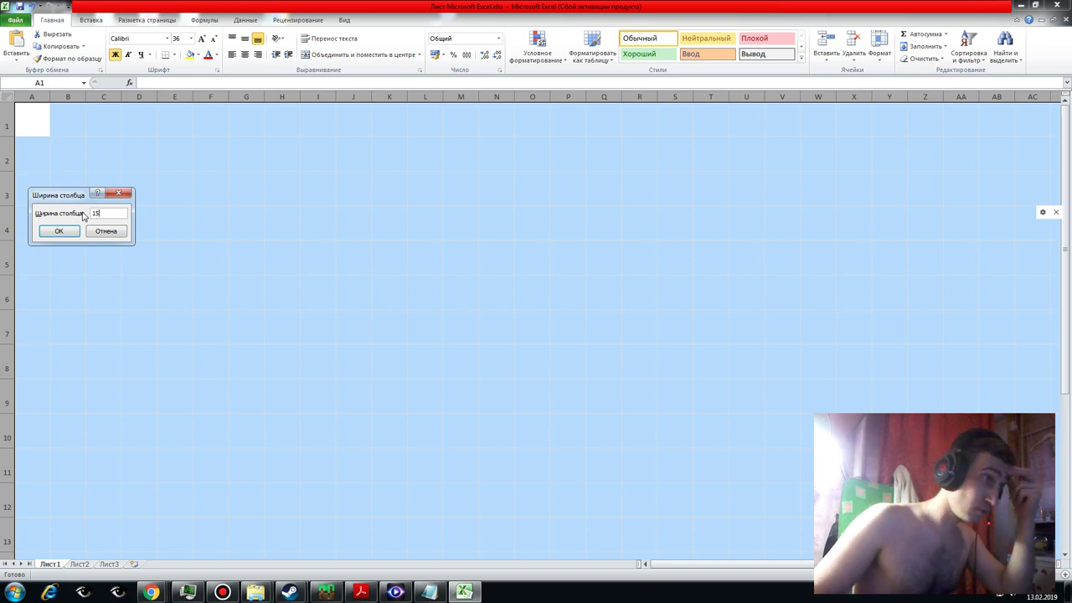
click(69, 230)
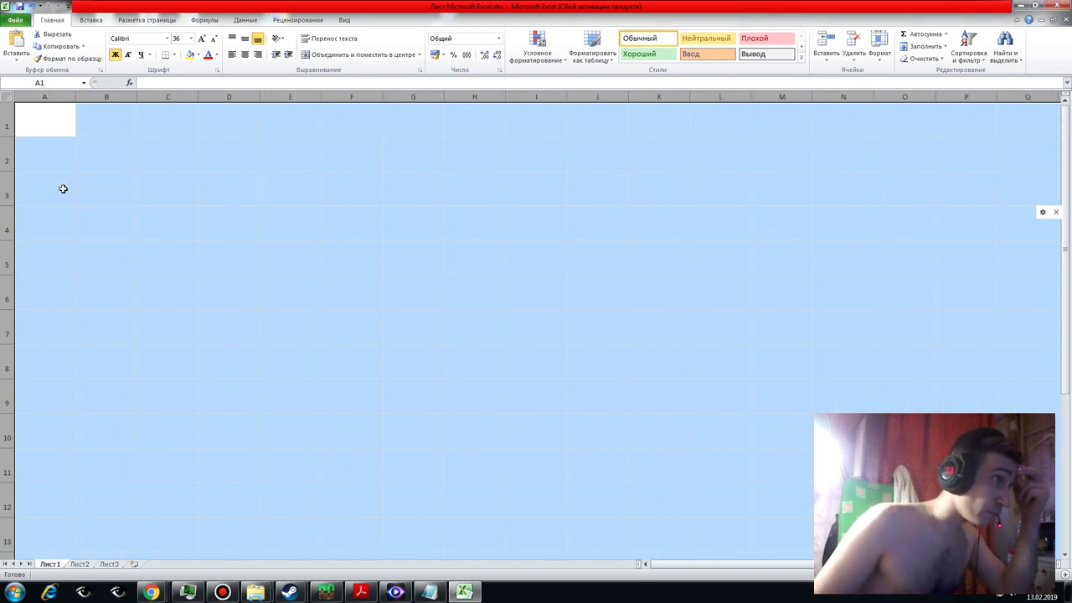
right_click(75, 104)
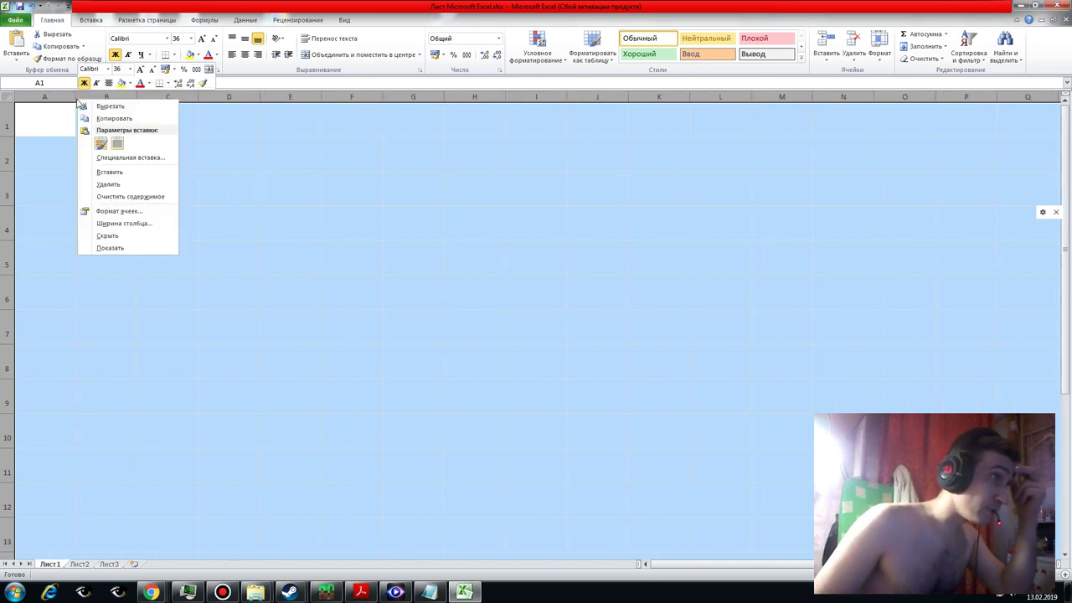
click(101, 225)
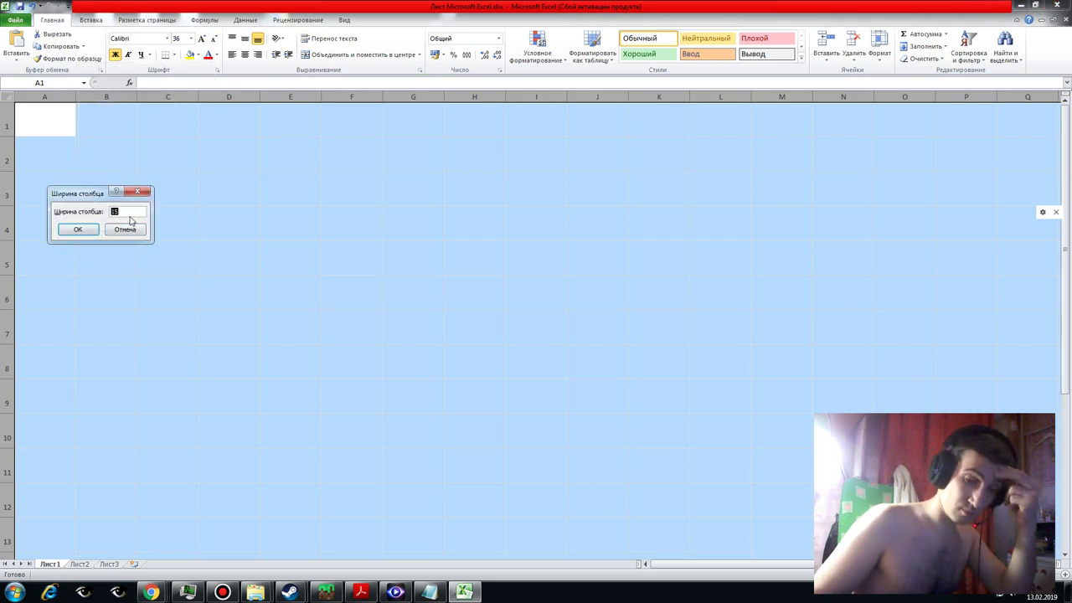
text(32)
key(Return)
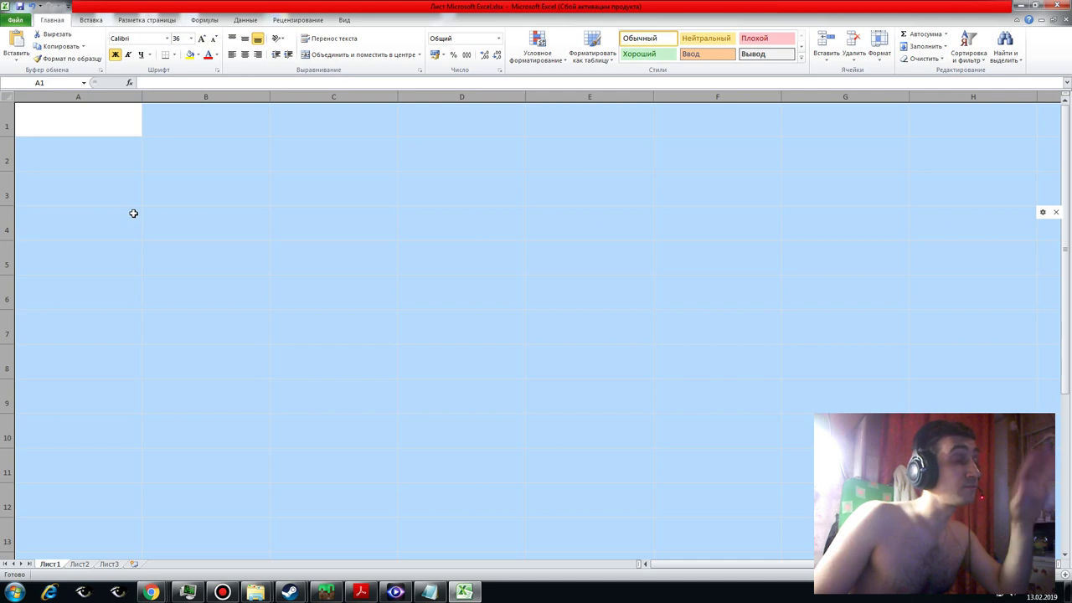
right_click(141, 101)
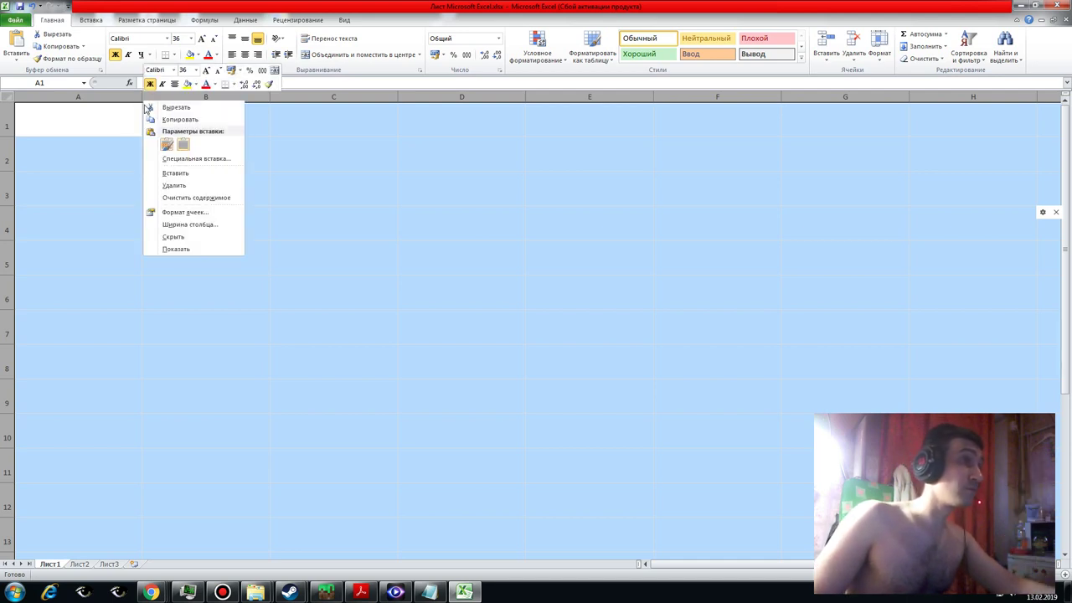
click(177, 223)
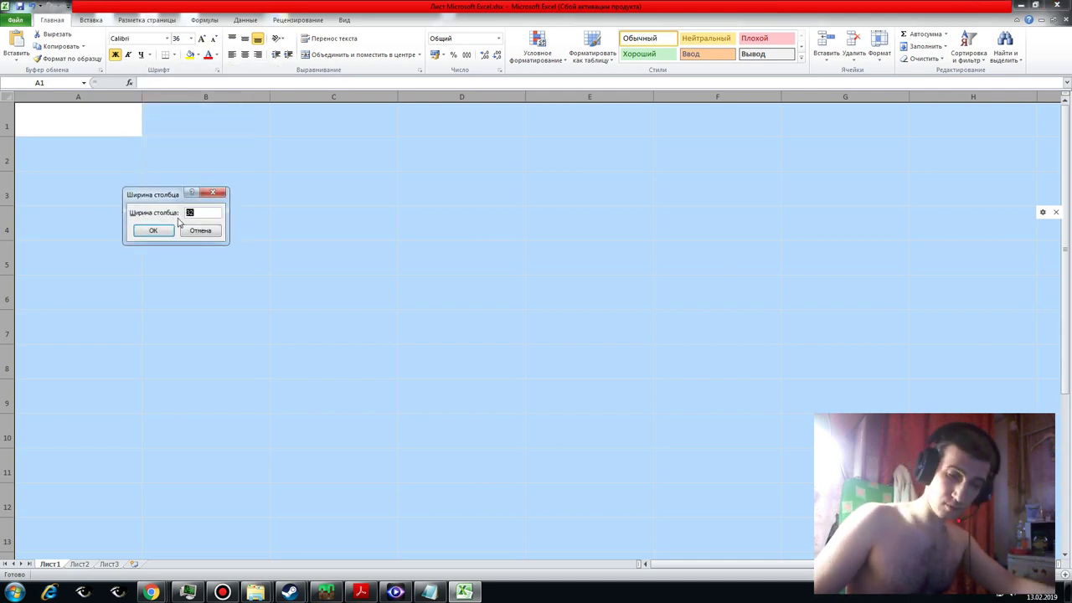
text(35)
key(Return)
- Clear the whole-sheet selection and return to cell A1
click(131, 198)
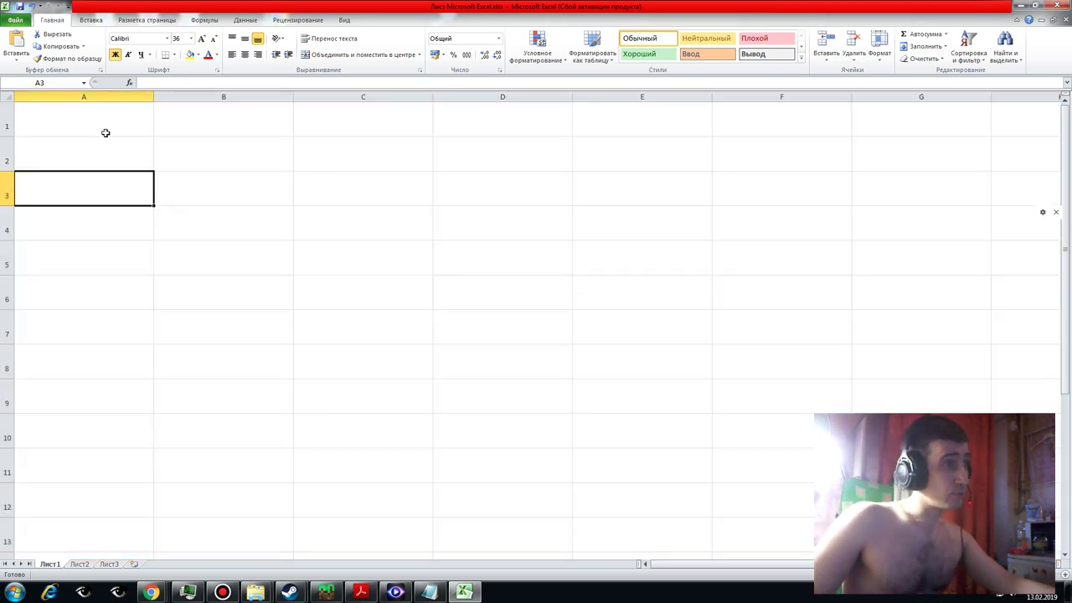
click(105, 132)
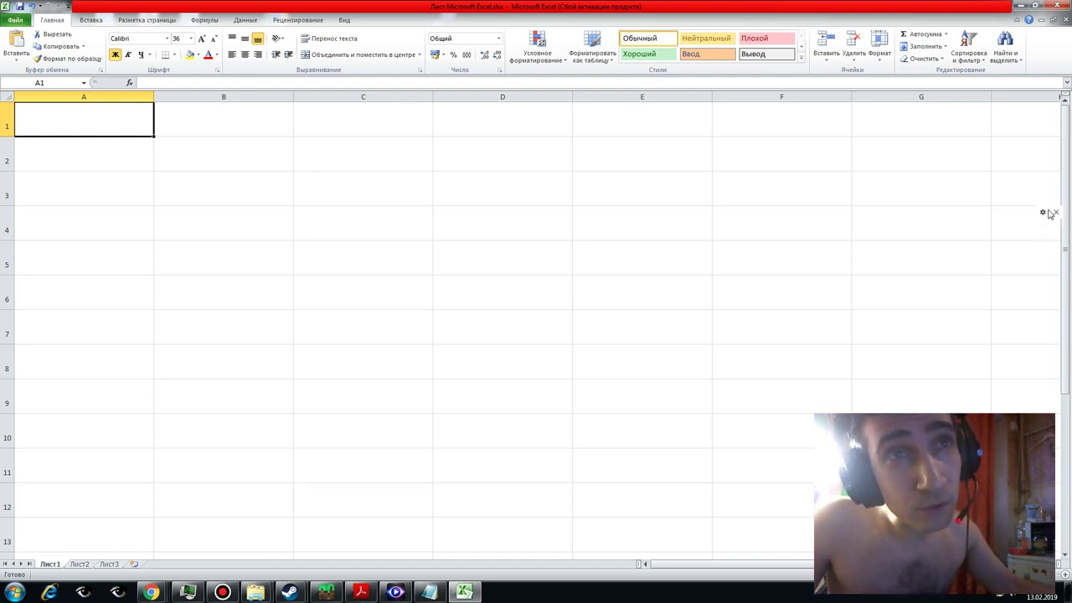
click(687, 164)
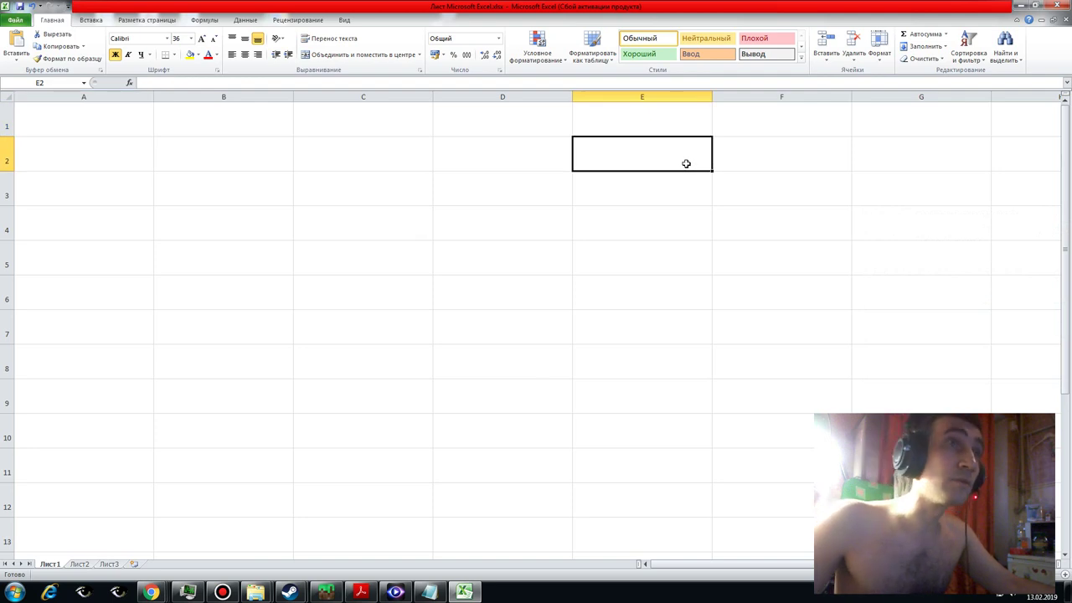
click(76, 117)
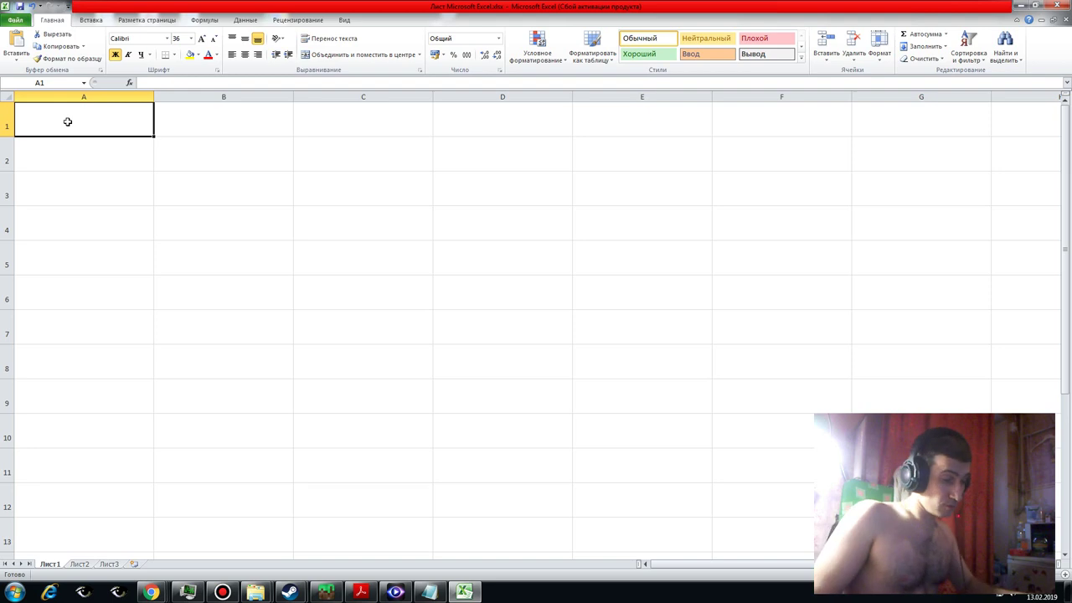
- Enter Алфавит in A1, 0 in A2 and 1 in B2
text(Fk)
key(BackSpace)
key(BackSpace)
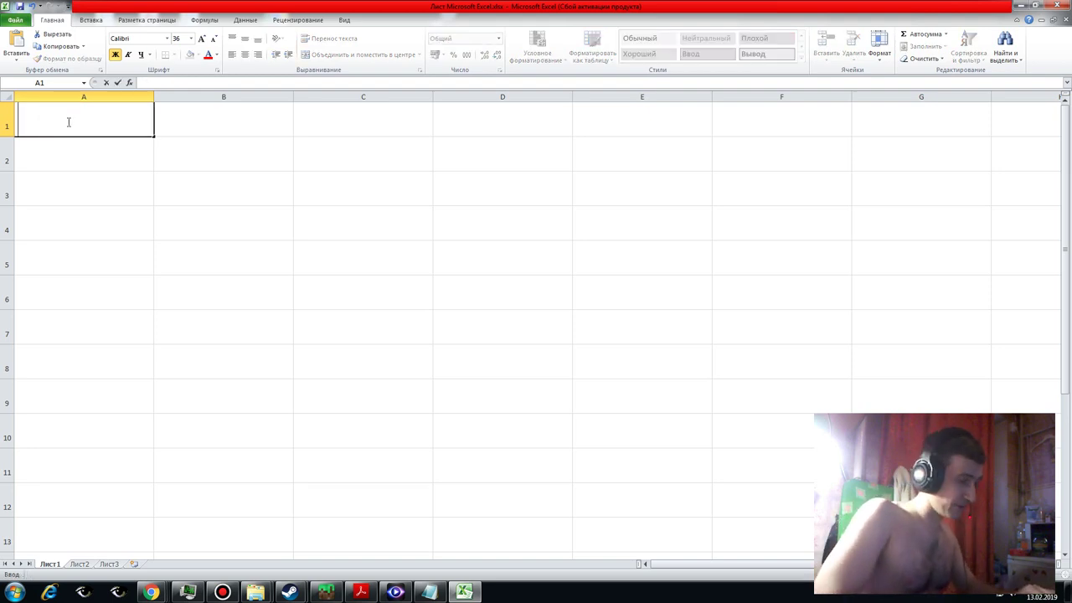
text(Ал)
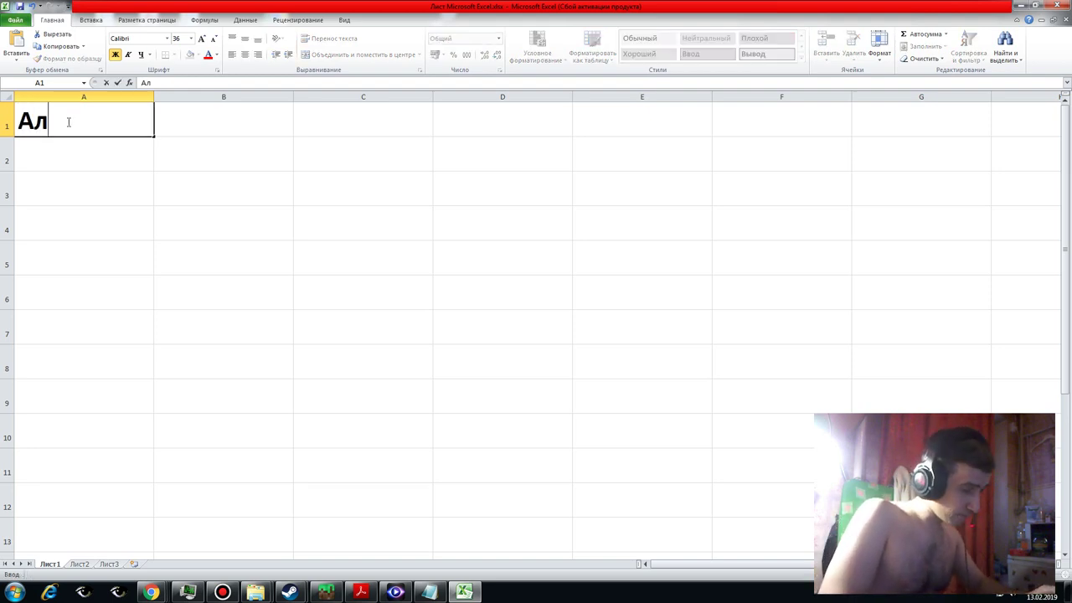
text(фавит)
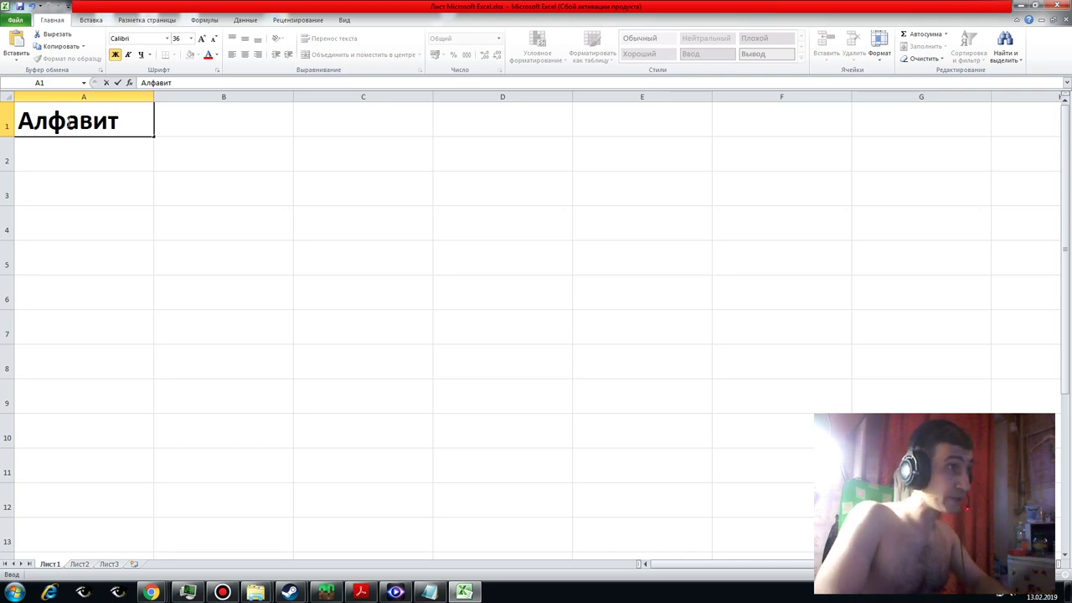
key(Return)
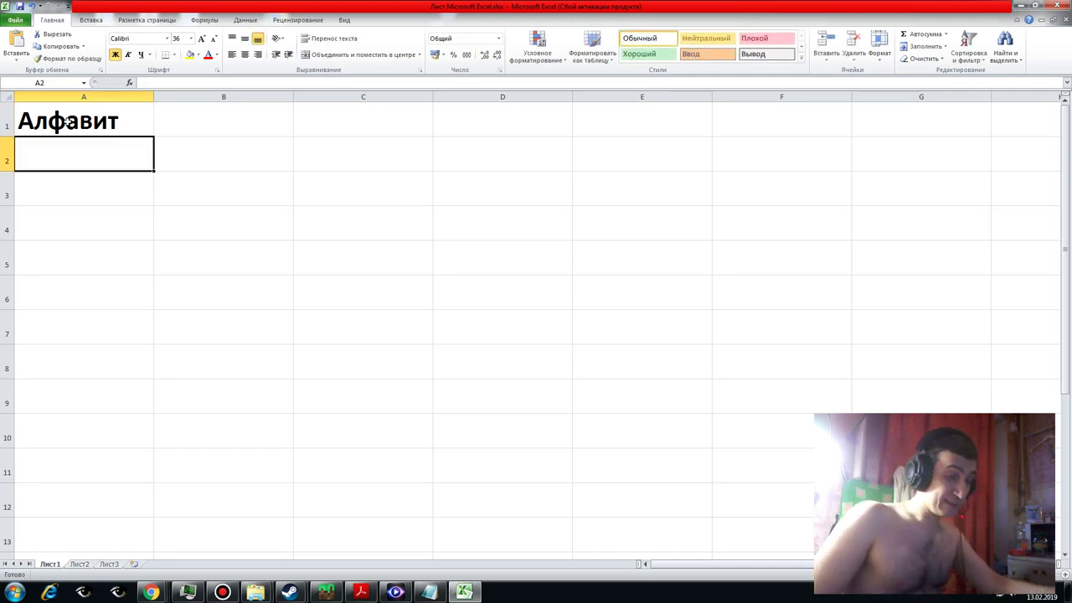
text(0)
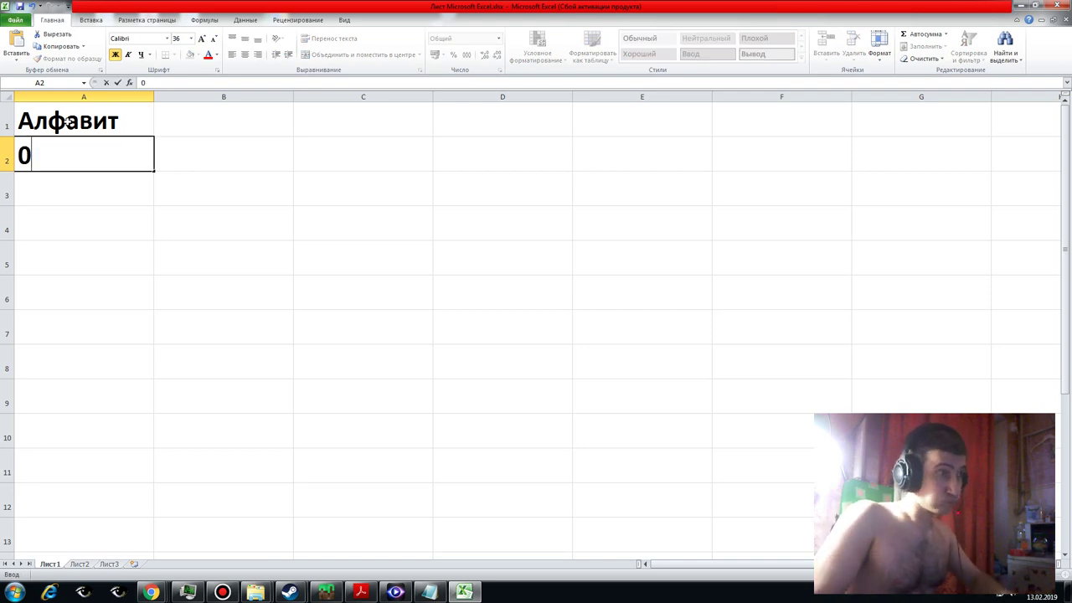
key(Return)
key(Up)
key(Right)
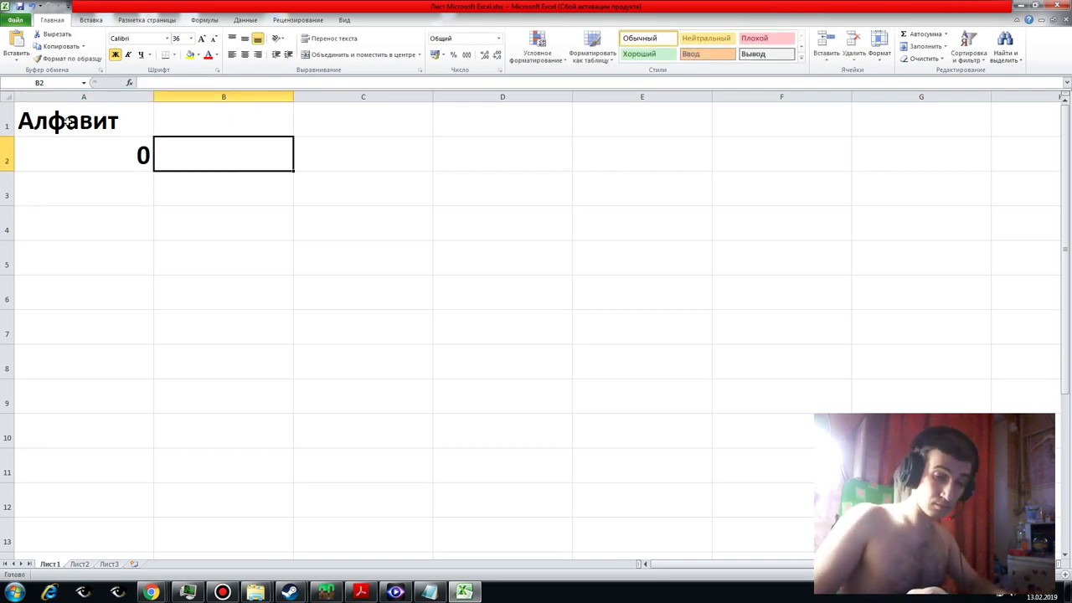
text(1)
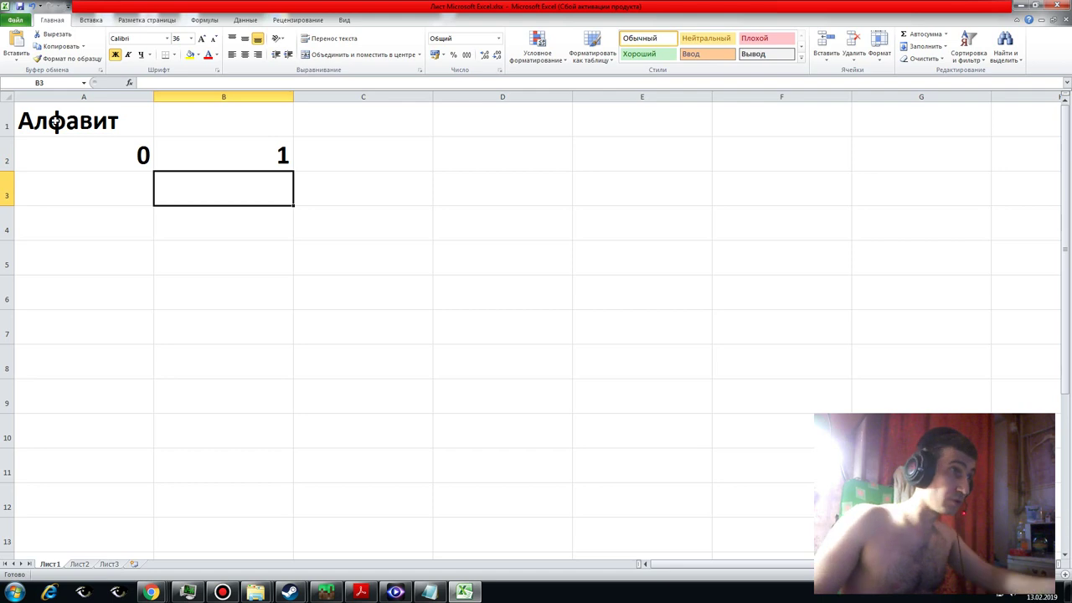
- Centre the whole sheet's contents horizontally and vertically
click(8, 98)
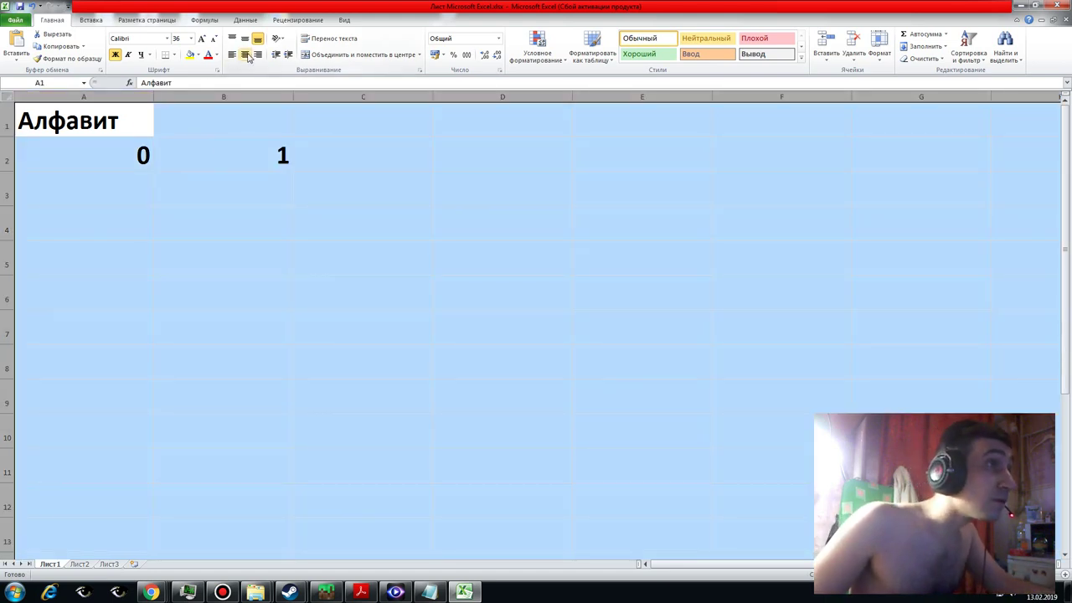
click(245, 54)
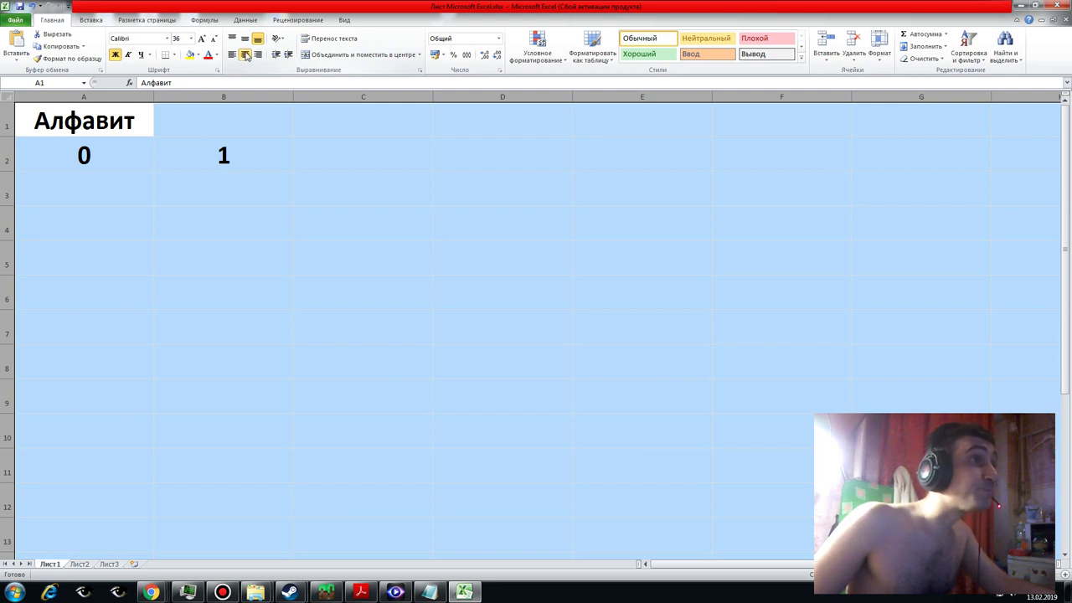
click(245, 39)
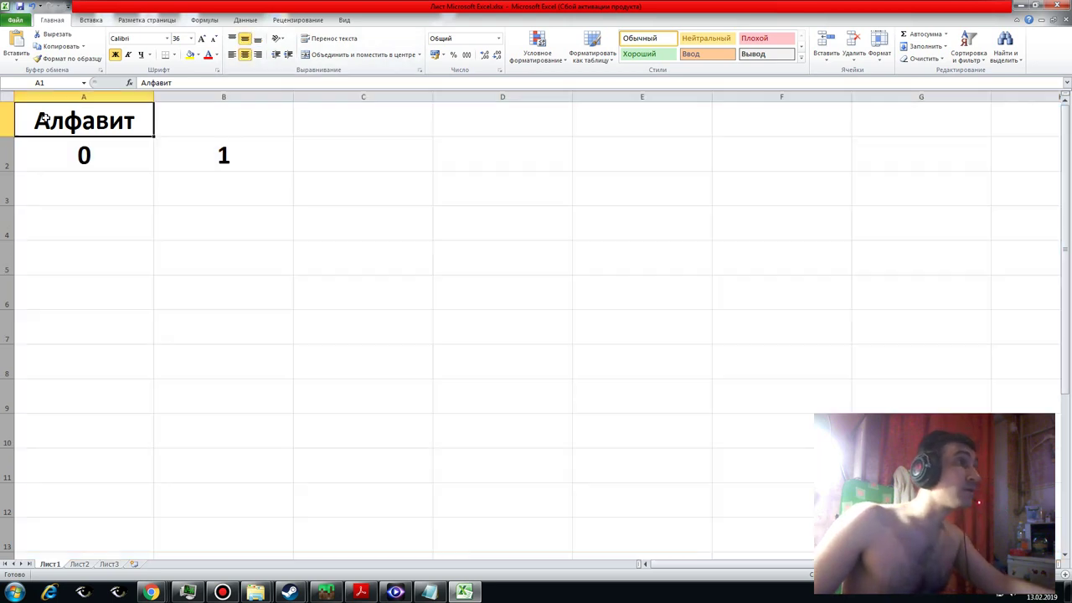
click(148, 107)
click(81, 155)
click(74, 186)
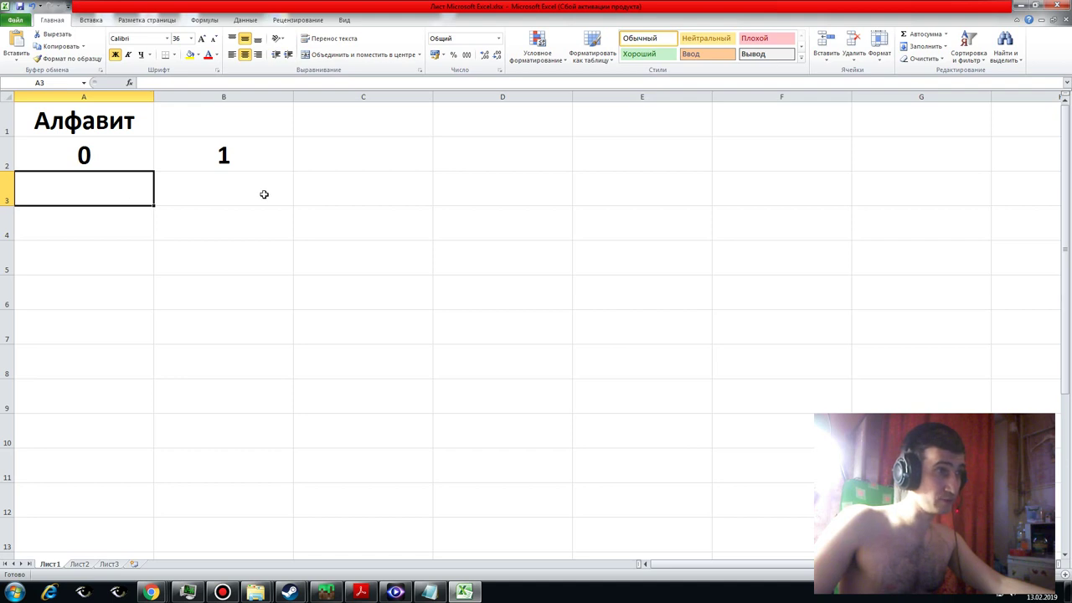
- Enter Число in A3 and discard an =19 entry so A4 stays empty
text(Ч)
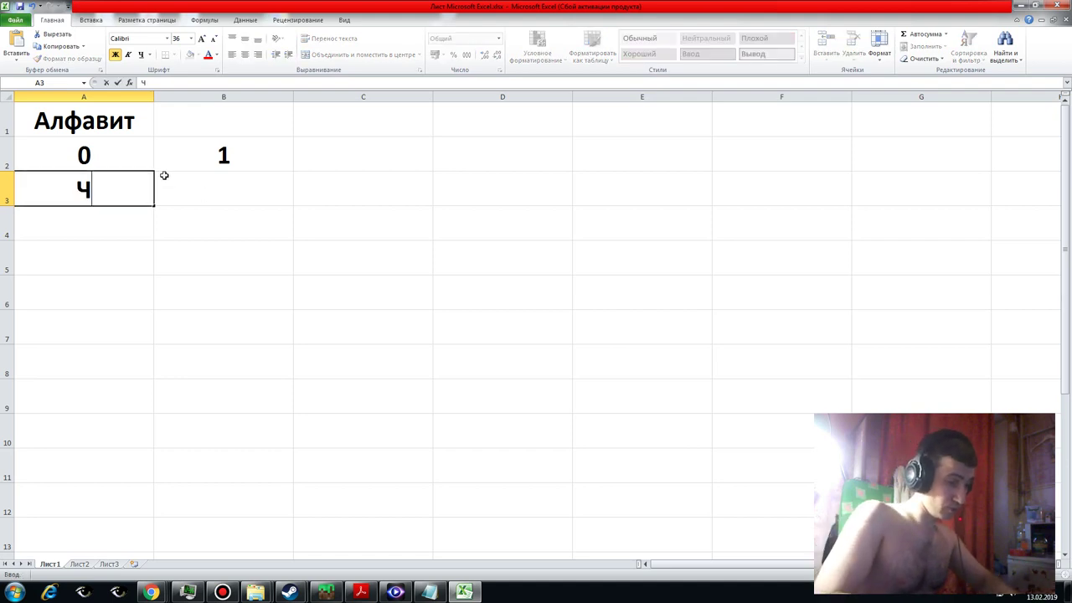
text(исло)
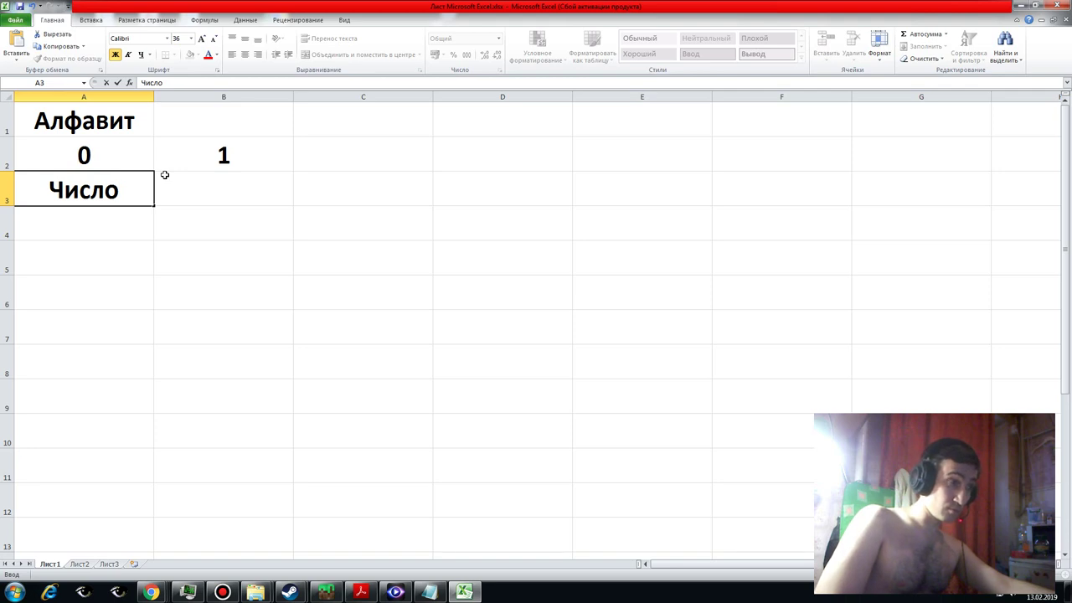
key(Return)
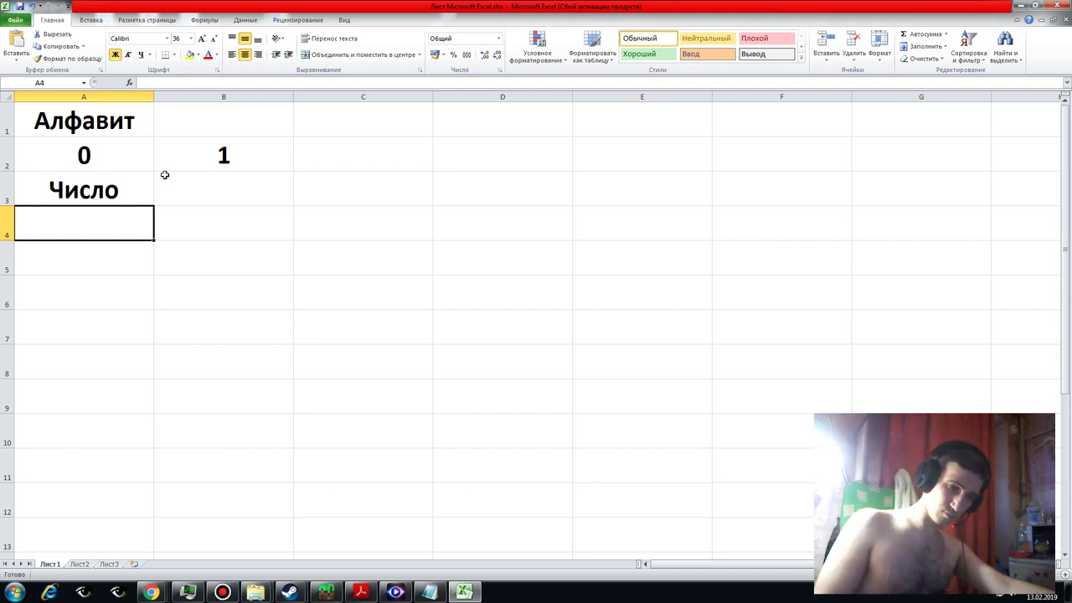
text(=)
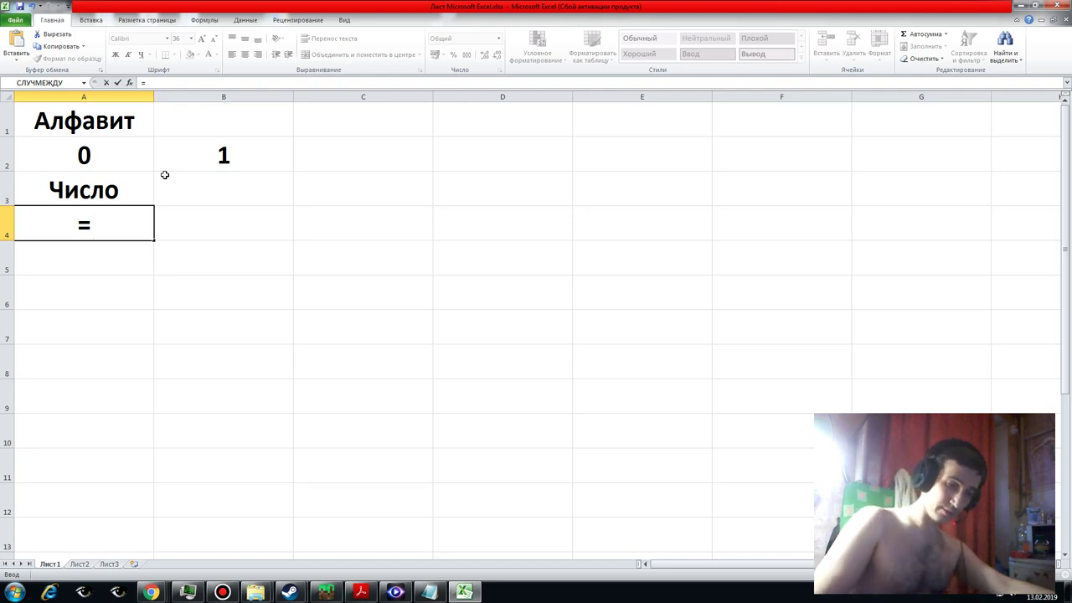
text(19)
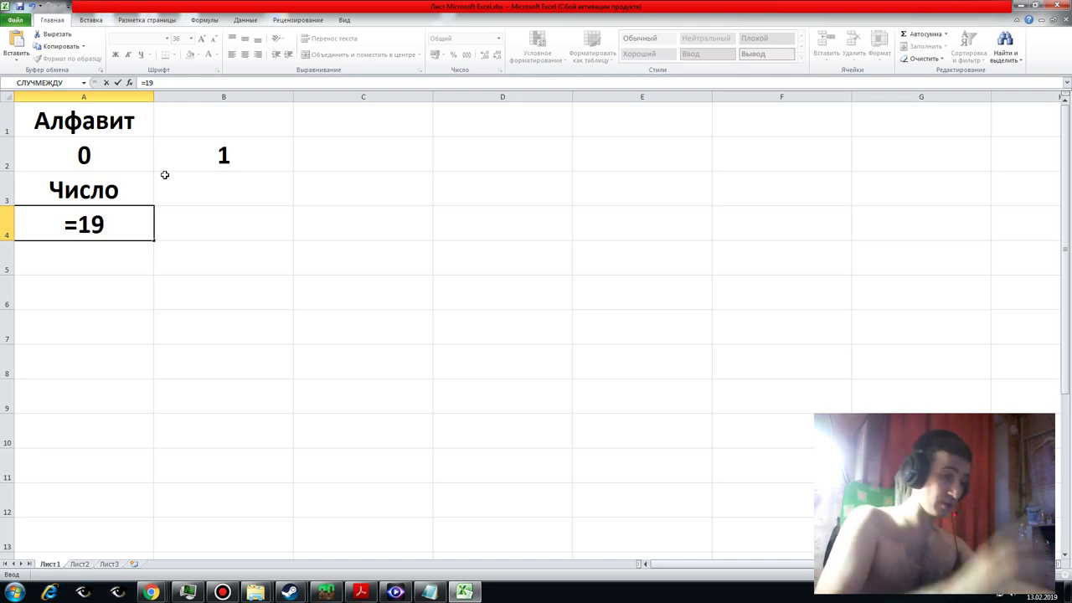
key(BackSpace)
key(BackSpace)
key(BackSpace)
key(Return)
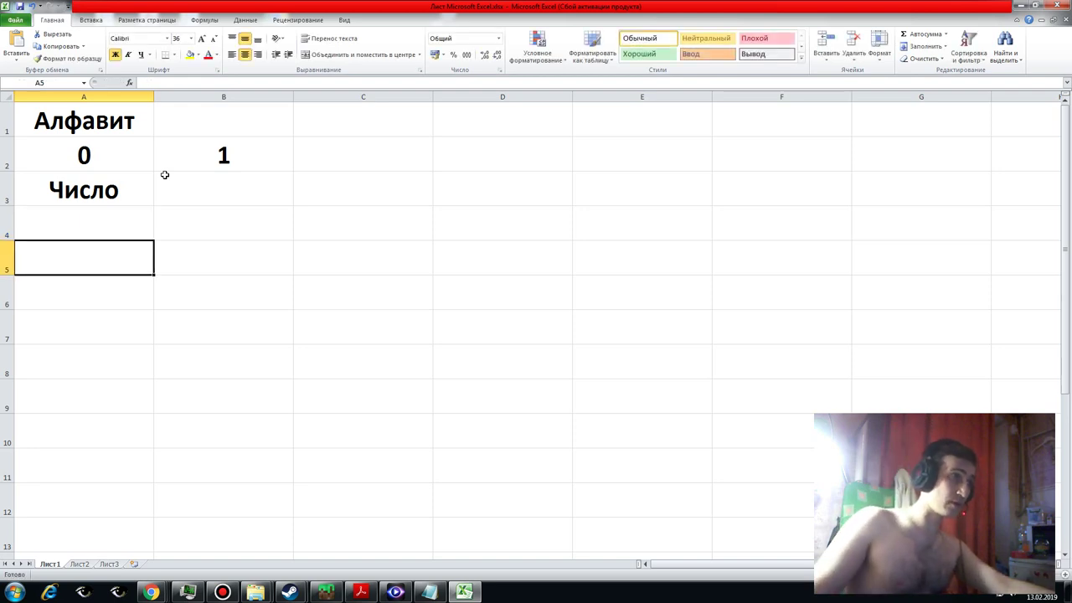
click(98, 220)
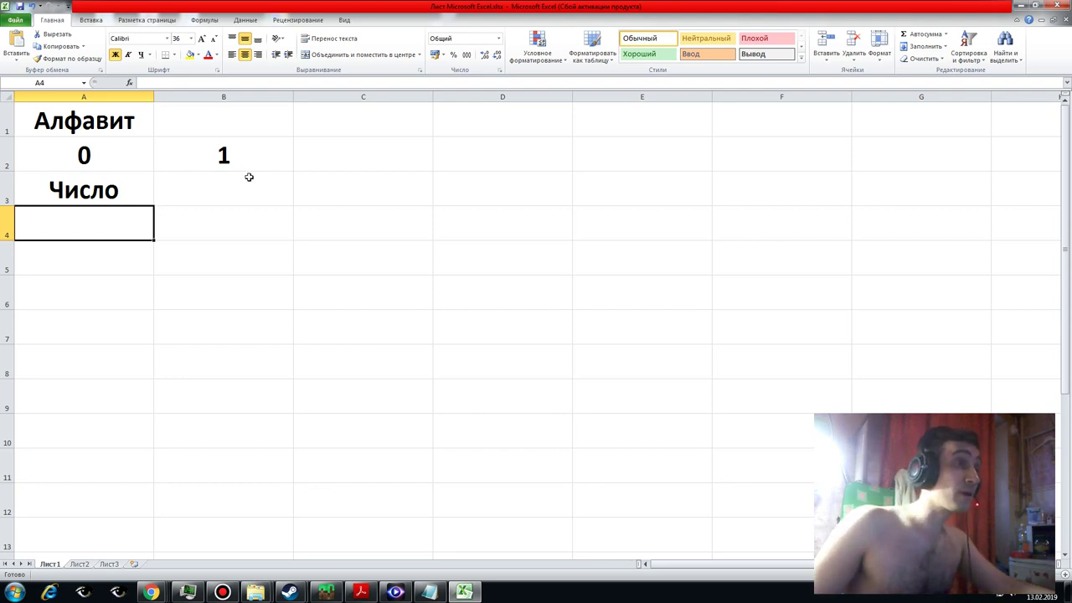
click(213, 223)
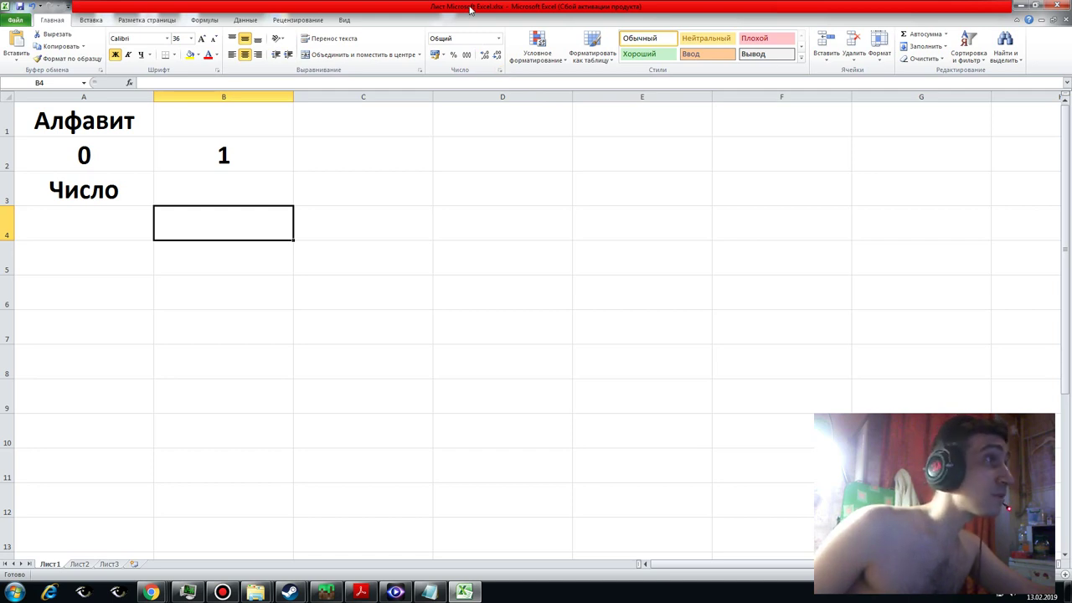
- Delete the empty third sheet Лист3
click(92, 20)
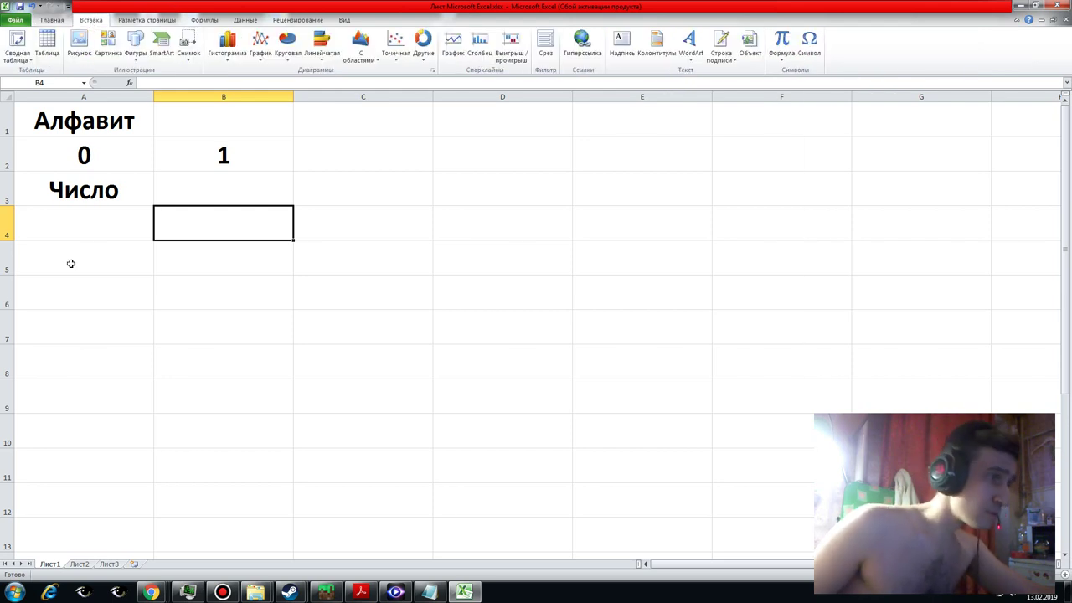
right_click(109, 567)
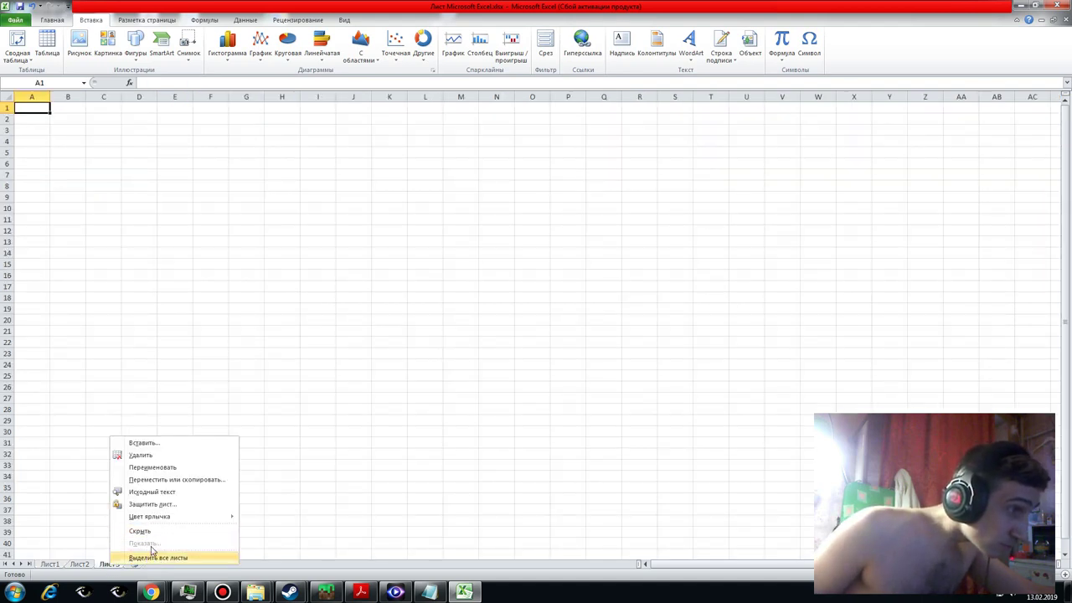
click(155, 457)
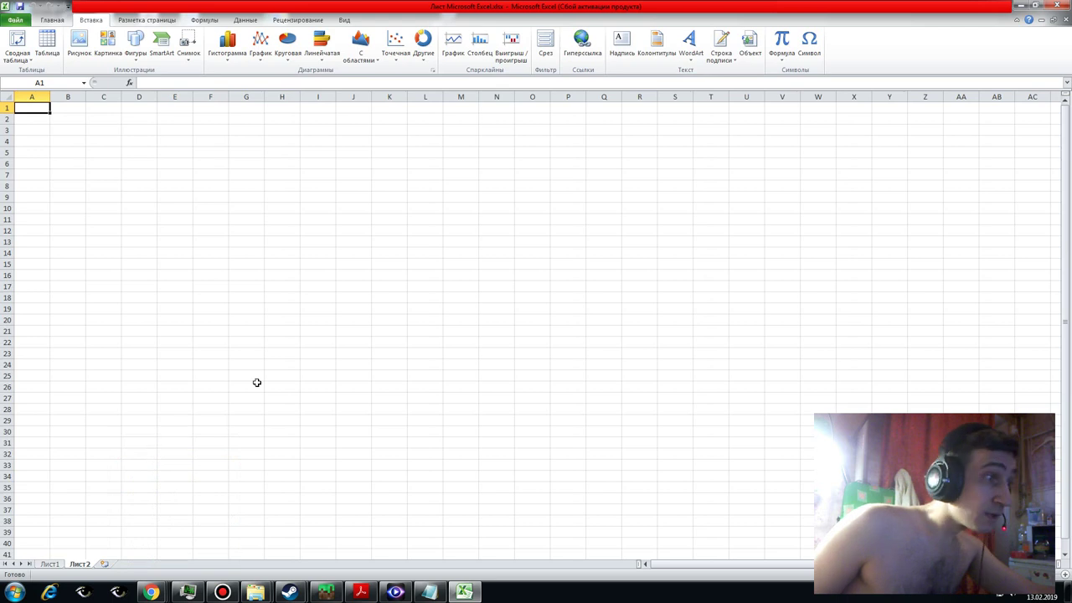
- Rename the first sheet Алфавит and the second График, returning to Алфавит
click(50, 565)
double_click(50, 566)
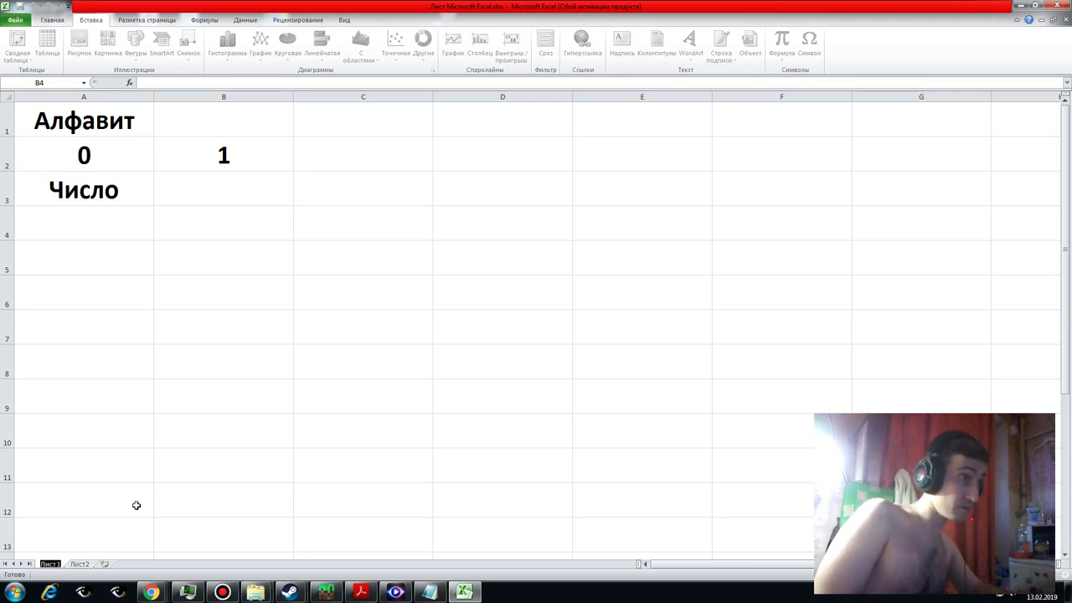
text(А)
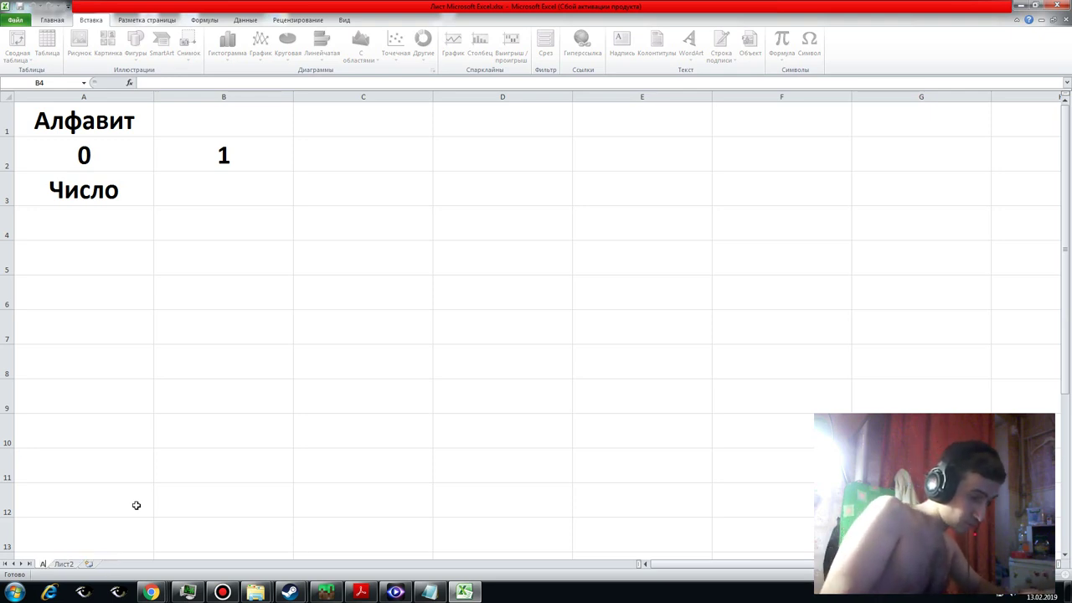
text(лфавит)
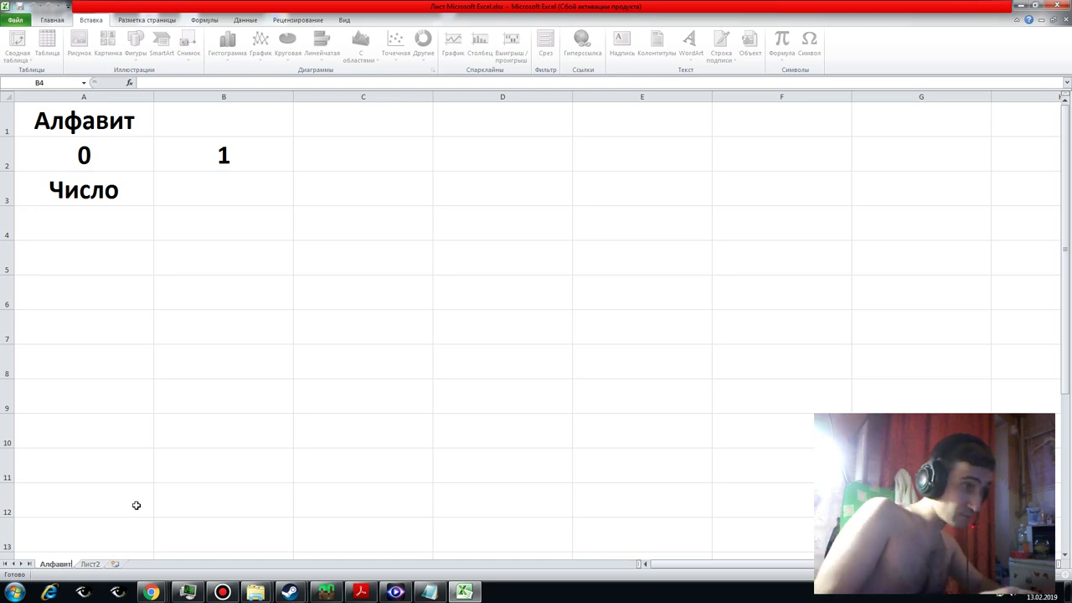
key(Return)
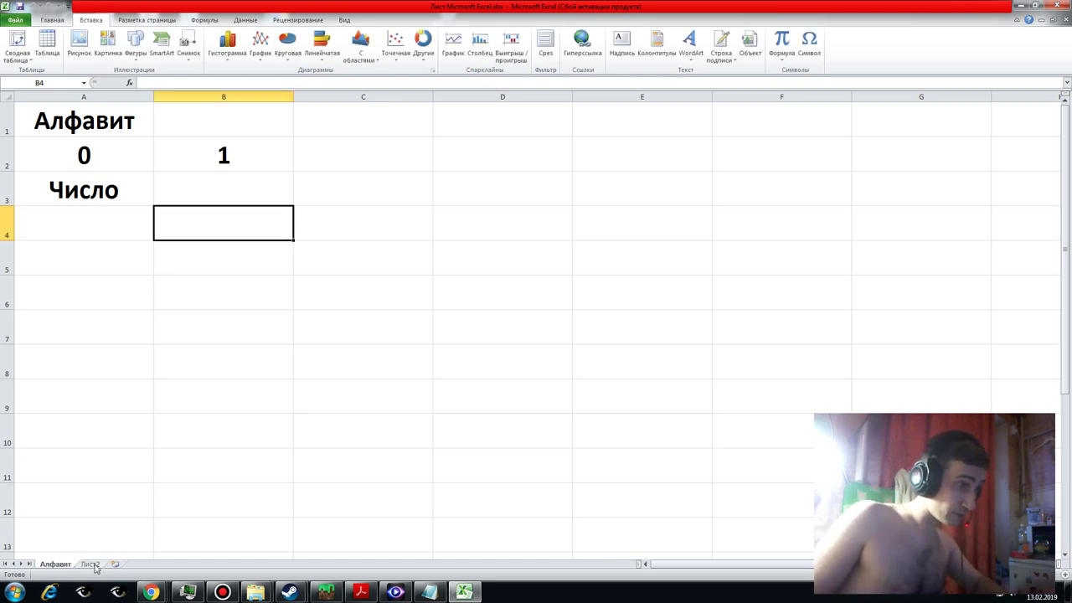
right_click(95, 565)
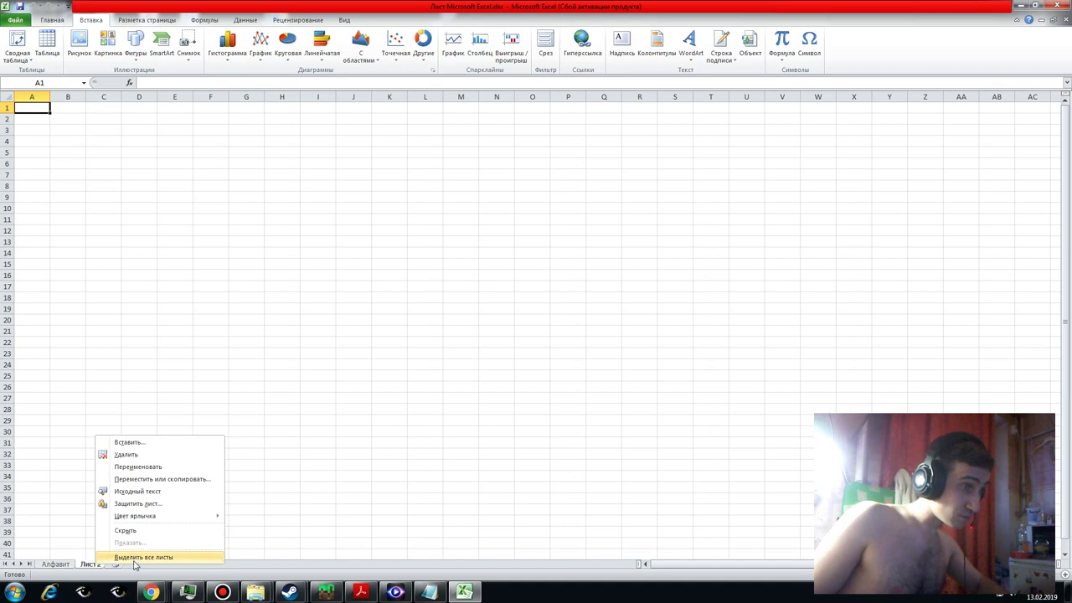
click(91, 567)
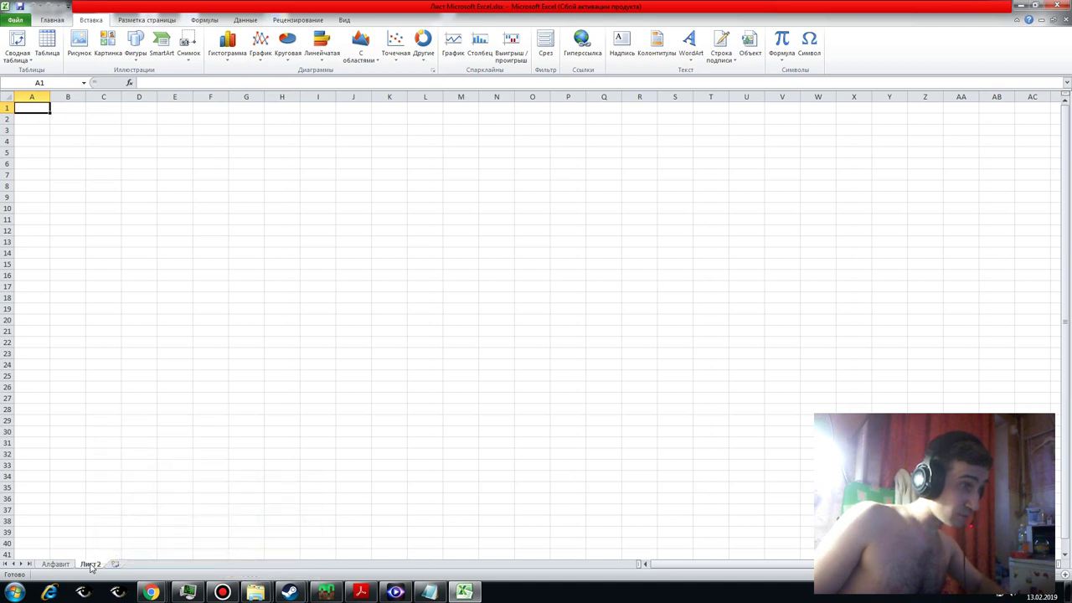
double_click(90, 567)
text(Та)
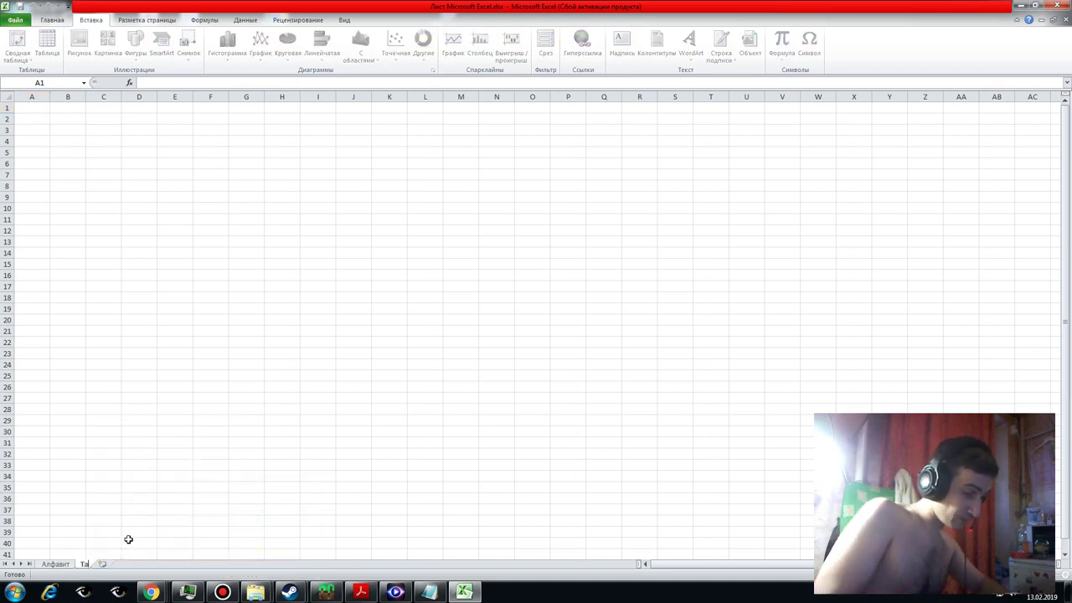
text(бли)
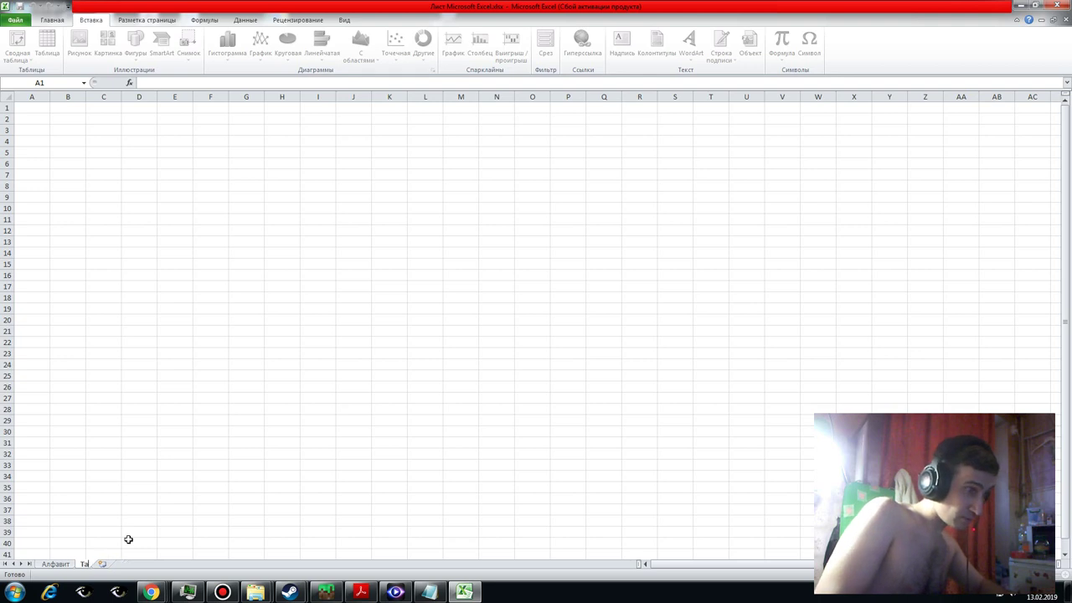
text(Гра)
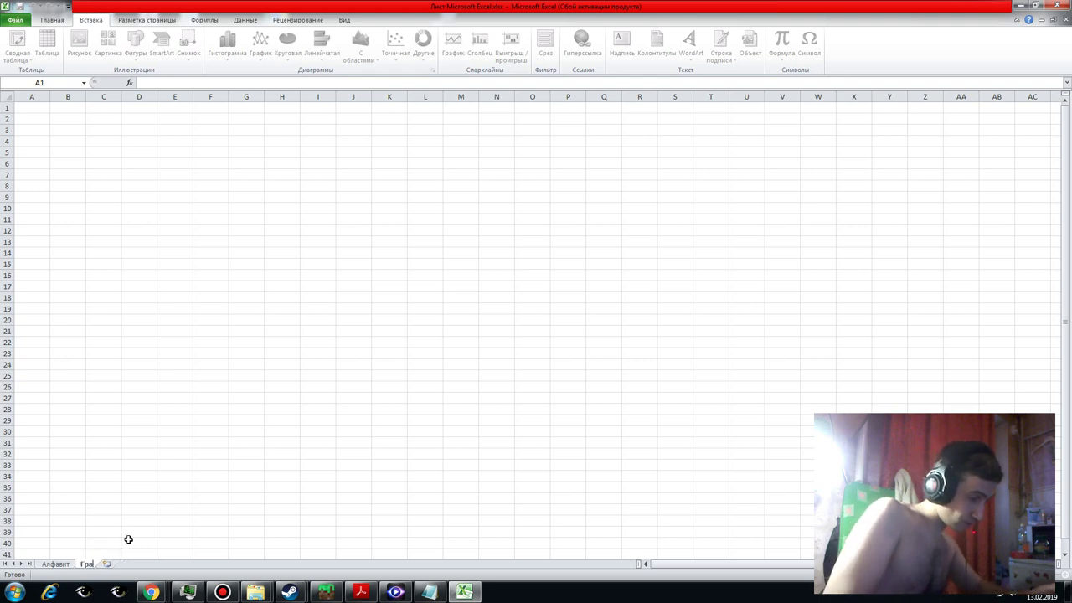
text(фик)
key(Return)
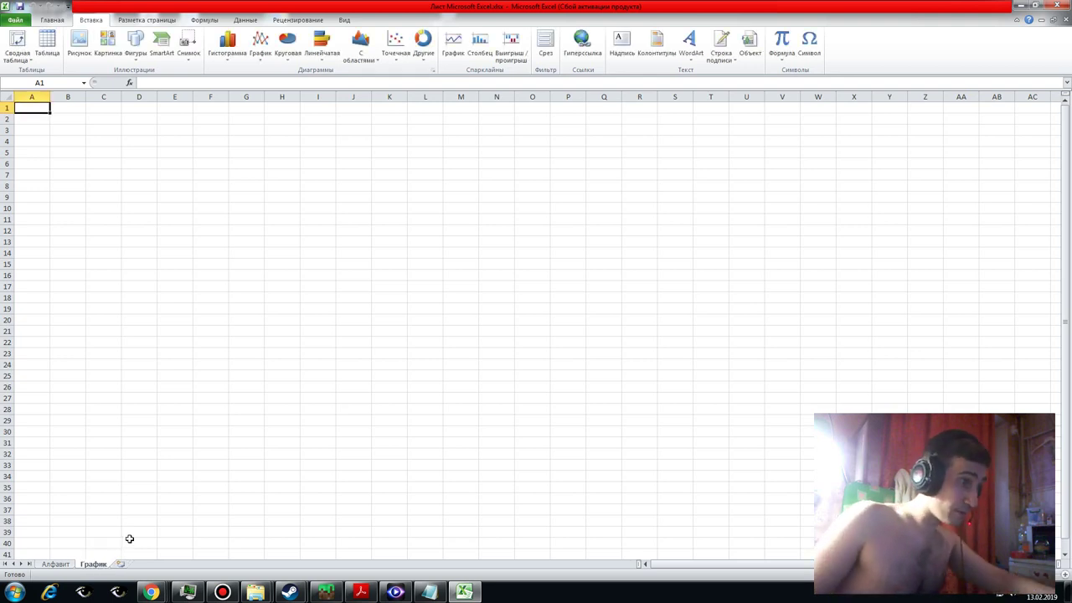
click(55, 564)
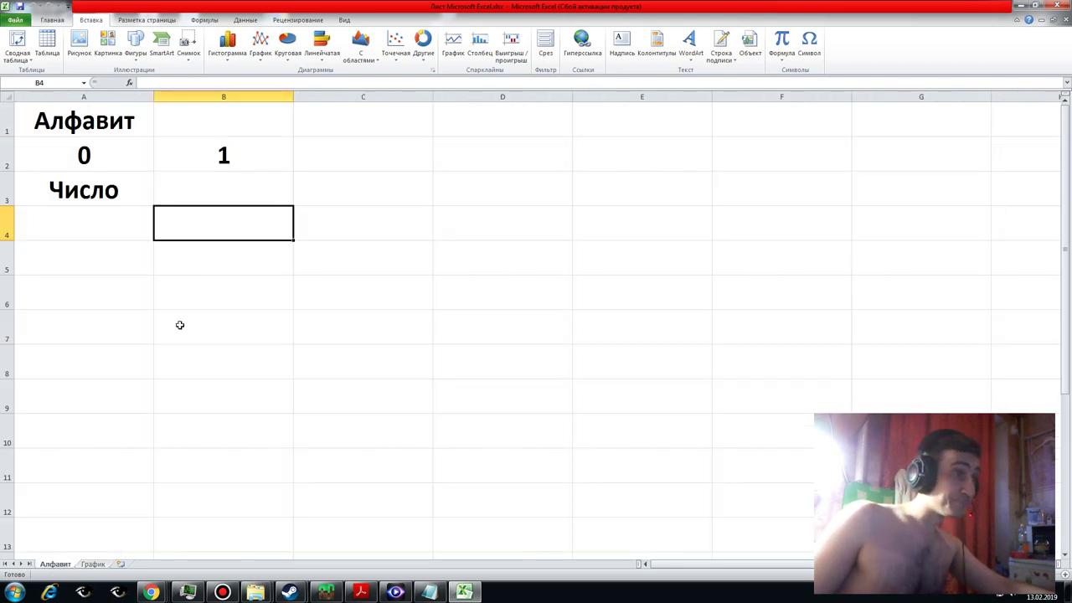
click(100, 164)
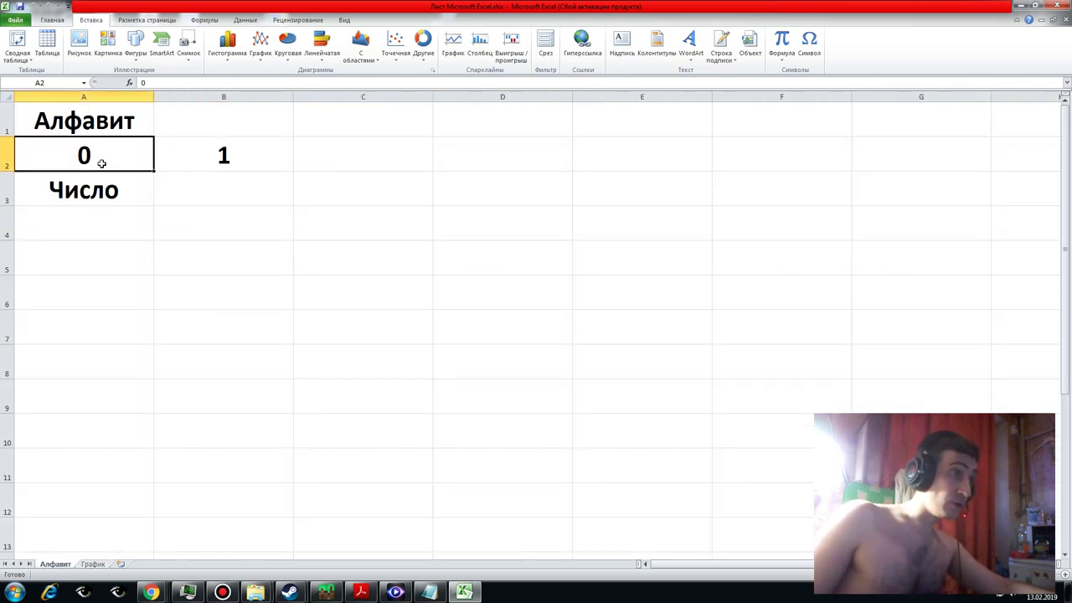
click(197, 163)
click(87, 229)
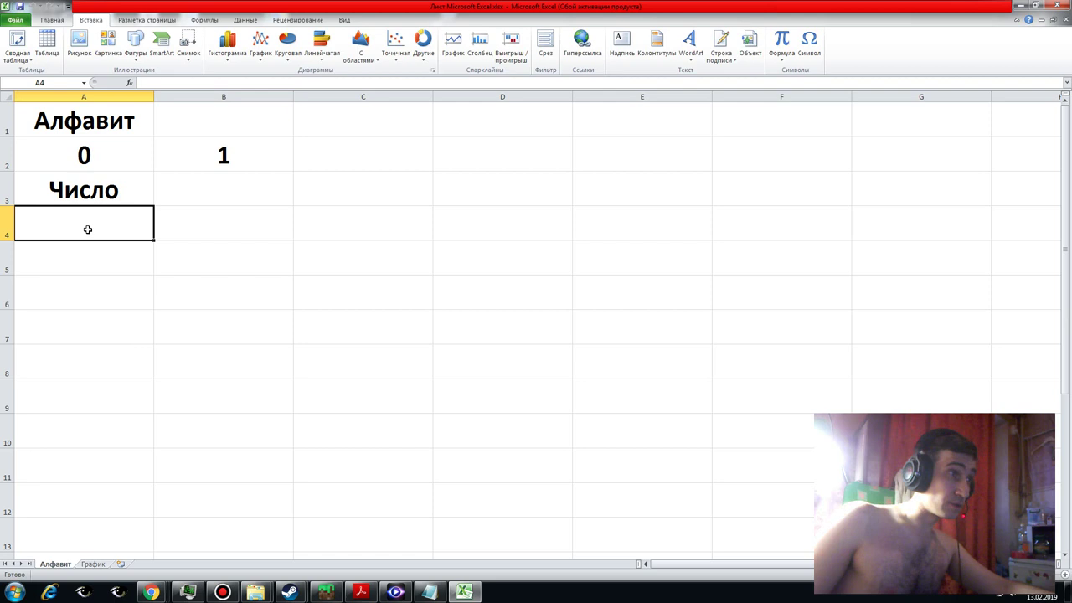
click(167, 222)
click(107, 223)
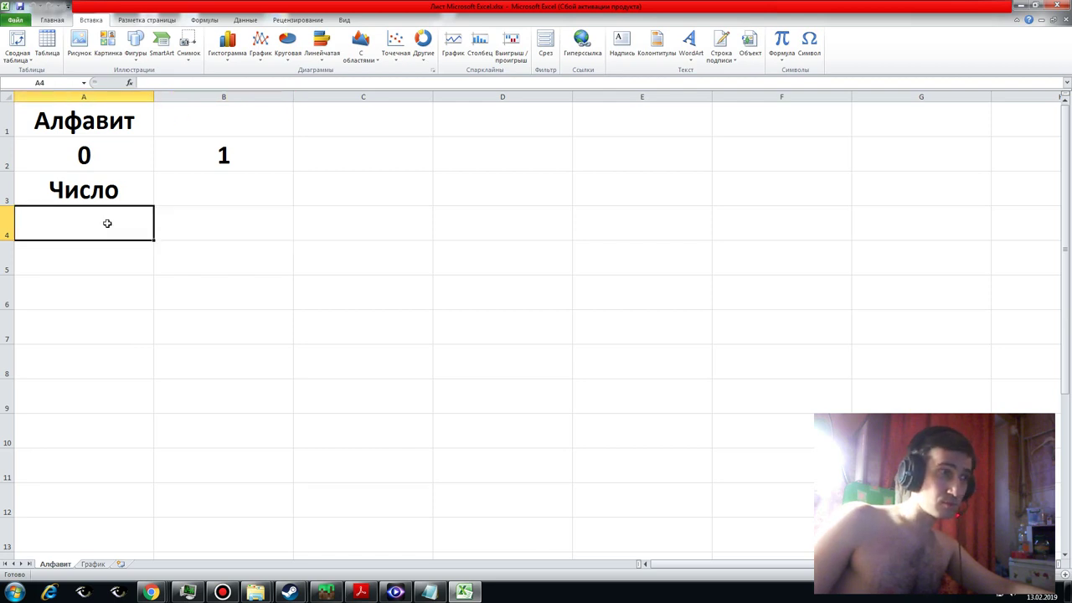
click(157, 223)
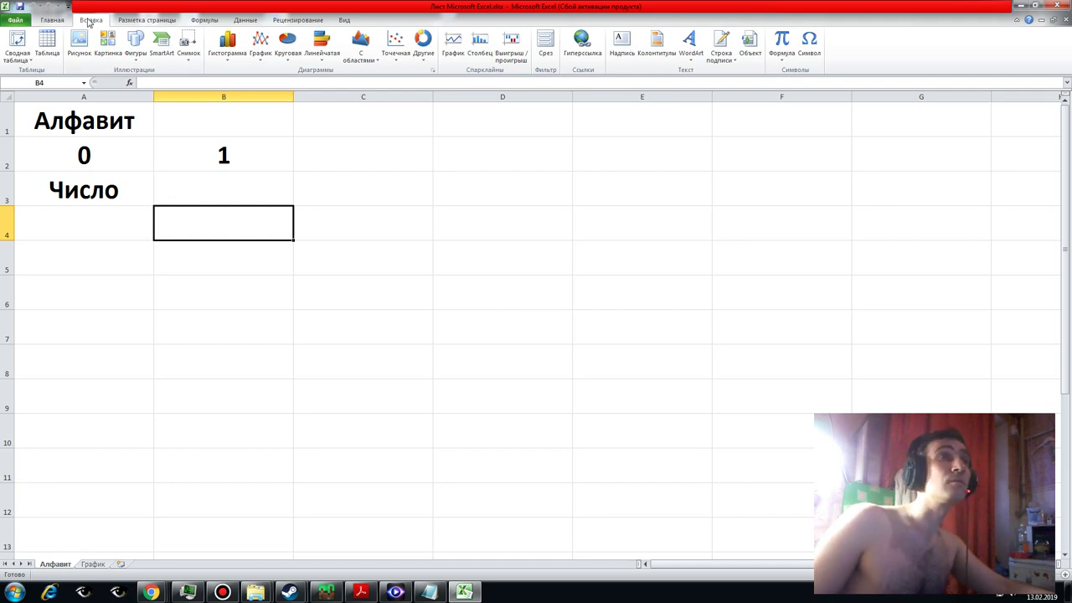
click(783, 62)
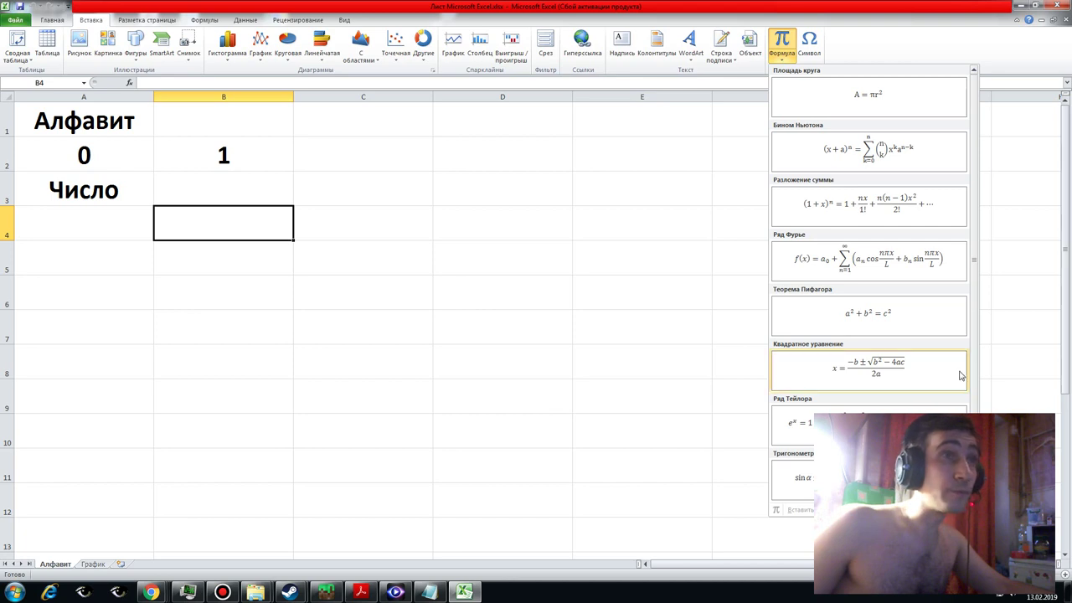
scroll(976, 251, down, 1)
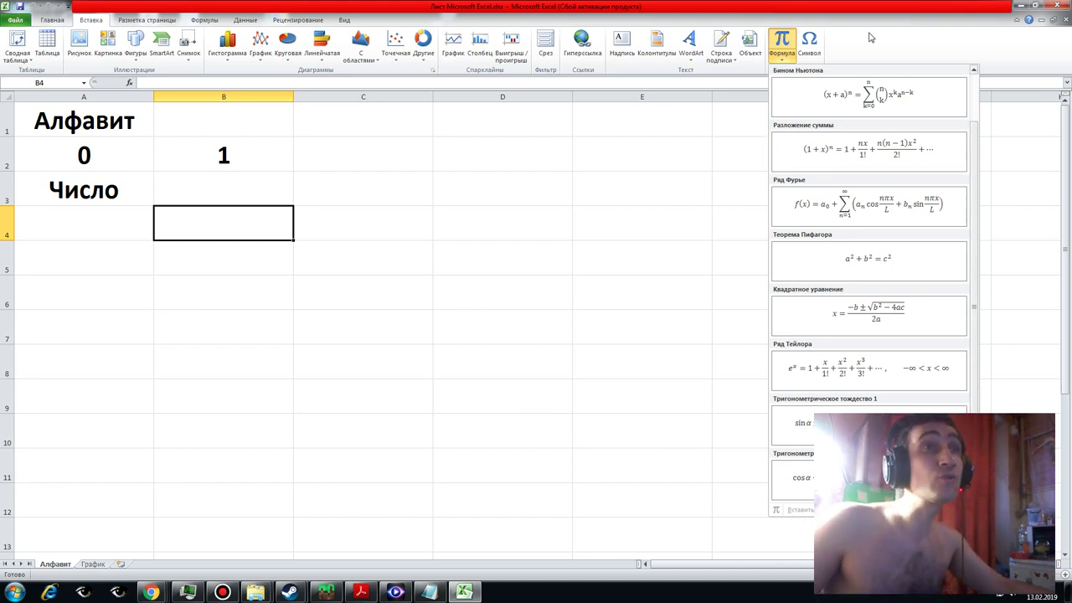
click(785, 38)
click(783, 42)
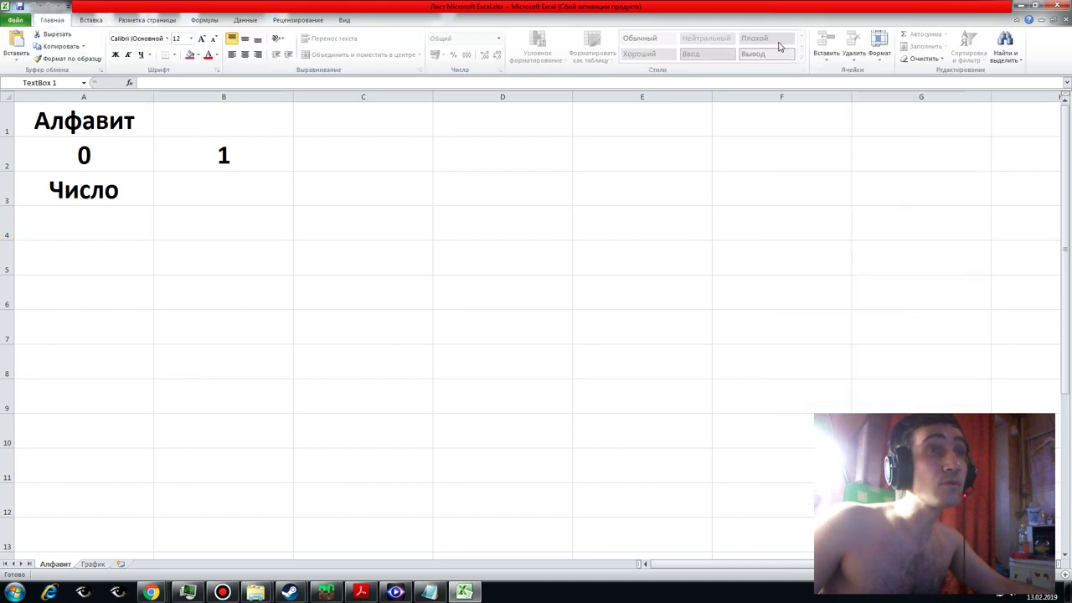
right_click(780, 46)
click(847, 33)
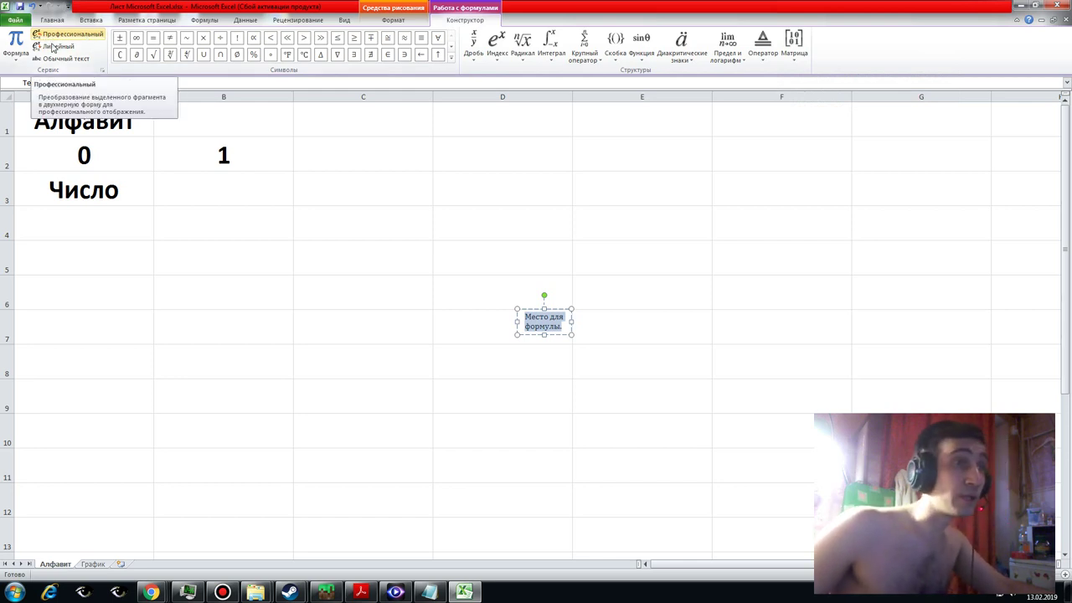
key(Escape)
key(Delete)
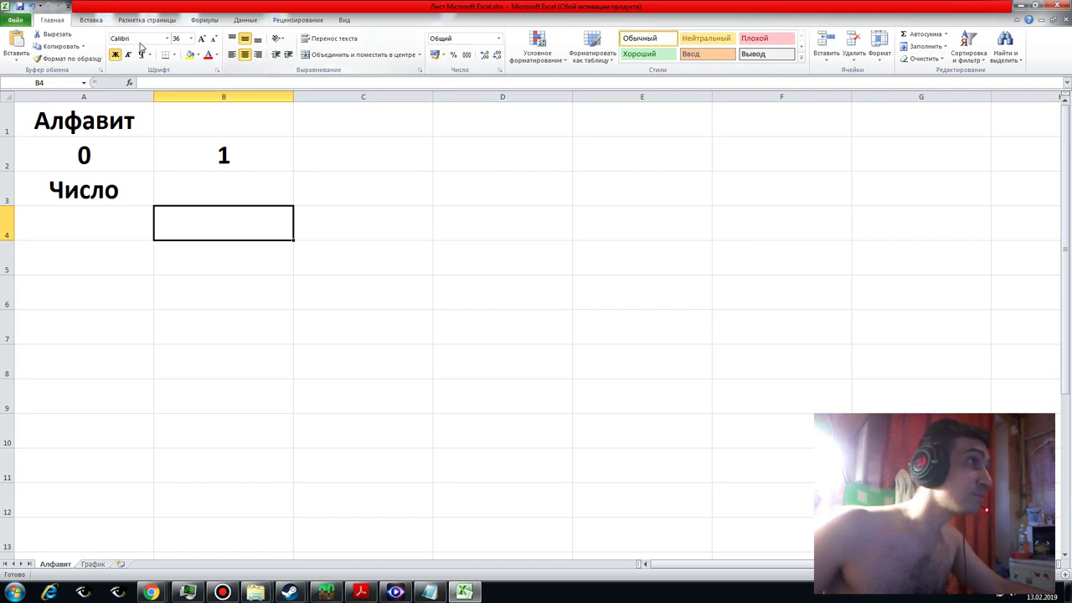
click(238, 175)
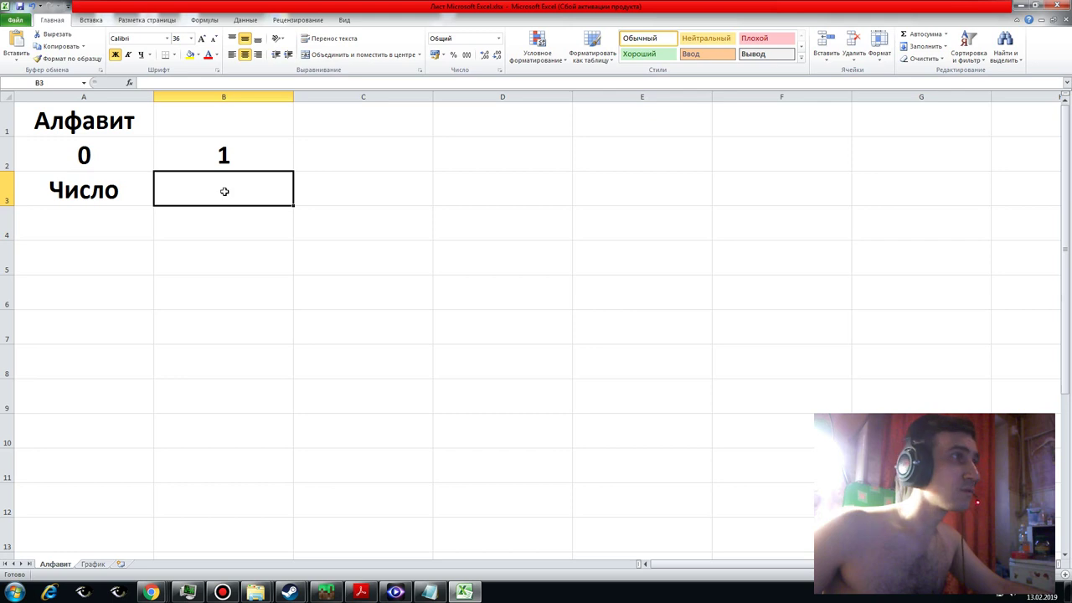
click(94, 22)
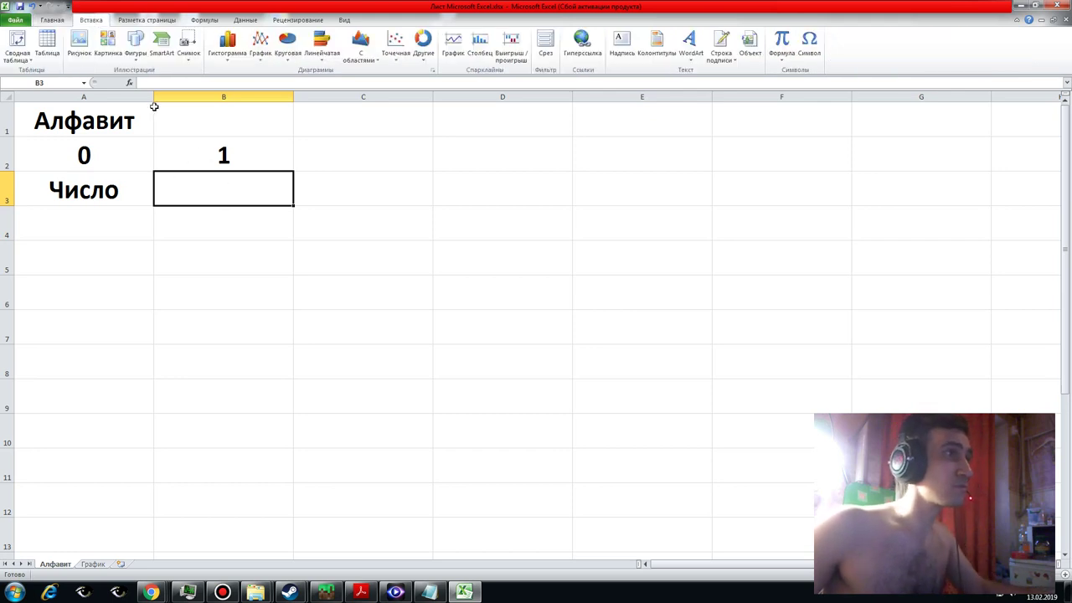
click(14, 20)
click(50, 21)
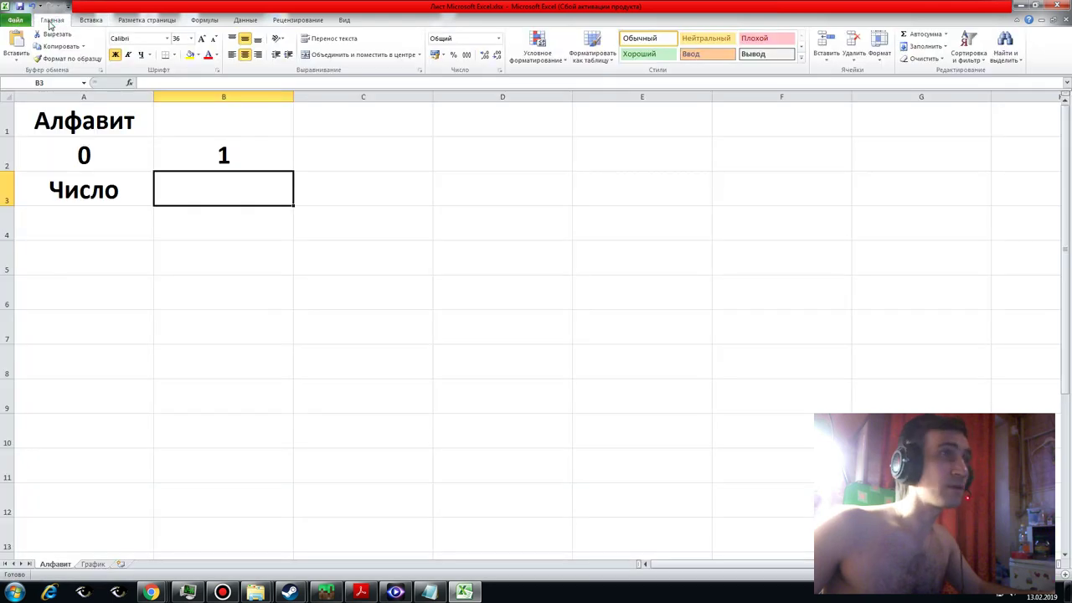
click(387, 224)
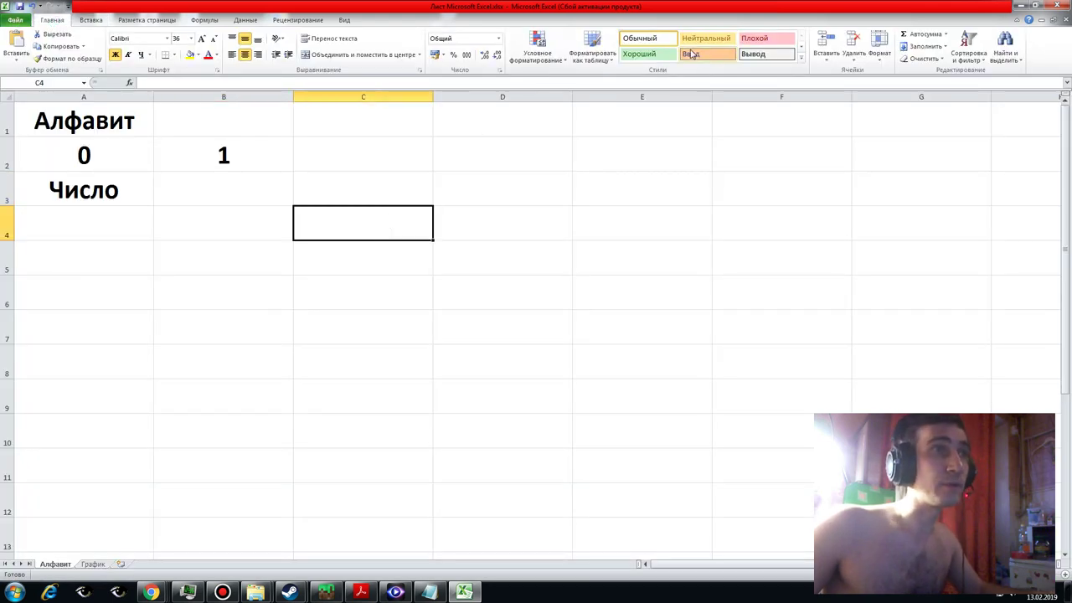
click(344, 147)
click(321, 249)
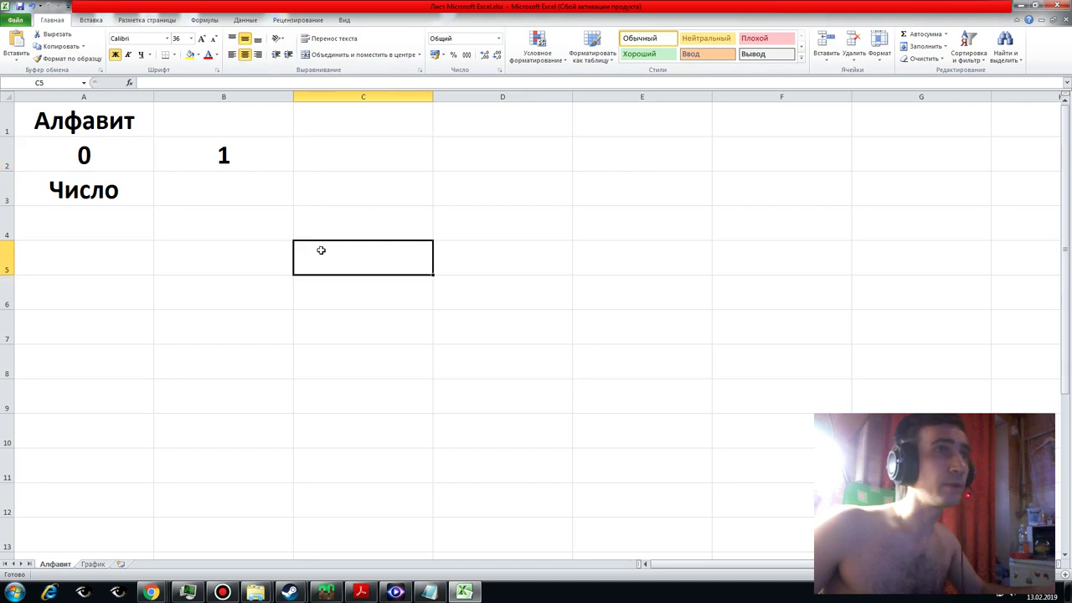
click(90, 20)
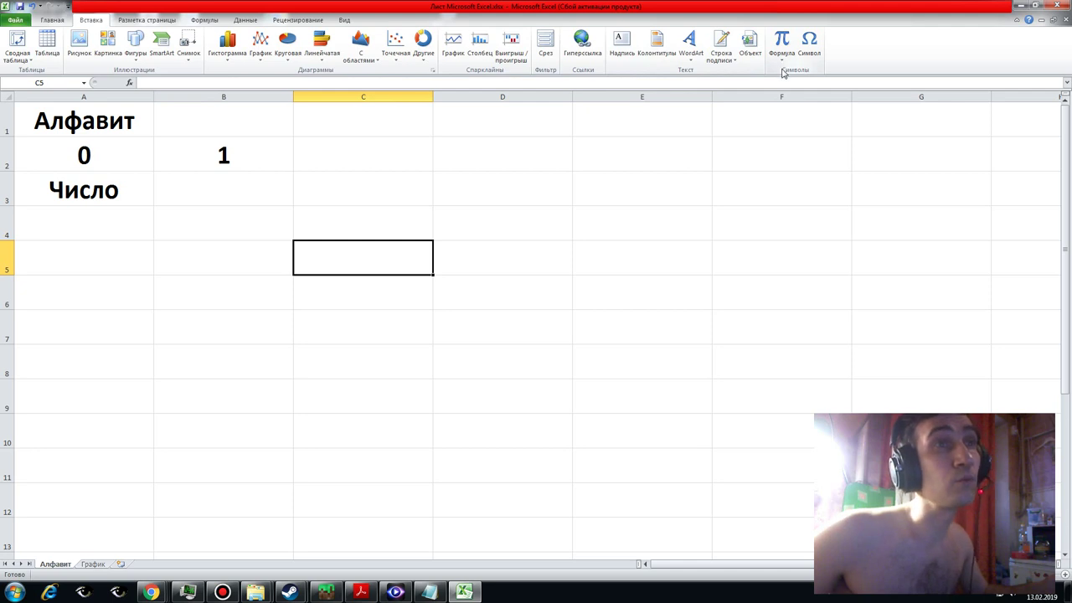
- Browse the preset equation gallery under Формула and close it without inserting anything
click(782, 60)
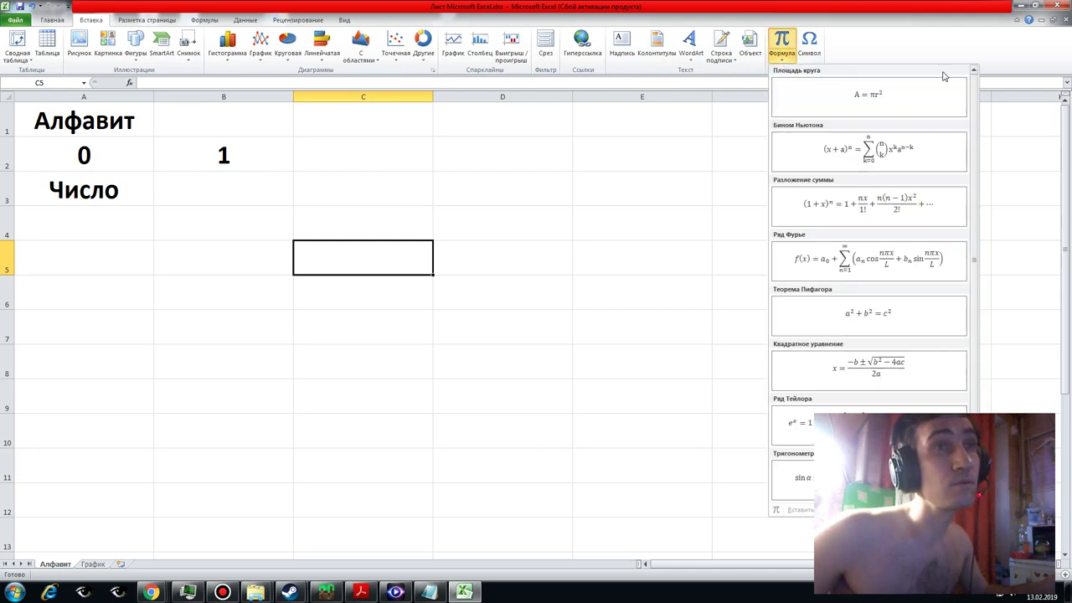
scroll(978, 98, down, 1)
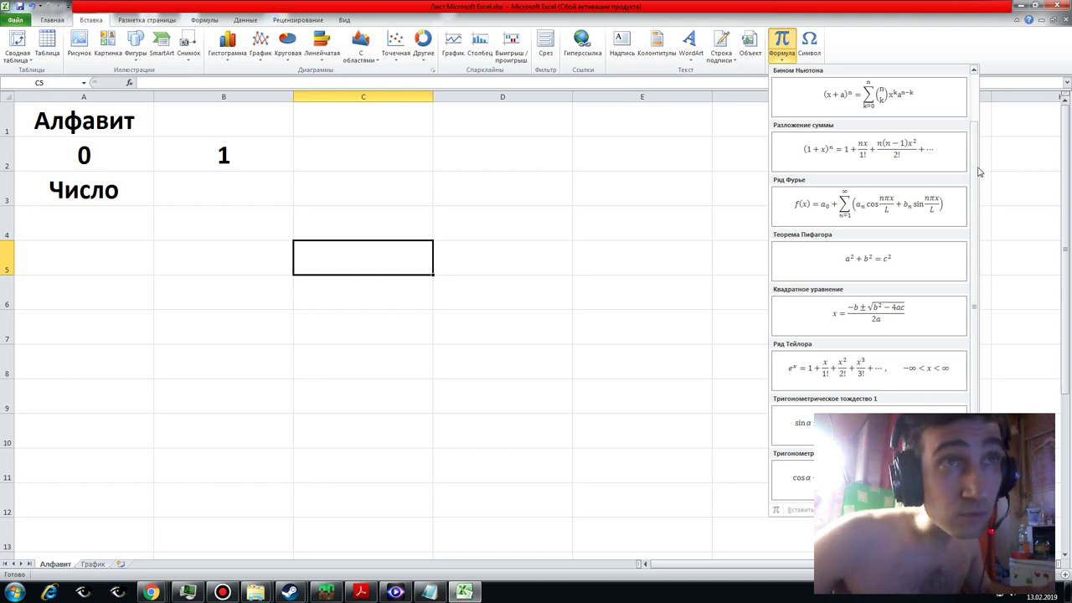
scroll(871, 151, up, 1)
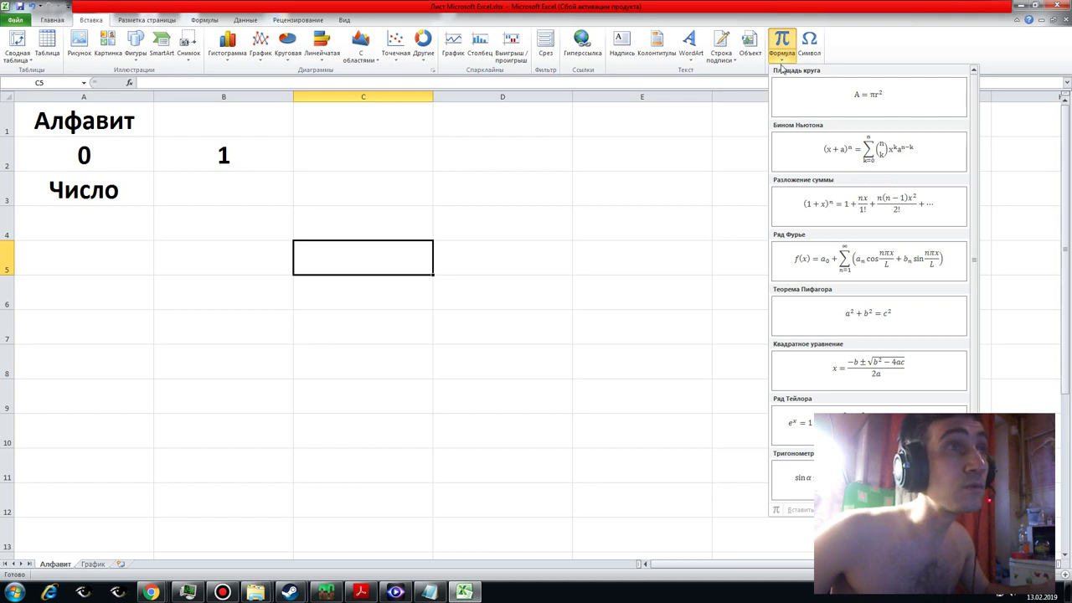
click(881, 37)
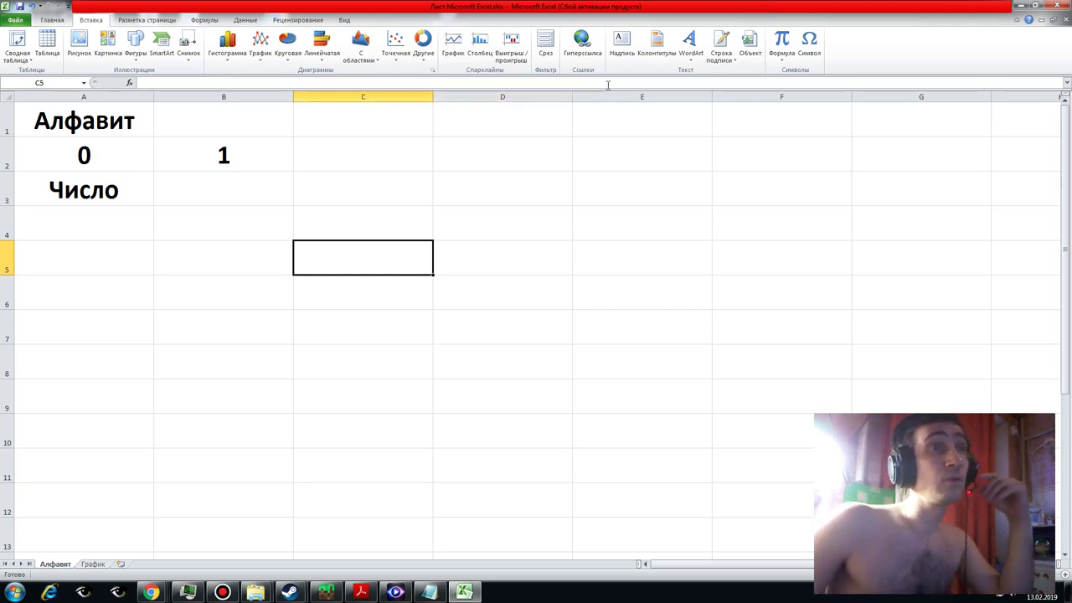
click(747, 50)
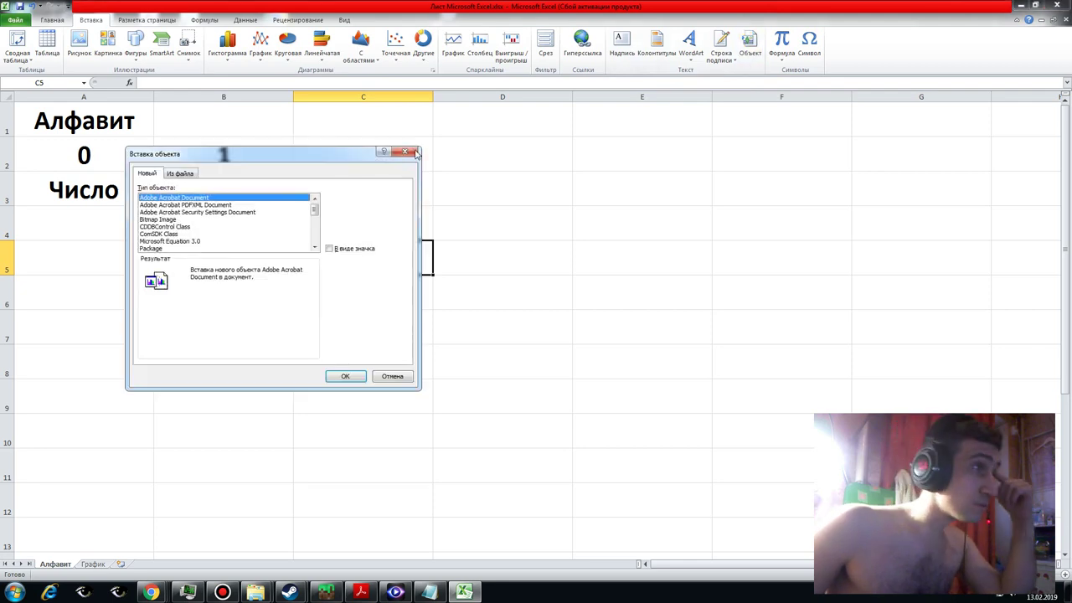
click(390, 376)
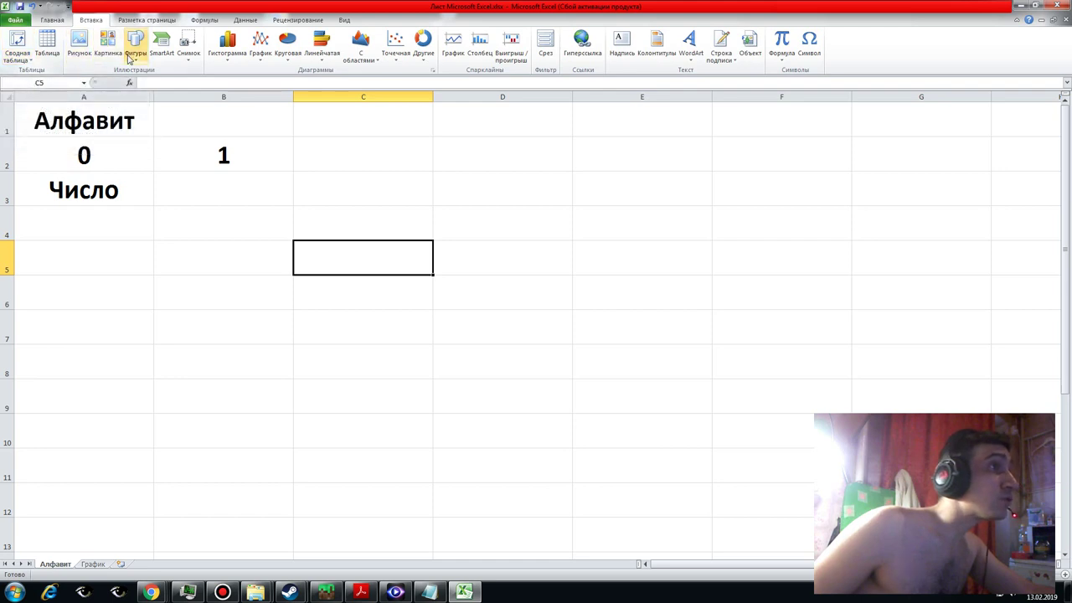
- Start inserting a function into C5 from the Формулы tab, positioning the function picker
click(205, 21)
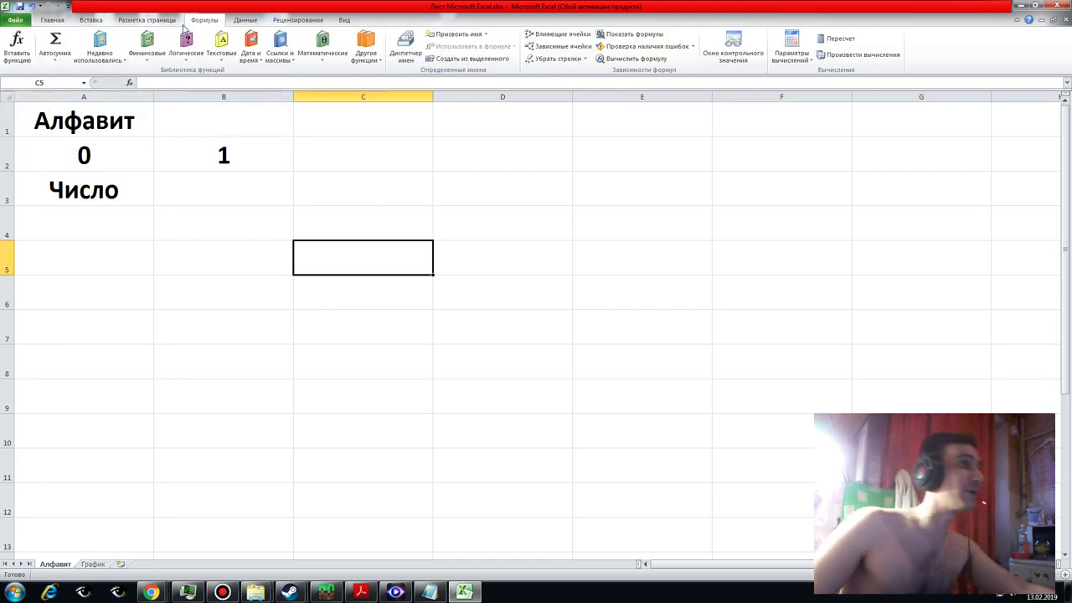
click(13, 46)
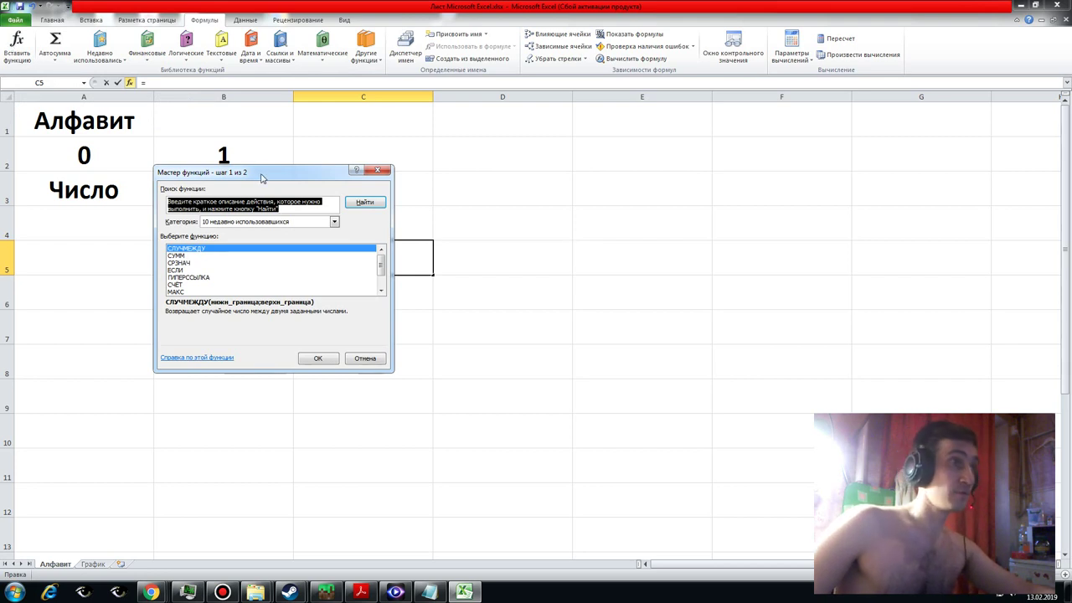
drag(261, 168, 265, 154)
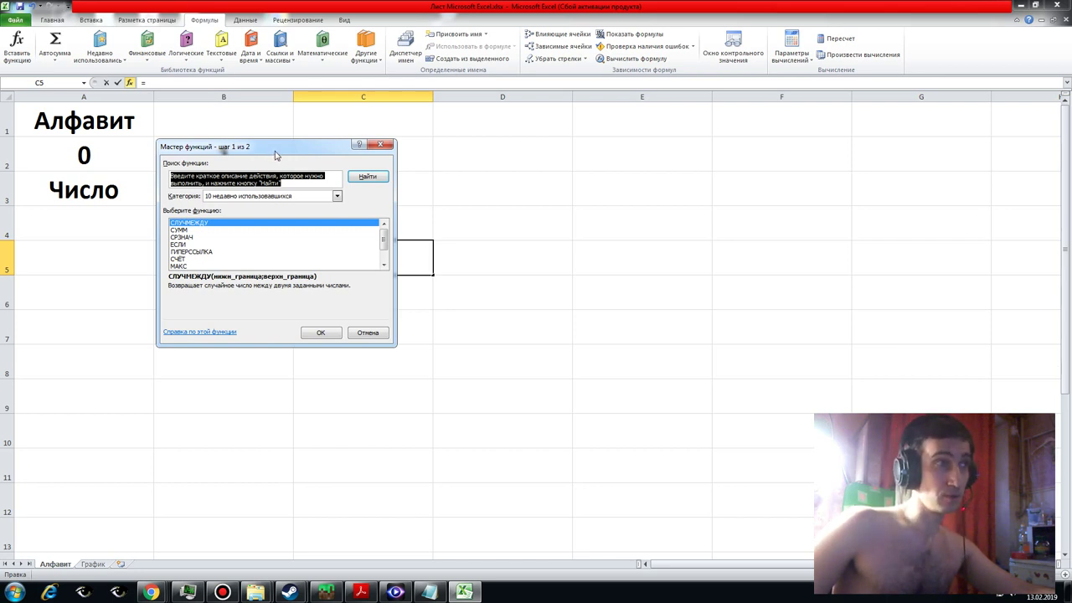
mouse_move(276, 155)
mouse_down()
mouse_move(291, 161)
mouse_move(273, 150)
mouse_move(317, 139)
mouse_up()
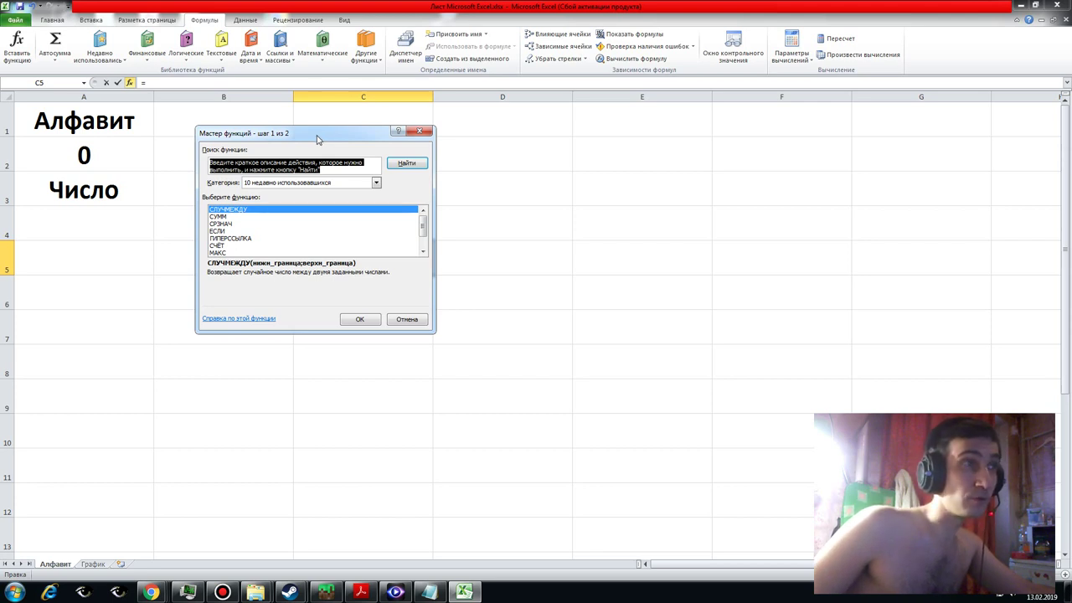
drag(317, 139, 315, 139)
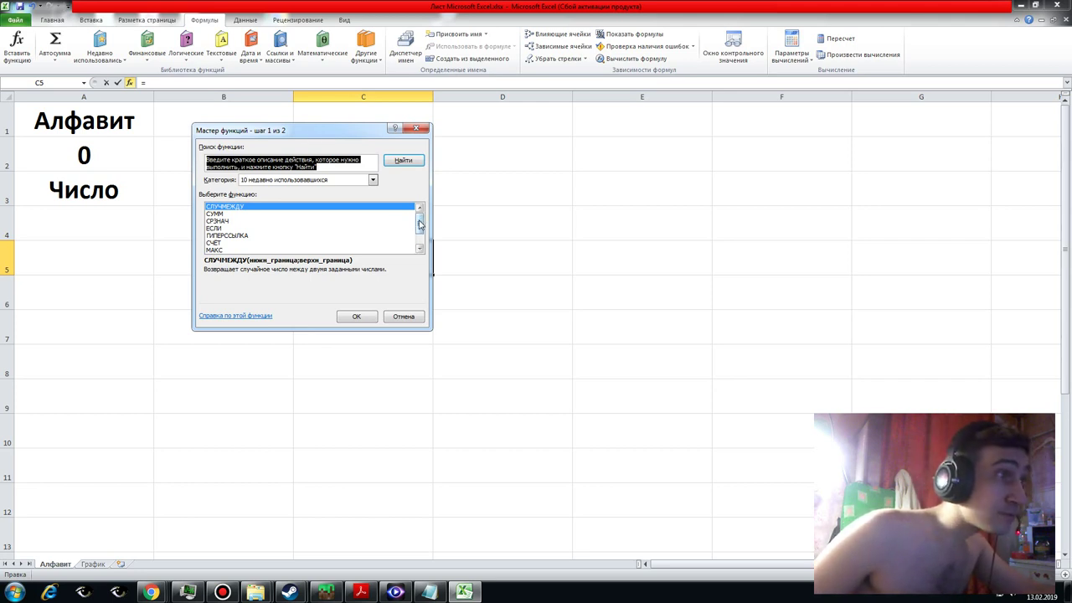
drag(420, 224, 422, 236)
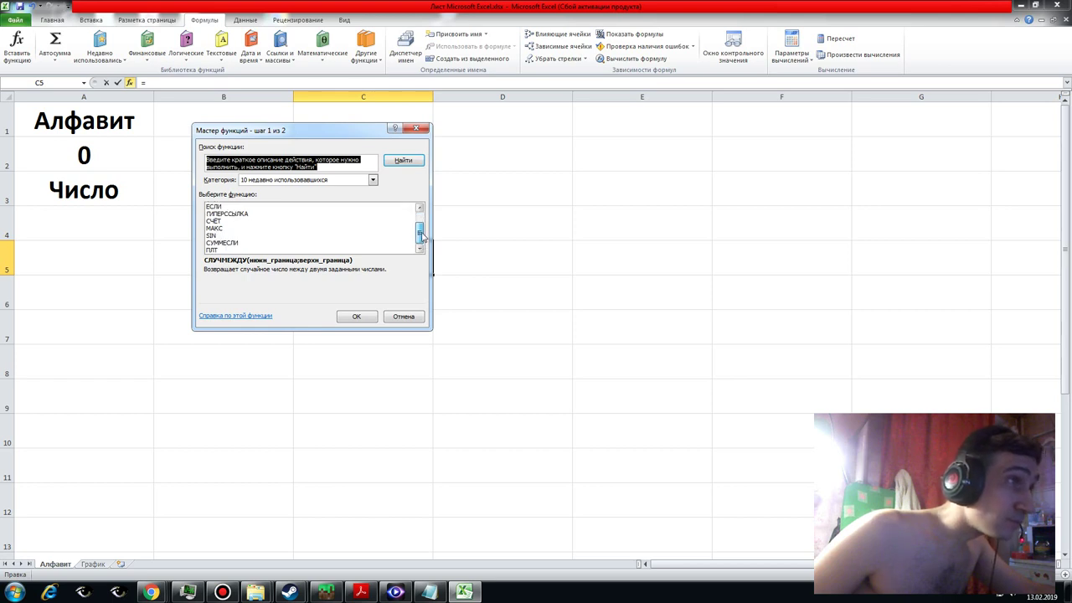
- Filter to the Математические category and select the СТЕПЕНЬ function
click(372, 180)
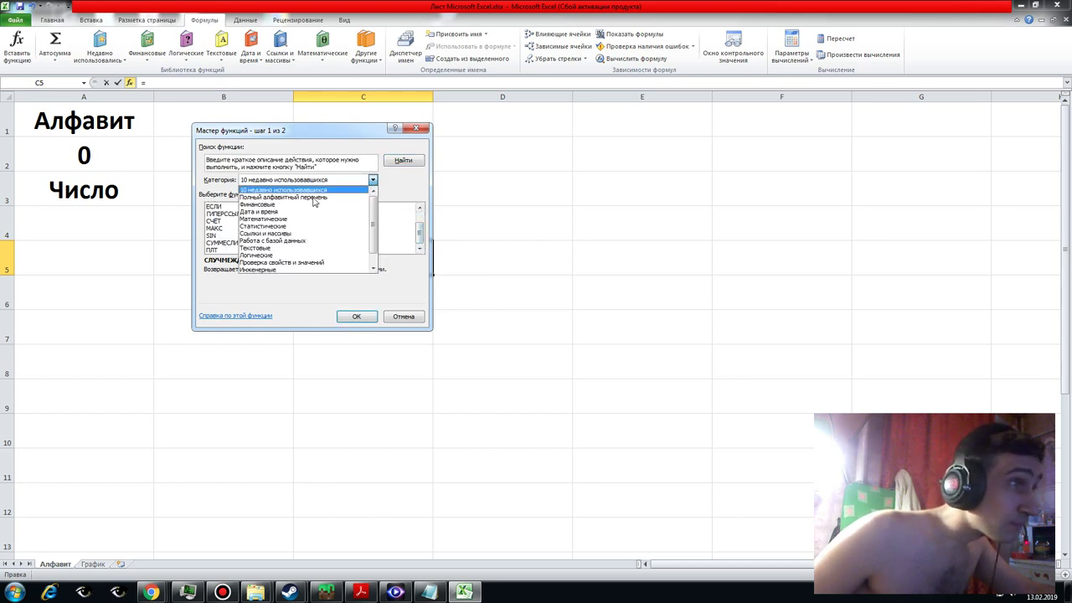
click(276, 220)
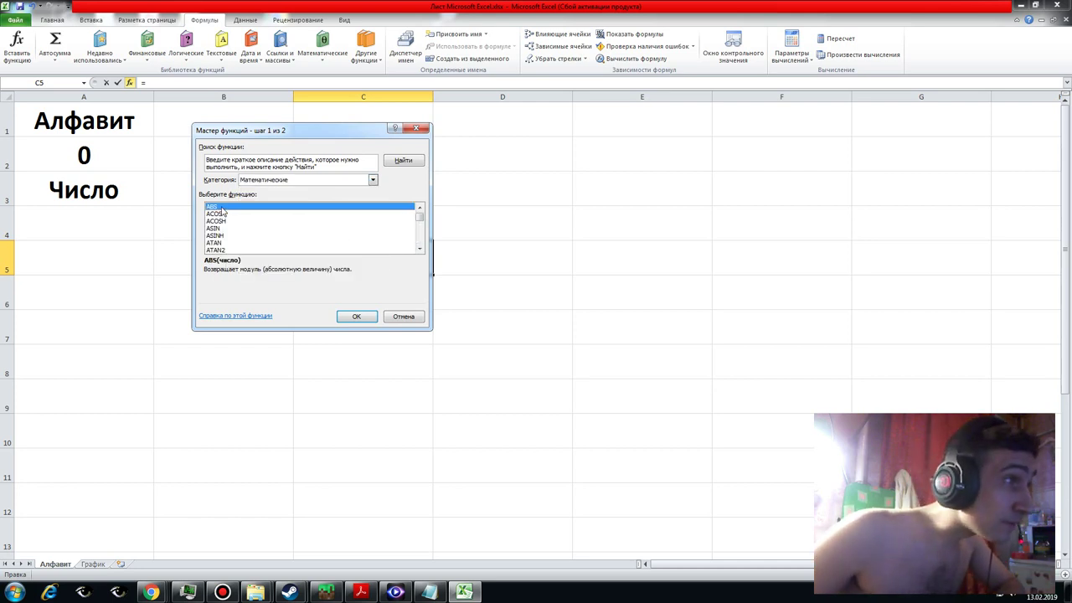
key(Down)
key(Down)
key(Down)
key(Down)
key(Down)
key(Down)
key(Down)
key(Down)
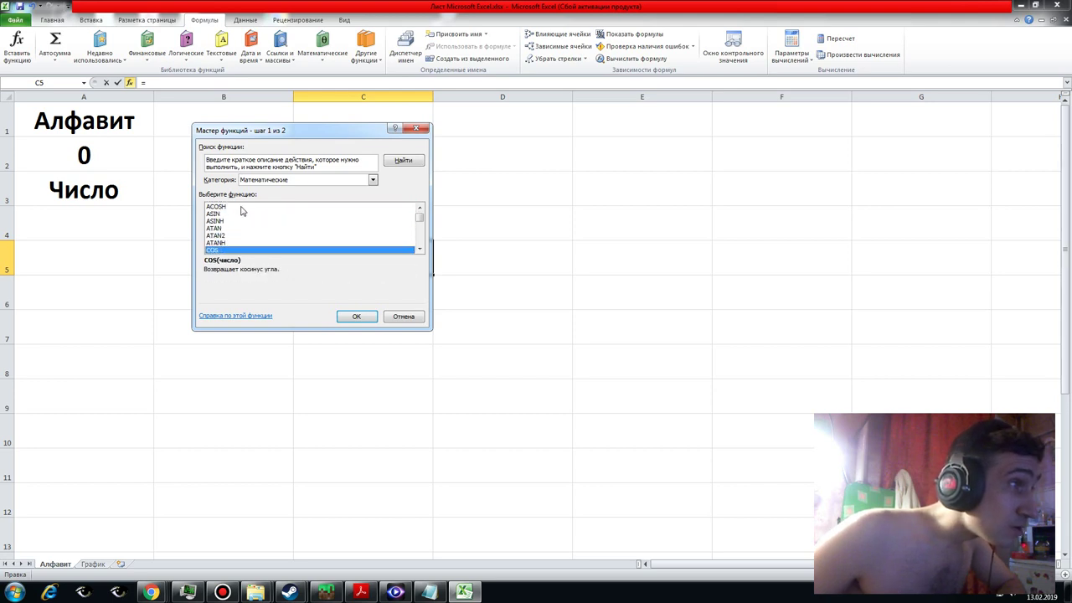
key(Down)
key(Down)
key(Down)
key(Down)
key(Down)
key(Down)
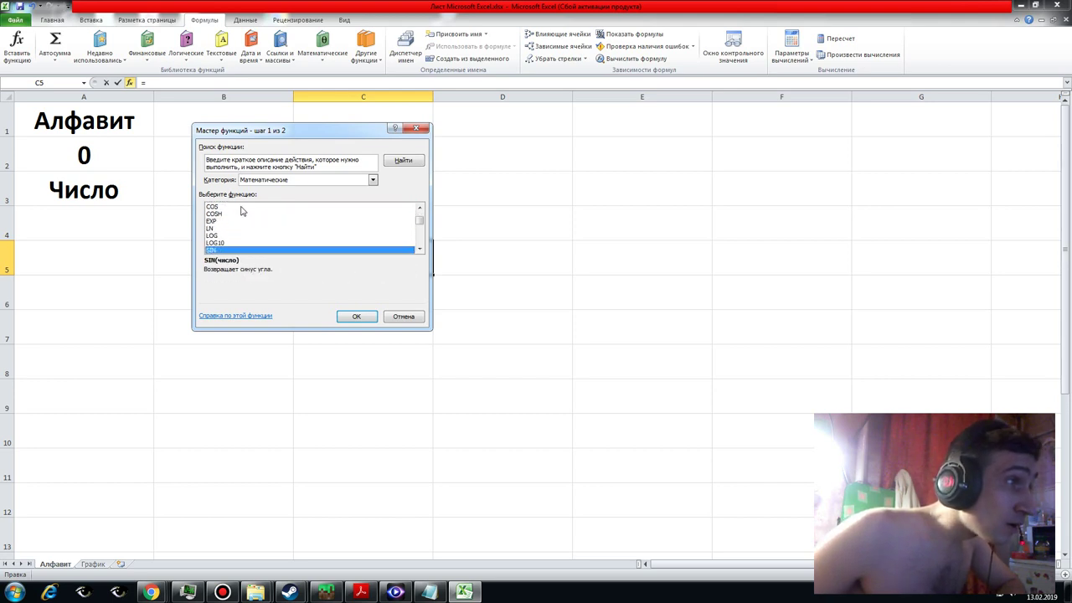
key(Down)
key(Down)
key(Down)
key(Down)
key(Down)
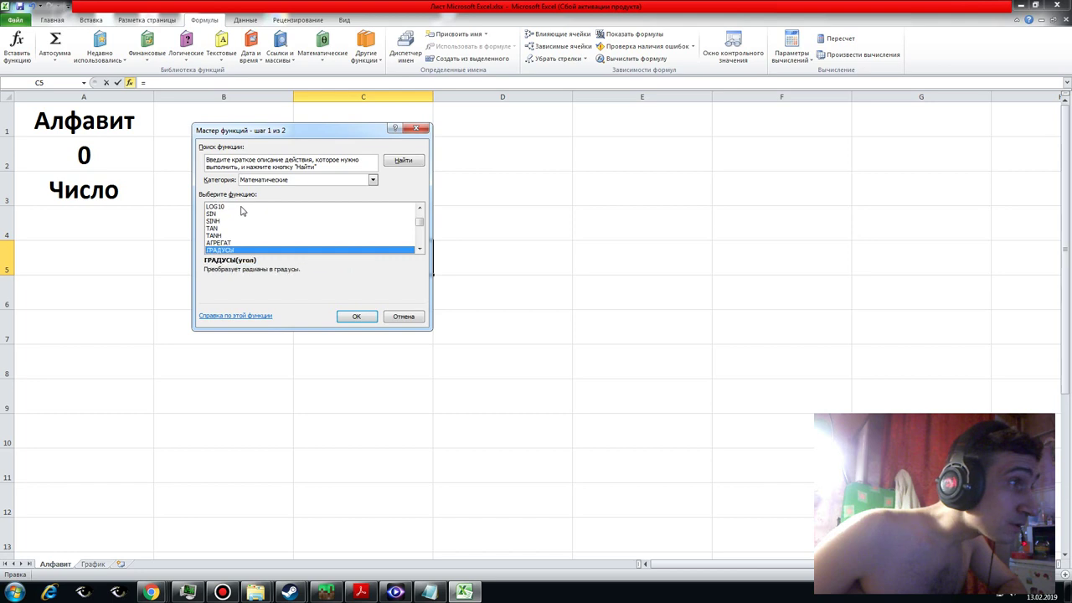
key(Down)
key(Down)
key(Down)
key(Down)
key(Down)
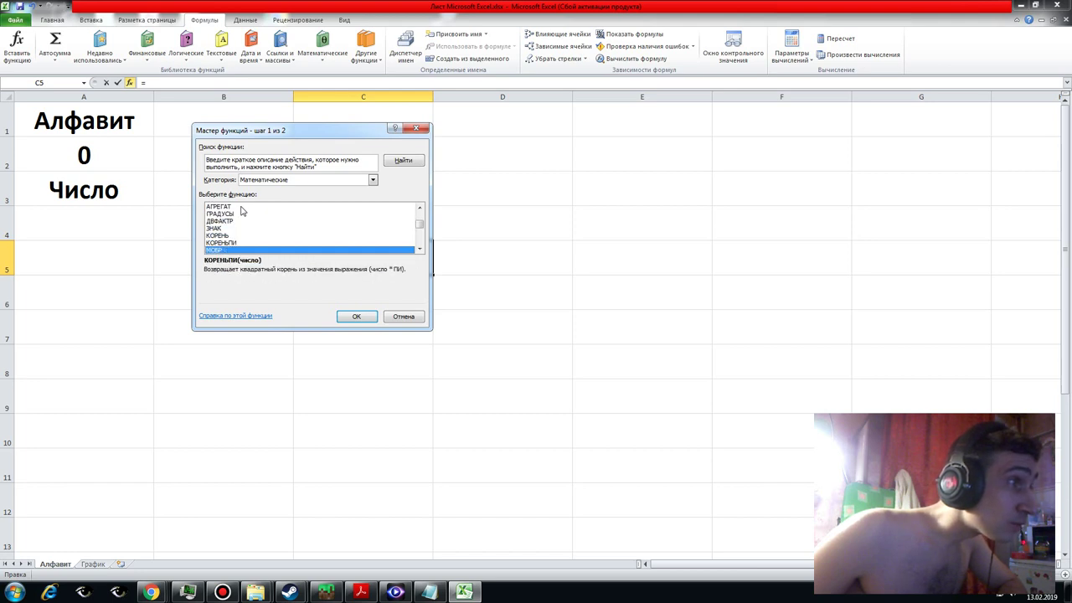
key(Down)
key(Up)
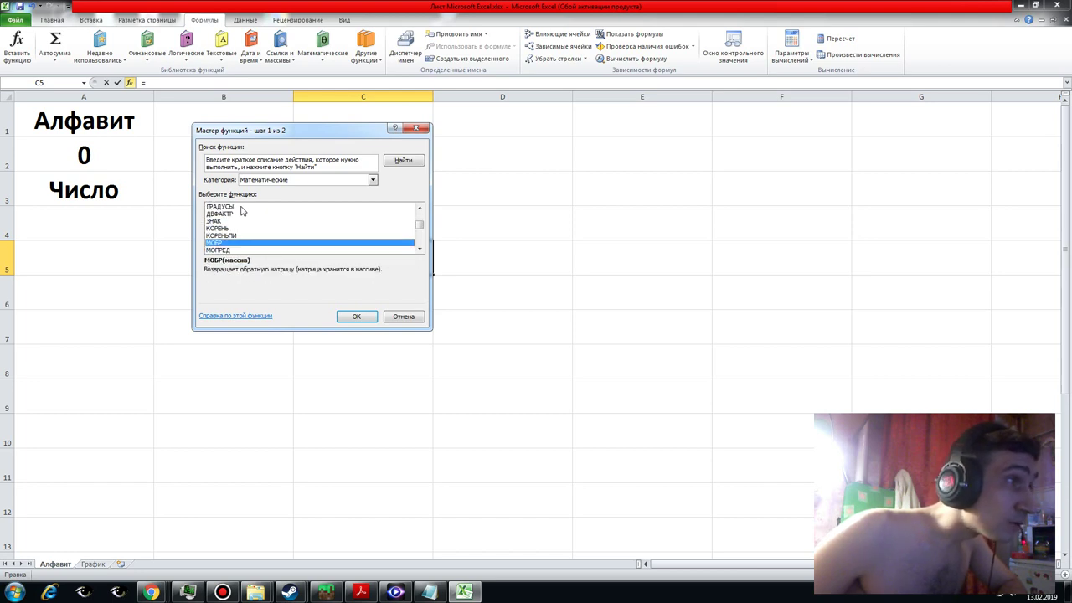
key(Down)
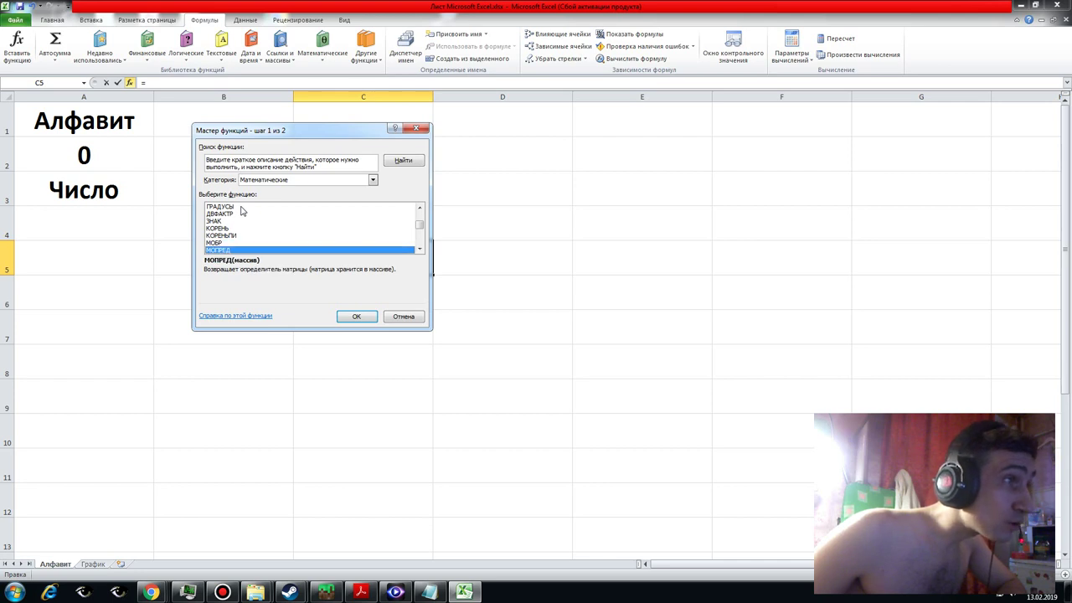
key(Down)
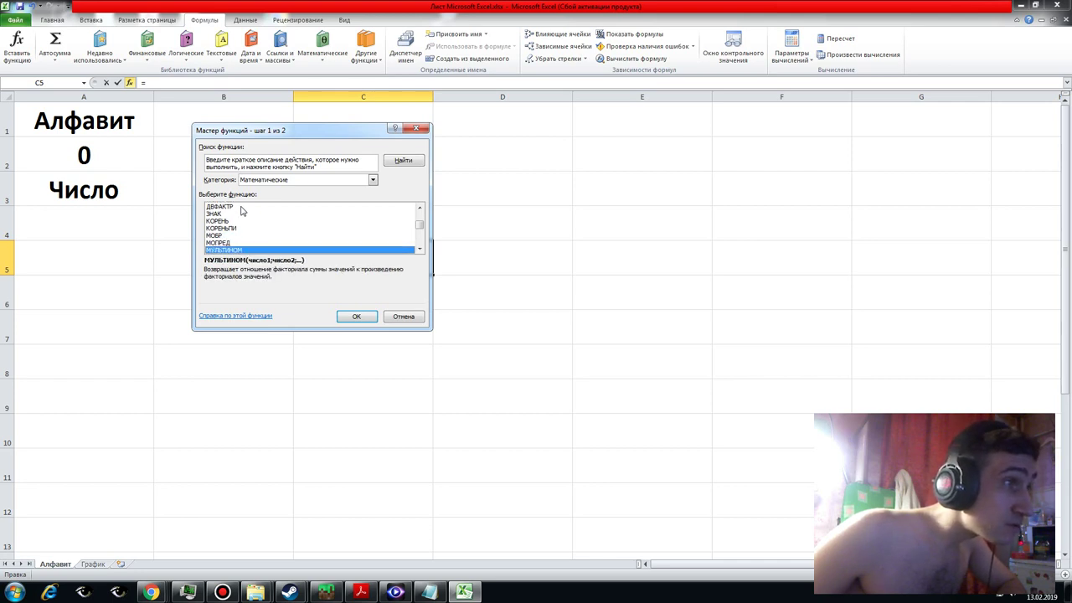
key(Down)
key(Down)
key(Down)
key(Down)
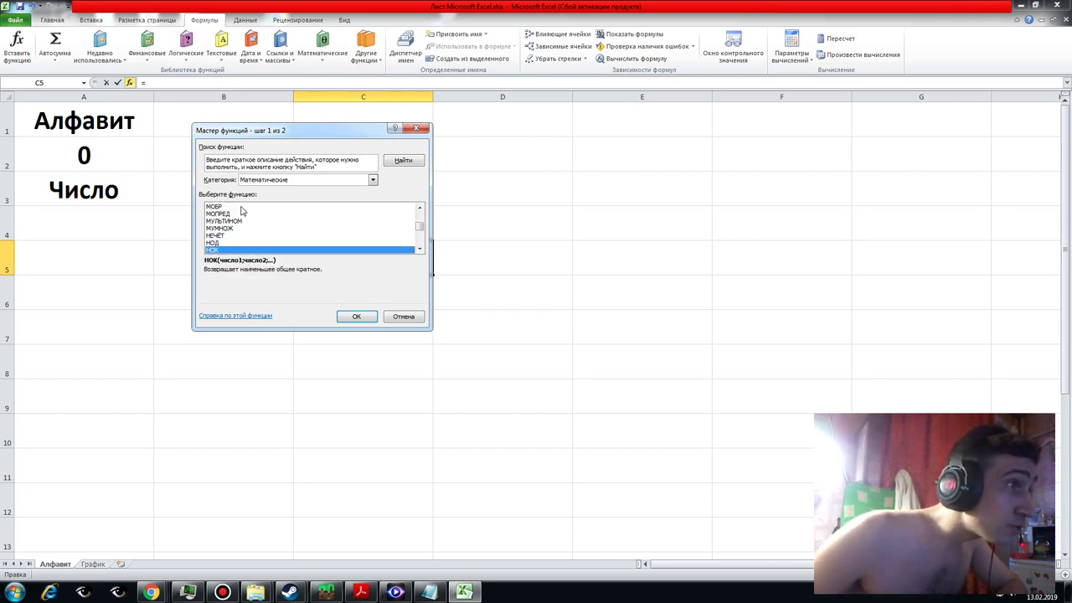
key(Down)
key(Down)
key(Down)
key(Down)
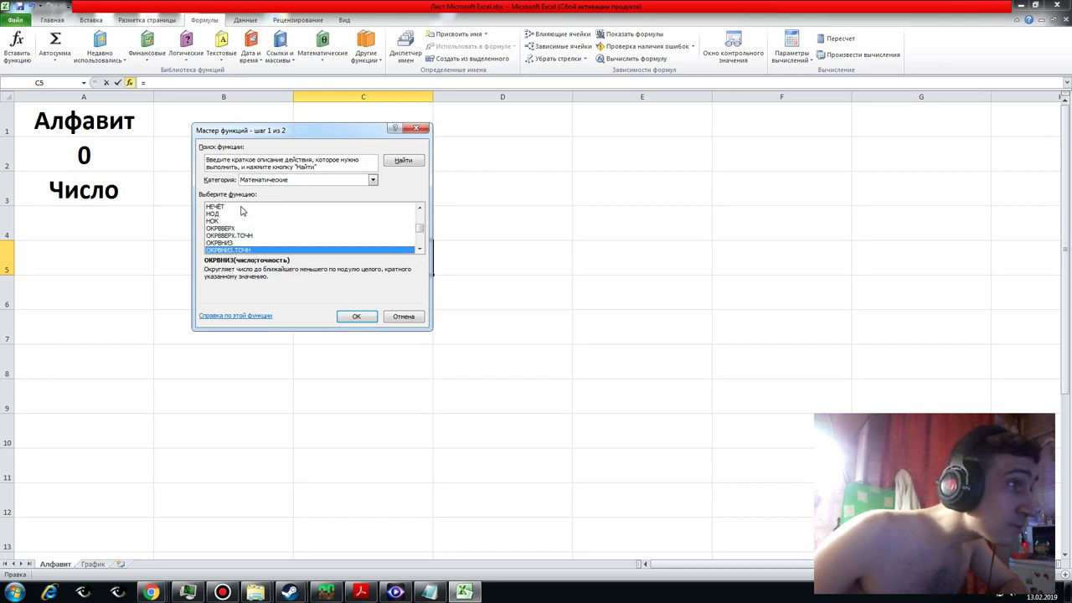
key(Down)
key(Down)
key(Down)
key(Down)
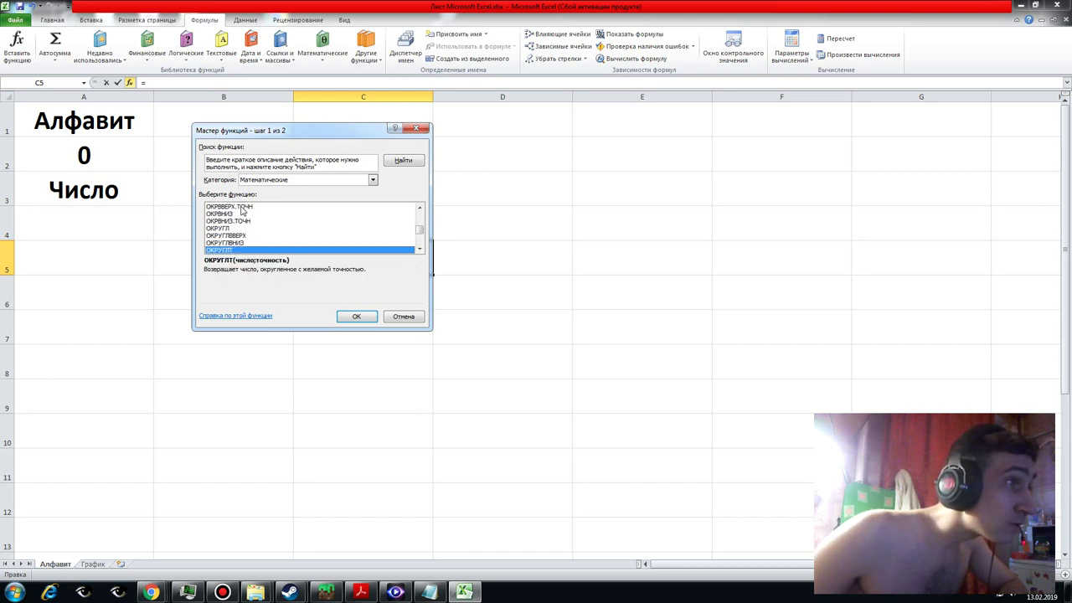
key(Down)
key(Down)
key(Down)
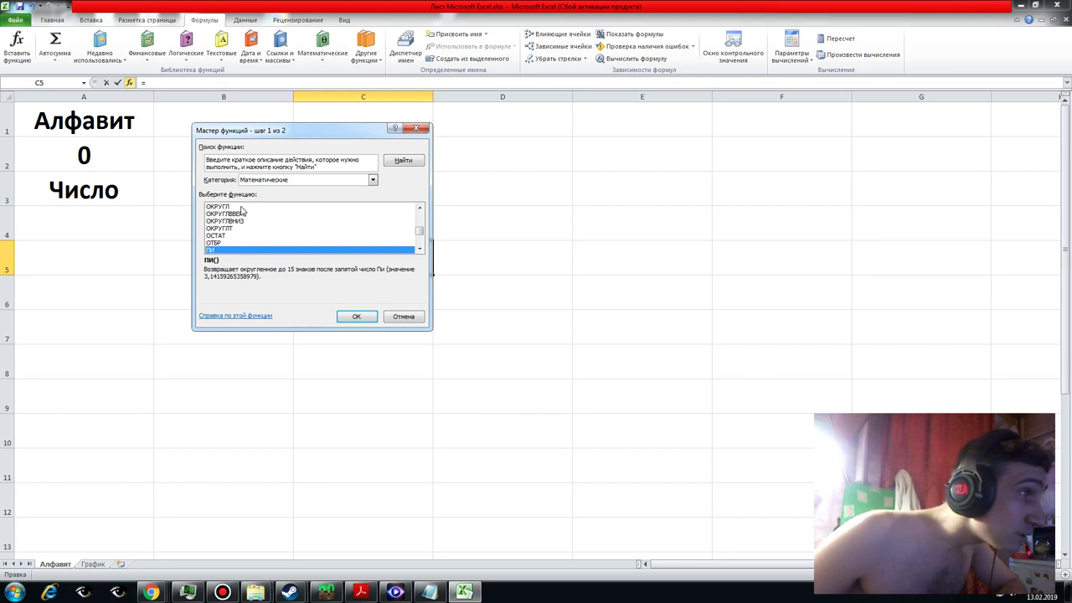
key(Up)
key(Down)
key(Down)
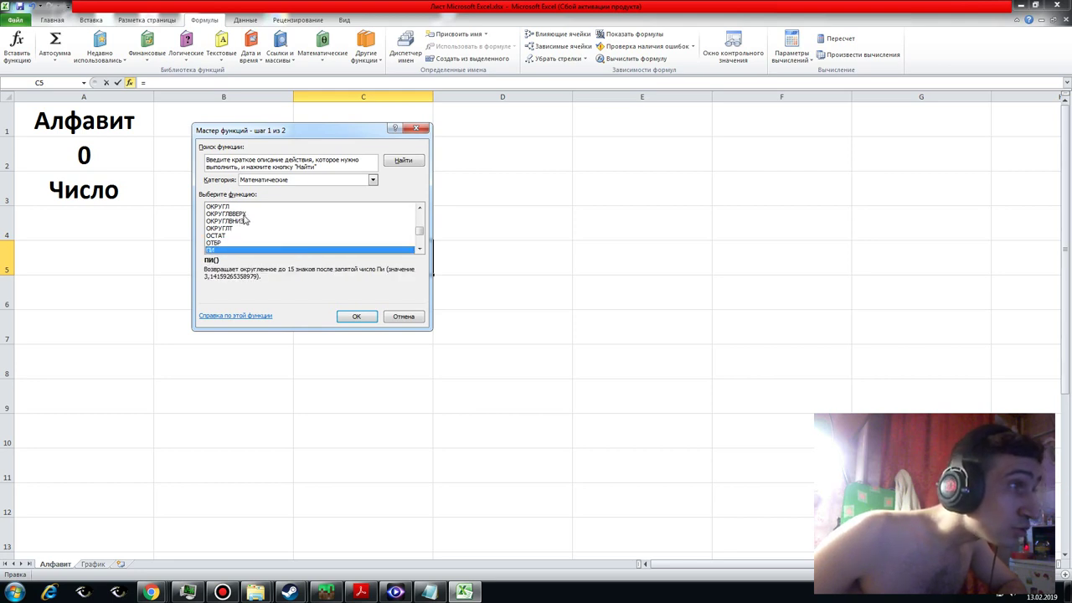
key(Down)
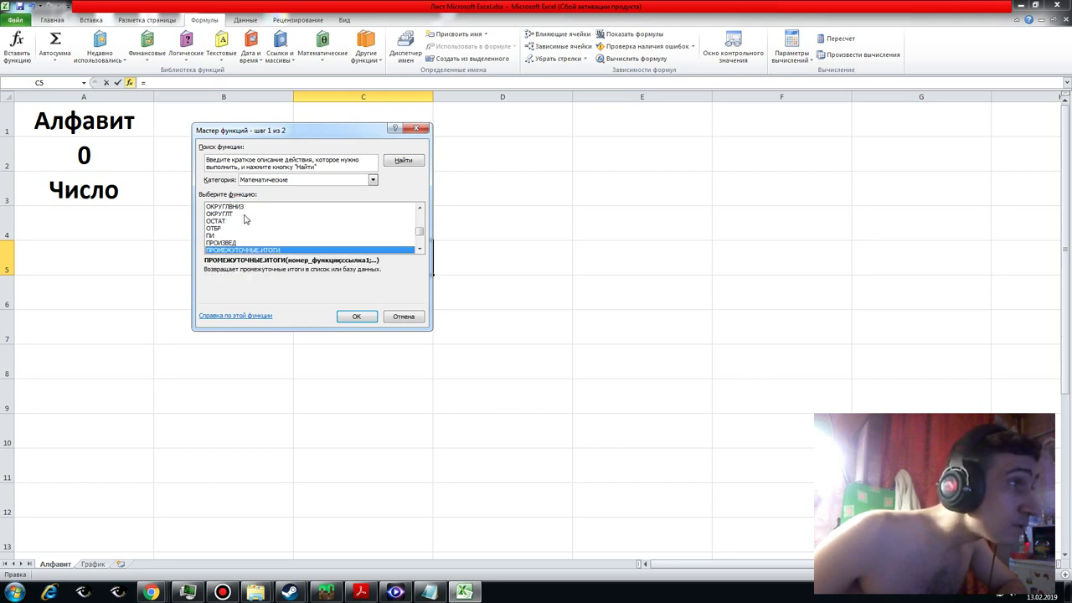
key(Down)
key(Down)
key(Down)
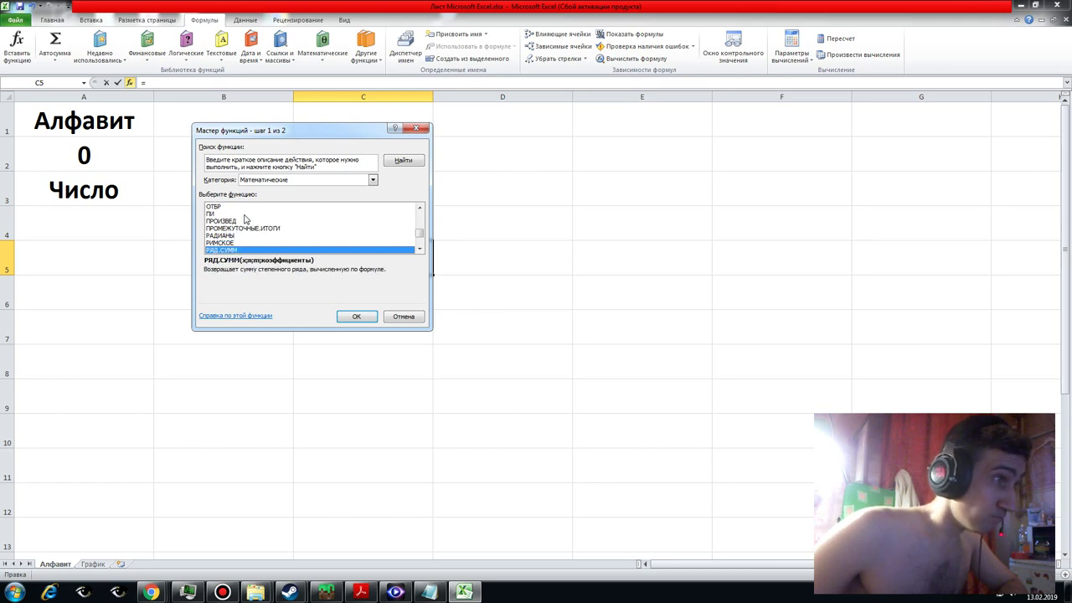
key(Down)
key(Down)
key(Down)
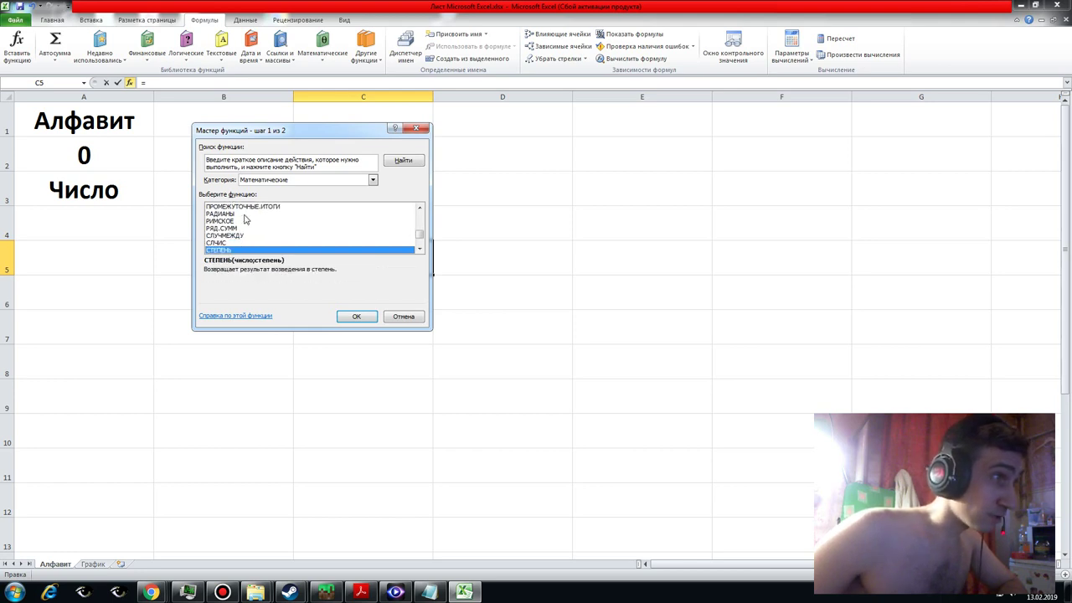
key(Down)
key(Up)
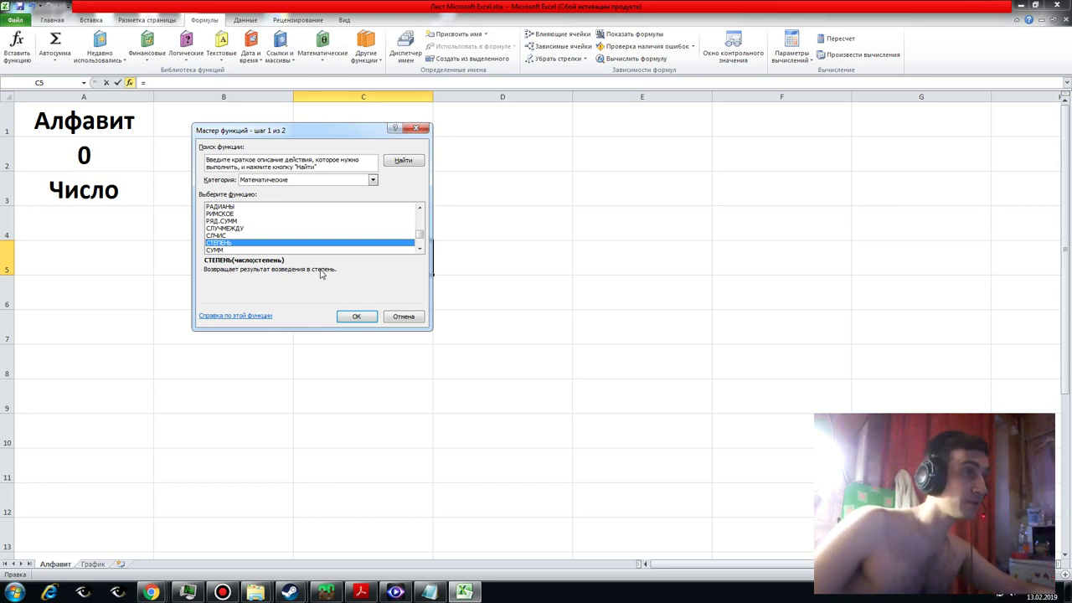
- Enter base 2 and exponent 19 so C5 holds =СТЕПЕНЬ(2;19), giving 524288
click(355, 318)
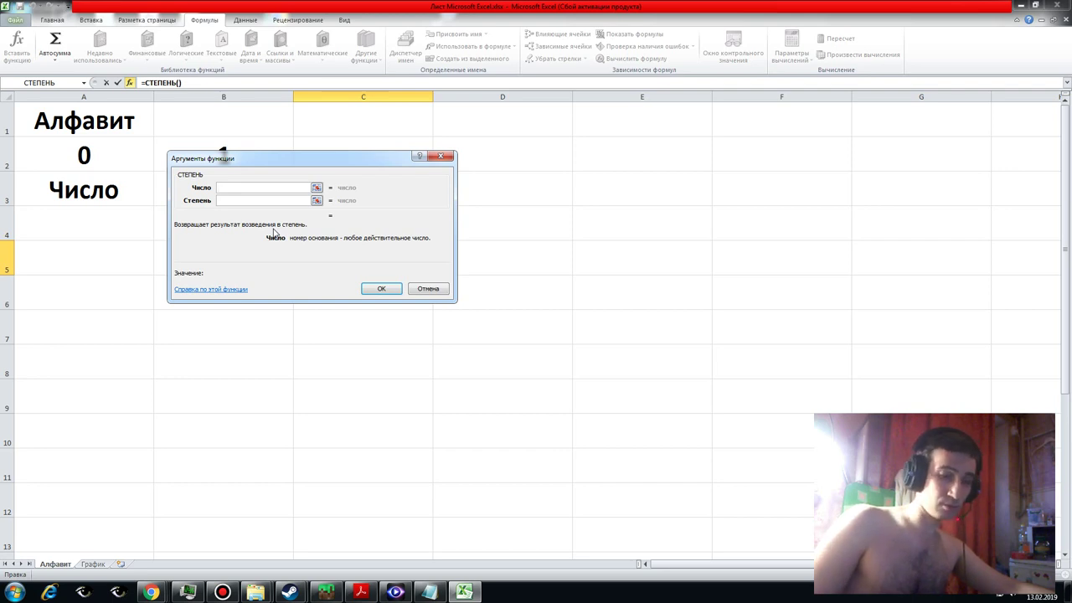
text(2)
click(247, 201)
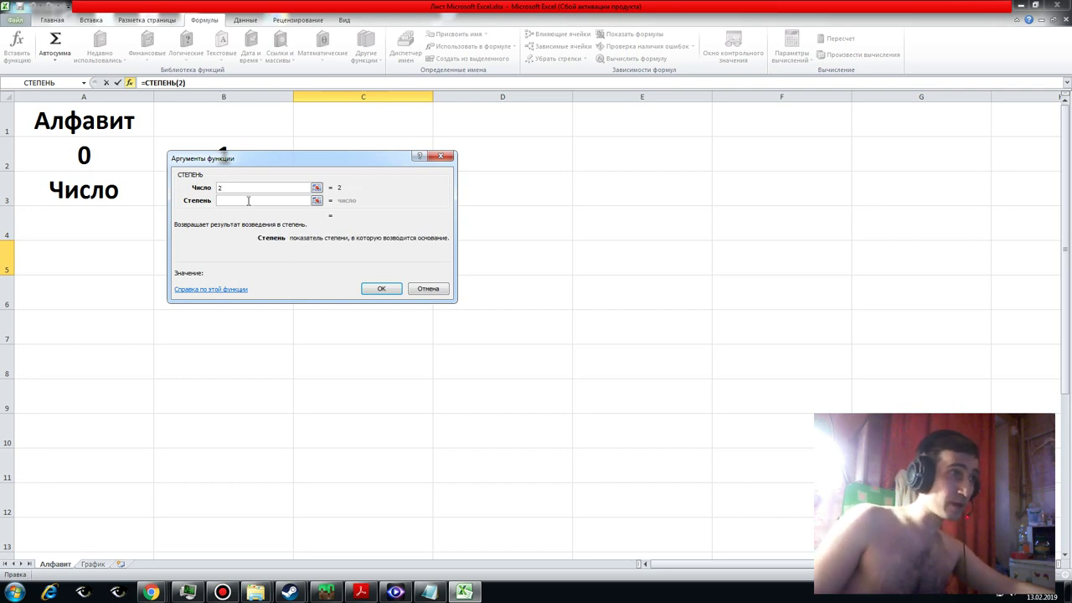
text(19)
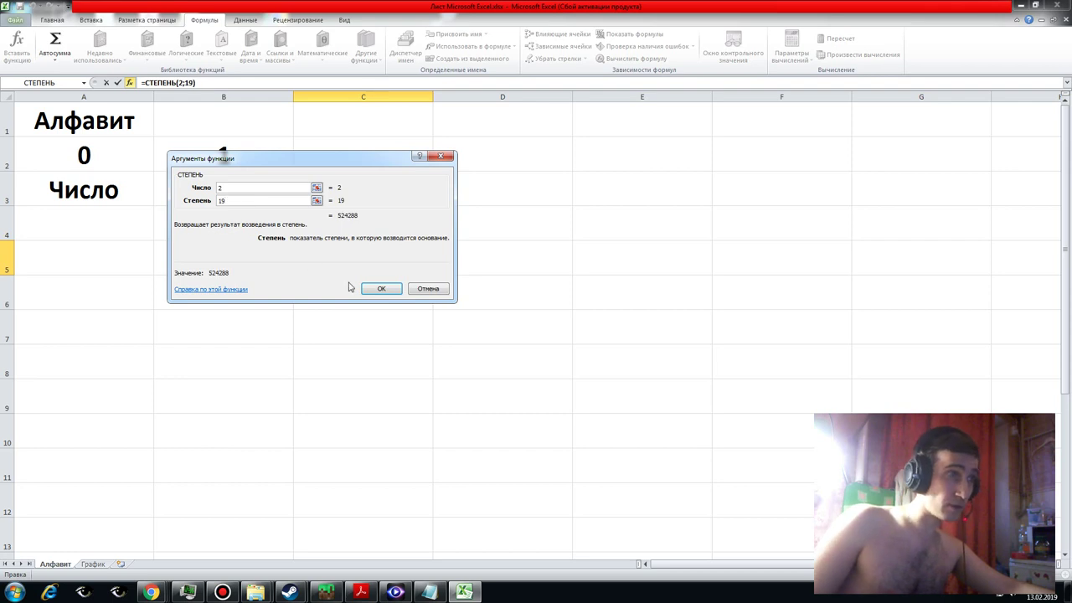
click(376, 288)
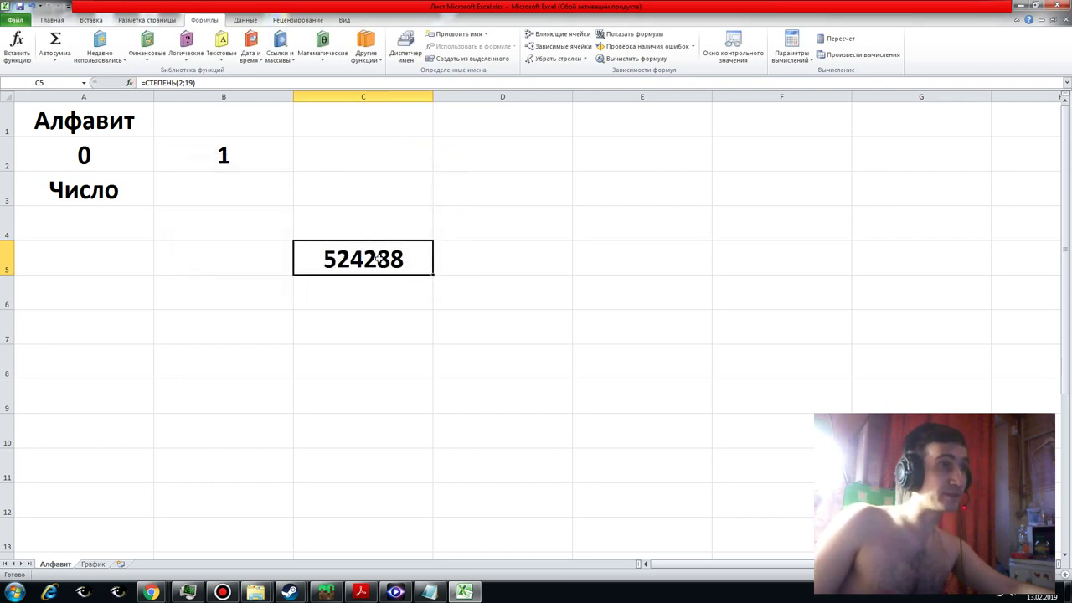
- Copy the power formula from C5 into A4 and clear C5
key(ctrl+c)
click(100, 220)
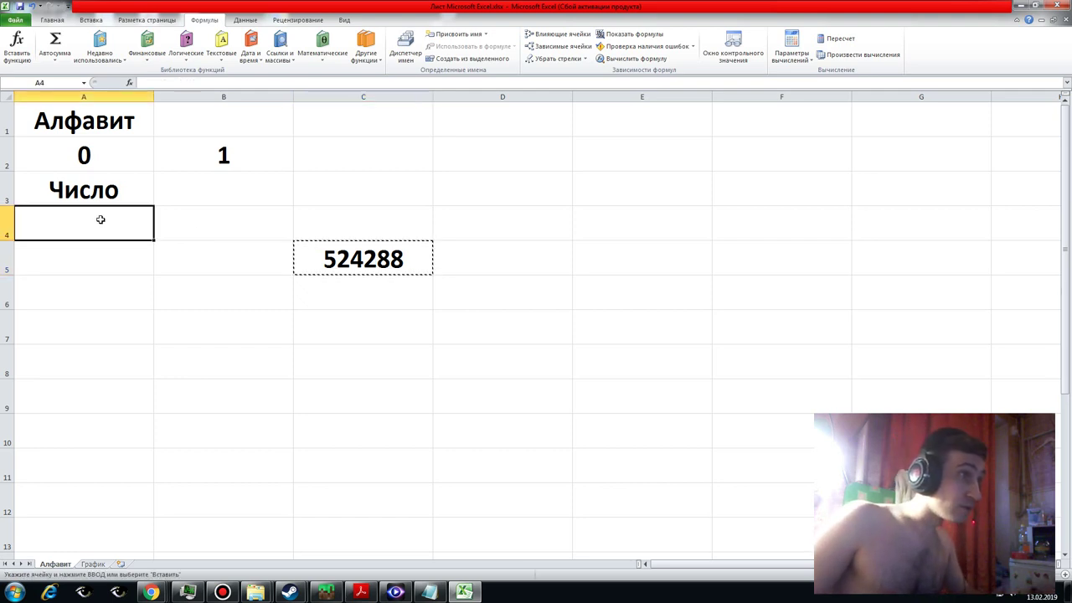
key(ctrl+v)
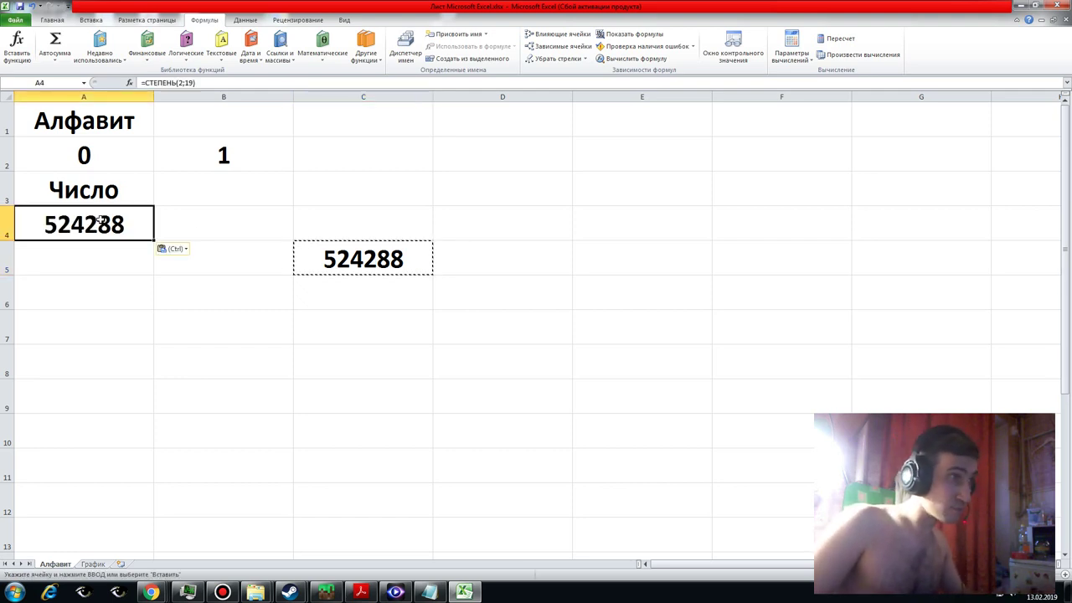
click(175, 251)
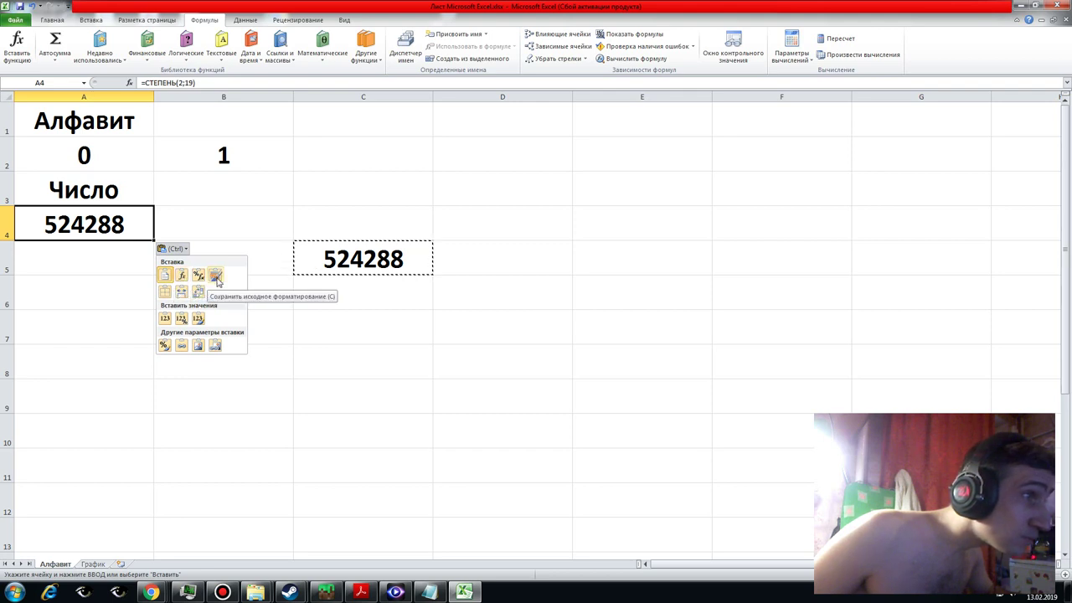
click(216, 277)
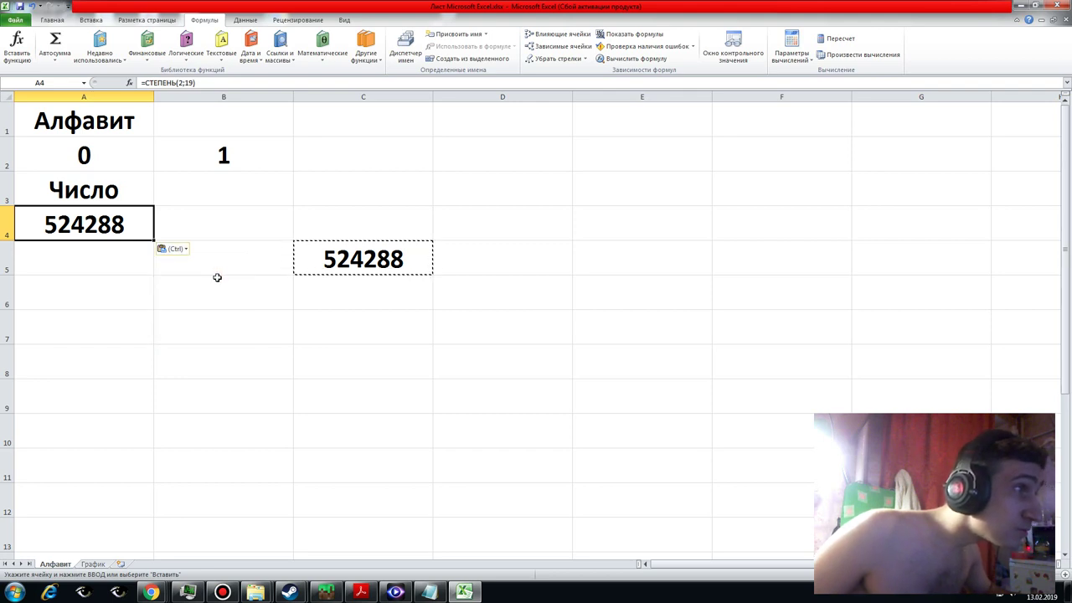
key(Escape)
click(354, 259)
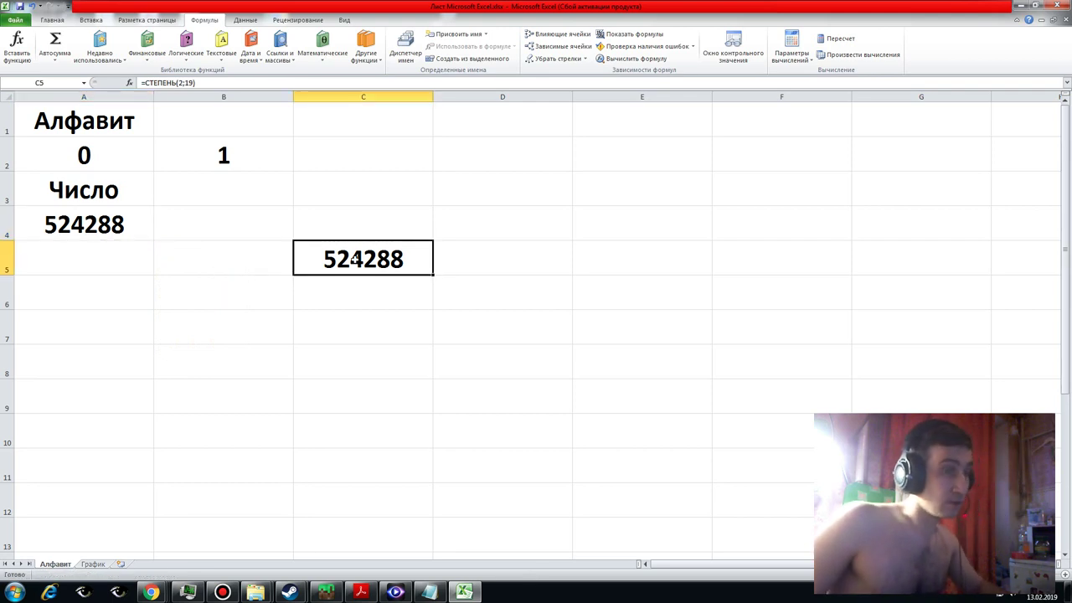
key(Delete)
- Append -1 to the A4 formula so it shows 524287
click(80, 227)
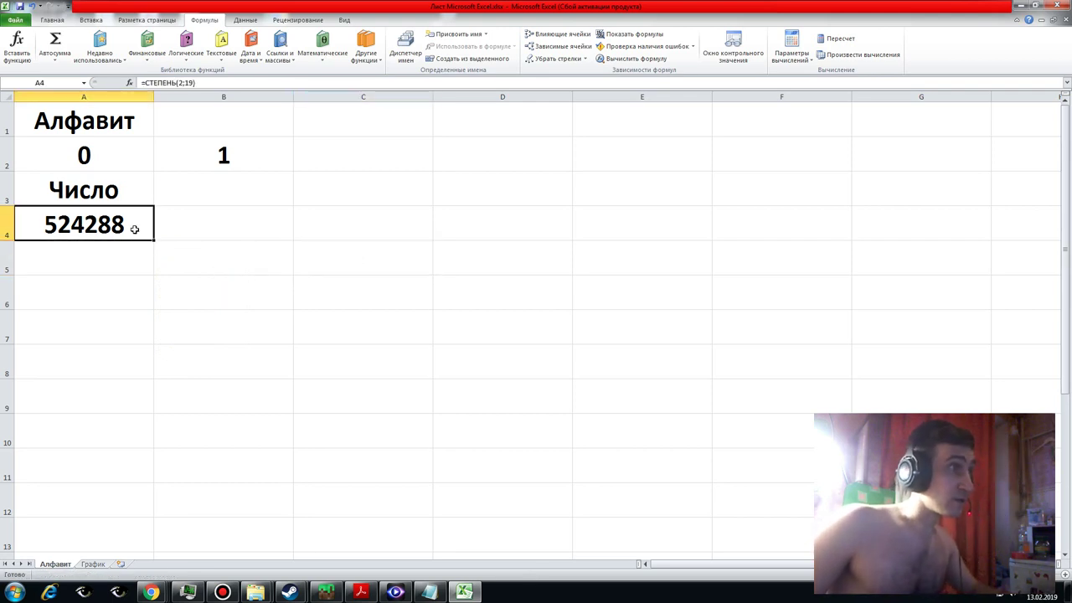
click(245, 83)
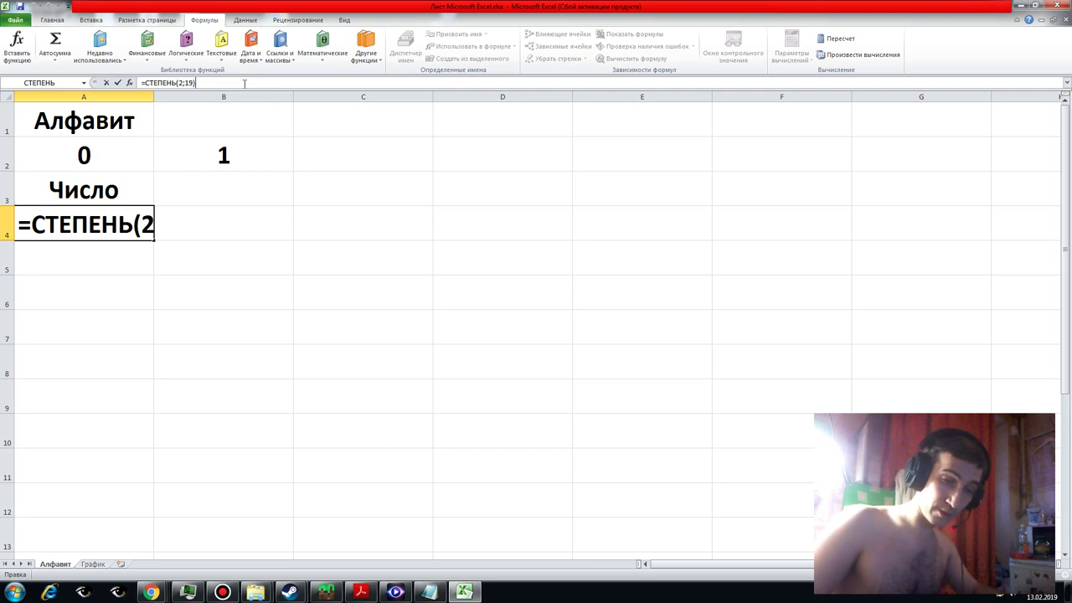
text(-1)
key(Return)
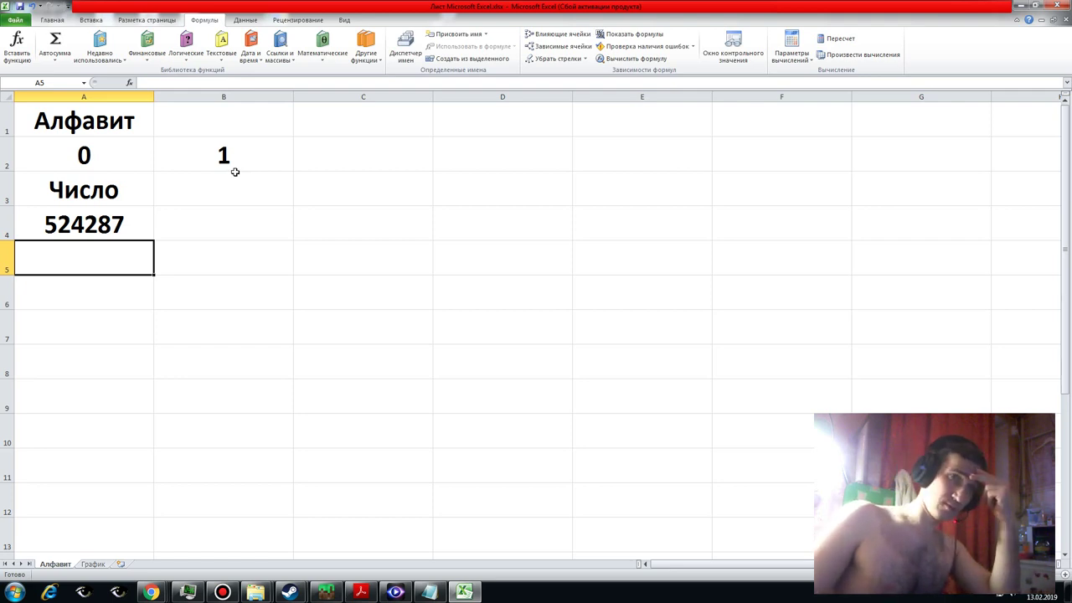
click(95, 219)
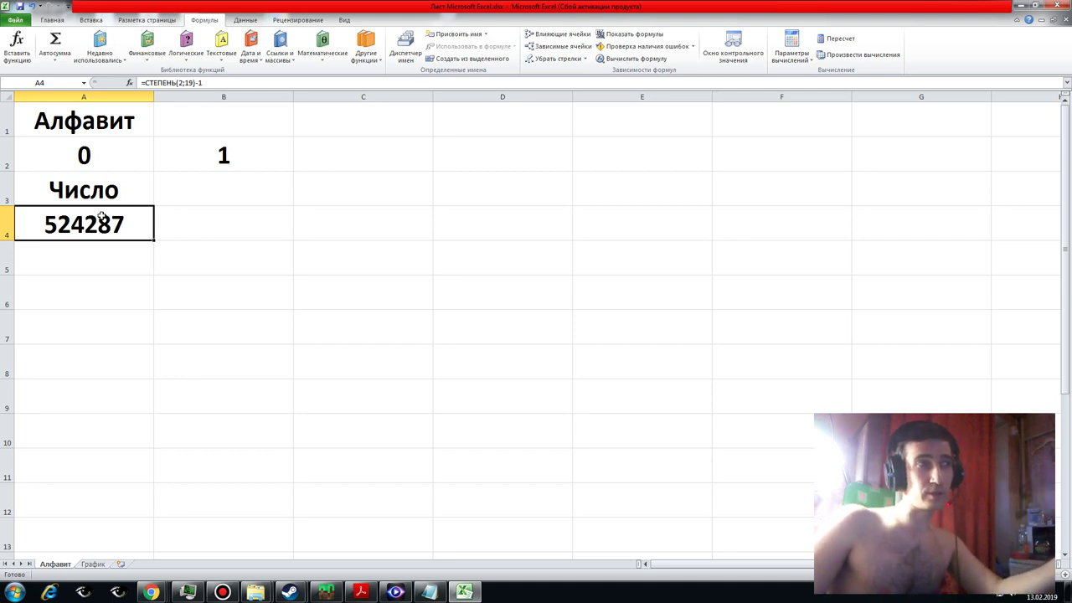
click(199, 224)
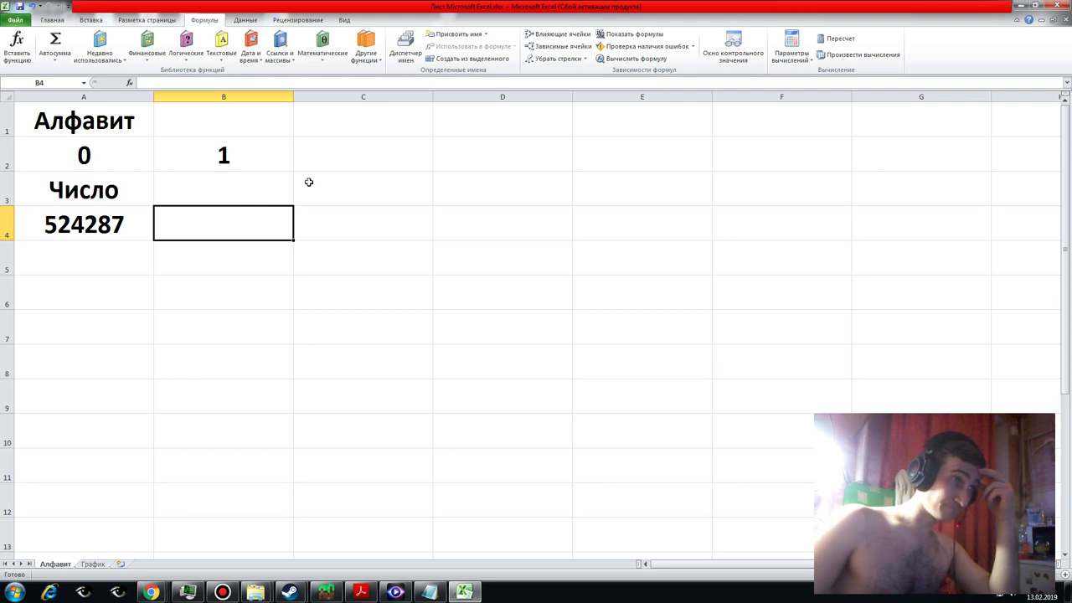
- Enter 1 in B3, C3 and D3, clearing a stray entry from E3
click(258, 193)
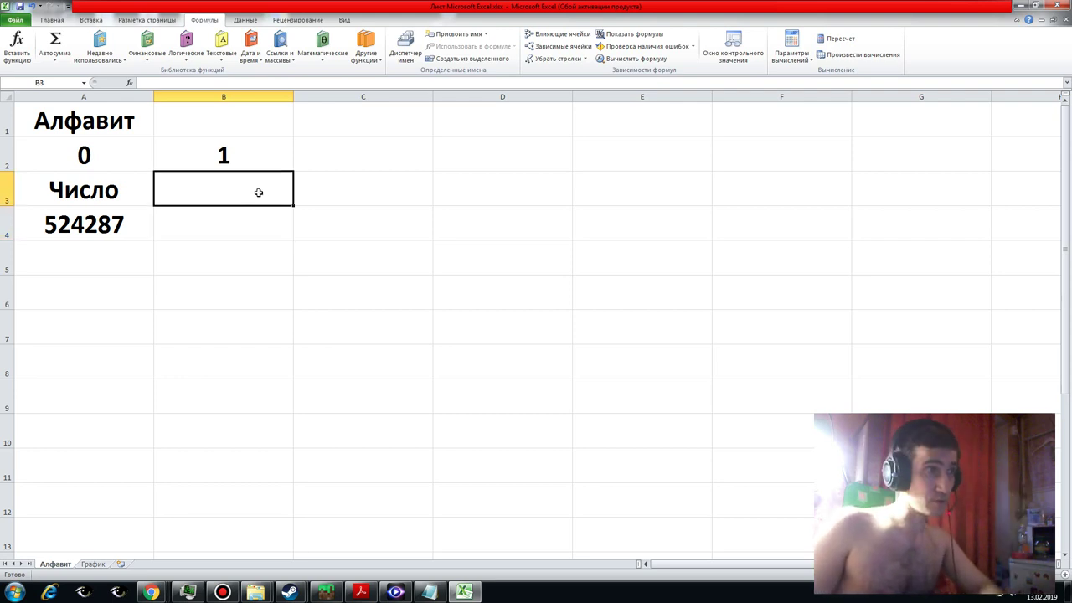
text(1)
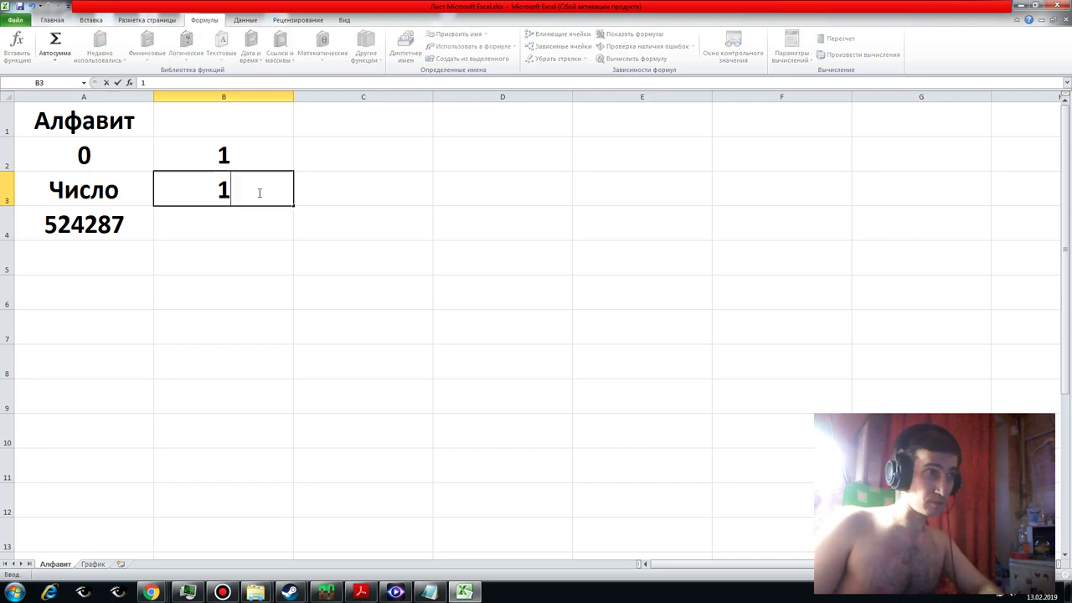
key(Tab)
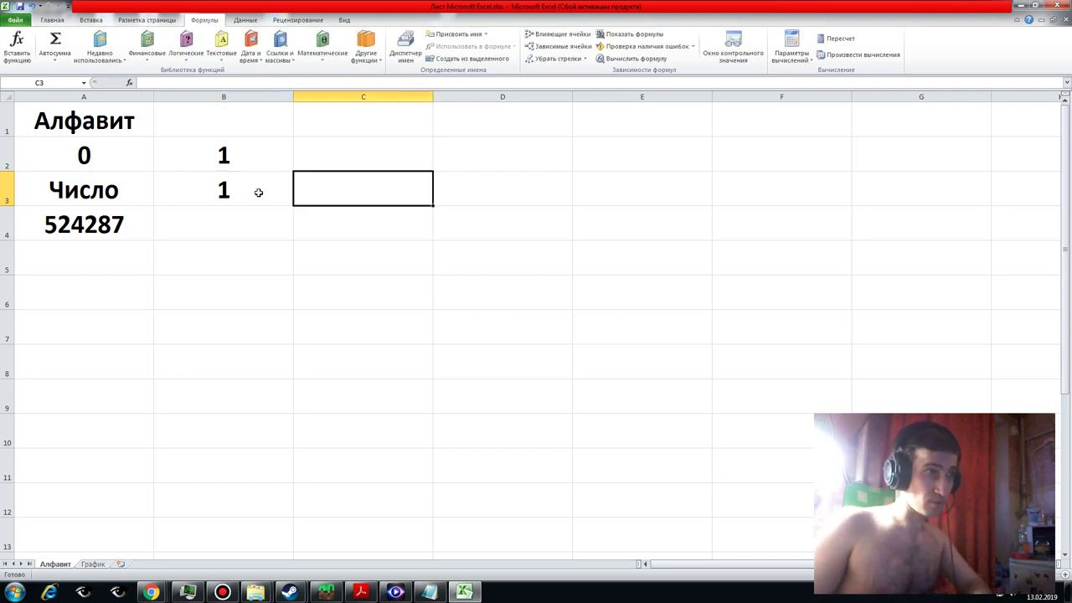
text(1)
key(Tab)
text(1)
key(Tab)
text(1)
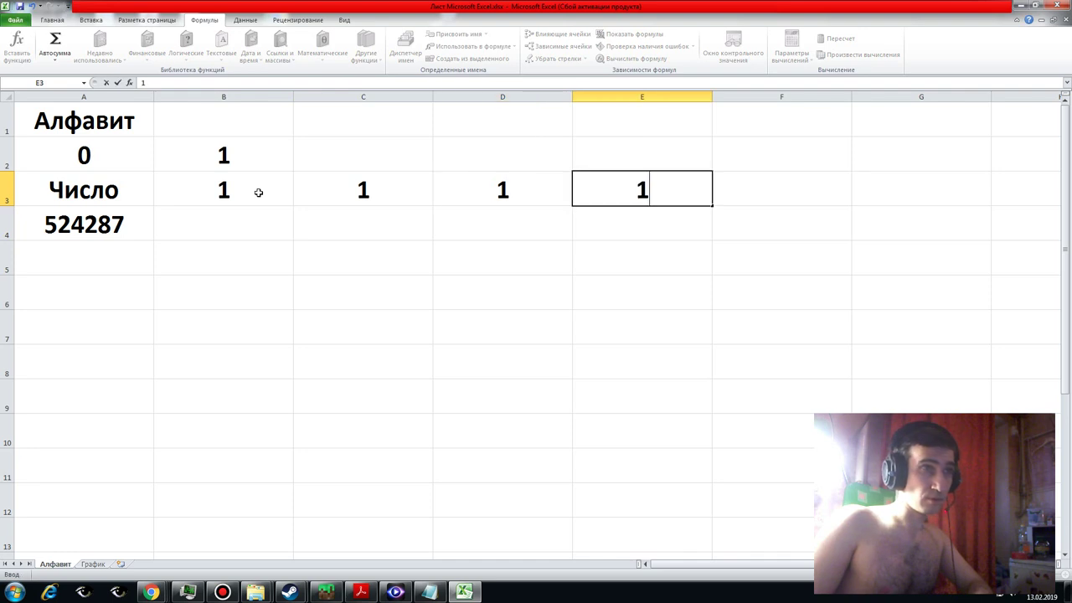
text(1)
key(BackSpace)
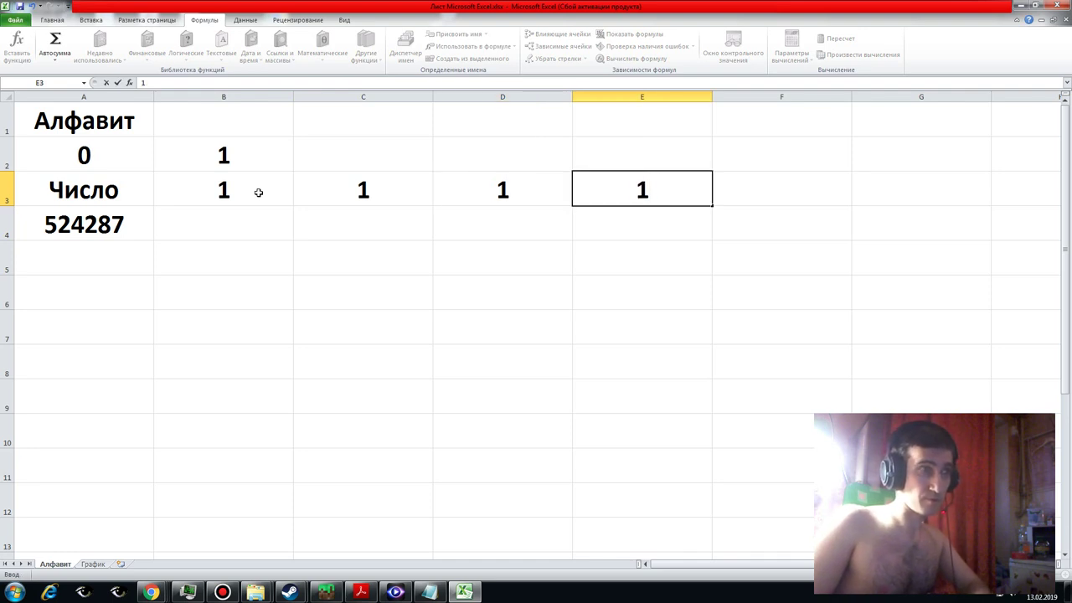
key(Tab)
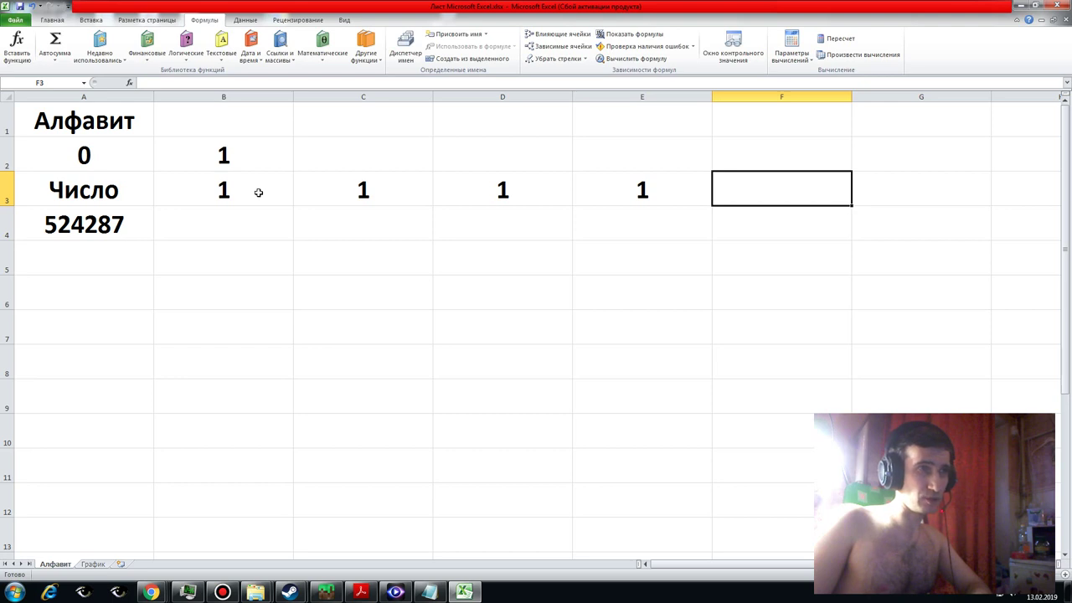
key(Left)
key(Delete)
key(Left)
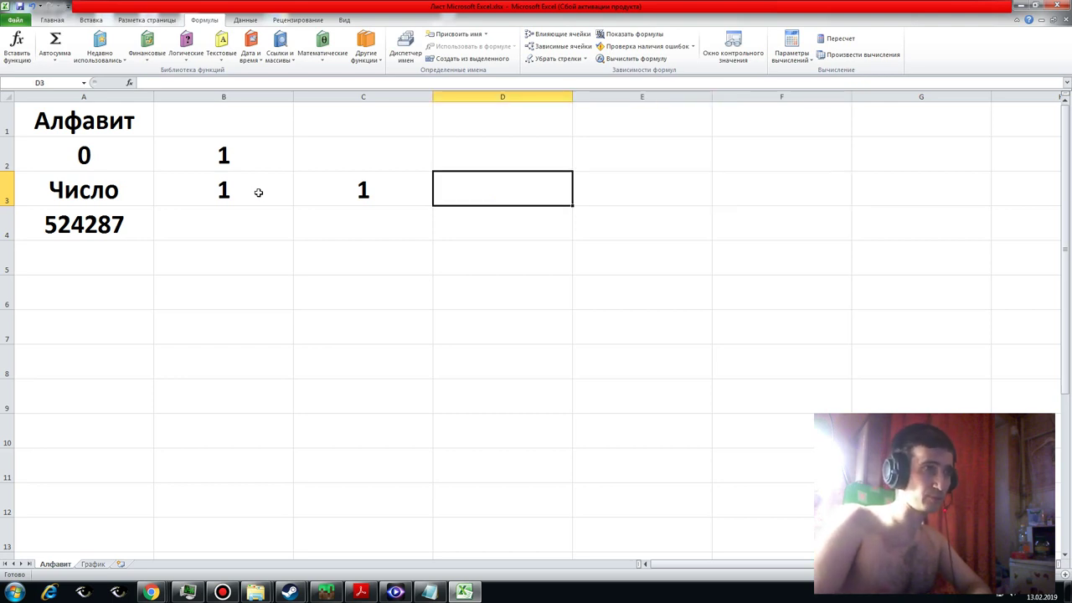
text(1)
key(Tab)
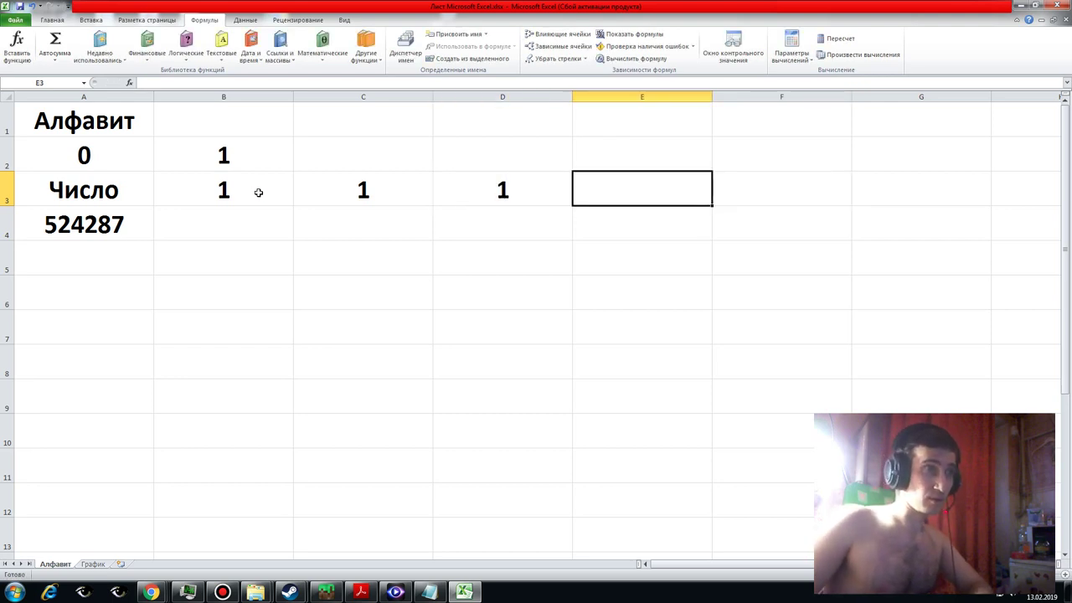
key(Left)
- Fill B4:E4 with 1, 2, 4 and 7, then review the A4 formula
click(239, 193)
click(233, 221)
text(1)
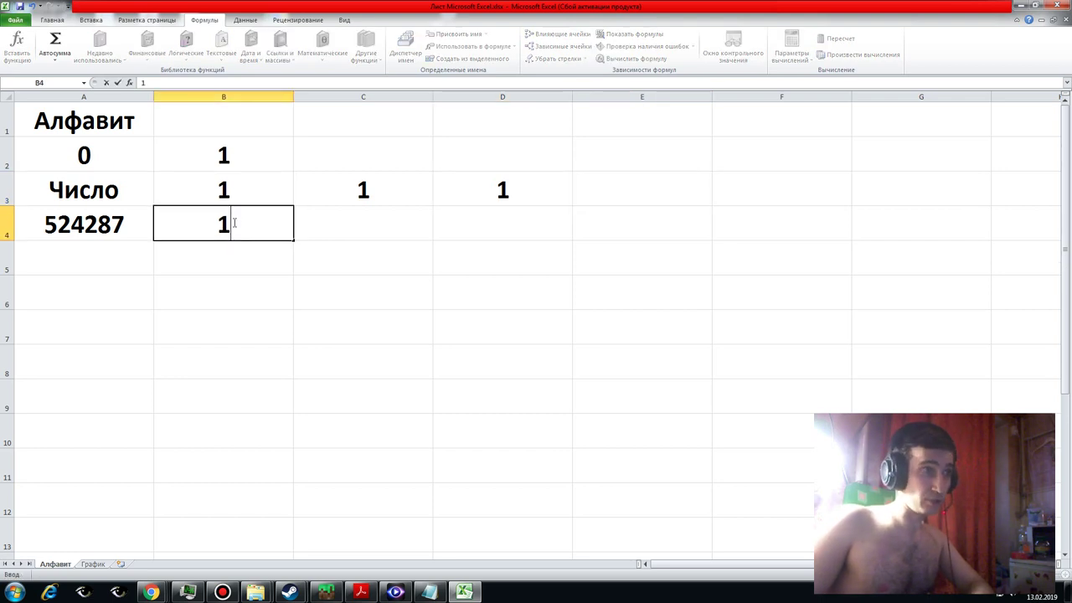
click(349, 230)
text(2)
click(478, 223)
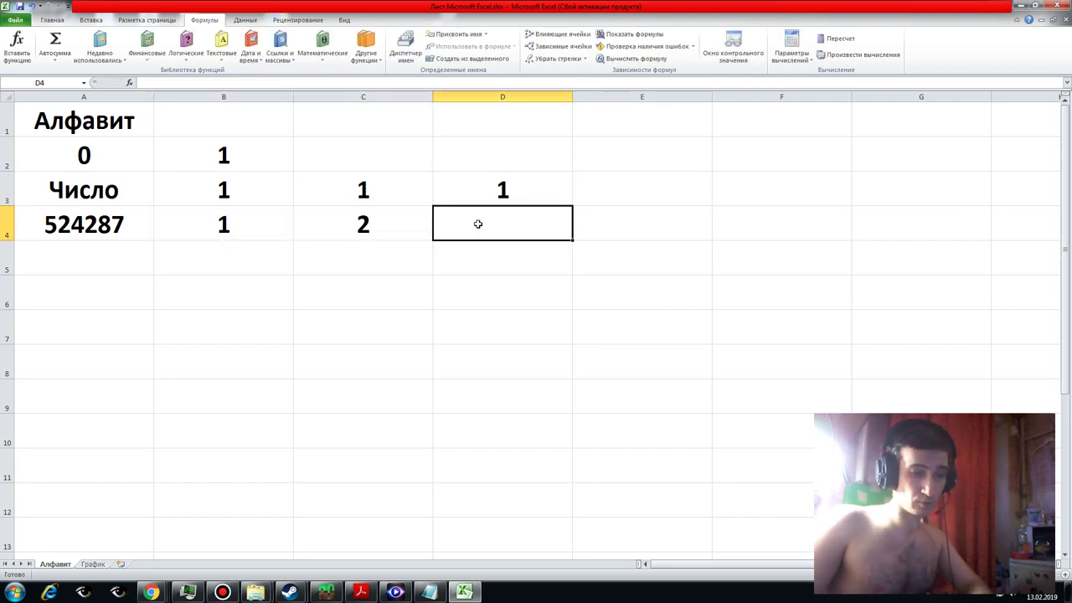
text(4)
click(610, 225)
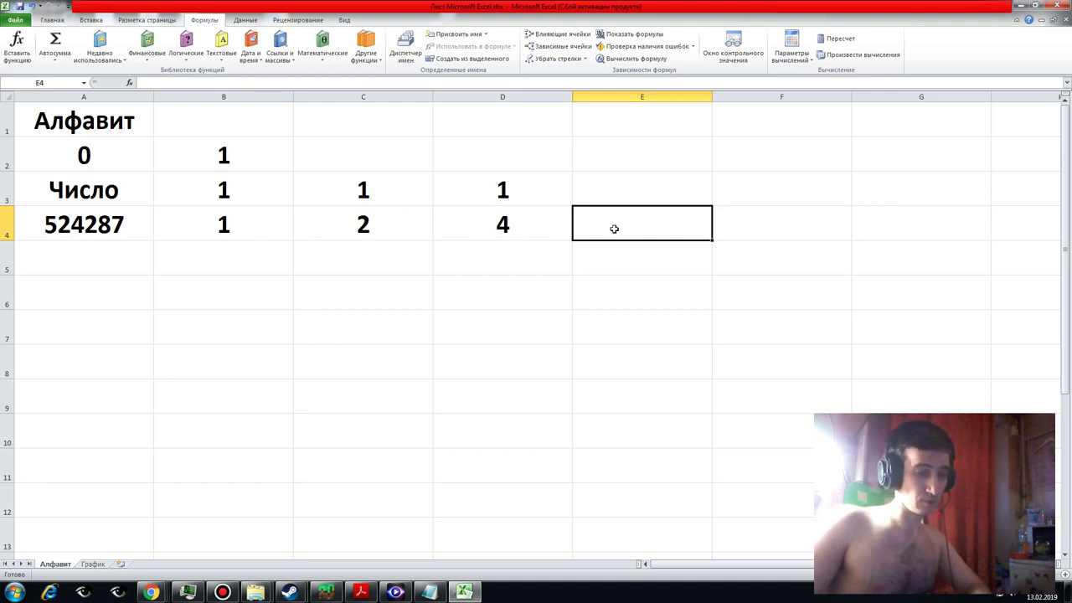
text(7)
click(601, 279)
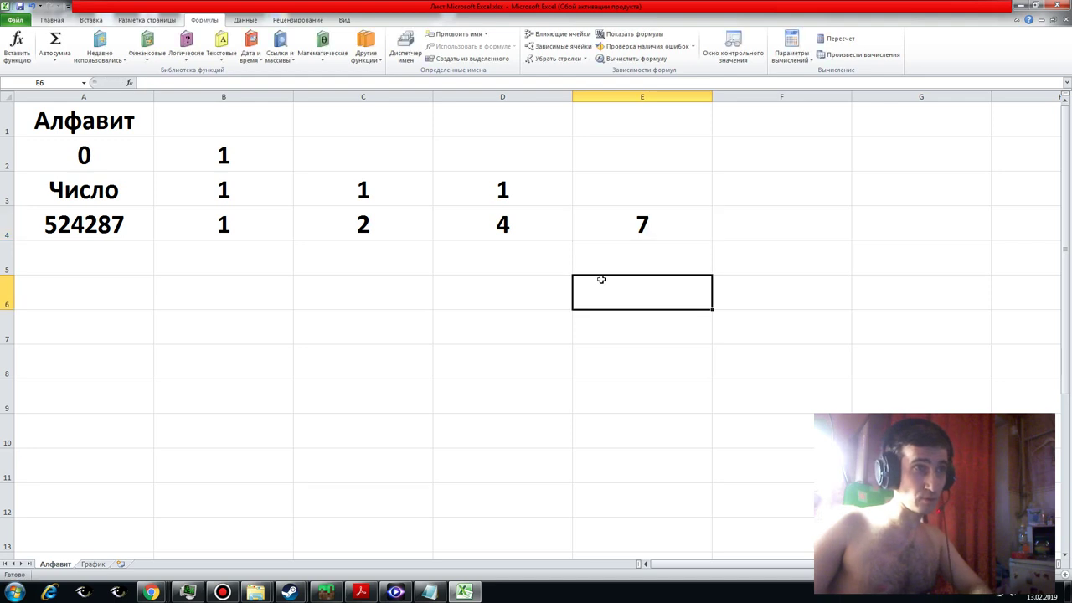
click(617, 194)
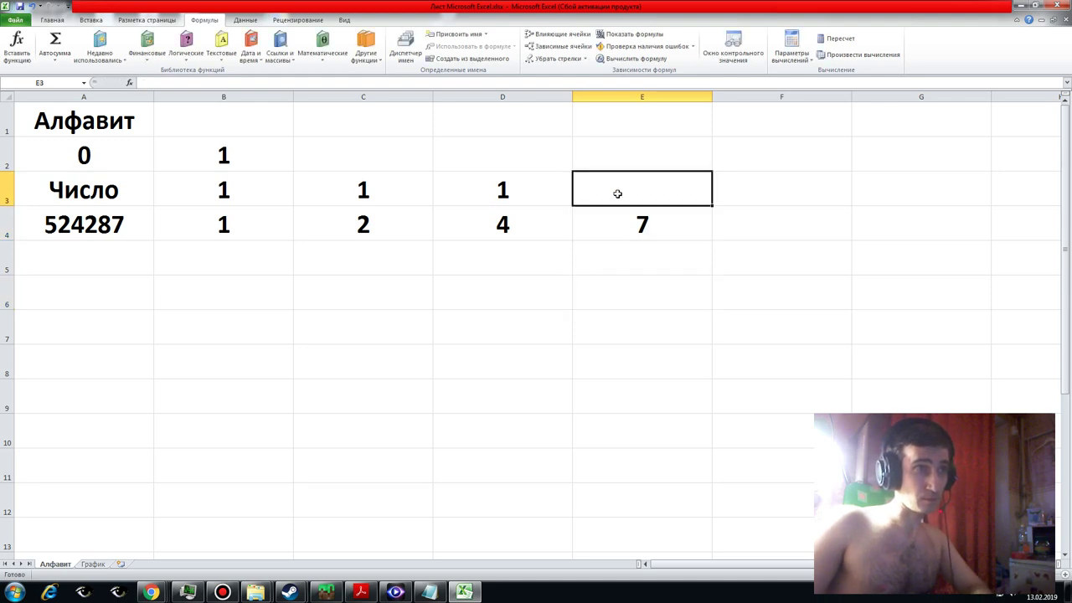
click(638, 224)
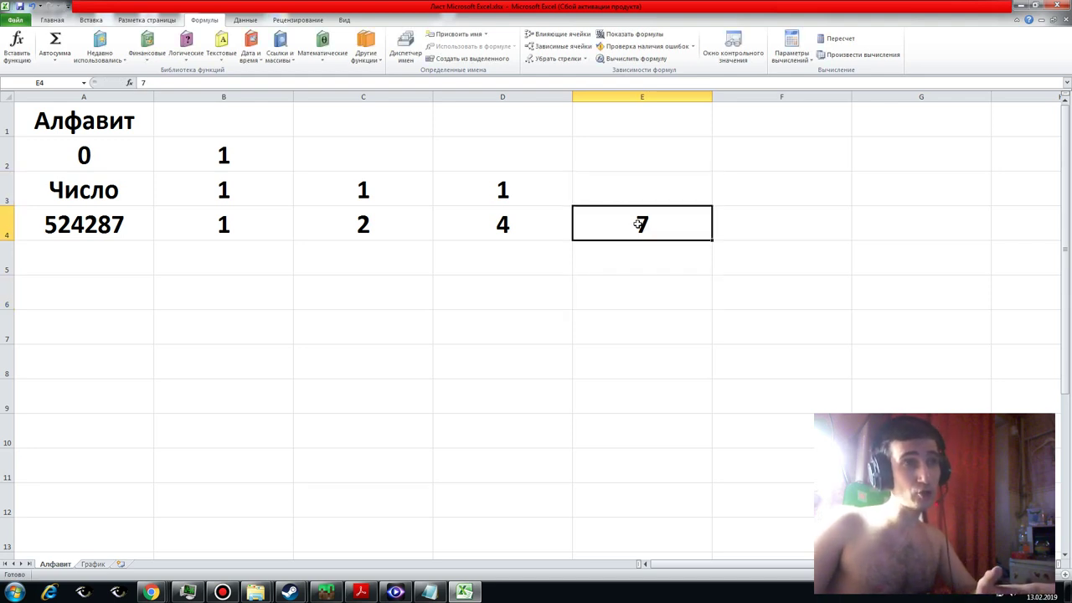
click(637, 188)
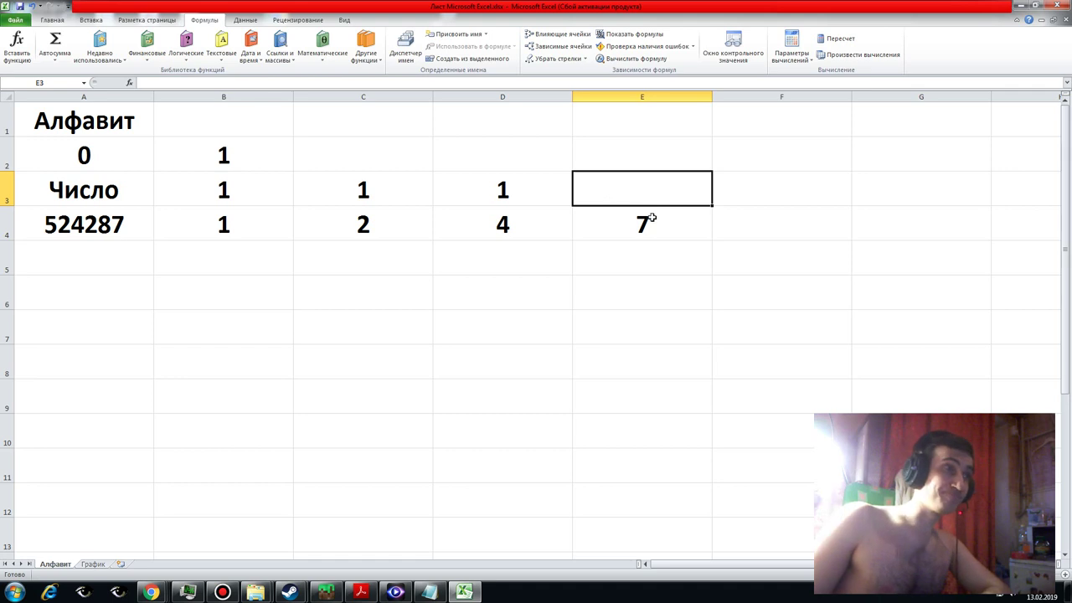
click(125, 226)
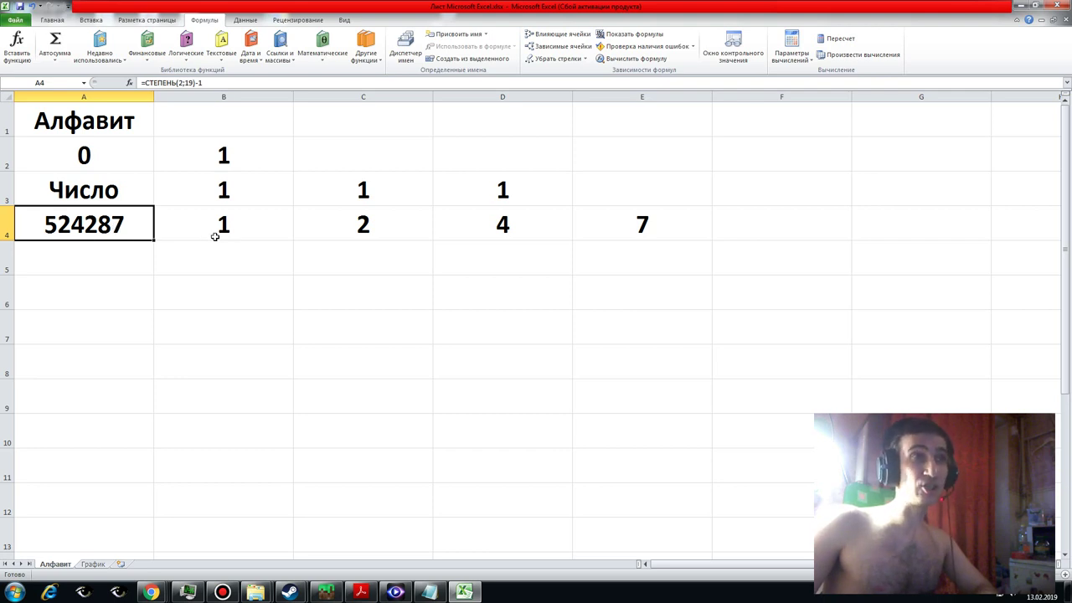
- Clear the values from E4, D4, D3, C4 and C3, keeping the 1 in B2
click(605, 228)
key(Delete)
click(515, 226)
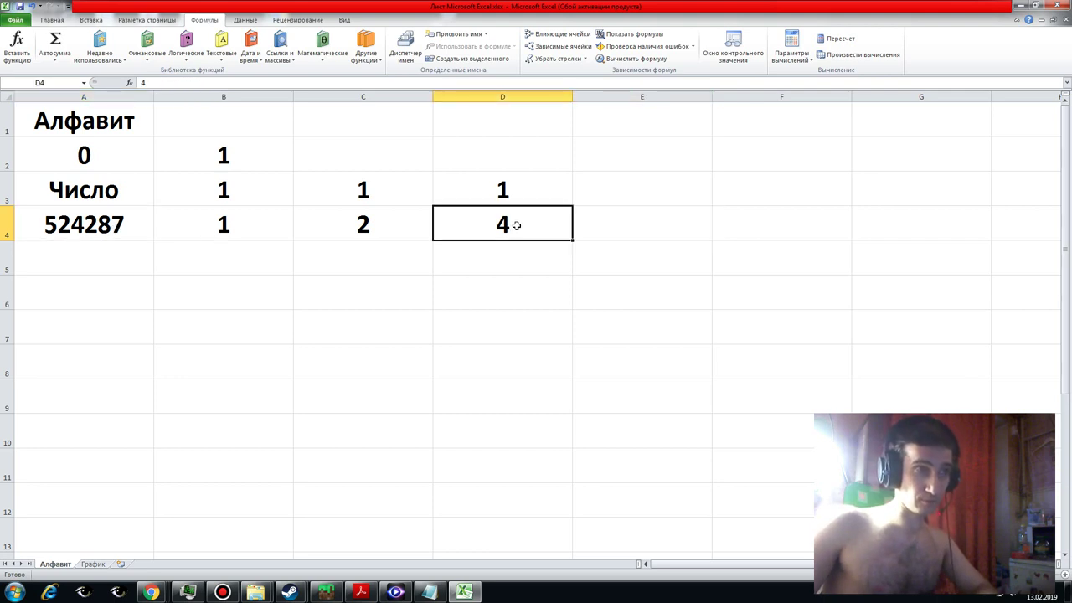
key(Delete)
click(512, 201)
key(Delete)
click(395, 222)
key(Delete)
click(378, 196)
key(Delete)
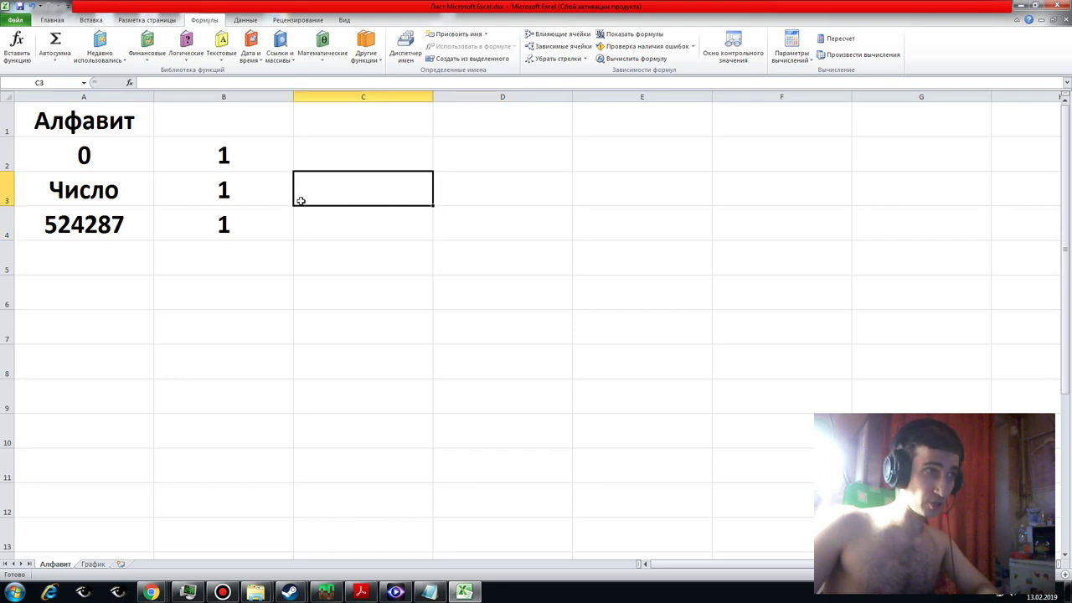
key(Left)
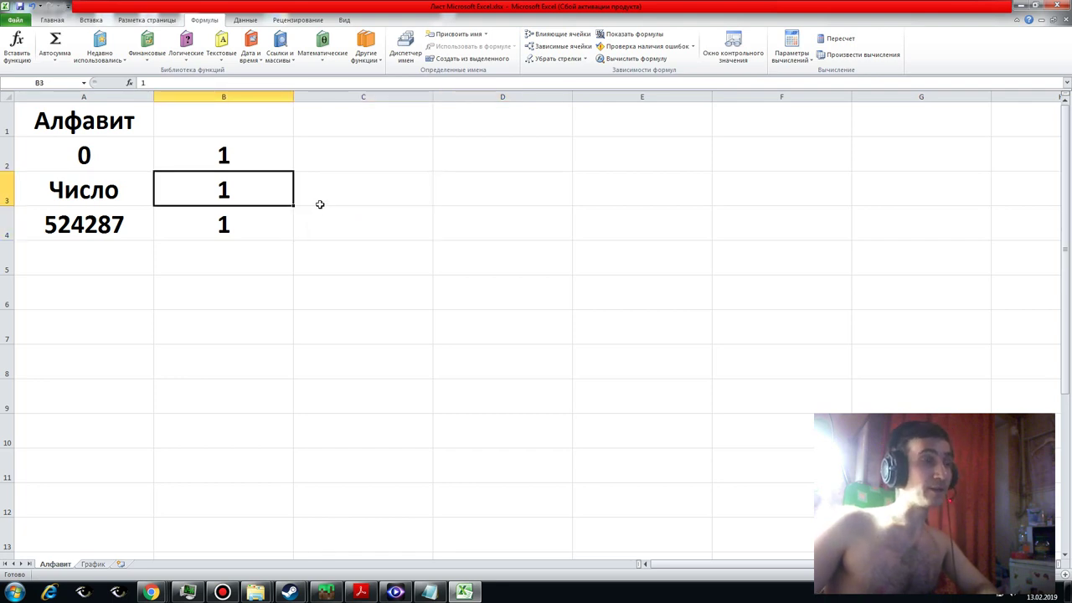
key(Up)
key(Up)
key(Down)
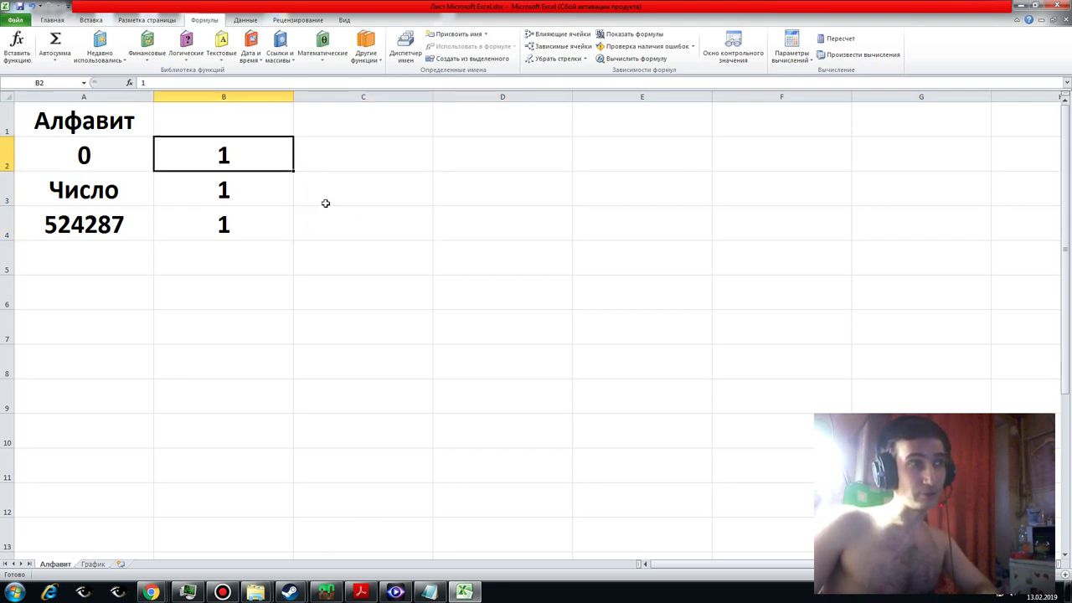
key(Down)
key(Down)
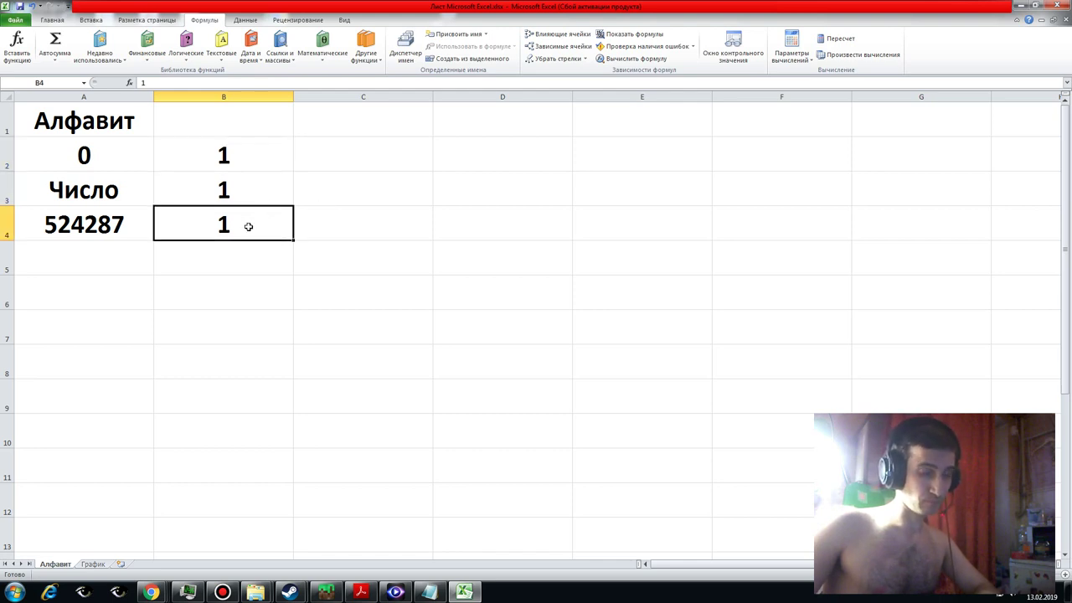
click(248, 193)
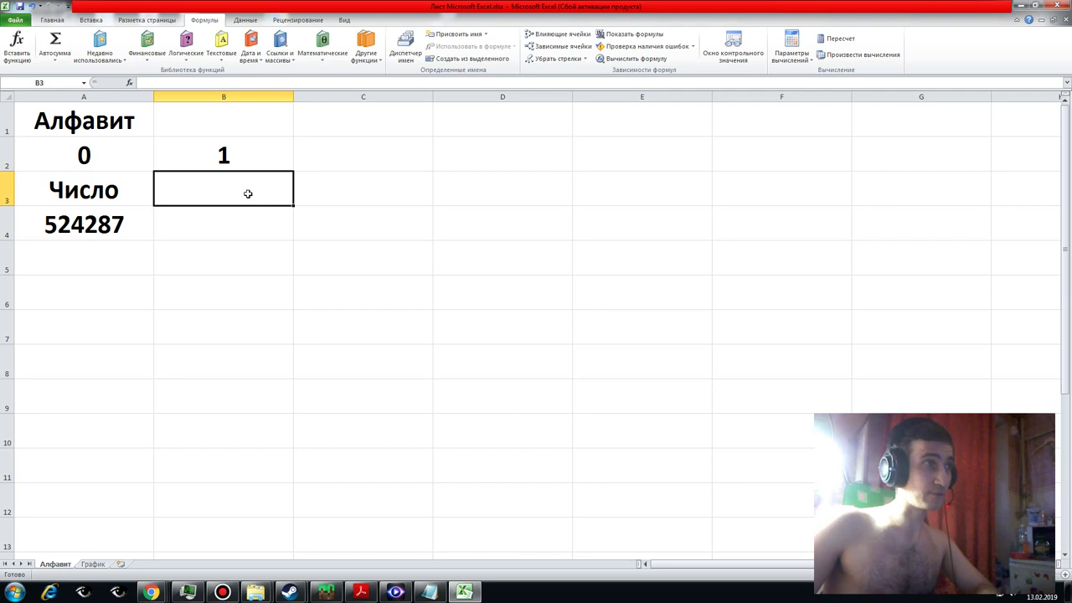
click(124, 122)
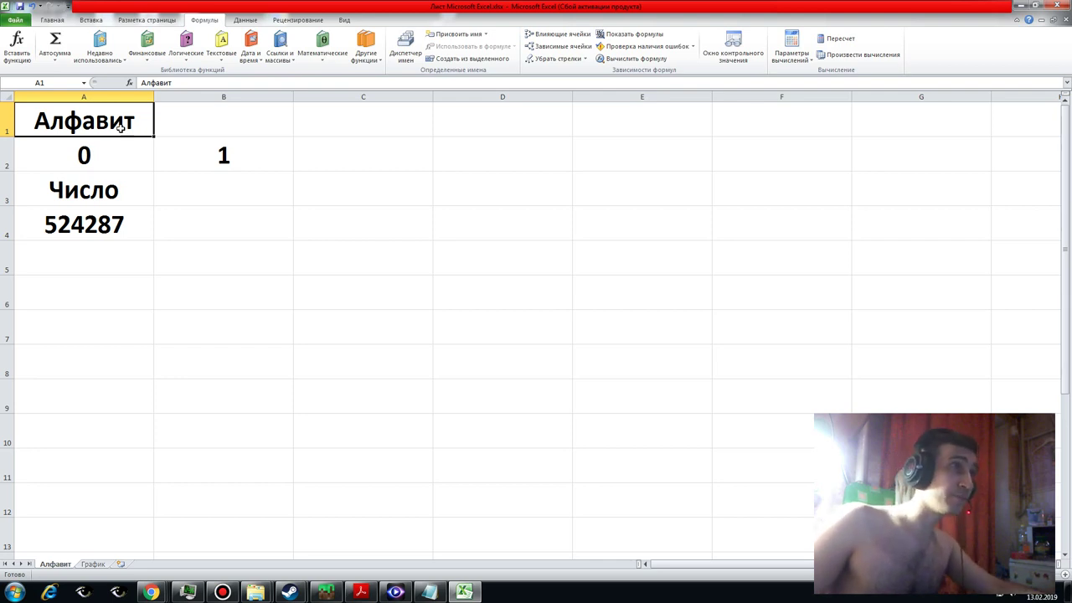
- Give the Алфавит heading in cell A1 a green fill
right_click(75, 124)
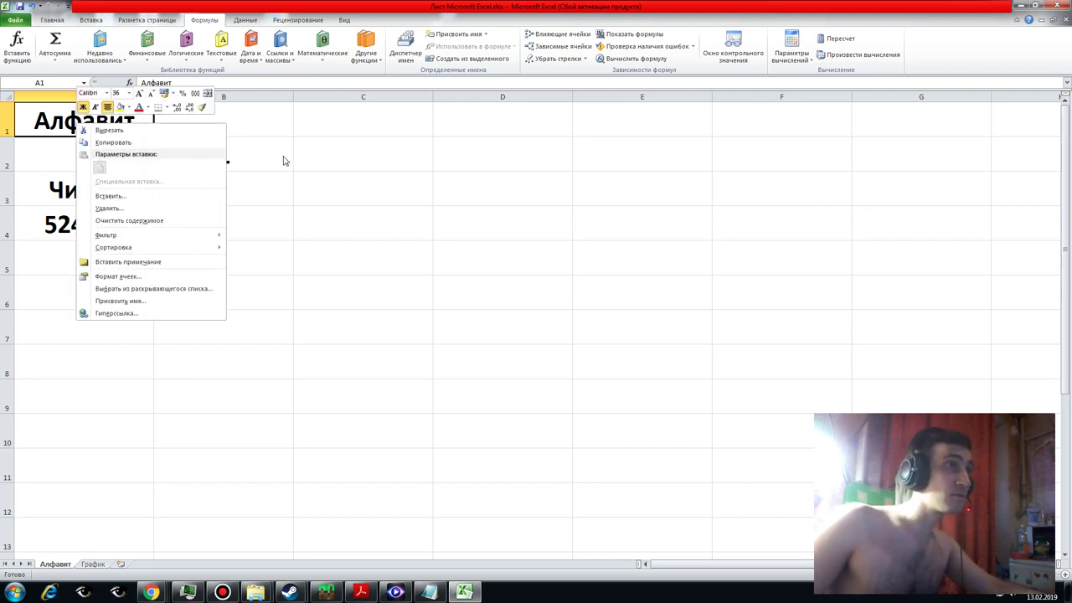
key(Escape)
click(57, 25)
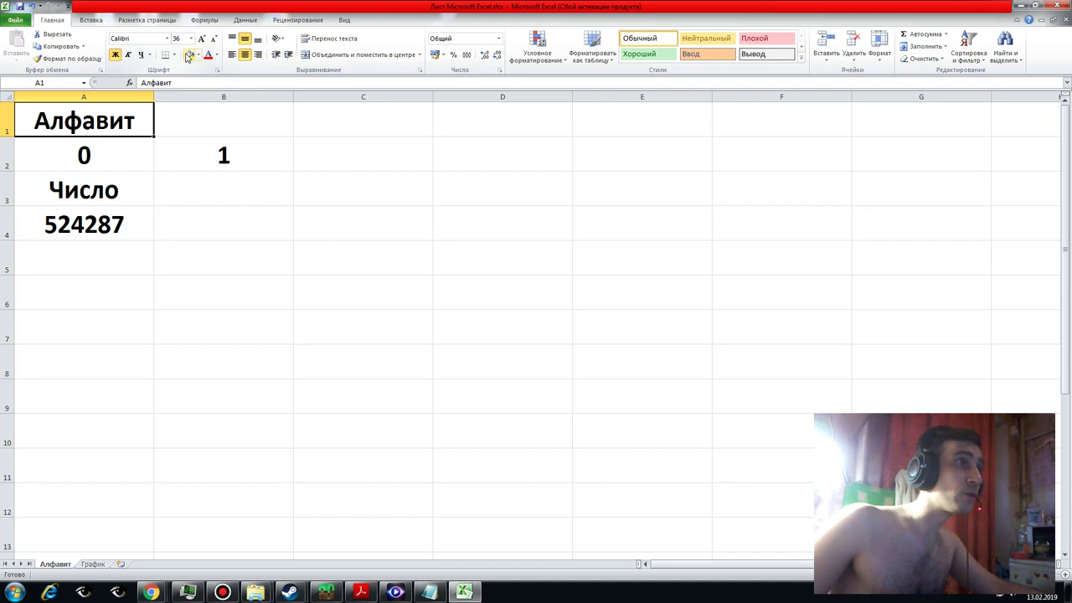
click(199, 57)
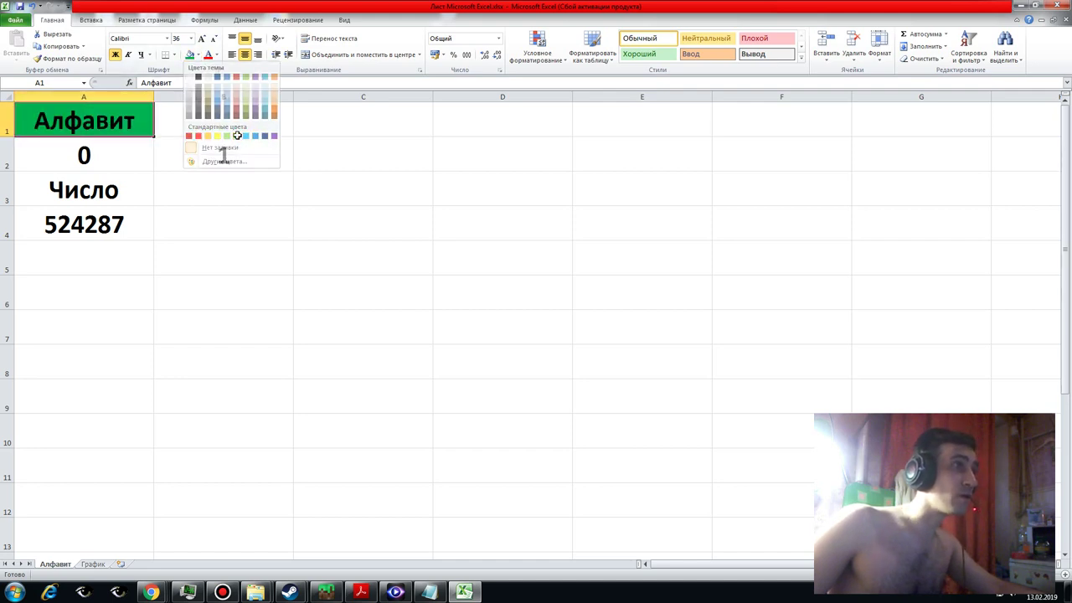
click(235, 137)
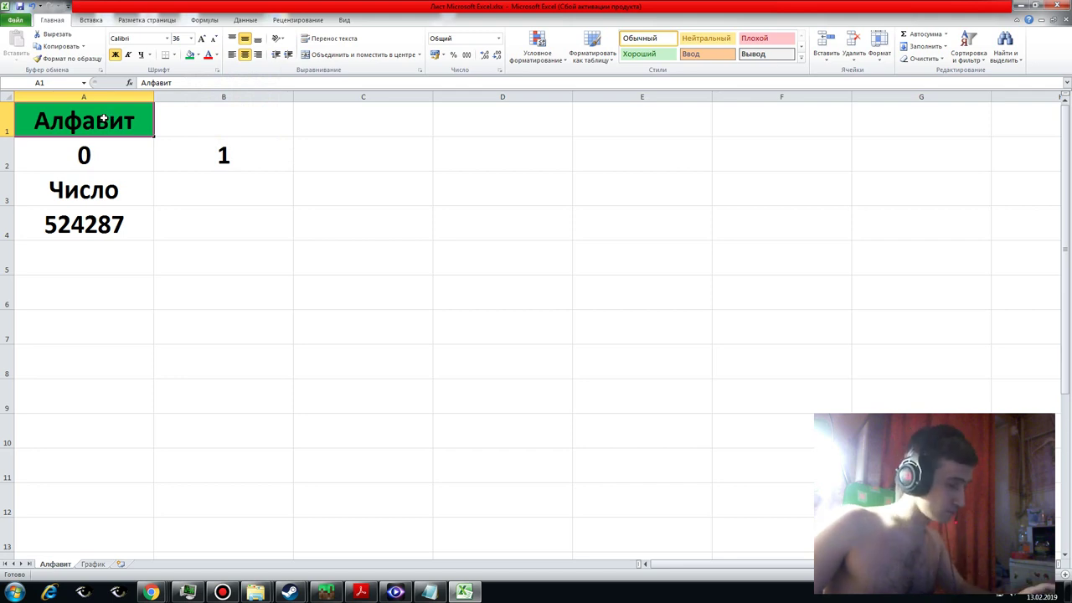
- Copy the green A1 heading into cell A5
key(ctrl+c)
click(86, 257)
key(ctrl+v)
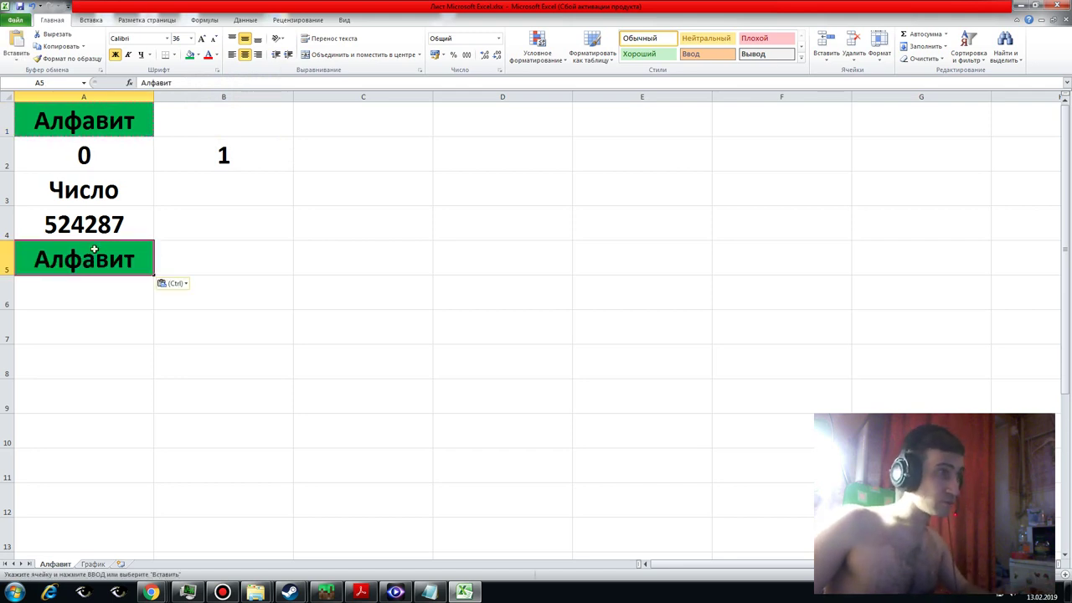
click(190, 265)
key(Escape)
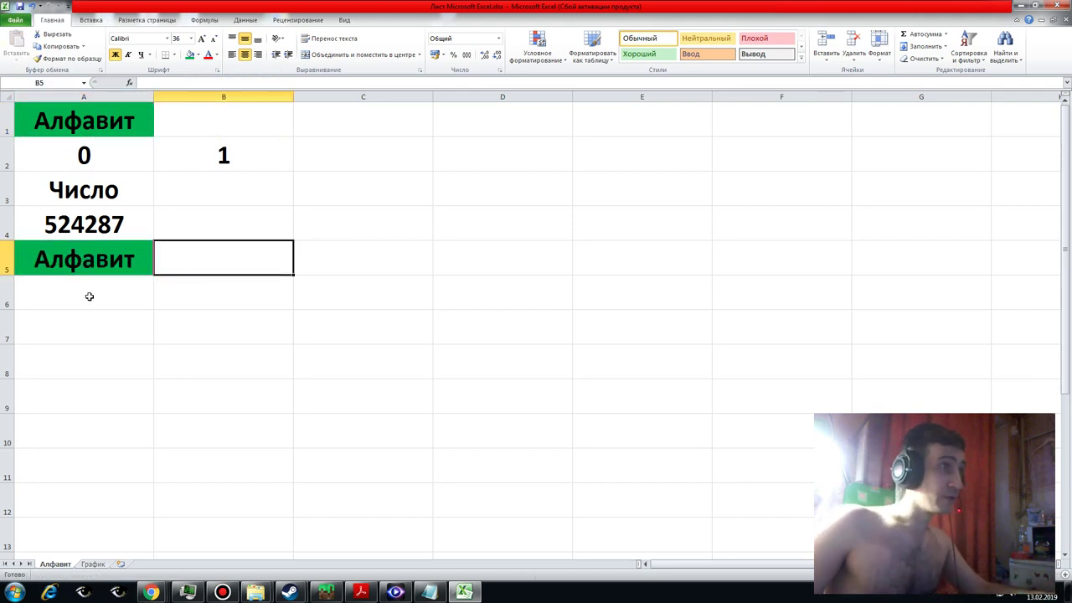
click(89, 291)
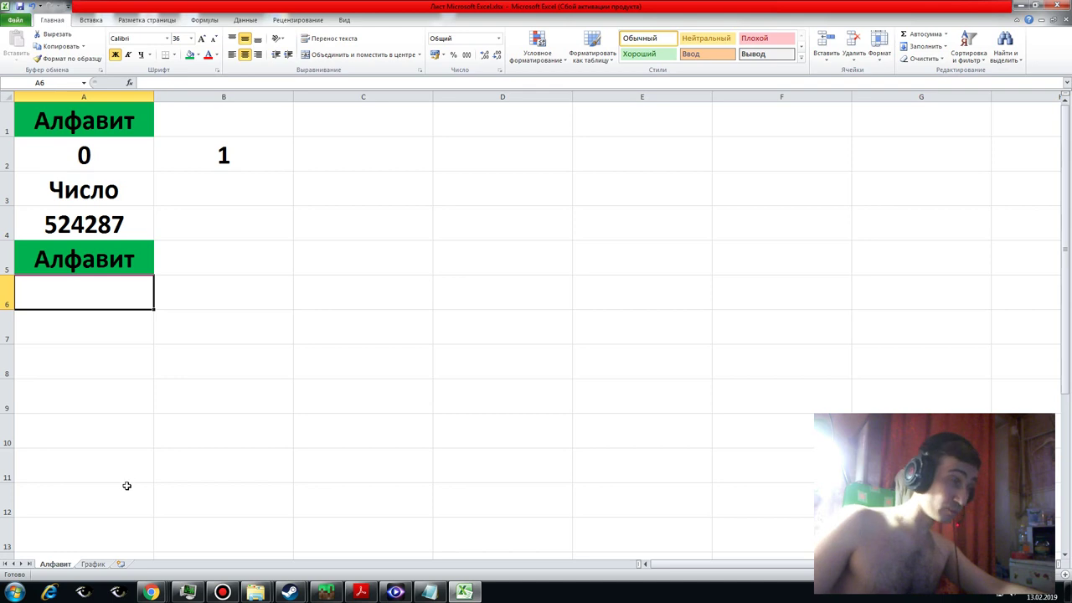
right_click(194, 154)
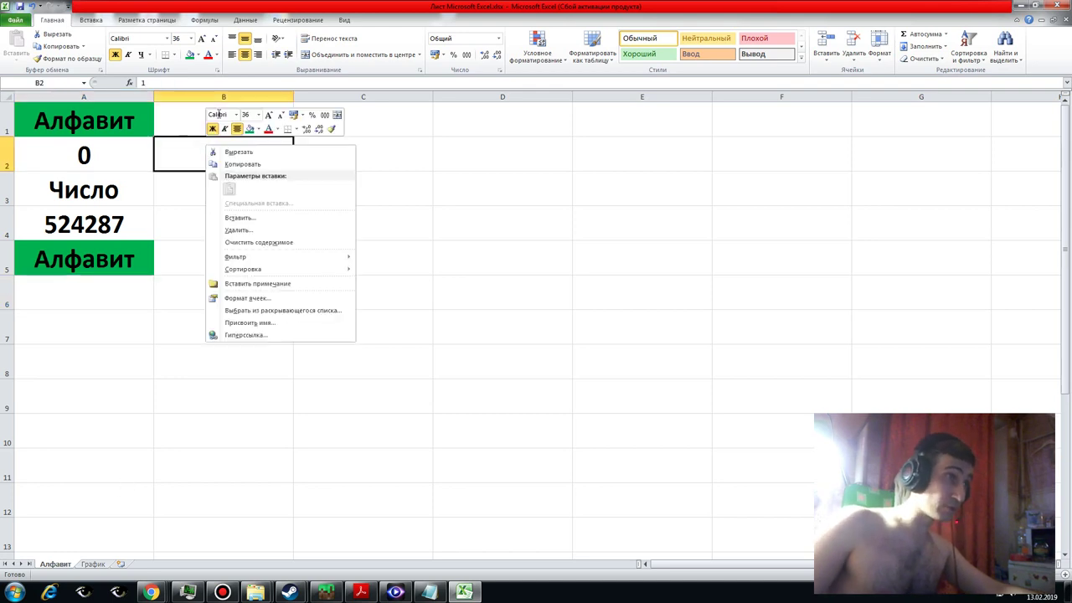
click(176, 119)
click(176, 118)
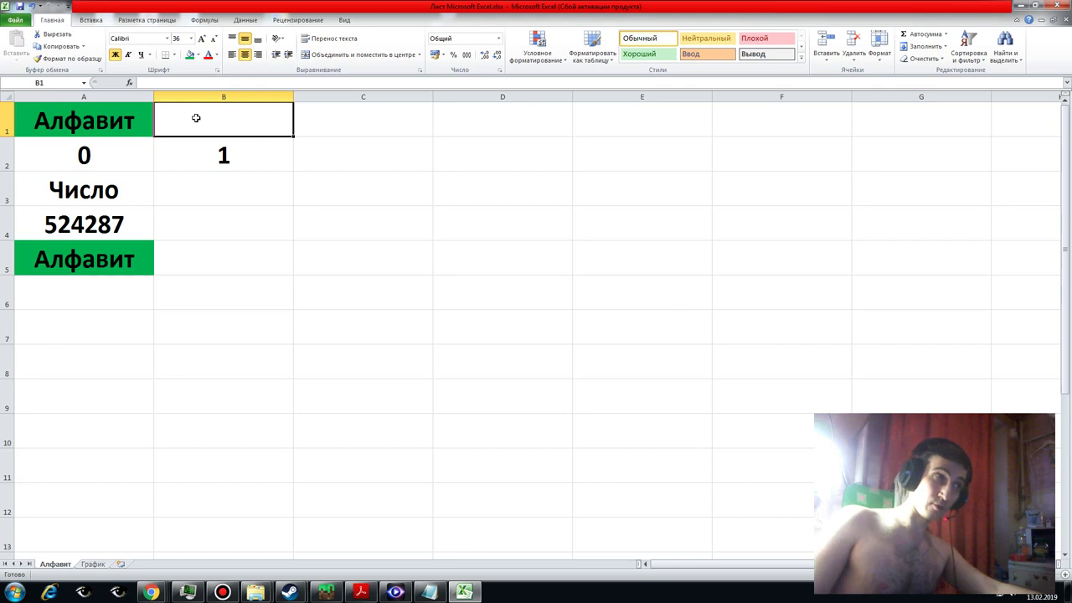
click(328, 157)
click(240, 120)
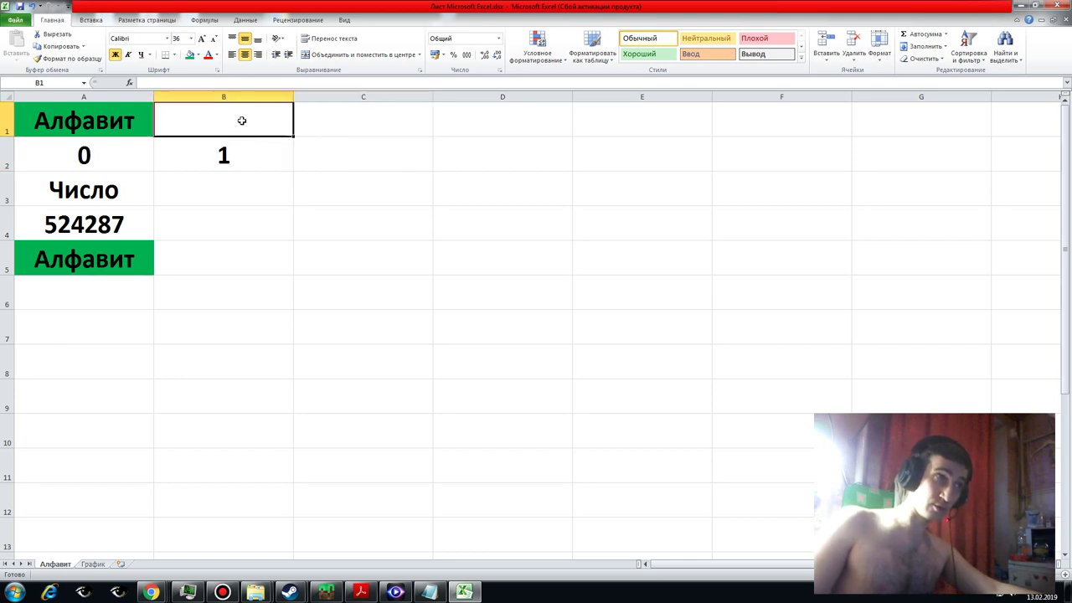
- Go to the blank График sheet and open the line chart gallery under Вставка
click(94, 565)
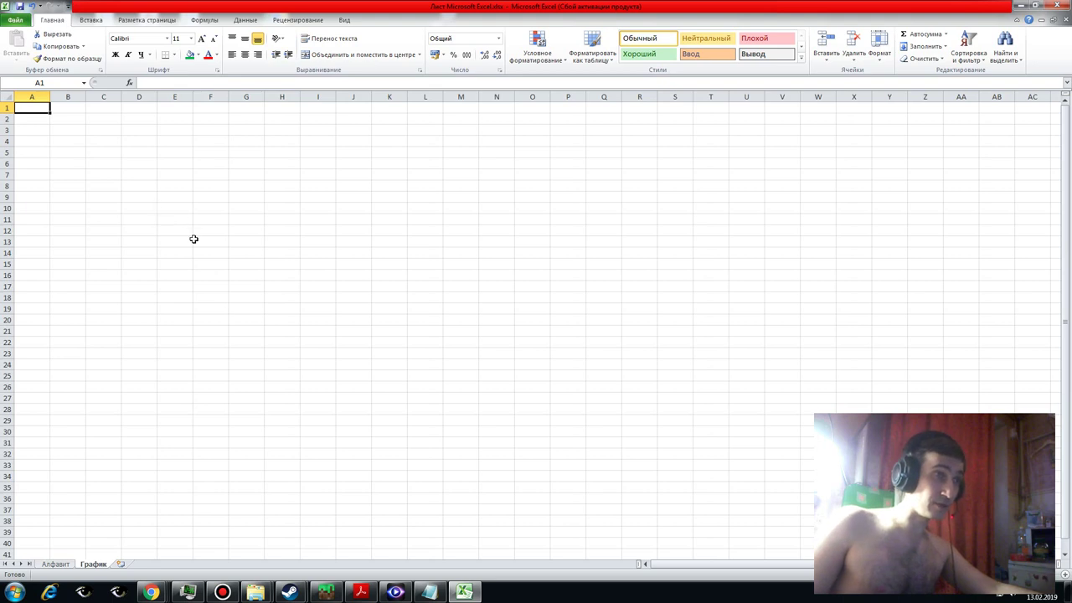
click(90, 20)
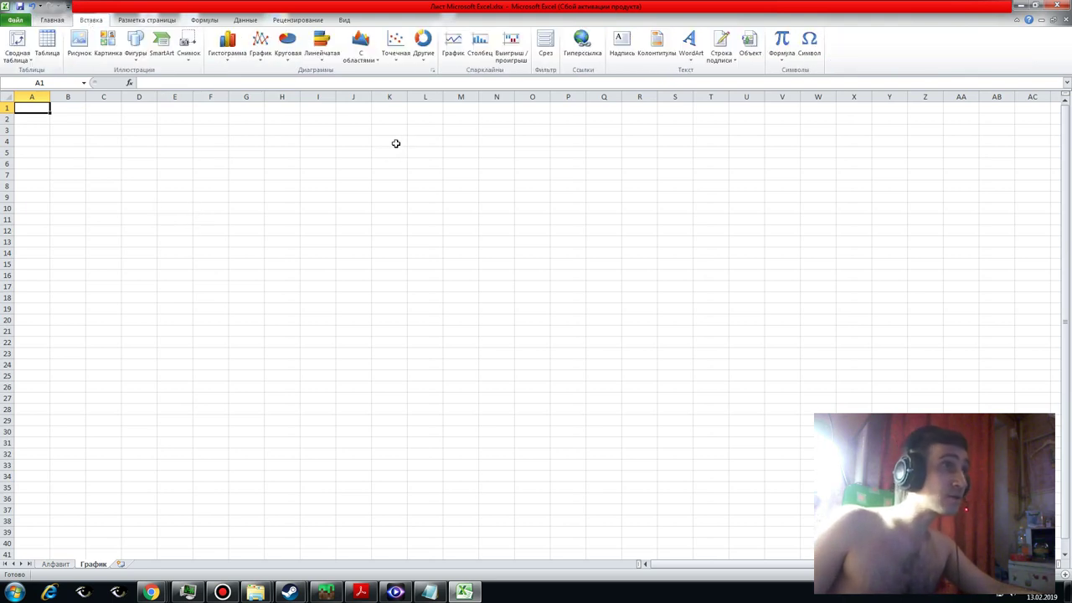
click(261, 67)
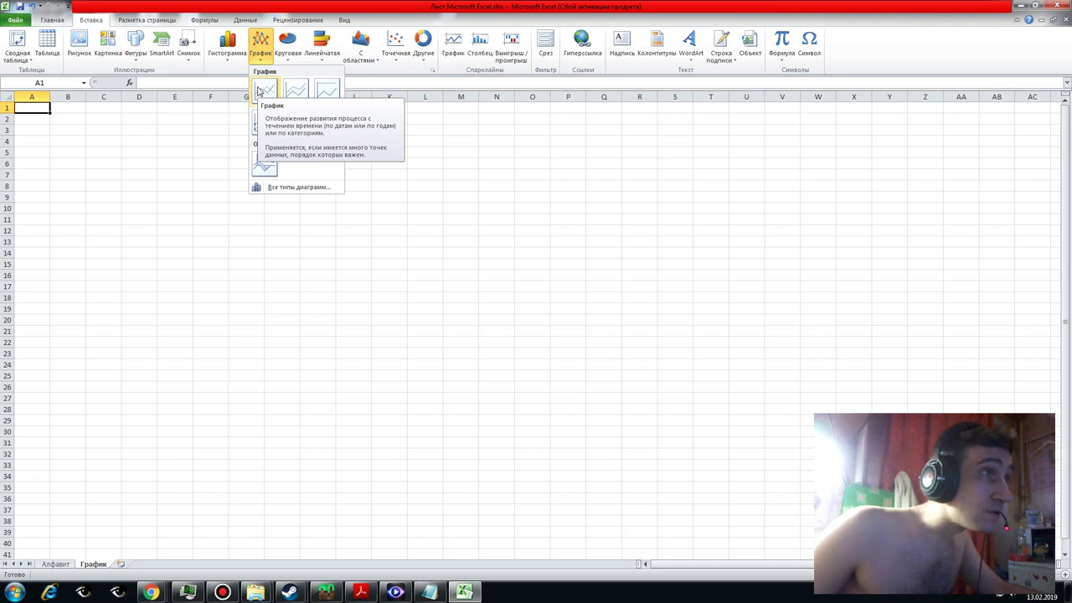
- Insert a basic line chart and drag its top-left corner to the sheet's top-left
click(260, 91)
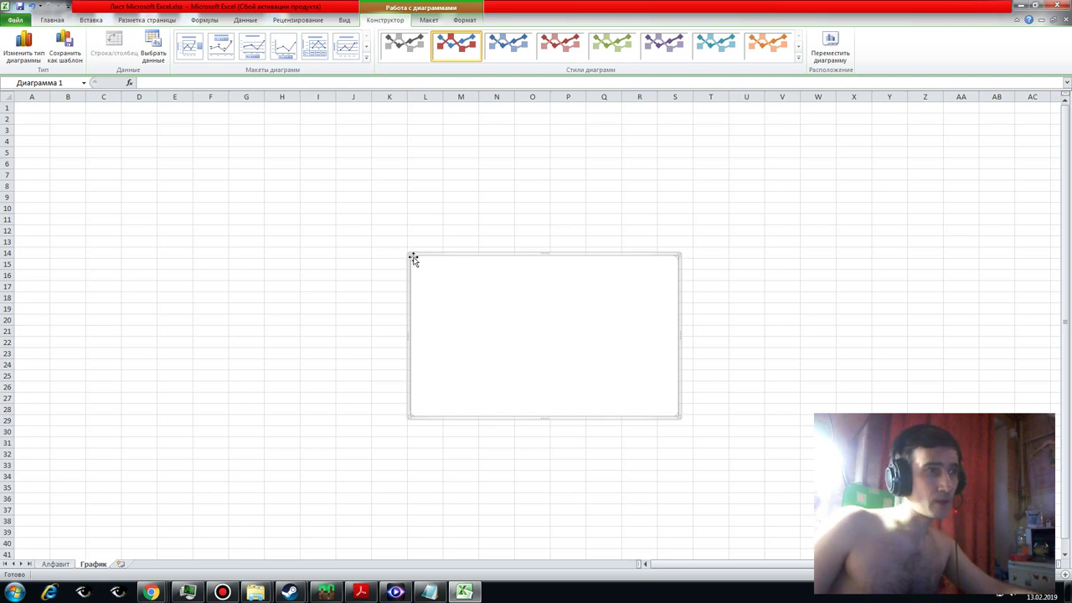
drag(407, 252, 176, 154)
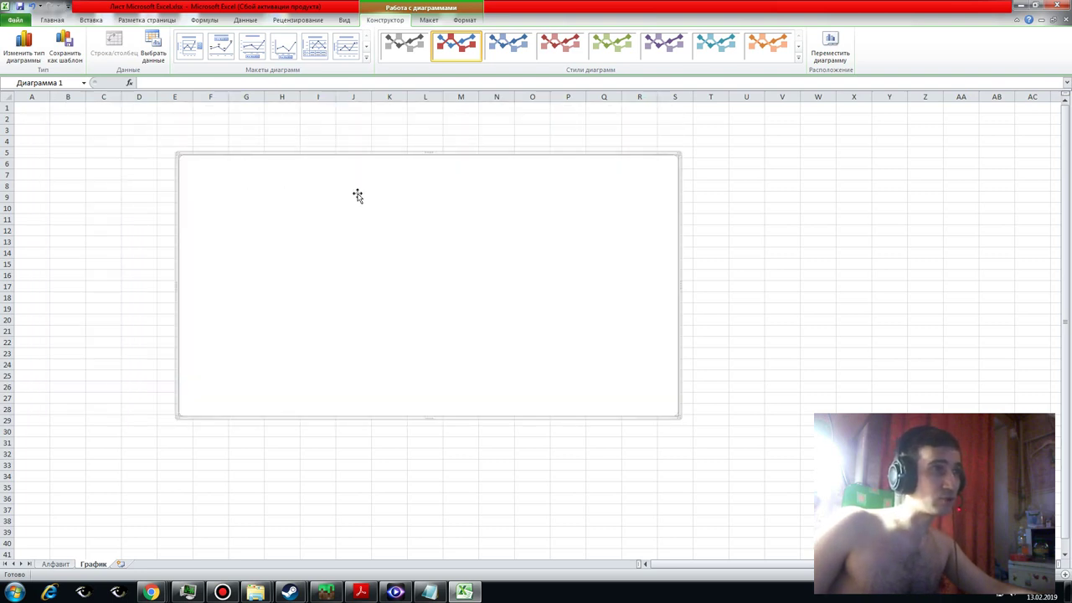
right_click(360, 197)
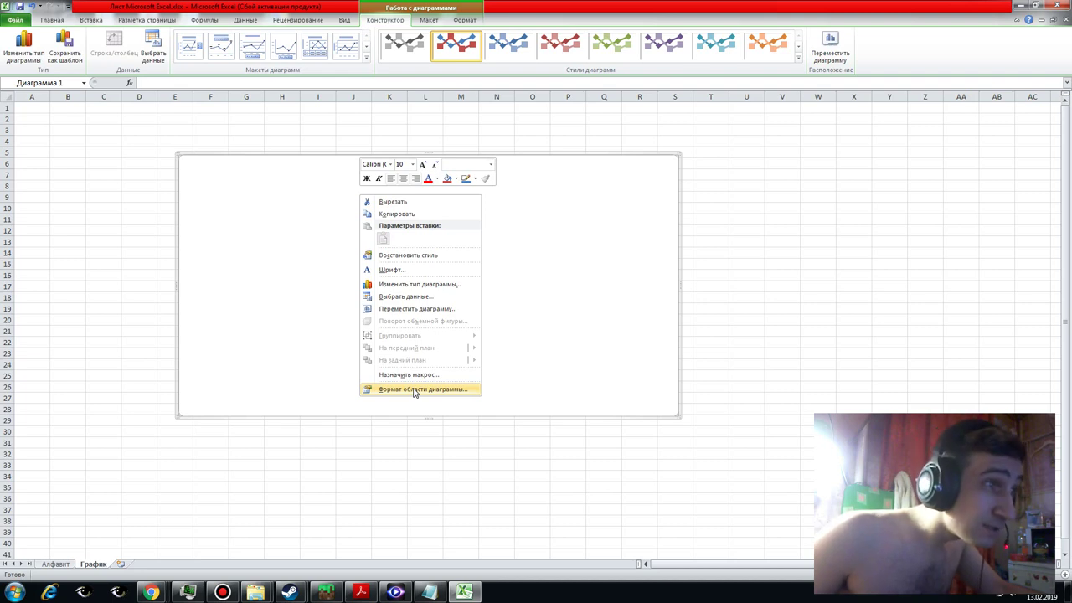
click(293, 358)
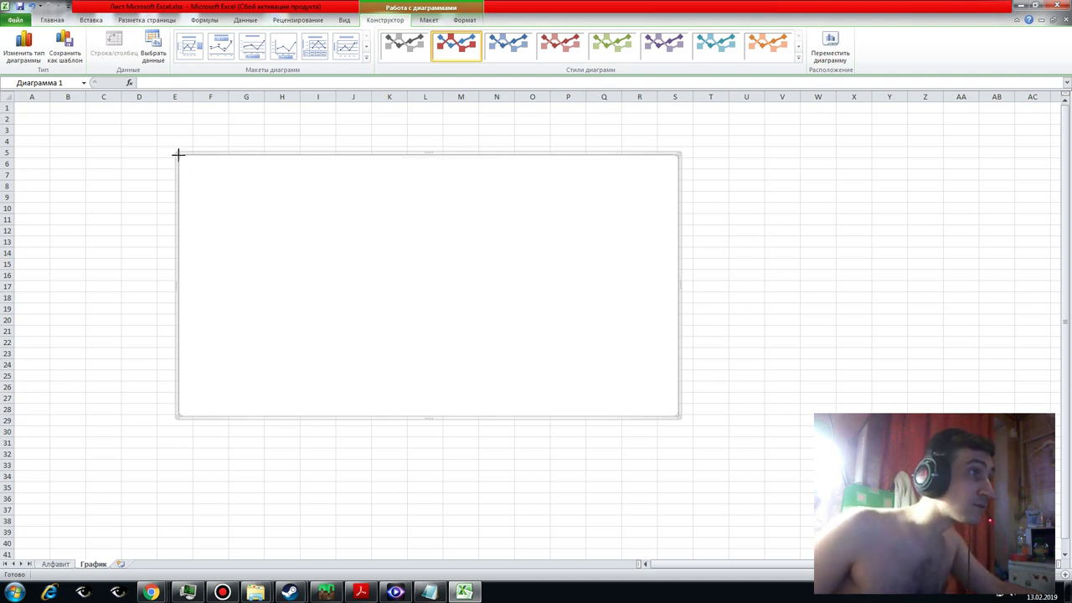
drag(176, 154, 18, 108)
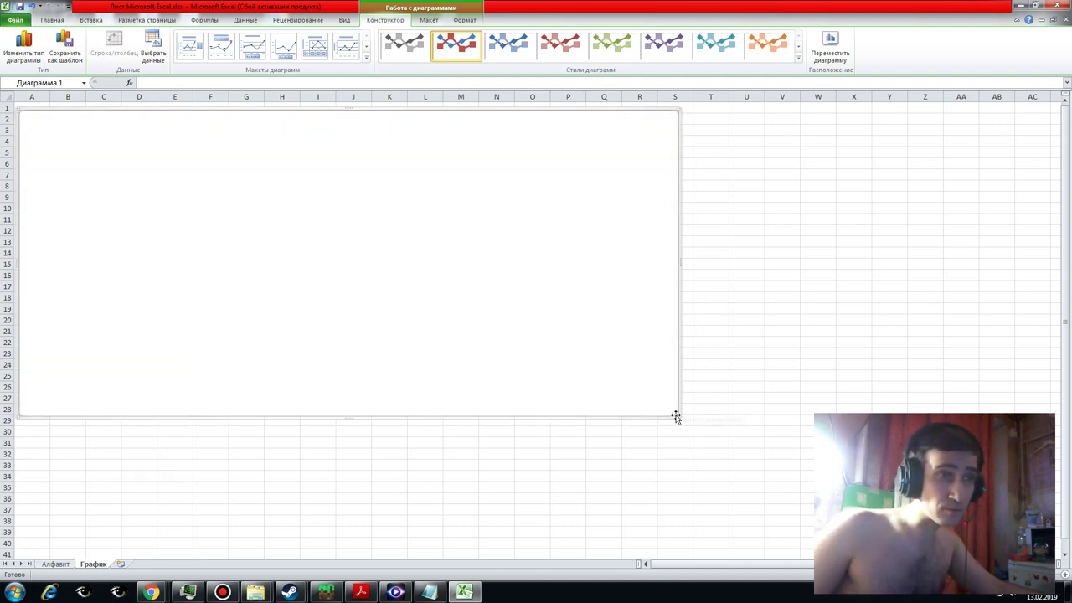
- Stretch the chart's bottom-right corner down to about row 80
click(676, 419)
click(677, 413)
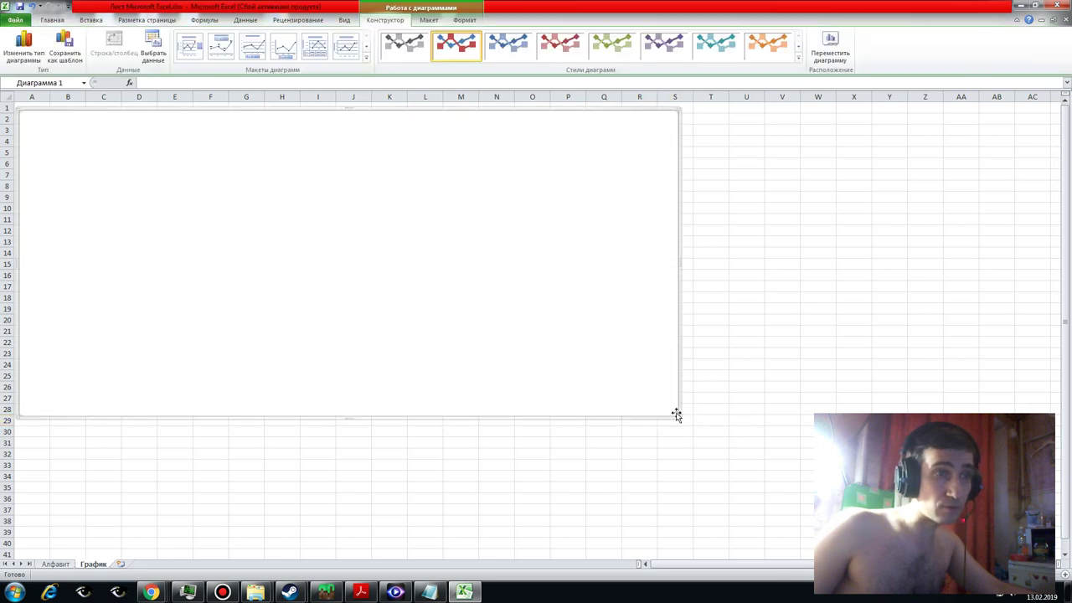
mouse_move(678, 416)
mouse_down()
mouse_move(801, 558)
mouse_move(860, 560)
mouse_up()
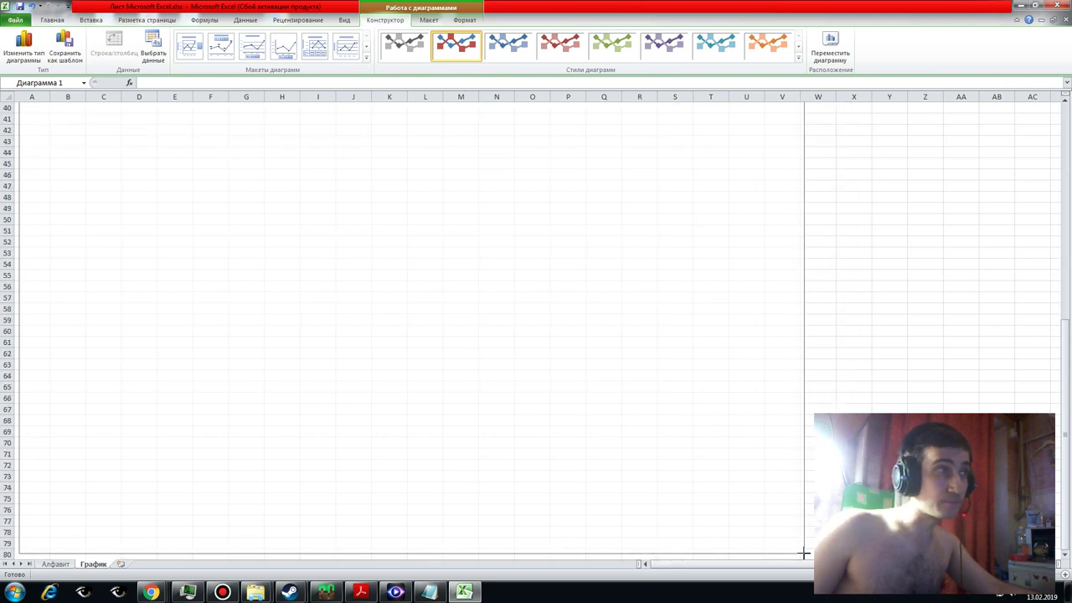
drag(860, 559, 806, 553)
- Open Выбрать данные for the empty line chart, after cancelling Change Chart Type
right_click(341, 276)
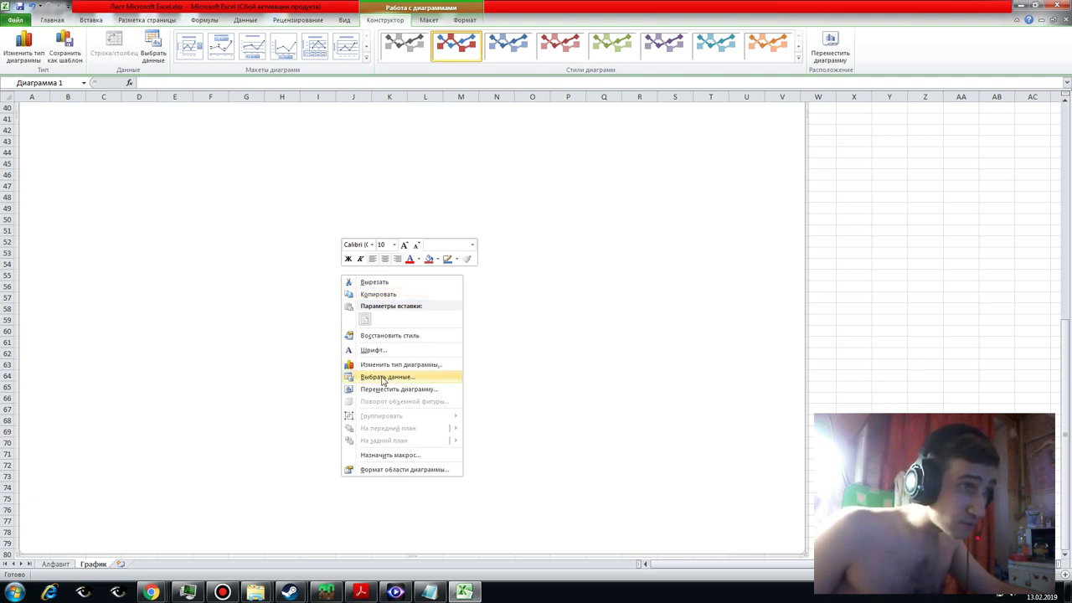
click(382, 369)
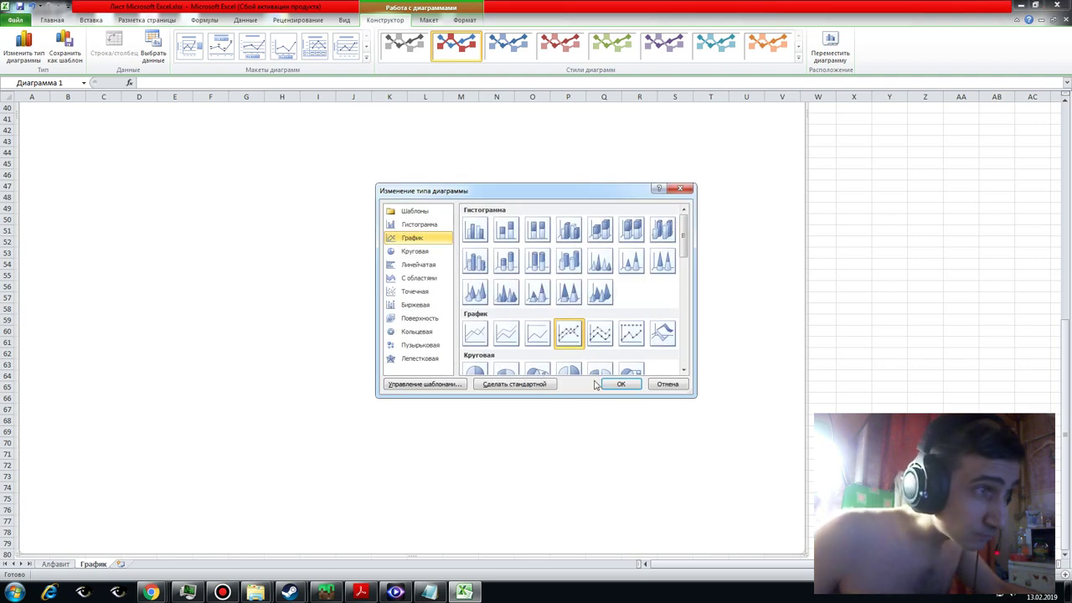
click(667, 384)
right_click(350, 265)
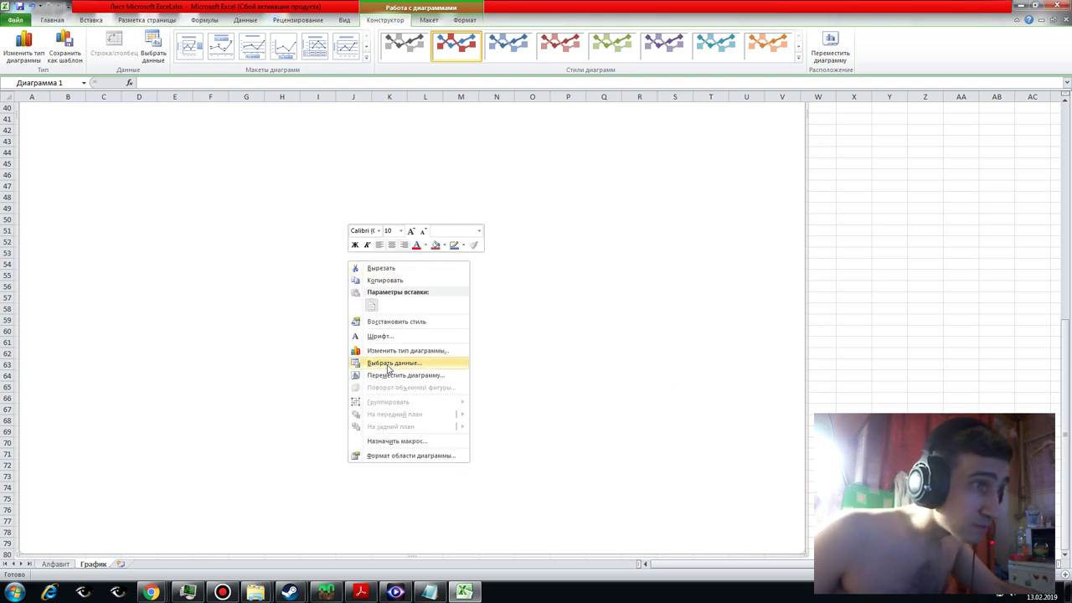
click(389, 365)
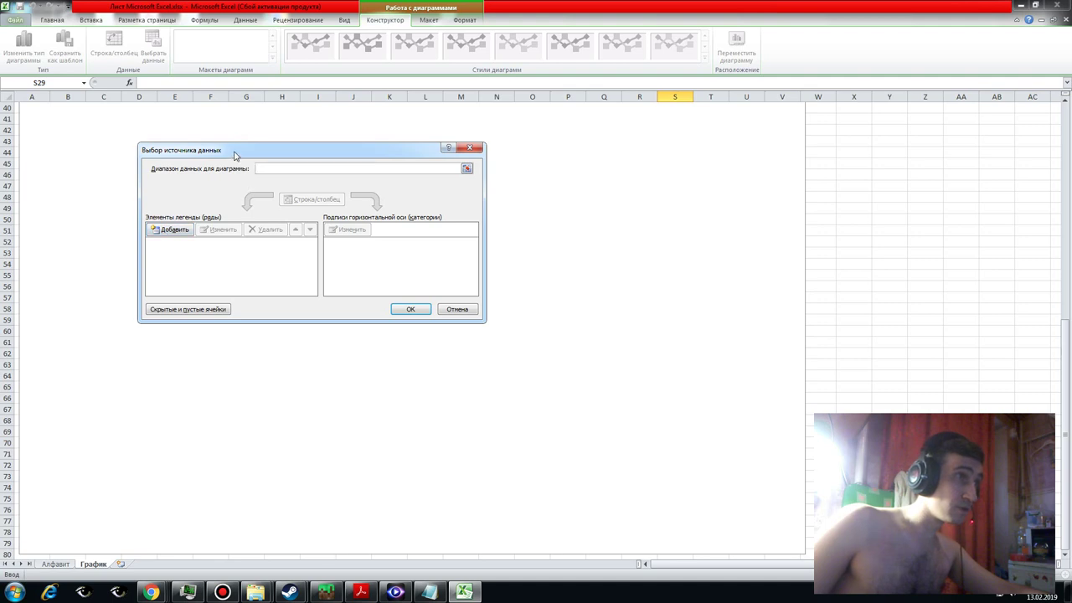
- Add a chart series whose name is =Алфавит!$A$4, the 524287 cell
drag(235, 155, 231, 153)
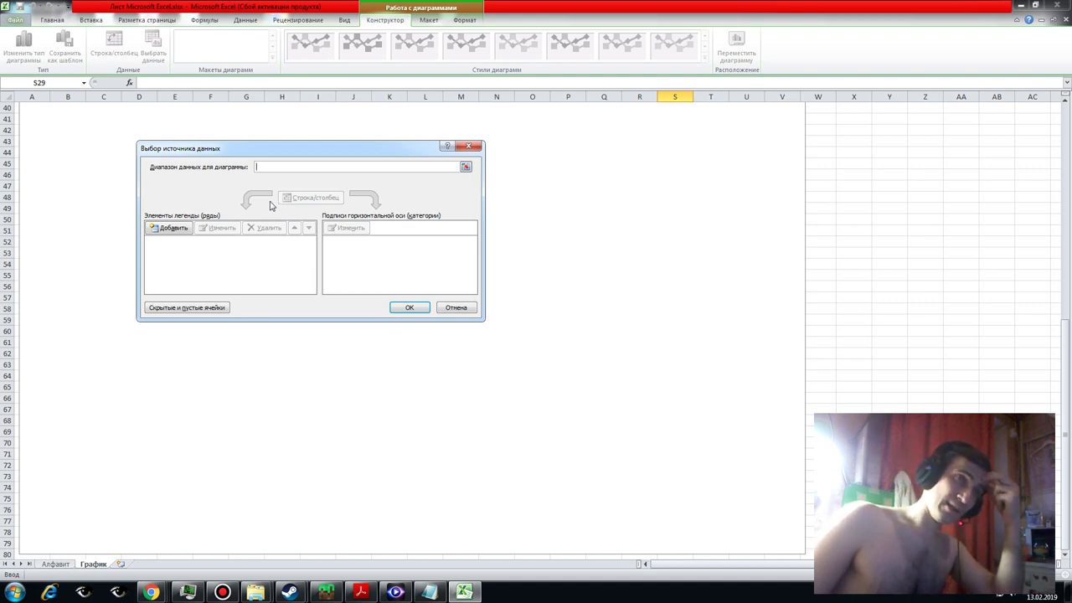
click(467, 167)
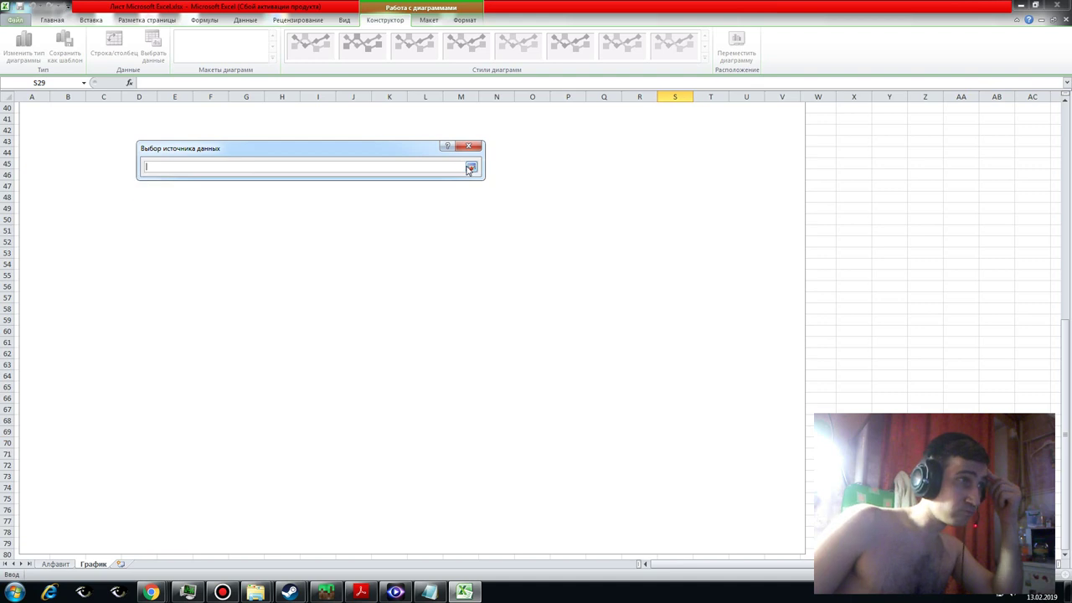
click(469, 169)
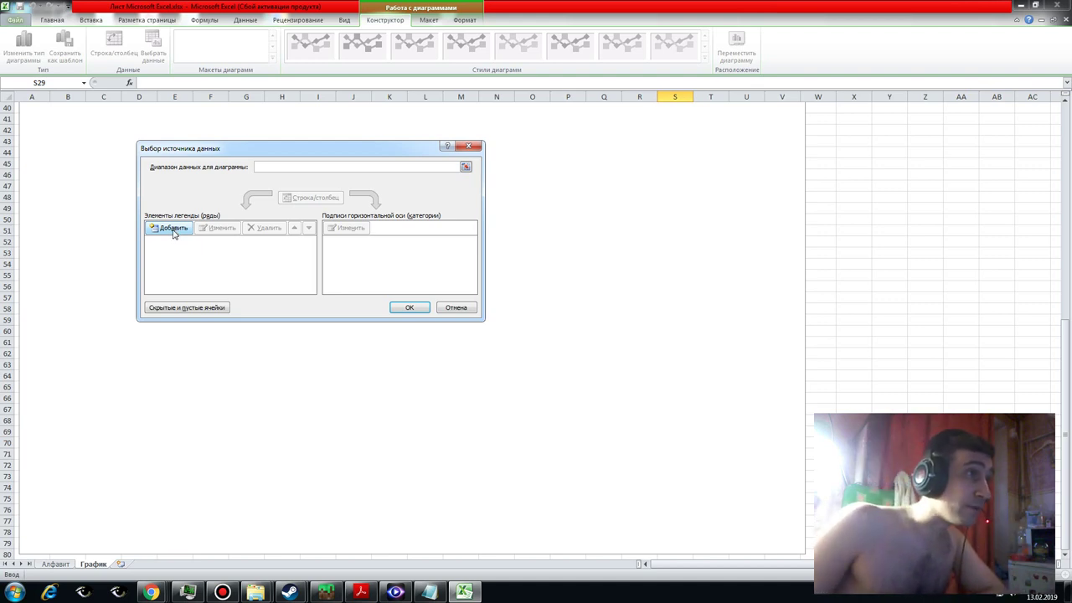
click(174, 233)
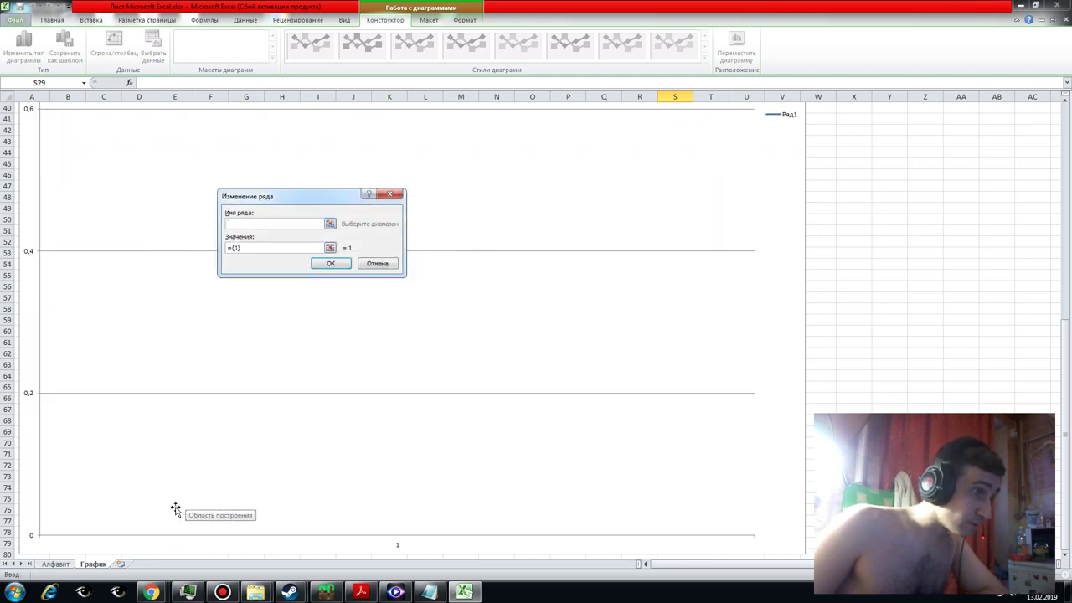
click(58, 567)
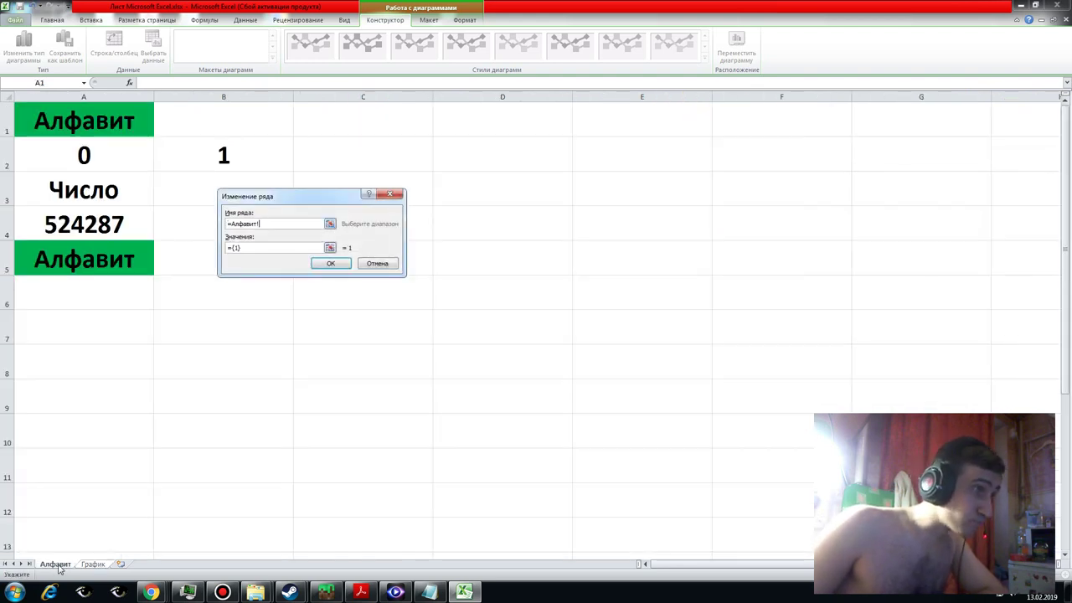
click(94, 224)
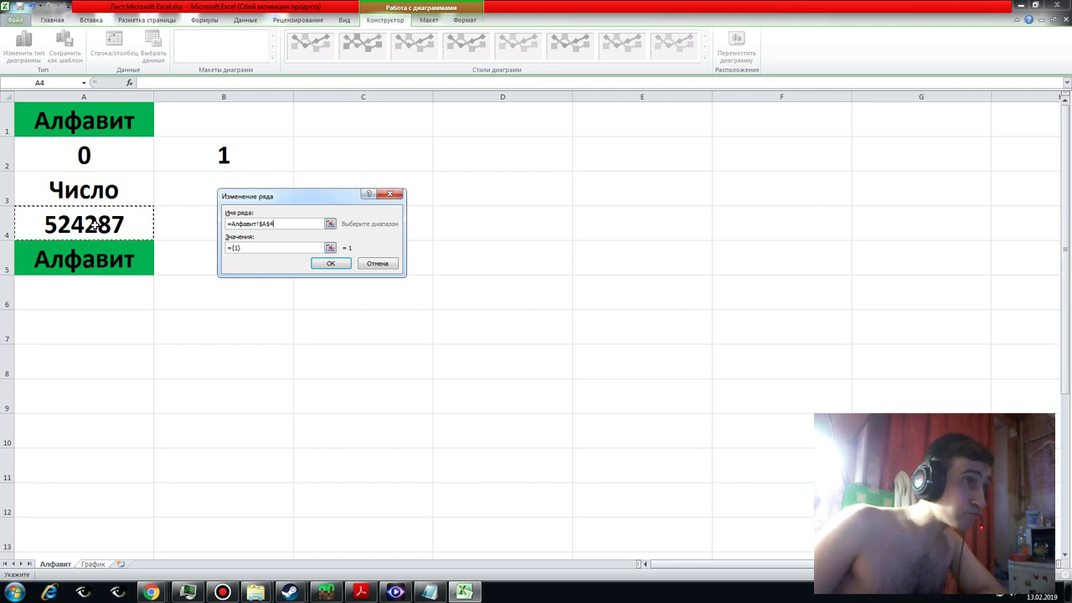
click(326, 263)
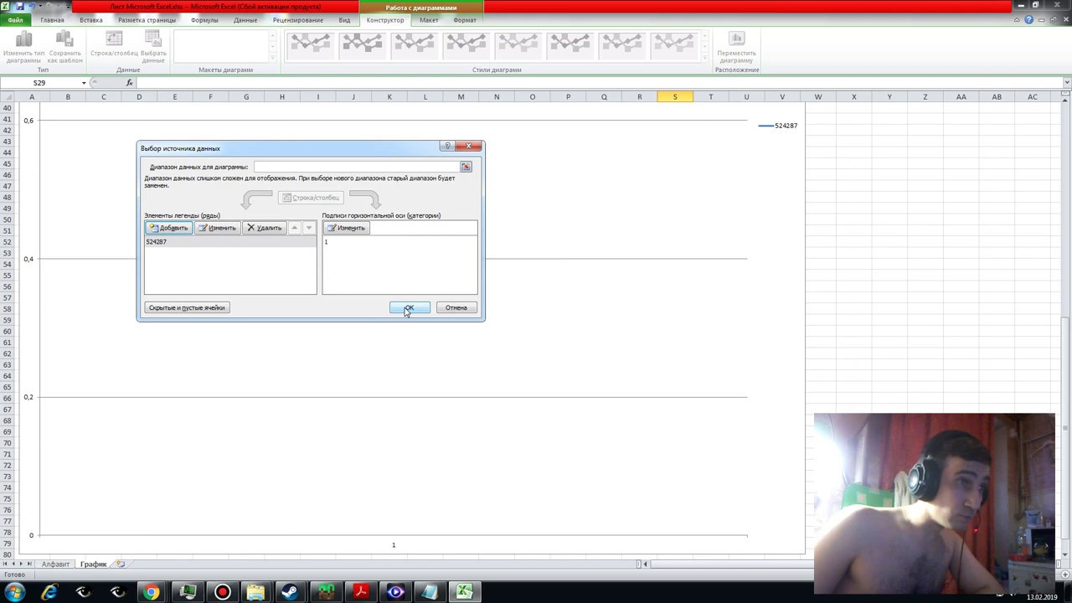
- Close Select Data Source and trial-resize the plot area, undoing the change
click(408, 309)
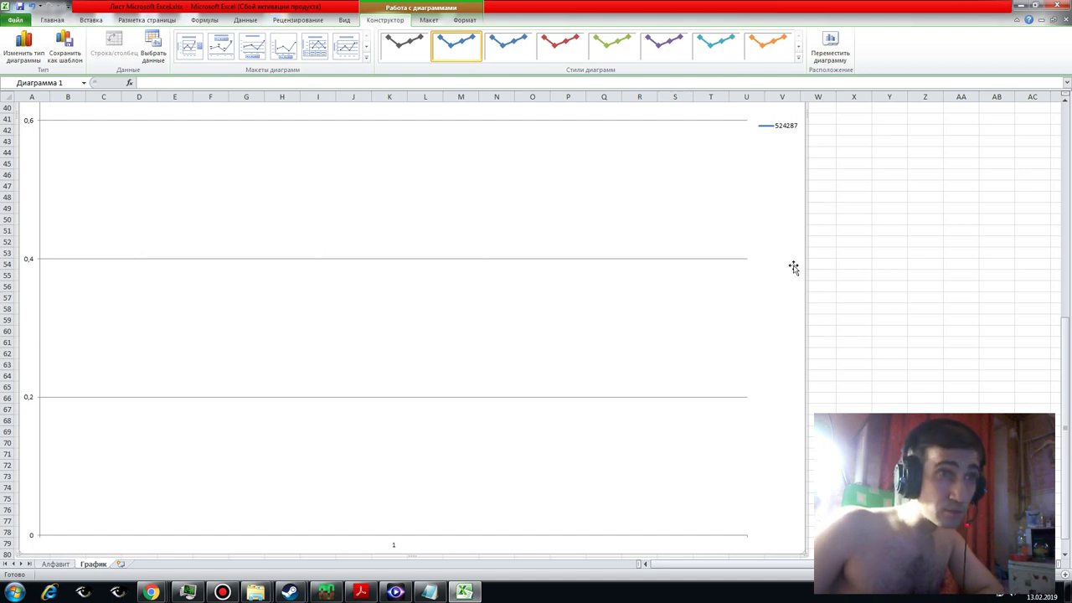
click(629, 176)
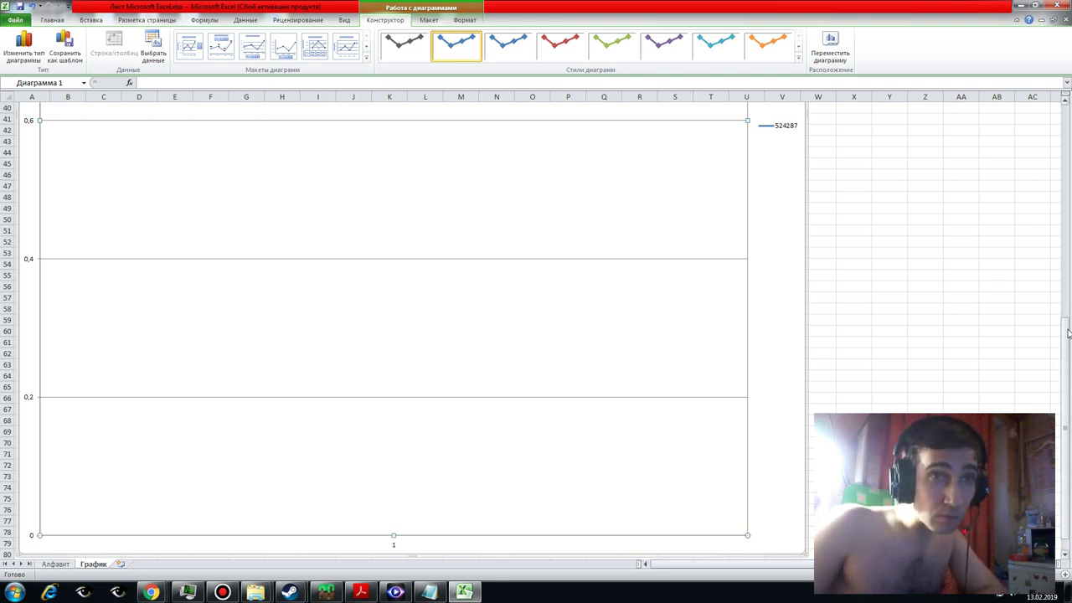
drag(1068, 333, 1069, 100)
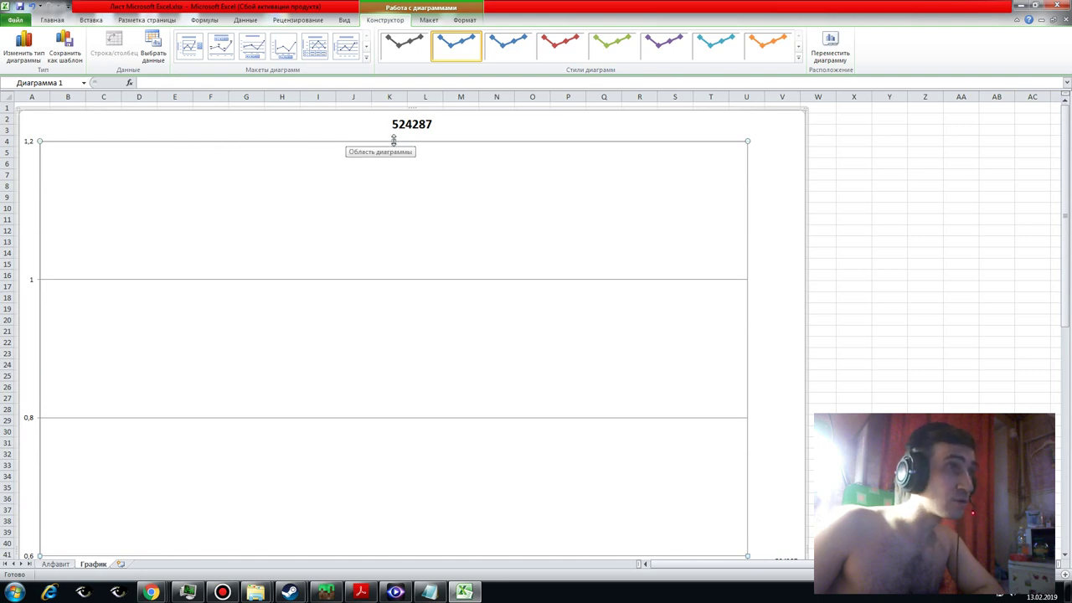
drag(394, 141, 393, 320)
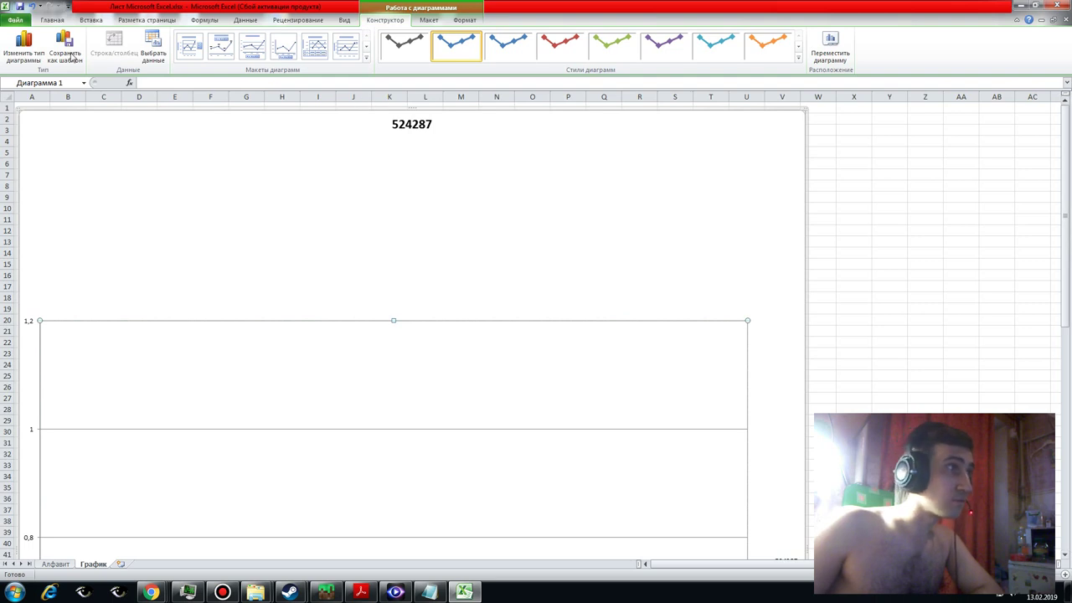
key(ctrl+z)
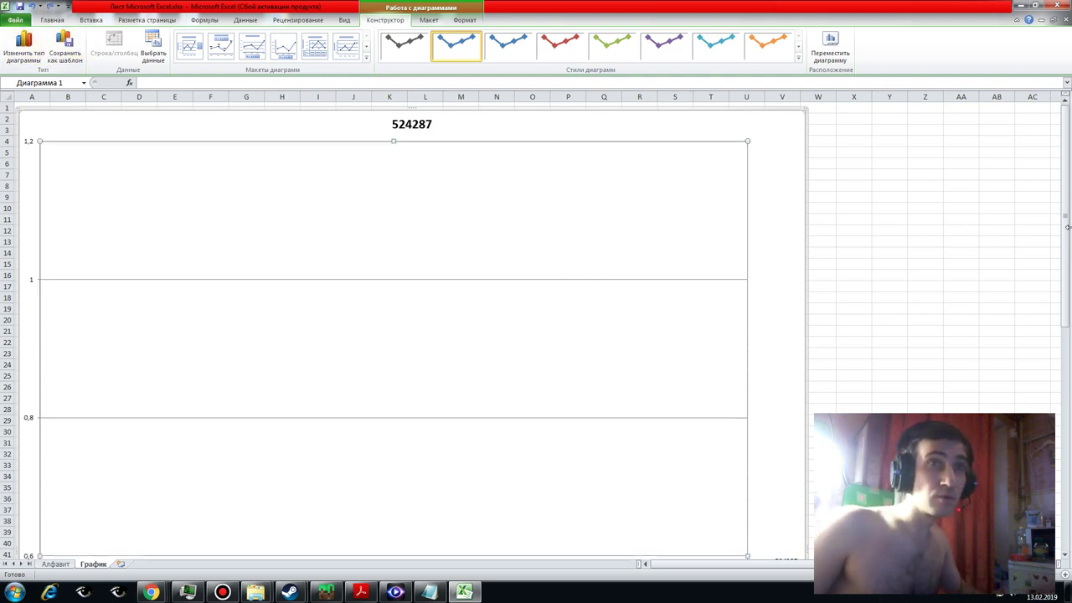
mouse_move(1067, 227)
mouse_down()
mouse_move(1068, 472)
mouse_move(1070, 170)
mouse_up()
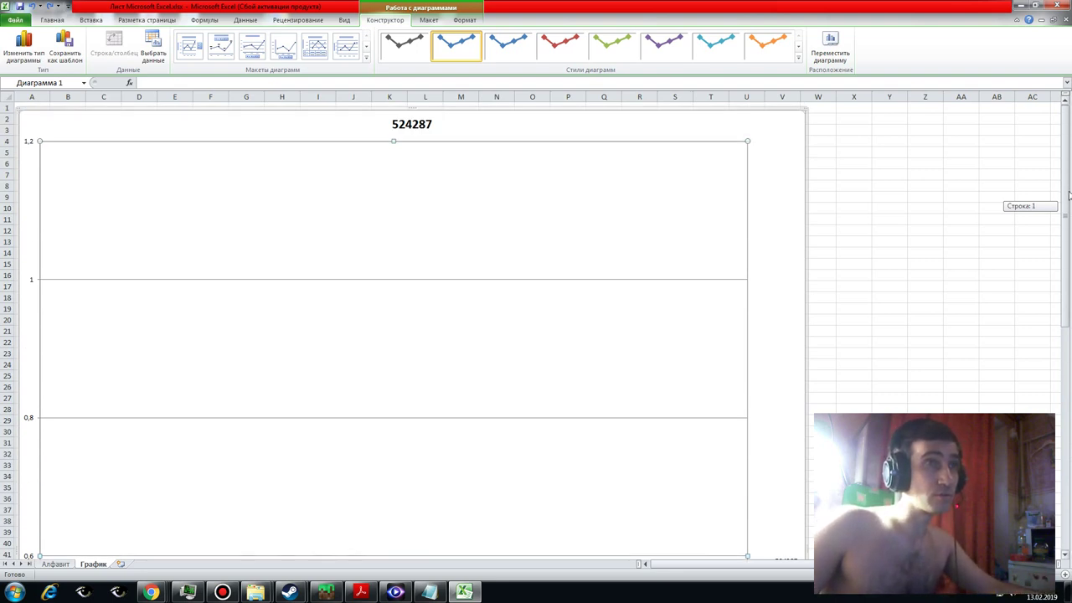
drag(1069, 195, 1068, 471)
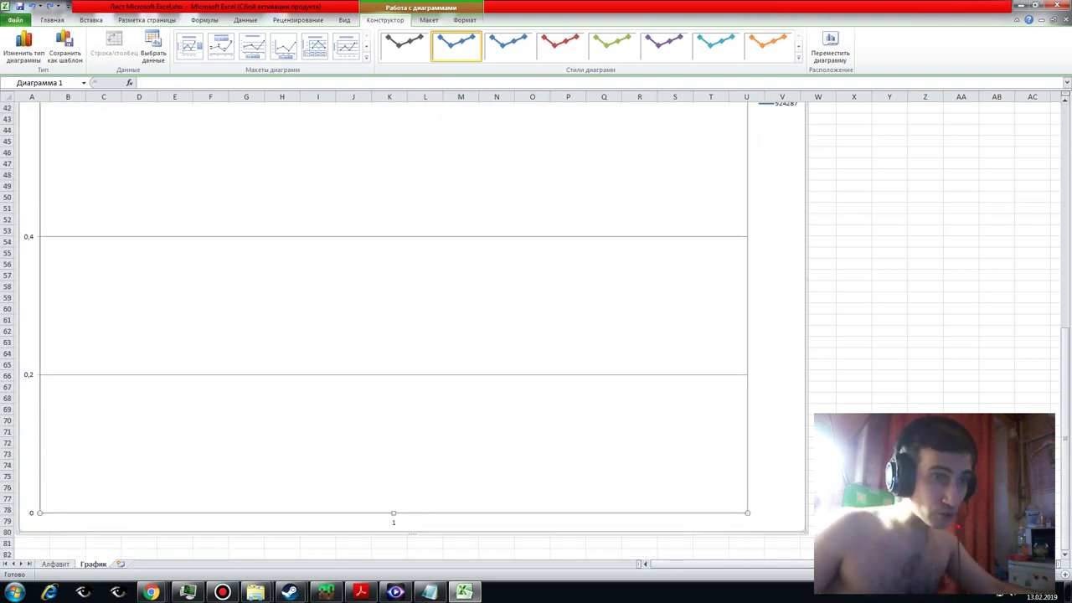
click(791, 530)
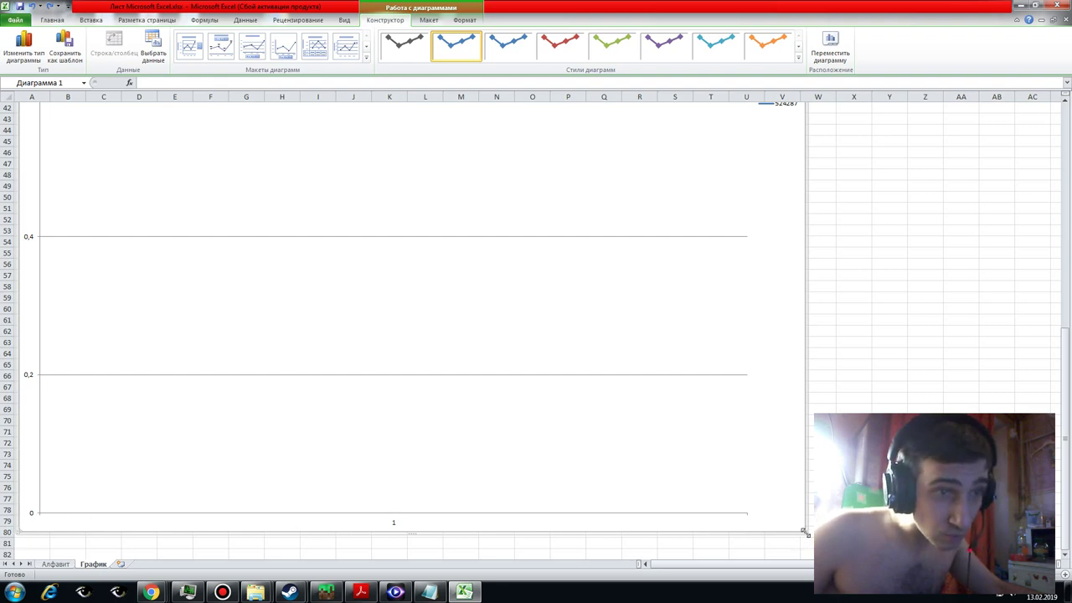
- Shorten the chart so its bottom edge ends near row 39
drag(804, 532, 804, 269)
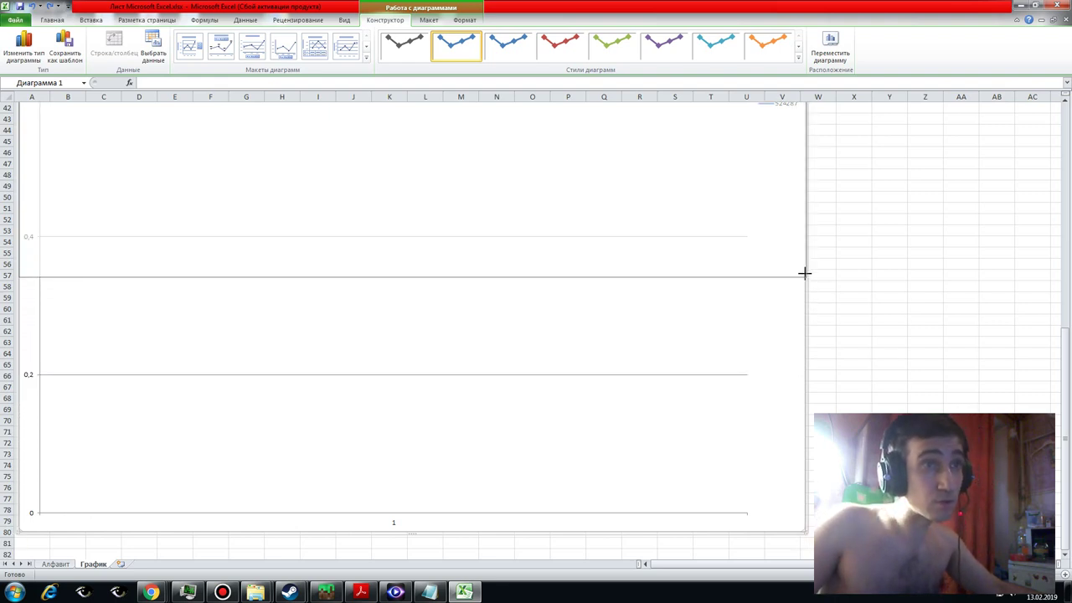
scroll(1066, 439, up, 7)
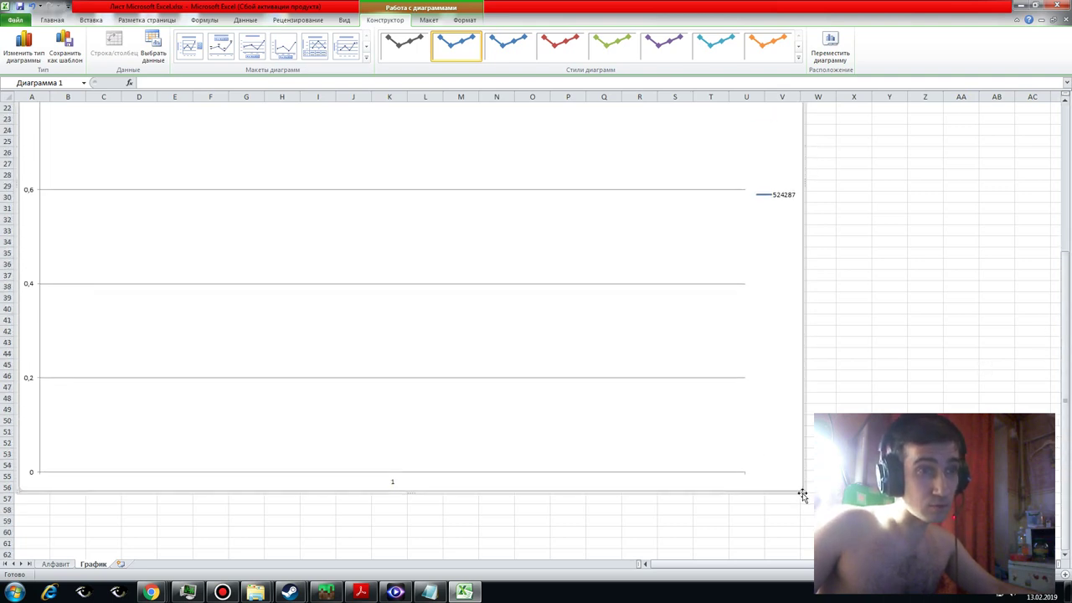
drag(800, 491, 796, 379)
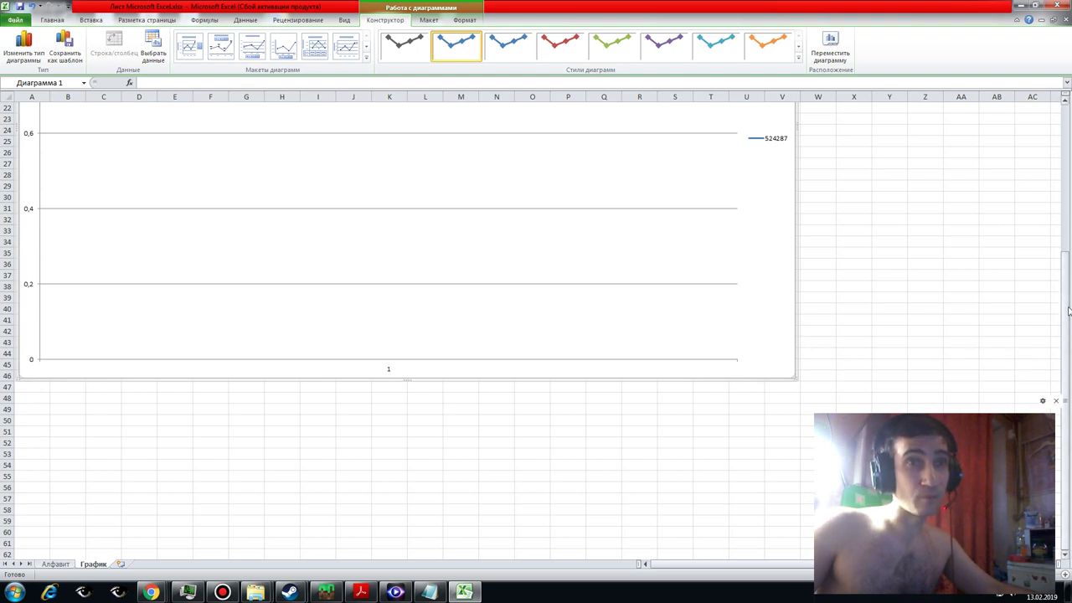
drag(1069, 312, 1069, 222)
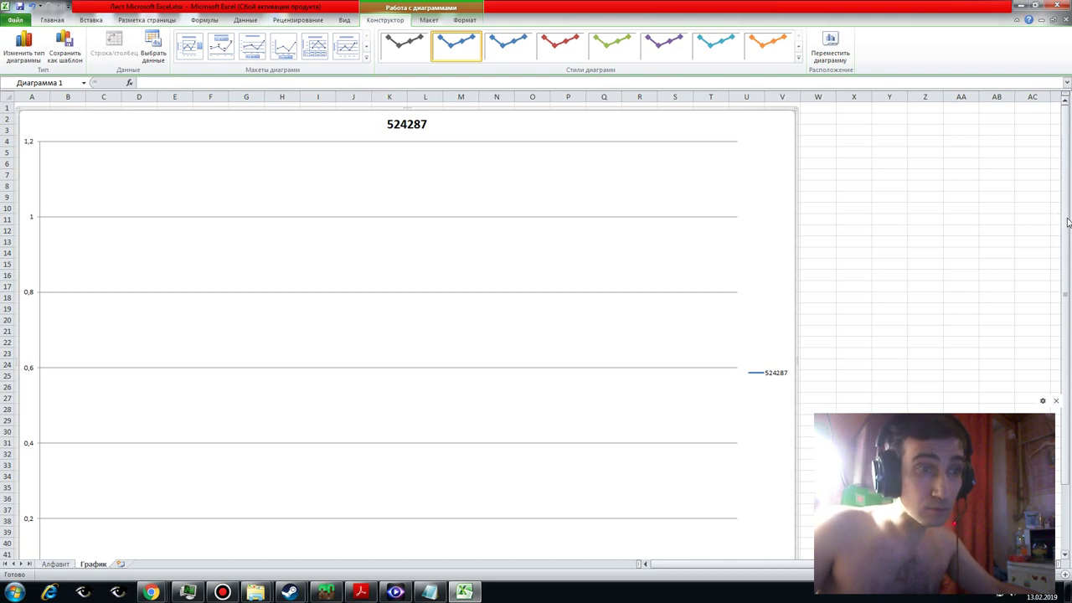
drag(1068, 224, 1068, 234)
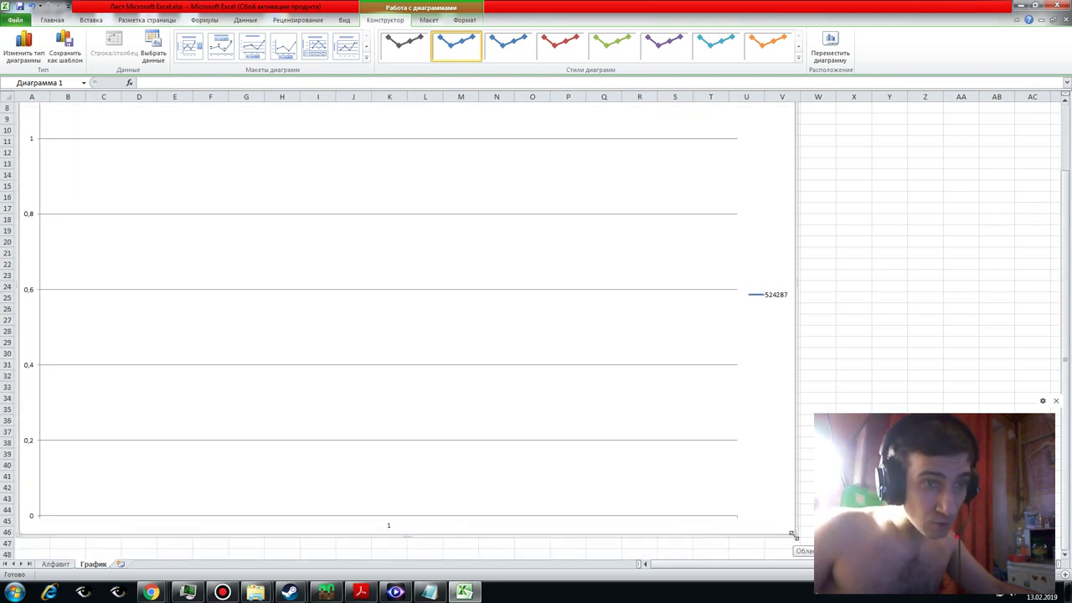
drag(791, 533, 792, 309)
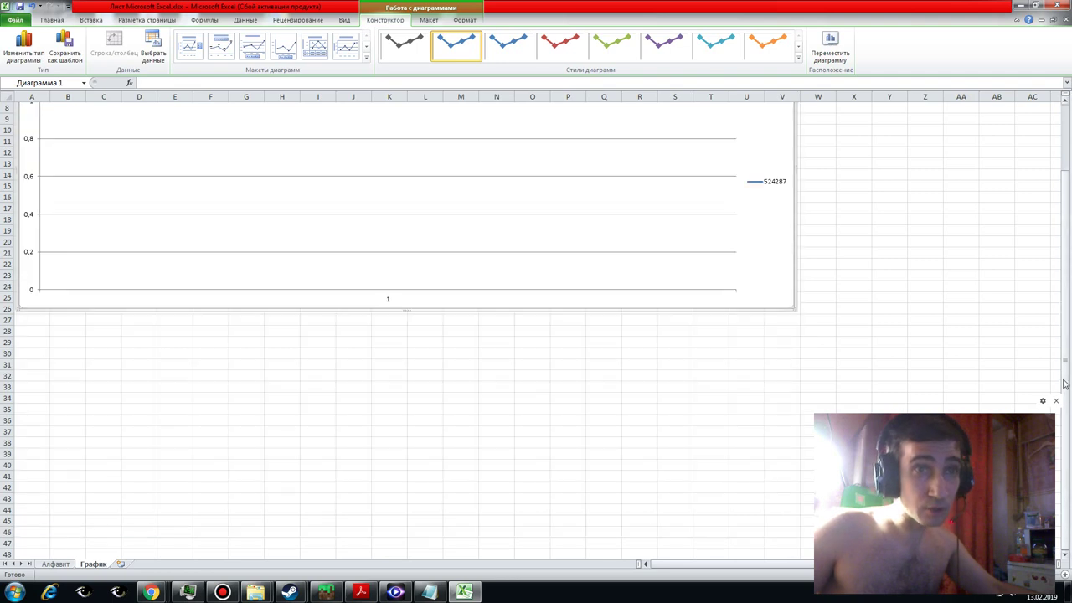
drag(1068, 397, 1069, 379)
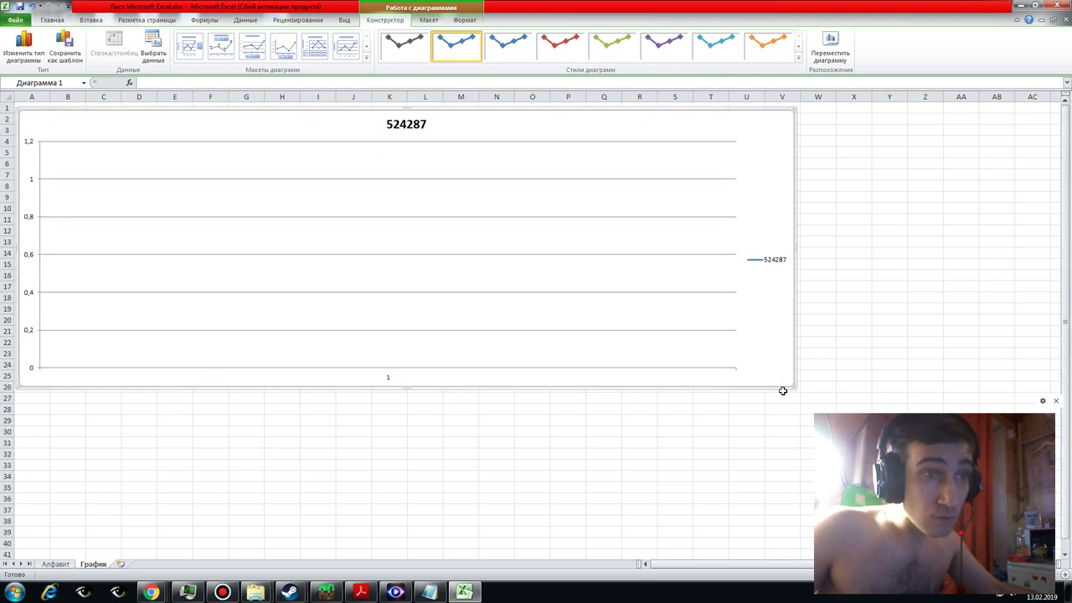
mouse_move(793, 391)
mouse_down()
mouse_move(799, 553)
mouse_move(800, 531)
mouse_up()
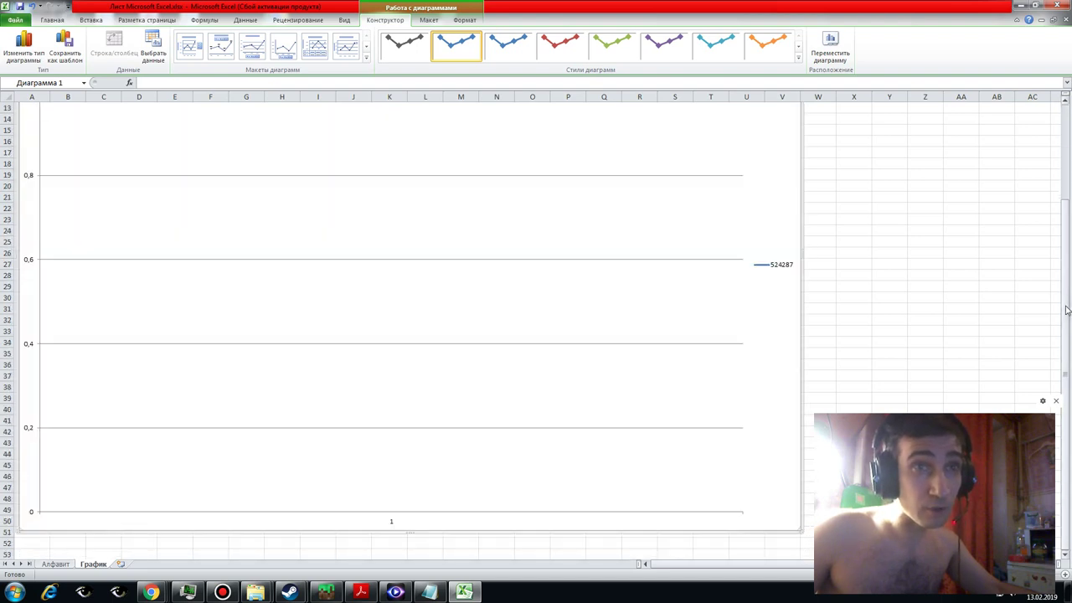
mouse_move(1066, 310)
mouse_down()
mouse_move(1066, 220)
mouse_move(1058, 345)
mouse_up()
drag(799, 530, 800, 406)
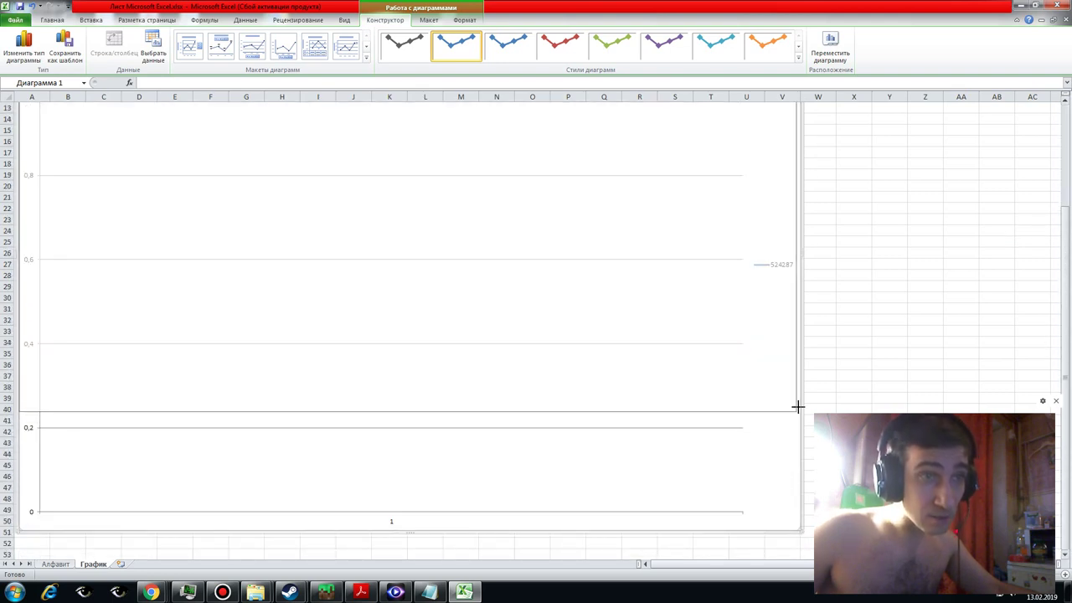
drag(1067, 361, 1066, 345)
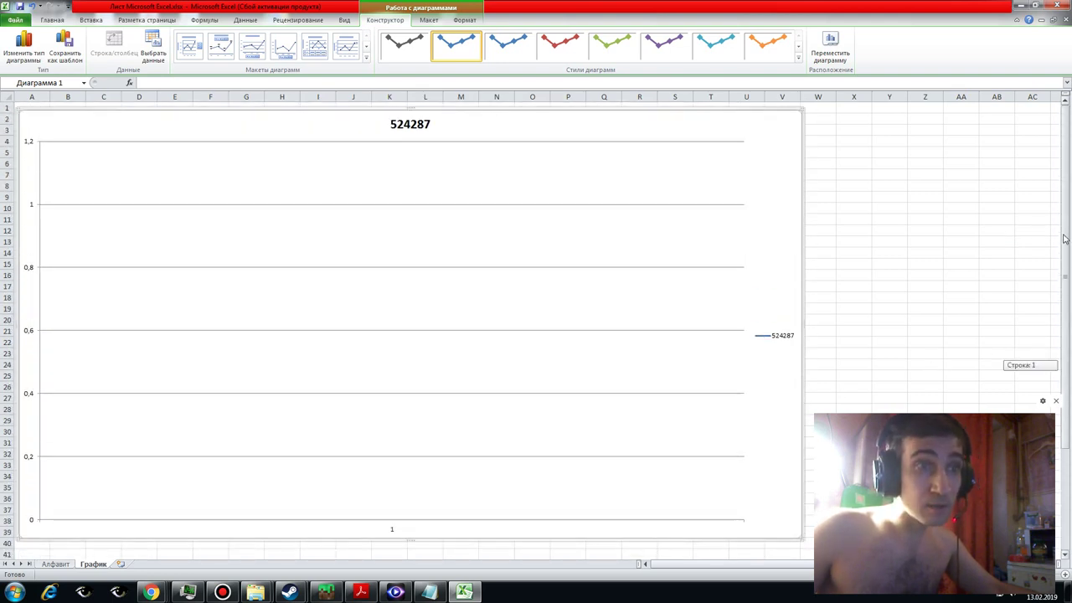
click(496, 253)
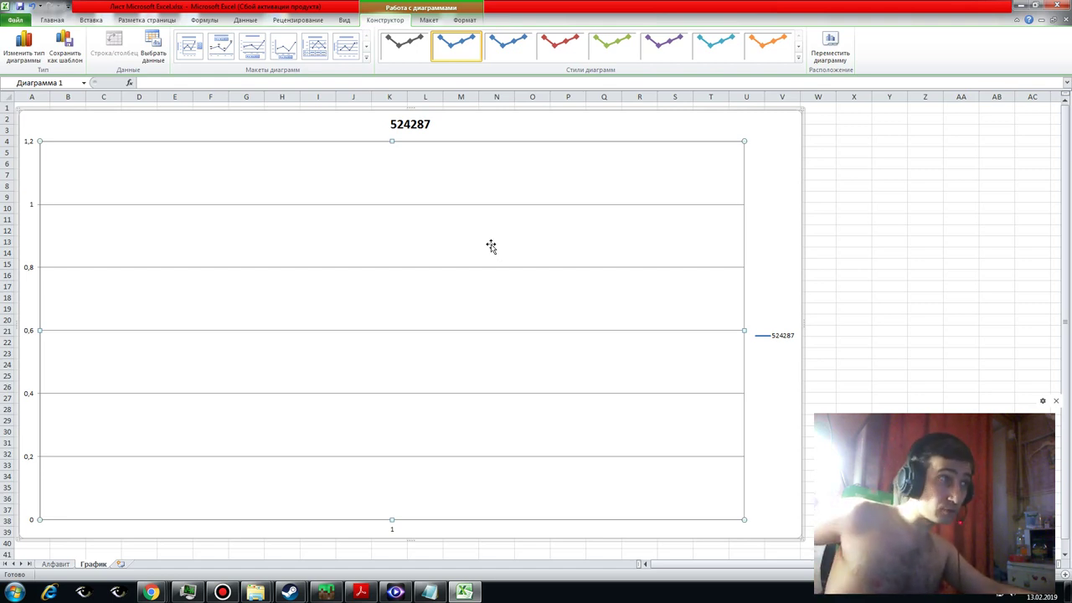
- Browse Format Plot Area's border, shadow, glow and 3-D sections, then close unchanged
right_click(490, 246)
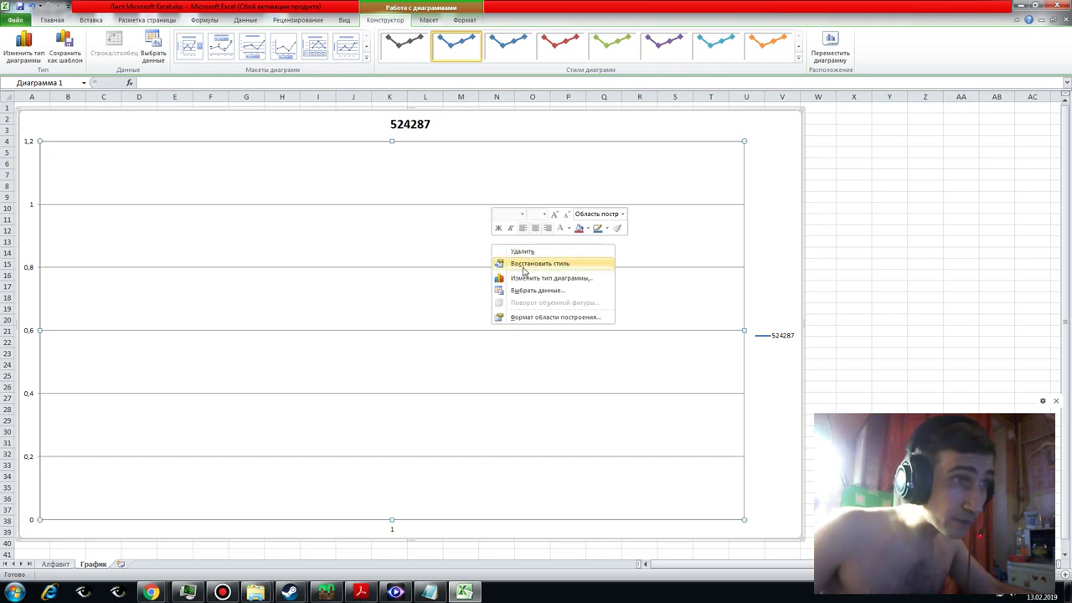
click(527, 316)
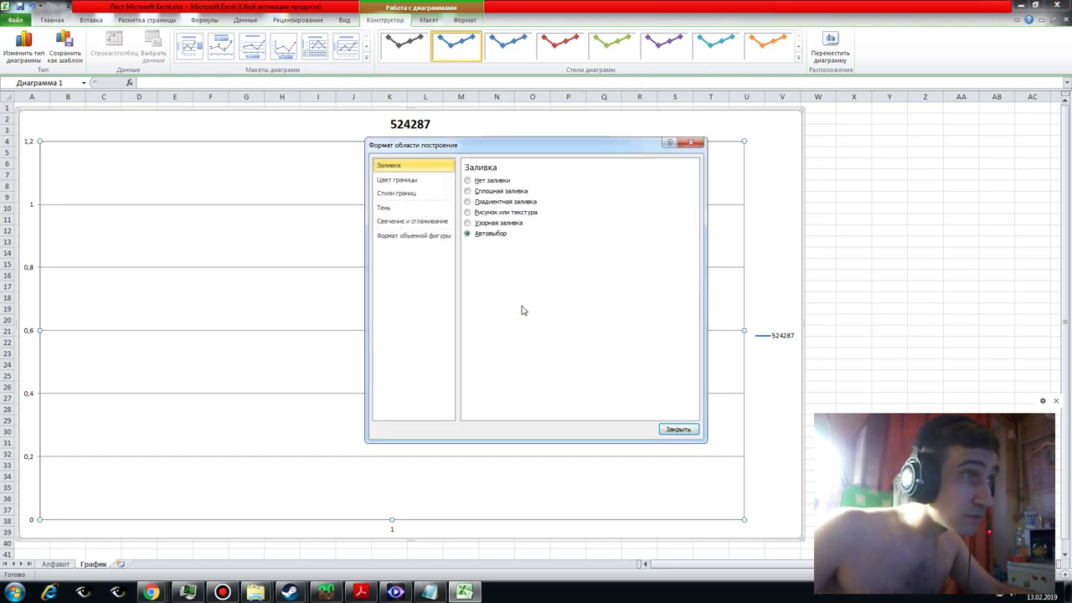
click(397, 180)
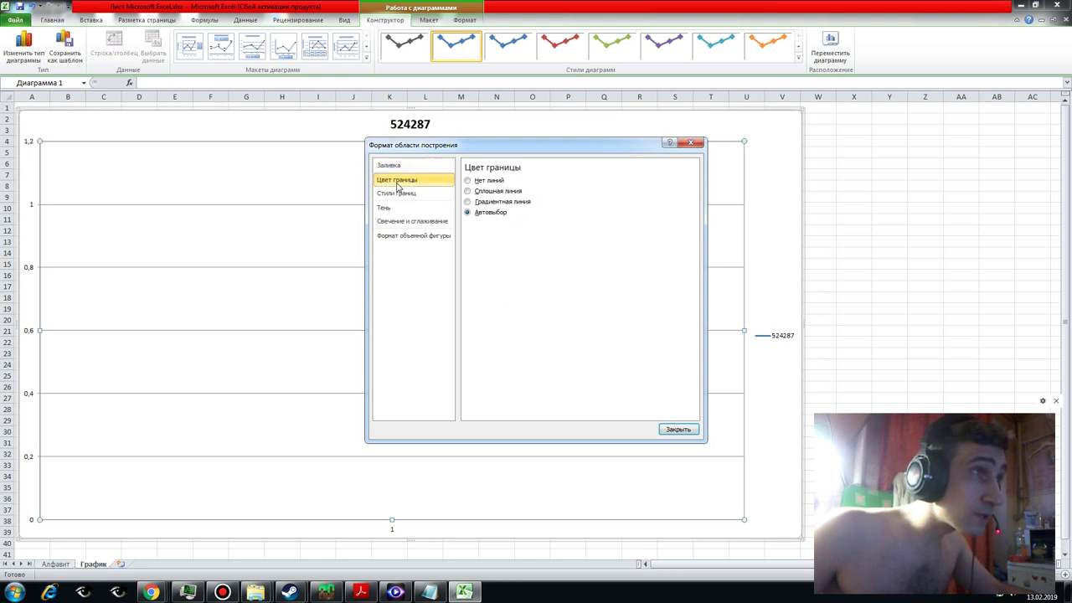
click(396, 195)
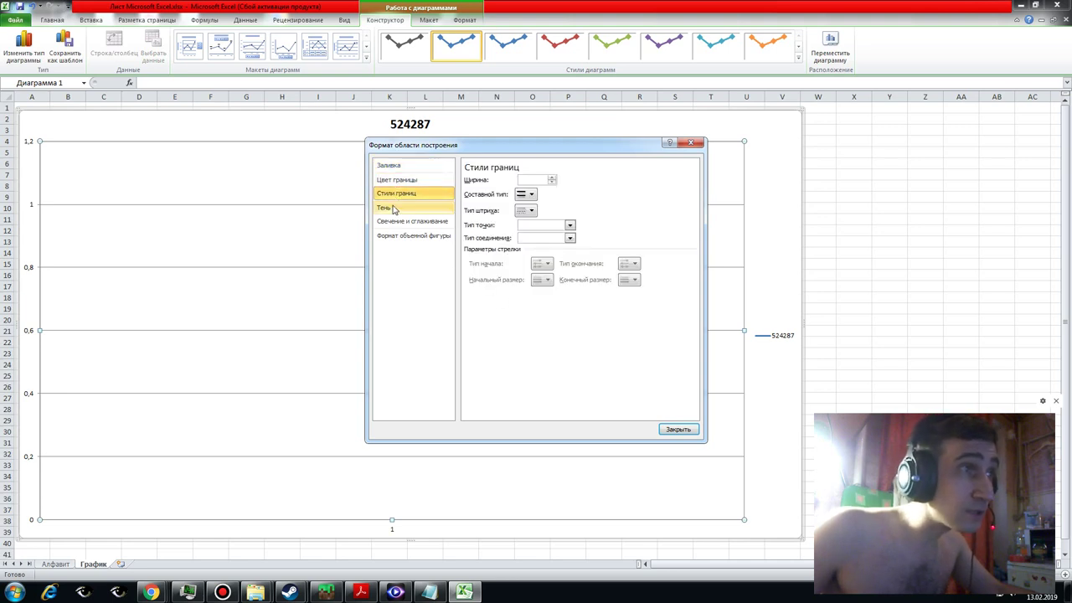
click(393, 208)
click(394, 221)
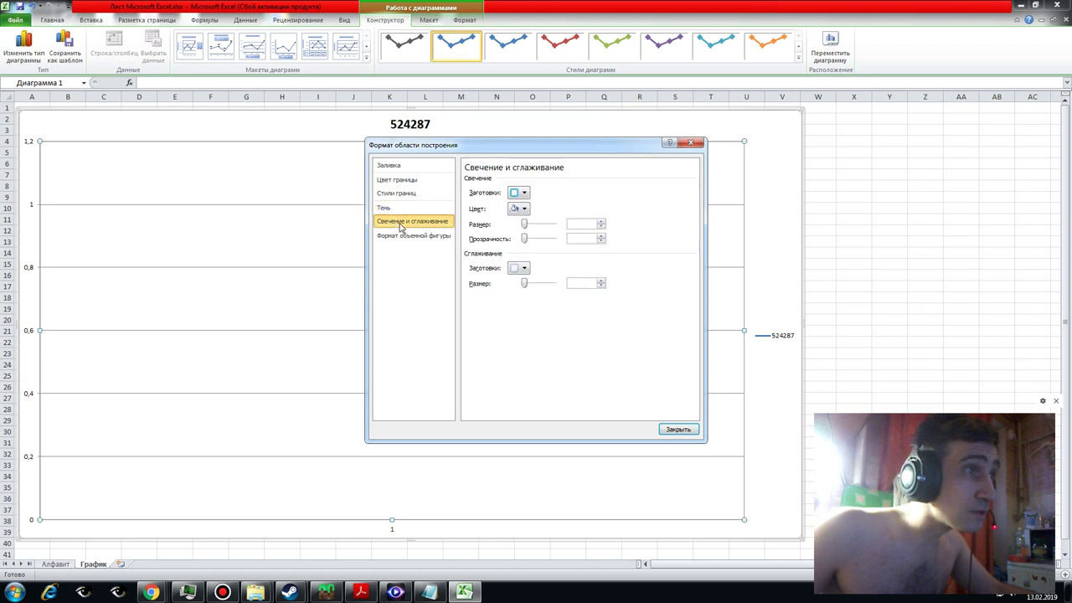
click(404, 236)
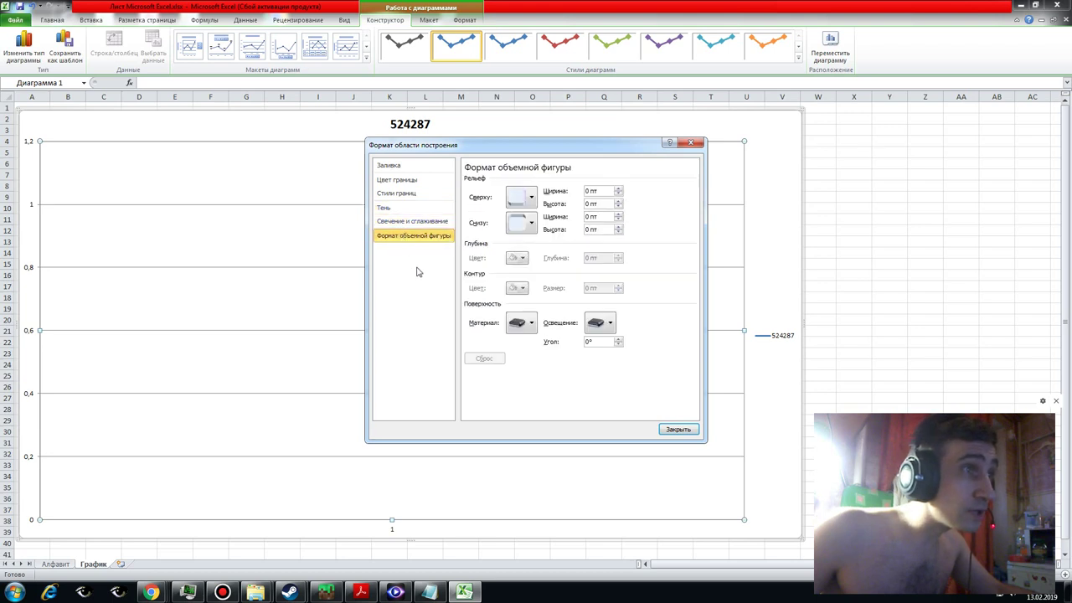
click(680, 430)
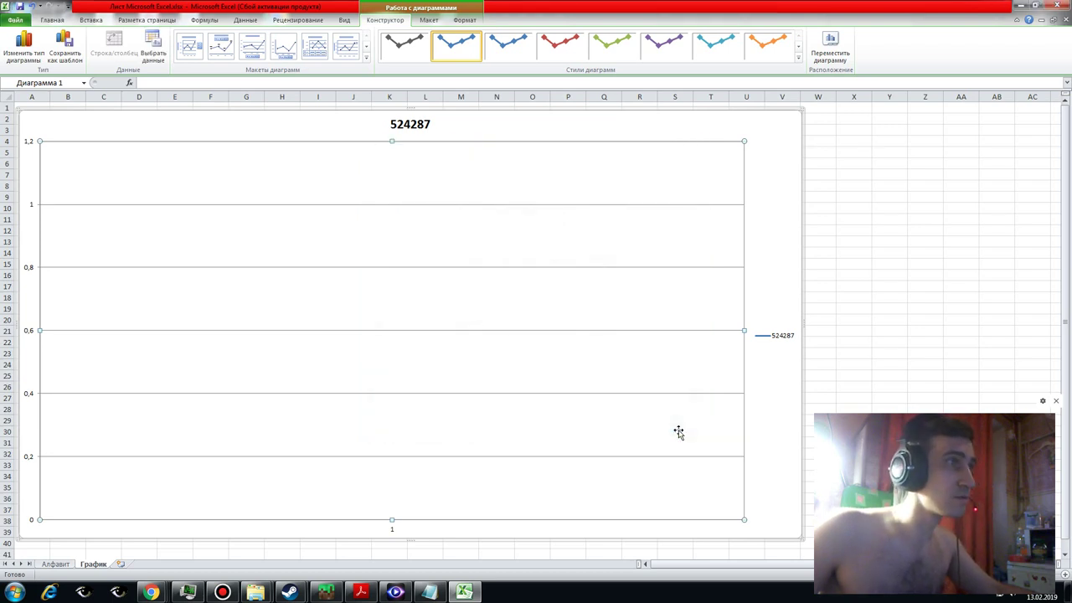
- Open and dismiss the 524287 legend's shortcut options, then reselect the plot area
click(766, 339)
right_click(768, 342)
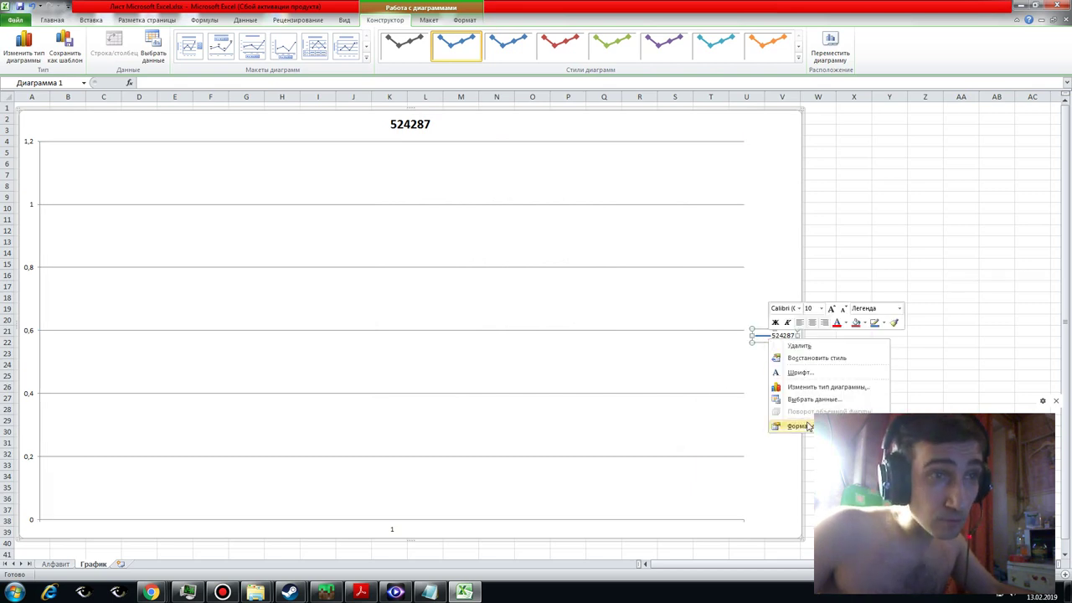
key(Escape)
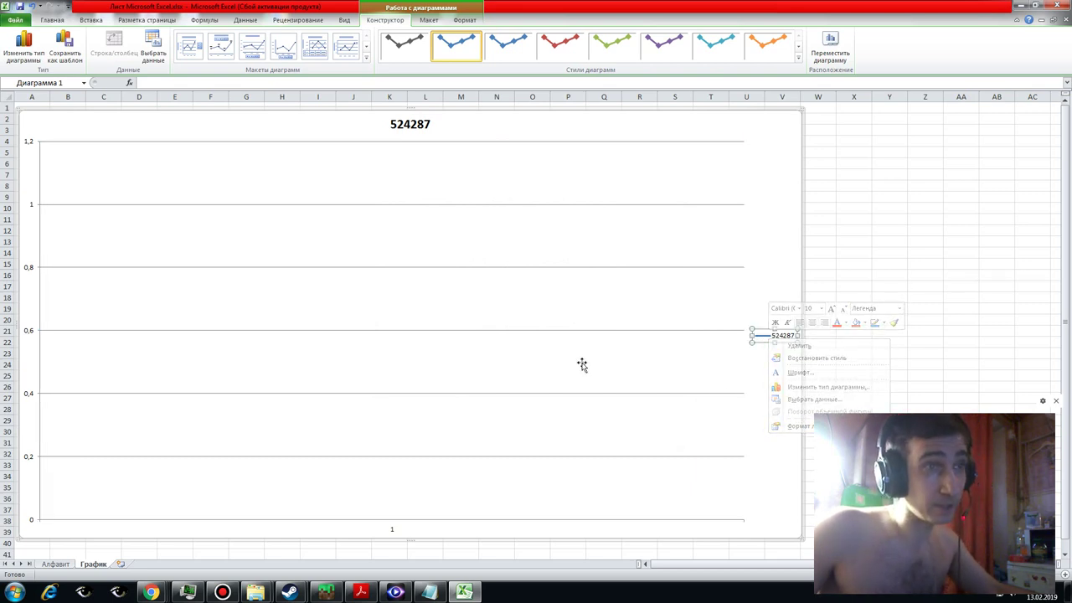
click(110, 460)
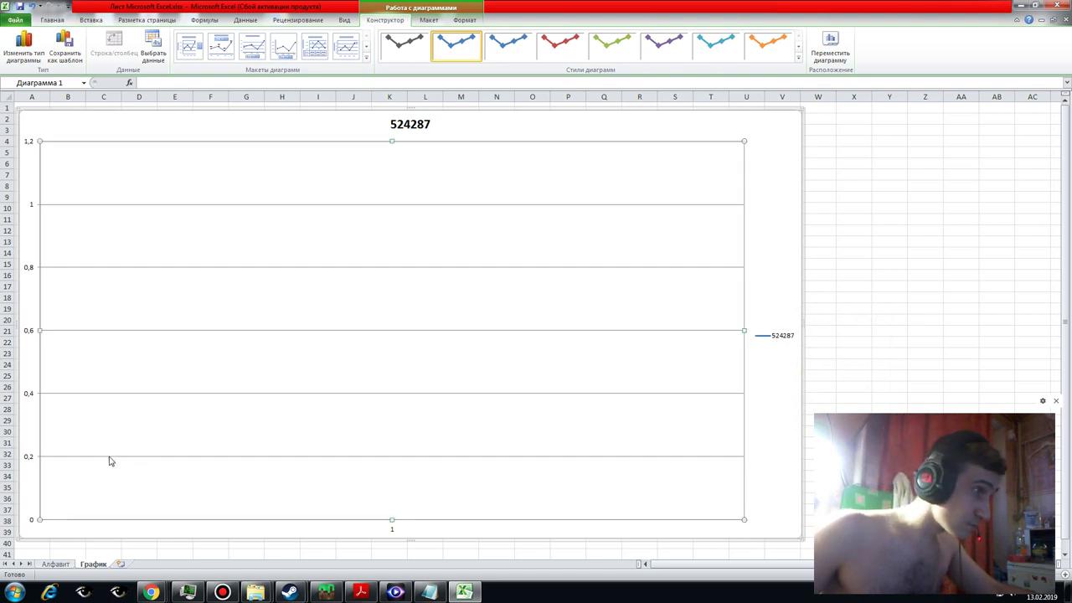
right_click(28, 458)
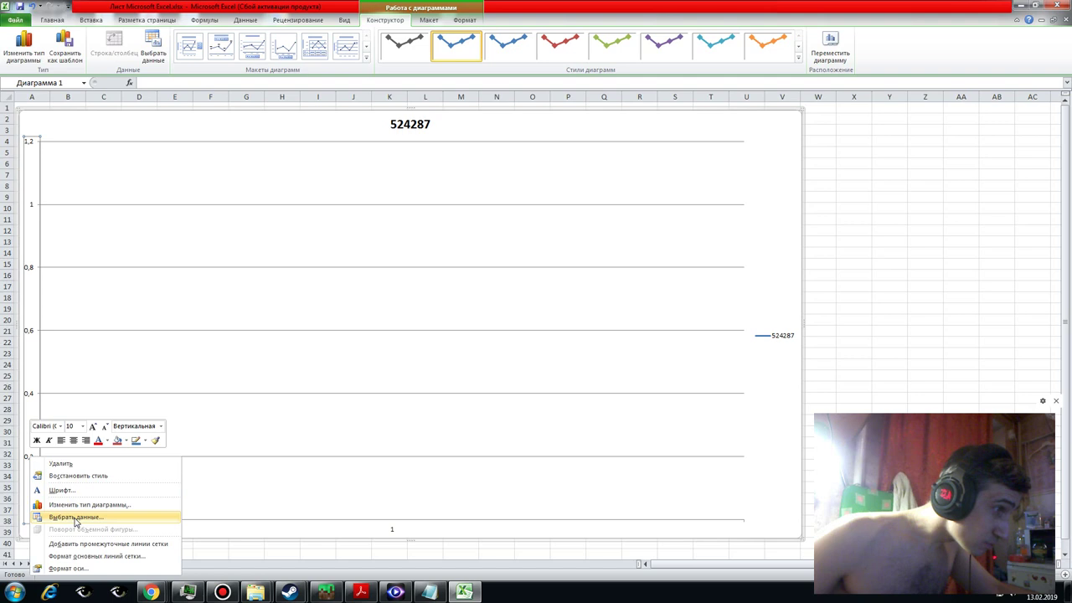
click(73, 556)
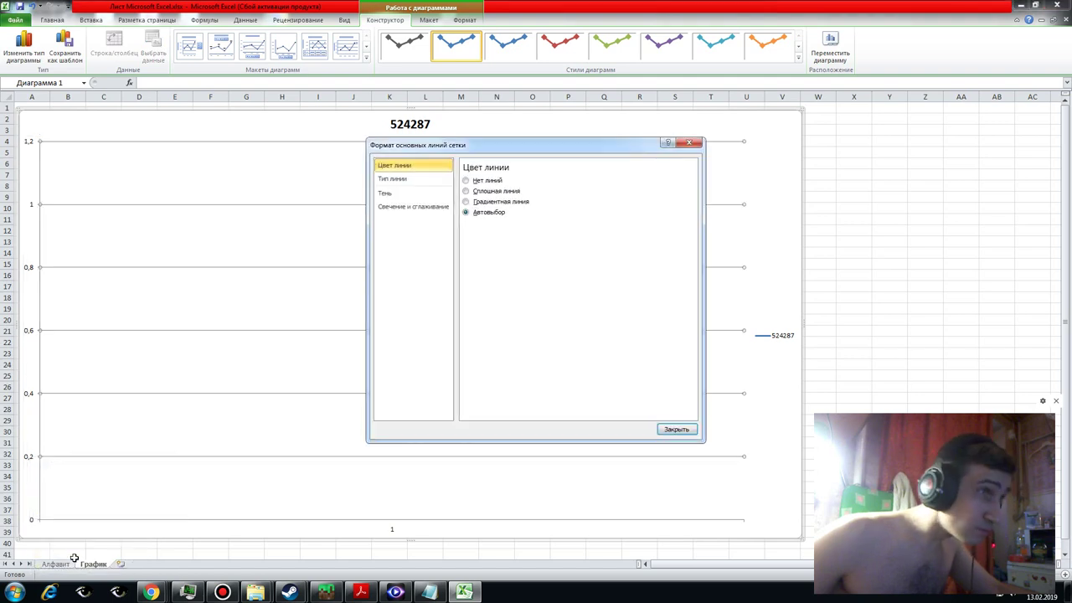
click(391, 180)
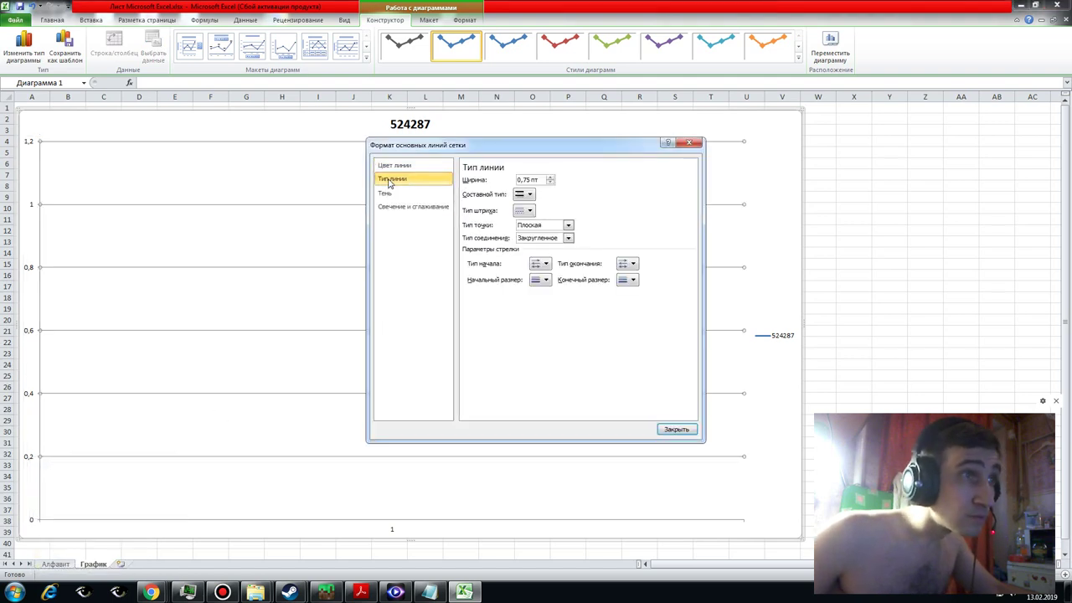
click(385, 193)
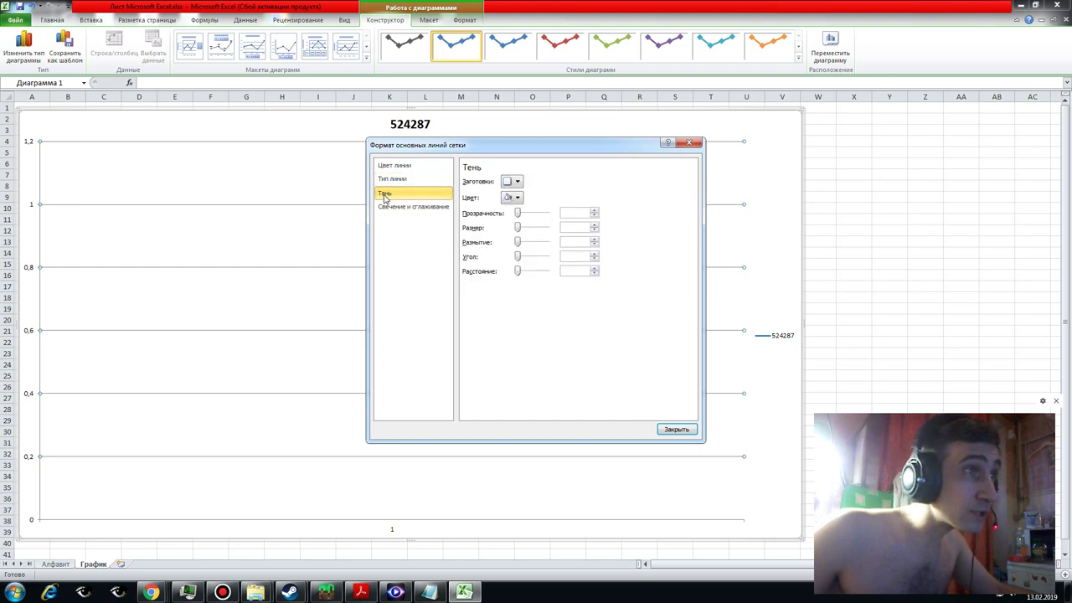
click(387, 207)
click(675, 429)
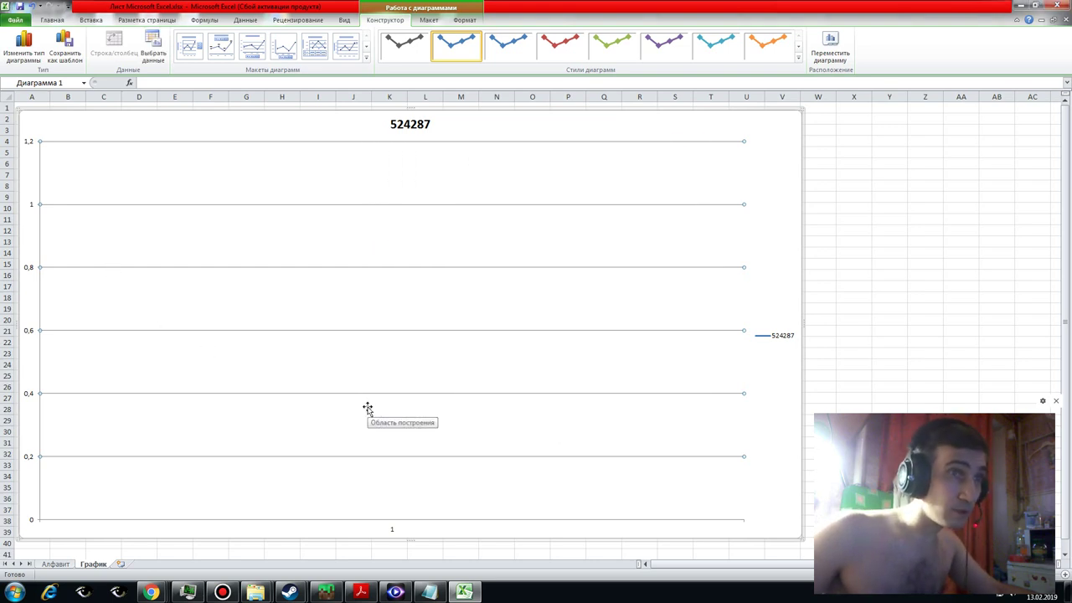
click(382, 437)
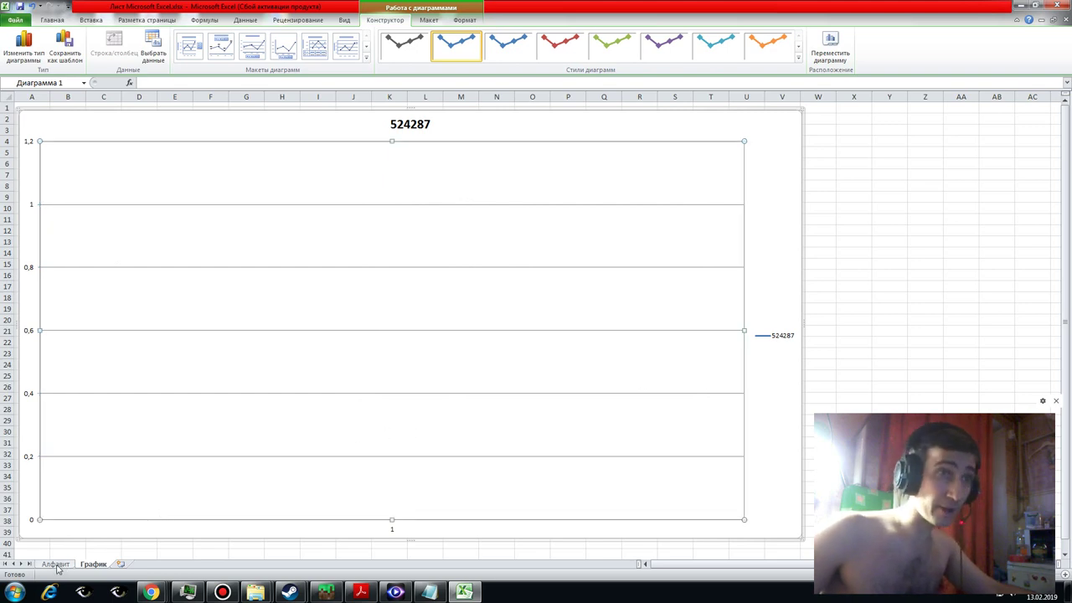
drag(1068, 338, 963, 308)
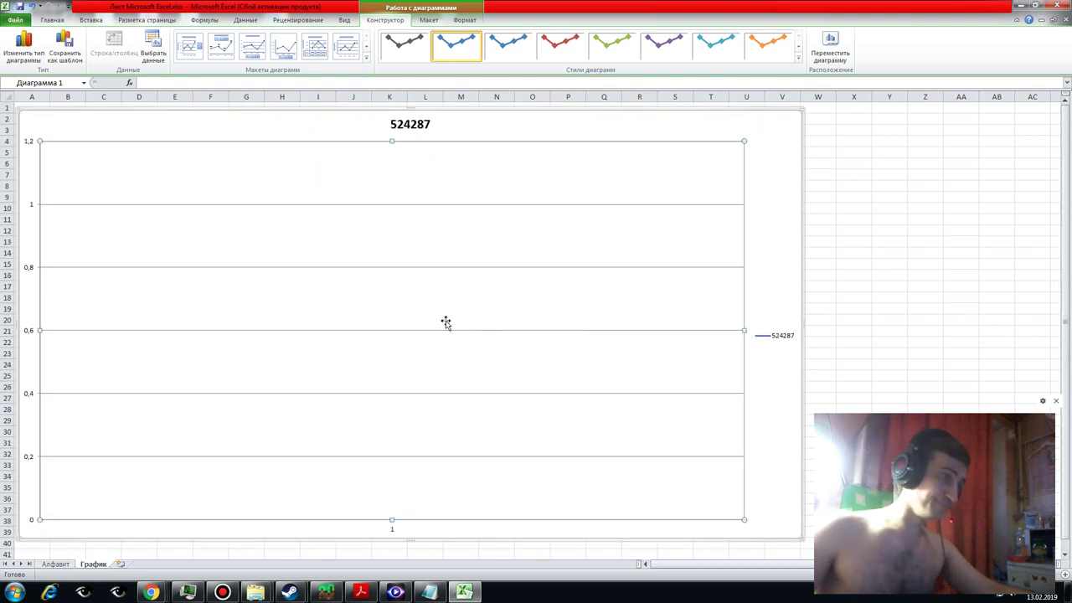
click(410, 126)
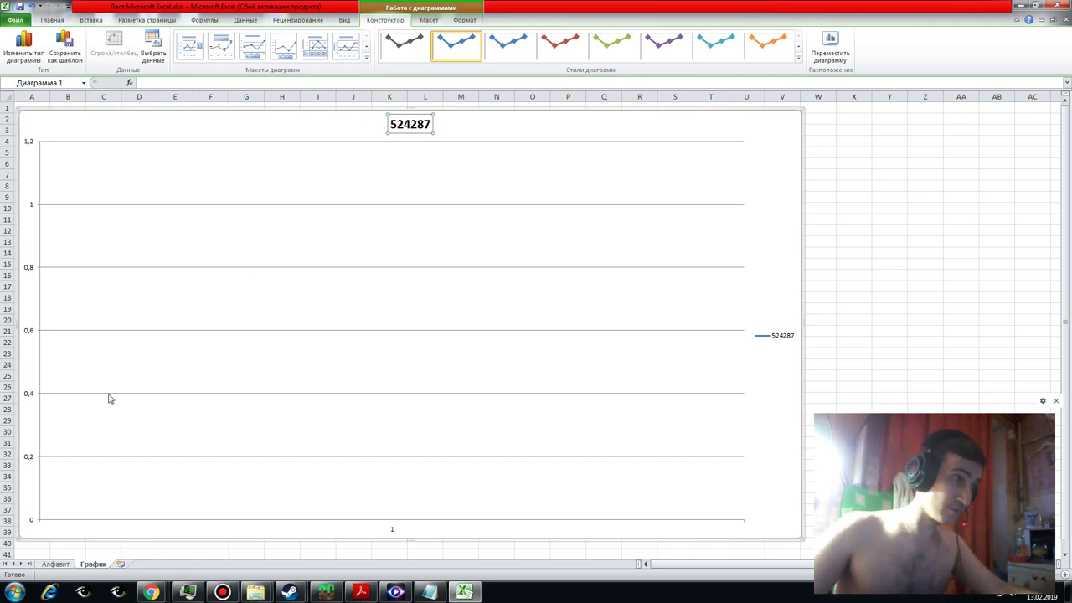
- On Алфавит, enter 0, 1, 2 in A6:C6 and begin =степень( in A7
click(55, 563)
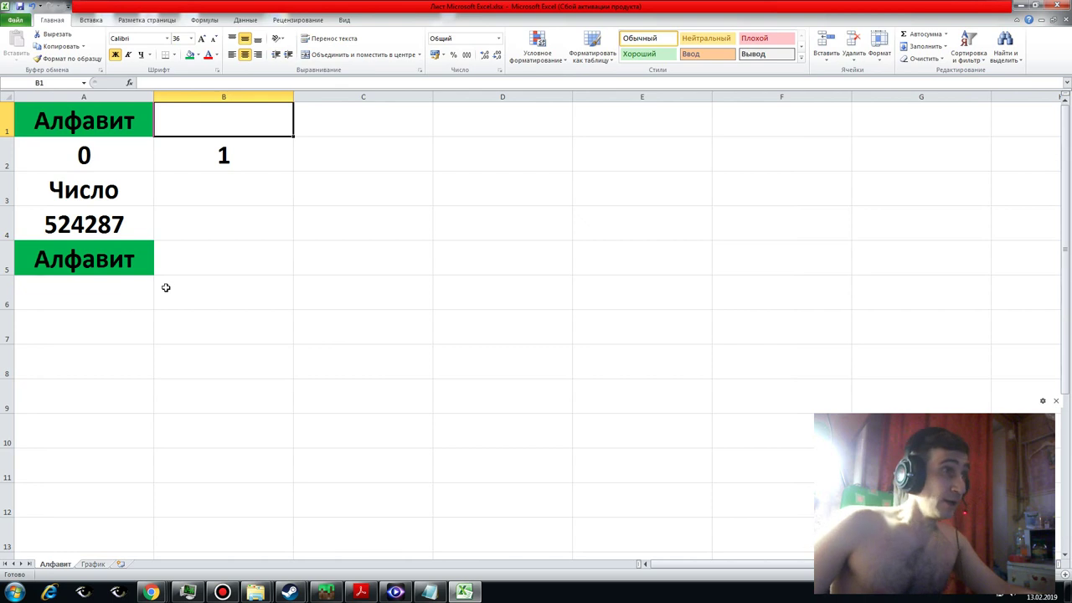
click(109, 286)
text(0)
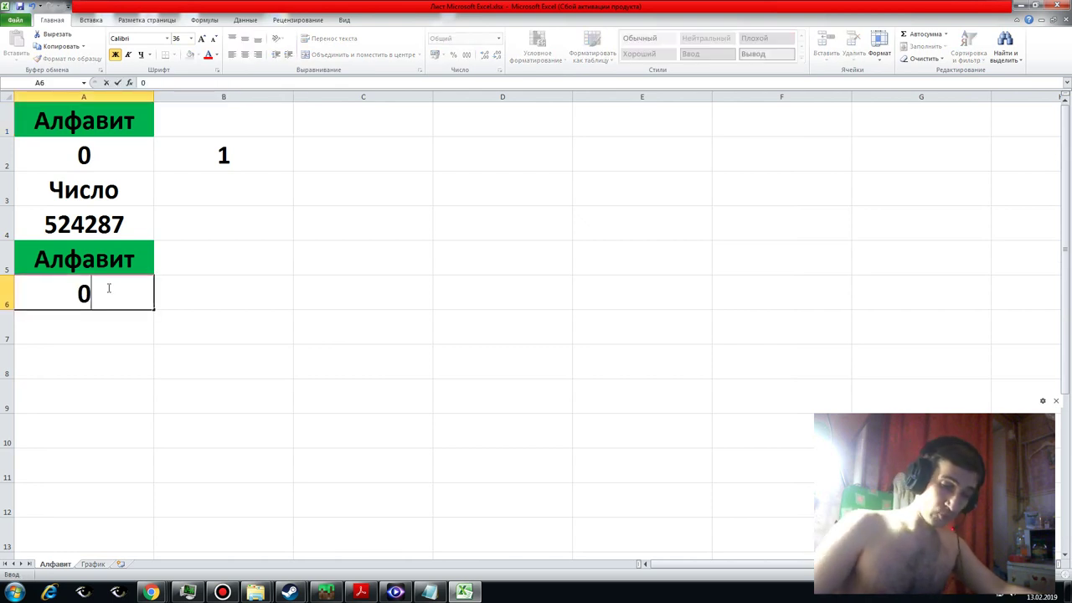
key(Tab)
text(1)
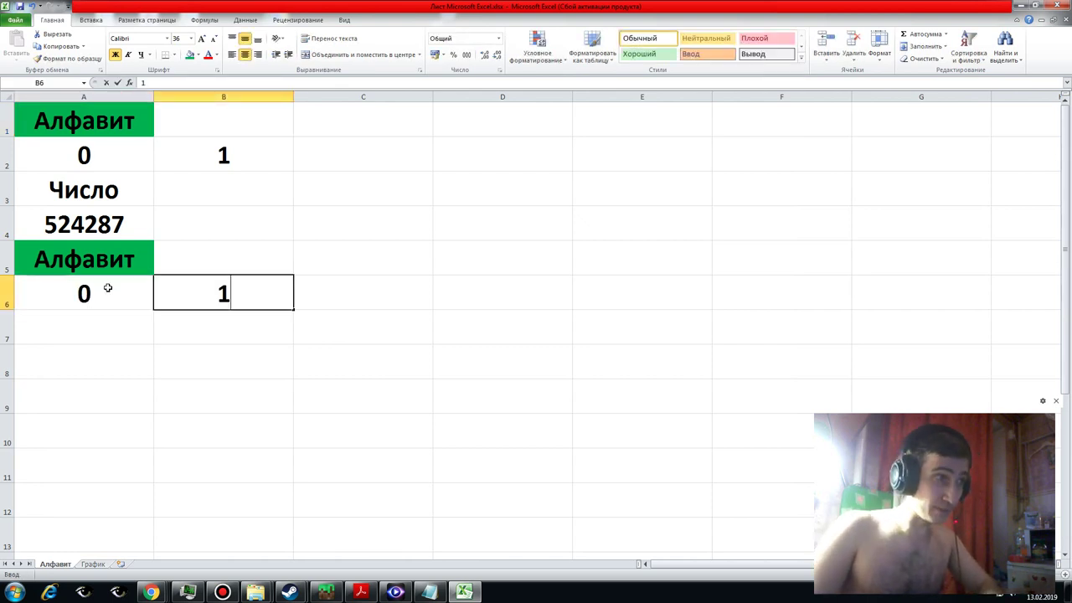
key(Tab)
text(2)
key(Return)
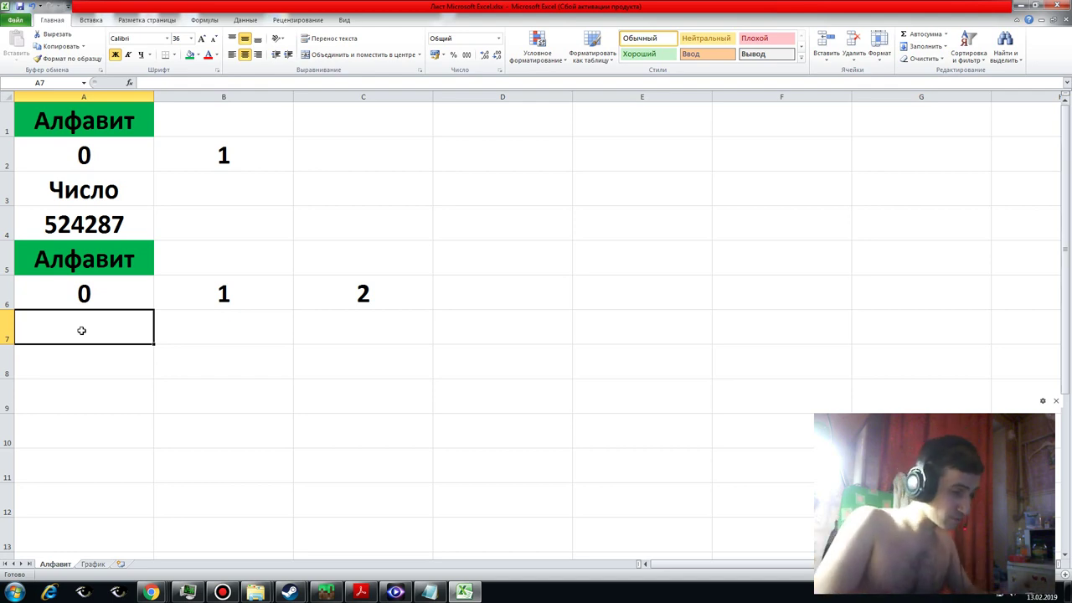
text(=)
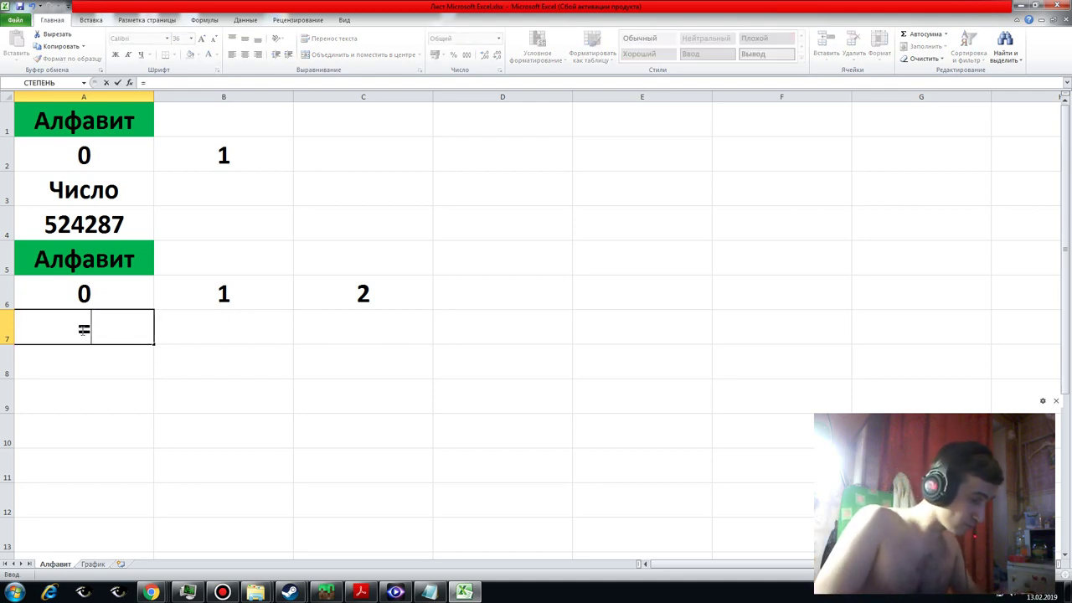
text(степен)
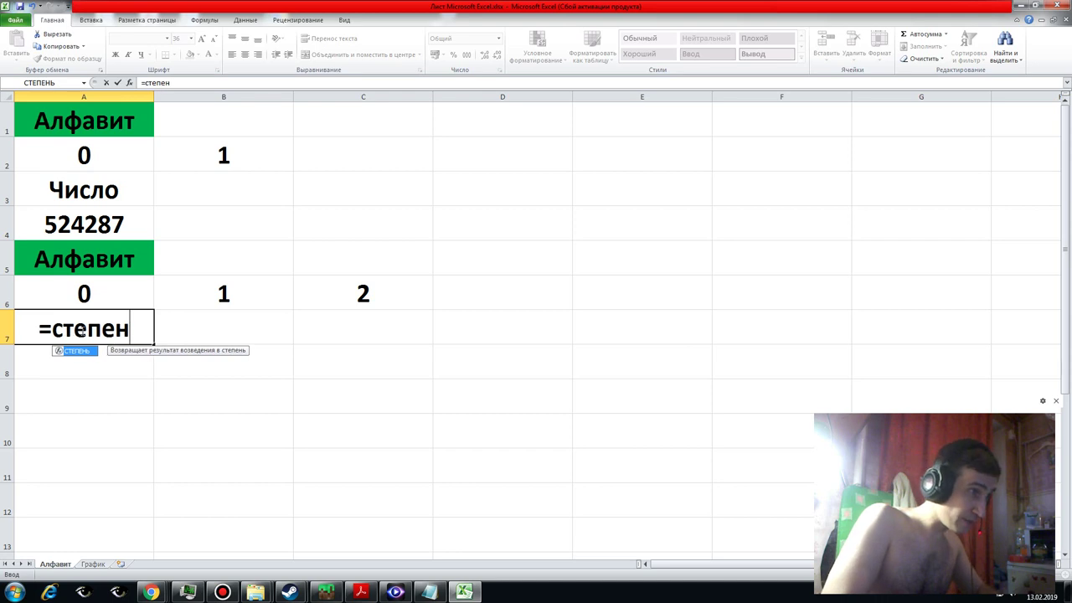
text(ь)
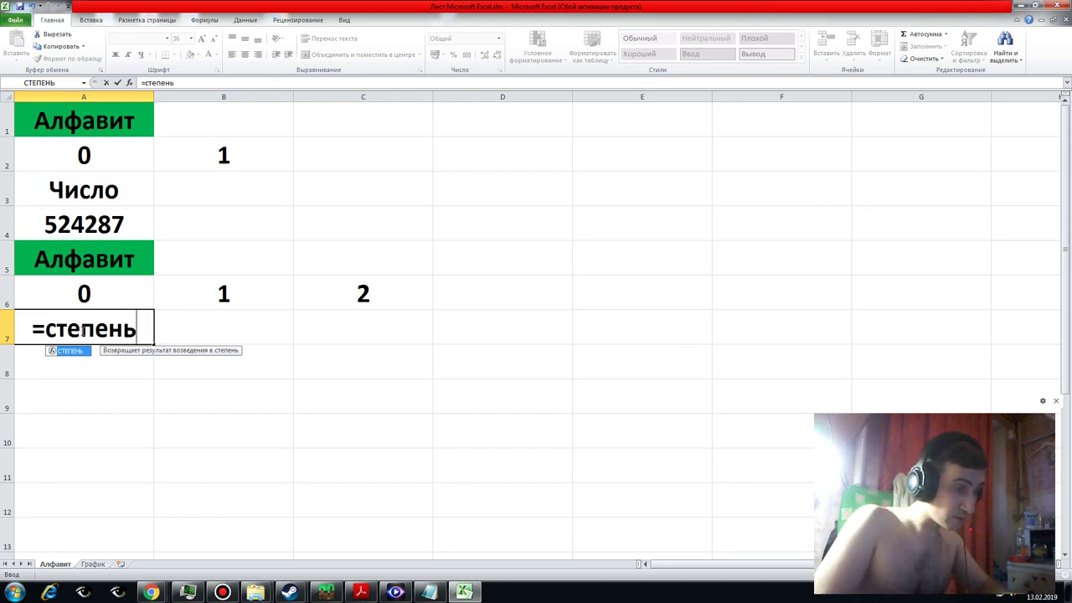
text((18)
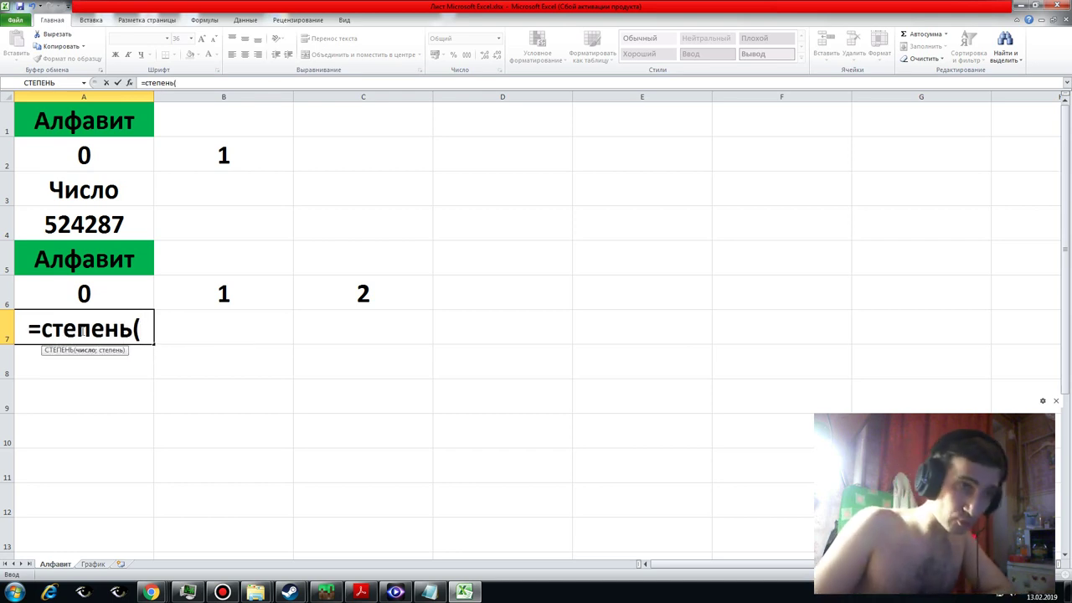
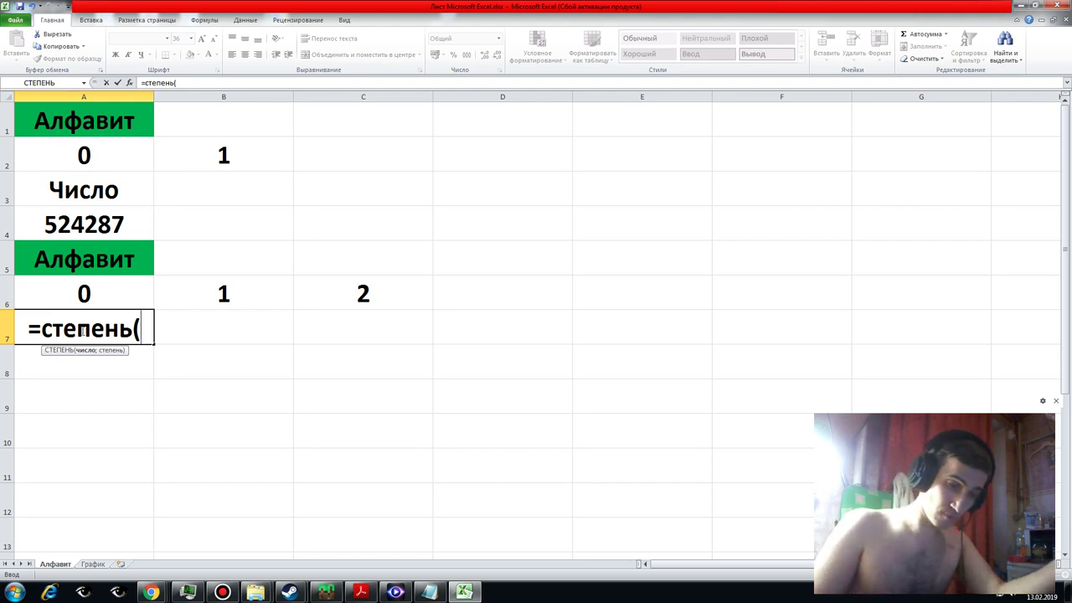
- Enter =СТЕПЕНЬ(3;18)-1 in A7, changing the comma separator to a semicolon, so it shows 387420488
text(18)
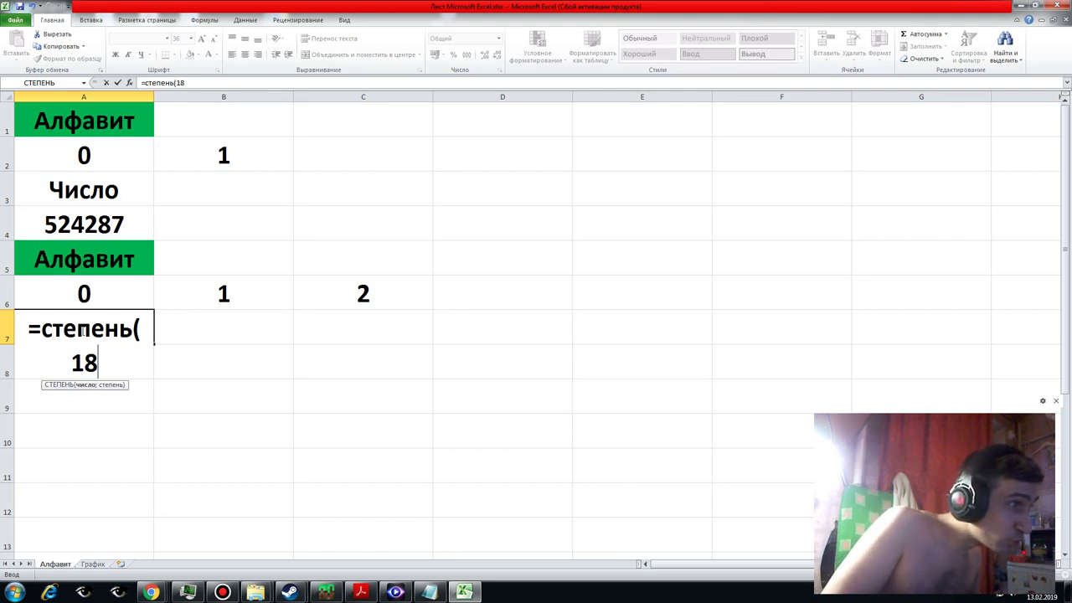
key(BackSpace)
key(BackSpace)
text(3)
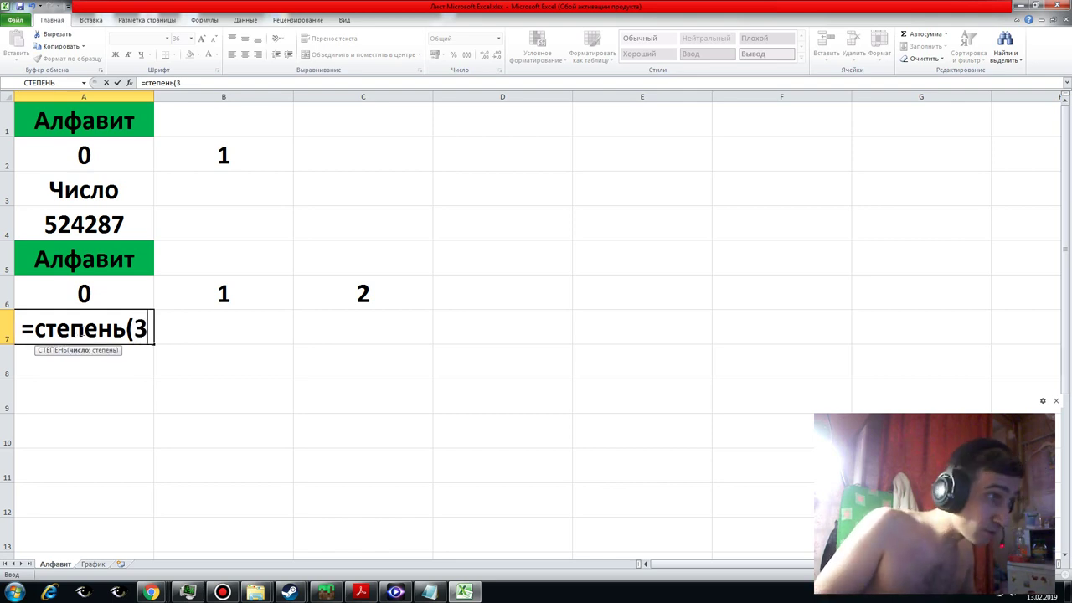
text(,)
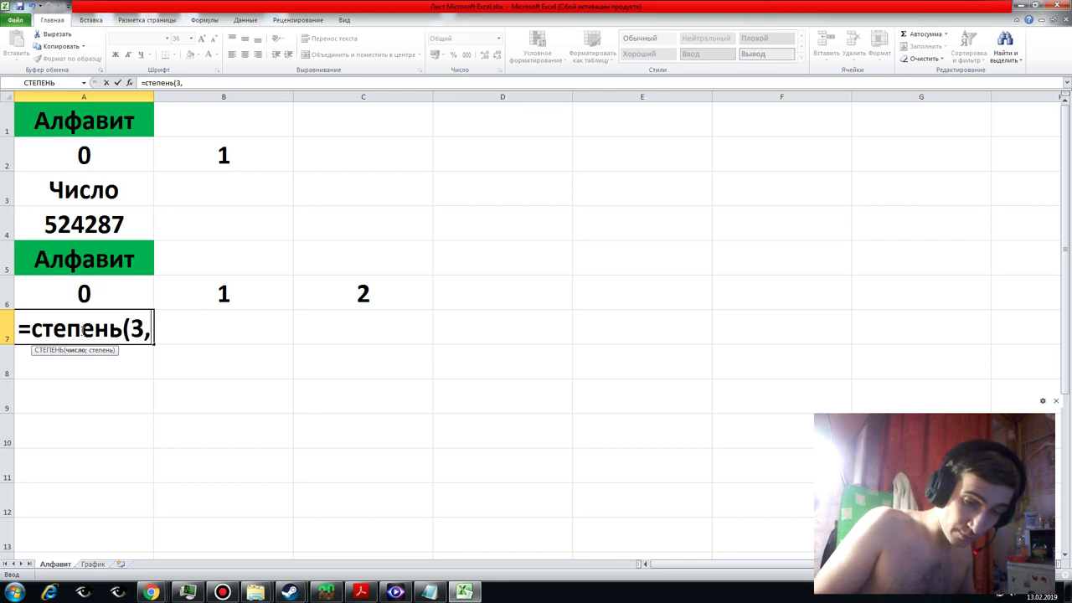
text(18)
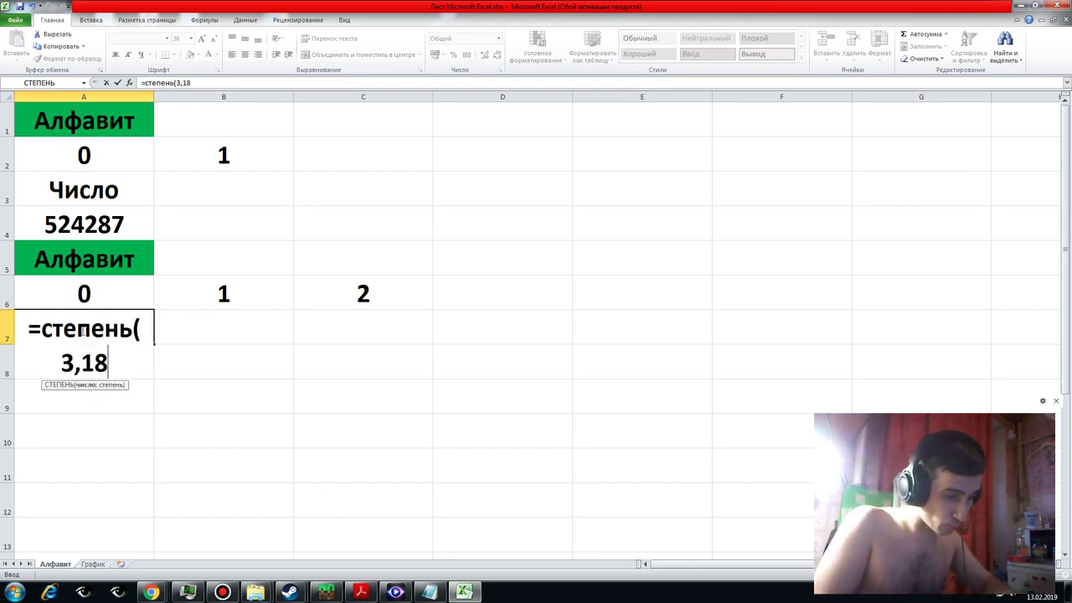
text()-1)
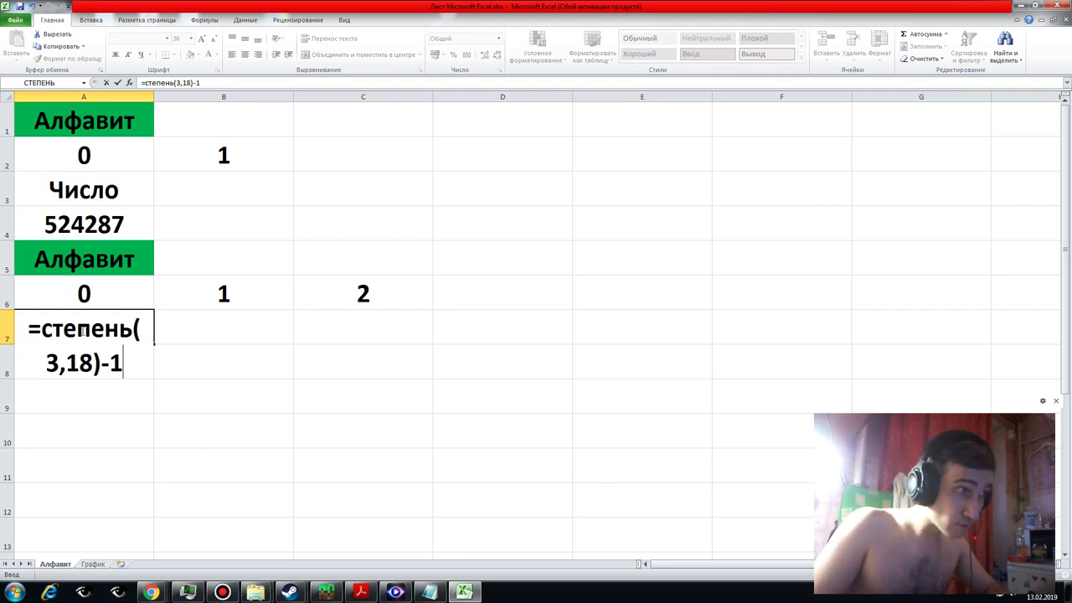
key(Return)
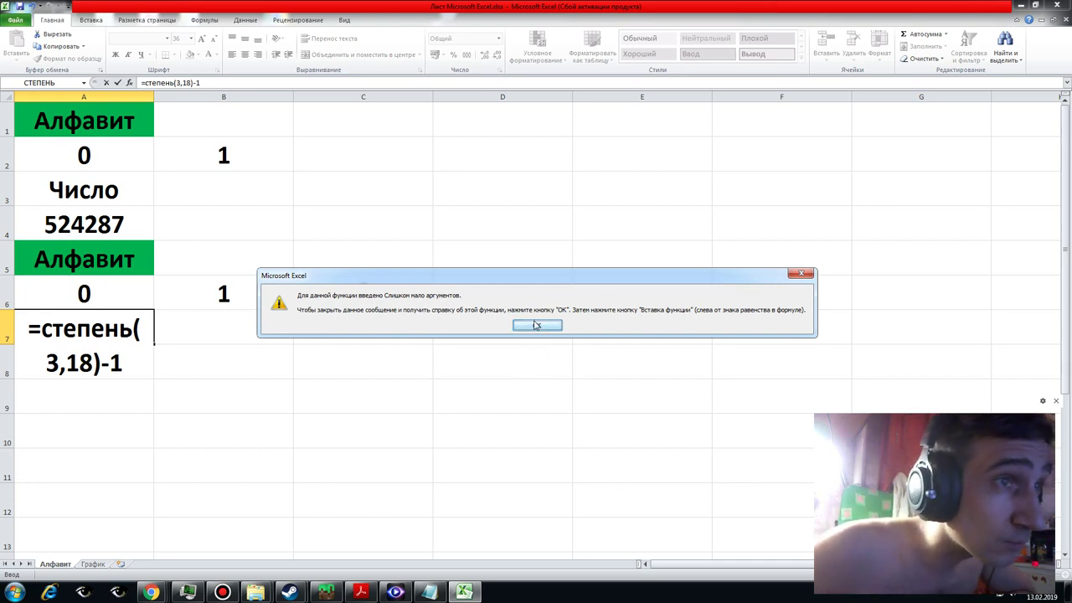
click(536, 326)
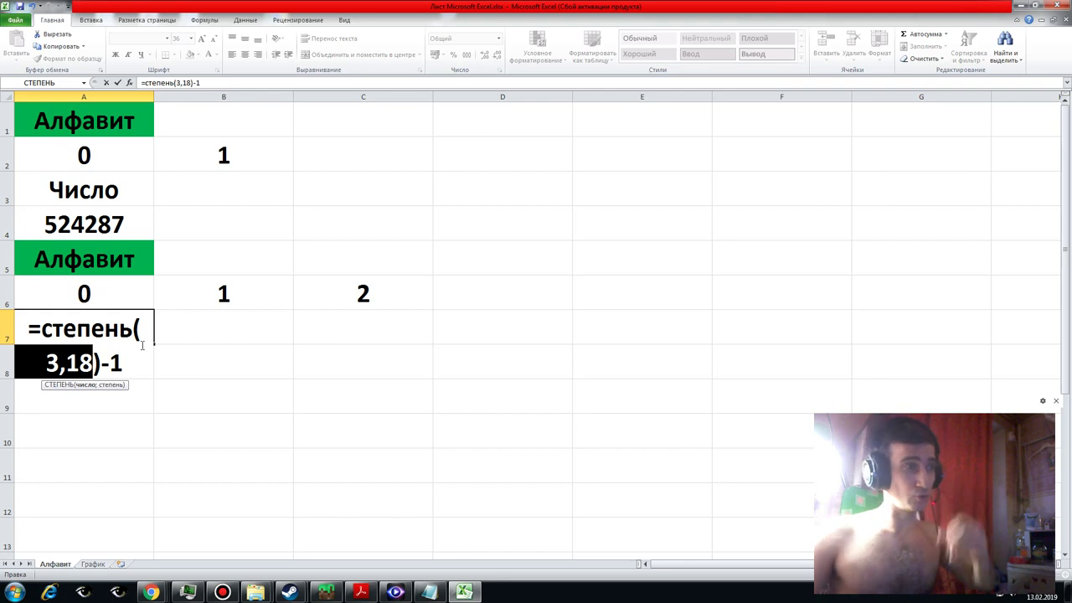
key(Right)
key(Left)
key(Left)
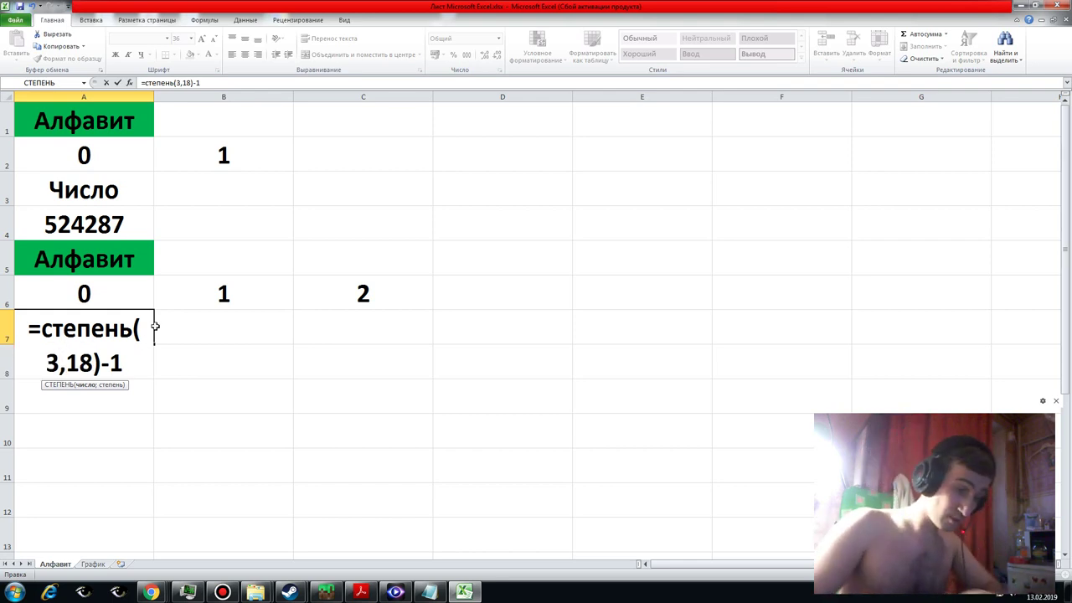
key(BackSpace)
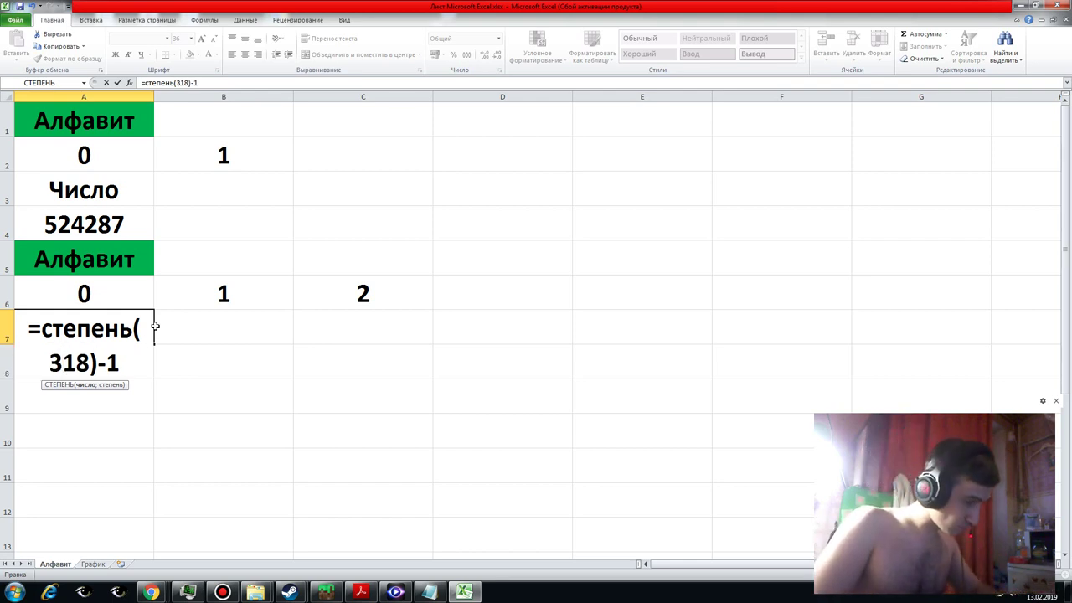
text(;)
key(Return)
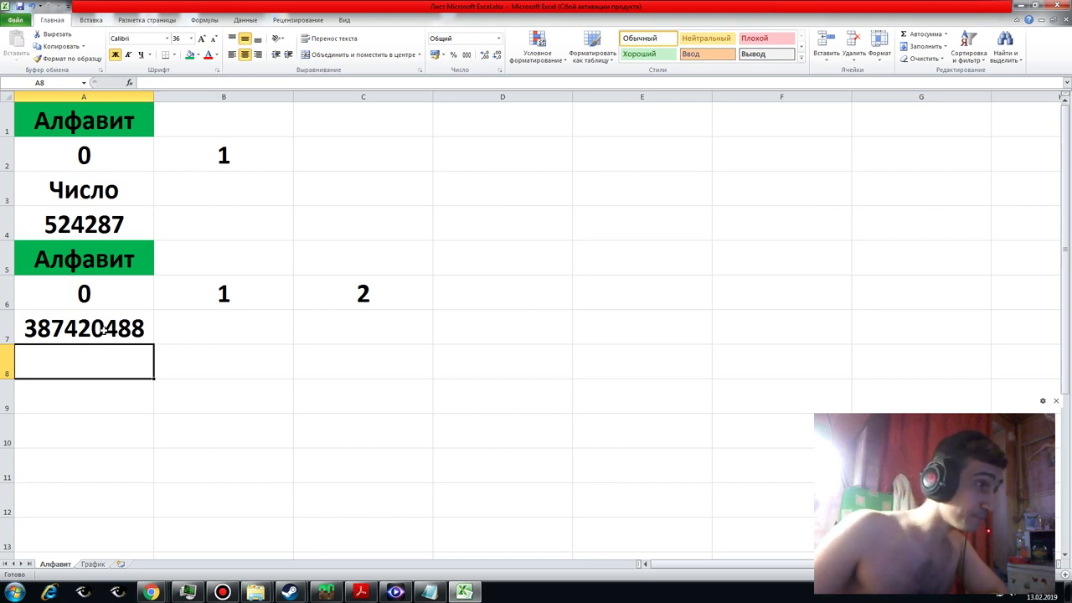
- Check cell A7's formula and select the neighbouring cells B7, B8 and A8
click(88, 328)
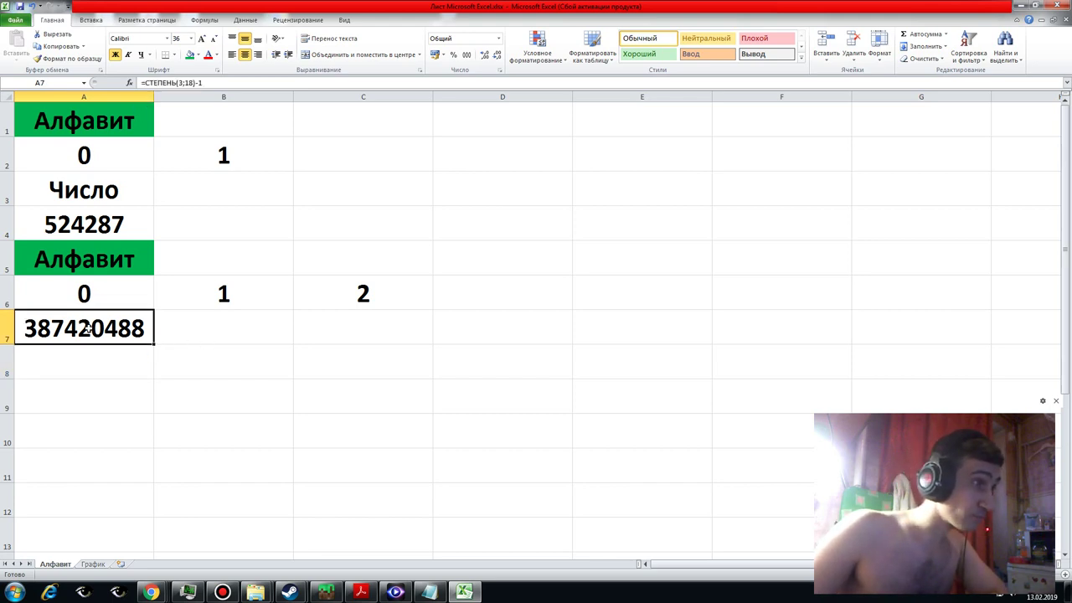
right_click(60, 329)
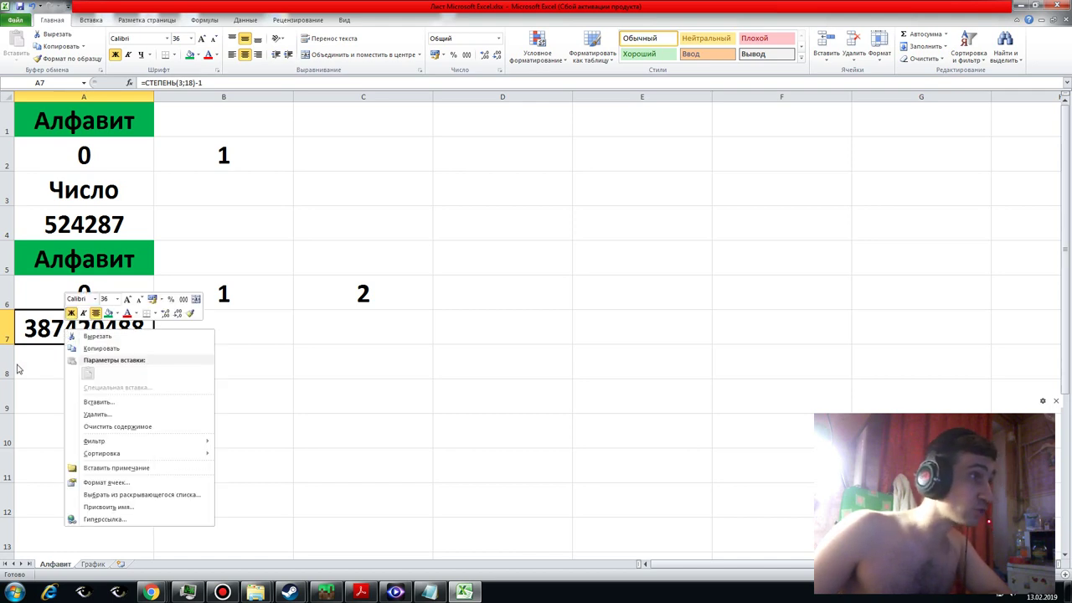
key(Escape)
click(201, 330)
click(175, 354)
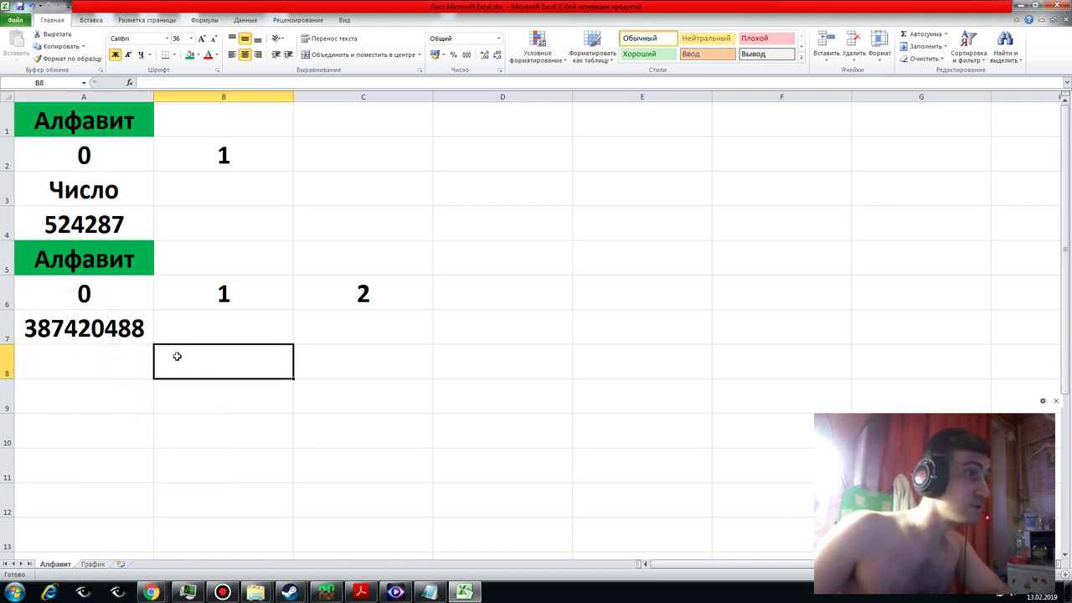
click(102, 354)
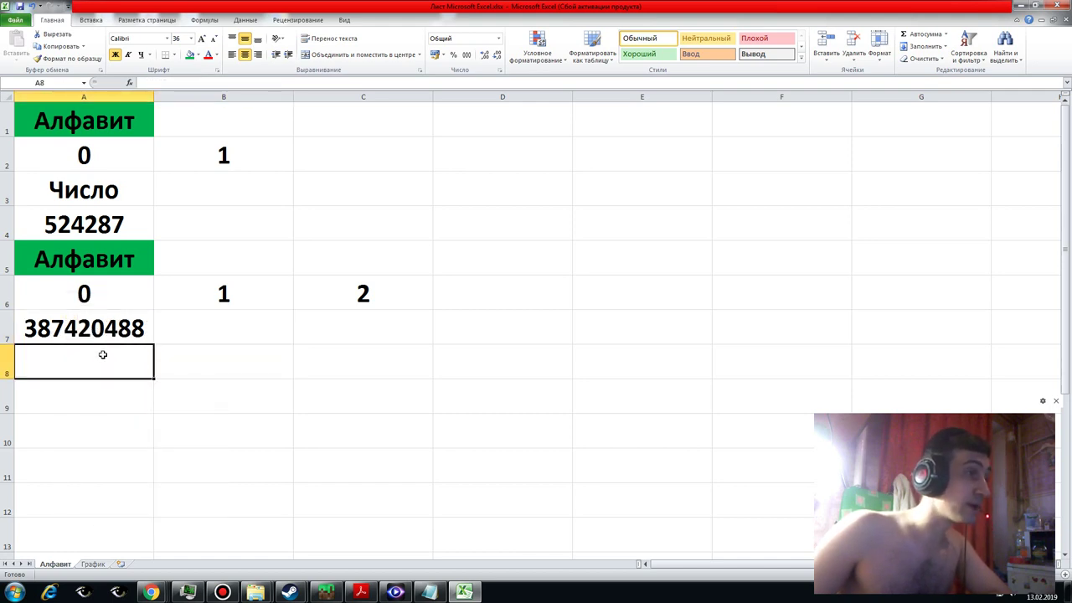
- Select the whole sheet and preview the currency number format in Format Cells without applying it
click(9, 98)
right_click(8, 98)
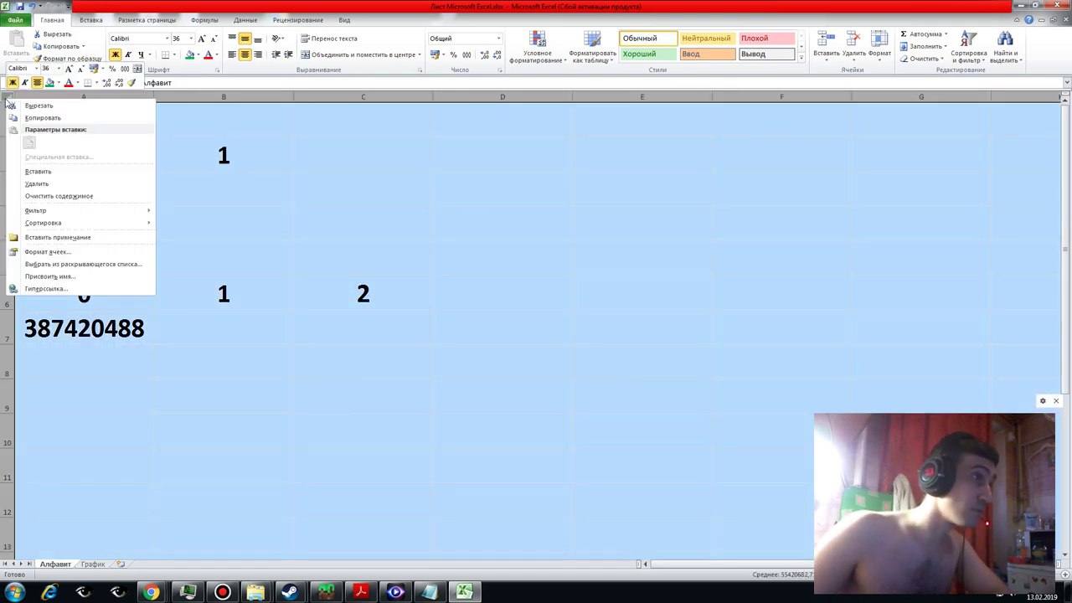
click(48, 250)
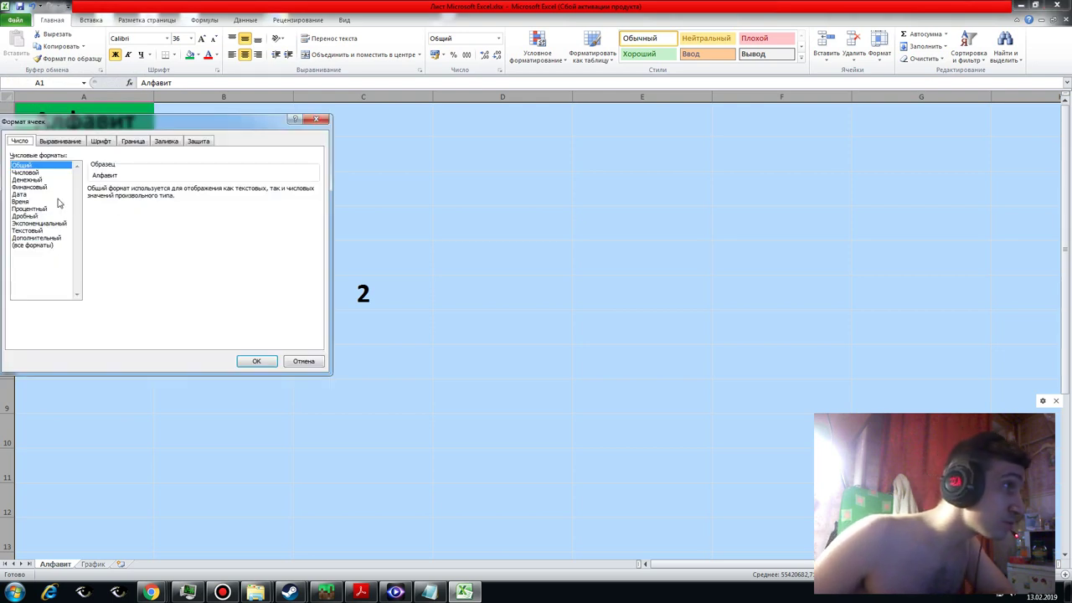
click(28, 179)
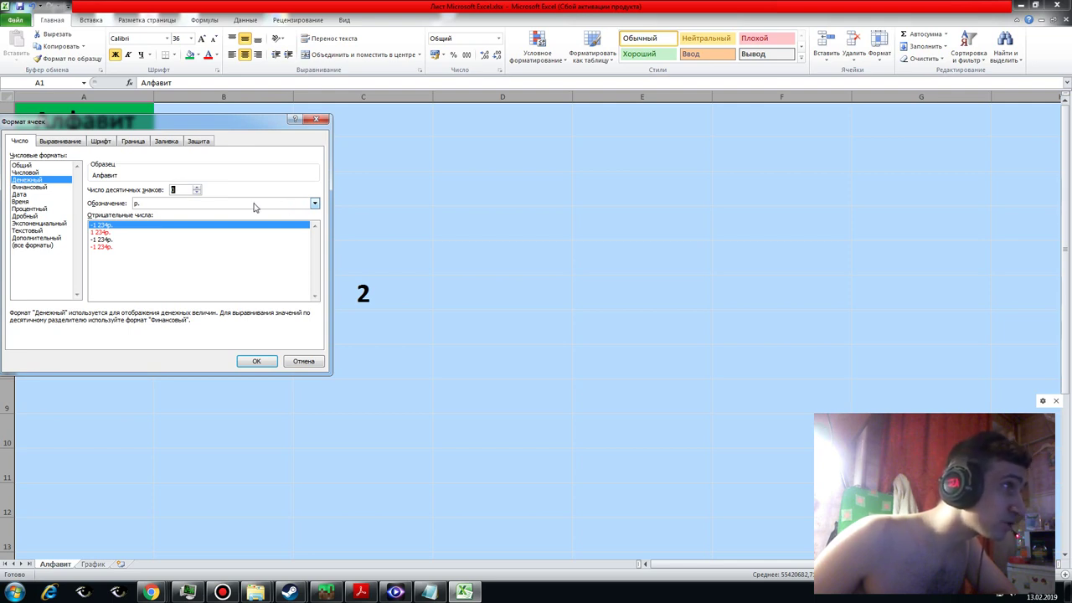
click(35, 173)
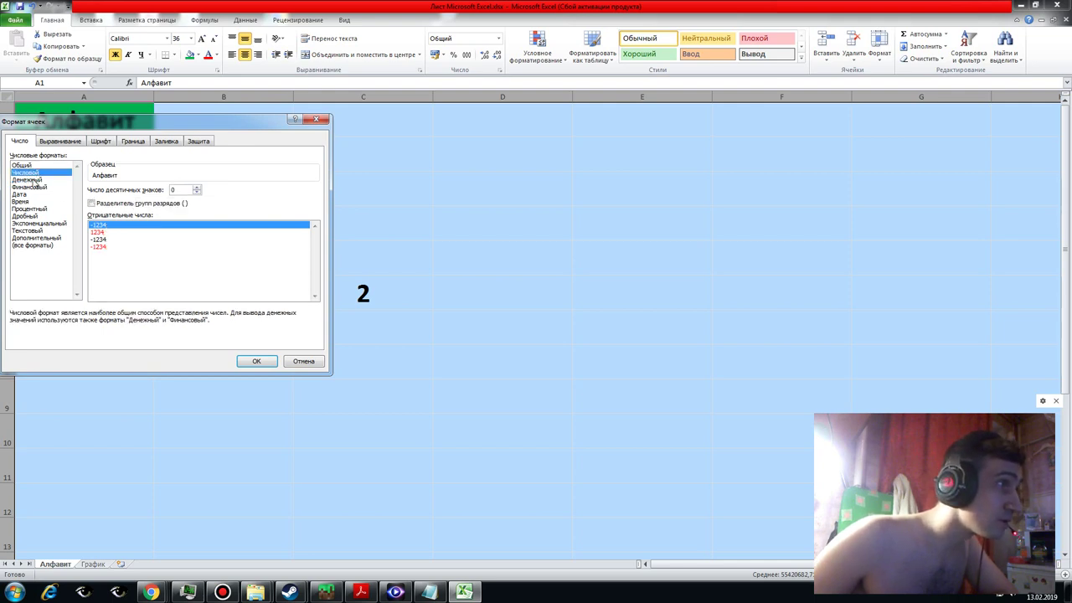
click(34, 181)
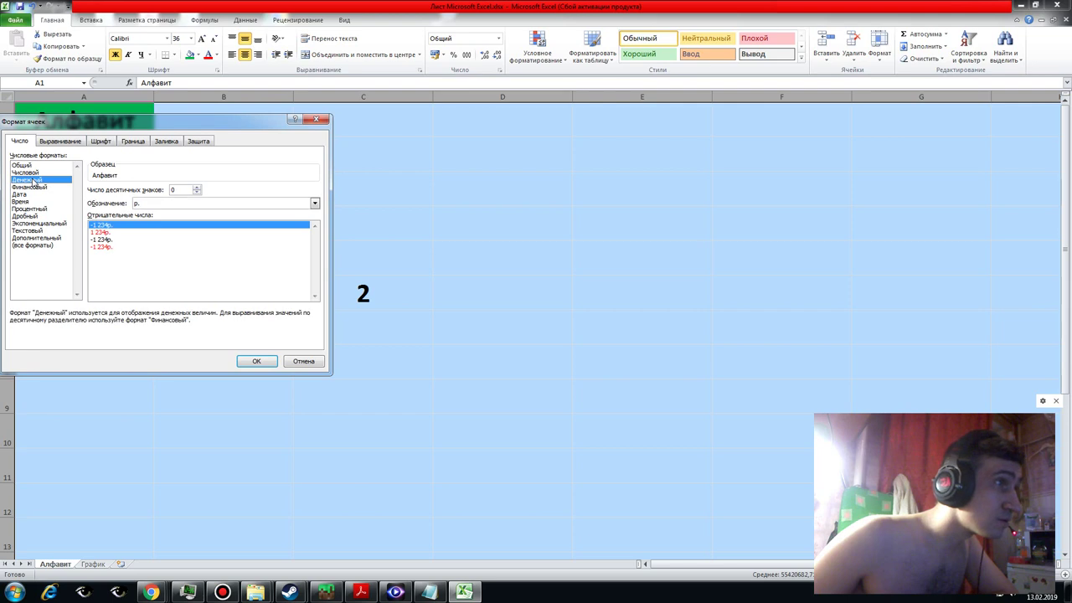
click(303, 361)
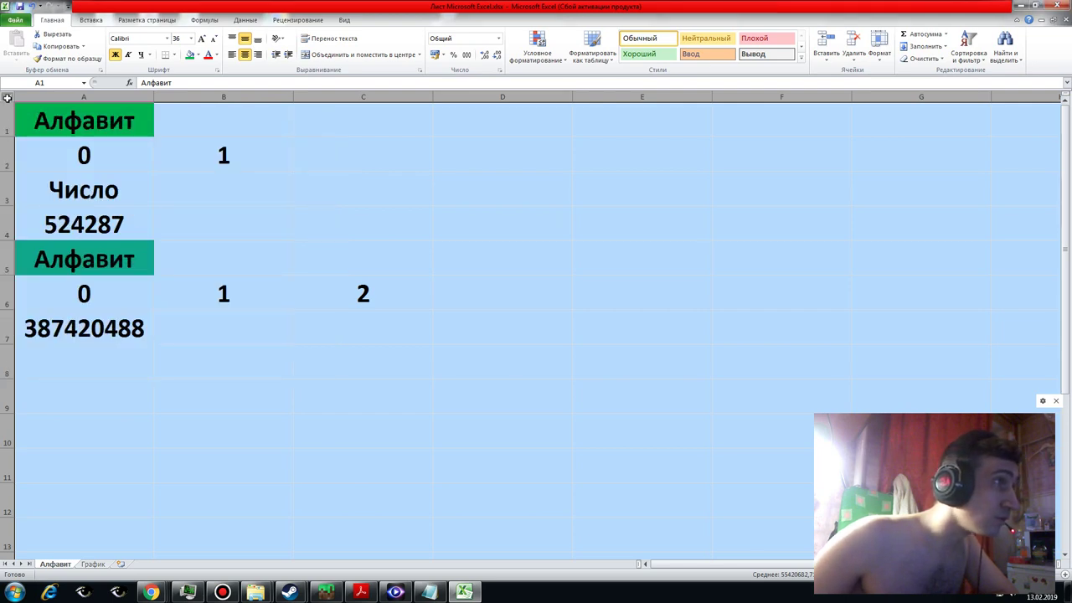
- Apply the Числовой format with thousand separators to the whole sheet, then return to A7
right_click(7, 98)
click(56, 253)
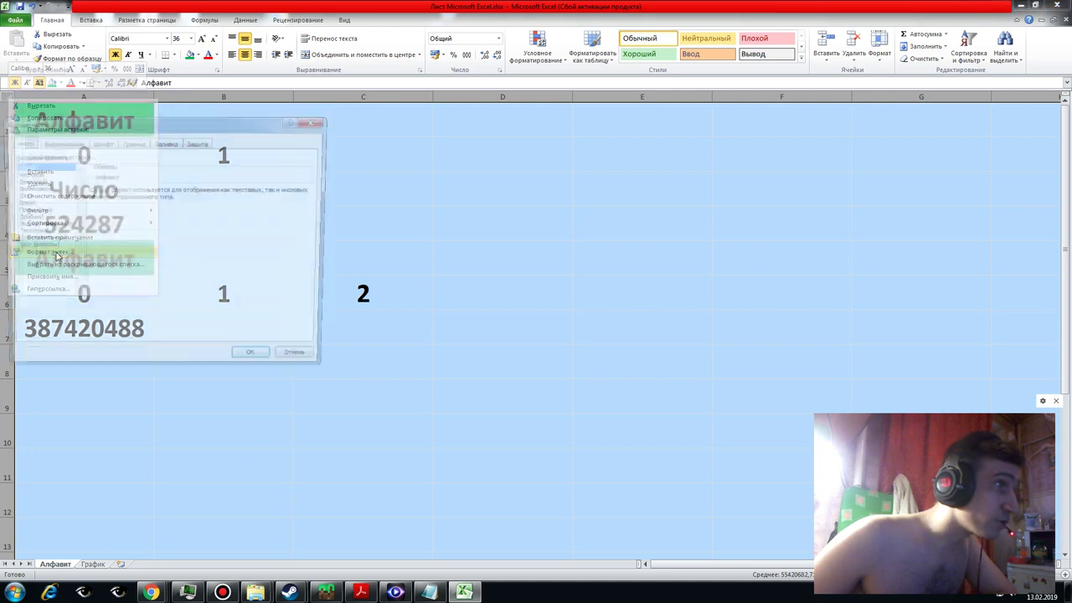
click(37, 174)
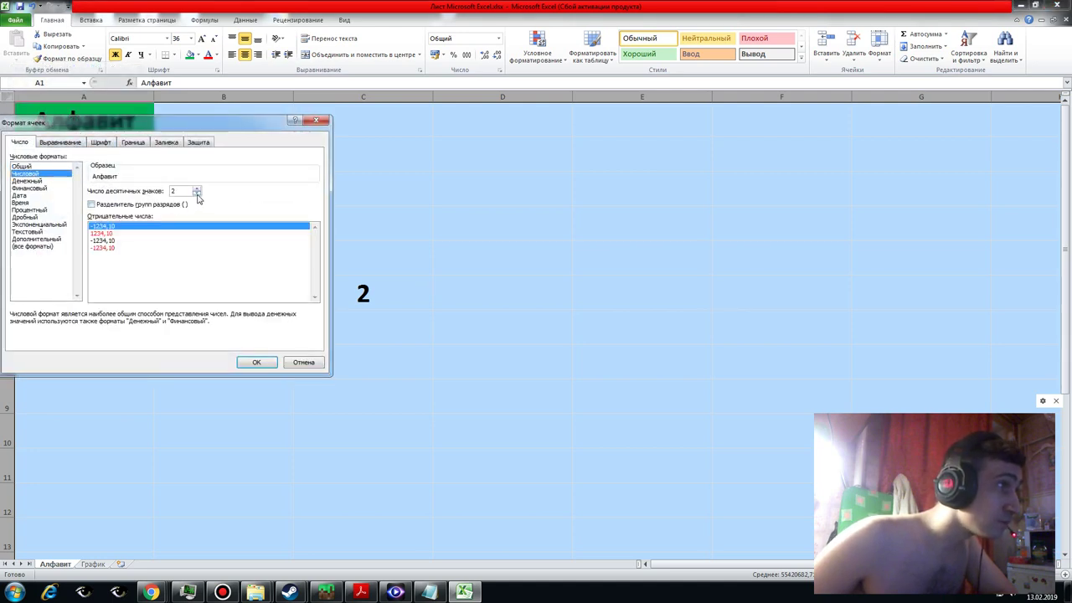
click(92, 205)
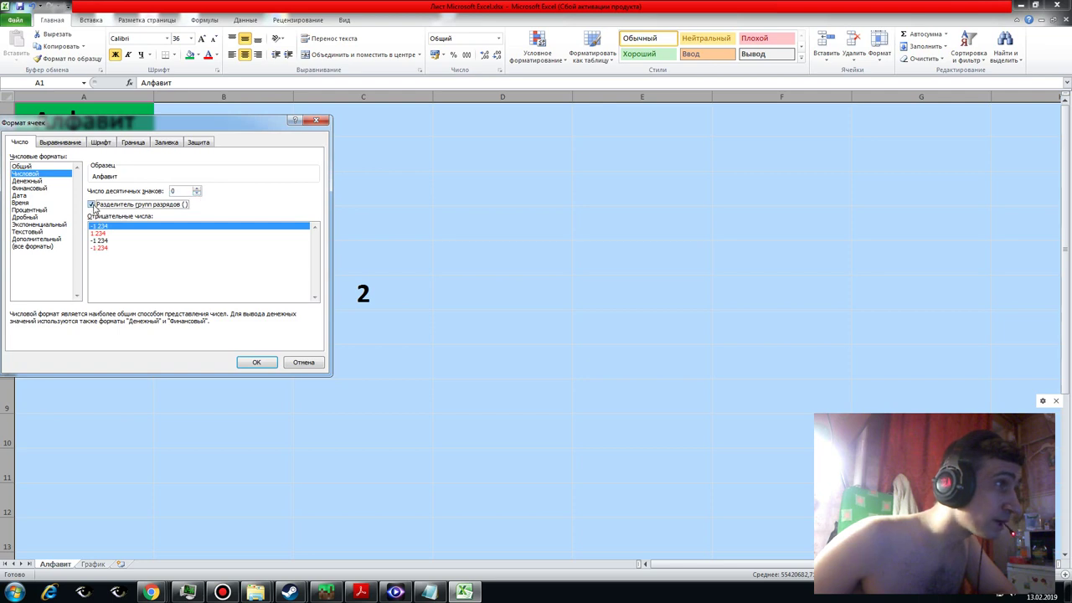
click(259, 362)
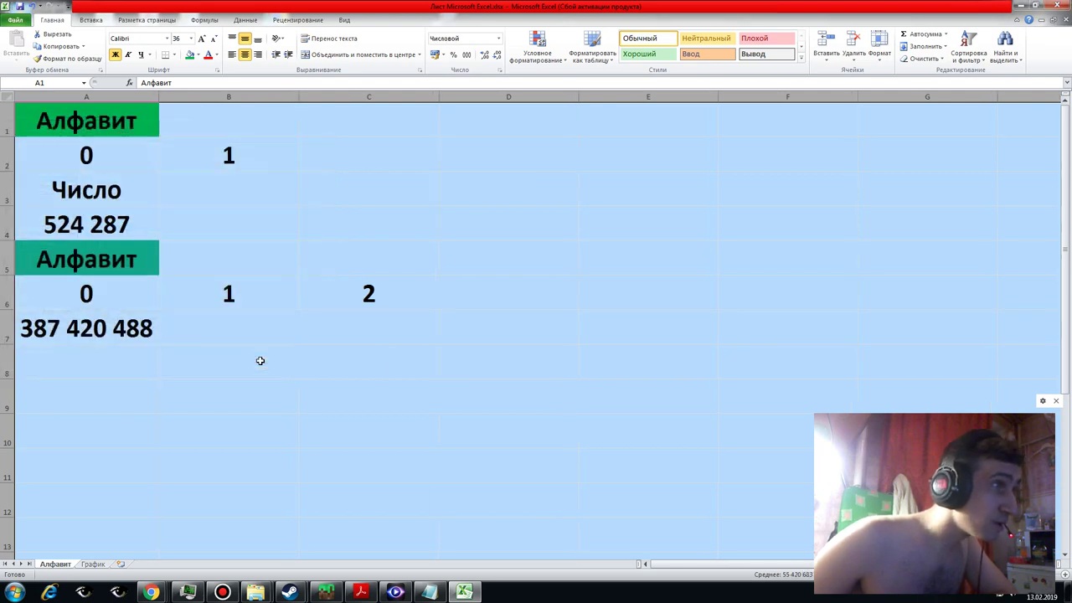
click(132, 361)
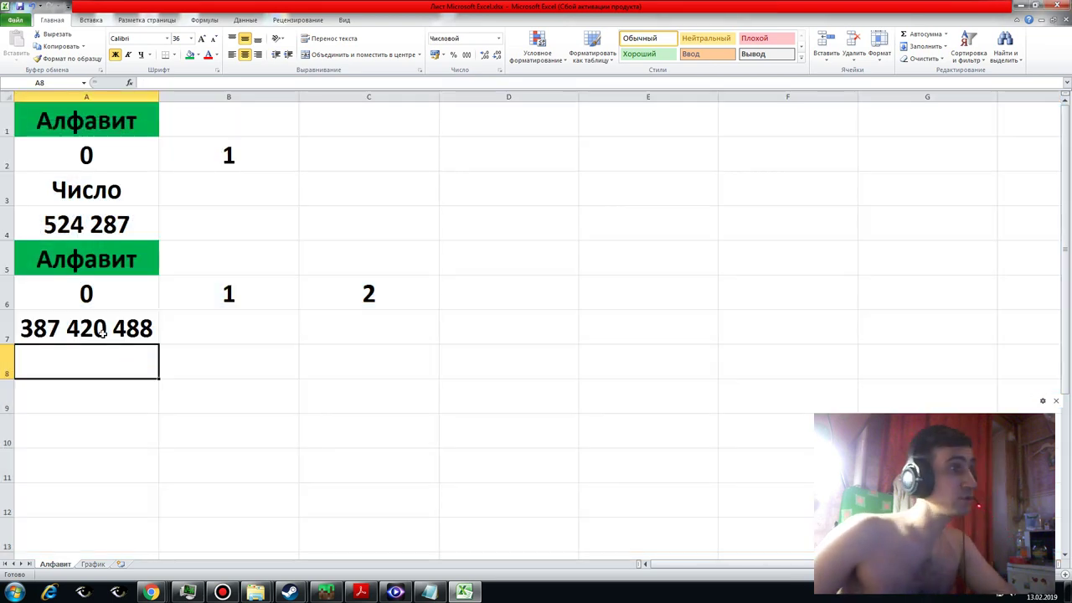
key(Up)
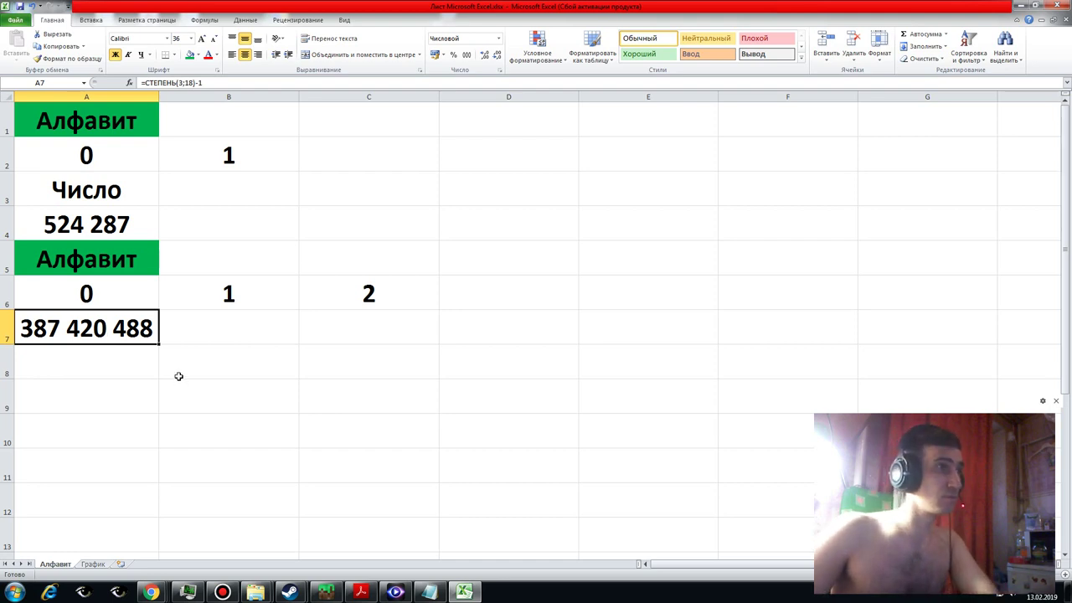
click(94, 224)
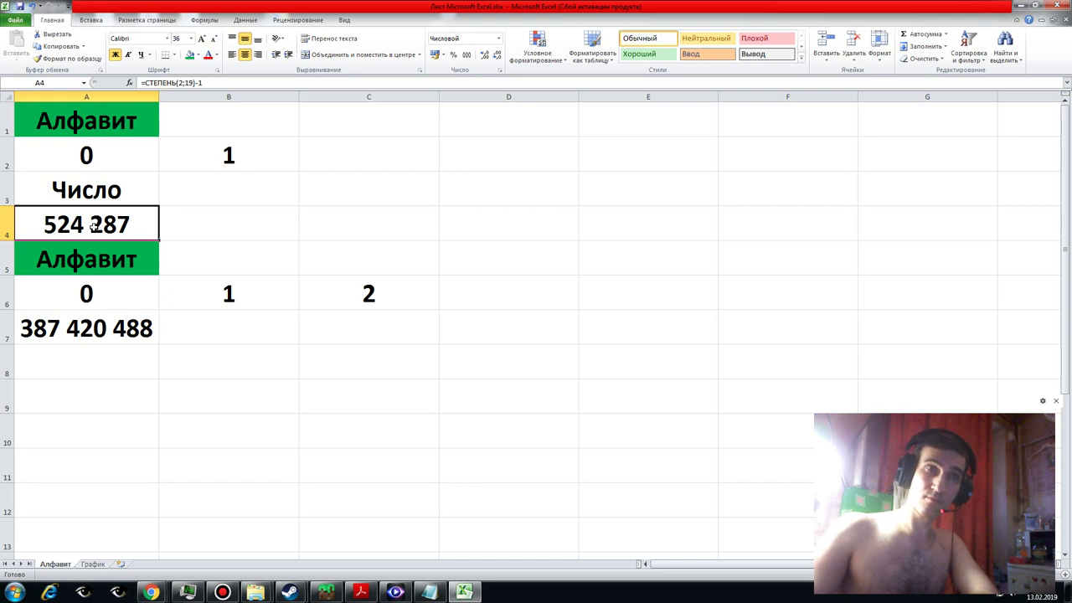
click(60, 319)
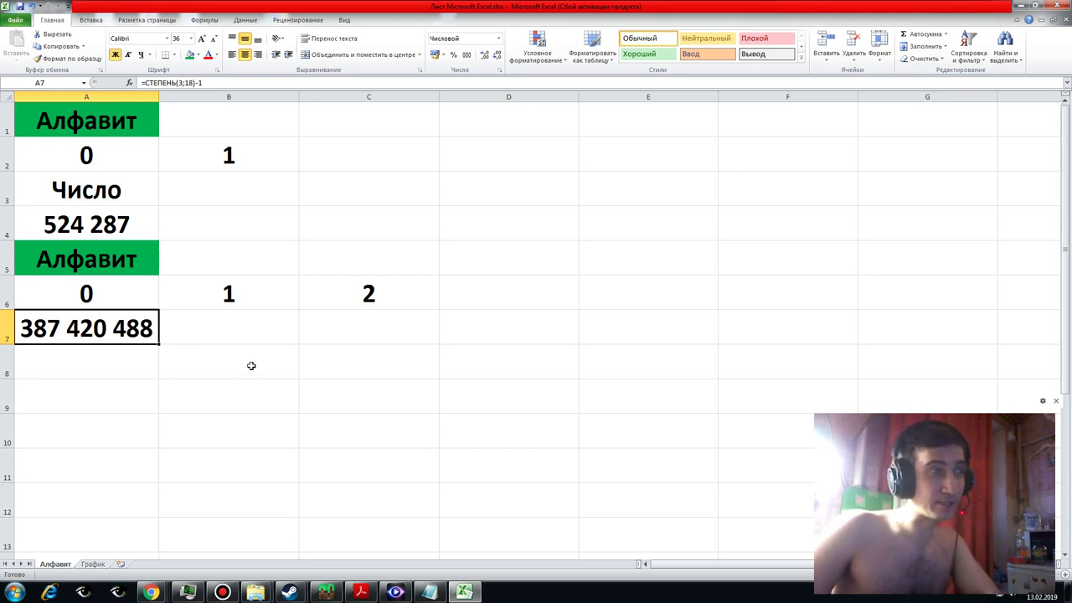
click(365, 294)
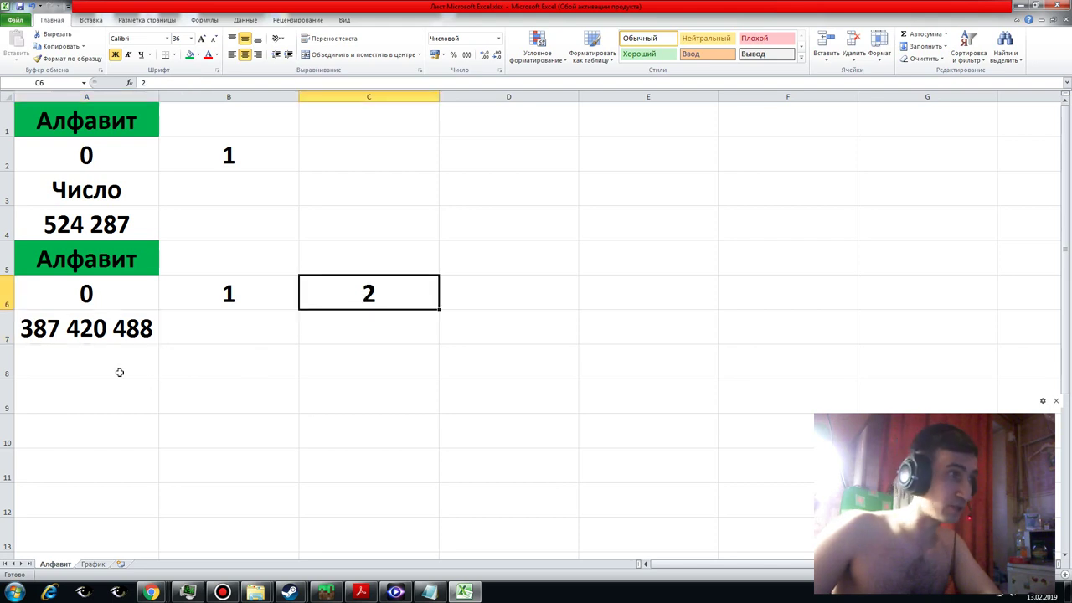
click(84, 330)
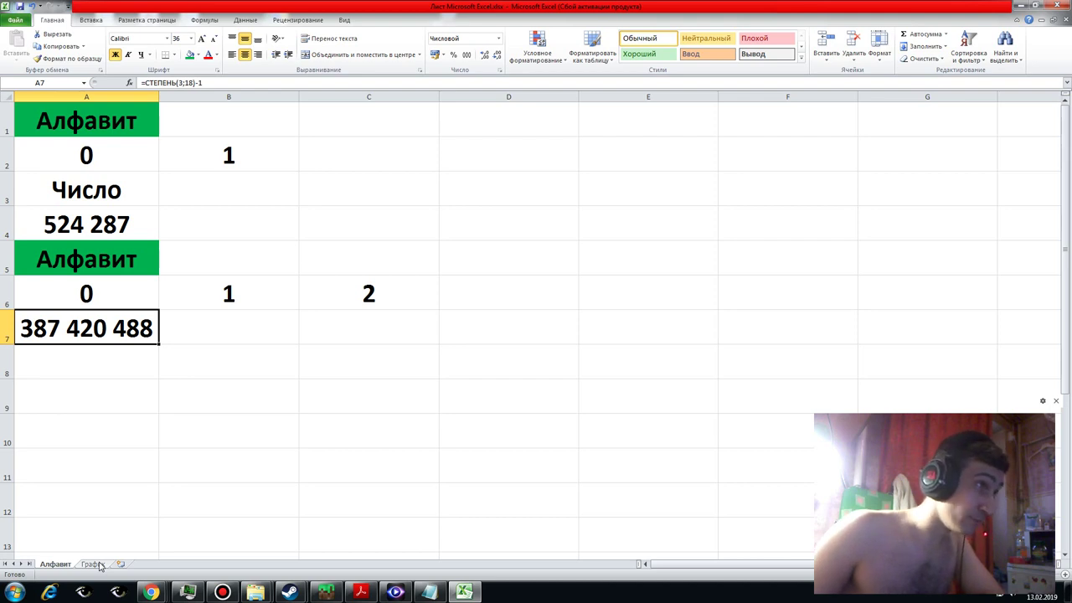
- On the График chart, edit the 524 287 series and add a new series named from Алфавит A7
click(92, 565)
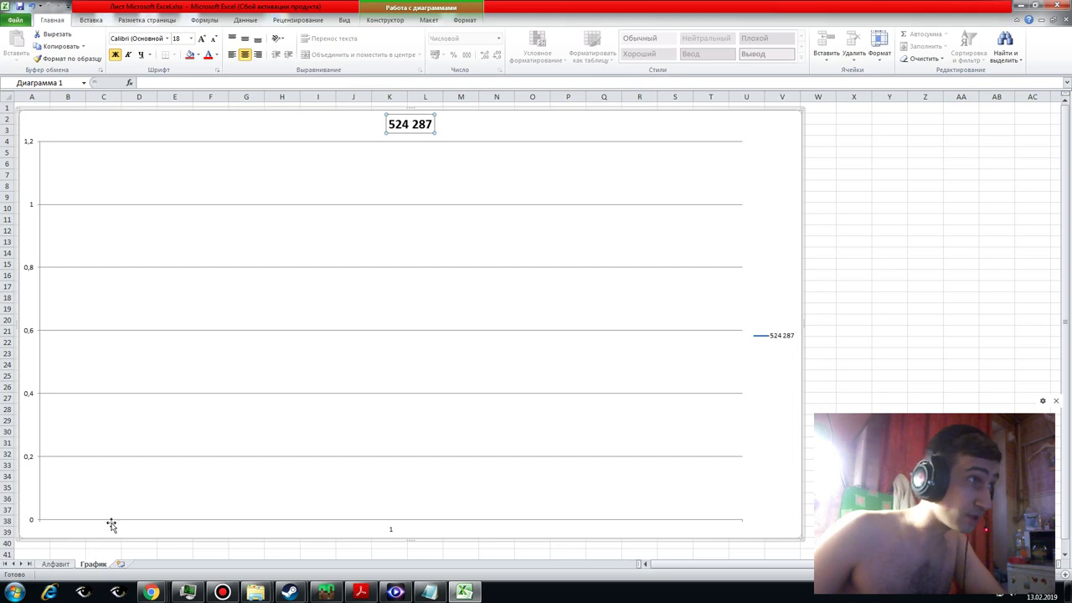
right_click(152, 446)
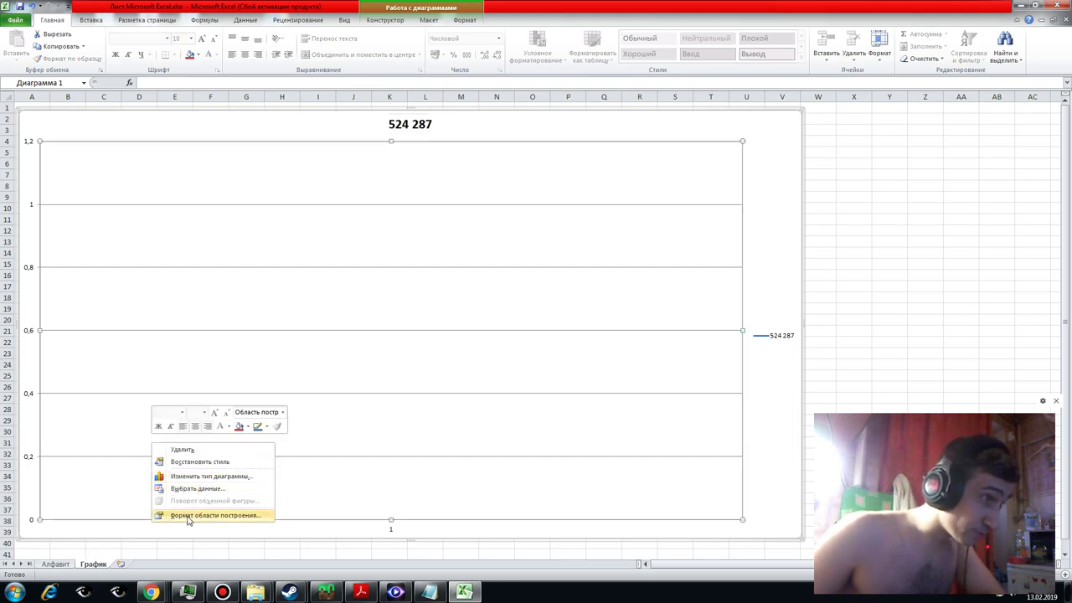
click(192, 488)
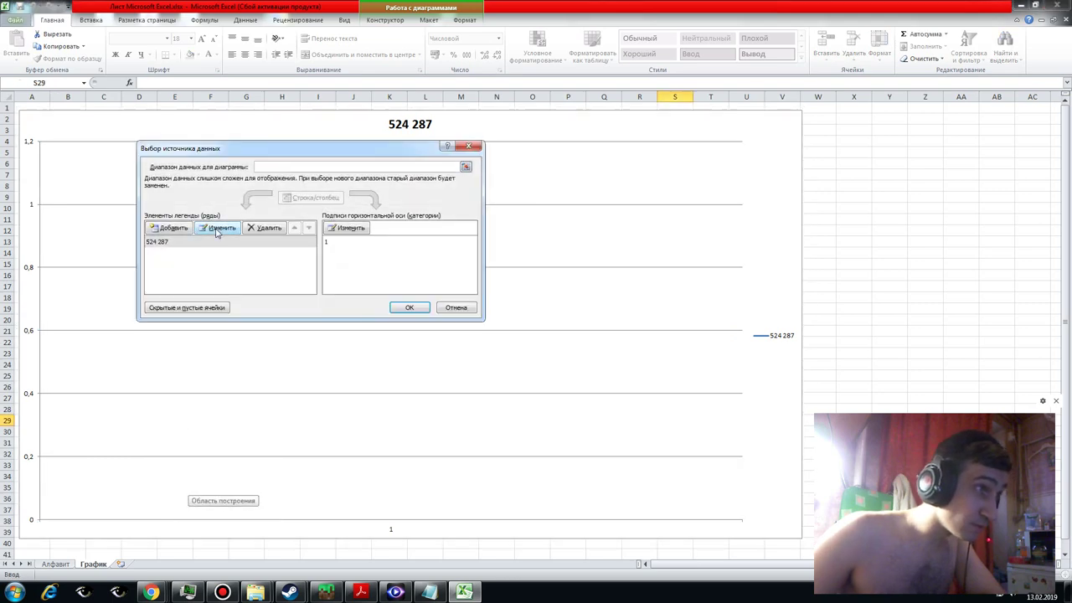
click(164, 242)
click(217, 228)
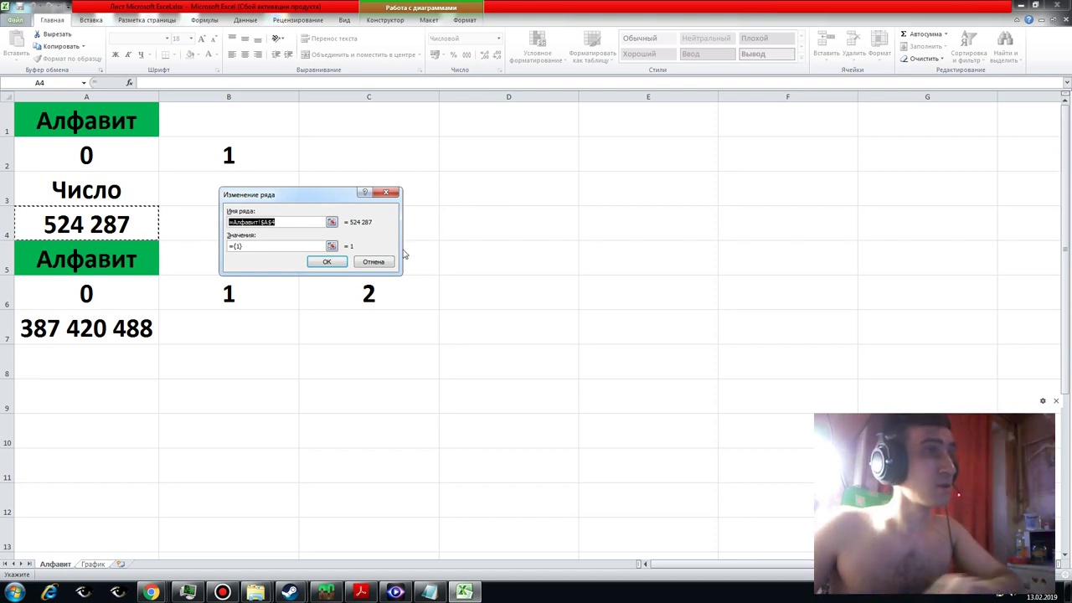
key(Return)
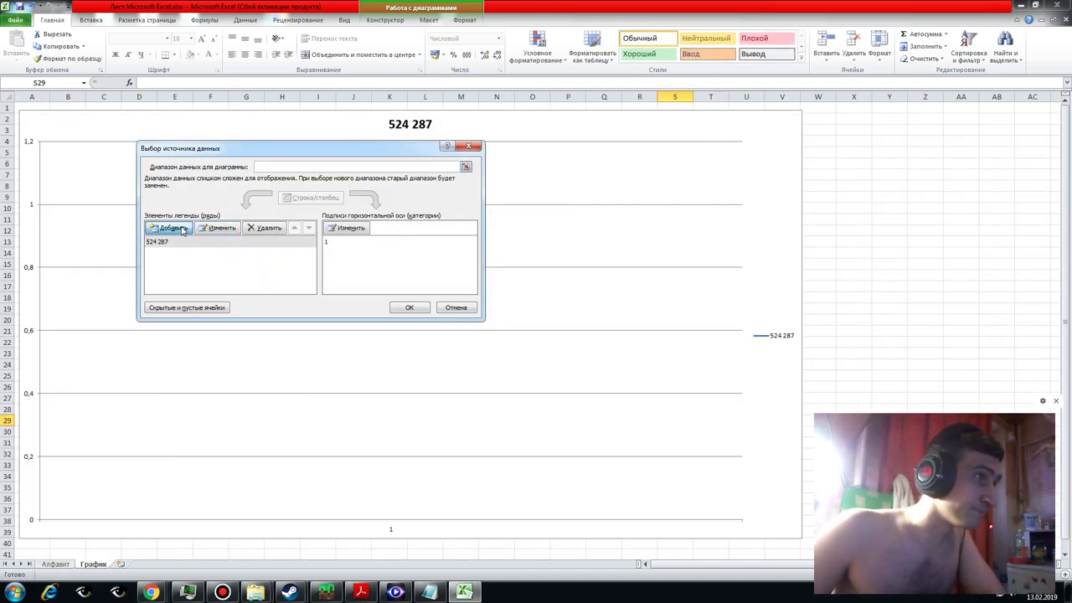
click(174, 228)
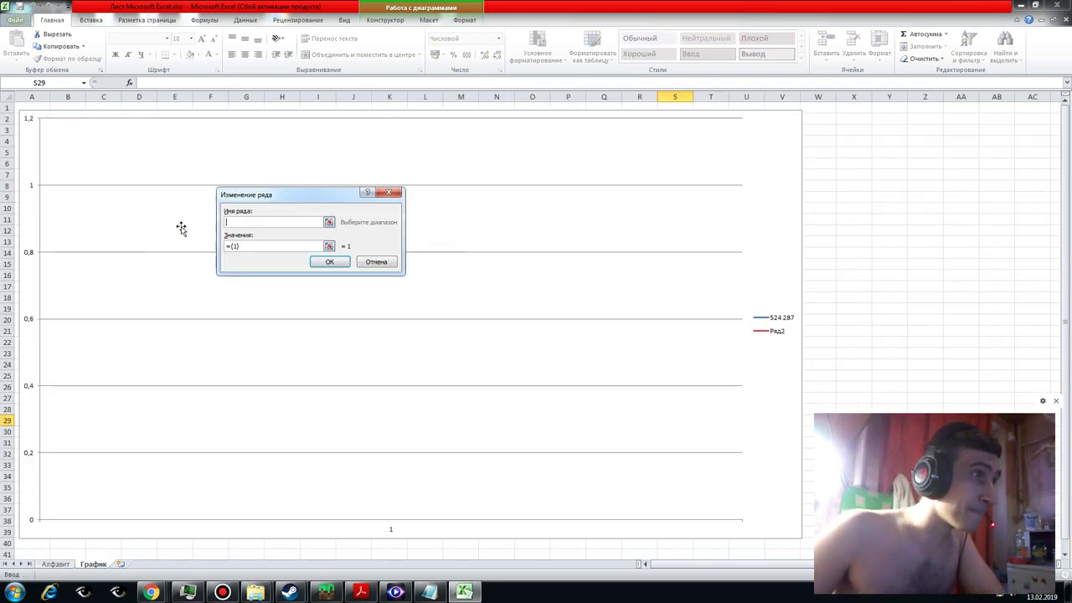
click(55, 564)
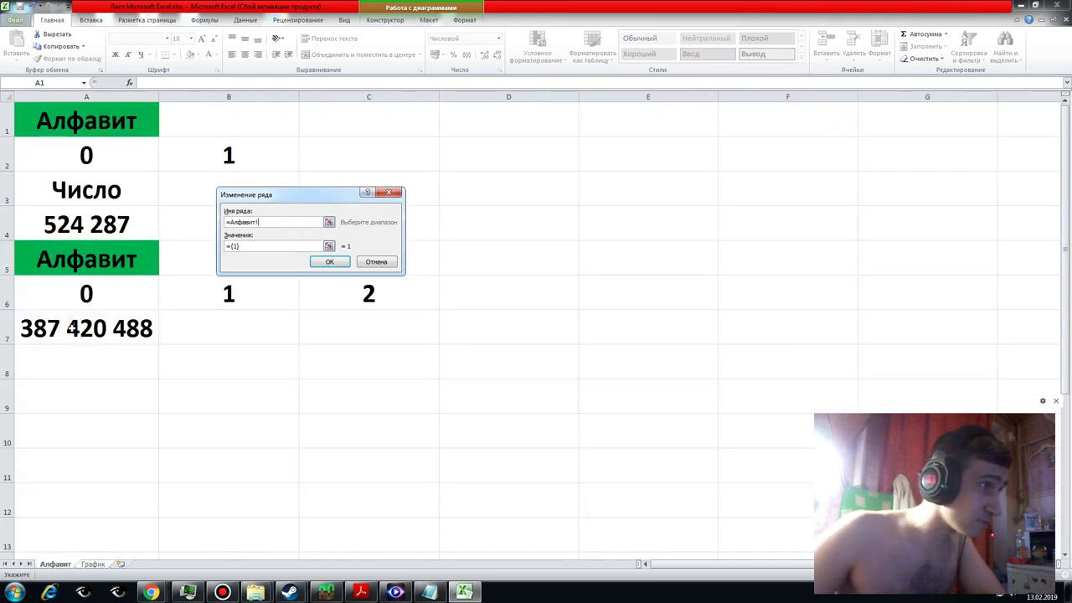
click(71, 328)
click(330, 261)
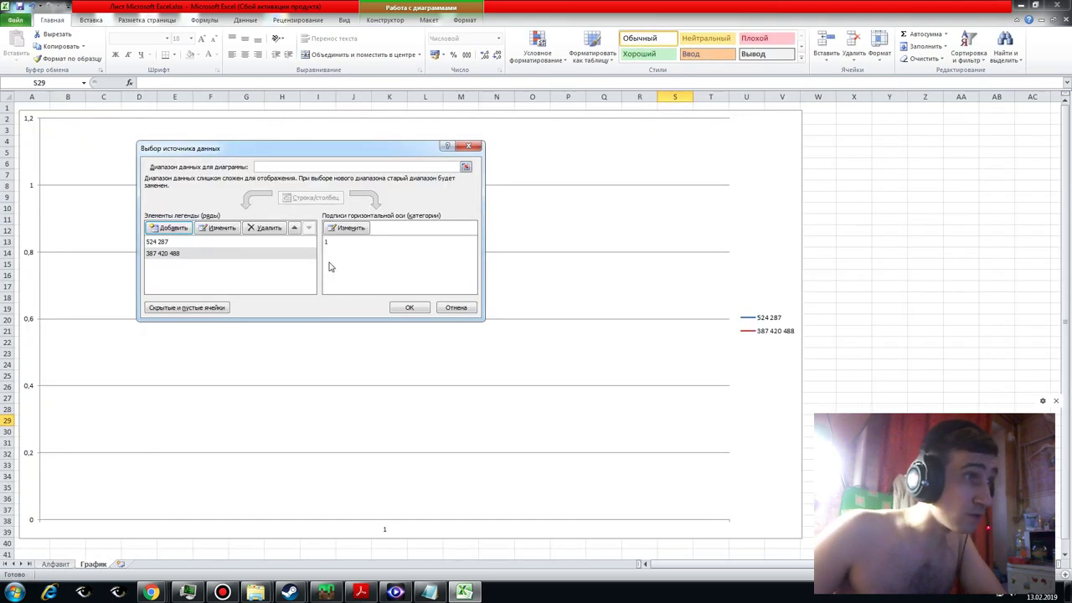
click(399, 308)
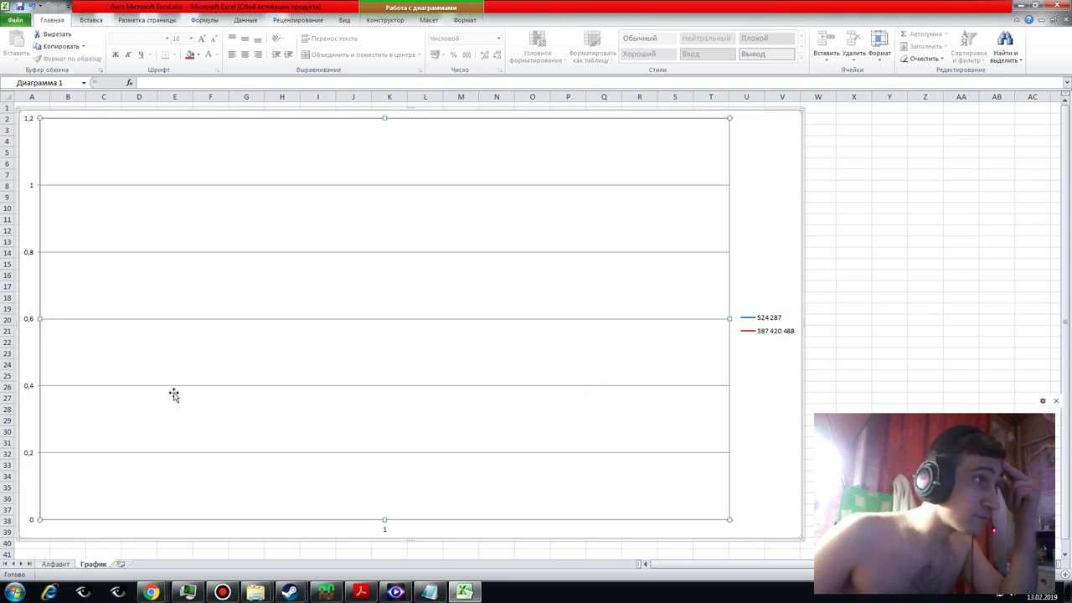
- Remove both series and set the chart data range to Алфавит cells A4 and A7
right_click(216, 353)
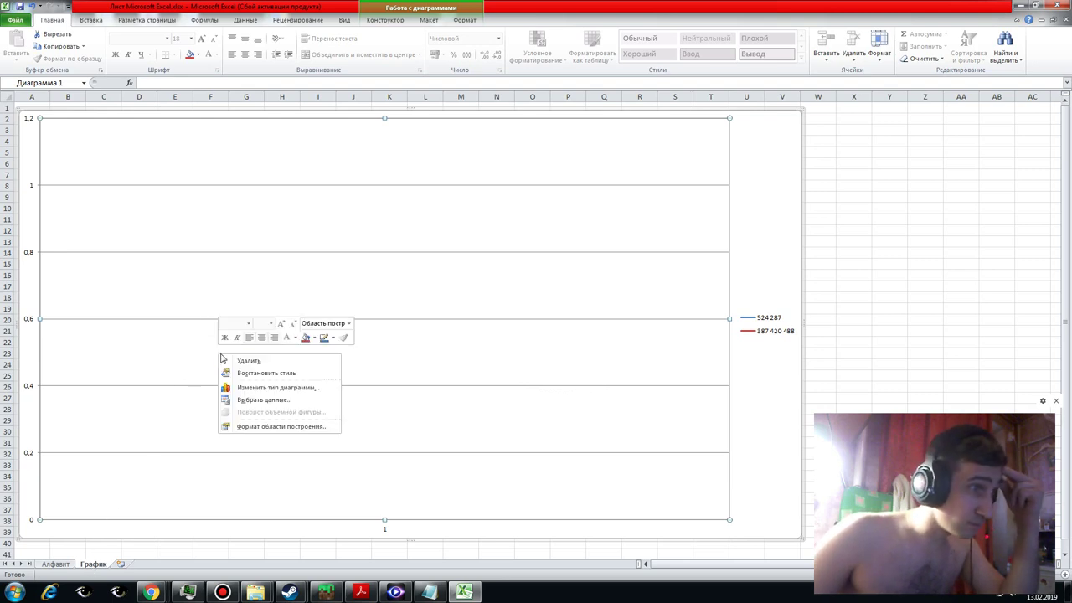
click(256, 402)
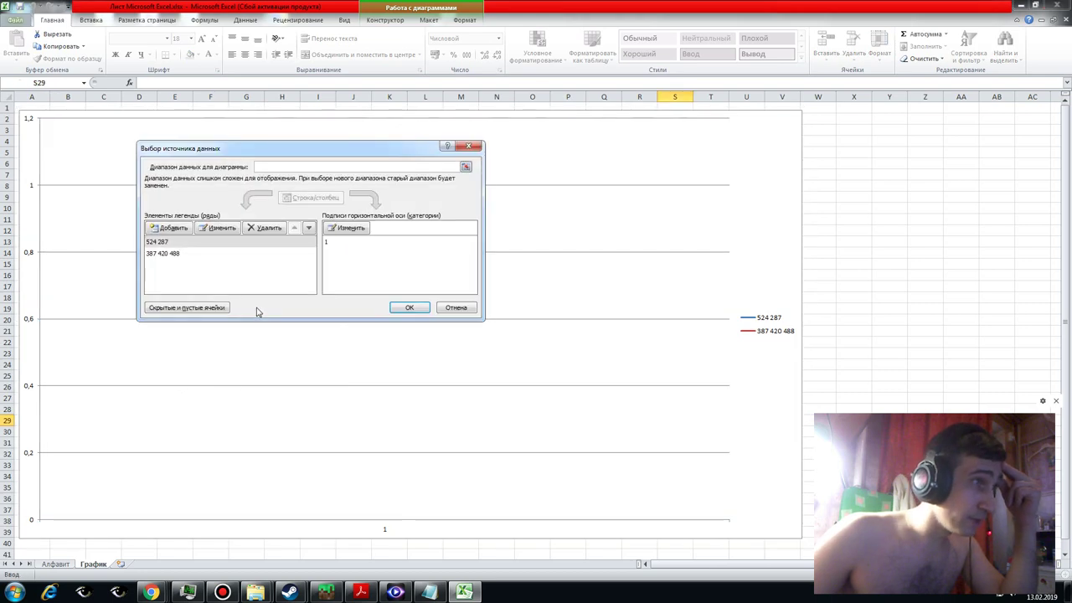
click(163, 254)
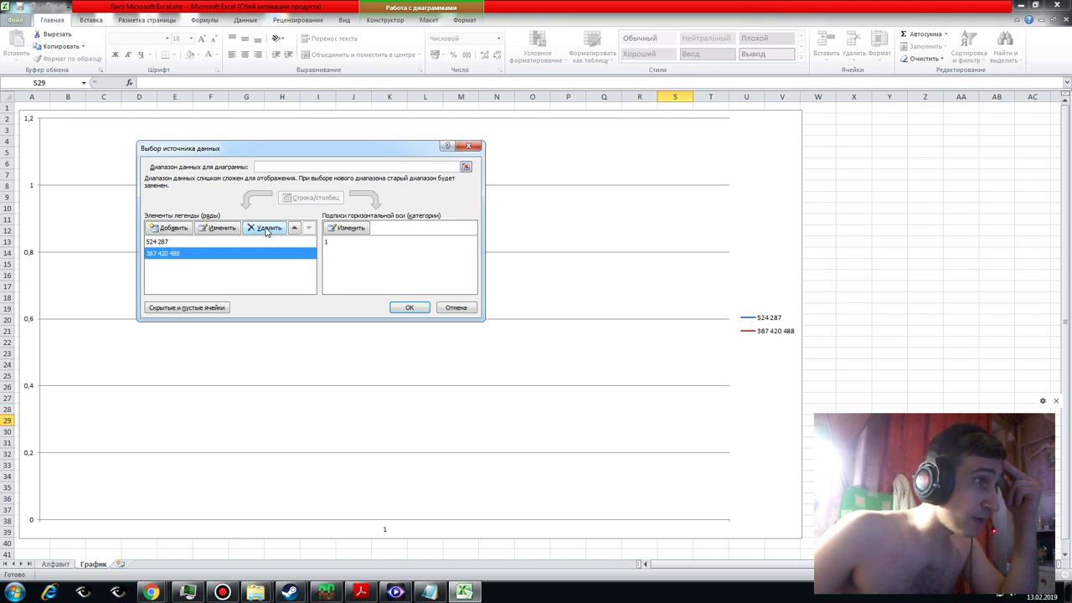
click(266, 229)
click(222, 241)
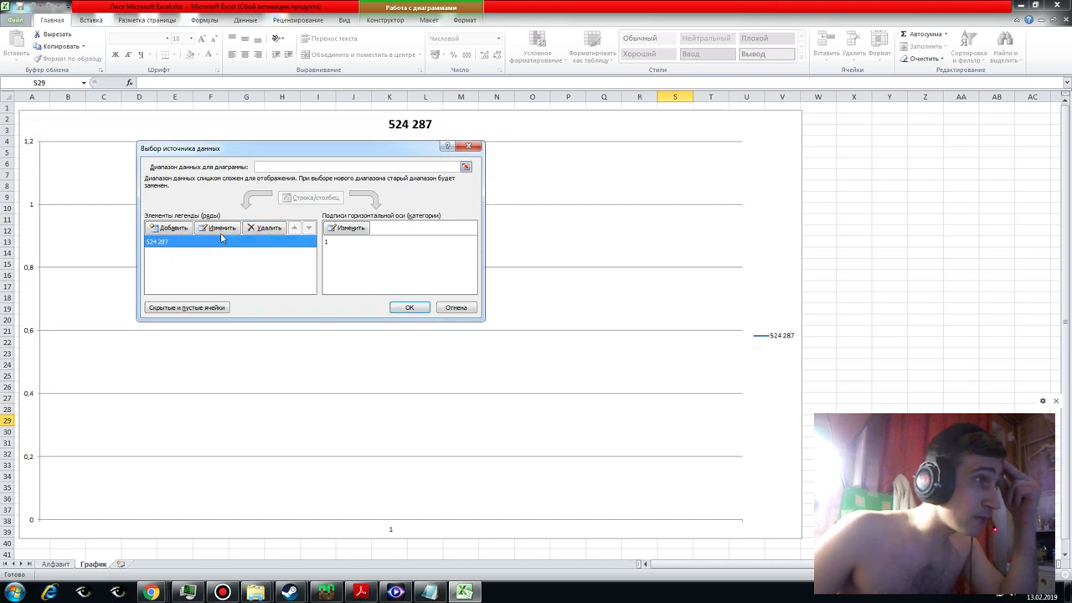
click(266, 229)
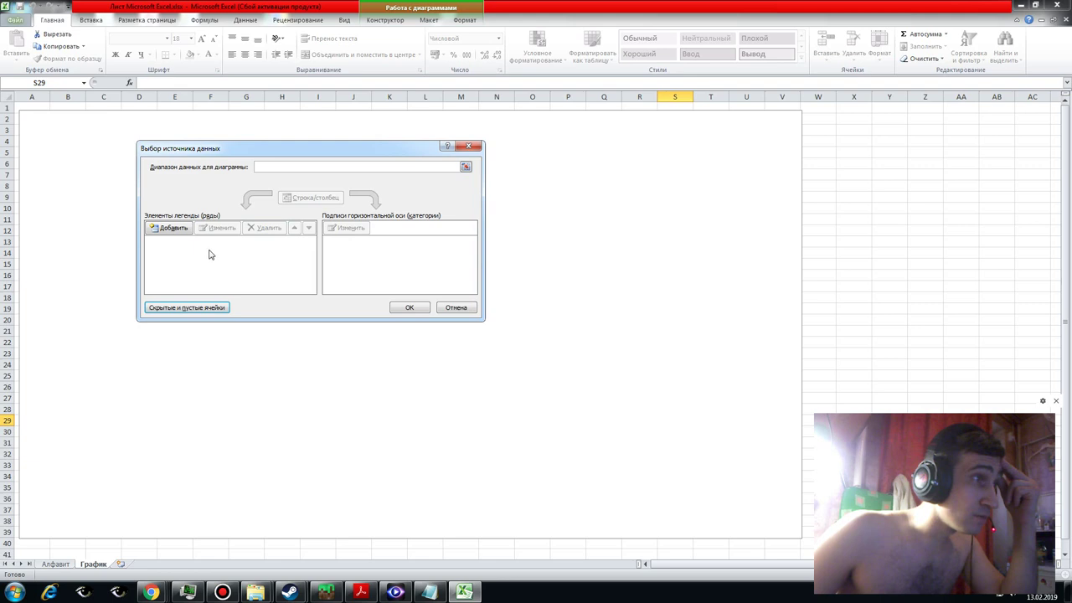
click(466, 167)
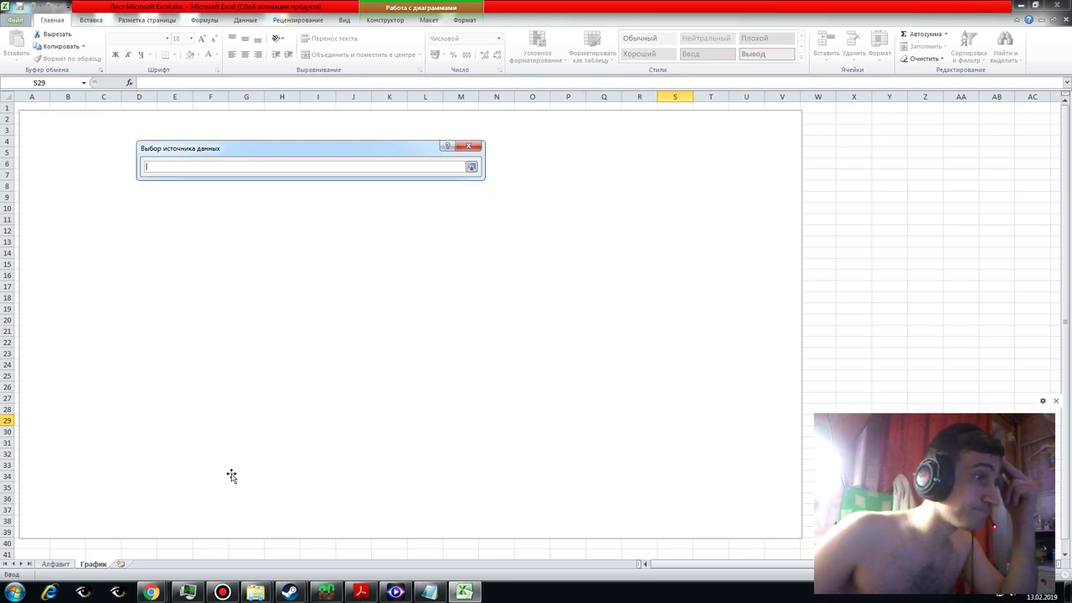
click(55, 563)
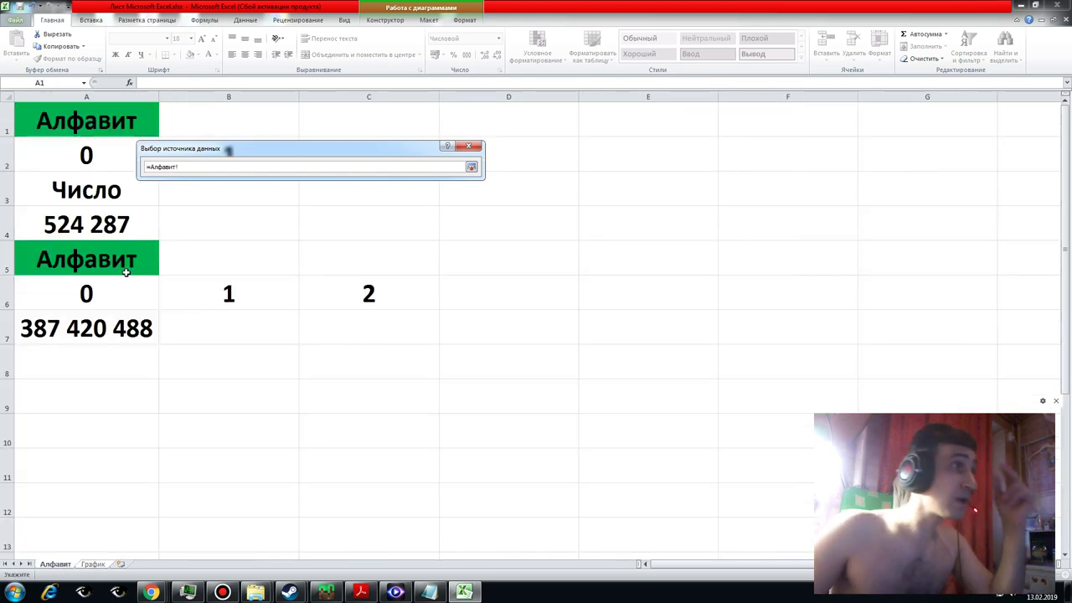
click(98, 225)
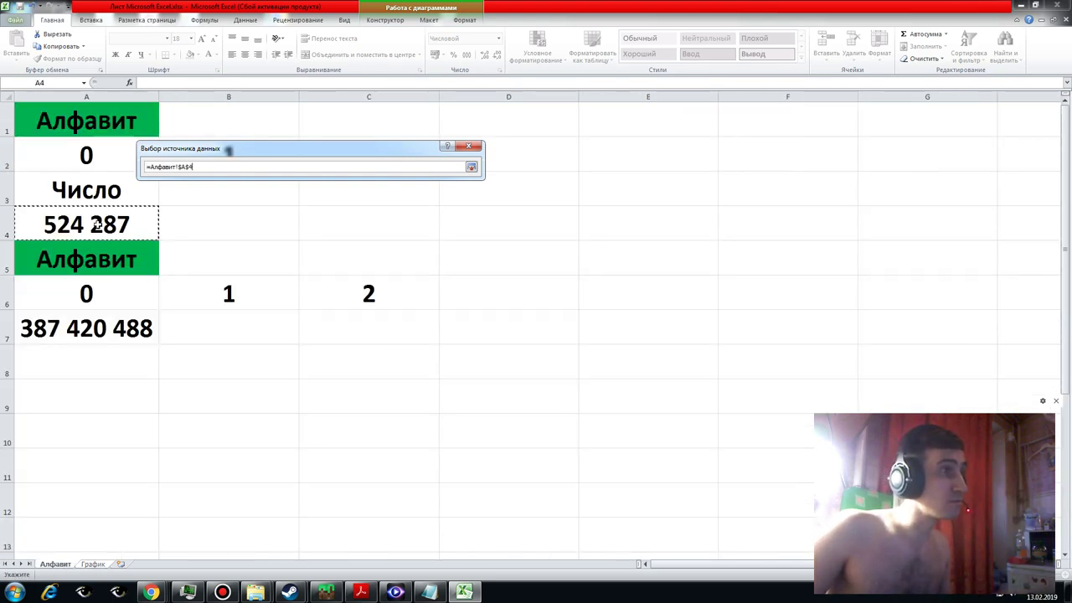
ctrl+click(102, 329)
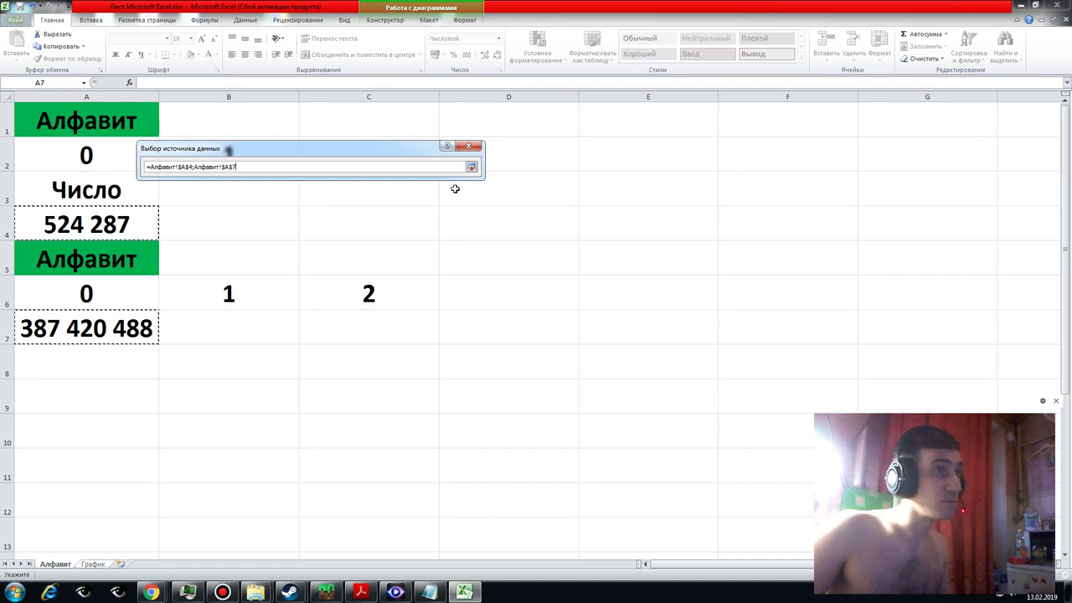
key(Return)
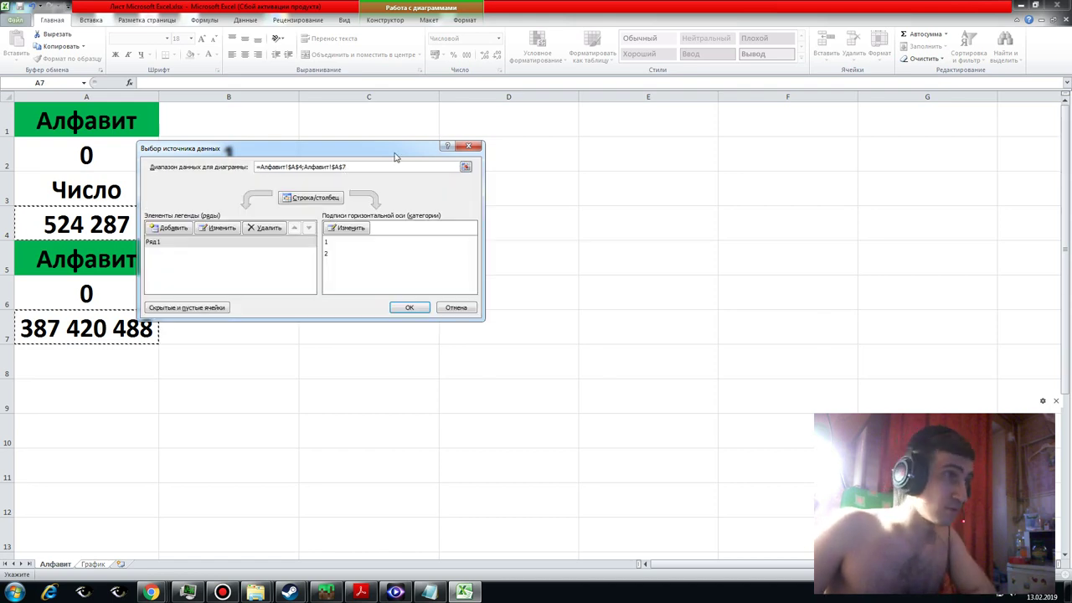
click(408, 307)
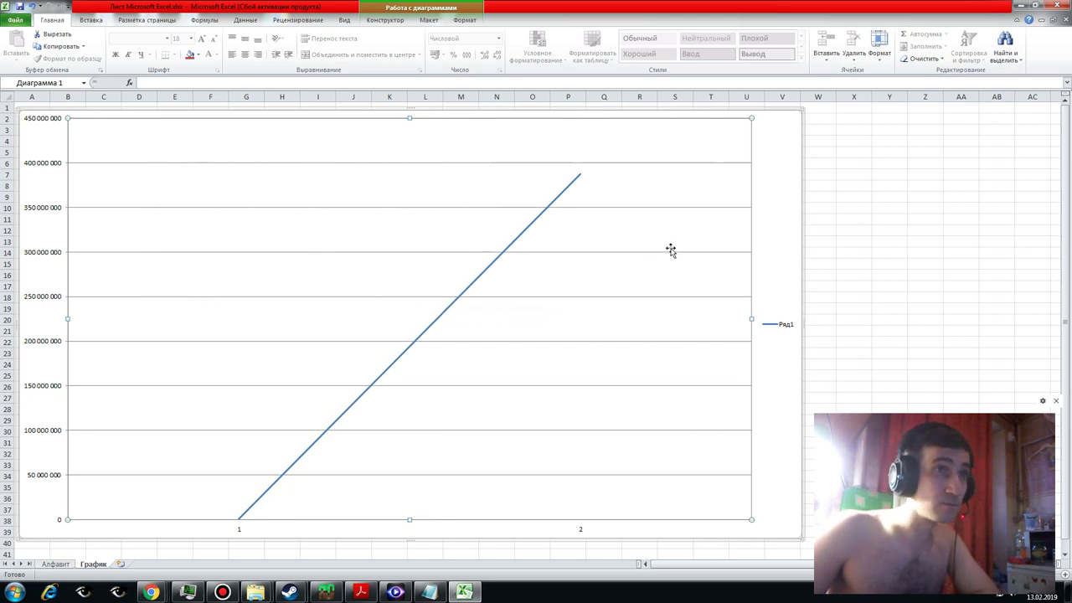
right_click(390, 290)
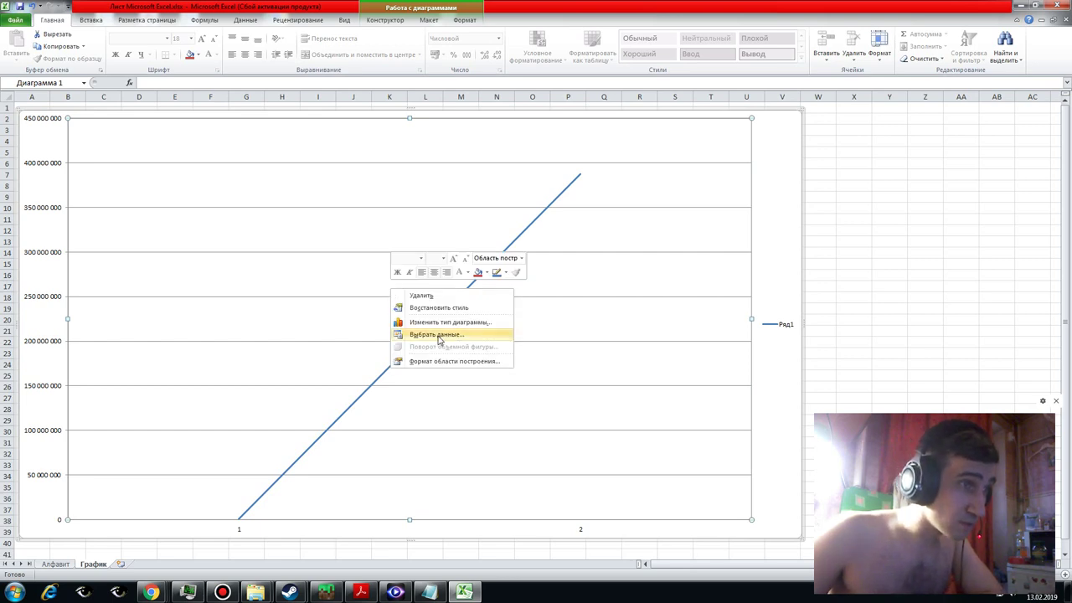
click(437, 335)
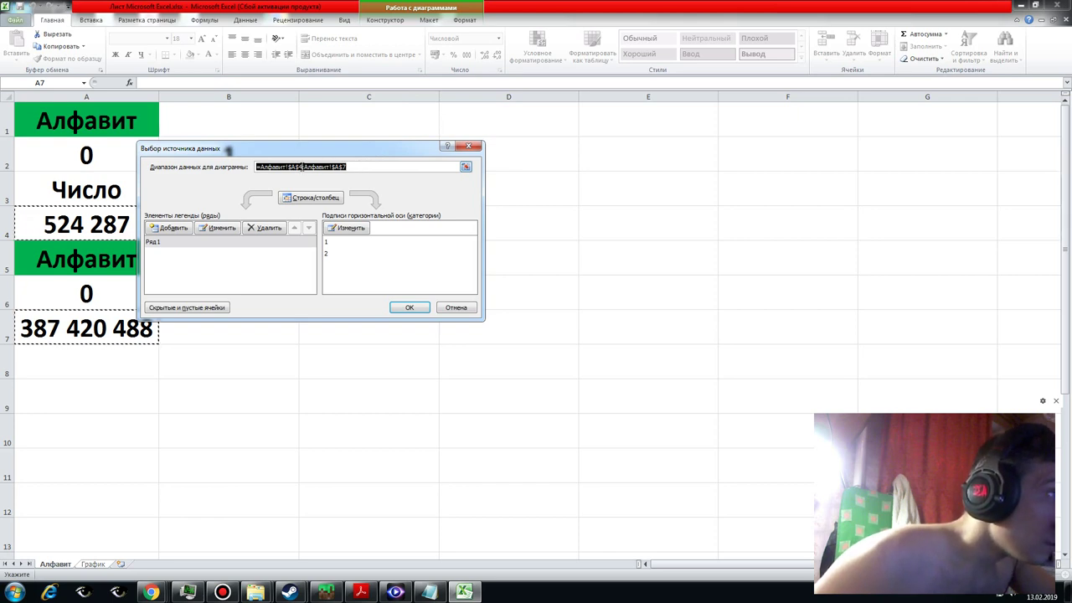
click(301, 167)
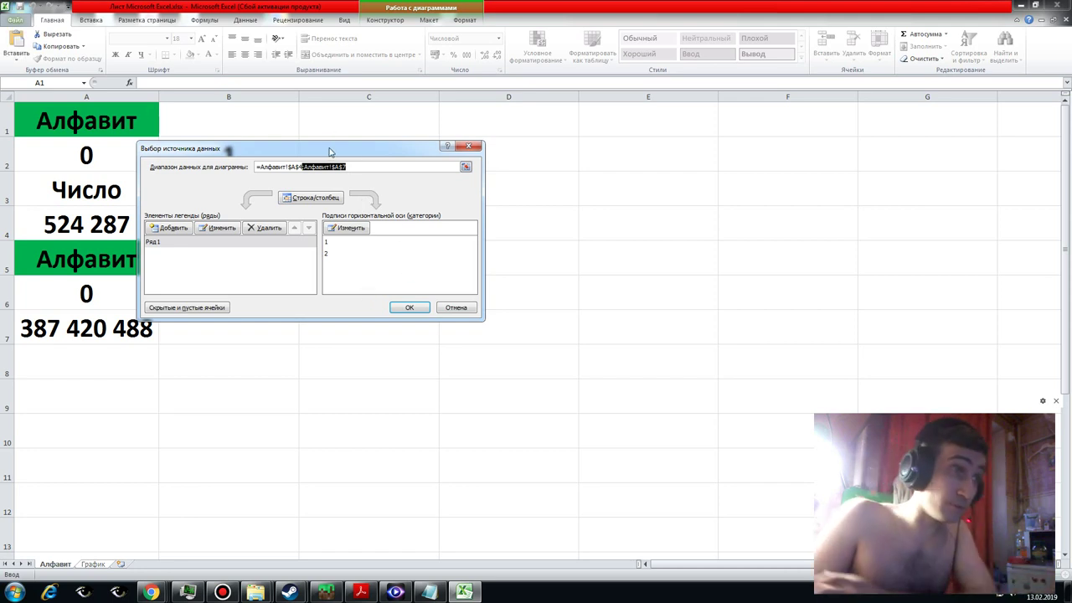
click(407, 309)
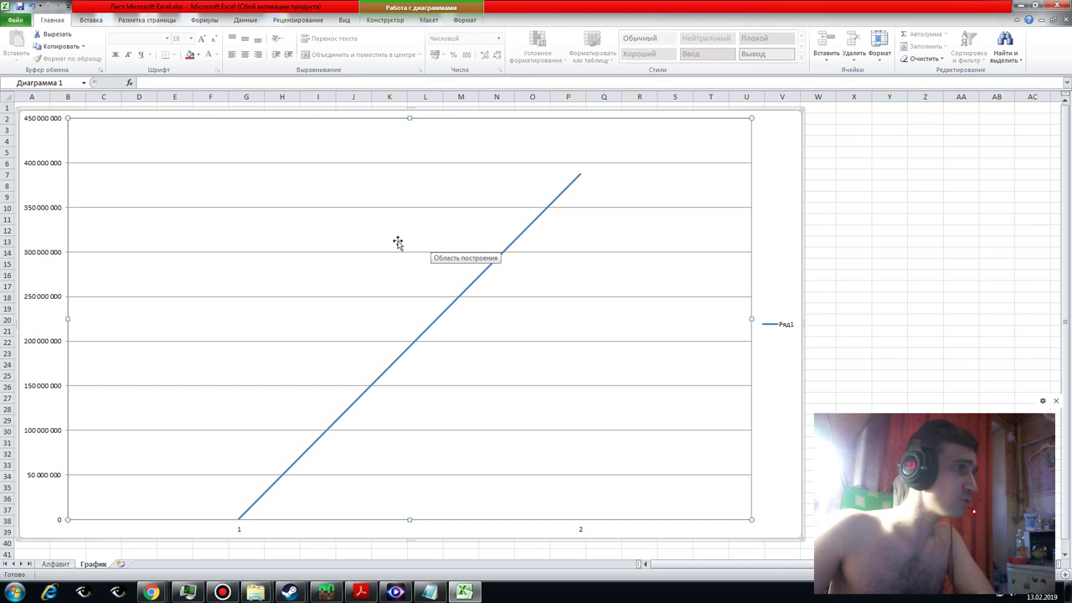
- Copy the green Алфавит header from A5 into A8 on the Алфавит sheet
click(56, 563)
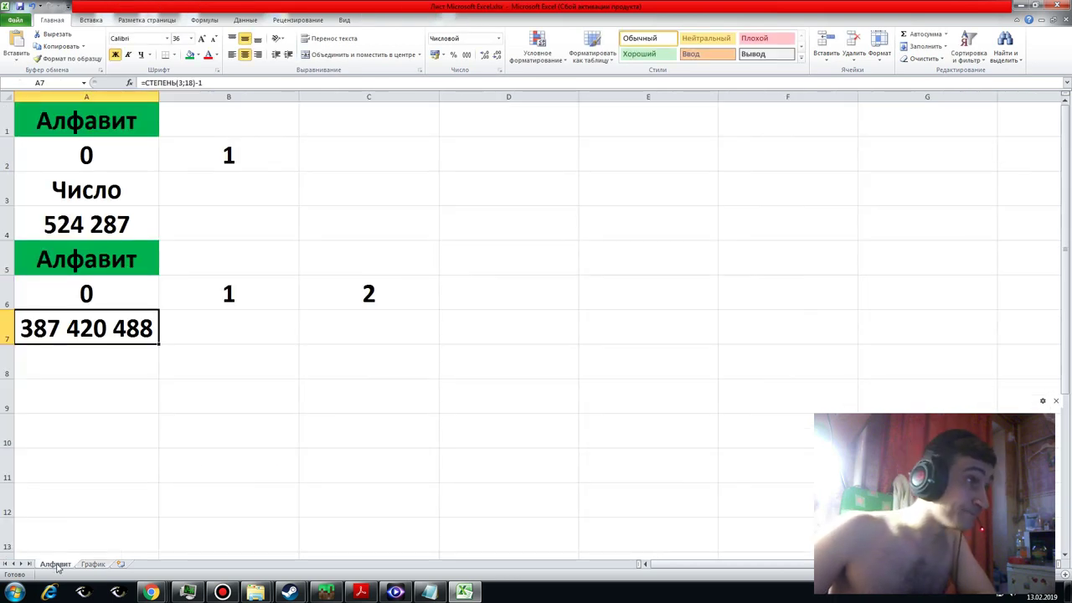
click(115, 370)
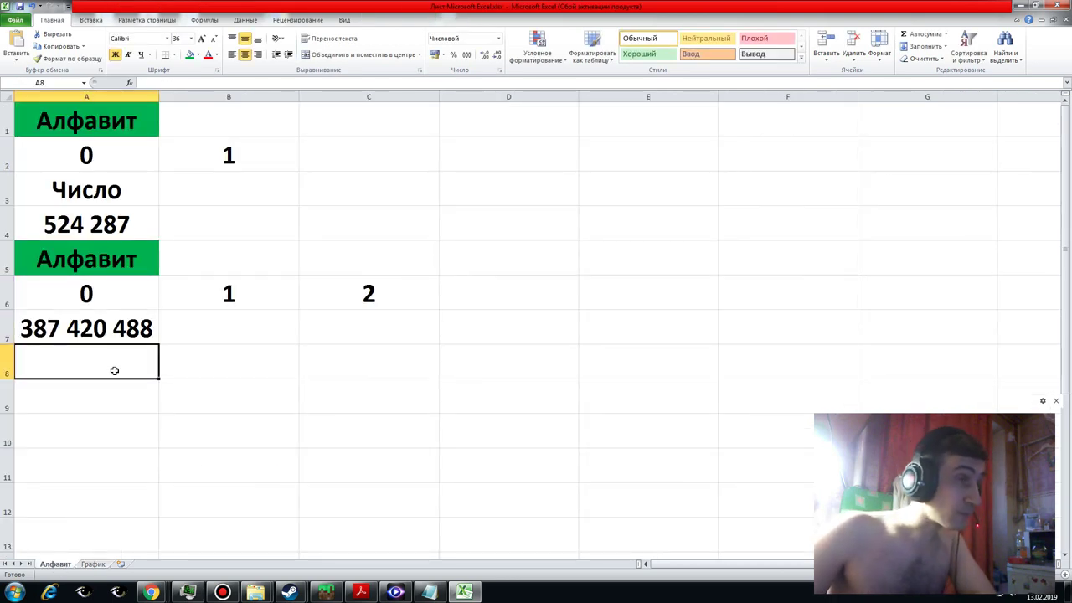
click(109, 268)
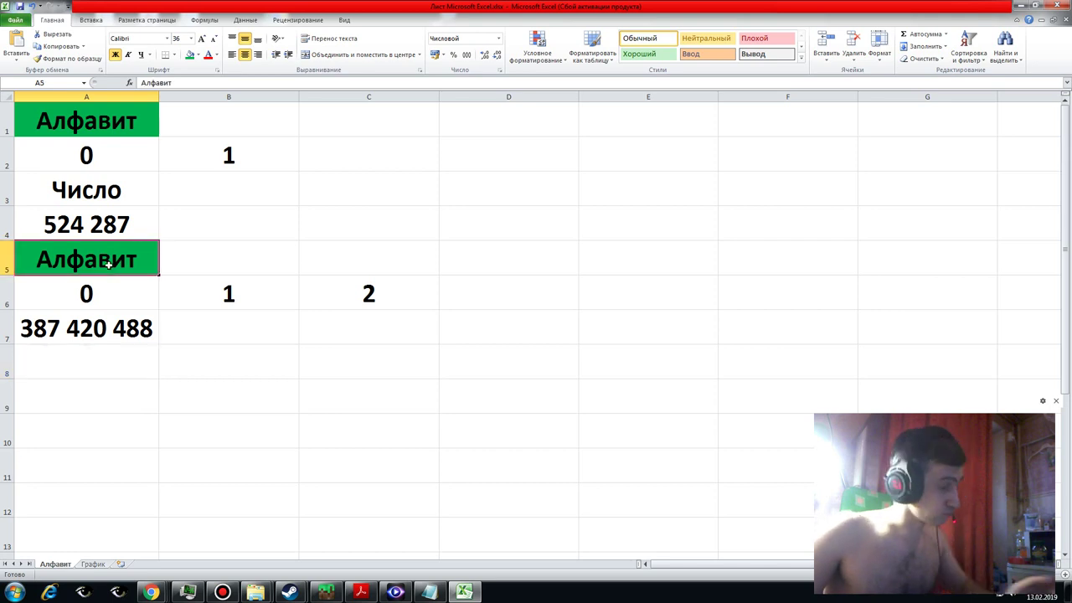
key(ctrl+c)
click(85, 356)
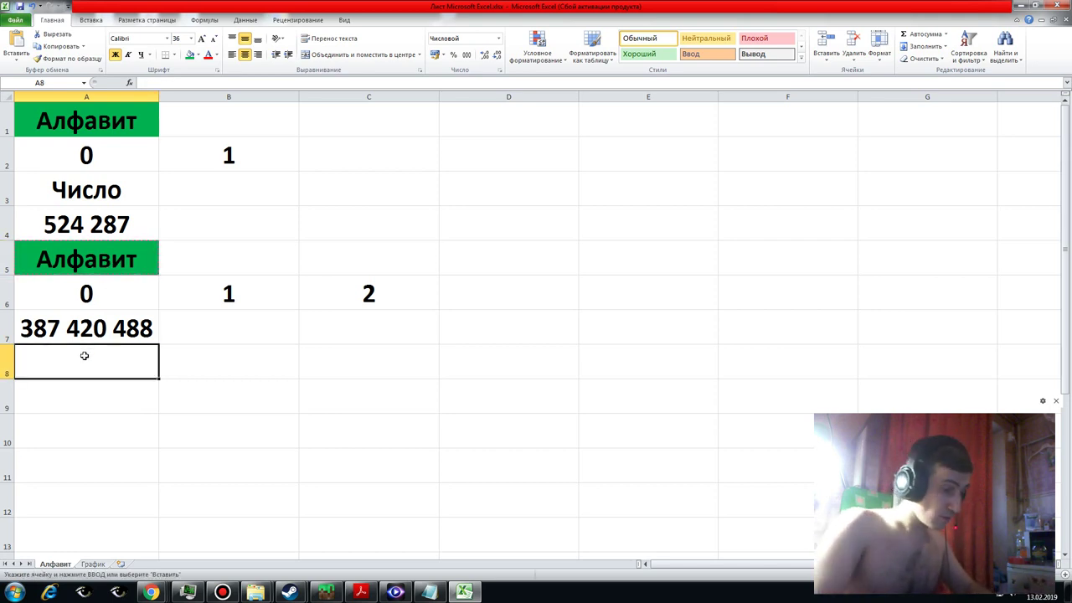
key(Return)
key(Right)
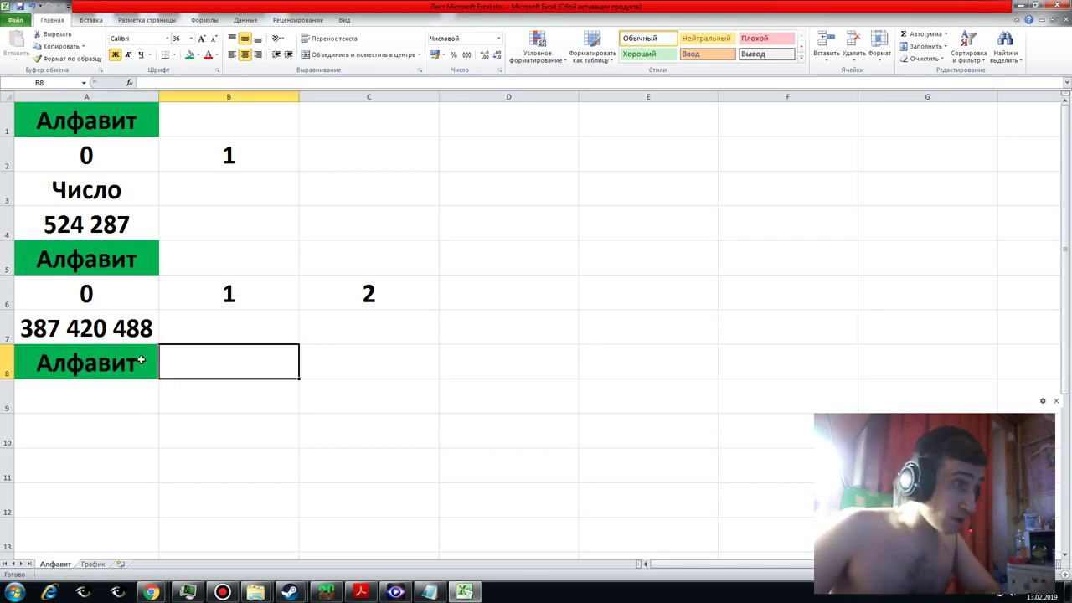
- Fill A9 to D9 with 0, 1, 2 and 3, ending back in column A
click(232, 390)
key(Left)
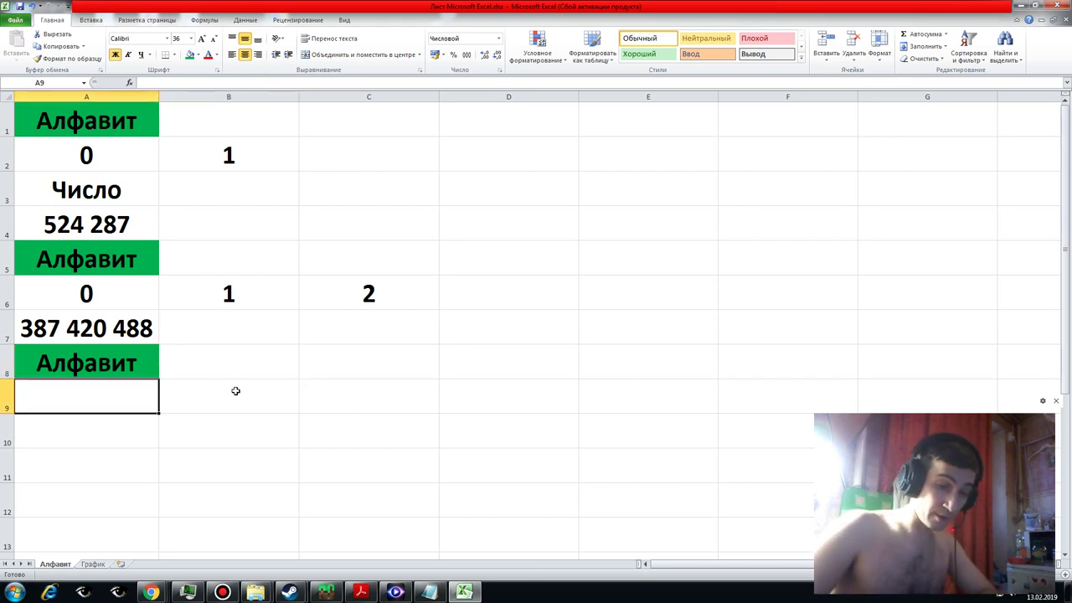
text(0)
key(Tab)
text(1)
key(Tab)
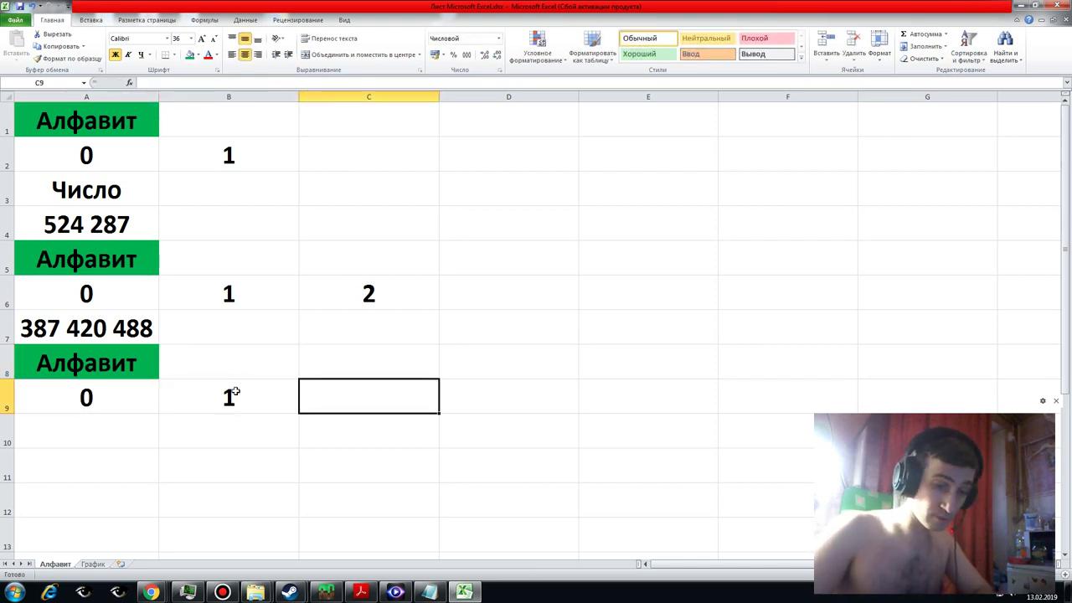
text(2)
key(Tab)
text(3)
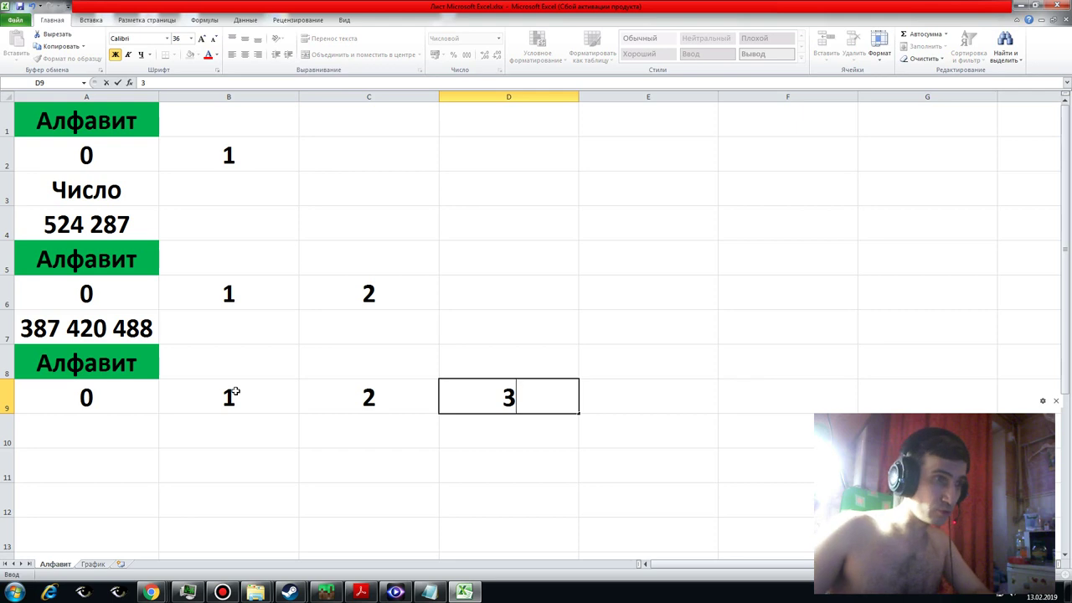
key(Down)
key(Left)
key(Left)
key(Left)
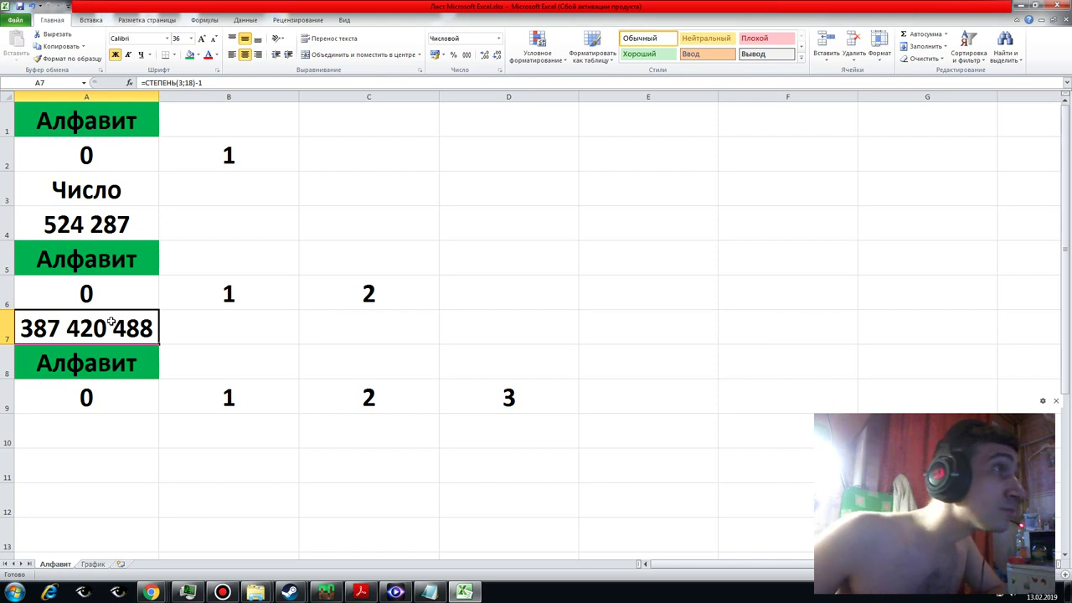
click(90, 428)
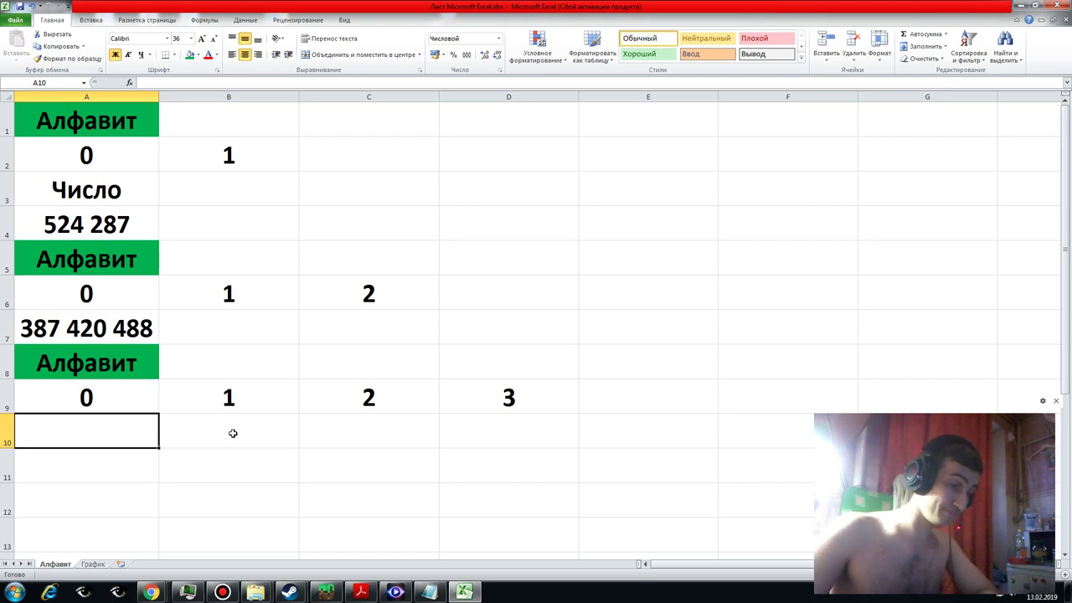
text(ст)
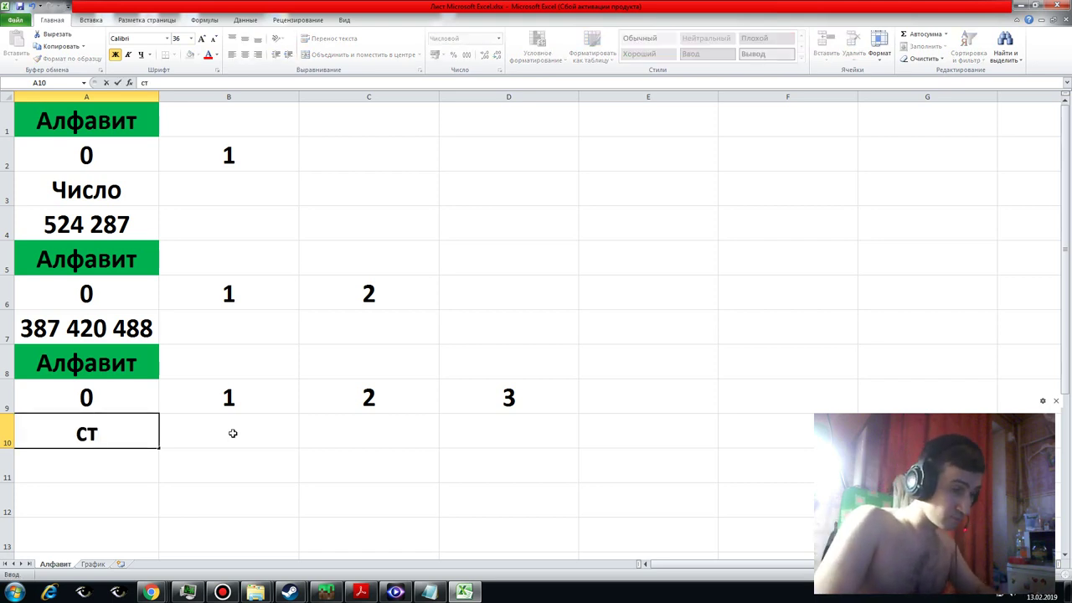
key(BackSpace)
text(=)
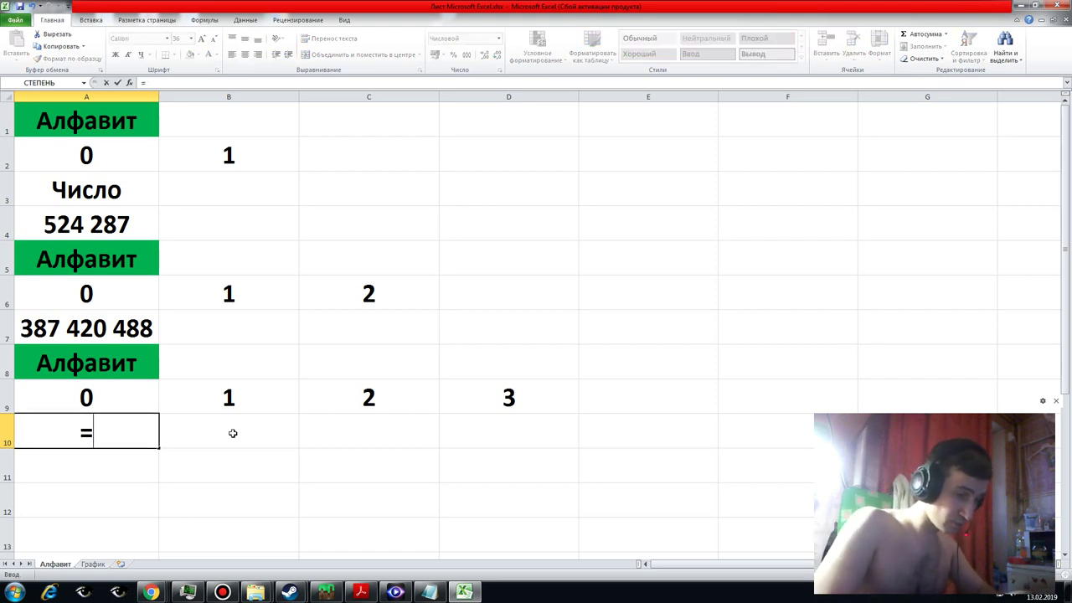
text((сте)
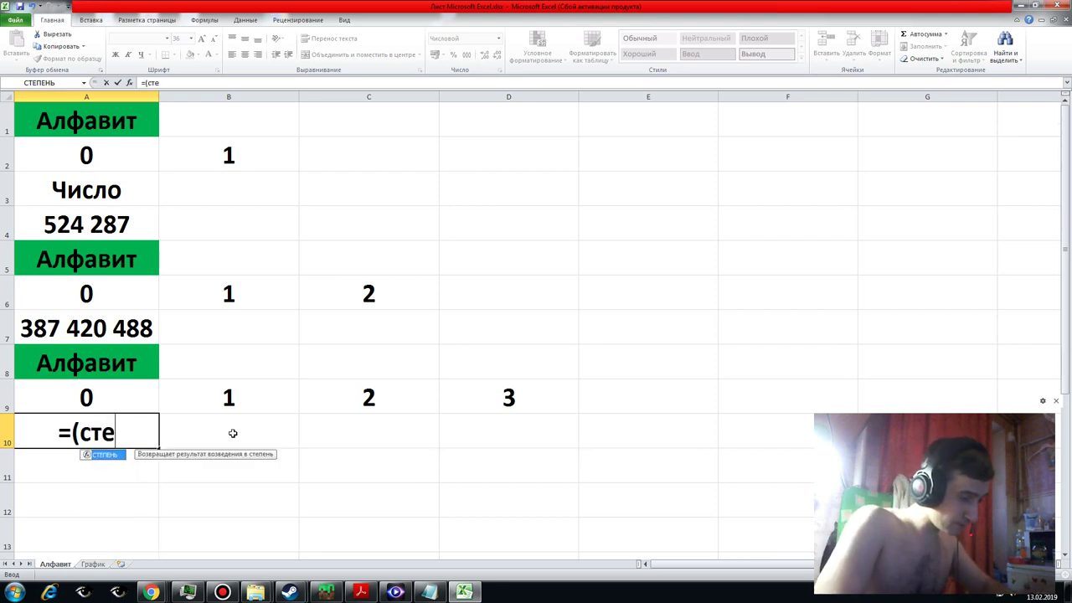
text(пень)
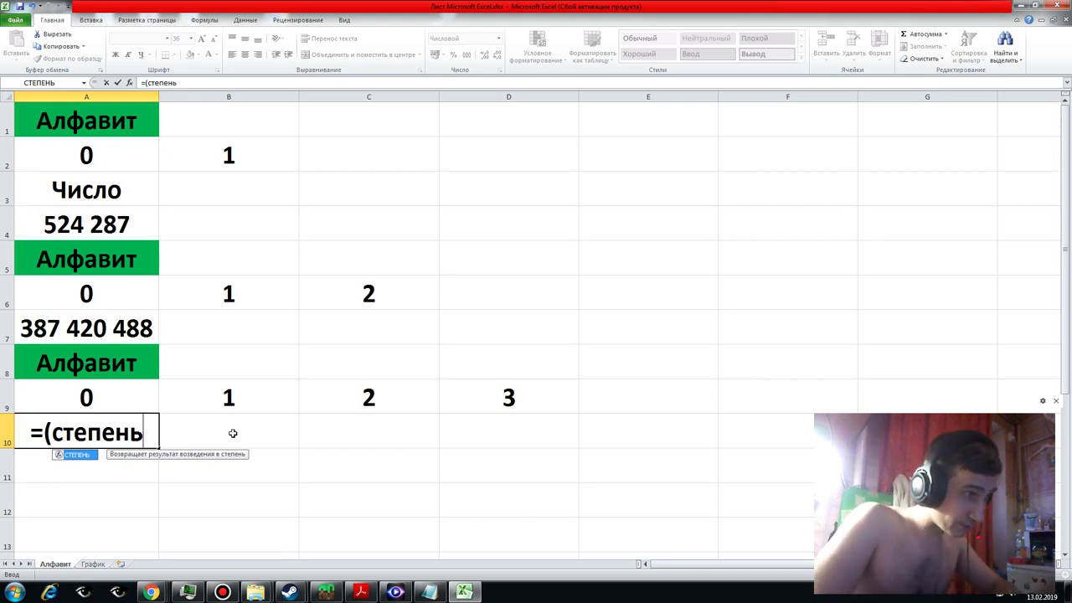
text(()
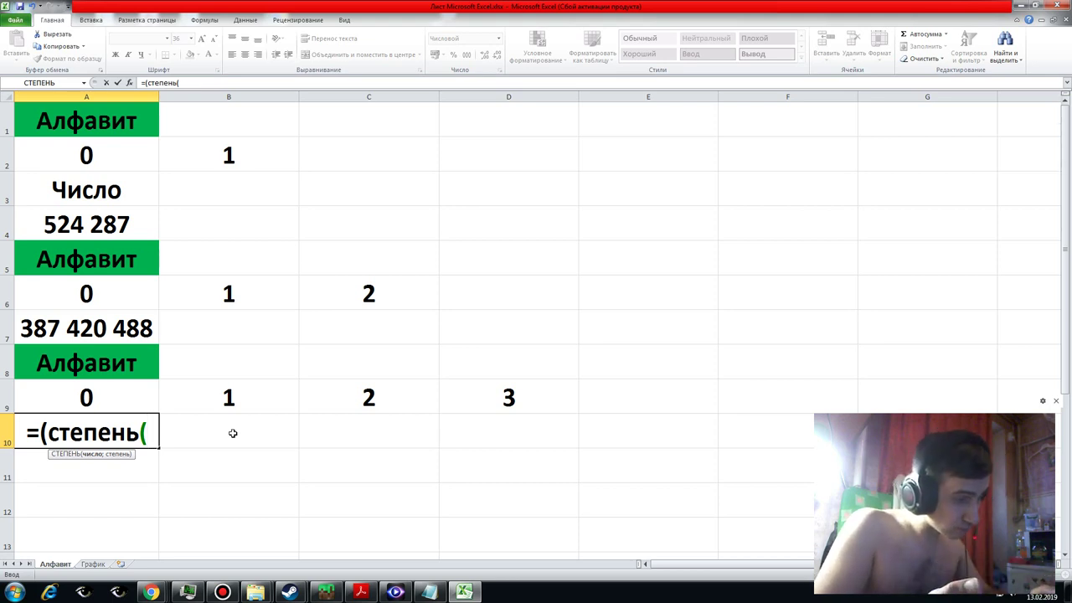
text(4)
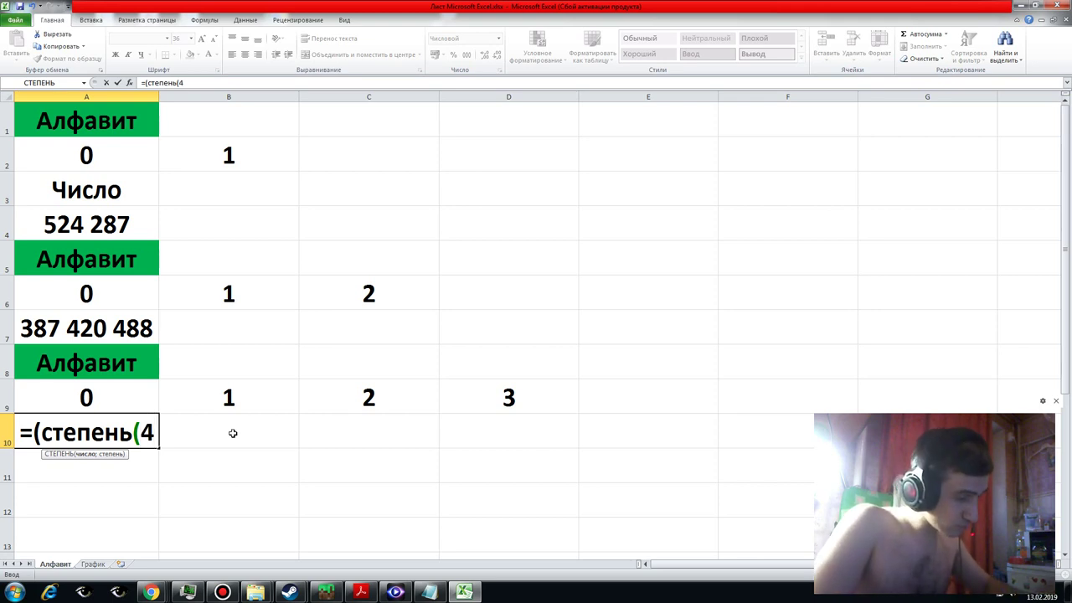
text(;)
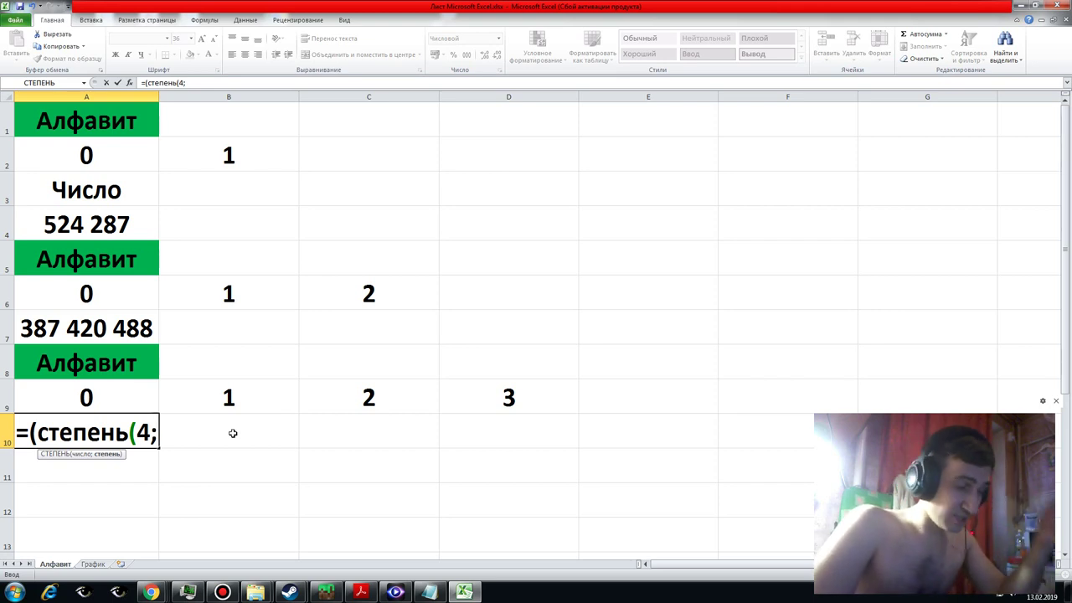
text(17)
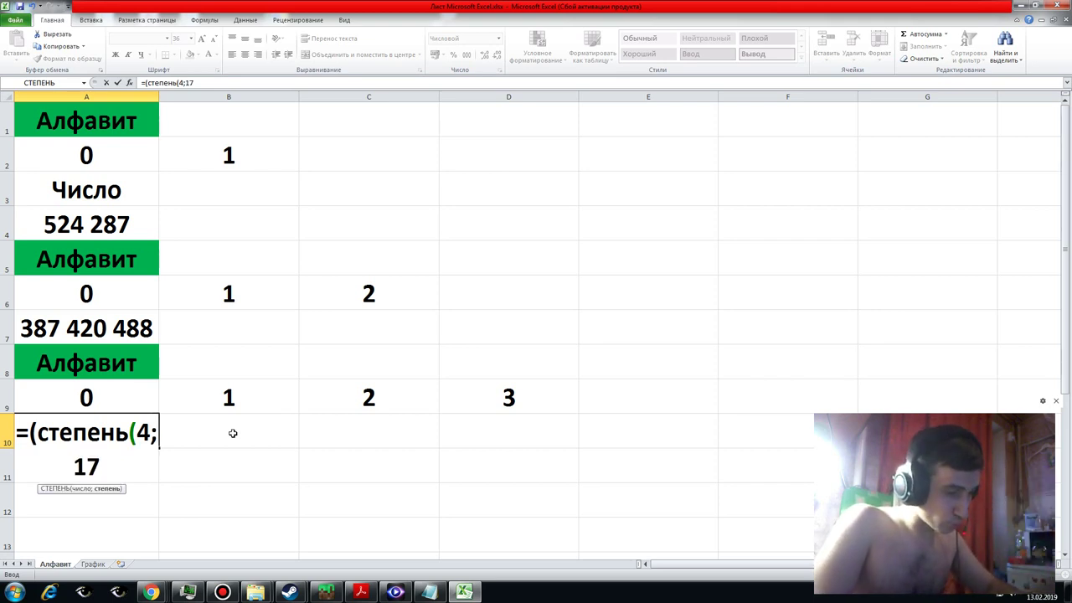
text()-1)
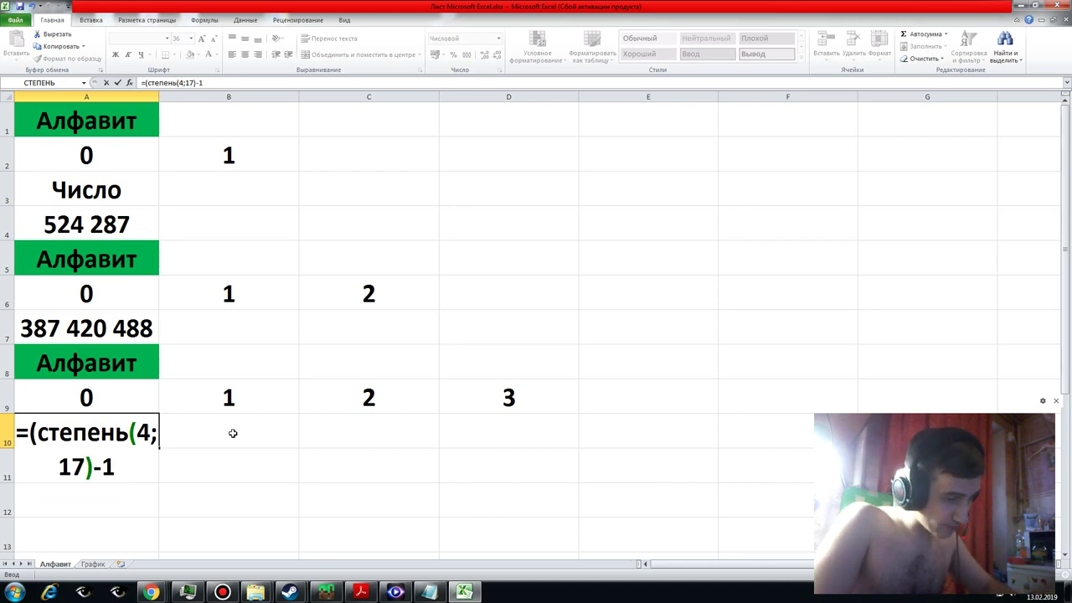
text())
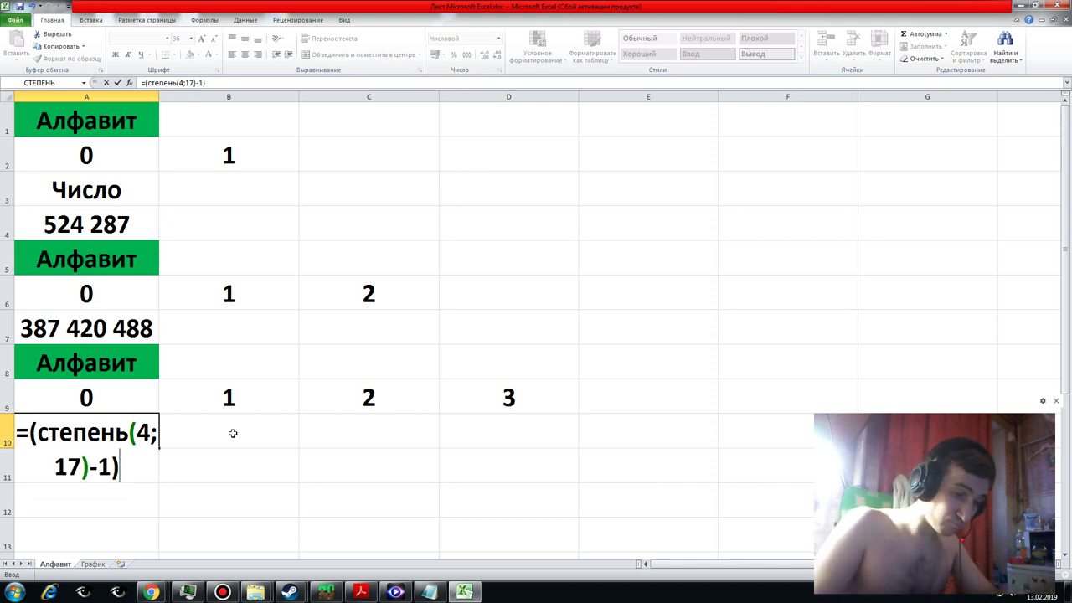
click(233, 433)
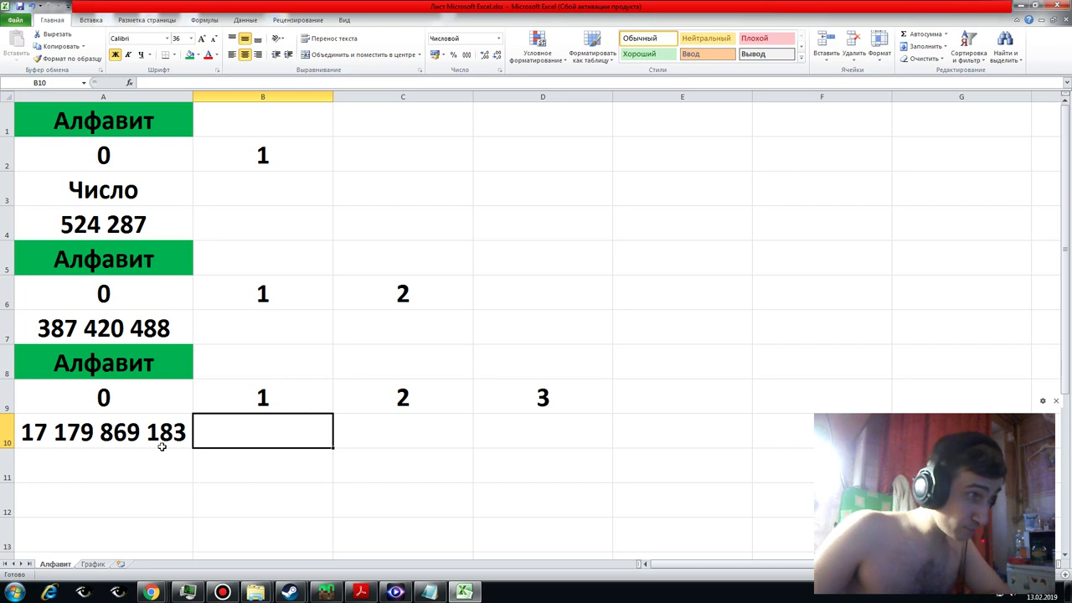
- Open the График chart's data source and try editing the chart data range box
click(94, 564)
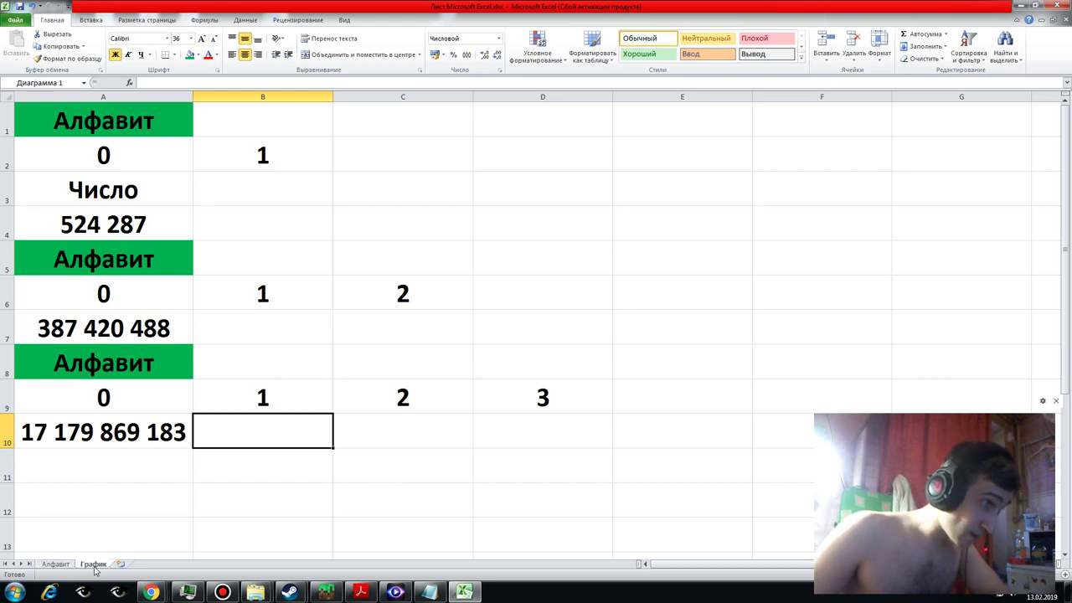
right_click(266, 359)
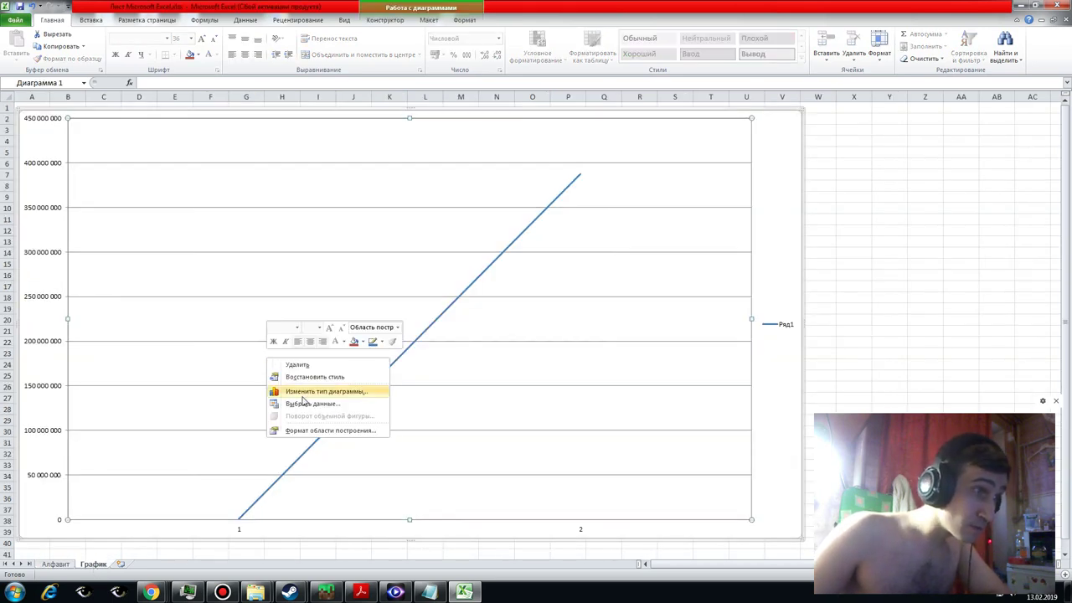
click(302, 405)
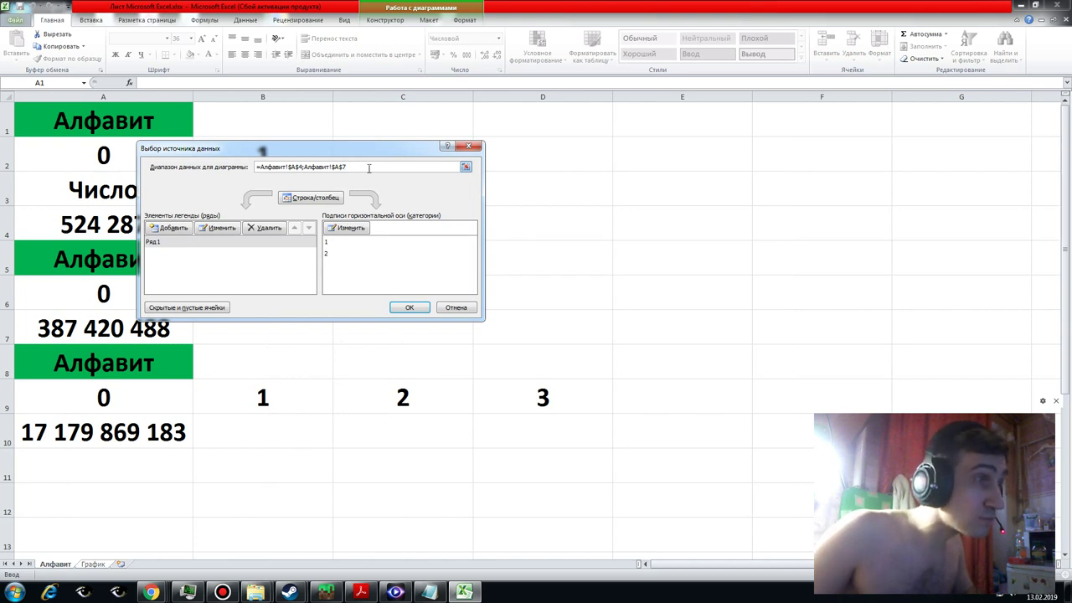
right_click(369, 169)
click(359, 159)
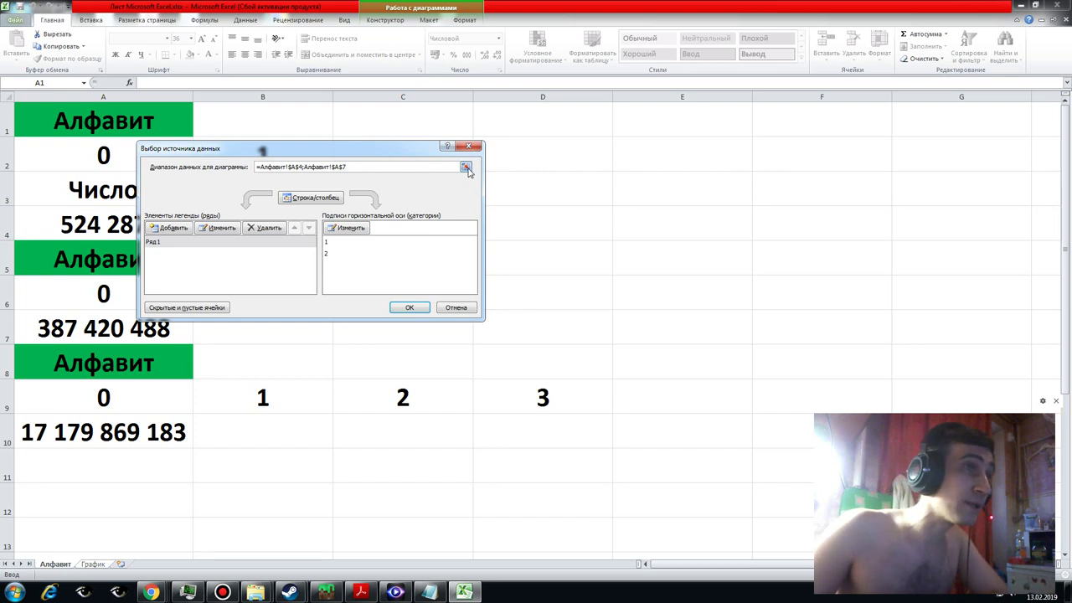
click(466, 168)
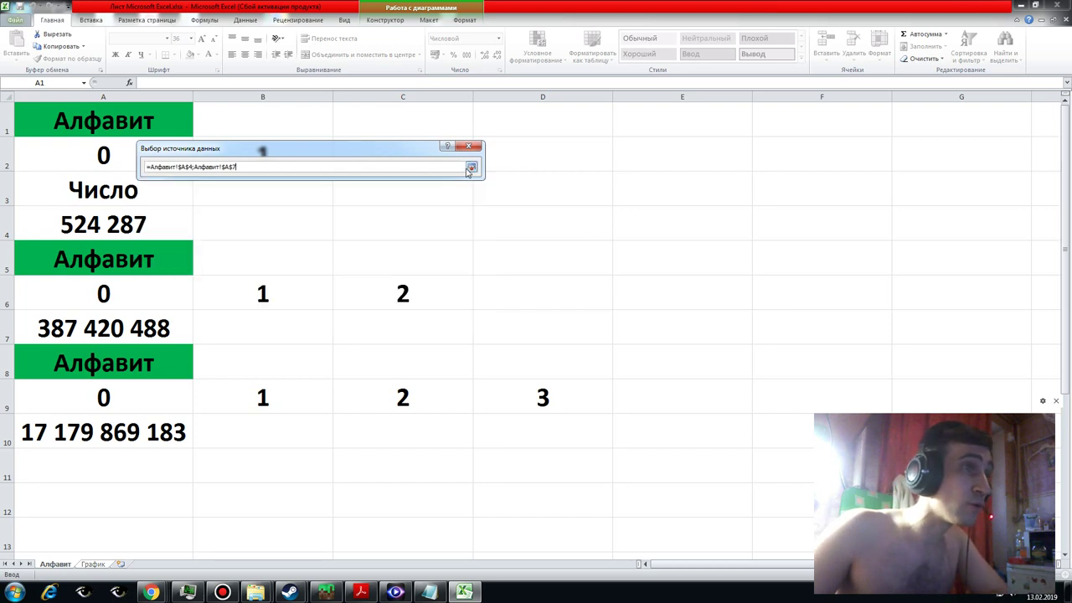
right_click(280, 168)
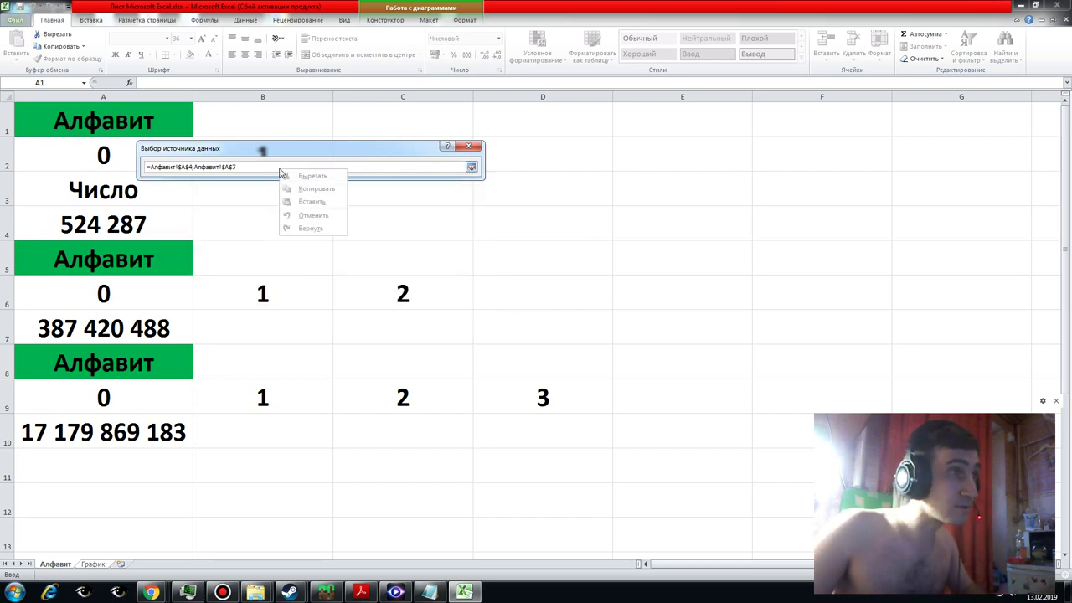
click(283, 157)
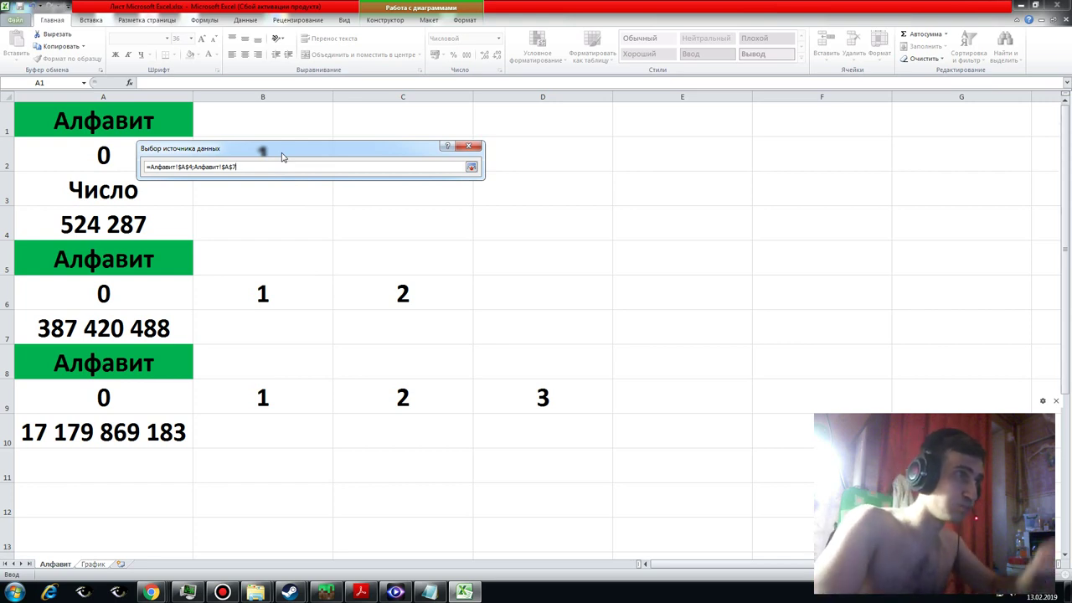
- Remove the stray character after $A$7, pick Алфавит cell A10 for the range, and apply
key(BackSpace)
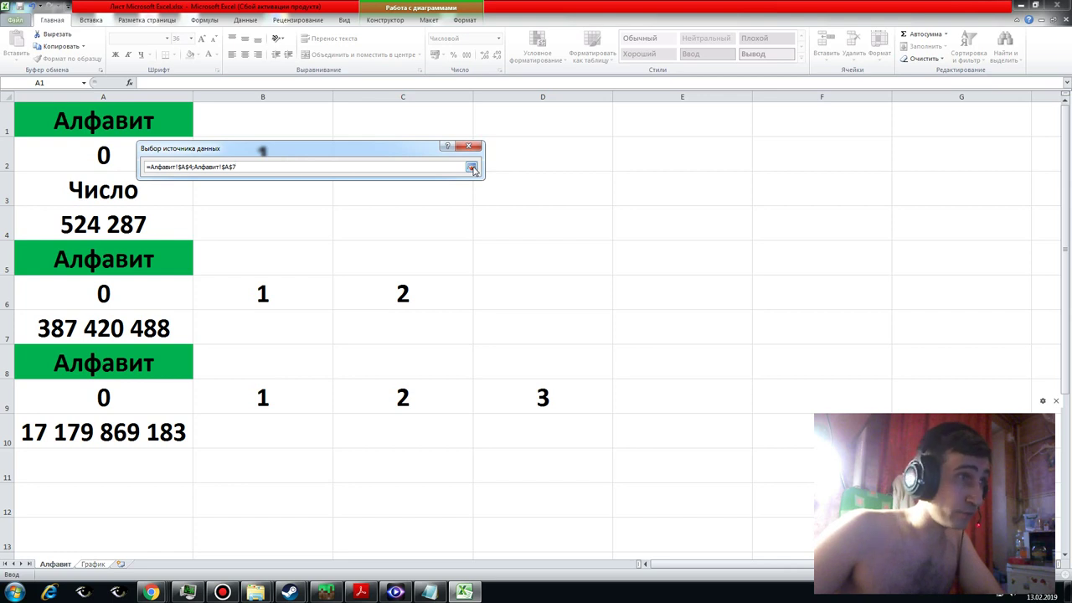
click(472, 168)
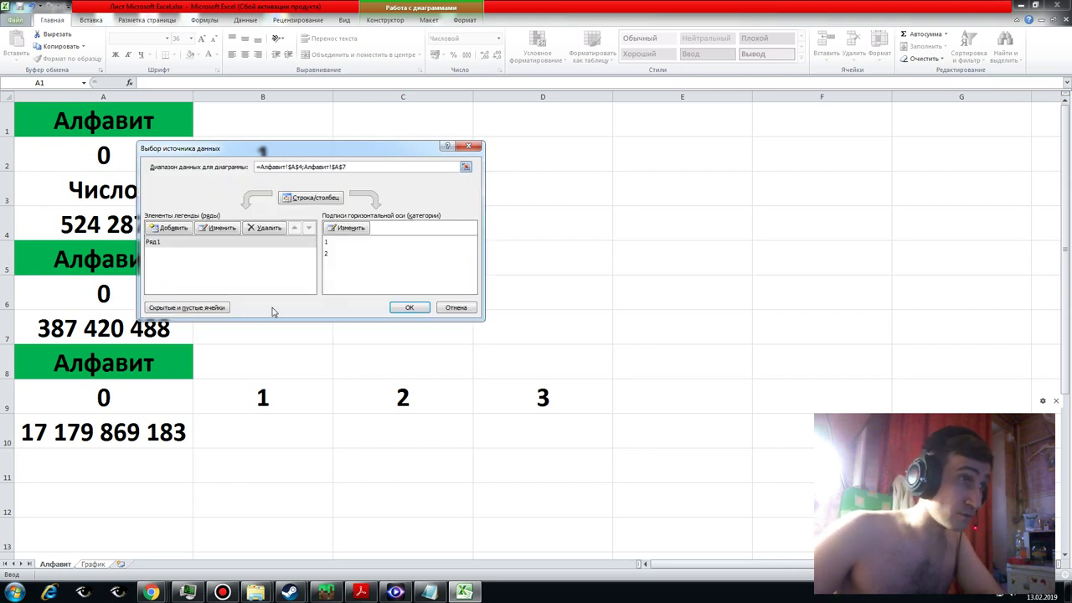
click(55, 564)
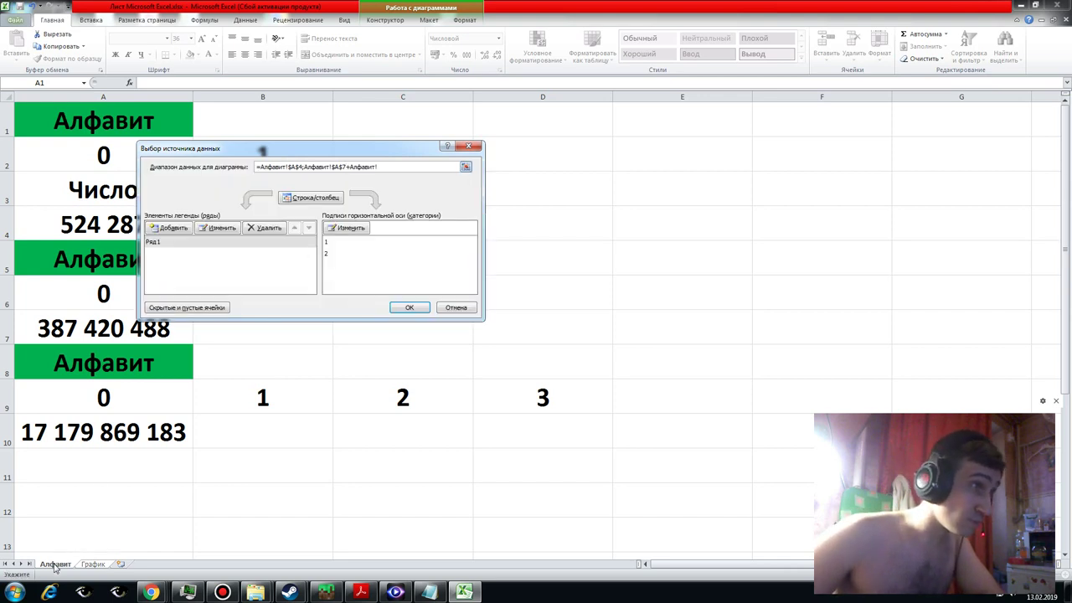
click(122, 420)
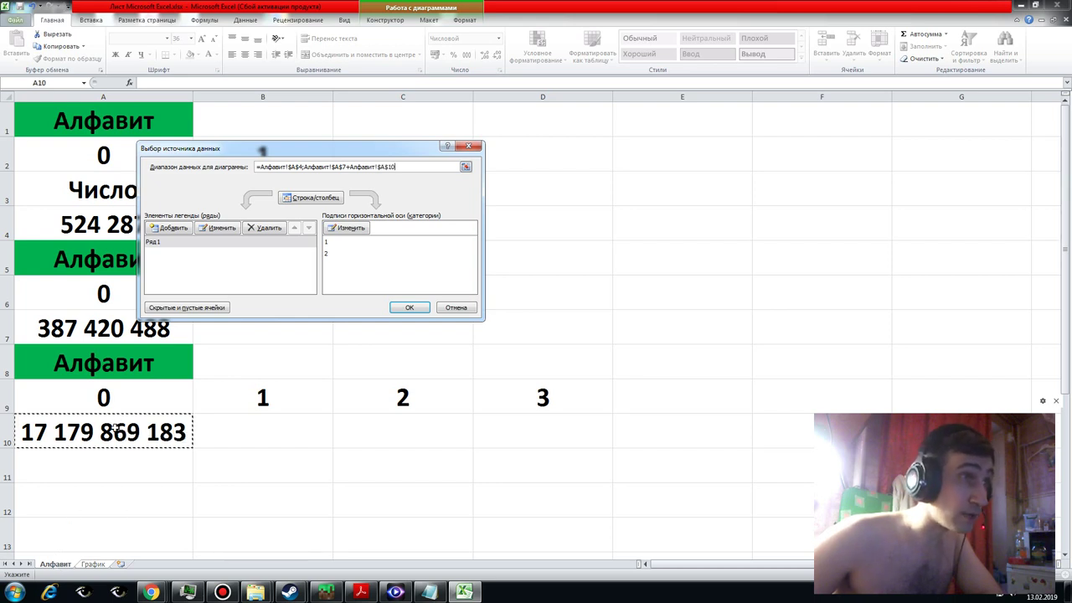
click(409, 309)
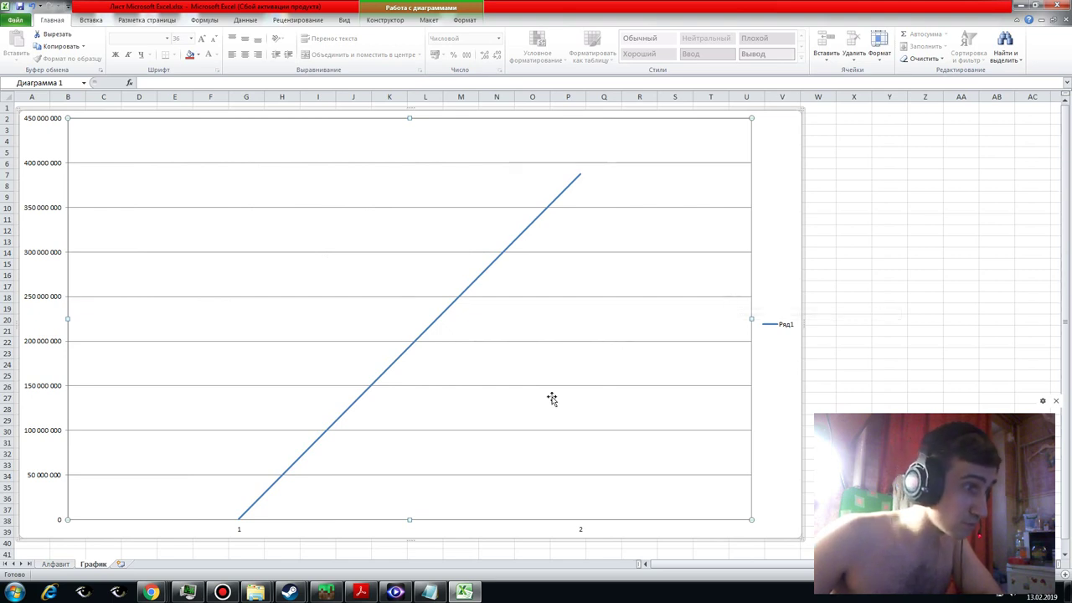
mouse_move(687, 566)
mouse_down()
mouse_move(725, 569)
mouse_move(644, 549)
mouse_up()
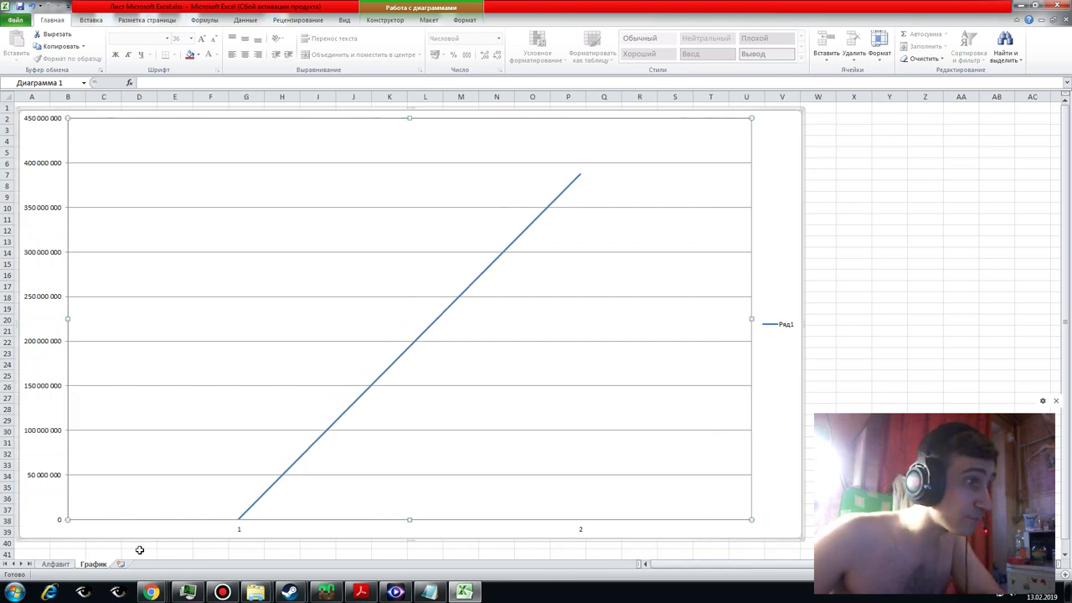
right_click(281, 374)
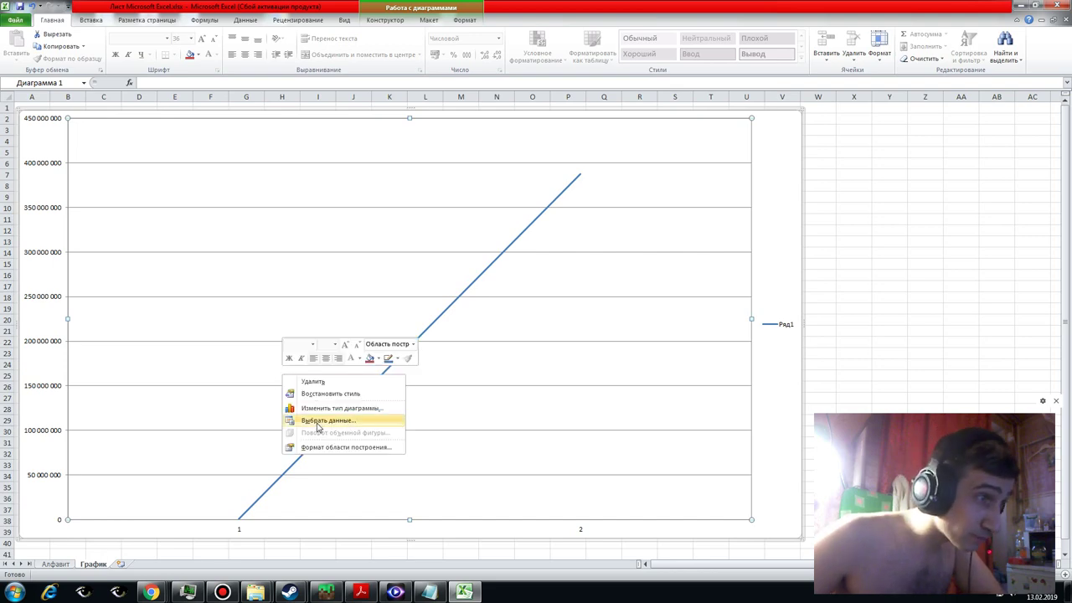
click(323, 420)
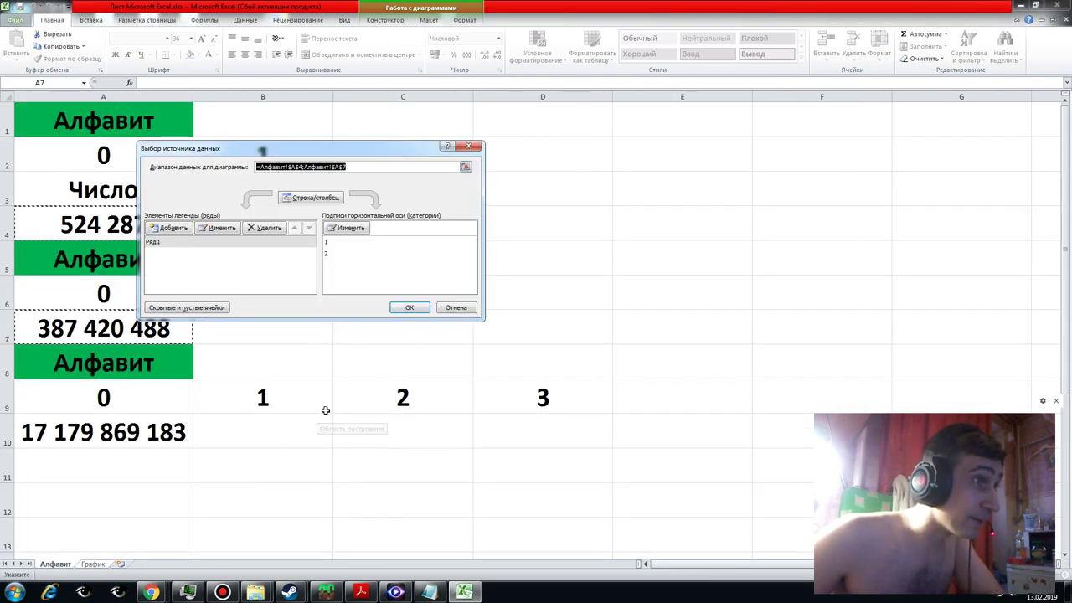
click(174, 244)
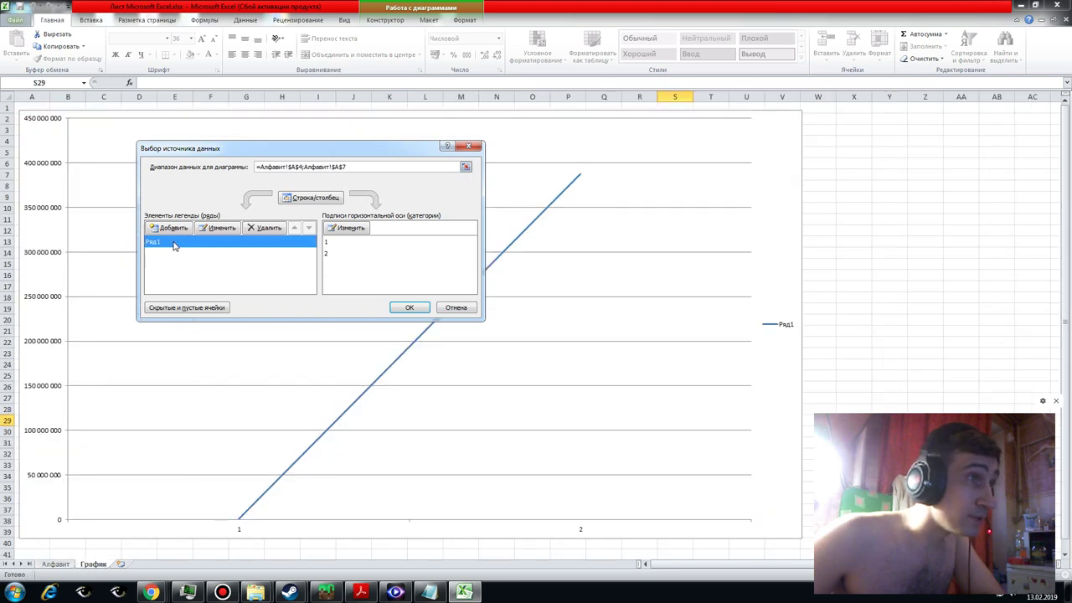
click(342, 246)
click(342, 252)
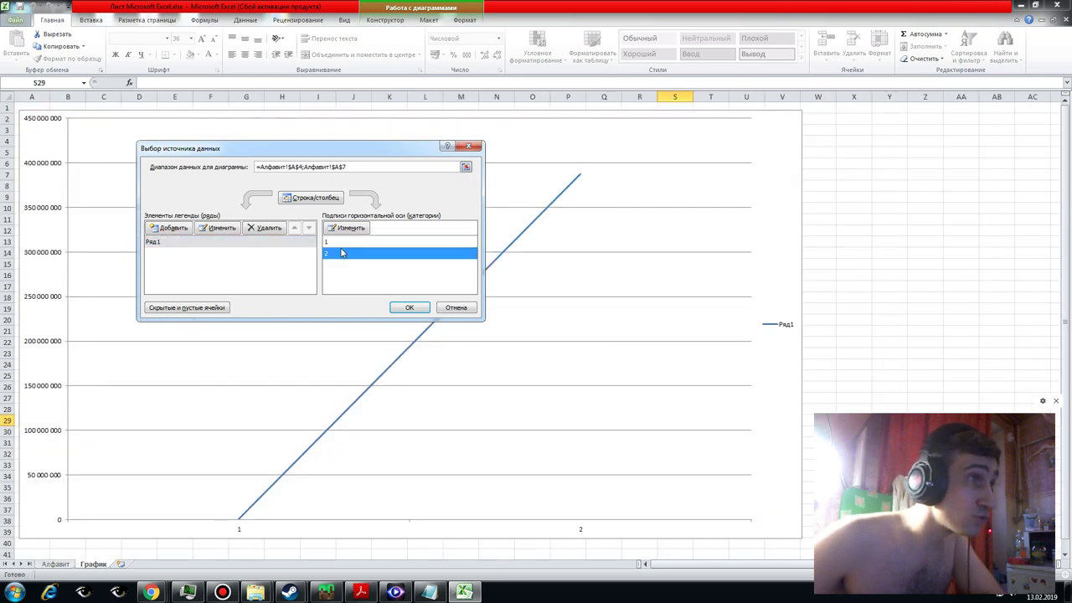
click(341, 245)
click(339, 253)
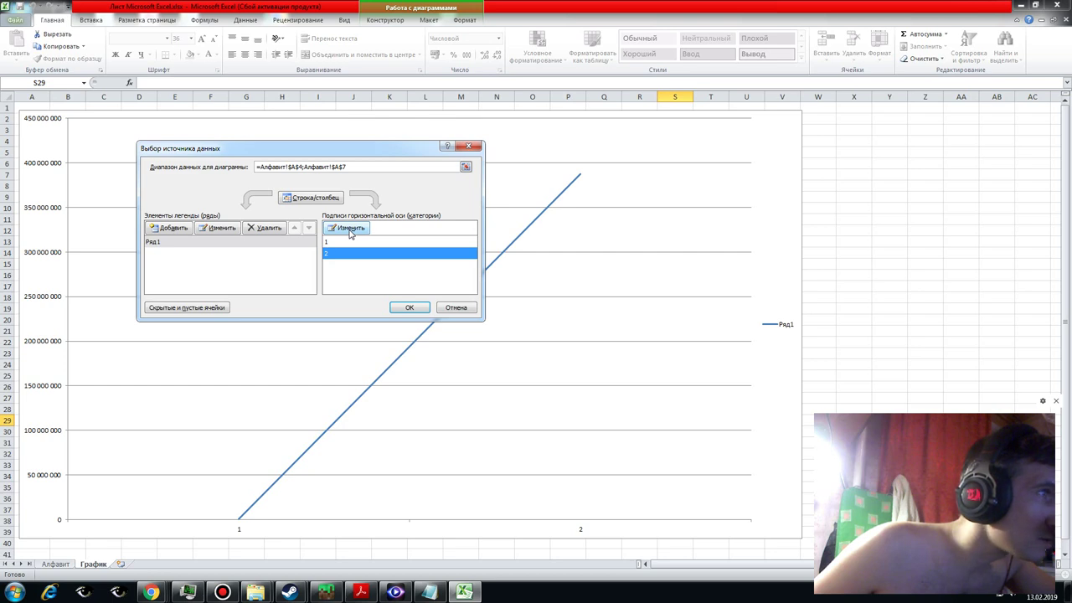
click(351, 230)
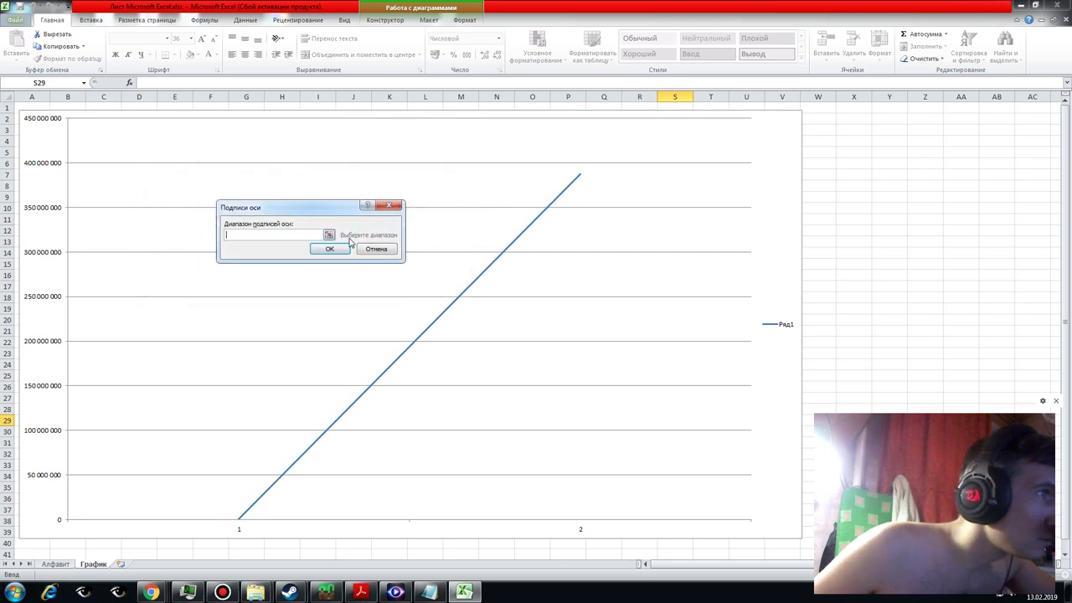
click(372, 251)
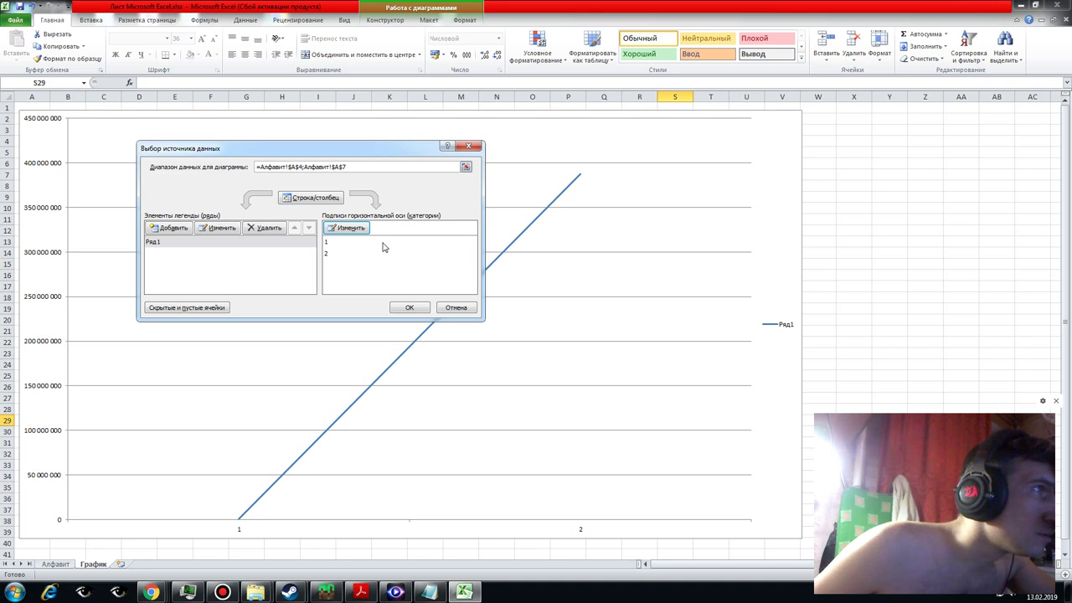
- Append Алфавит cell A10 to the chart range so Ряд1 reaches about 17 billion at point 3
click(466, 168)
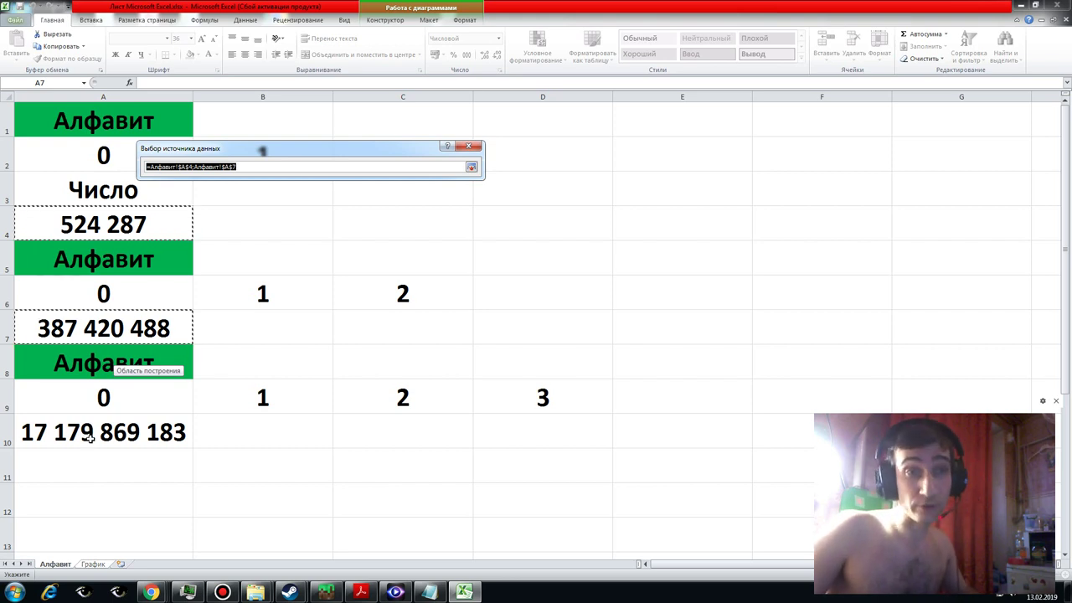
ctrl+click(100, 433)
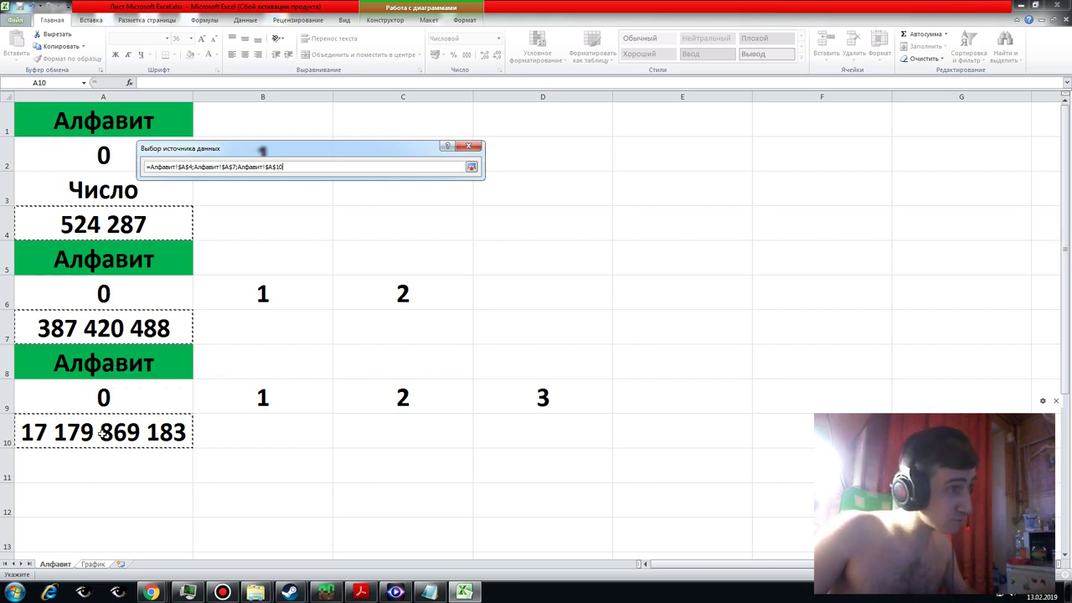
key(Return)
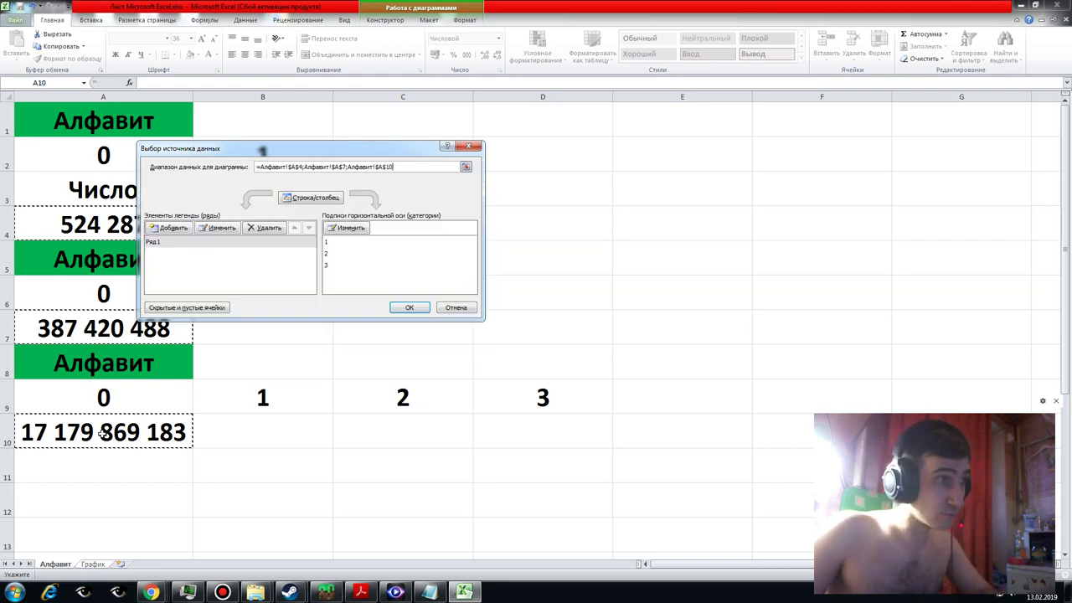
key(Return)
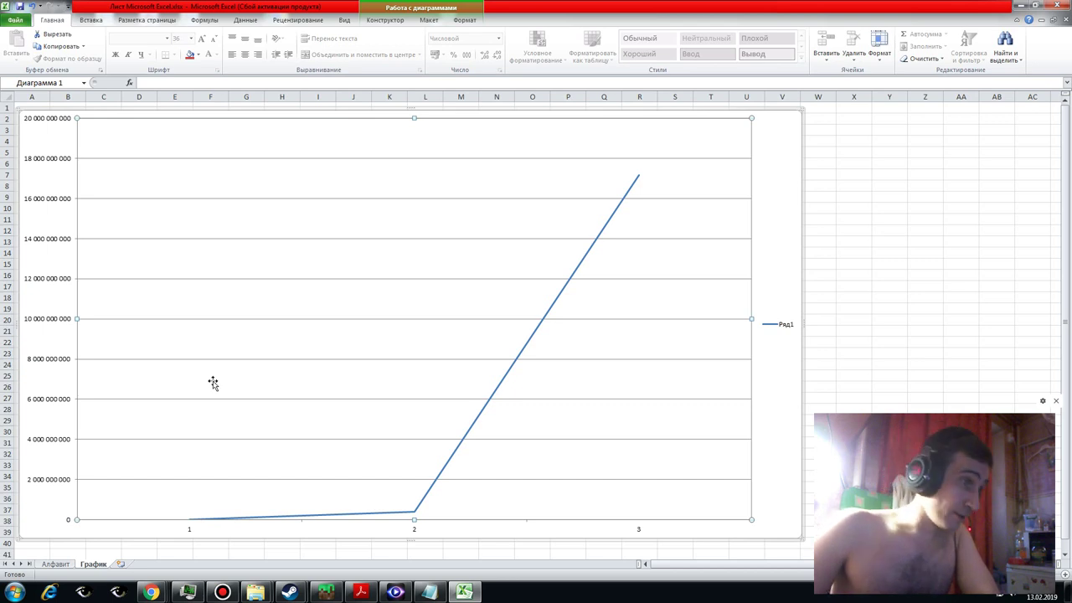
- Fill cells A11 to E11 on the Алфавит sheet with 0, 1, 2, 3 and 4
click(56, 564)
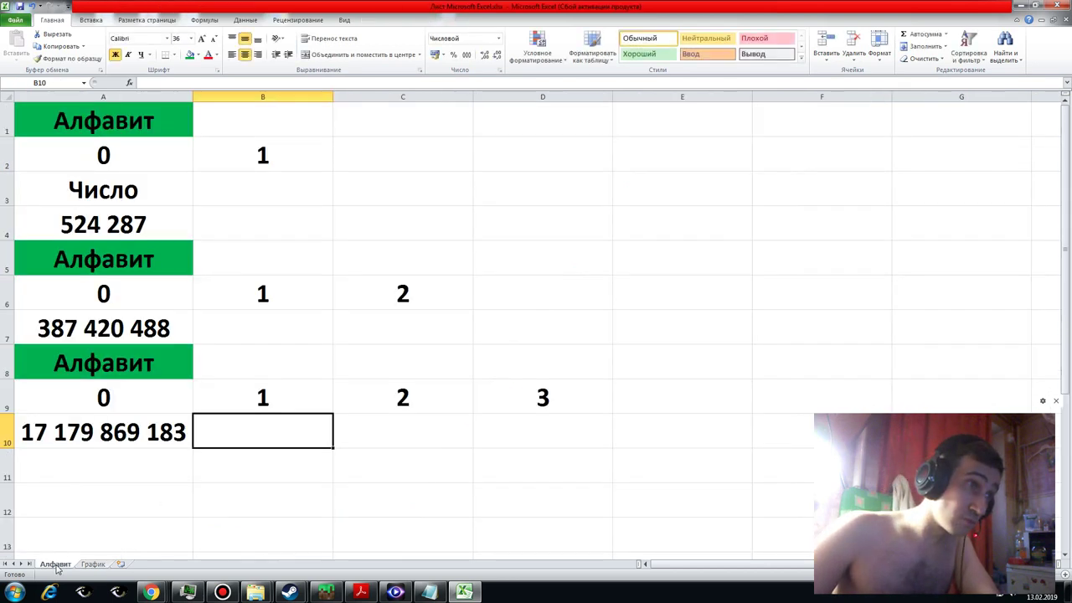
click(121, 466)
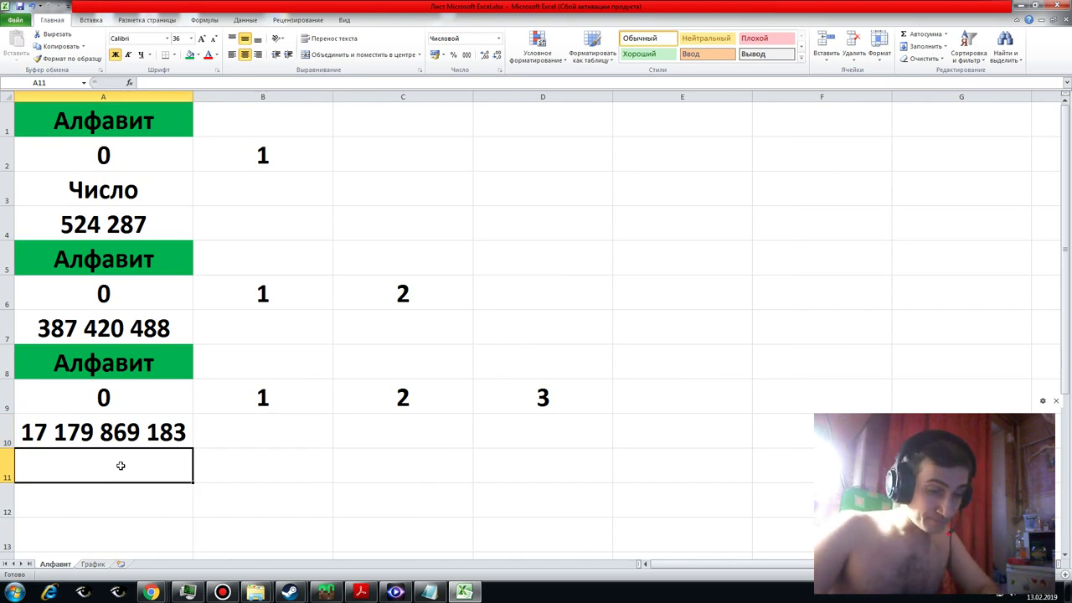
text(0)
key(Tab)
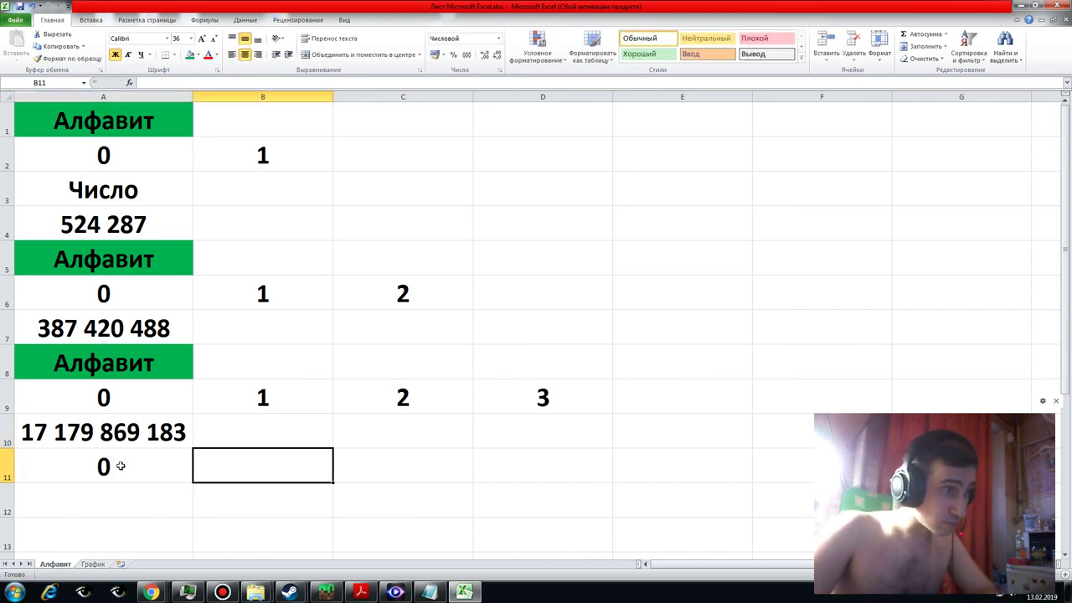
text(1	2)
key(Tab)
text(3)
key(Tab)
text(4)
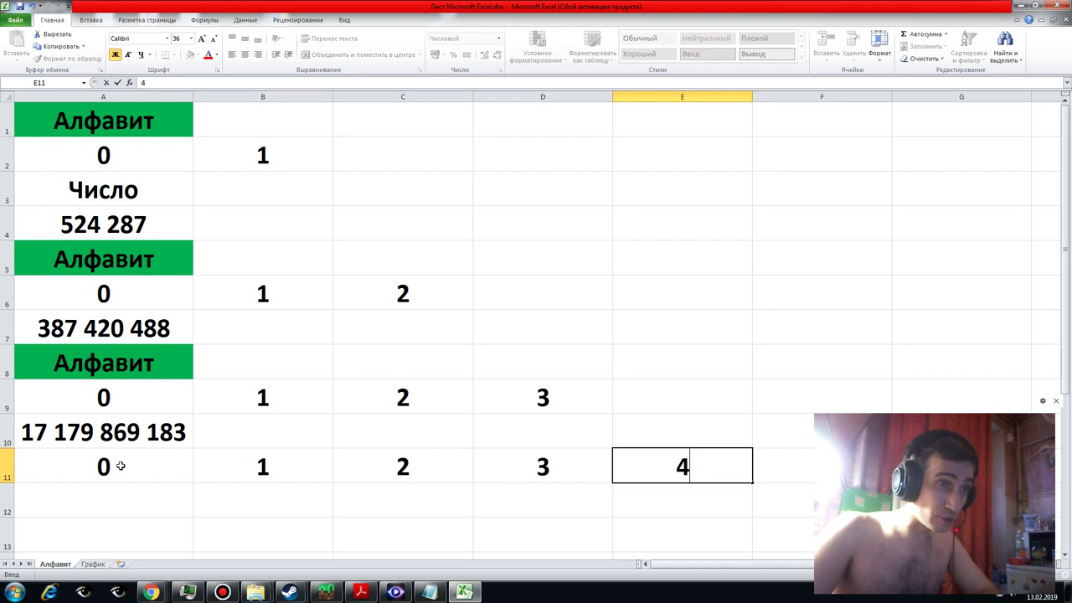
key(Return)
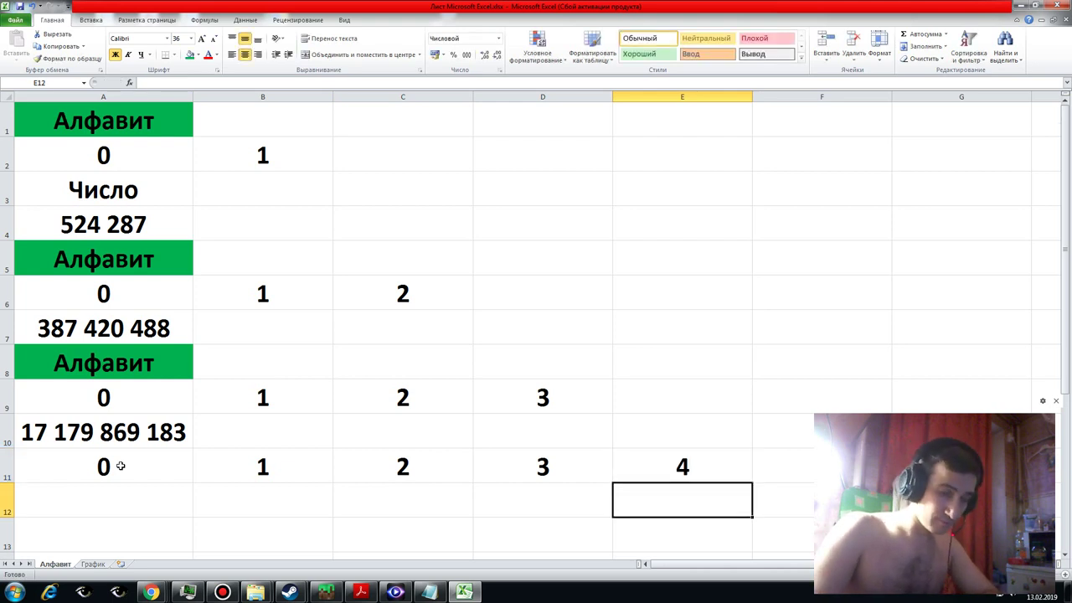
key(Left)
key(Left)
key(Left)
key(Left)
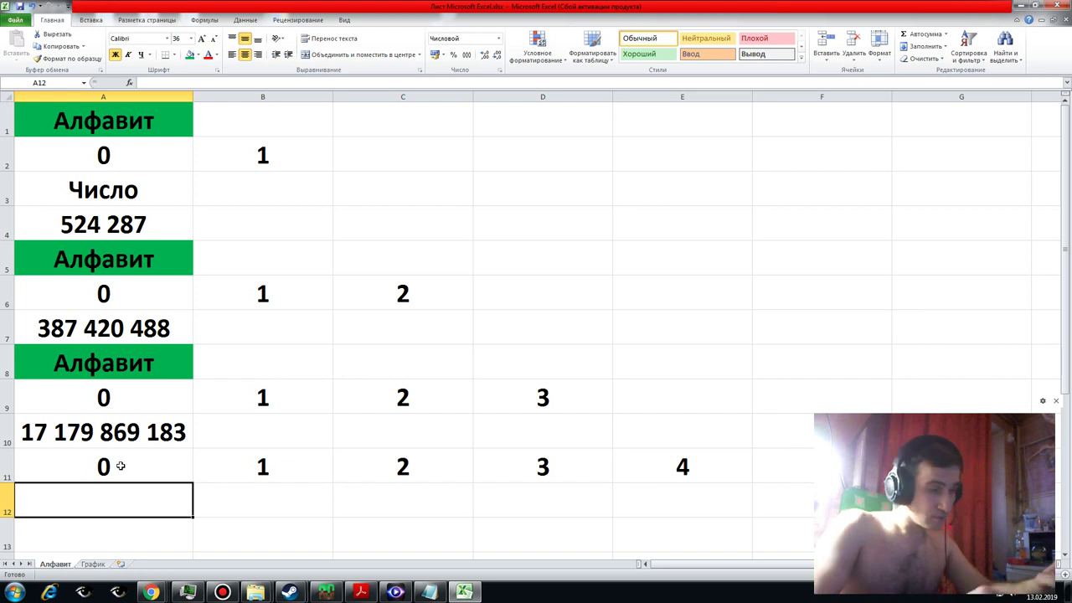
- Type the formula =степень(5;16)-1 into cell A12
text(=)
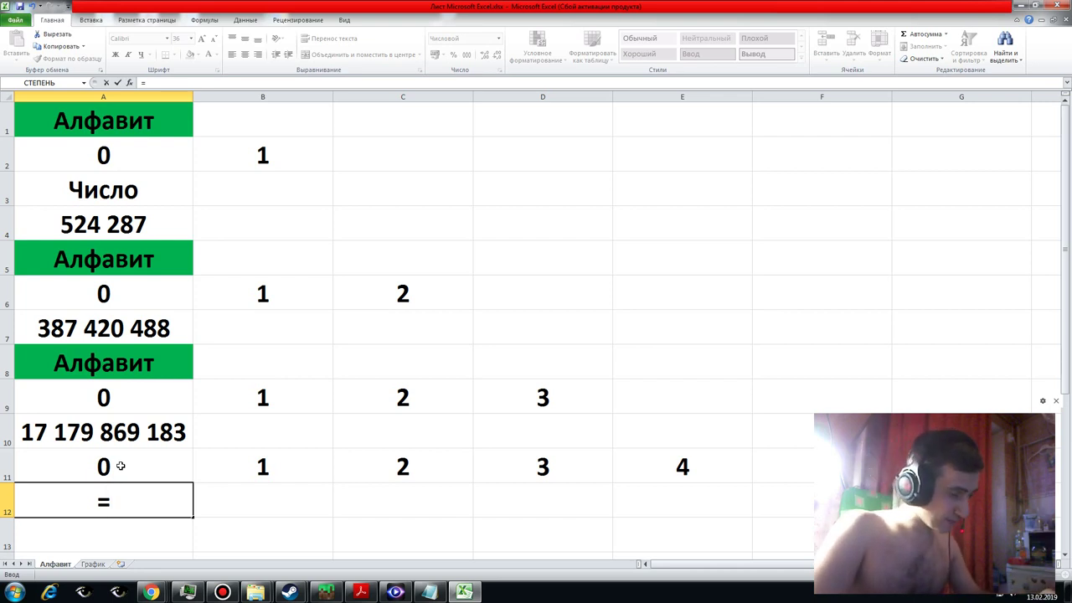
text(степе)
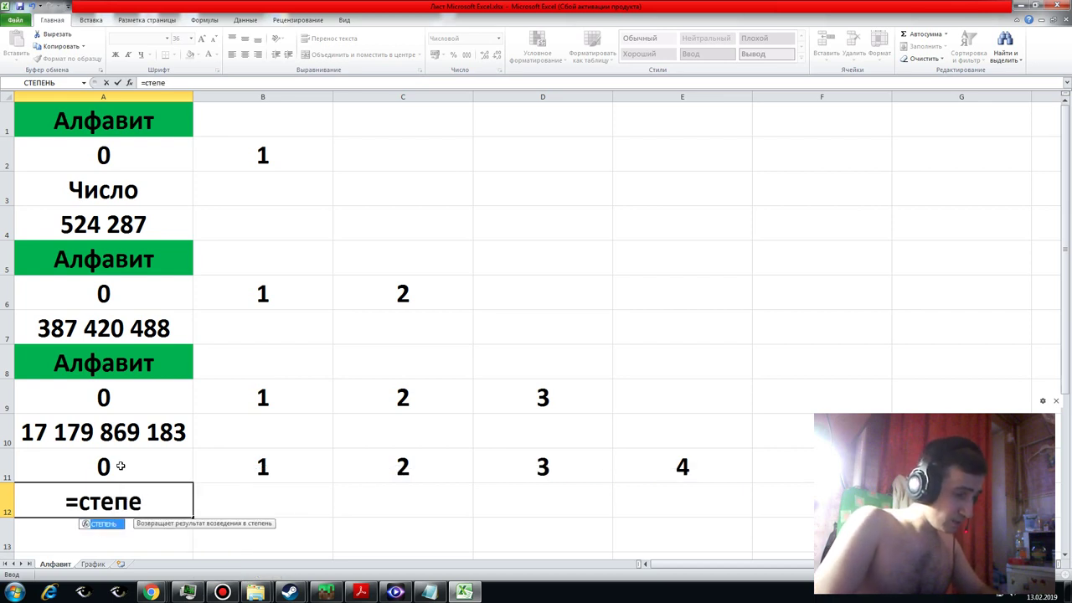
text(р)
key(BackSpace)
text(нь)
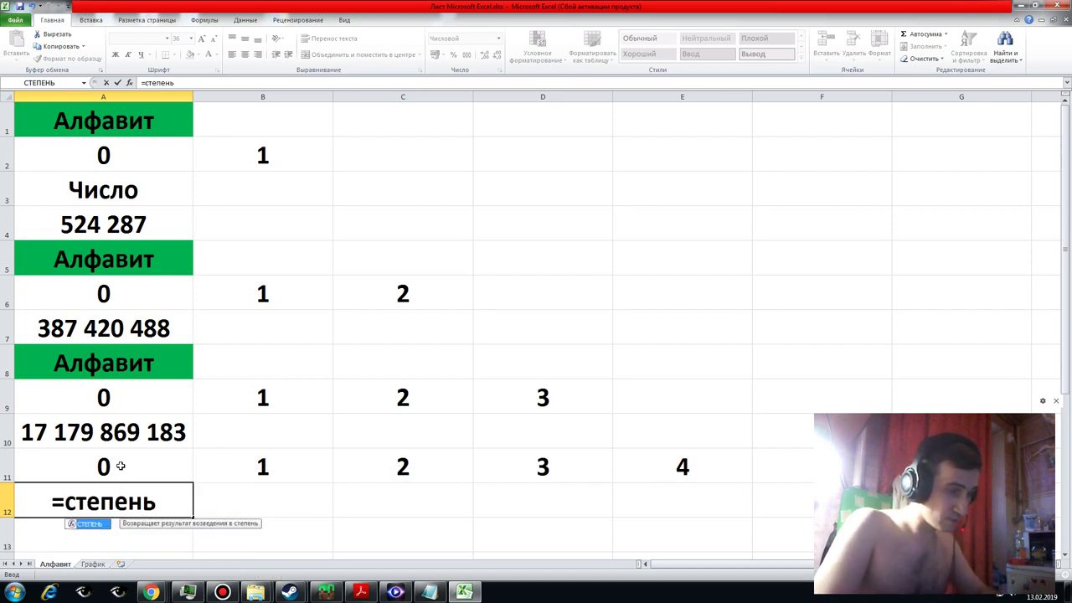
text(()
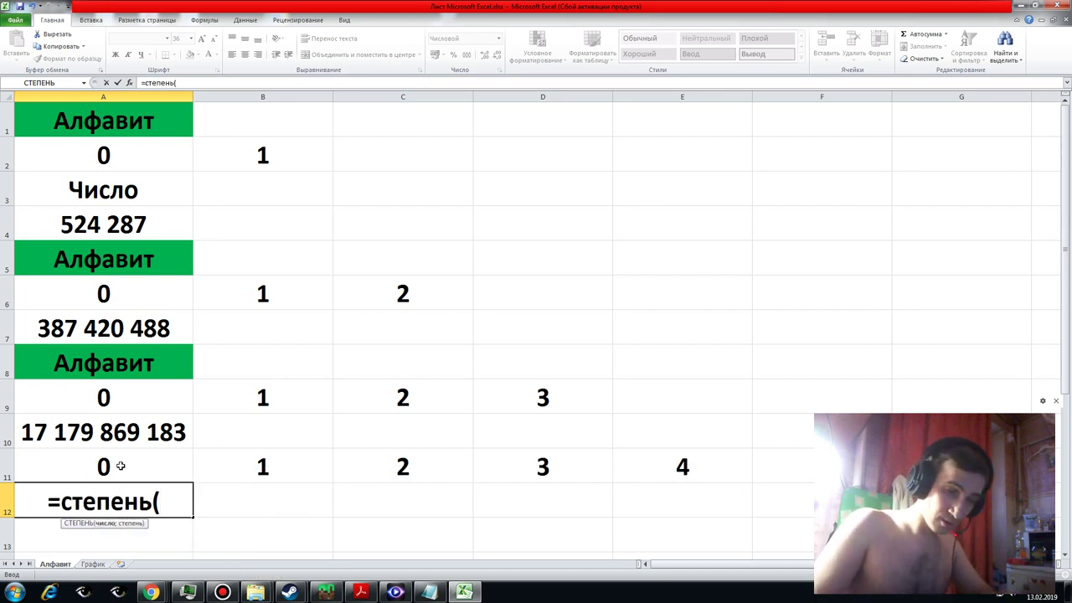
text(5)
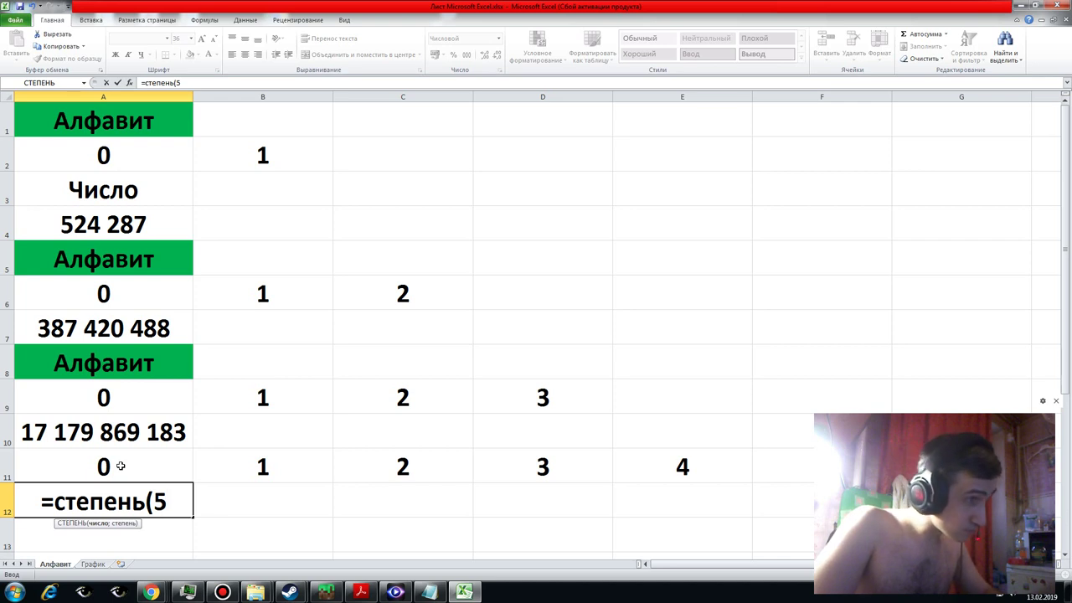
text(;16)
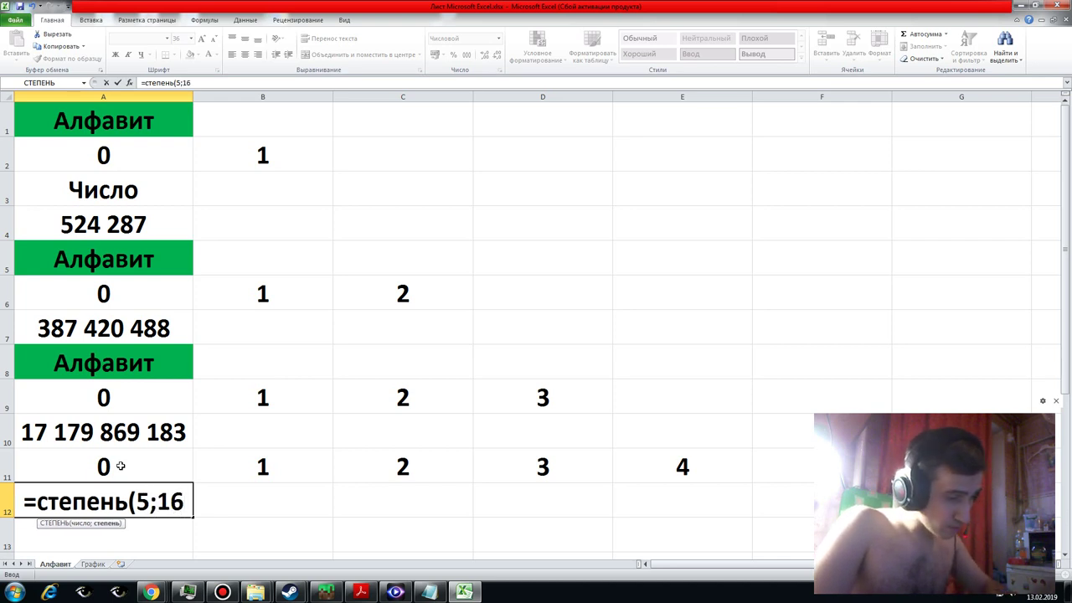
text()-)
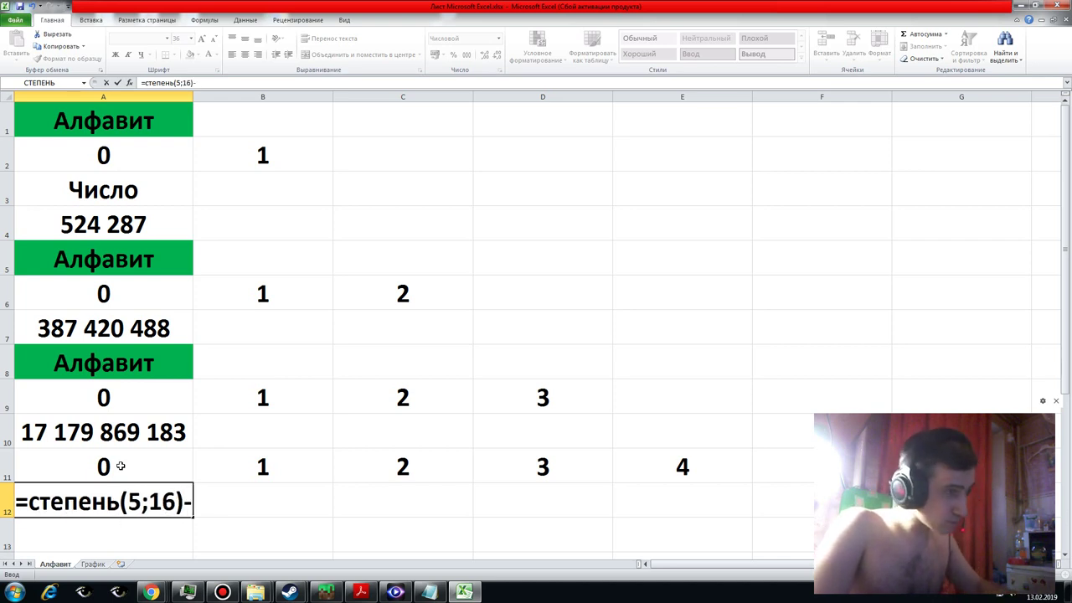
text(1)
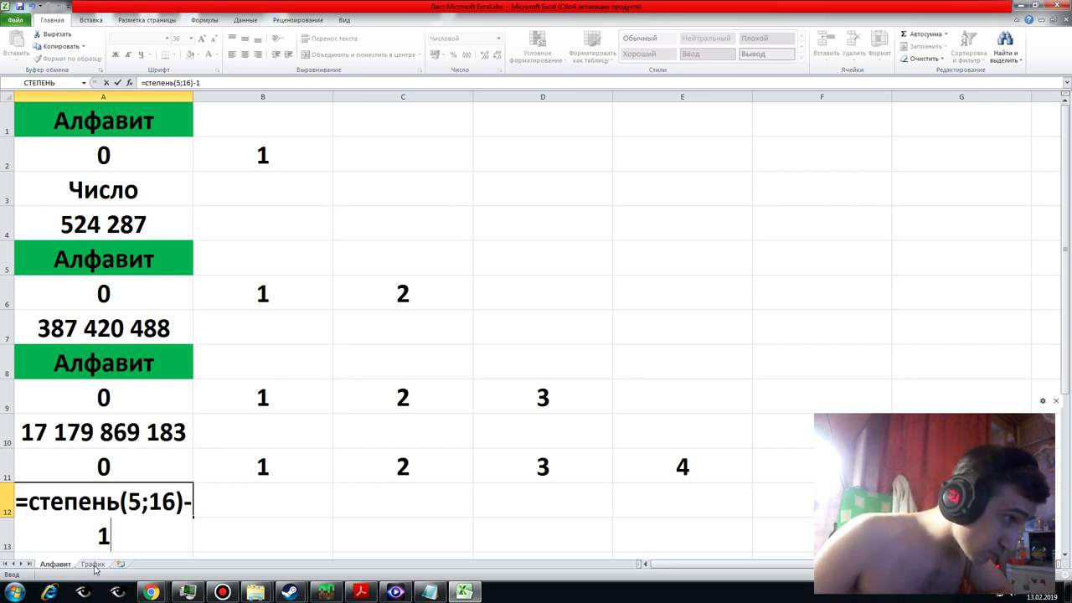
click(93, 564)
- Set the chart's data range to Алфавит cell A12 alone
right_click(251, 374)
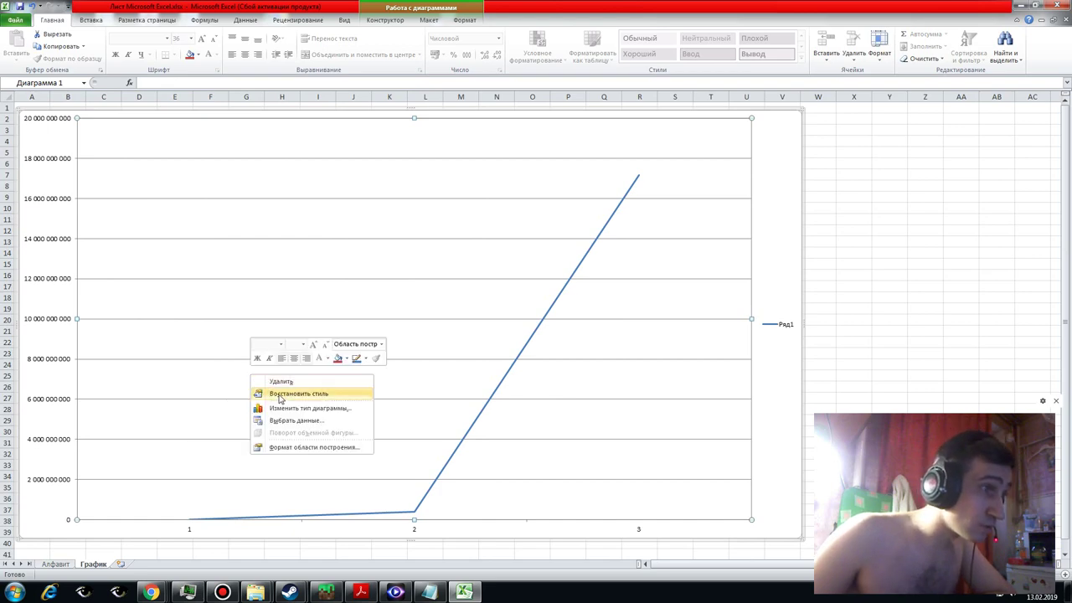
click(289, 420)
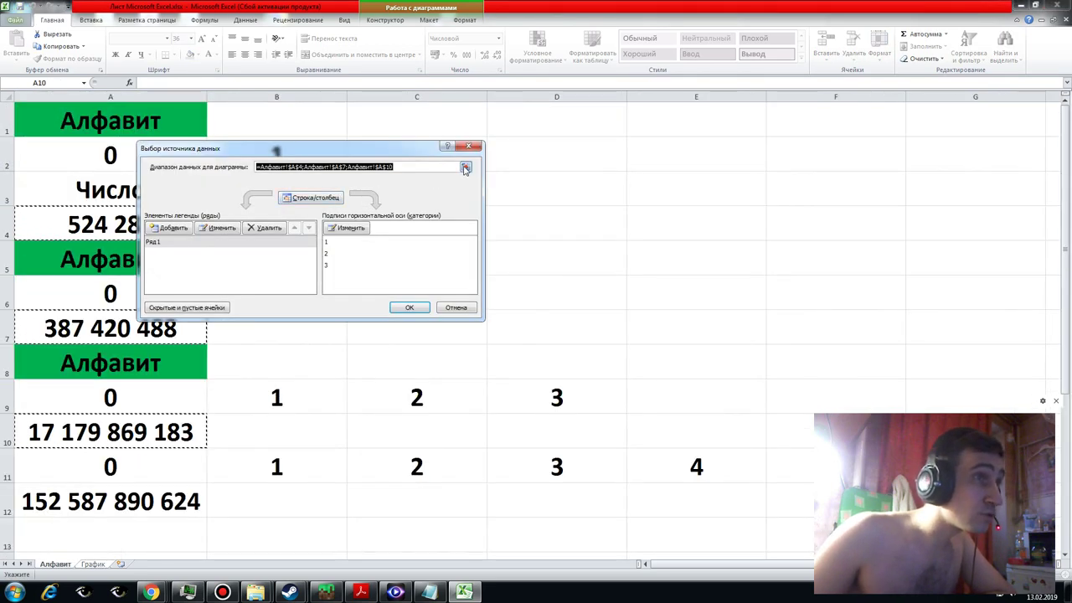
click(466, 168)
click(101, 500)
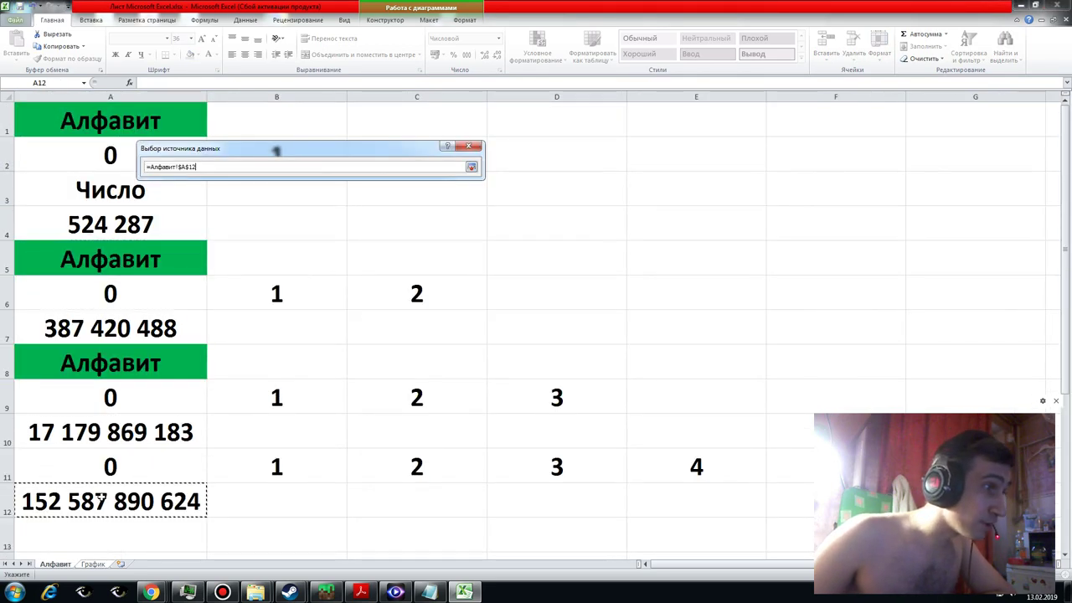
key(Return)
key(Return)
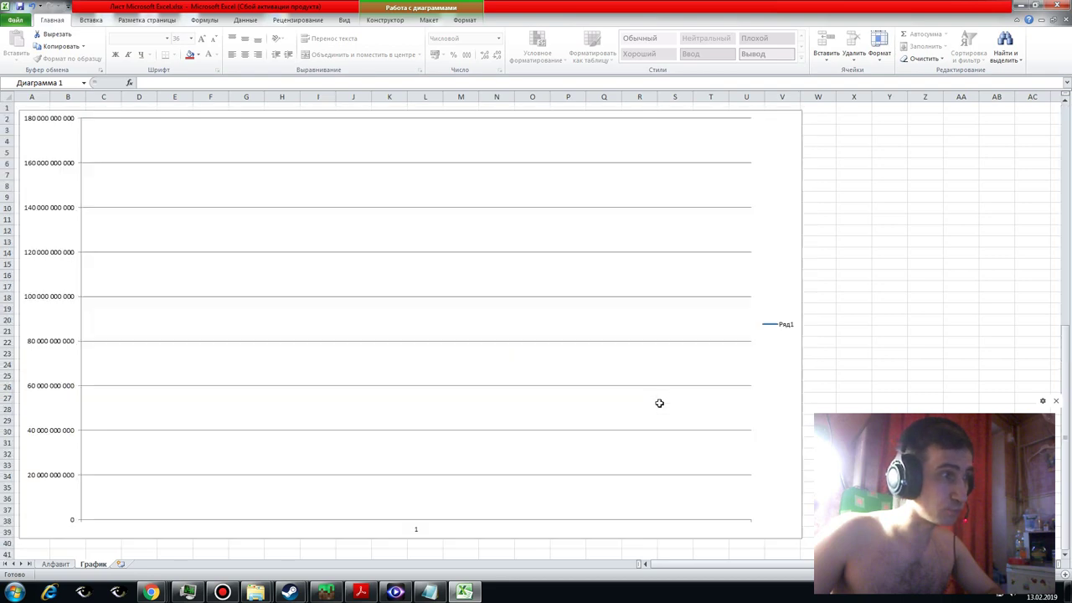
- Undo the A12-only chart range change so the chart shows its three points again
right_click(598, 393)
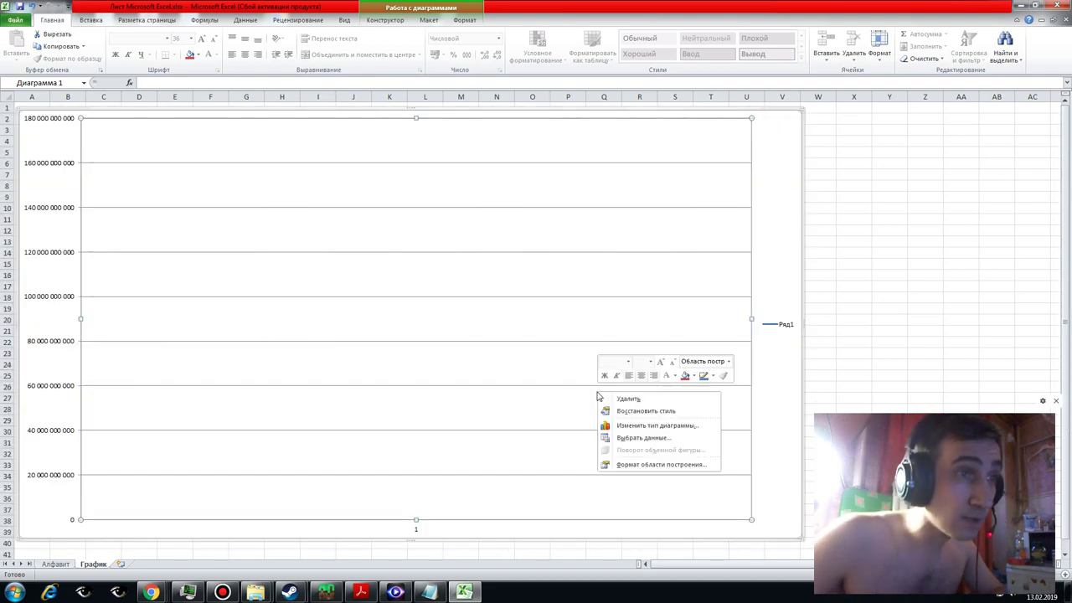
click(628, 438)
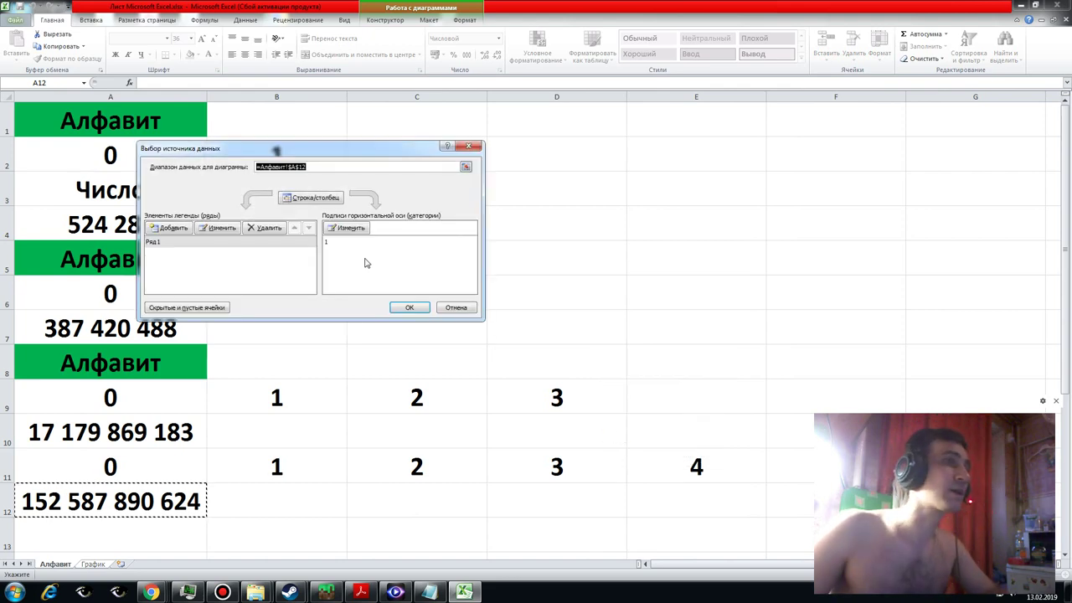
click(459, 308)
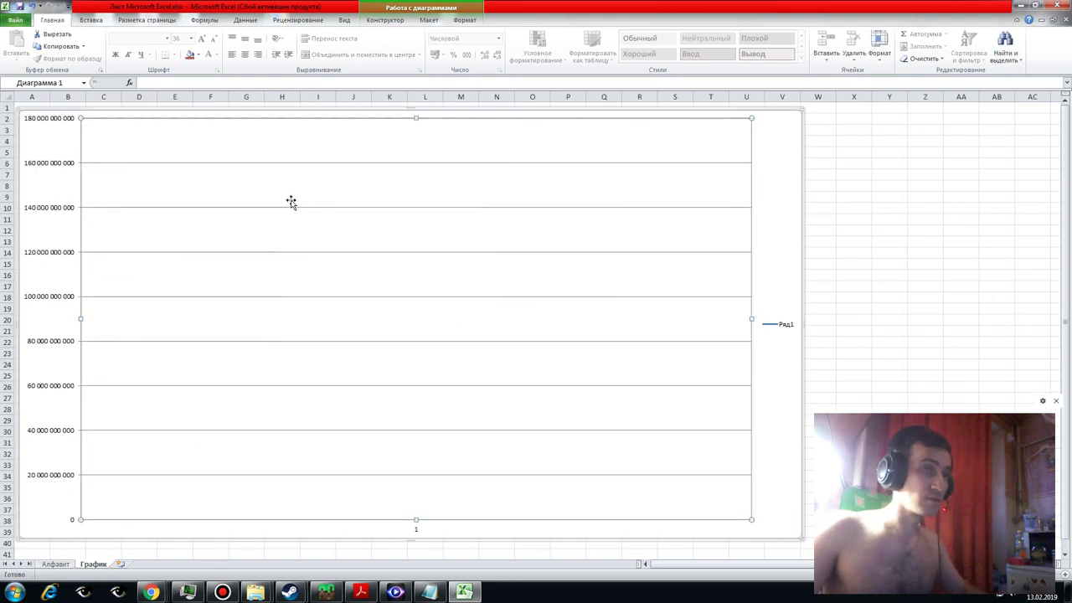
key(Escape)
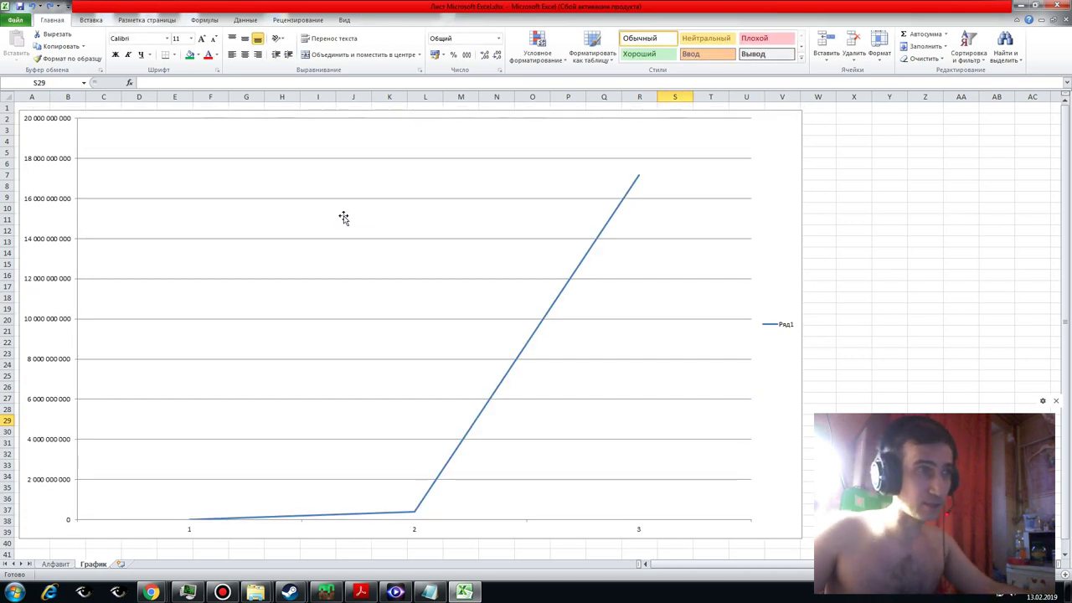
click(344, 218)
right_click(380, 232)
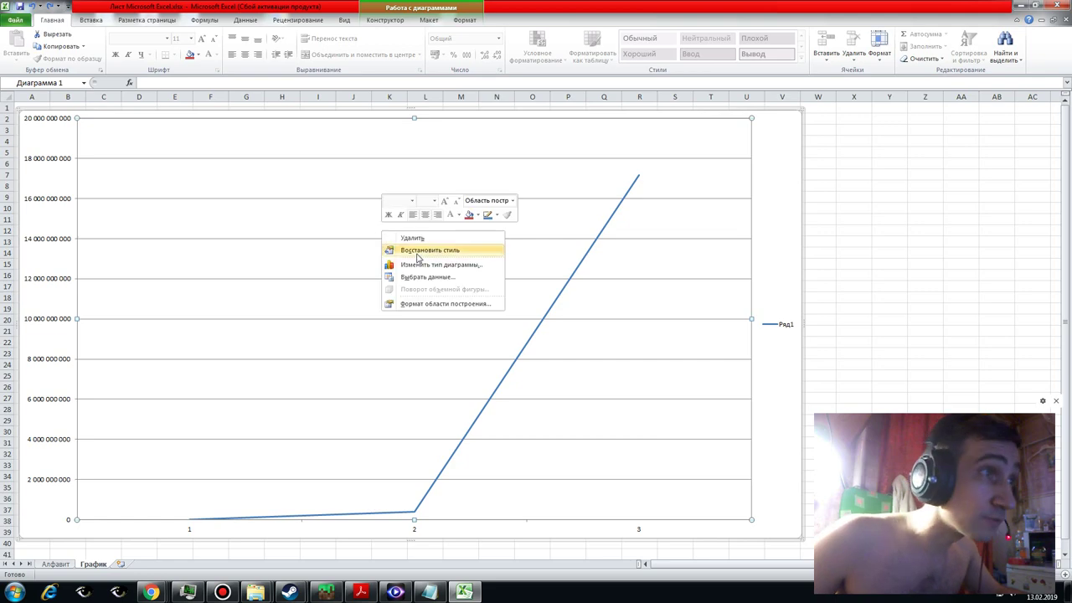
click(421, 277)
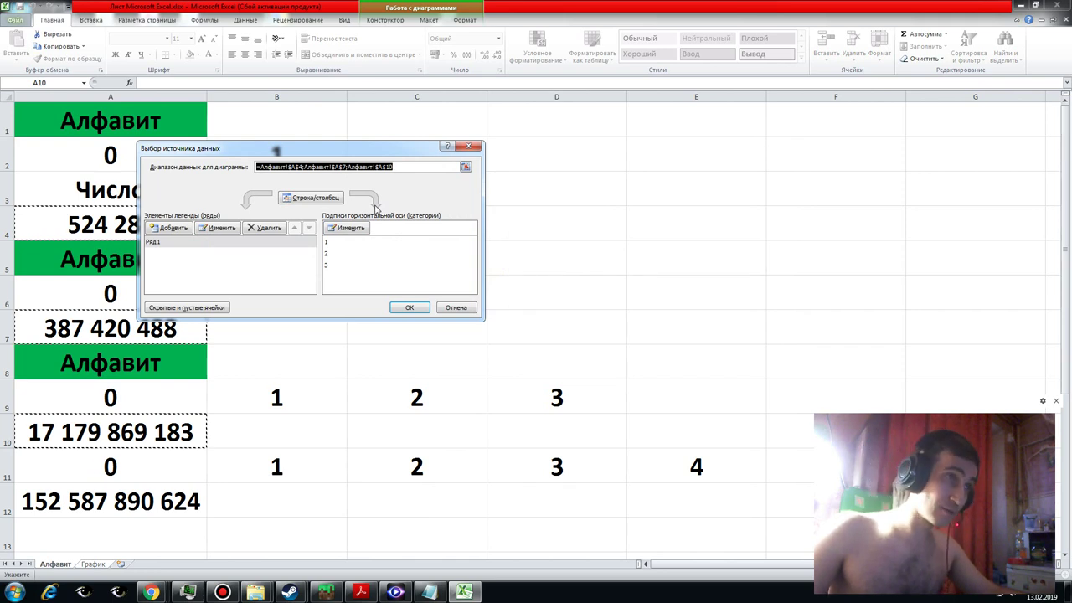
drag(371, 154, 404, 149)
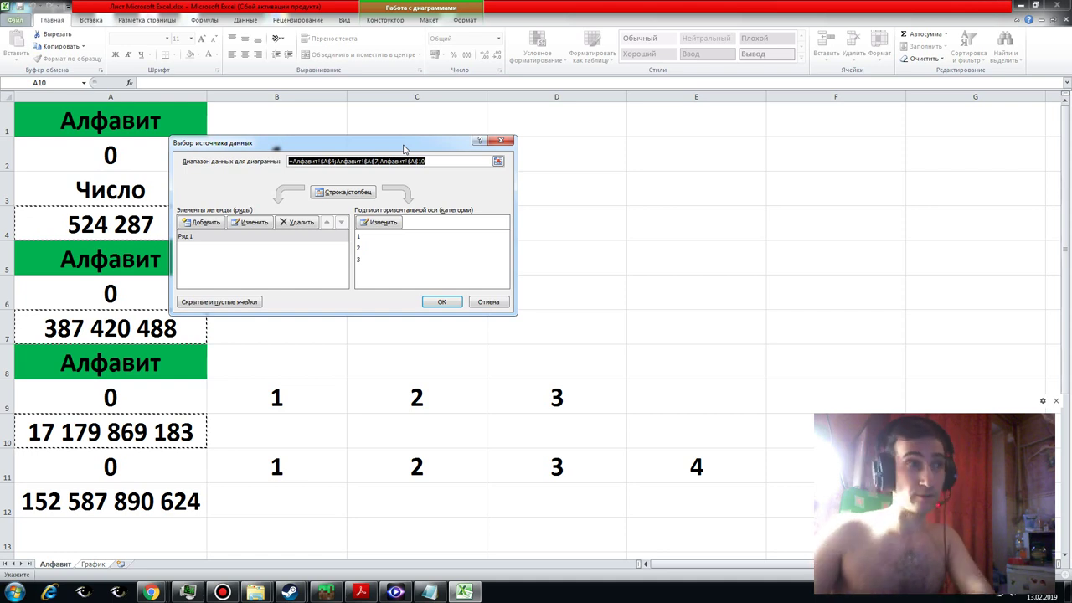
mouse_move(404, 149)
mouse_down()
mouse_move(430, 134)
mouse_move(434, 147)
mouse_up()
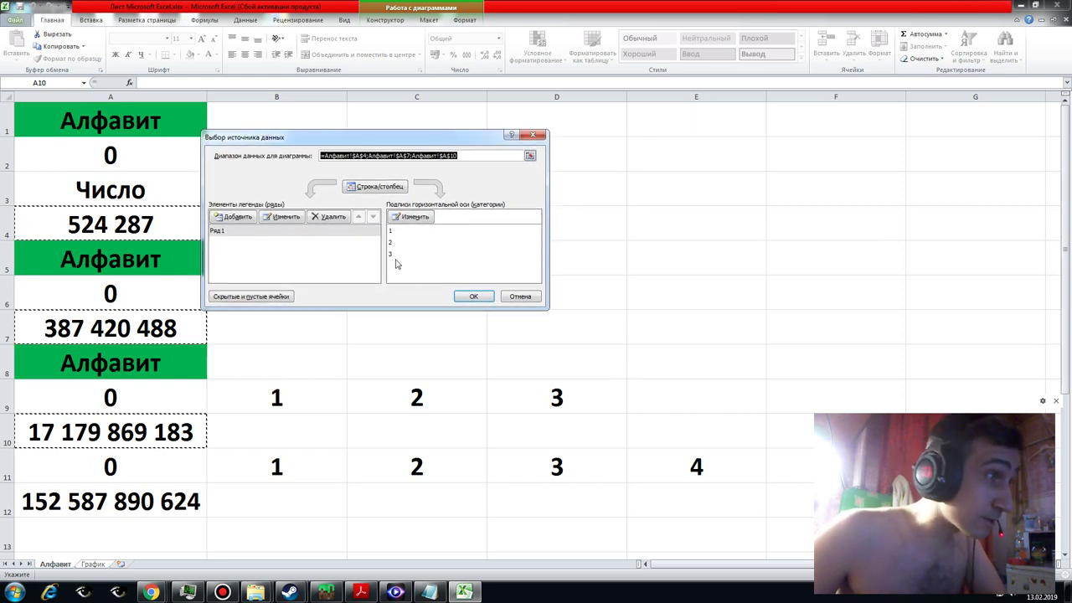
click(529, 157)
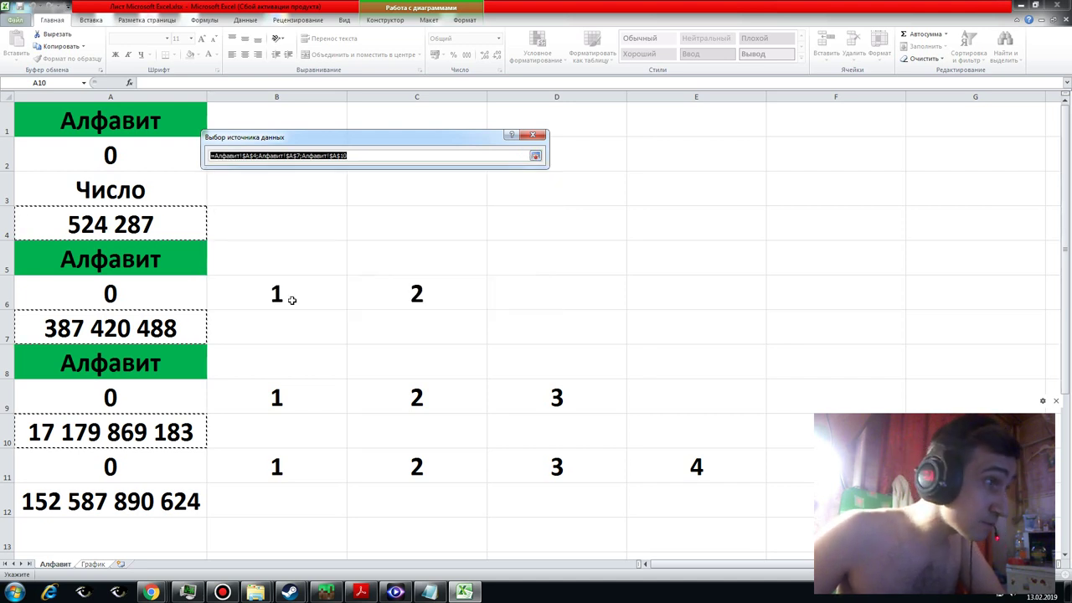
click(113, 496)
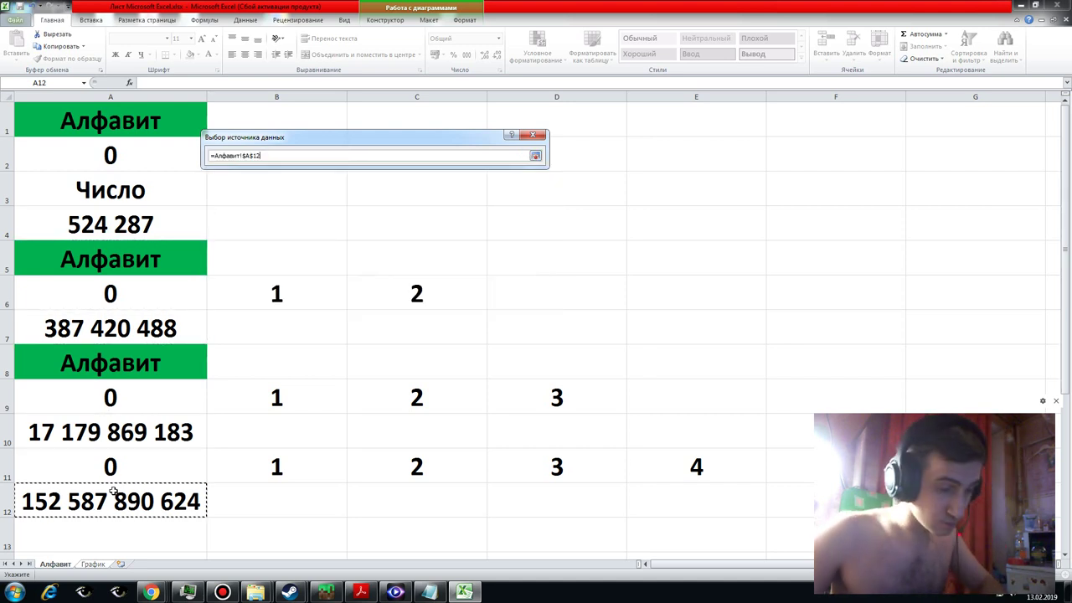
key(Return)
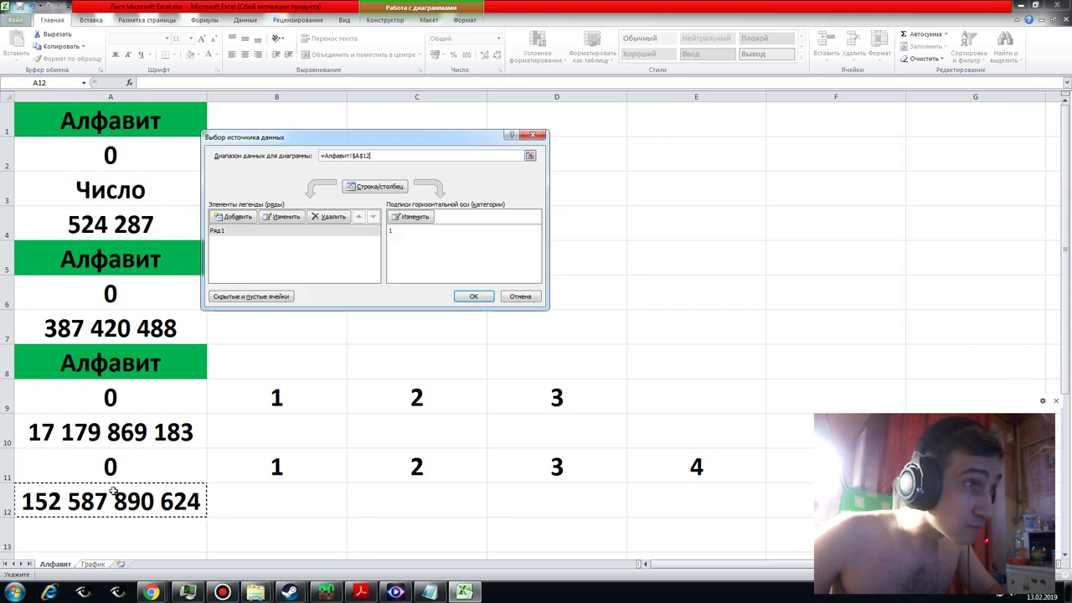
click(519, 296)
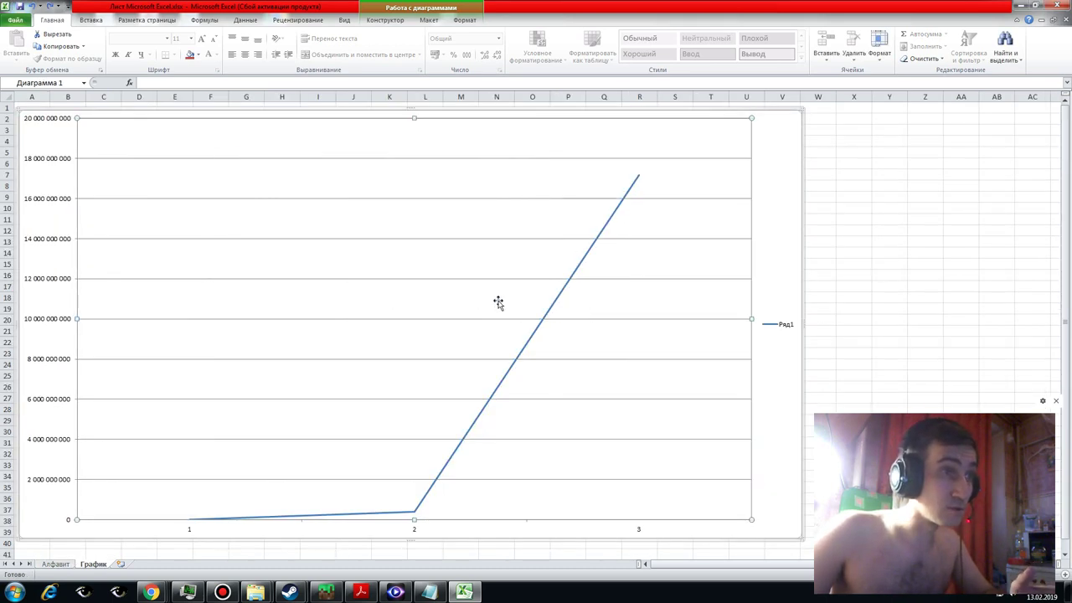
- Append Алфавит cell A12 to the chart range so Ряд1 climbs to about 152 billion at point 4
right_click(499, 303)
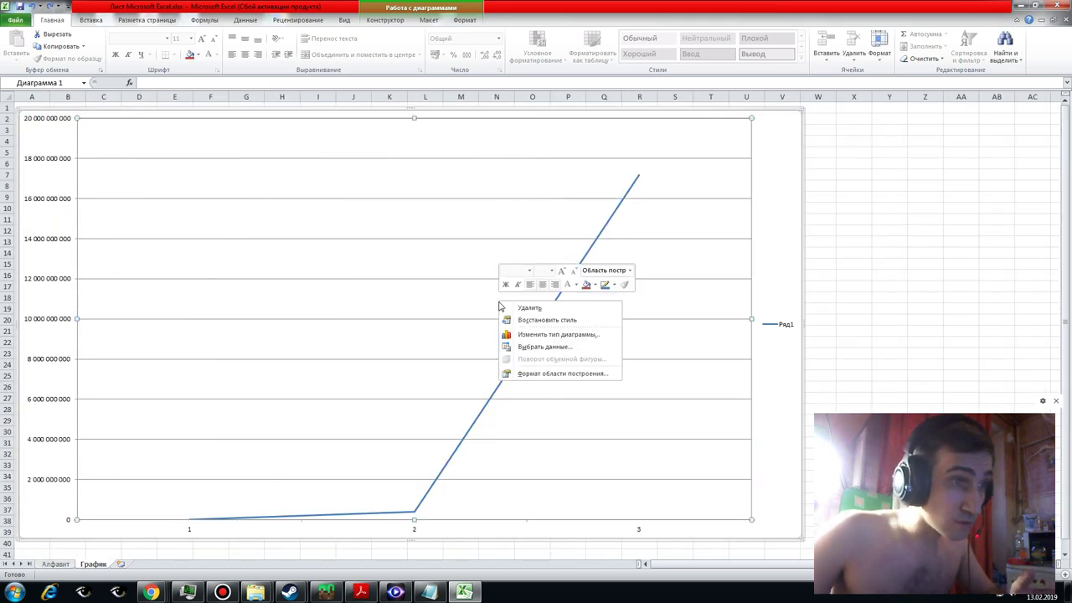
click(537, 348)
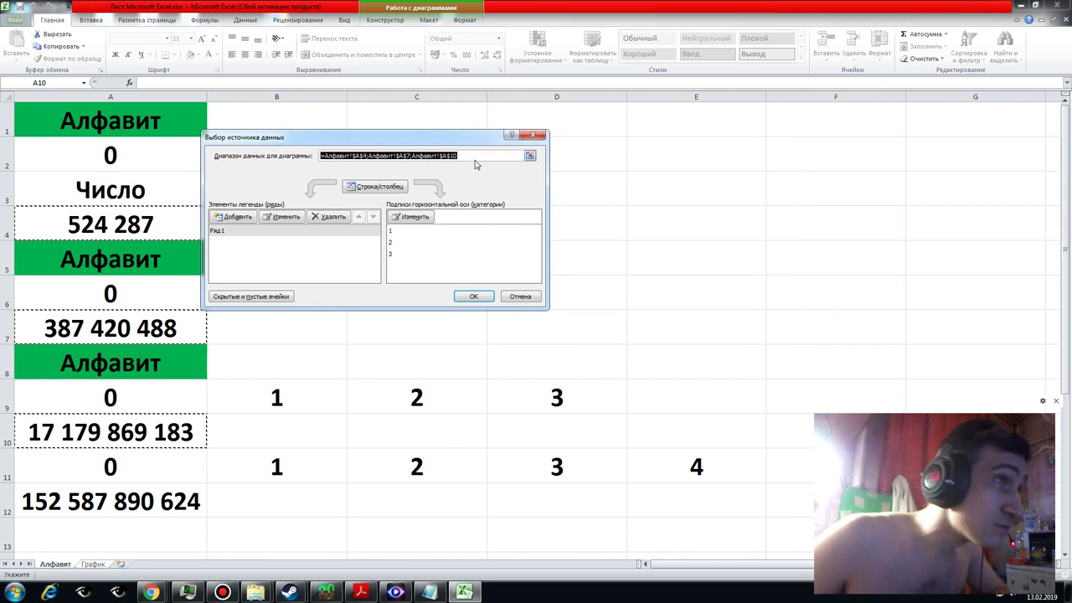
click(532, 157)
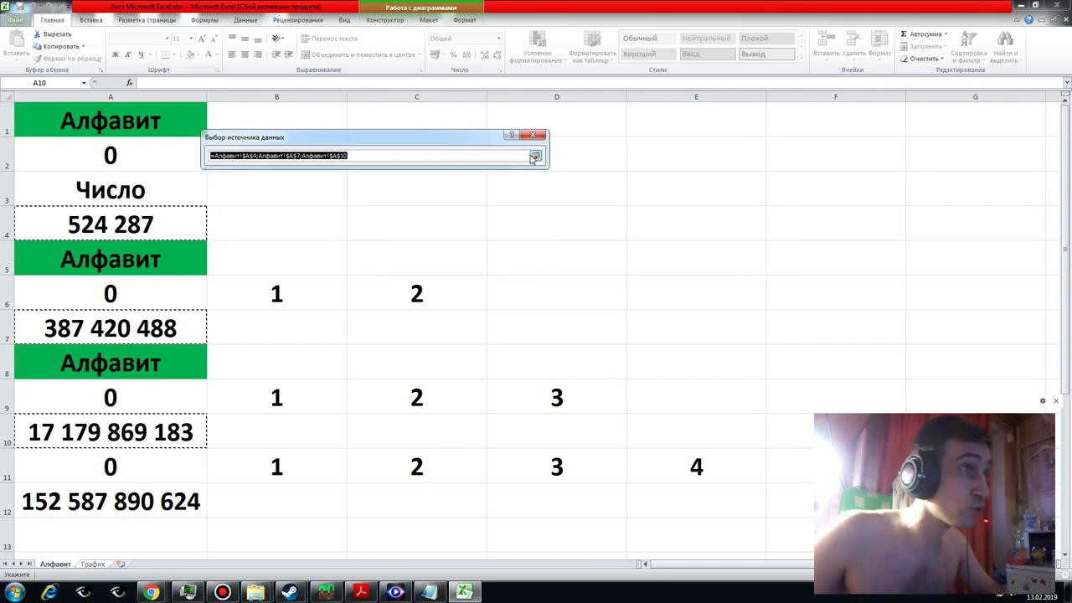
ctrl+click(132, 501)
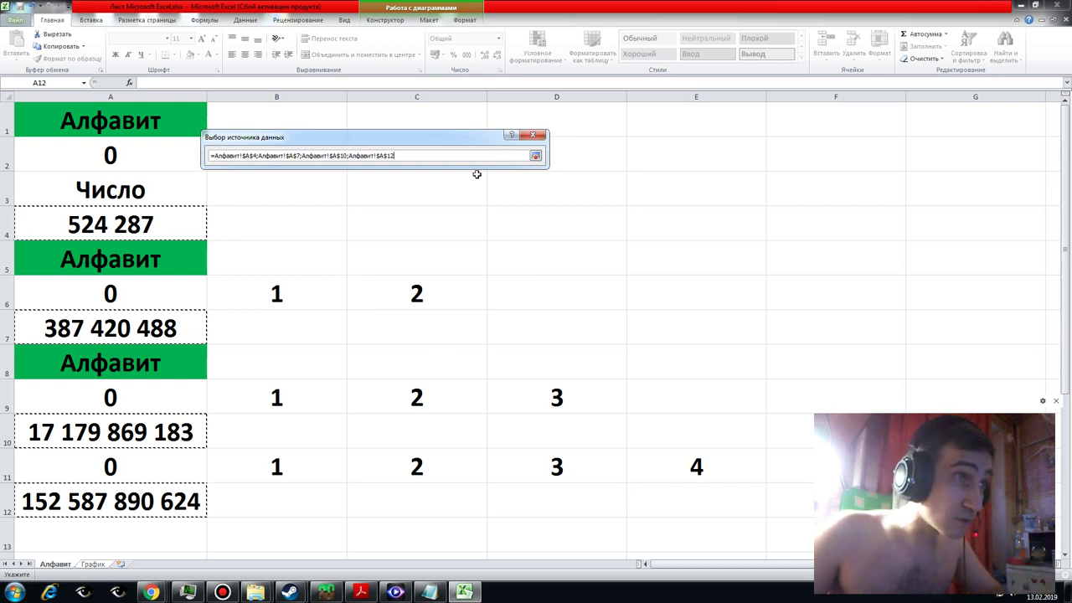
key(Return)
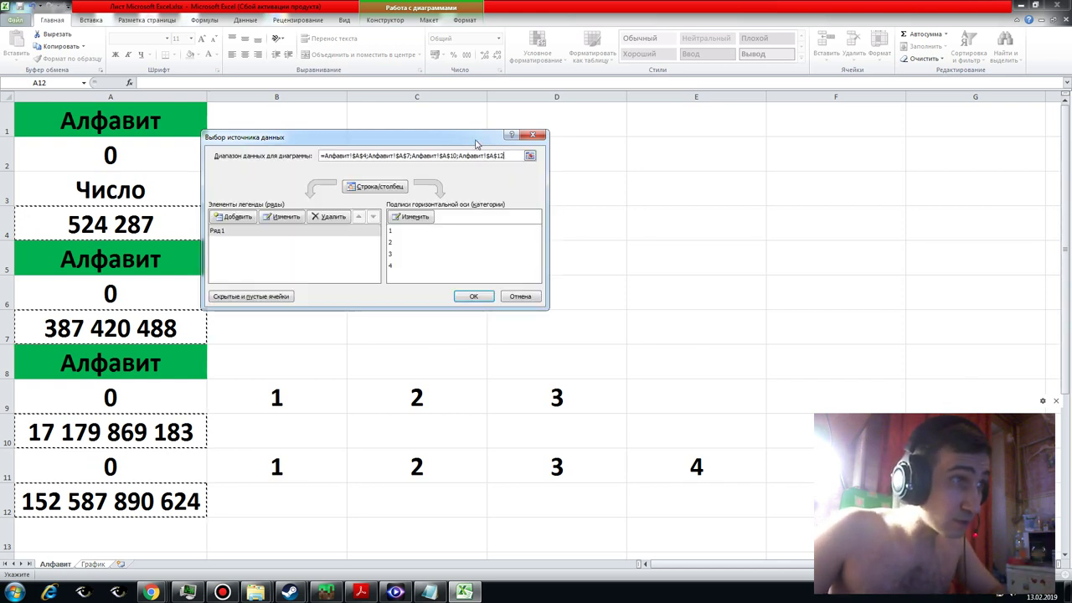
click(473, 295)
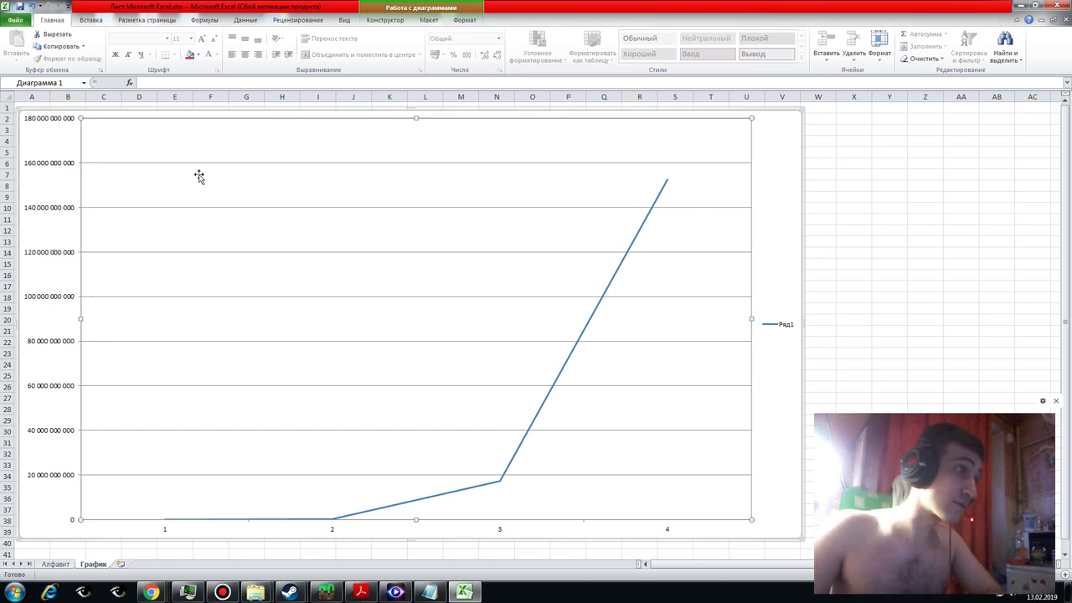
- On the Алфавит sheet, enter 0, 1, 2, 3, 4 into cells A13 through E13
click(54, 564)
click(117, 523)
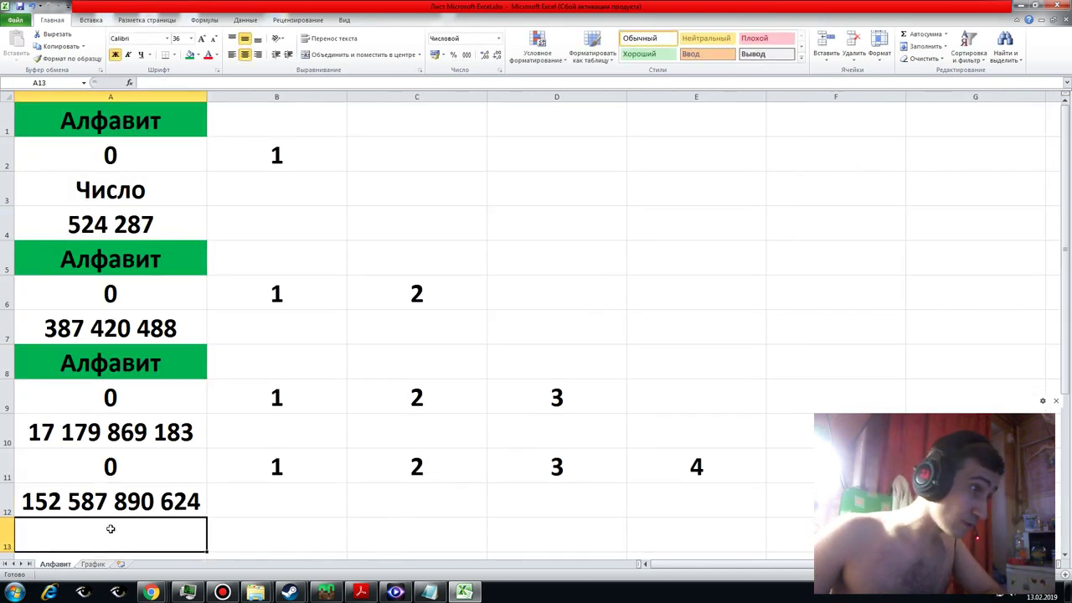
text(0)
key(Tab)
text(1)
key(Tab)
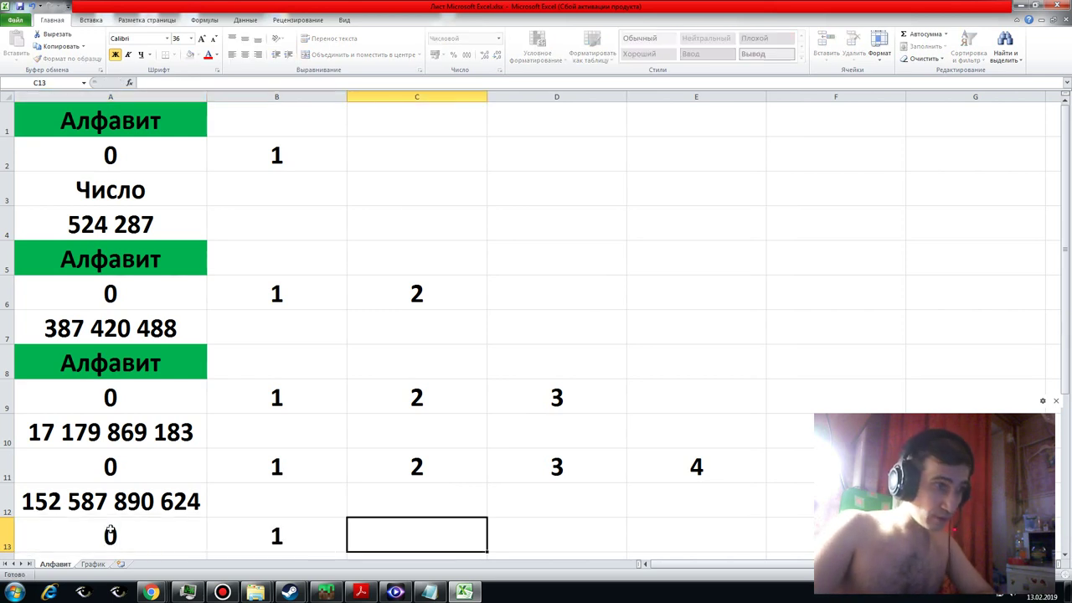
text(2)
key(Tab)
text(3)
key(Tab)
text(4)
key(Tab)
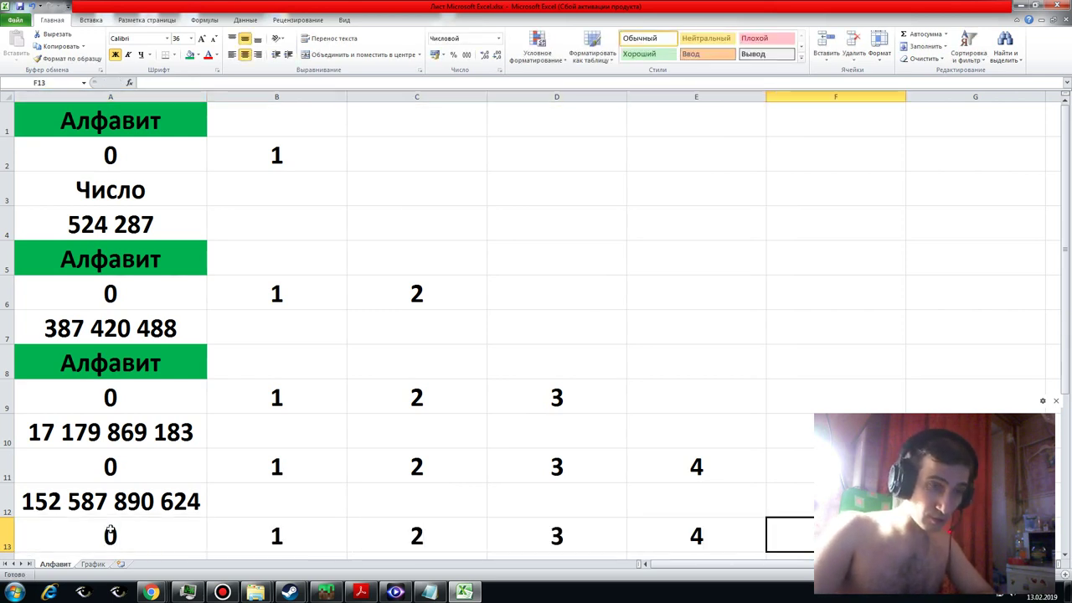
- Cancel the stray 5 typed in F13 and move to cell A14
text(5)
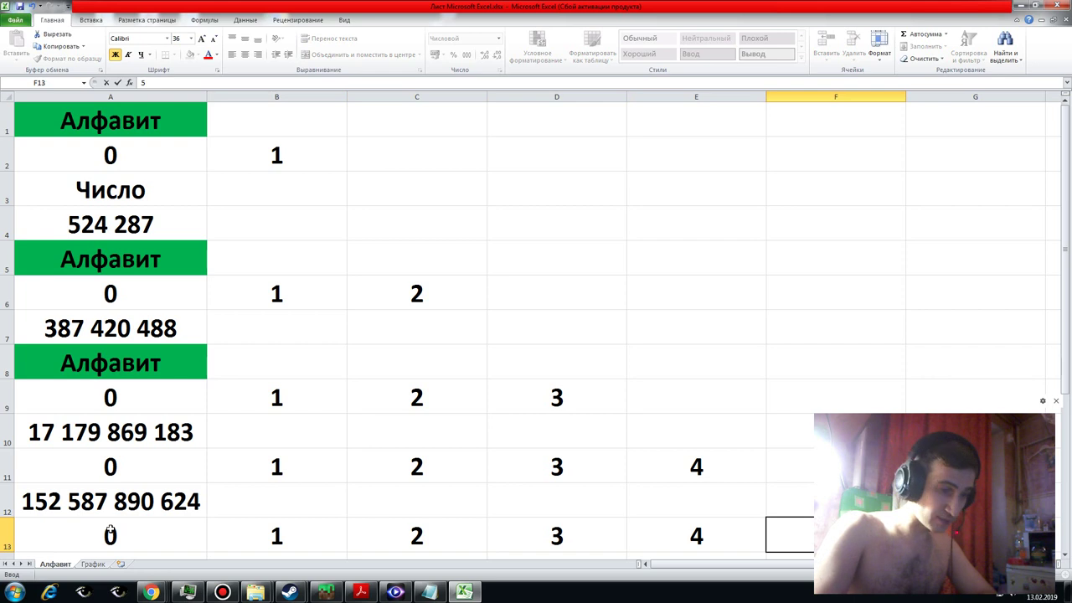
key(Escape)
key(Left)
key(Down)
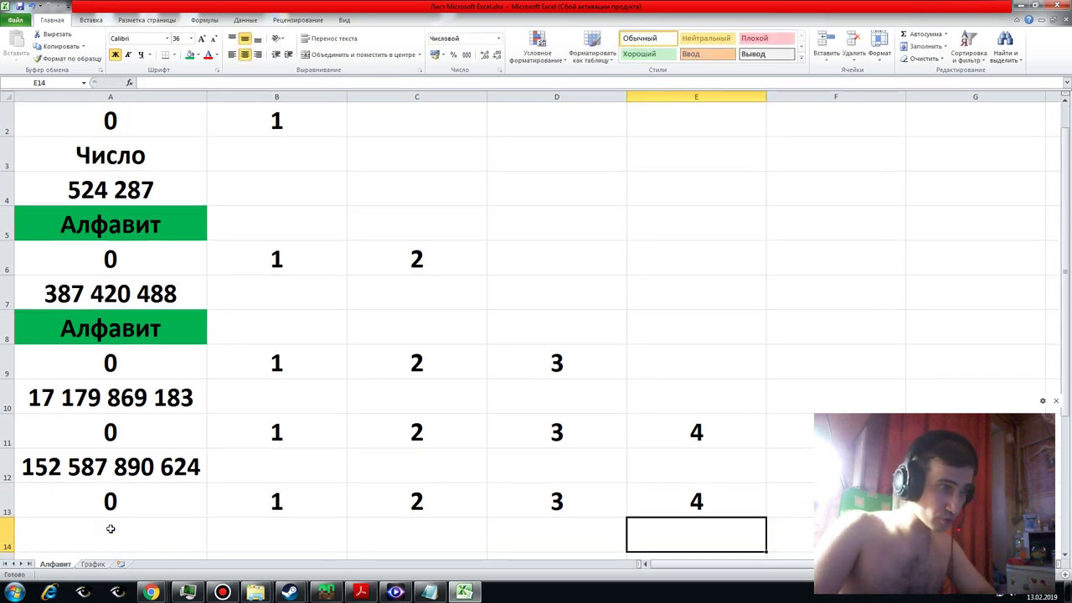
key(Left)
key(Left)
key(Left)
key(Left)
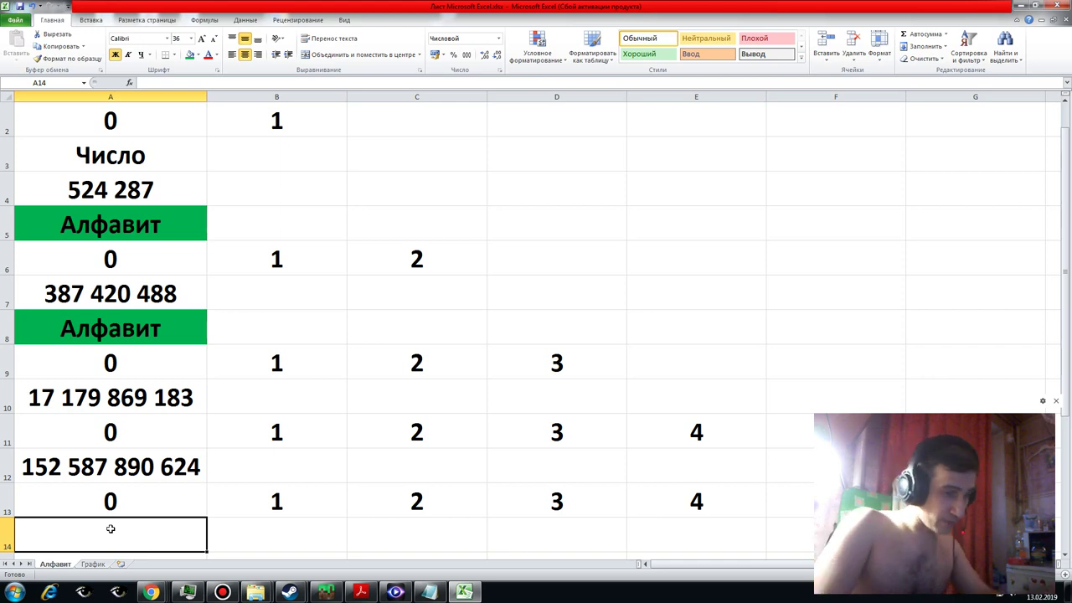
text(=степен)
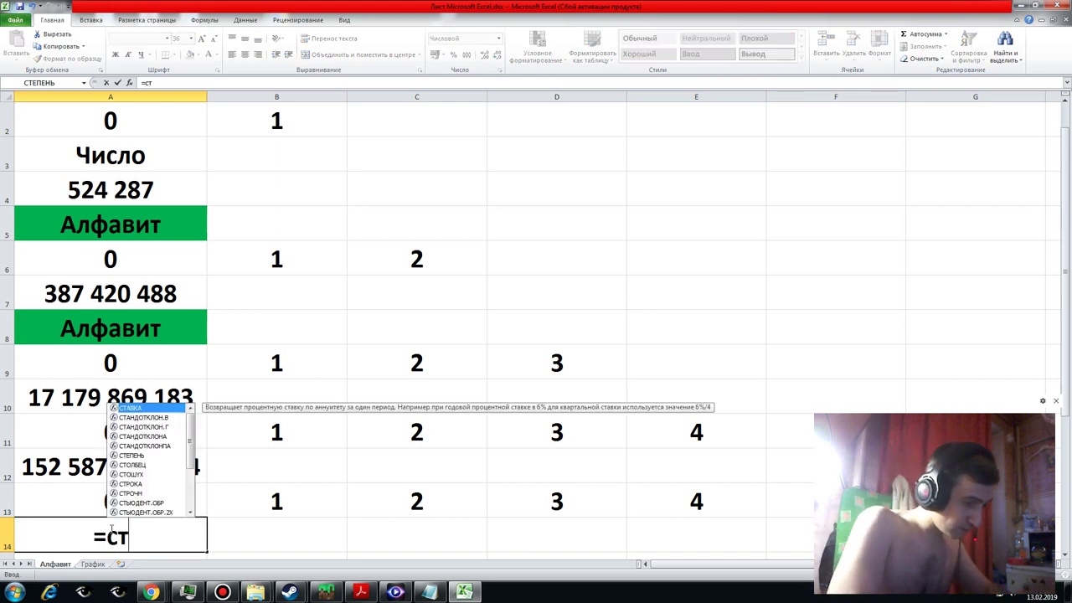
text(ь)
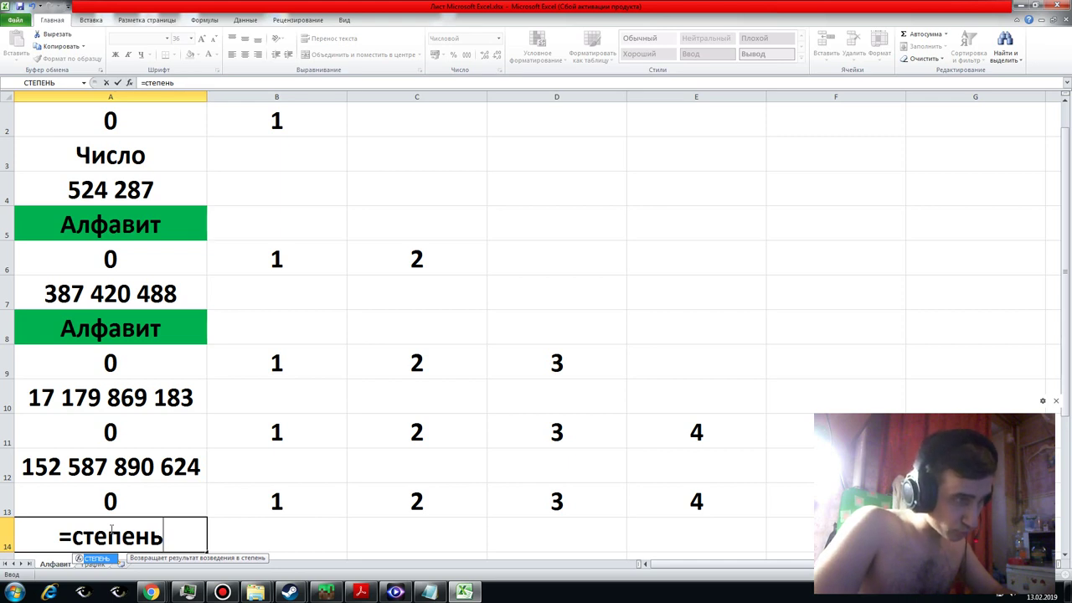
text(()
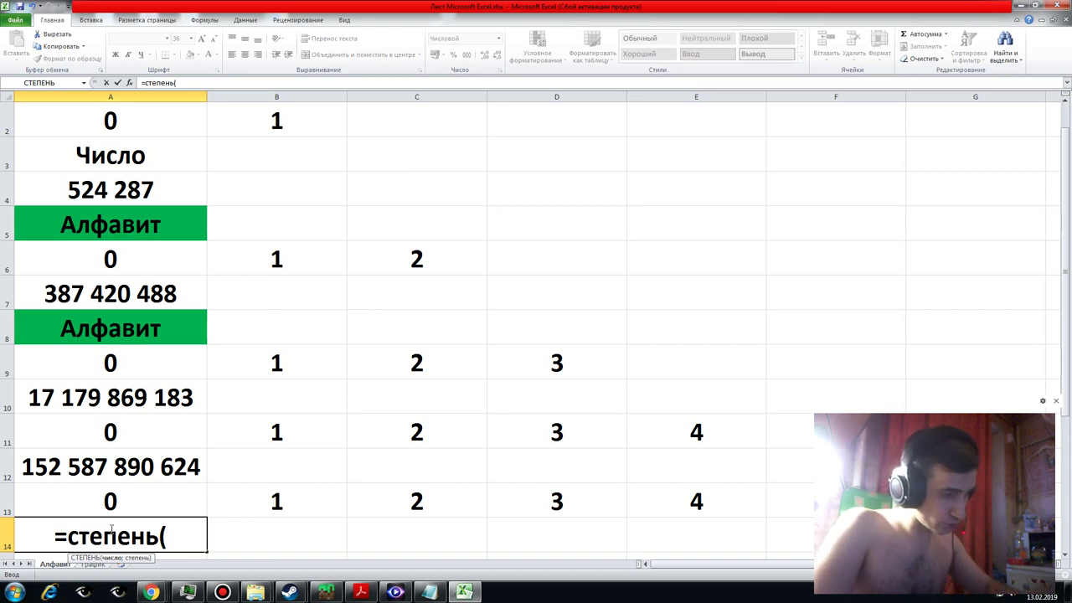
text(6)
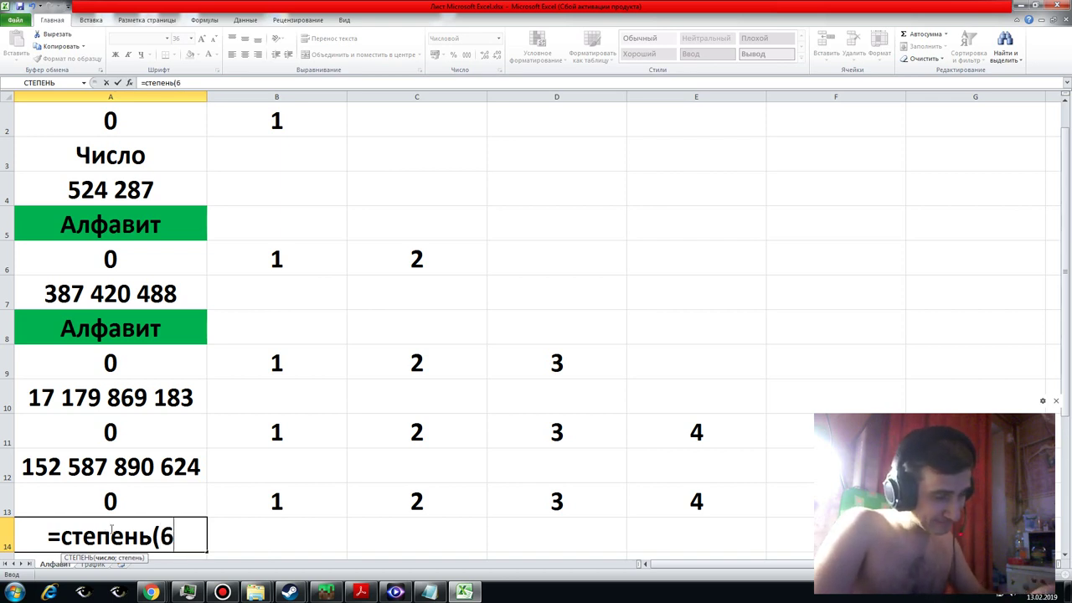
text(;)
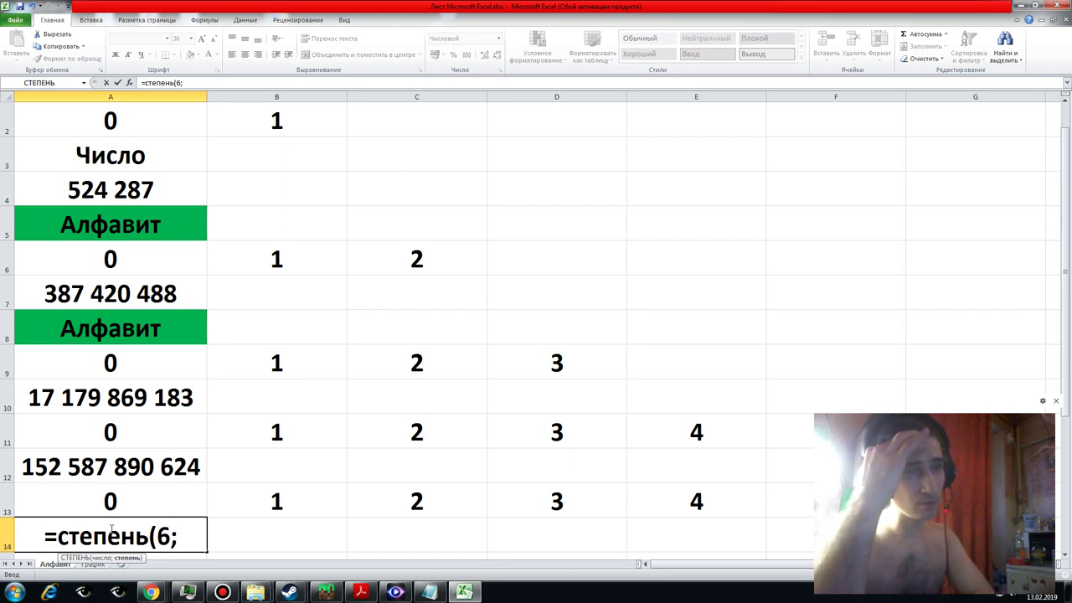
text(15)
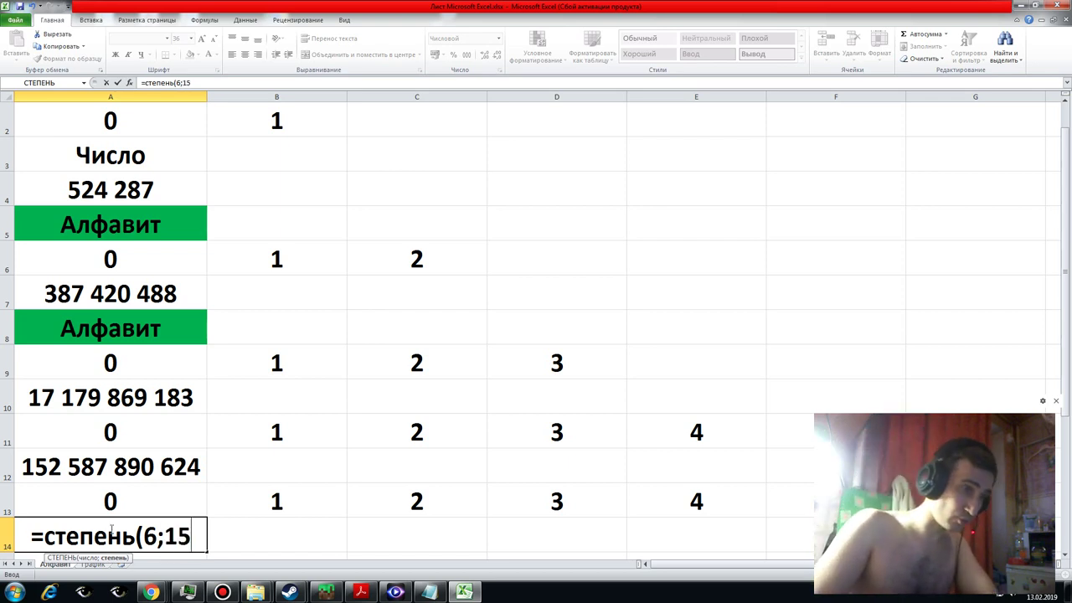
text()-)
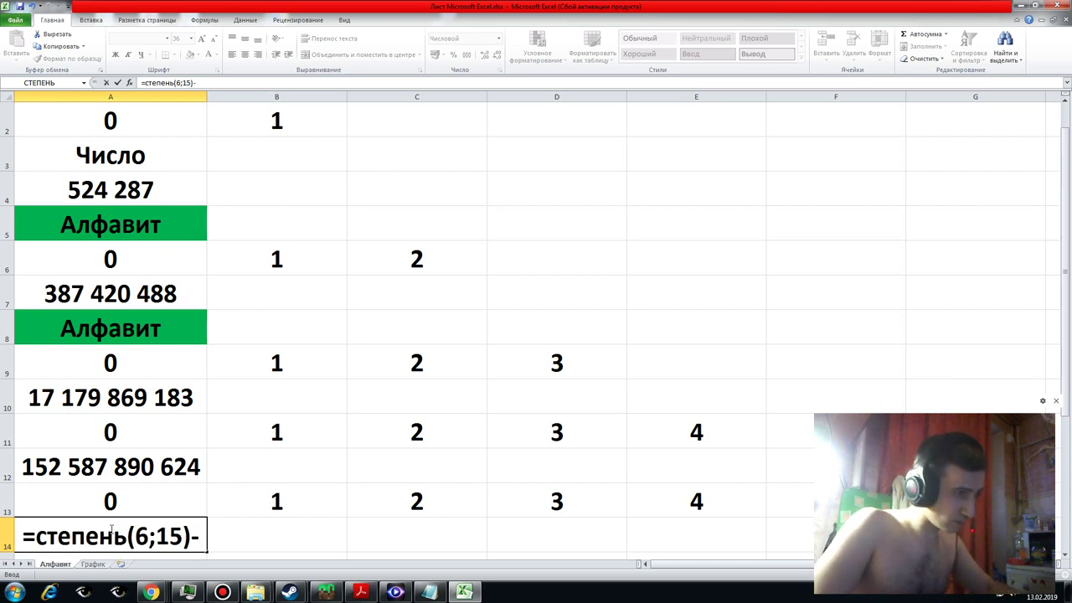
text(1)
key(Return)
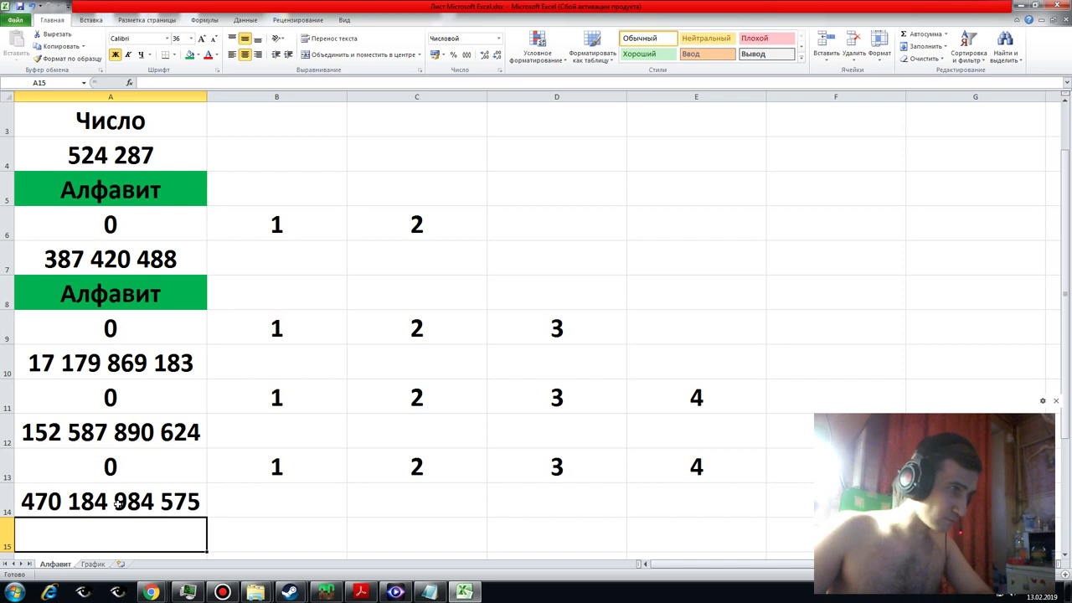
click(59, 505)
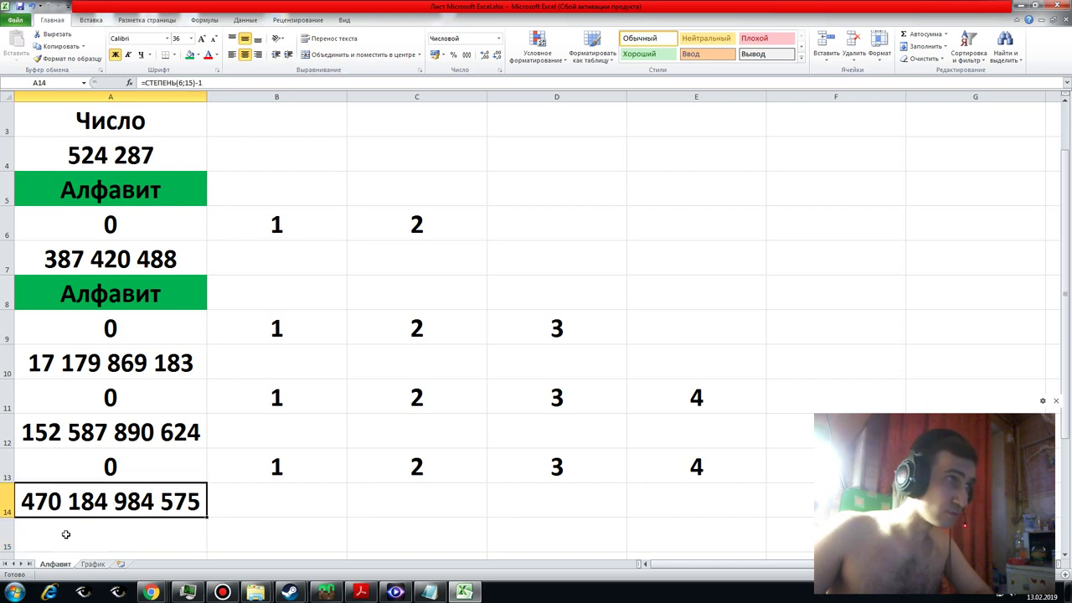
click(66, 536)
click(65, 507)
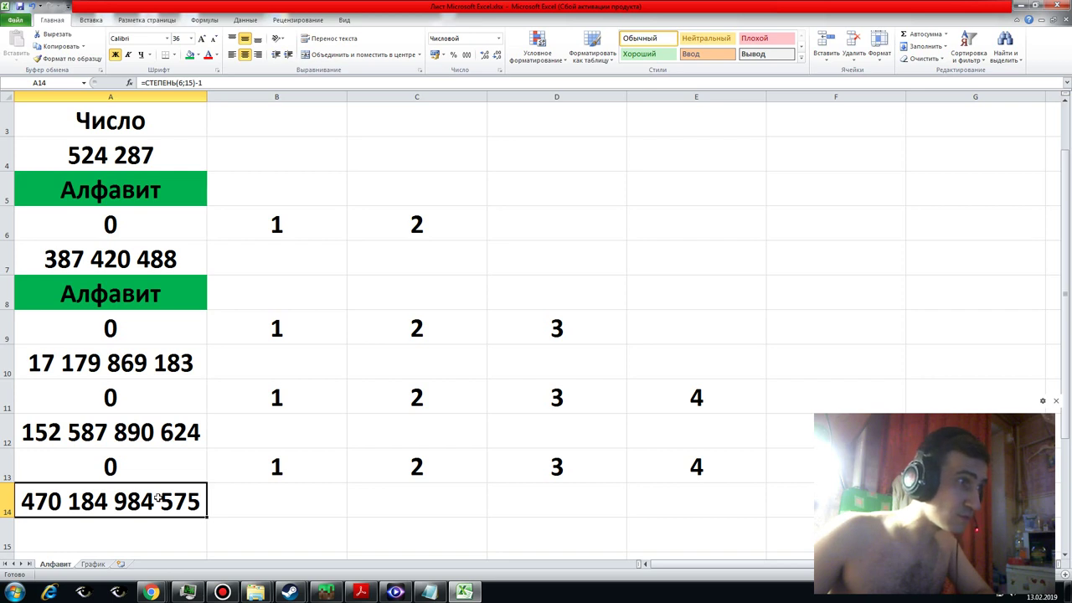
click(147, 442)
click(147, 502)
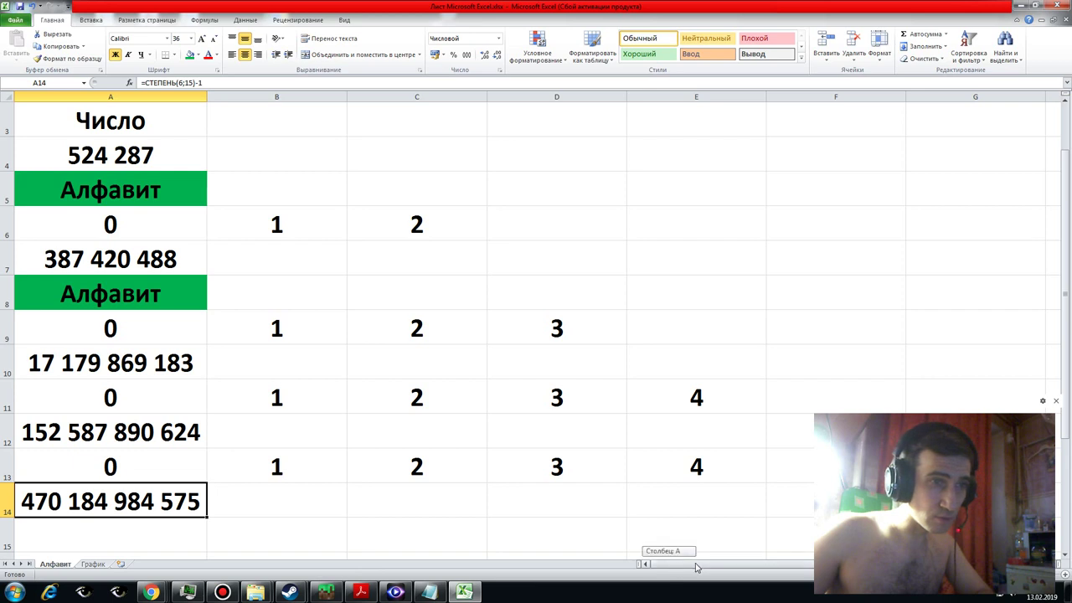
mouse_move(696, 568)
mouse_down()
mouse_move(757, 569)
mouse_move(696, 568)
mouse_up()
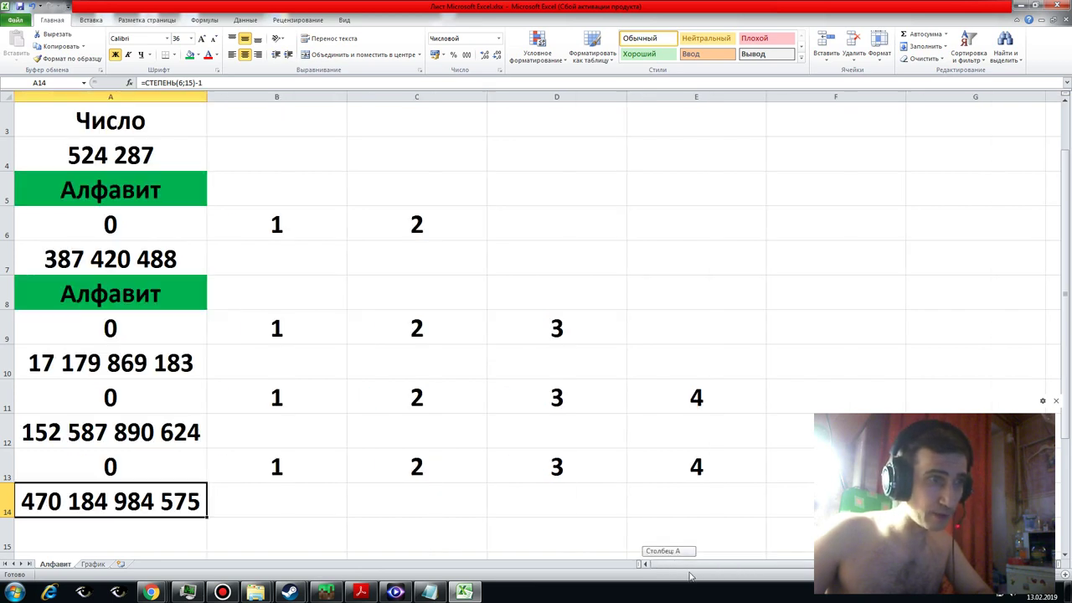
click(122, 433)
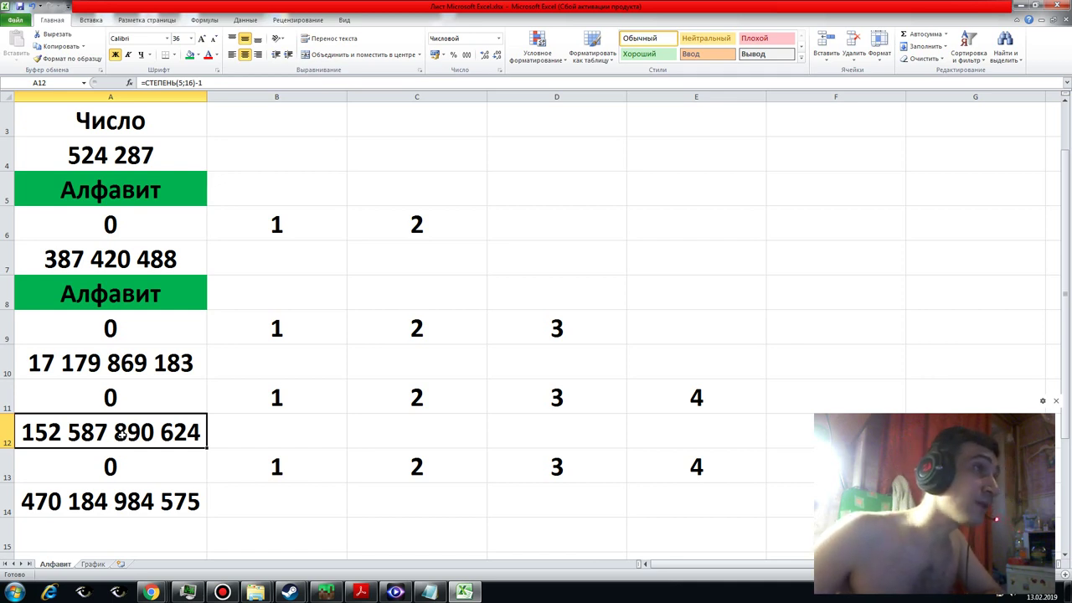
click(119, 503)
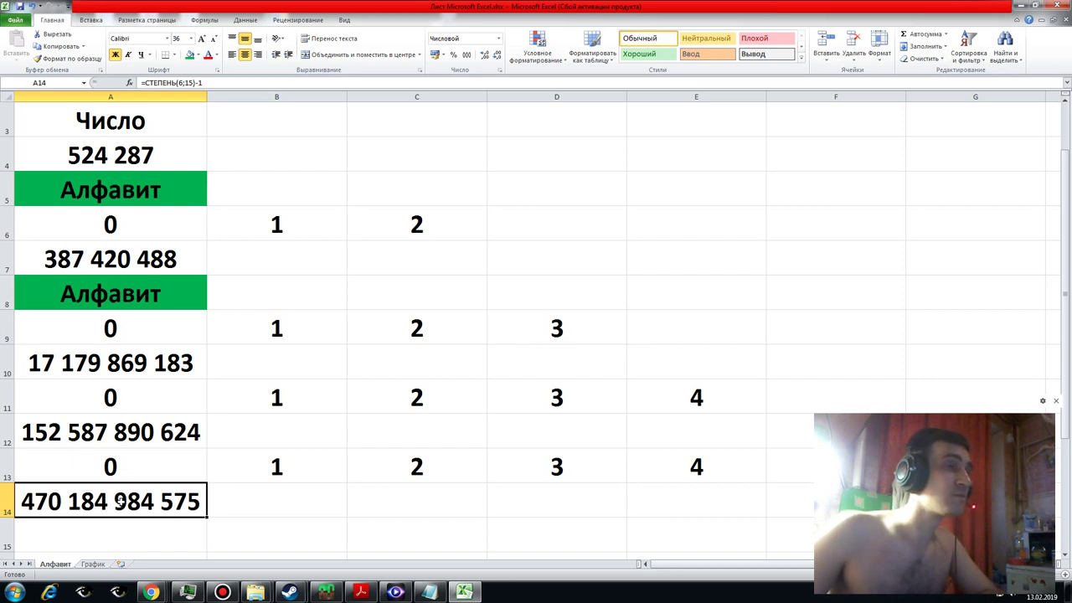
click(120, 432)
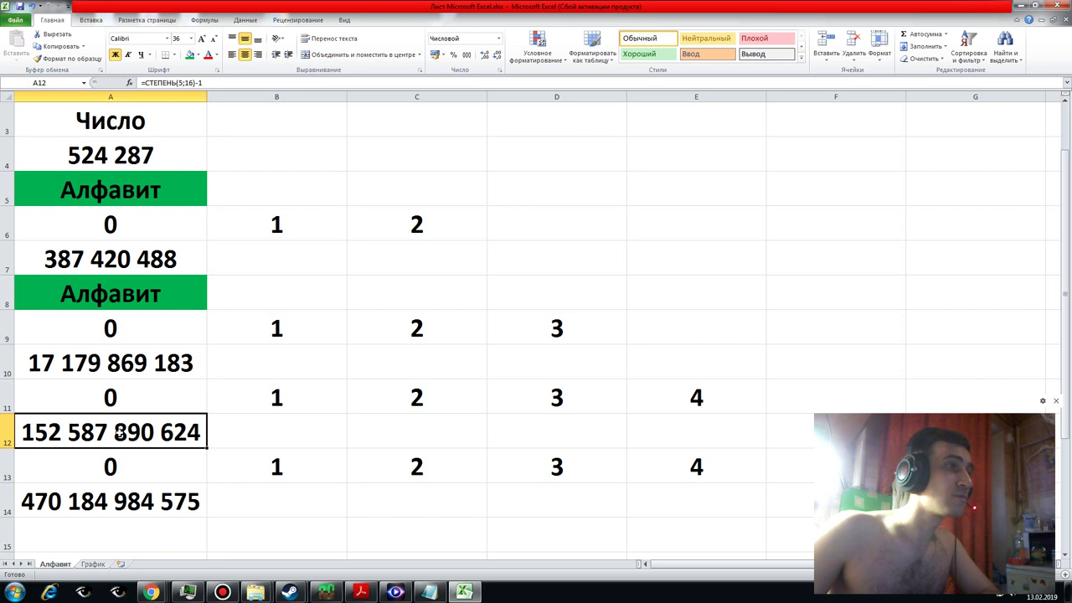
click(136, 368)
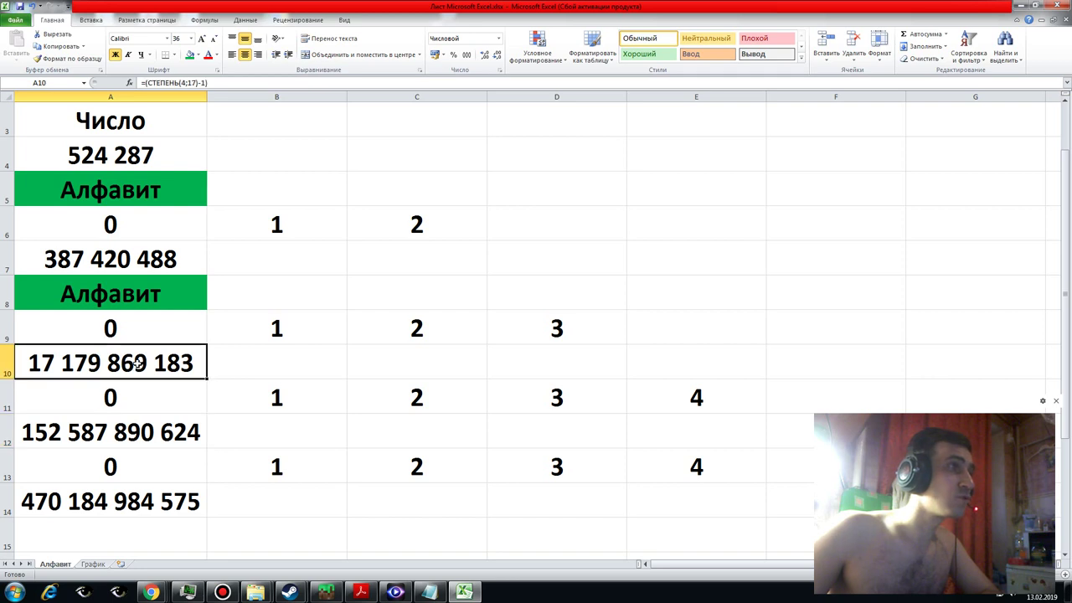
click(146, 259)
click(147, 160)
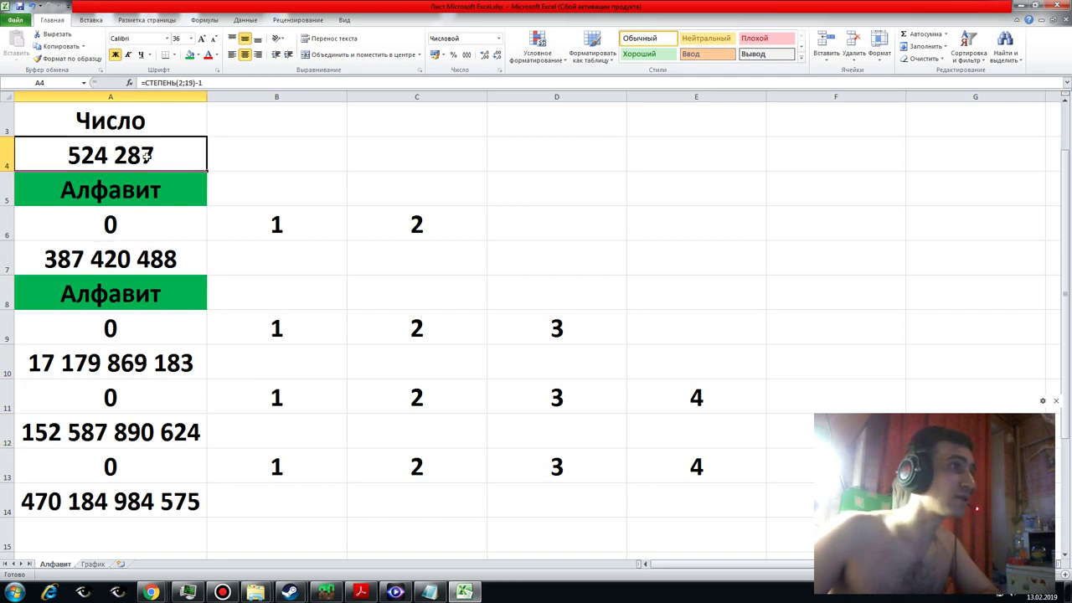
click(144, 259)
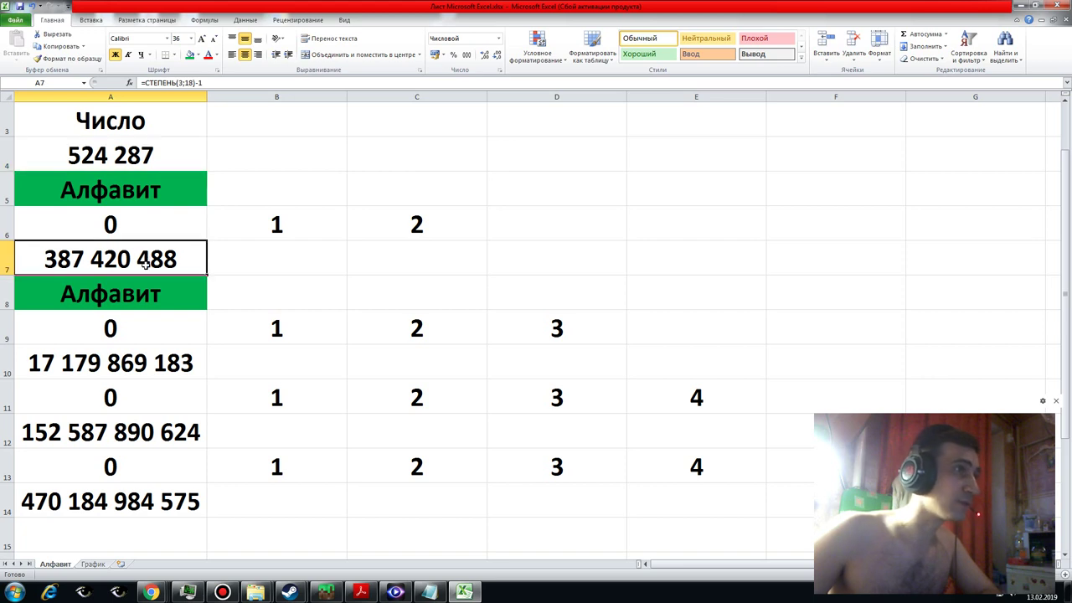
click(134, 355)
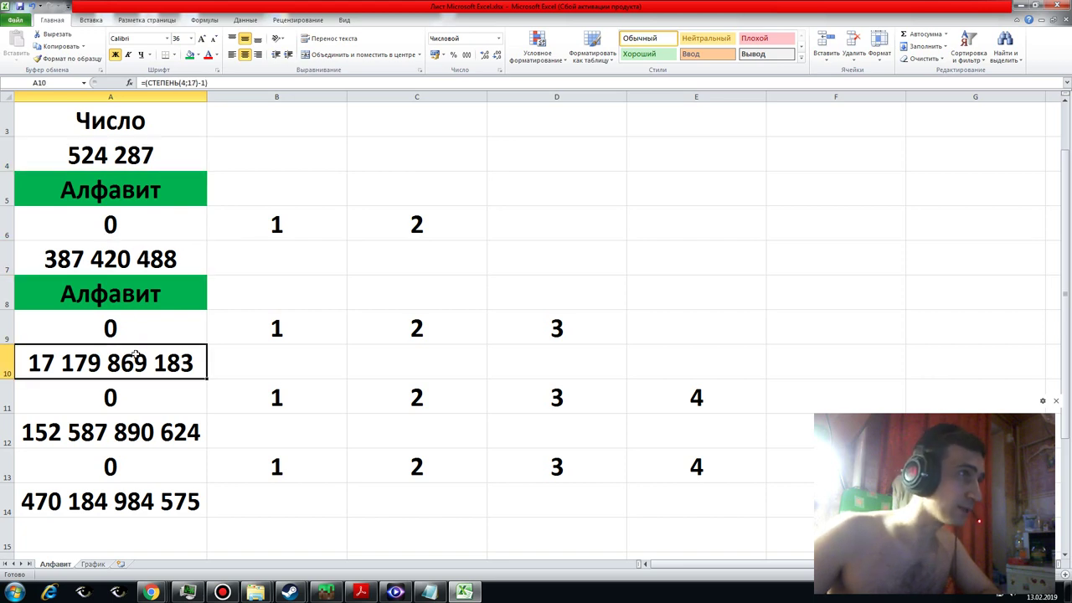
click(128, 431)
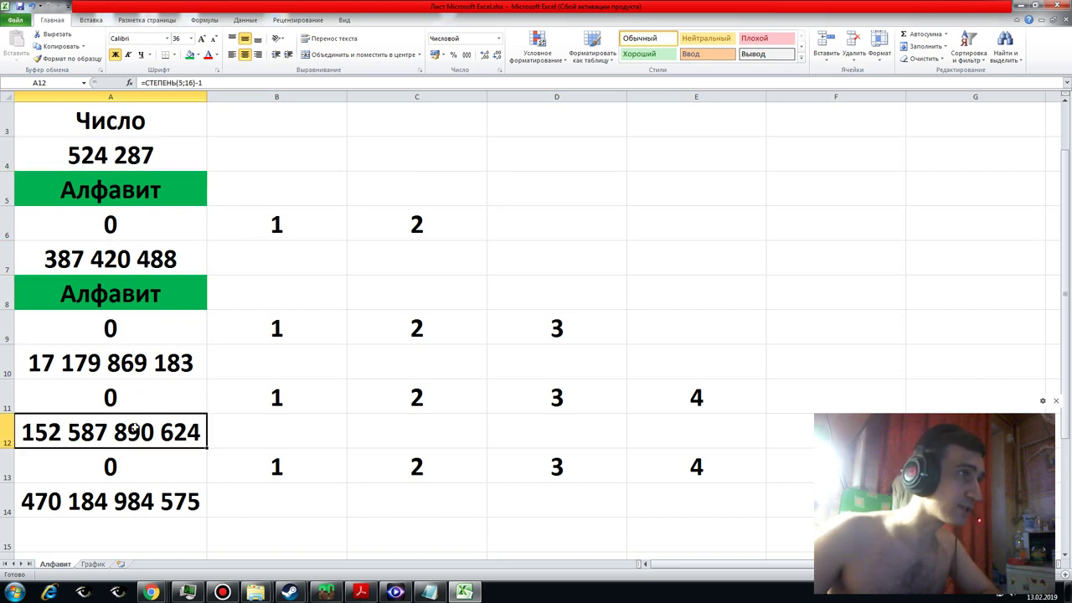
click(131, 501)
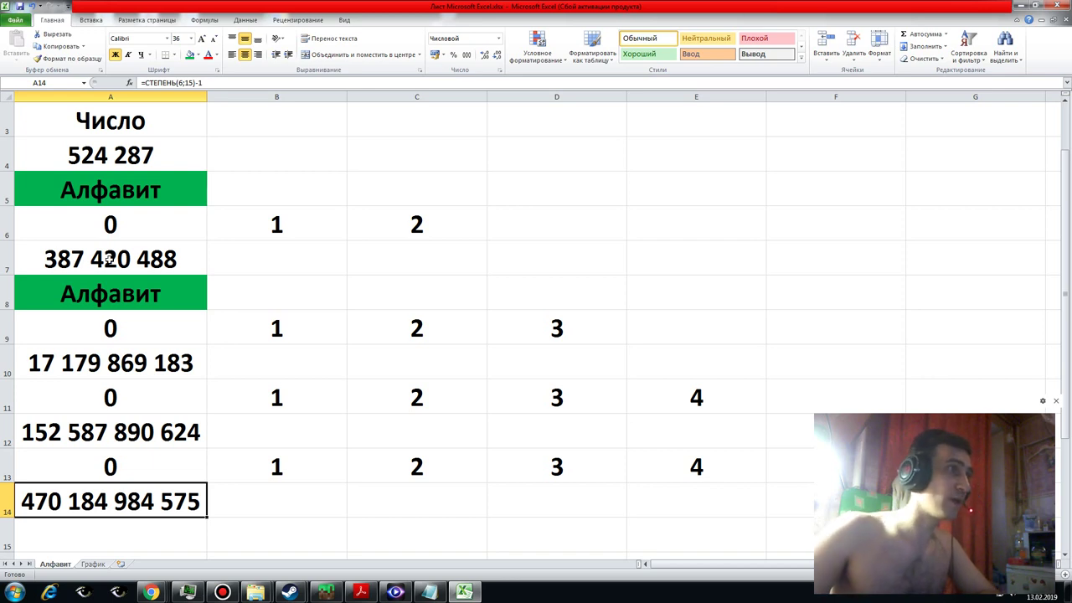
click(123, 156)
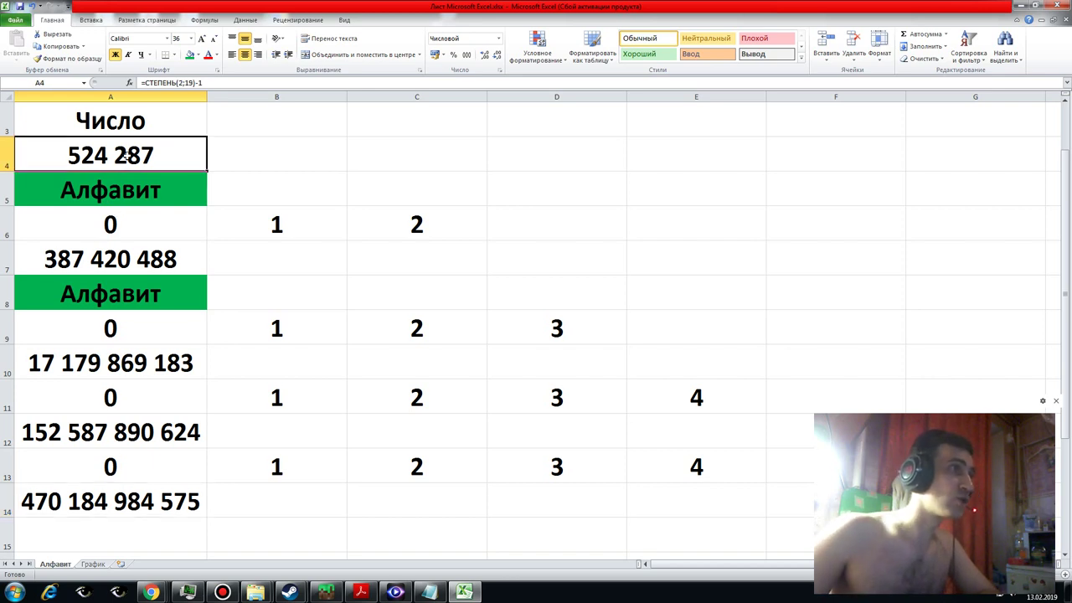
click(124, 256)
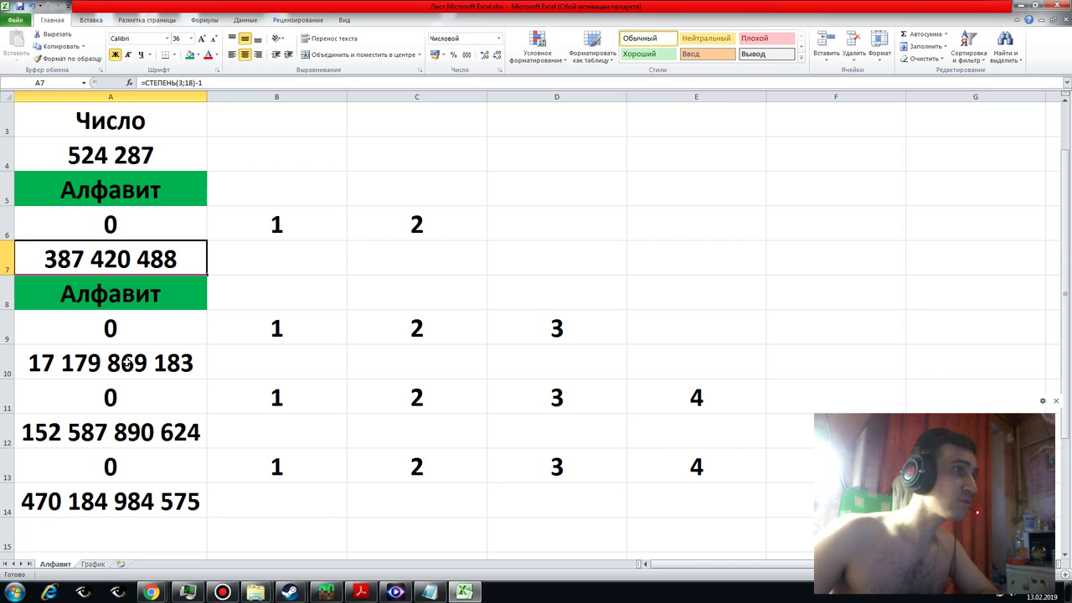
click(125, 361)
click(122, 428)
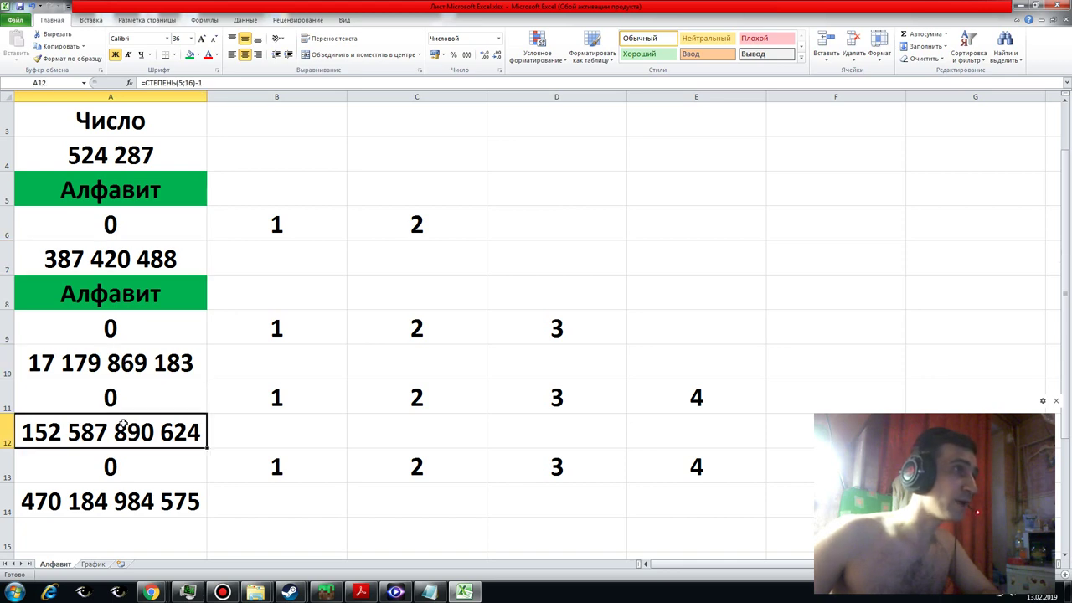
click(121, 500)
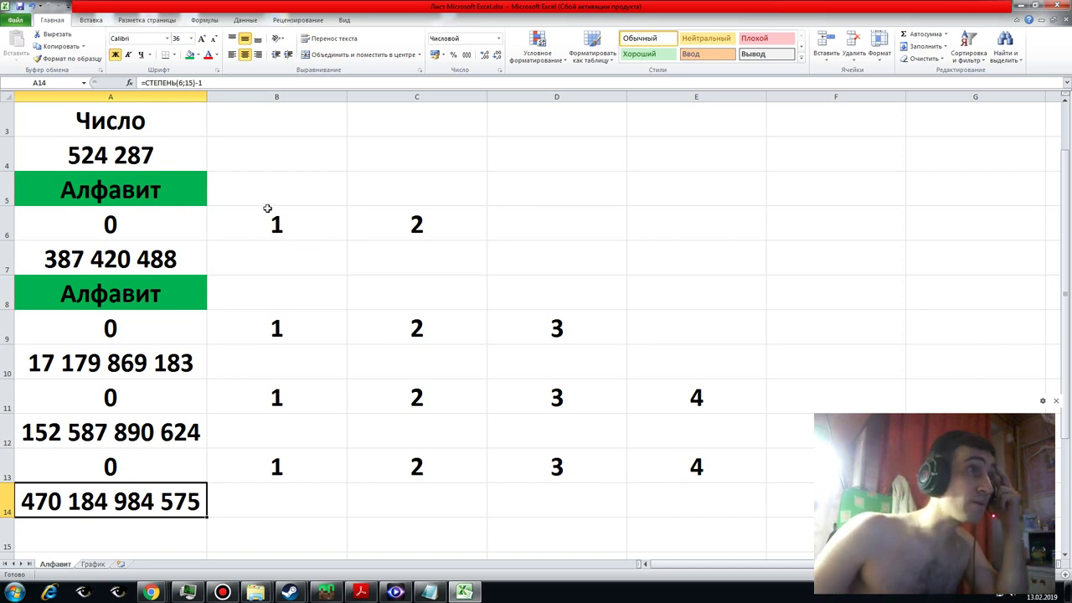
- From the ribbon's shortcut menu, open Customize the Ribbon and add a New Tab with a group
right_click(361, 20)
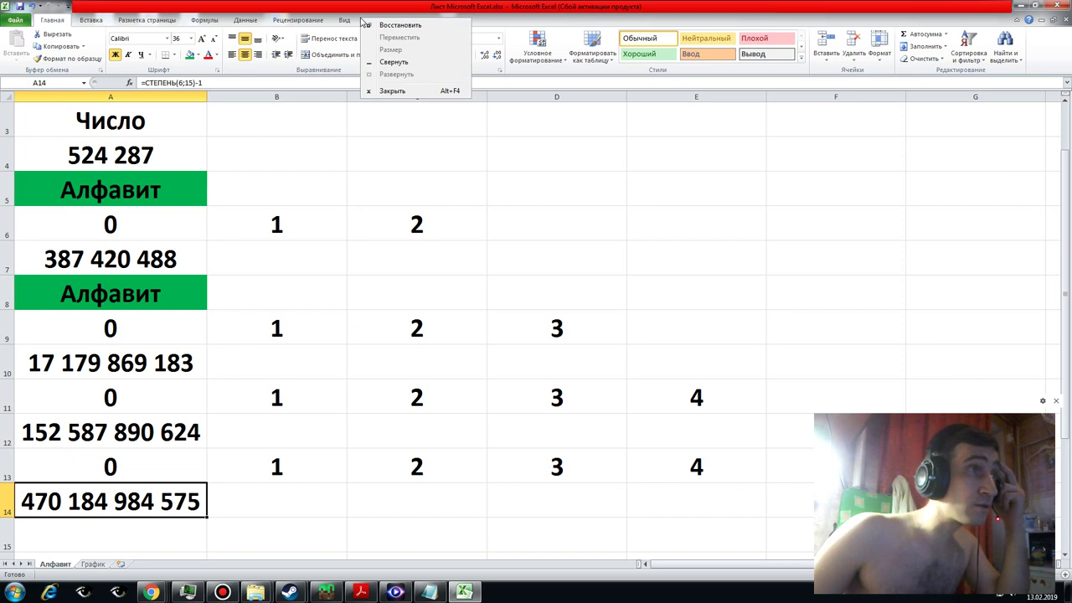
click(493, 24)
right_click(285, 24)
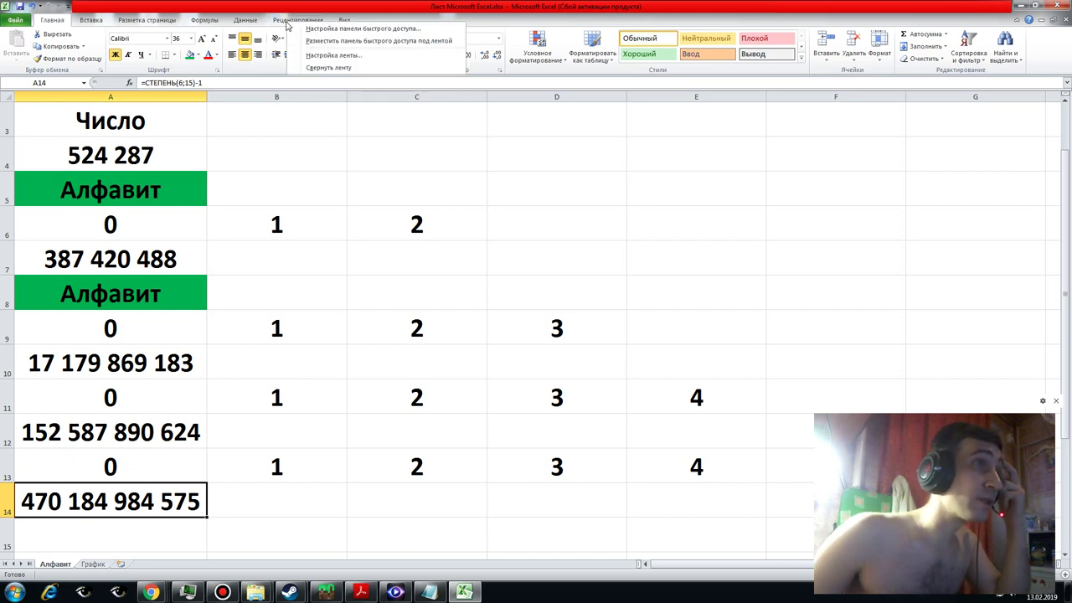
click(330, 55)
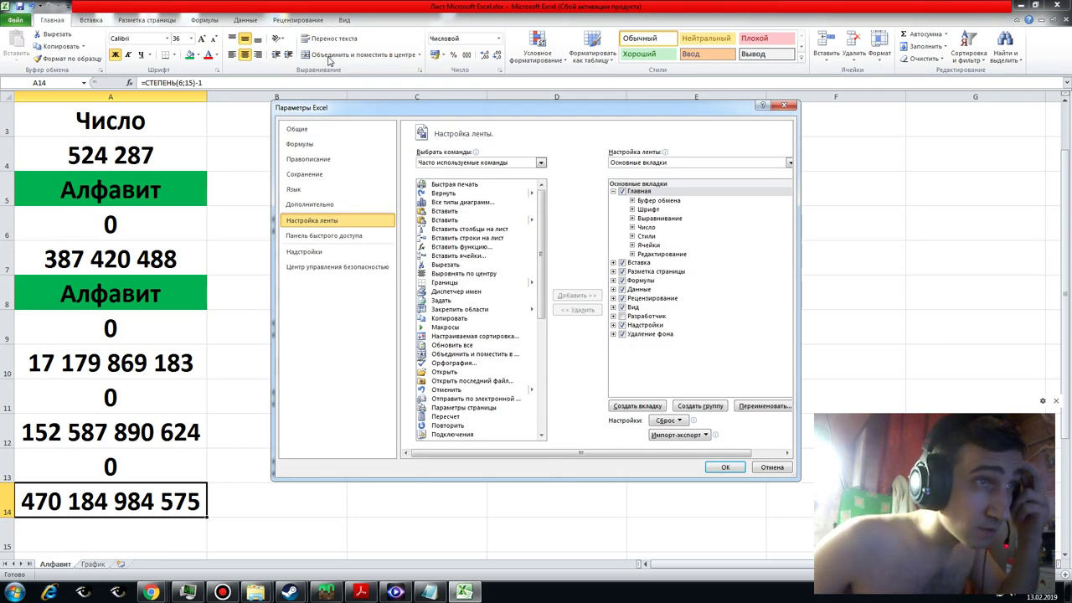
click(613, 192)
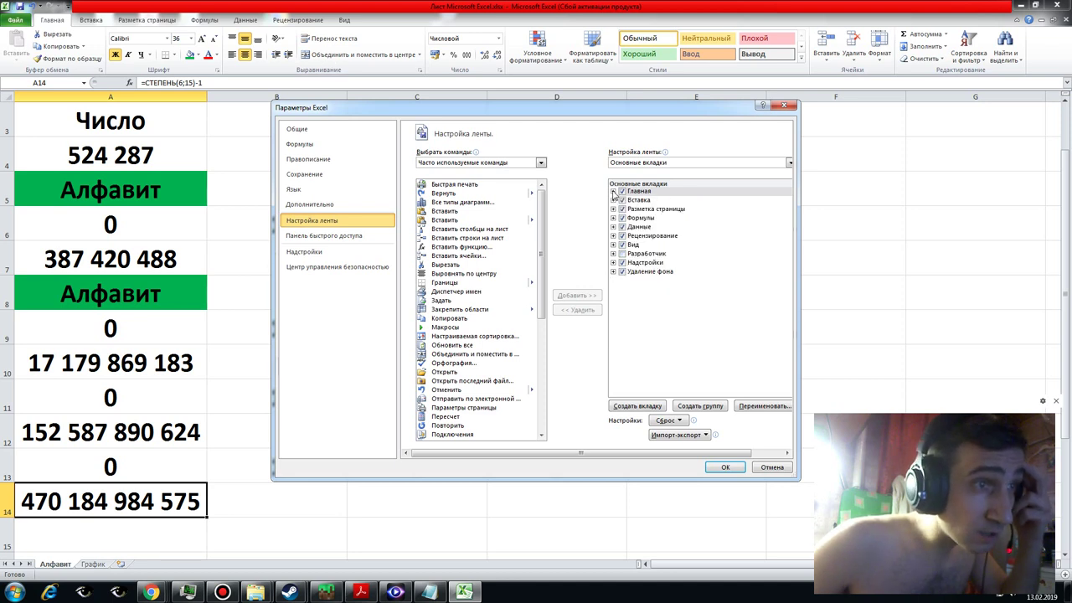
click(638, 407)
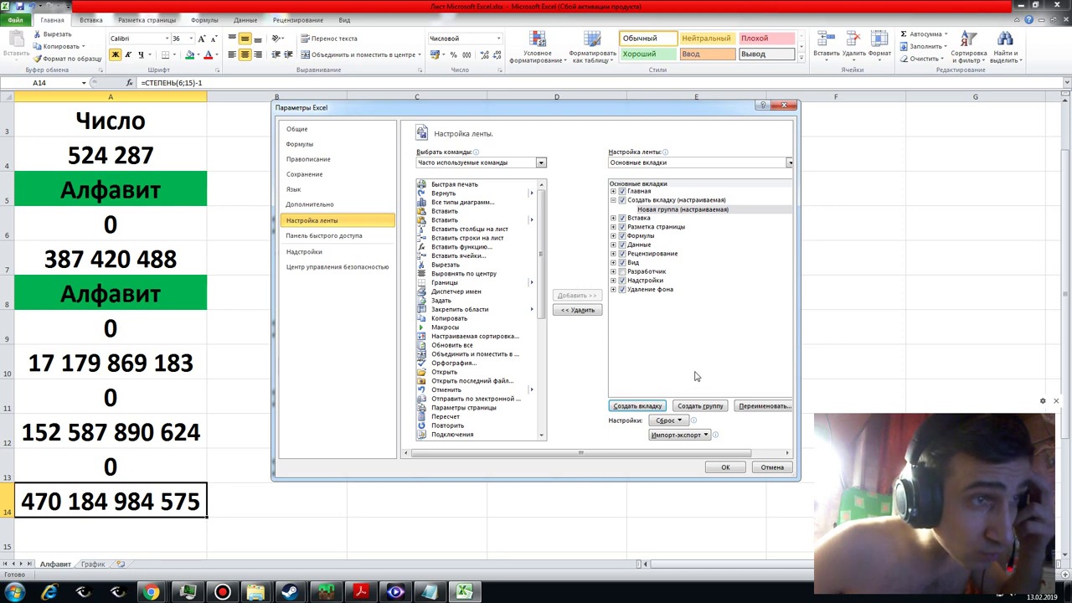
- Rename the new custom group to 'Тима' and pick a symbol as its icon
click(753, 407)
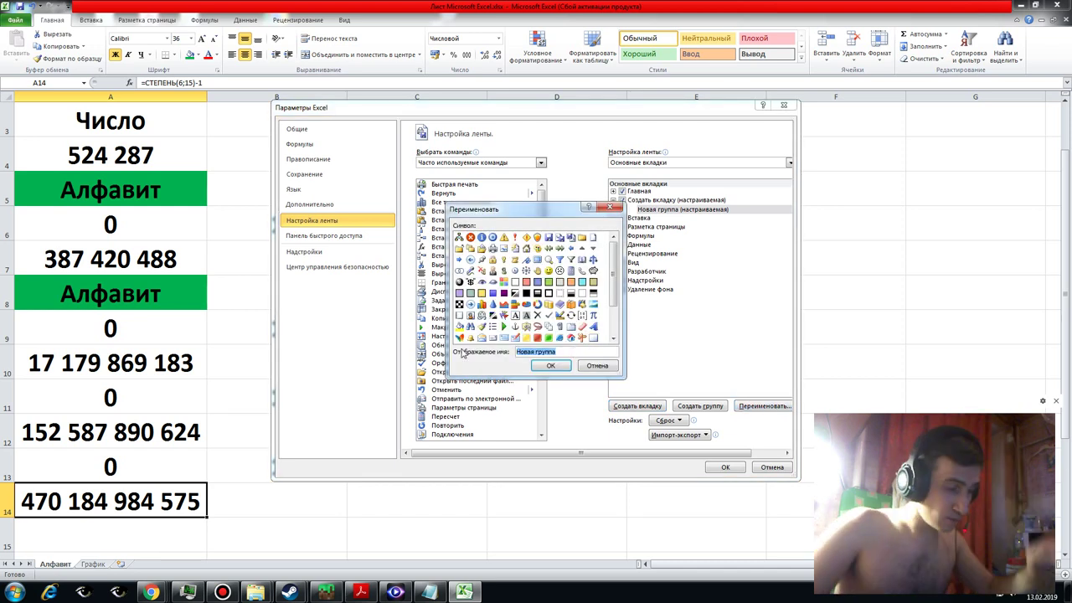
text(Ти)
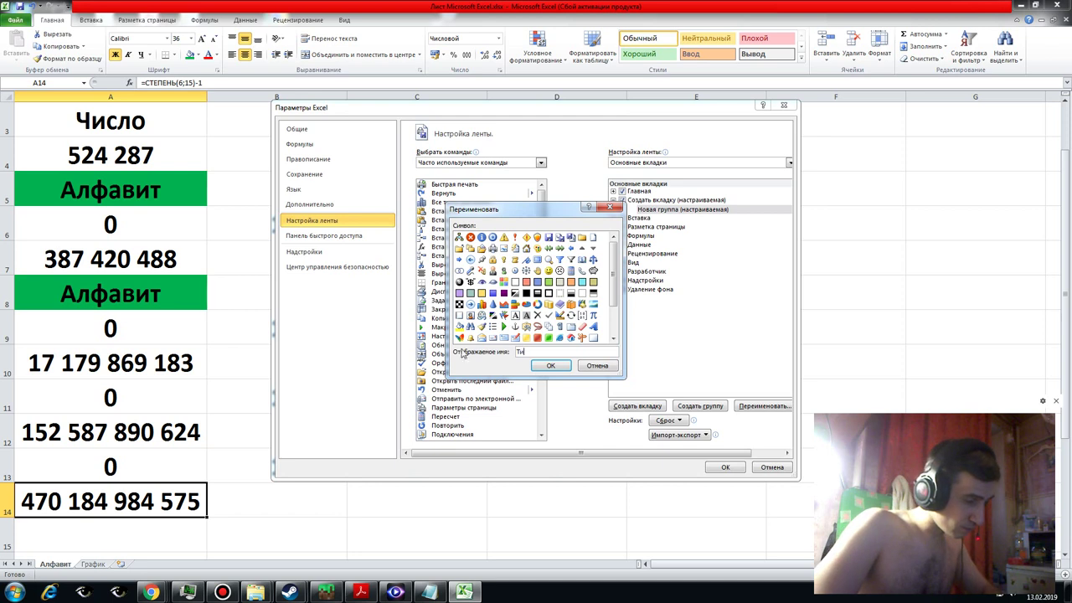
text(ма)
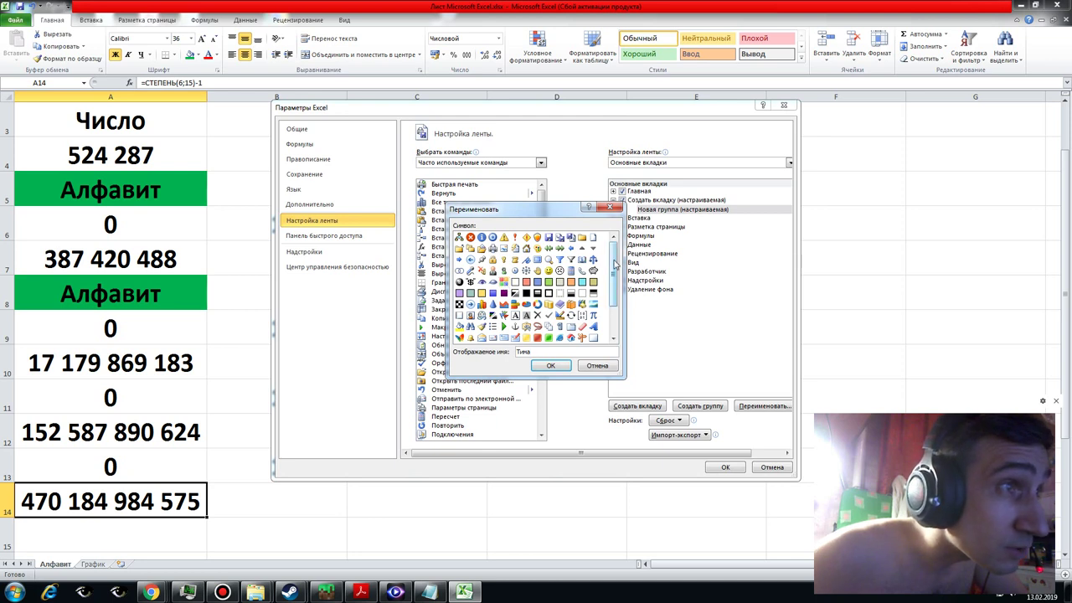
scroll(614, 265, down, 2)
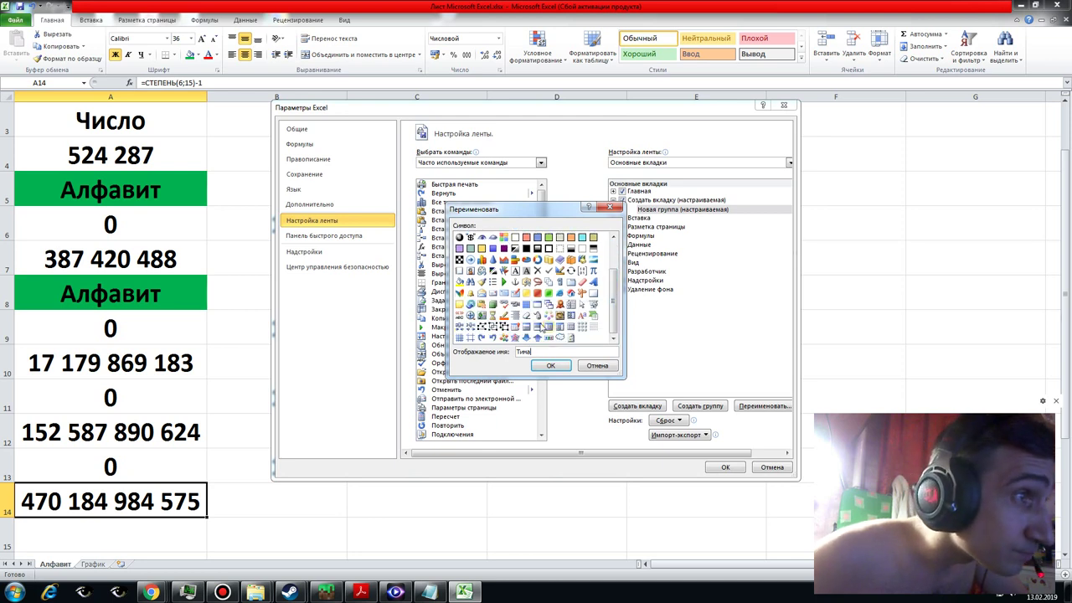
click(503, 327)
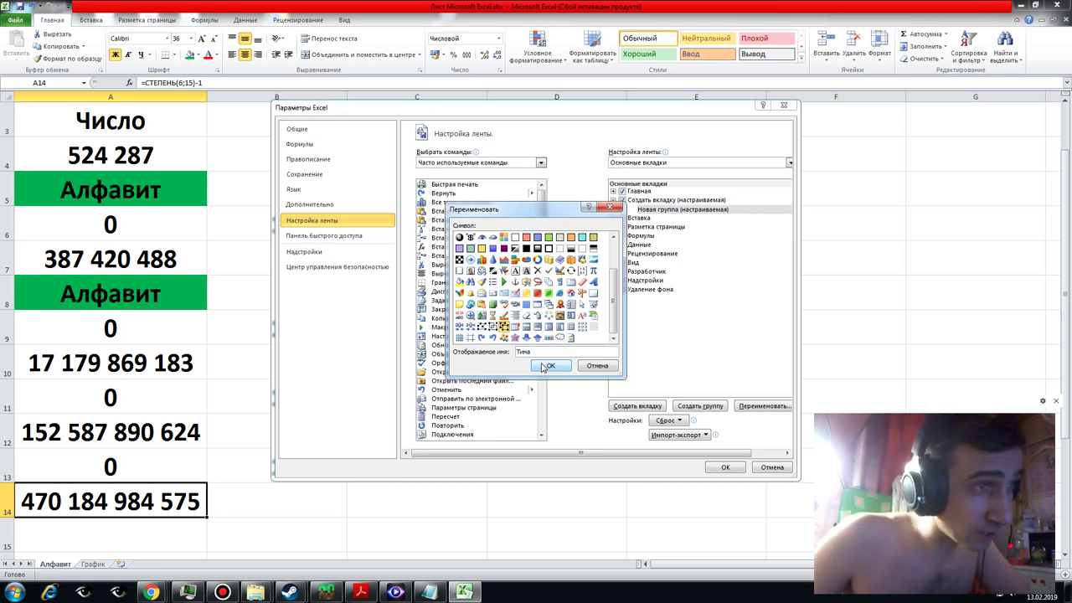
click(544, 366)
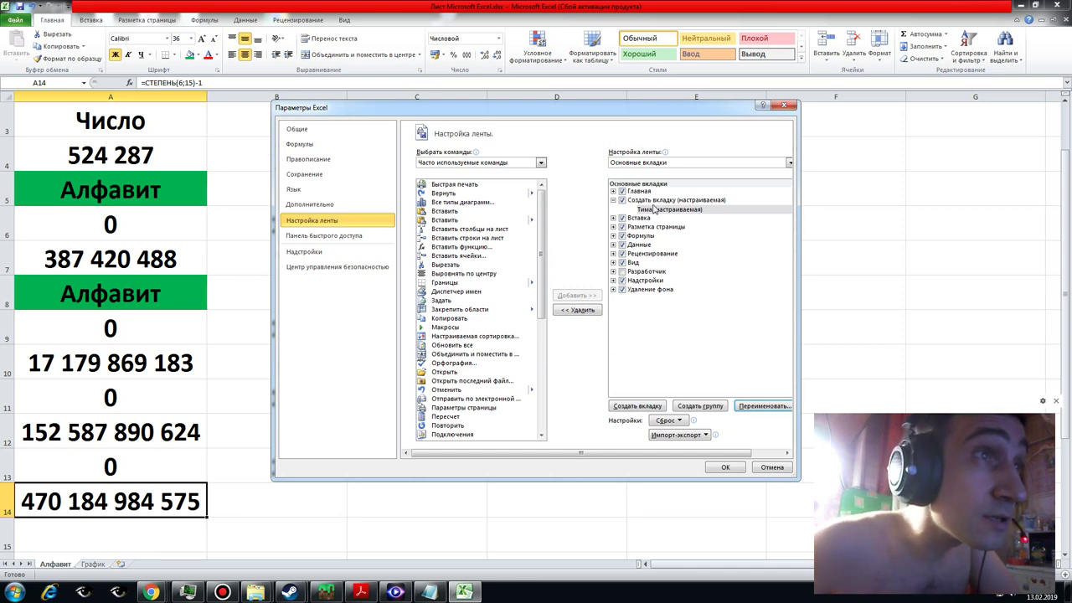
- Glance at the Quick Access Toolbar settings, then return and select the Тима group on the new tab
click(653, 212)
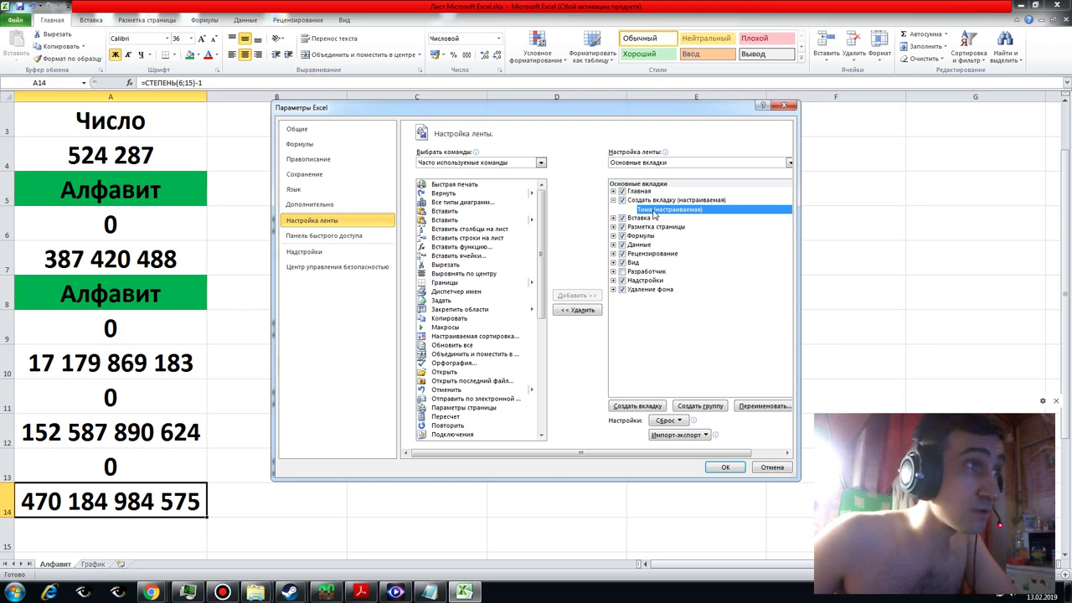
click(338, 238)
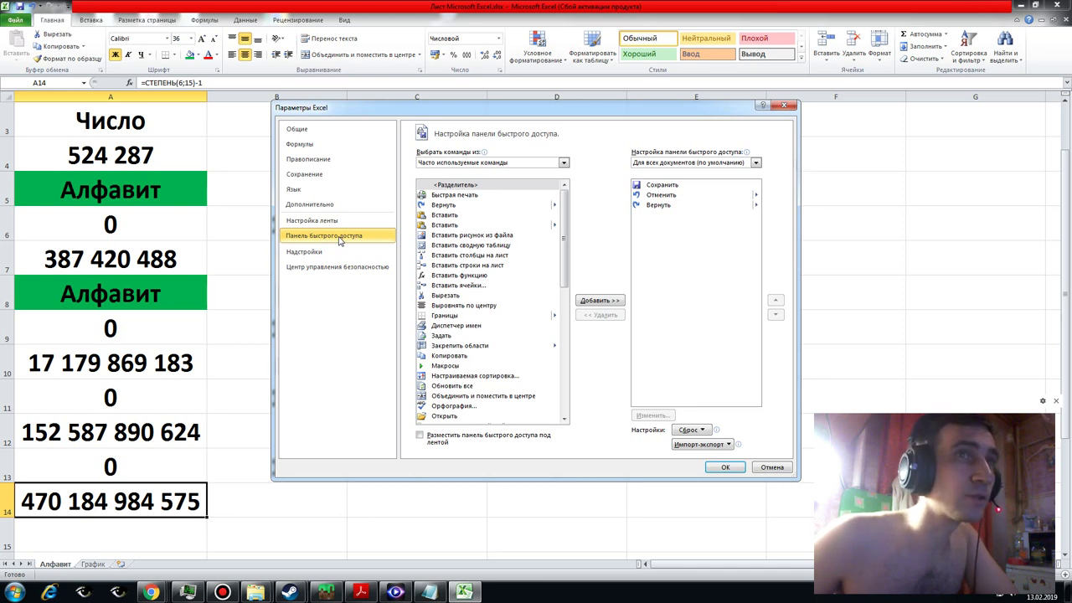
click(335, 222)
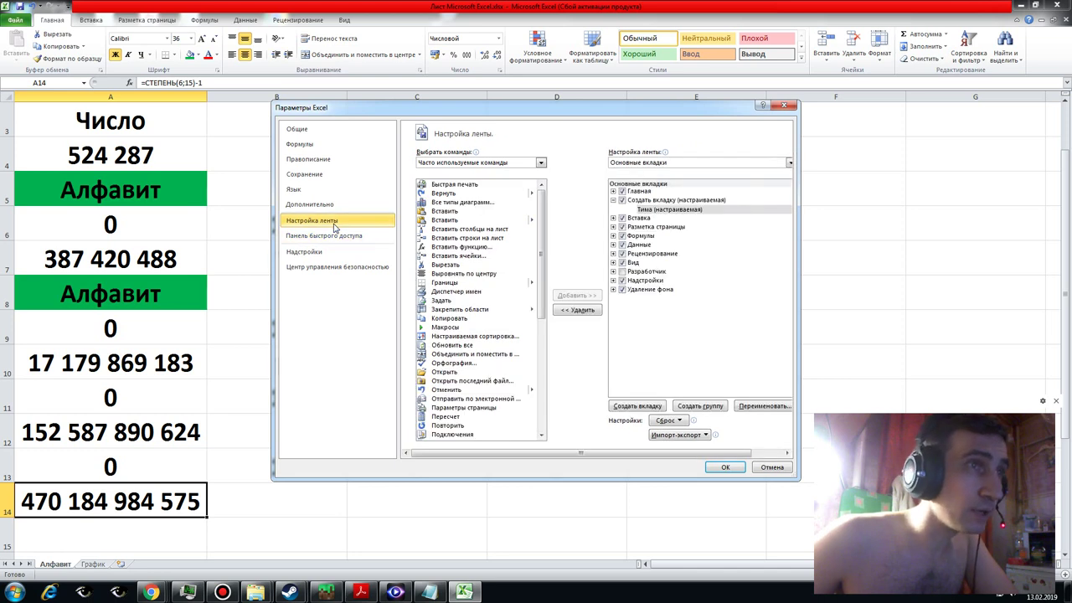
click(645, 201)
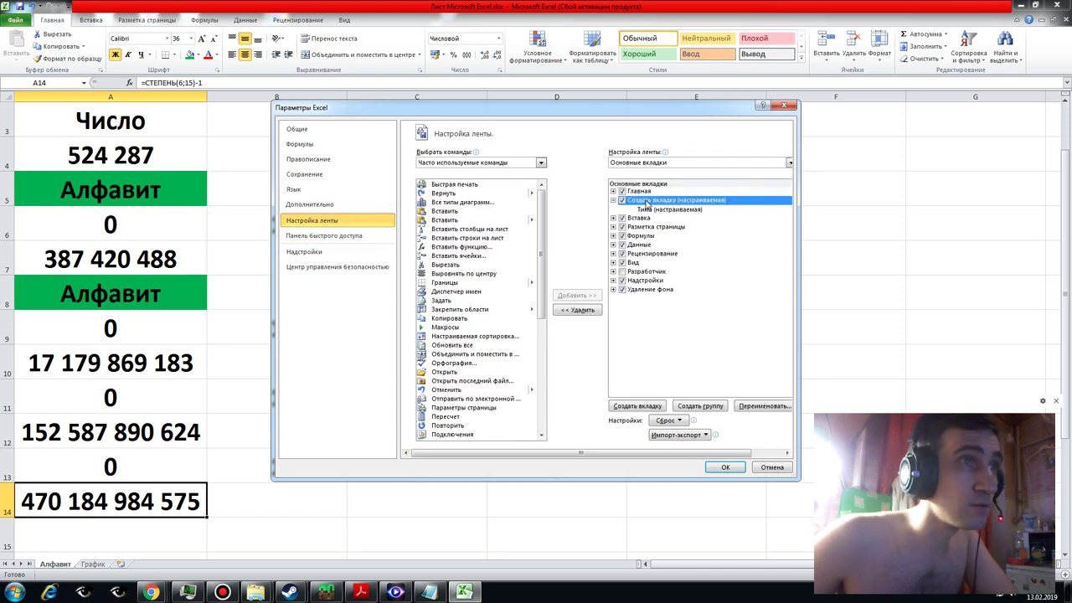
click(650, 211)
click(647, 201)
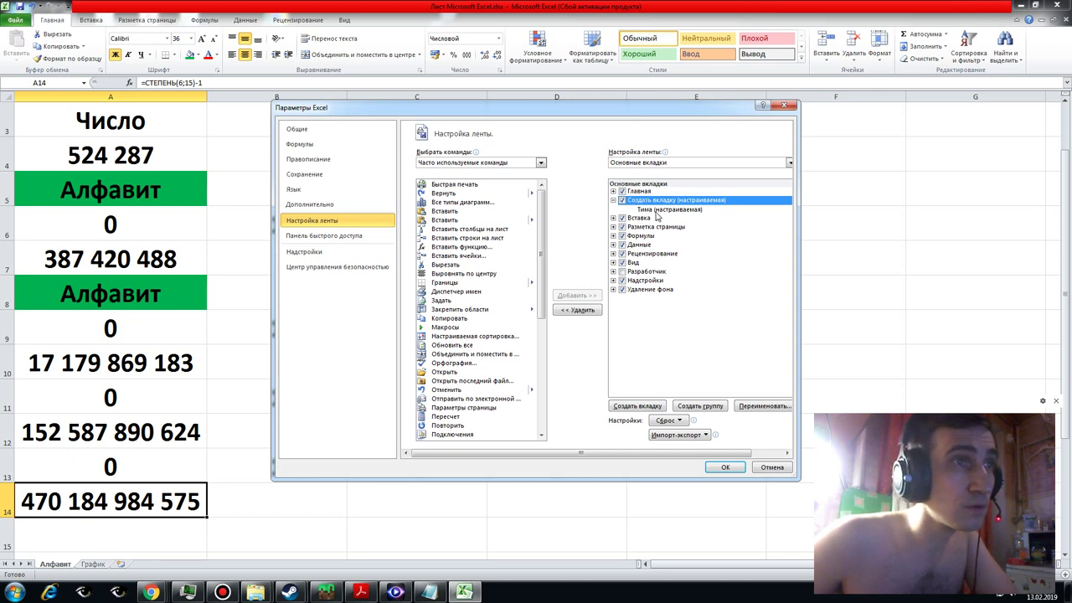
click(655, 211)
- Add an extra new group to the custom tab, then delete it again
right_click(656, 216)
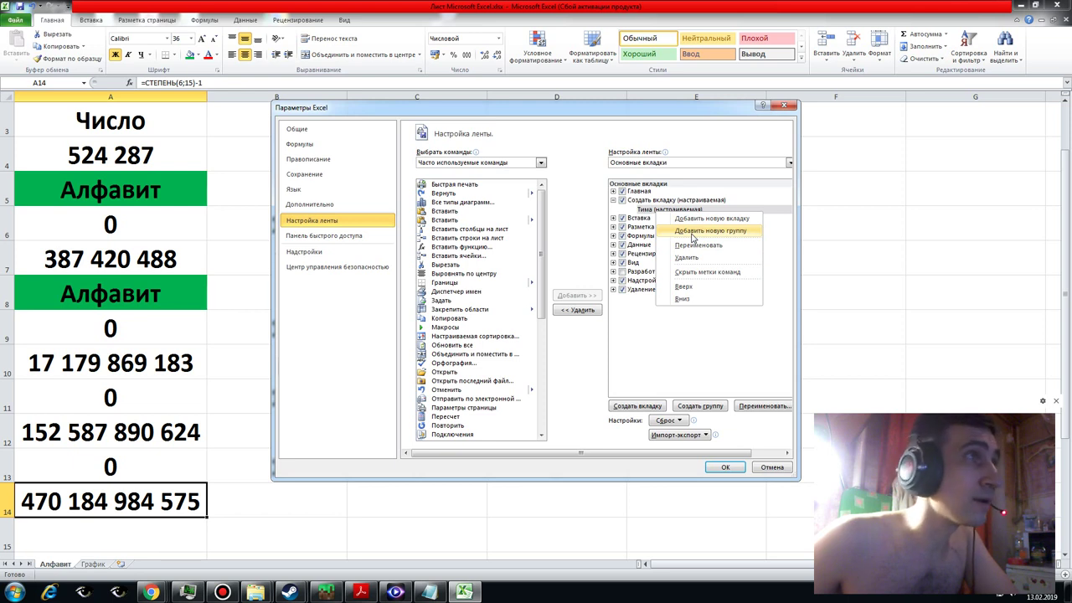
click(691, 231)
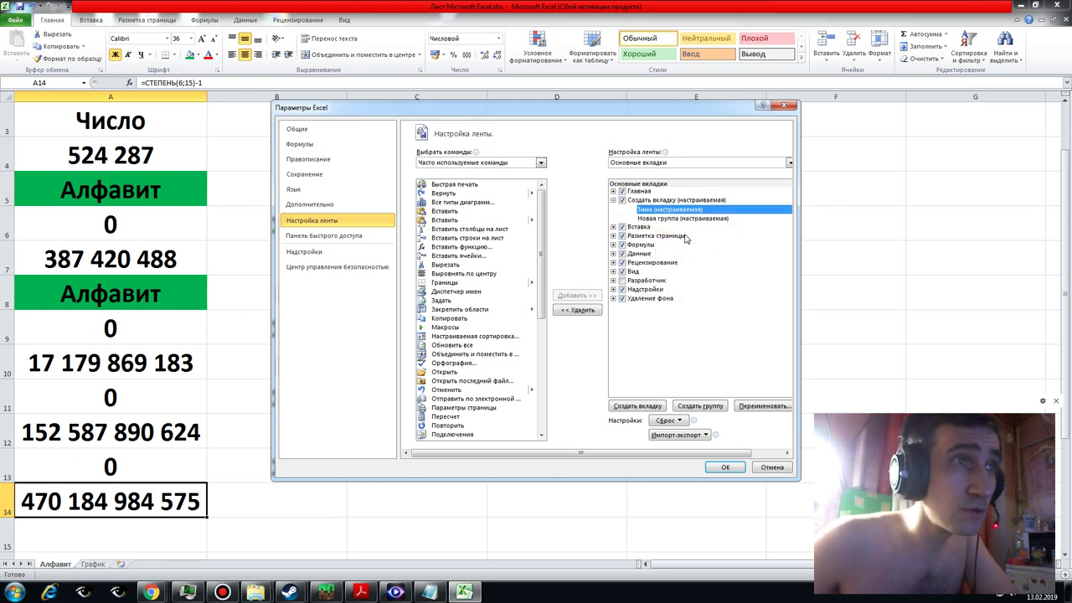
click(665, 220)
click(661, 210)
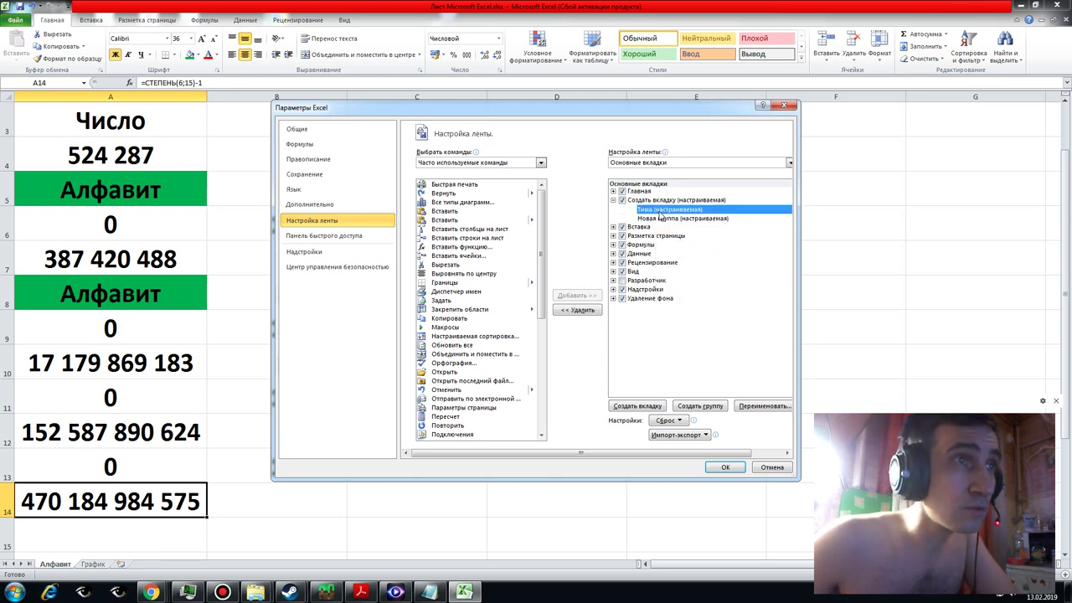
click(660, 219)
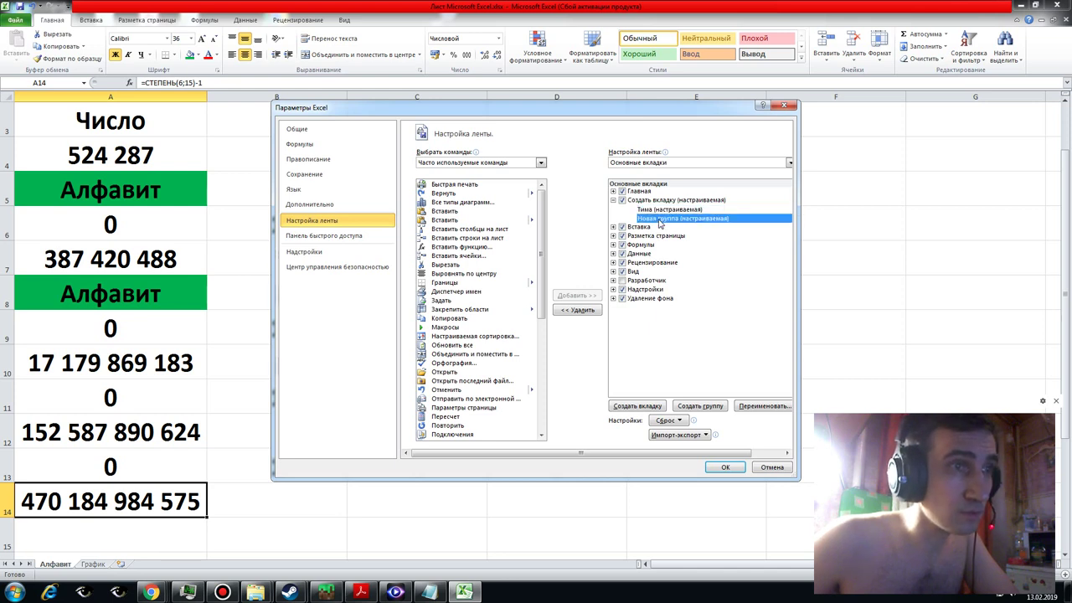
right_click(660, 221)
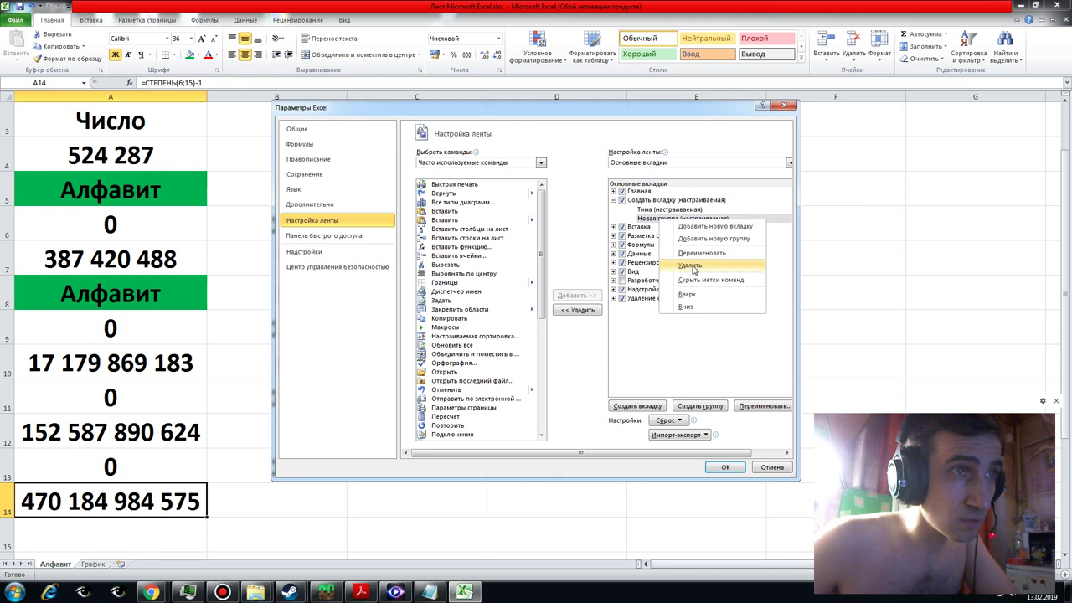
click(691, 266)
- Apply the ribbon changes with OK so the custom tab appears after Главная
right_click(653, 214)
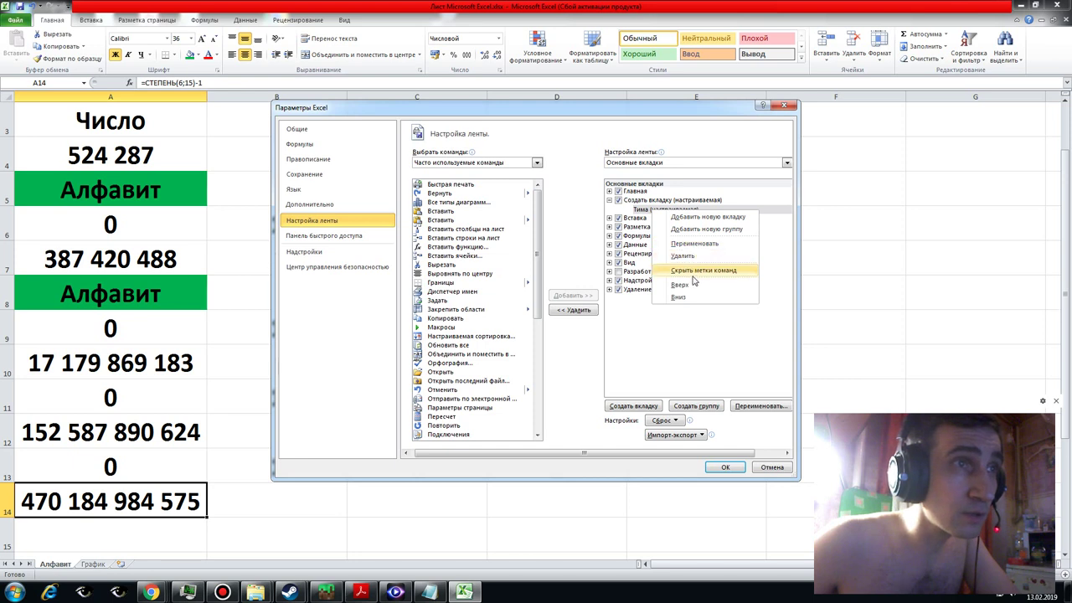
click(680, 335)
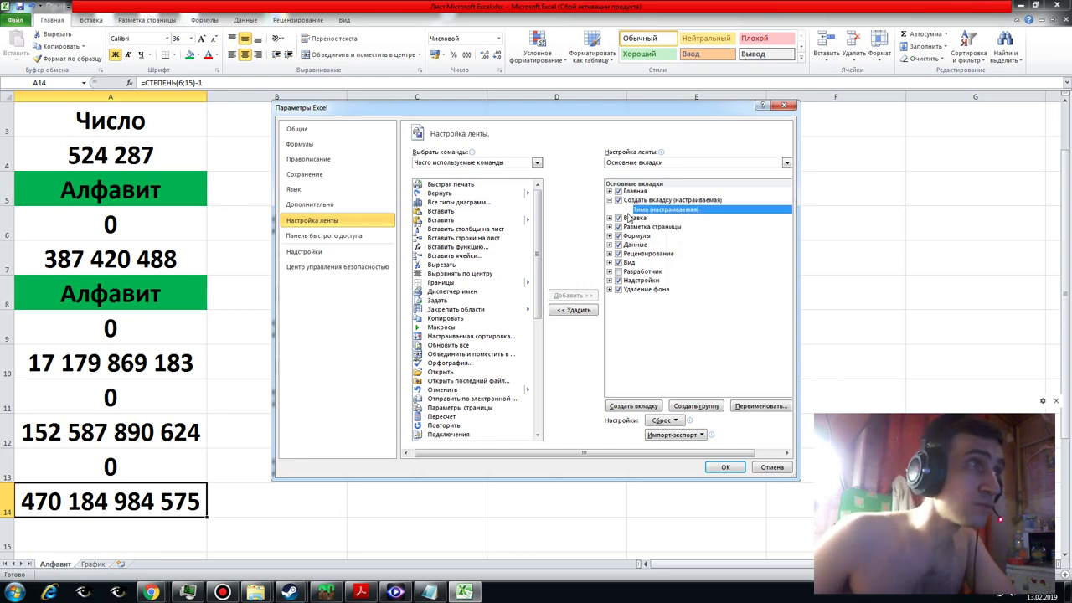
click(714, 470)
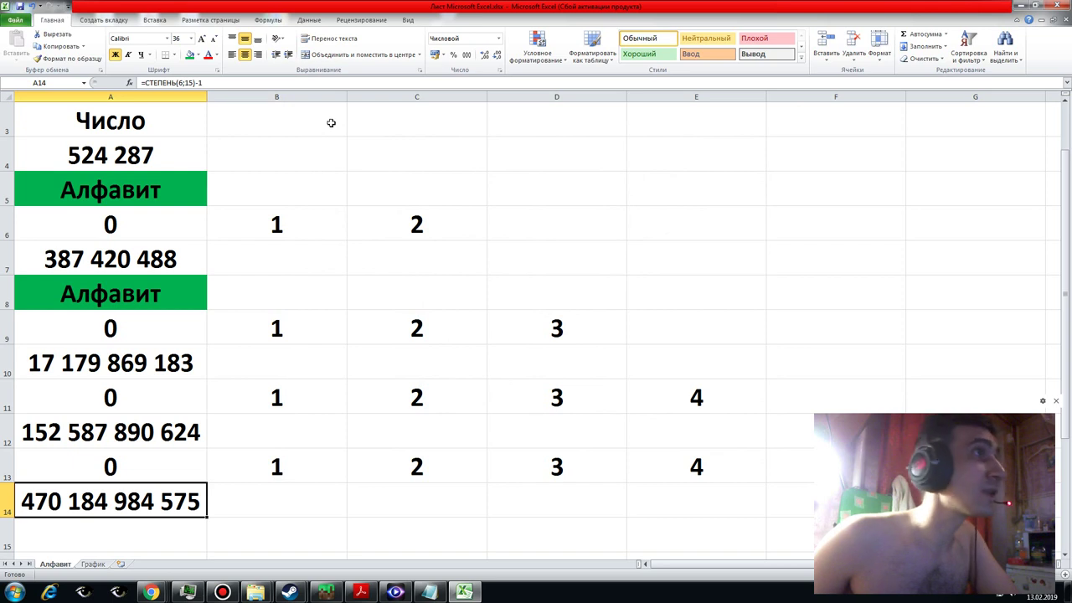
- View the 'Создать вкладку' tab, briefly open Quick Access Toolbar settings, then reopen Настройка ленты
click(104, 20)
right_click(107, 24)
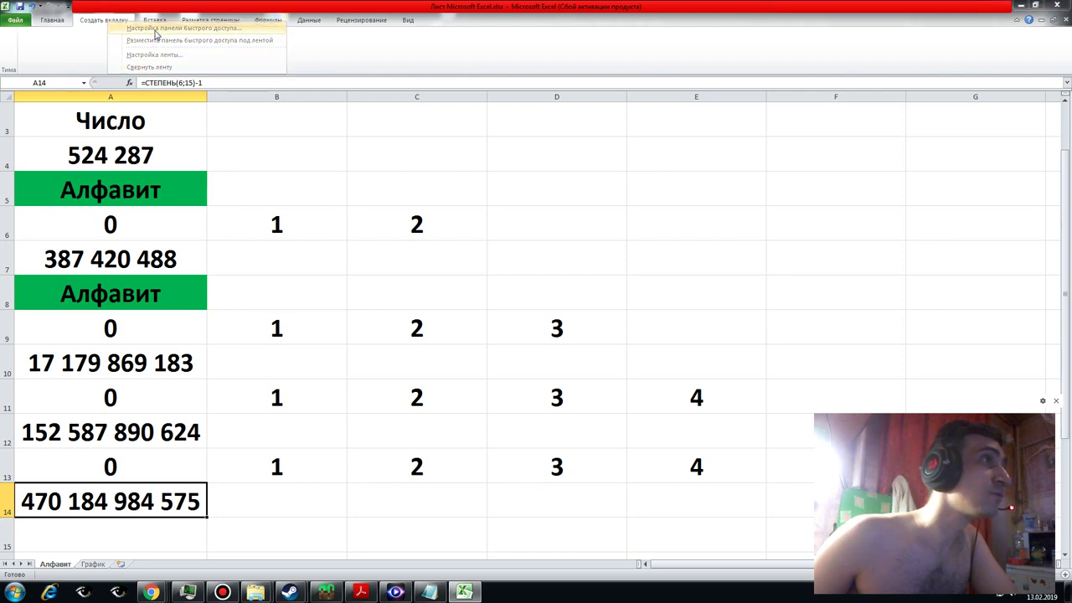
click(168, 28)
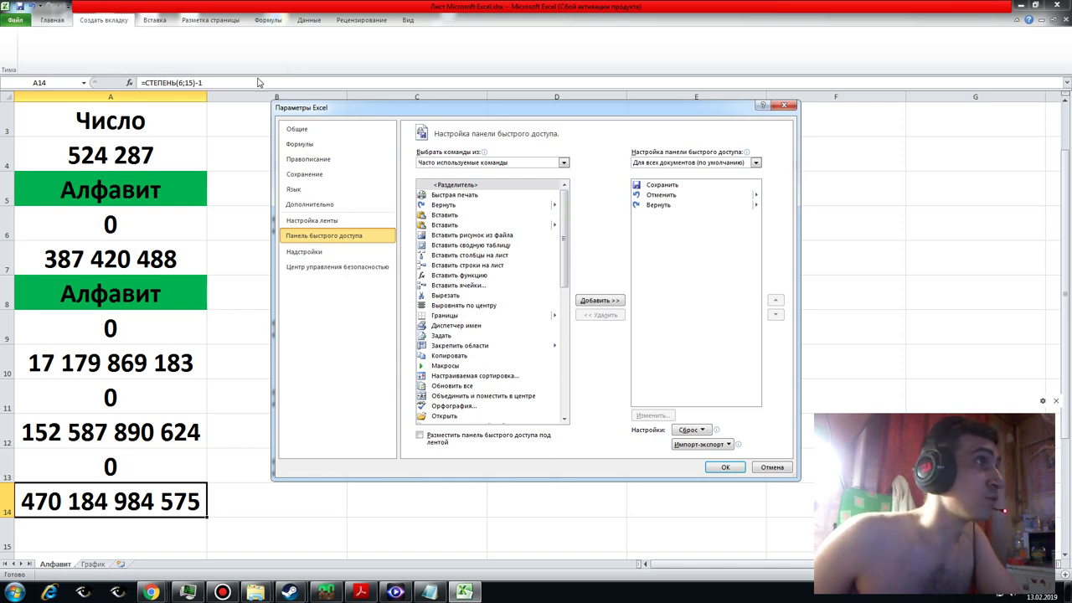
click(725, 467)
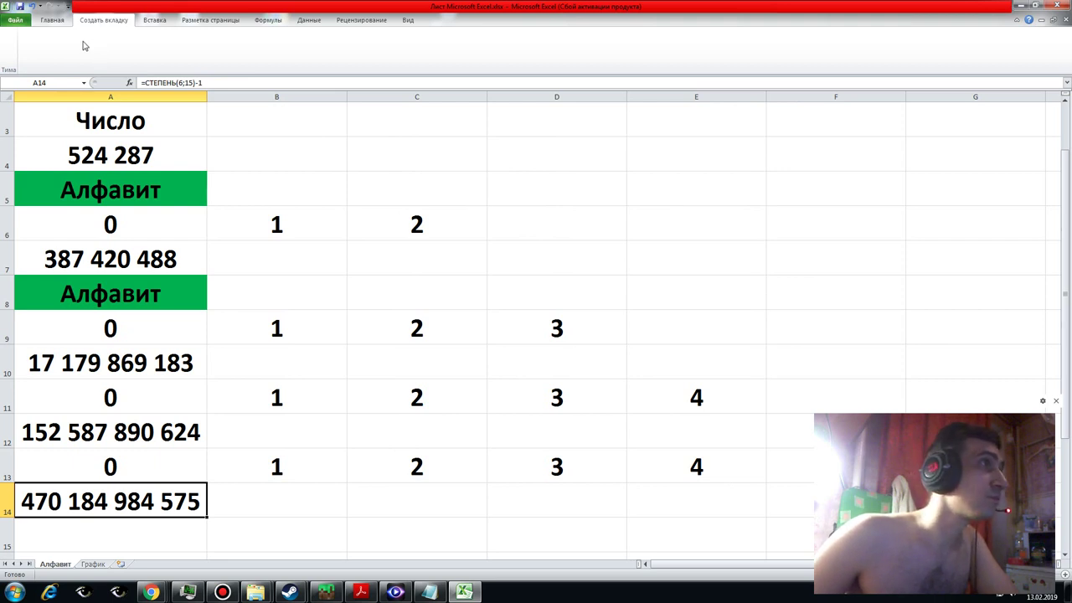
right_click(101, 25)
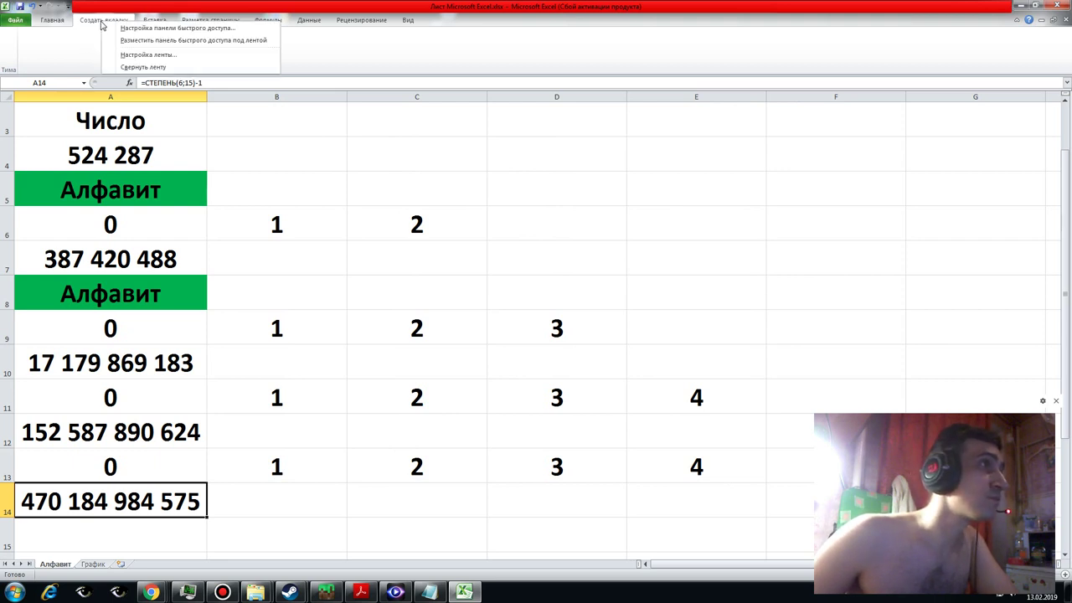
click(138, 54)
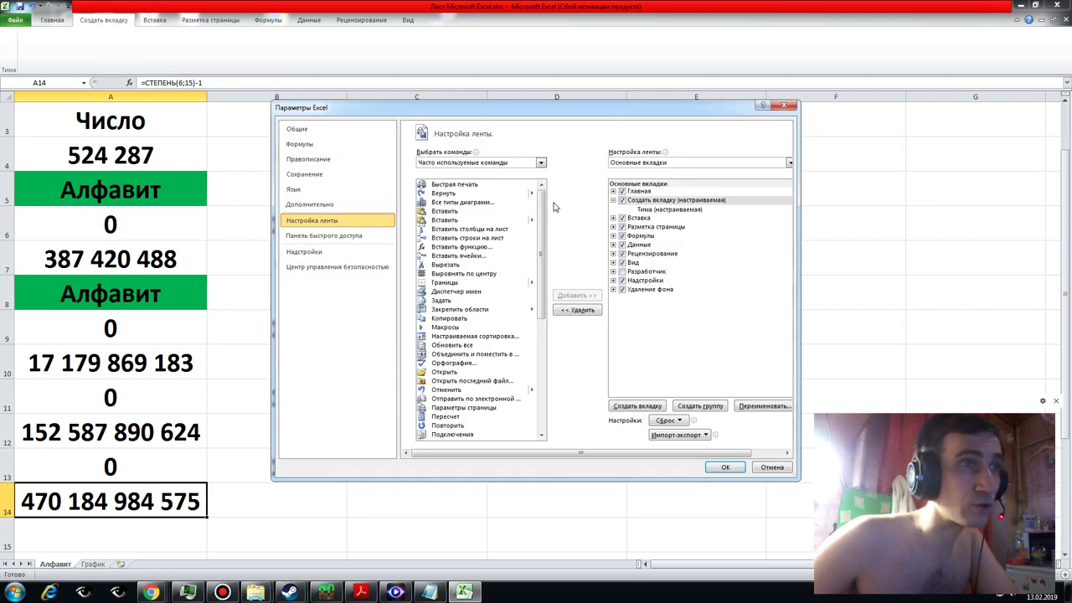
- Rename the custom tab 'Создать вкладку' to 'Тима'
right_click(643, 205)
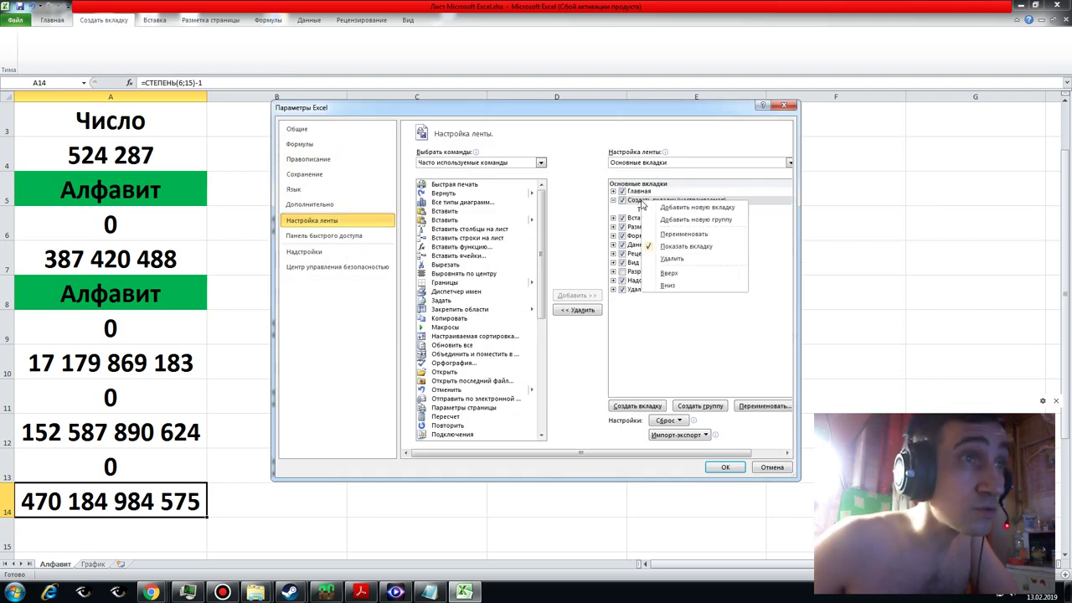
click(678, 234)
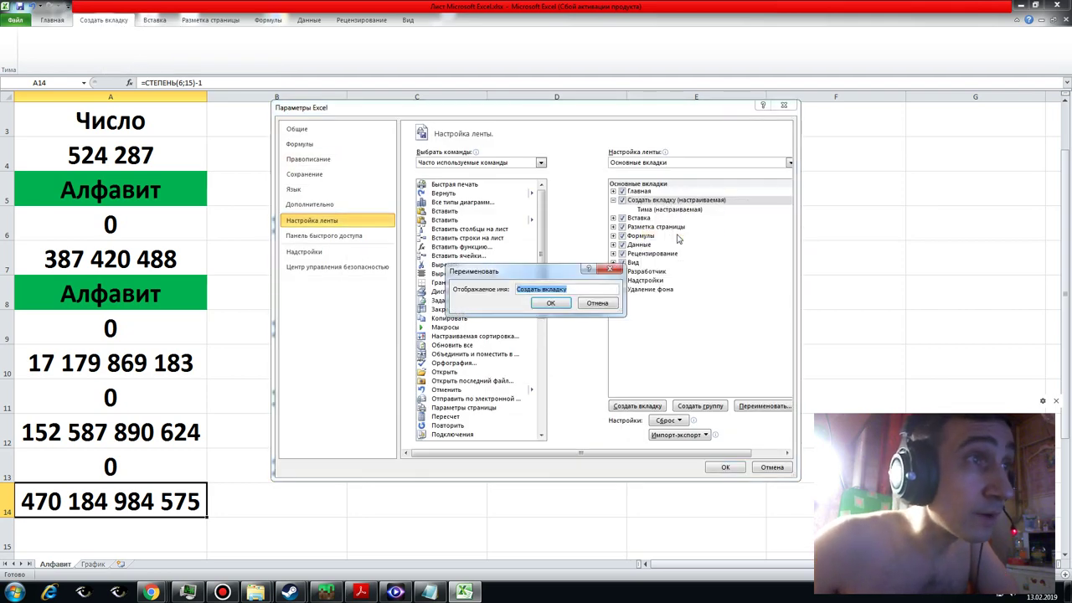
text(Т)
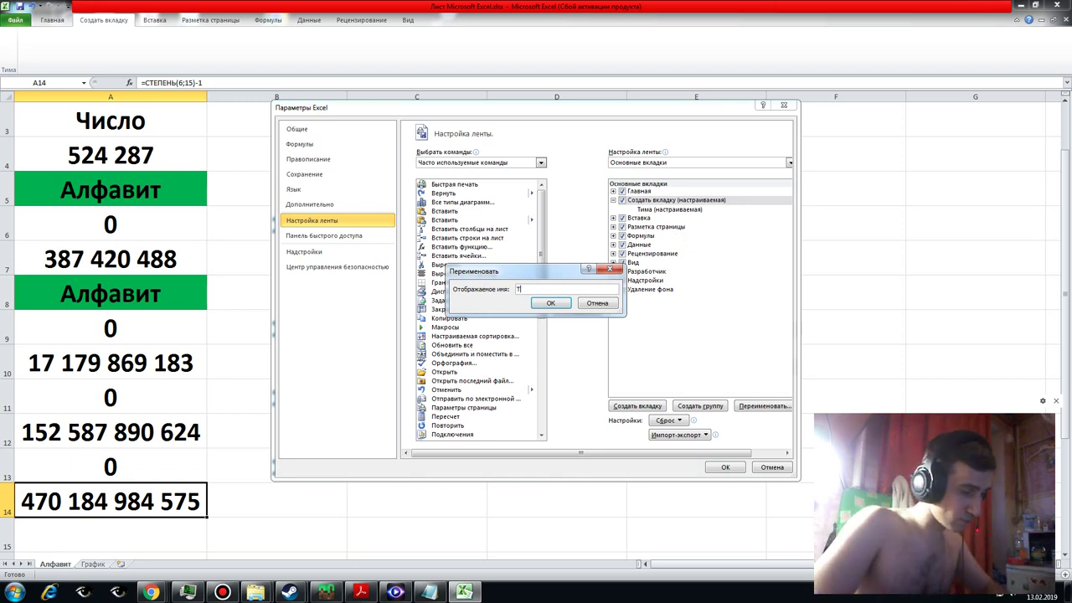
text(има)
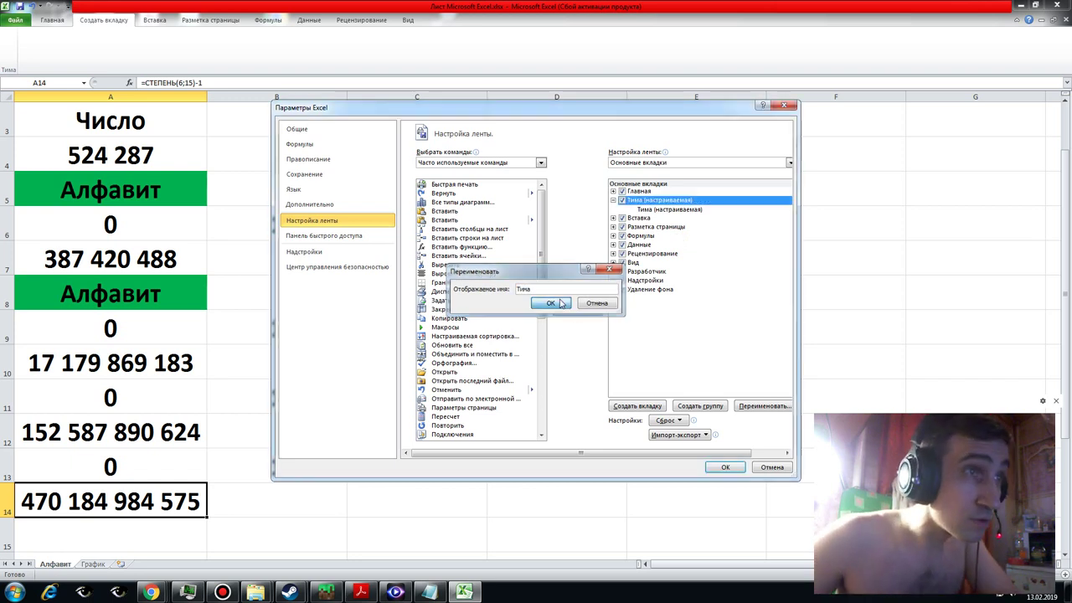
key(Return)
- Delete the group beneath the Тима tab
click(667, 210)
right_click(665, 210)
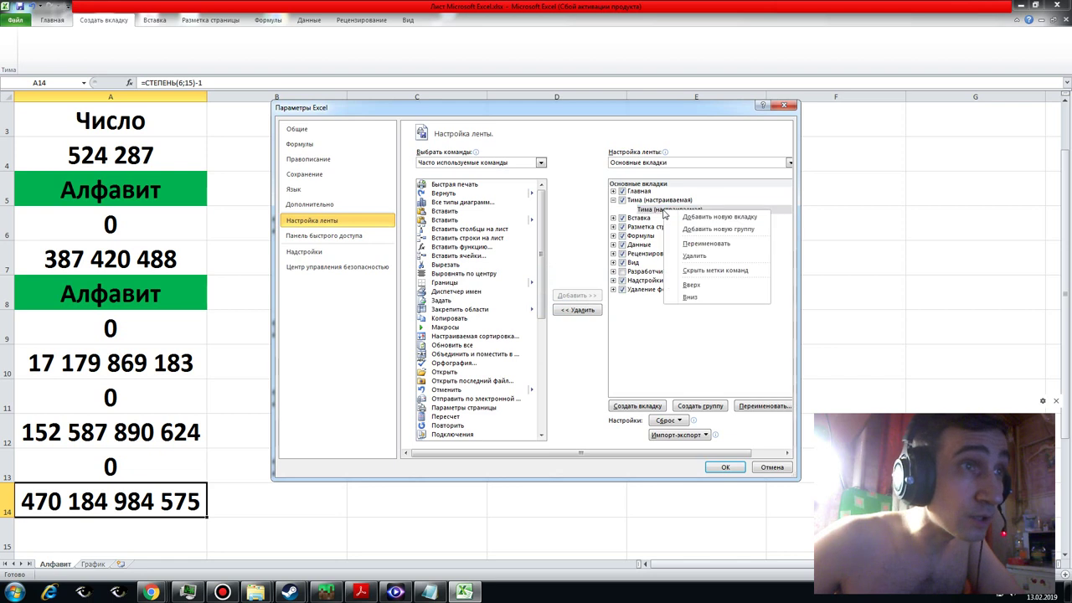
click(697, 261)
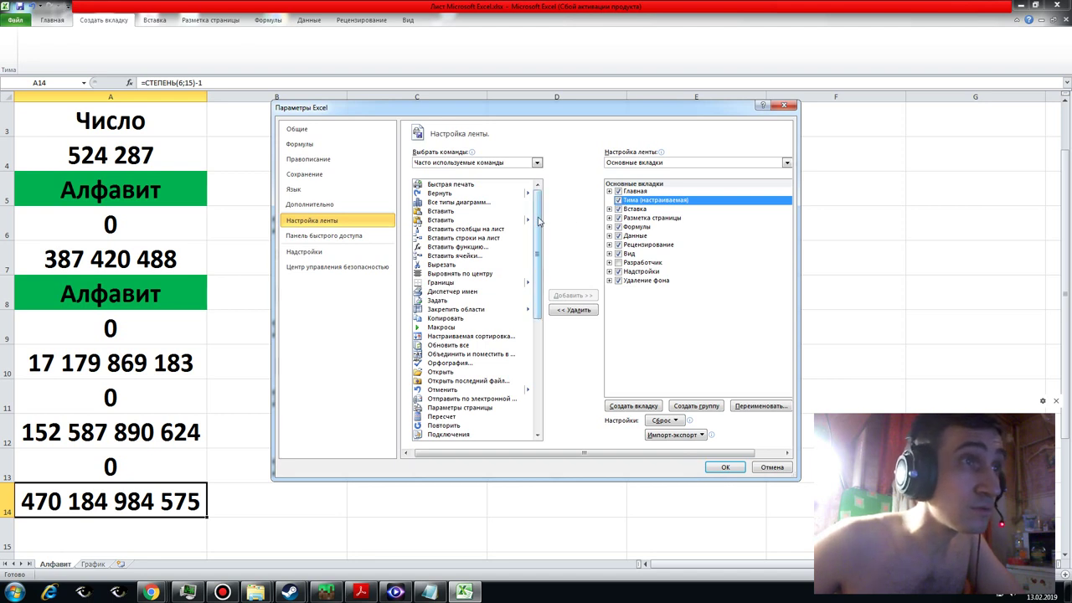
- Open the 'Выбрать команды' category list, then bring up the Bandicam recorder window
mouse_move(539, 221)
mouse_down()
mouse_move(539, 235)
mouse_move(539, 207)
mouse_up()
click(538, 163)
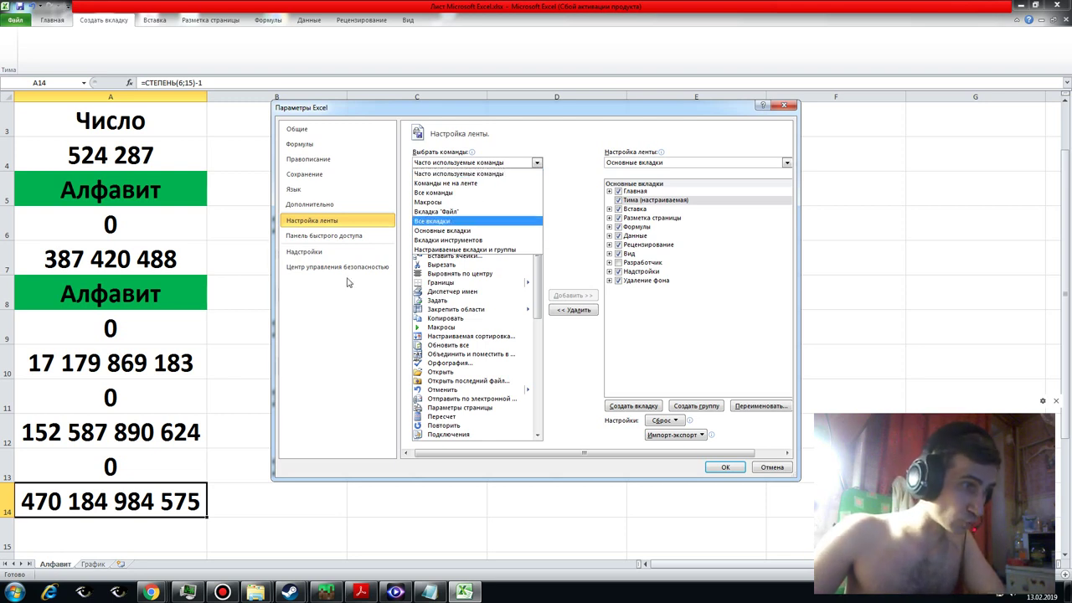
click(222, 593)
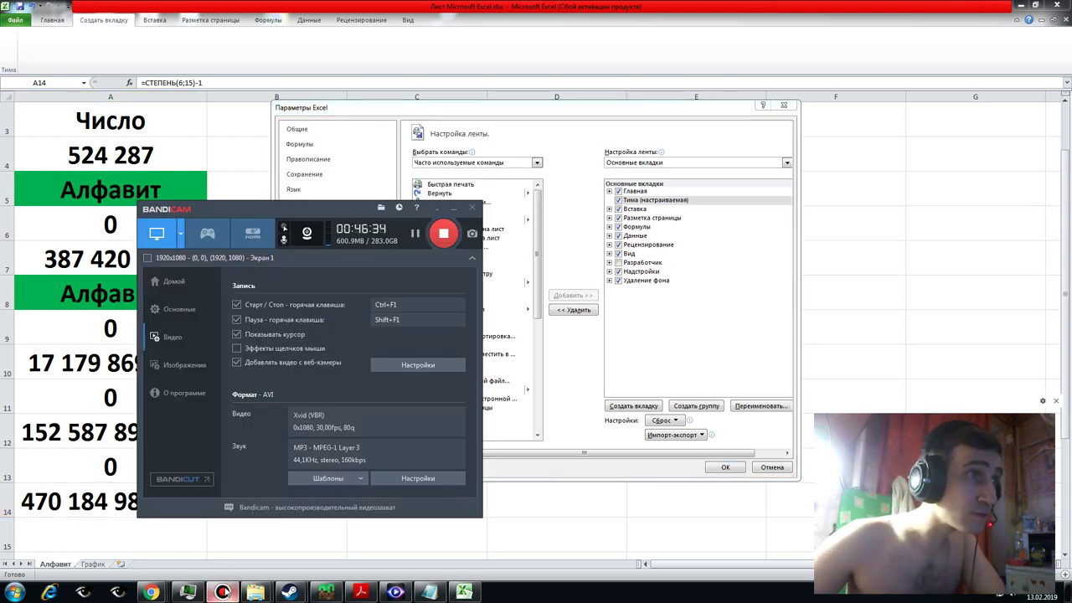
- Minimize Bandicam and drag the Excel Options dialog further to the left
click(455, 210)
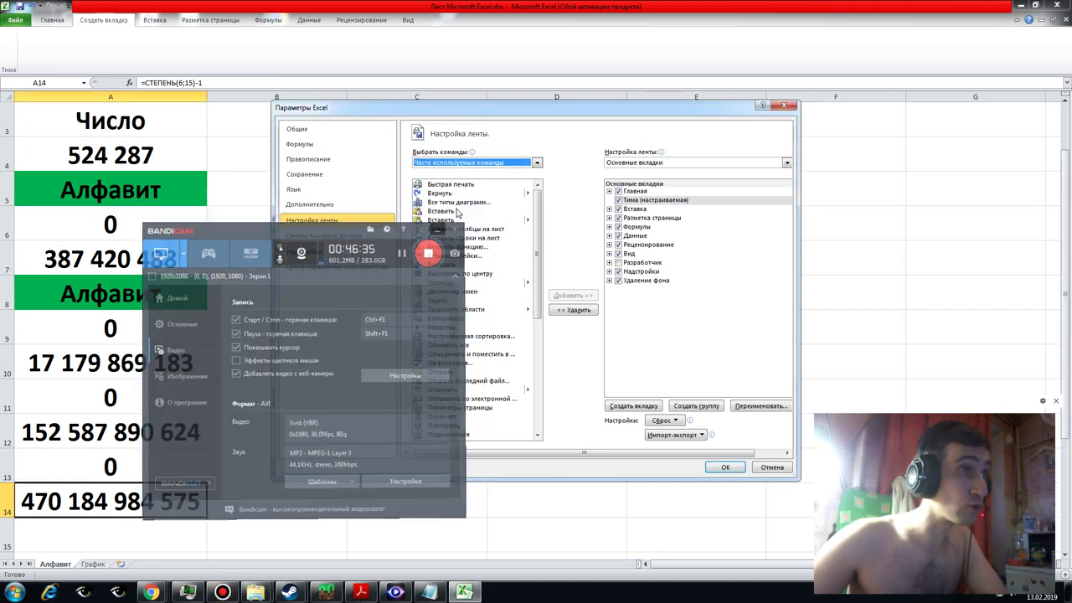
drag(561, 113, 496, 107)
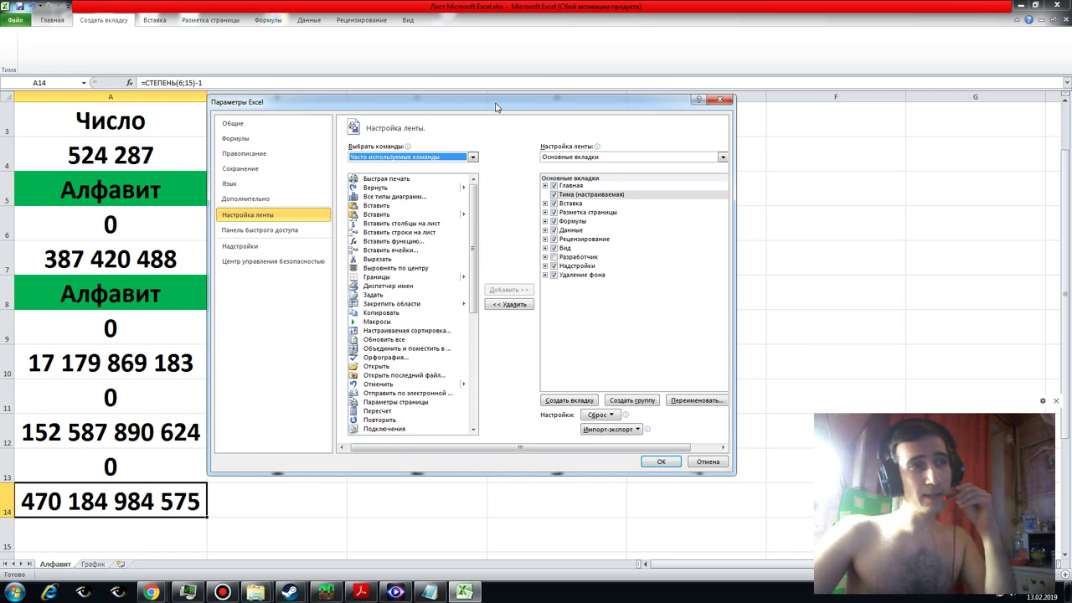
drag(495, 107, 446, 109)
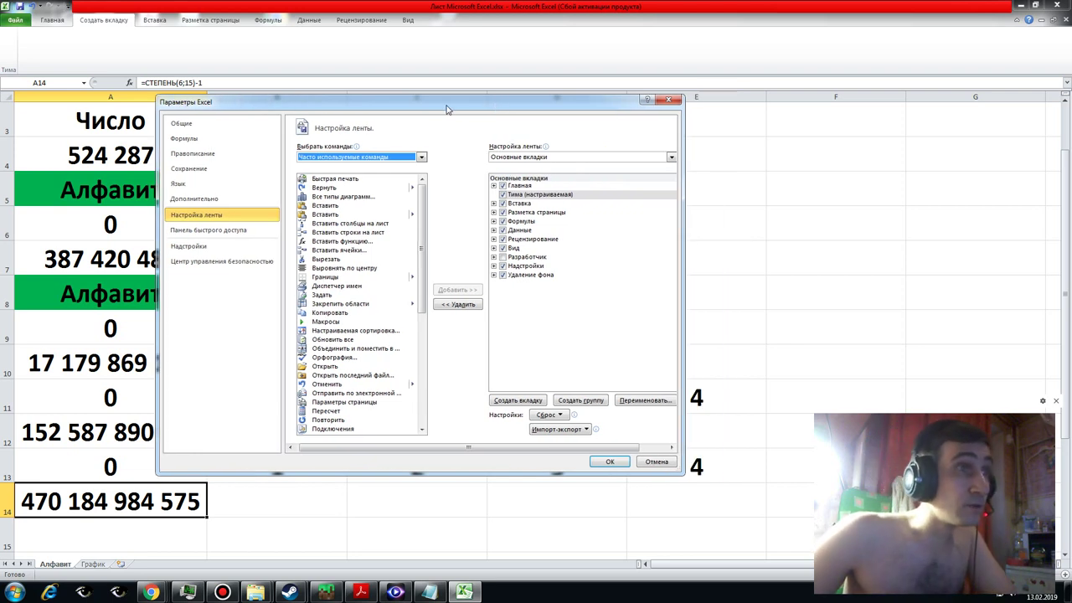
- With Тима targeted, choose Все команды and add Объединить ячейки, triggering the custom-group warning
click(519, 196)
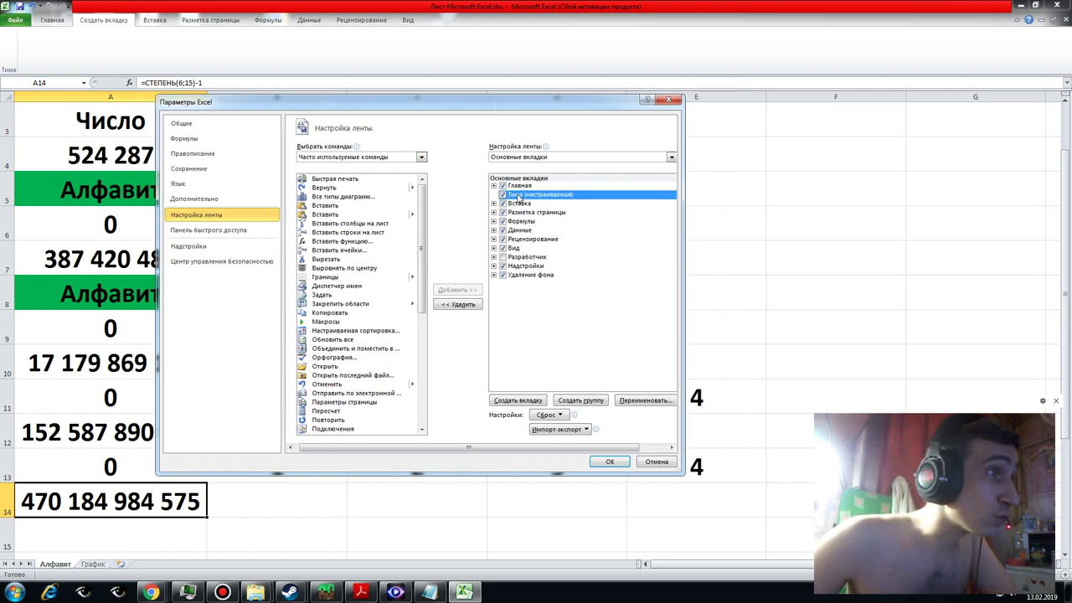
click(421, 158)
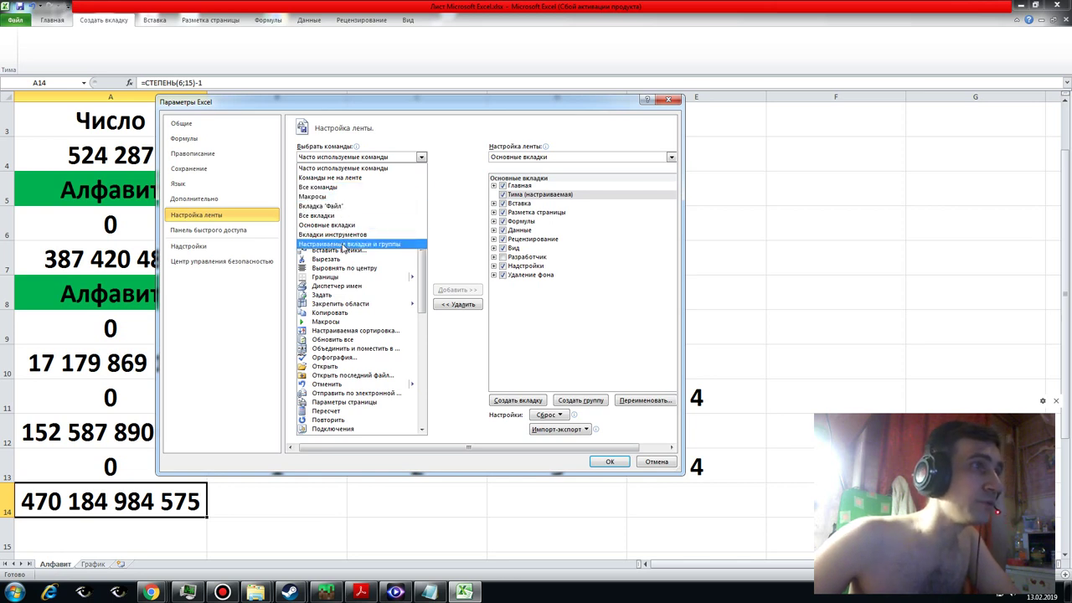
click(327, 188)
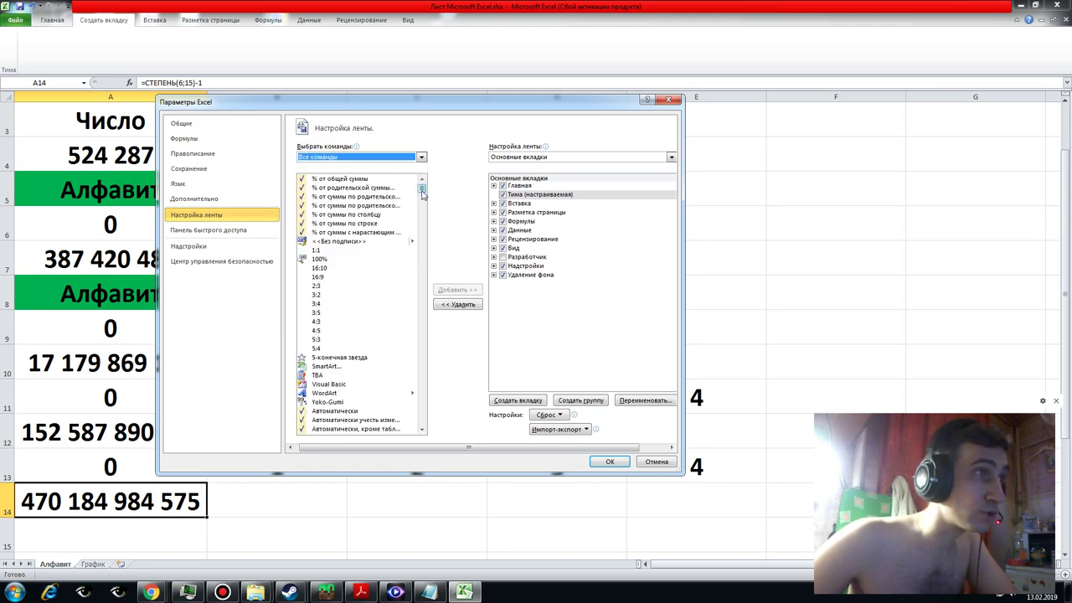
drag(422, 191, 423, 217)
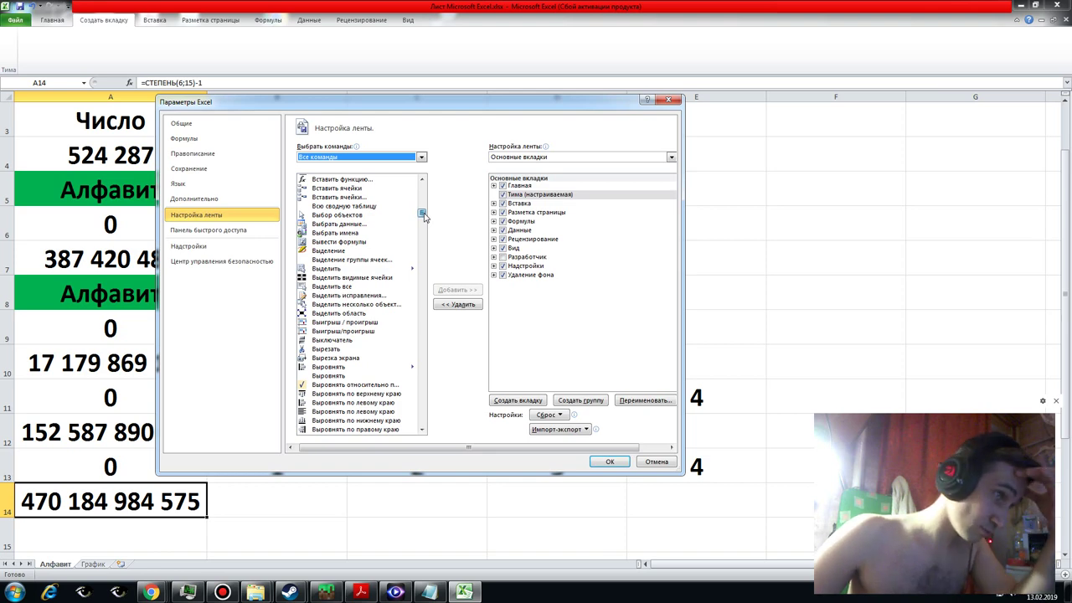
drag(424, 217, 421, 249)
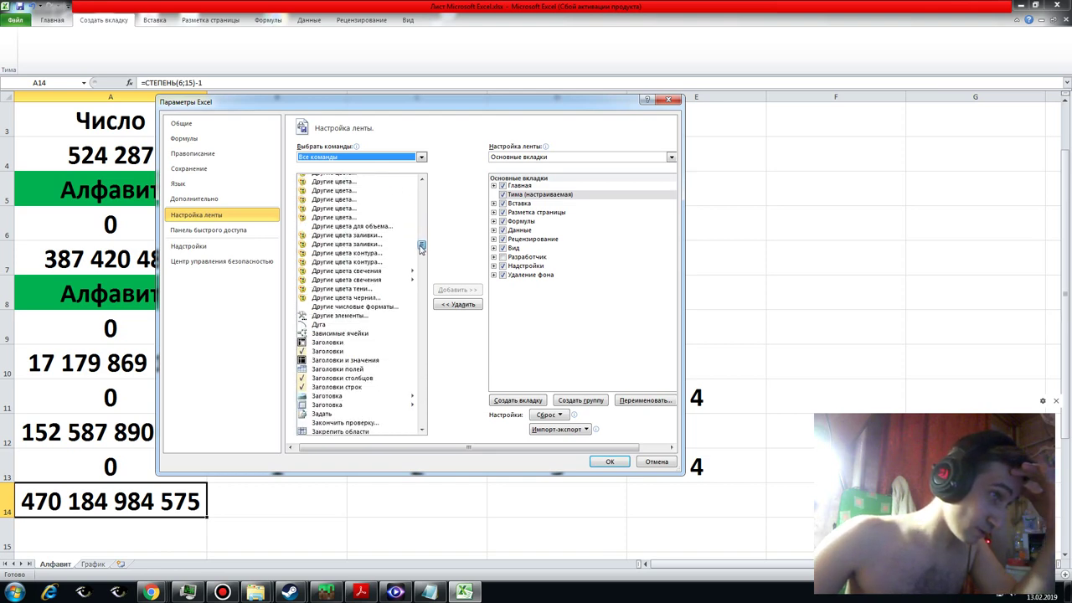
drag(421, 248, 419, 297)
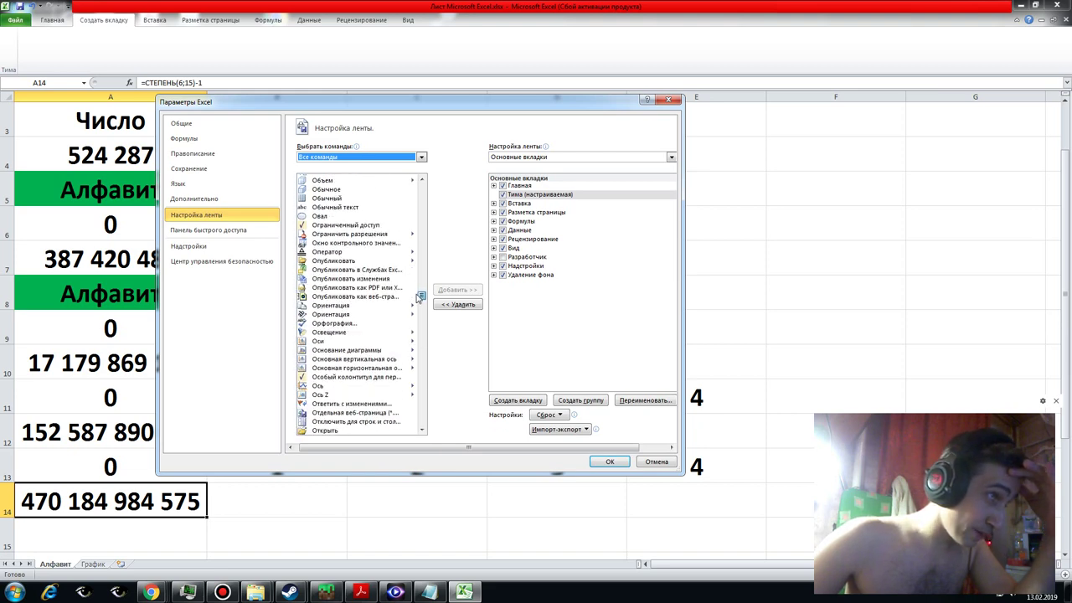
click(423, 181)
click(423, 181)
click(423, 181)
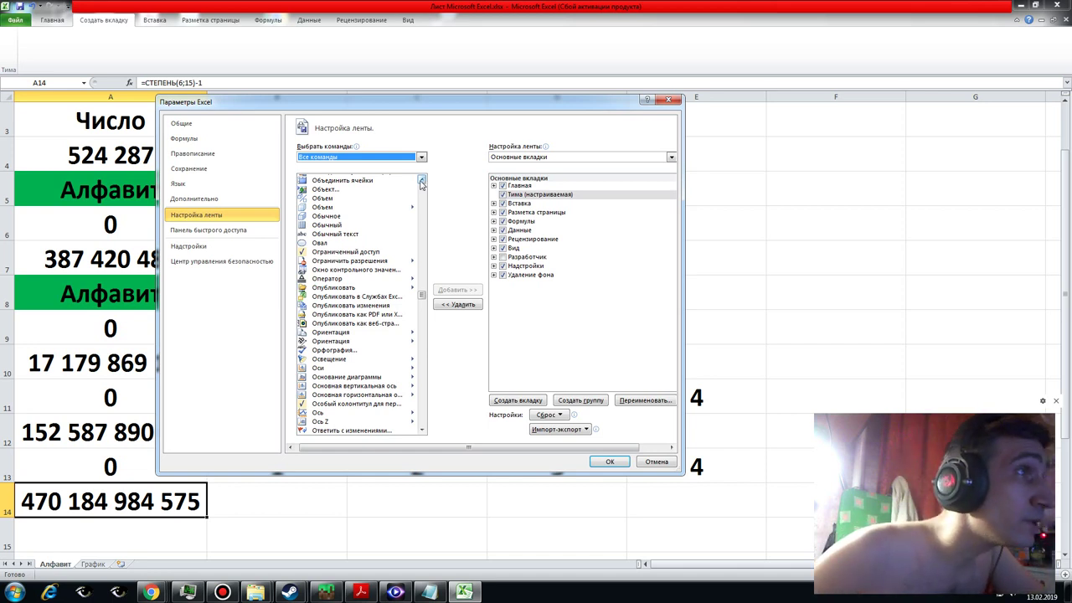
scroll(410, 193, up, 1)
click(323, 207)
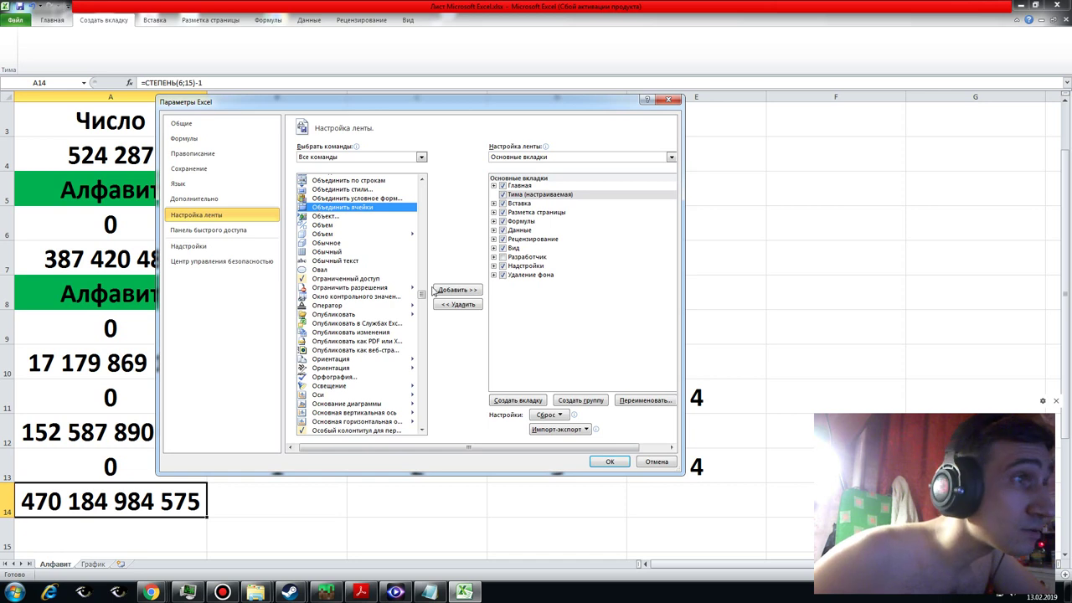
click(450, 291)
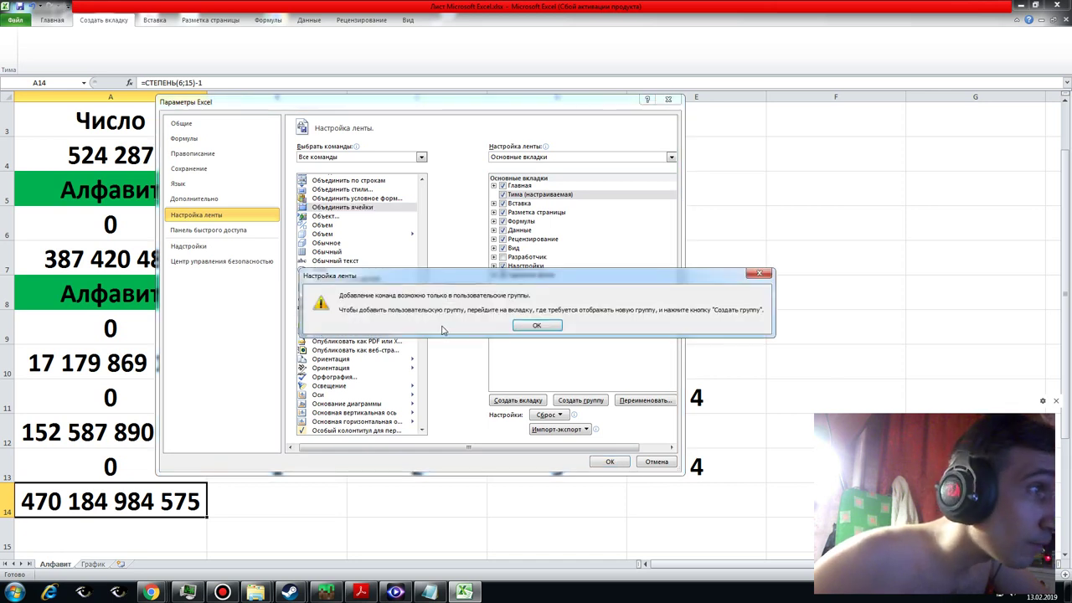
- Add a new group to the Тима tab and rename it Тима
click(534, 325)
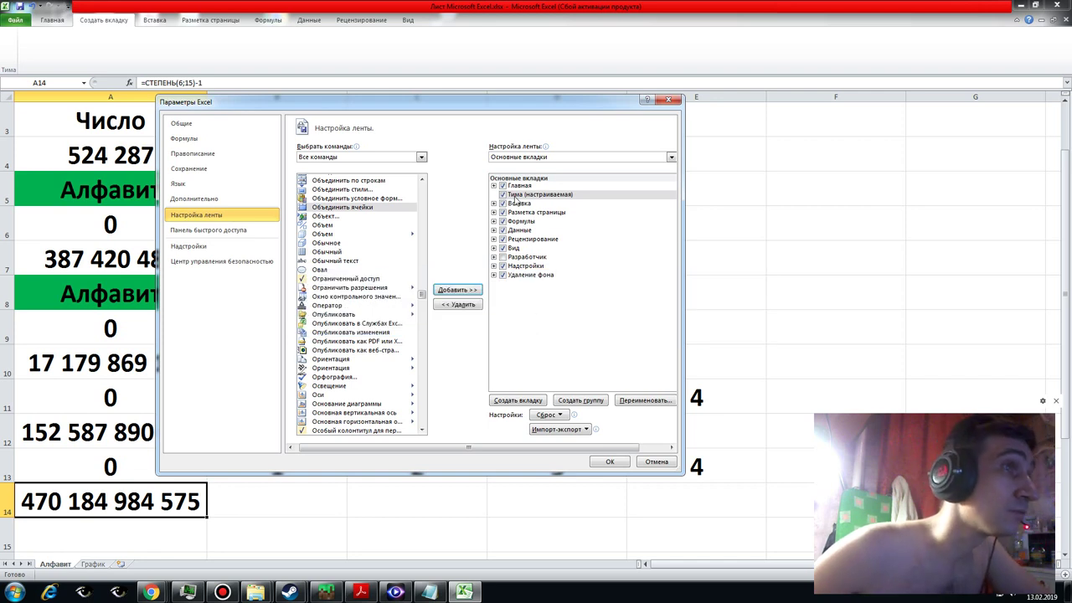
right_click(516, 198)
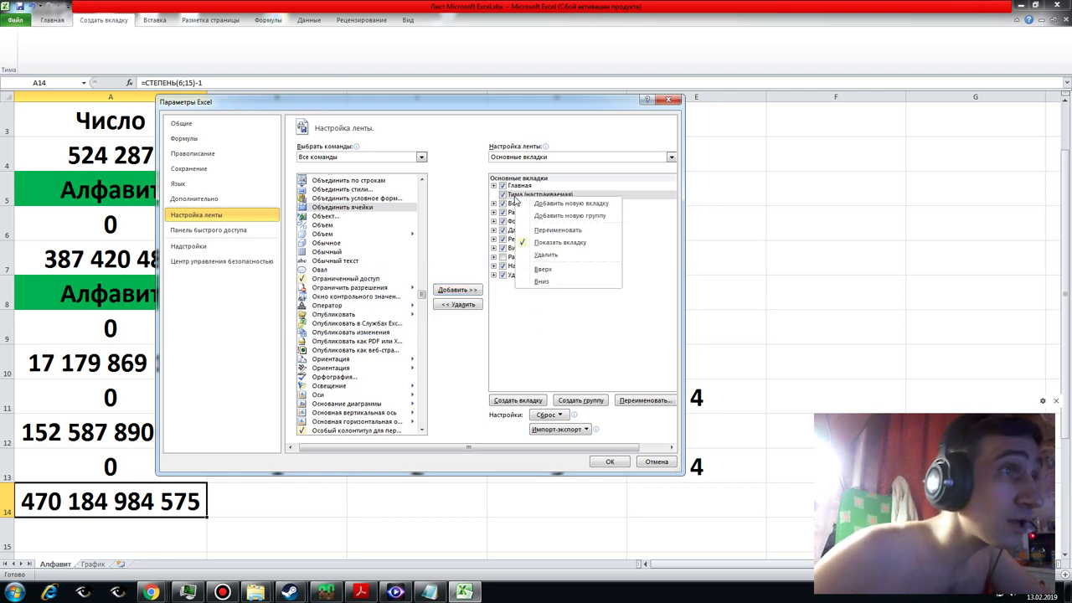
click(554, 215)
click(549, 206)
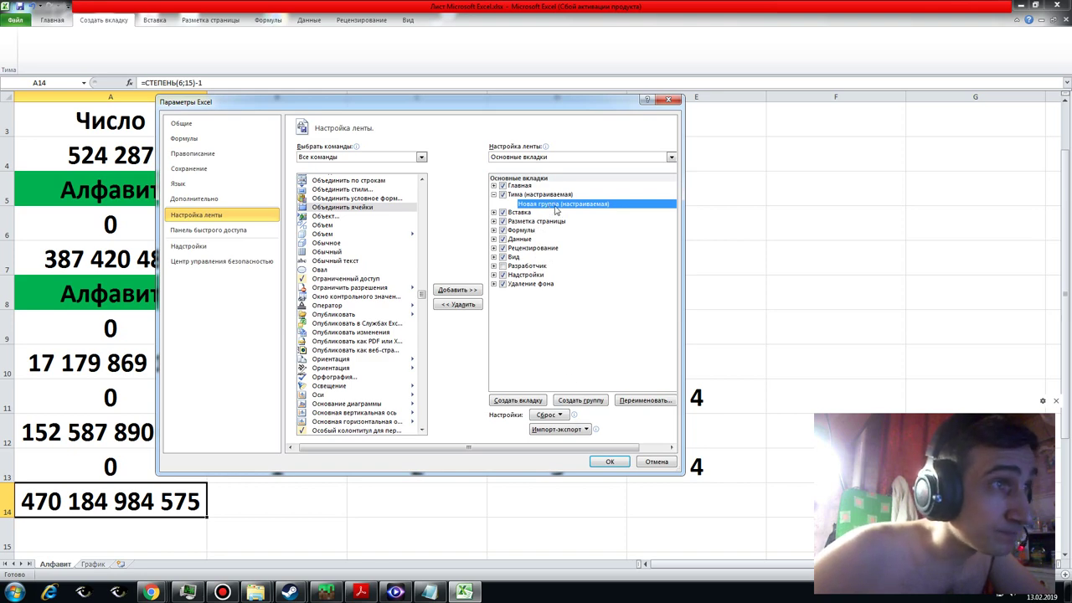
click(644, 400)
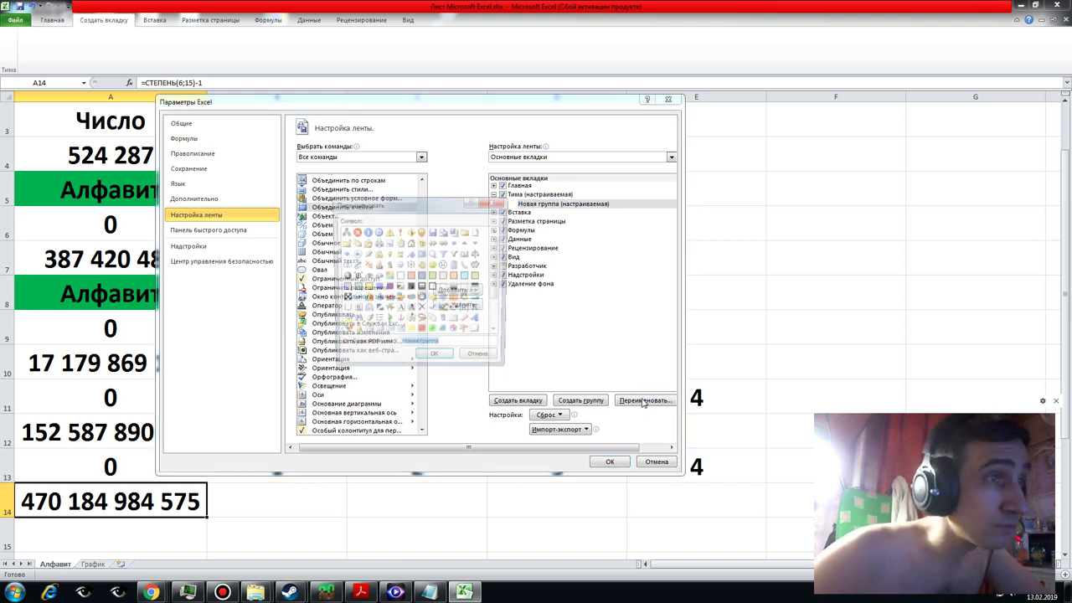
text(Тима)
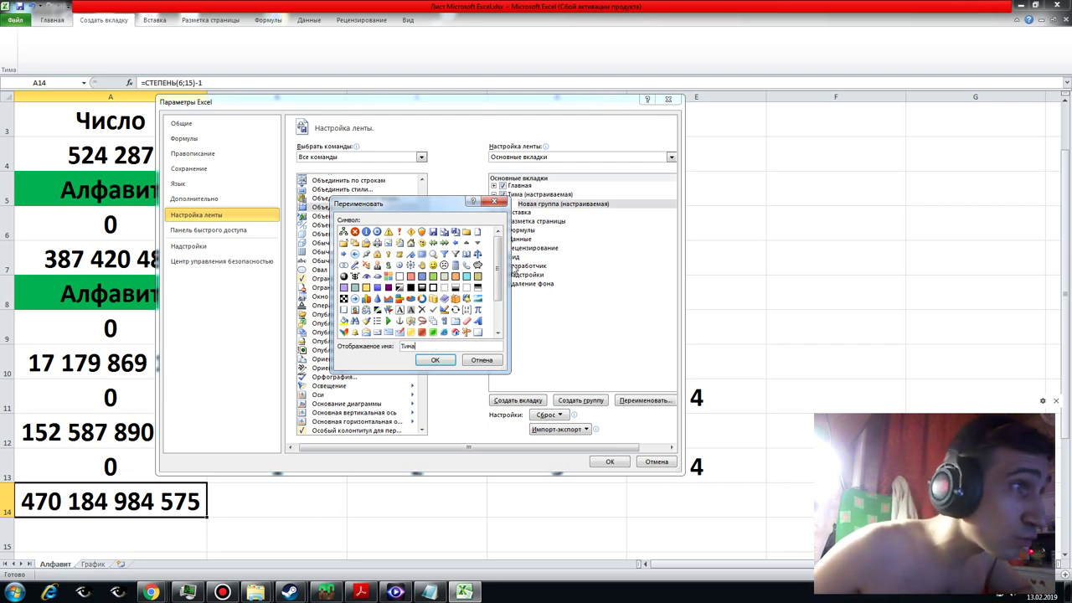
drag(497, 266, 498, 292)
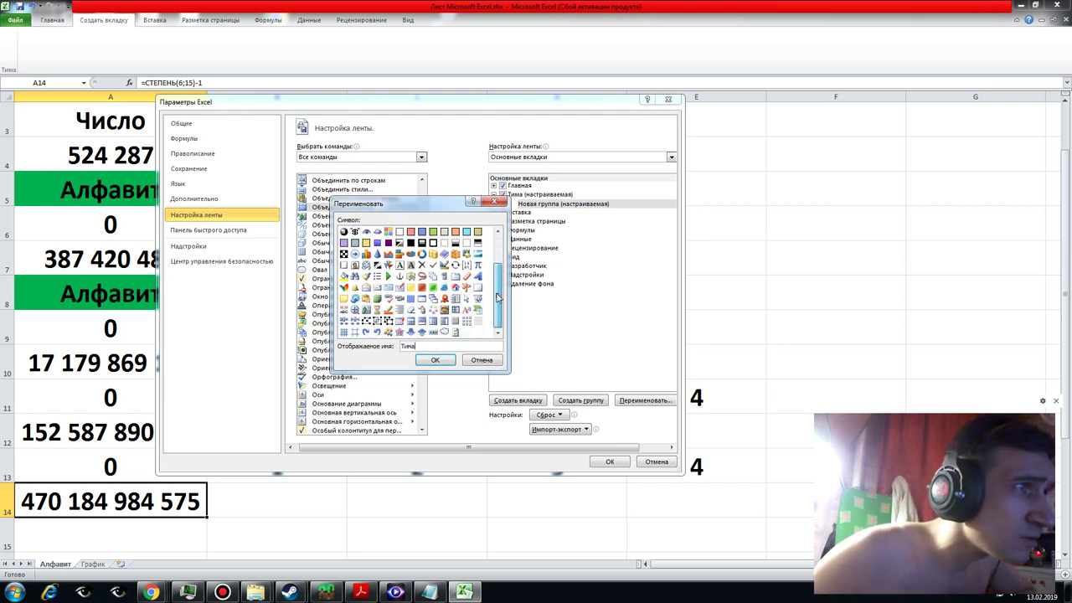
click(434, 361)
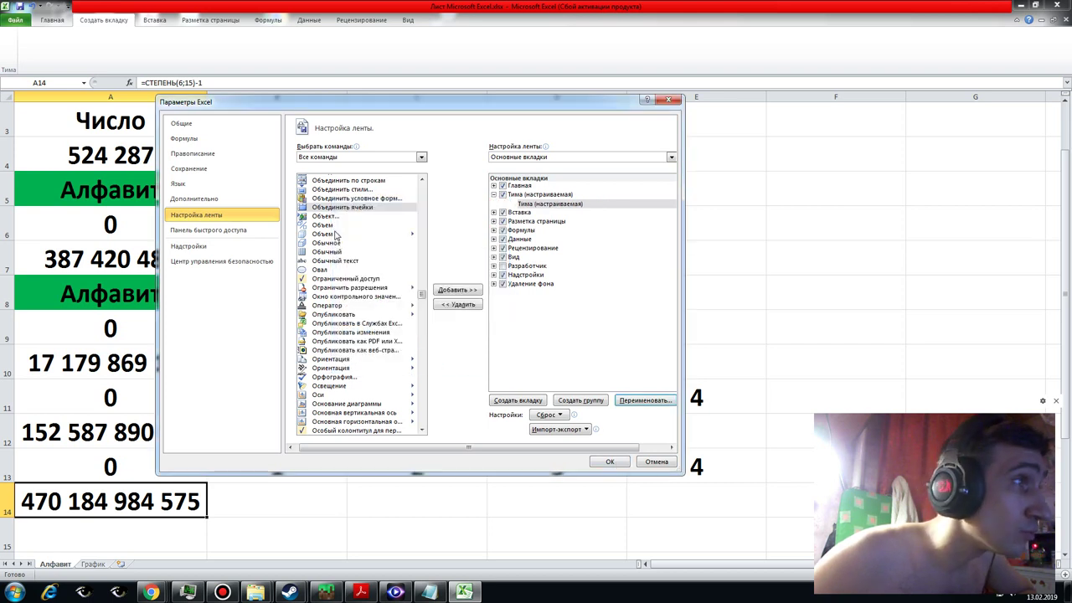
- Add the Объединить ячейки command to the Тима group and apply the ribbon changes
click(325, 208)
click(457, 289)
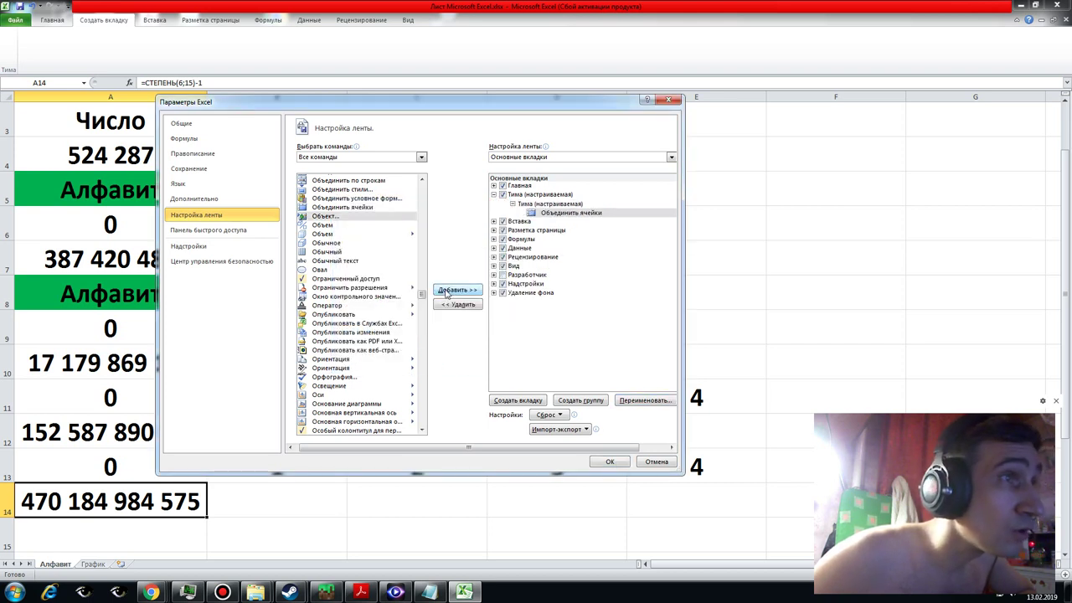
click(610, 461)
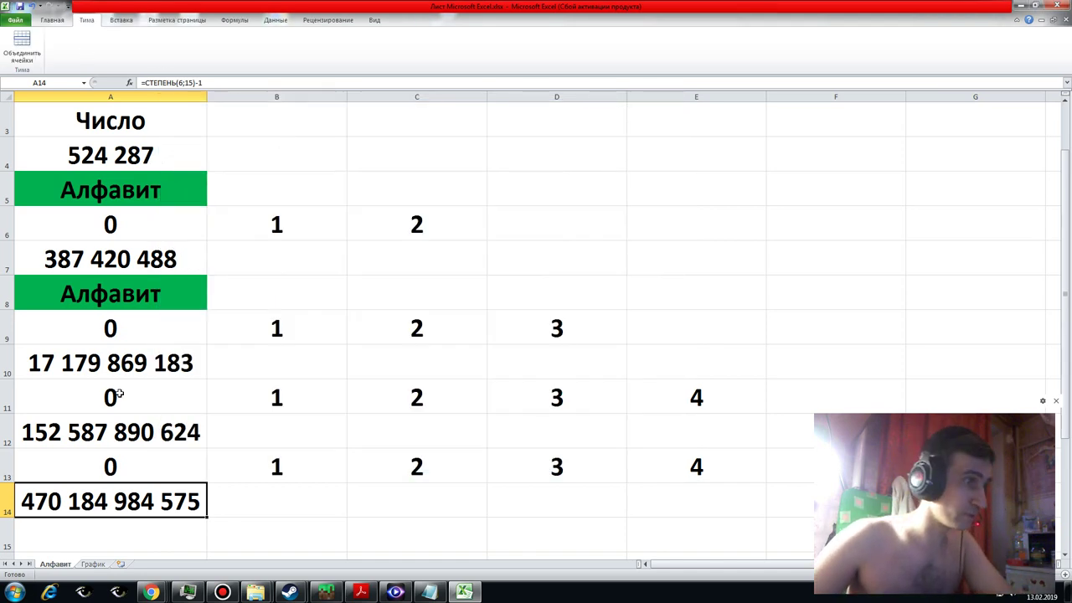
- Merge A14:B14 with the Объединить ячейки button and check the result
drag(144, 499, 240, 498)
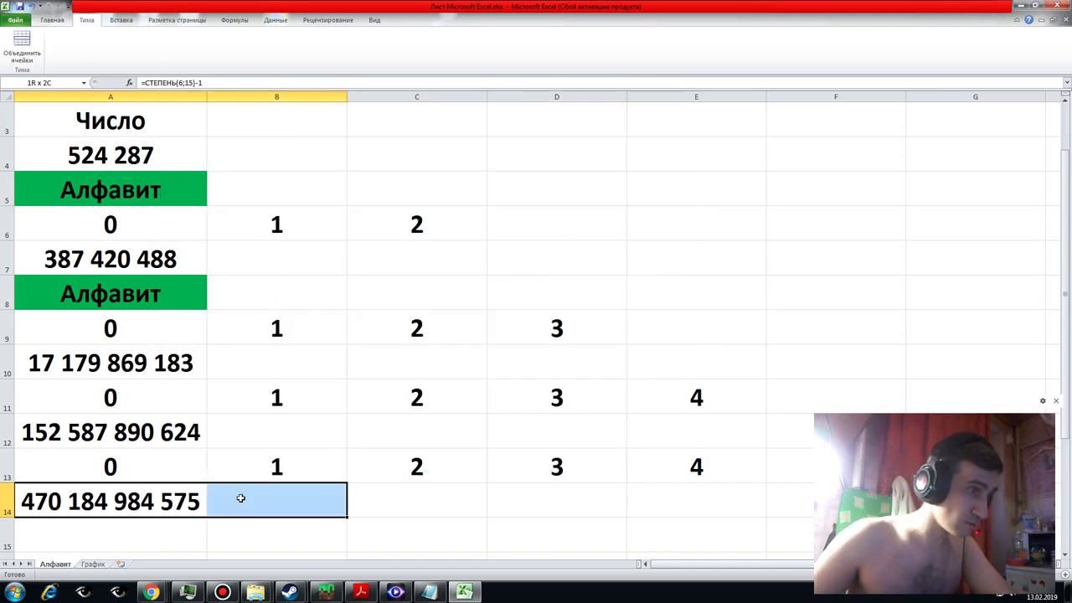
click(21, 47)
click(330, 452)
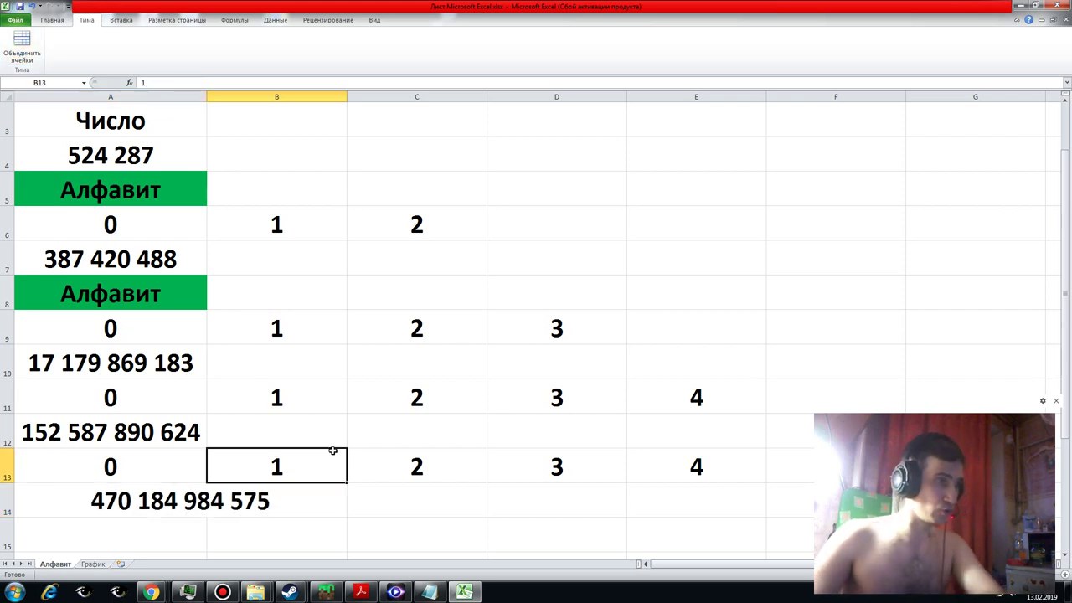
click(138, 427)
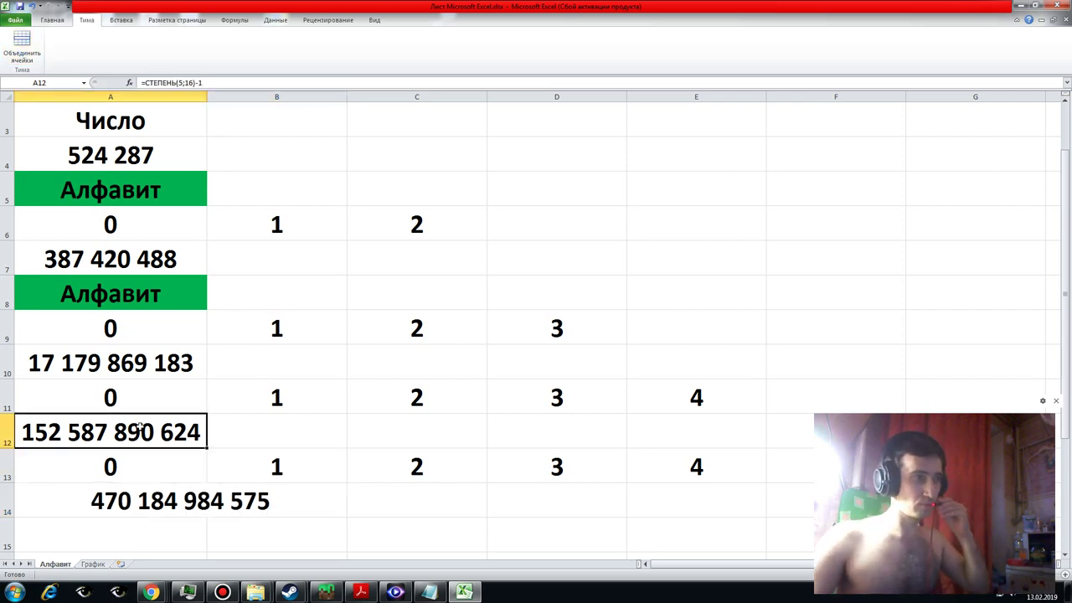
click(123, 507)
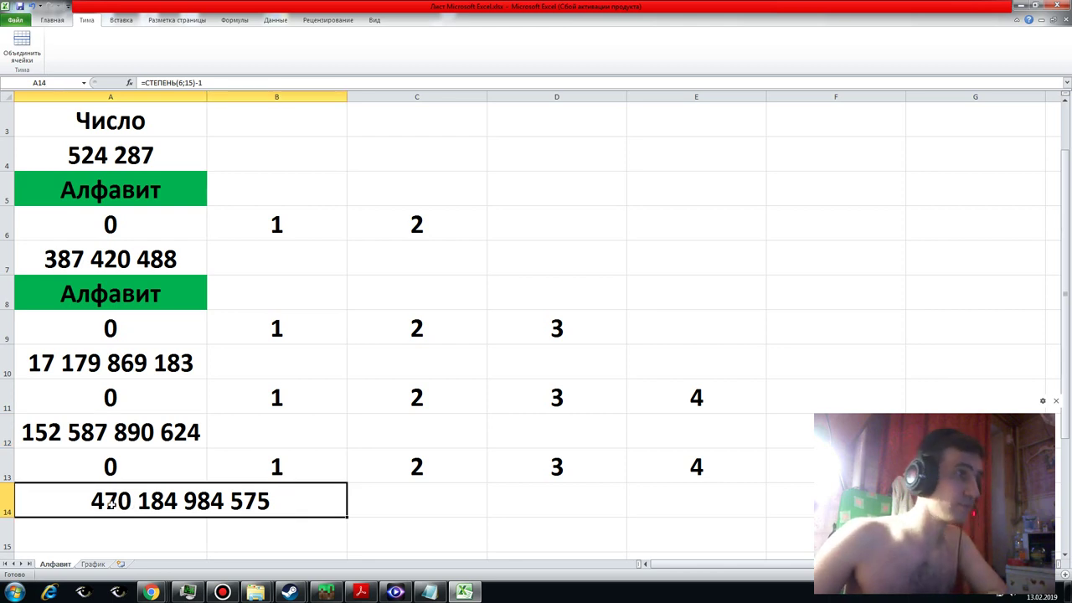
- Merge A12:B12 and A10:B10 with the Объединить ячейки button
click(139, 432)
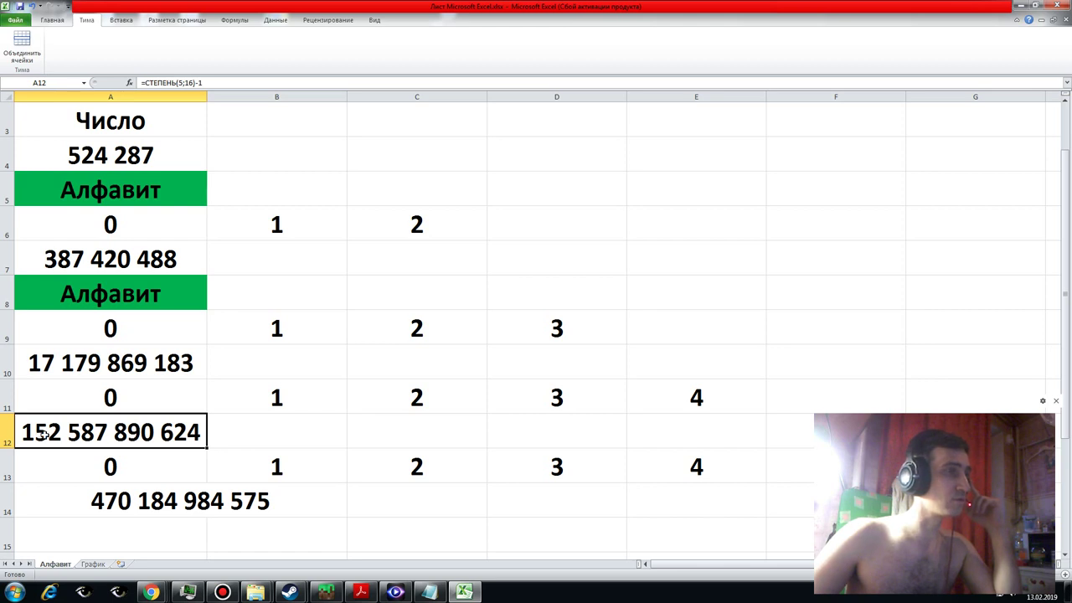
drag(209, 433, 270, 433)
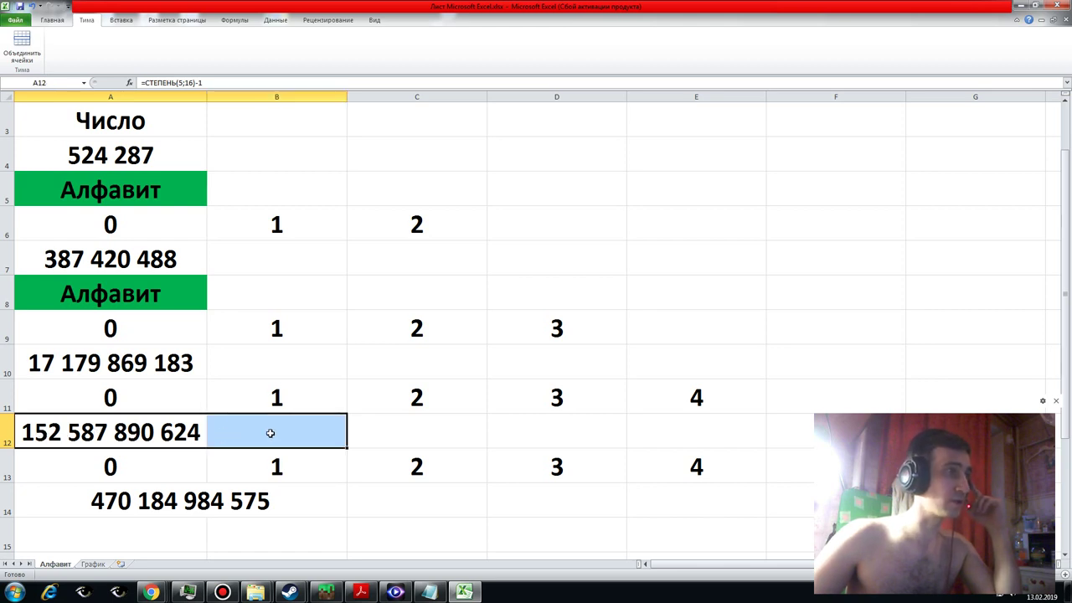
click(22, 42)
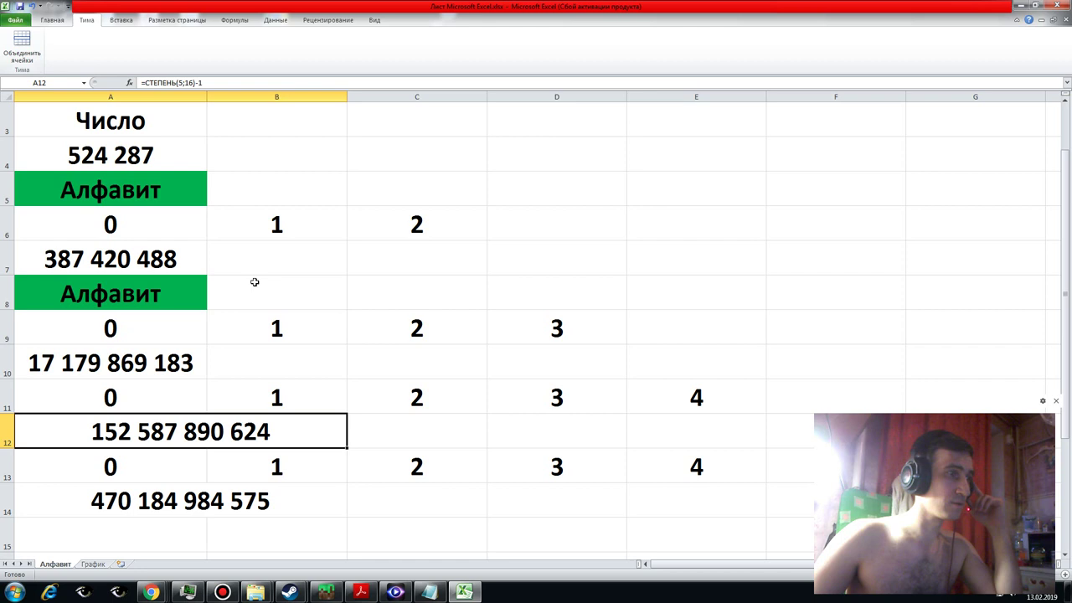
click(157, 366)
drag(215, 360, 276, 361)
click(25, 53)
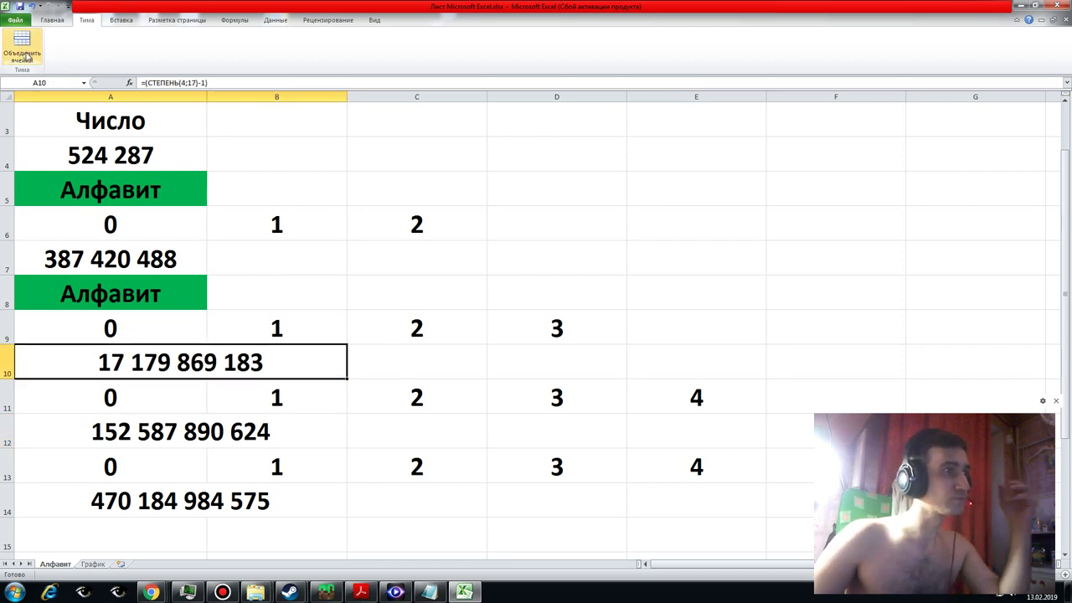
- Check the formulas in A4 and A7, then merge A4:B4 and A7:B7
click(112, 152)
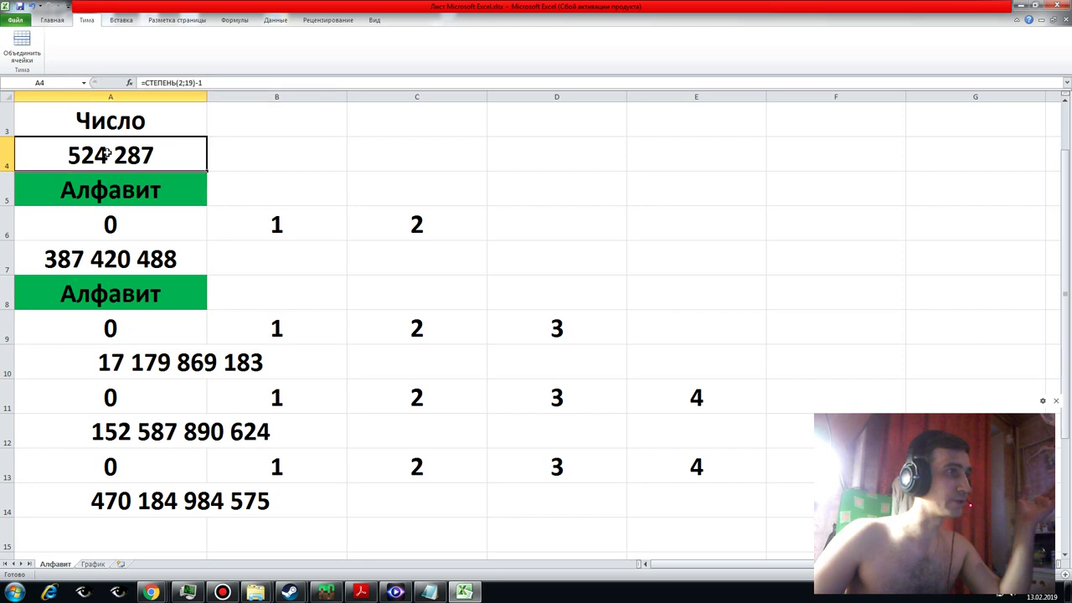
click(122, 259)
click(135, 159)
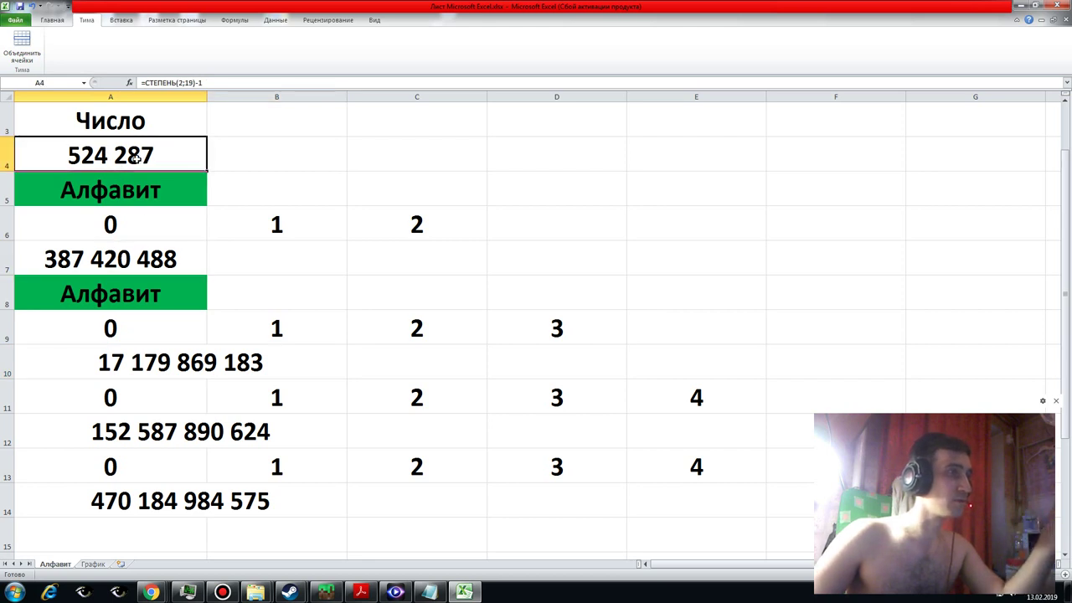
click(143, 260)
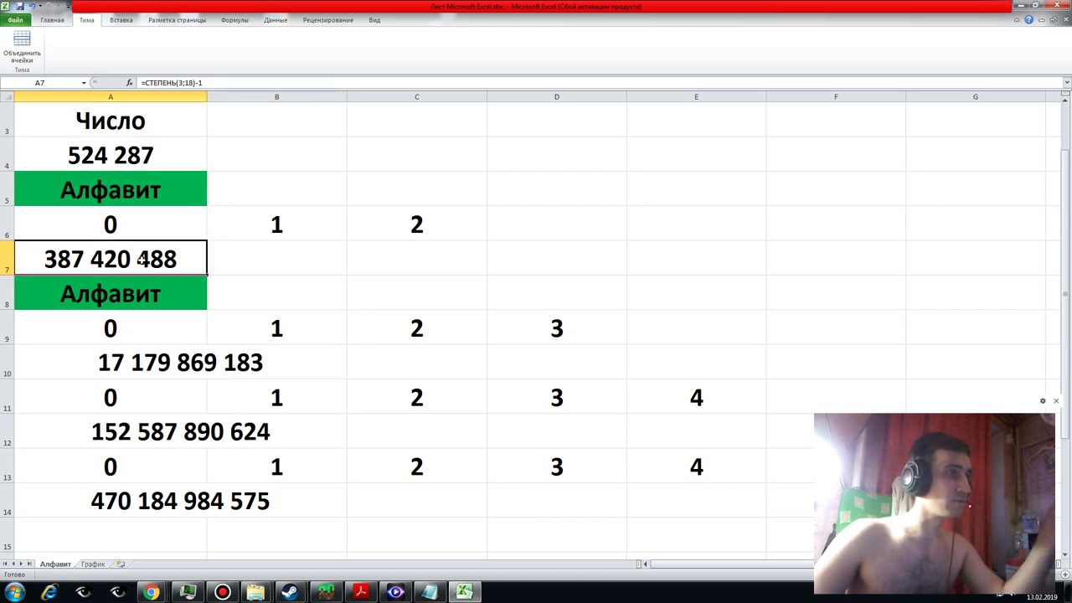
drag(125, 155, 241, 150)
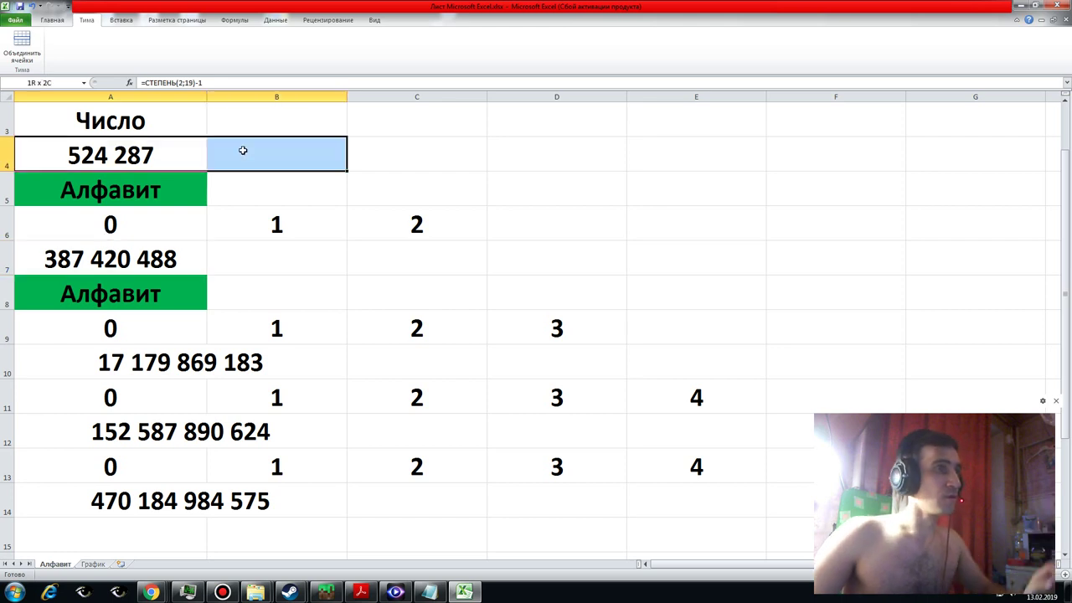
click(21, 46)
drag(127, 251, 267, 262)
click(23, 51)
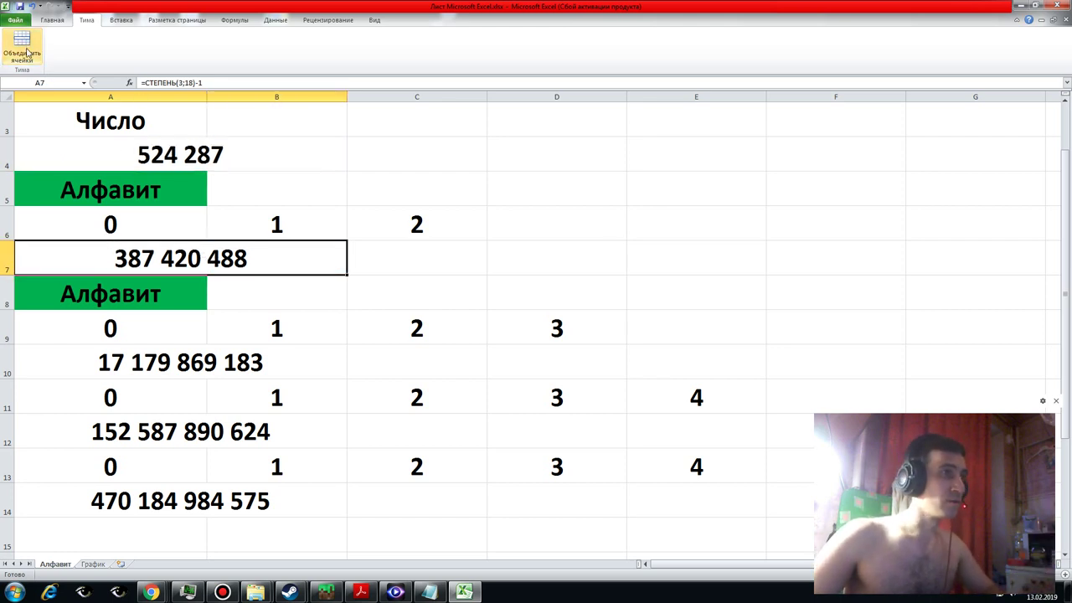
- Review the merged A4, A7, A10, A12 and A14 cells, then minimize Excel
click(191, 152)
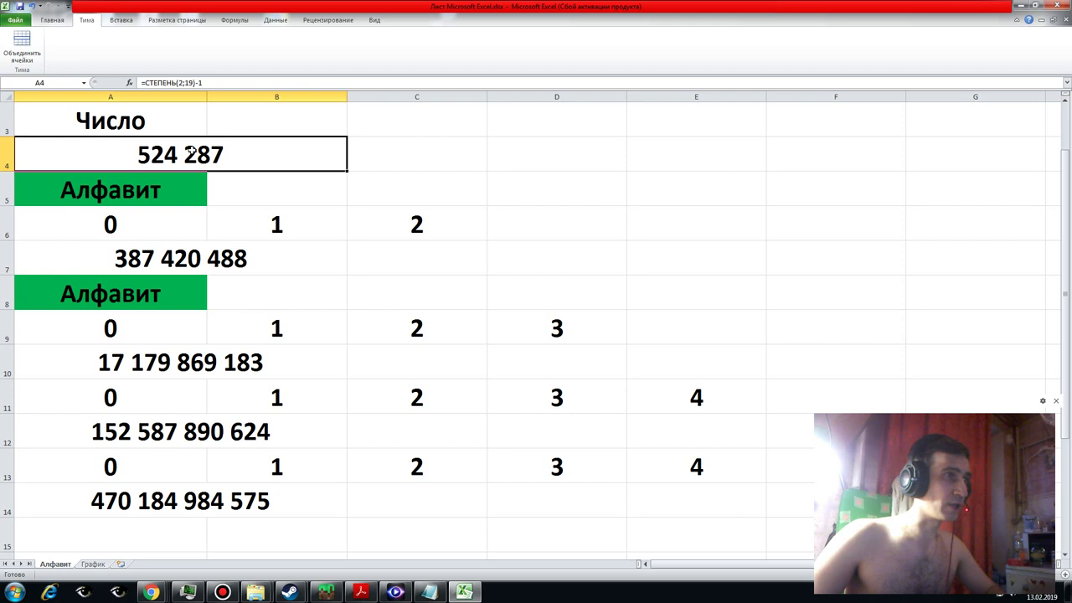
click(213, 266)
click(204, 356)
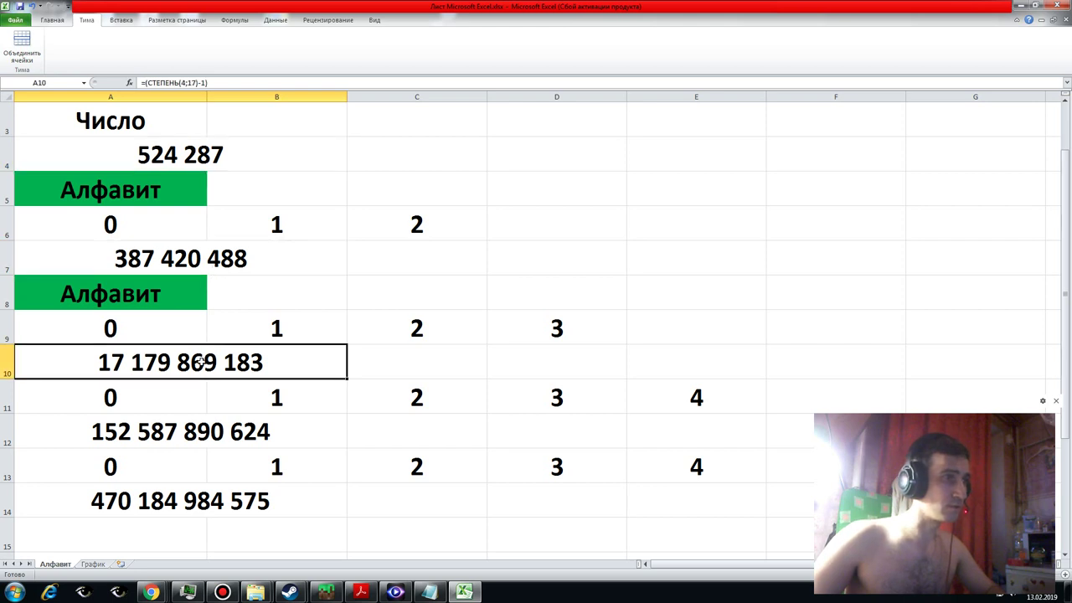
click(218, 419)
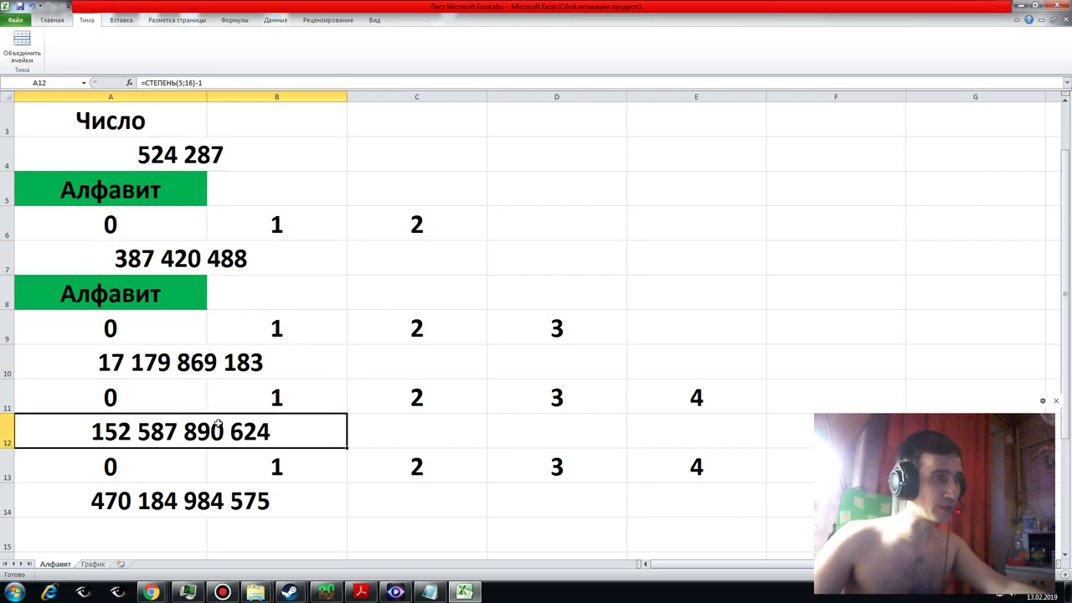
click(228, 501)
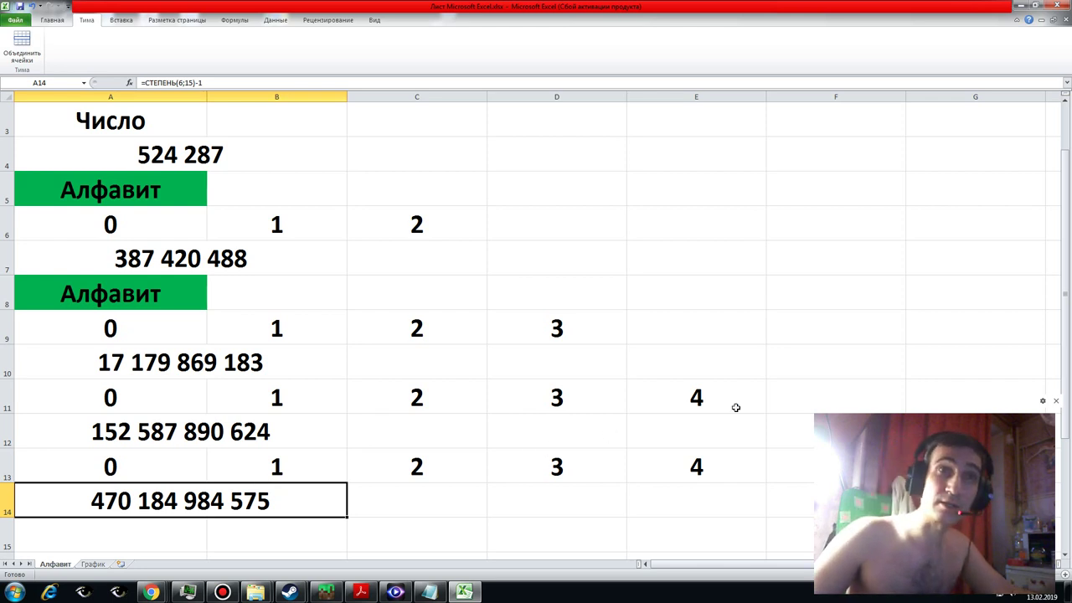
drag(1067, 285, 1068, 289)
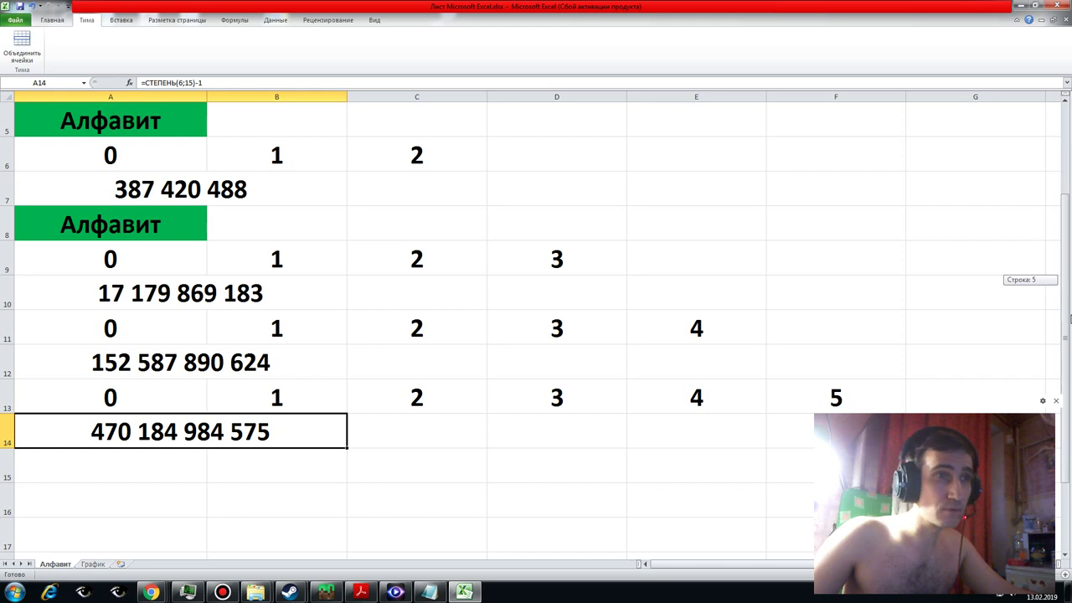
drag(1067, 285, 1067, 279)
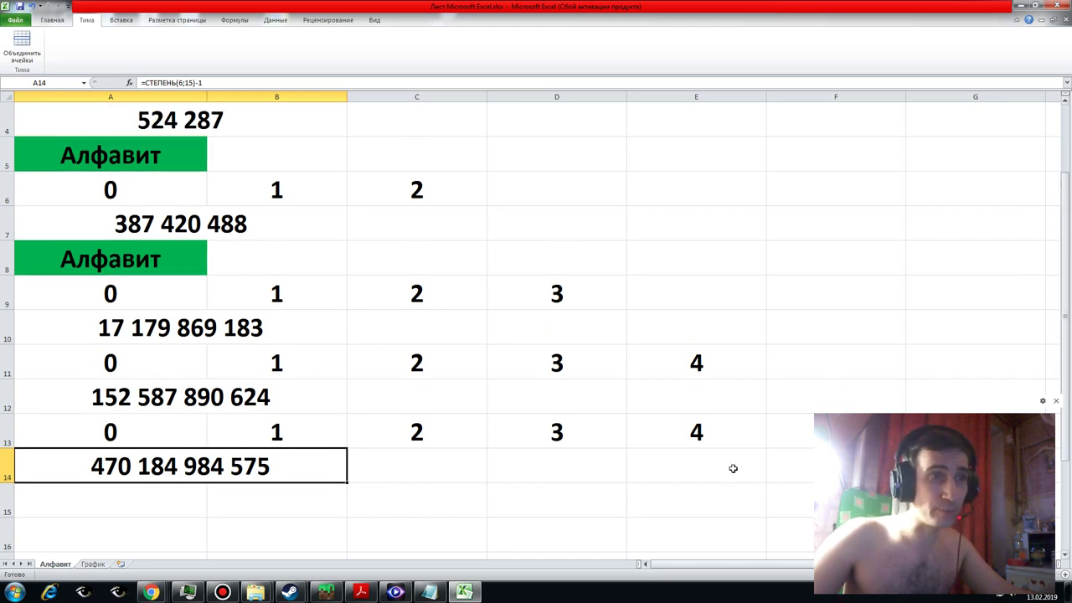
mouse_move(656, 569)
mouse_down()
mouse_move(703, 570)
mouse_move(658, 570)
mouse_up()
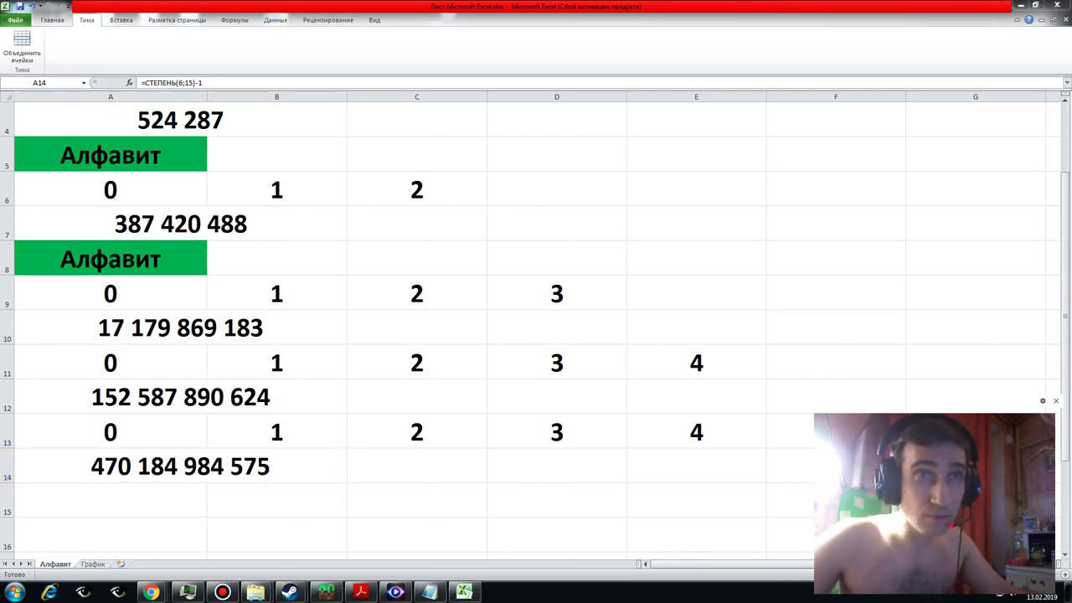
click(1020, 5)
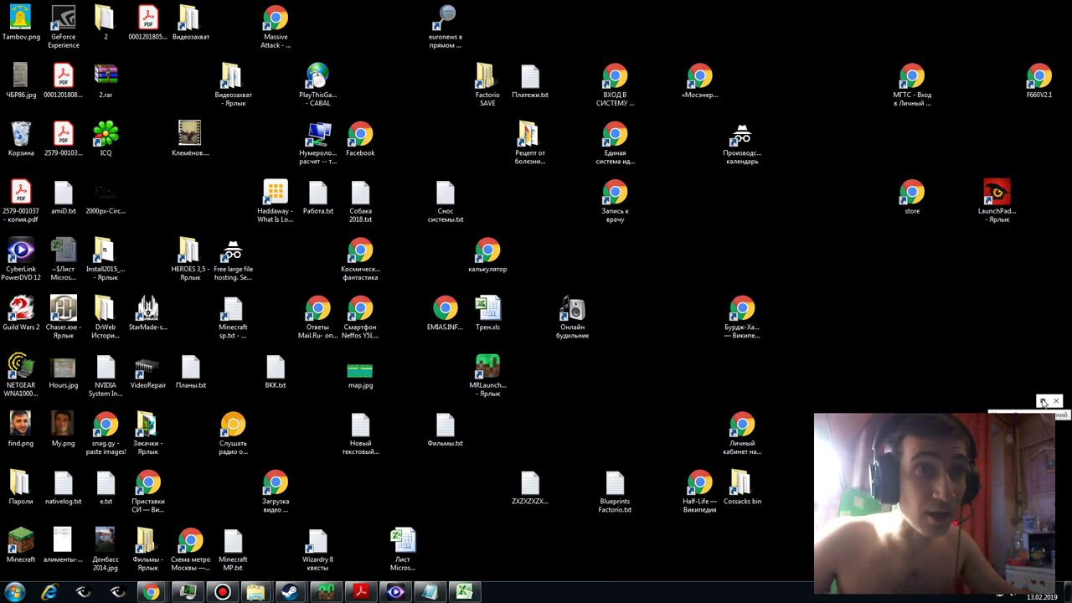
- Open Chrome's downloads page in a new tab and return to notification settings
key(alt+Tab)
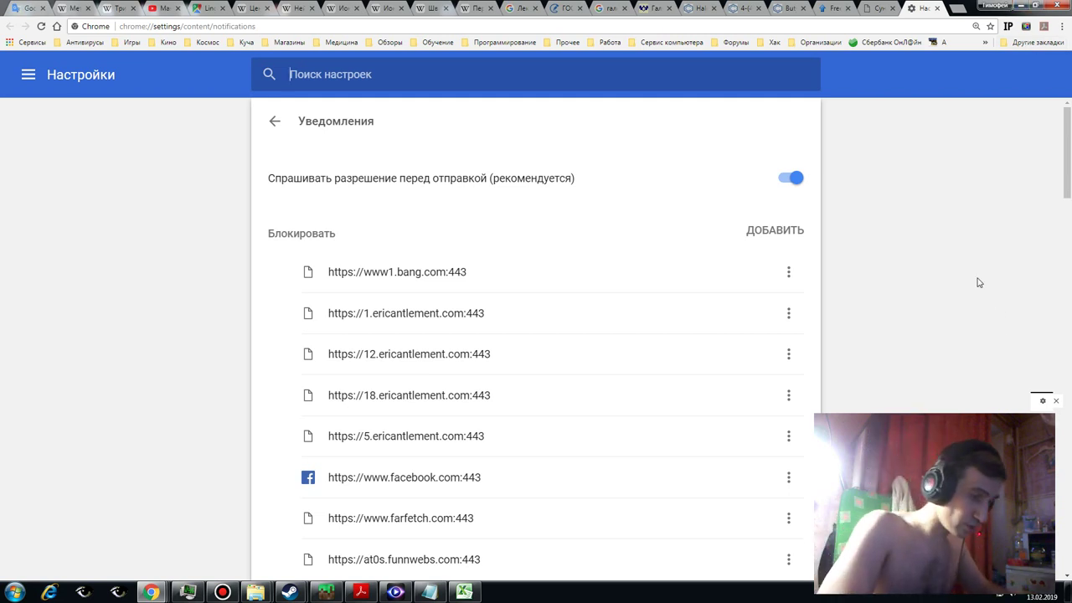
key(ctrl+j)
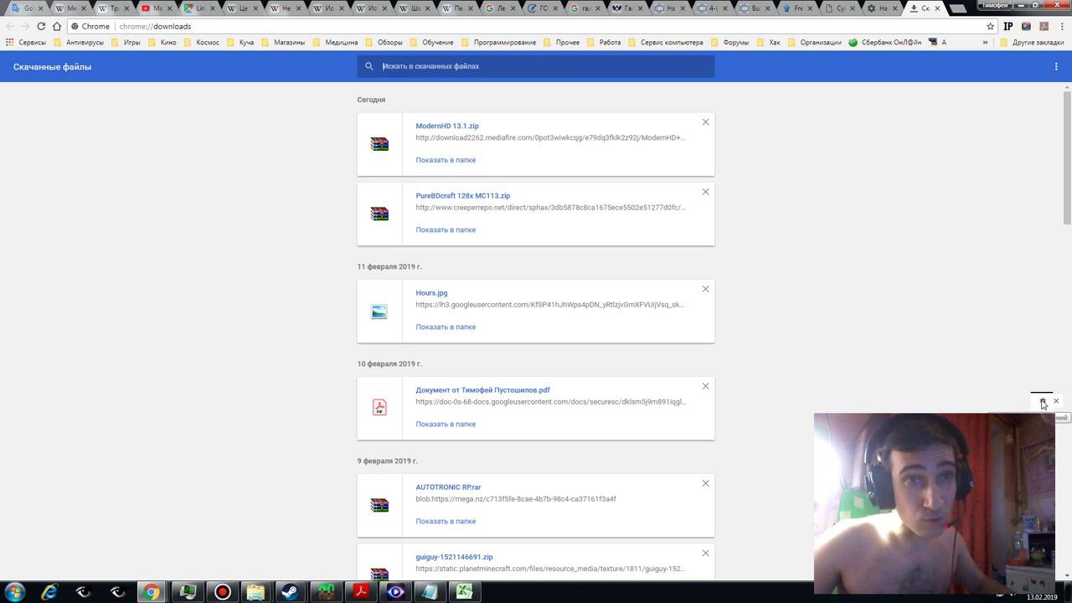
key(ctrl+shift+Tab)
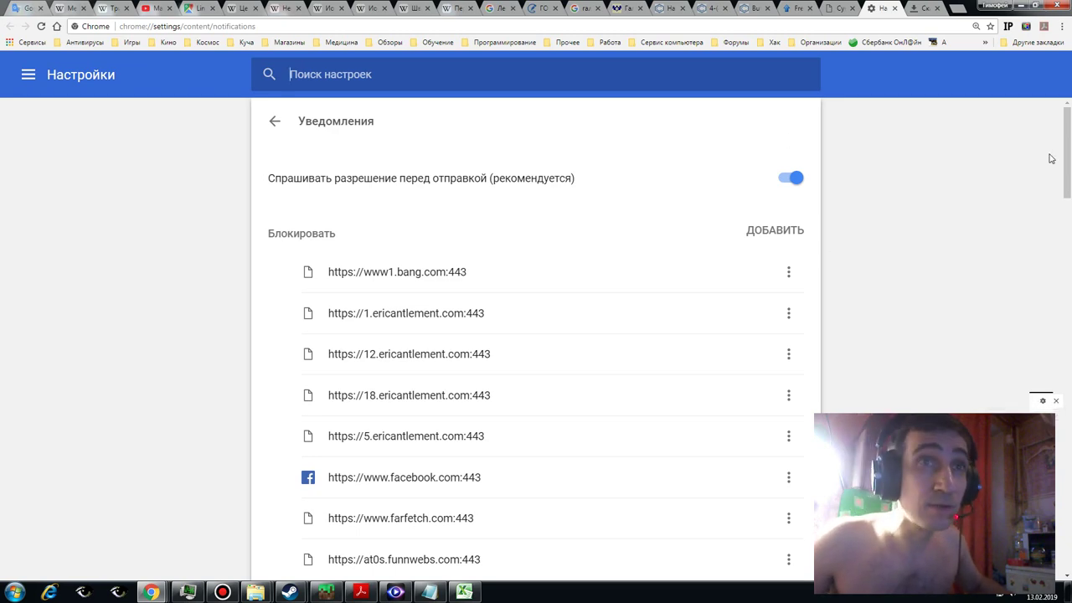
scroll(1051, 159, down, 5)
scroll(1051, 159, down, 5)
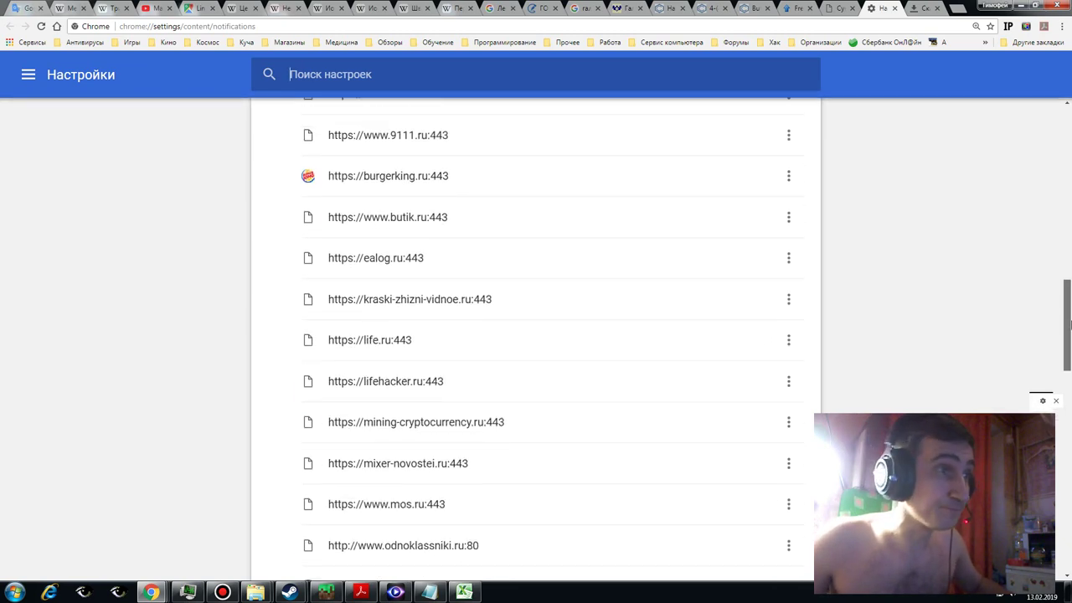
- Minimize and restore Chrome, then scroll the notification settings to the dropmefiles.com entry
click(1020, 6)
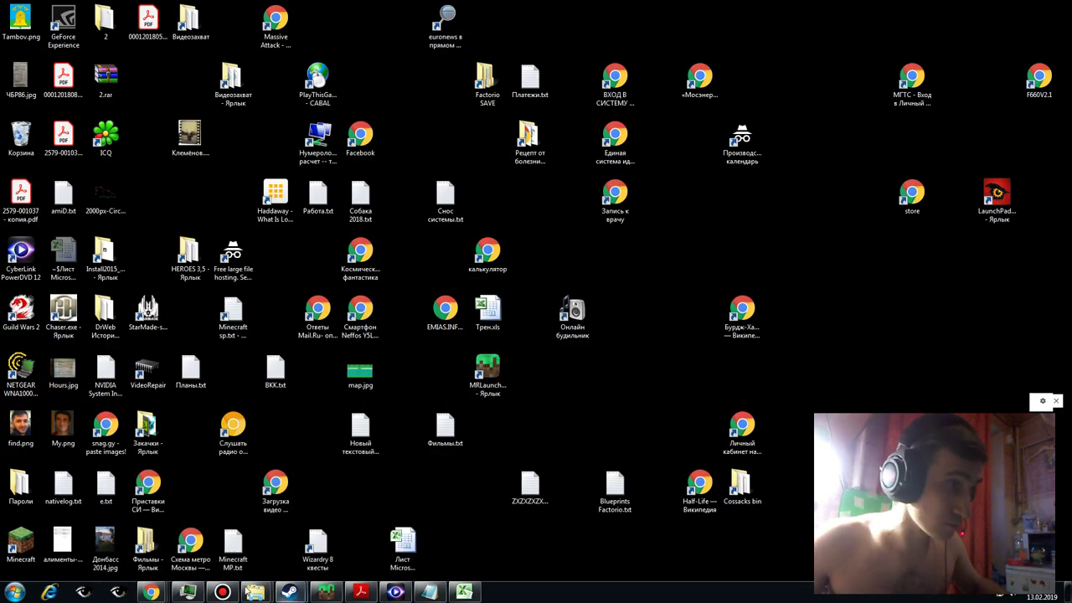
mouse_move(151, 592)
click(525, 527)
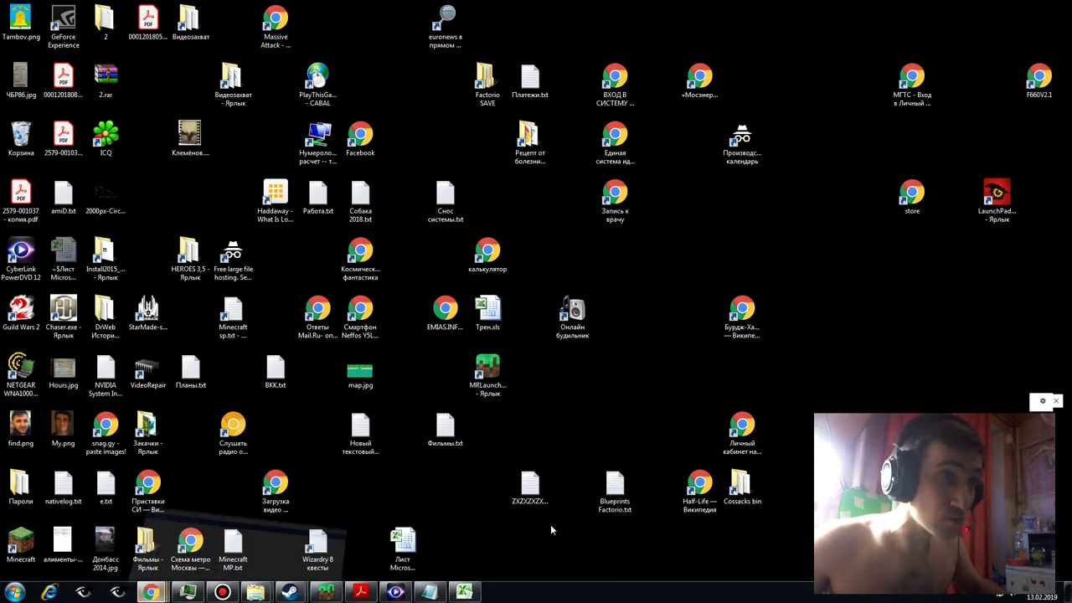
drag(1066, 283, 1066, 504)
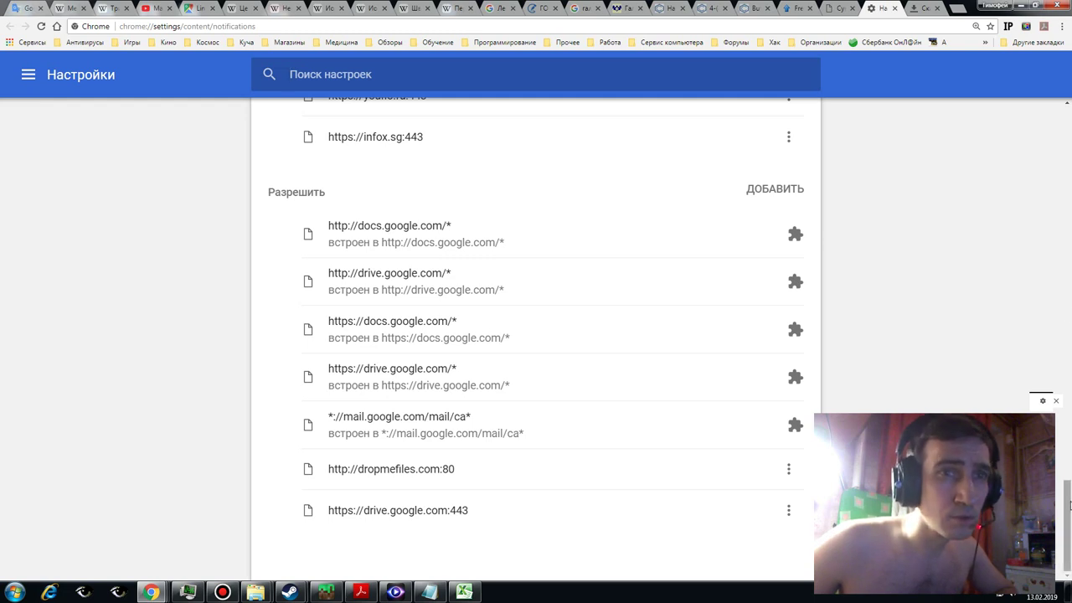
scroll(1069, 494, up, 1)
scroll(1069, 500, down, 1)
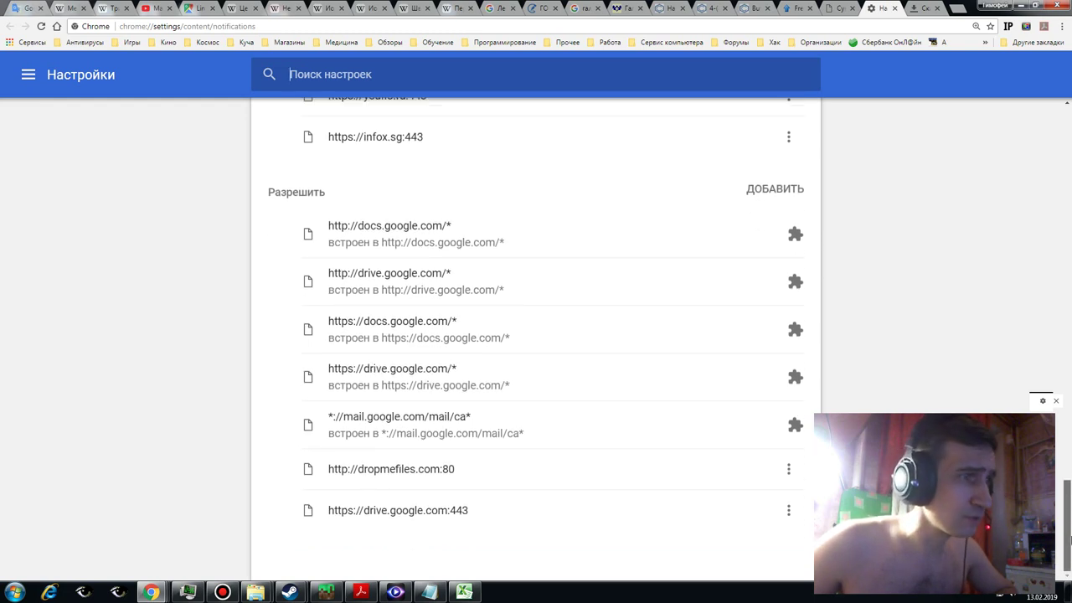
- Block dropmefiles.com notifications, then close the Settings and Downloads tabs
click(789, 471)
click(751, 475)
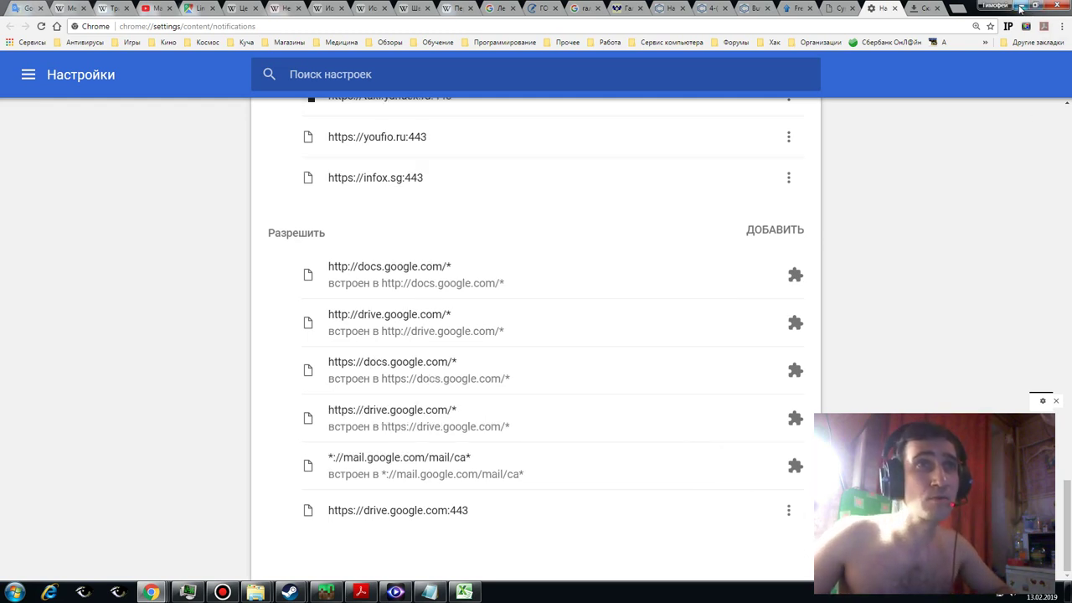
click(896, 9)
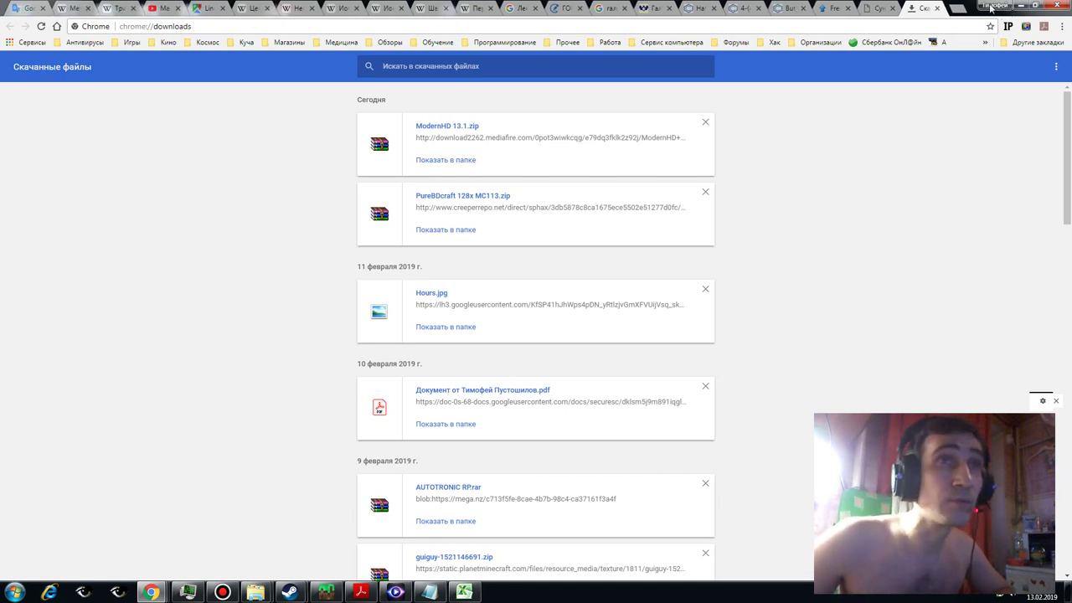
click(937, 9)
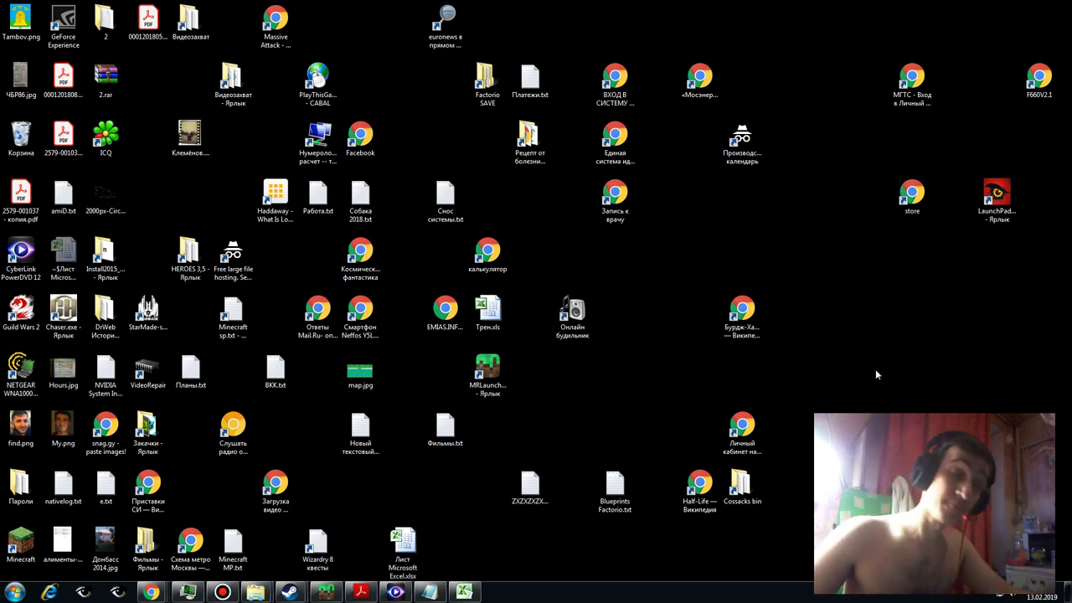
- Open and dismiss the Start menu, toggle Notepad, then restore the Excel Алфавит workbook
click(14, 592)
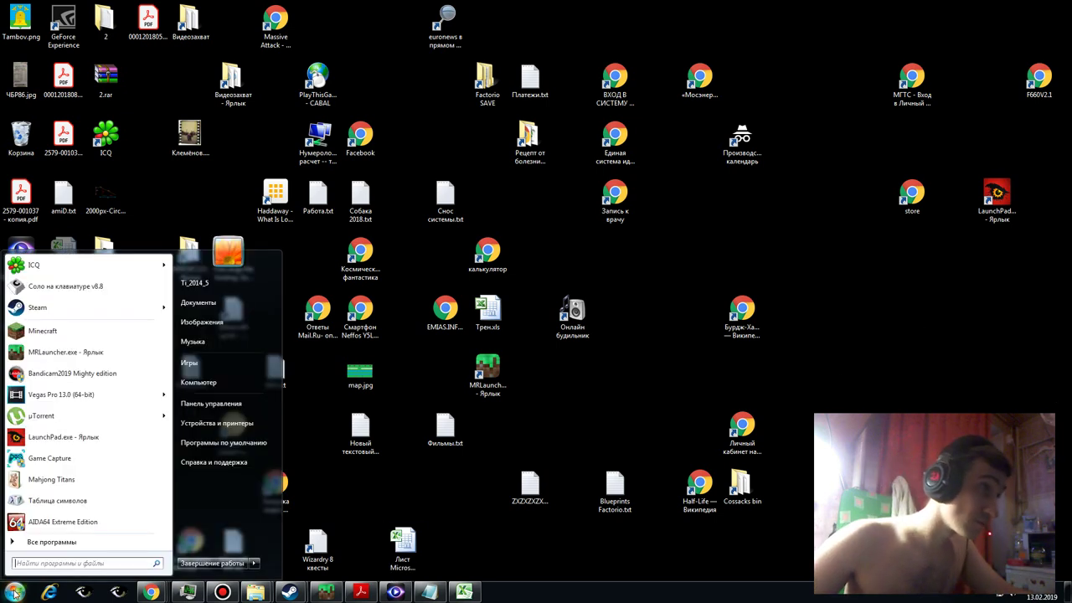
click(479, 540)
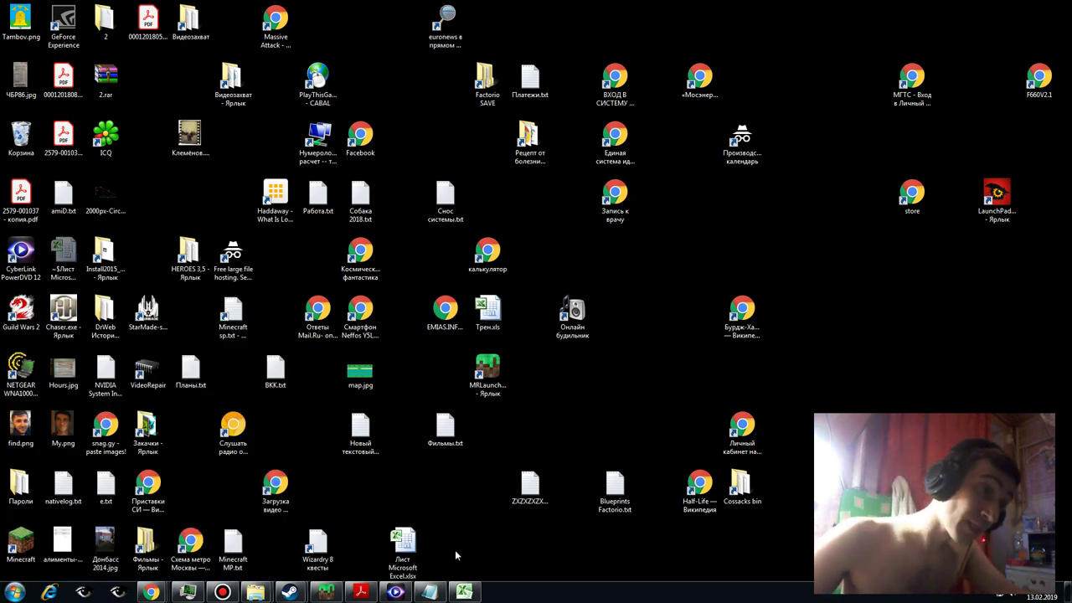
click(436, 593)
click(436, 593)
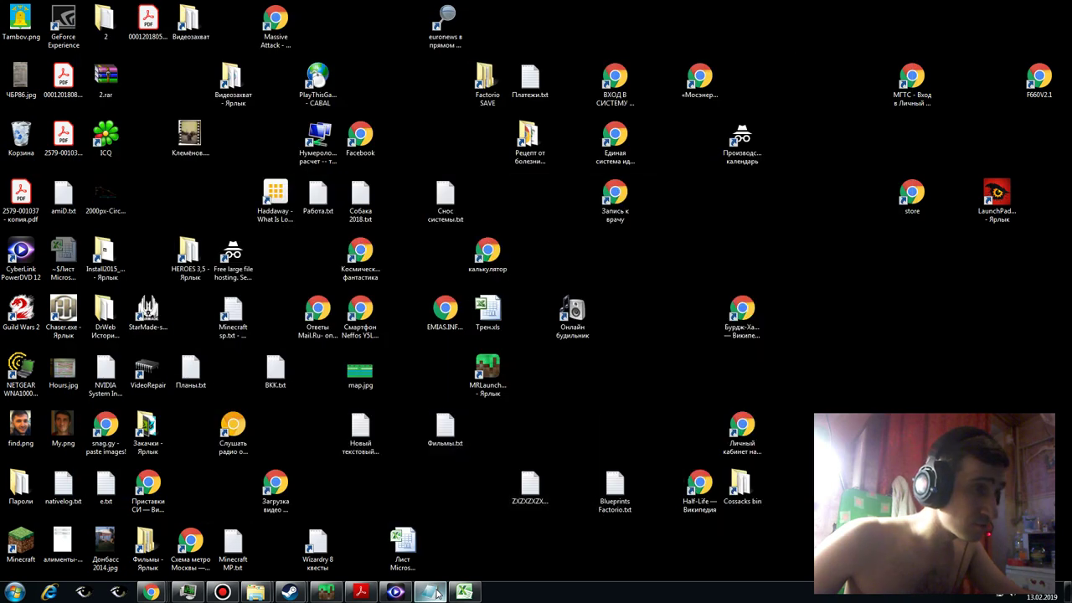
click(436, 593)
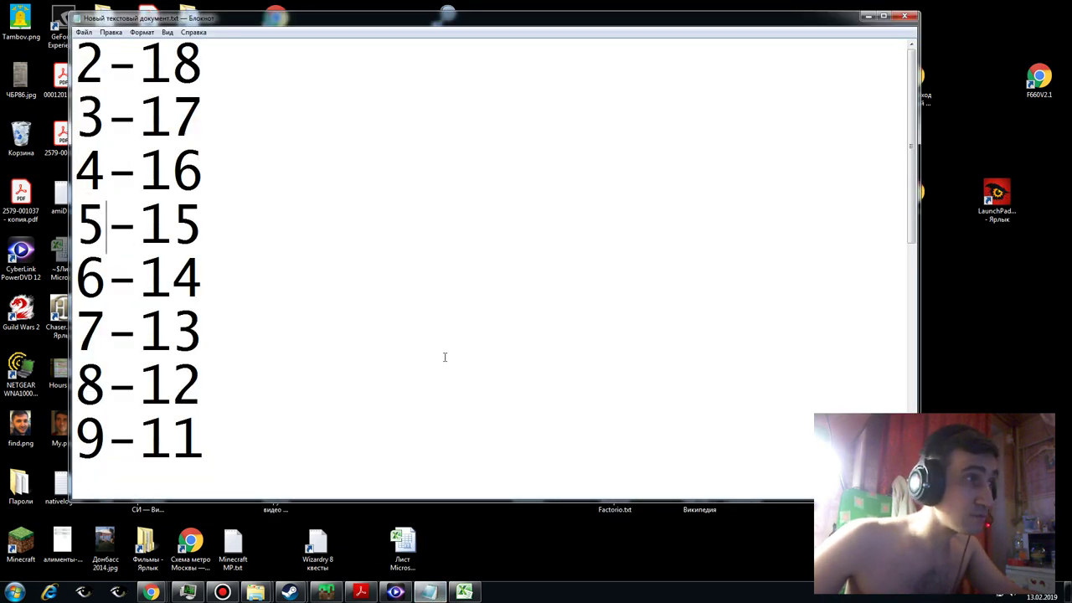
click(428, 592)
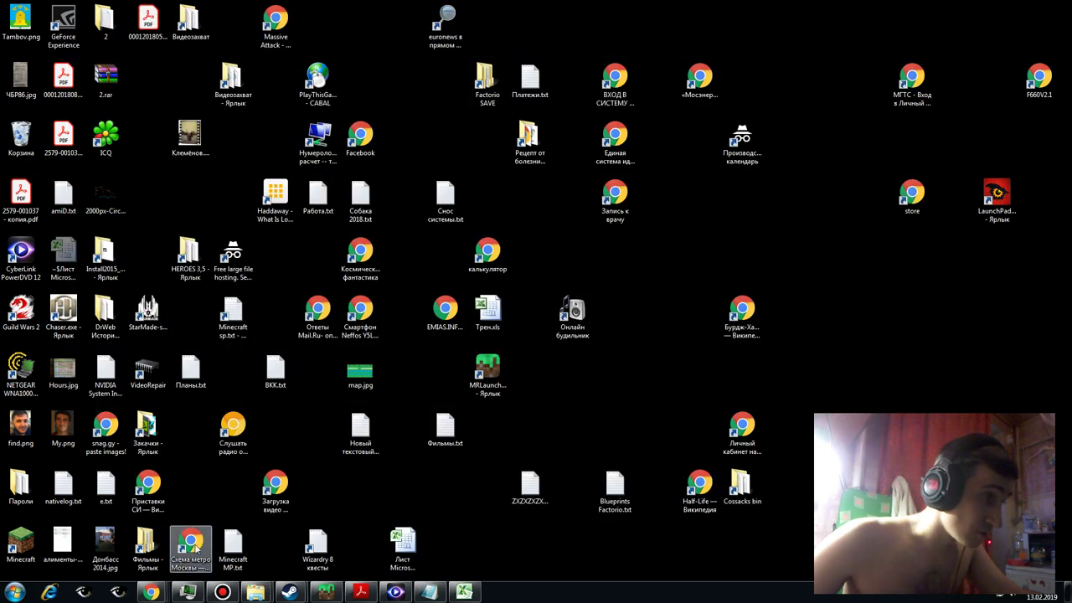
click(466, 592)
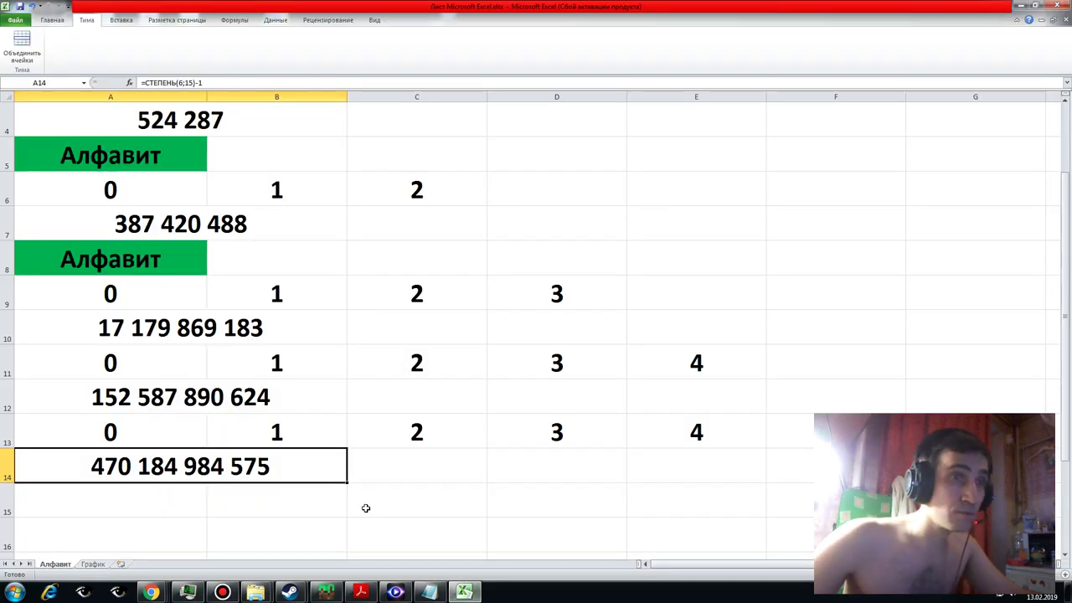
- On the График sheet, try setting the chart's data range to A14, then cancel
mouse_move(683, 570)
mouse_down()
mouse_move(746, 567)
mouse_move(674, 568)
mouse_up()
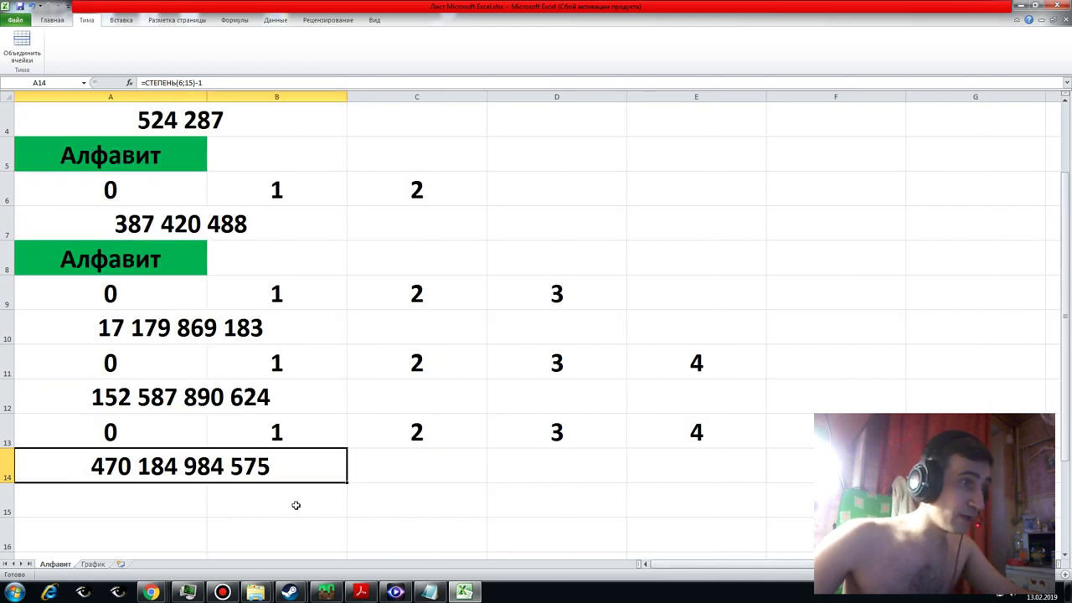
click(99, 566)
right_click(534, 270)
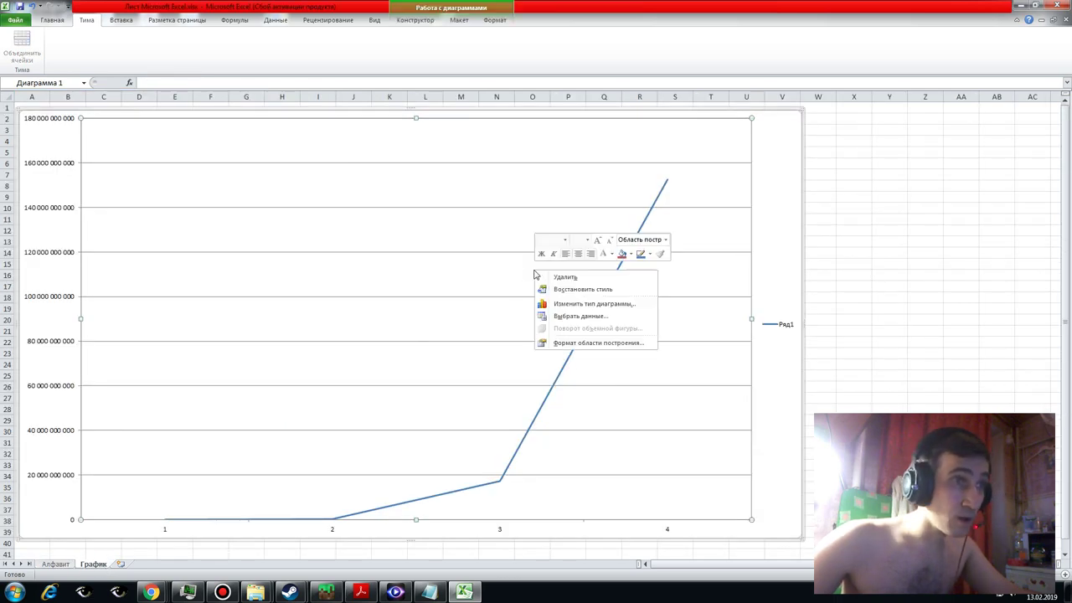
click(581, 317)
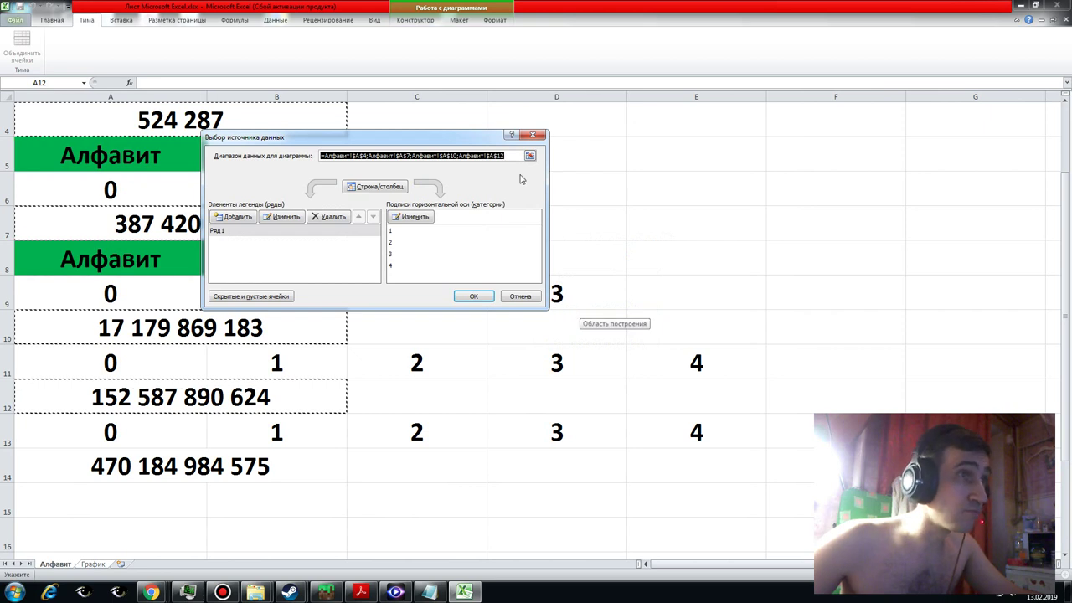
click(529, 158)
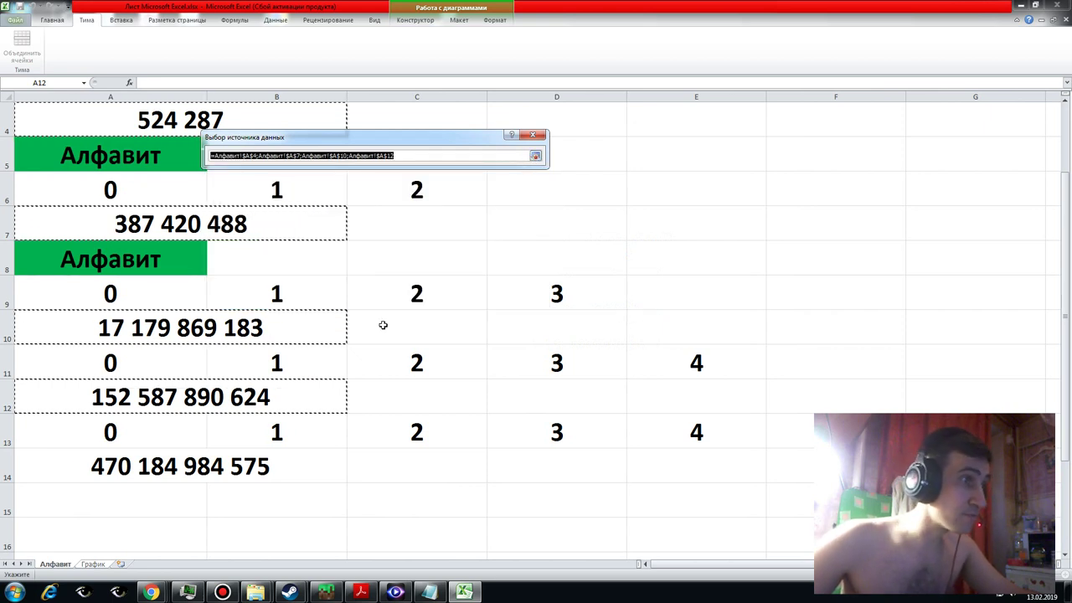
click(245, 456)
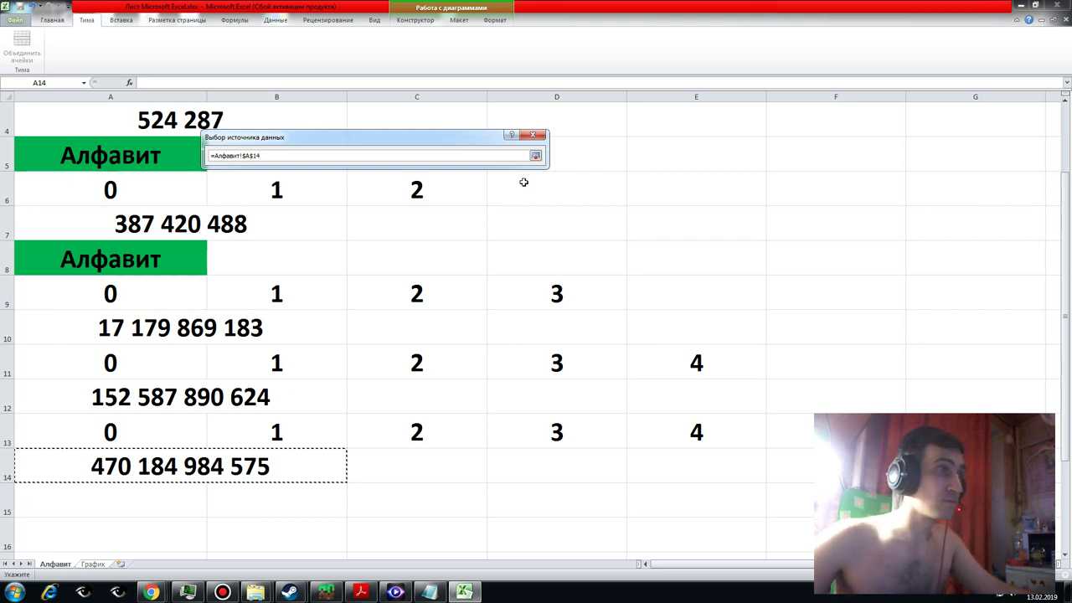
key(Return)
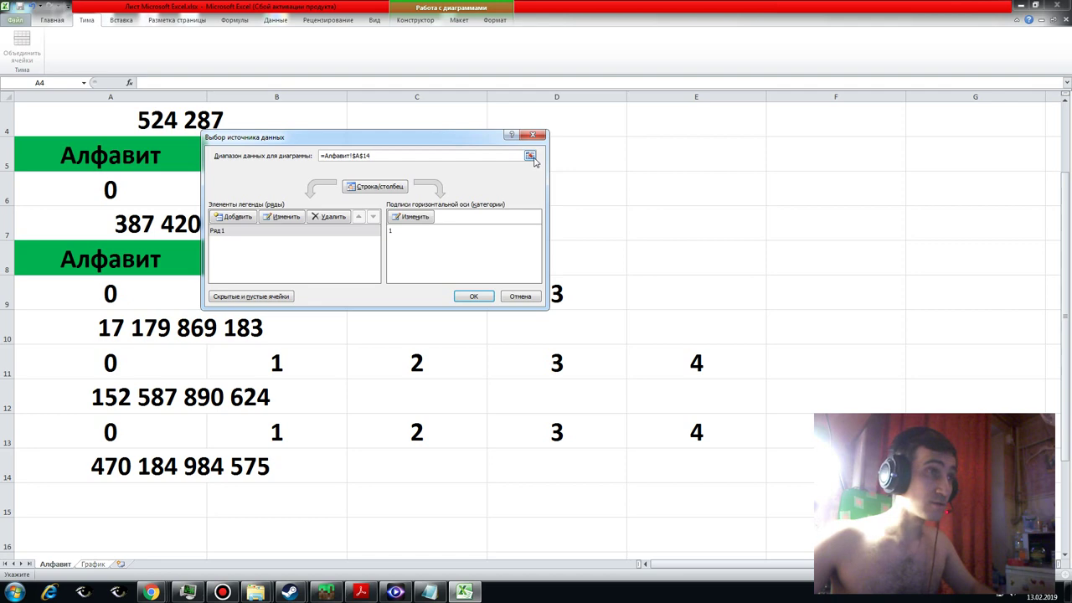
click(519, 298)
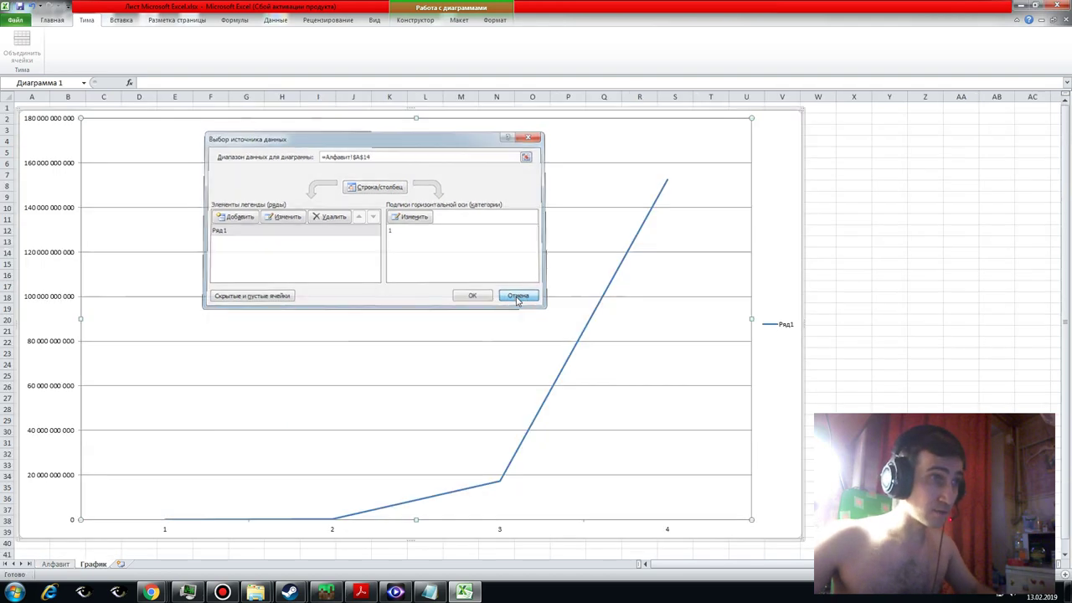
- Append Алфавит!A14 to the chart's data range and confirm the five-value series
right_click(517, 300)
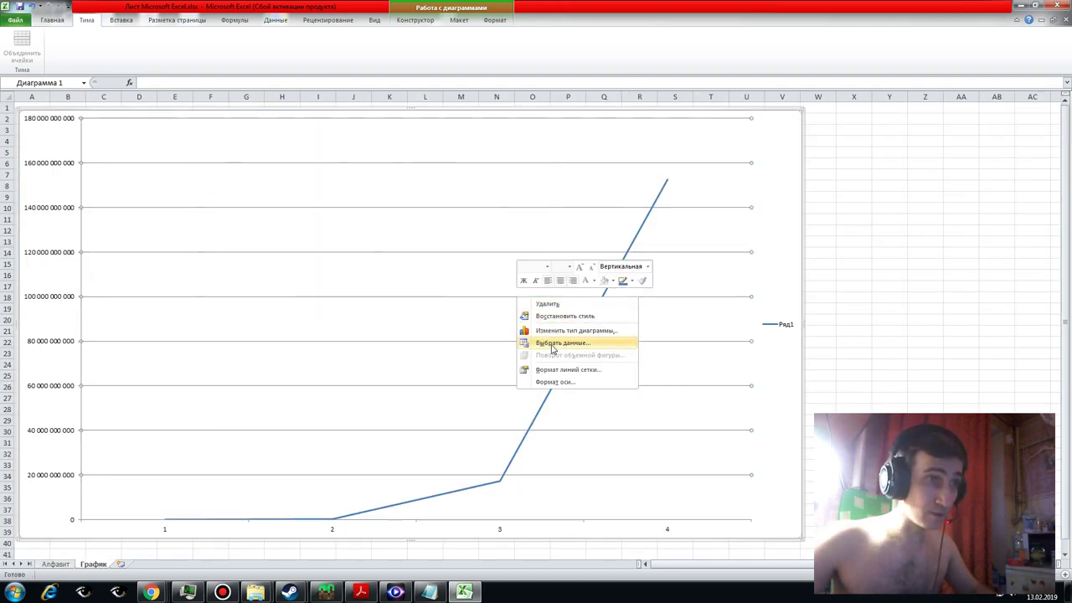
click(551, 343)
click(530, 156)
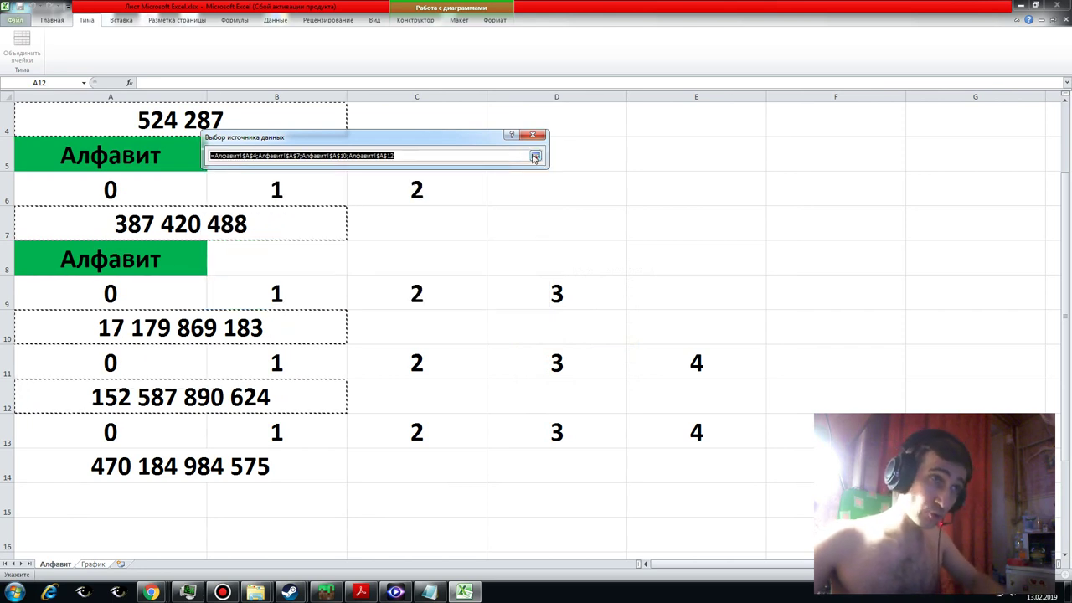
ctrl+click(182, 466)
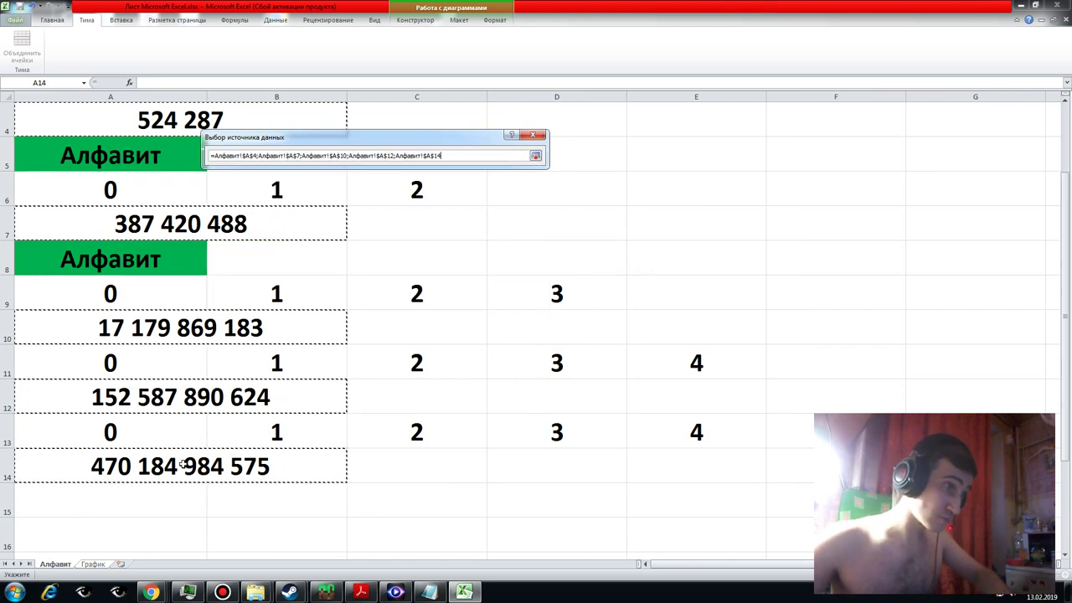
key(Return)
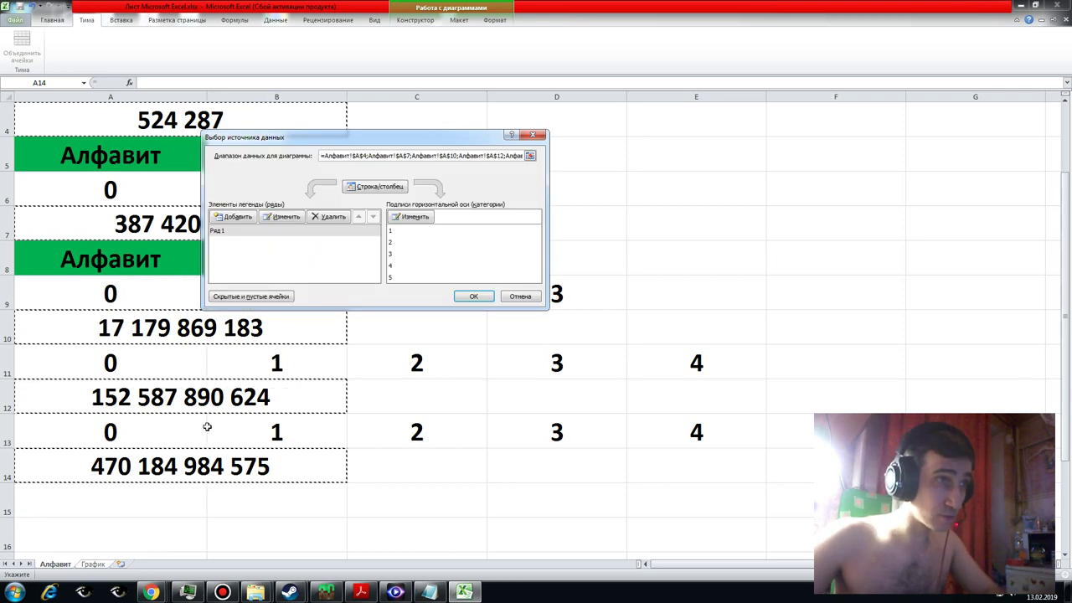
key(Return)
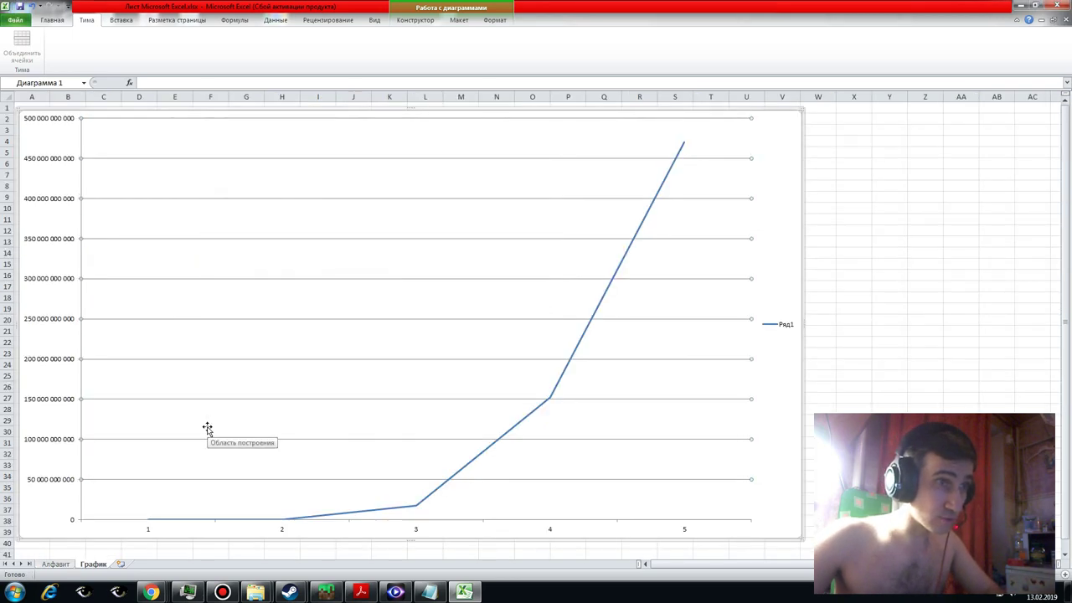
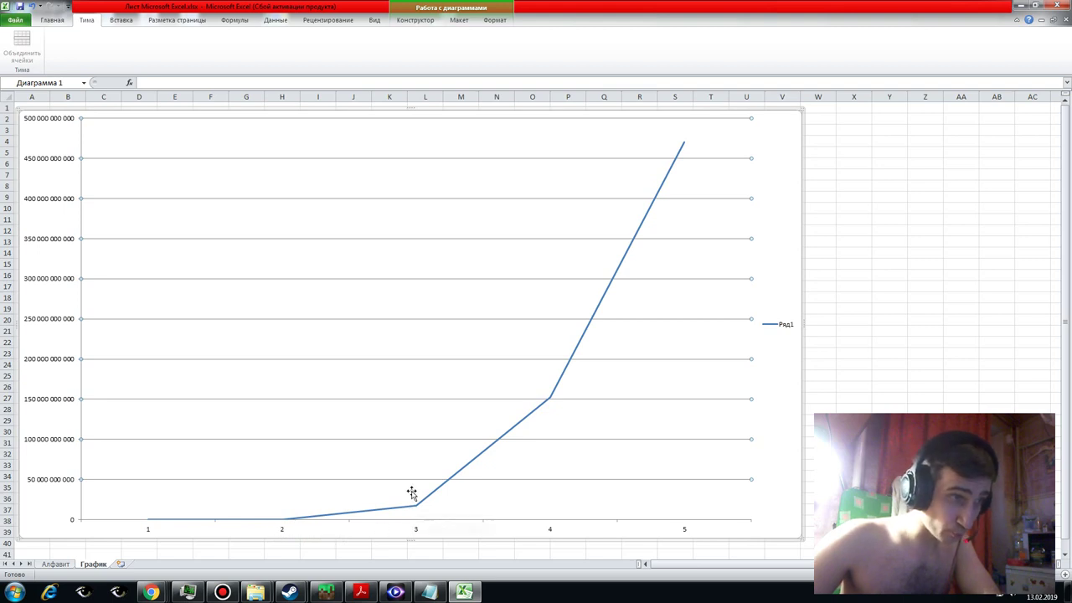
mouse_move(416, 509)
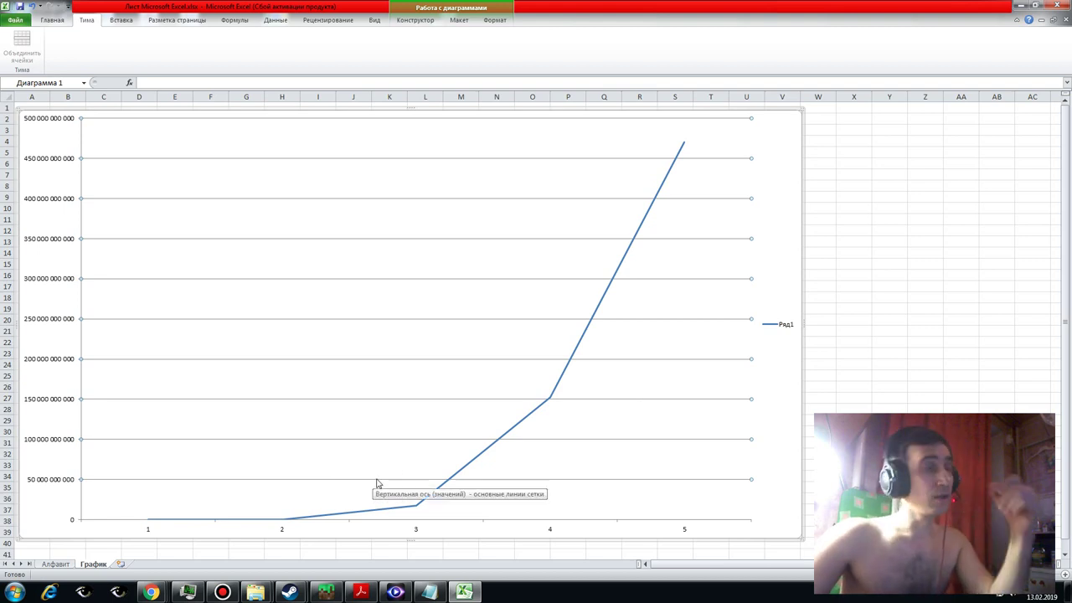
click(55, 564)
click(159, 500)
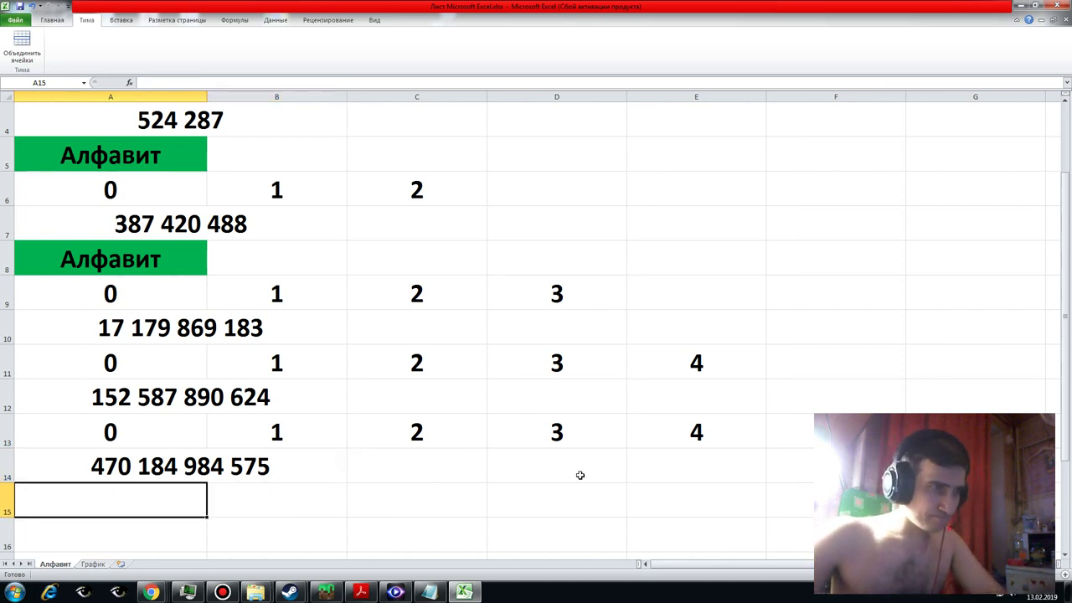
drag(685, 568, 732, 562)
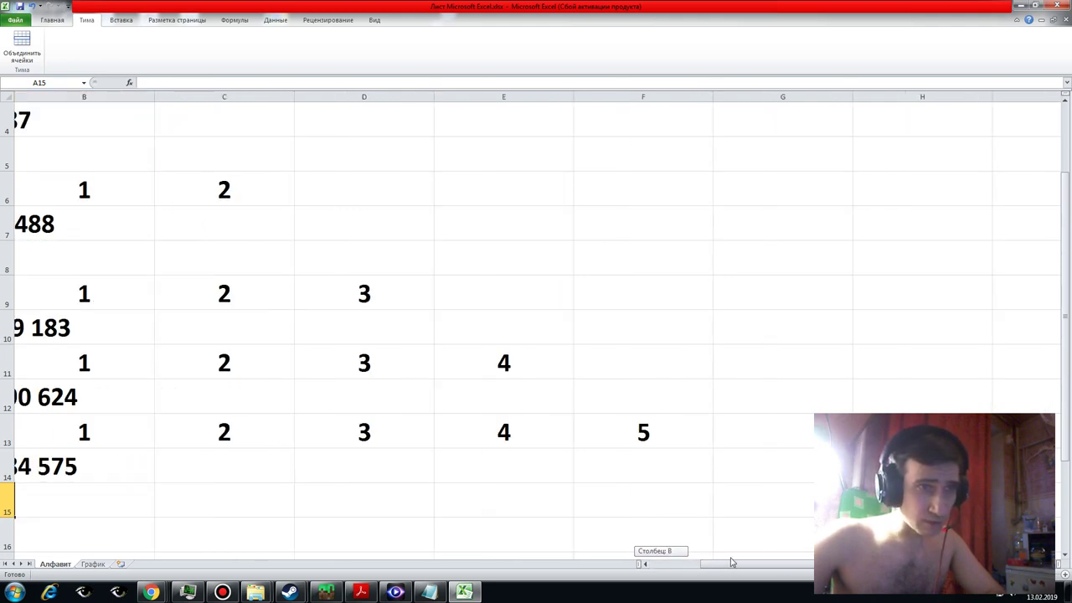
drag(740, 561, 708, 568)
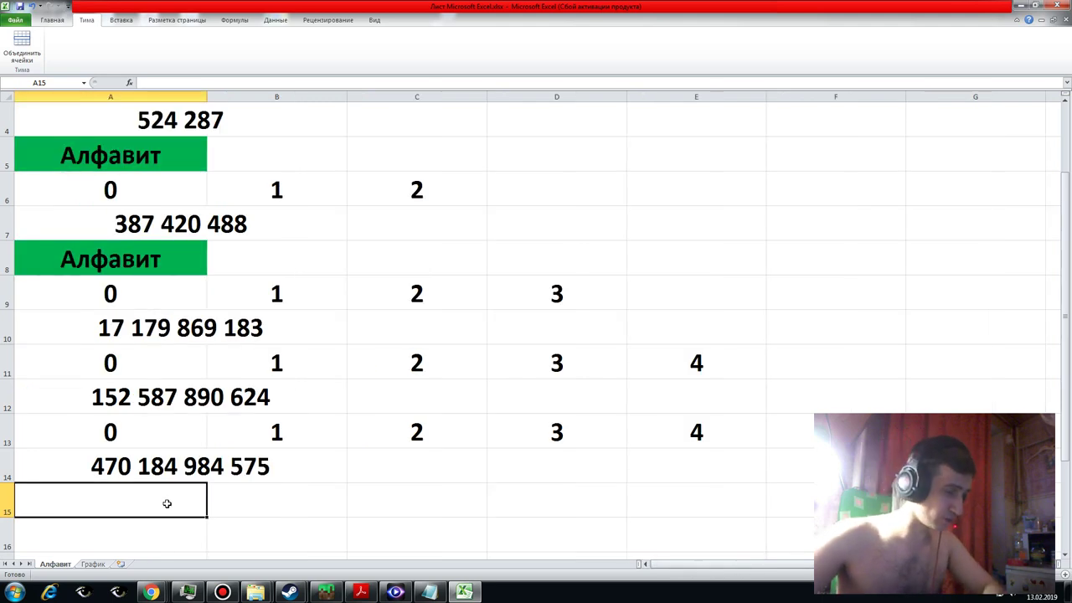
- Enter the draft label 'система 6' in cell A15
text(систе)
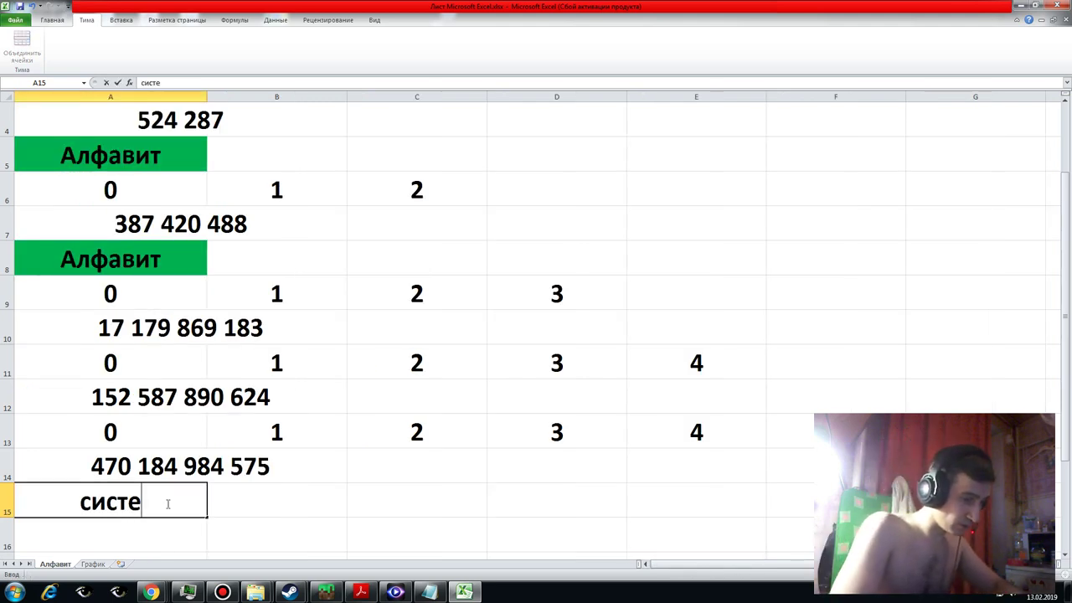
text(ма 6)
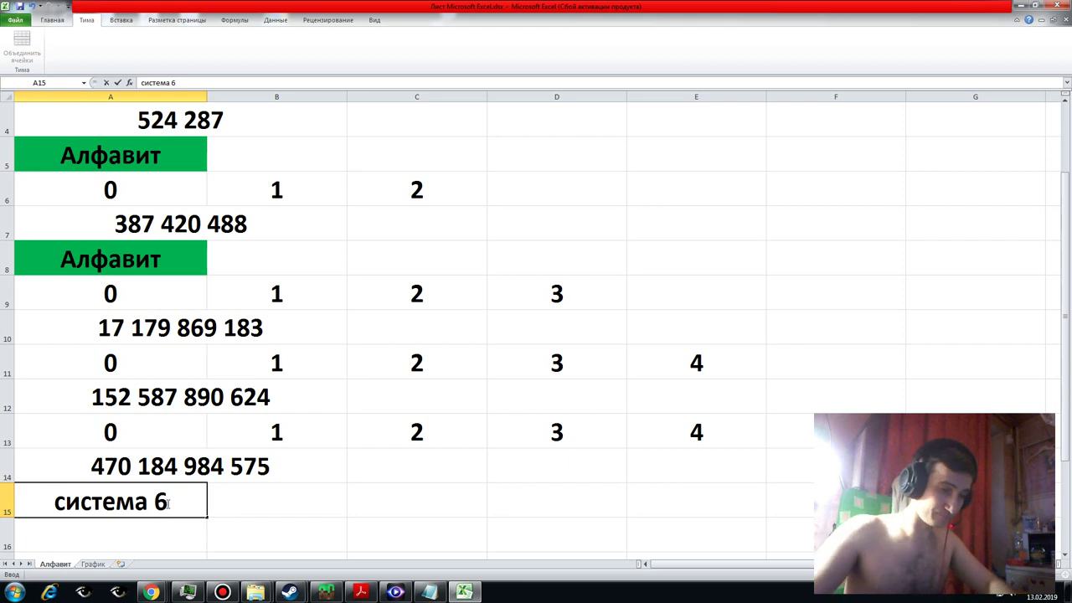
key(Return)
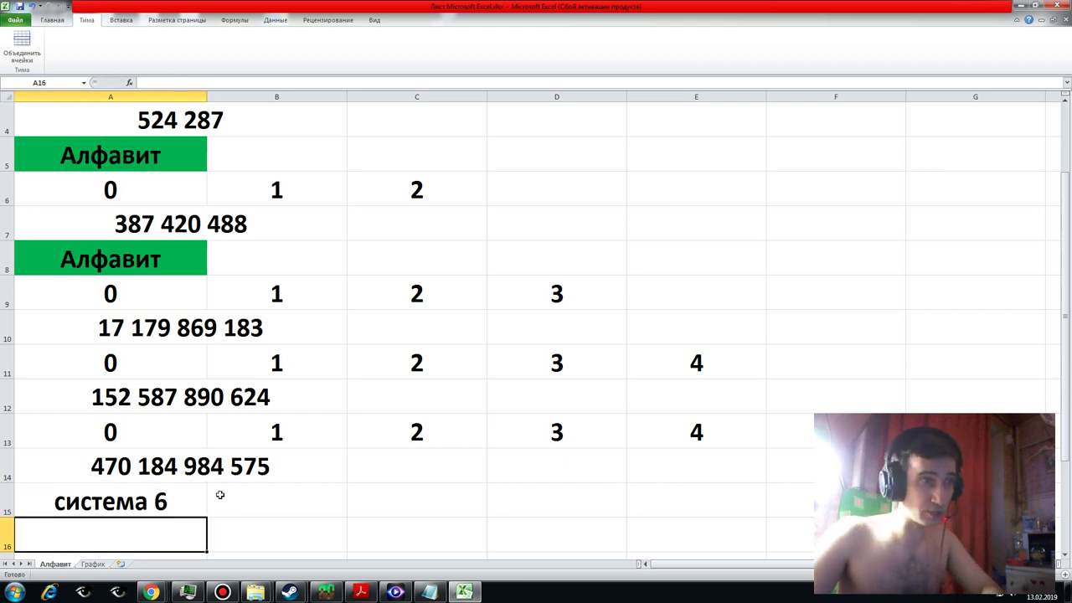
click(241, 434)
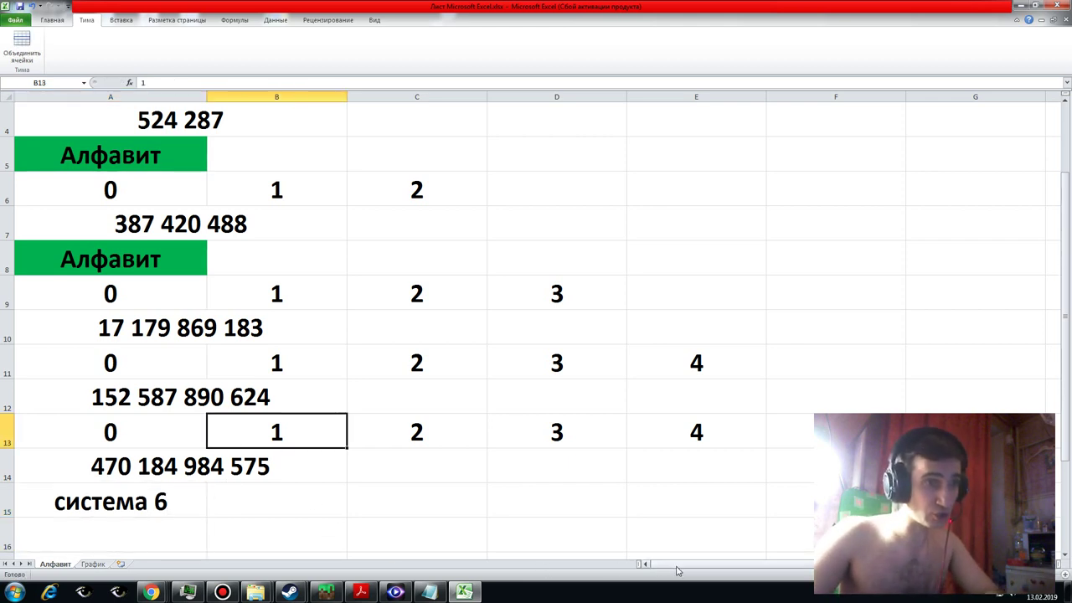
mouse_move(678, 568)
mouse_down()
mouse_move(795, 568)
mouse_move(612, 571)
mouse_up()
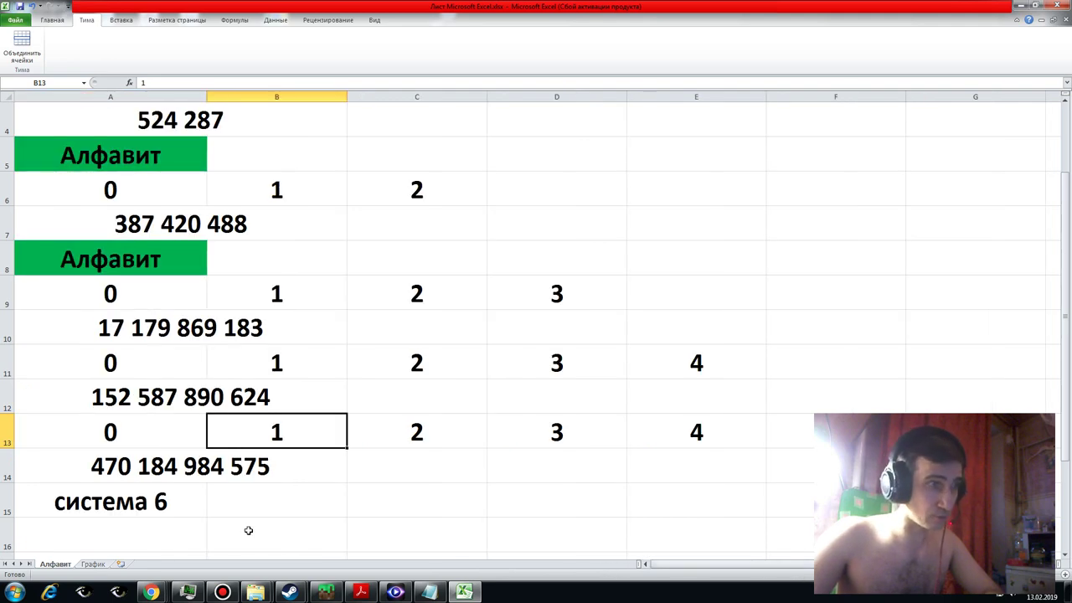
- Change the A15 label to 'система 7-значная' and merge it across A15:B15
click(180, 500)
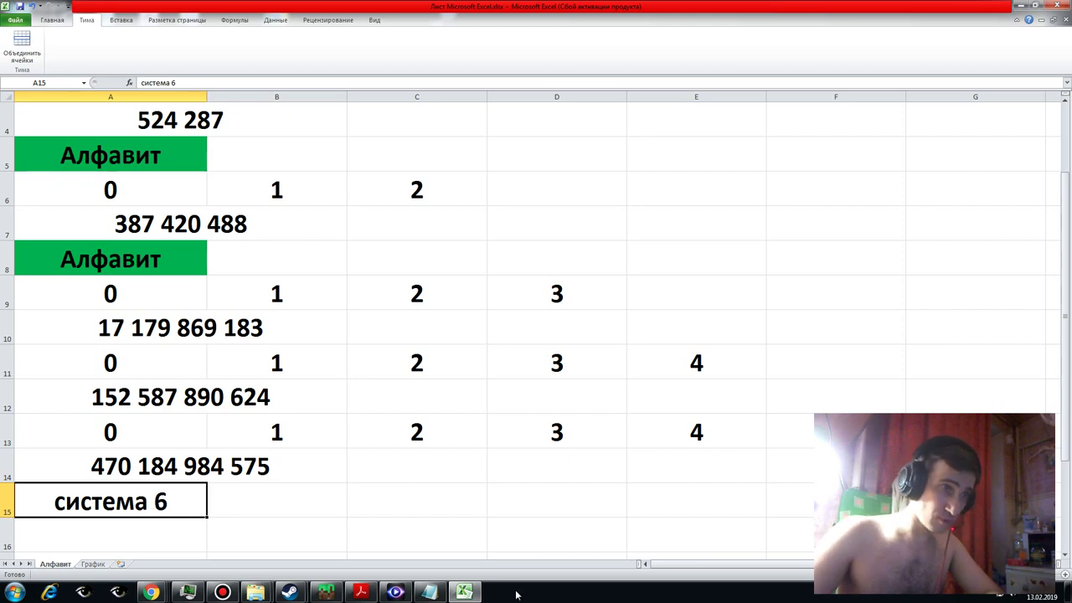
mouse_move(670, 564)
mouse_down()
mouse_move(779, 569)
mouse_move(670, 567)
mouse_up()
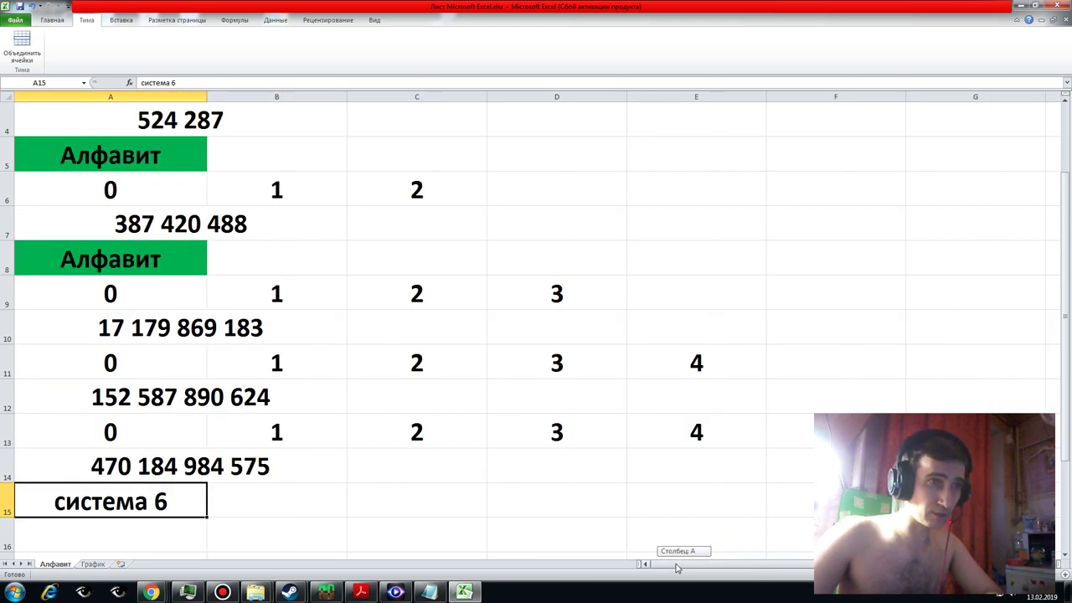
double_click(171, 502)
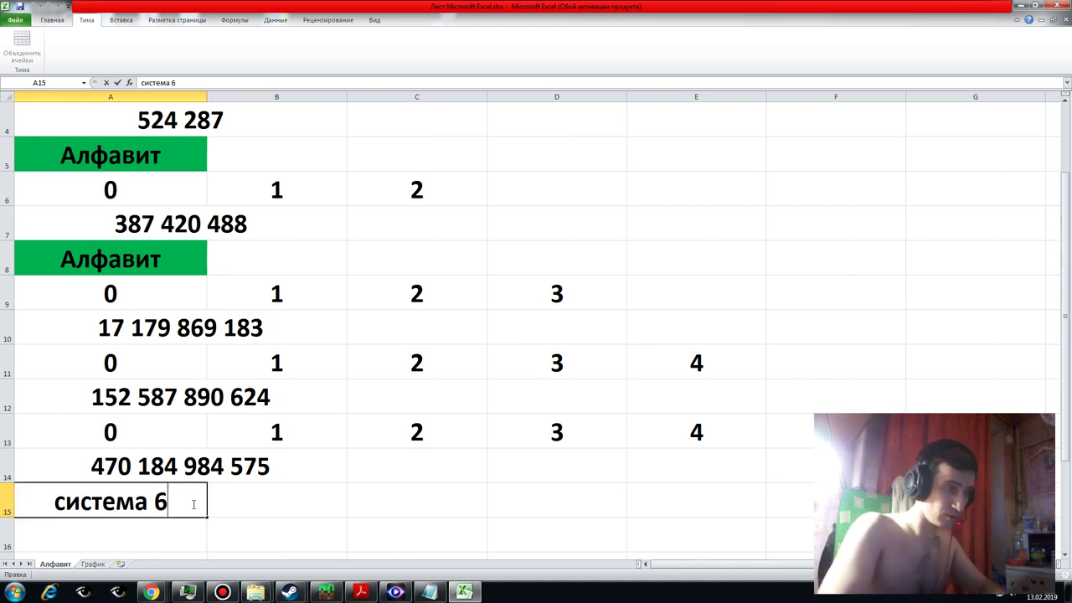
key(BackSpace)
key(BackSpace)
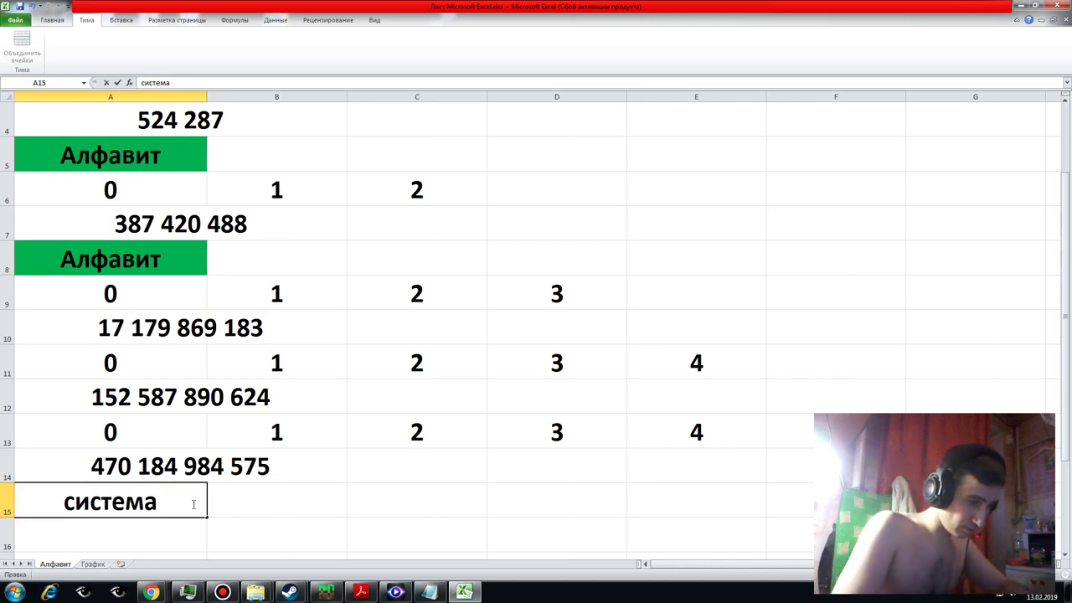
text(7-з)
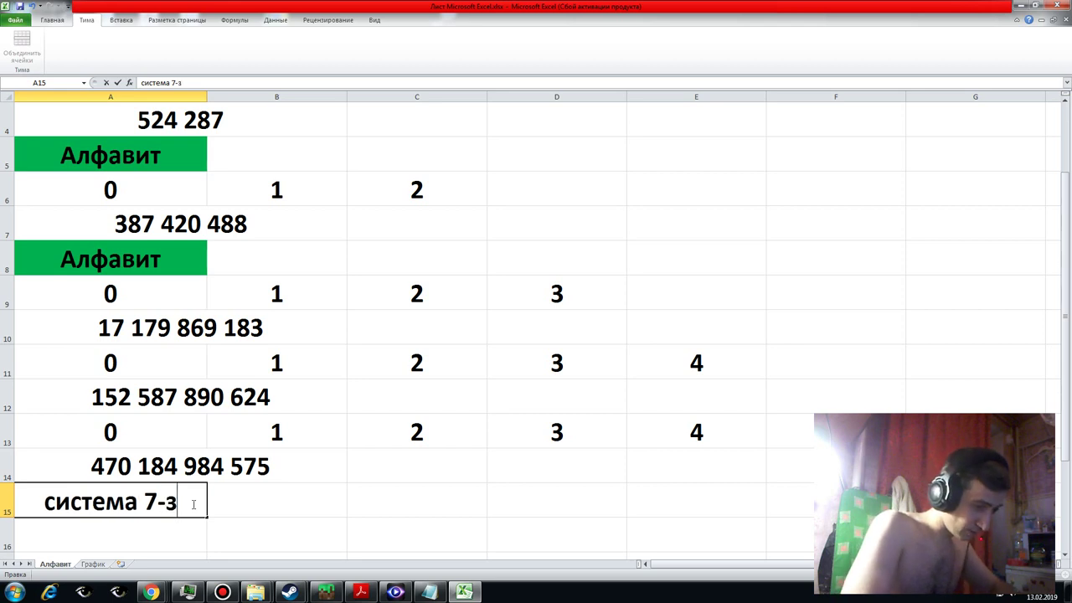
text(начна)
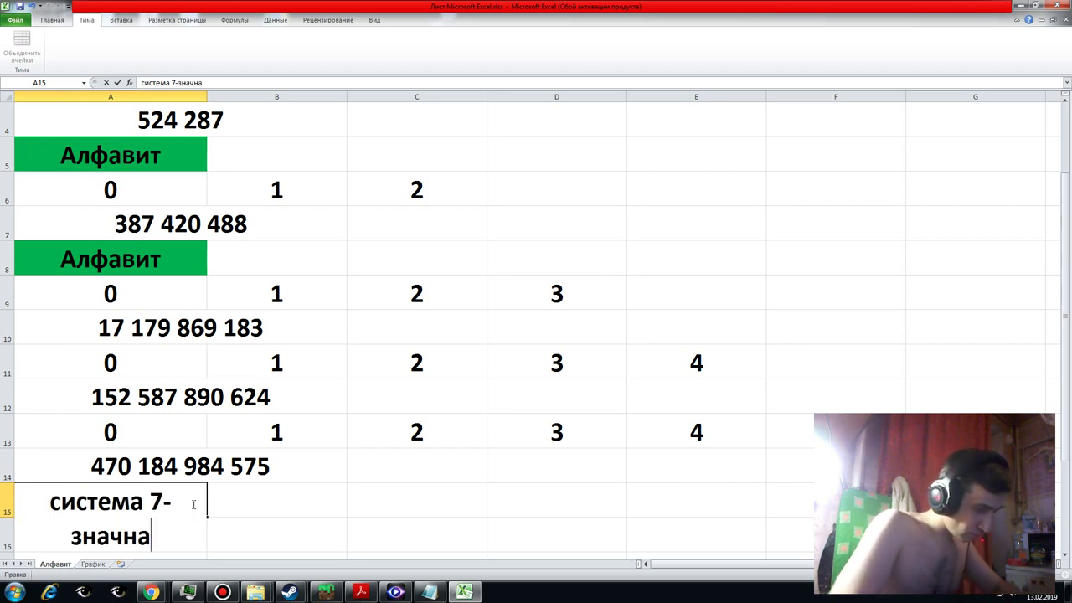
text(я)
key(Return)
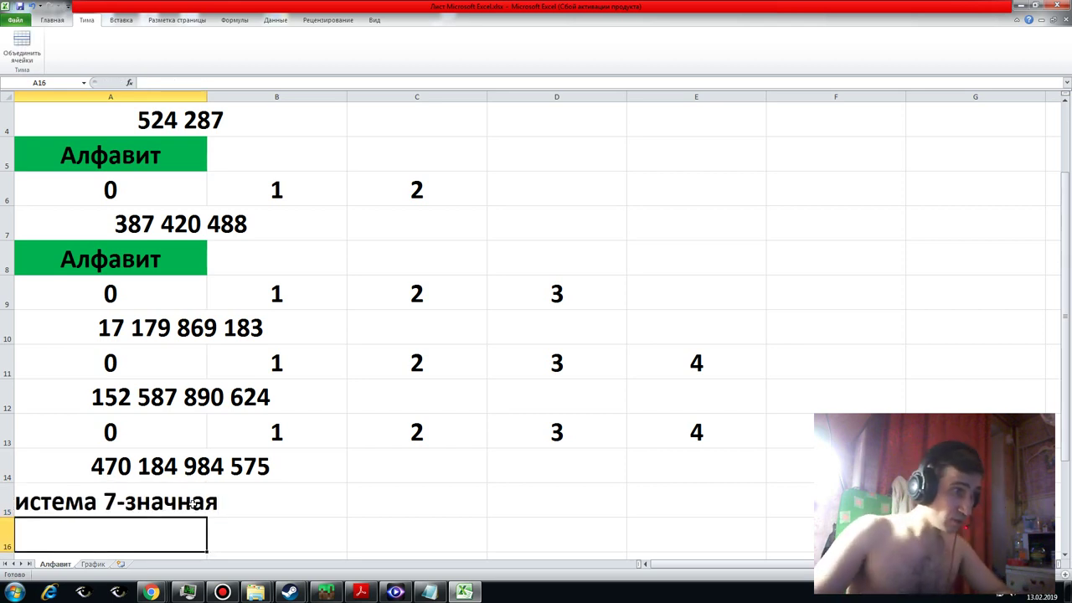
drag(192, 503, 238, 503)
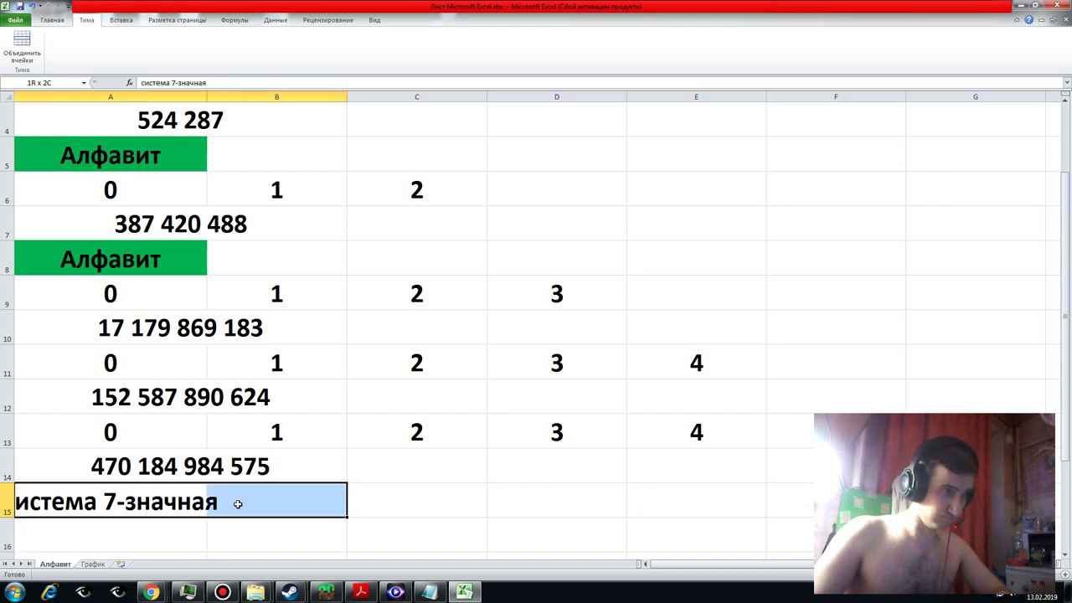
click(18, 64)
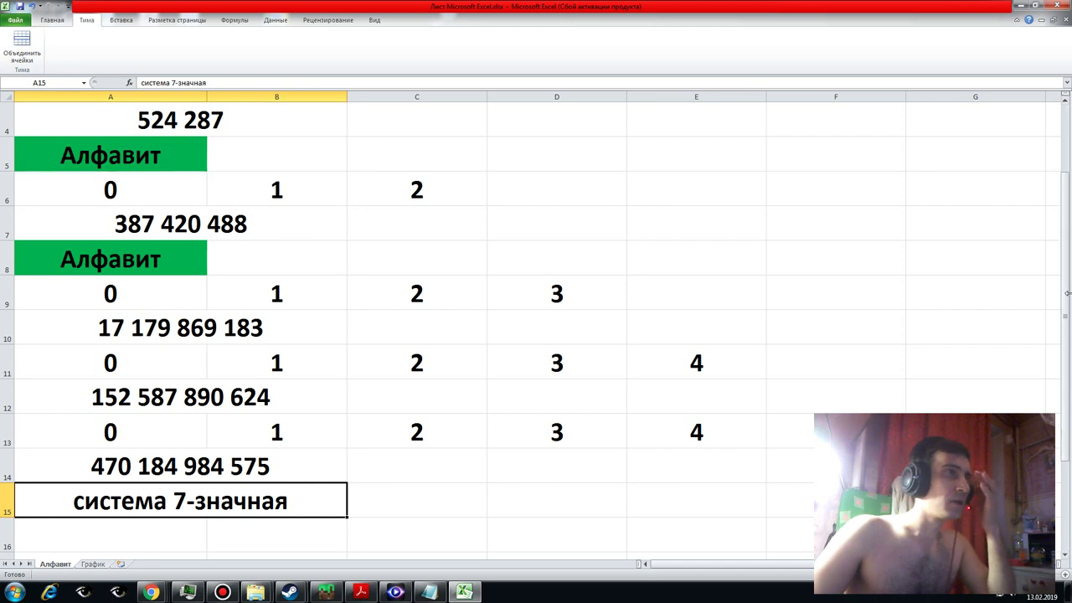
- Merge cells A16 and B16 to hold the next result
drag(1067, 297, 1069, 379)
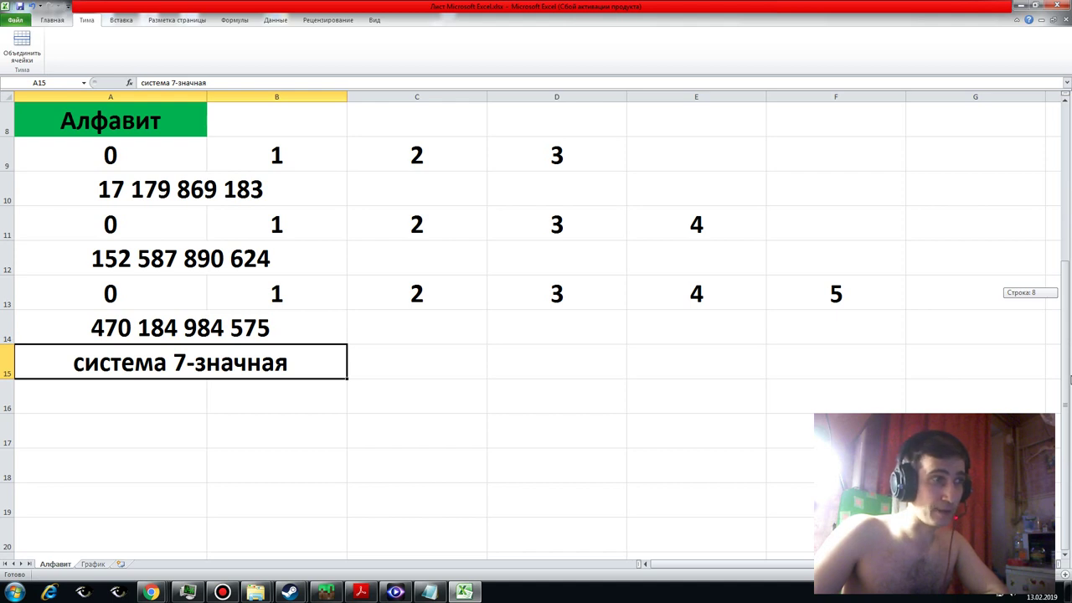
click(219, 399)
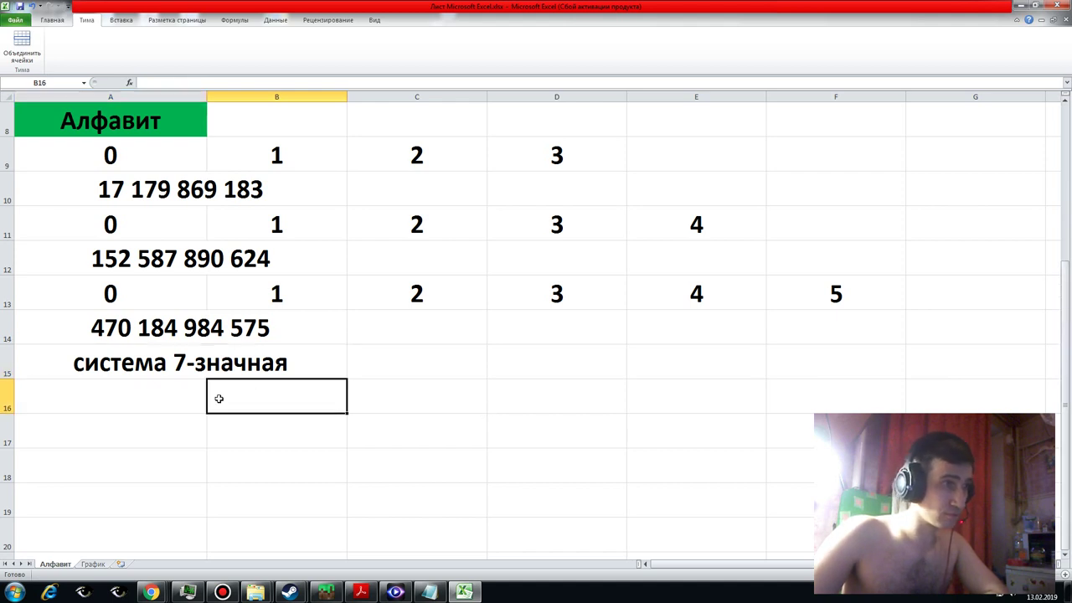
click(120, 402)
drag(132, 402, 235, 401)
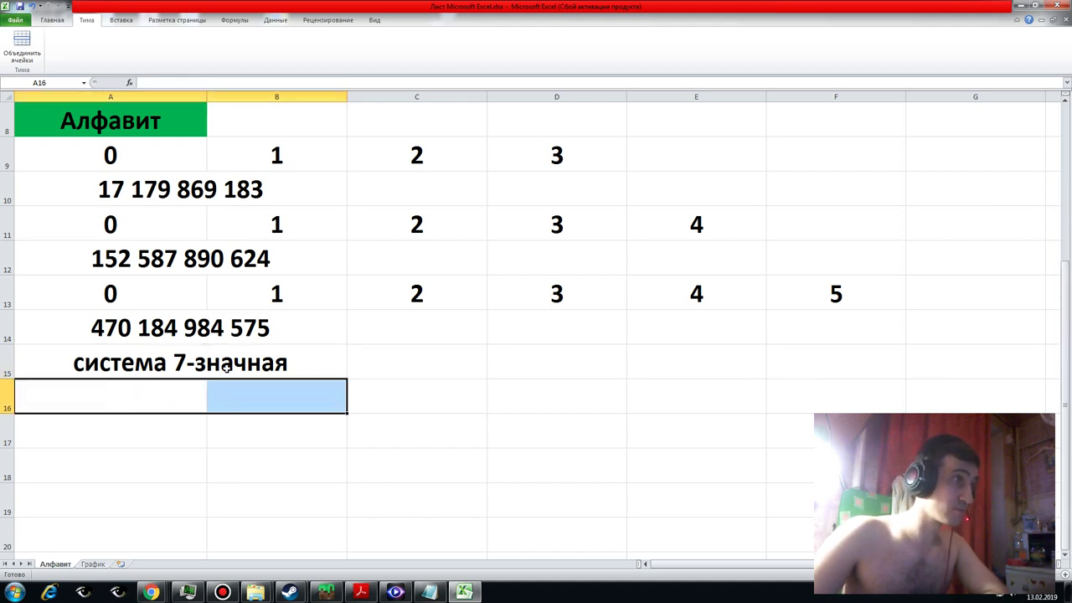
click(21, 49)
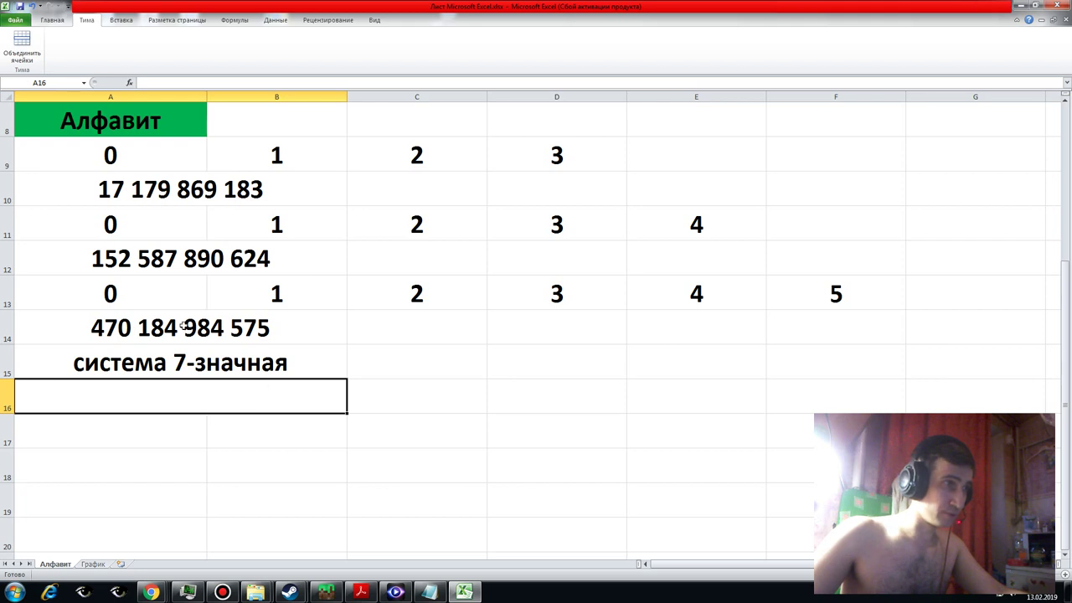
- After checking the formulas in A10, A12 and A14, enter =степень(7;14)-1 in A16
click(183, 327)
click(190, 259)
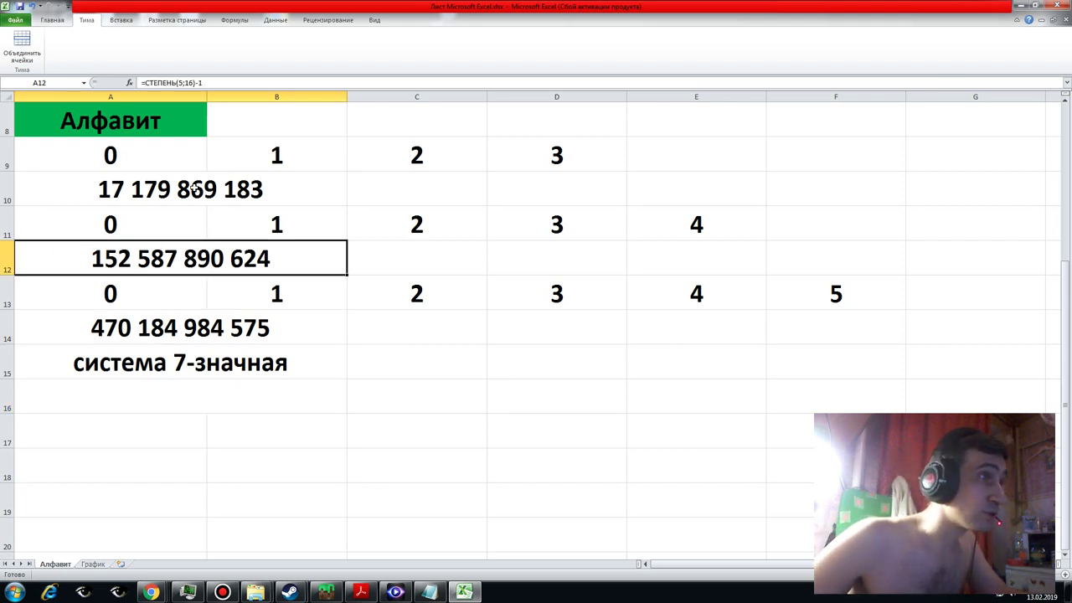
click(194, 190)
click(185, 259)
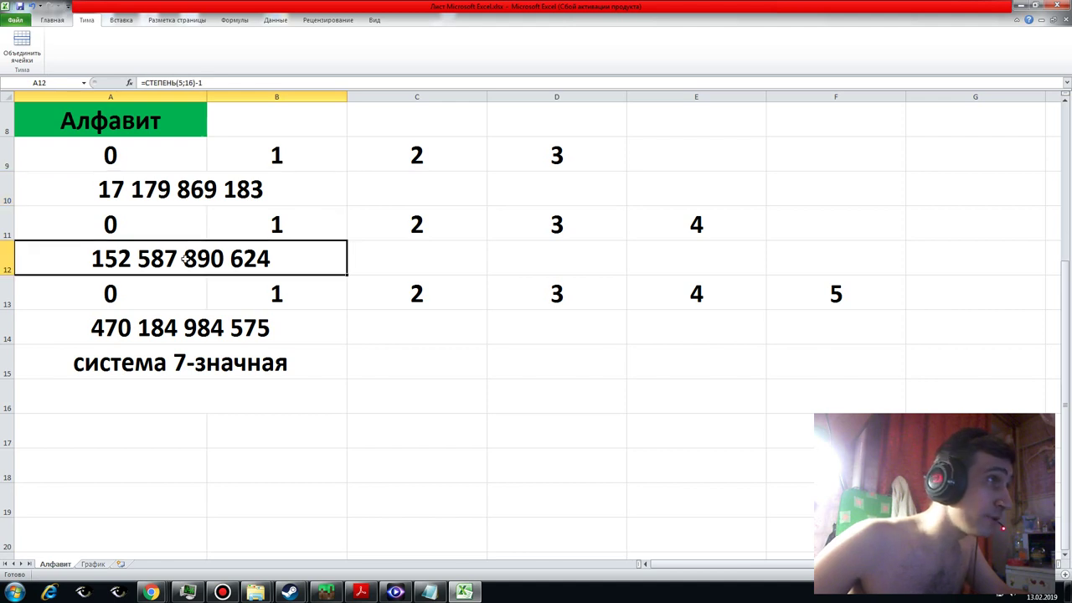
click(181, 325)
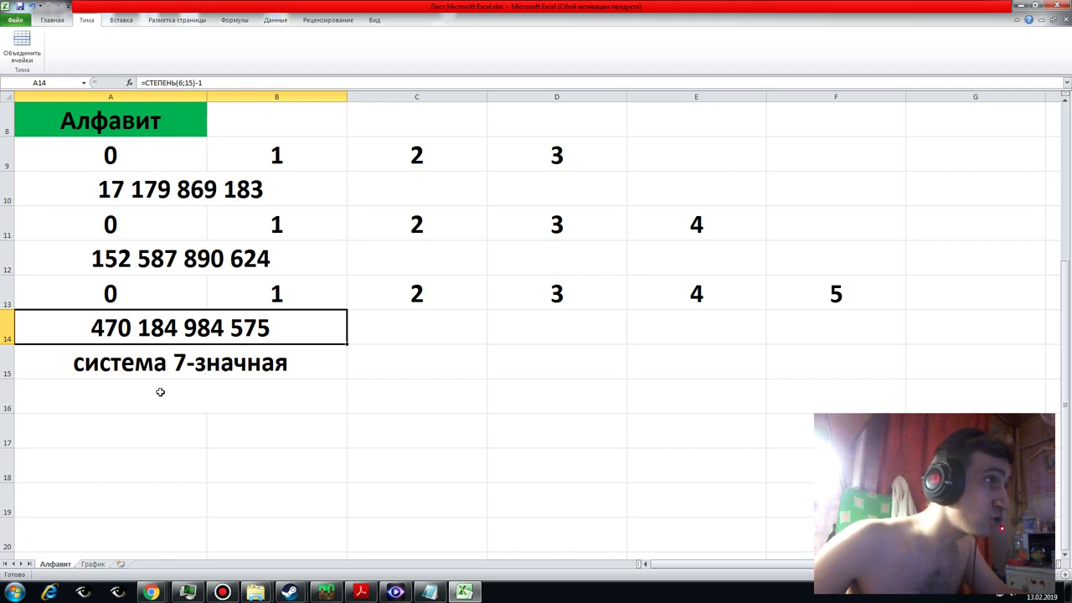
click(160, 392)
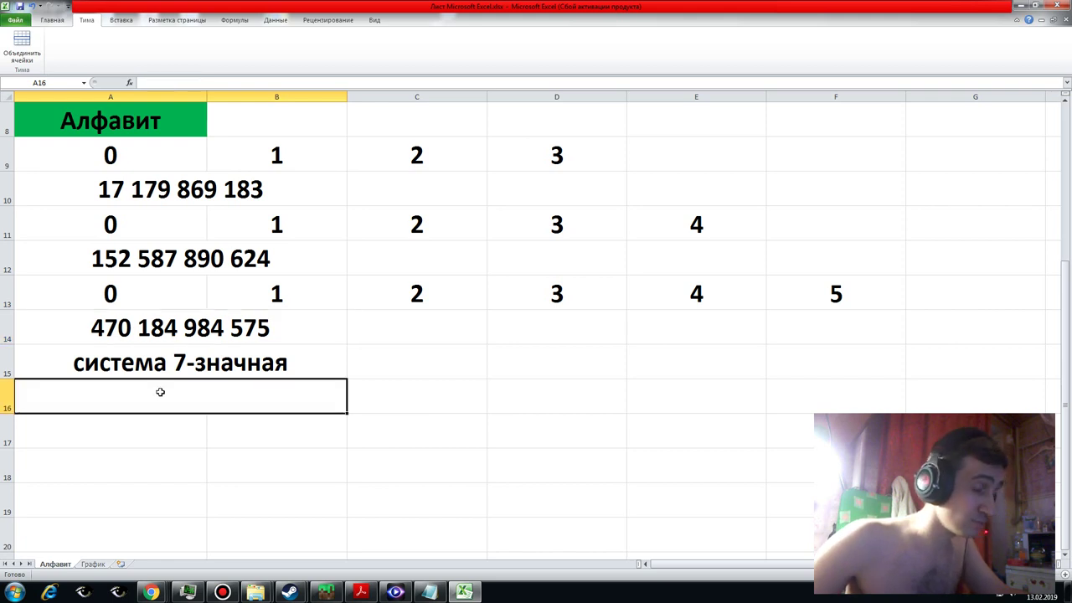
text(=)
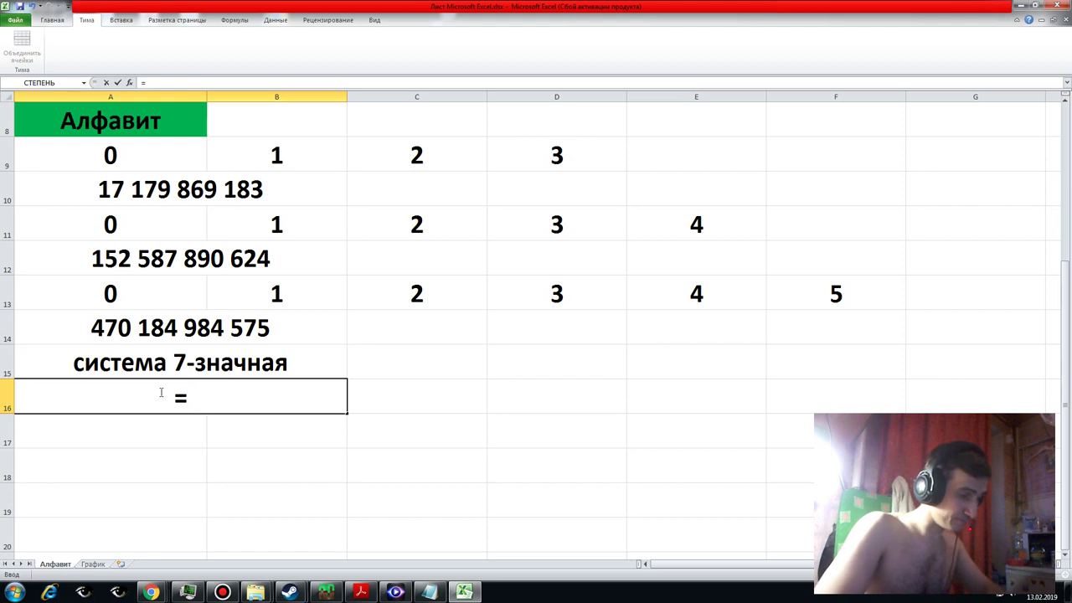
text(степень)
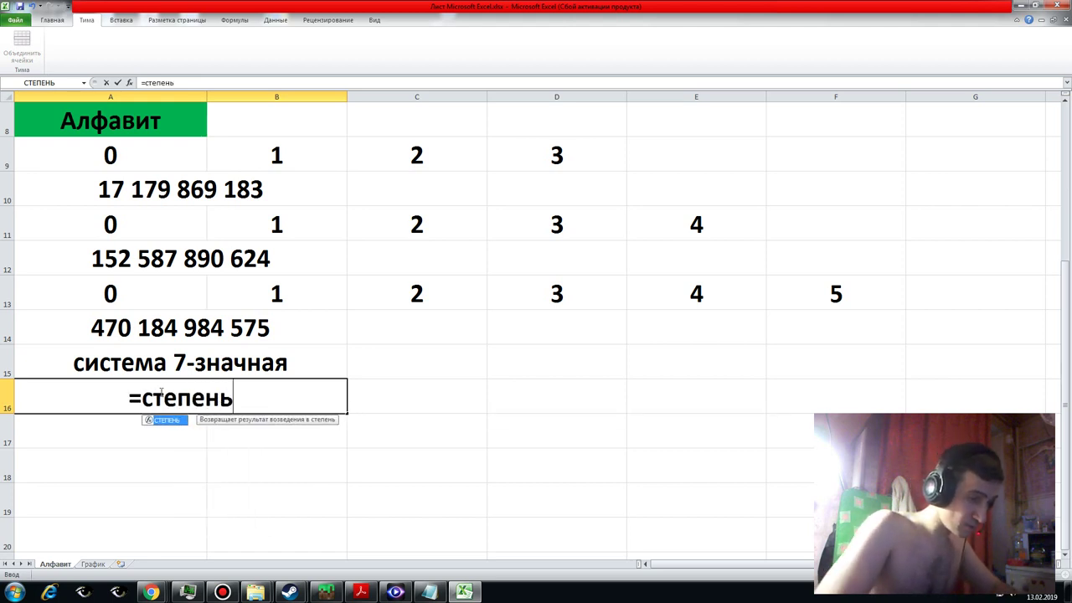
text((7)
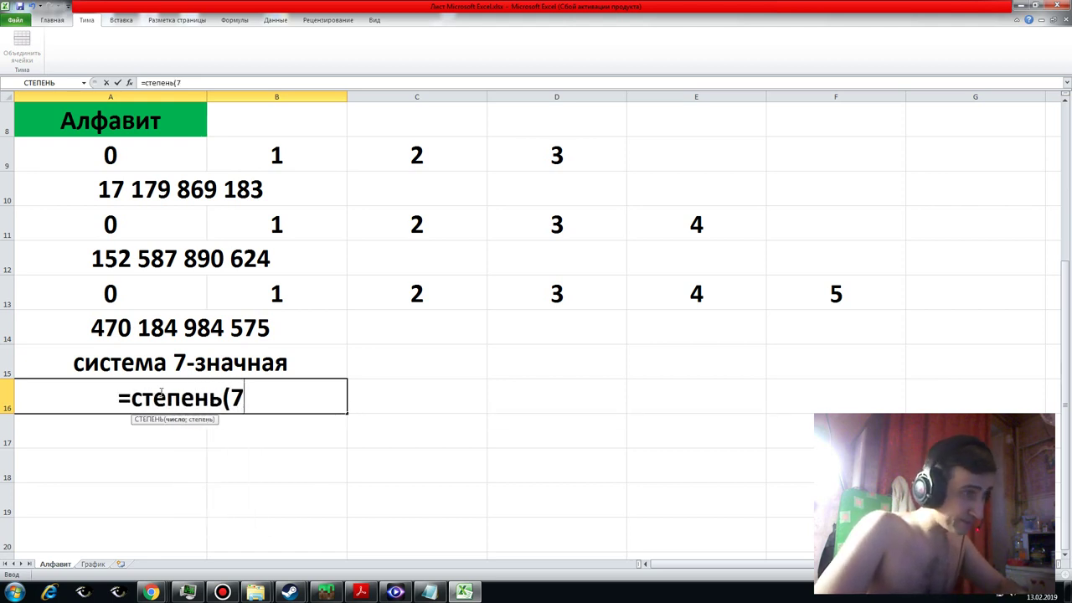
text(;)
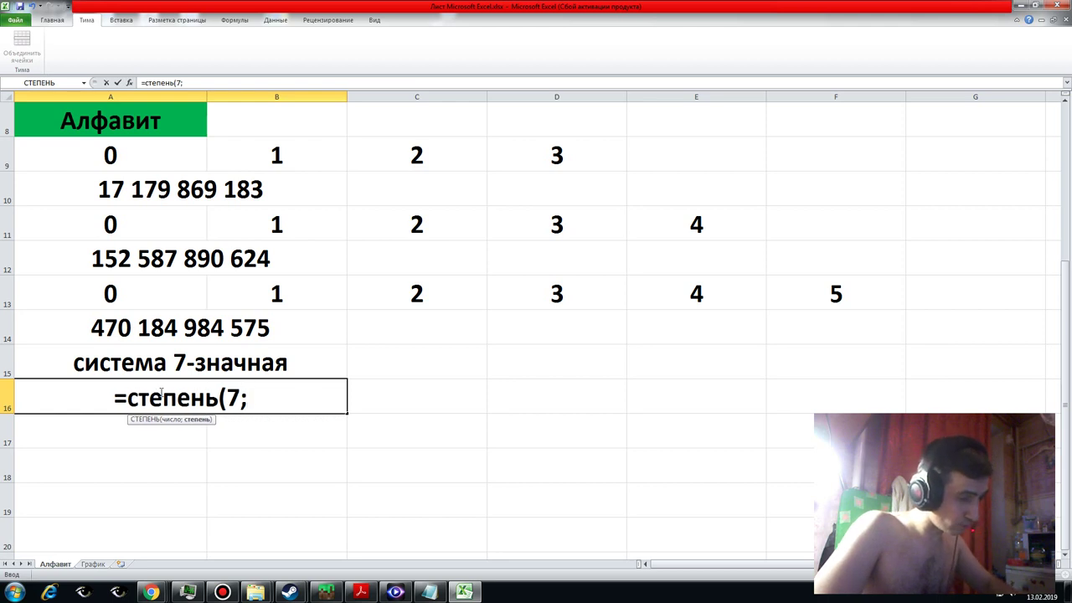
text(14))
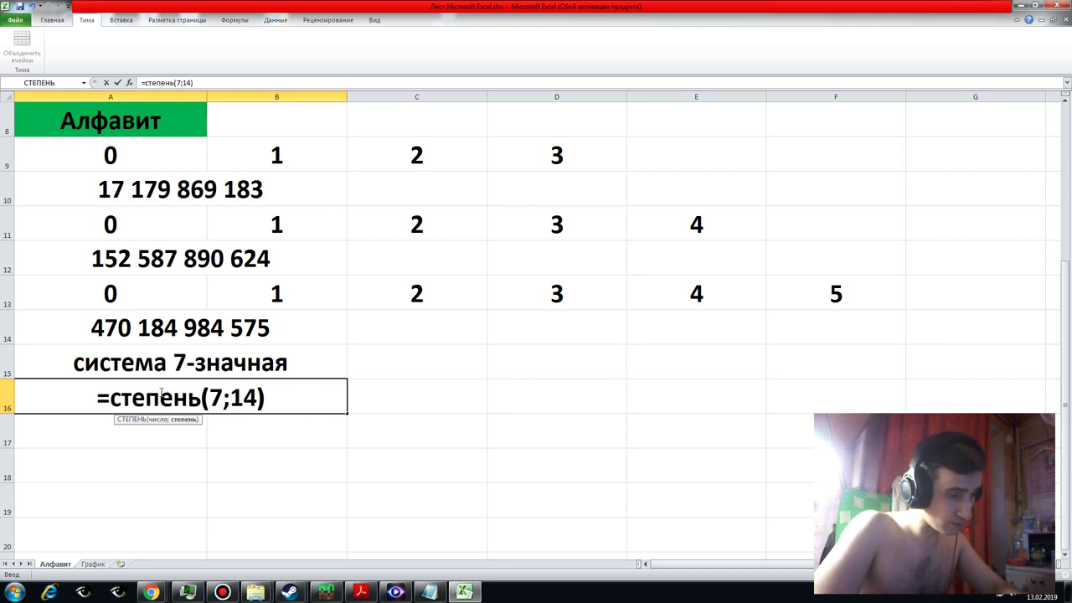
text(-1)
key(Return)
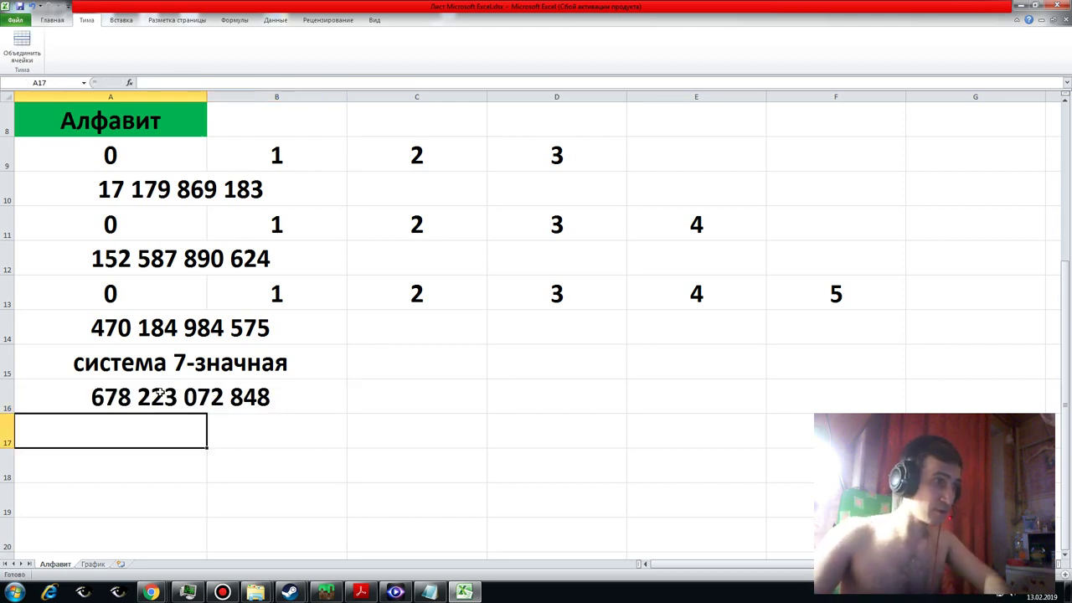
- Add A16 to the График line chart's data range, then go back to Алфавит
click(93, 563)
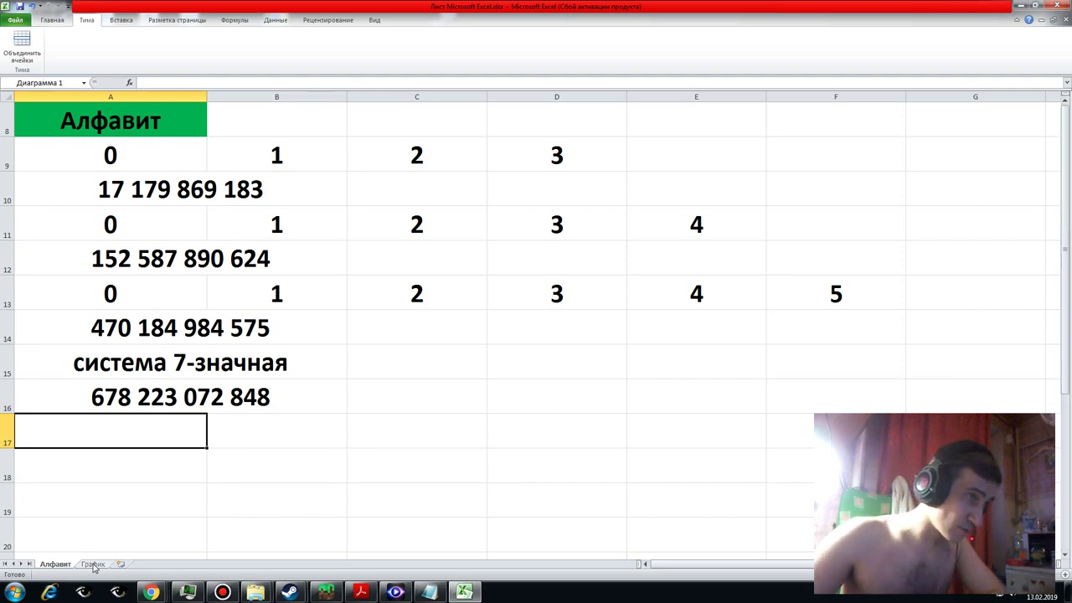
right_click(410, 385)
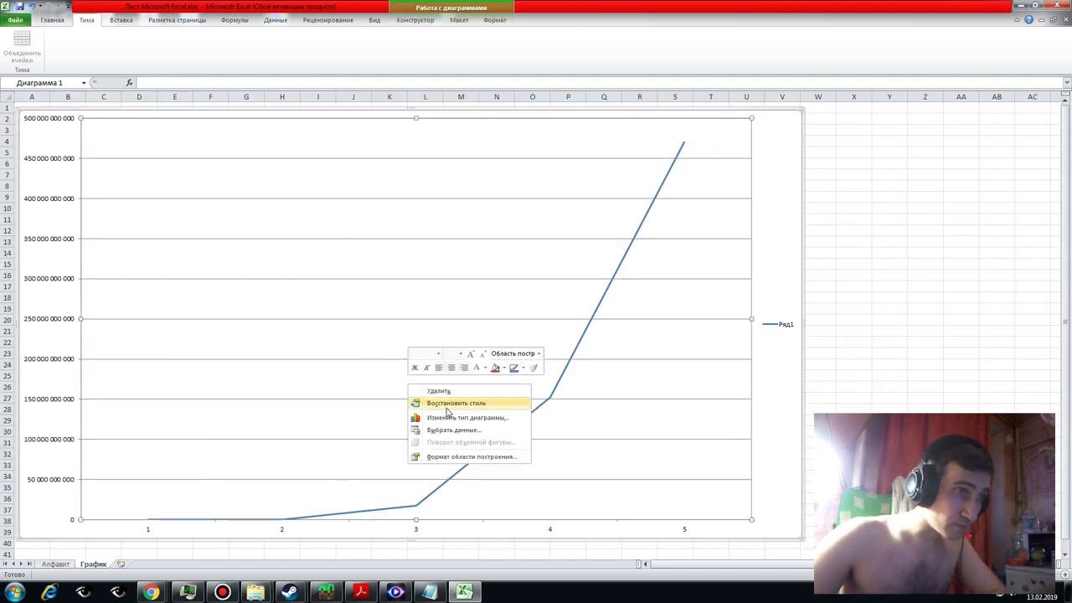
click(450, 431)
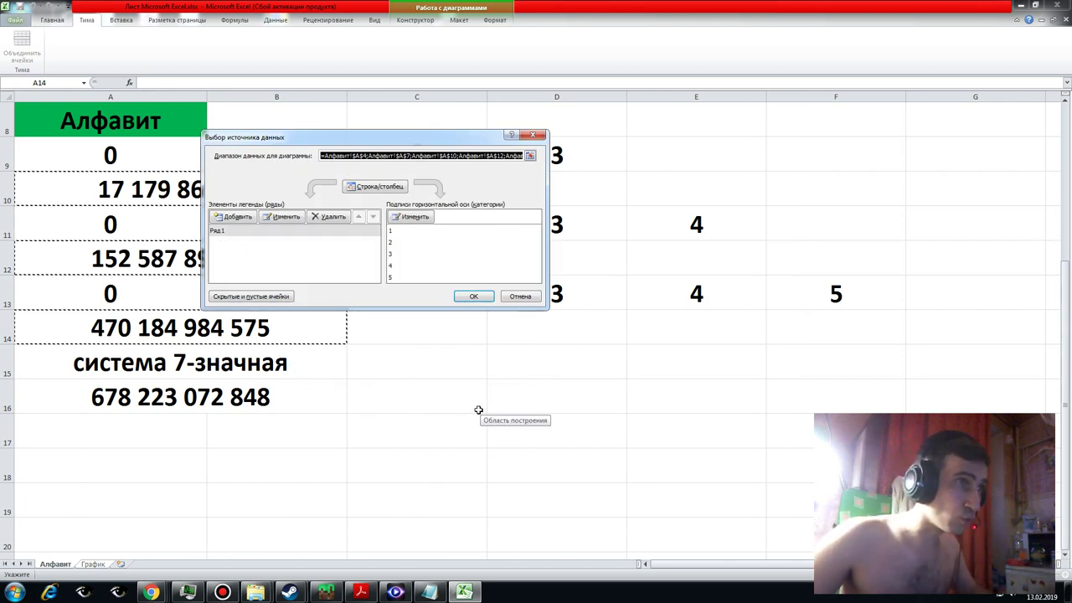
ctrl+click(215, 403)
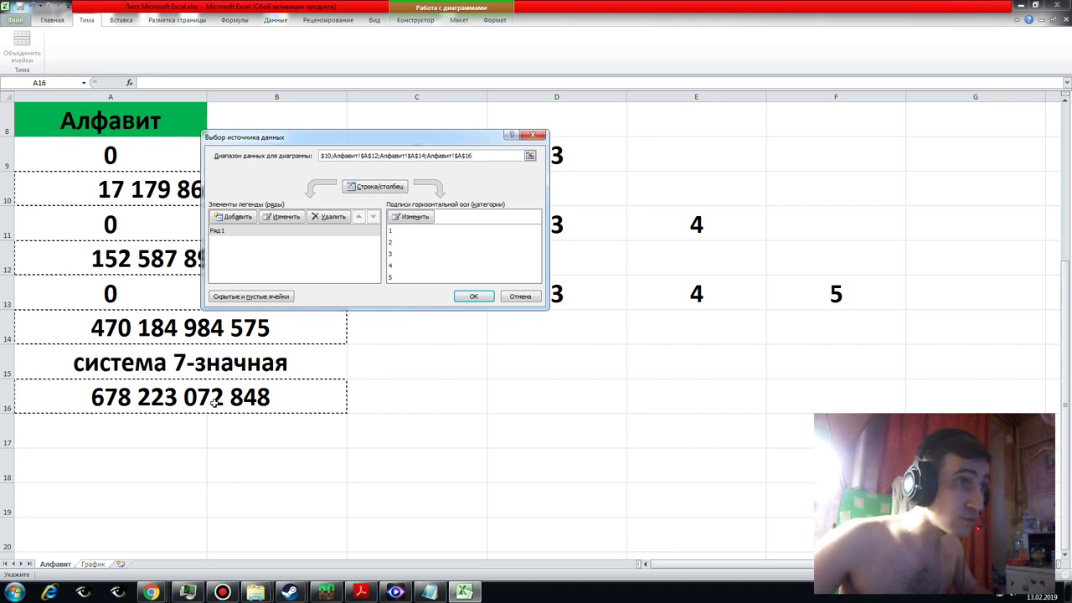
click(471, 299)
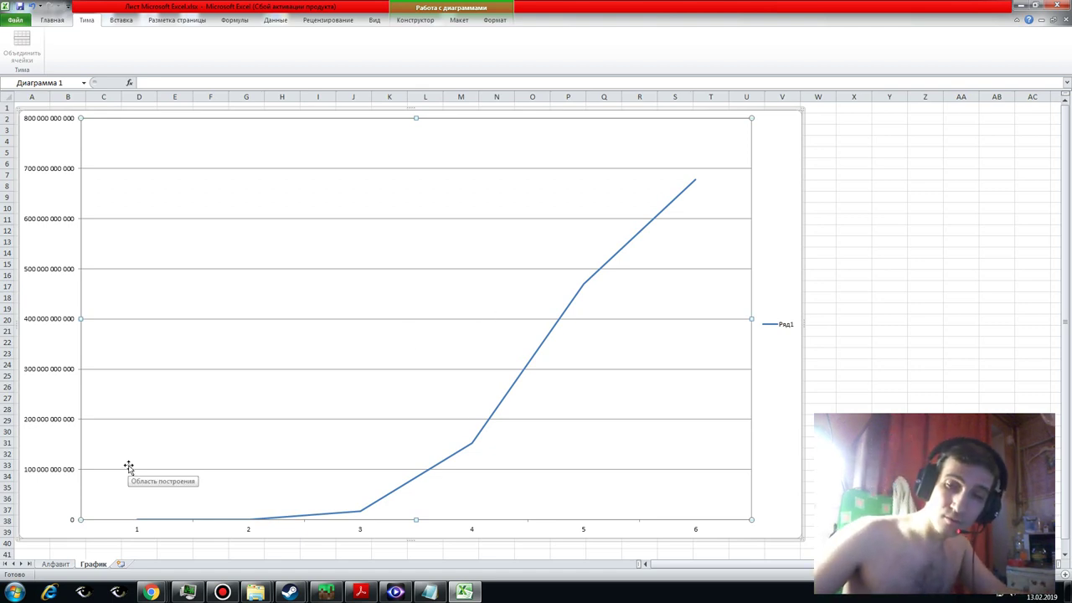
click(57, 564)
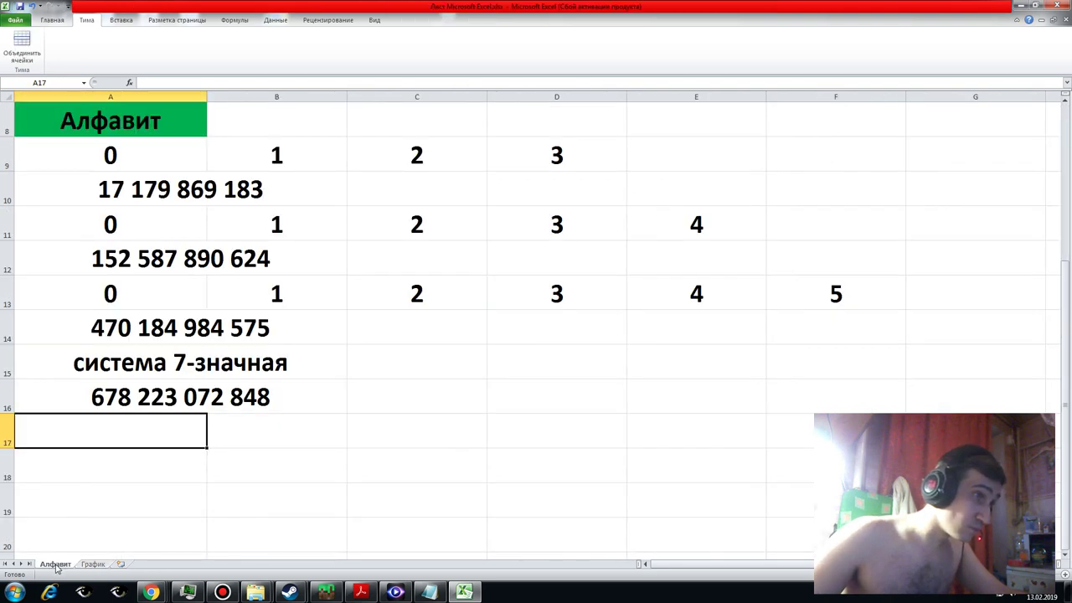
- Compare the power formulas in A14, A16 and A10
click(199, 332)
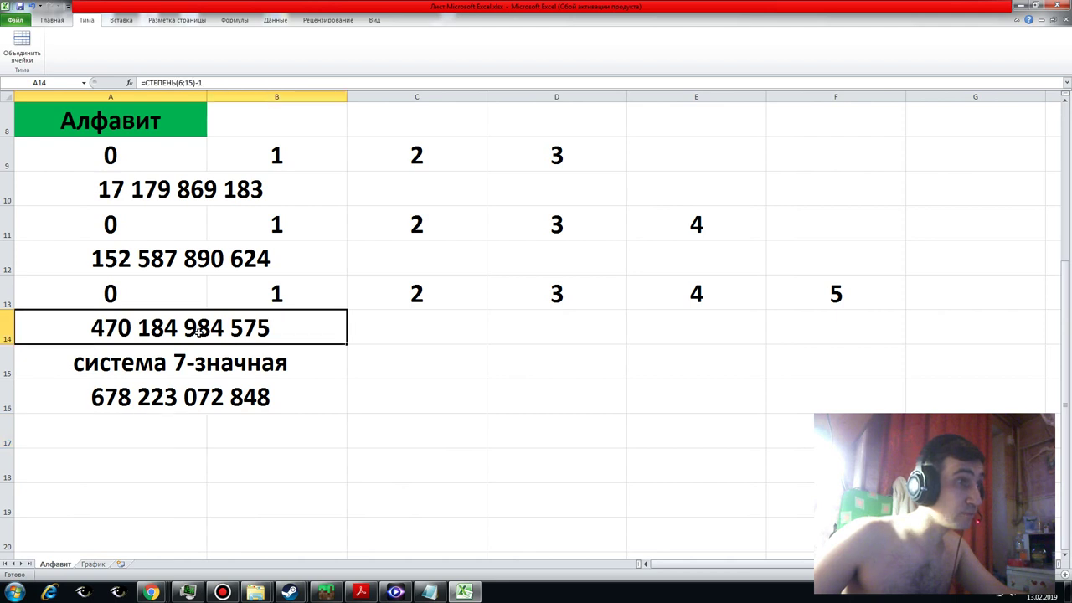
click(178, 398)
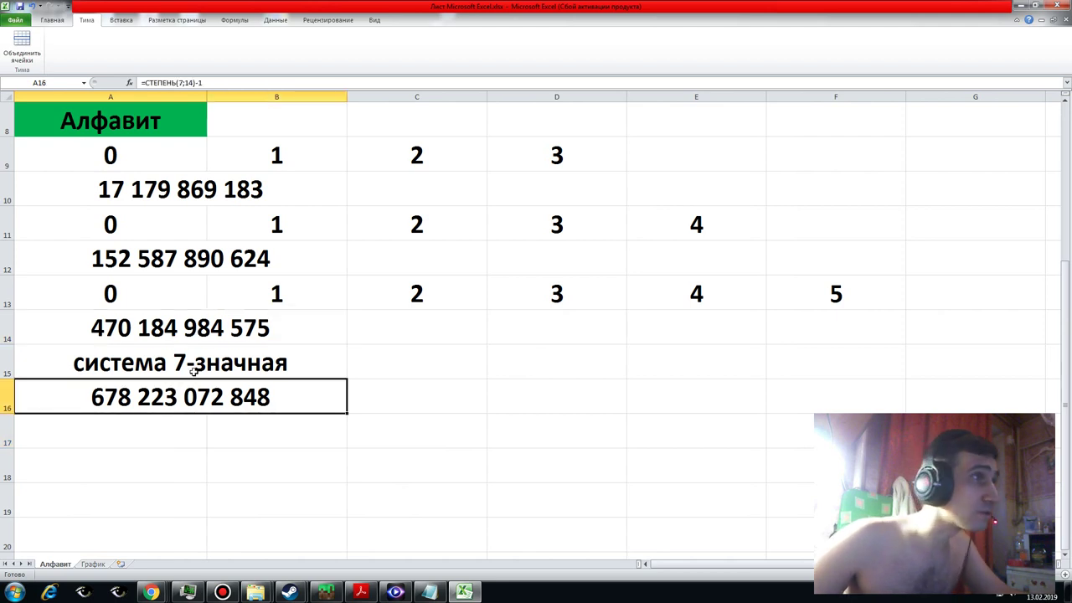
click(186, 328)
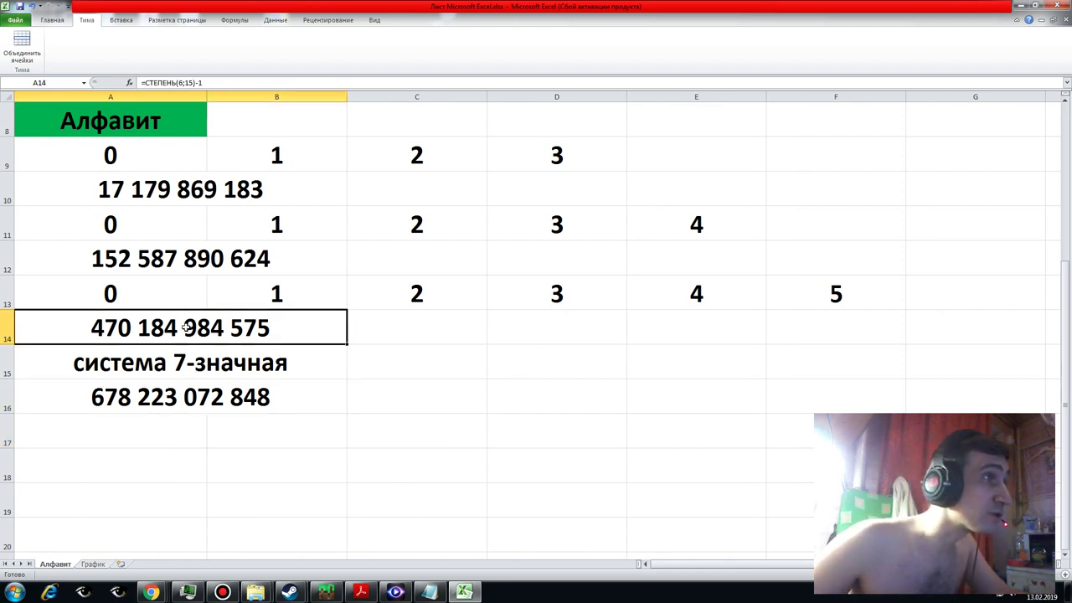
click(172, 398)
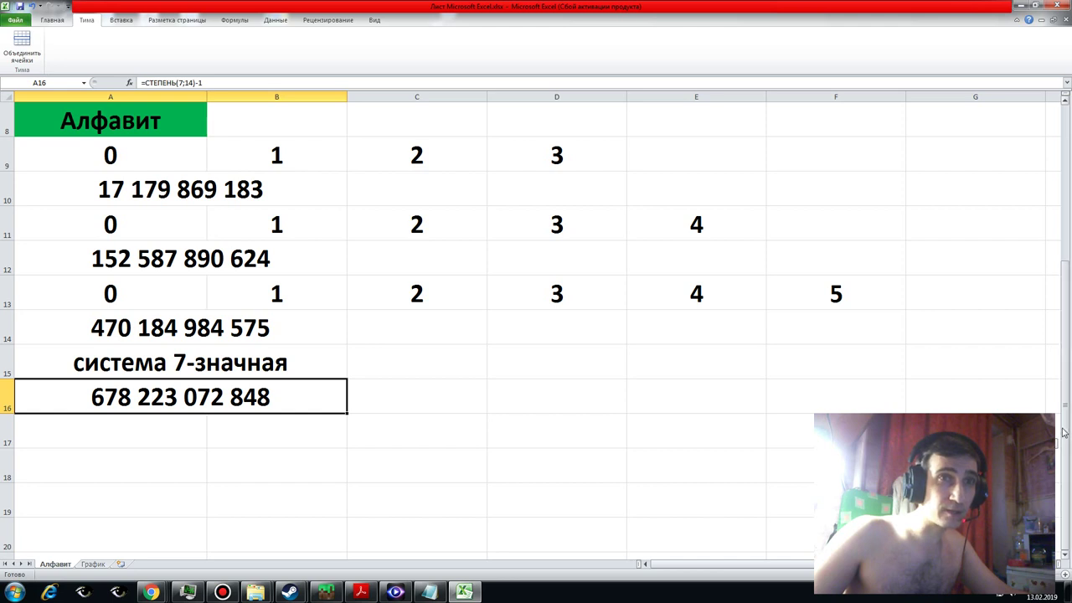
drag(1068, 446, 1066, 392)
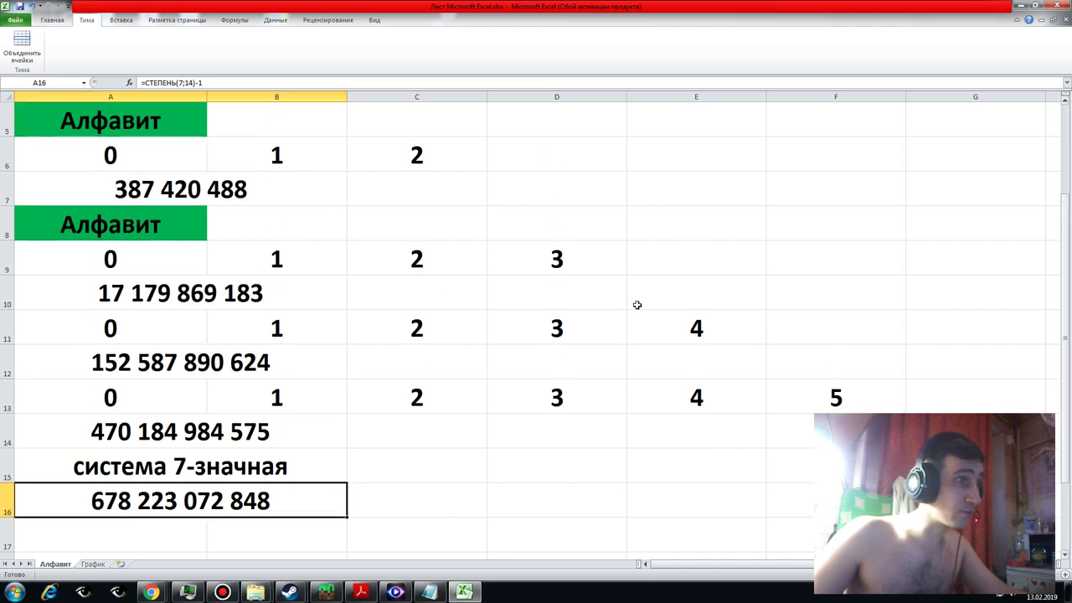
click(225, 296)
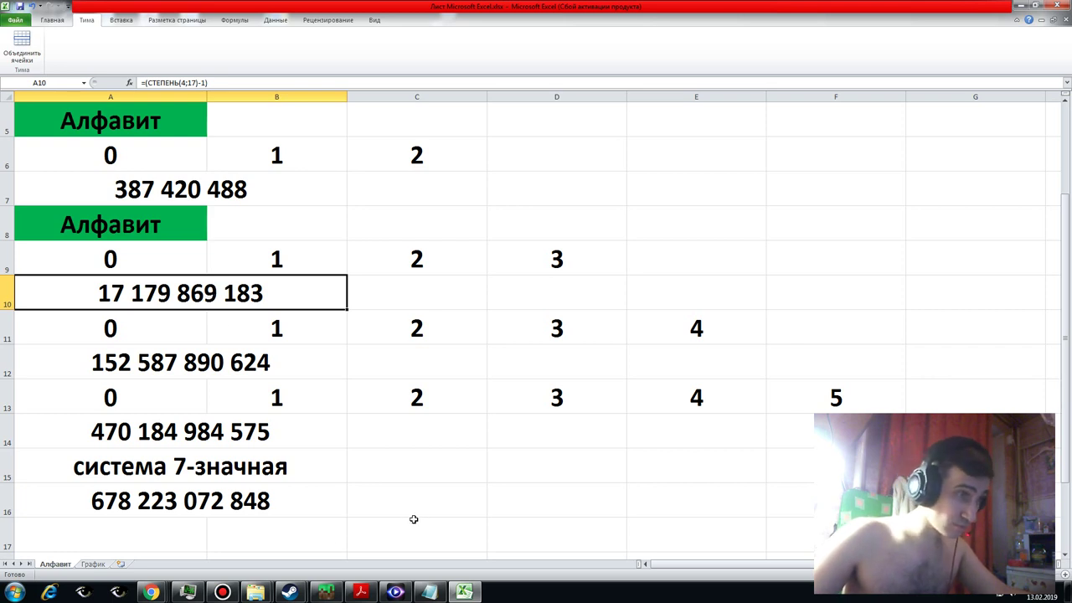
- Select the data line of the six-point chart on the График sheet
click(94, 565)
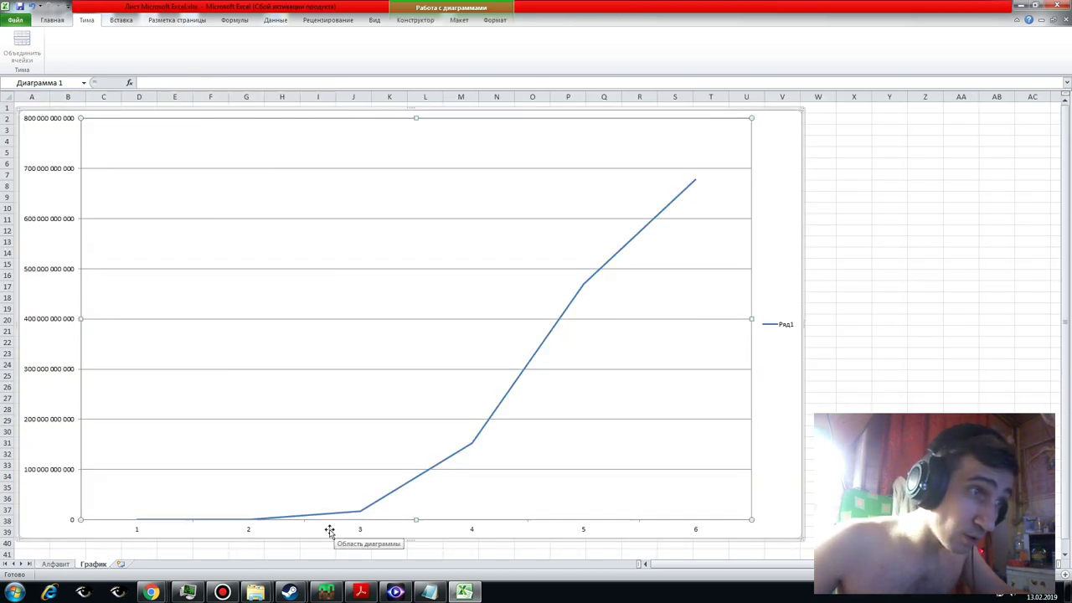
click(358, 511)
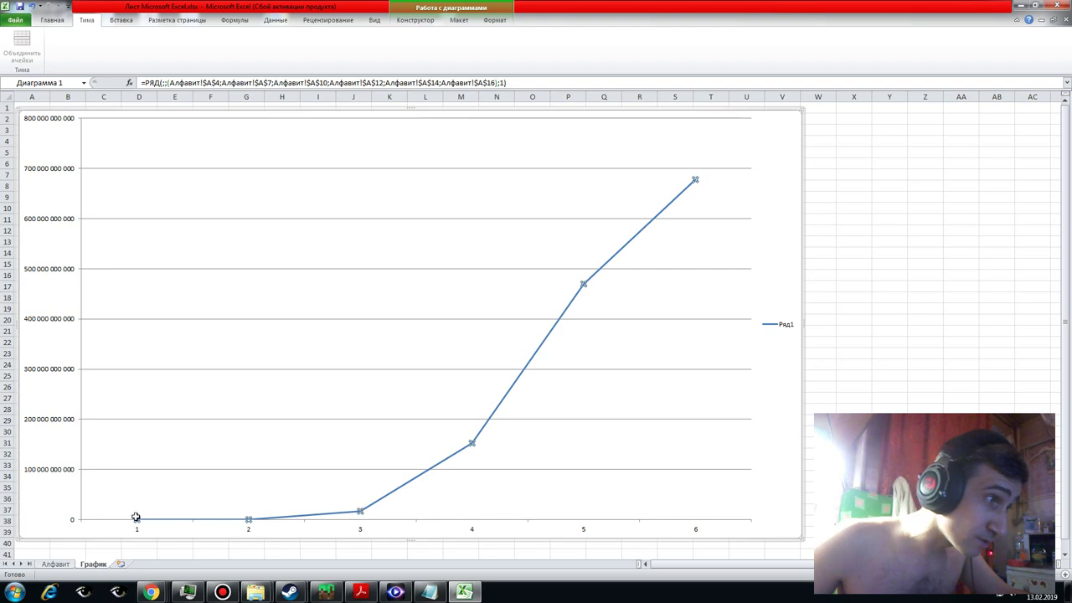
mouse_move(358, 510)
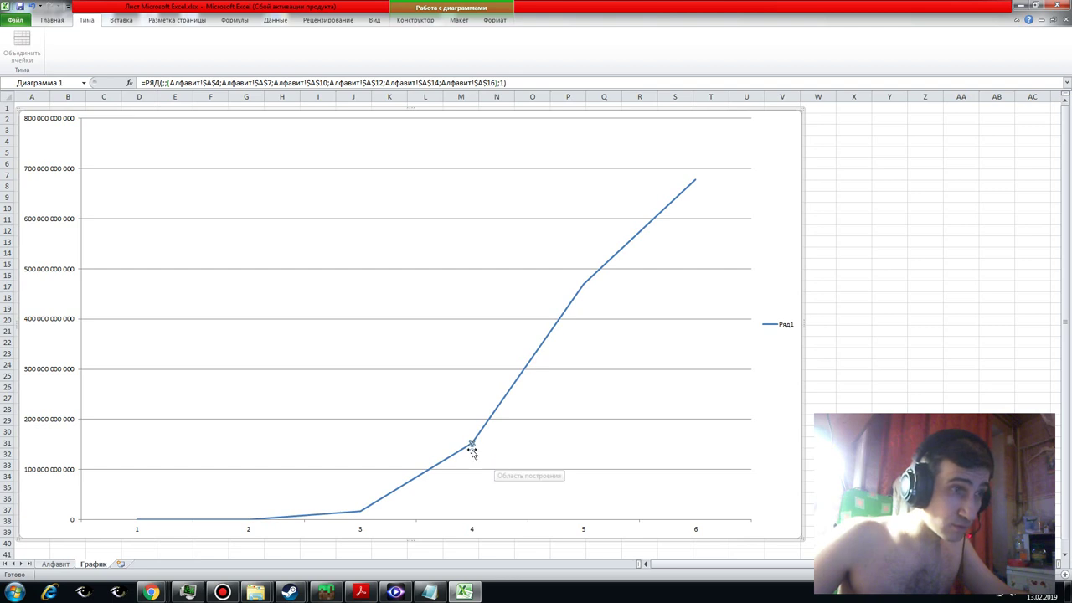
click(291, 515)
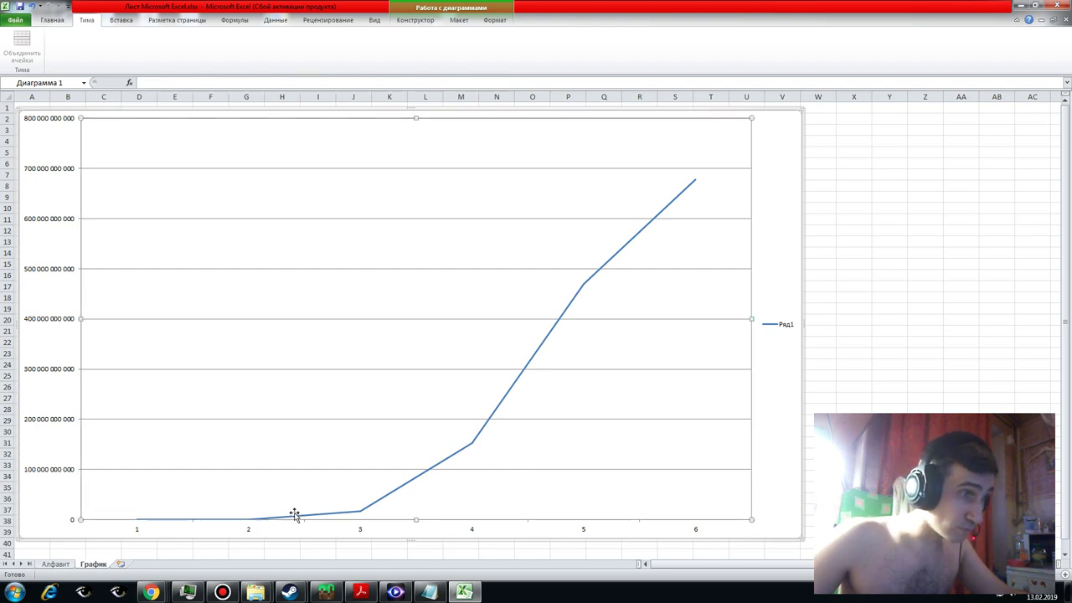
- Set the chart series line width to 6 pt in Format Data Series
right_click(360, 515)
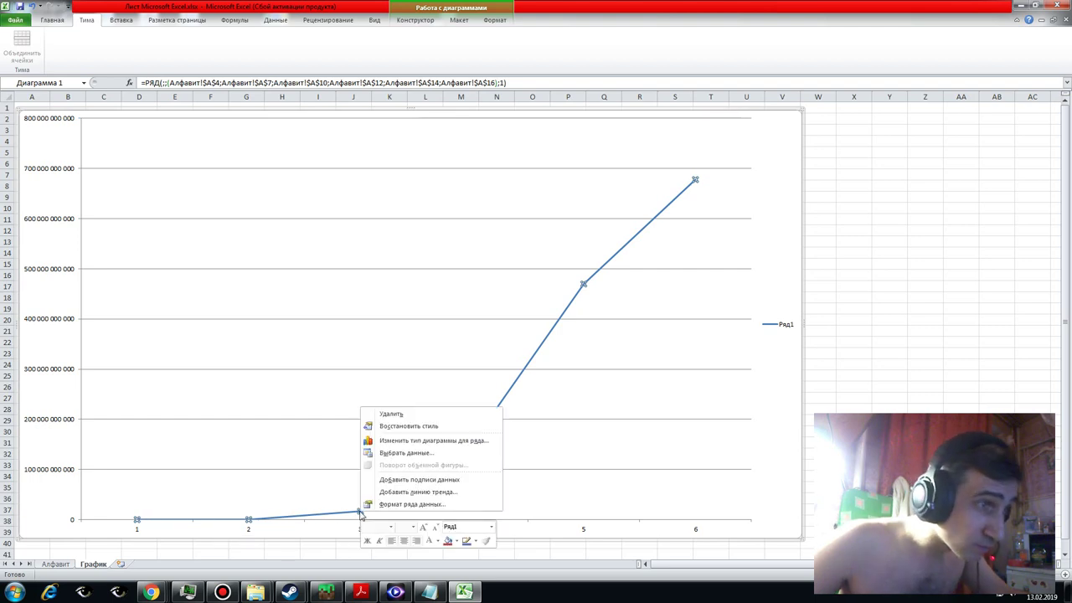
click(402, 505)
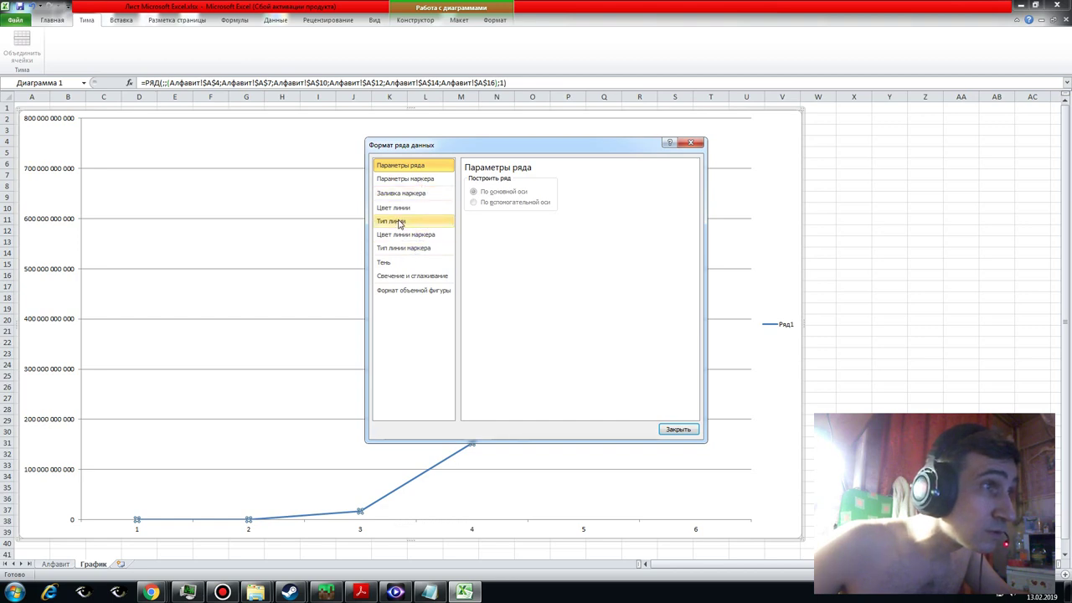
click(399, 222)
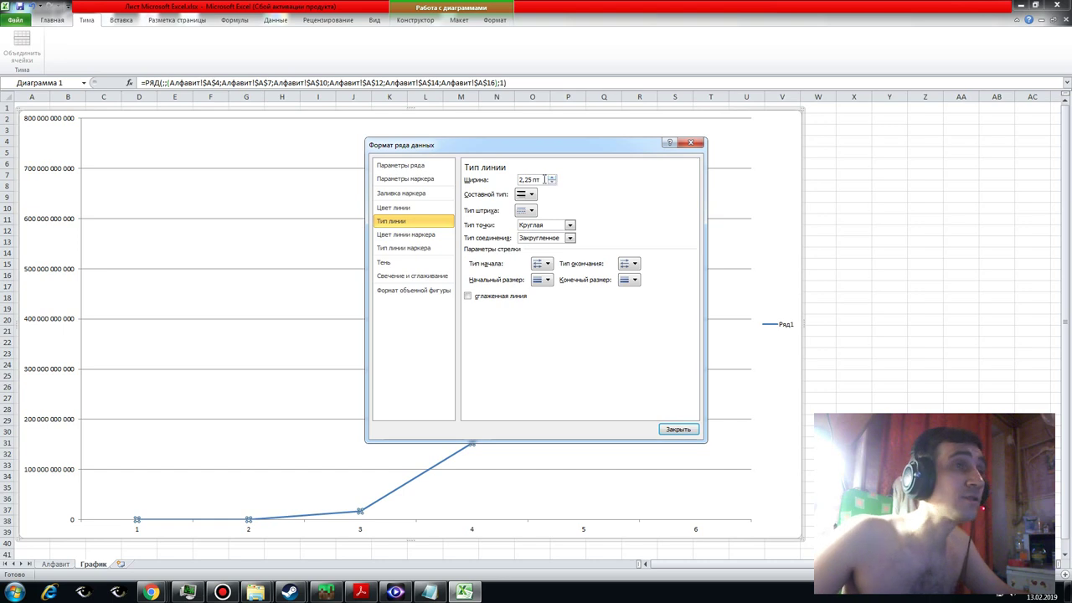
drag(544, 179, 501, 182)
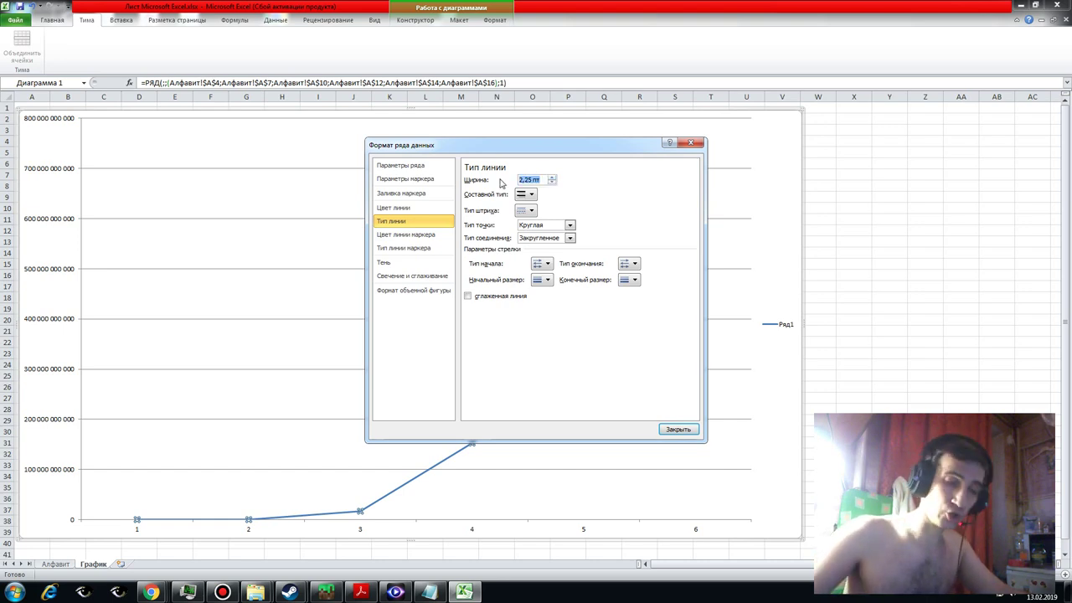
text(6)
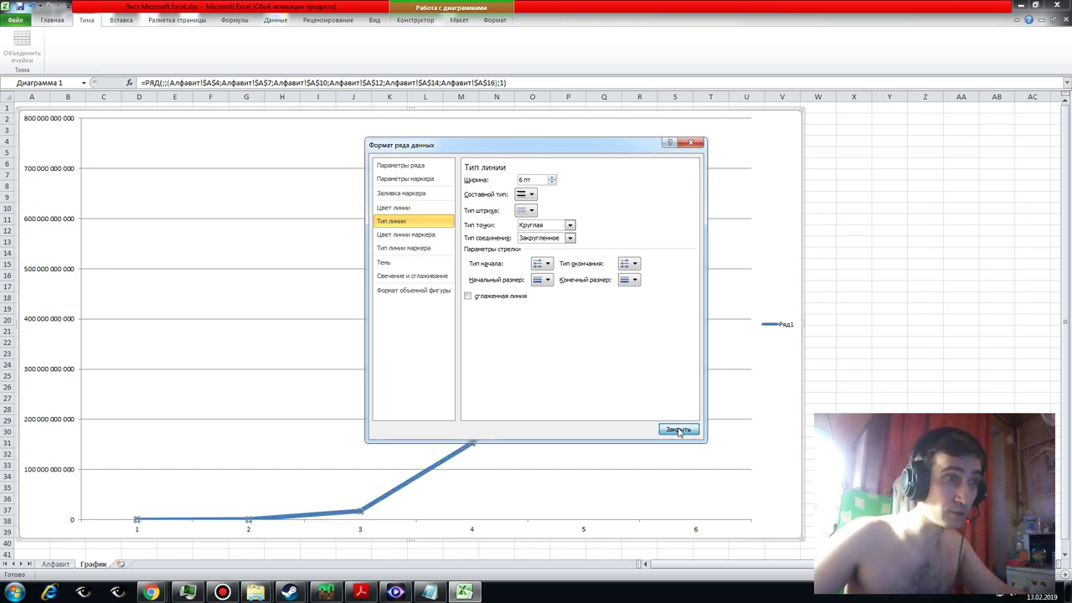
click(677, 430)
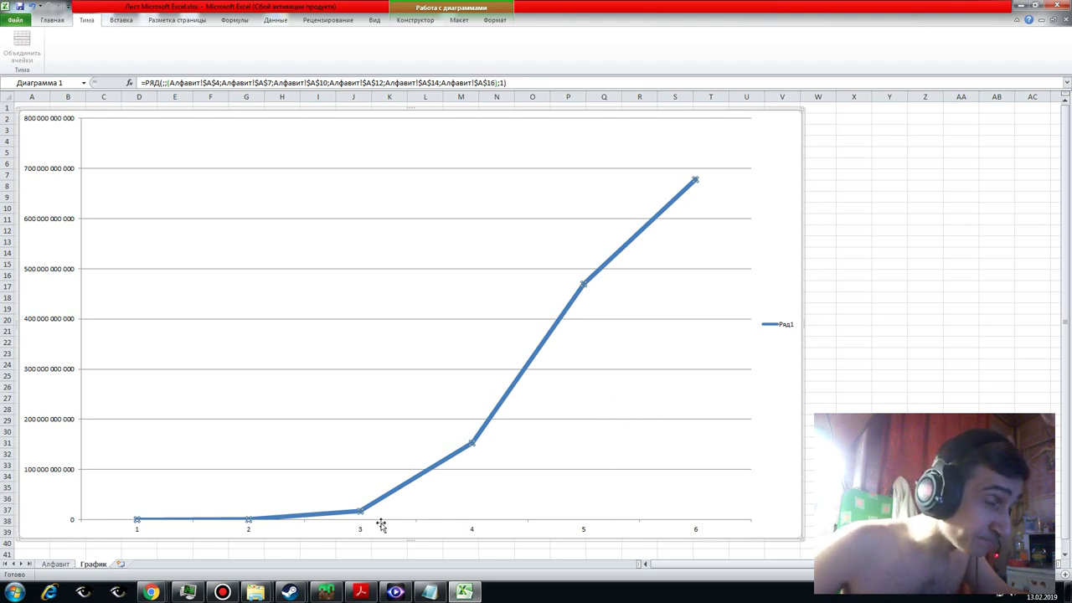
mouse_move(359, 511)
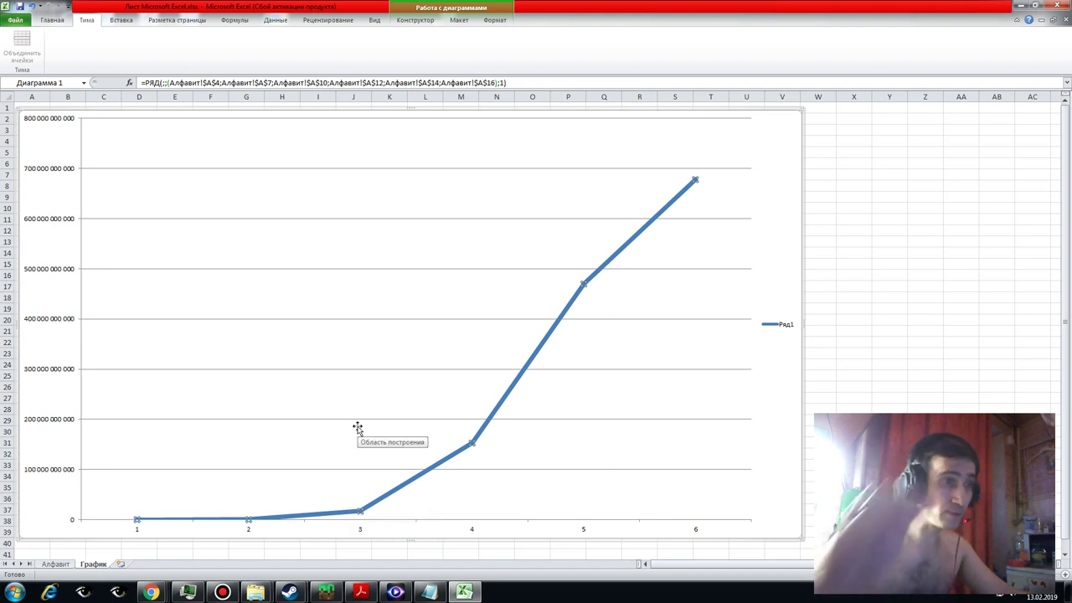
click(360, 510)
key(Right)
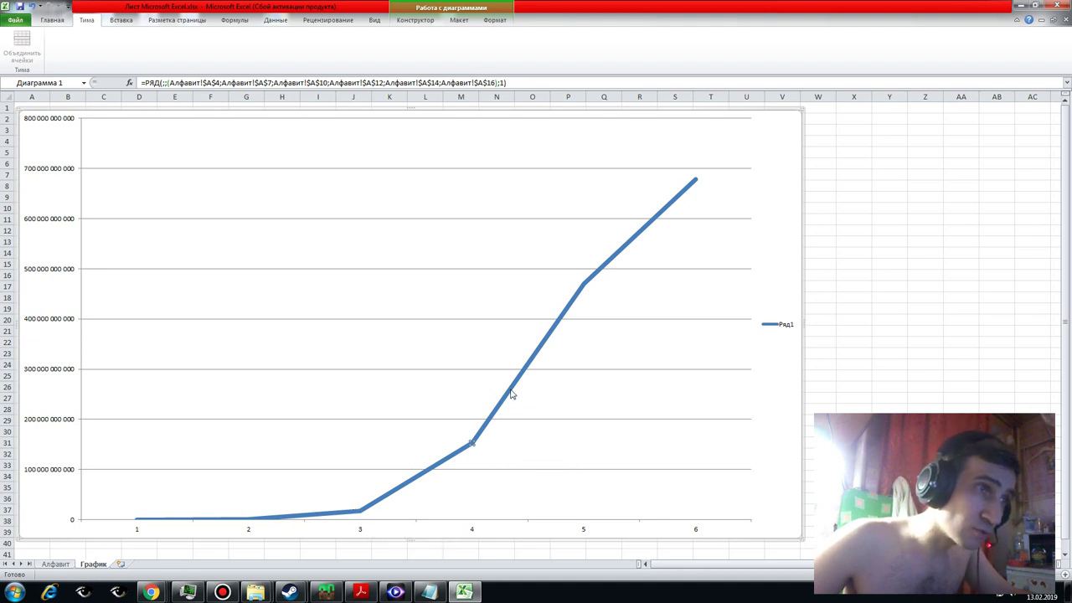
mouse_move(472, 446)
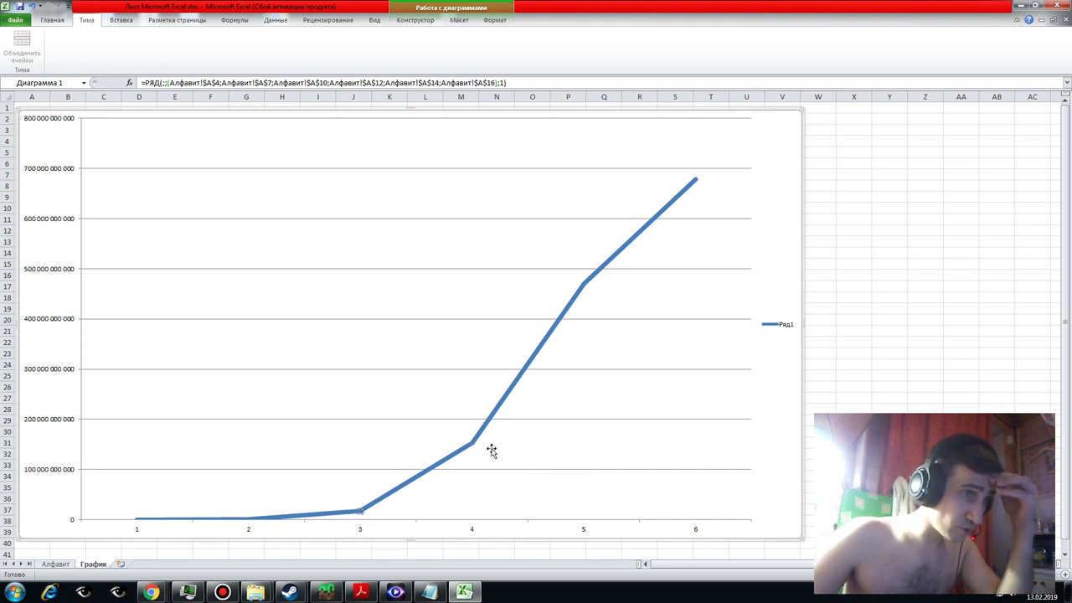
click(59, 565)
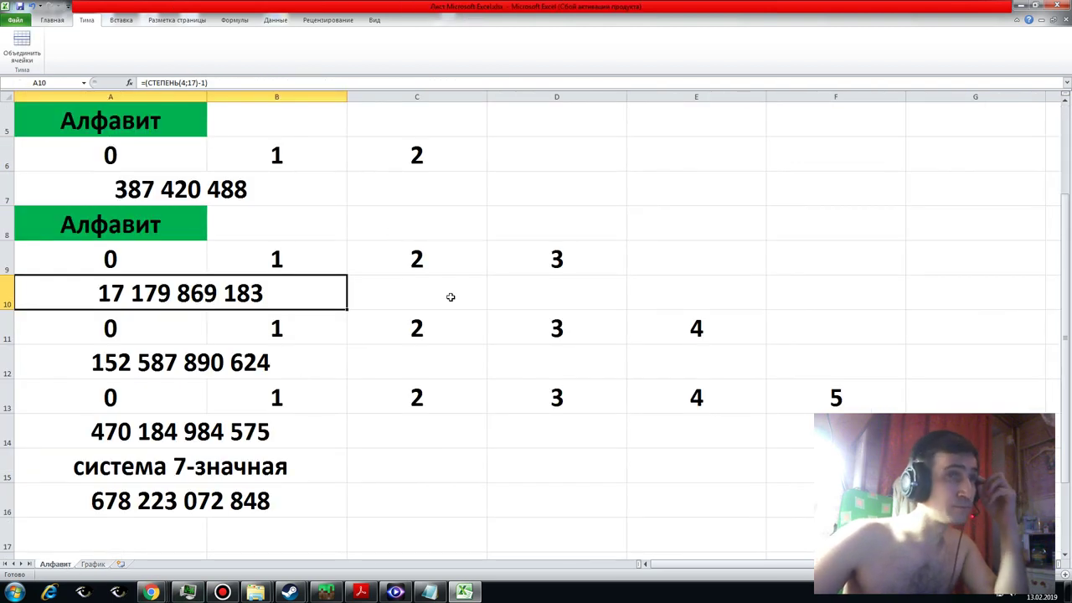
scroll(547, 308, up, 2)
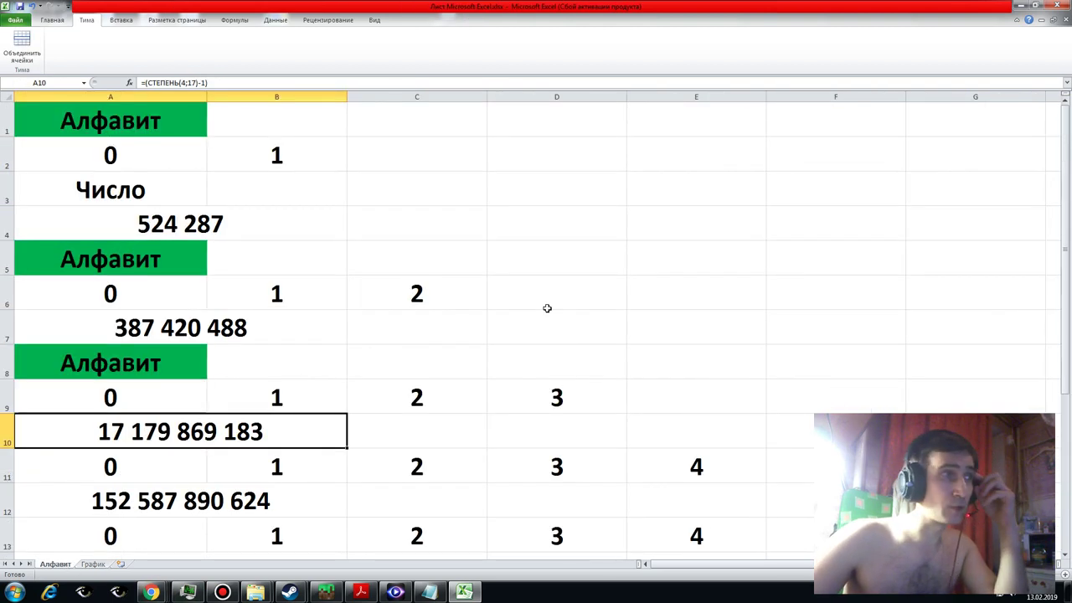
click(179, 222)
click(186, 326)
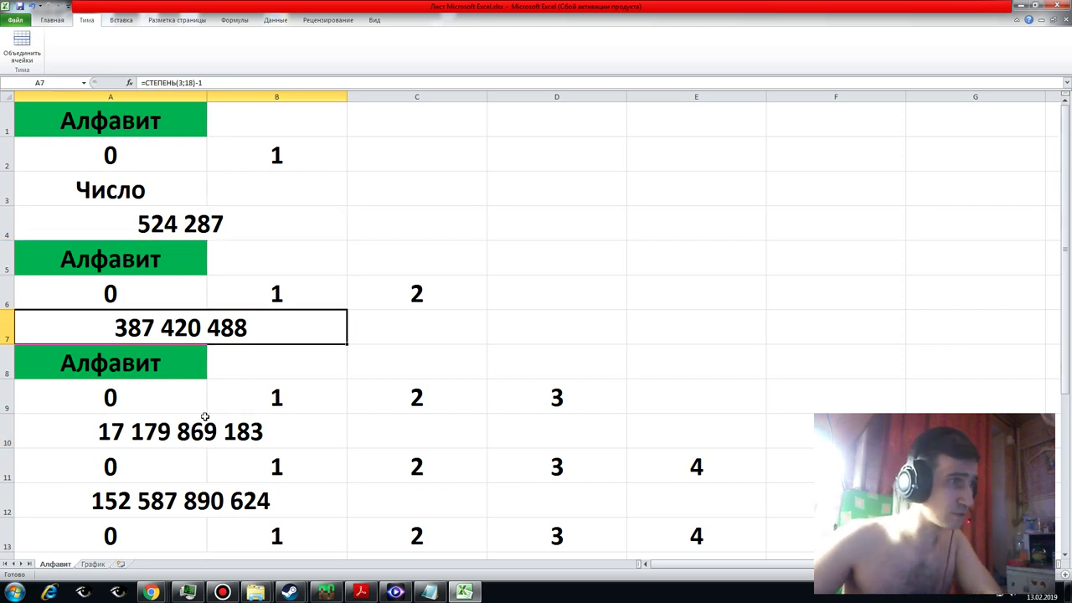
click(205, 432)
click(199, 502)
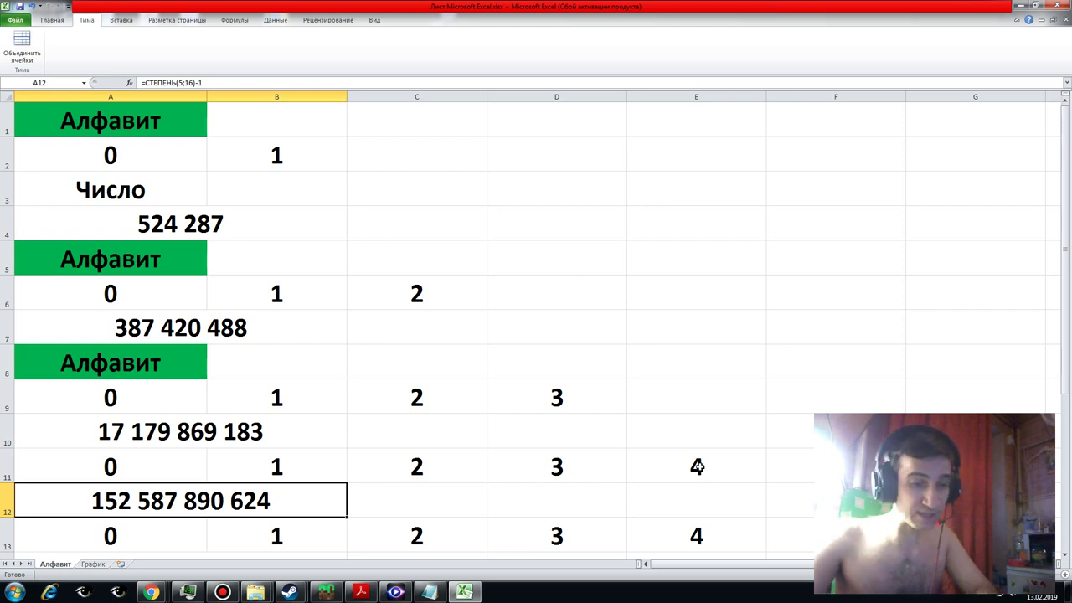
click(204, 467)
key(Down)
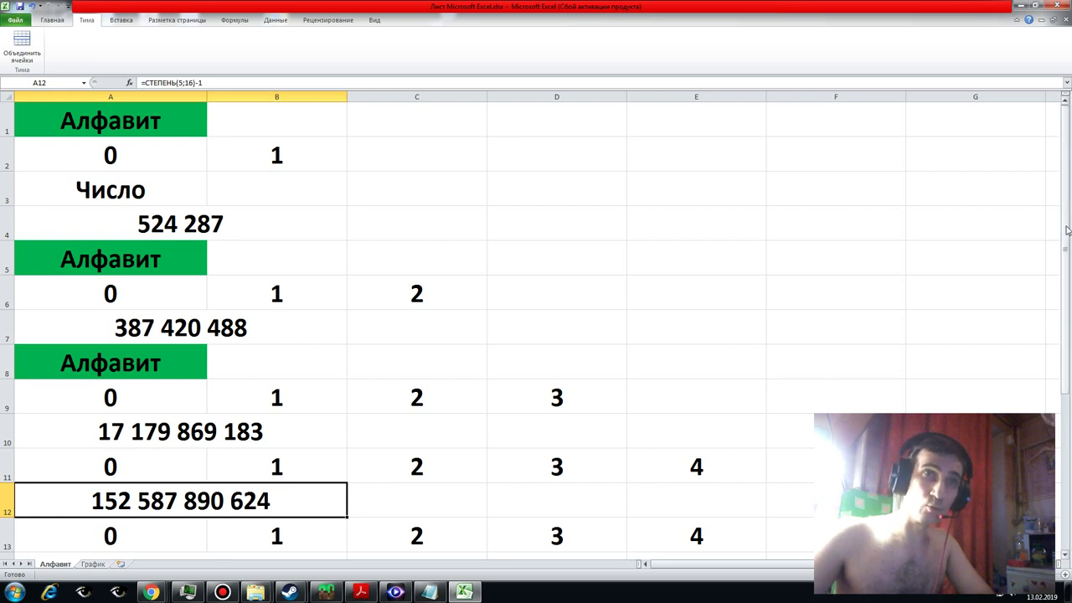
drag(1067, 230, 1068, 266)
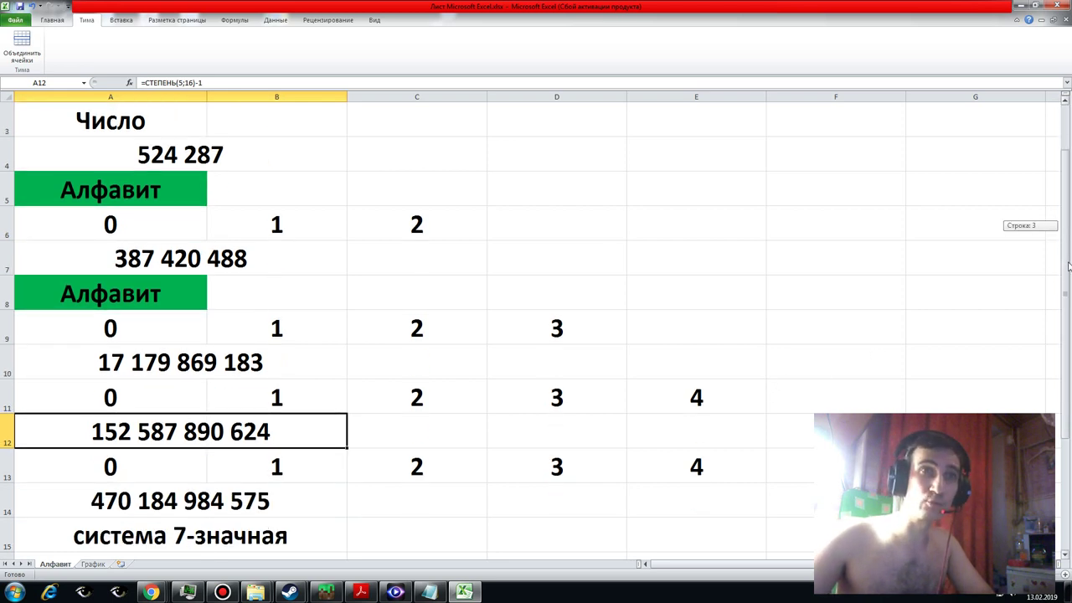
drag(1069, 267, 1068, 266)
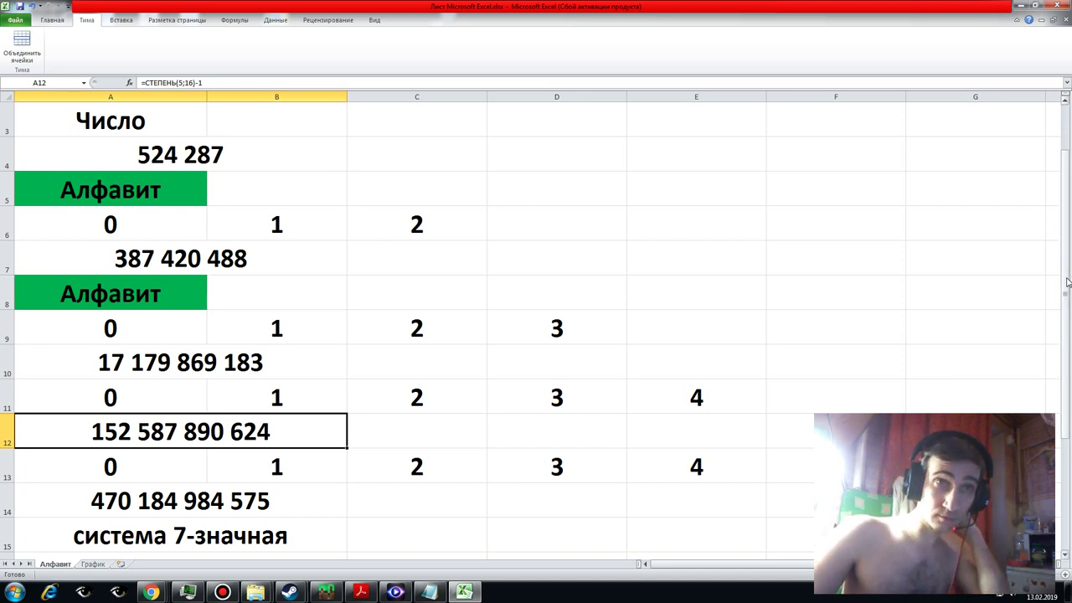
drag(1068, 283, 1069, 276)
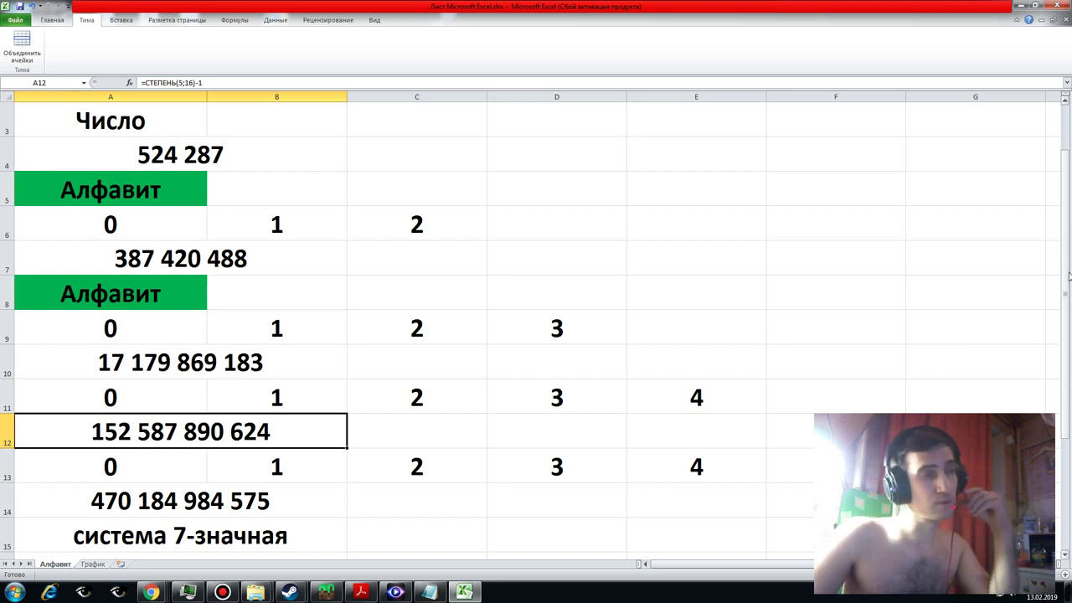
mouse_move(1068, 276)
mouse_down()
mouse_move(1068, 250)
mouse_move(1069, 306)
mouse_up()
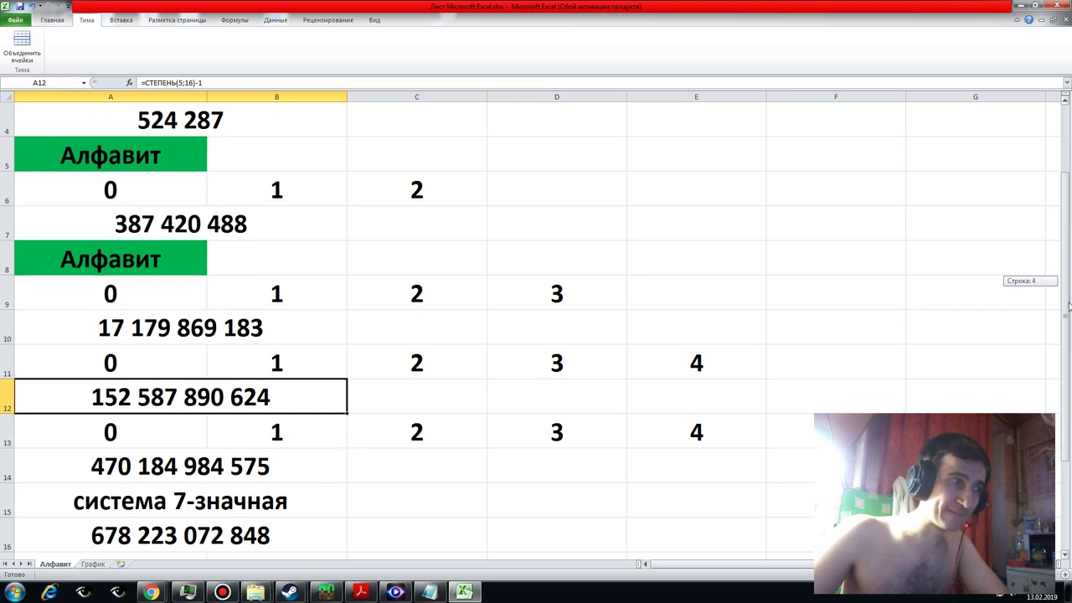
drag(1069, 306, 1068, 320)
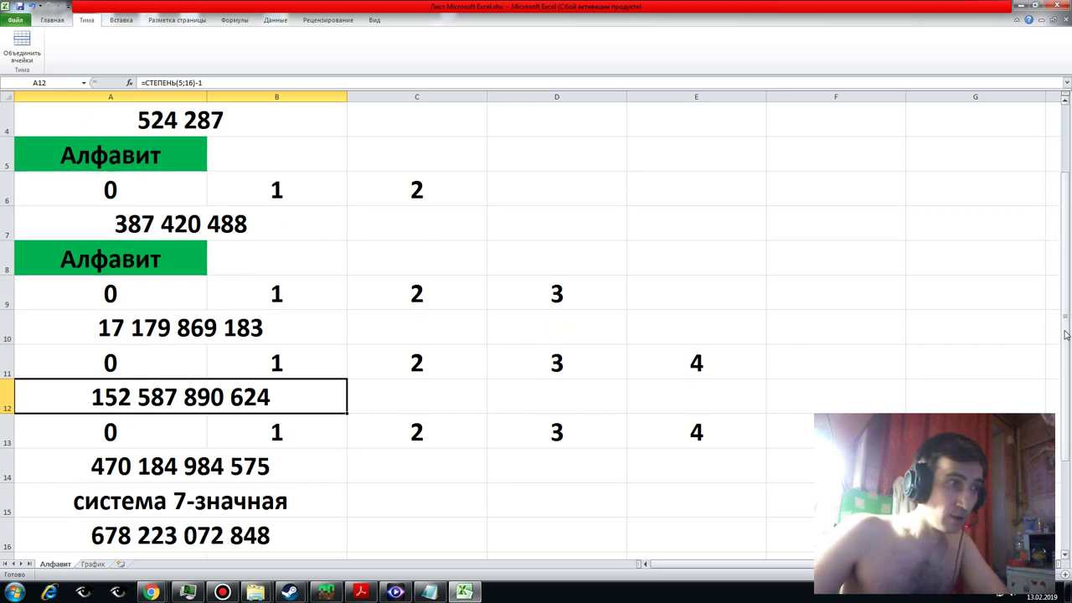
- Copy the A15 label to A17 and change it to 'система 8-значная'
click(262, 536)
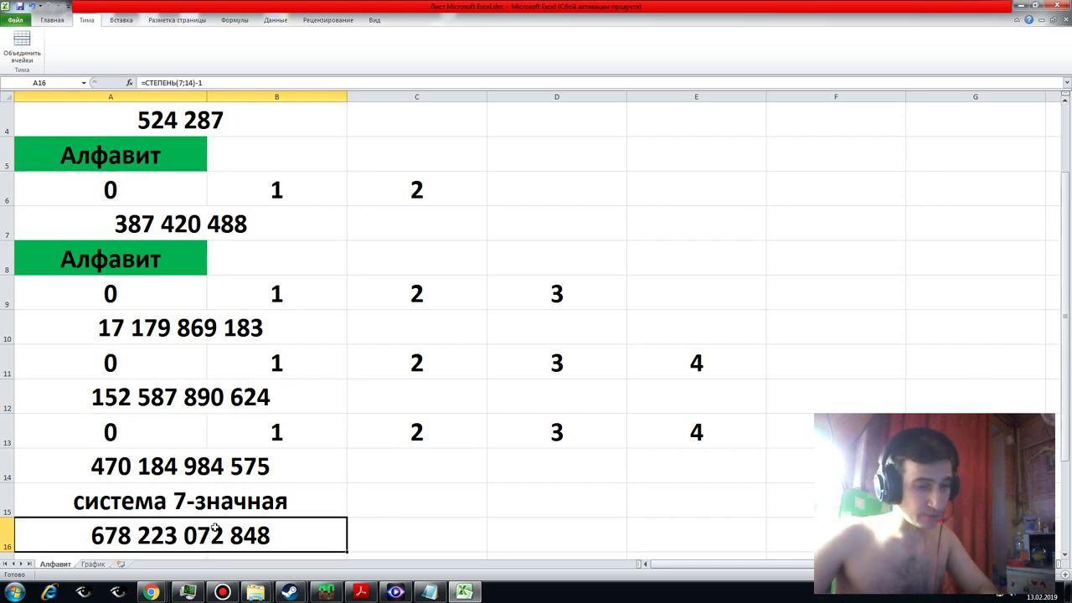
key(Down)
click(183, 466)
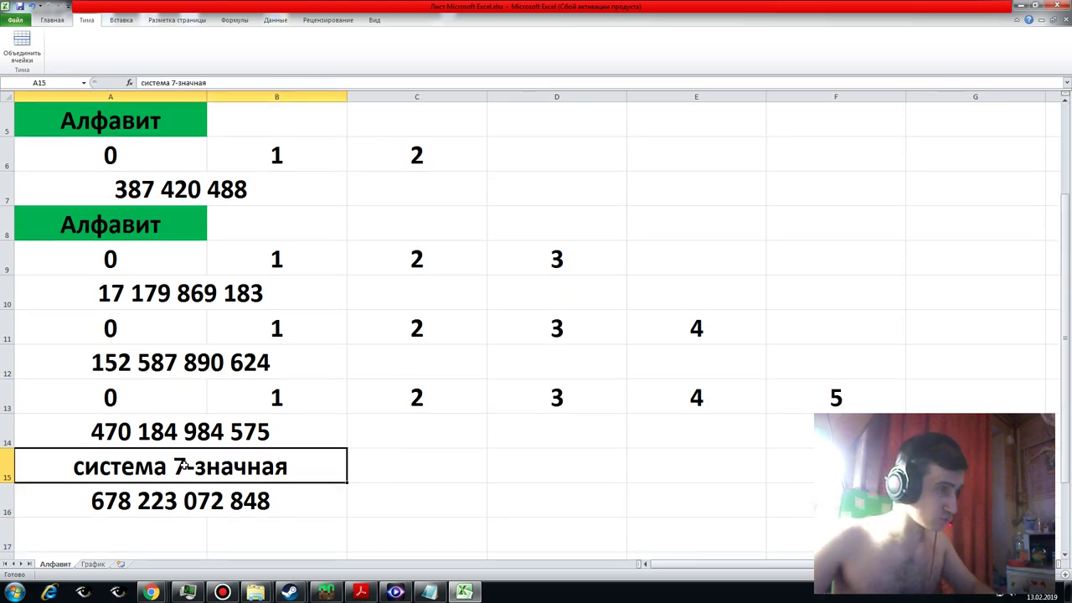
key(ctrl+c)
click(173, 538)
key(ctrl+v)
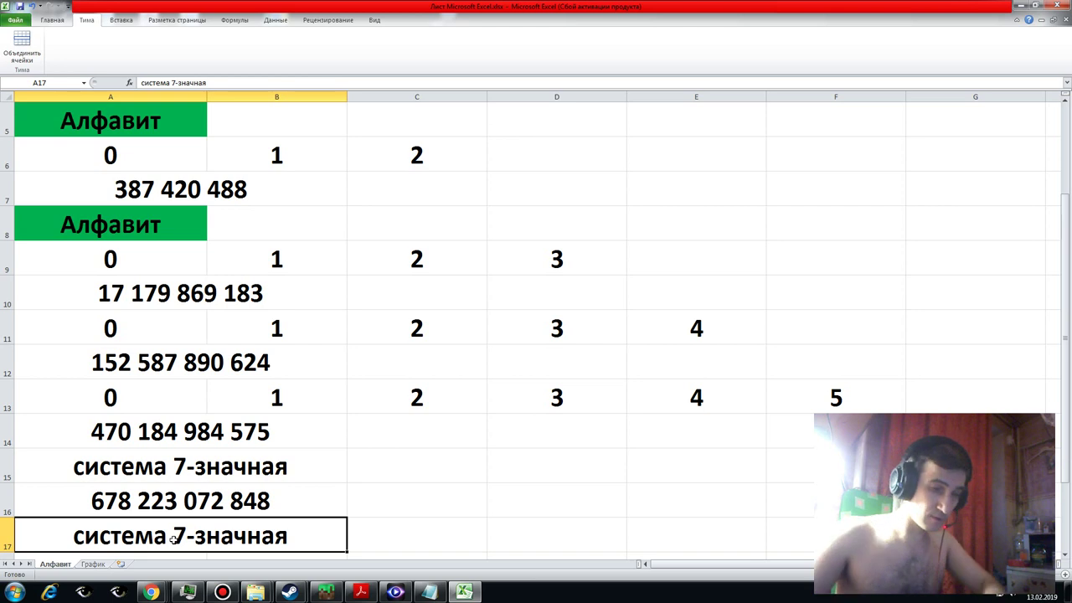
key(Return)
click(180, 467)
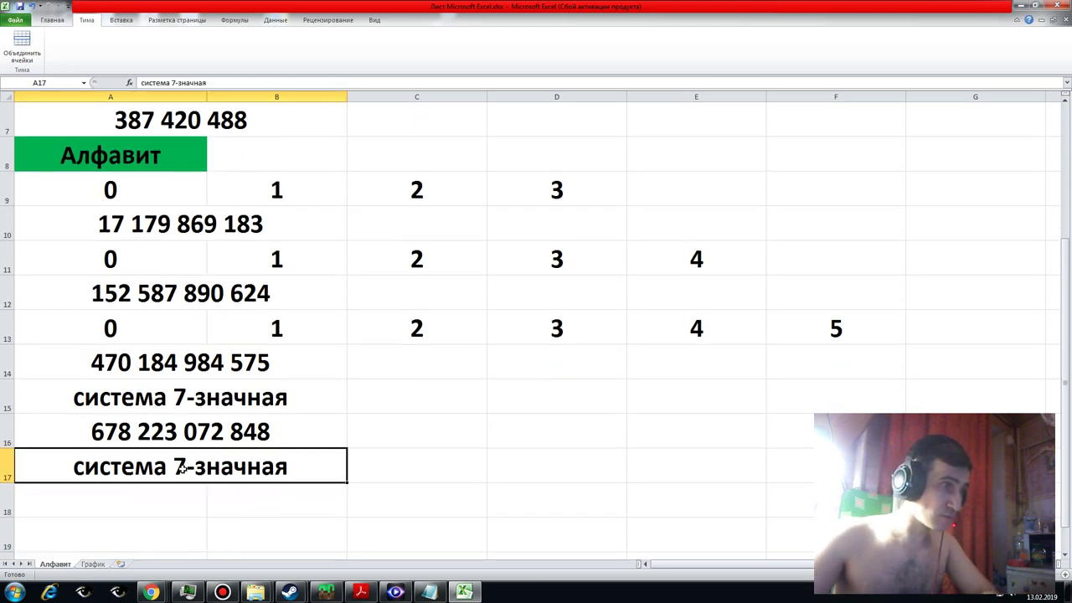
double_click(180, 467)
key(BackSpace)
text(8)
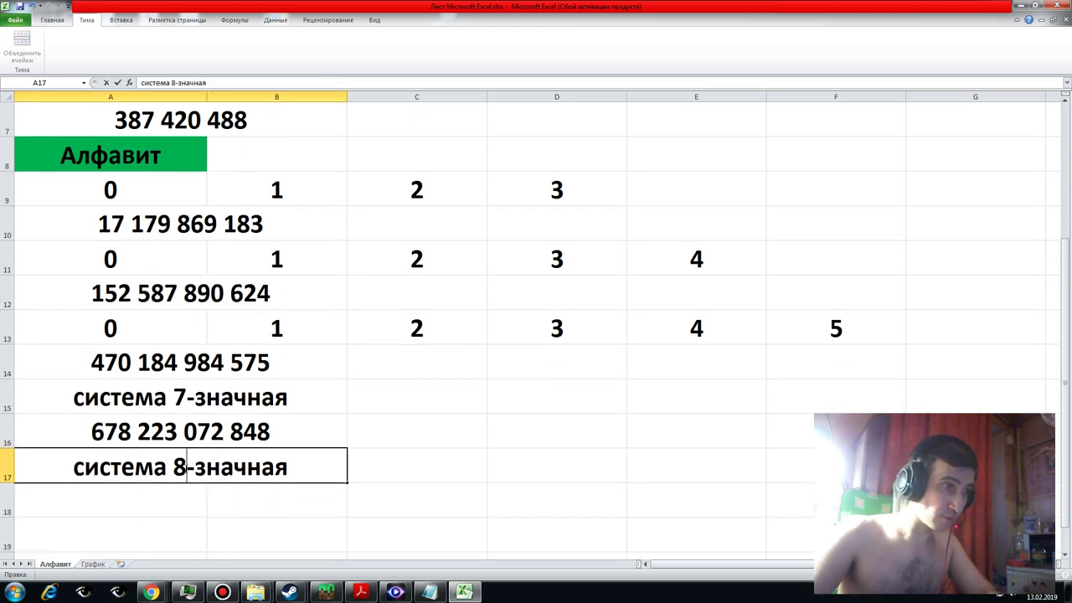
key(Return)
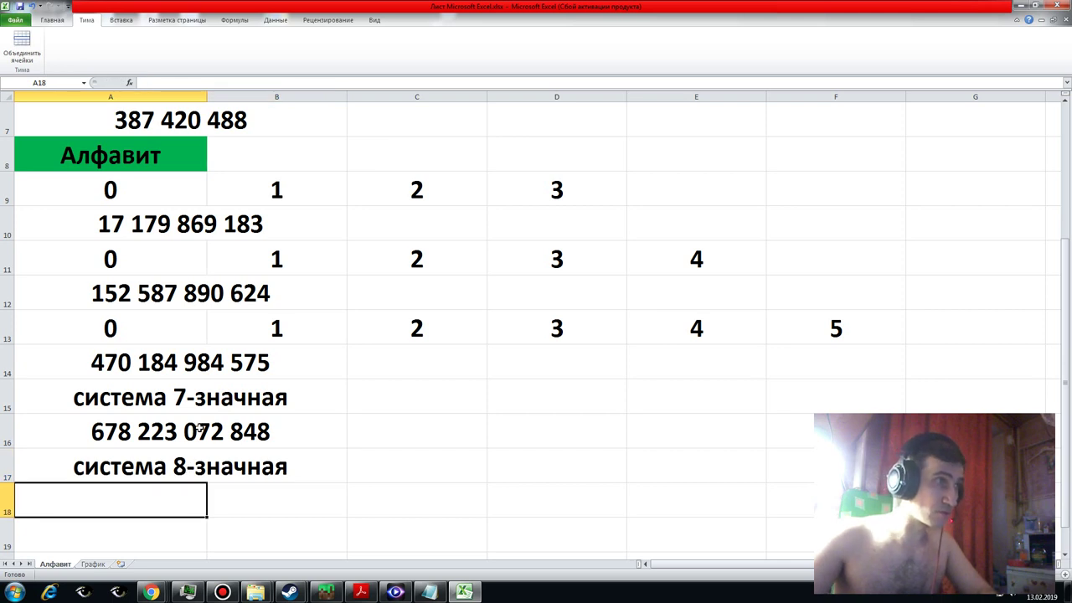
- Copy the A16 formula to A18 and edit it to =СТЕПЕНЬ(8;13)-1
click(200, 429)
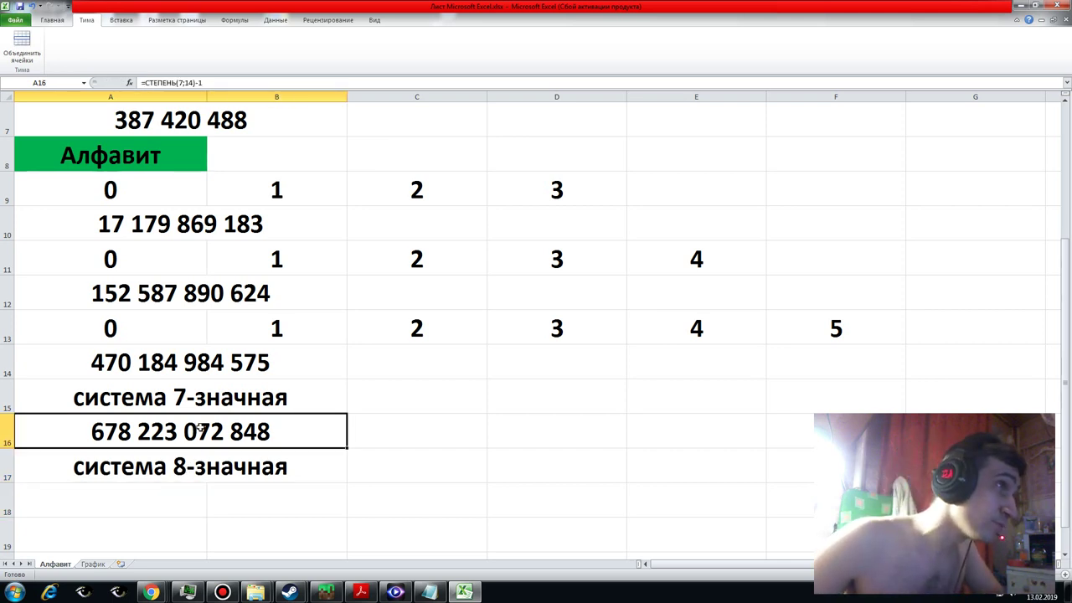
click(145, 495)
click(152, 437)
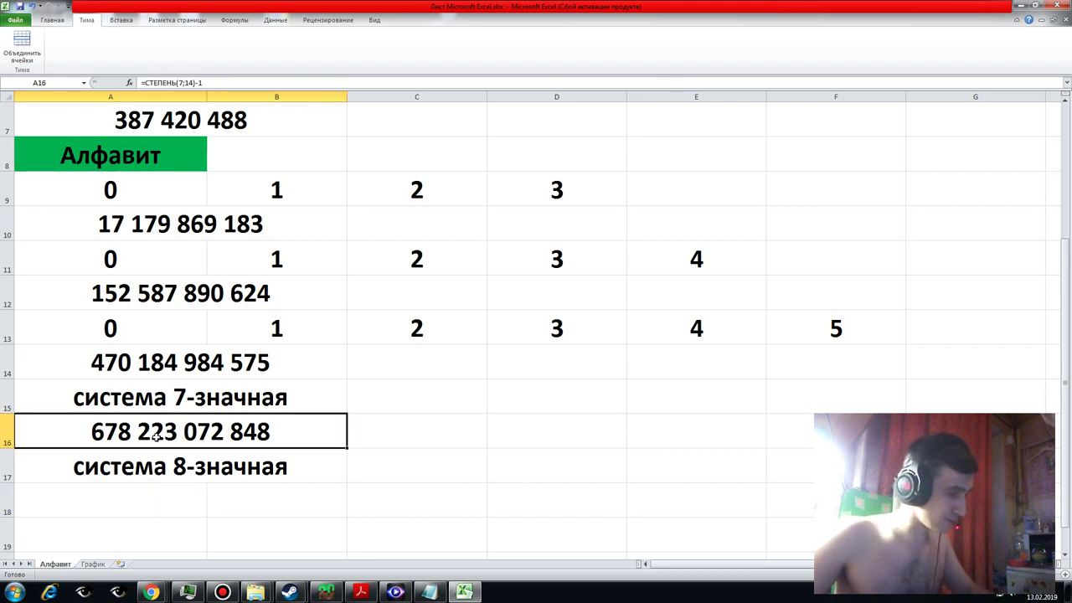
key(ctrl+c)
click(140, 506)
key(Return)
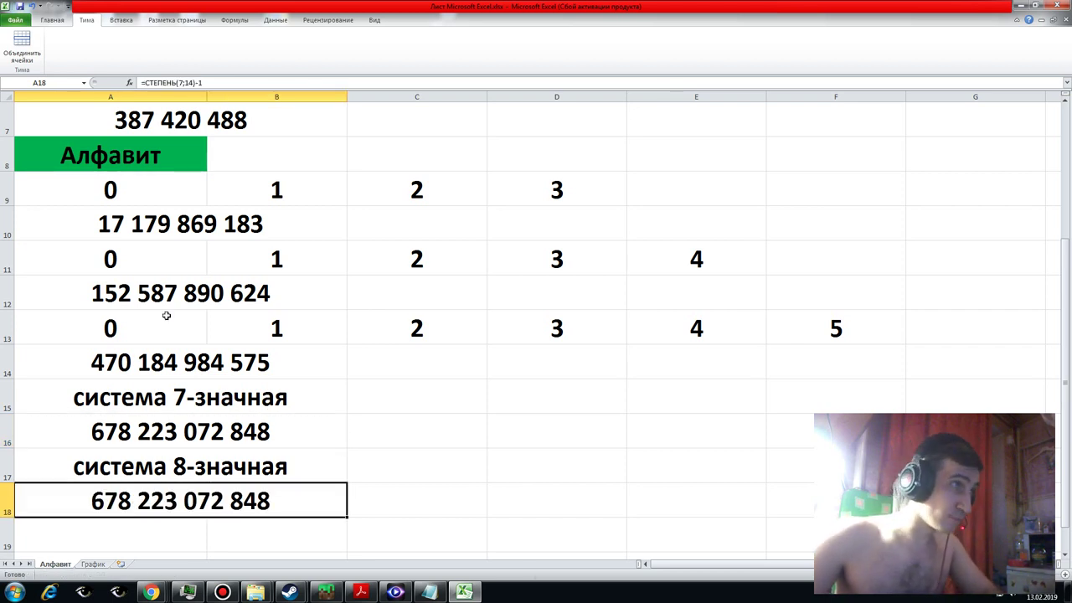
click(242, 79)
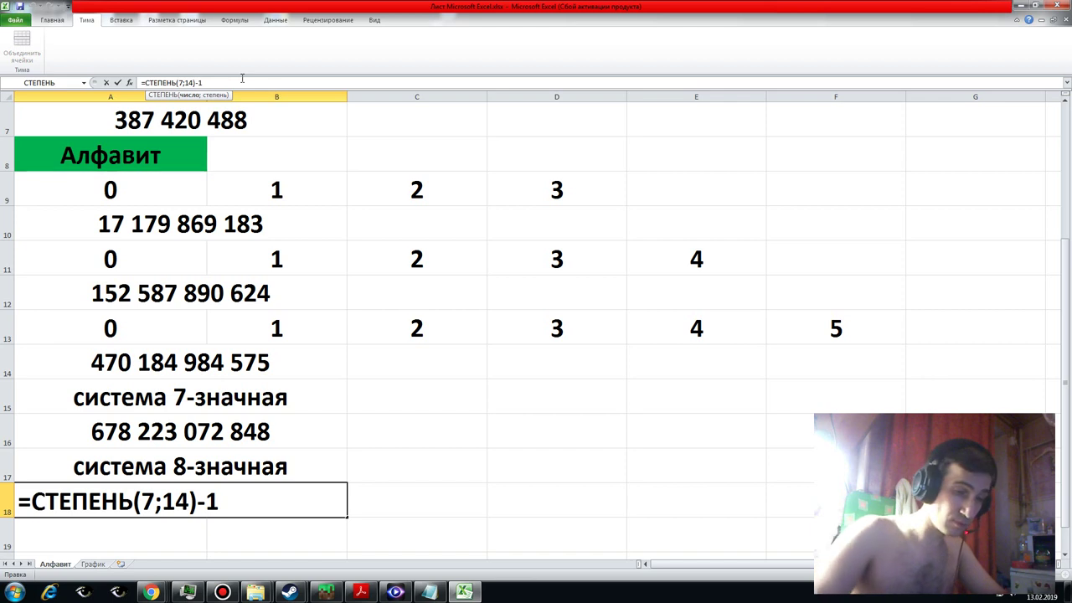
key(BackSpace)
text(8)
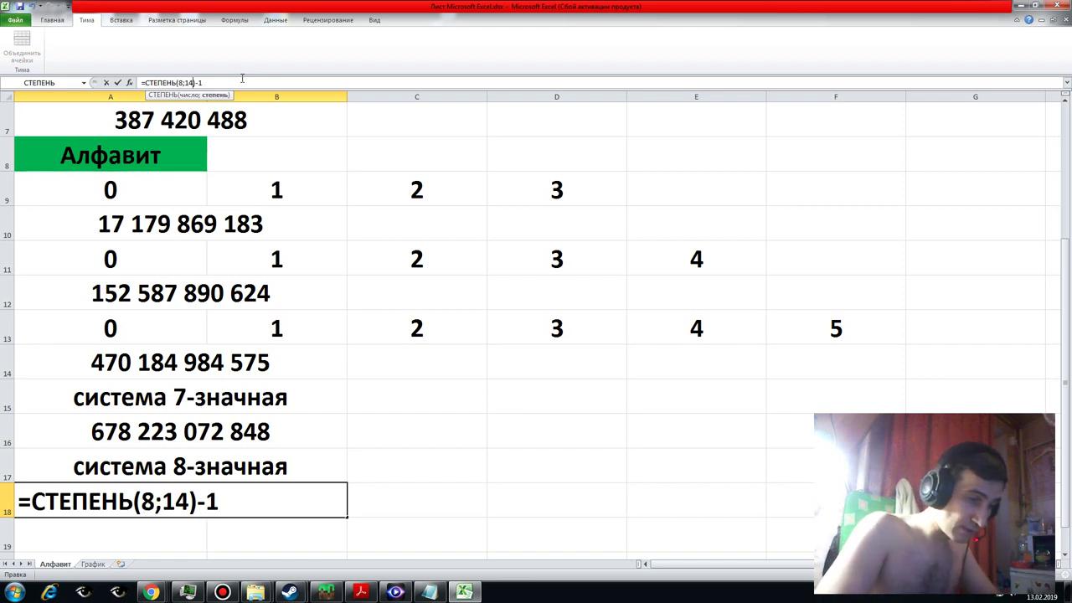
key(Delete)
text(3)
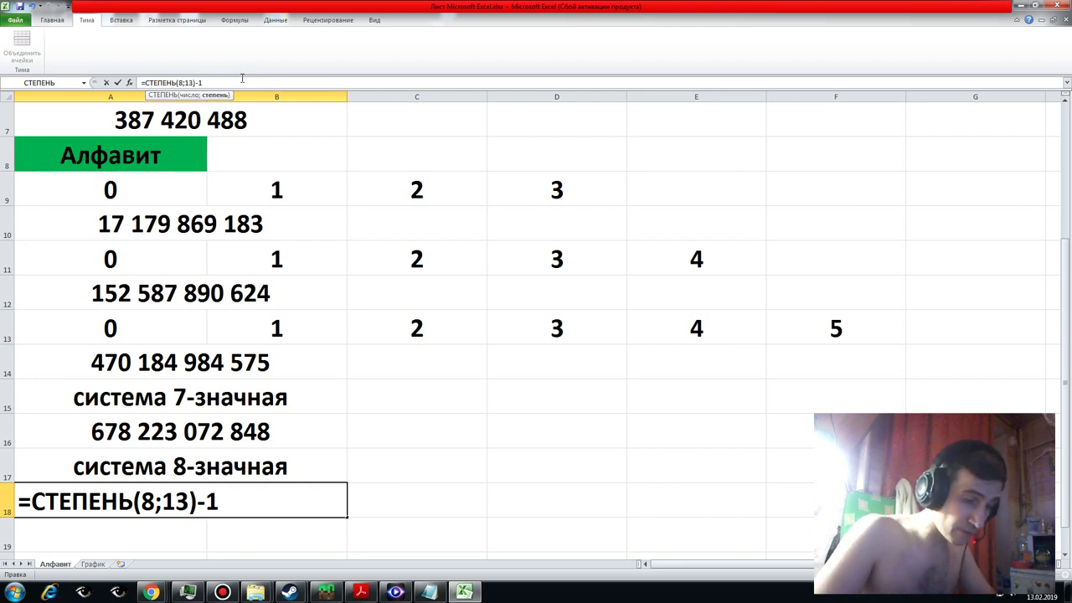
key(Return)
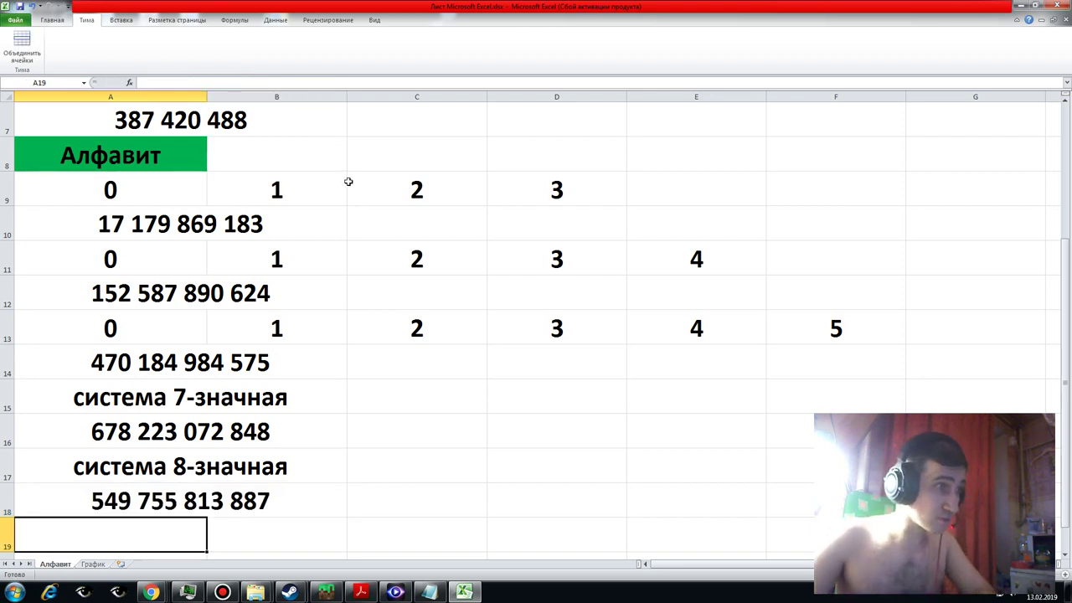
- Compare the new A18 formula against the base-7 formula in A16
click(174, 435)
click(178, 501)
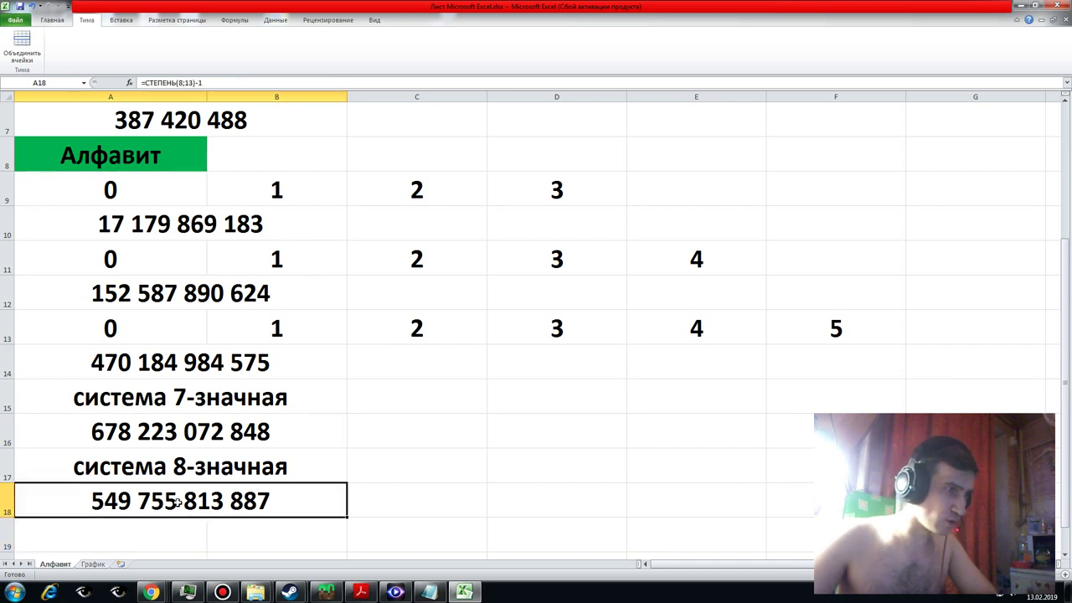
click(189, 431)
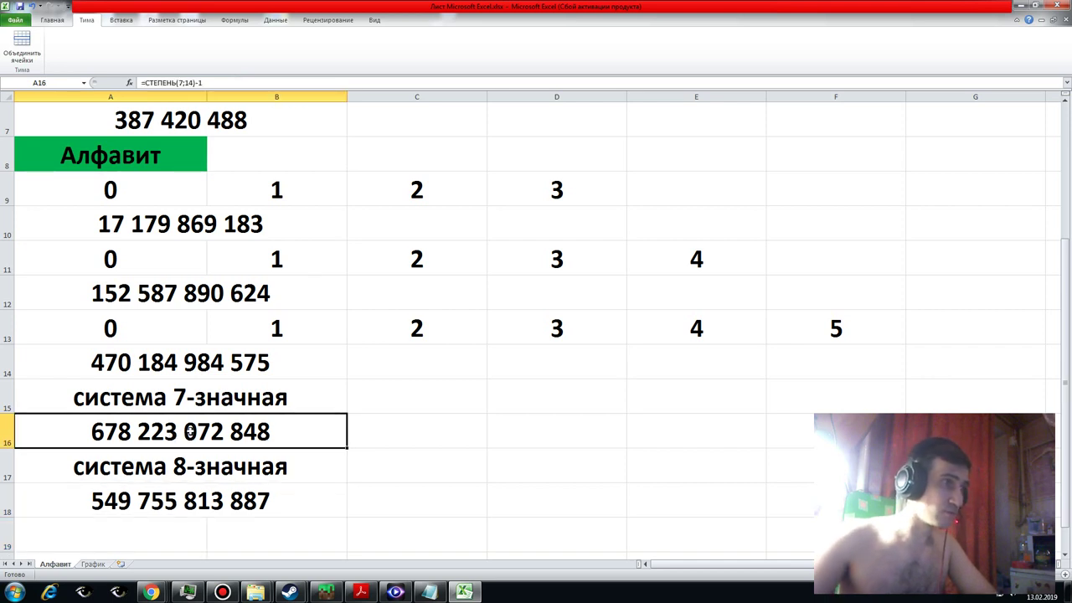
click(169, 502)
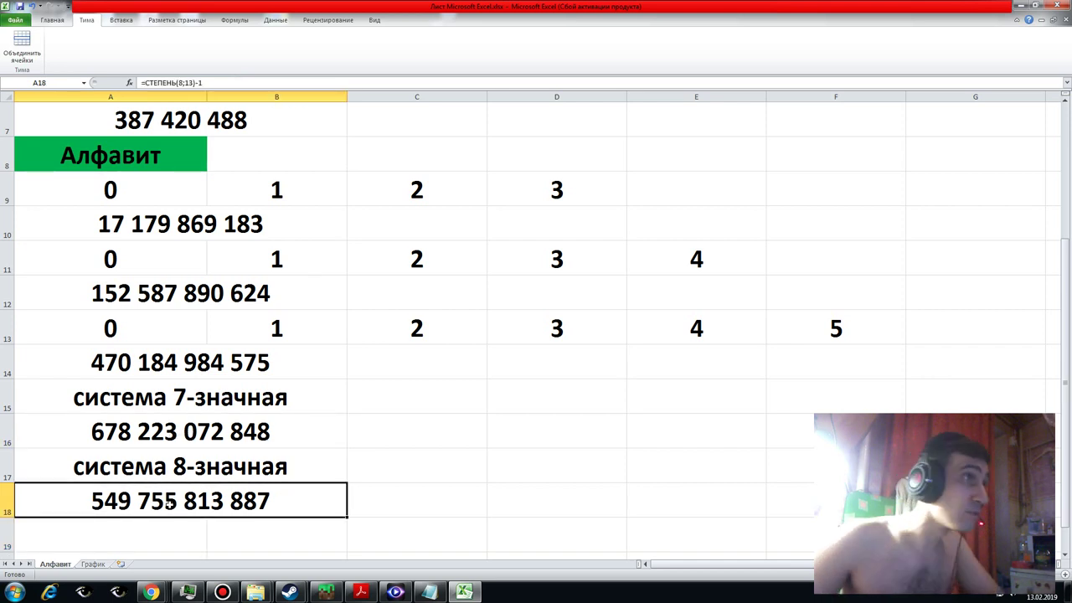
click(182, 431)
click(177, 502)
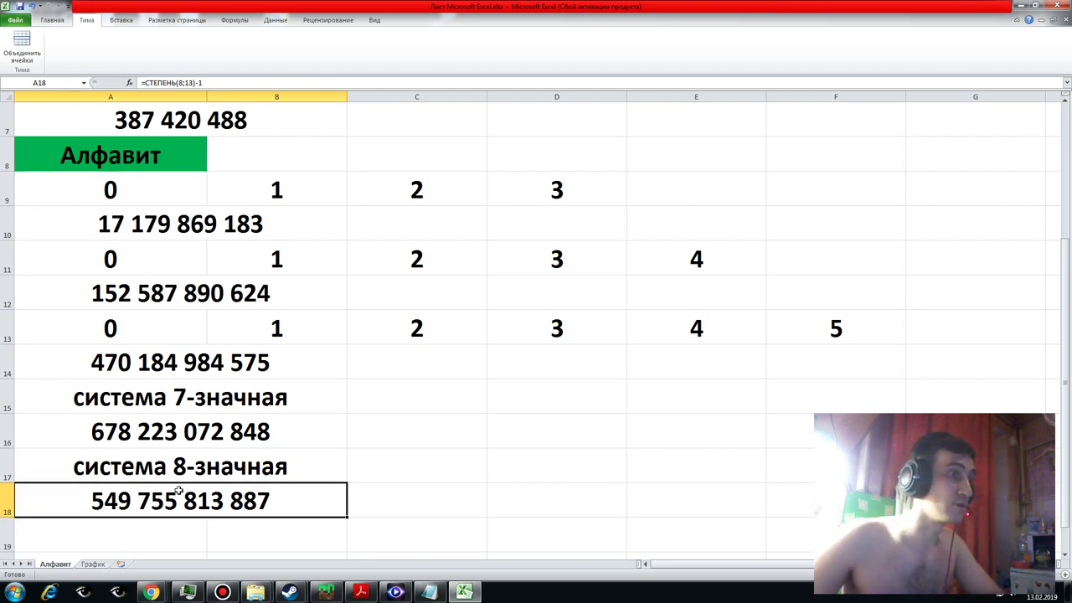
click(177, 430)
click(186, 501)
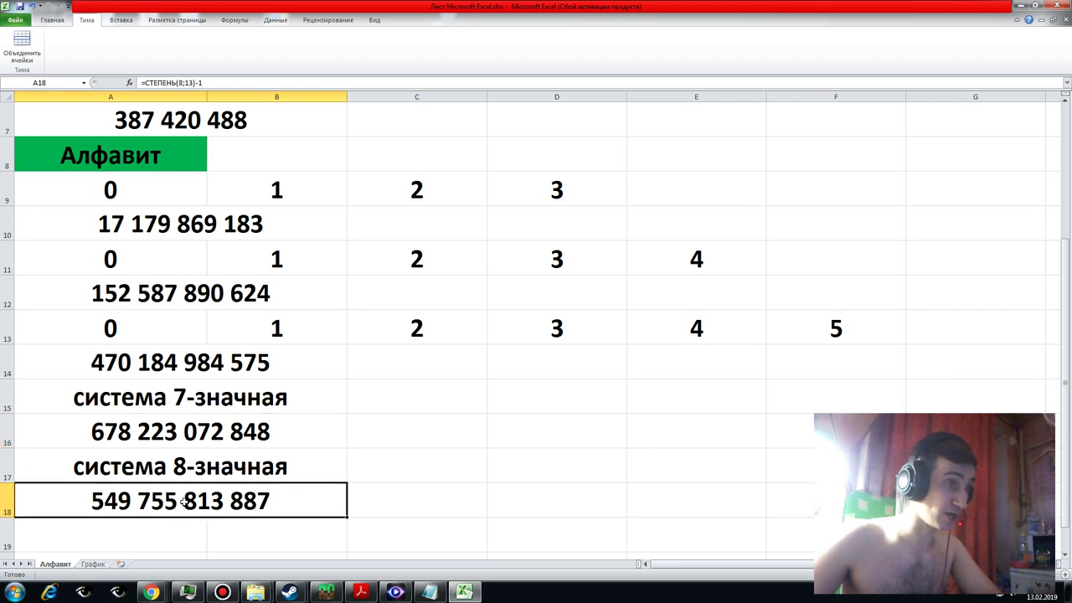
key(Return)
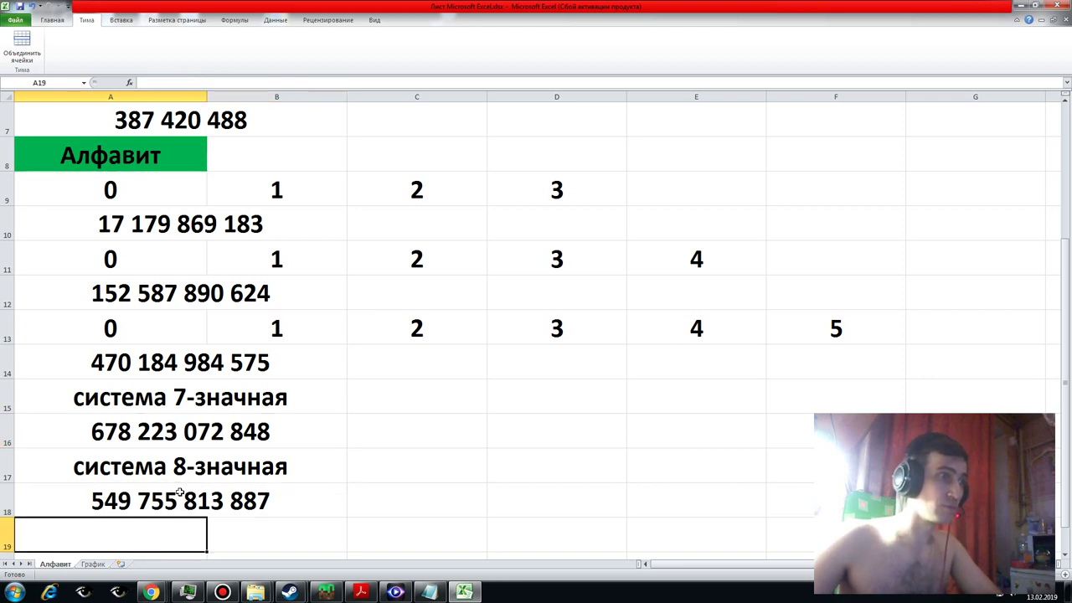
click(191, 491)
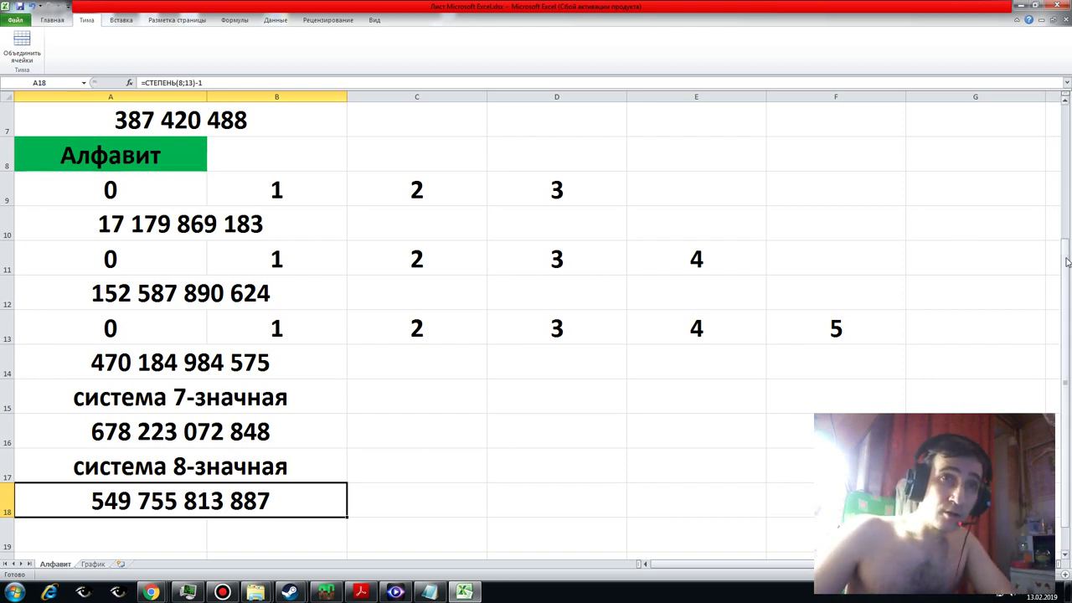
drag(1067, 249, 1067, 299)
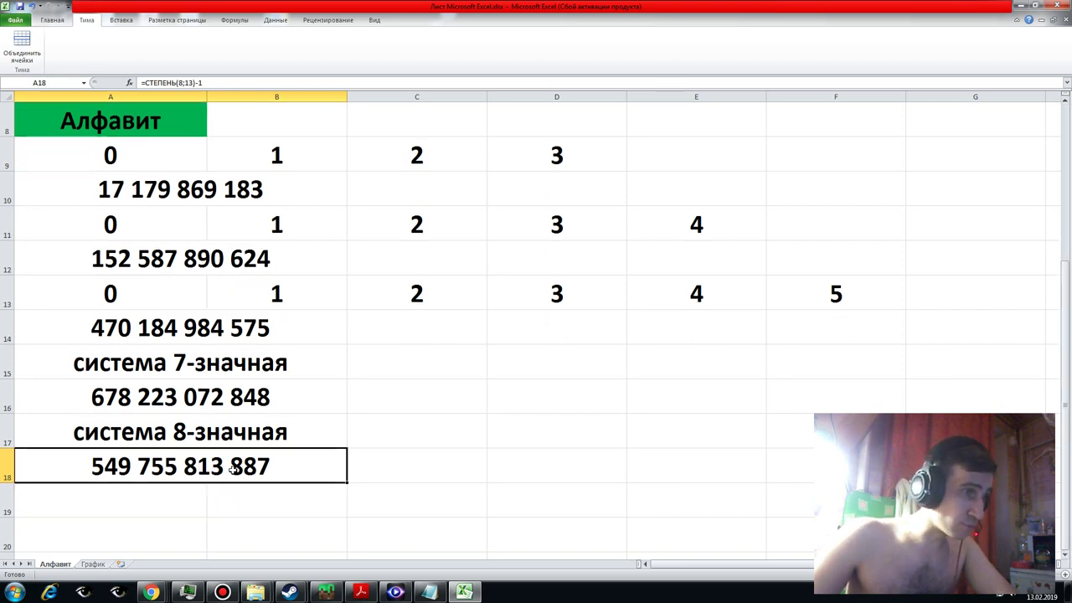
- Set the График chart's data source to cell A18
click(92, 565)
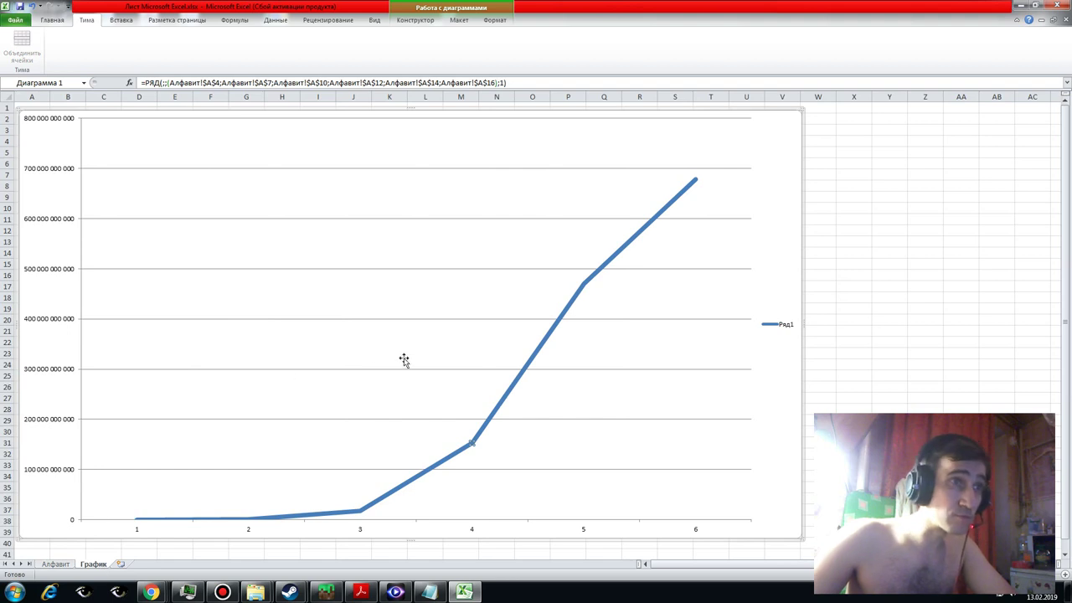
click(445, 343)
right_click(444, 343)
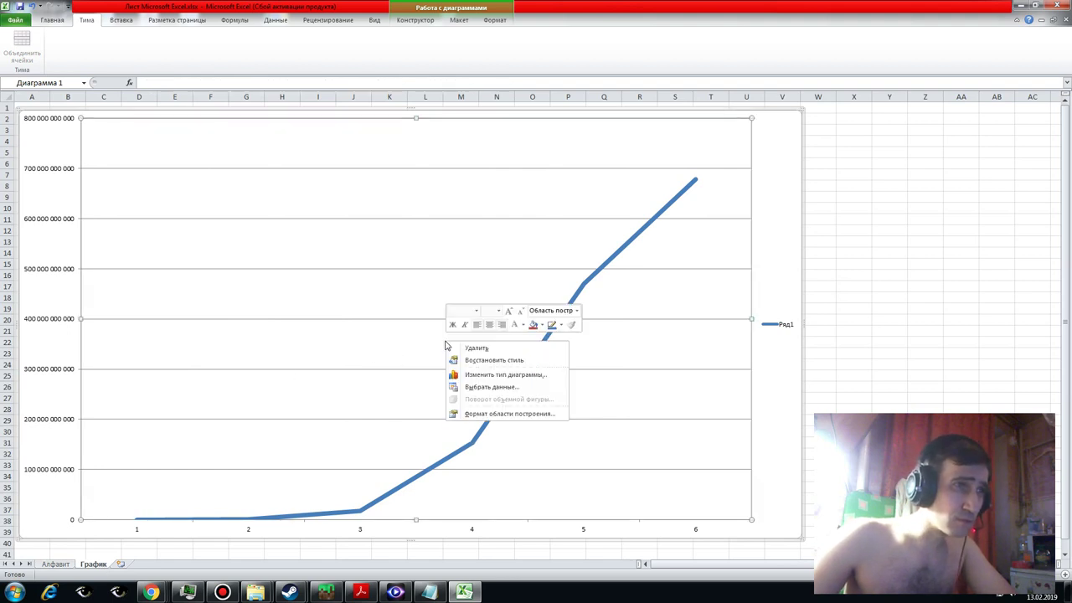
click(486, 388)
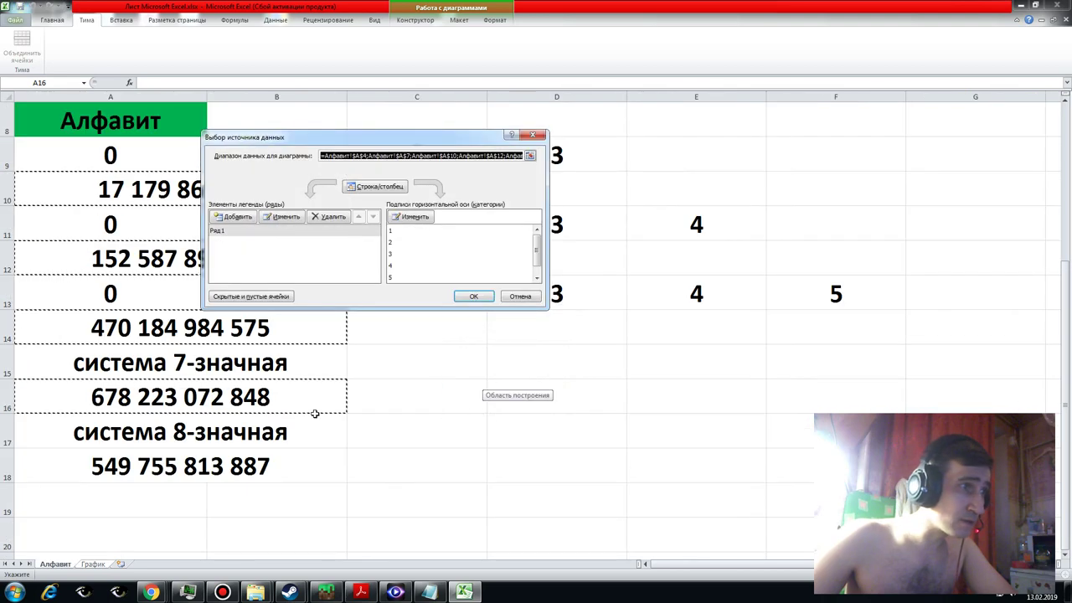
click(215, 469)
key(Return)
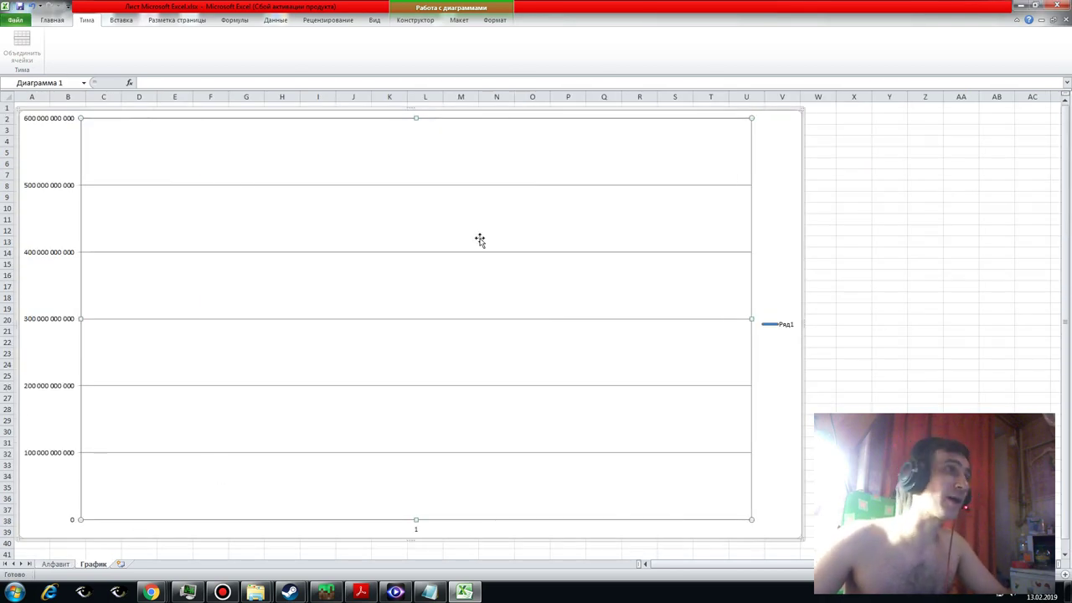
- Undo that change and instead append A18 to the chart's existing range
key(ctrl+z)
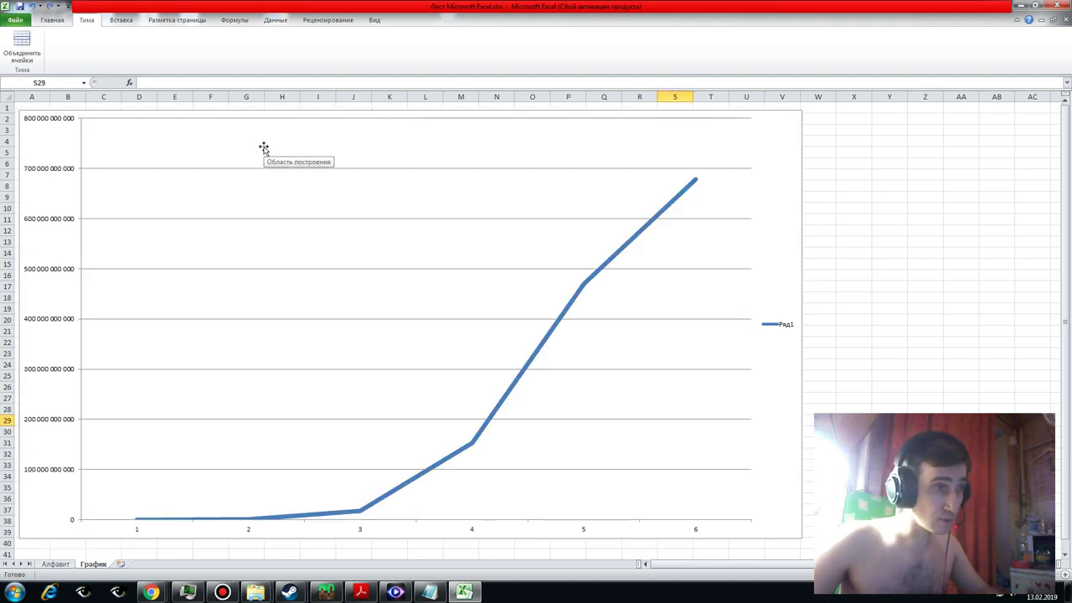
right_click(392, 219)
click(432, 269)
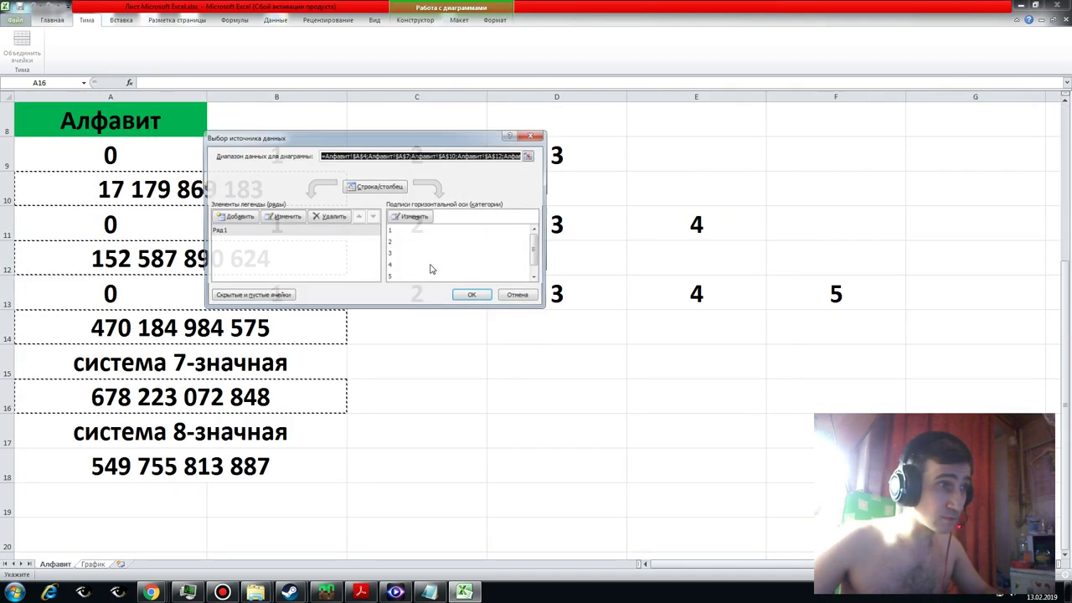
ctrl+click(237, 468)
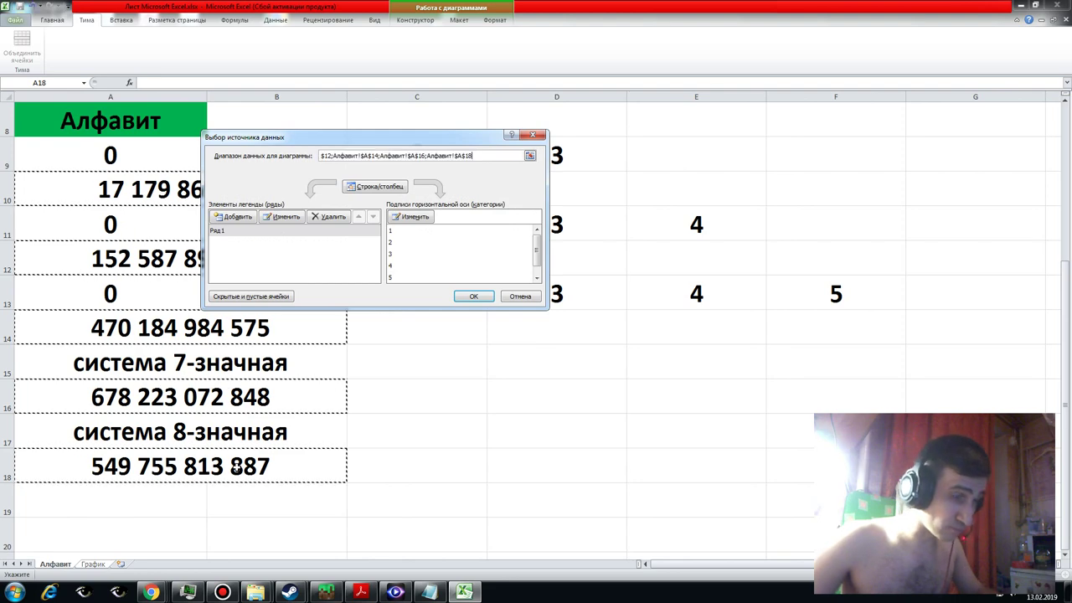
key(Return)
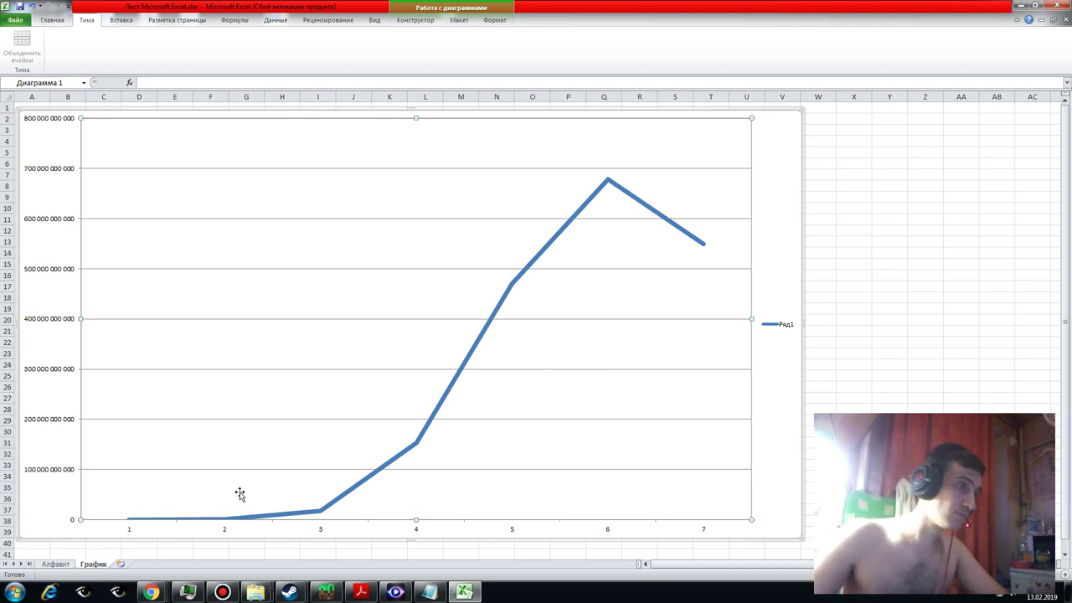
- Copy the A17 label to A19 and change it to 'система 9-значная'
click(56, 564)
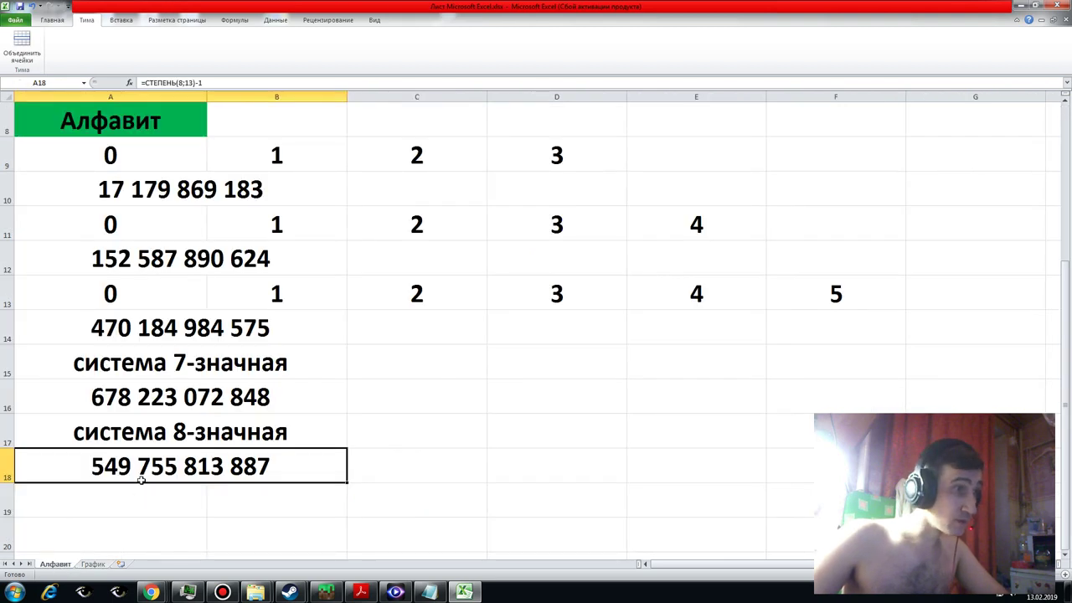
click(144, 442)
key(ctrl+c)
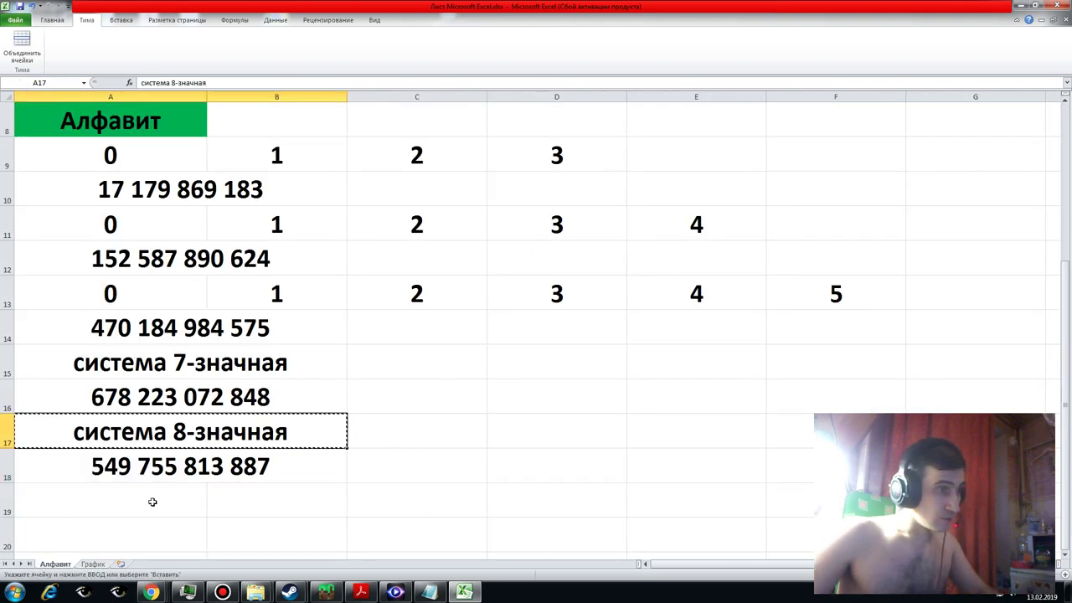
click(154, 512)
key(ctrl+v)
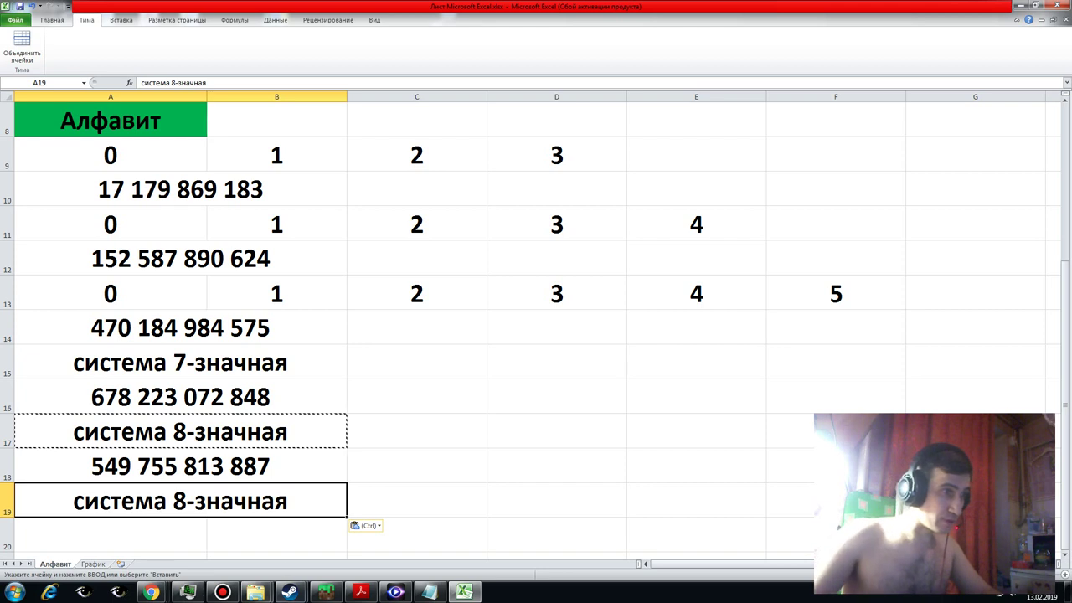
double_click(188, 503)
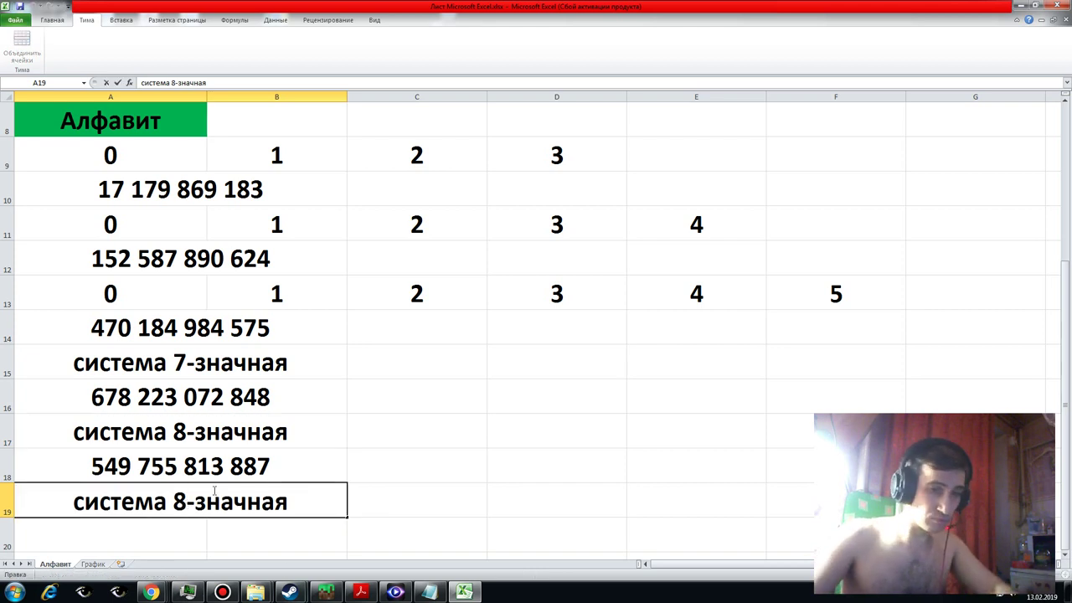
key(BackSpace)
text(9)
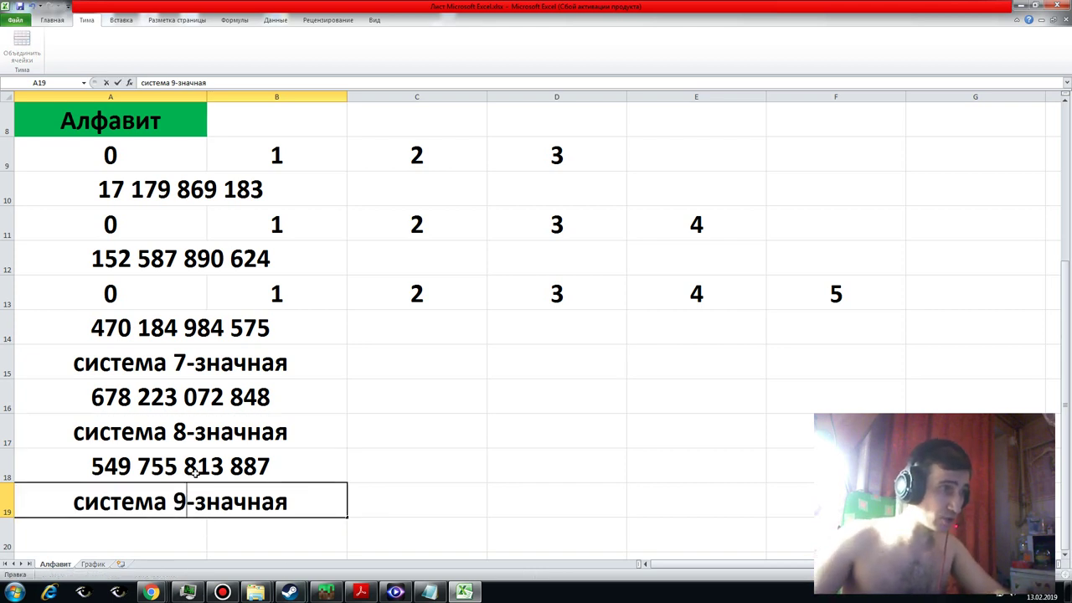
- Copy the A18 formula to A20 and edit it to =СТЕПЕНЬ(9;12)-1
click(191, 469)
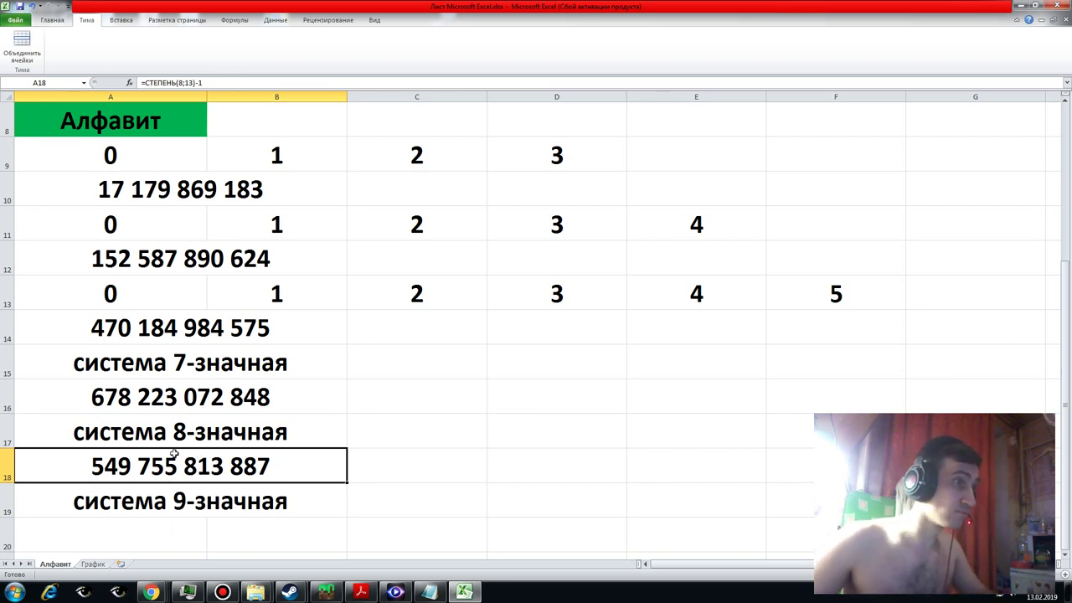
key(ctrl+c)
click(167, 535)
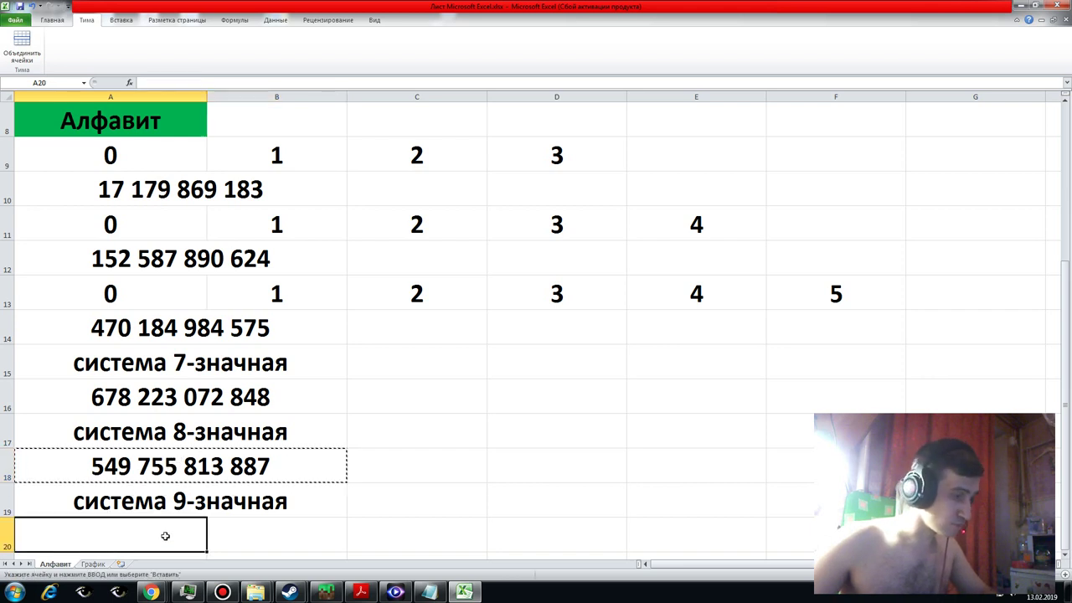
key(ctrl+v)
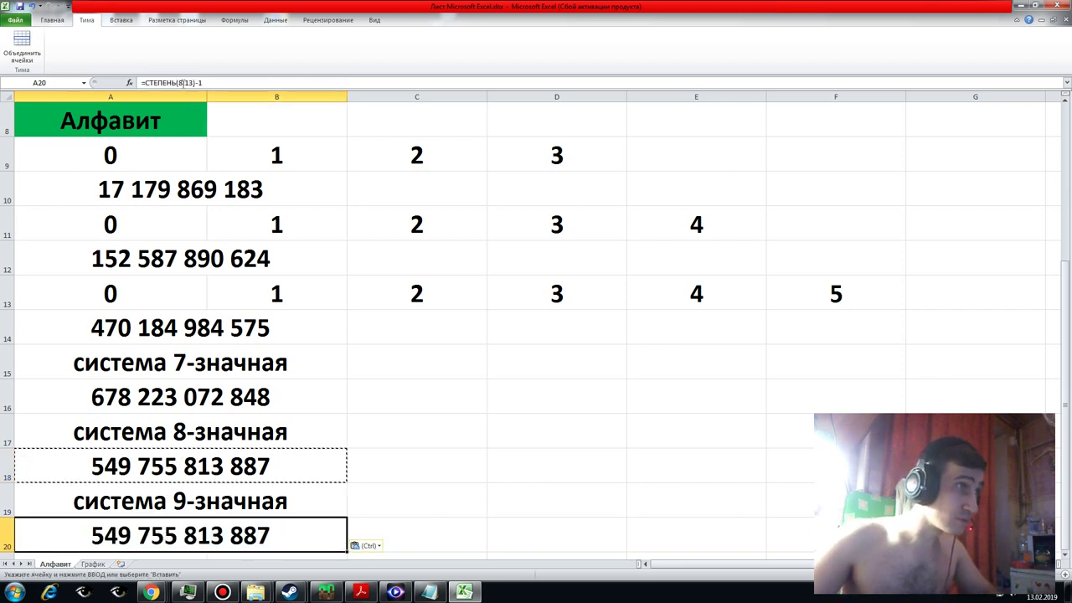
click(222, 82)
key(BackSpace)
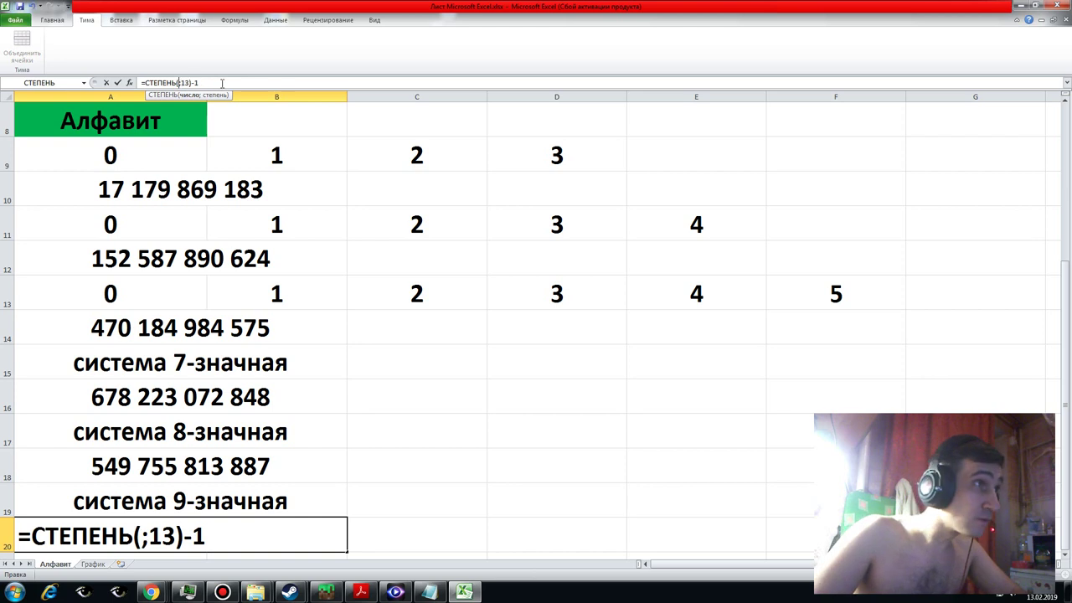
text(9)
key(Right)
key(Right)
key(Right)
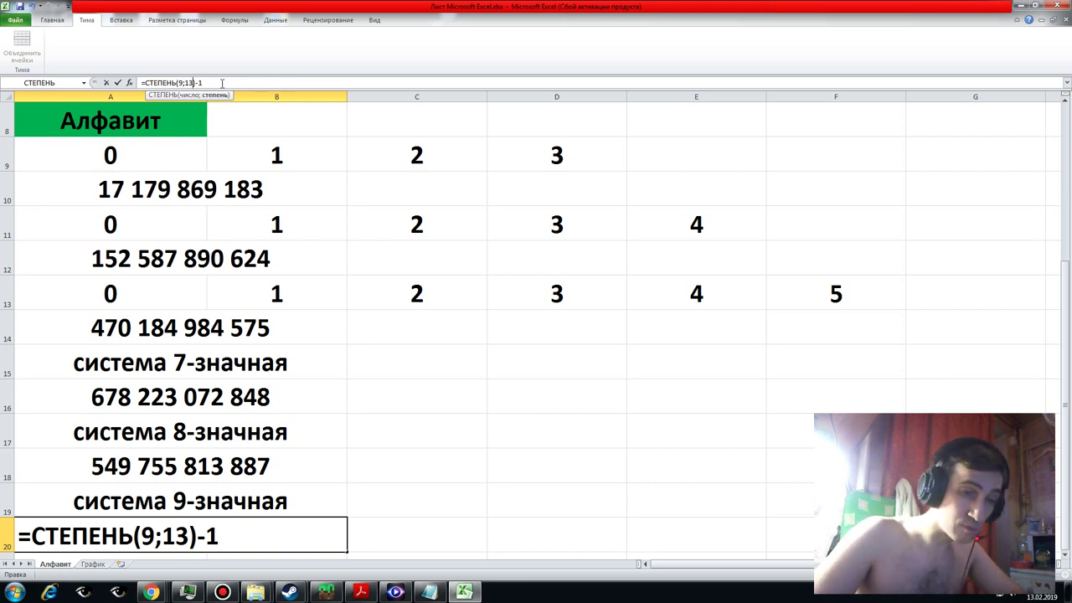
key(BackSpace)
text(2)
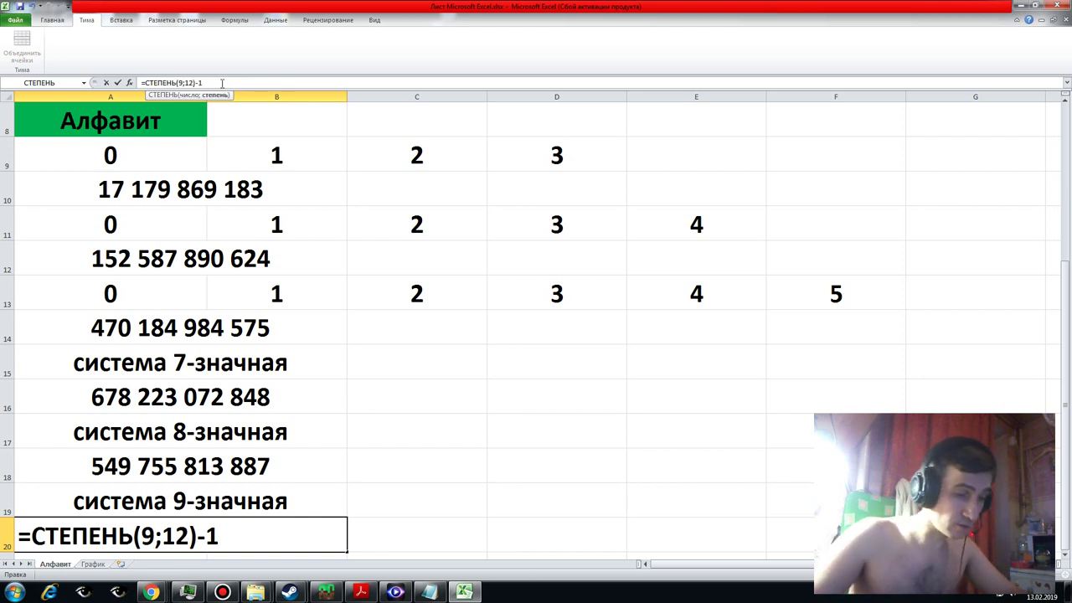
key(Return)
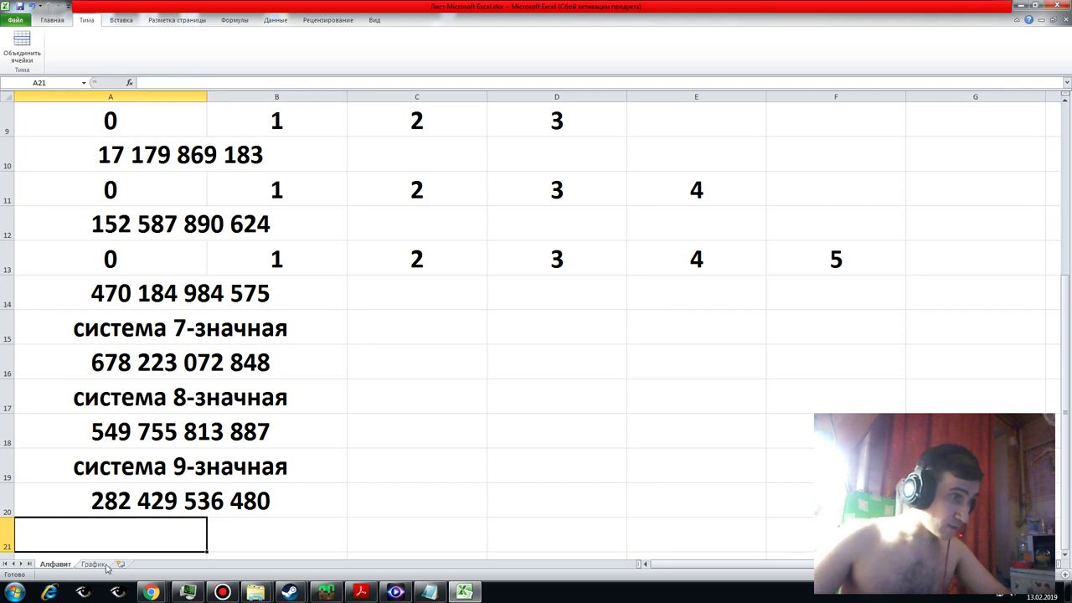
- Append A20 to the График chart's data range, then return to Алфавит
click(93, 564)
right_click(407, 343)
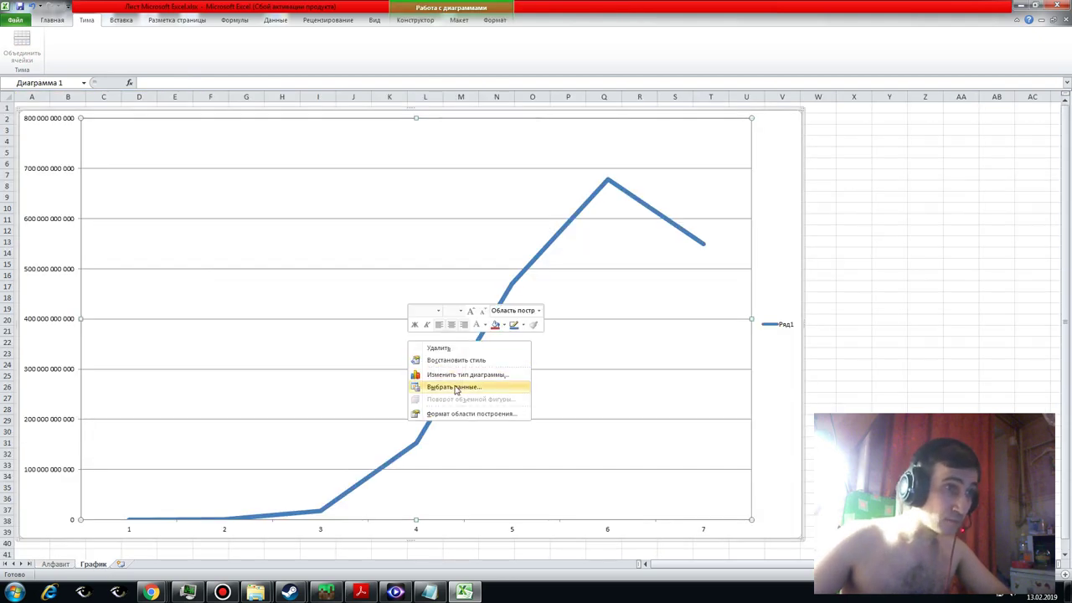
click(459, 390)
ctrl+click(229, 504)
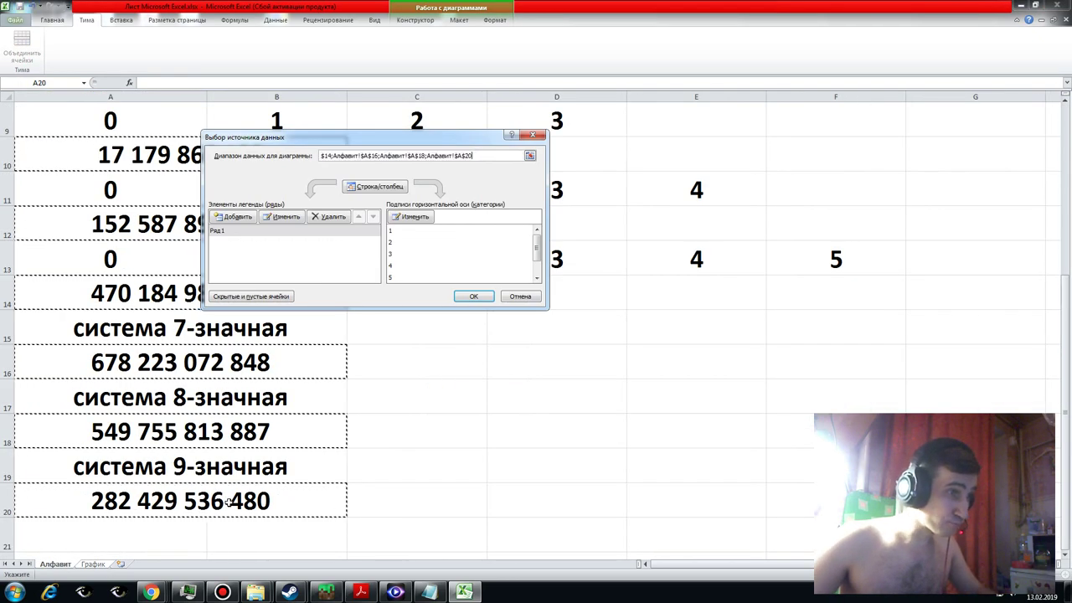
key(Return)
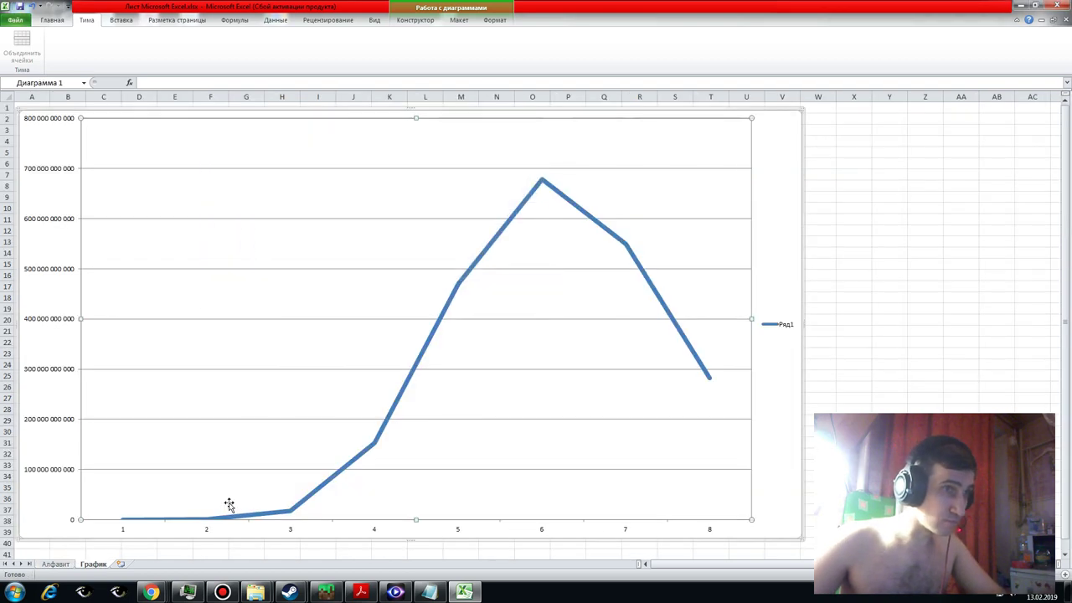
click(55, 564)
- Copy the система 9-значная label from A19 into A21
click(181, 474)
key(ctrl+c)
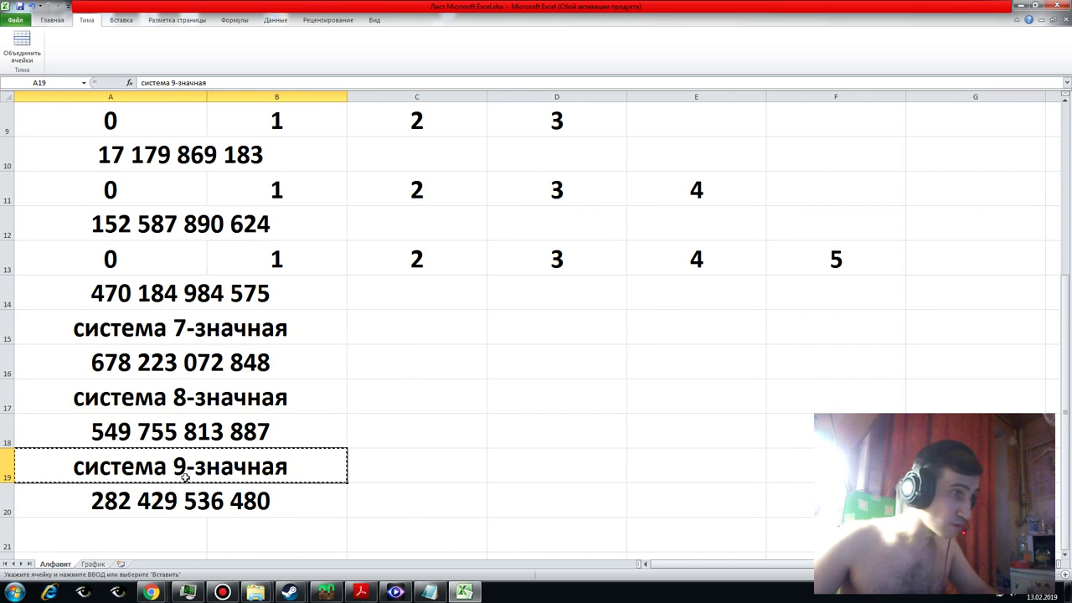
click(175, 532)
key(Return)
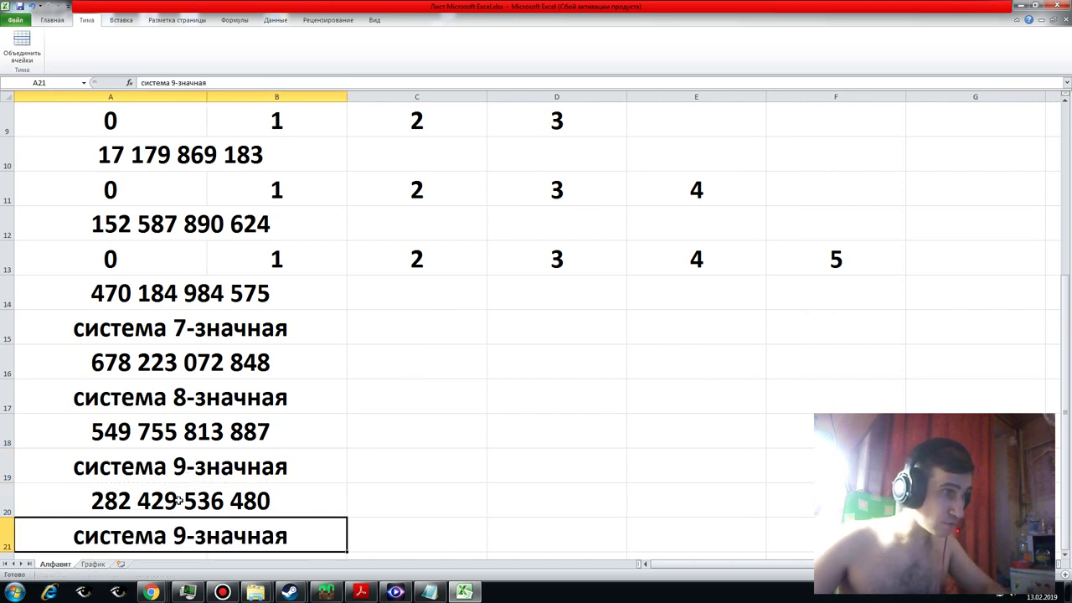
- Copy the base-9 maximum formula from A20 into A22
click(178, 500)
key(ctrl+c)
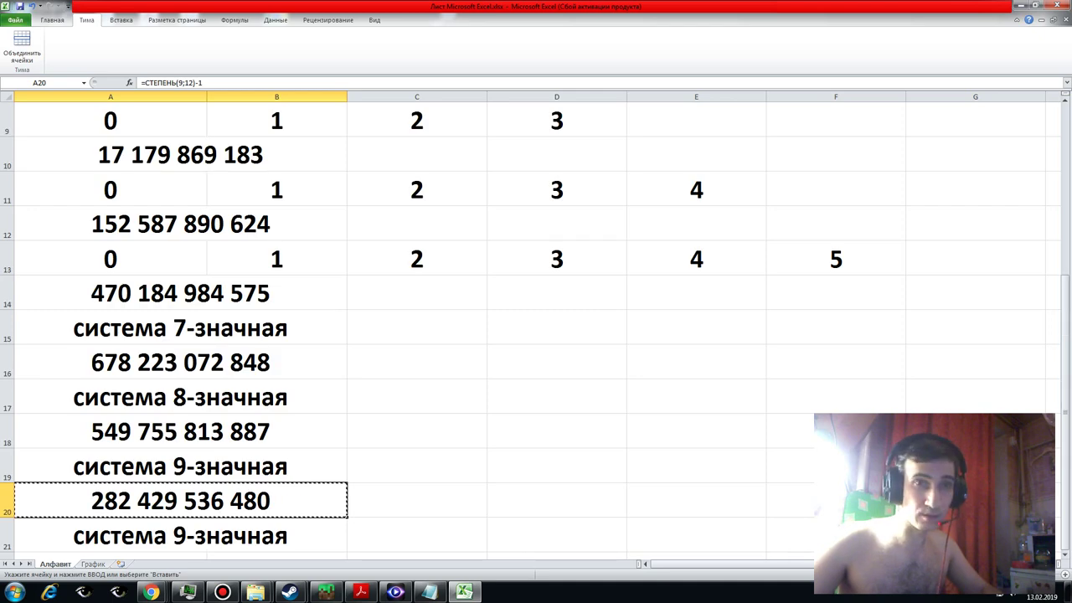
click(1066, 557)
click(1066, 557)
click(215, 495)
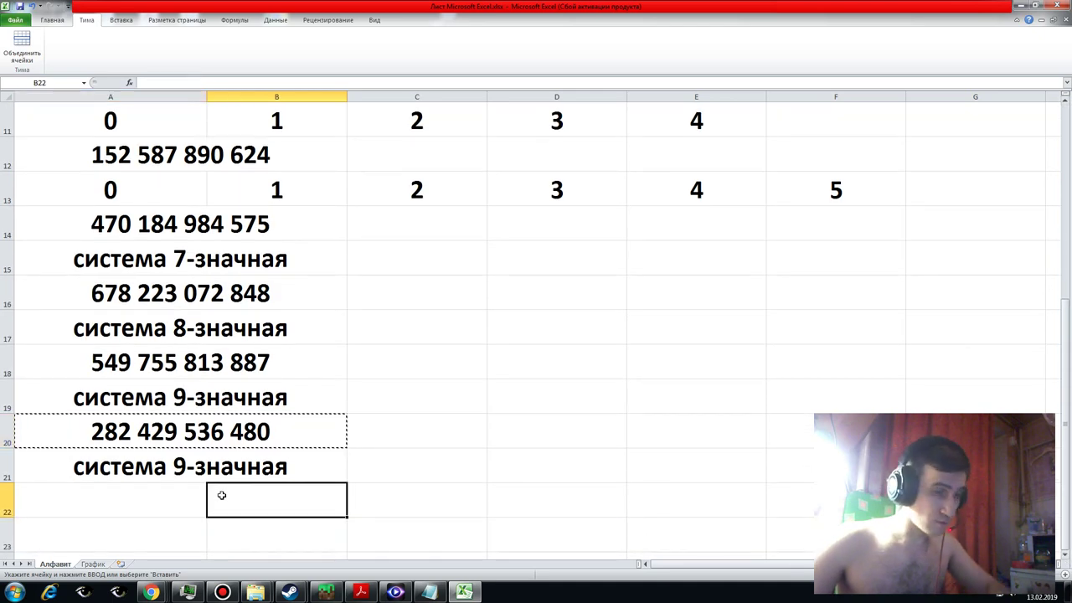
click(150, 499)
key(Return)
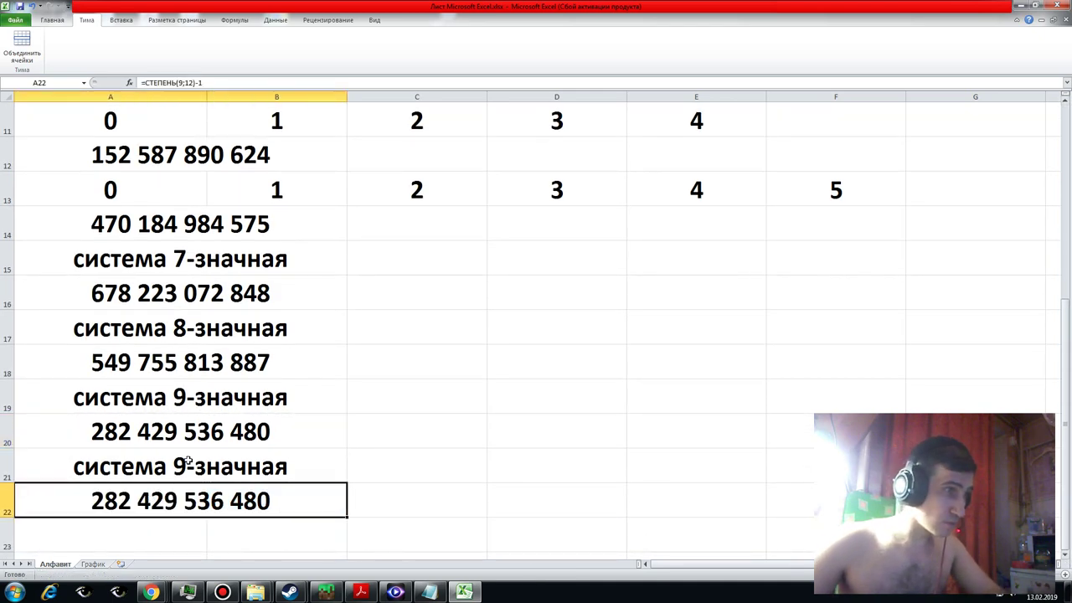
- Change the A21 label to система 10-значная
click(179, 472)
double_click(183, 471)
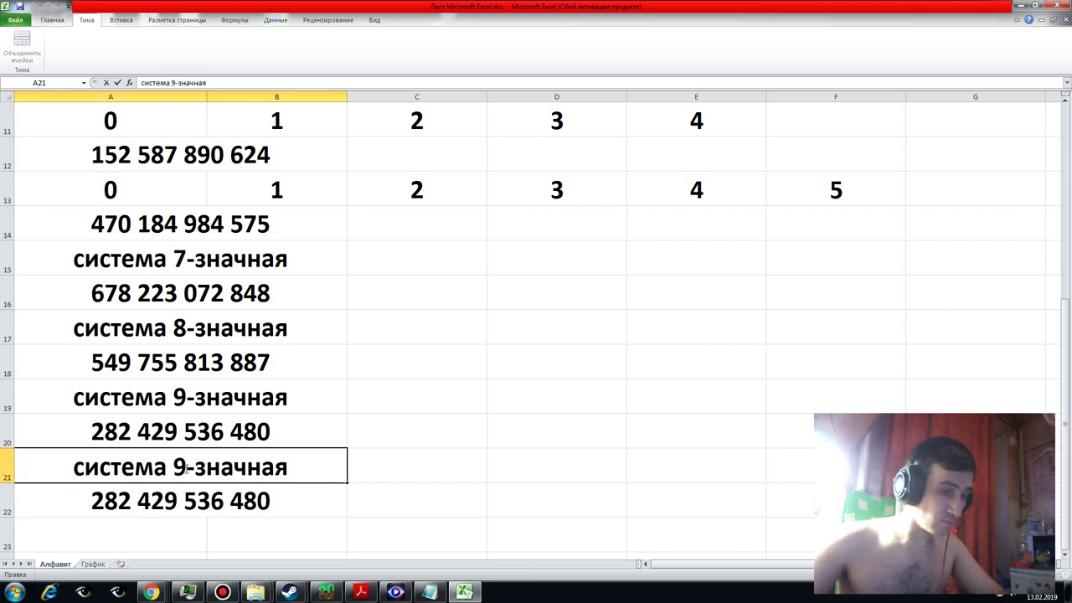
key(BackSpace)
text(10)
key(Return)
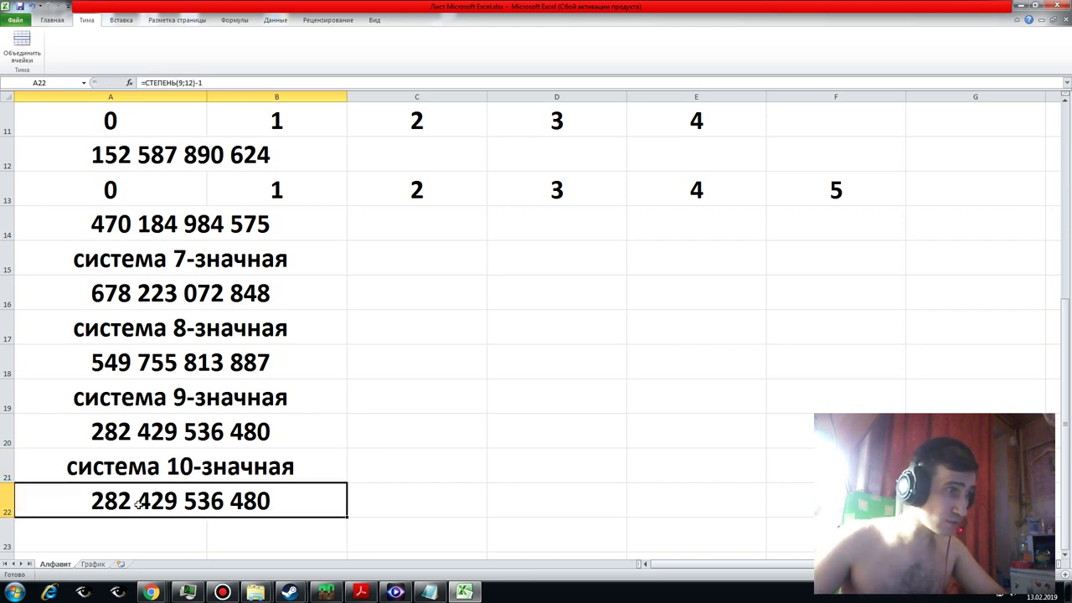
click(156, 428)
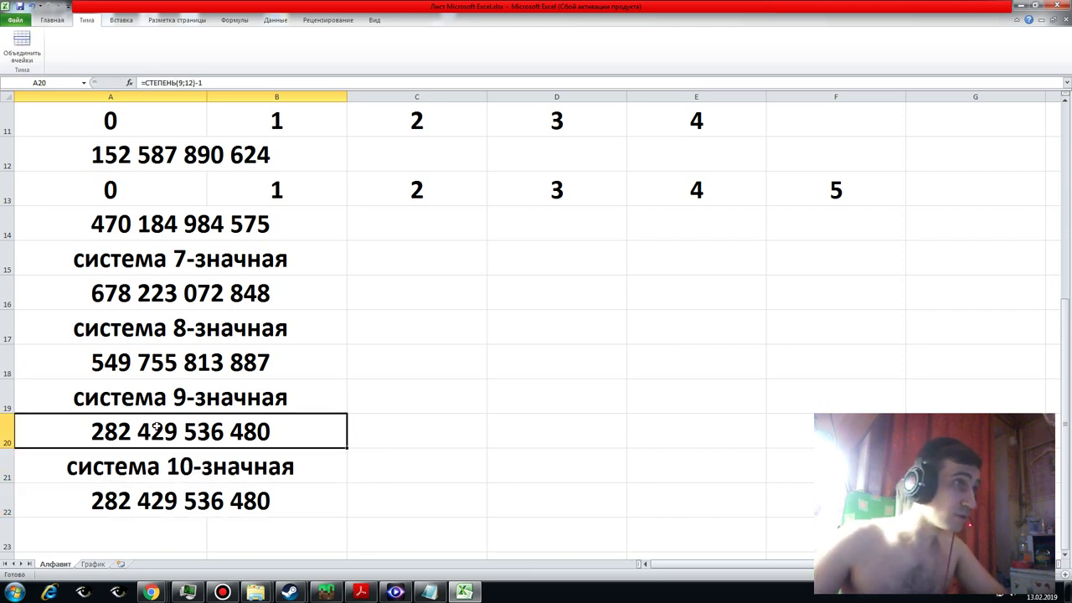
click(146, 499)
click(193, 82)
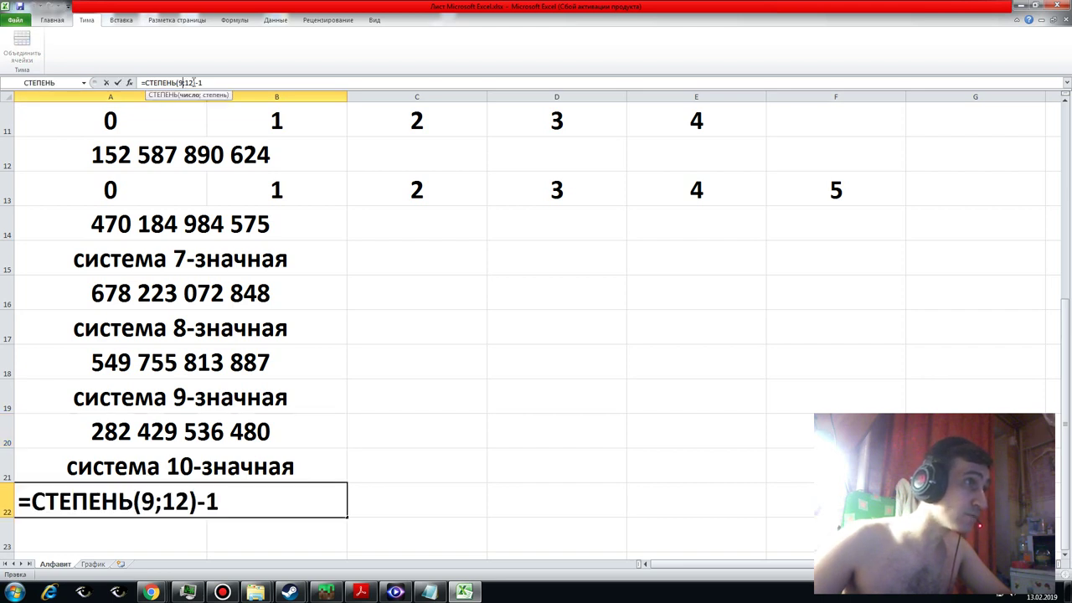
key(BackSpace)
text(10)
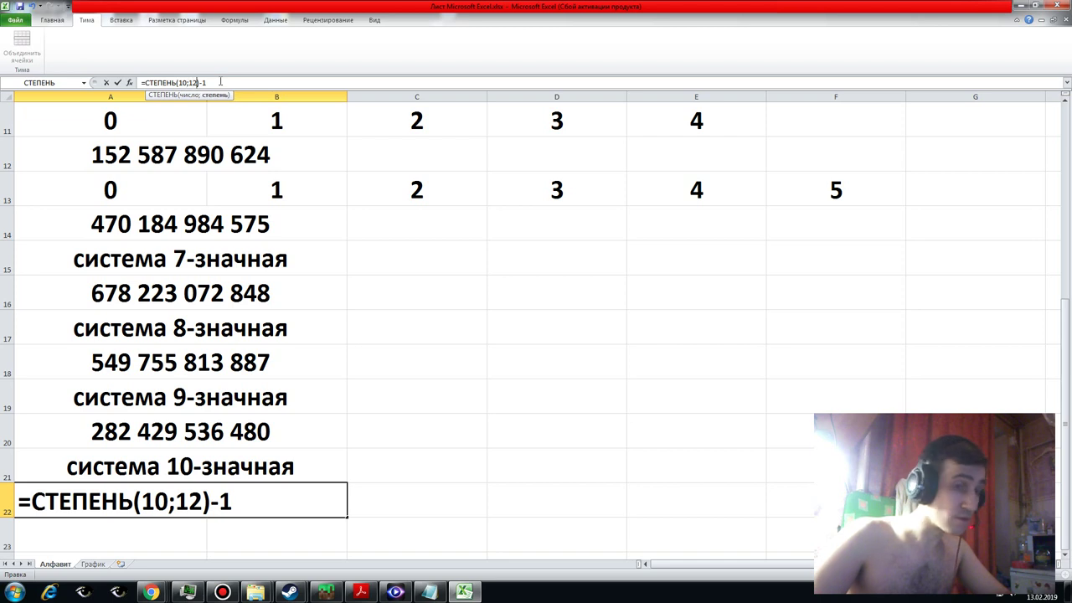
key(BackSpace)
text(1)
key(Return)
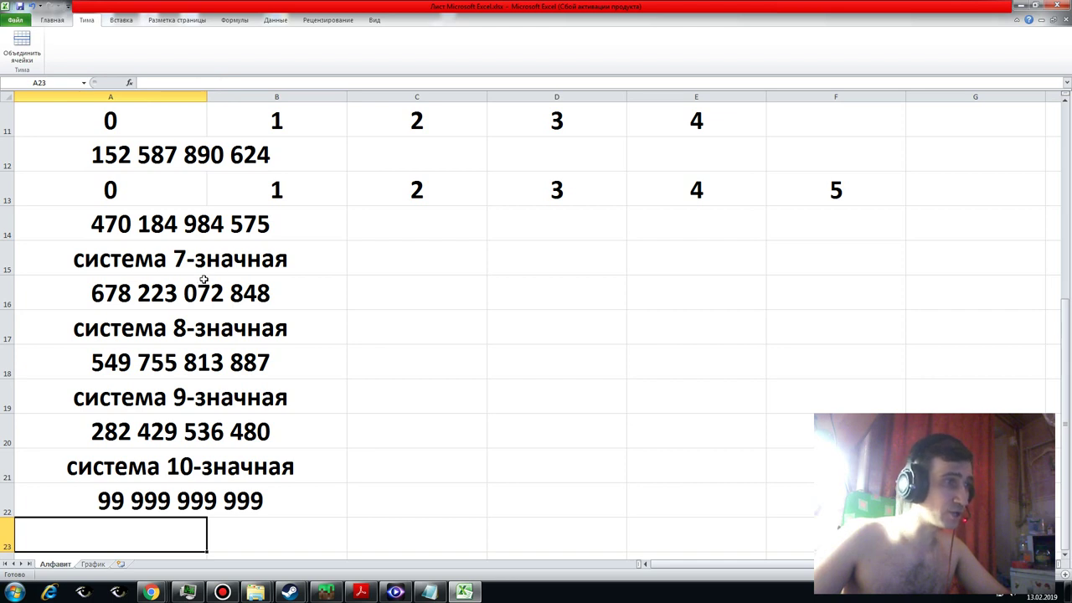
click(134, 502)
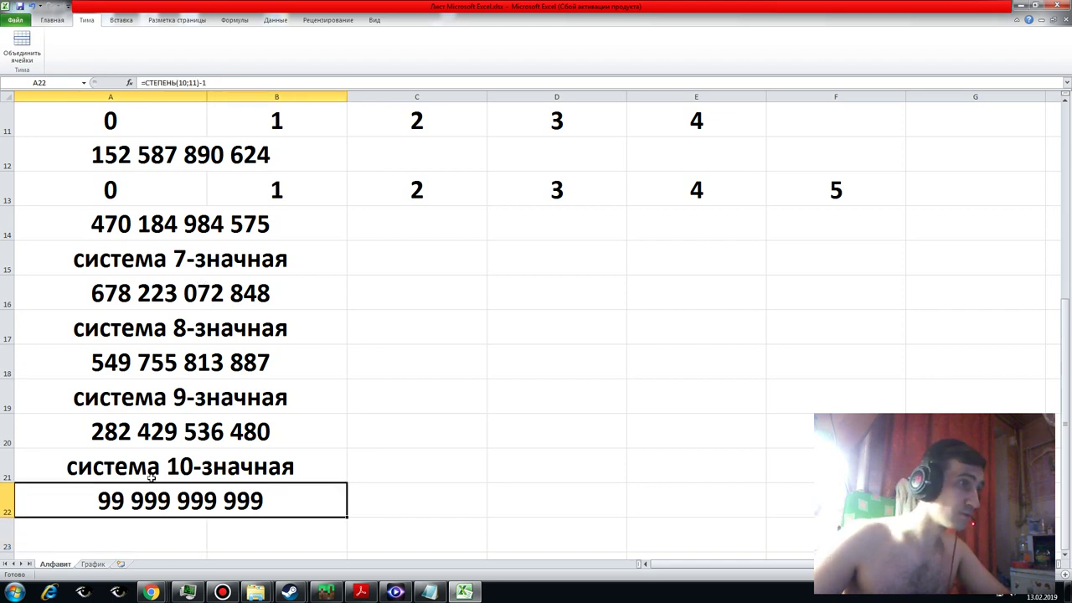
right_click(149, 498)
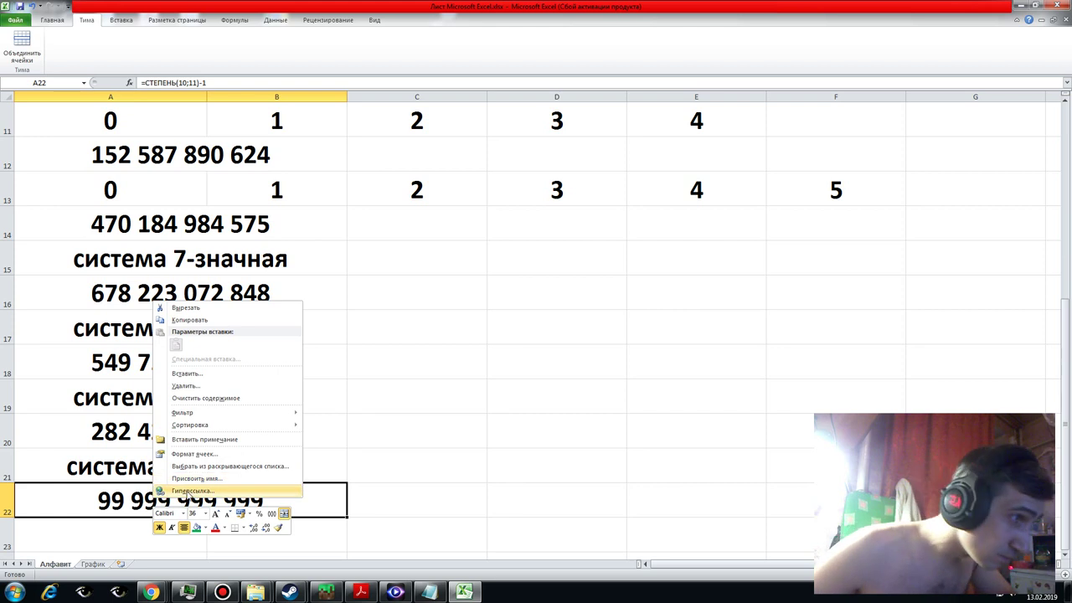
click(413, 469)
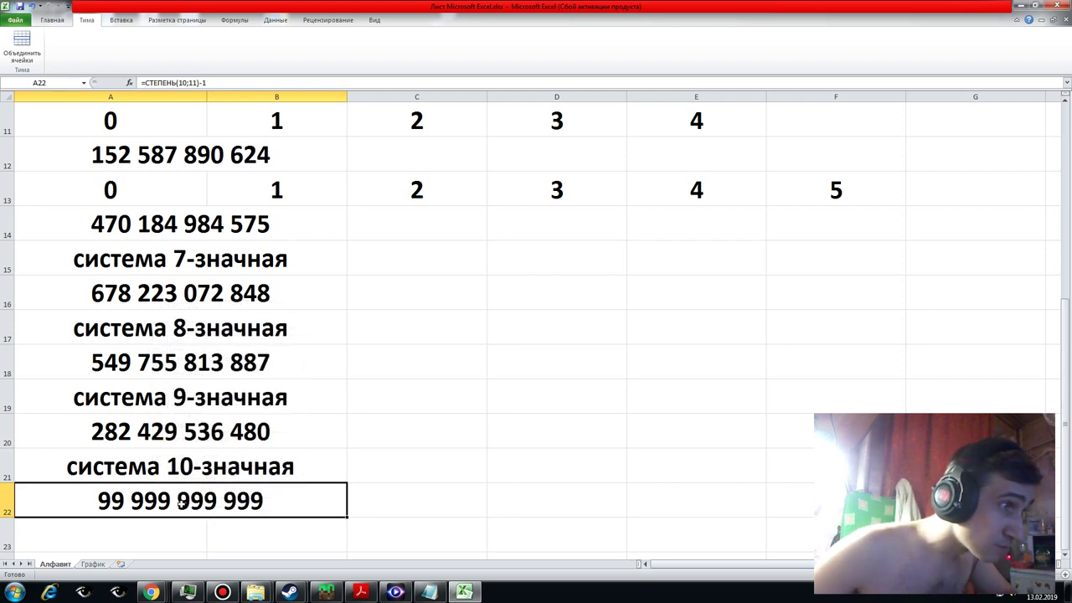
click(169, 429)
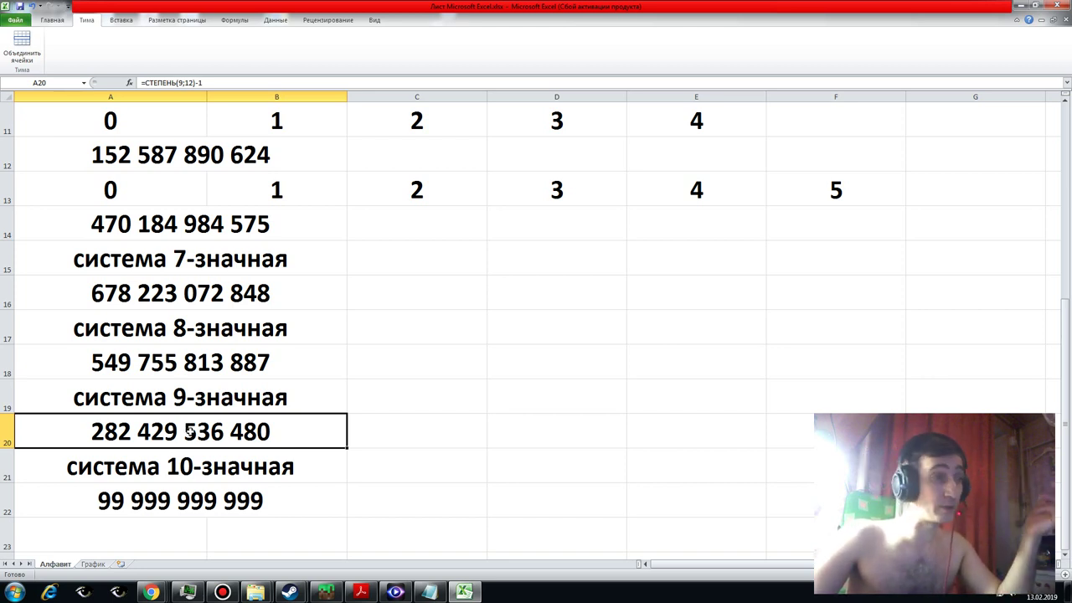
click(186, 398)
click(188, 365)
click(188, 401)
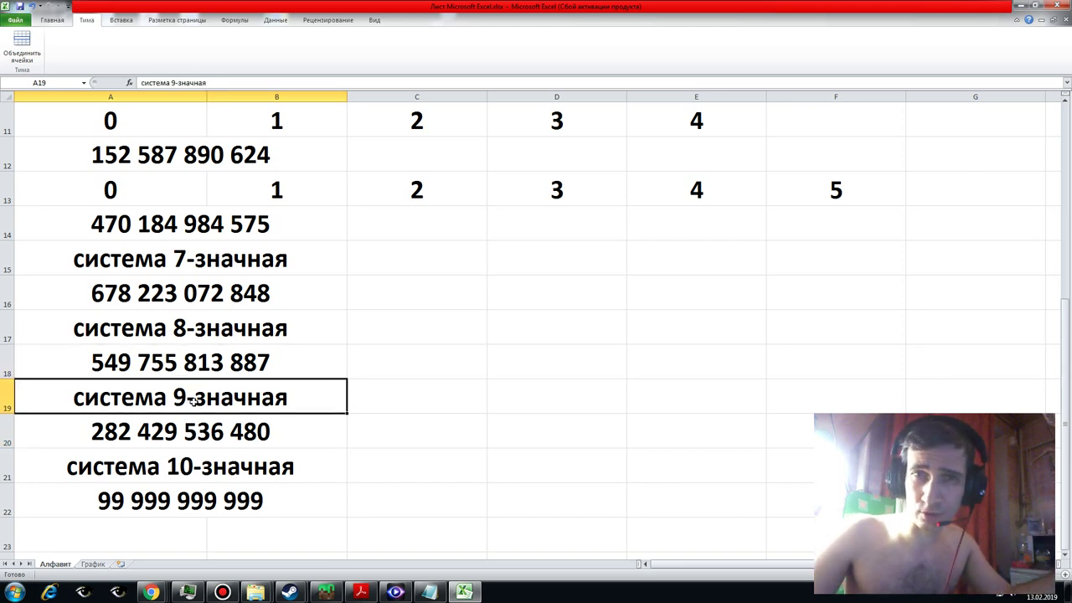
click(186, 441)
click(181, 470)
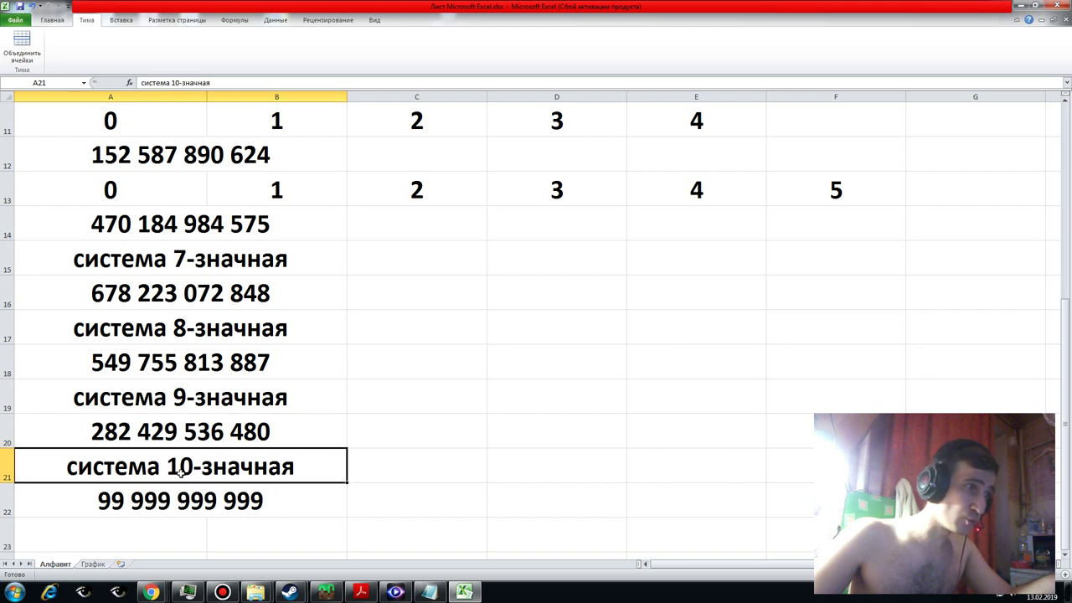
click(180, 508)
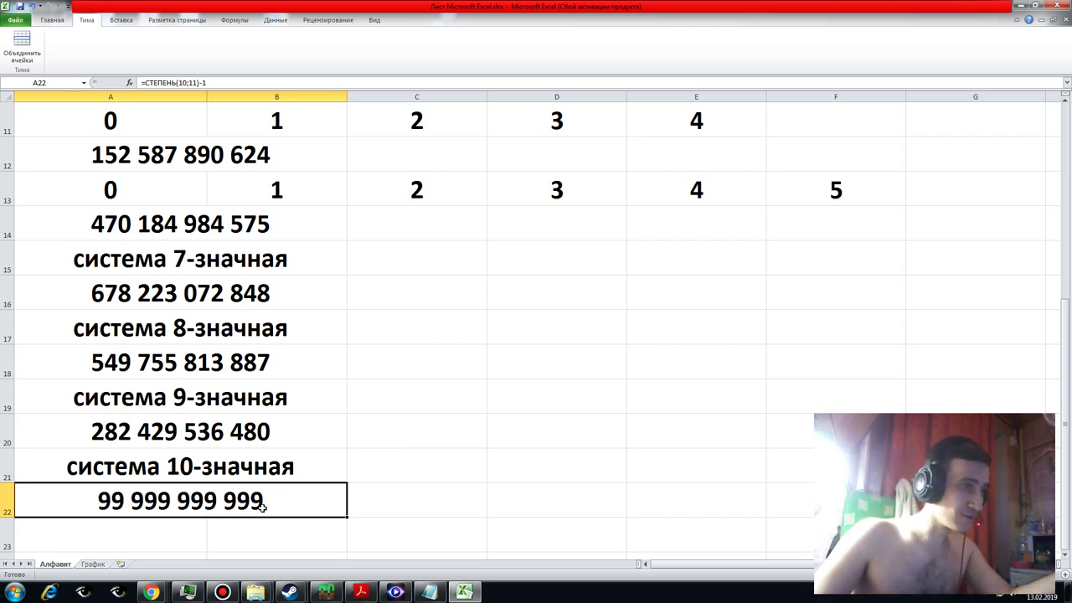
click(226, 466)
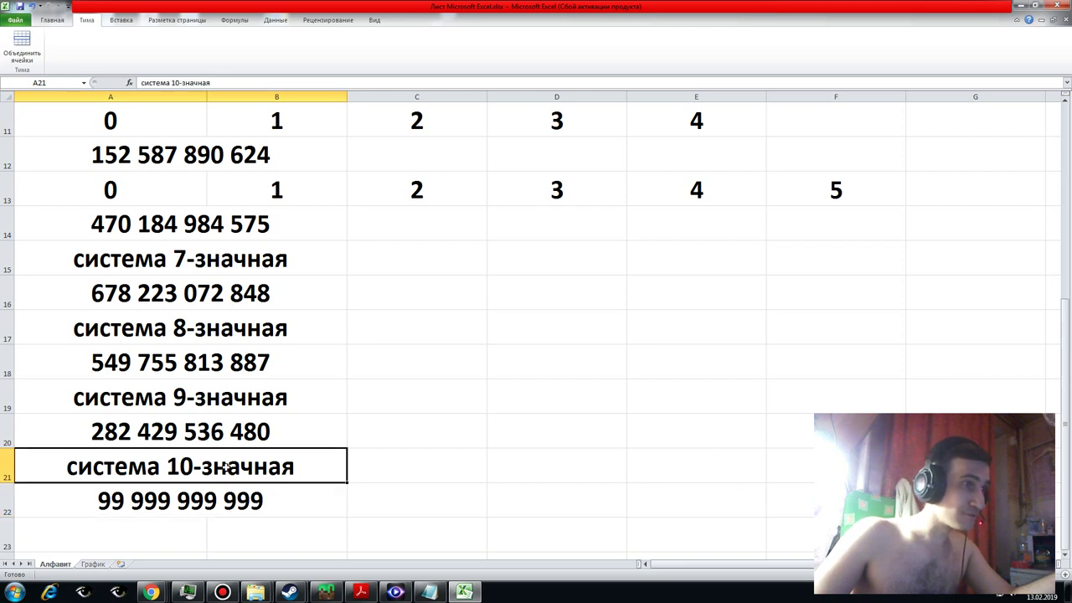
click(217, 502)
click(218, 475)
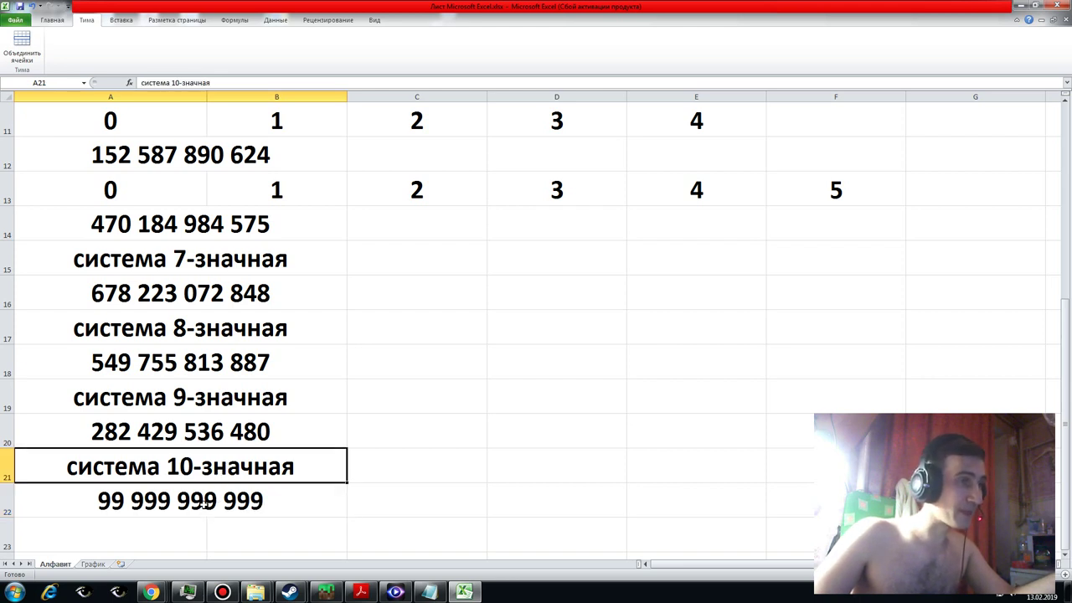
click(203, 502)
key(Up)
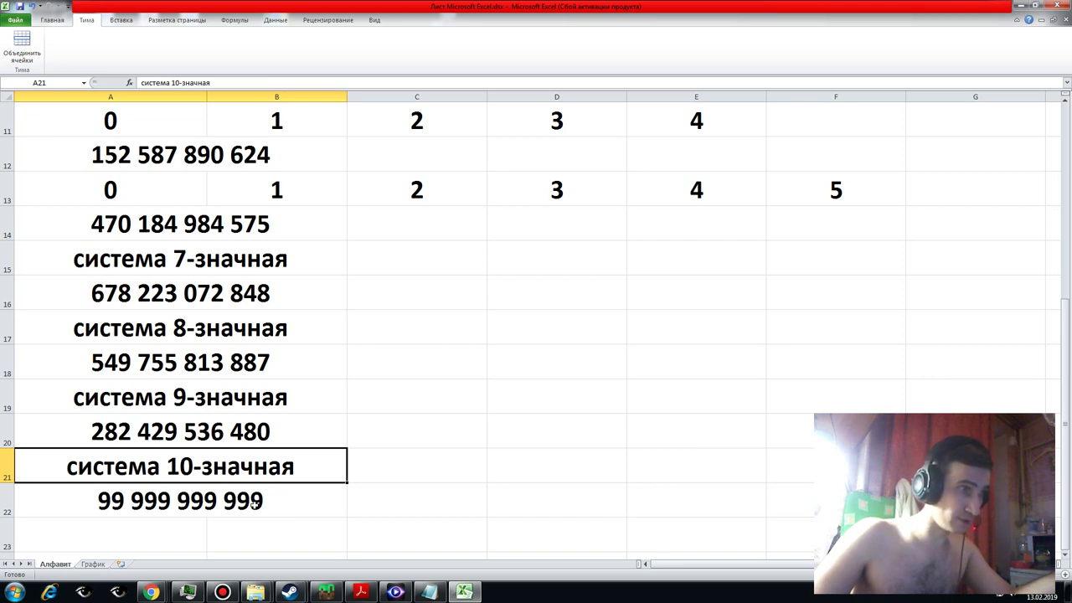
click(216, 432)
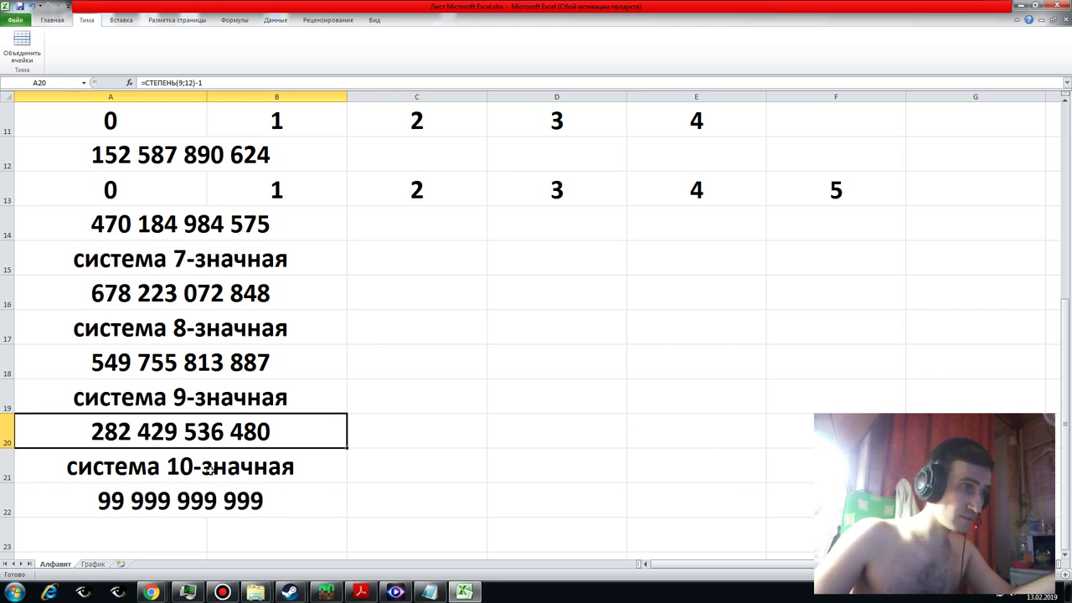
click(209, 470)
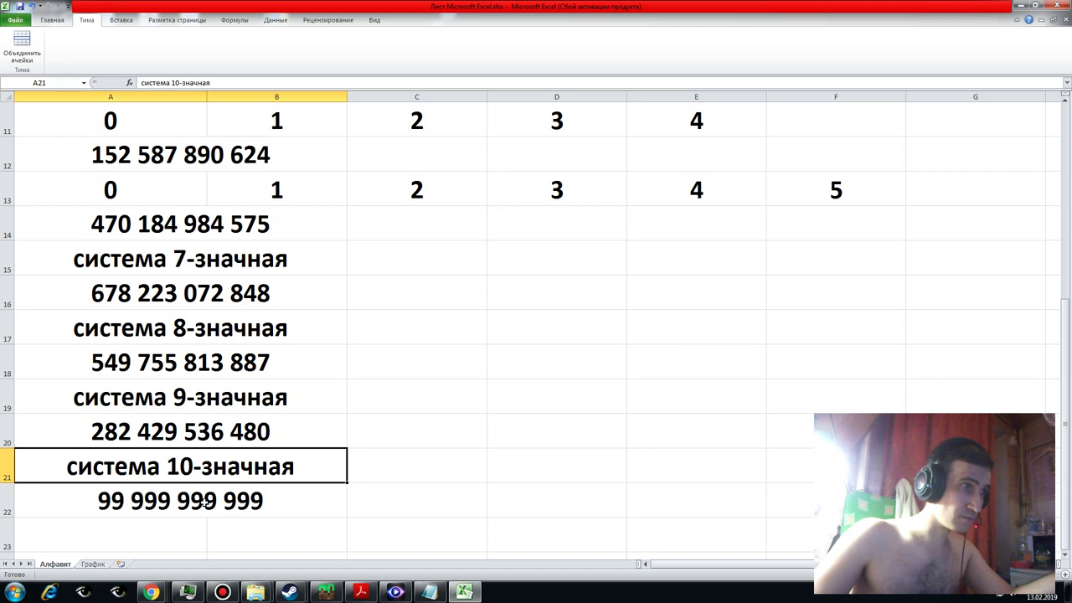
click(204, 502)
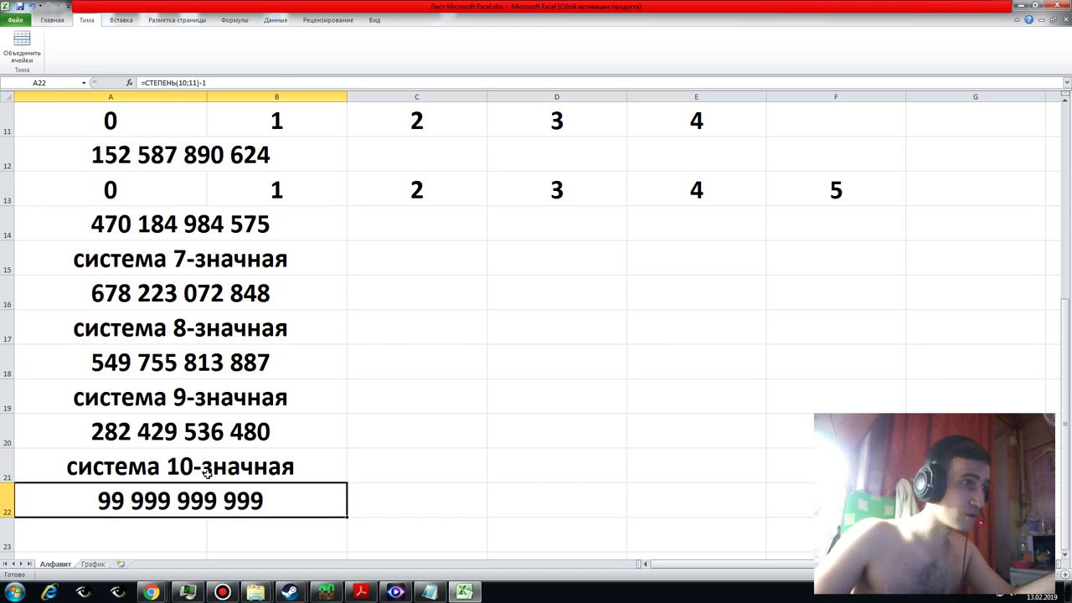
click(204, 468)
click(204, 432)
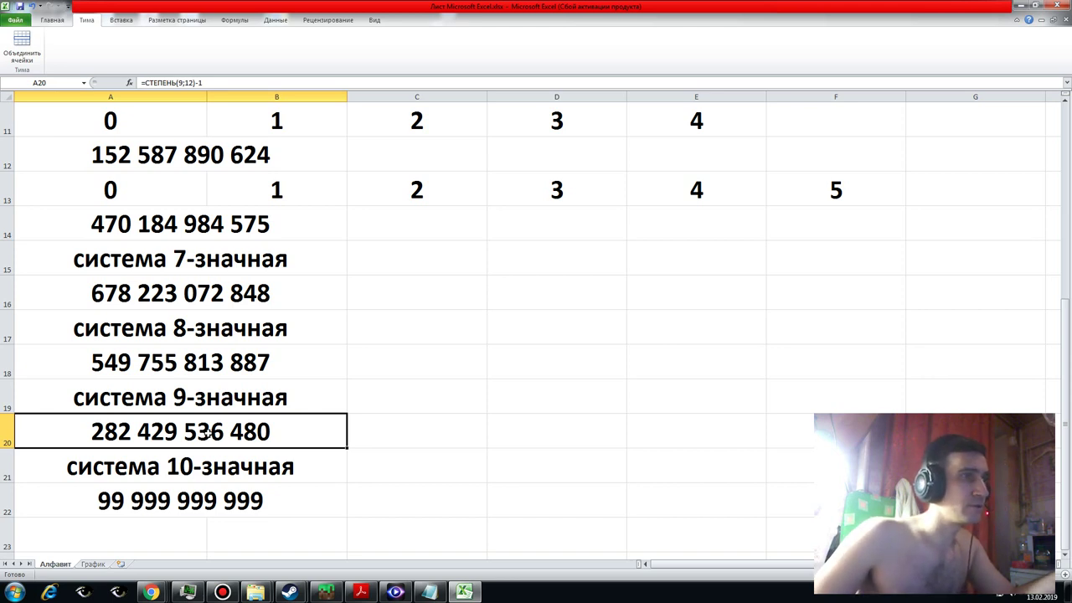
click(196, 362)
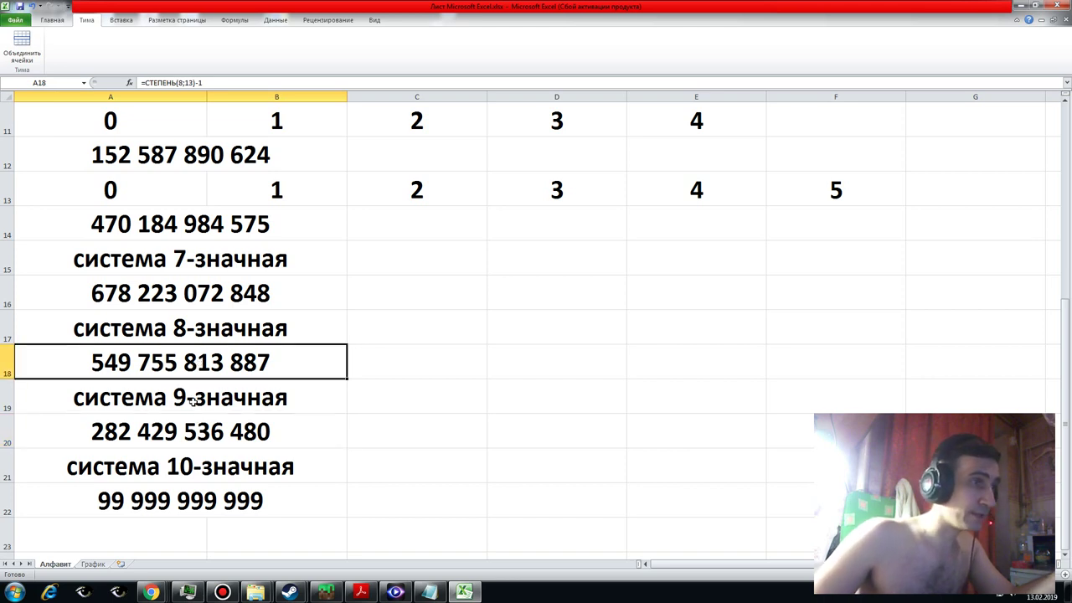
click(217, 155)
click(200, 224)
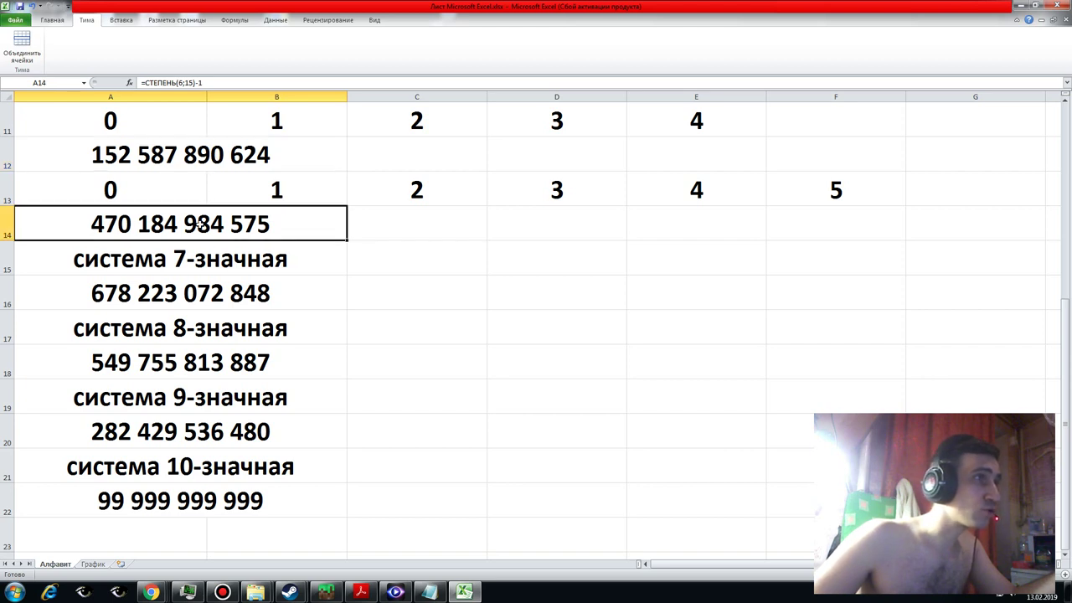
click(193, 290)
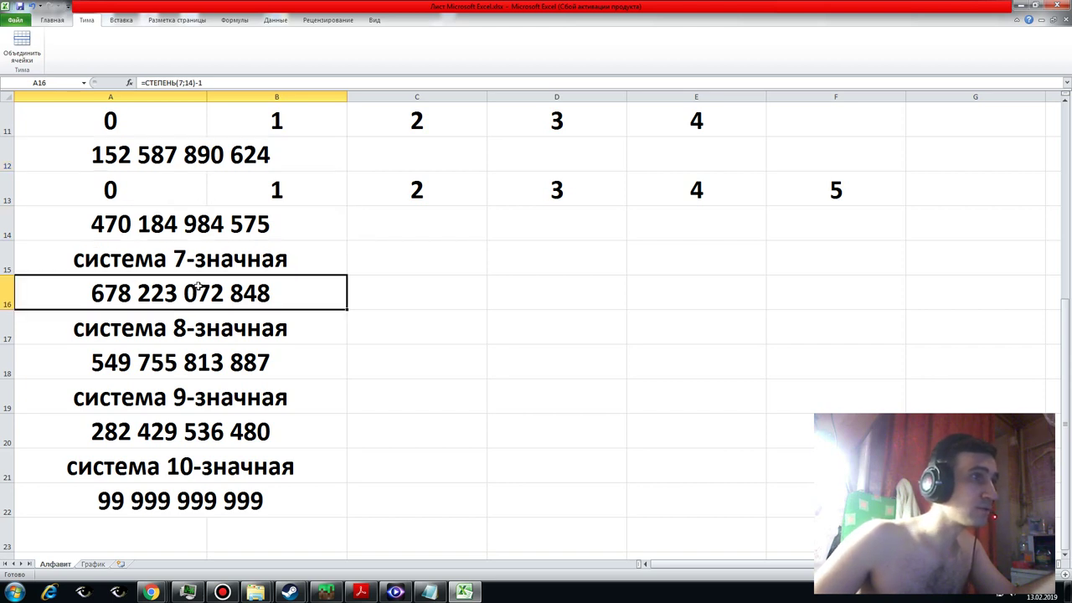
click(191, 362)
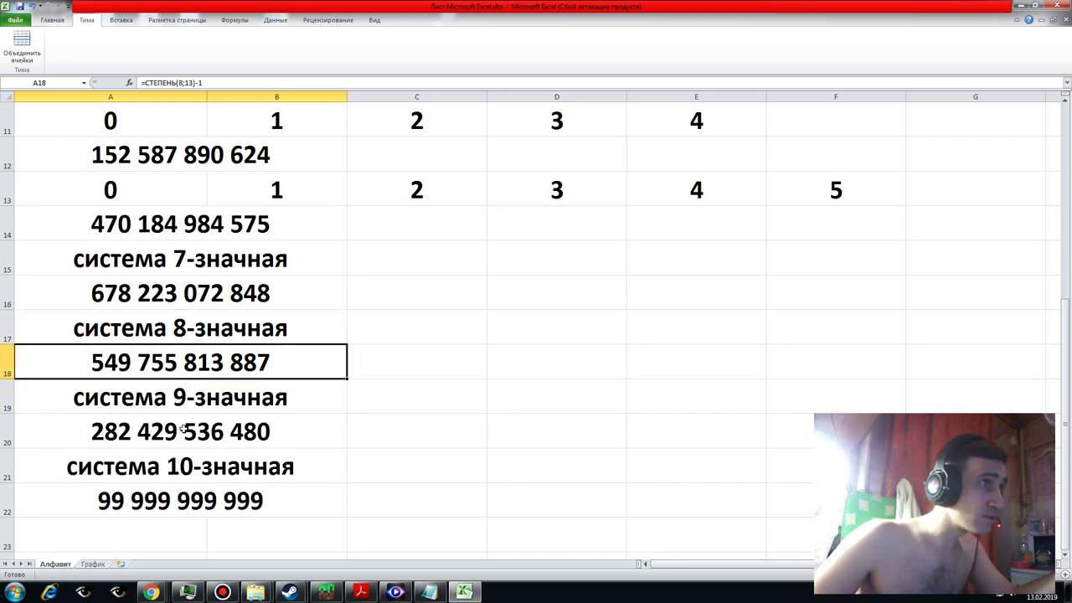
click(182, 429)
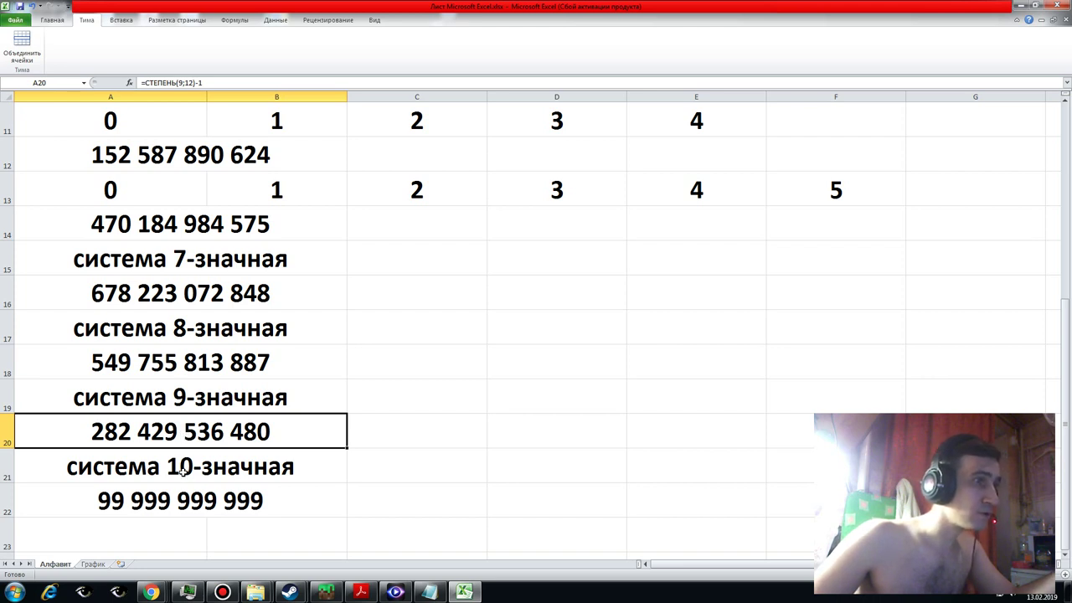
click(183, 499)
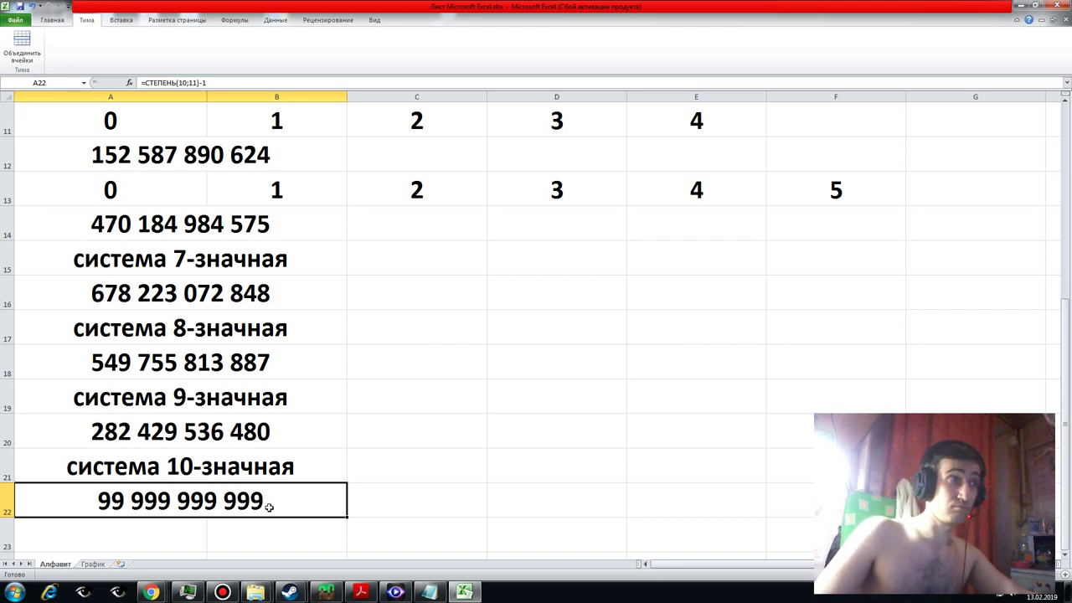
click(212, 434)
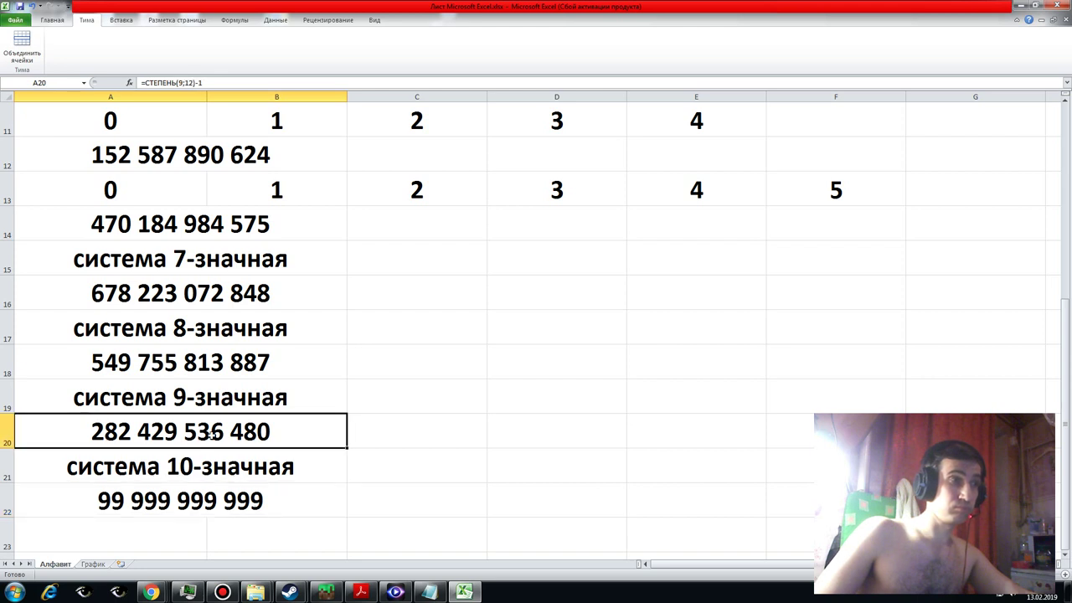
click(210, 499)
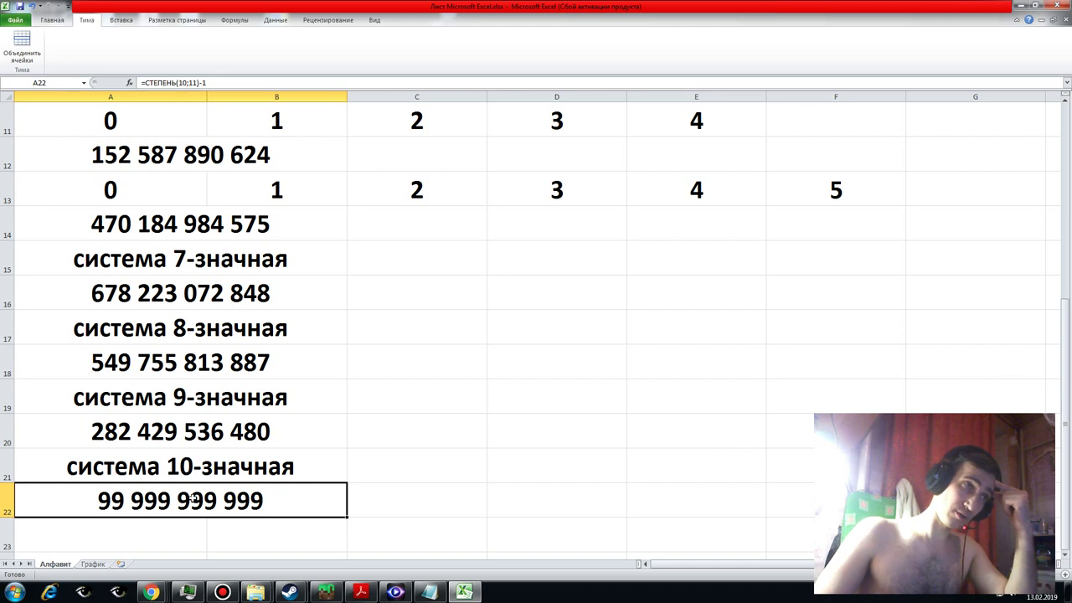
- Scroll back to the top, select A4's =СТЕПЕНЬ(2;19)-1, and launch Windows Calculator
scroll(252, 402, up, 4)
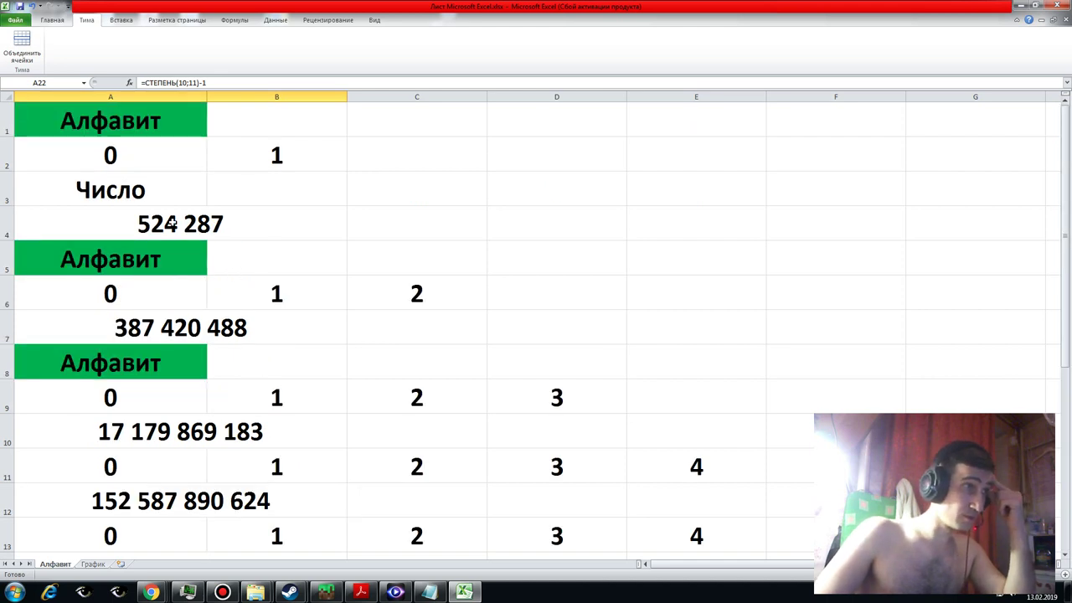
click(171, 222)
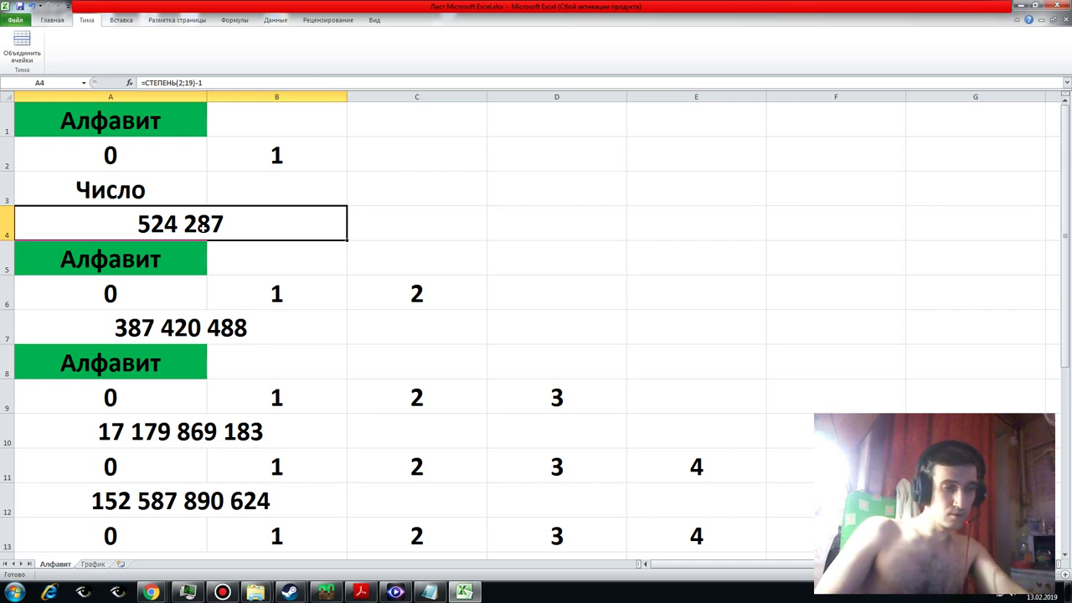
key(XF86Calculator)
text(2)
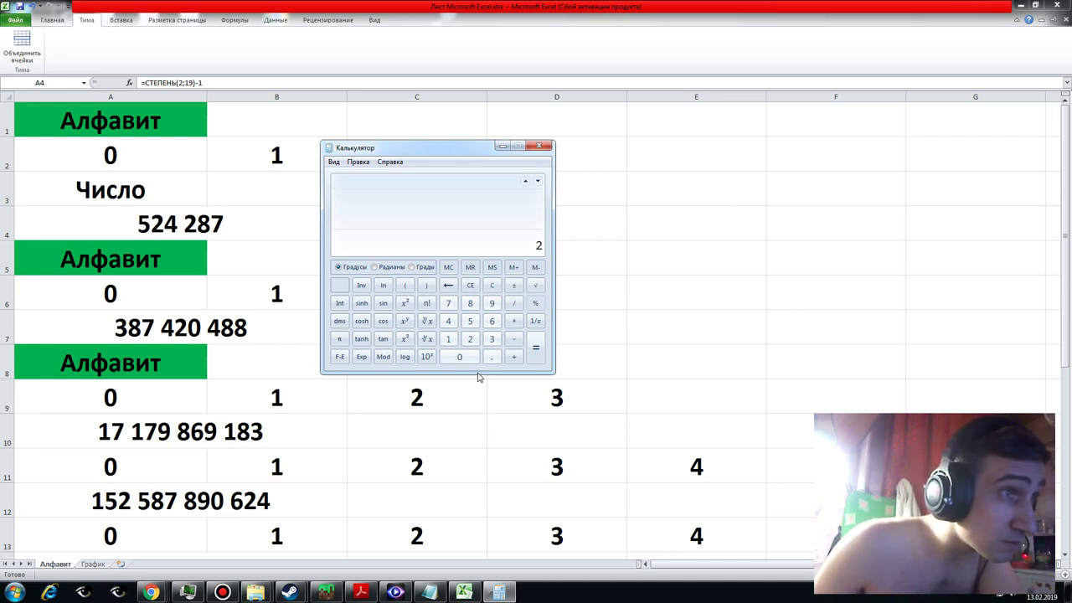
- Try Calculator's standard, scientific, programmer and statistics modes, ending in scientific
click(334, 163)
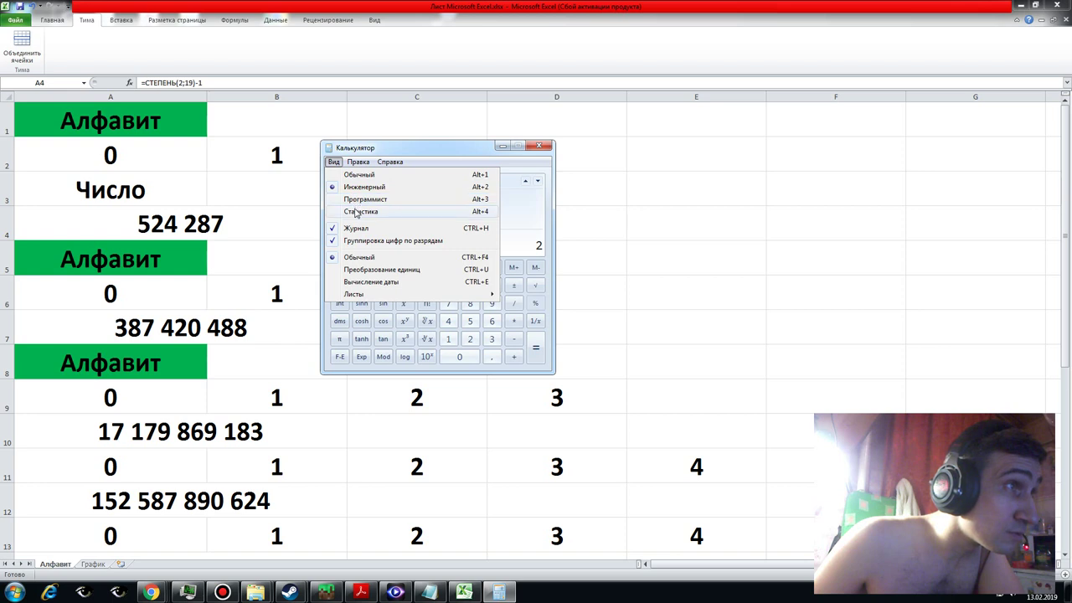
click(360, 175)
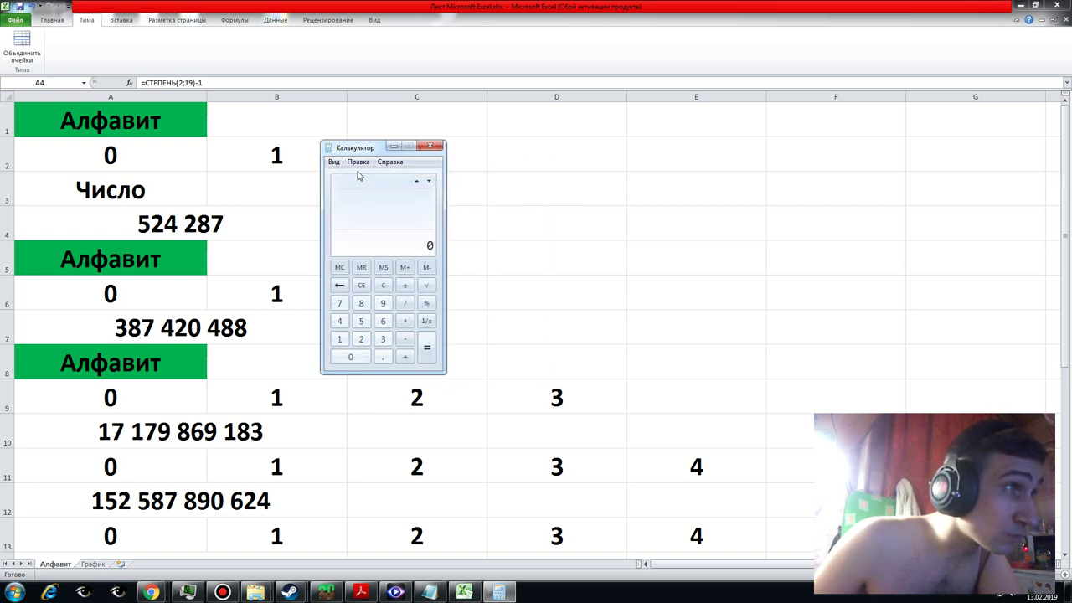
click(334, 163)
click(349, 187)
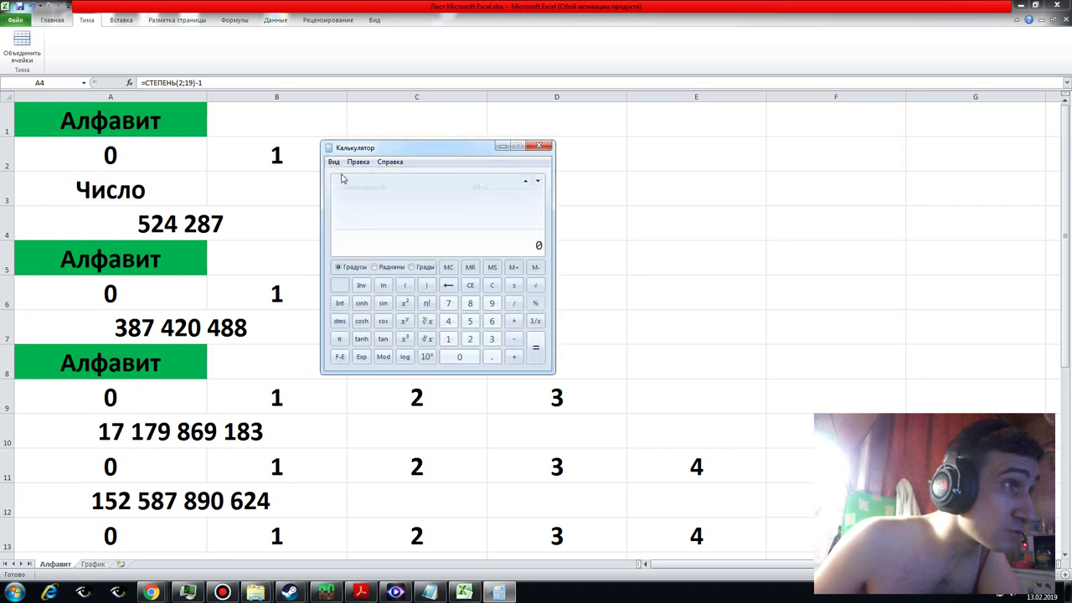
click(333, 162)
click(349, 200)
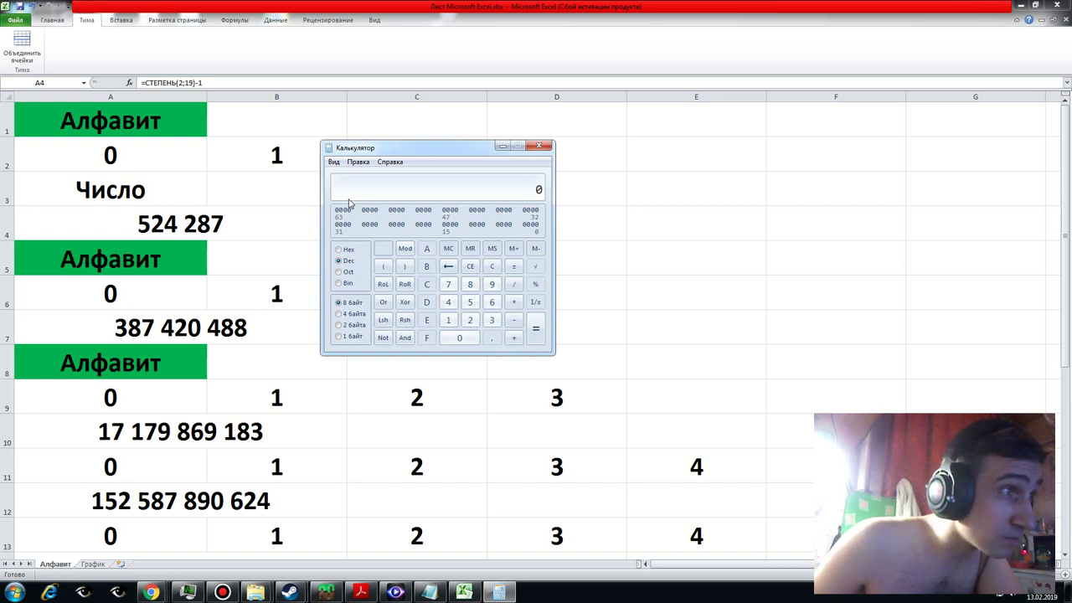
click(333, 163)
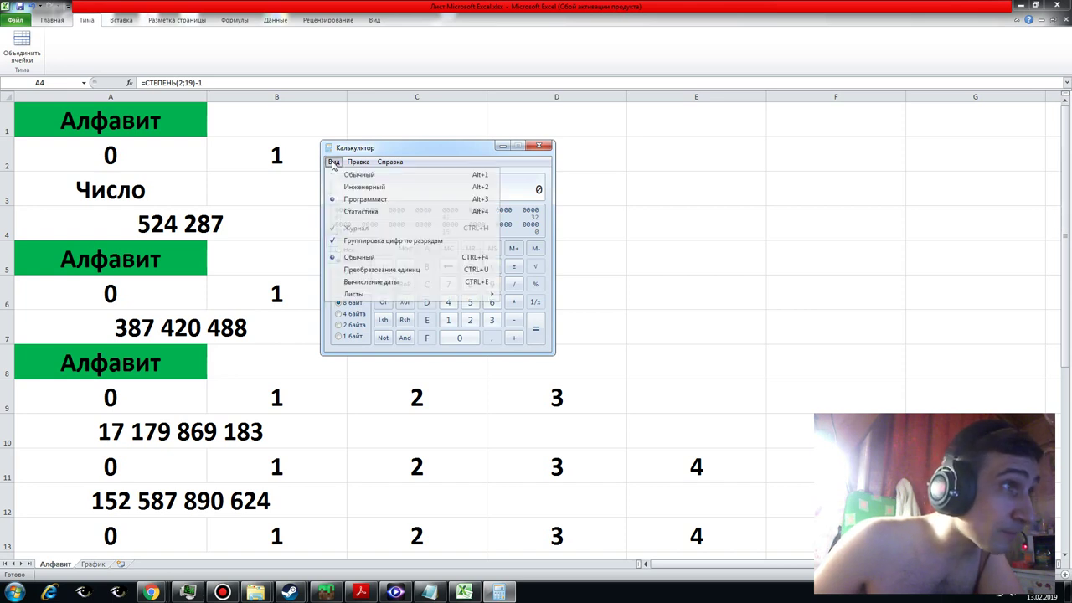
click(350, 211)
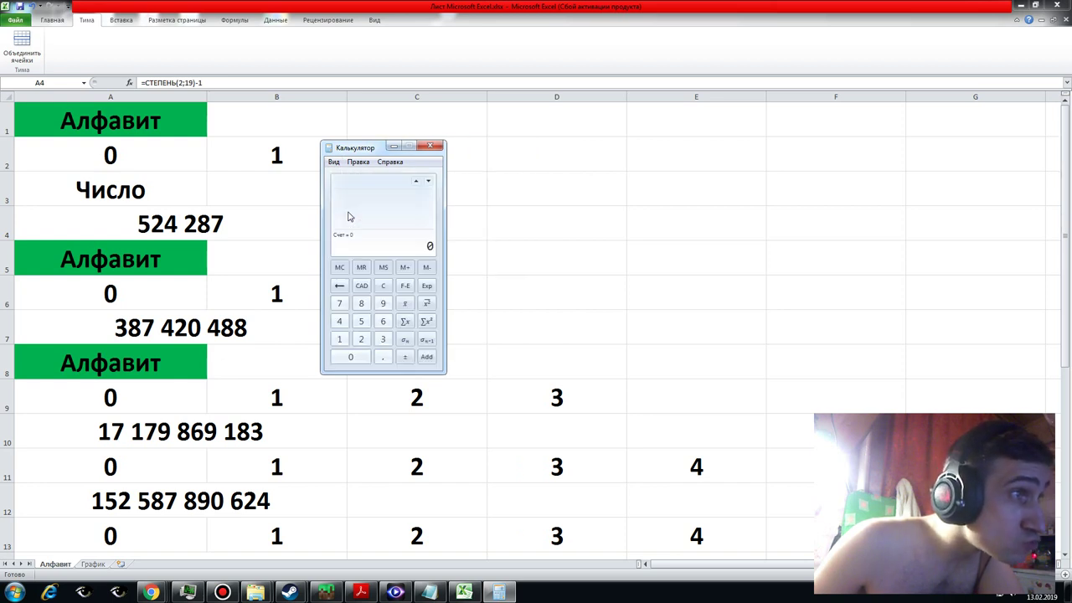
click(333, 162)
click(349, 175)
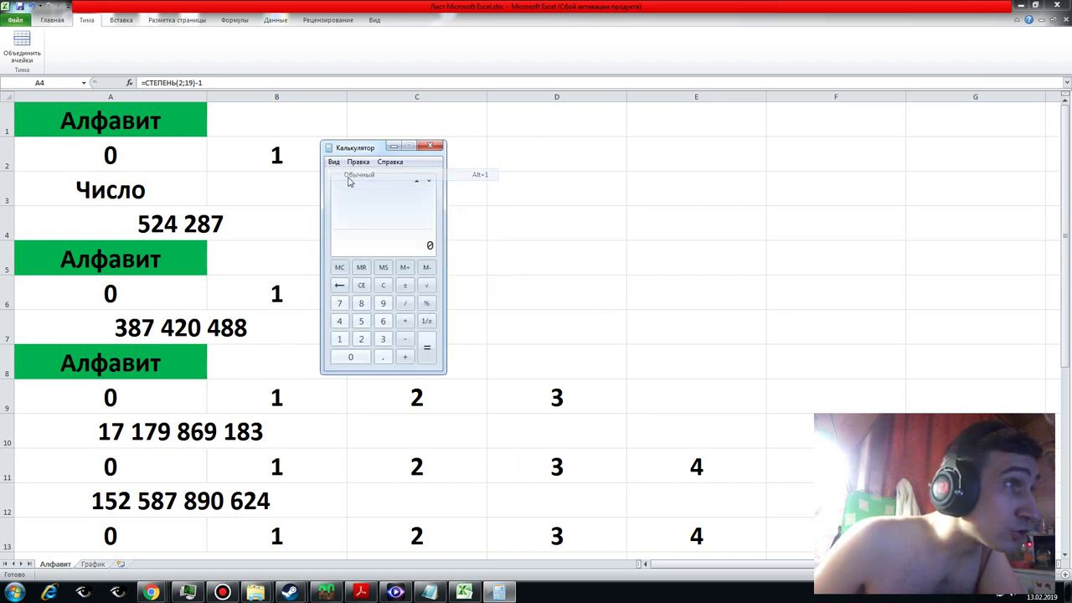
click(333, 162)
click(348, 185)
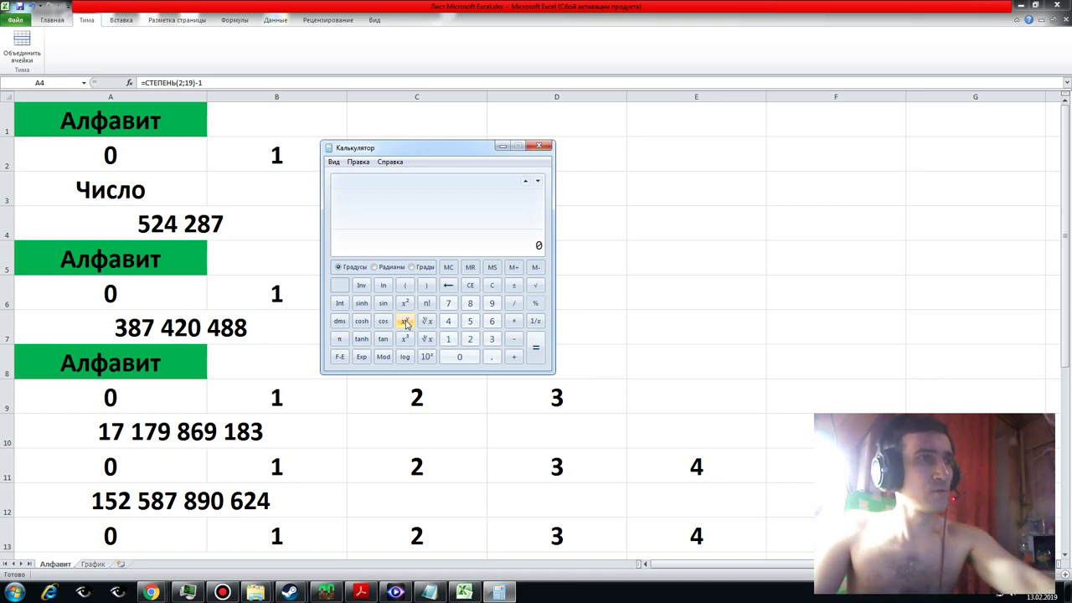
- Clear the started power/division operation and switch Calculator to programmer mode
click(407, 324)
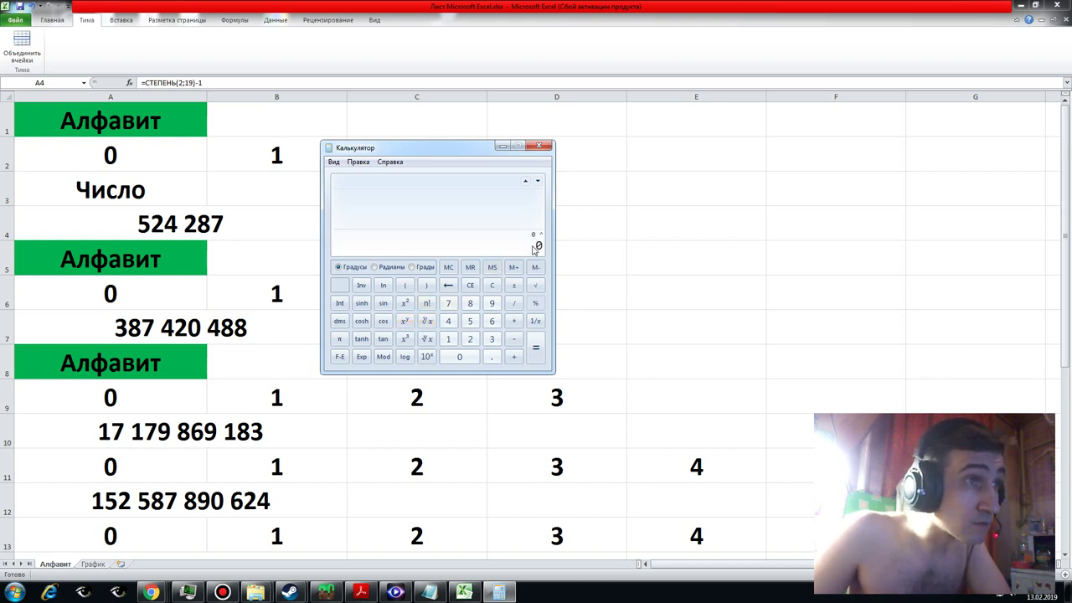
click(514, 305)
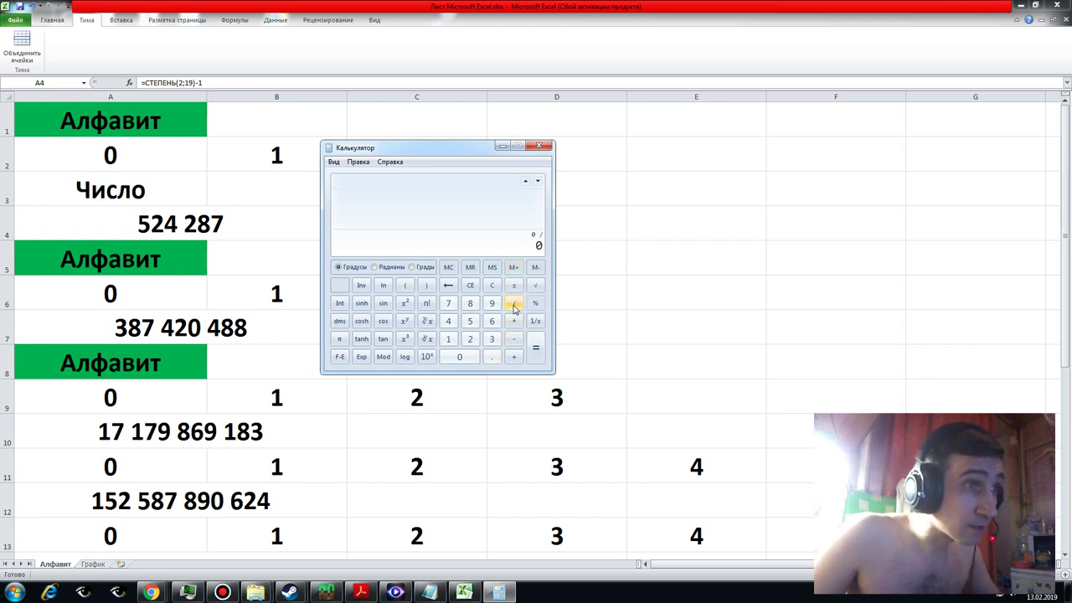
click(495, 290)
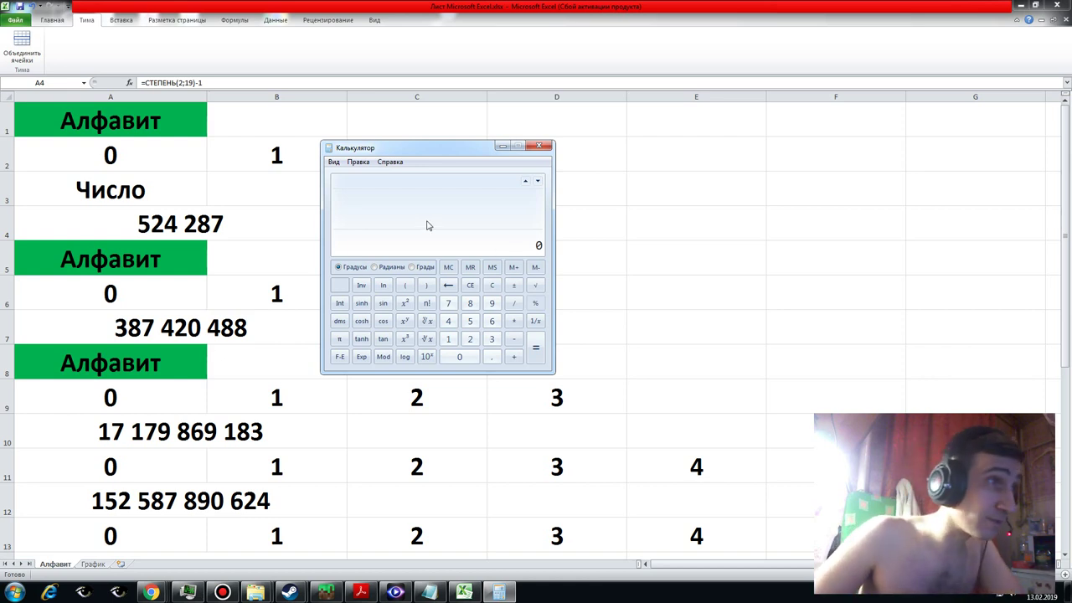
click(333, 161)
click(353, 201)
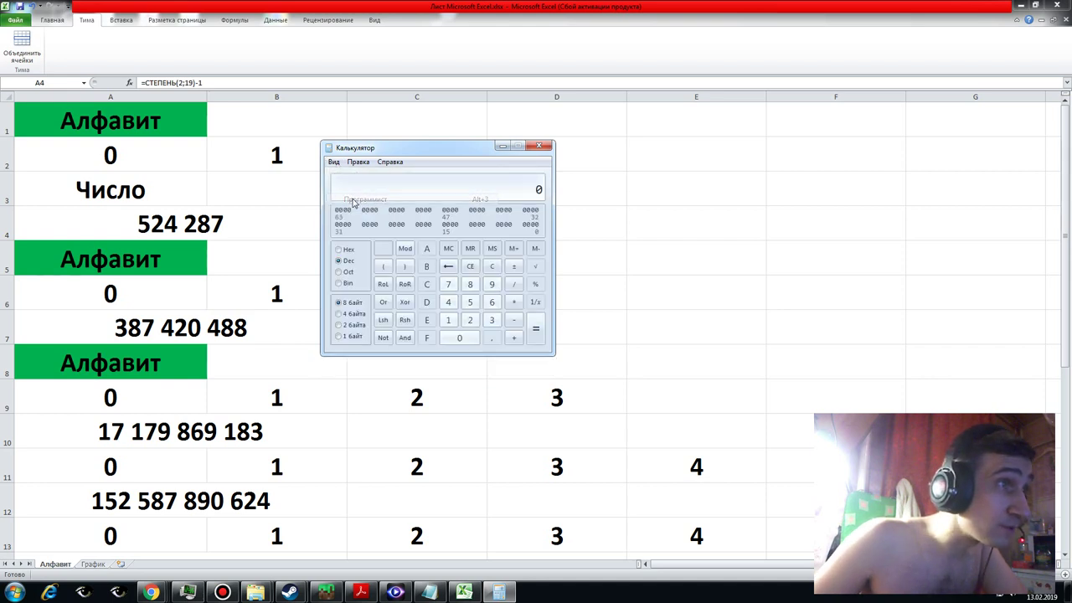
- Enter the binary number 11111 in Calculator's Bin mode
click(339, 284)
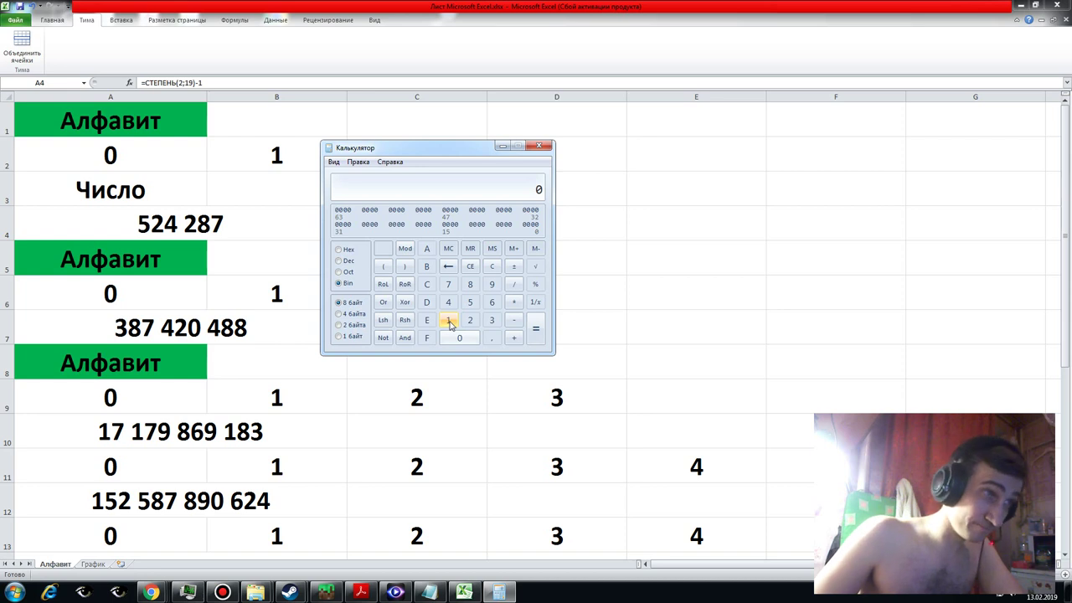
click(449, 322)
click(449, 321)
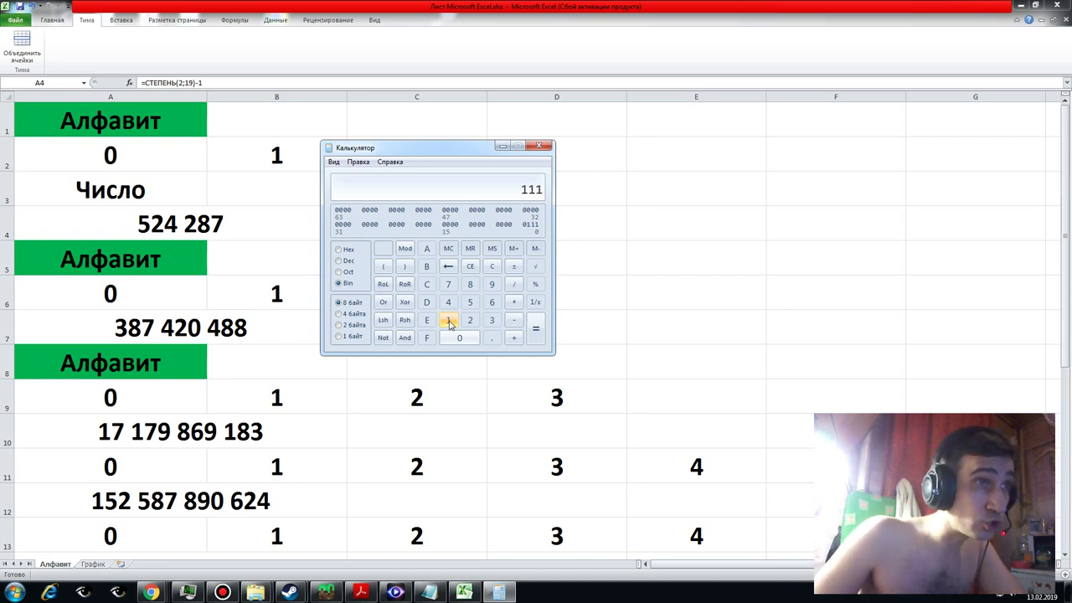
click(449, 322)
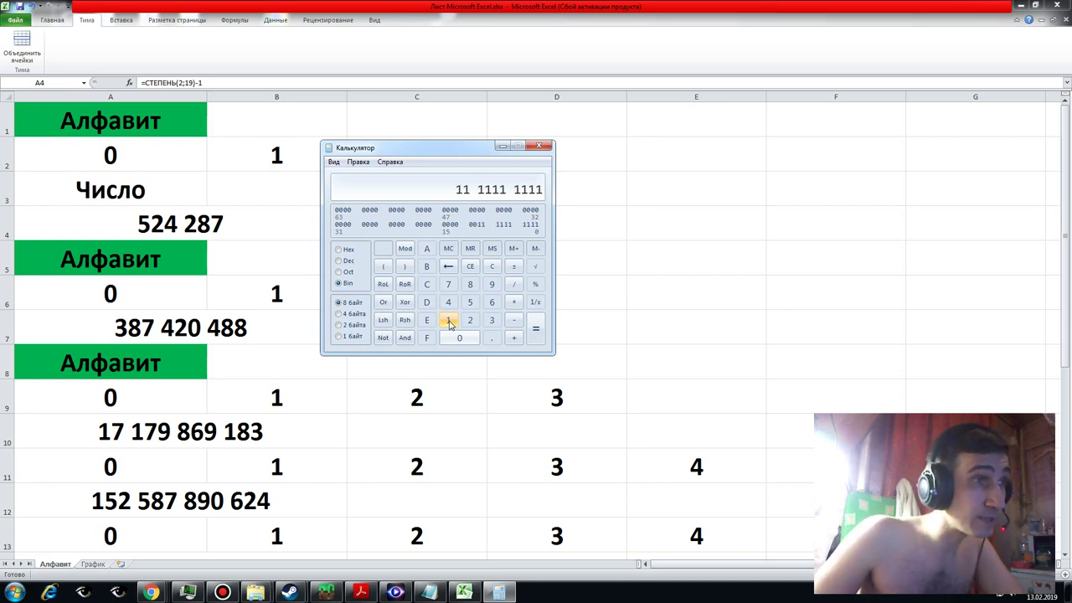
click(449, 321)
click(449, 321)
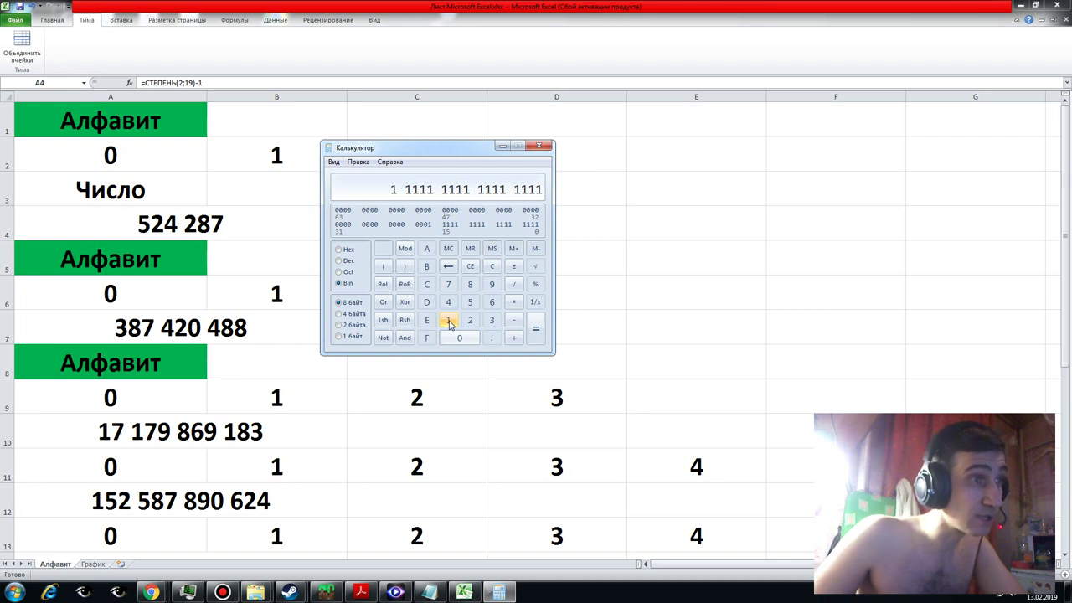
click(449, 322)
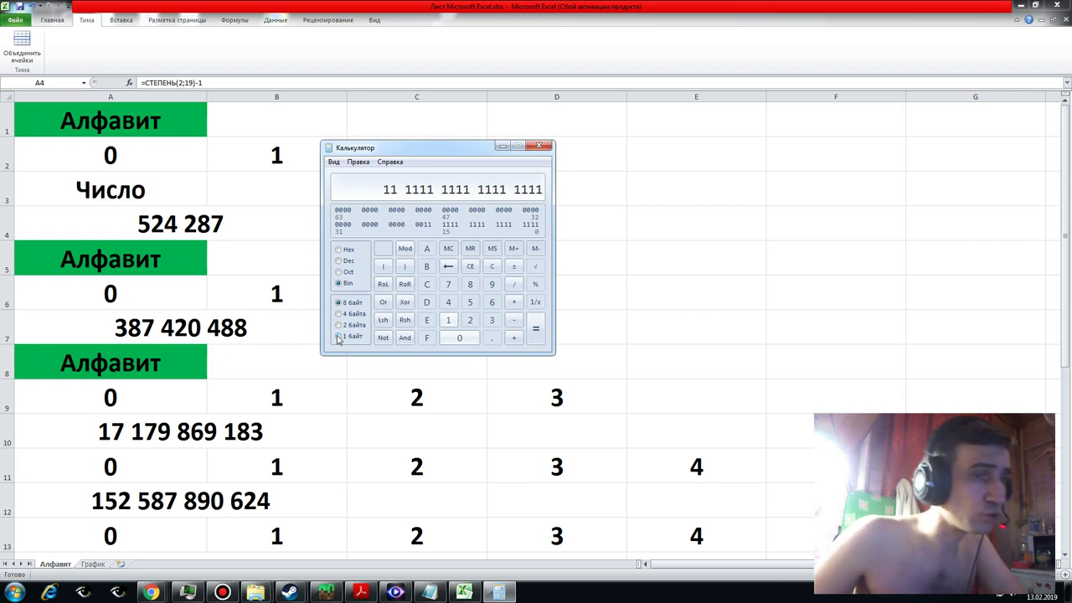
- Compare the value across 1, 2, 4 and 8 байт word sizes
click(338, 337)
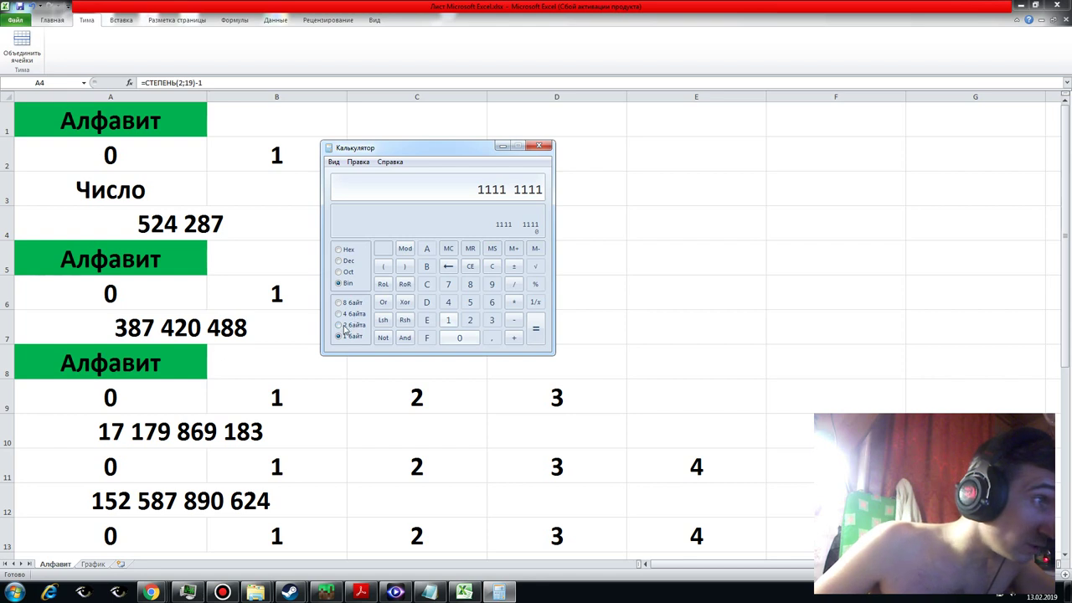
click(339, 326)
click(339, 314)
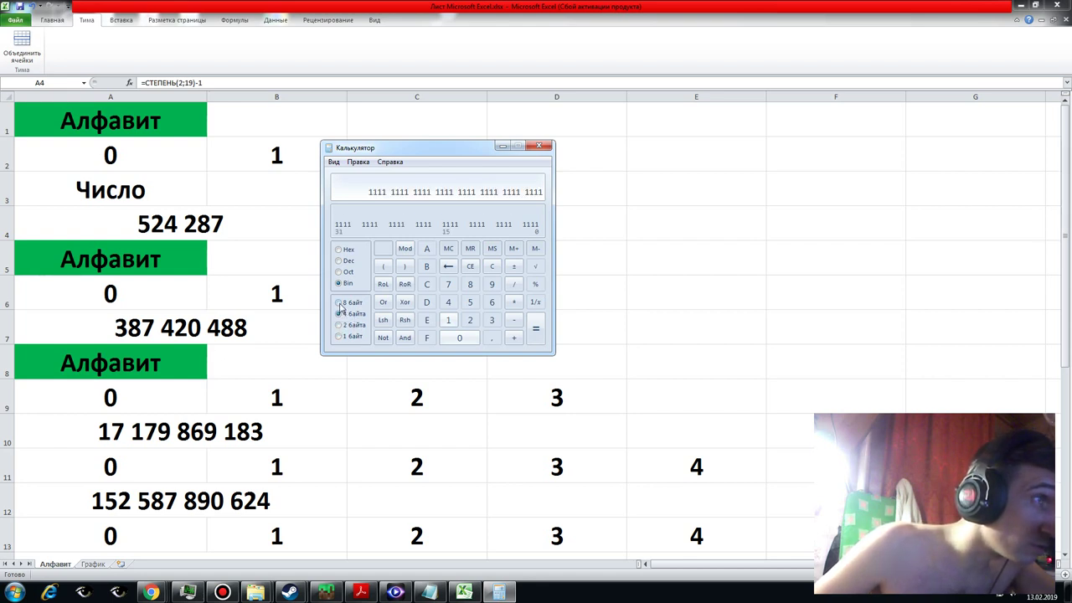
click(339, 303)
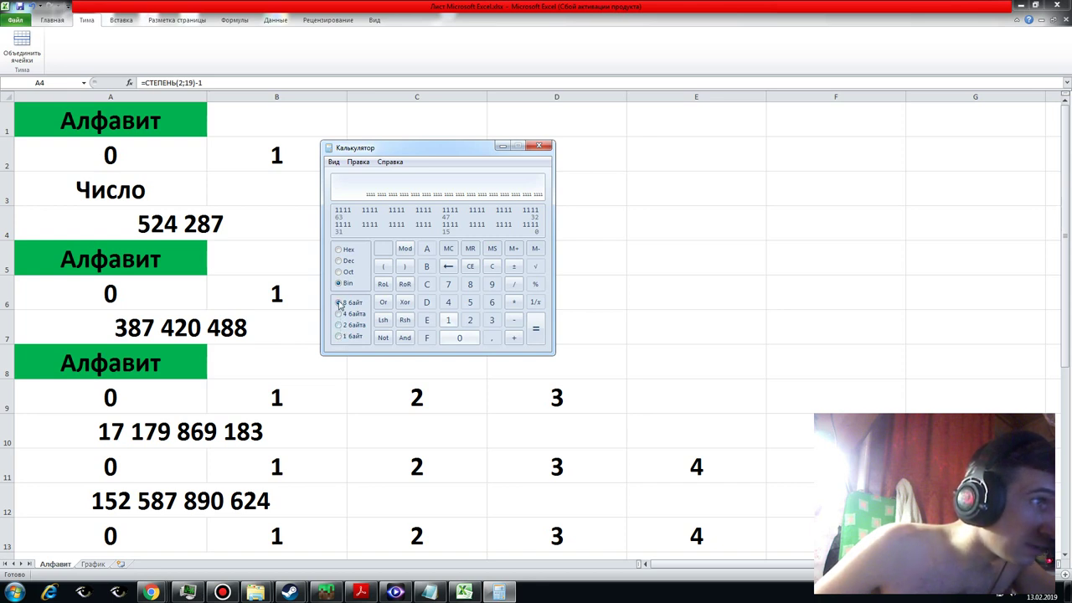
- View the value in octal, decimal and hex, then return to scientific mode
click(339, 272)
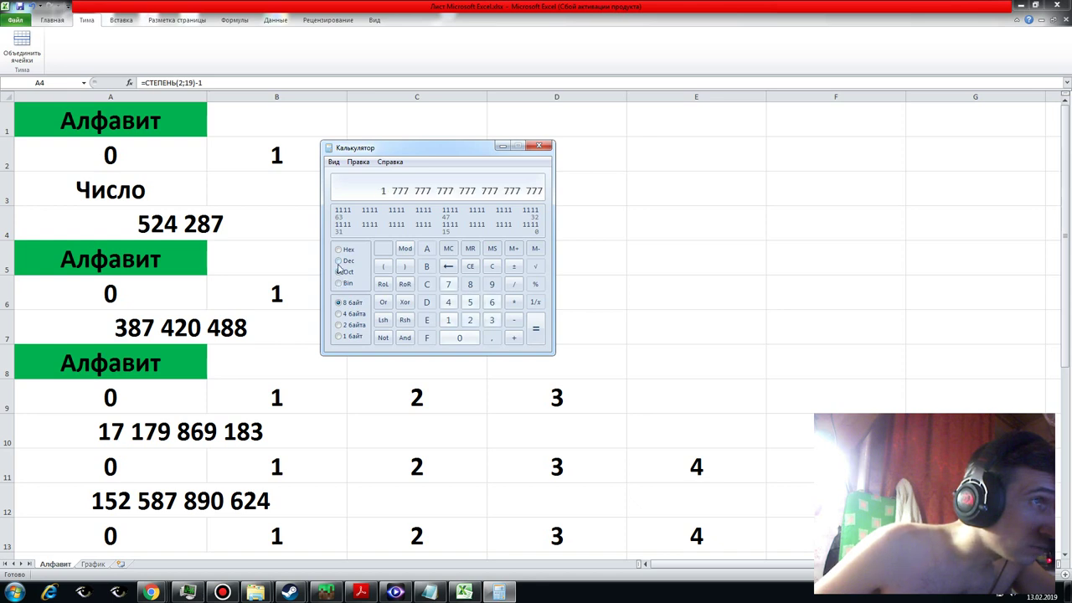
click(340, 261)
click(340, 250)
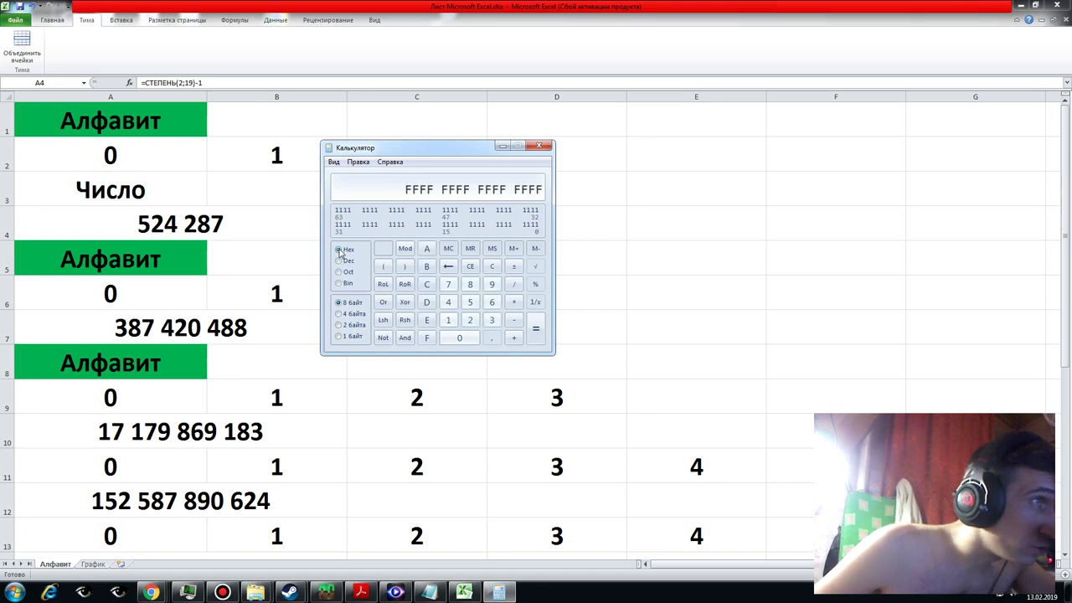
click(339, 261)
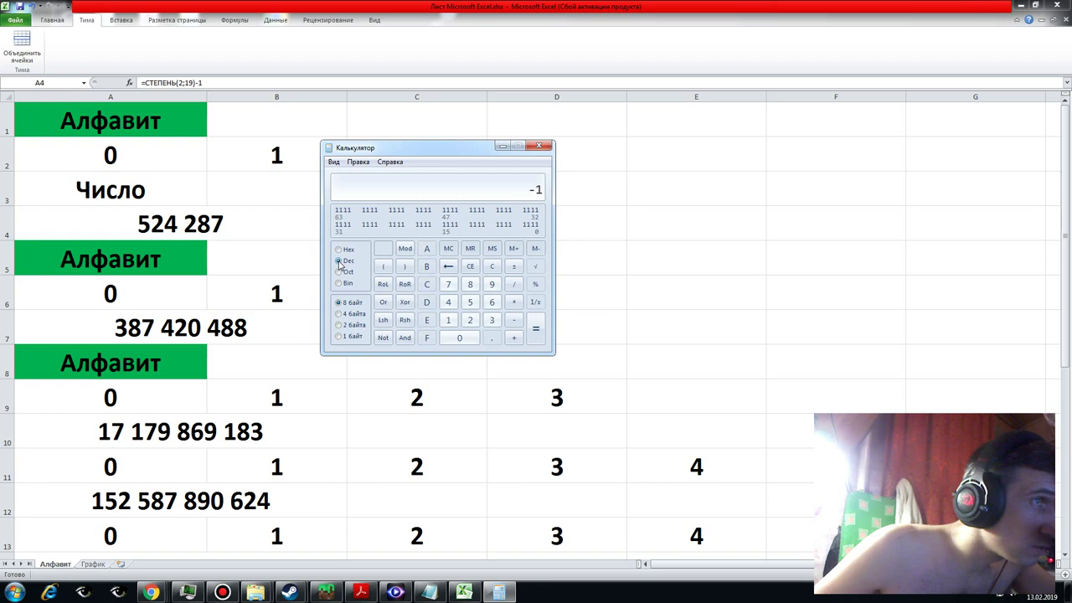
click(339, 273)
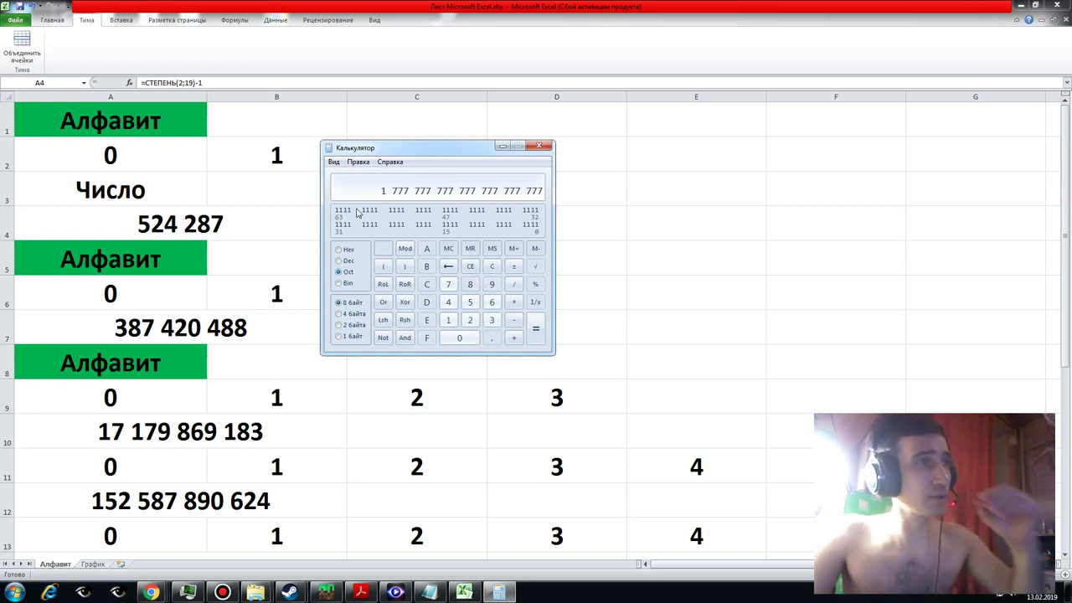
click(334, 164)
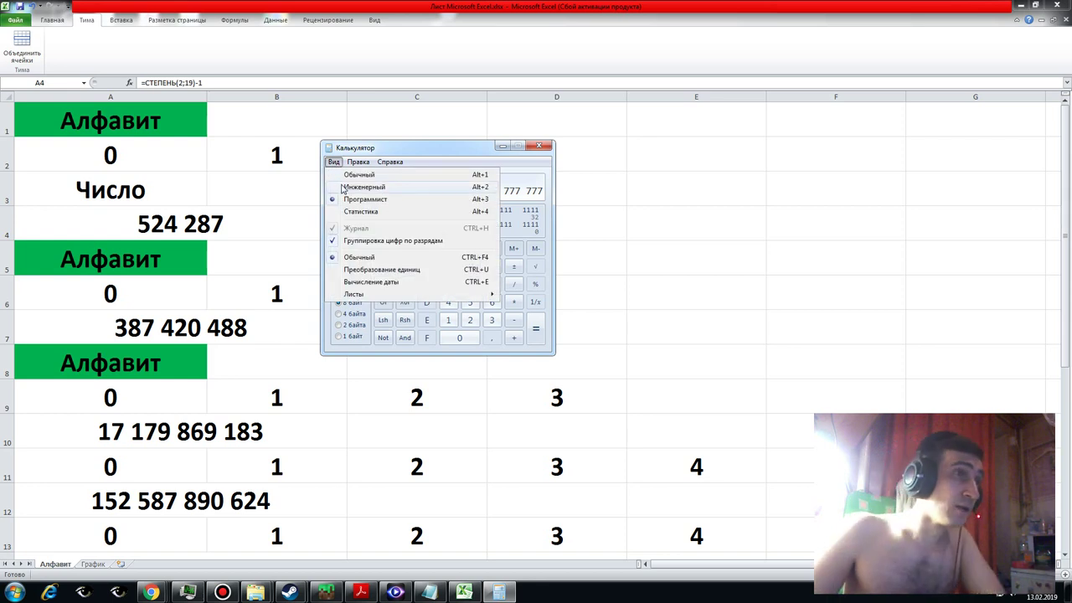
click(356, 187)
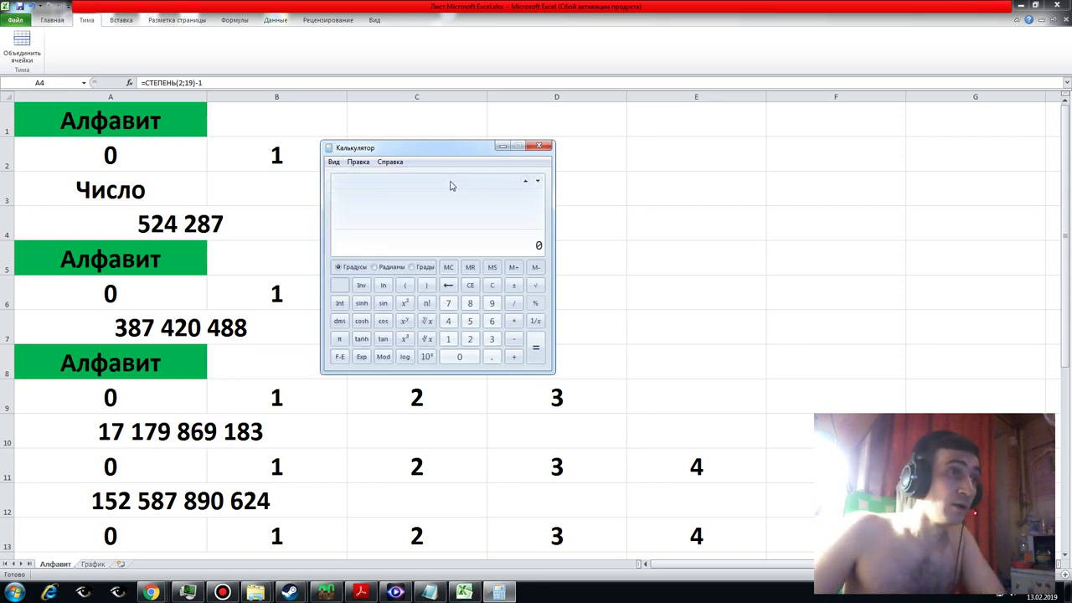
- Minimize Calculator and look over cells A2, B2 and C4
click(502, 147)
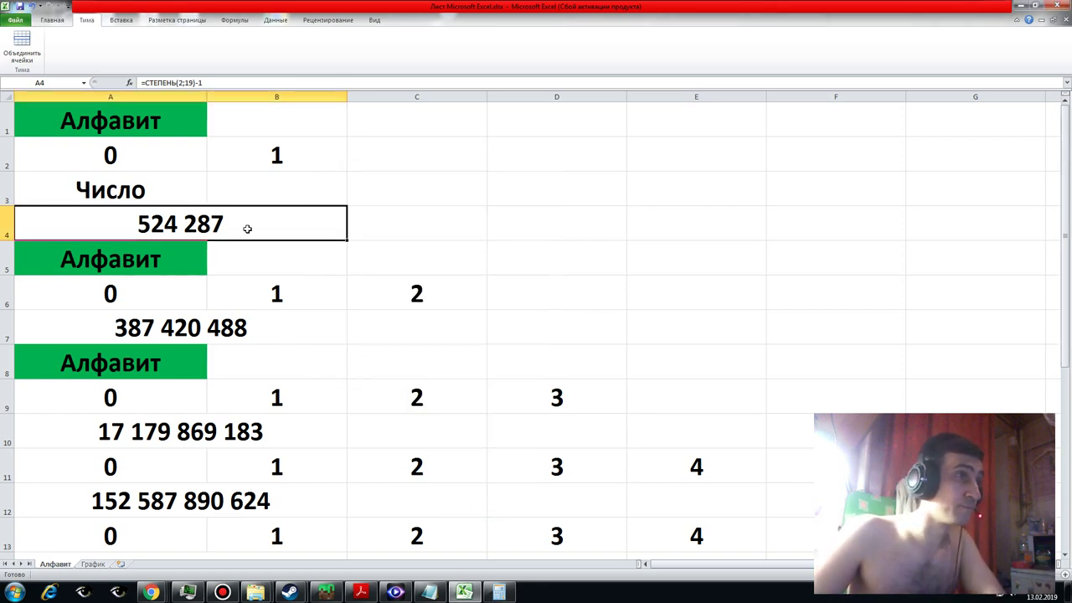
click(179, 165)
click(250, 157)
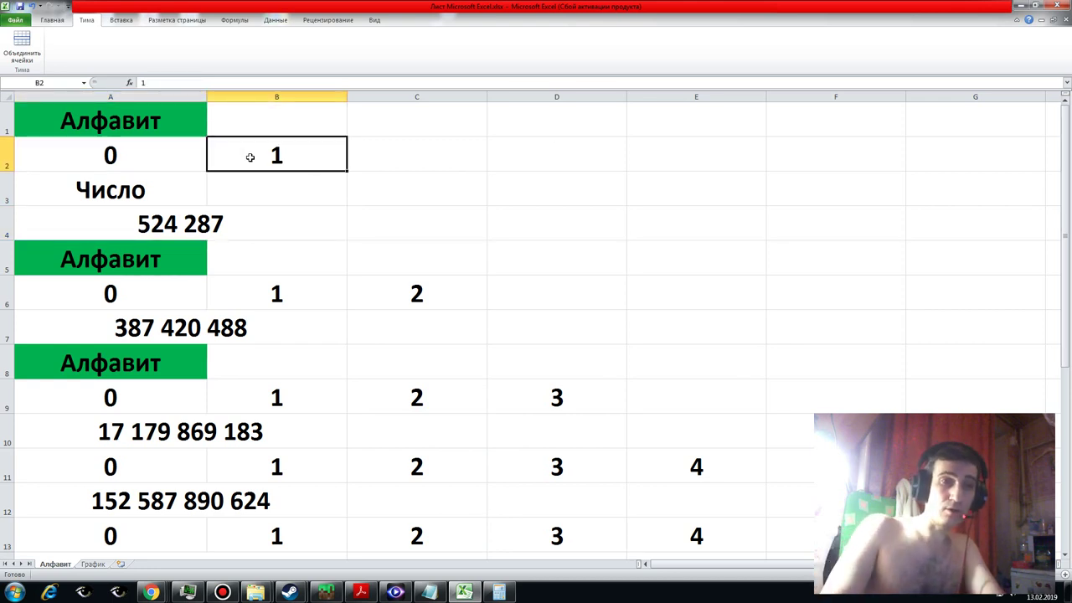
click(381, 214)
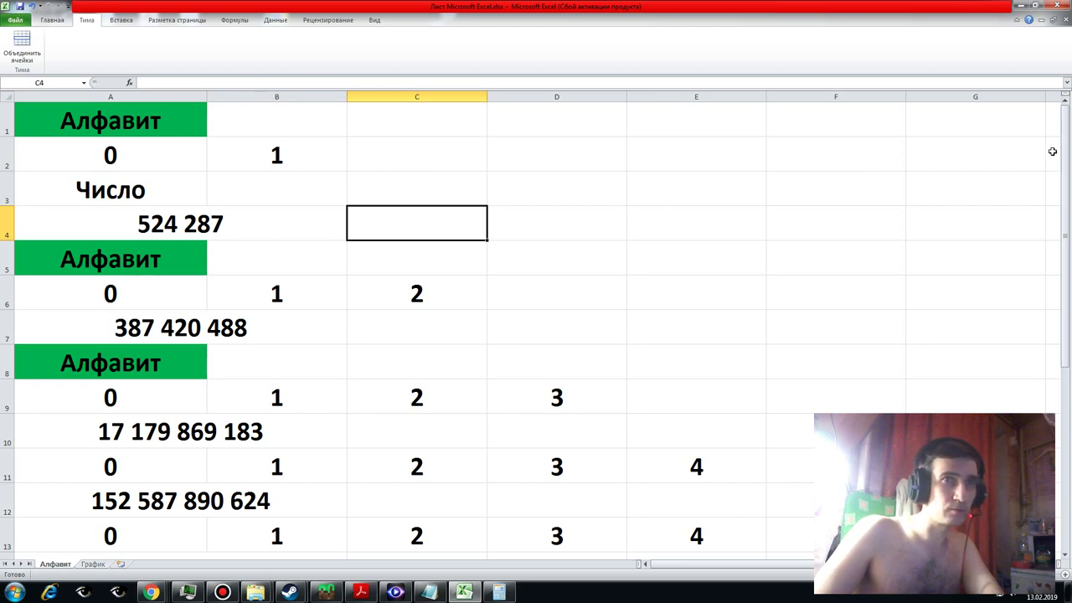
- Review the existing formulas in A22, A20 and A14 without changing them
scroll(1052, 152, down, 1)
scroll(1052, 151, down, 1)
scroll(1052, 151, down, 1)
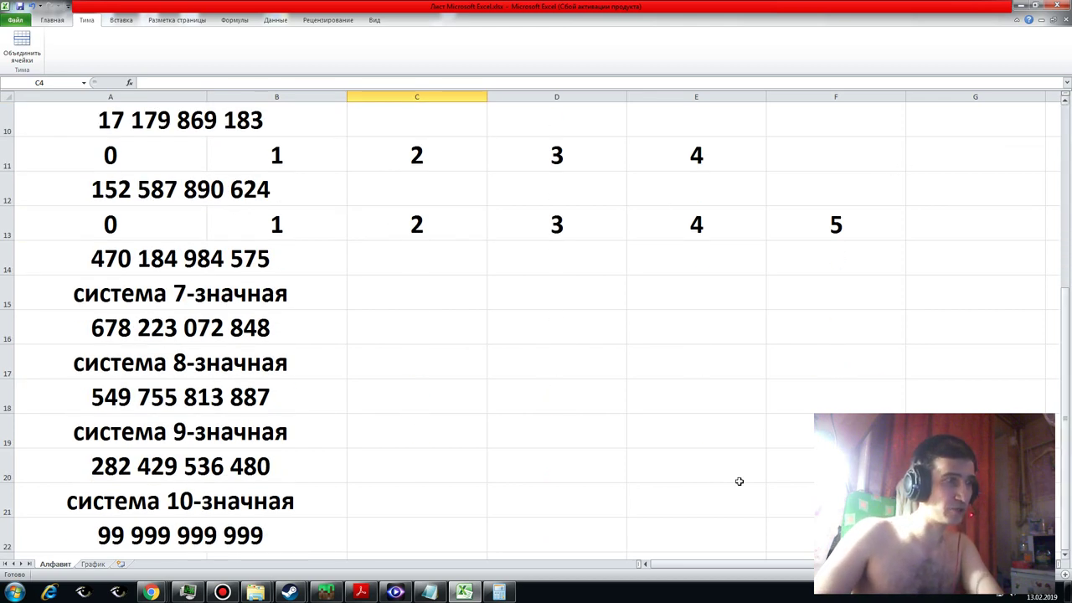
click(201, 503)
click(189, 539)
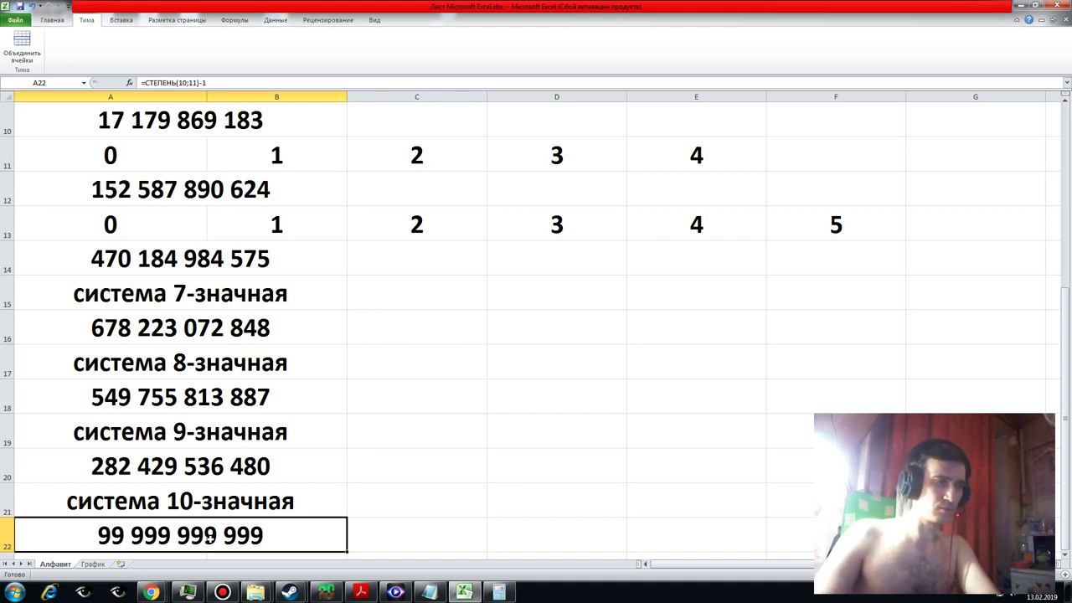
click(202, 469)
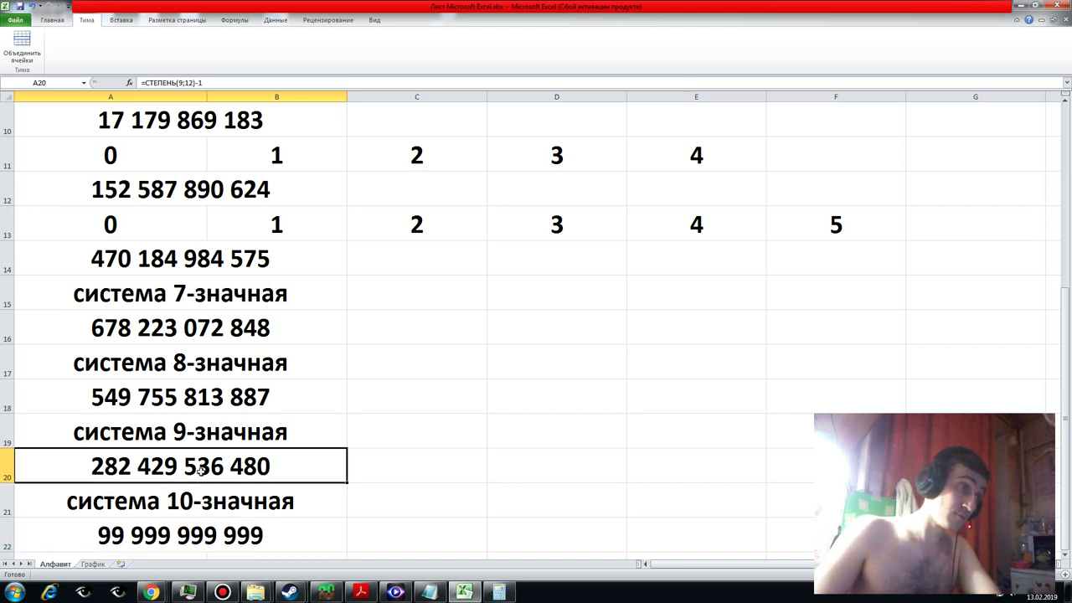
click(181, 533)
click(205, 471)
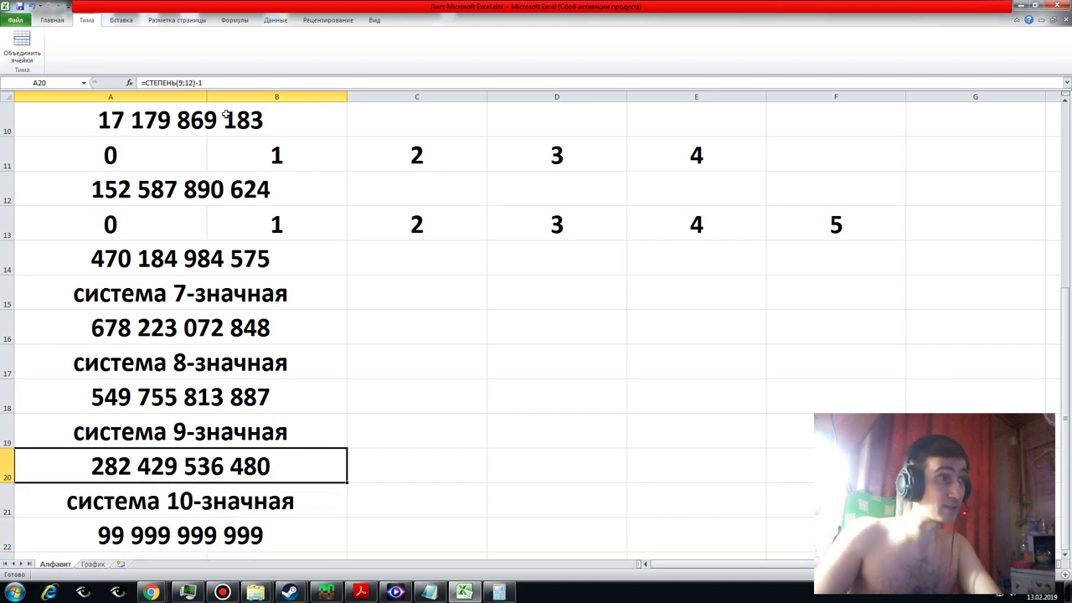
click(207, 83)
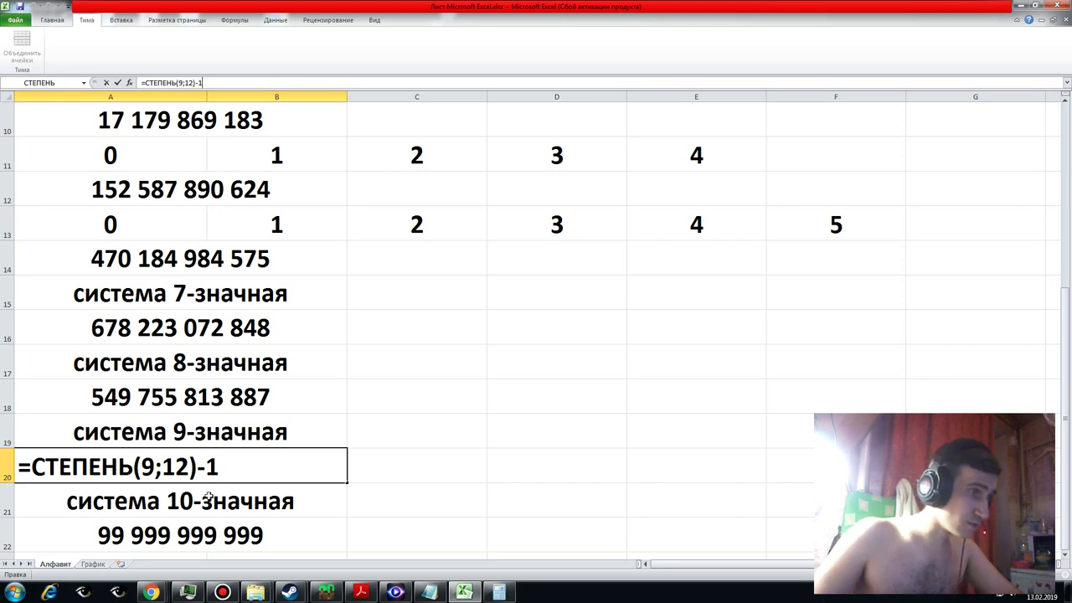
click(202, 523)
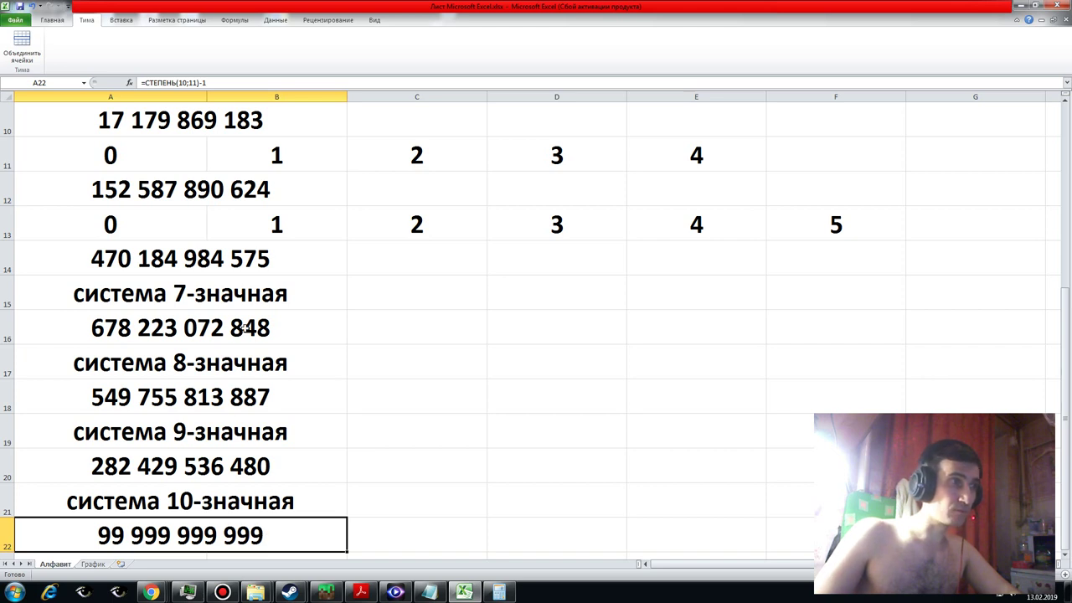
click(203, 262)
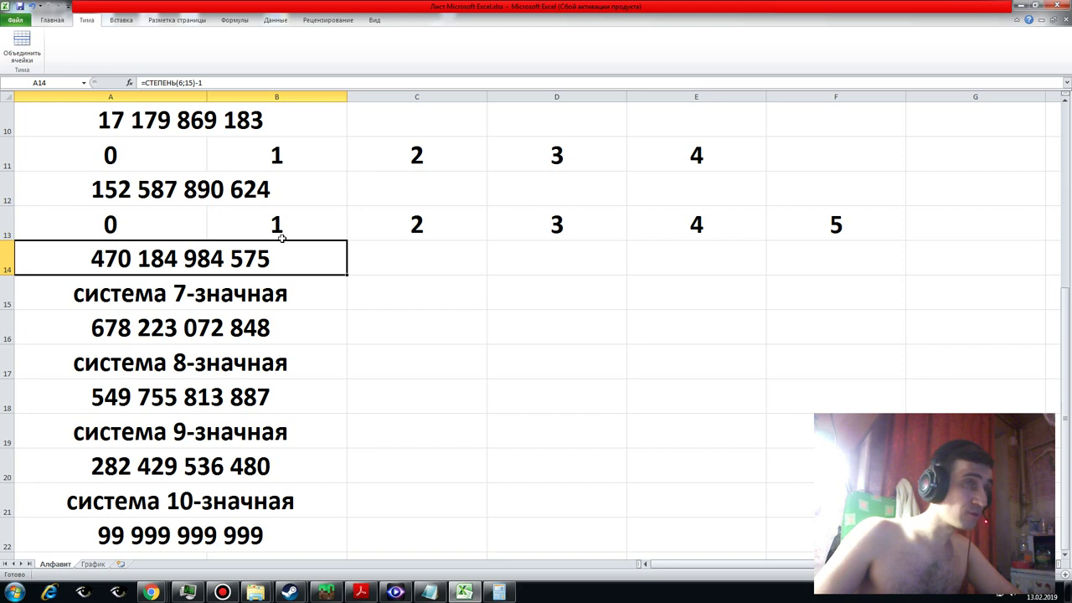
- Change A4 to =СТЕПЕНЬ(2;18), showing 262 144
scroll(357, 251, up, 3)
click(181, 233)
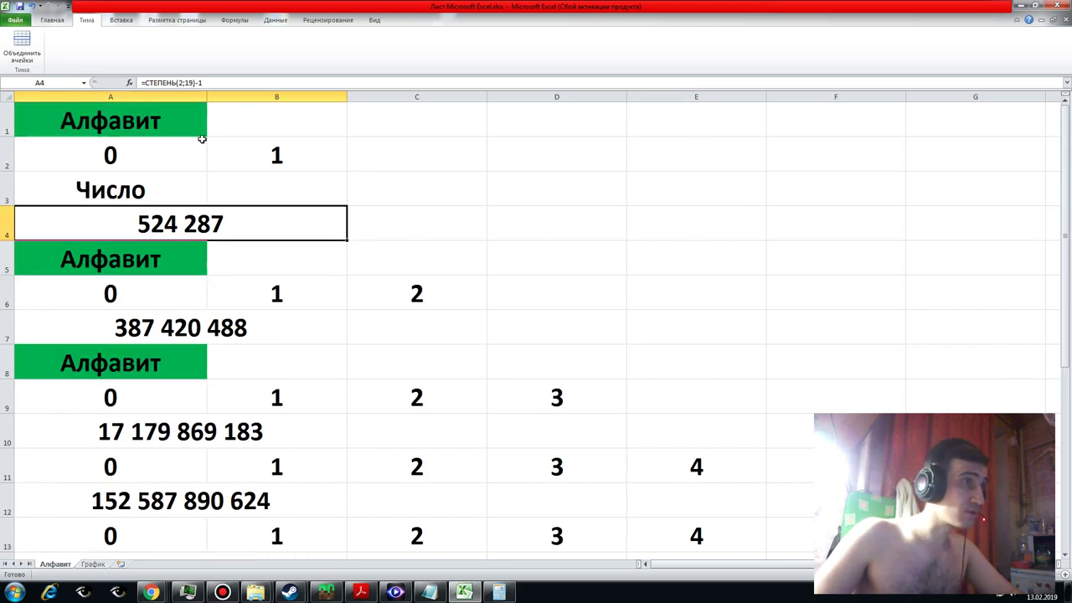
click(206, 82)
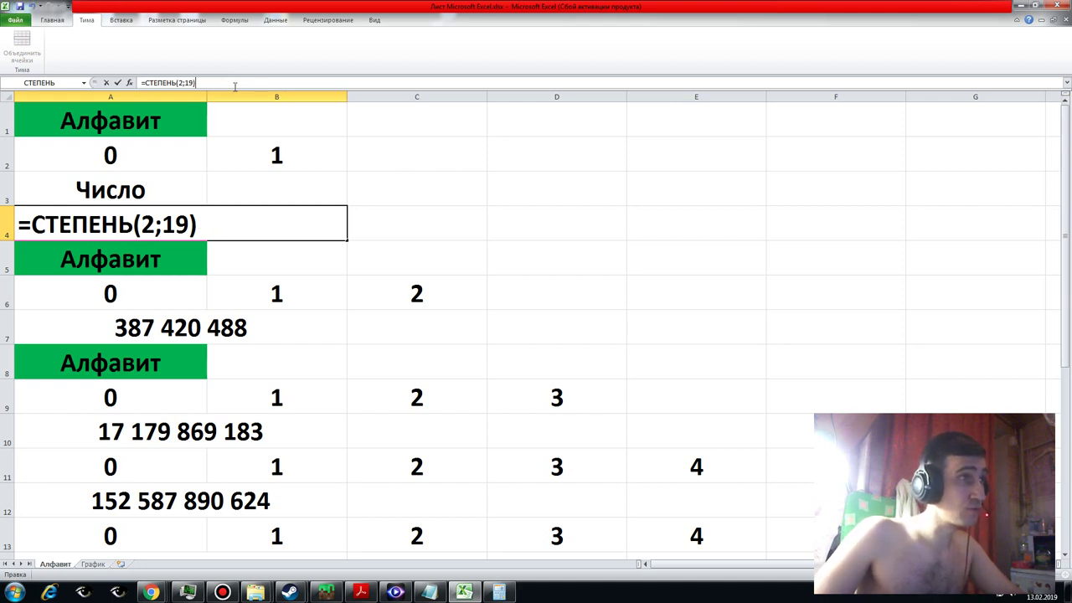
click(195, 82)
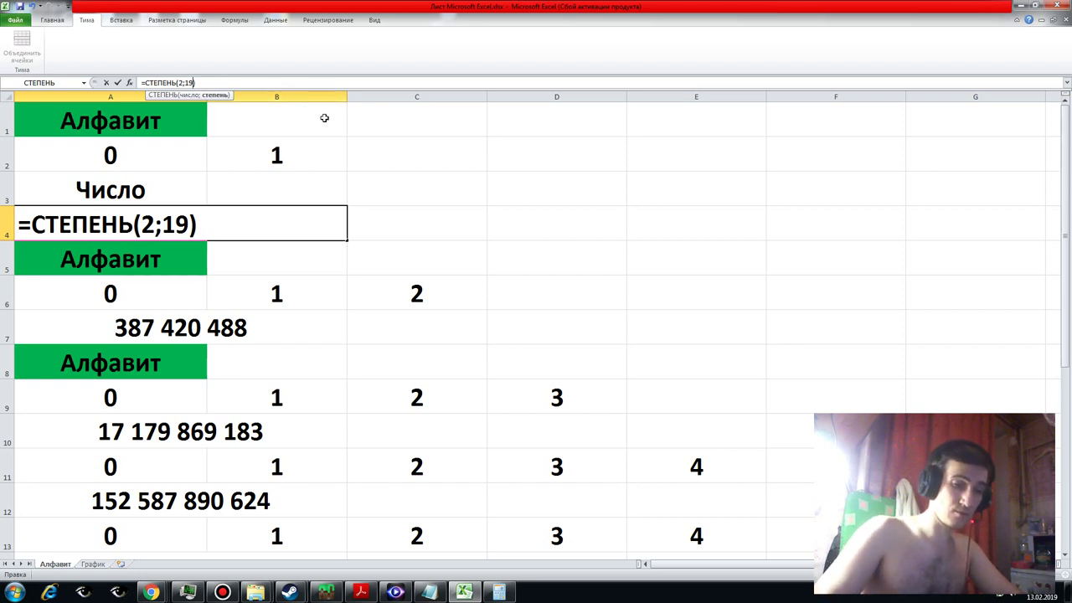
key(BackSpace)
text(1)
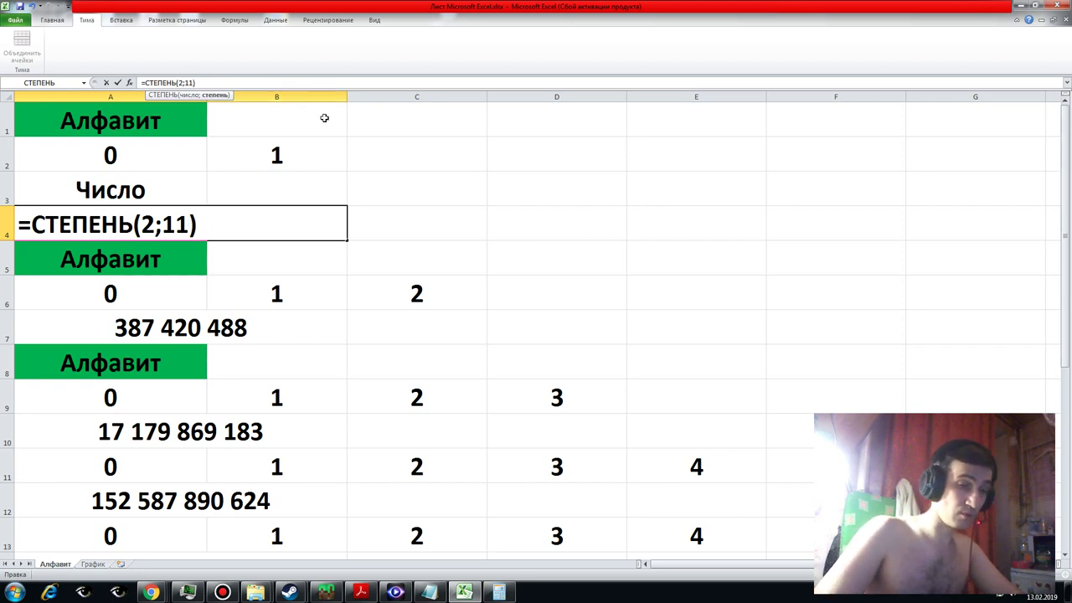
key(BackSpace)
text(8)
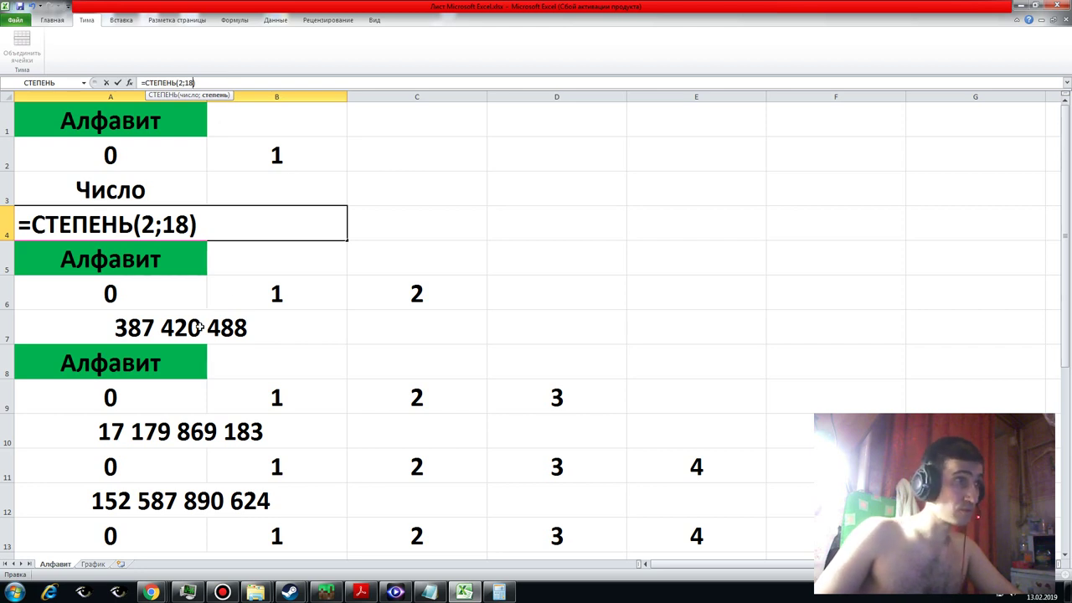
key(Return)
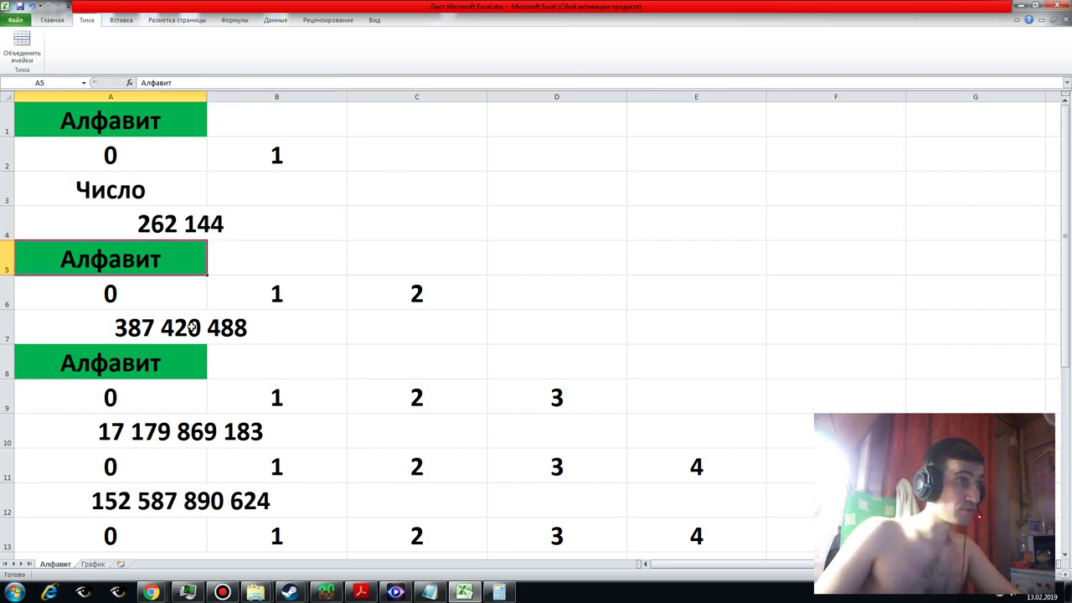
- Change A7 to =СТЕПЕНЬ(3;17), showing 129 140 163
click(192, 328)
click(216, 85)
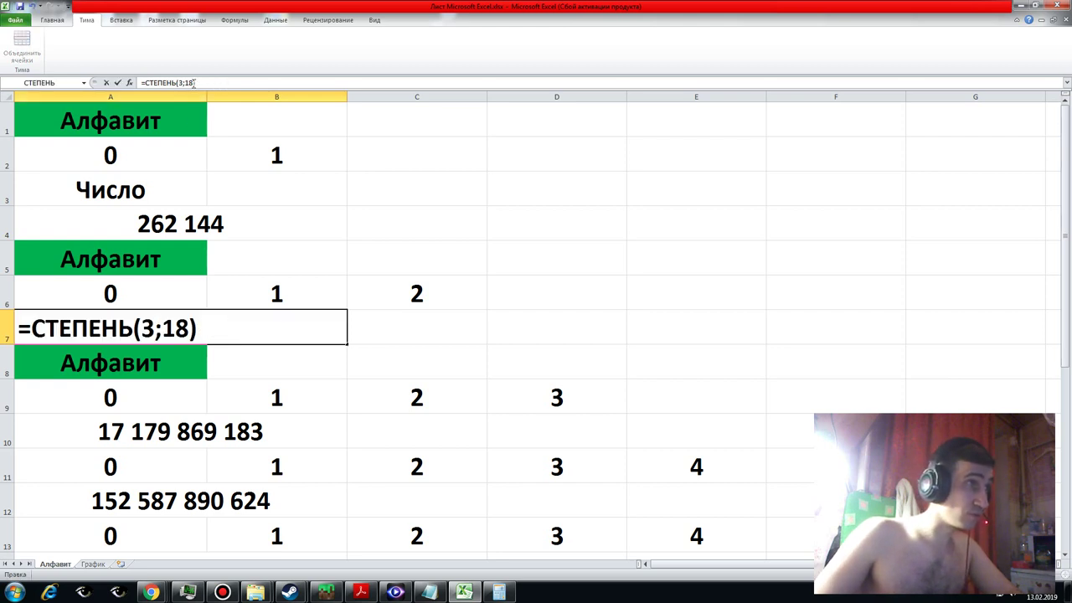
click(192, 82)
key(BackSpace)
text(7)
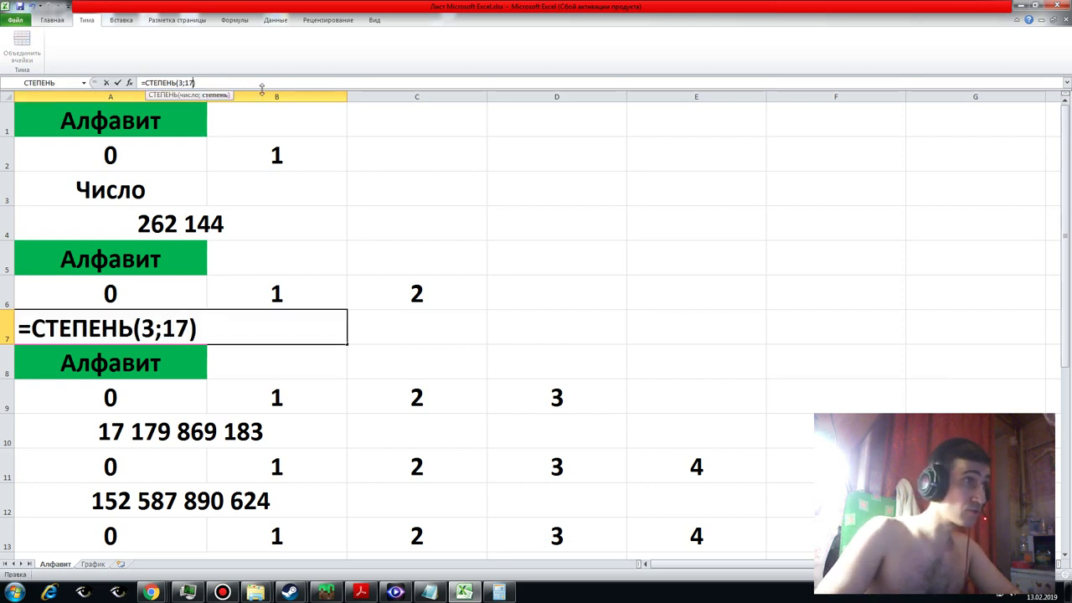
key(Return)
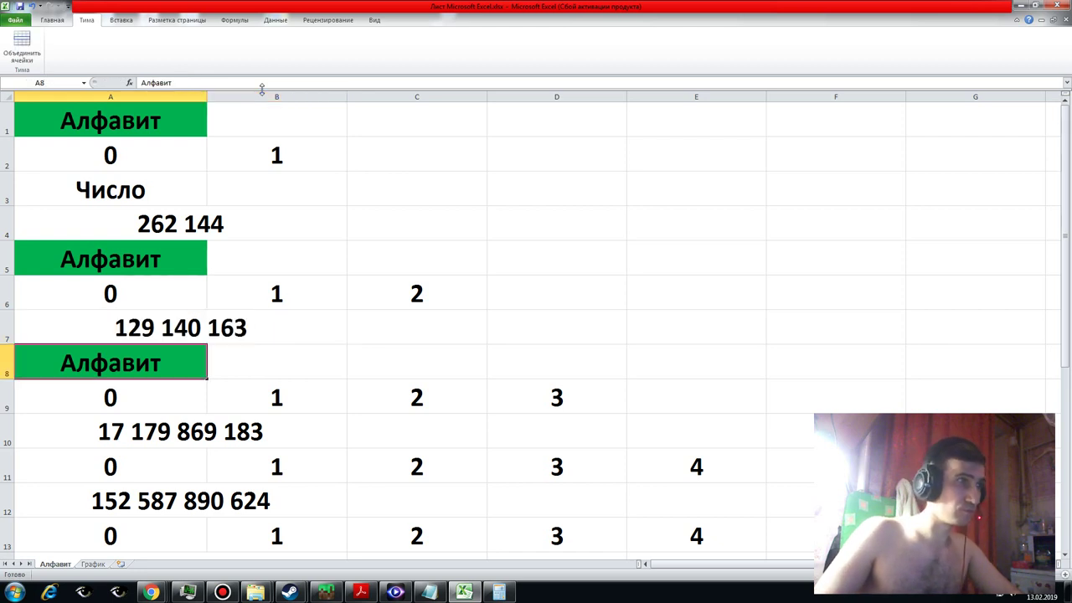
click(188, 430)
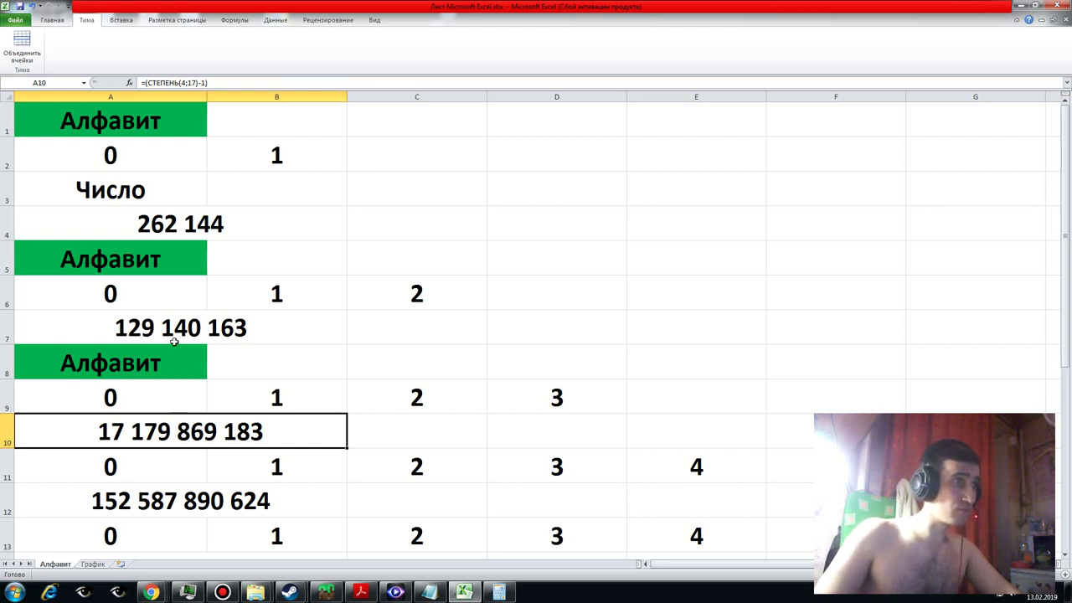
click(223, 82)
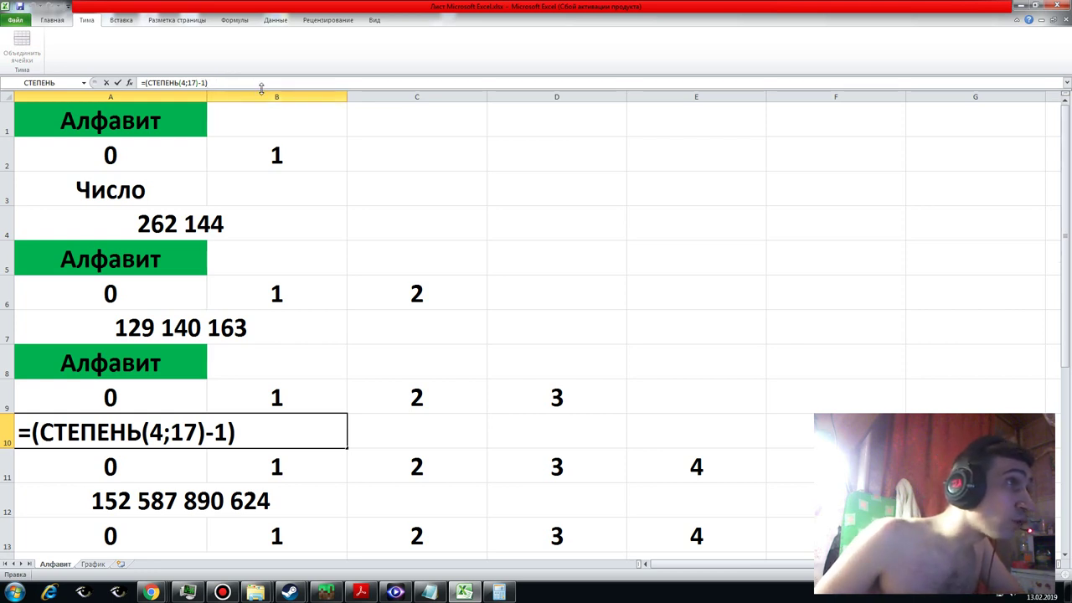
key(BackSpace)
key(BackSpace)
key(BackSpace)
text())
click(196, 82)
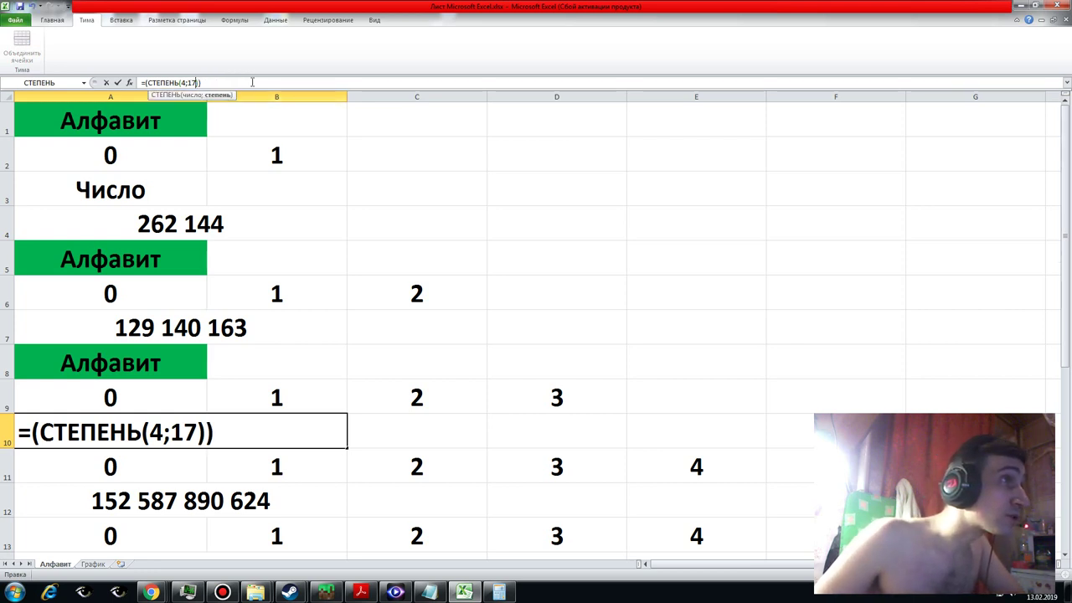
key(BackSpace)
text(6)
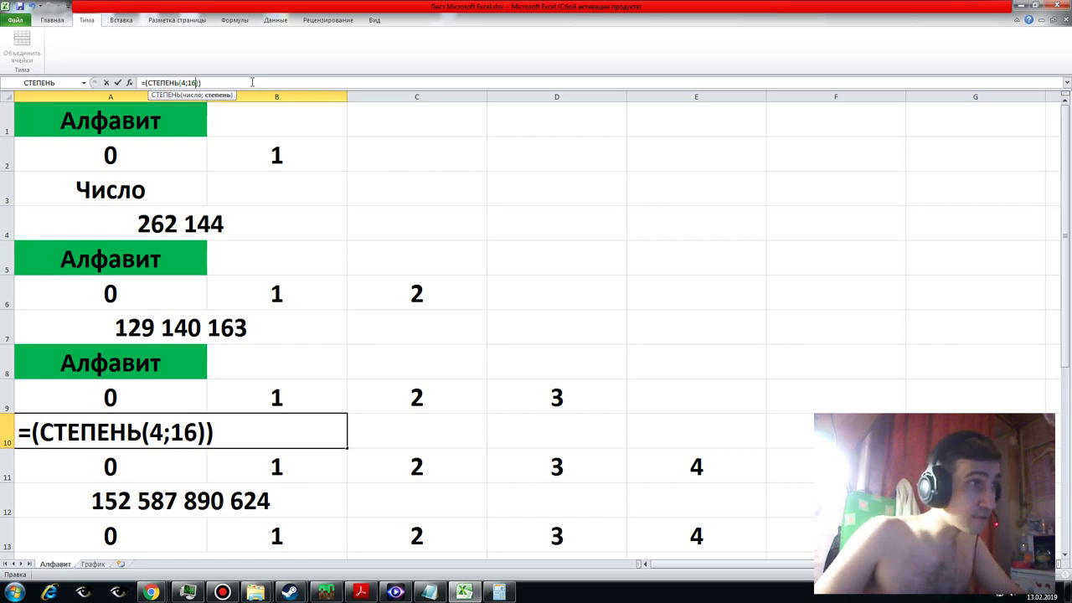
key(Return)
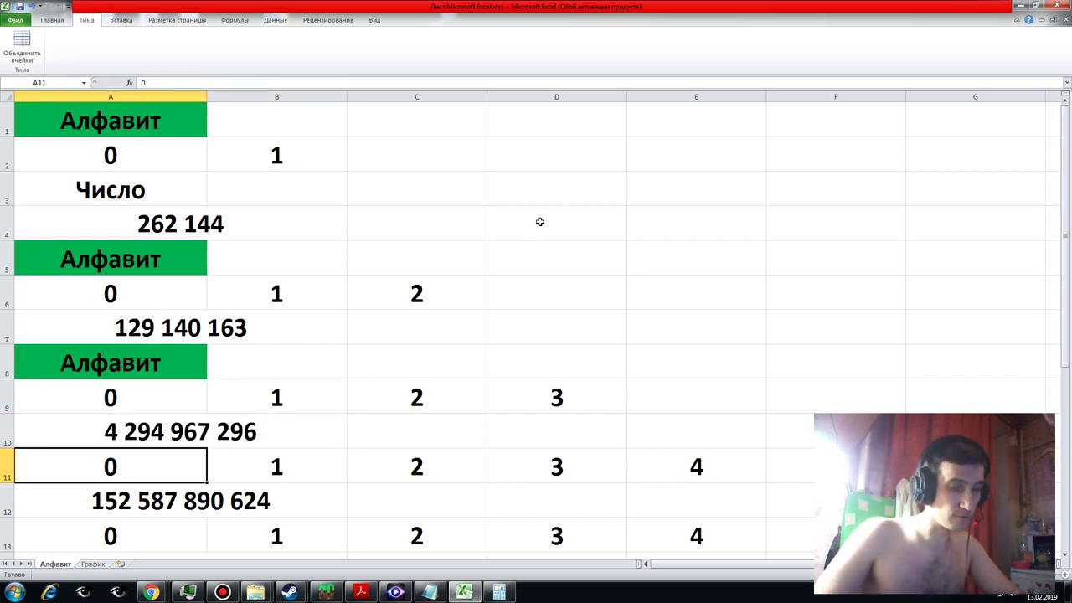
key(Down)
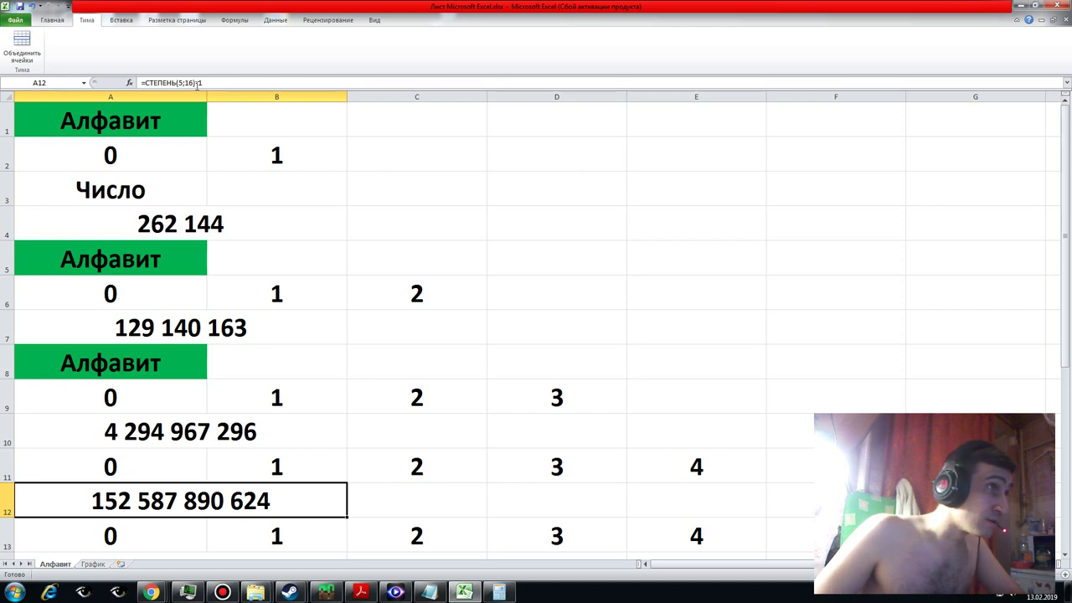
click(199, 83)
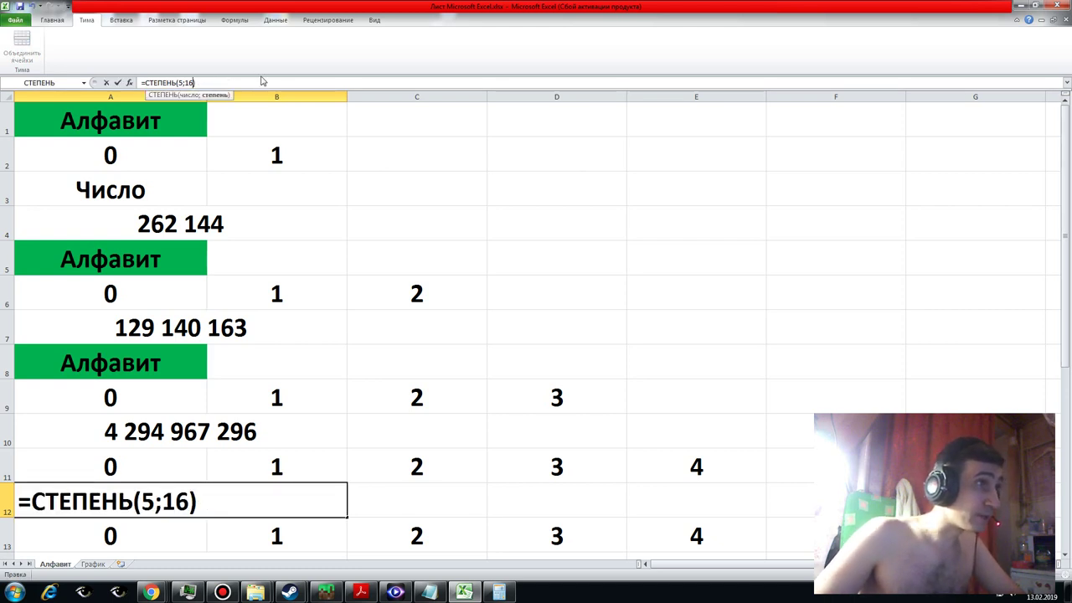
key(BackSpace)
text(5)
key(Return)
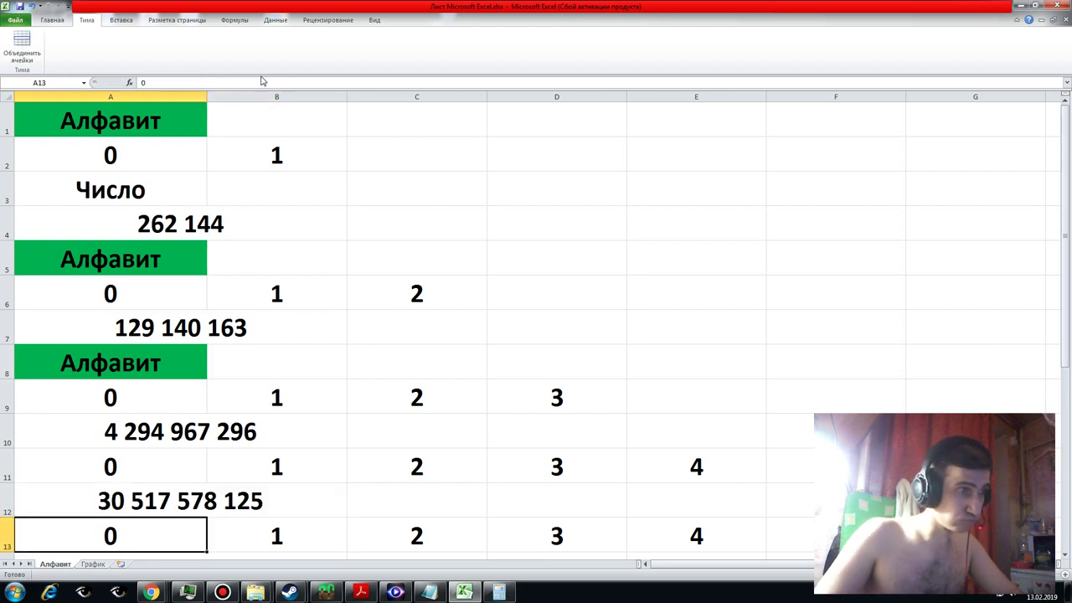
key(Down)
- Rewrite A14 as =СТЕПЕНЬ(6;14) and A16 as =СТЕПЕНЬ(7;13)
click(206, 82)
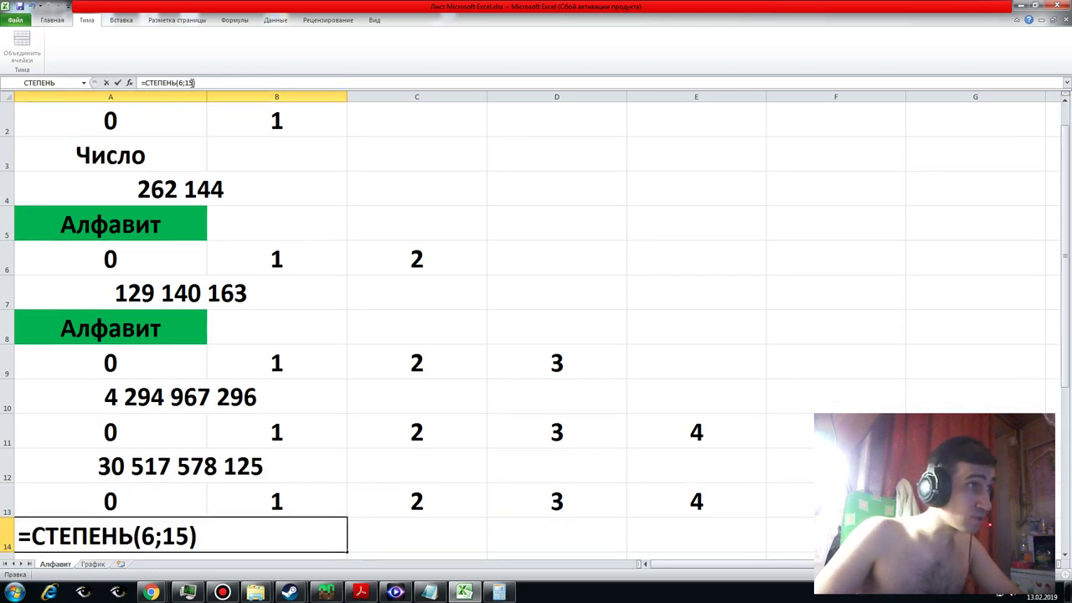
key(BackSpace)
text(4)
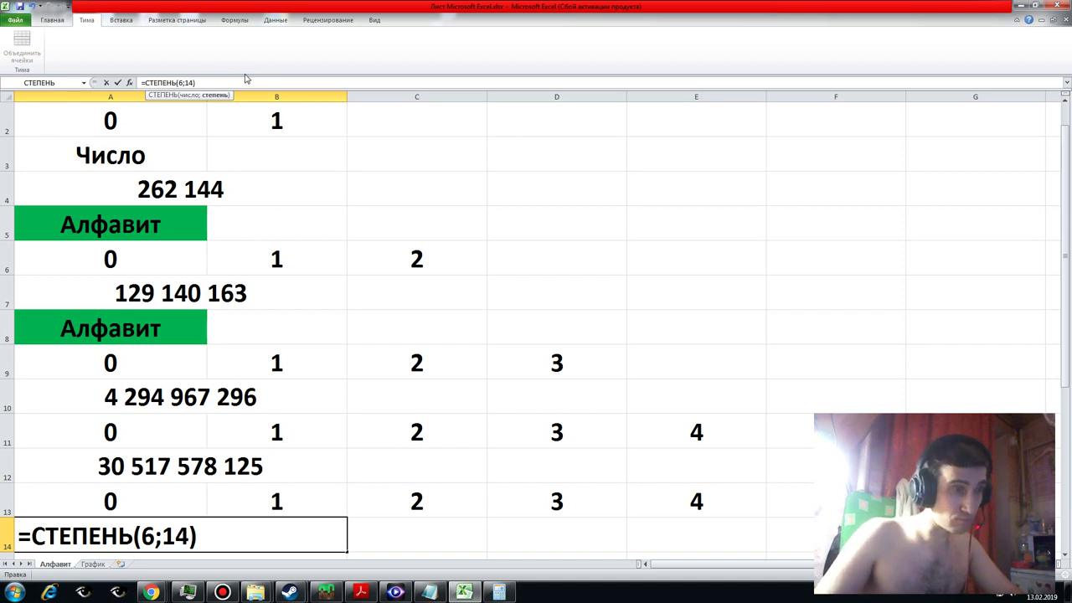
key(Return)
key(Down)
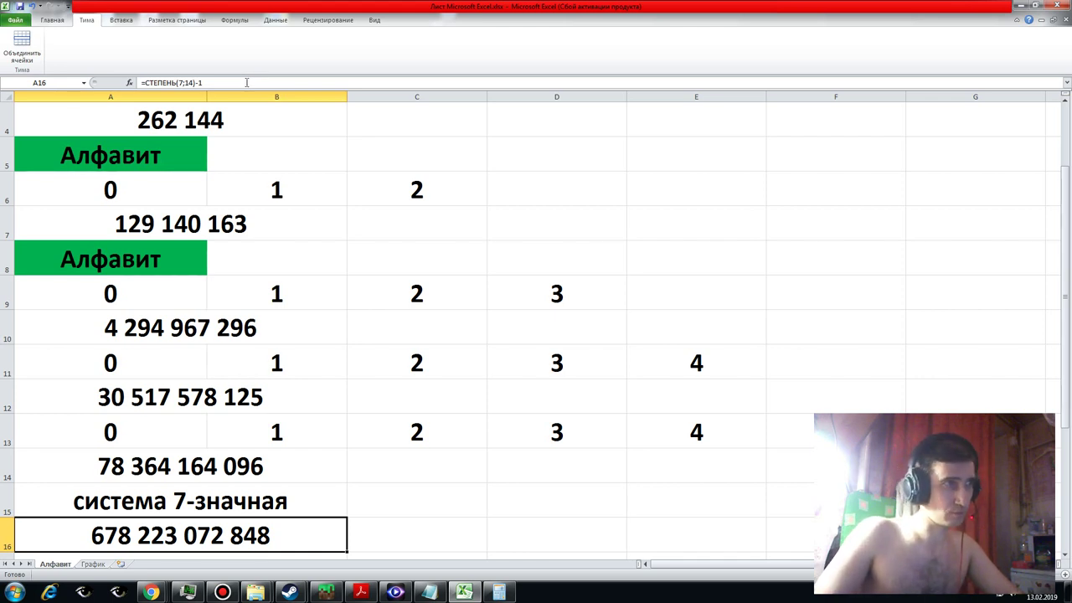
click(246, 82)
key(BackSpace)
key(BackSpace)
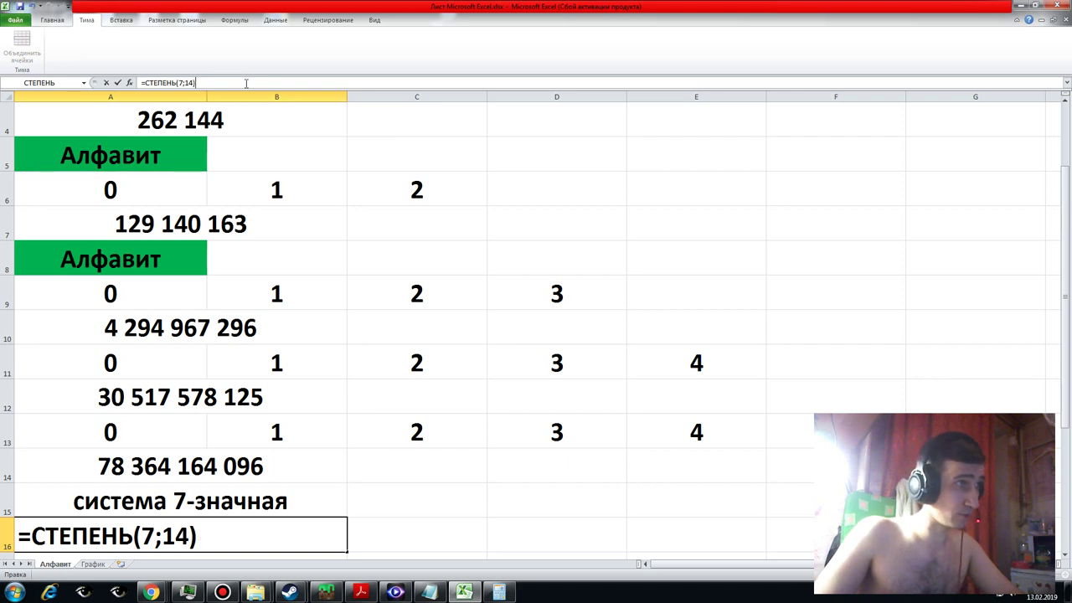
click(195, 82)
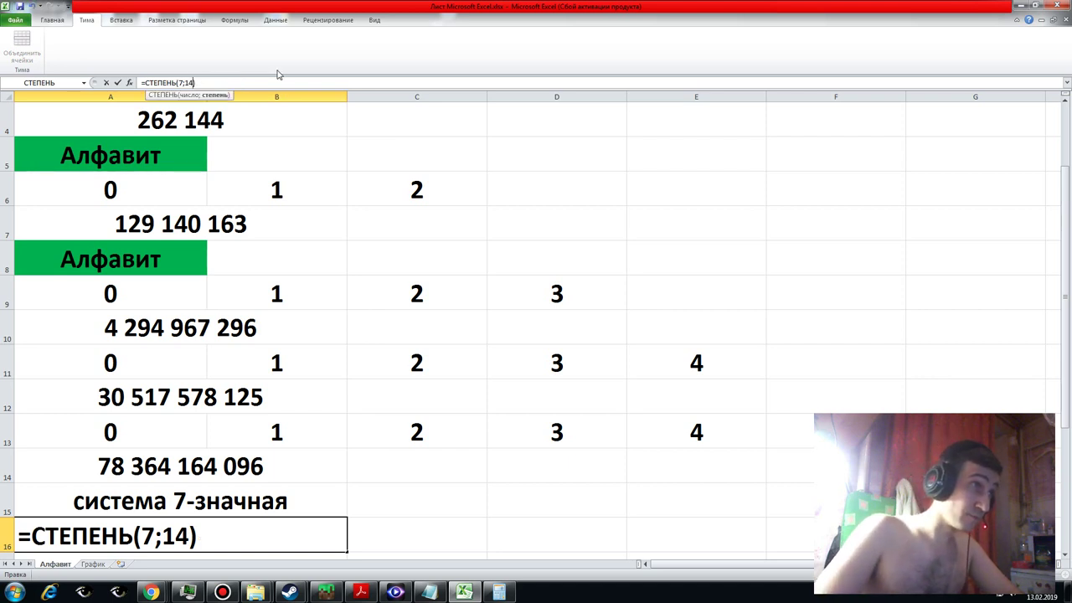
key(BackSpace)
text(3)
key(Return)
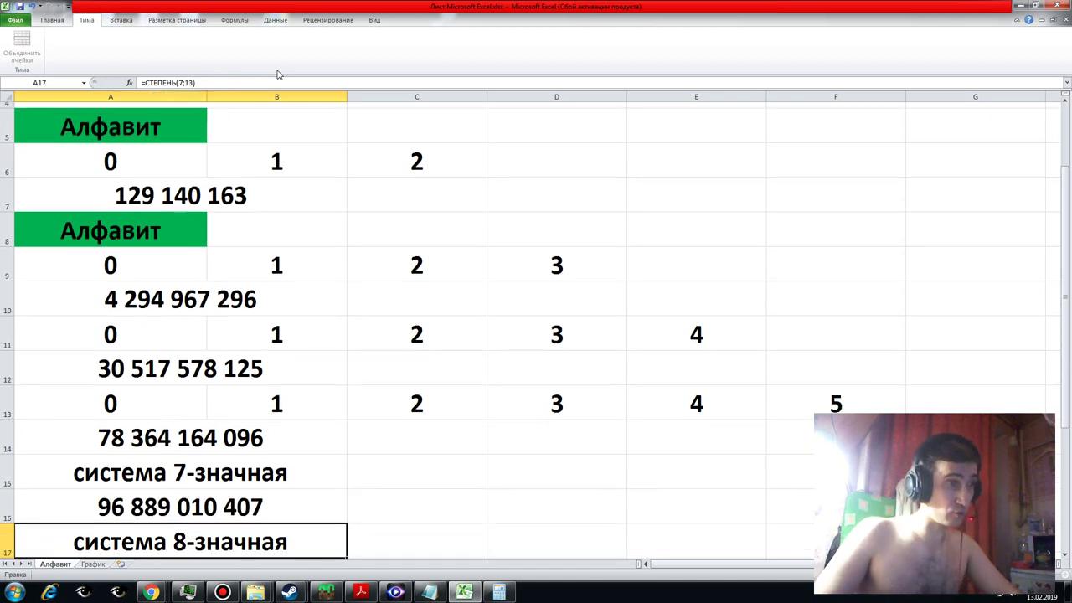
key(Return)
- Rewrite A18 as =СТЕПЕНЬ(8;12) and A20 as =СТЕПЕНЬ(9;11)
click(207, 83)
text(=СТЕПЕНЬ(8;13))
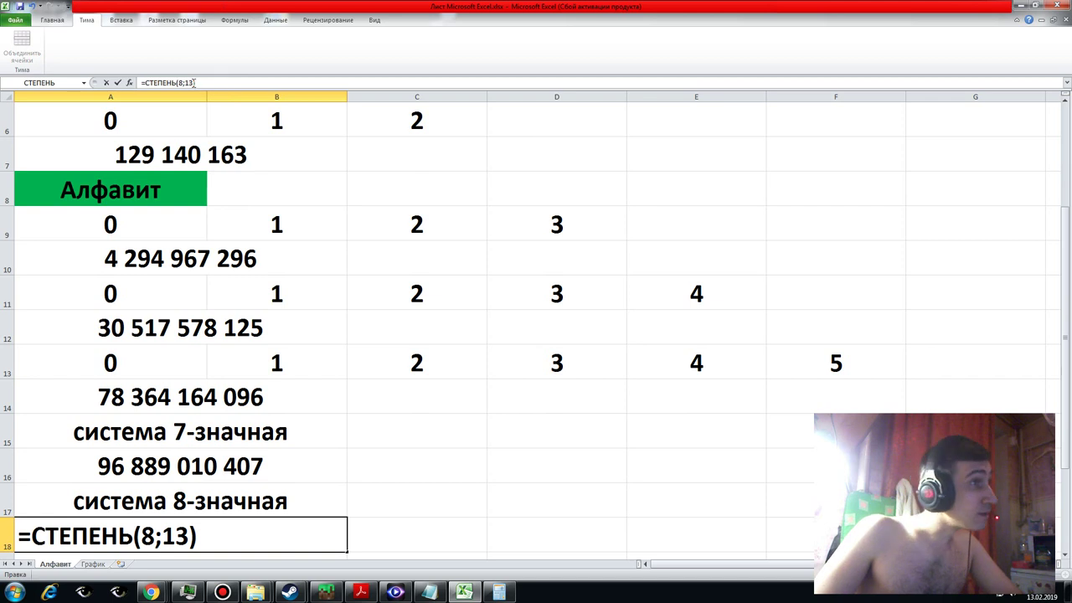
click(193, 83)
key(BackSpace)
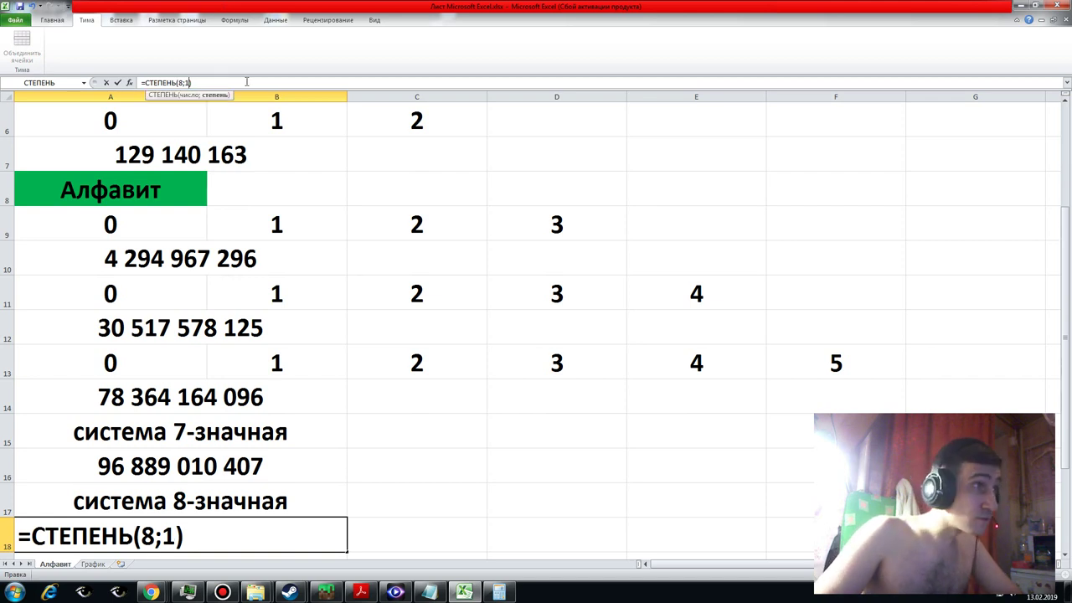
text(2)
key(Return)
key(Return)
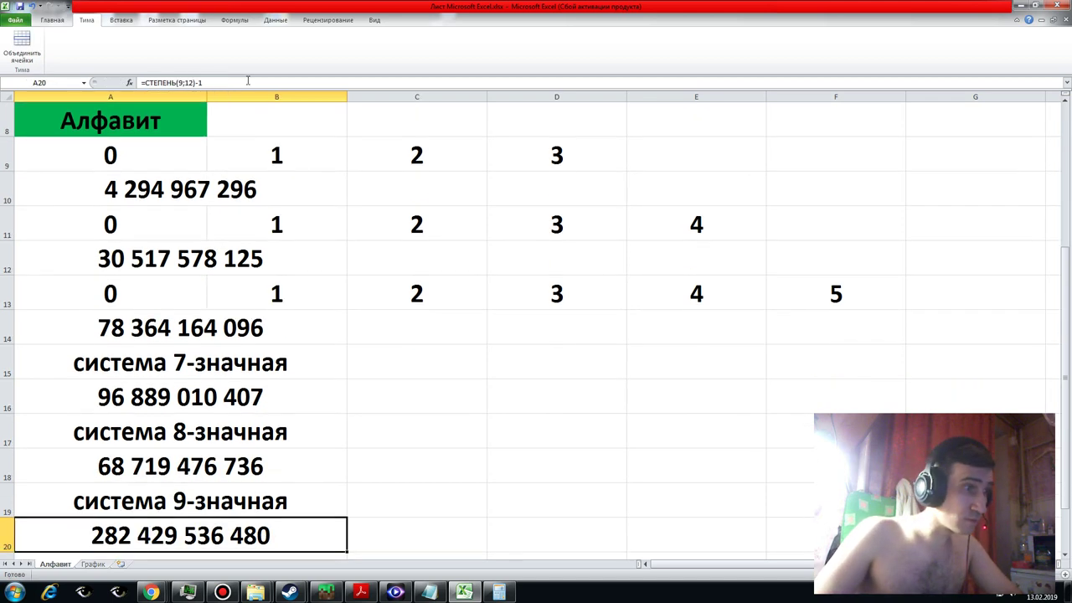
click(224, 82)
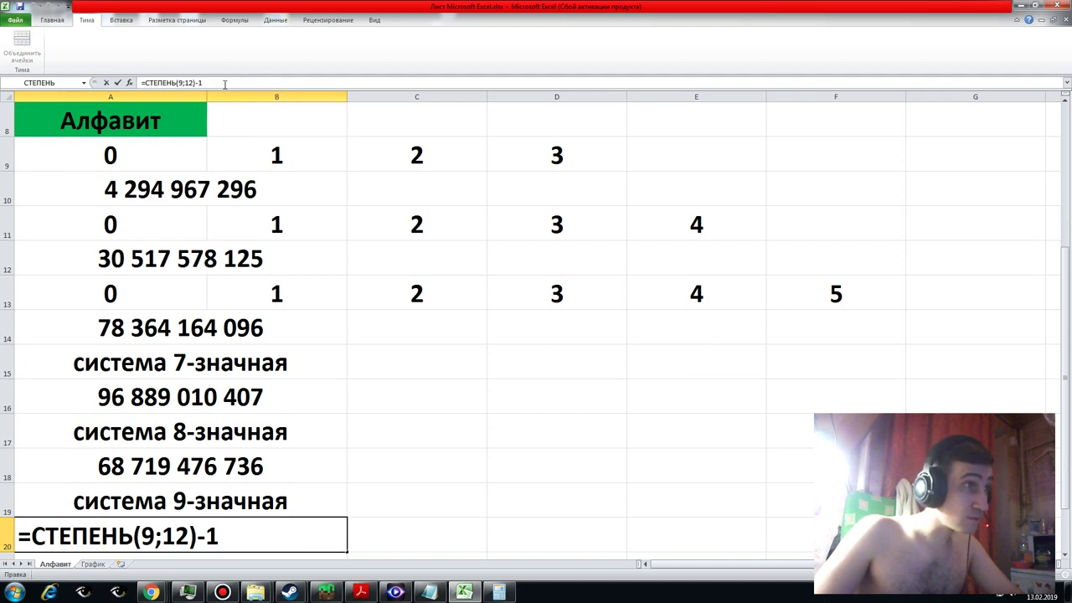
click(194, 83)
key(BackSpace)
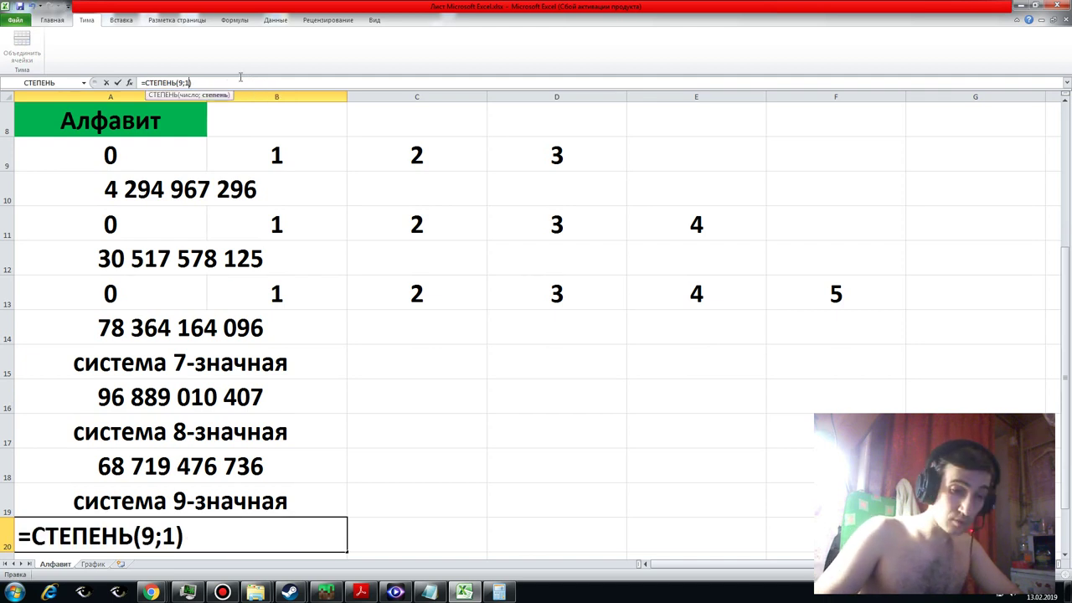
text(1)
key(Return)
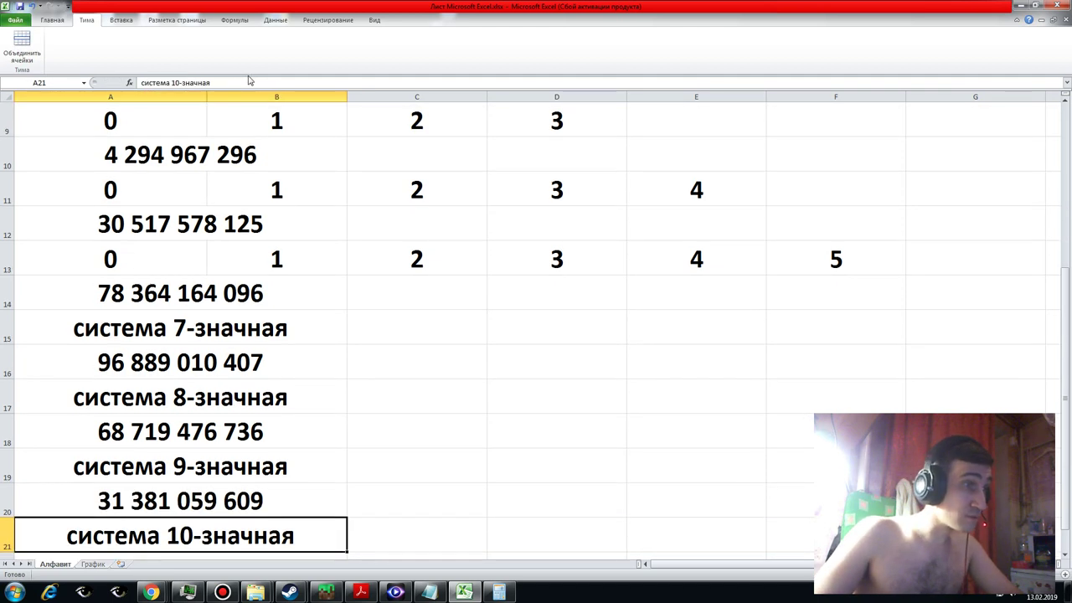
key(Down)
click(233, 82)
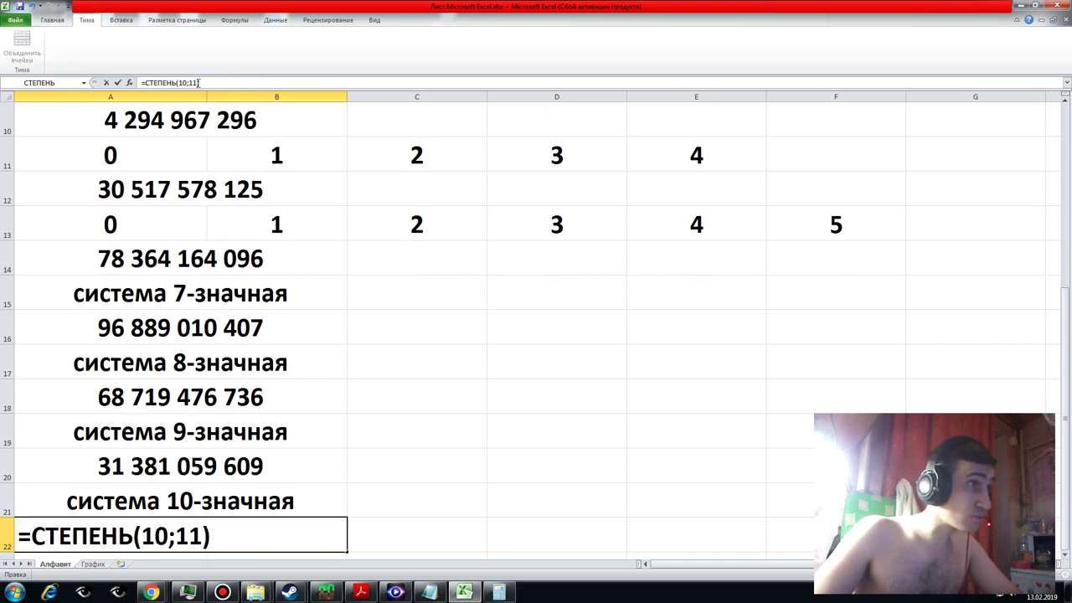
key(Left)
key(BackSpace)
text(0)
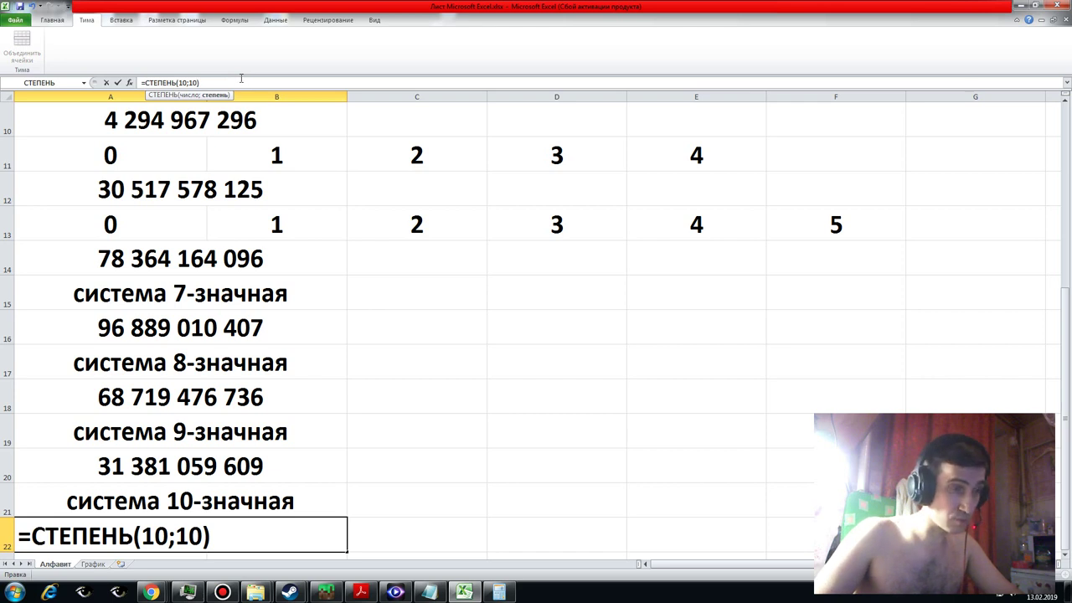
key(Return)
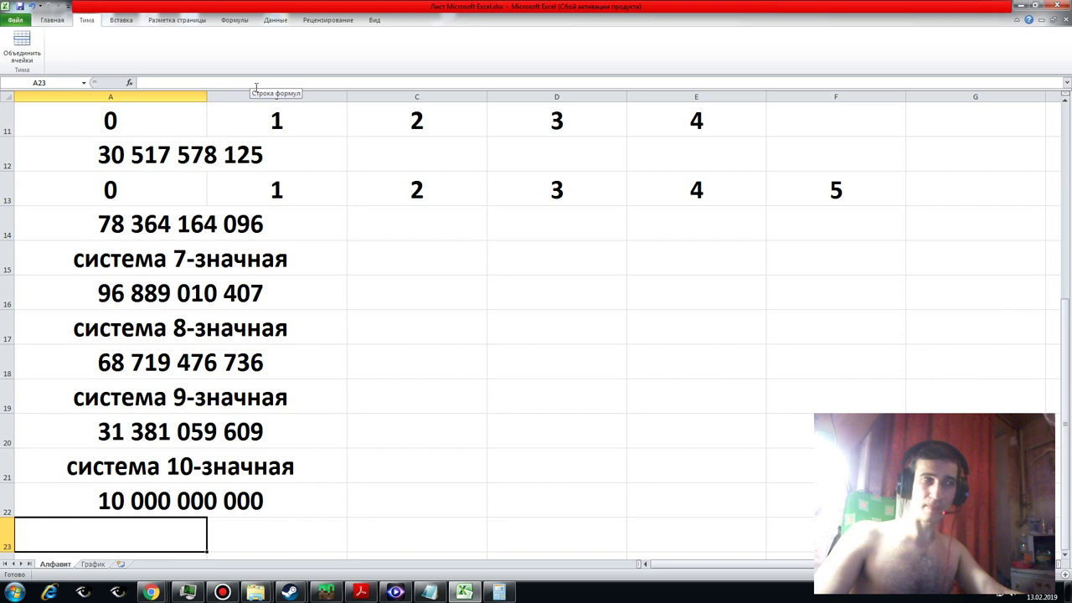
click(194, 500)
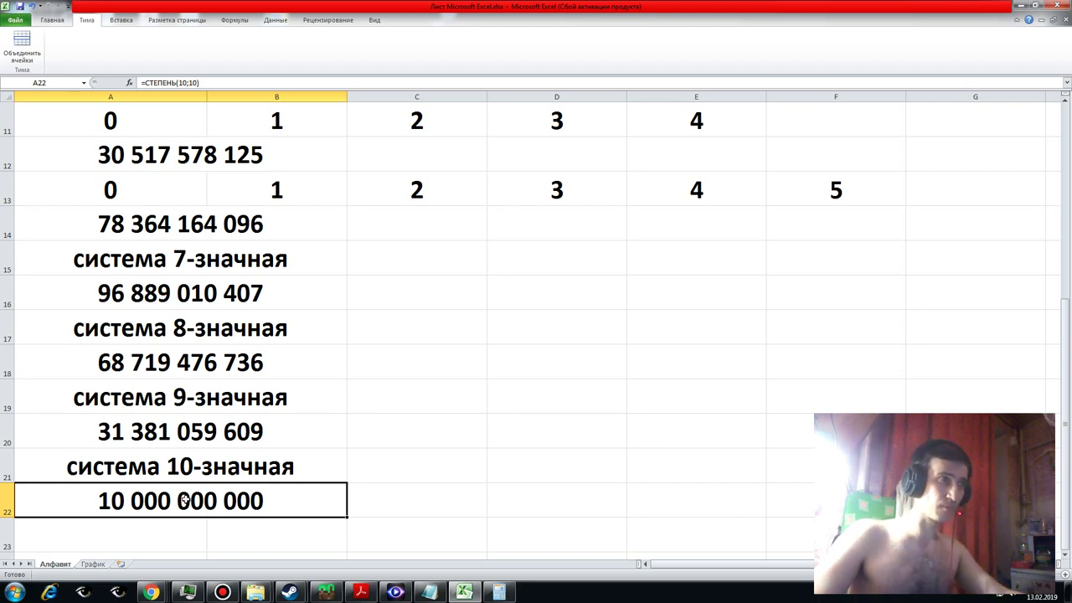
key(Up)
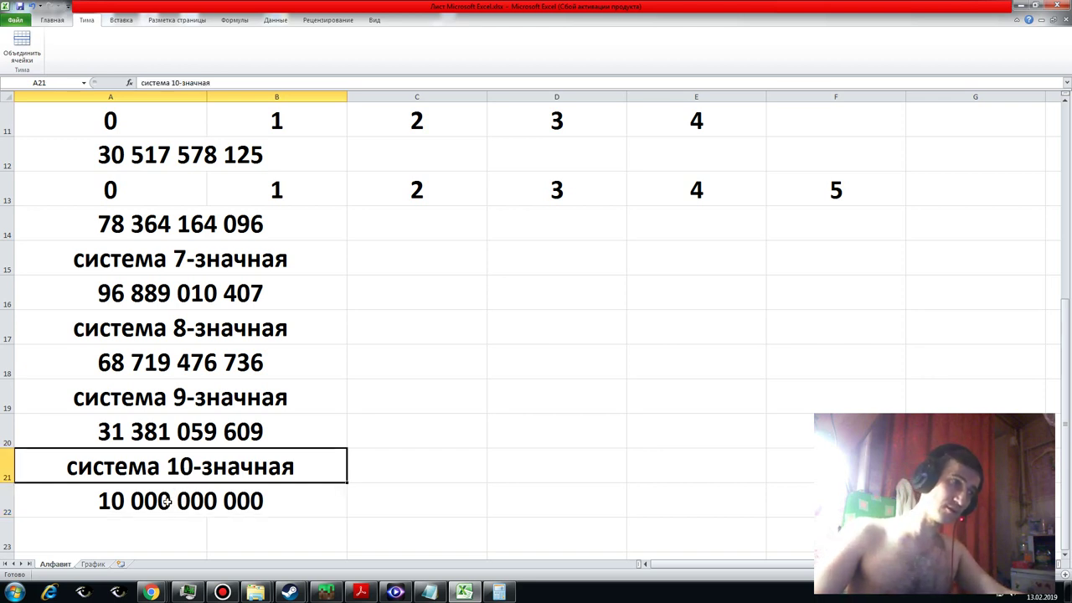
key(Down)
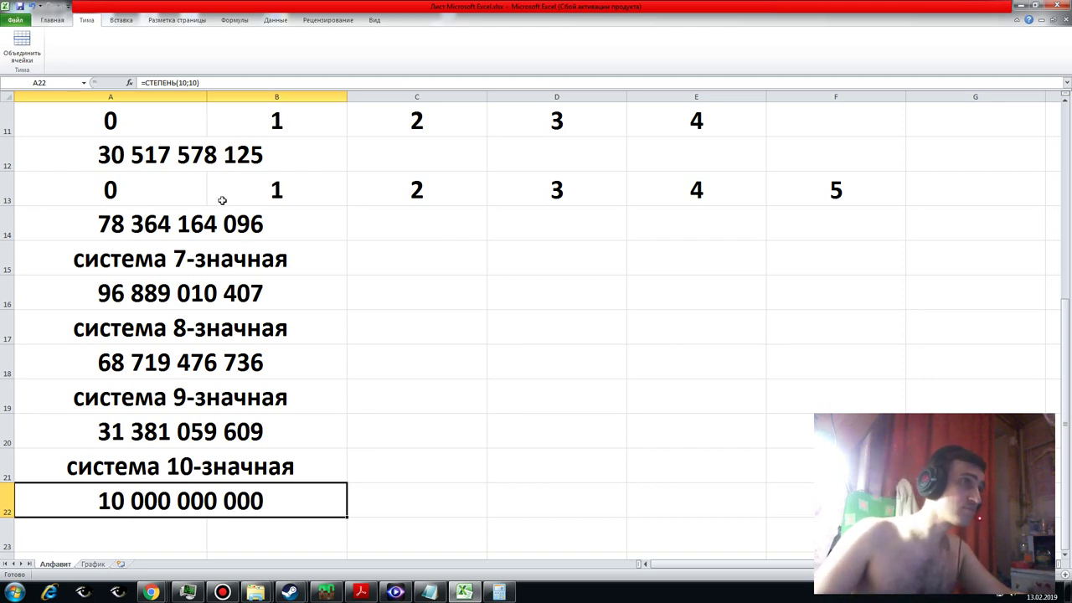
click(230, 86)
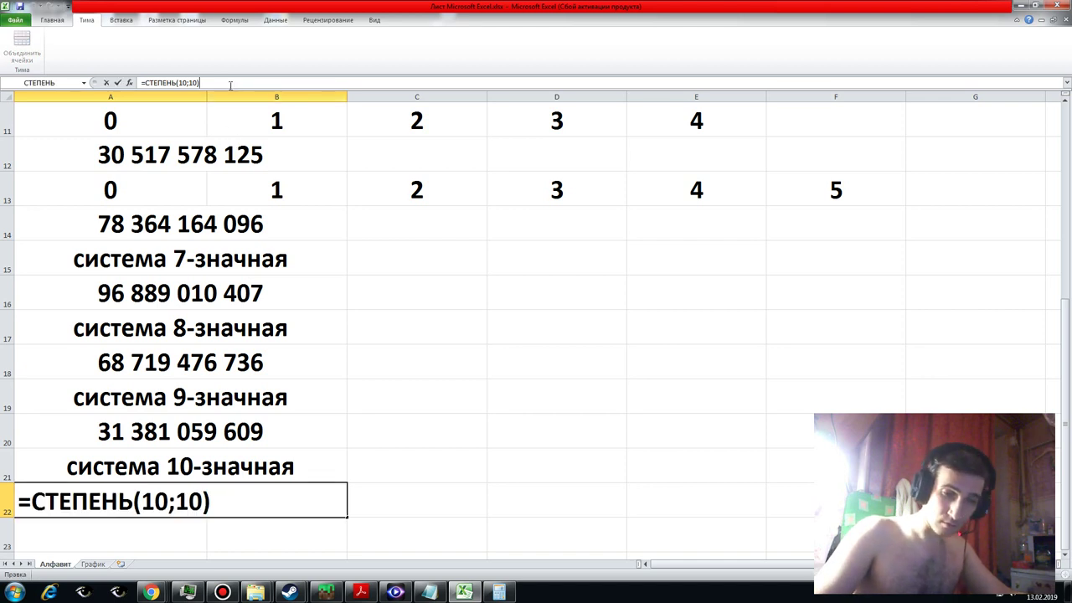
text(-1)
key(Return)
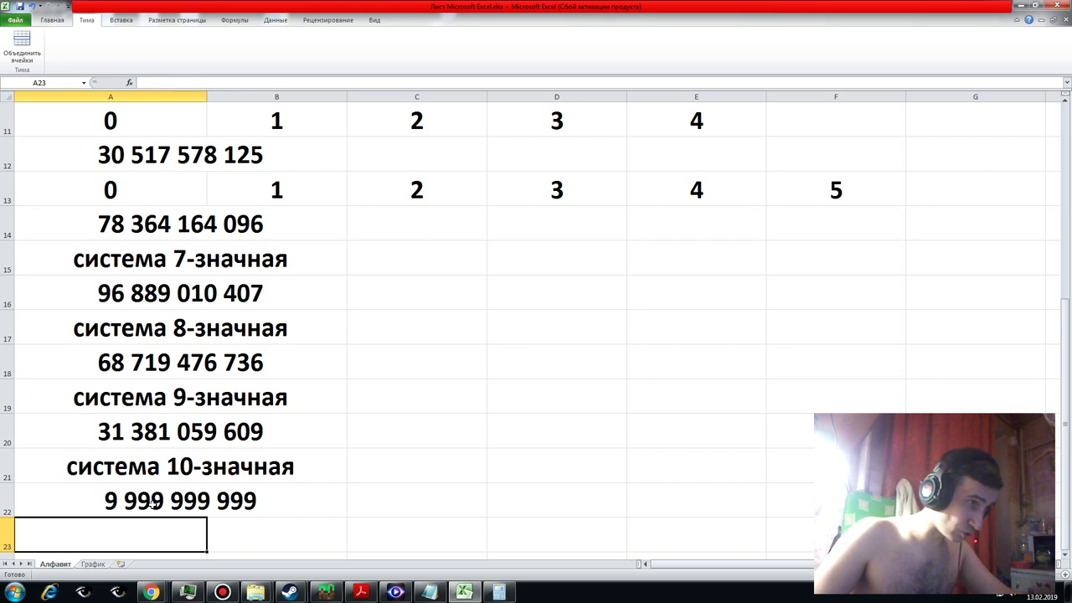
click(248, 504)
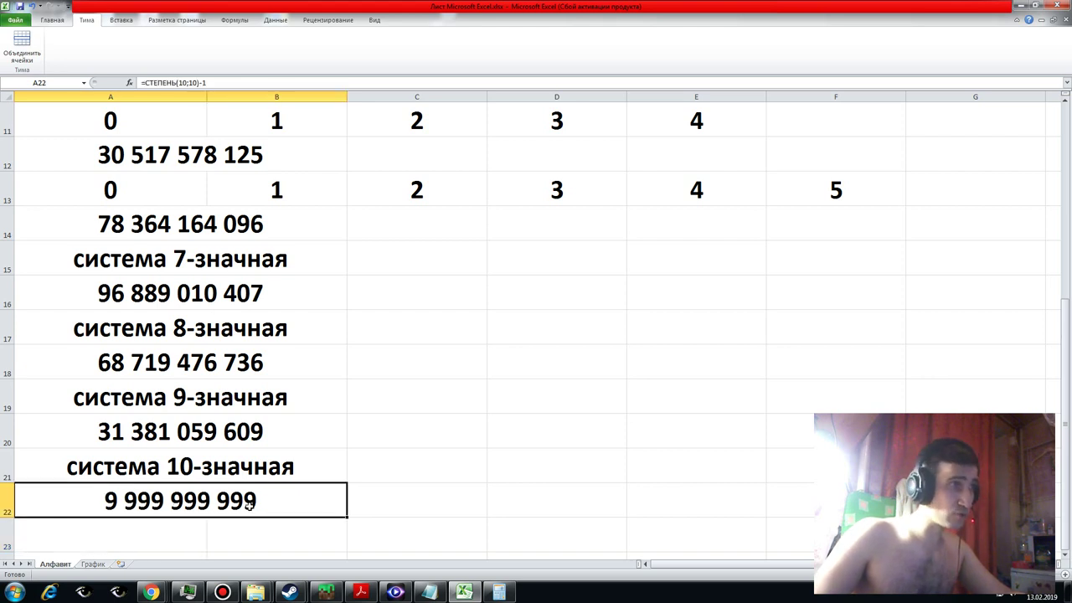
click(226, 444)
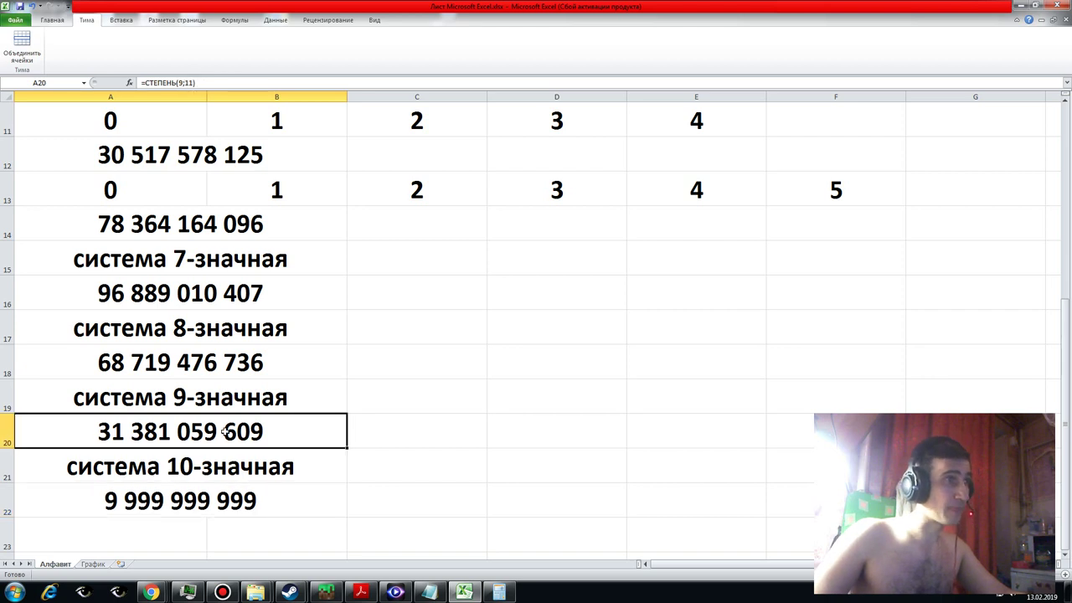
click(250, 85)
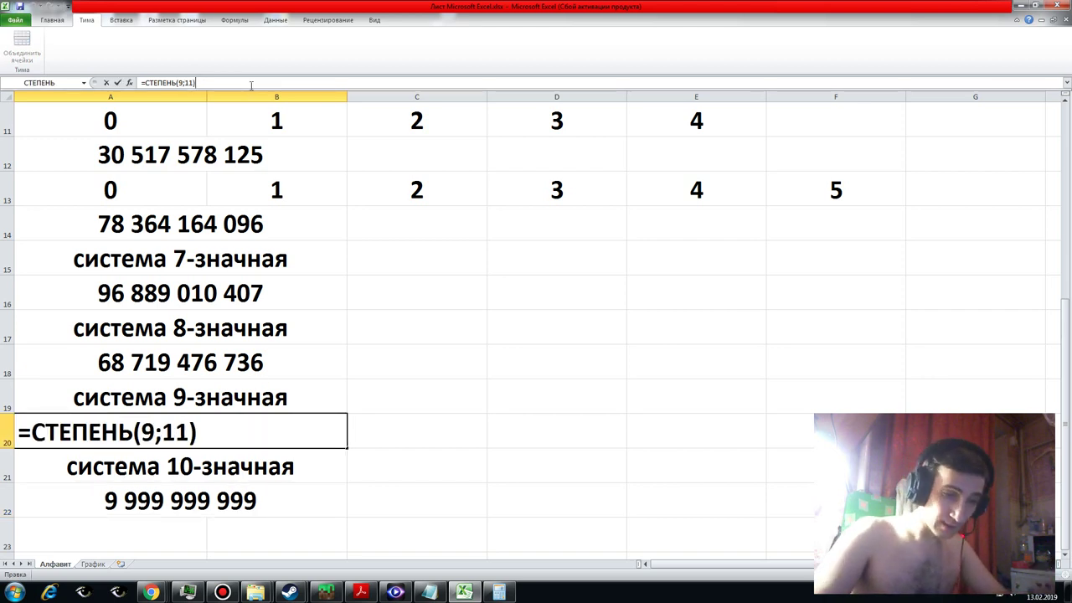
text(-1)
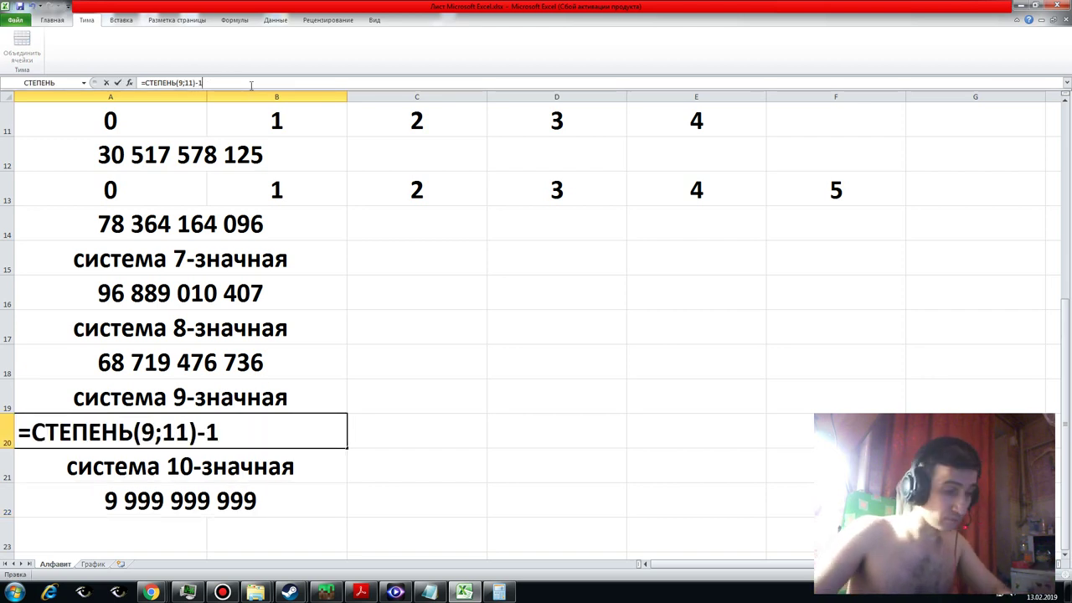
key(Return)
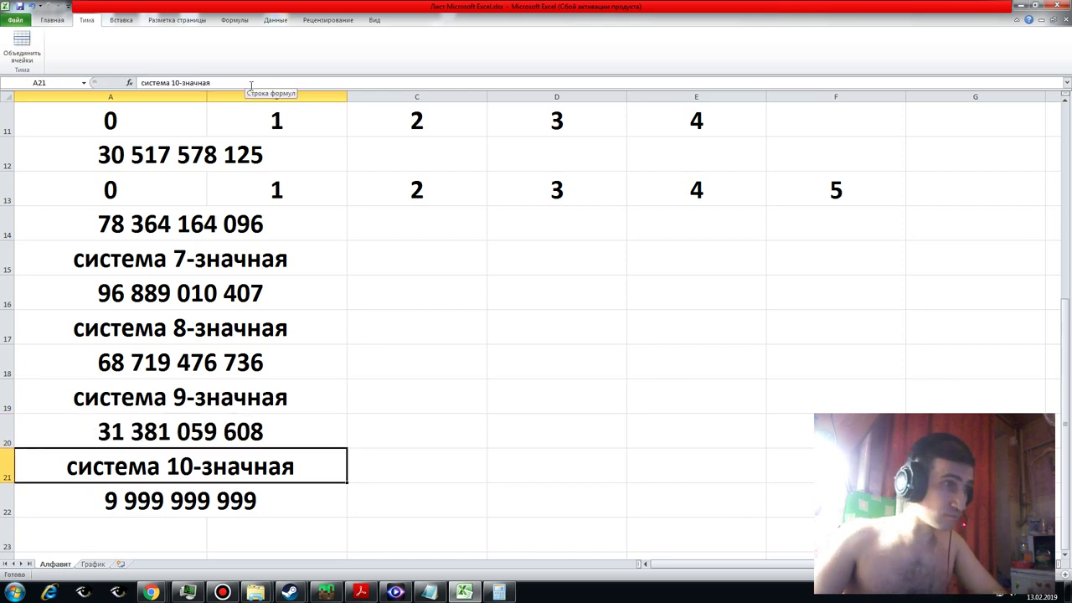
- Append -1 to A4's =СТЕПЕНЬ(2;18) formula so it gives 262 143
key(Up)
key(Up)
key(Up)
key(Up)
key(Up)
key(Up)
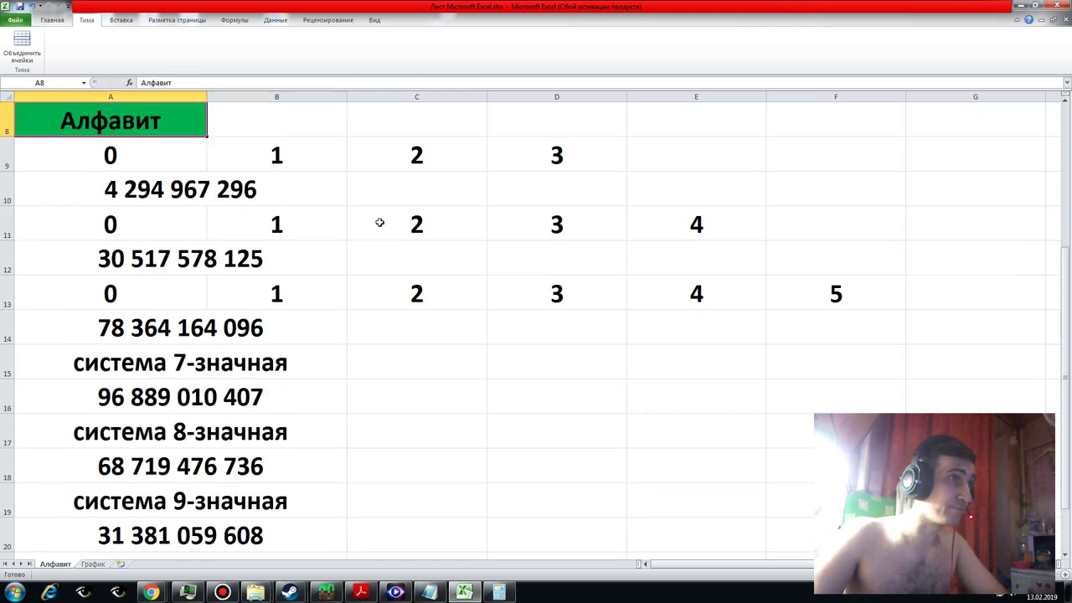
key(Up)
key(Up)
key(Up)
click(209, 220)
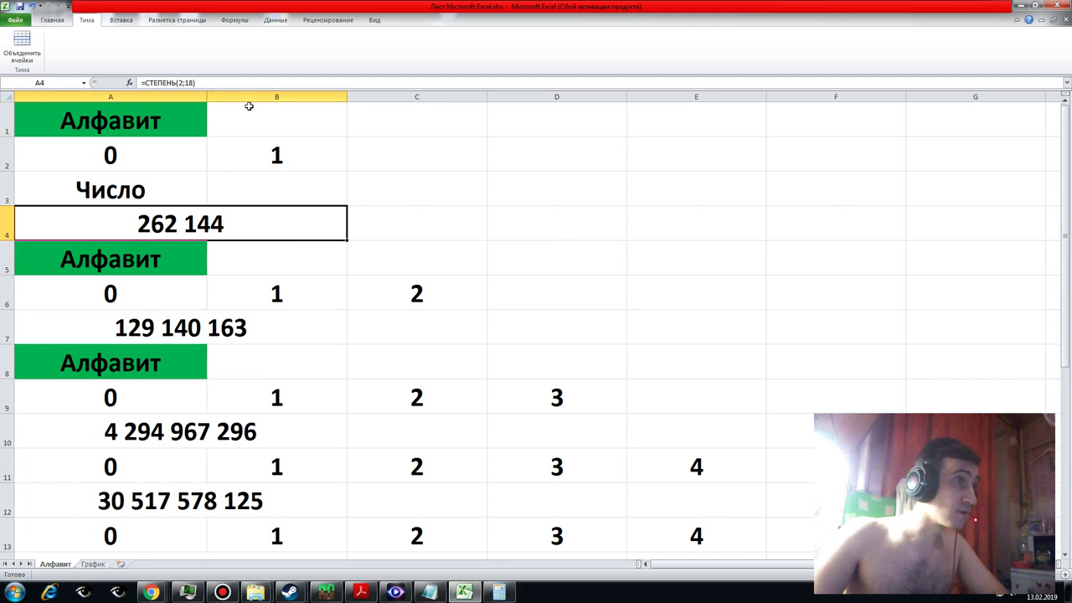
click(244, 81)
text(-)
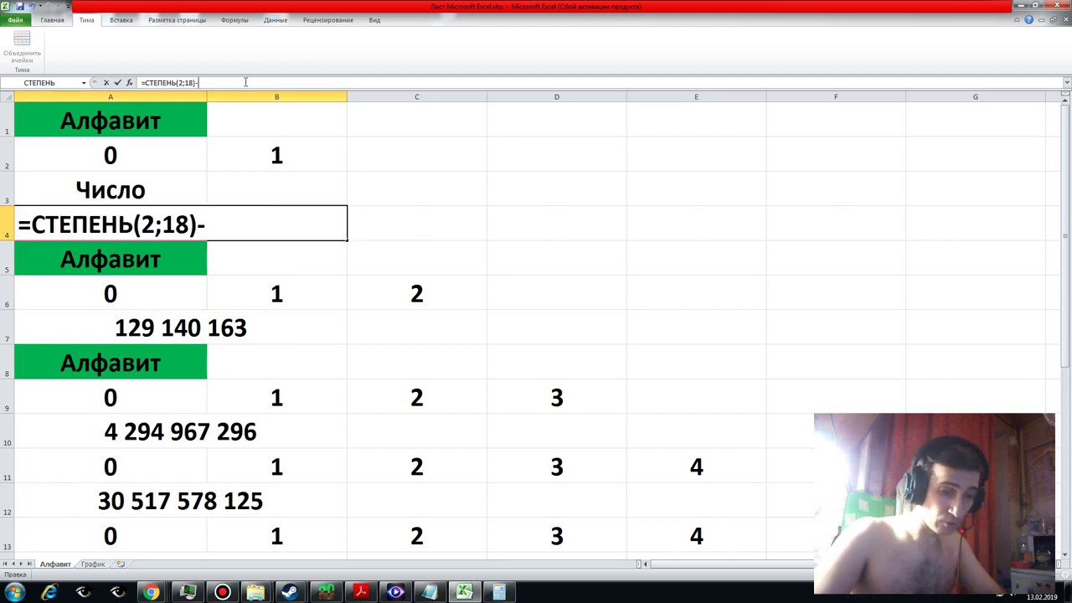
text(1)
key(Return)
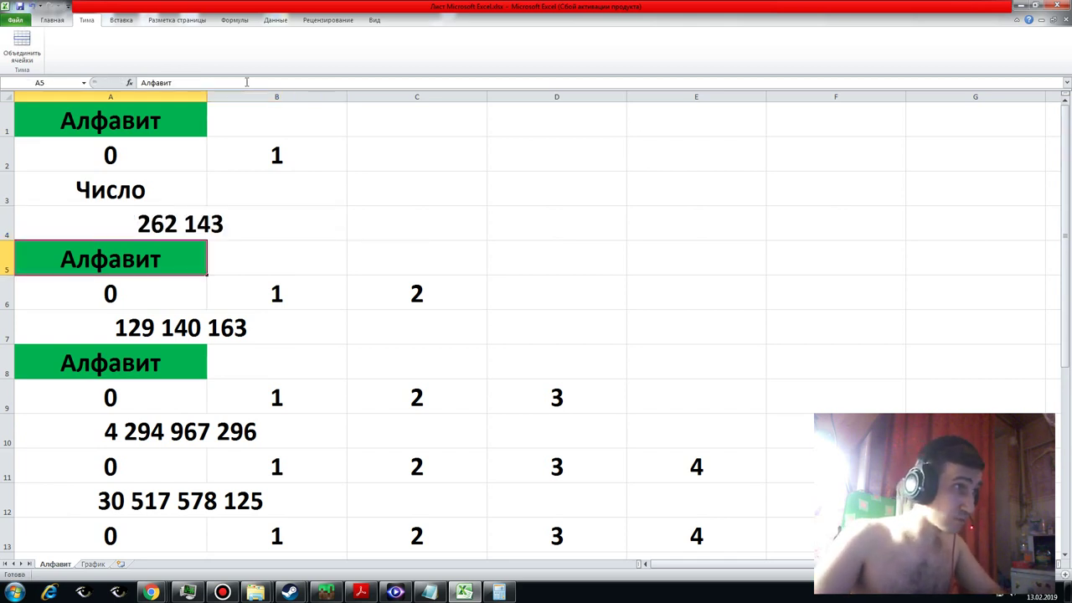
- Append -1 to A7's =СТЕПЕНЬ(3;17) formula so it gives 129 140 162
key(Return)
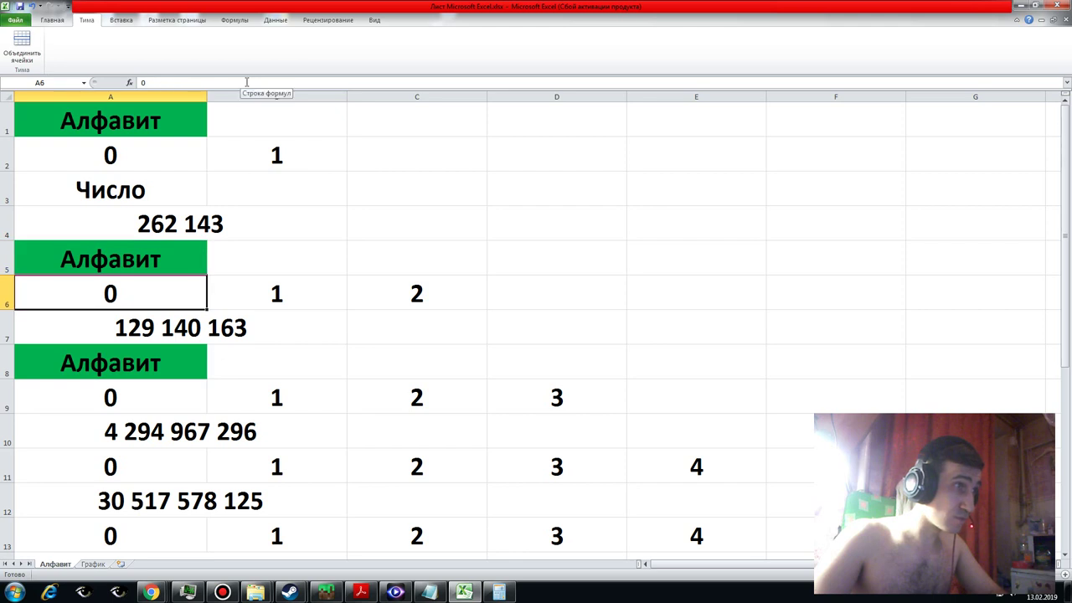
key(Up)
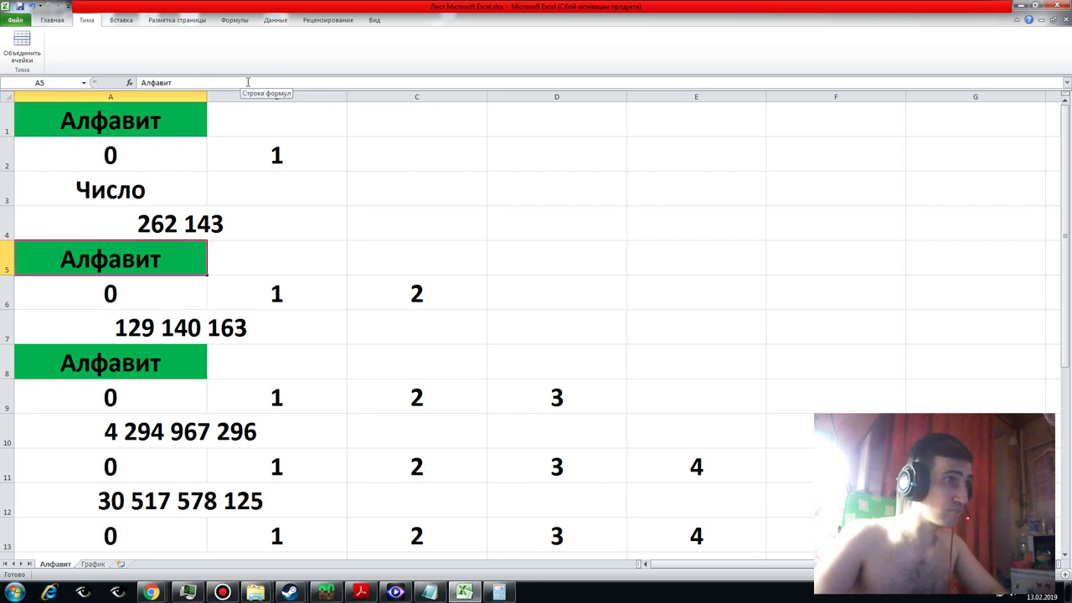
key(Up)
key(Down)
key(Down)
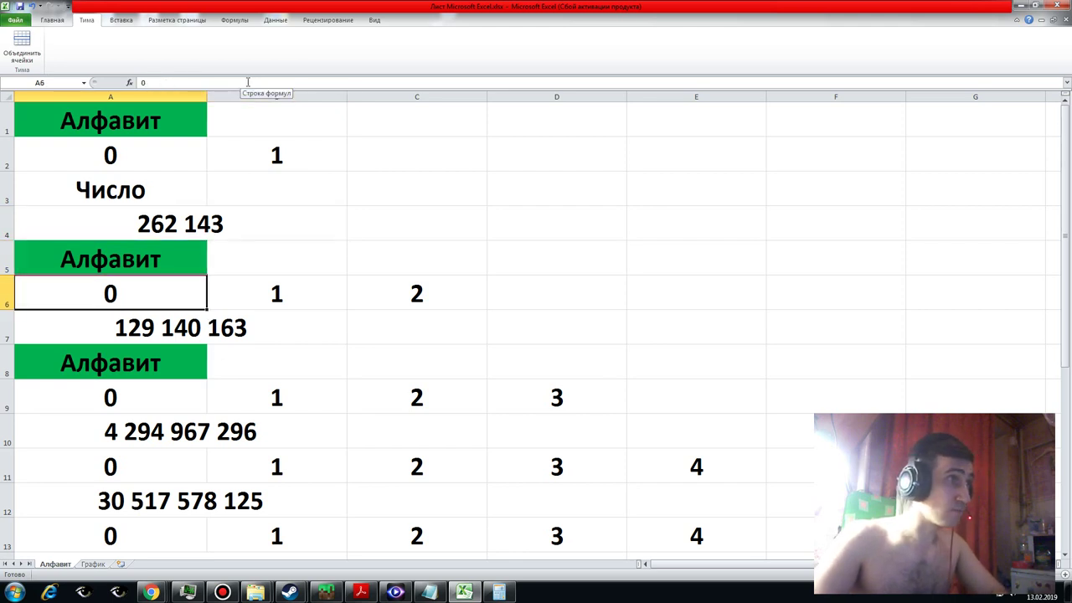
key(Down)
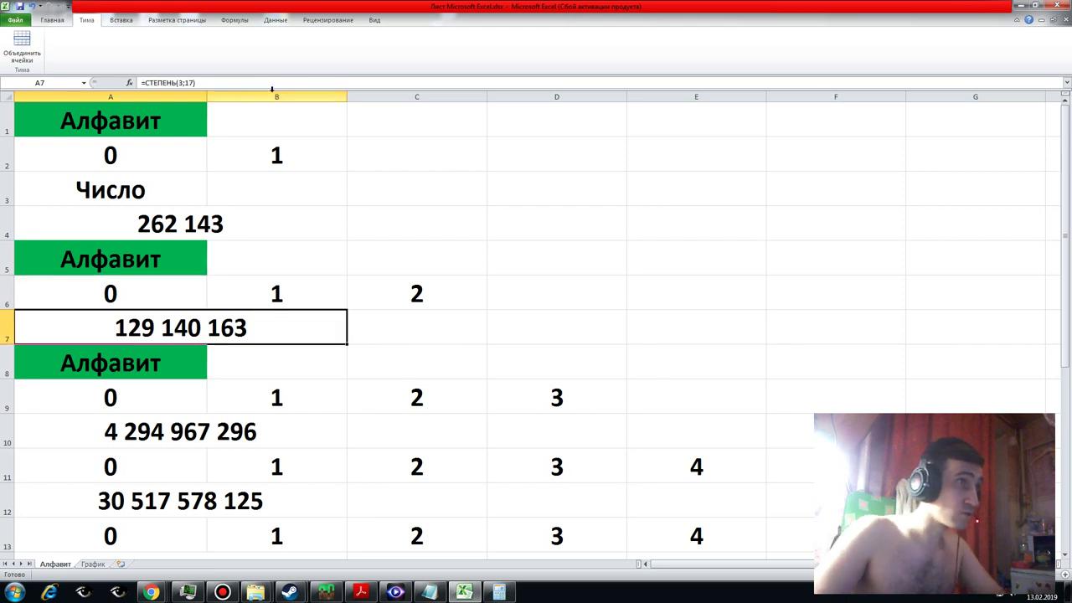
click(273, 95)
click(176, 327)
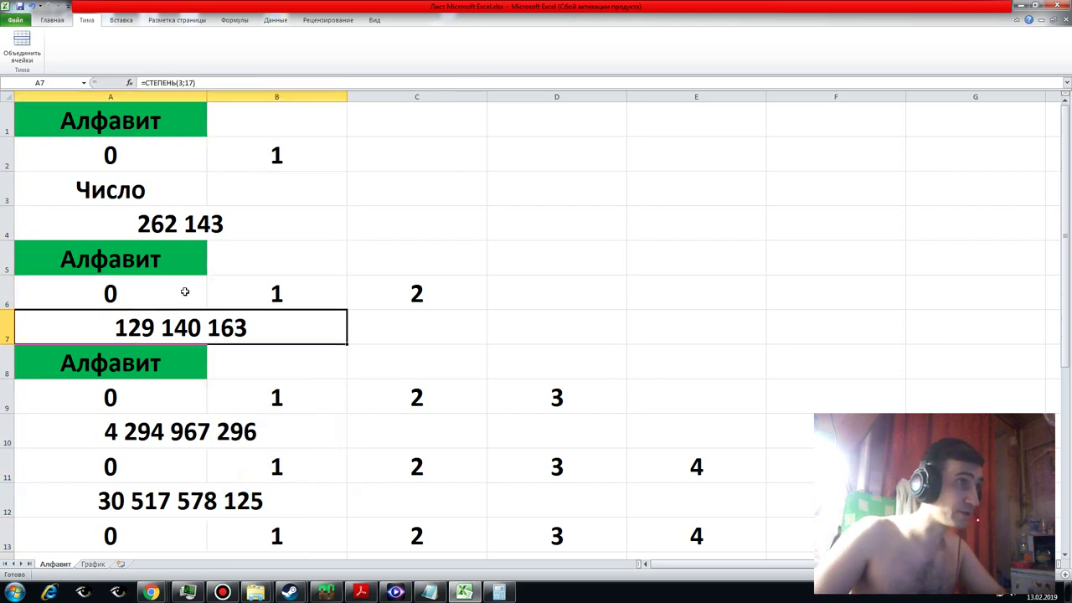
click(180, 227)
click(167, 314)
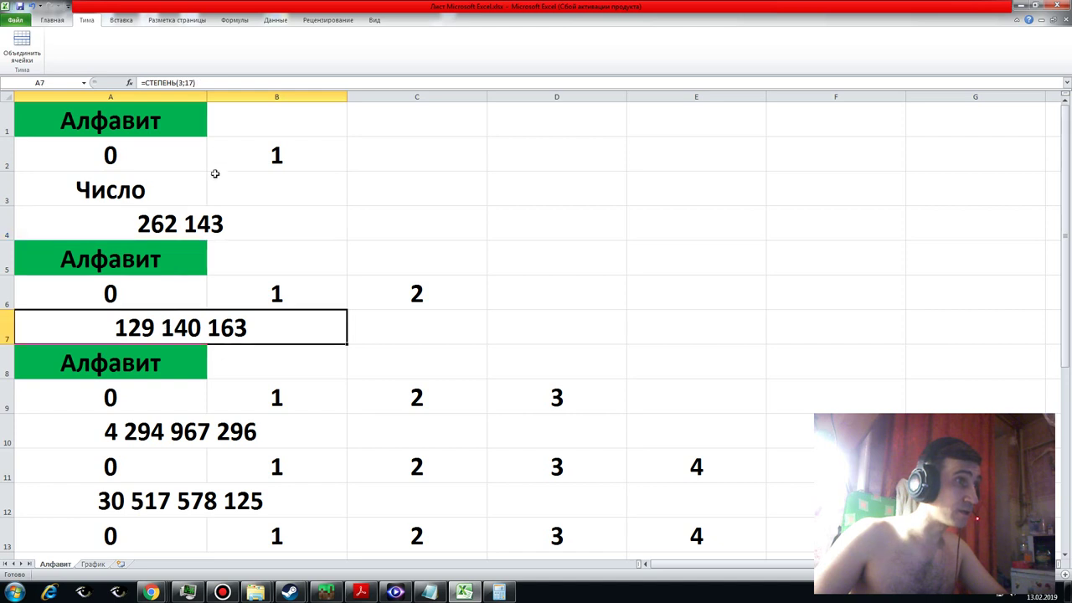
click(222, 83)
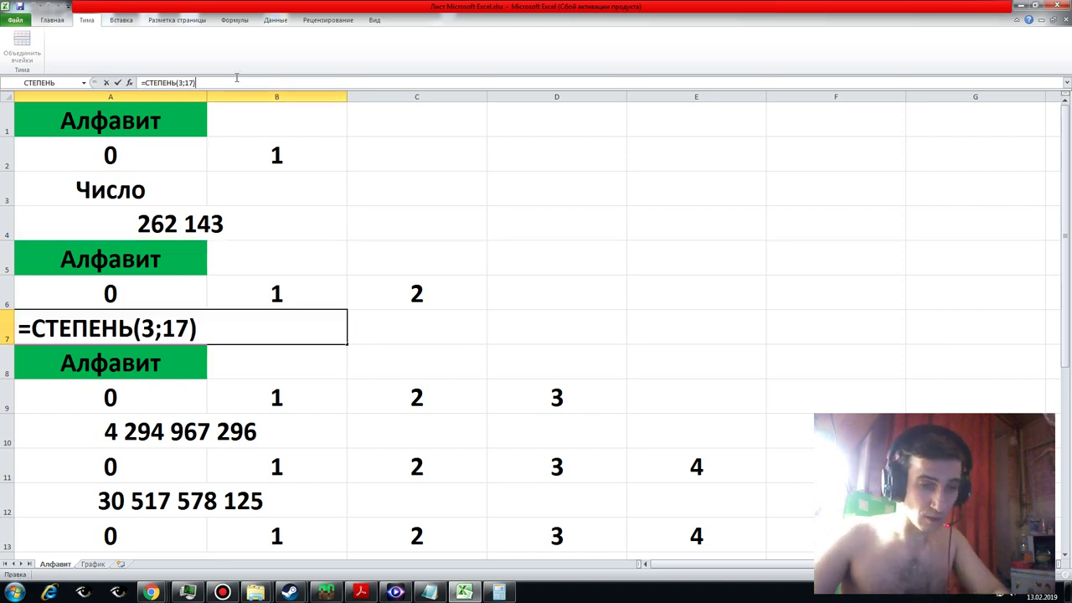
text(-1)
key(Return)
key(Down)
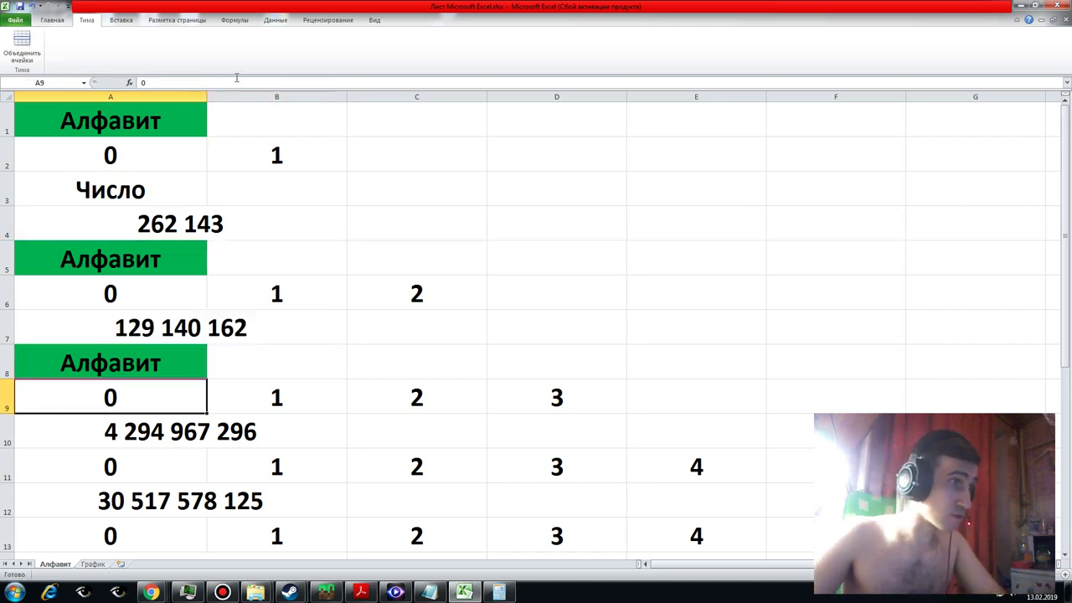
key(Down)
click(214, 82)
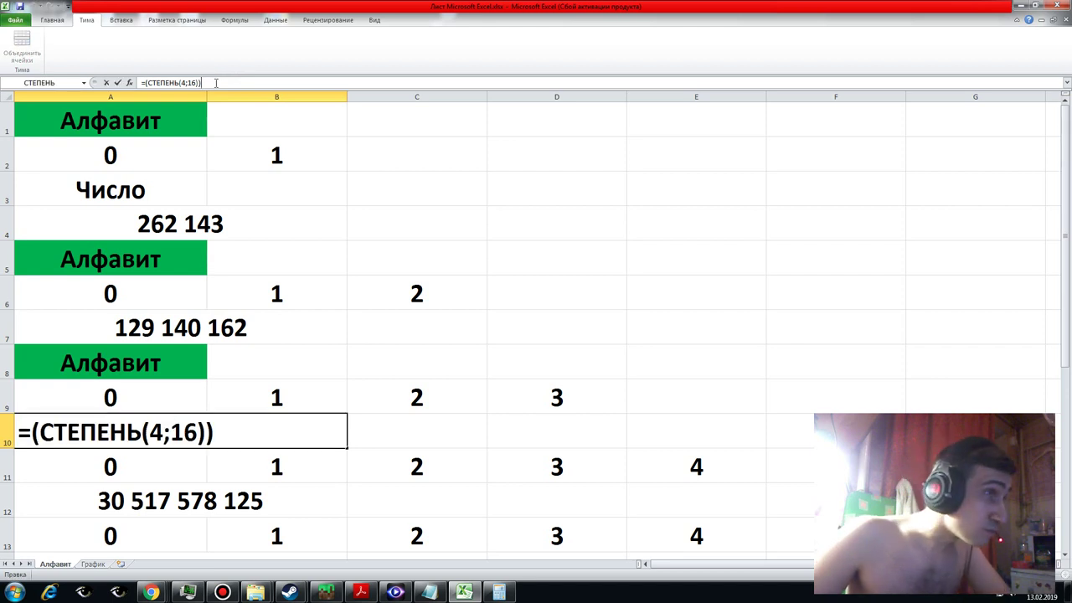
double_click(194, 83)
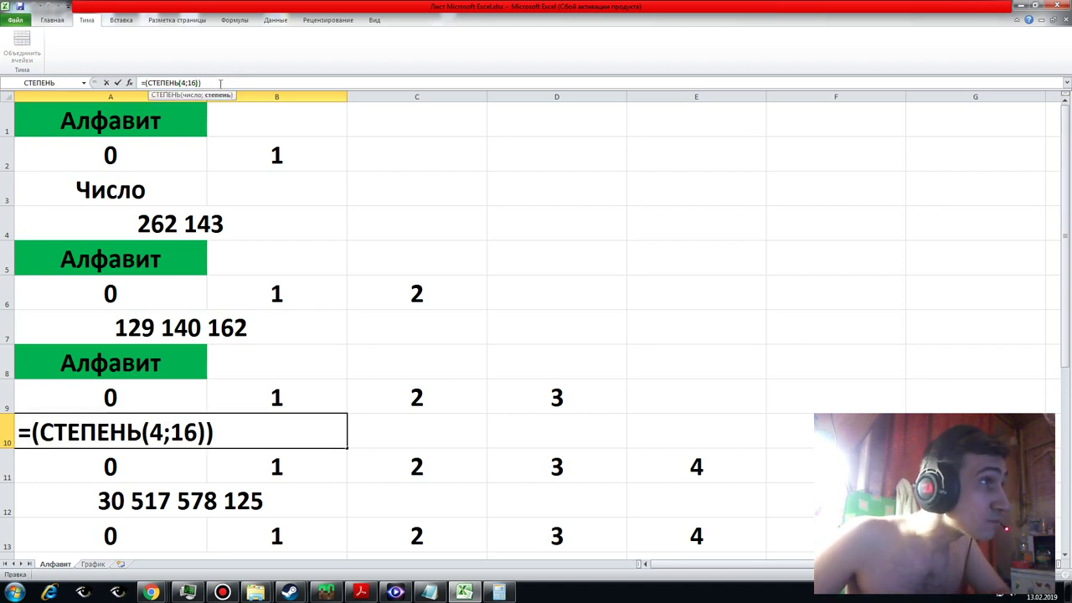
click(221, 83)
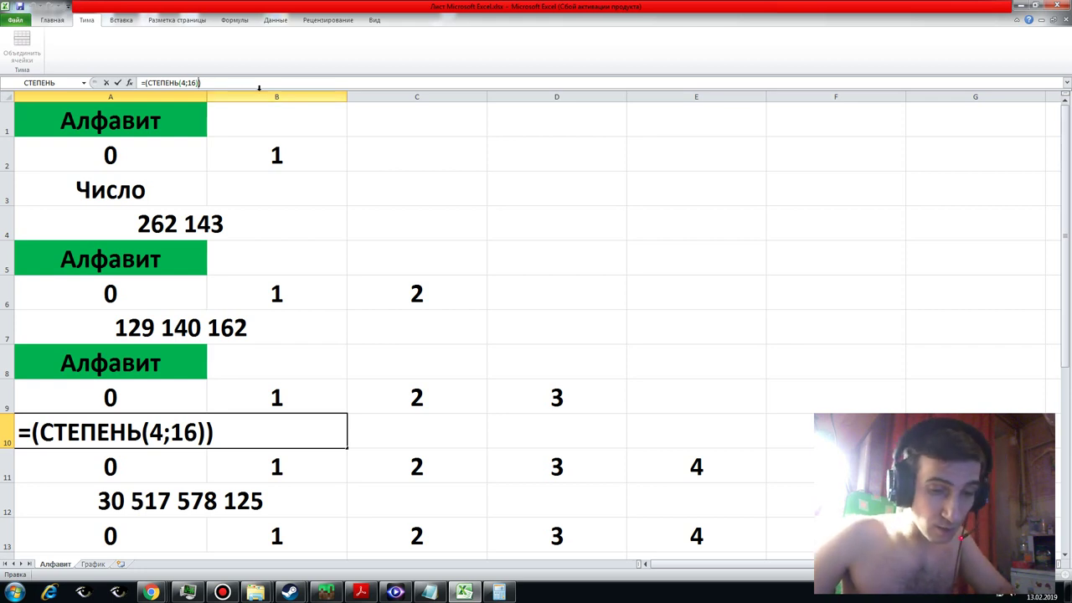
text(-1)
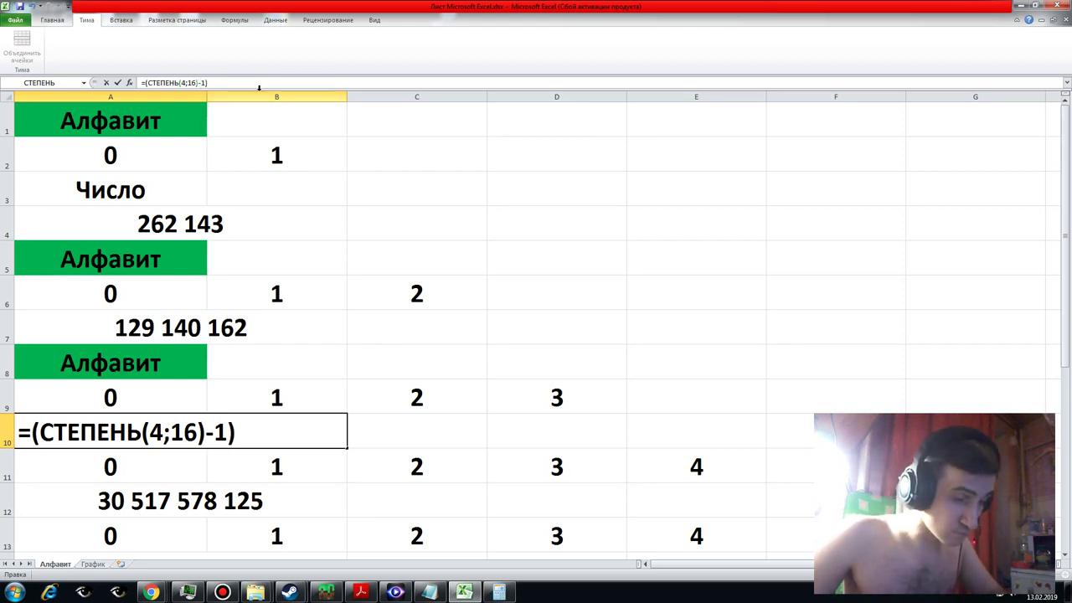
key(Return)
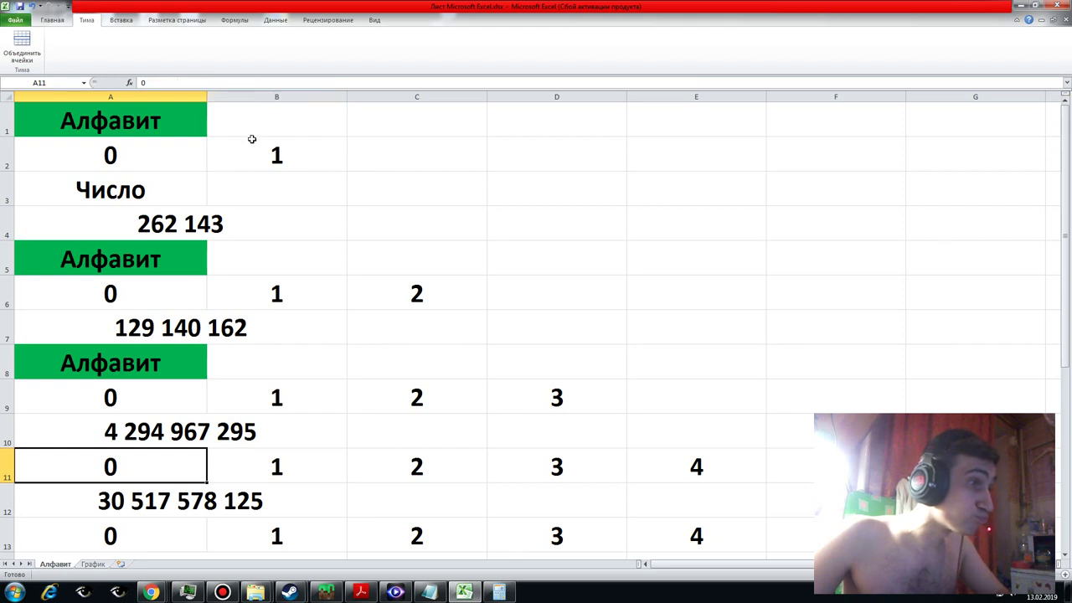
key(Down)
click(227, 87)
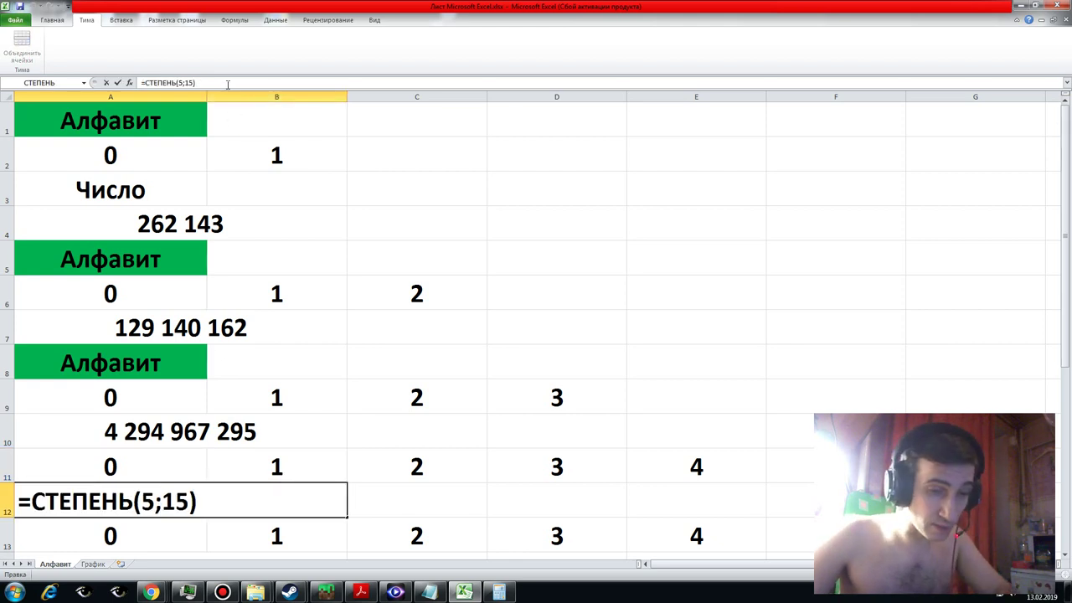
text(-1)
key(Return)
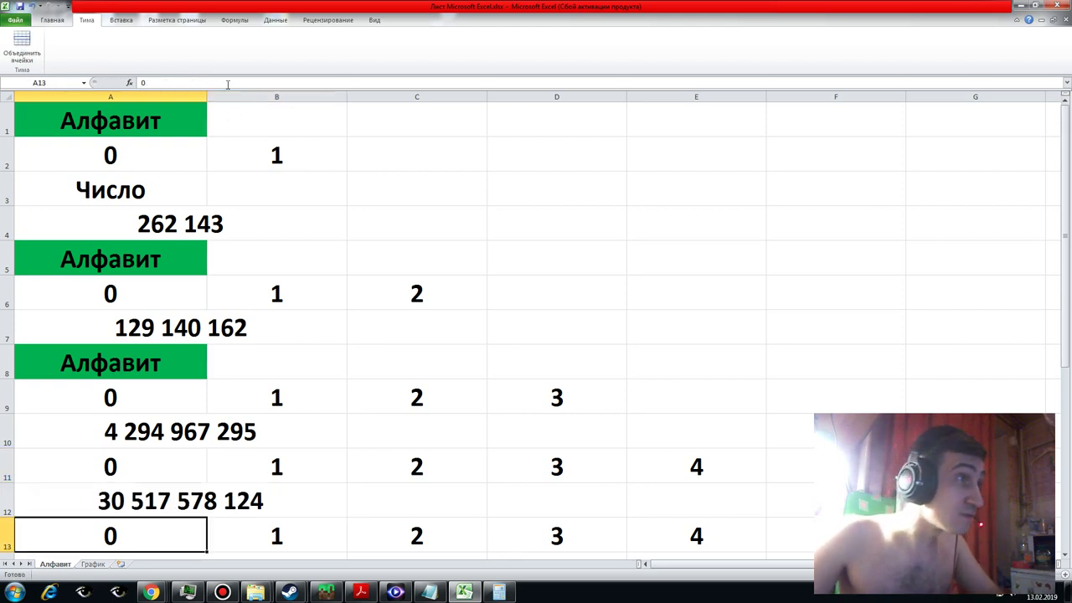
key(Down)
click(210, 83)
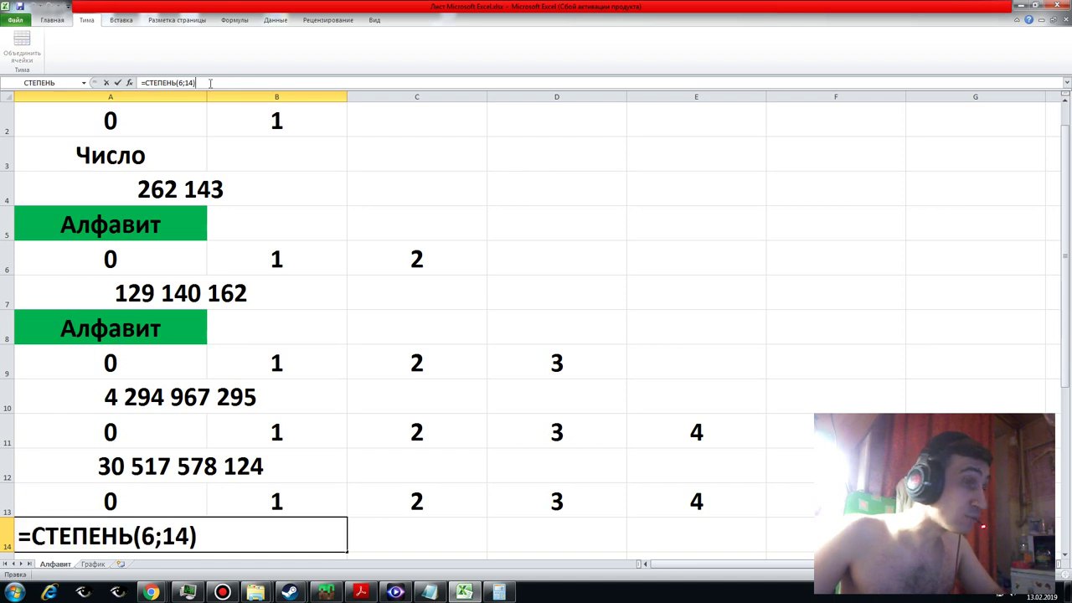
text(-1)
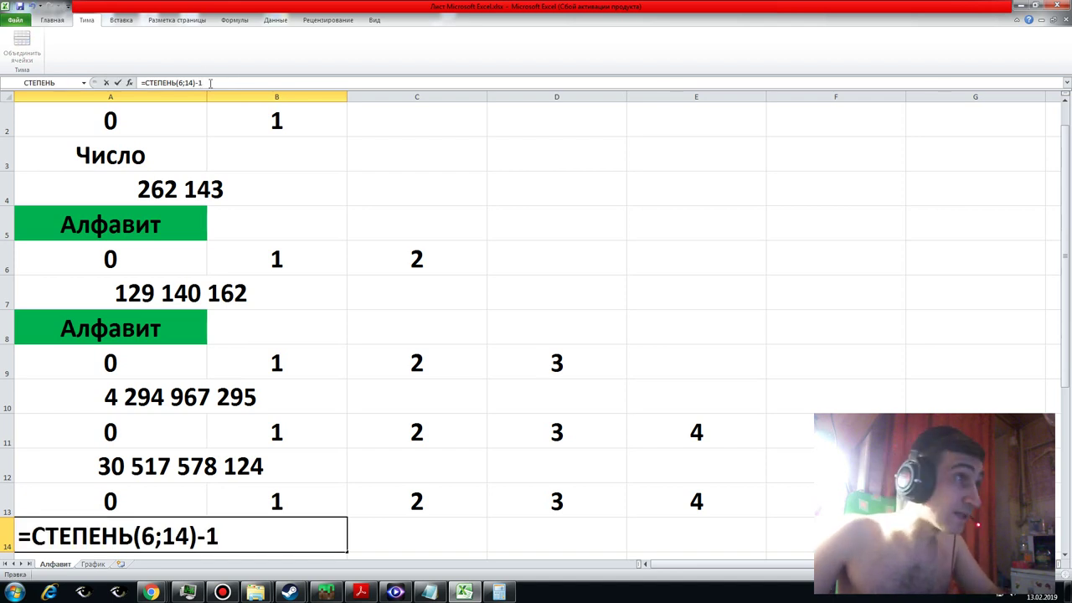
key(Return)
- Append -1 to the base-7 formula in A16 and the base-8 formula in A18
key(Down)
click(212, 83)
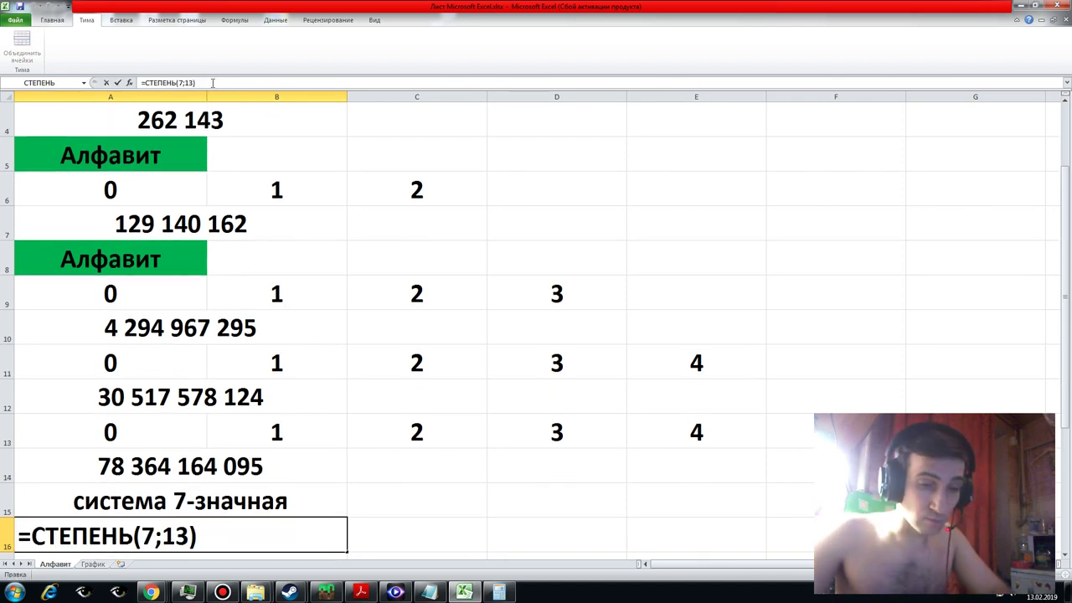
text(-1)
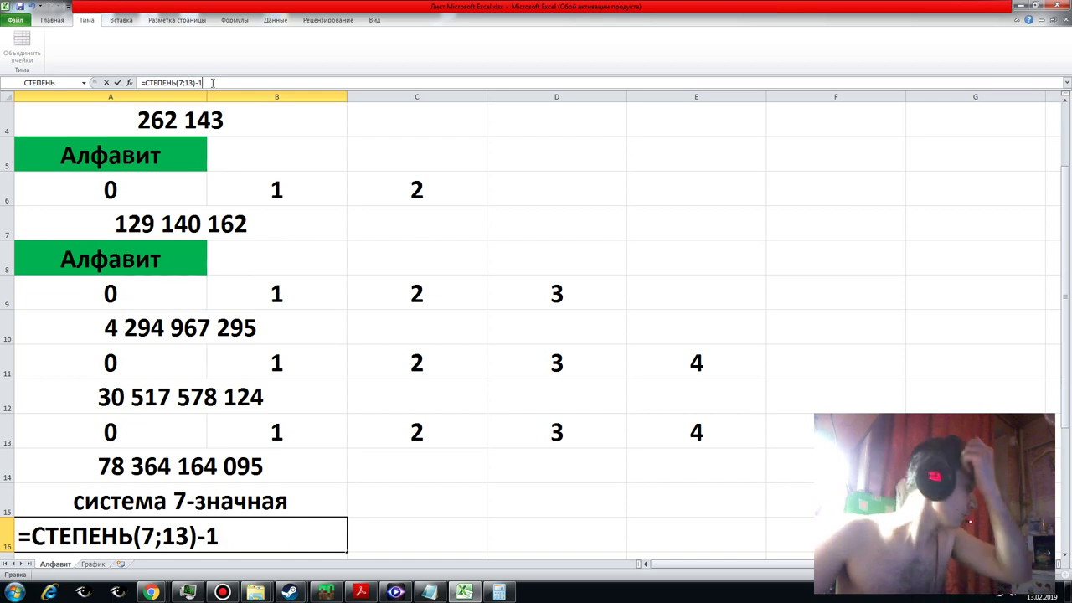
key(Return)
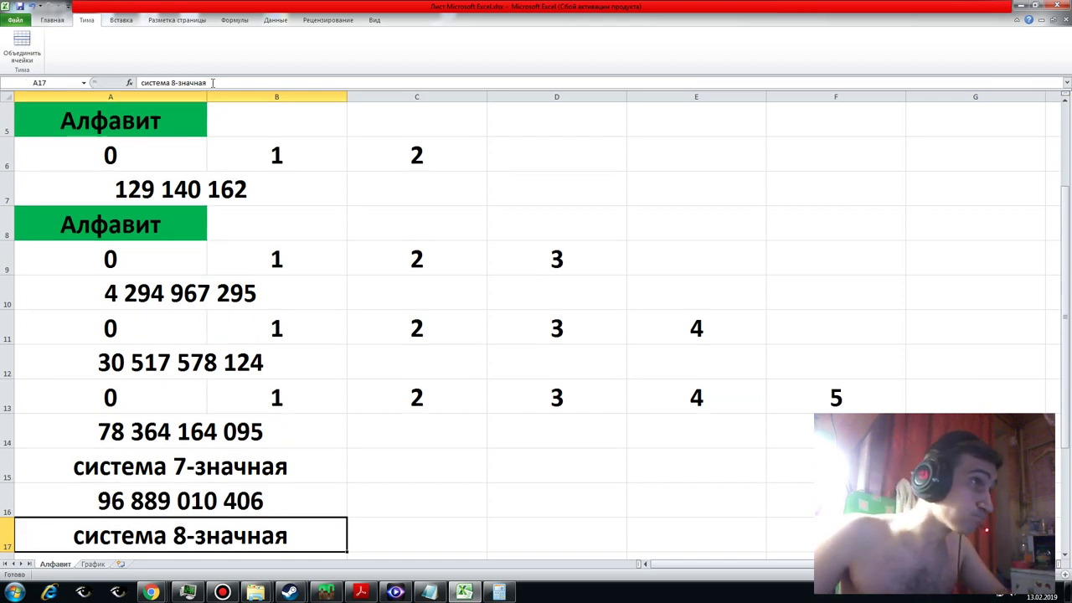
key(Down)
click(214, 83)
text(-)
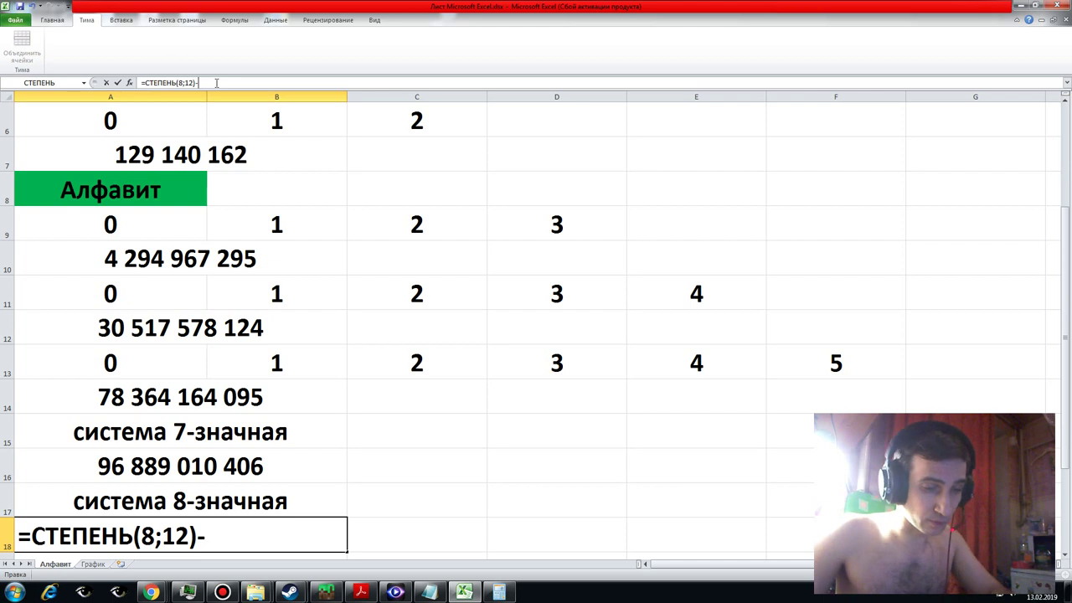
text(1)
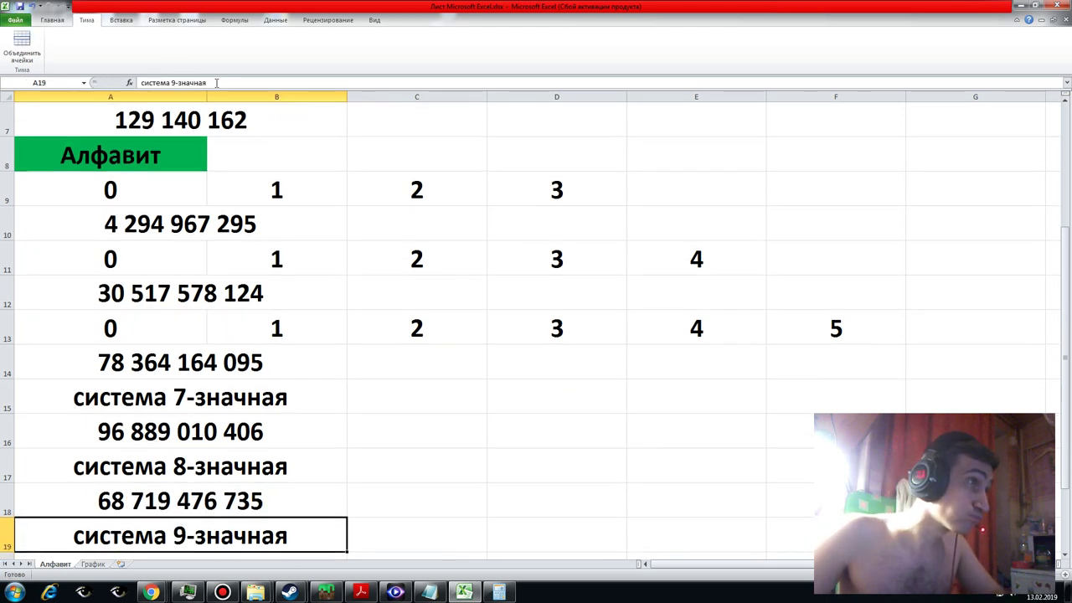
click(216, 83)
text(=СТЕПЕНЬ(9;11)-1)
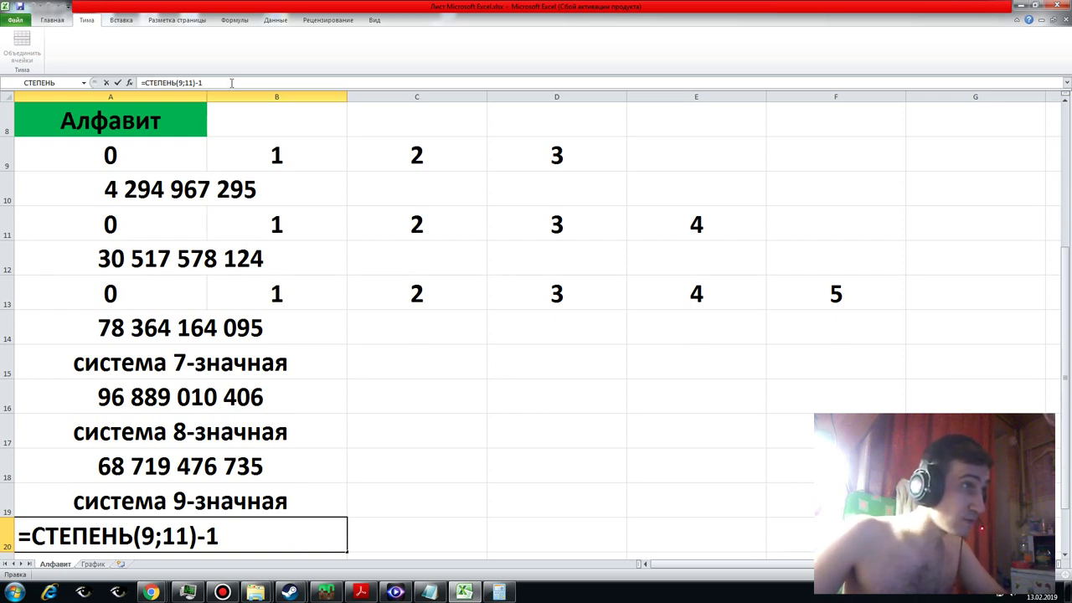
- Commit =СТЕПЕНЬ(9;11)-1 in A20 and recheck the base-7 to base-10 formulas
key(Return)
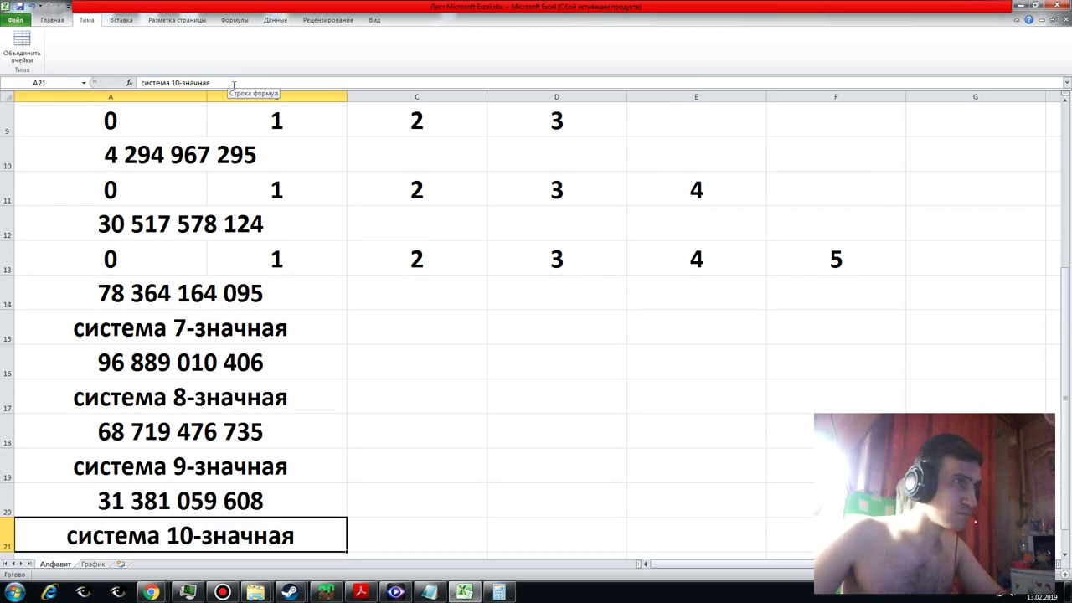
key(Up)
key(Up)
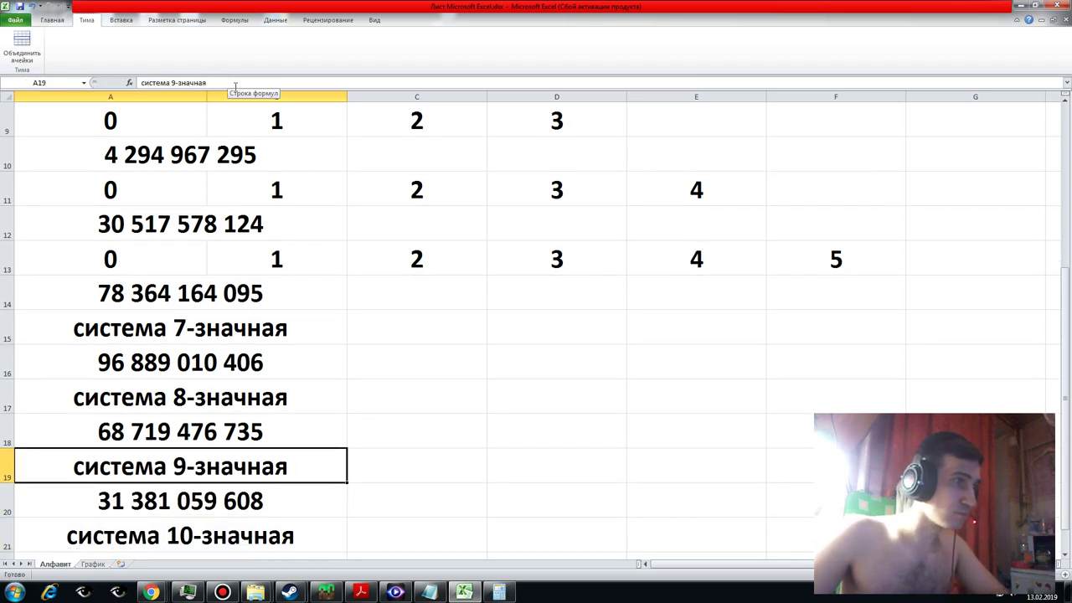
key(Up)
key(Up)
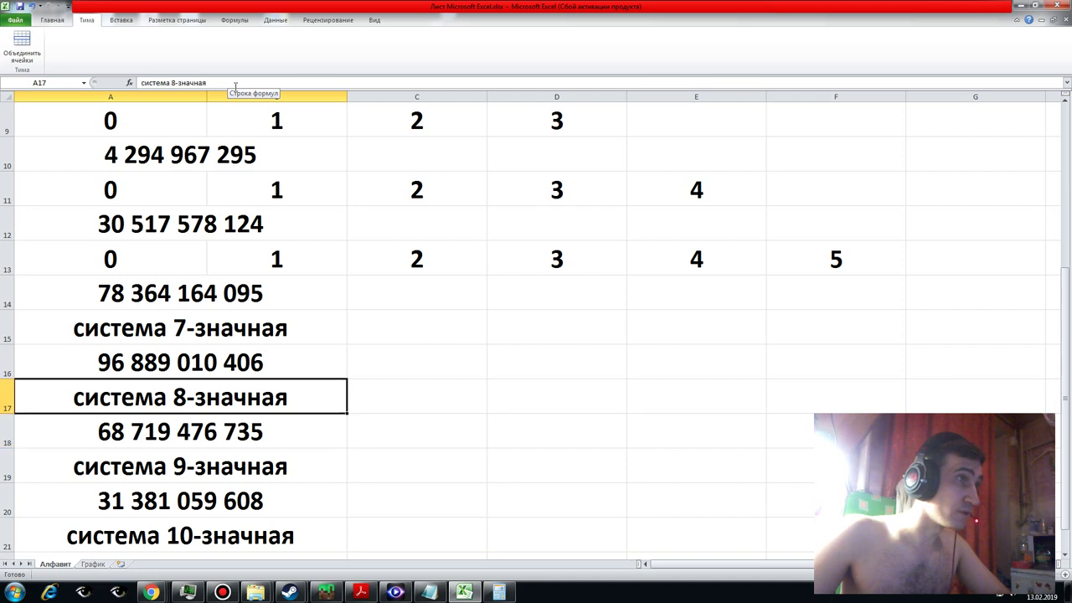
key(Up)
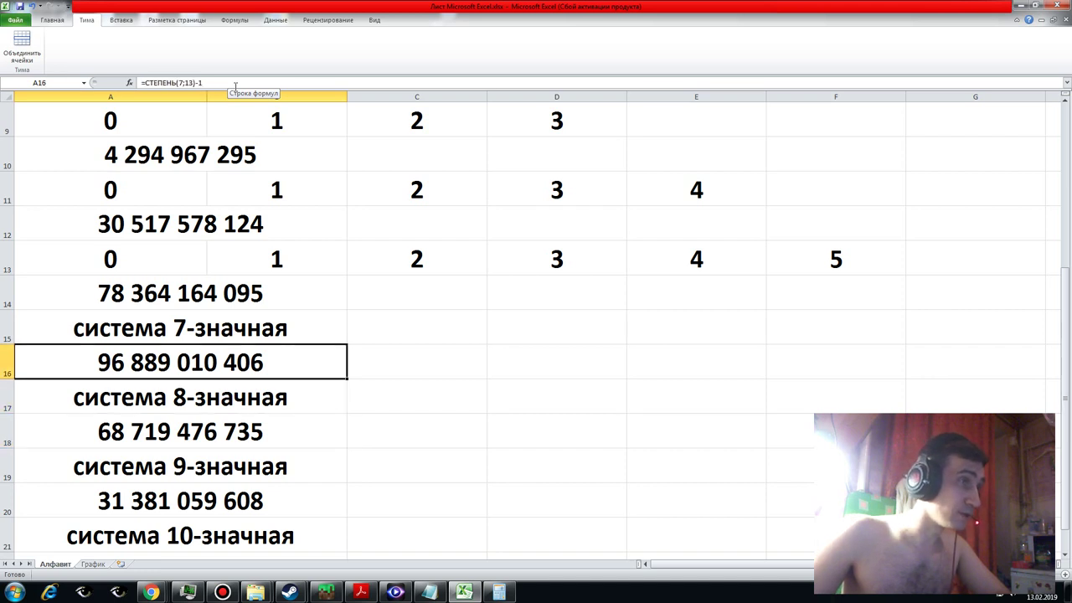
key(Down)
key(Down)
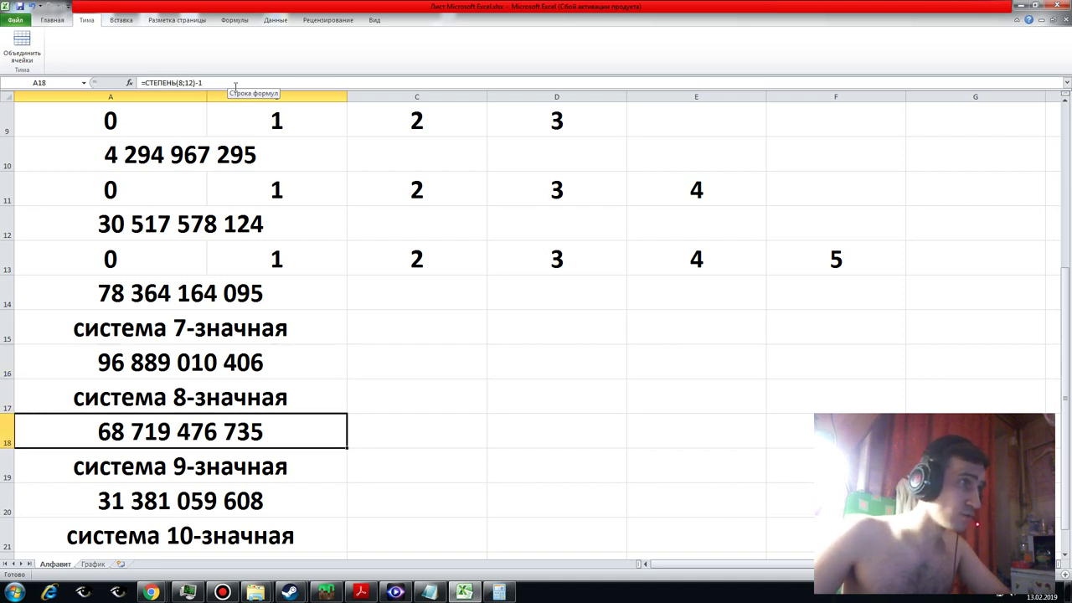
key(Down)
key(Down)
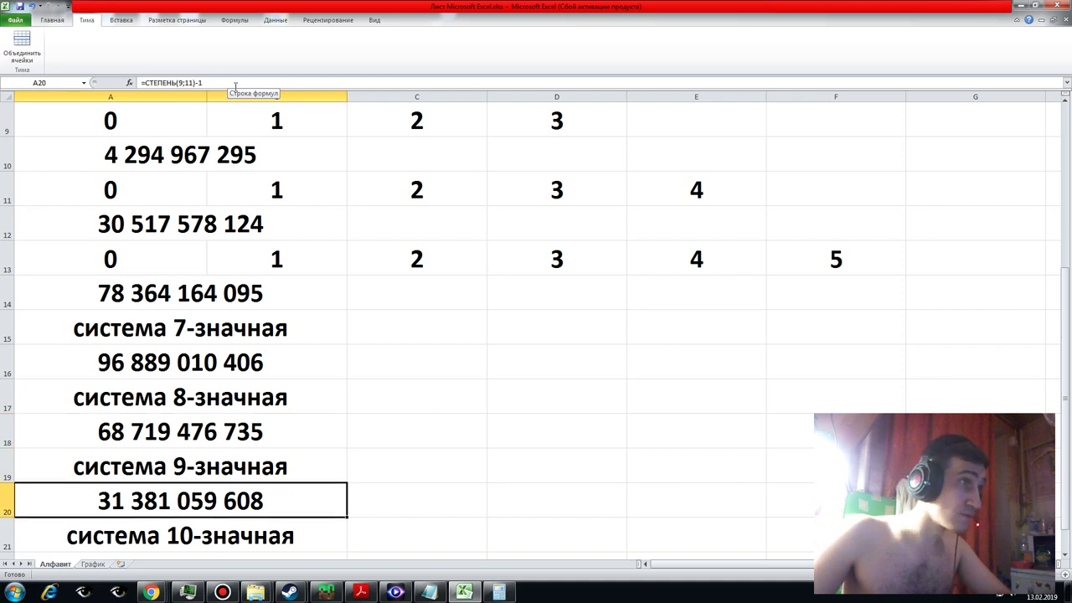
key(Up)
key(Up)
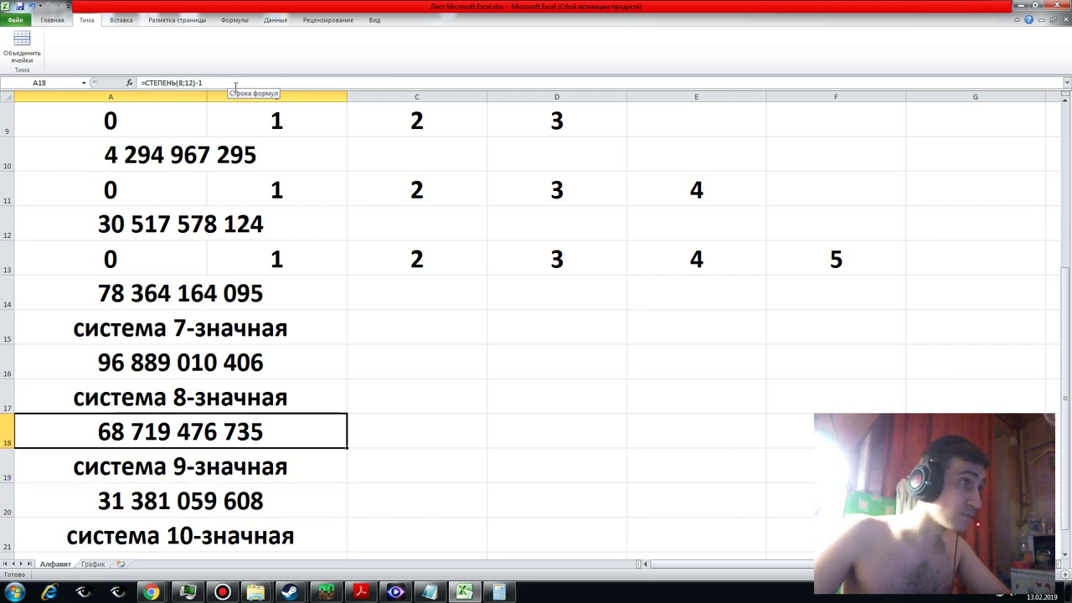
key(Down)
key(Down)
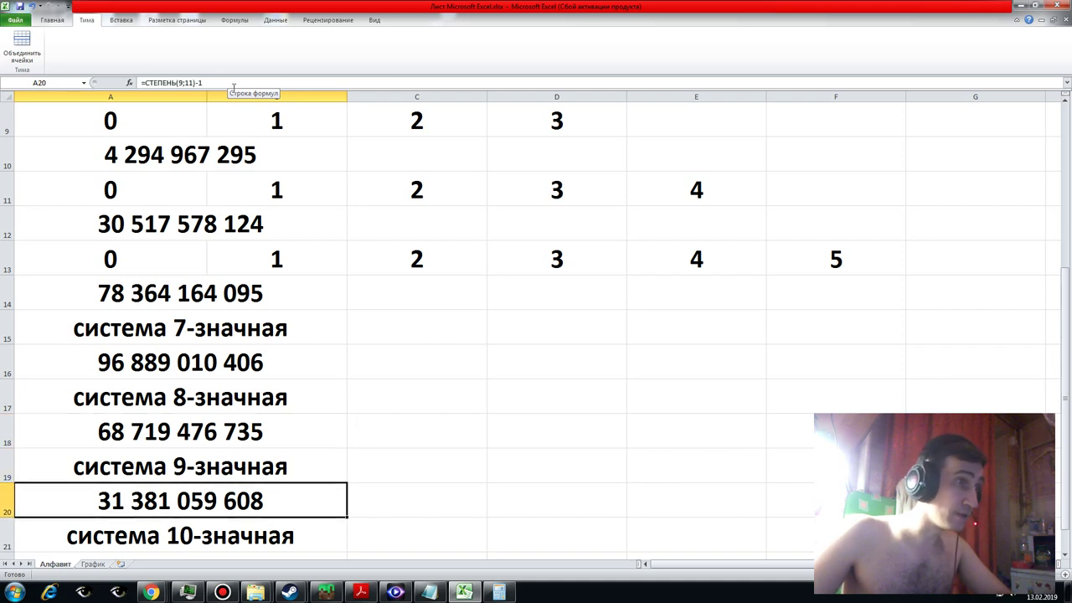
key(Down)
key(Down)
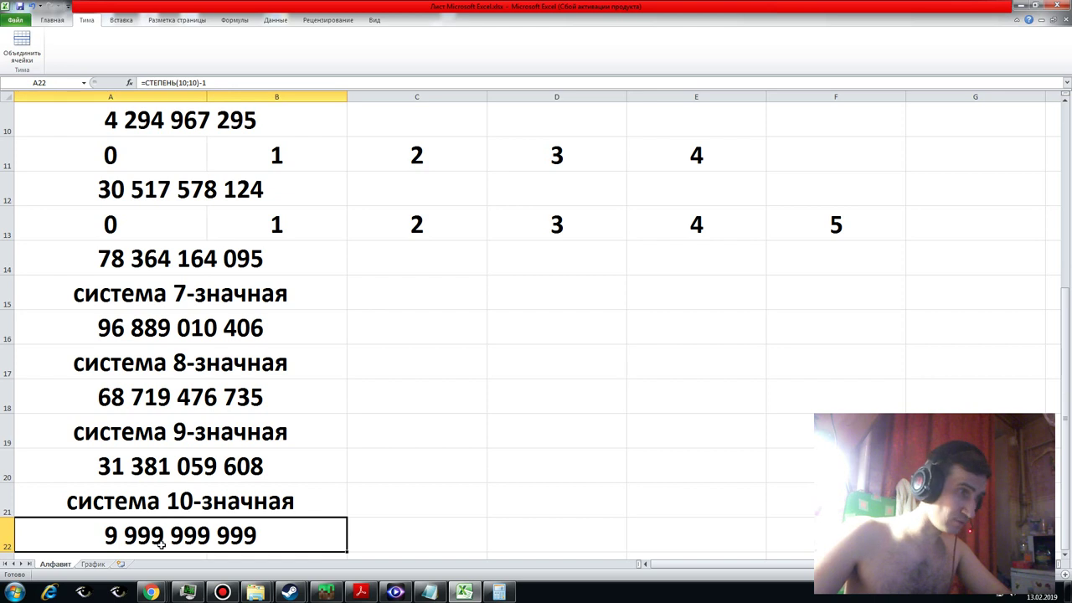
click(376, 533)
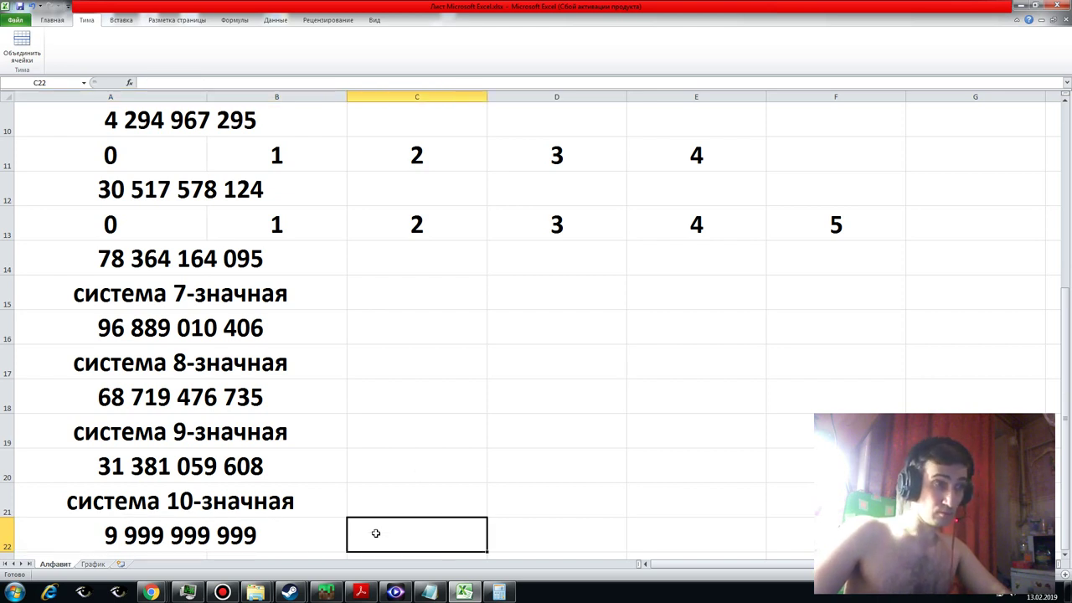
click(294, 534)
key(Return)
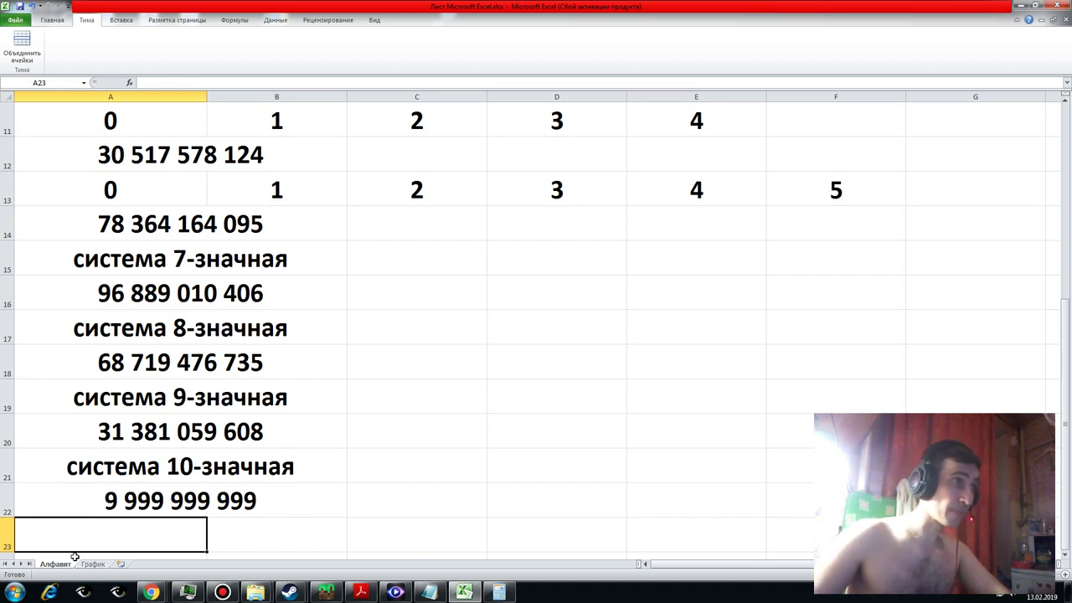
click(129, 497)
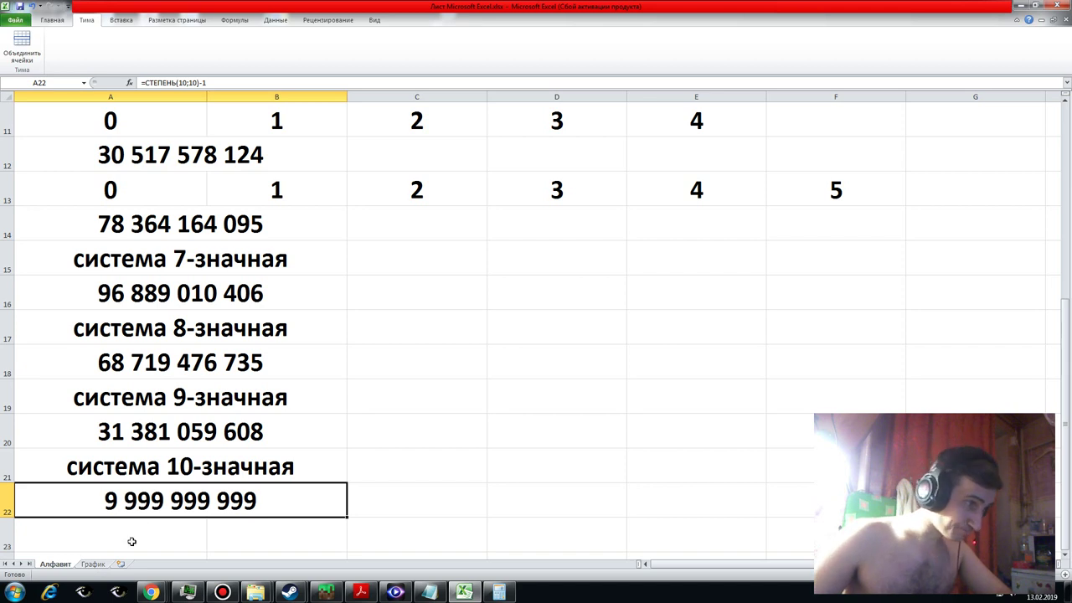
- Add A22 to the График chart's data range so it plots nine points, A4 to A22
click(93, 564)
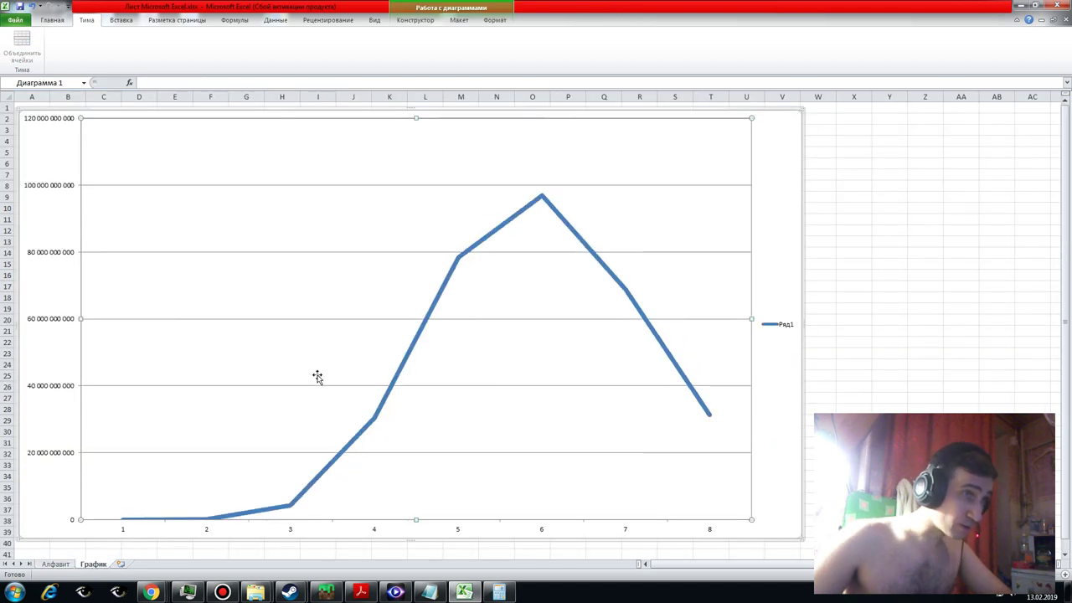
right_click(409, 362)
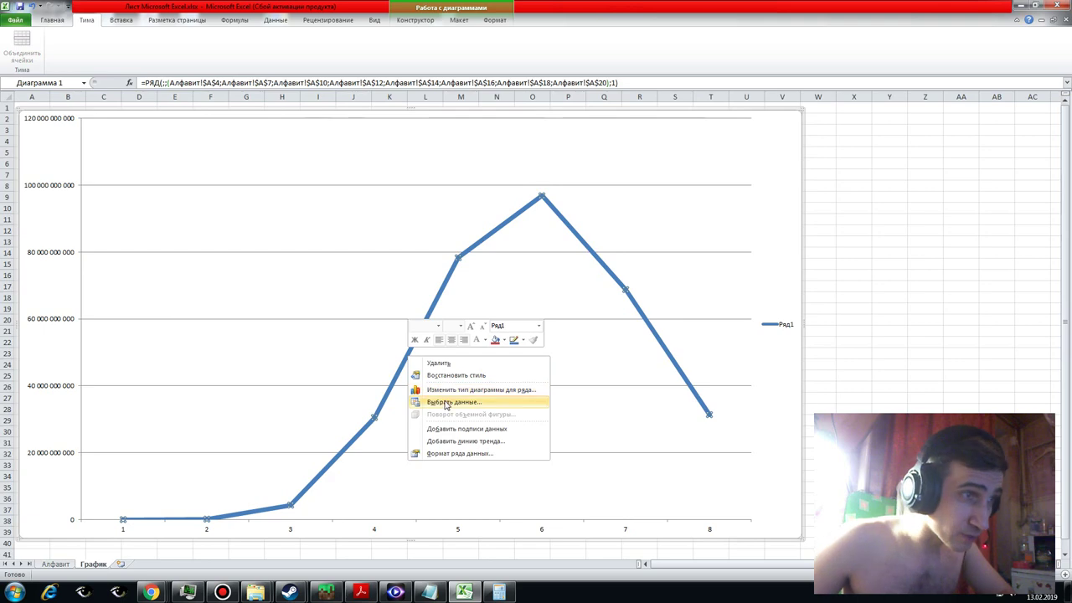
click(444, 402)
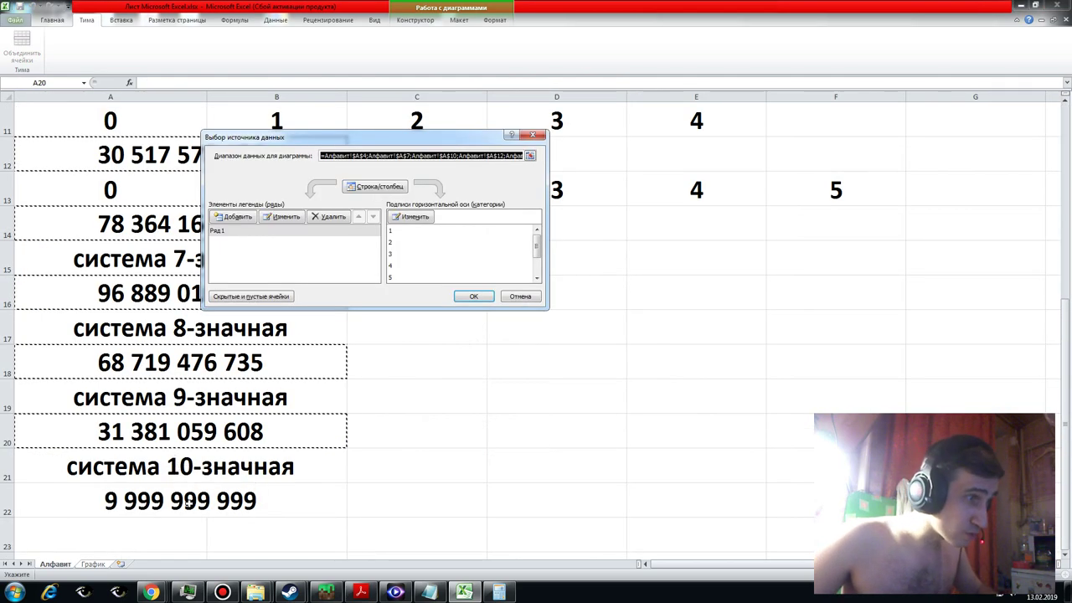
ctrl+click(189, 501)
key(Return)
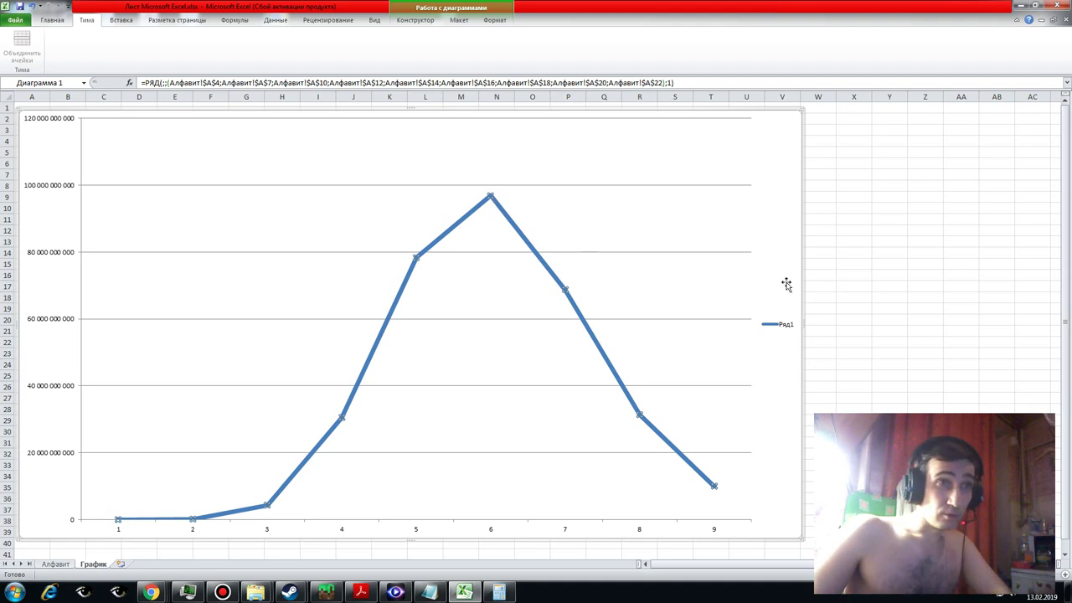
drag(1067, 292, 1067, 248)
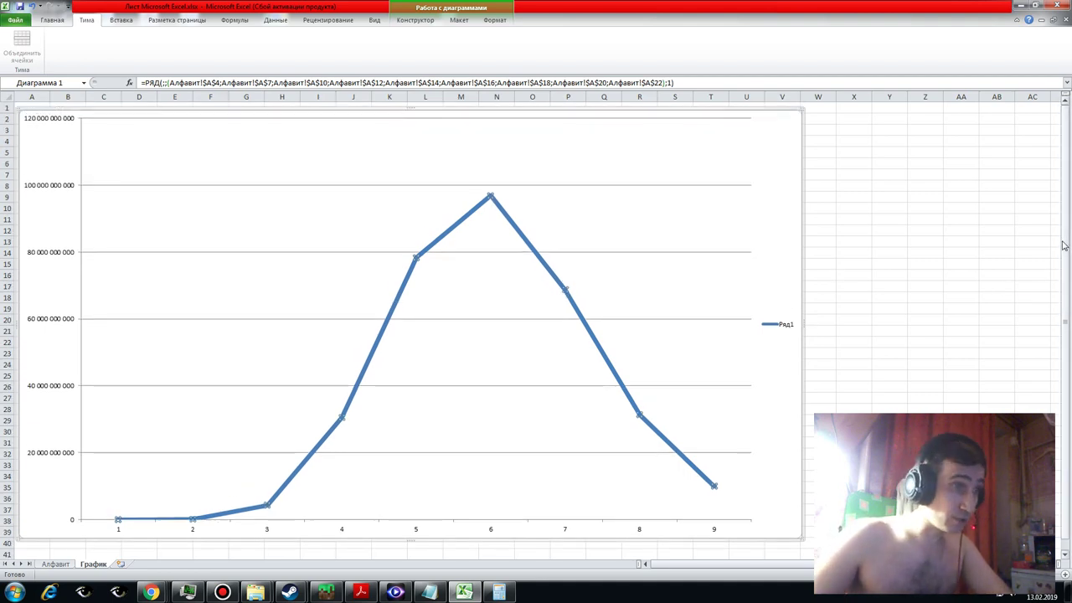
drag(1067, 253, 1067, 251)
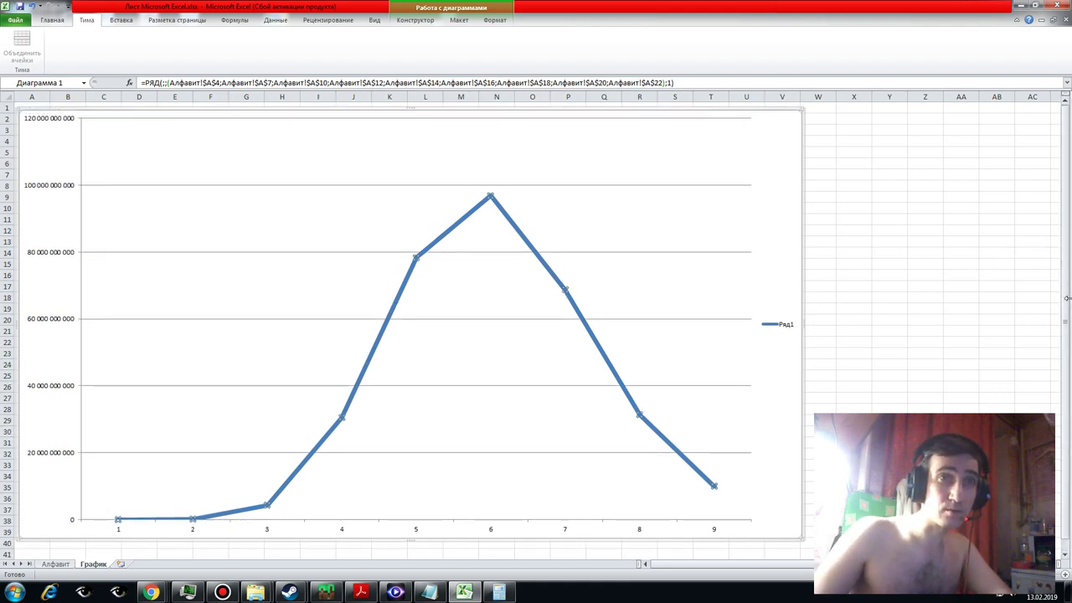
drag(1068, 305, 1066, 277)
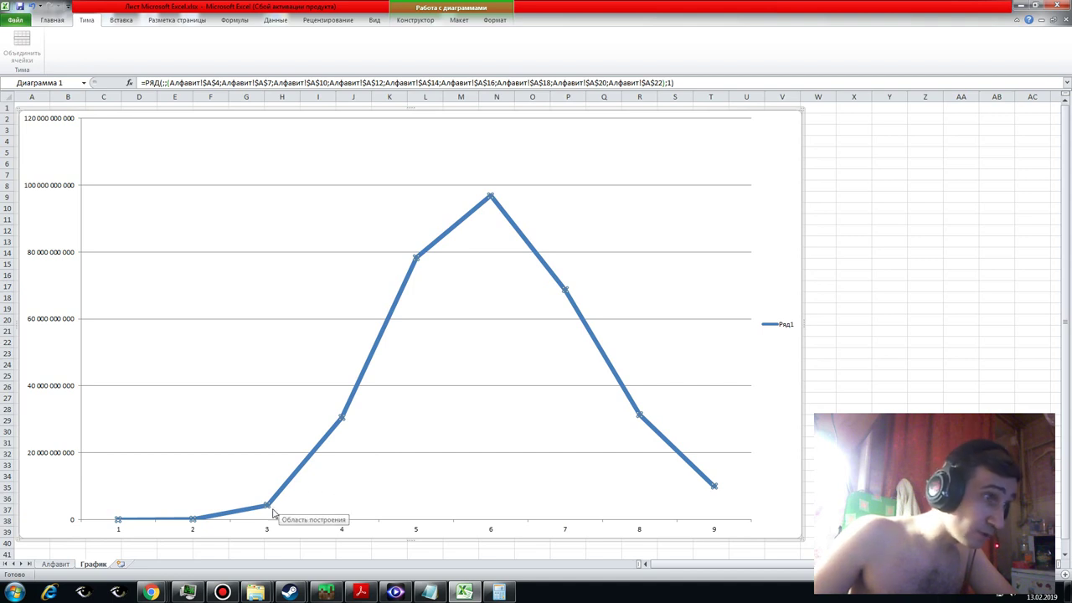
click(341, 417)
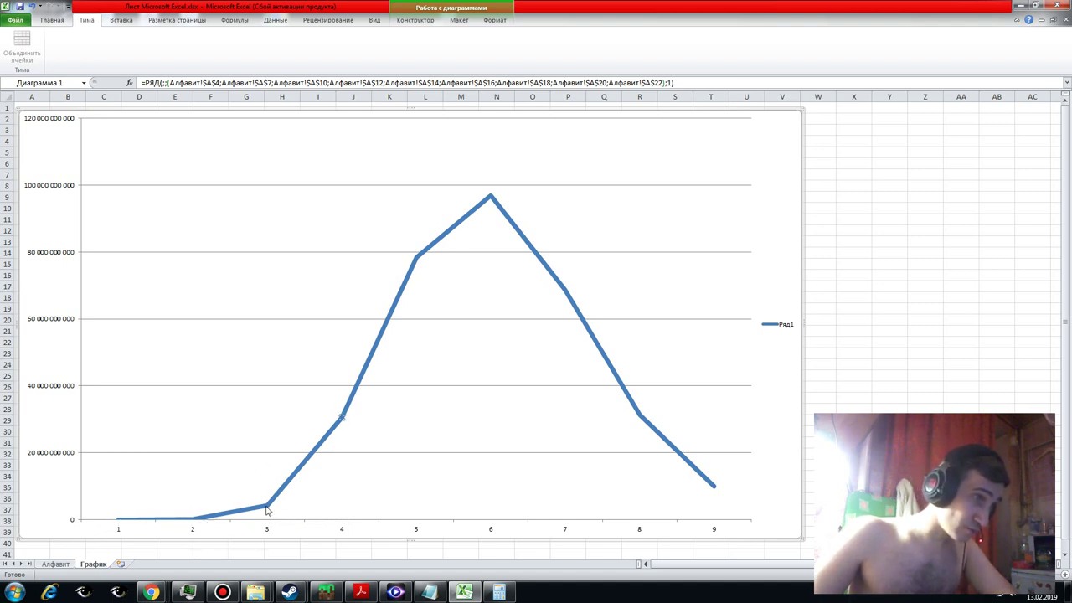
mouse_move(340, 417)
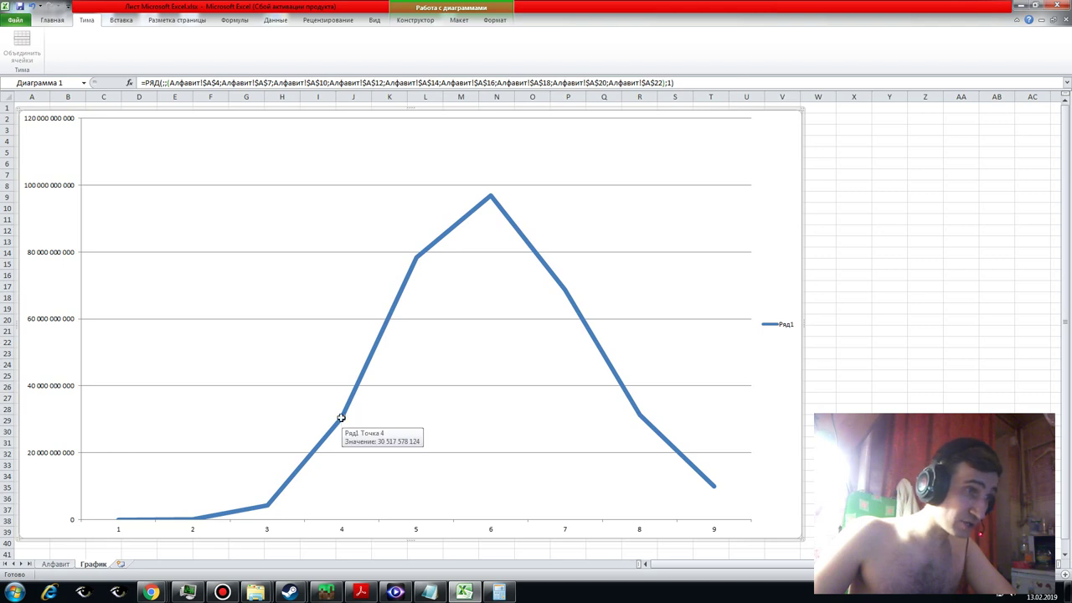
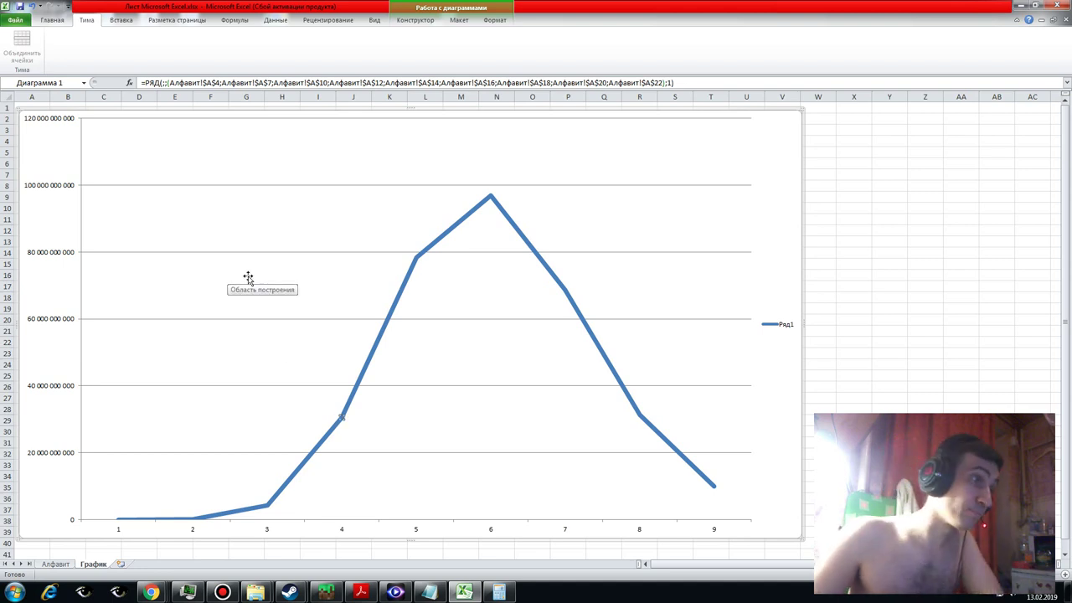
- On the Алфавит sheet, copy the 10-digit label in A21 to A23 and its value formula in A22 to A24
click(57, 564)
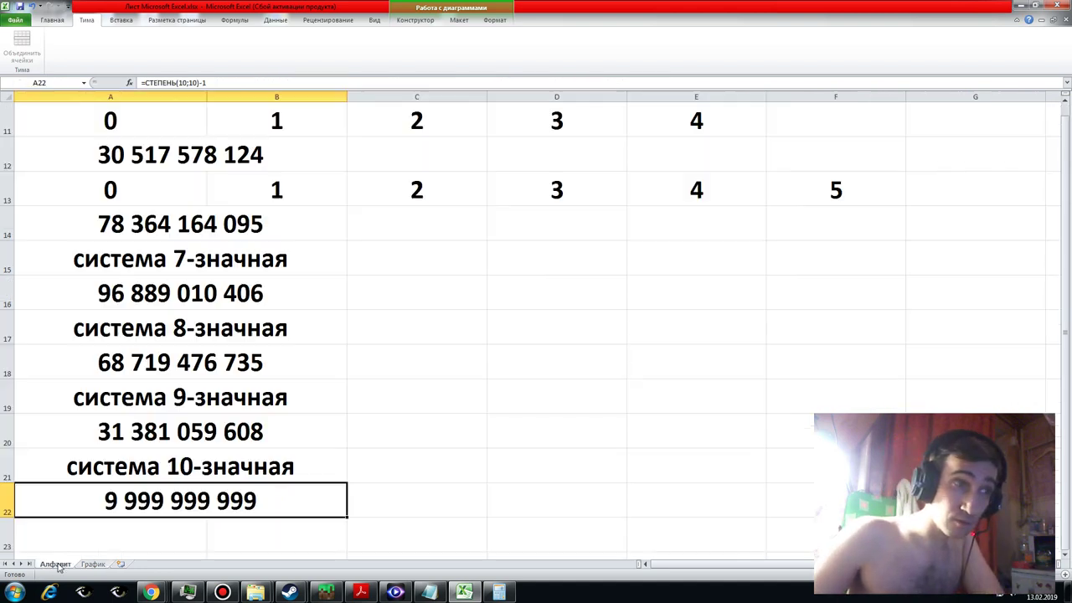
click(201, 460)
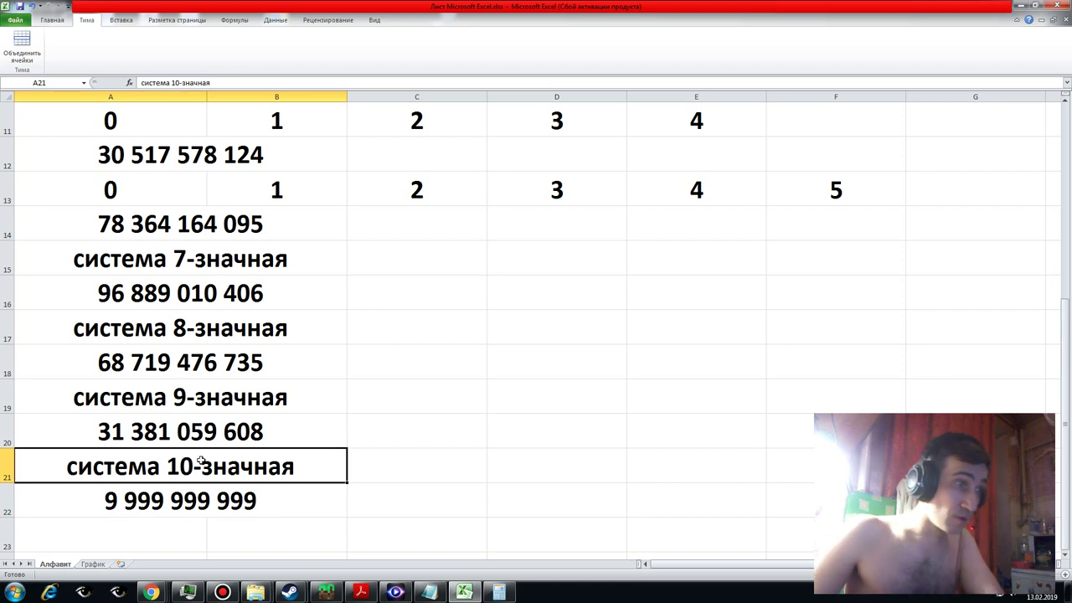
key(ctrl+c)
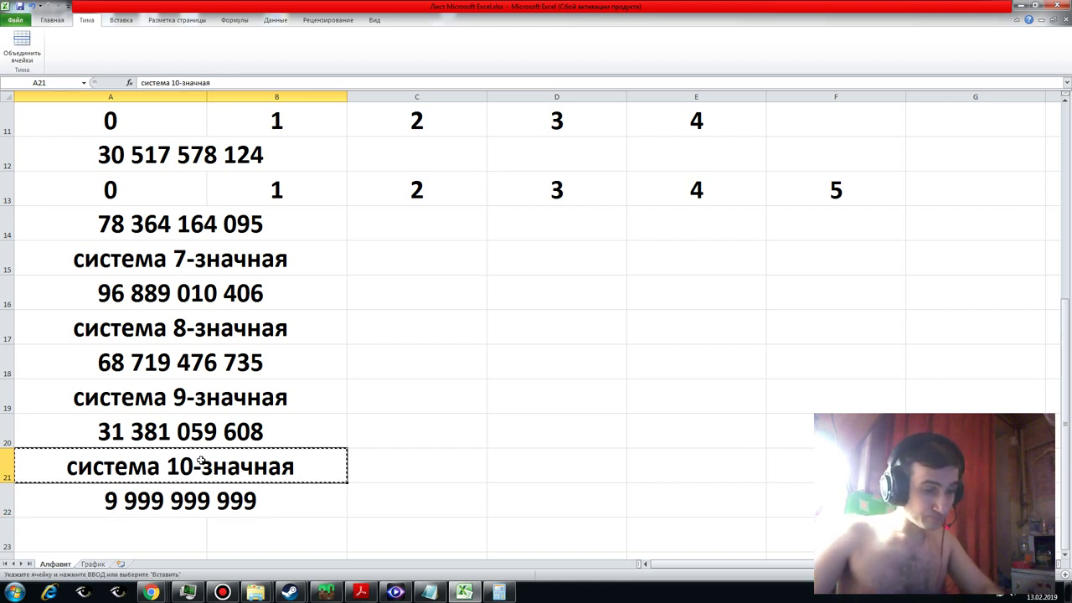
key(Down)
key(Down)
key(Return)
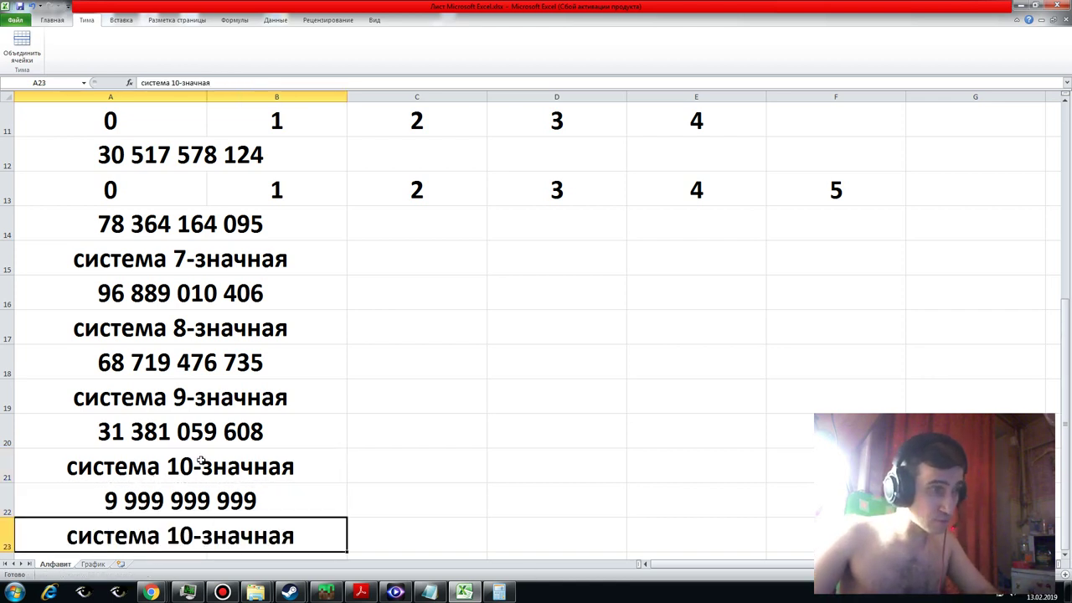
click(197, 500)
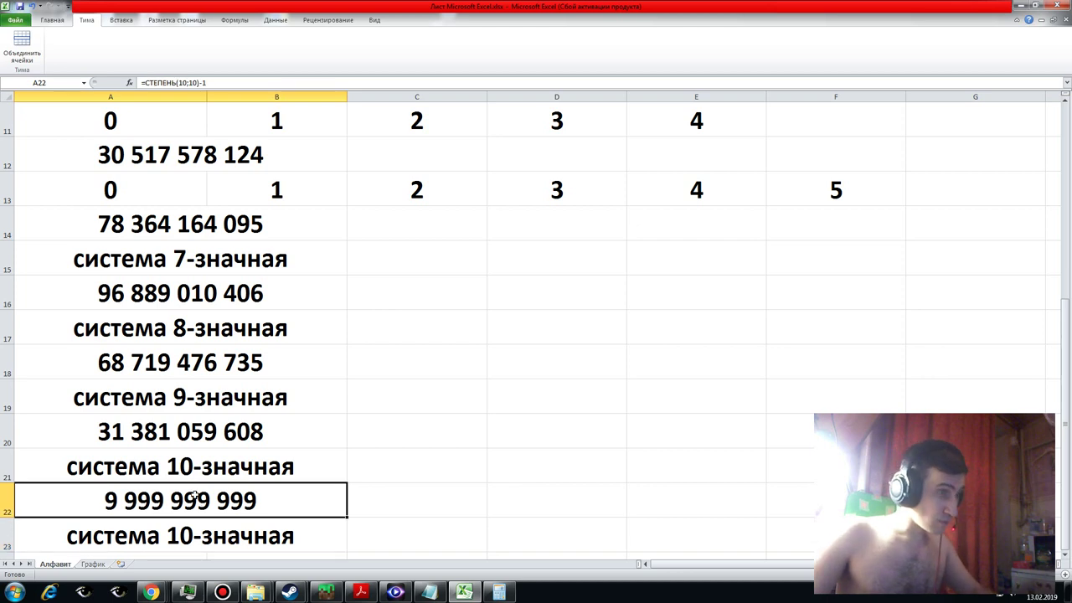
key(ctrl+c)
key(Down)
key(Down)
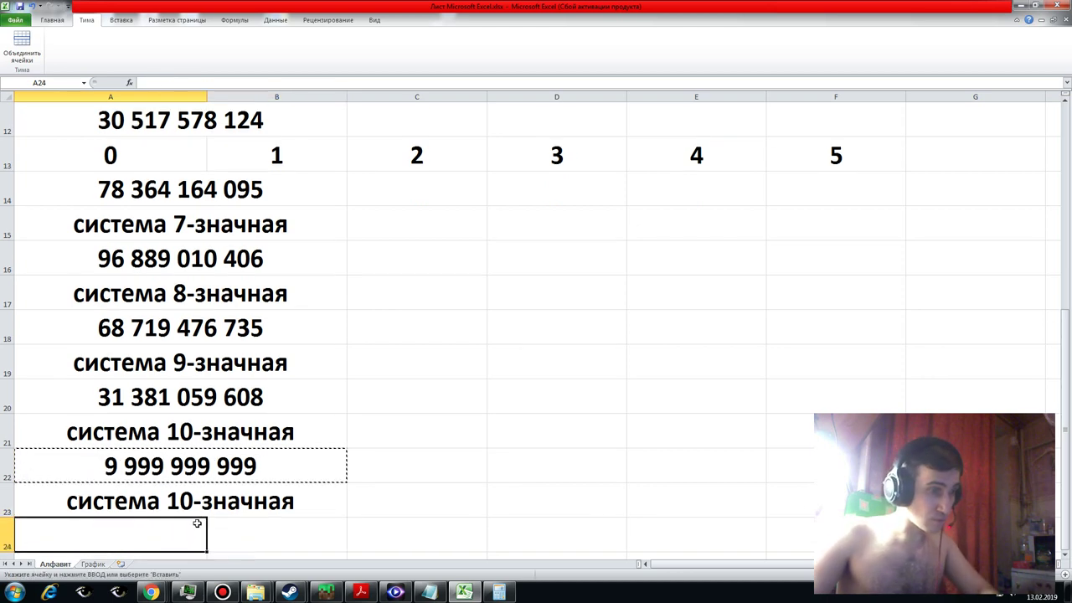
key(Return)
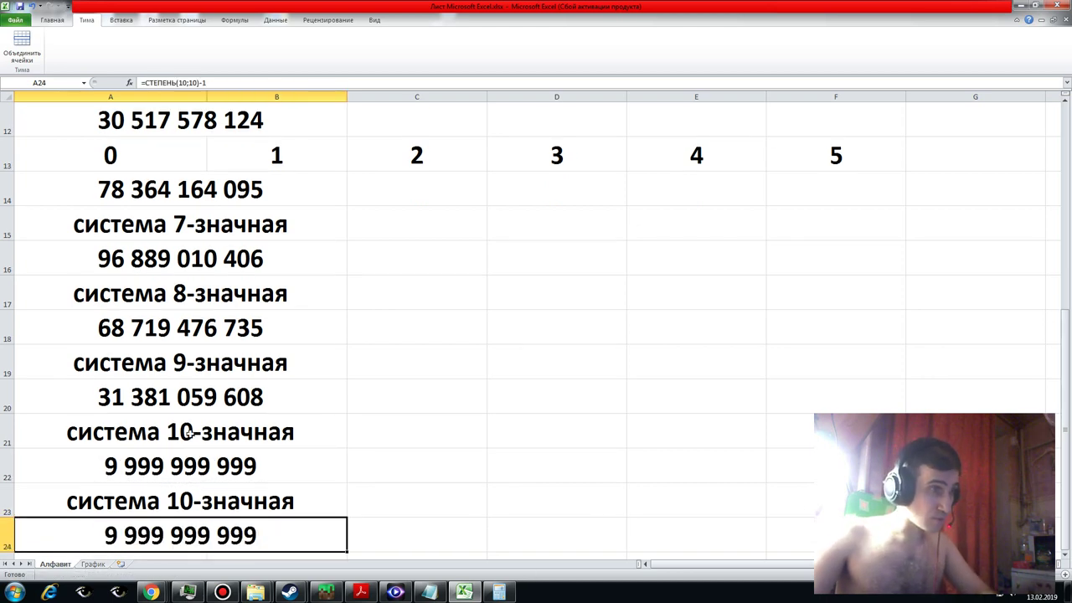
- Change the A23 label to 'система 11-значная'
click(191, 500)
double_click(191, 500)
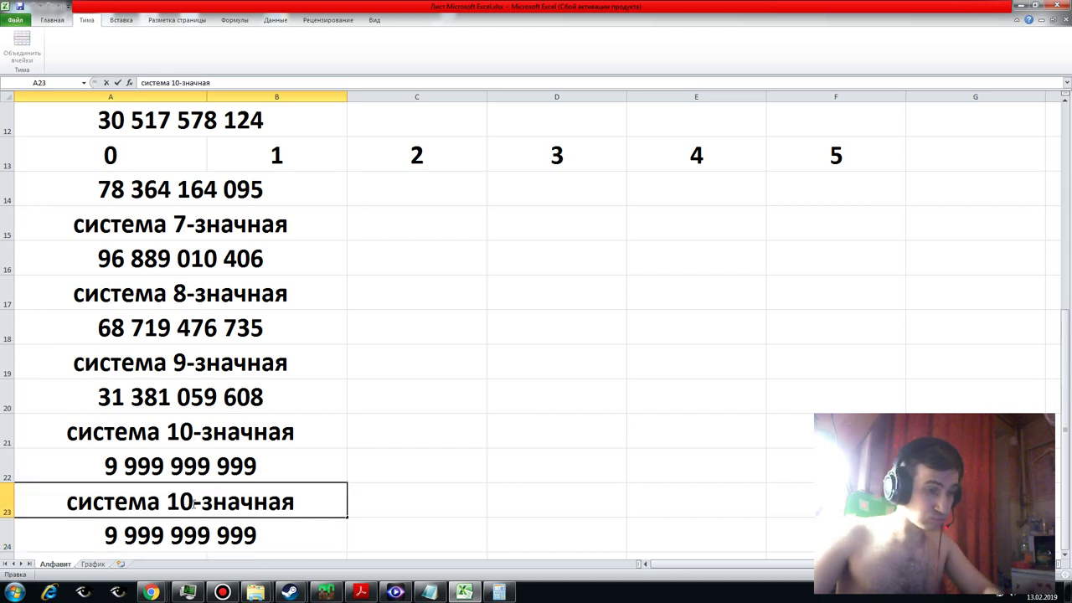
key(BackSpace)
text(1)
click(201, 536)
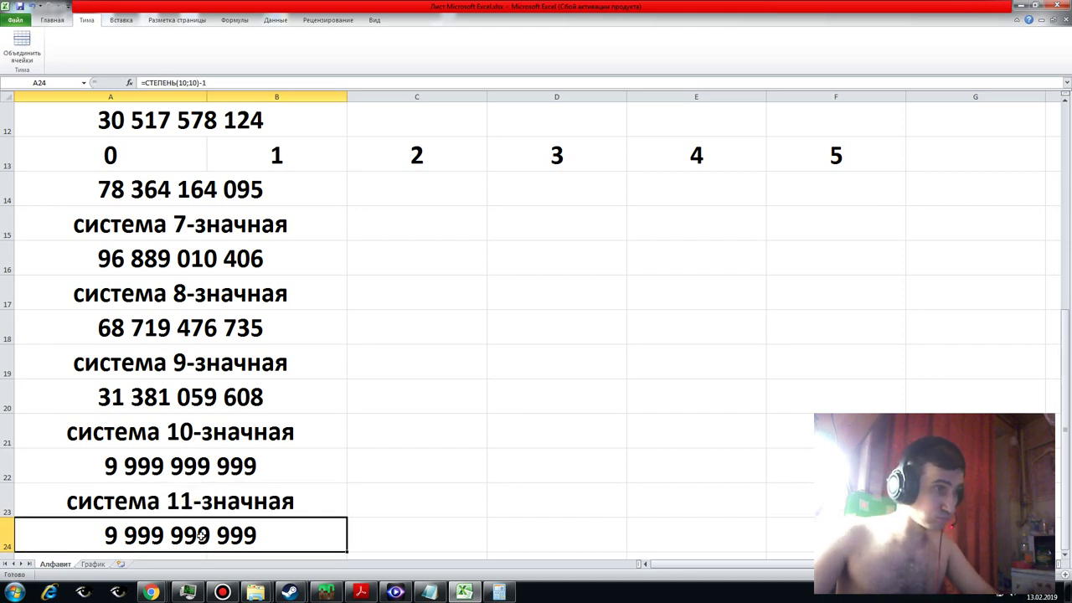
click(190, 83)
text(1)
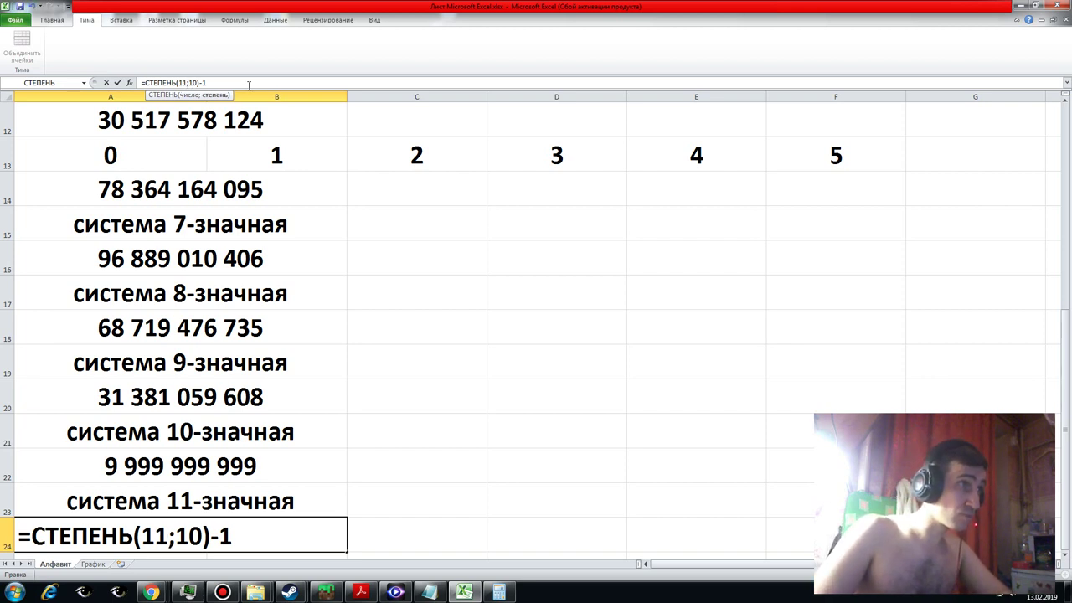
key(BackSpace)
key(BackSpace)
text(9)
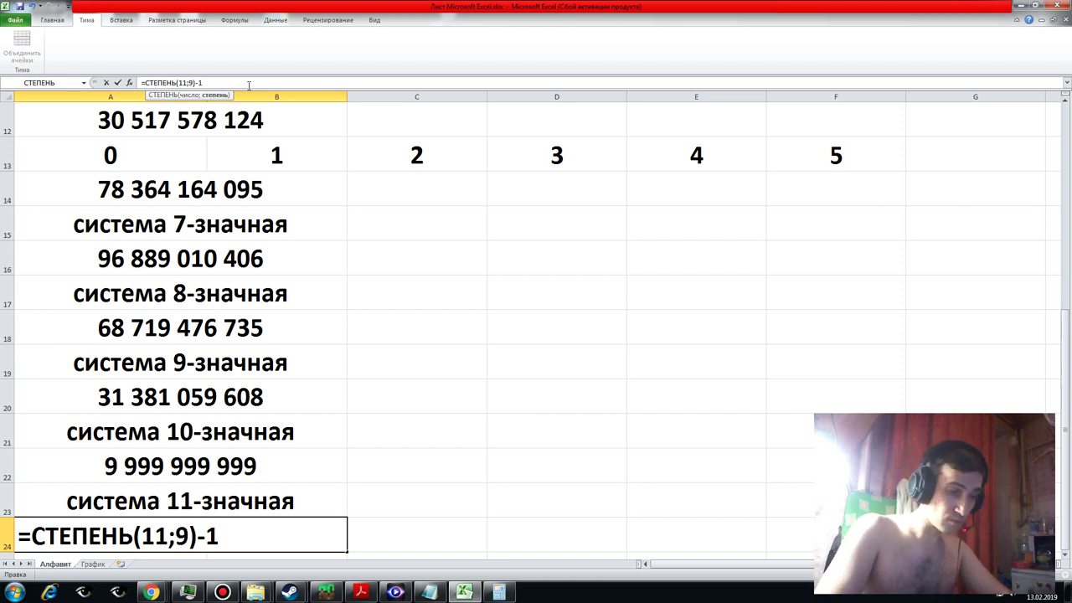
key(Return)
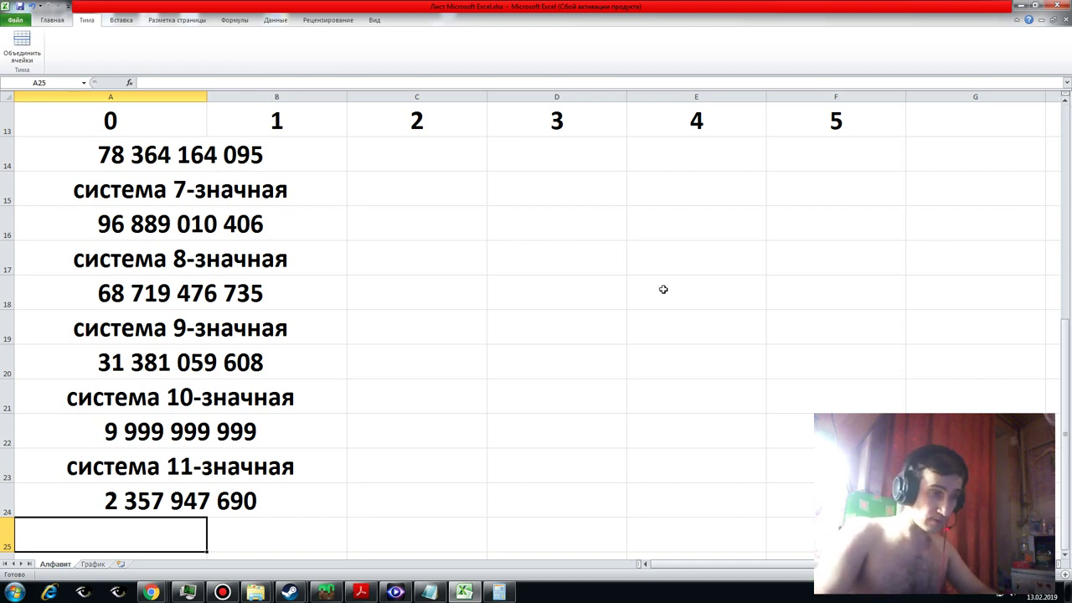
- Scroll down and go to the 'система 11-значная' label in A23
scroll(663, 289, down, 2)
scroll(663, 289, down, 1)
key(Up)
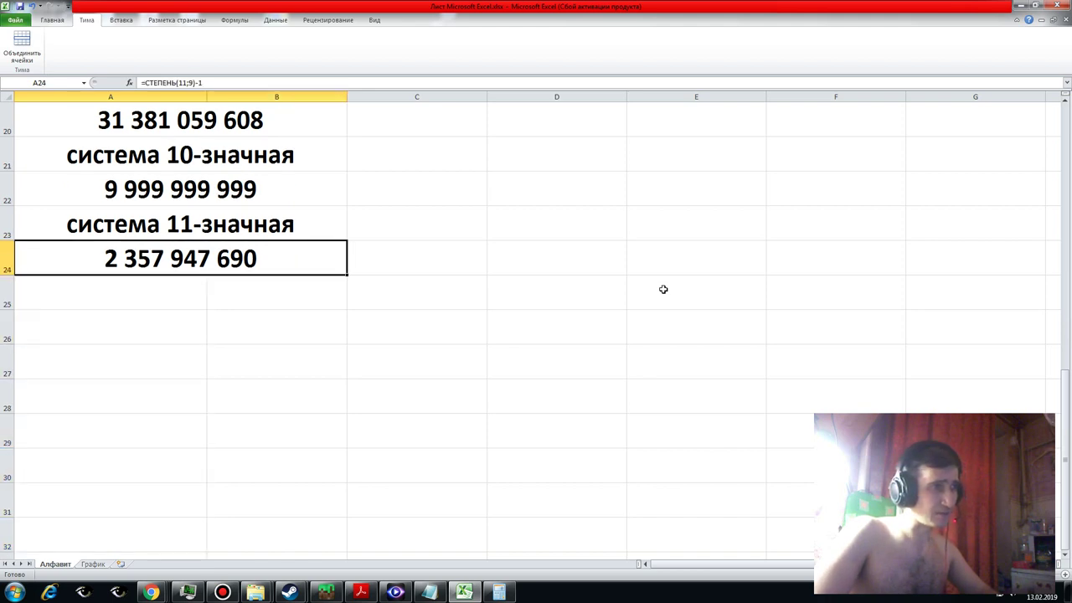
key(Up)
key(Up)
key(Up)
key(Up)
key(Up)
key(Up)
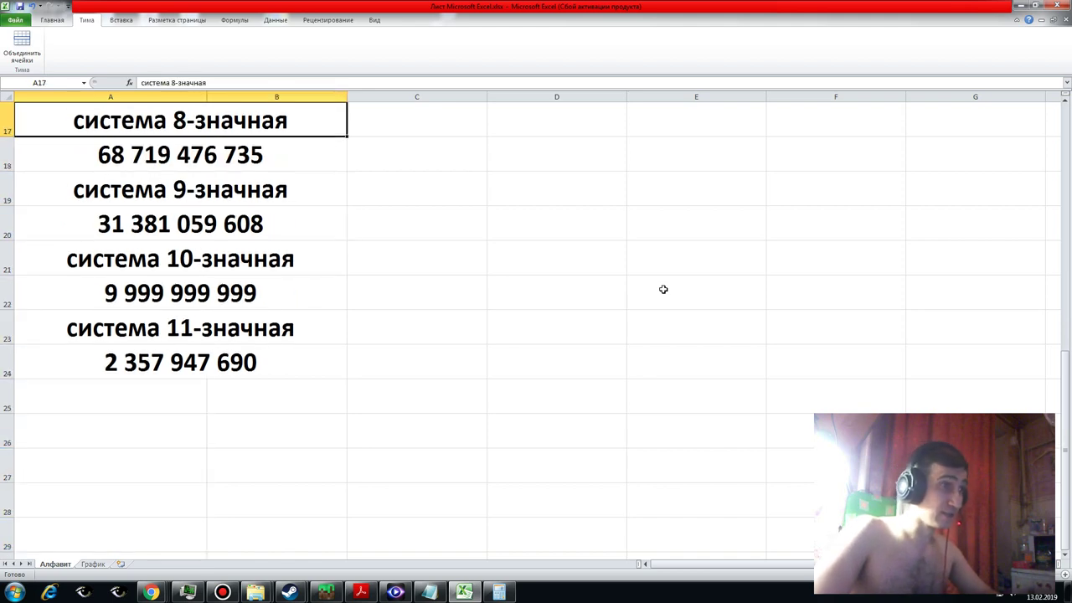
key(Down)
key(Down)
key(Down)
key(Down)
key(Down)
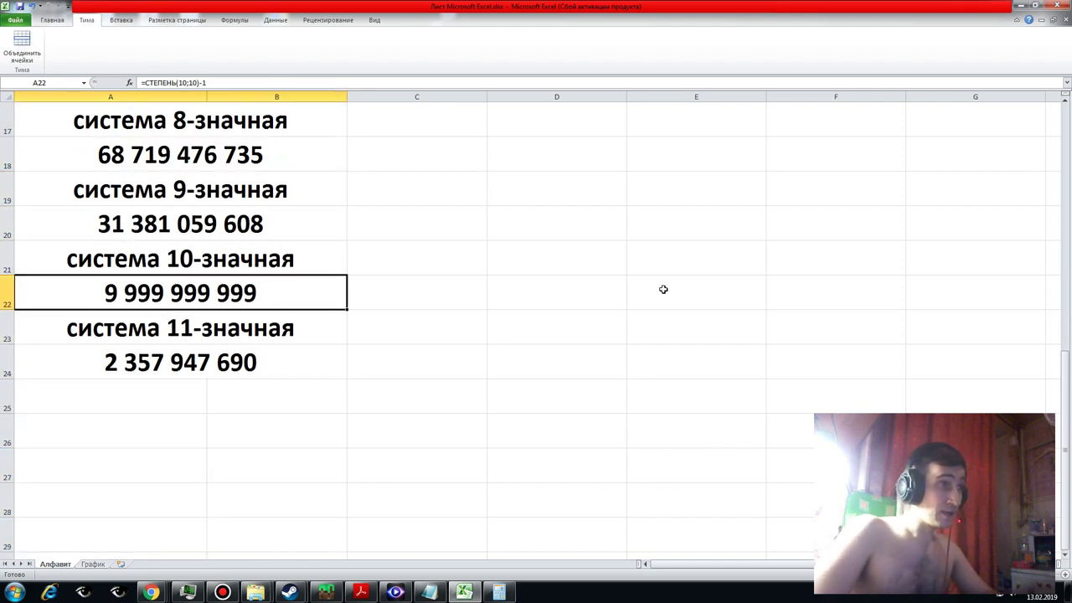
key(Down)
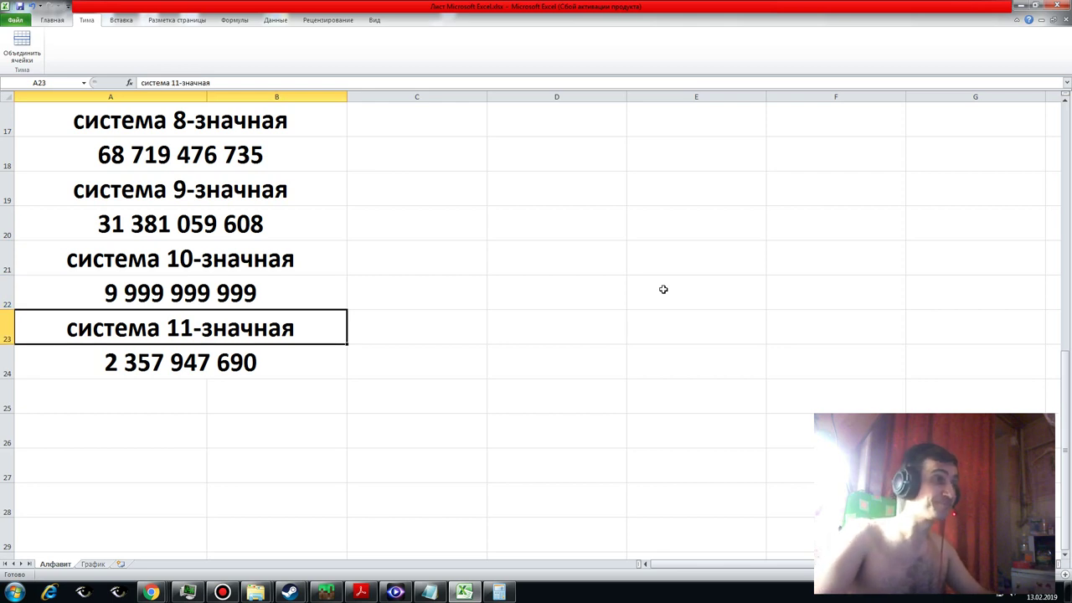
key(ctrl+c)
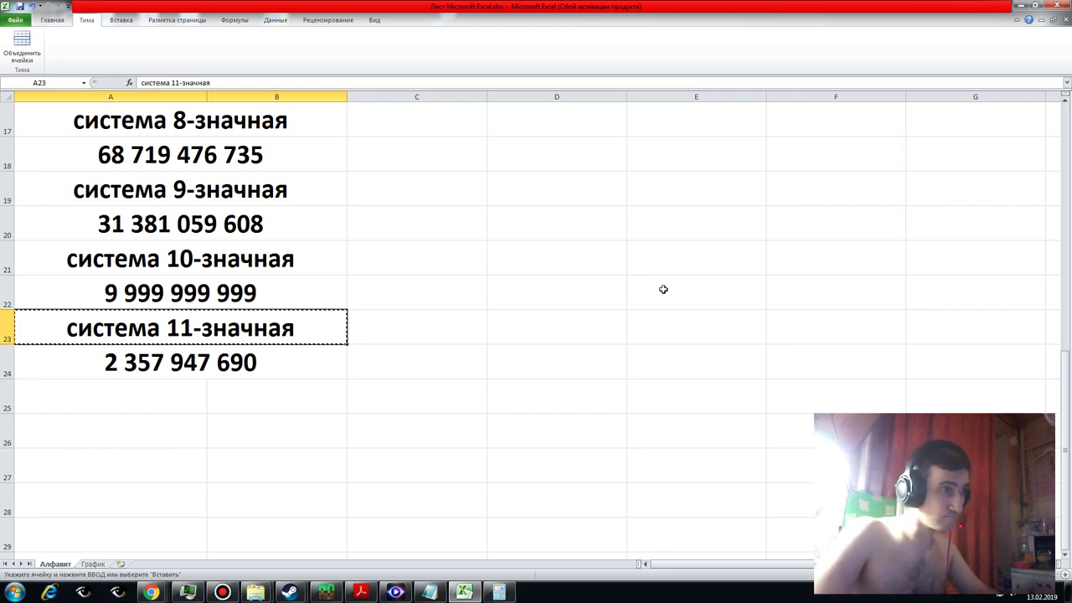
key(Escape)
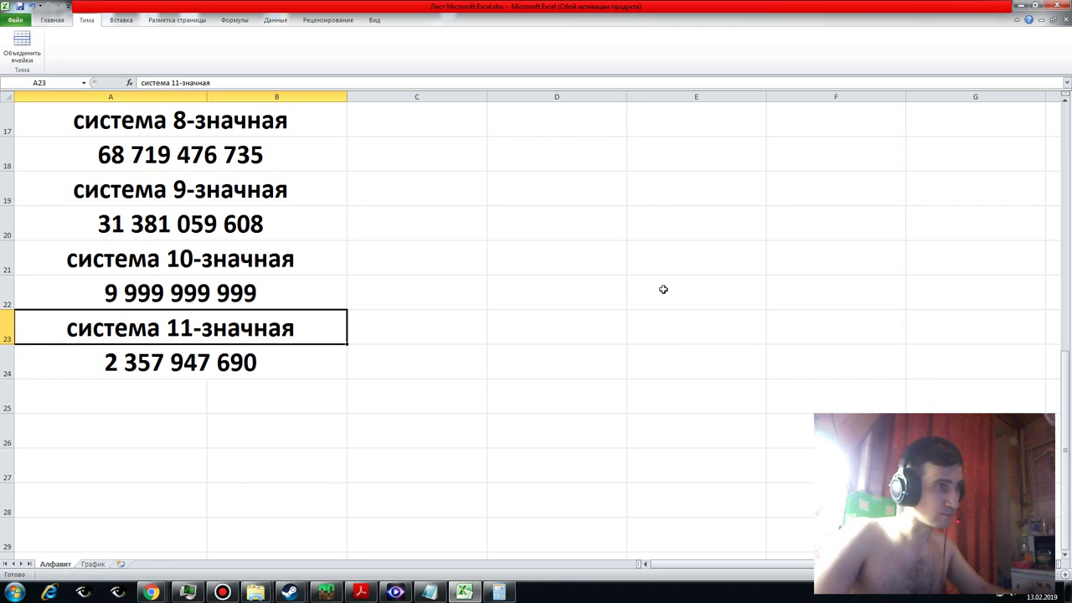
- Copy the A23:A24 label-value pair and paste it into A25:A26
key(shift+Down)
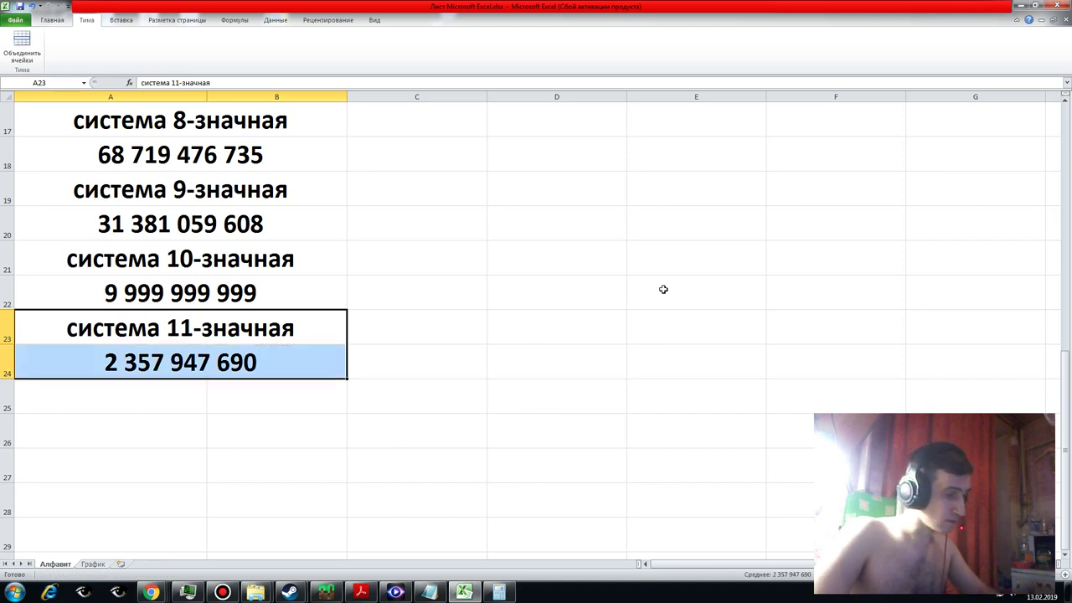
key(ctrl+c)
key(Down)
key(Down)
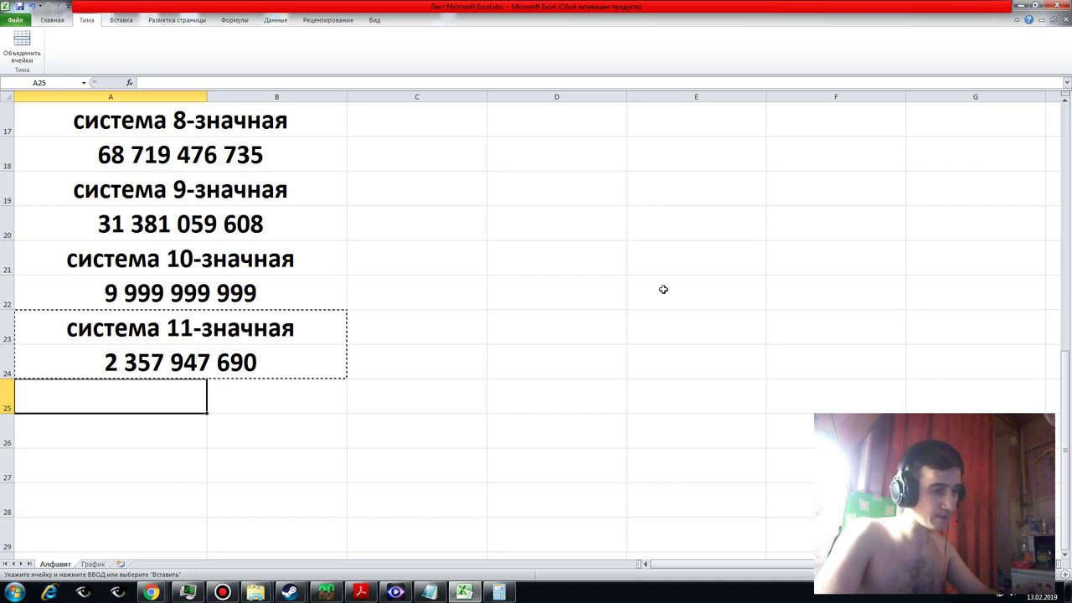
key(Return)
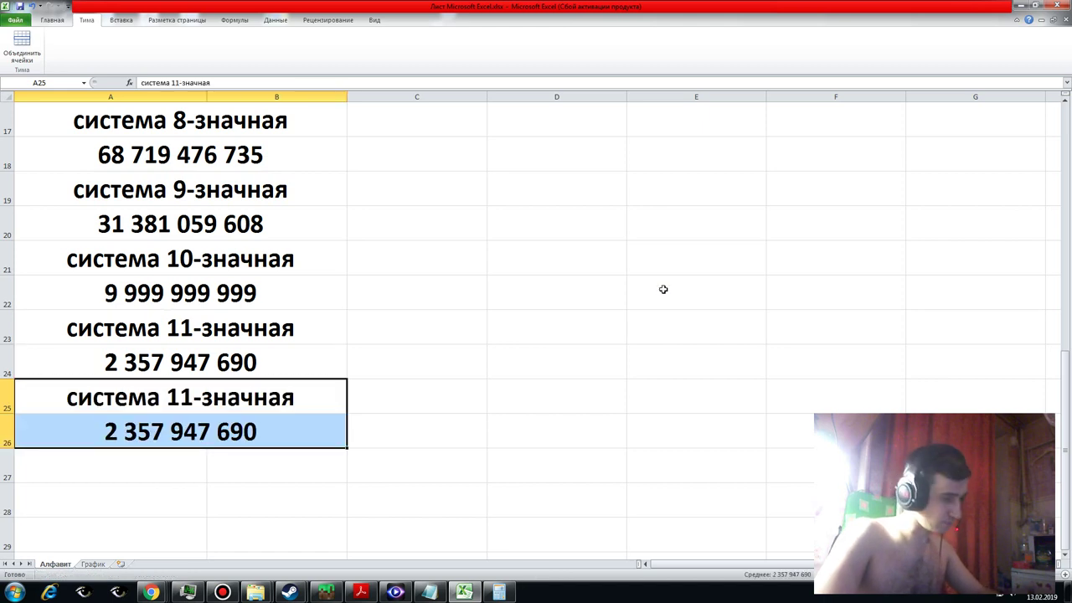
key(ctrl+c)
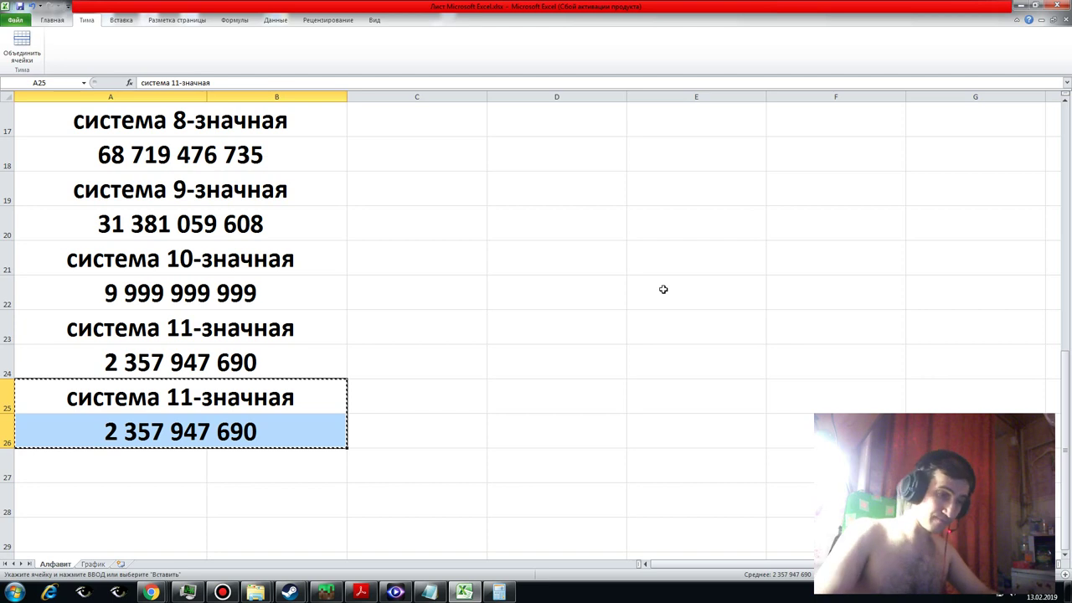
key(Down)
key(Down)
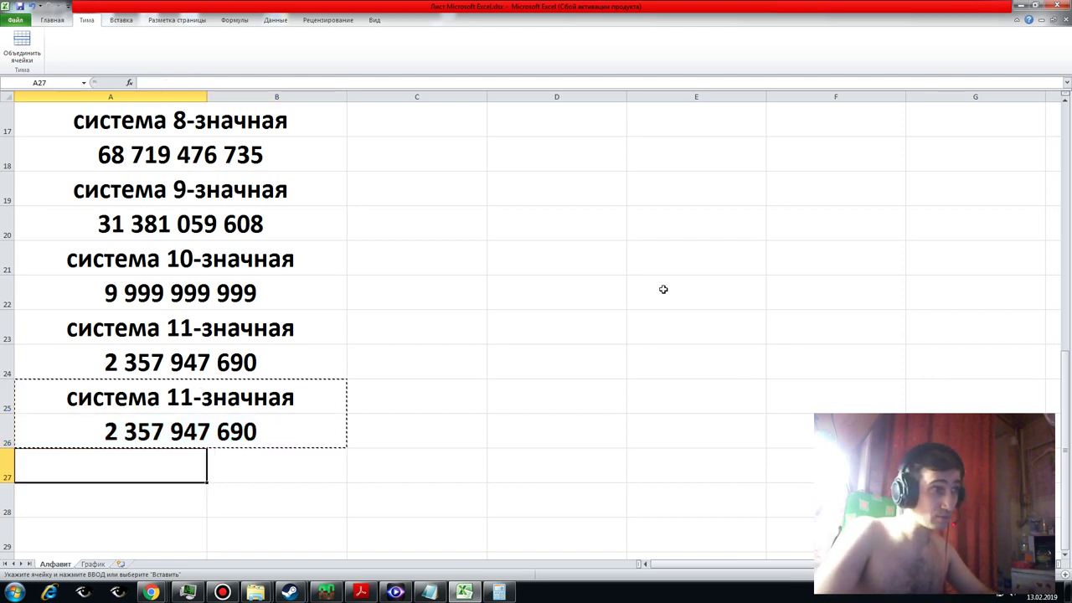
key(Escape)
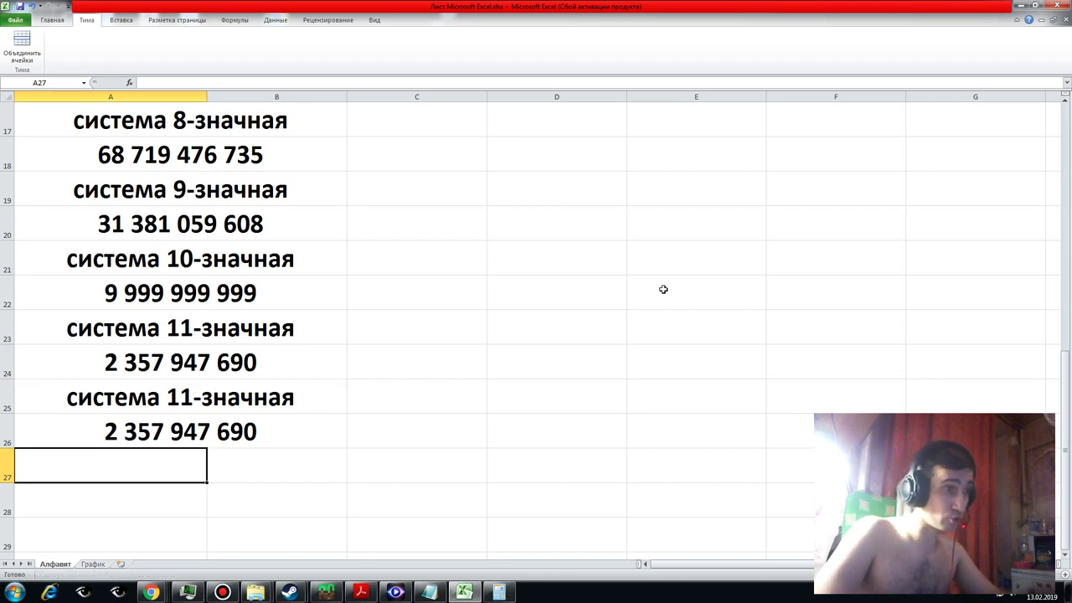
click(175, 328)
- In Customize Ribbon, add Копировать to the custom Тима group beside Объединить ячейки and confirm with OK
right_click(63, 54)
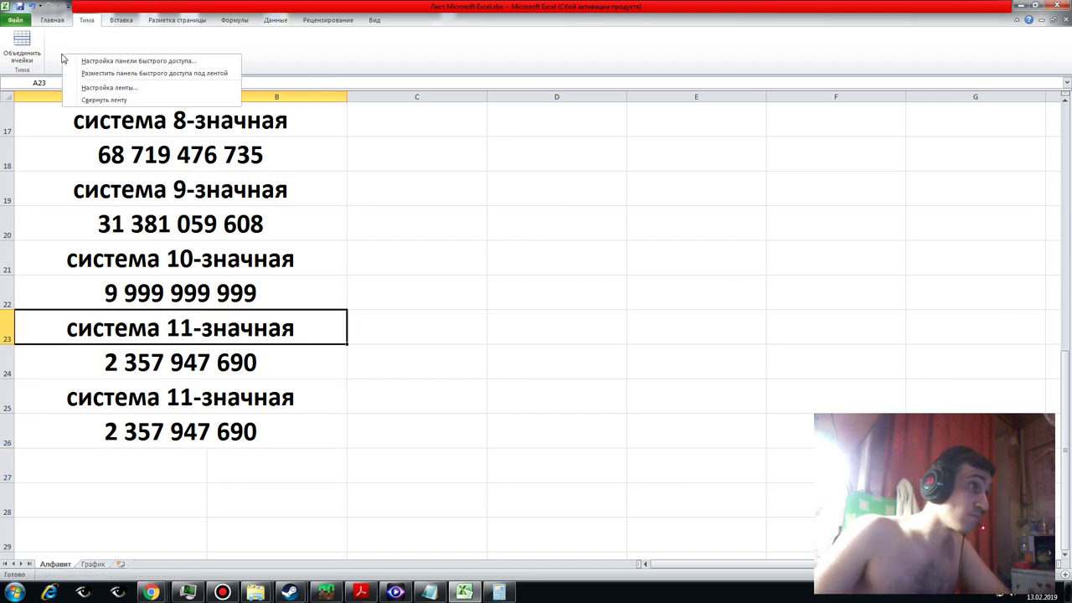
click(121, 87)
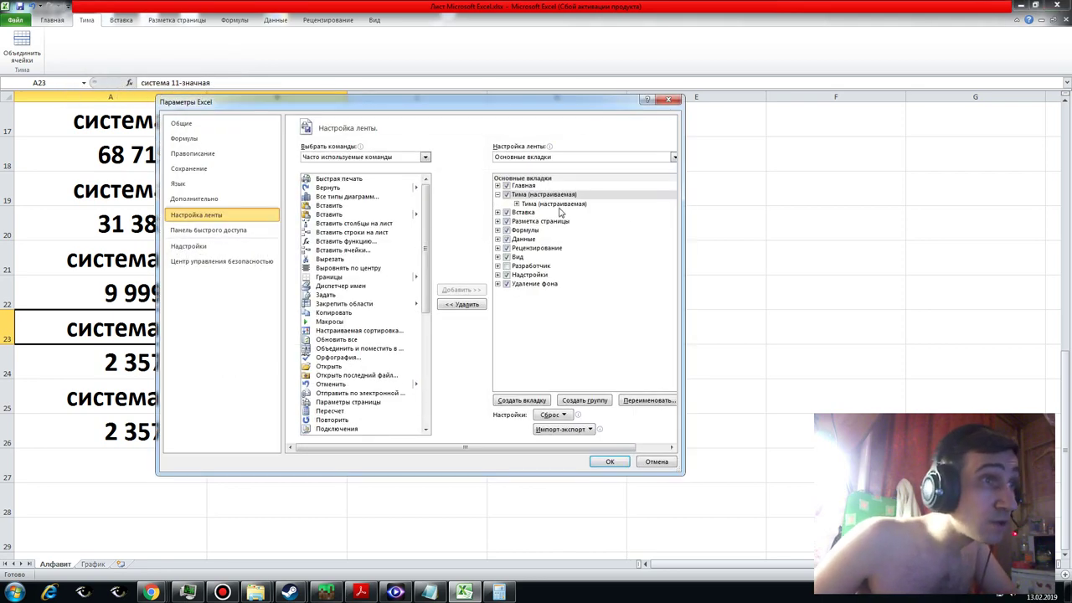
click(556, 205)
click(548, 195)
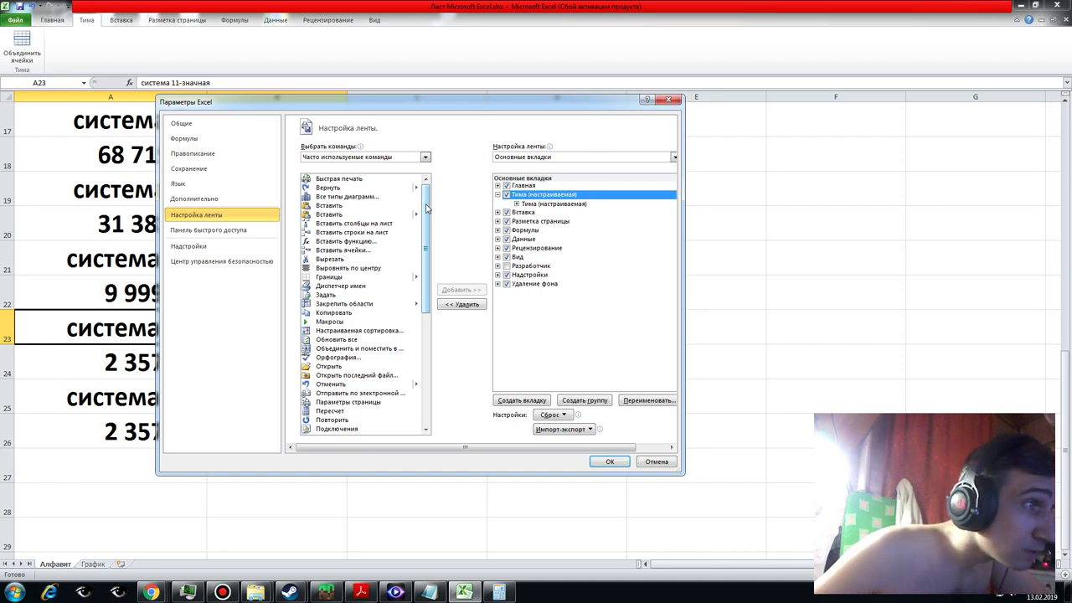
click(333, 315)
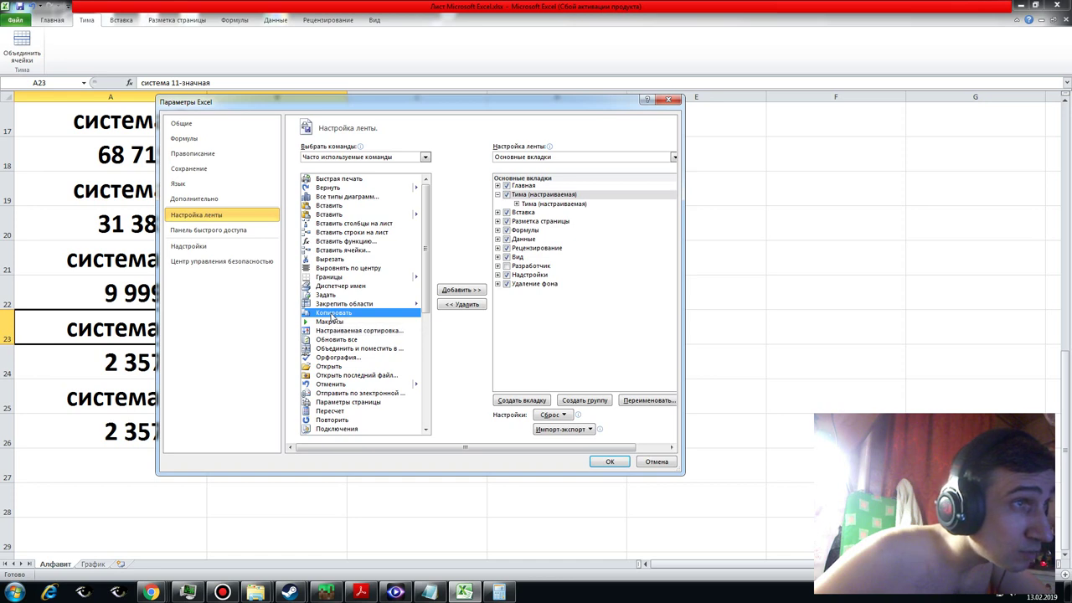
click(516, 204)
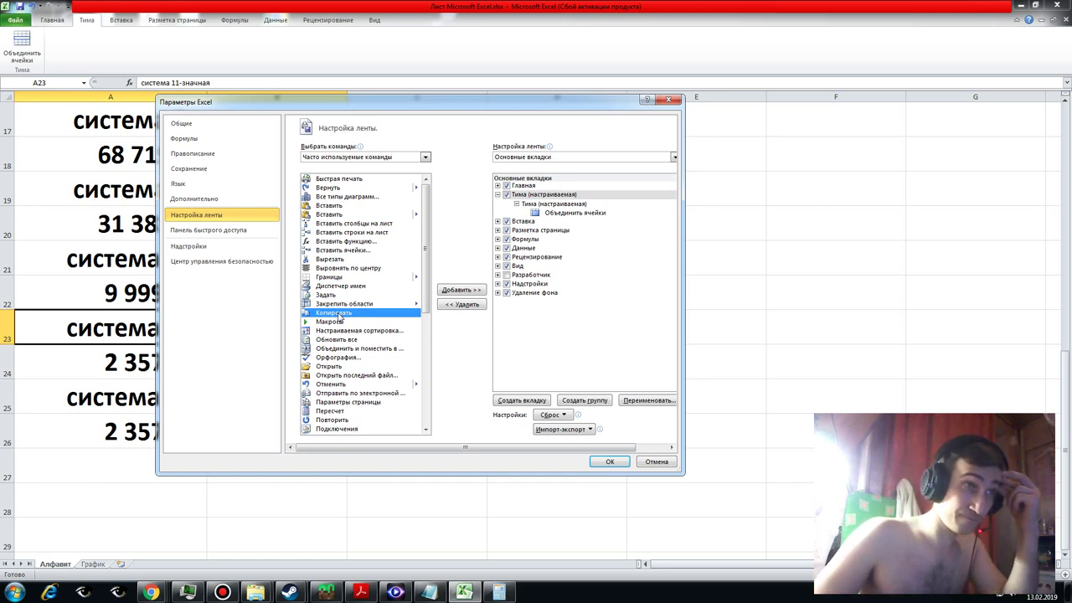
click(462, 291)
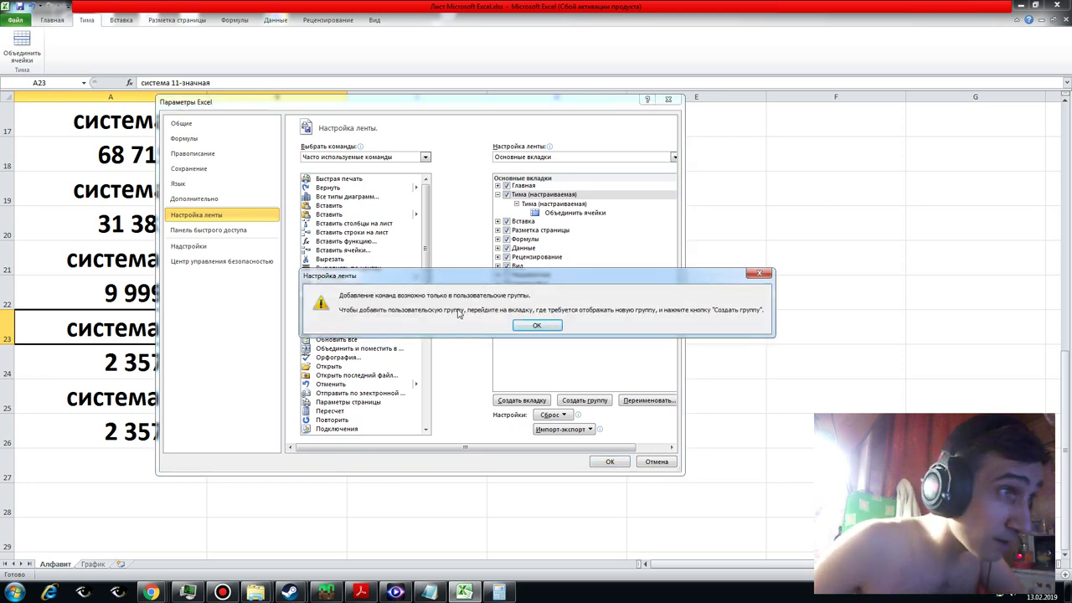
click(537, 325)
click(533, 205)
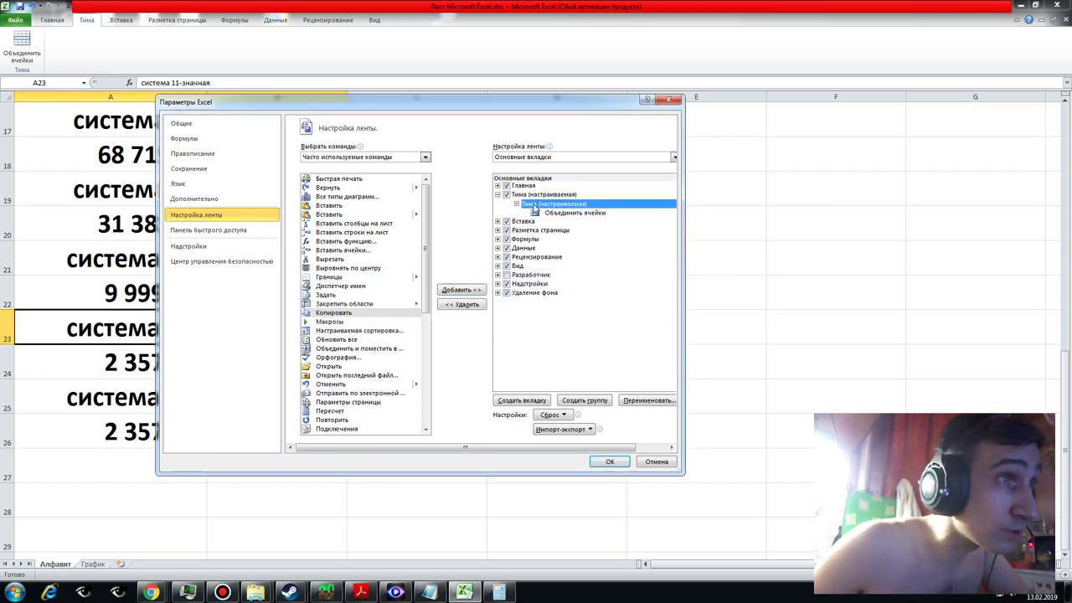
click(332, 314)
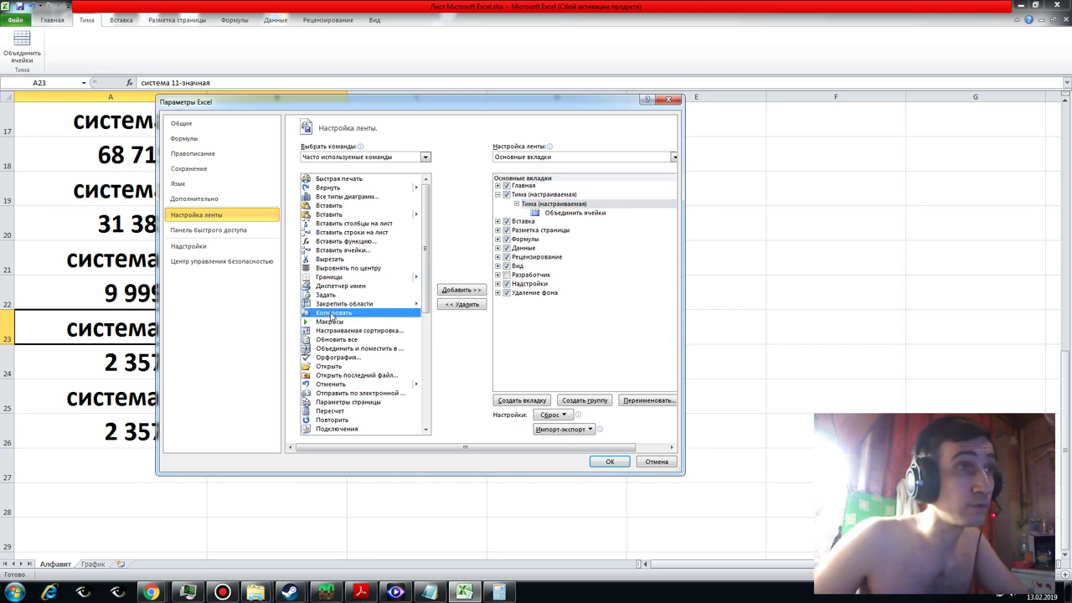
click(462, 290)
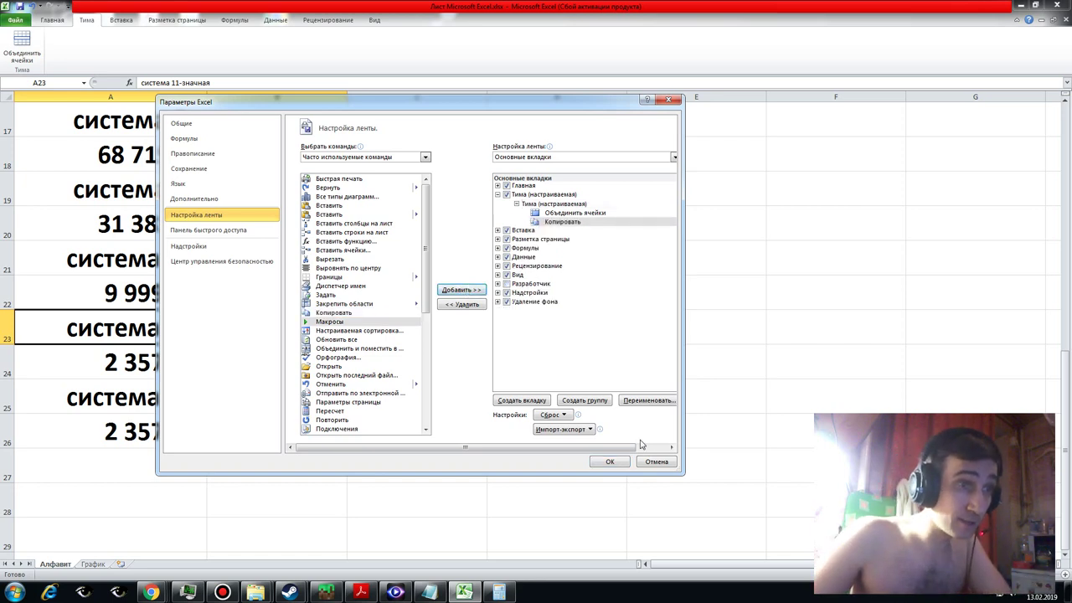
click(611, 463)
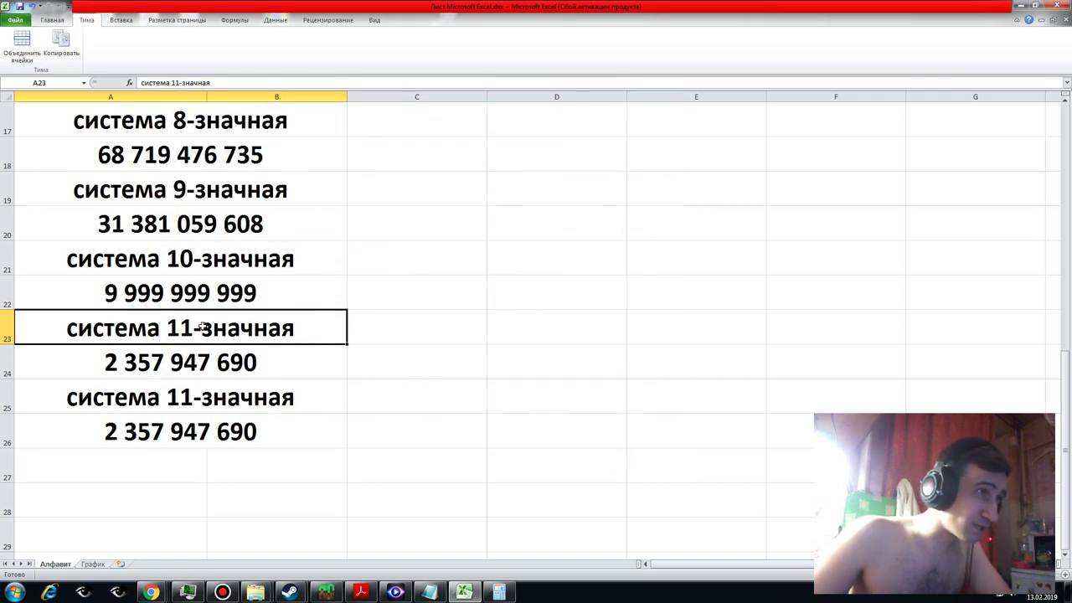
- Change the A25 label to 'система 12-значная'
click(194, 394)
double_click(192, 395)
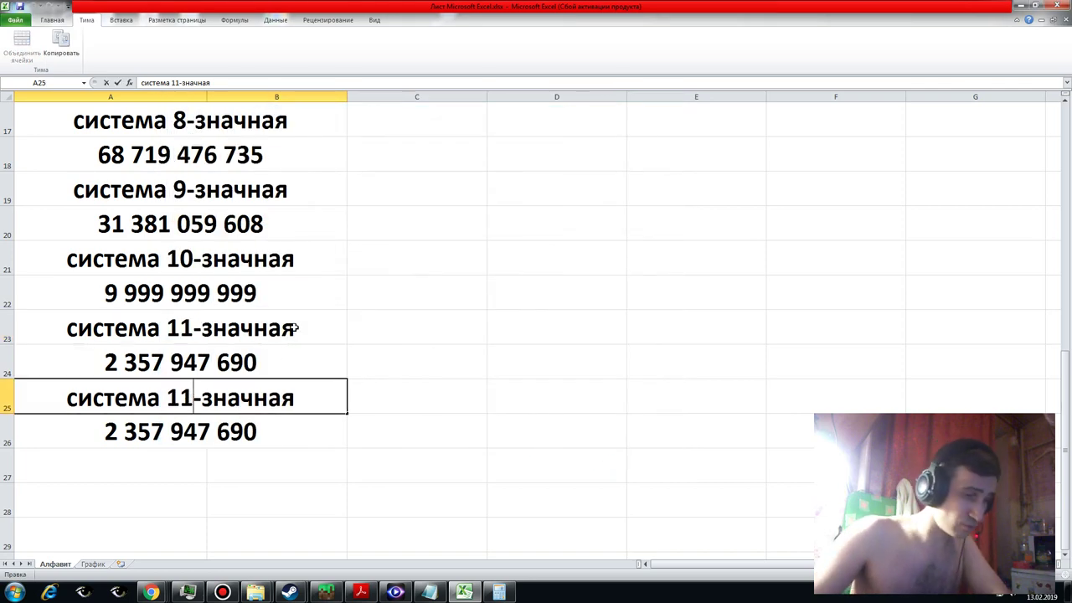
key(BackSpace)
text(2)
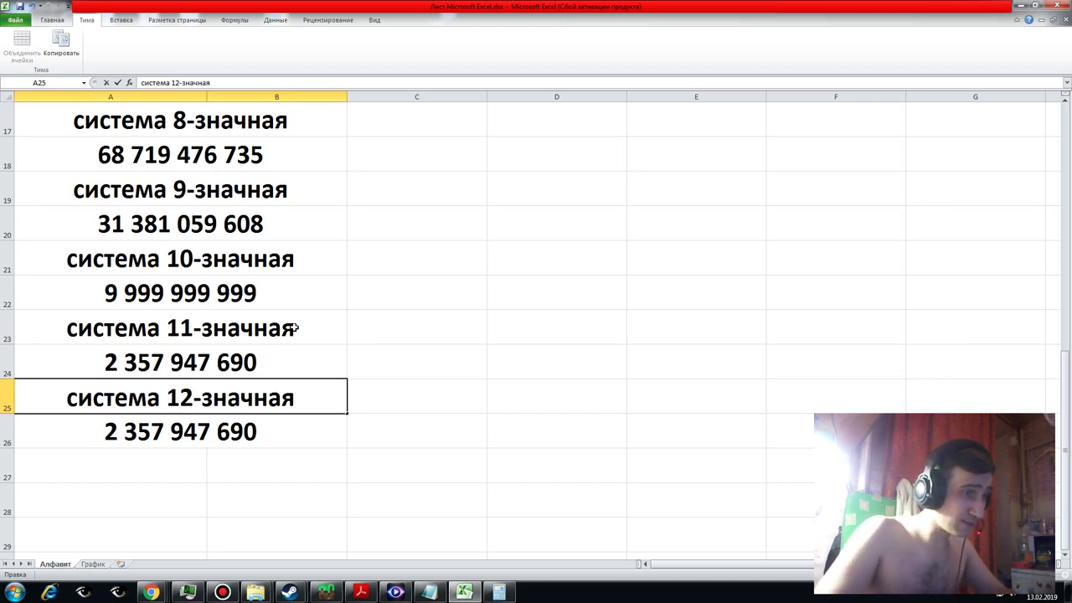
key(Return)
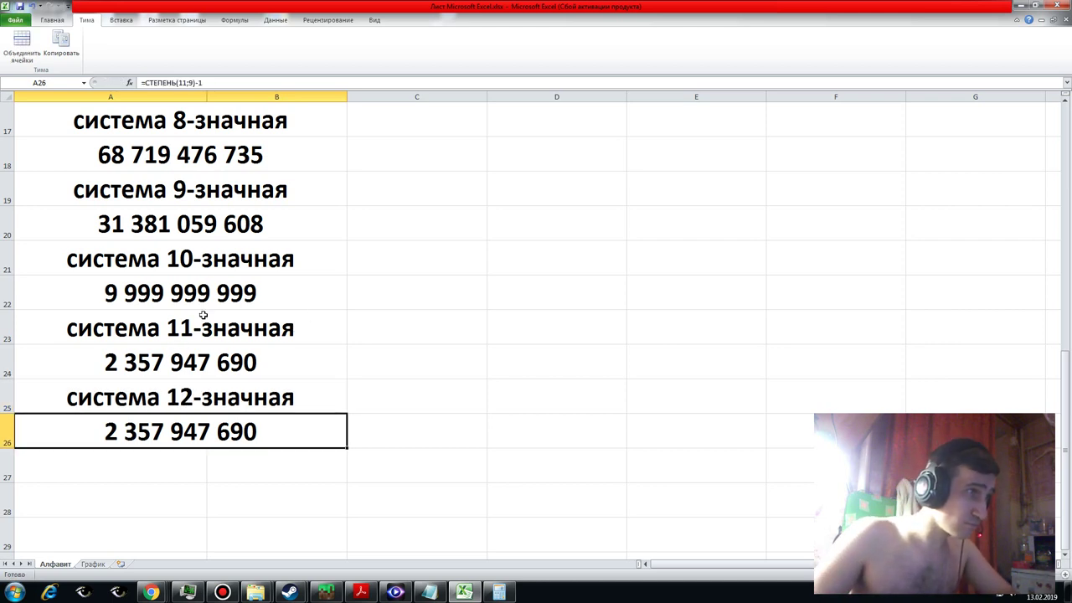
- Set A26's formula to =СТЕПЕНЬ(12;8)-1 so it shows 429 981 695
click(183, 362)
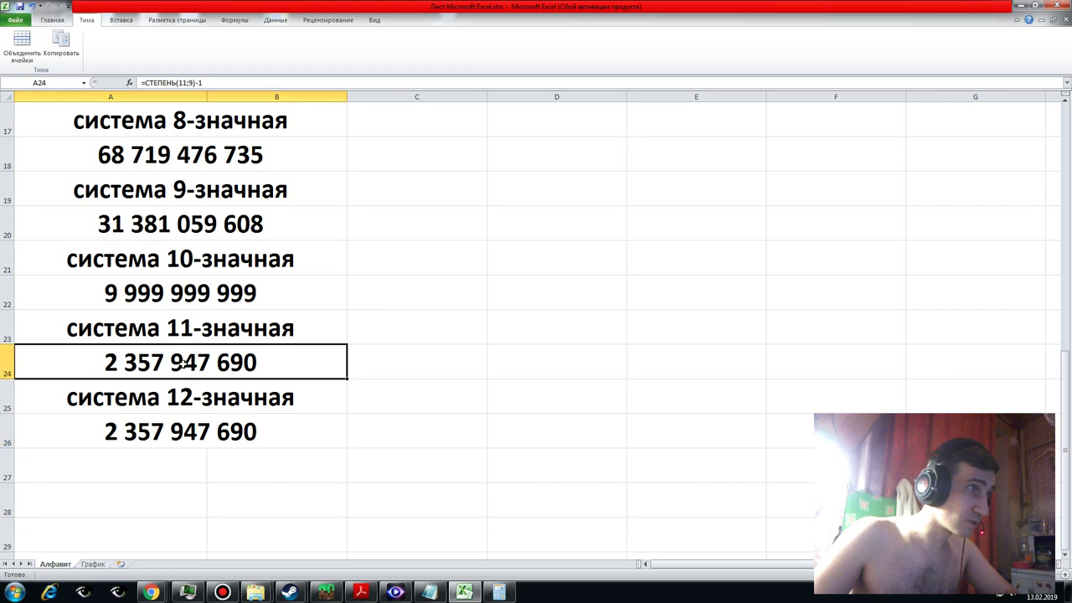
click(195, 325)
click(199, 294)
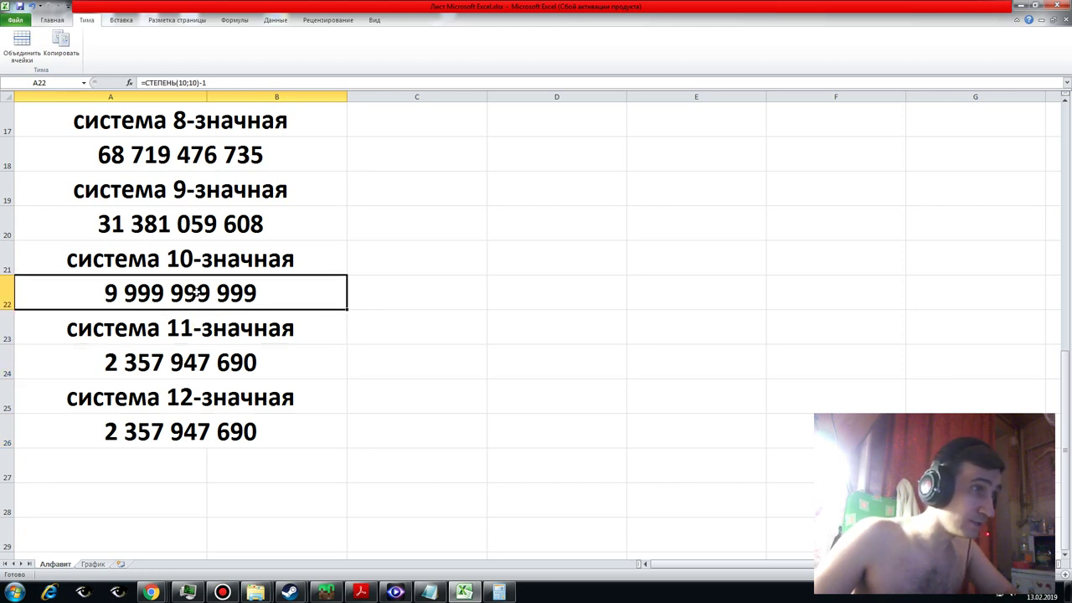
click(183, 361)
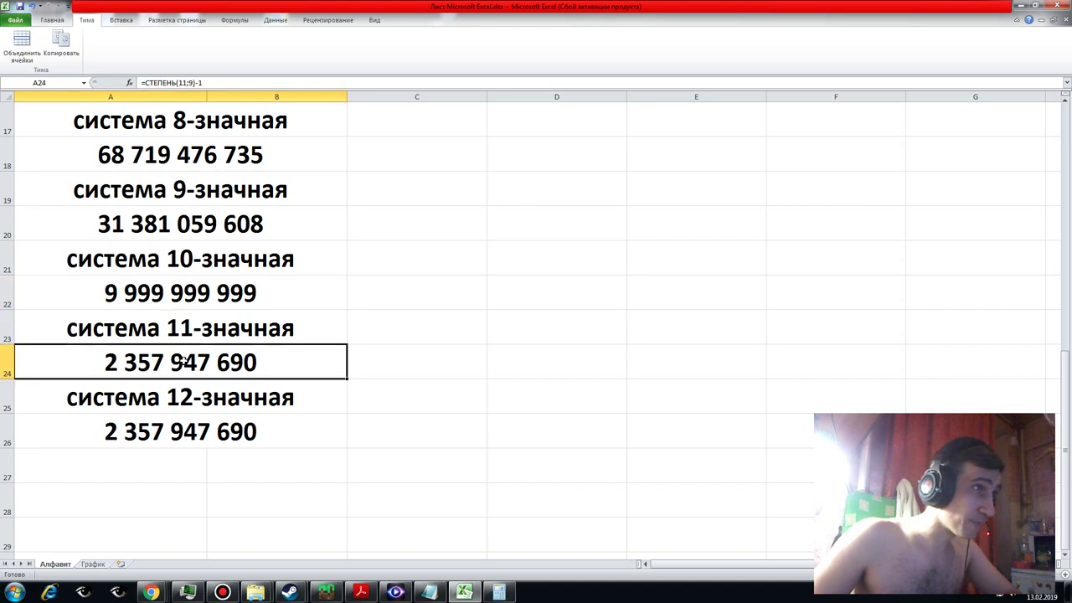
click(181, 429)
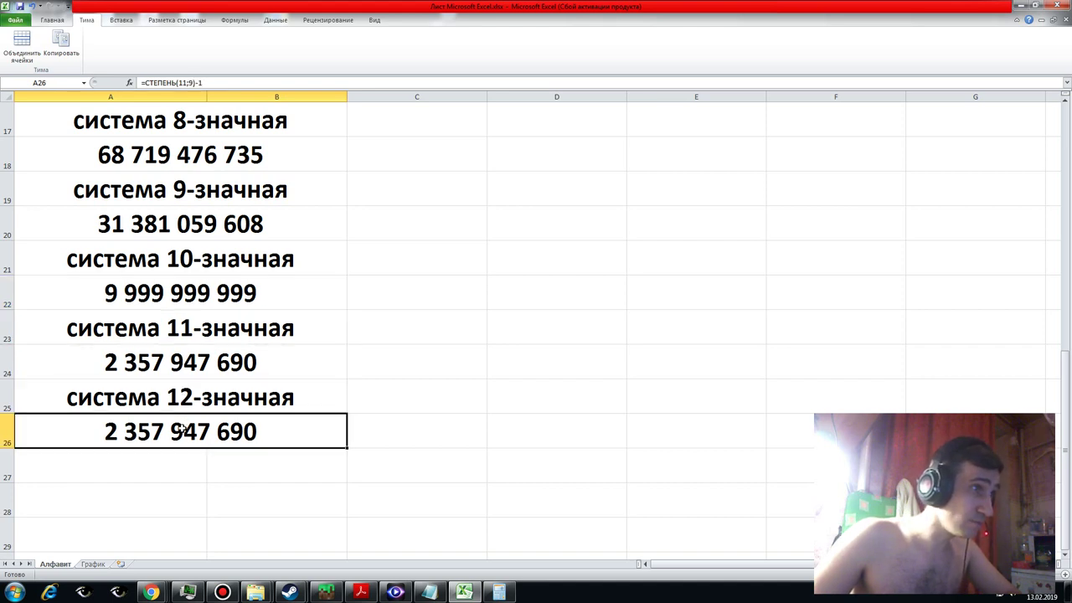
click(237, 77)
key(Left)
key(Left)
key(Left)
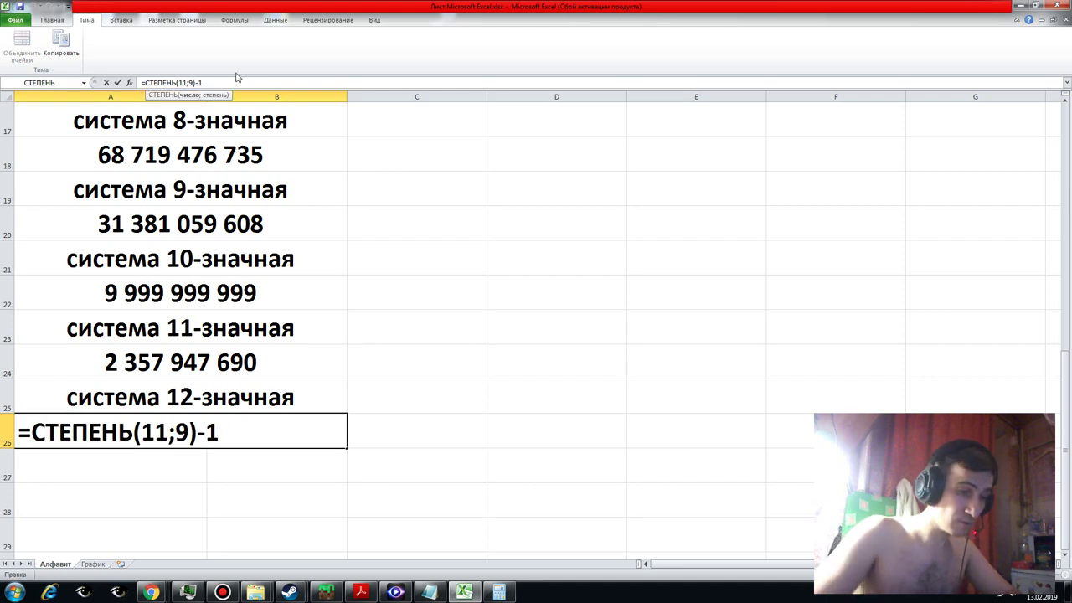
key(BackSpace)
text(2)
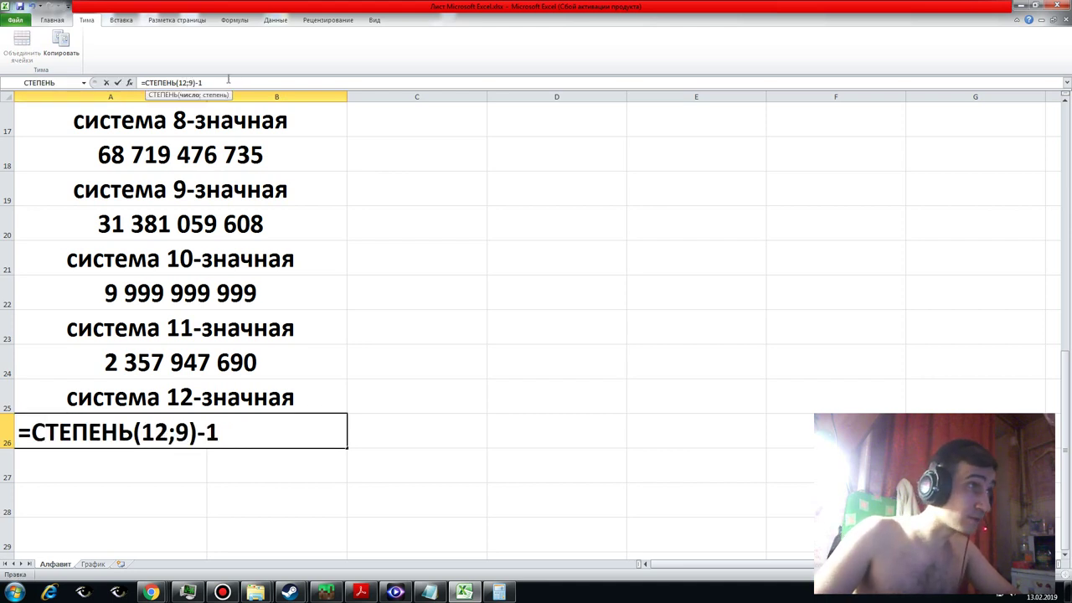
click(192, 82)
key(BackSpace)
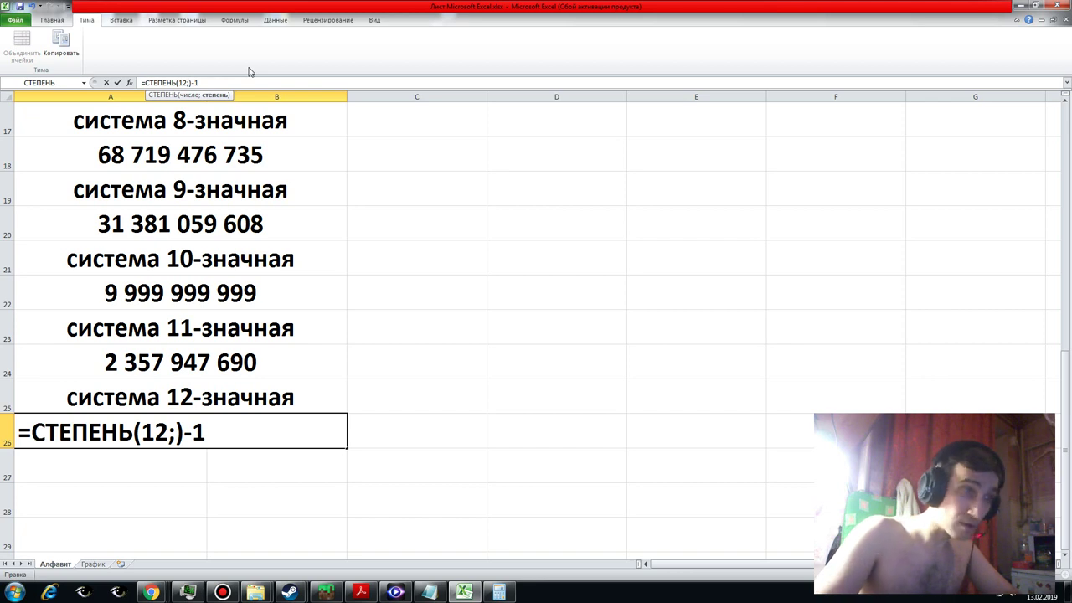
text(8)
key(Return)
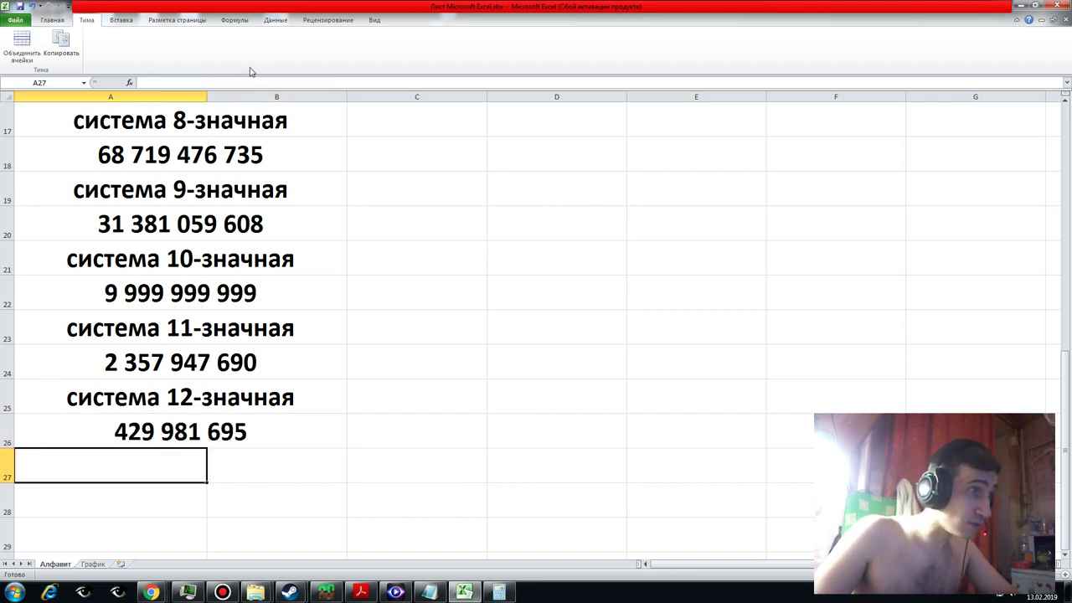
click(193, 427)
- Copy A25:A26 with the Тима tab's Копировать and paste the pair into A27:A28
click(189, 402)
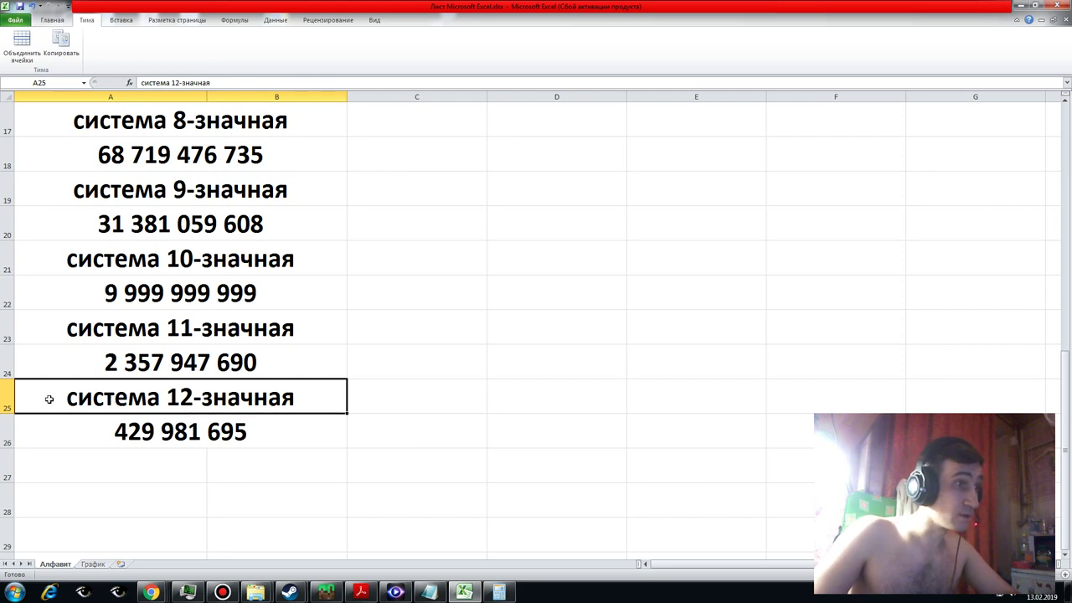
drag(49, 398, 72, 419)
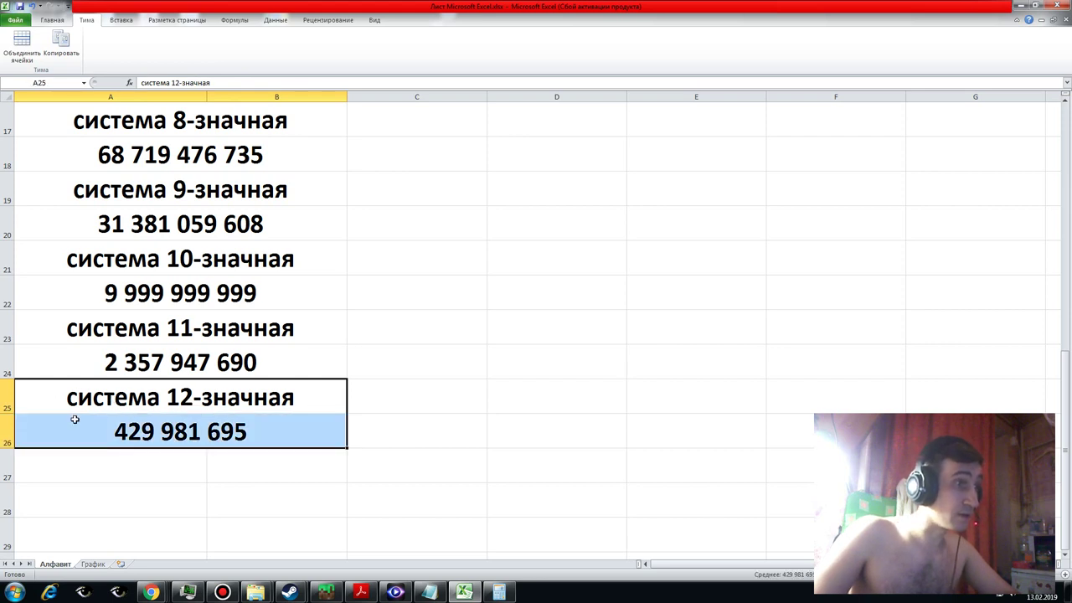
click(63, 44)
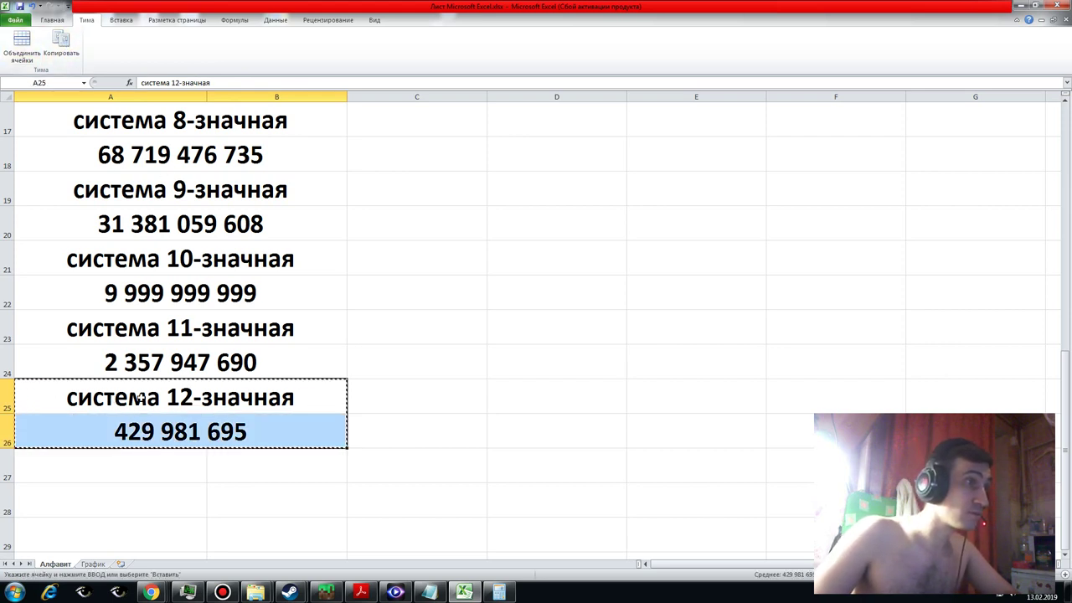
key(Down)
key(Down)
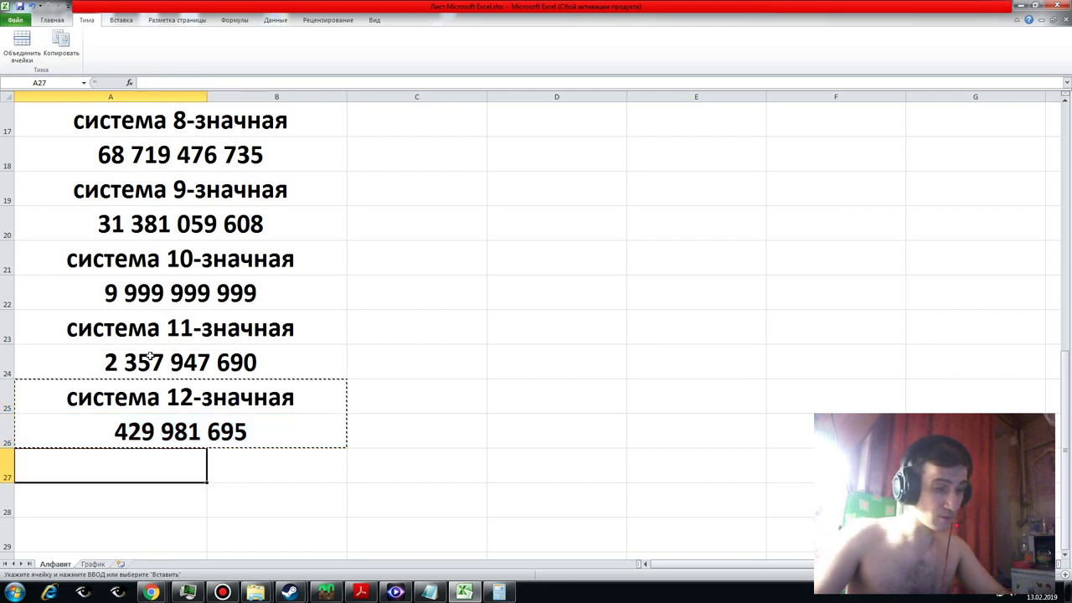
key(Return)
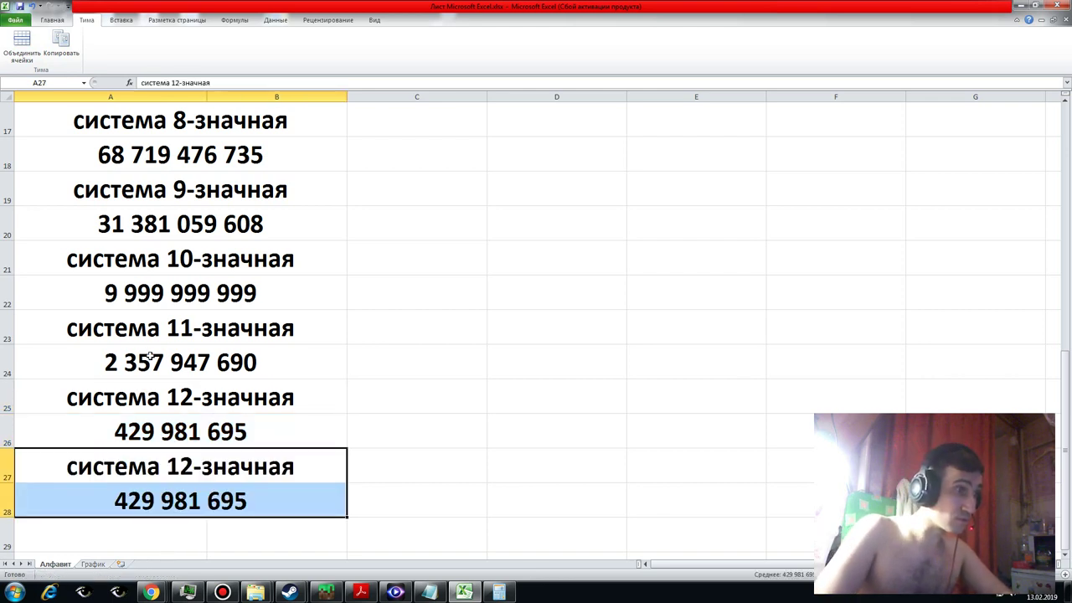
key(Down)
key(Down)
key(Down)
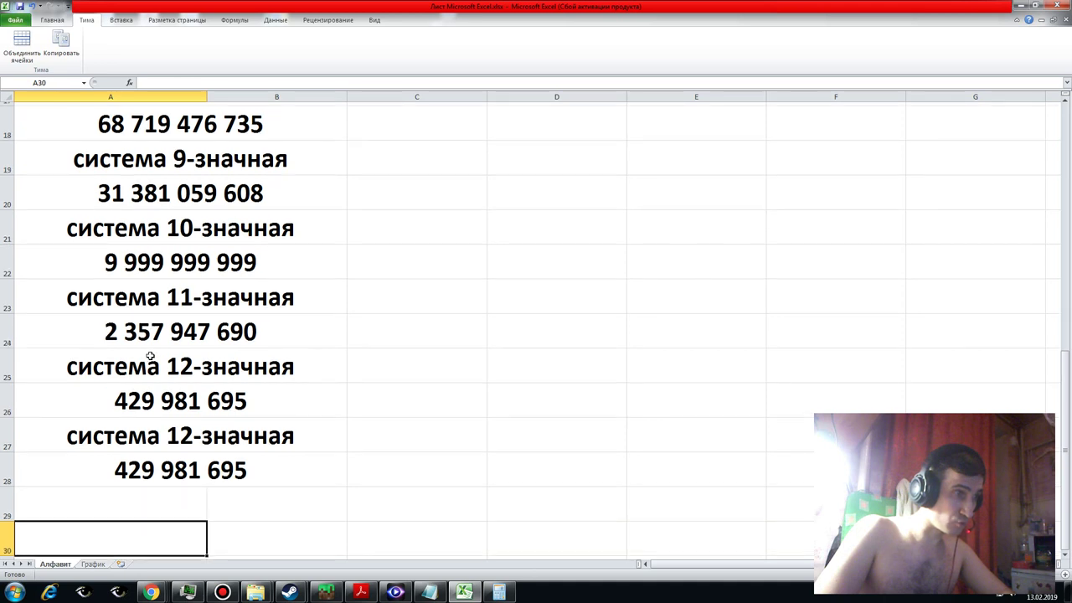
key(Up)
key(Up)
key(Up)
key(Up)
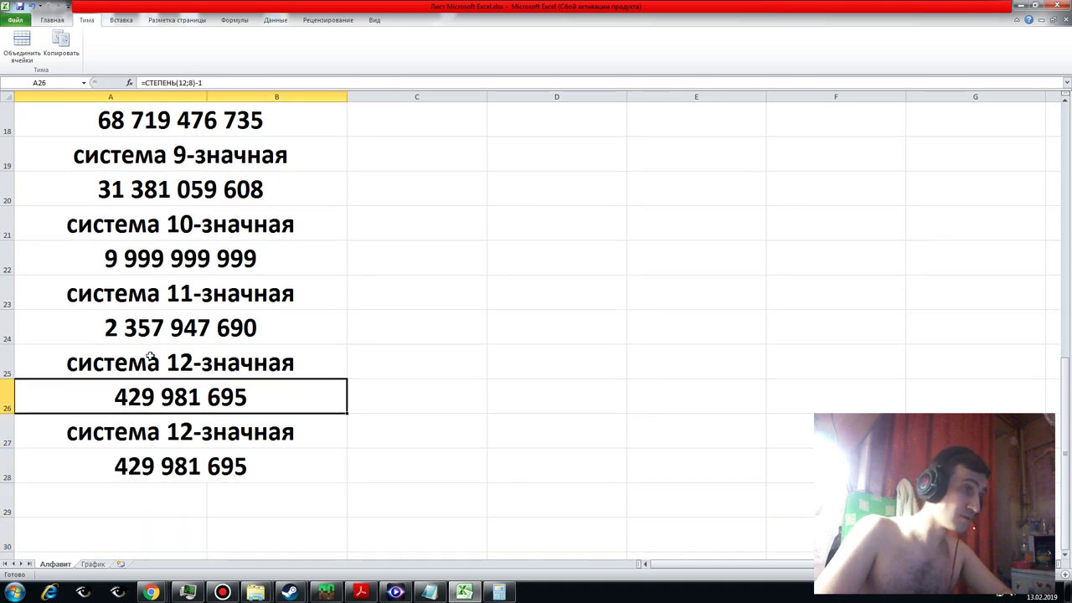
key(Up)
key(Down)
key(Down)
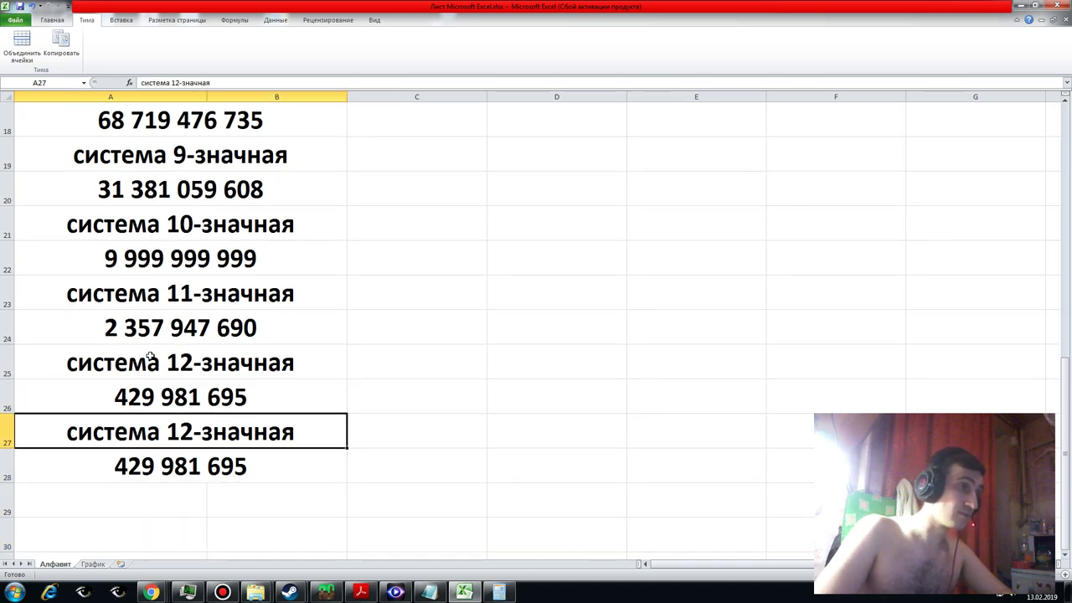
key(Down)
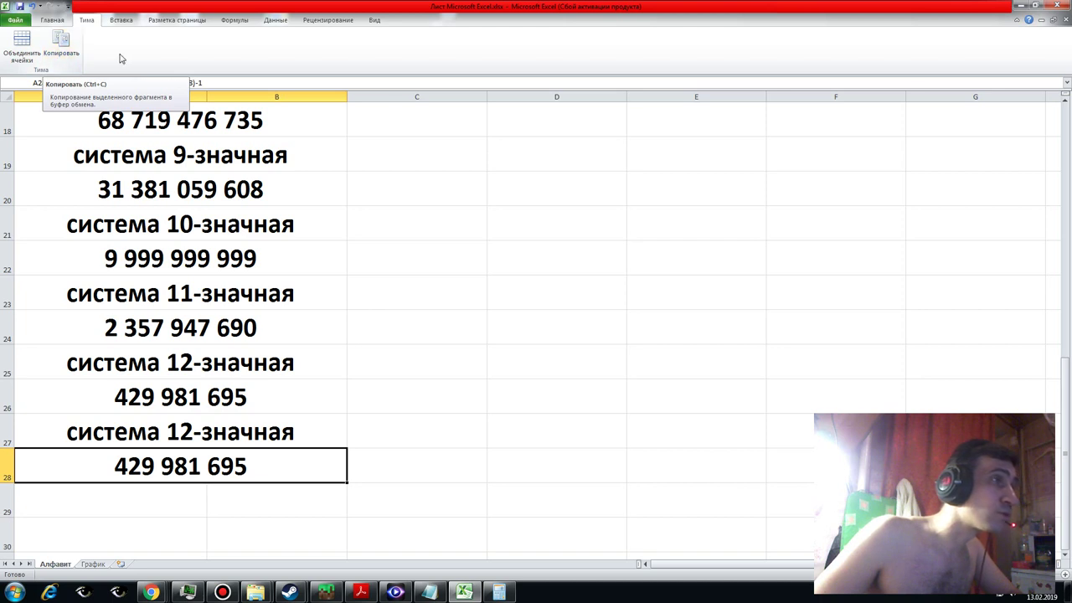
- Change the copied A27 label to 'система 13-значная'
click(193, 365)
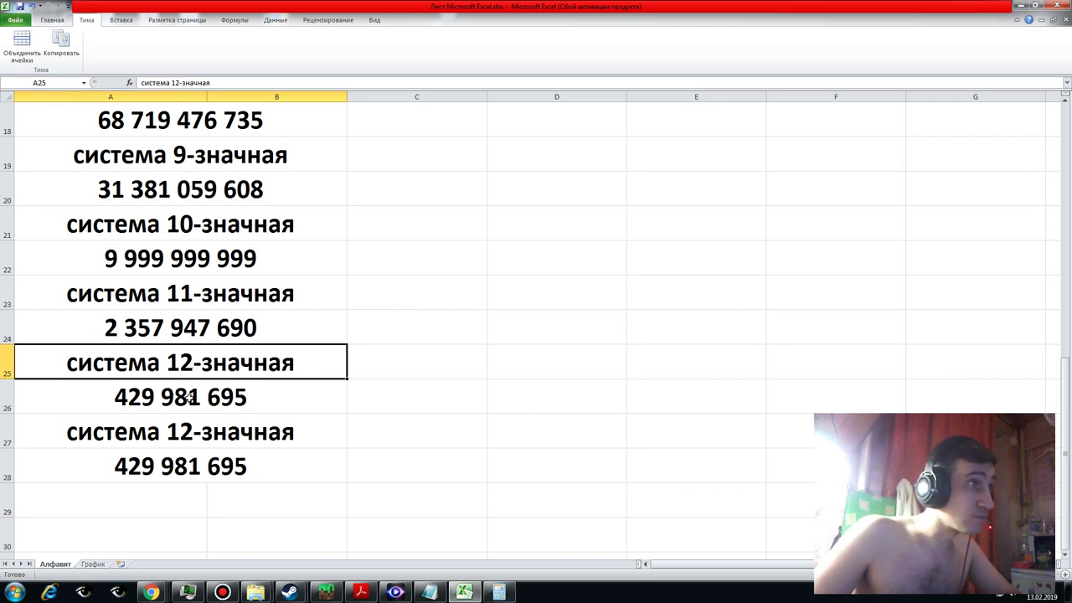
click(189, 397)
double_click(193, 433)
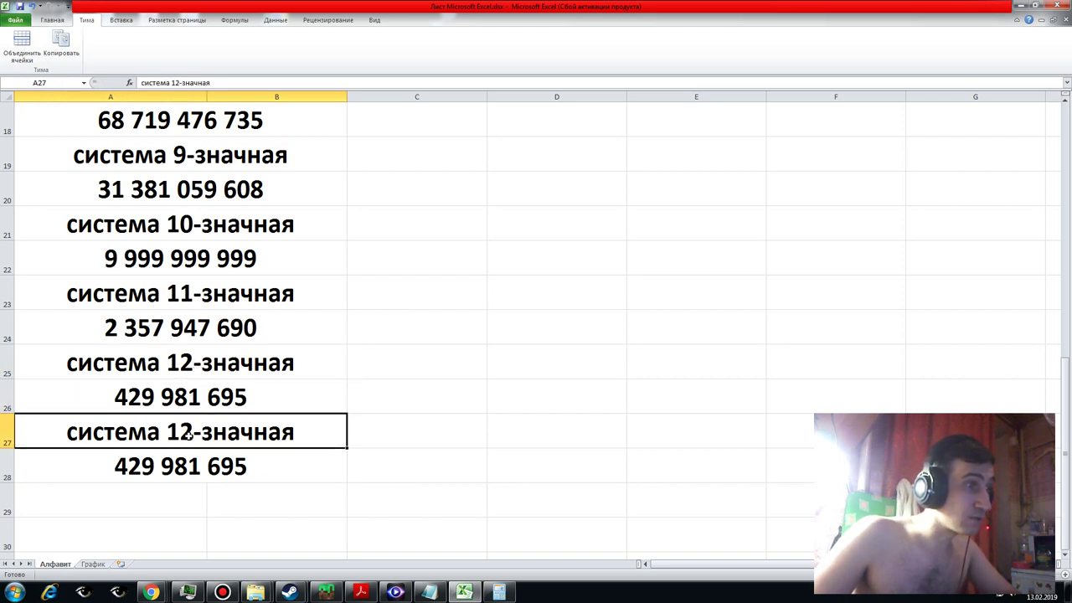
key(BackSpace)
text(3)
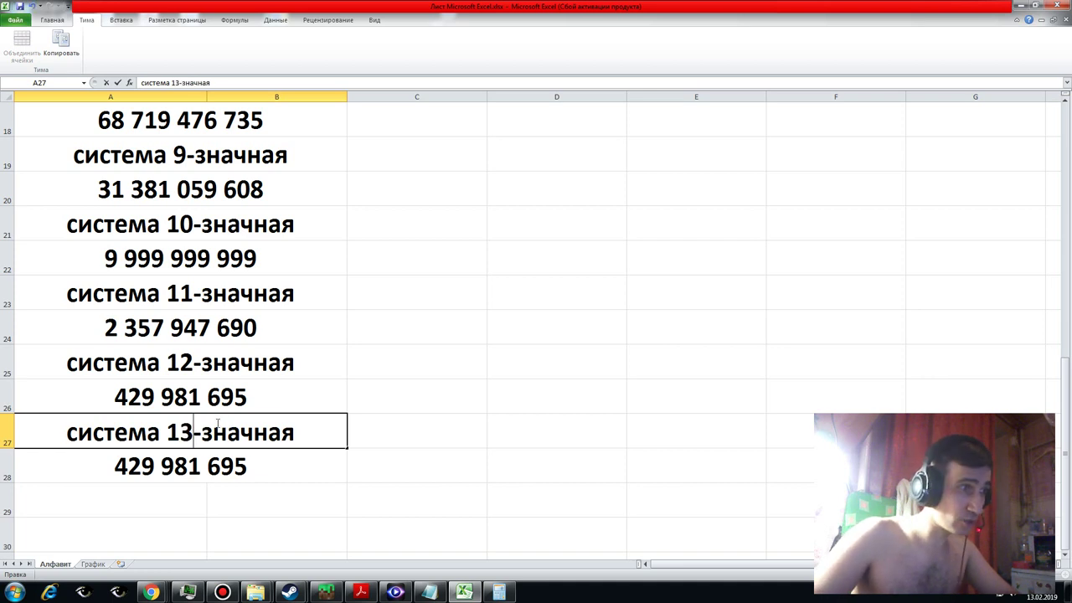
key(Return)
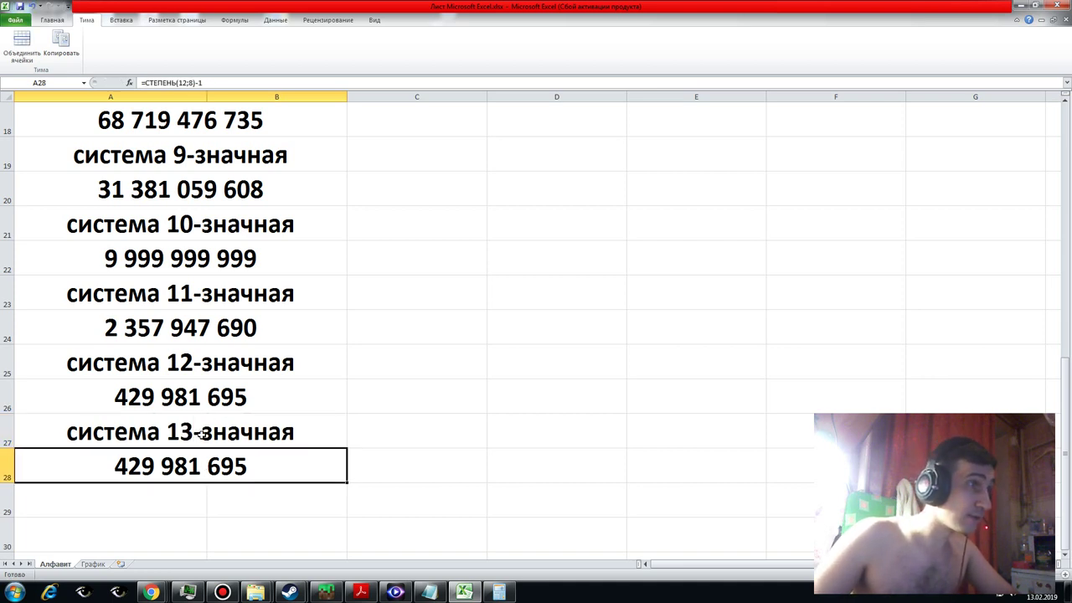
- Set A28's formula to =СТЕПЕНЬ(13;7)-1, giving 62 748 516
click(201, 406)
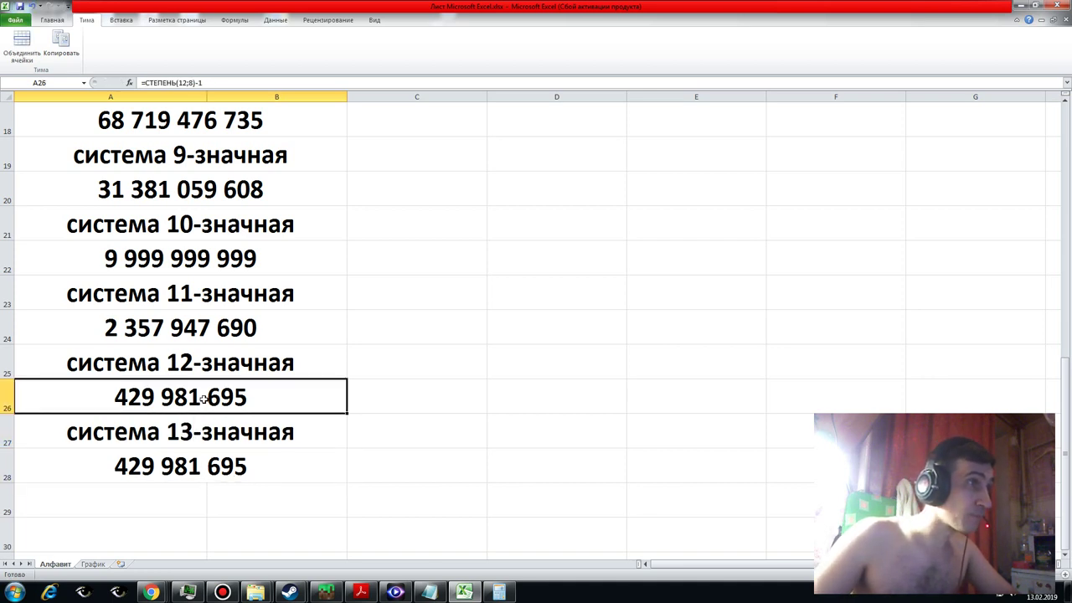
click(193, 466)
click(206, 332)
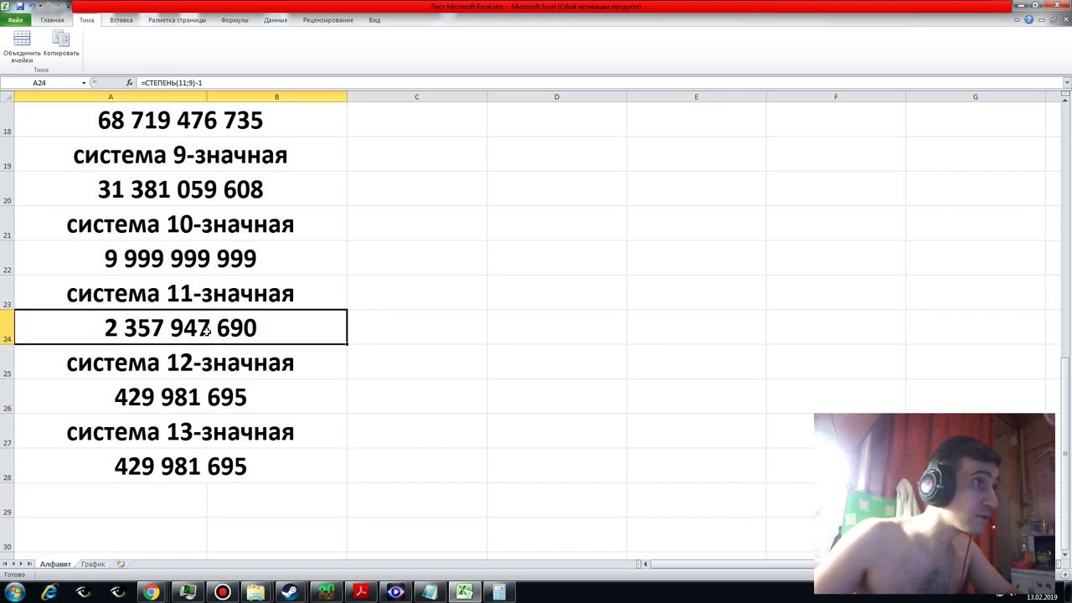
click(197, 400)
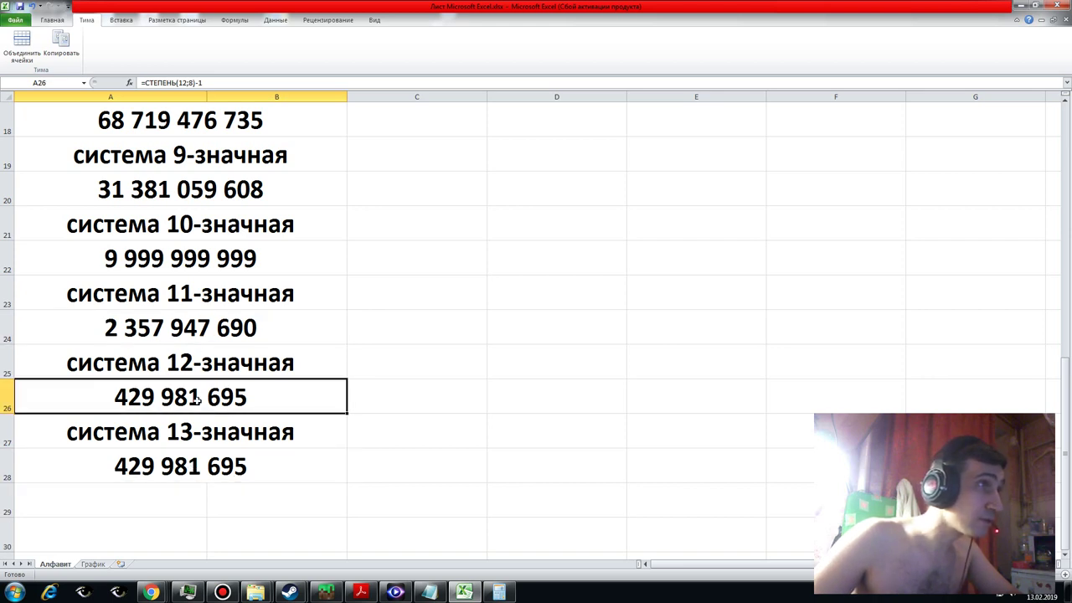
click(189, 467)
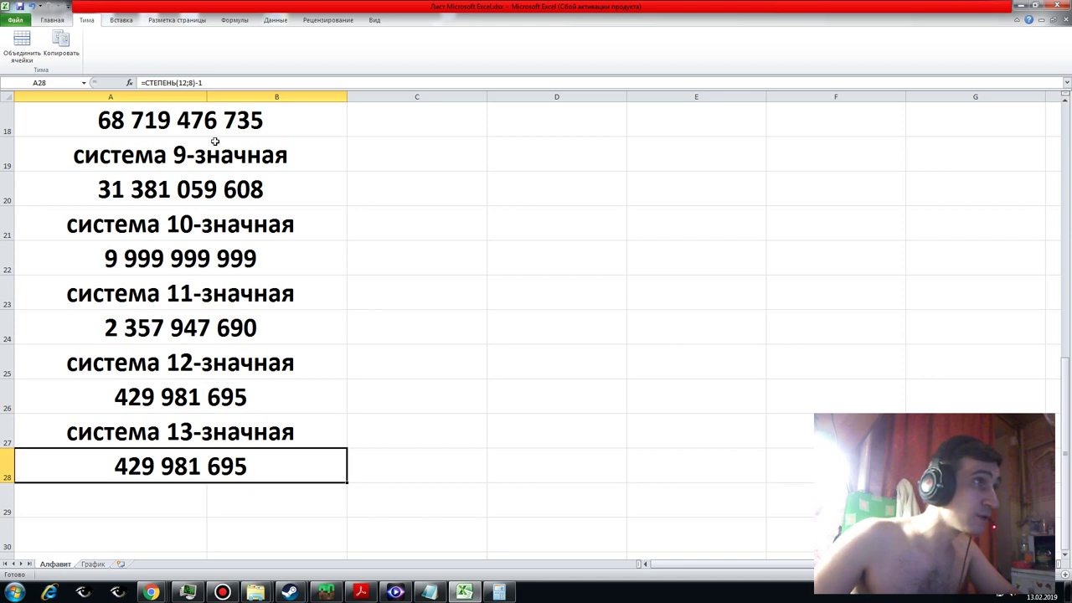
click(185, 83)
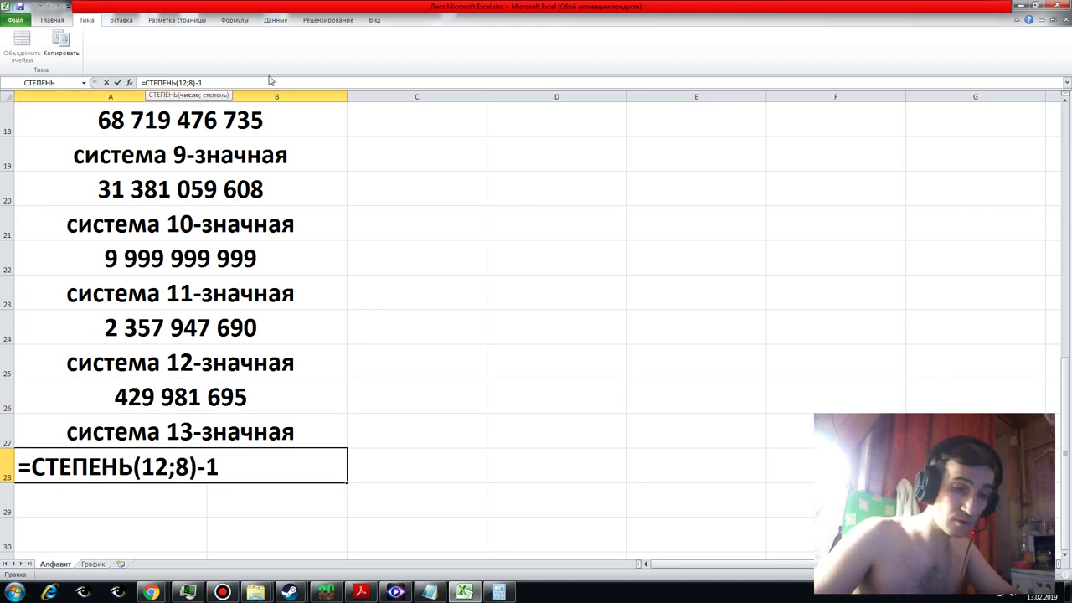
key(BackSpace)
text(3)
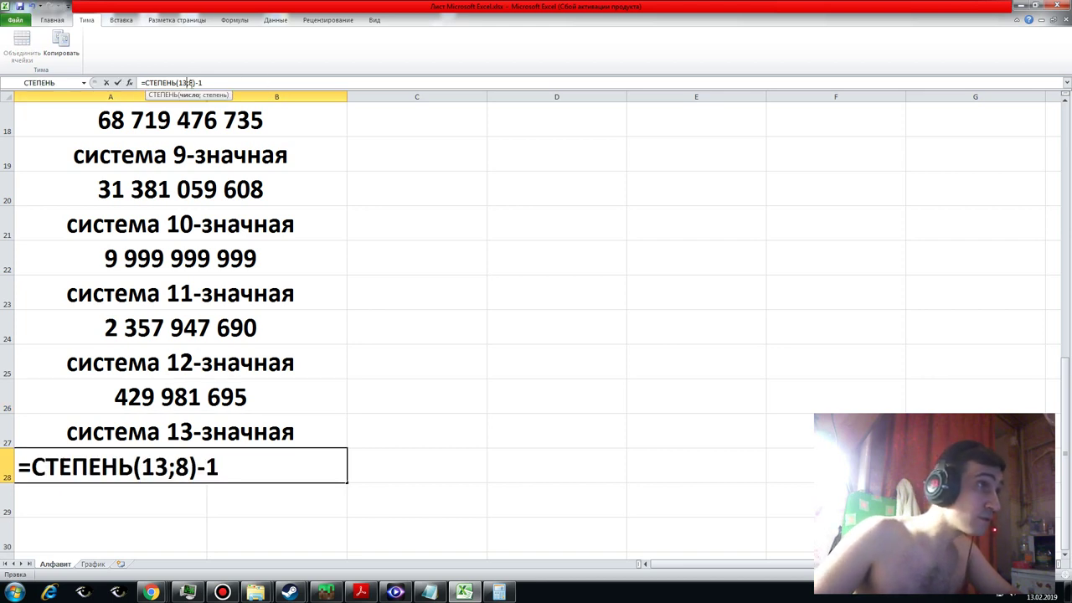
key(BackSpace)
text(7)
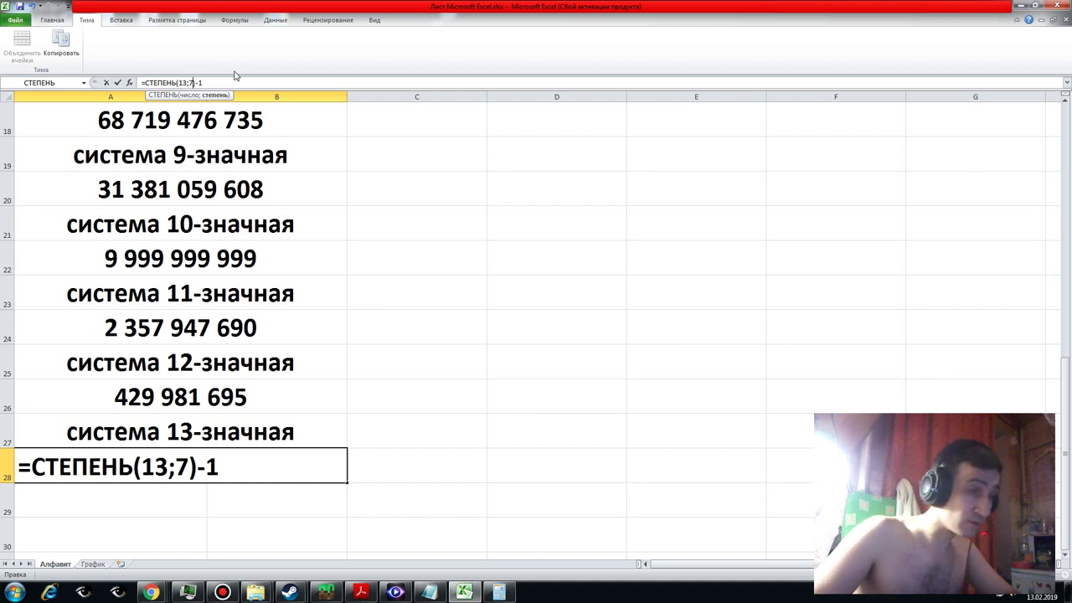
key(Return)
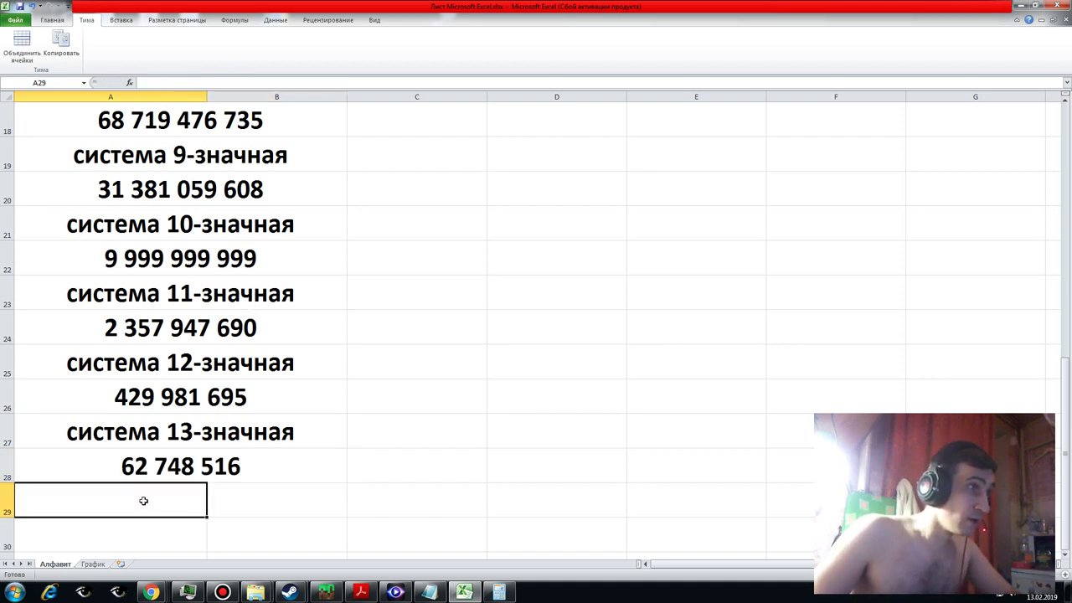
- Copy the A27:A28 pair with Копировать and paste it into A29:A30
click(146, 430)
click(148, 465)
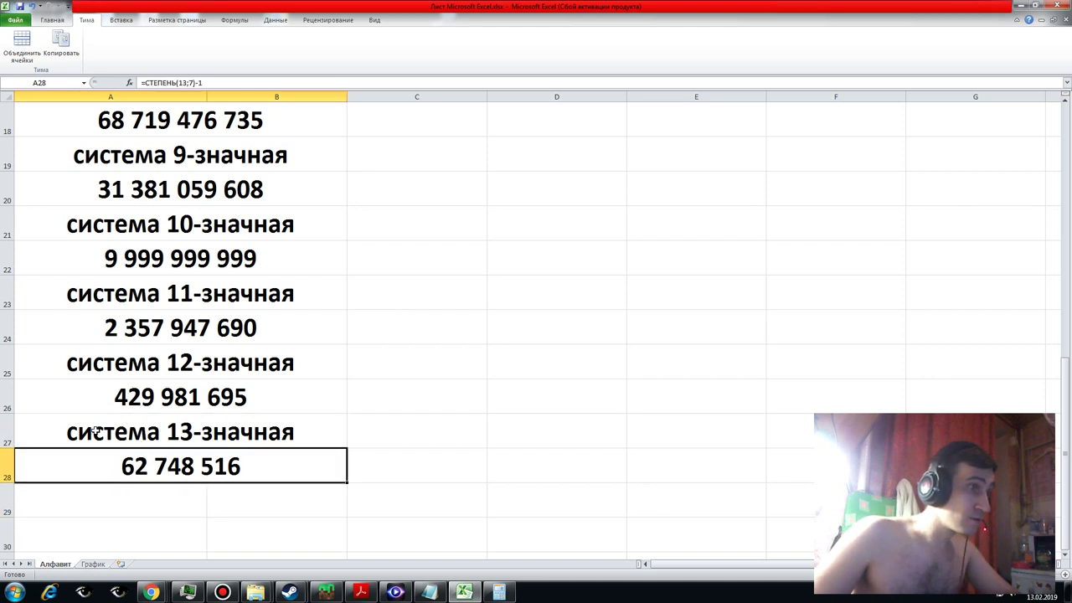
drag(95, 430, 102, 452)
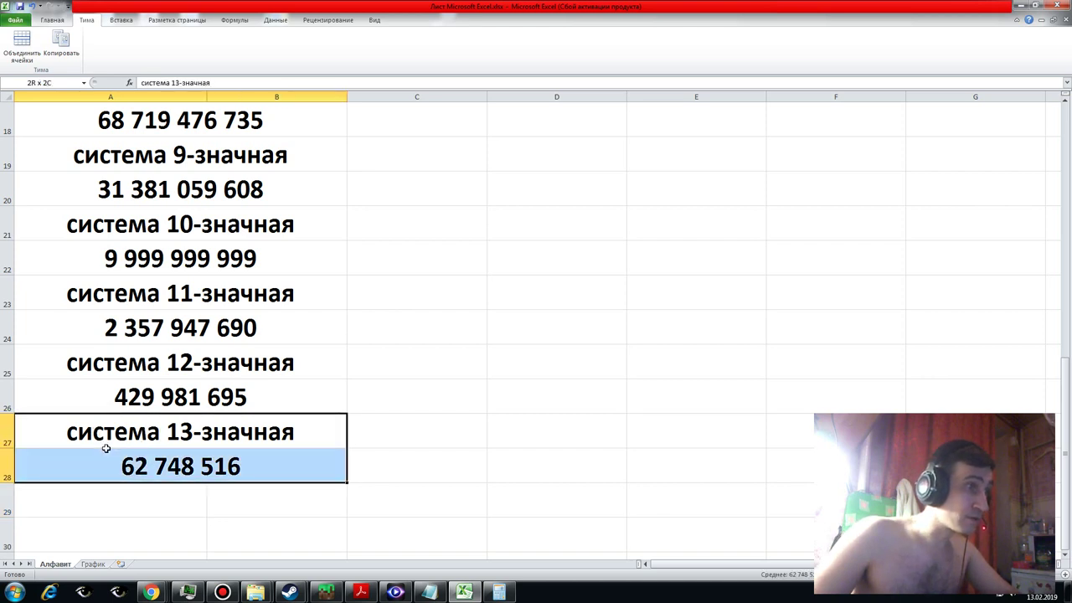
click(62, 46)
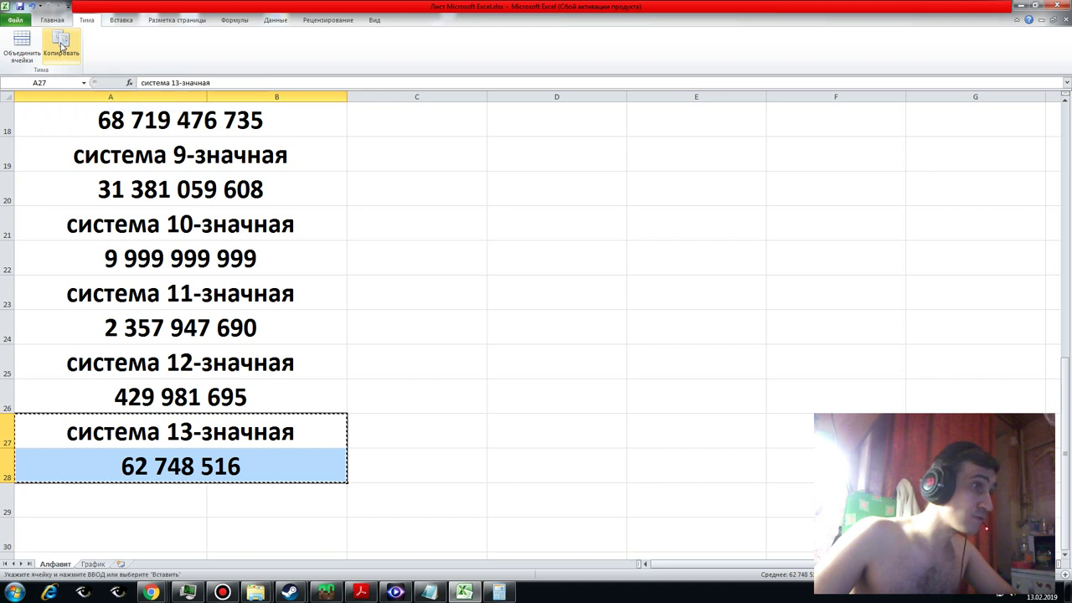
click(57, 489)
key(ctrl+v)
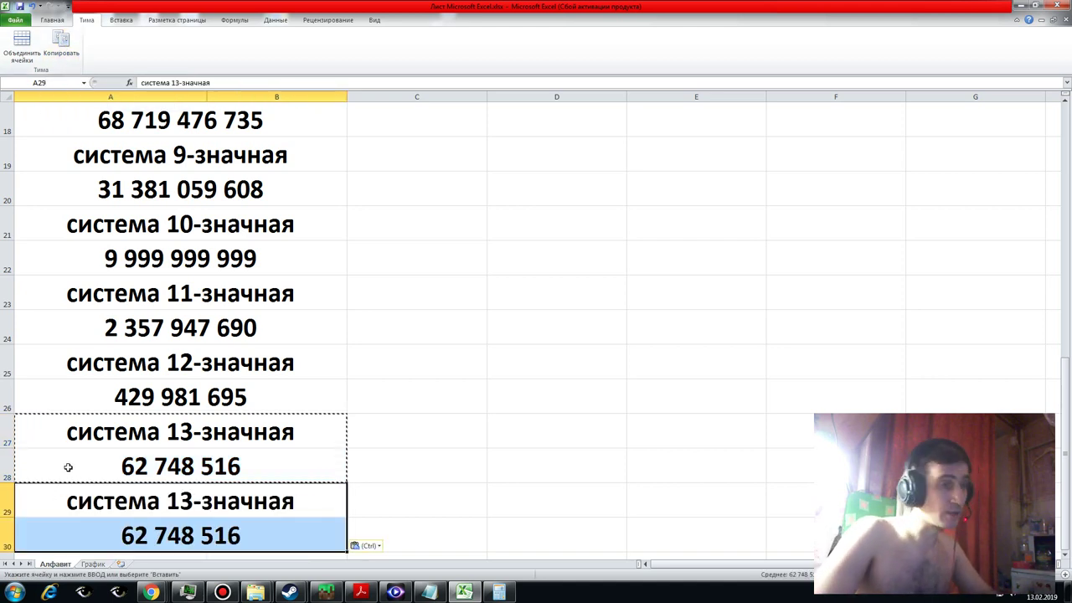
- Paste further copies of the pair down column A through A39:A40, then clear the copy
key(Down)
key(Down)
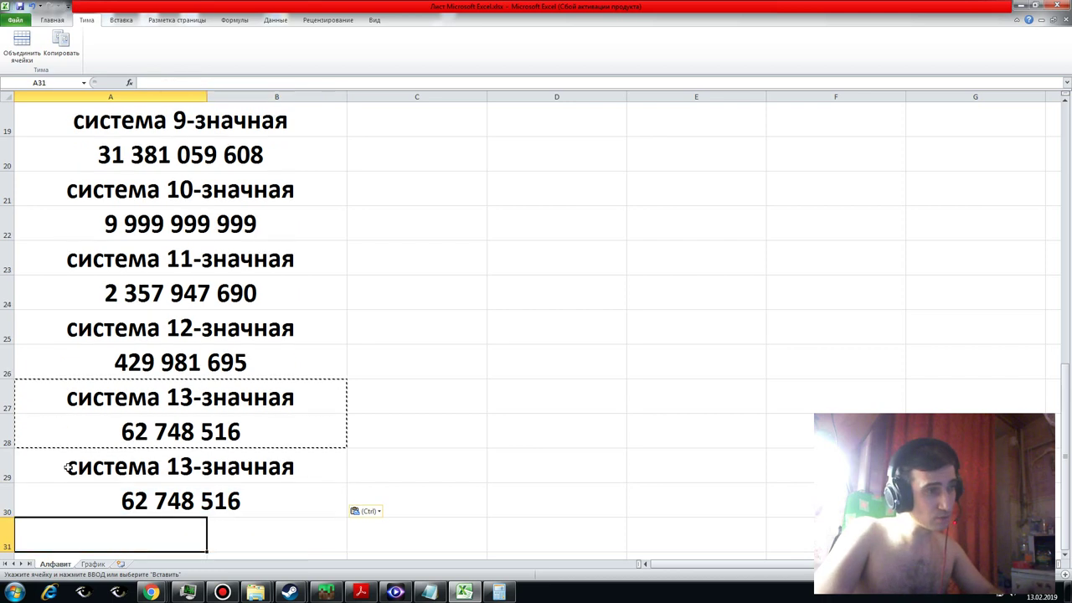
key(ctrl+v)
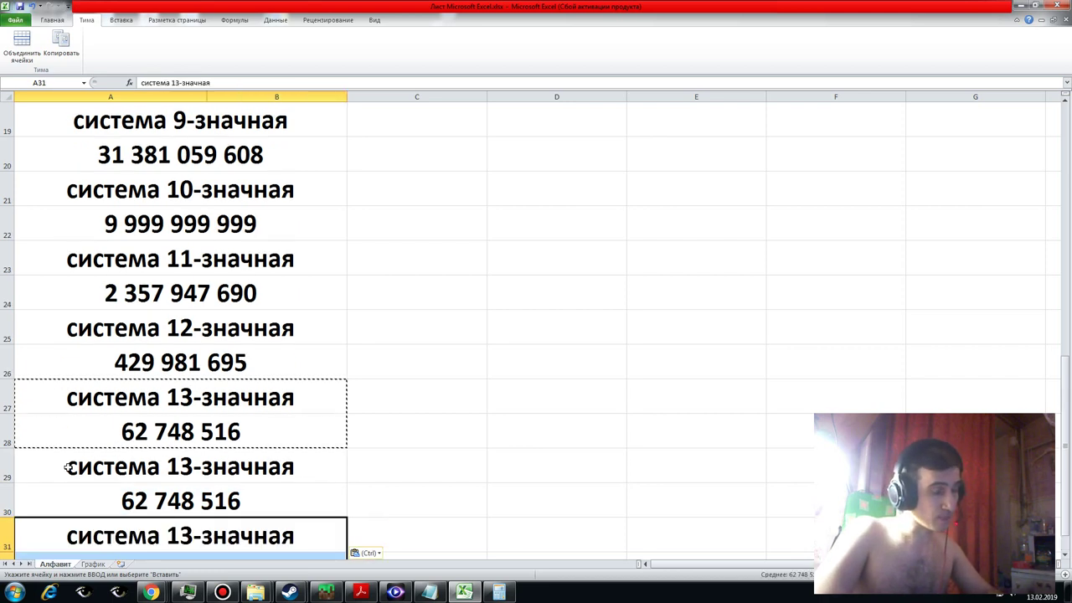
key(Down)
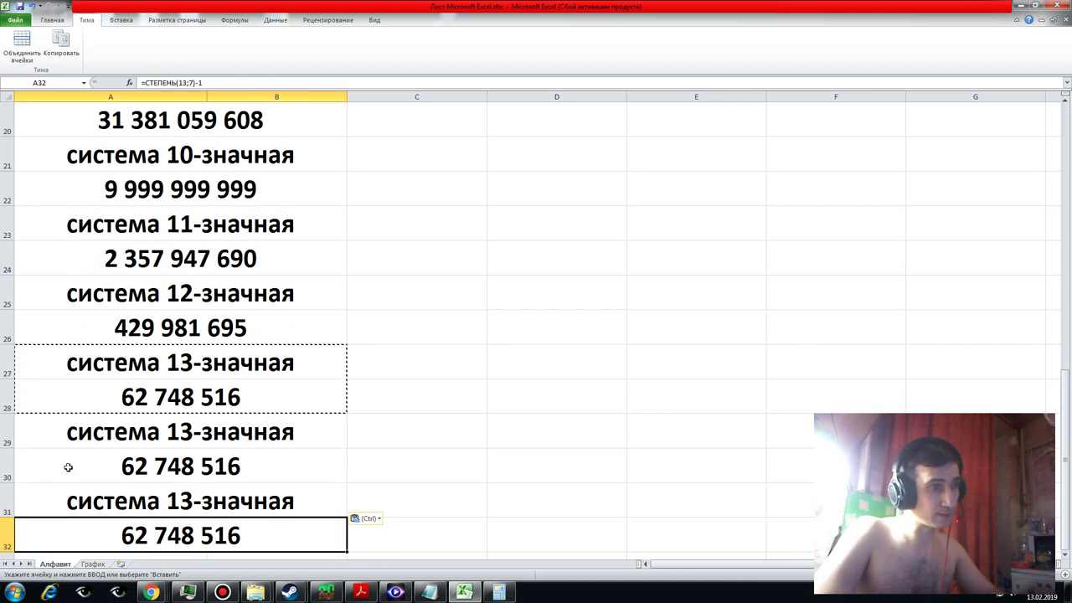
key(Down)
key(ctrl+v)
key(Down)
key(Down)
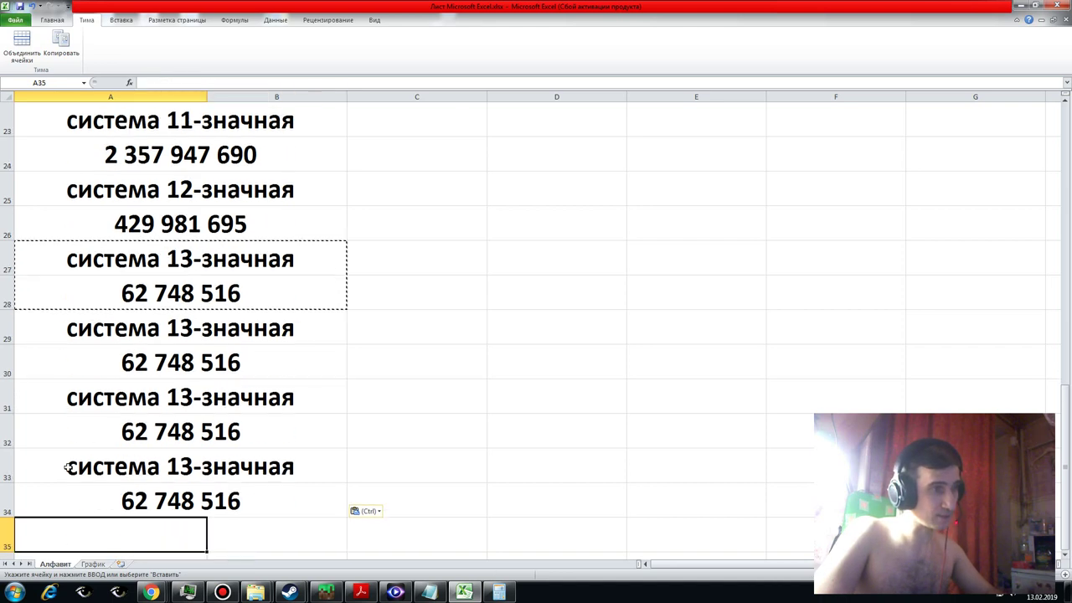
key(ctrl+v)
key(Down)
key(Down)
key(ctrl+v)
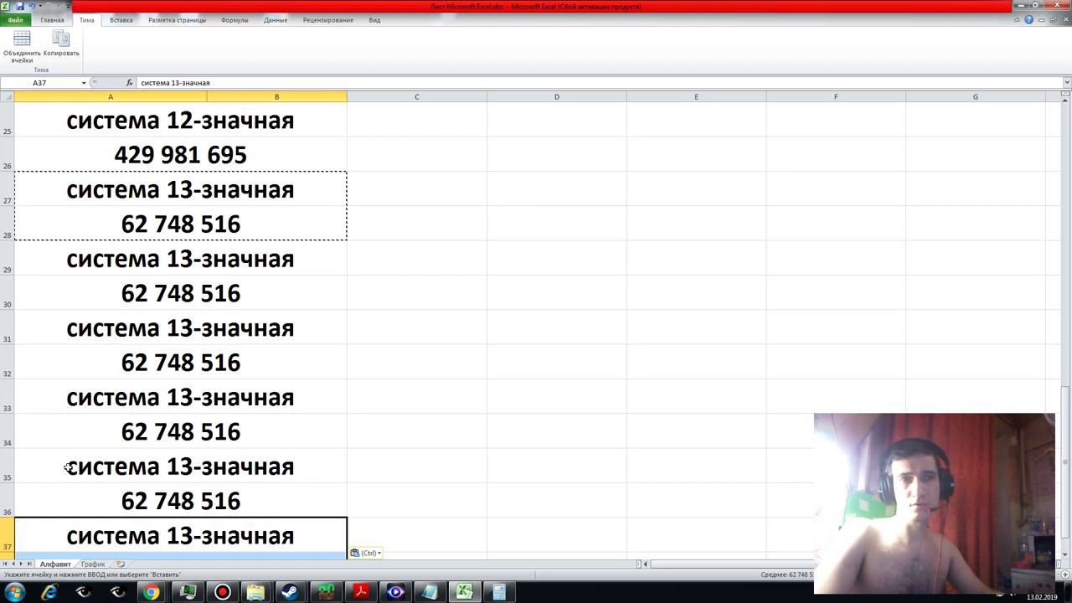
key(Down)
key(Down)
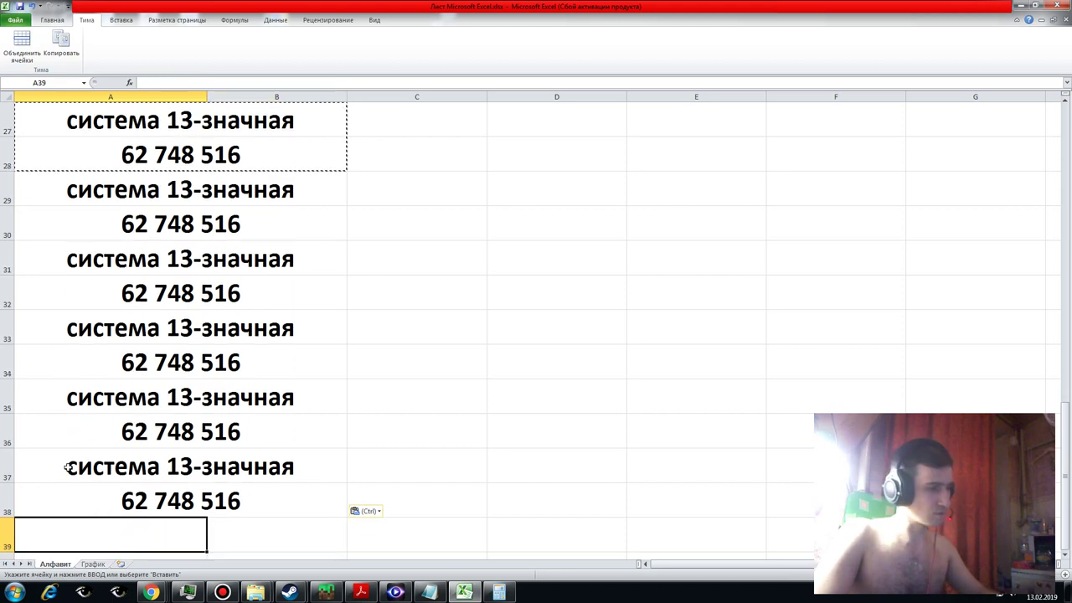
key(ctrl+v)
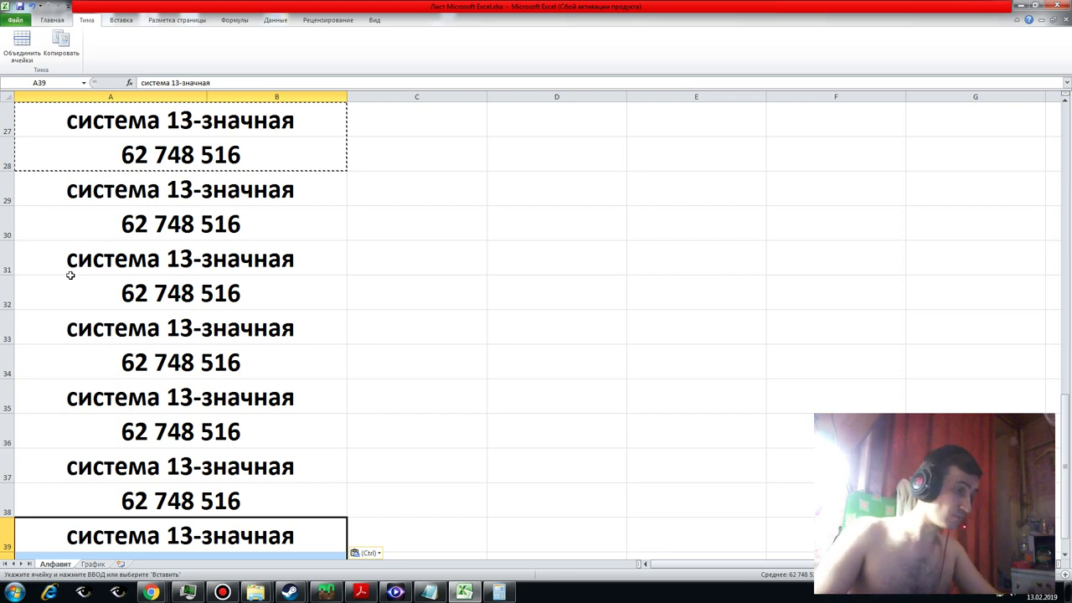
key(Escape)
- Step through column A to review the pasted copies, ending on A29
key(Down)
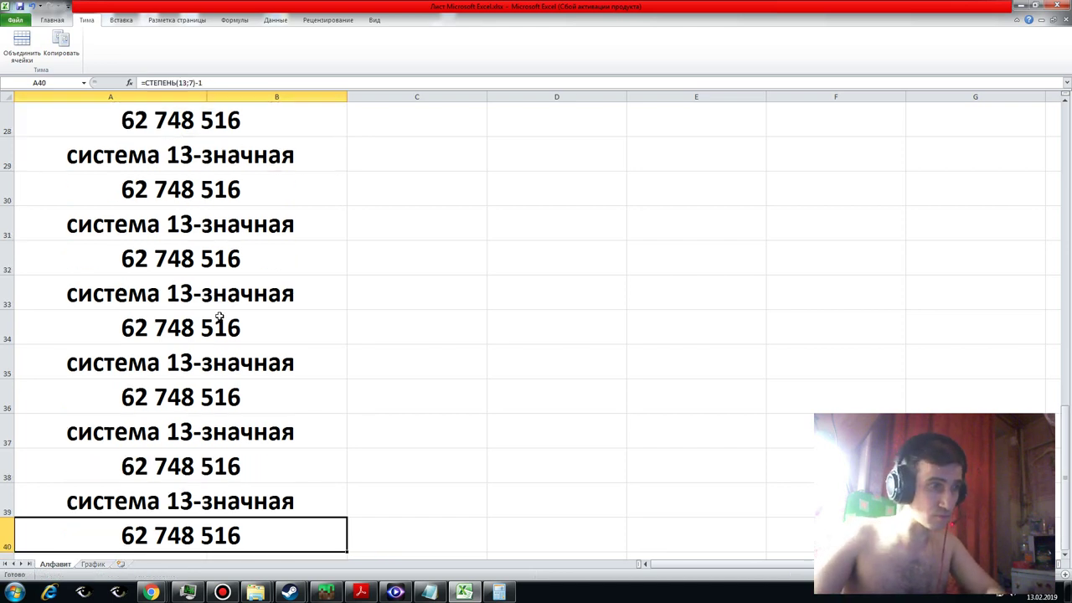
key(Up)
key(Up)
key(Up)
key(Up)
key(Up)
key(Up)
key(Up)
key(Up)
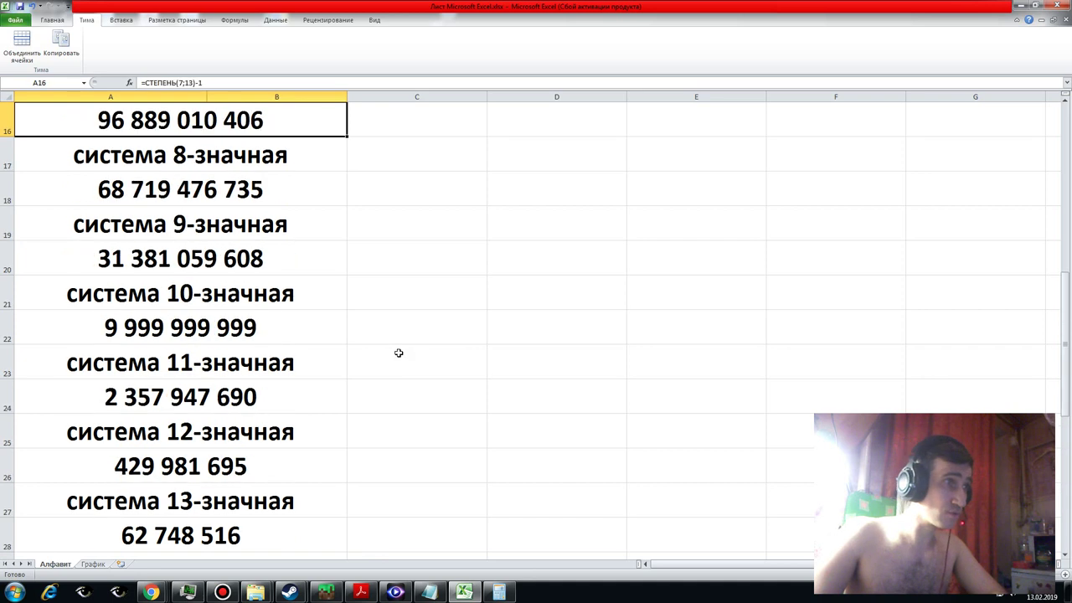
key(Down)
key(Down)
key(Down)
key(Down)
key(Down)
key(Down)
key(Down)
key(Down)
key(Down)
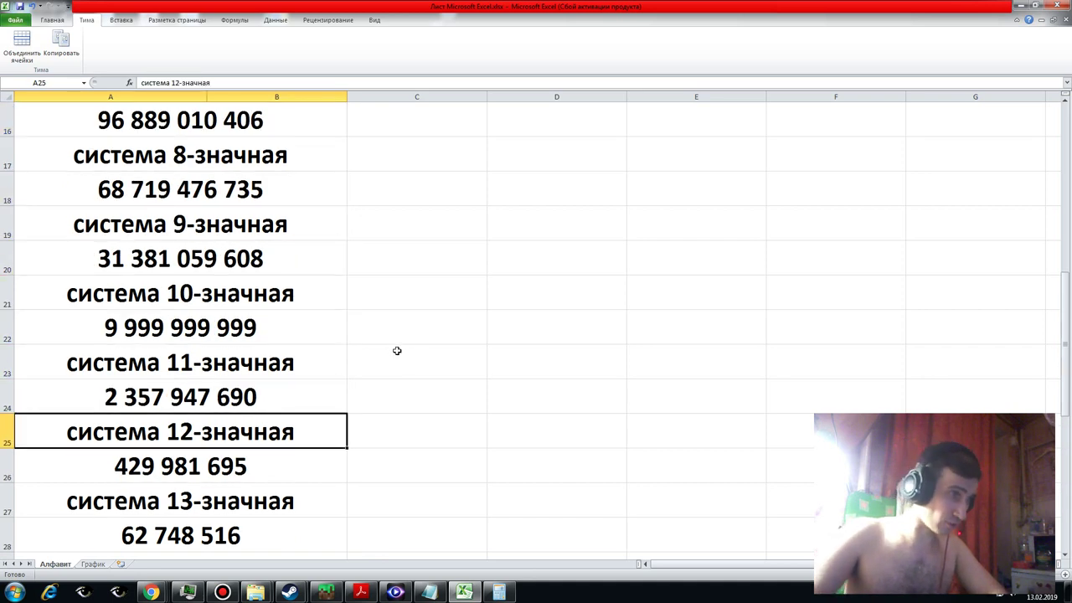
key(Down)
key(Down)
key(Down)
key(Down)
key(Down)
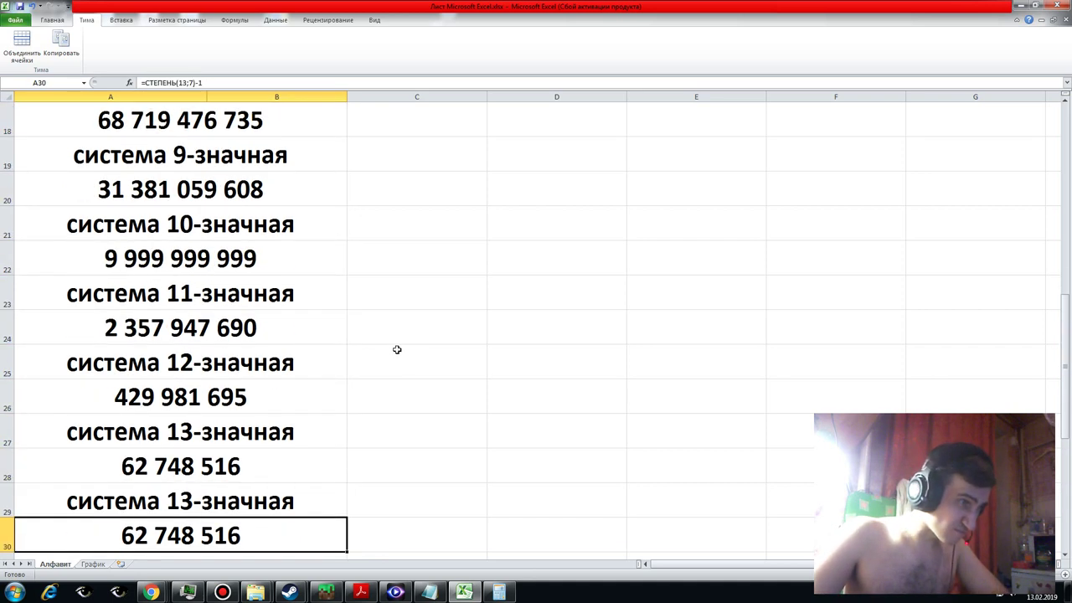
key(Down)
key(Up)
key(Up)
key(Up)
key(Up)
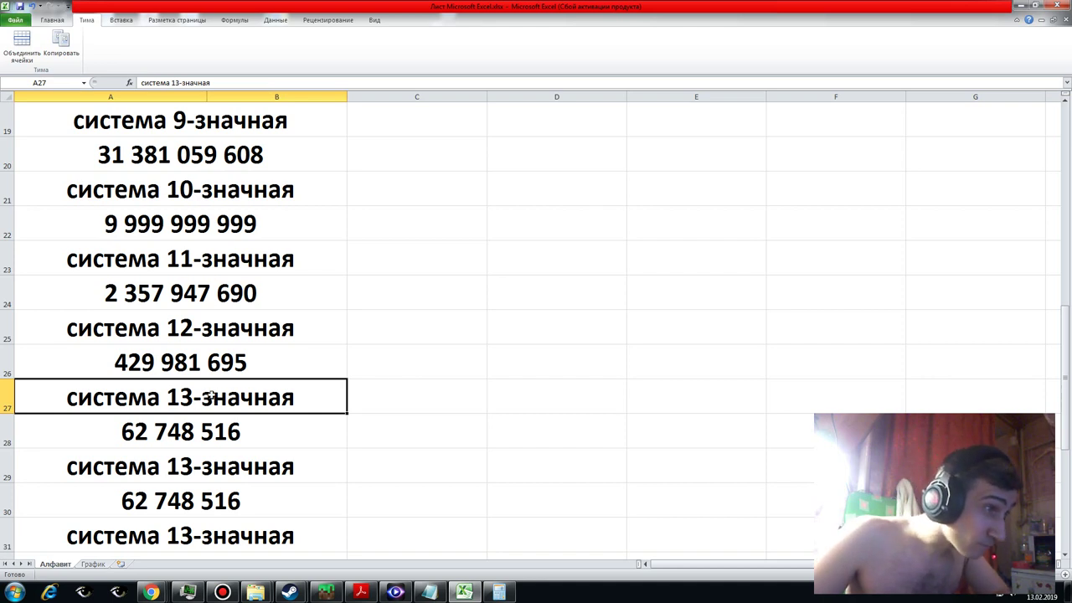
key(Down)
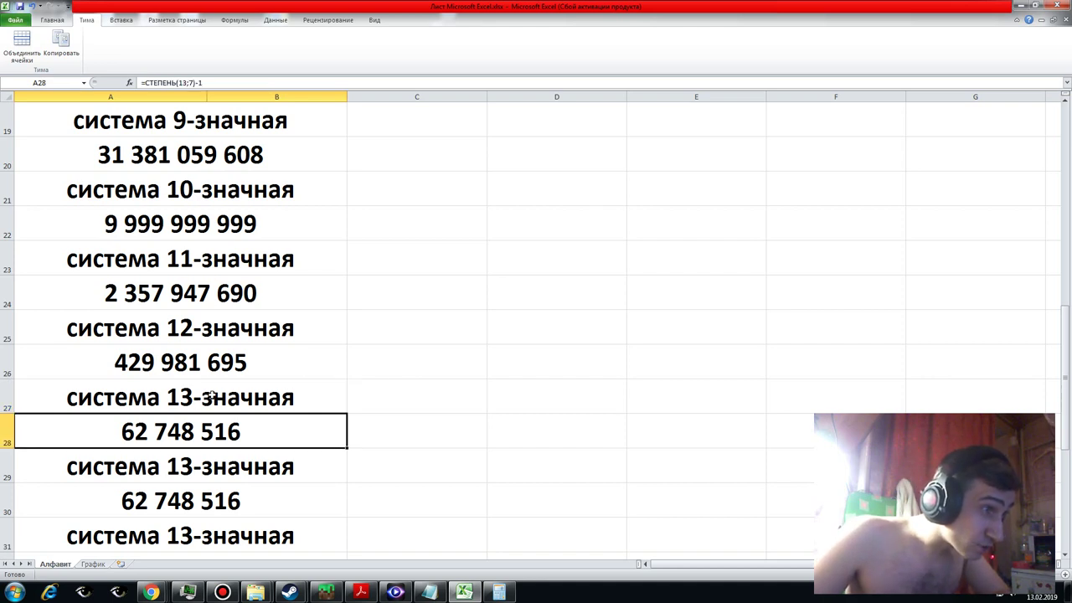
key(Down)
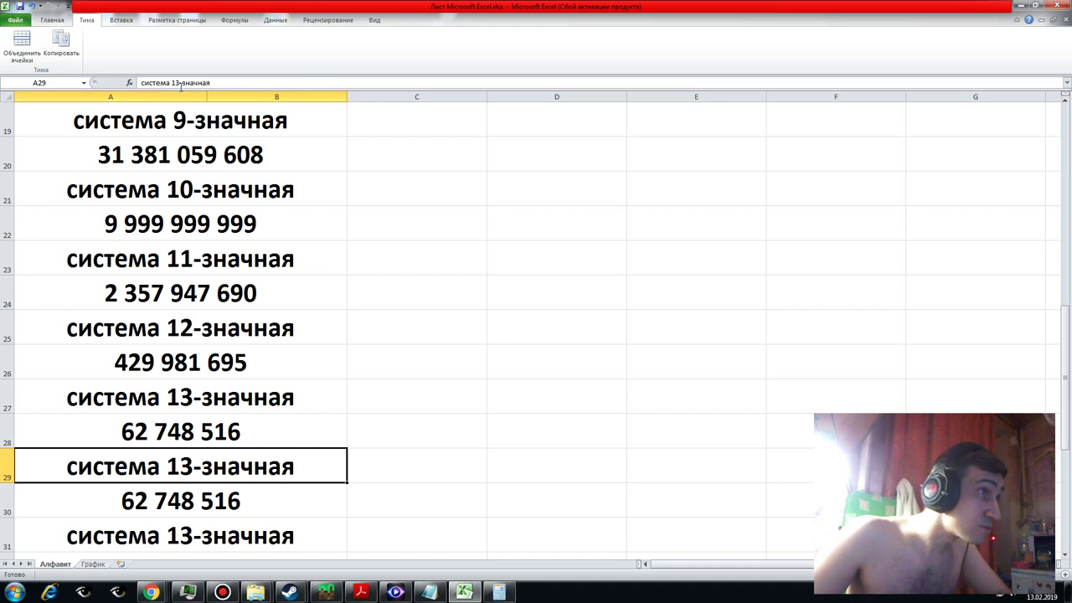
- Change the A29 label to 'система 14-значная'
click(209, 83)
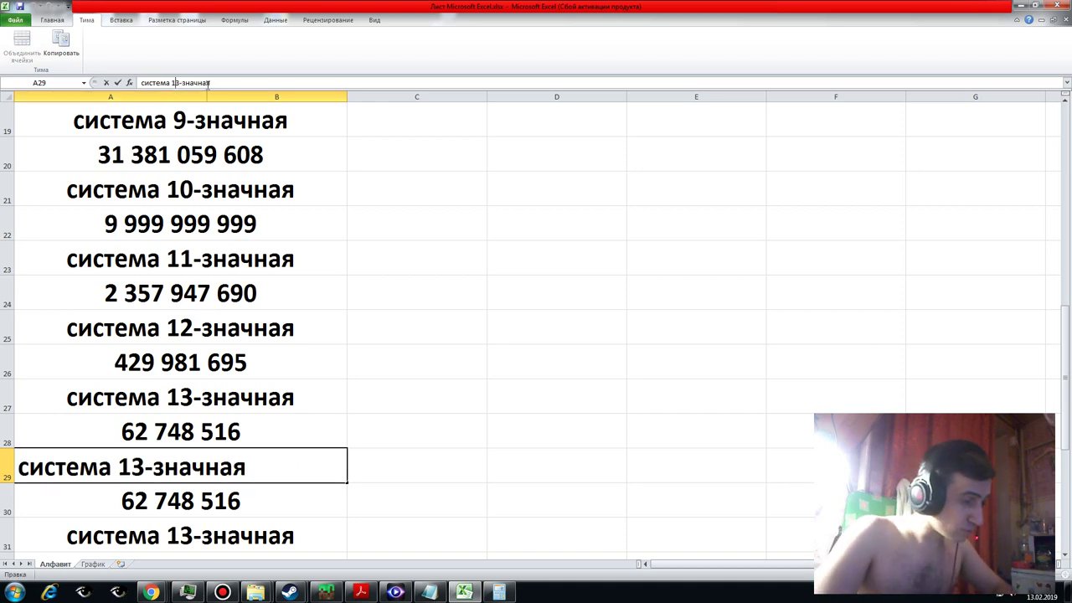
key(Left)
key(Left)
key(Left)
key(Delete)
text(4)
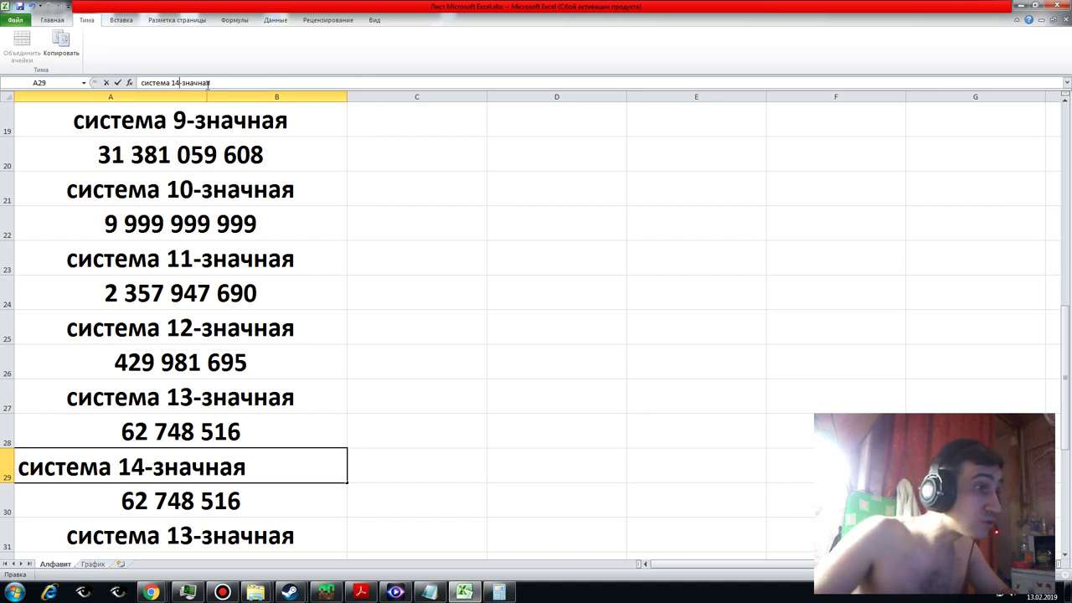
click(186, 425)
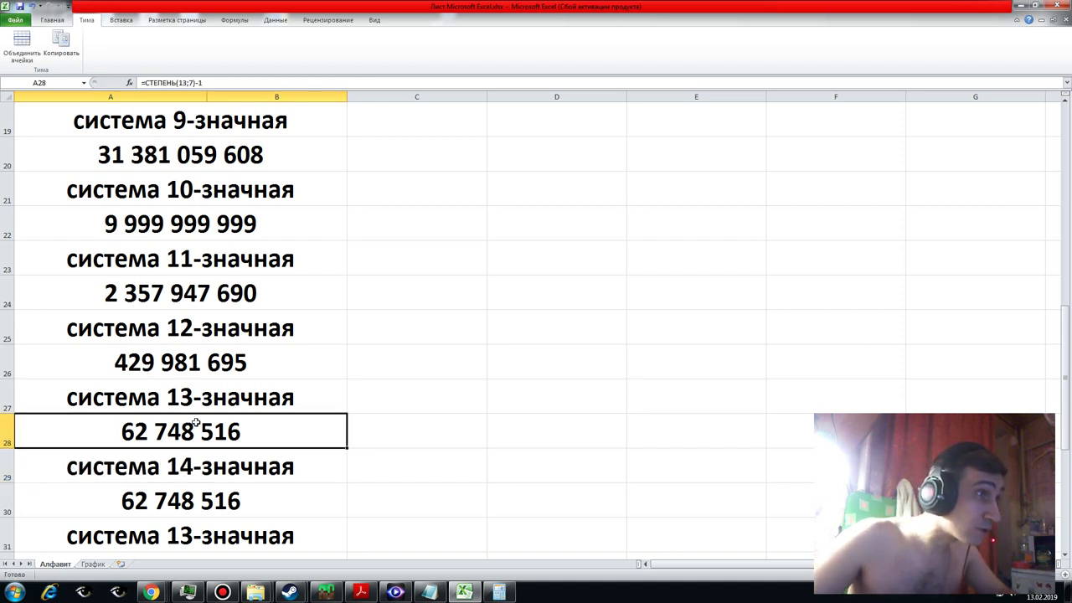
- Set A30's formula to =СТЕПЕНЬ(14;6)-1 so it shows 7 529 535
click(184, 501)
click(203, 364)
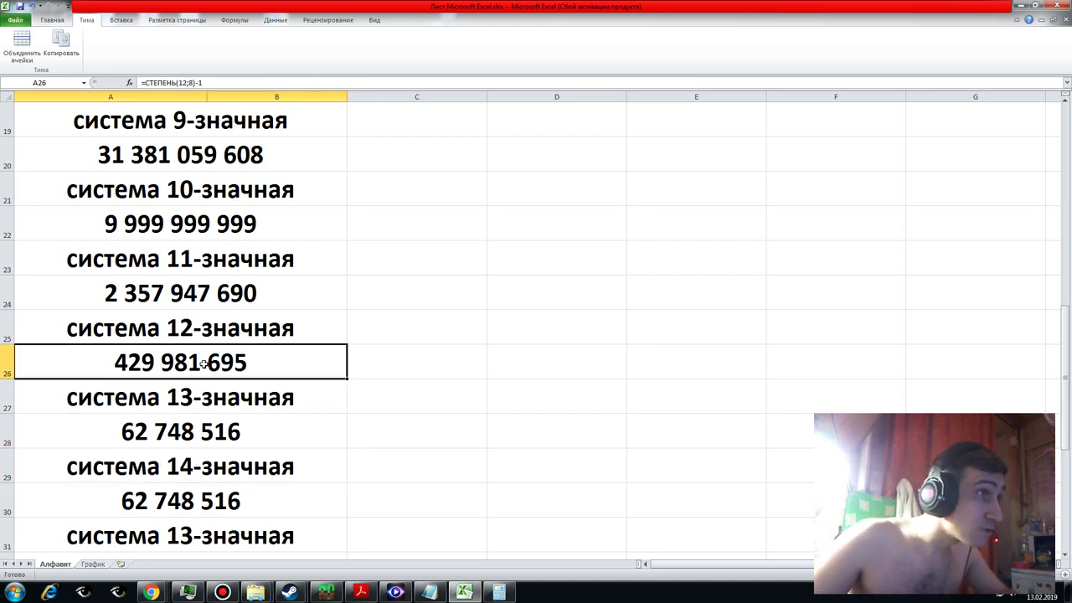
click(188, 429)
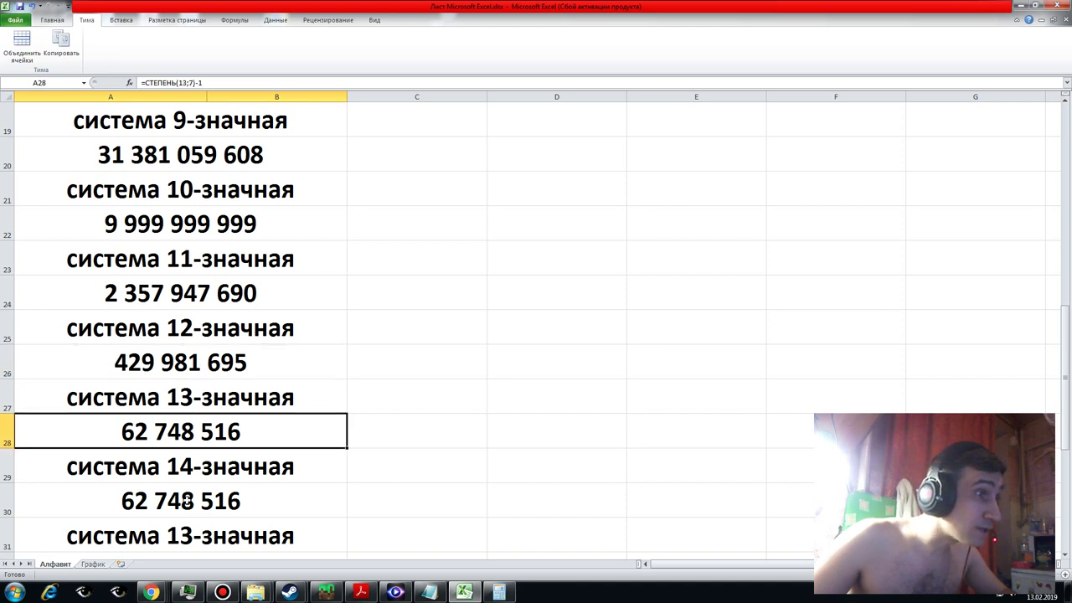
click(186, 500)
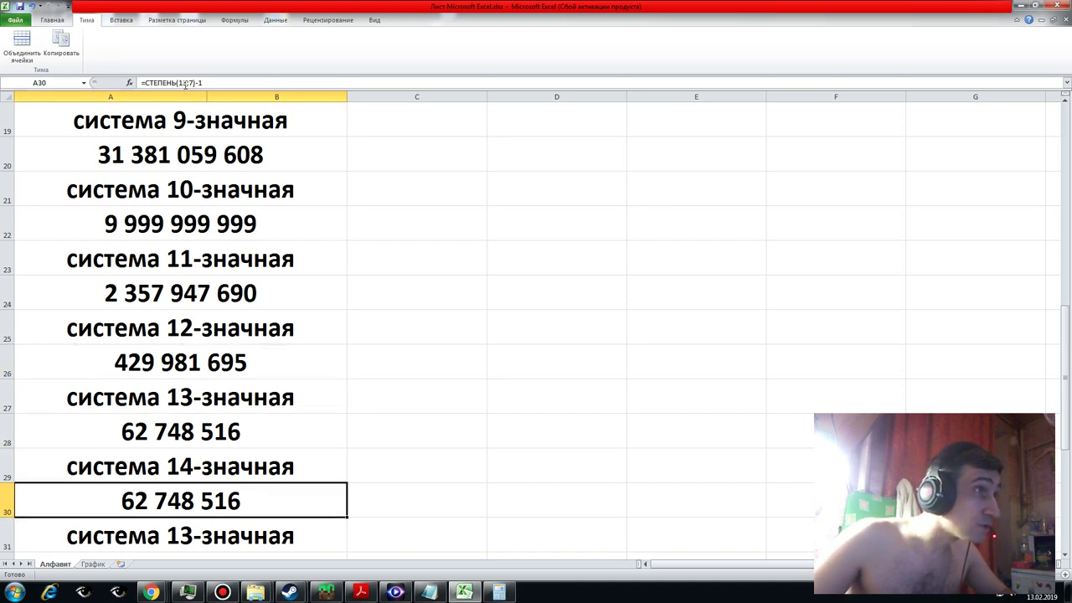
click(186, 83)
key(BackSpace)
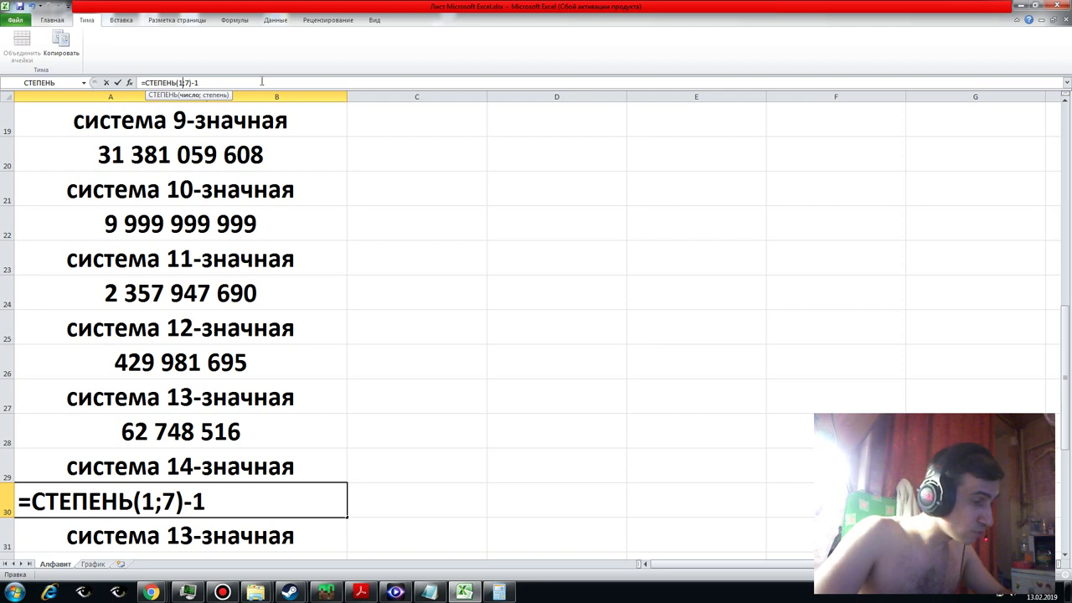
text(4)
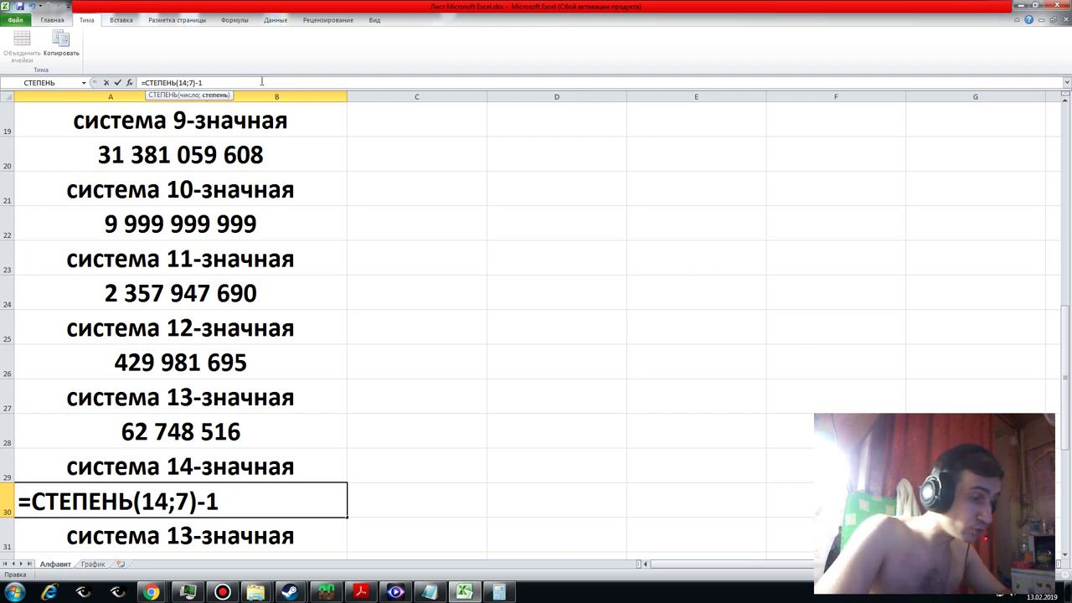
key(BackSpace)
text(6)
key(Return)
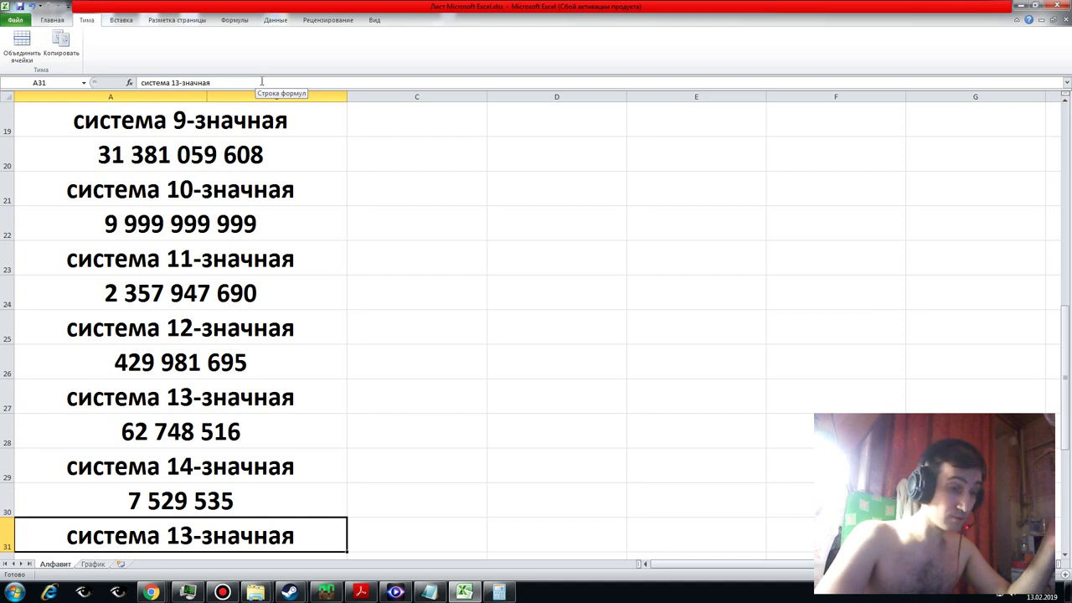
- Step back and forth between A30 and A31 to compare their formulas and labels
key(Up)
key(Down)
key(Up)
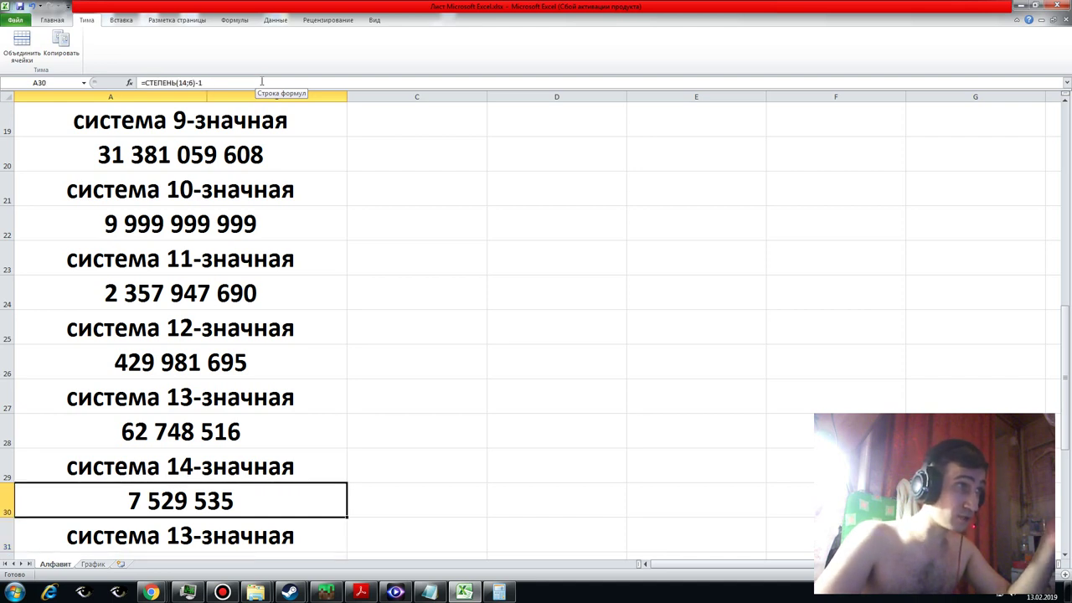
key(Down)
key(Up)
key(Down)
key(Up)
key(Down)
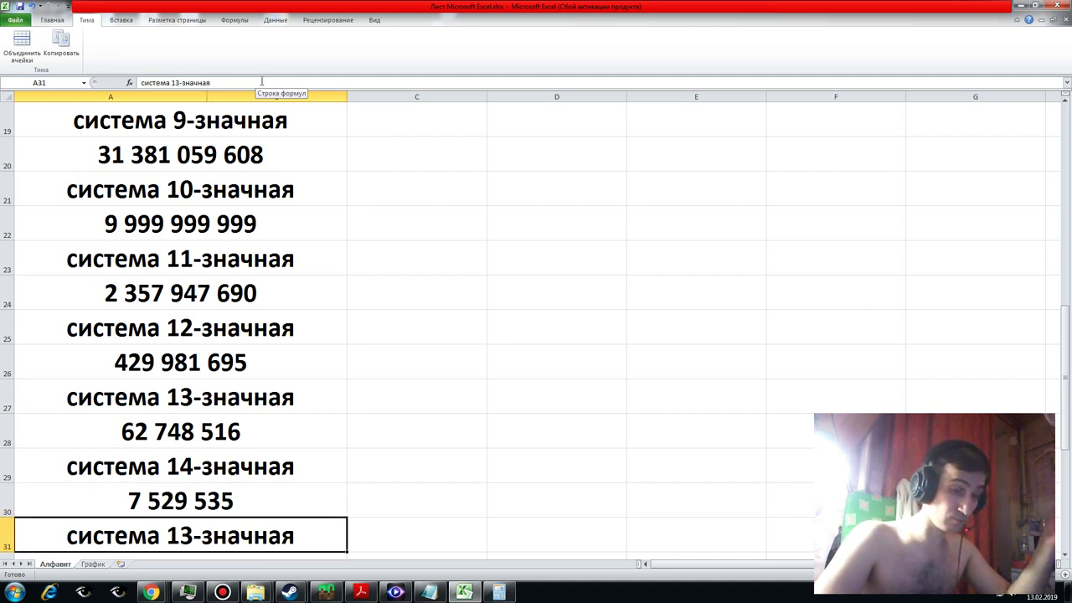
key(Up)
key(Down)
key(Down)
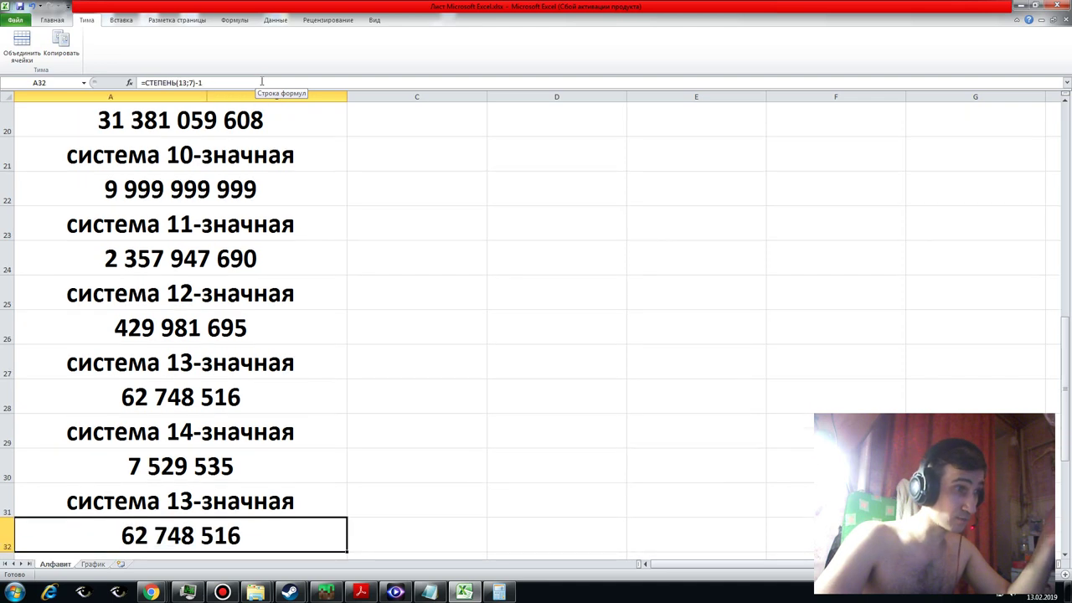
key(Down)
key(Up)
key(Up)
key(Up)
key(Up)
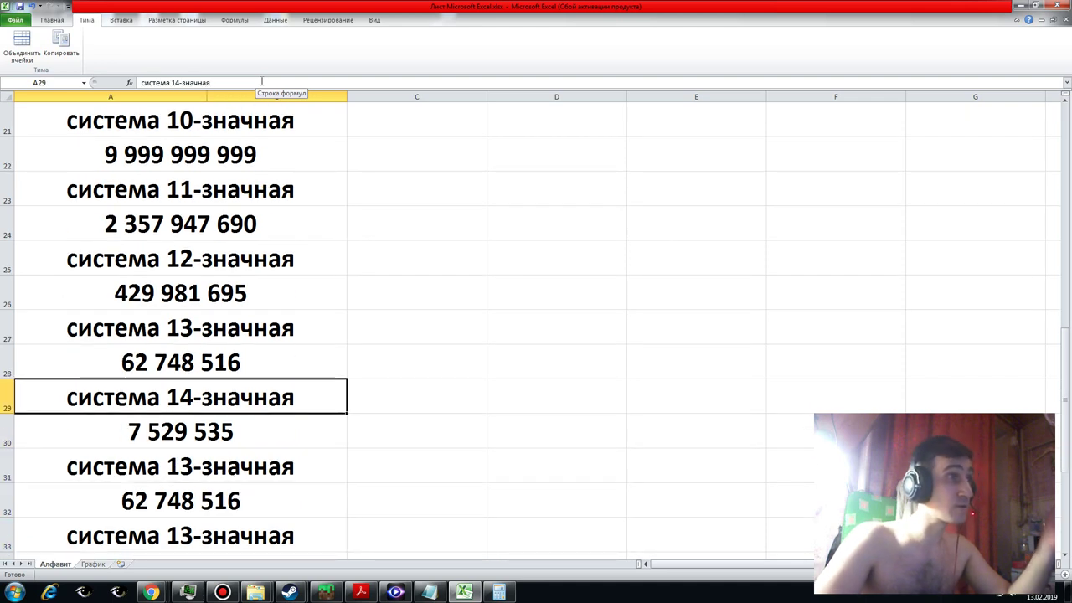
- Check the formulas behind the 13- and 12-digit values, then bring up the Bandicam recorder
click(213, 365)
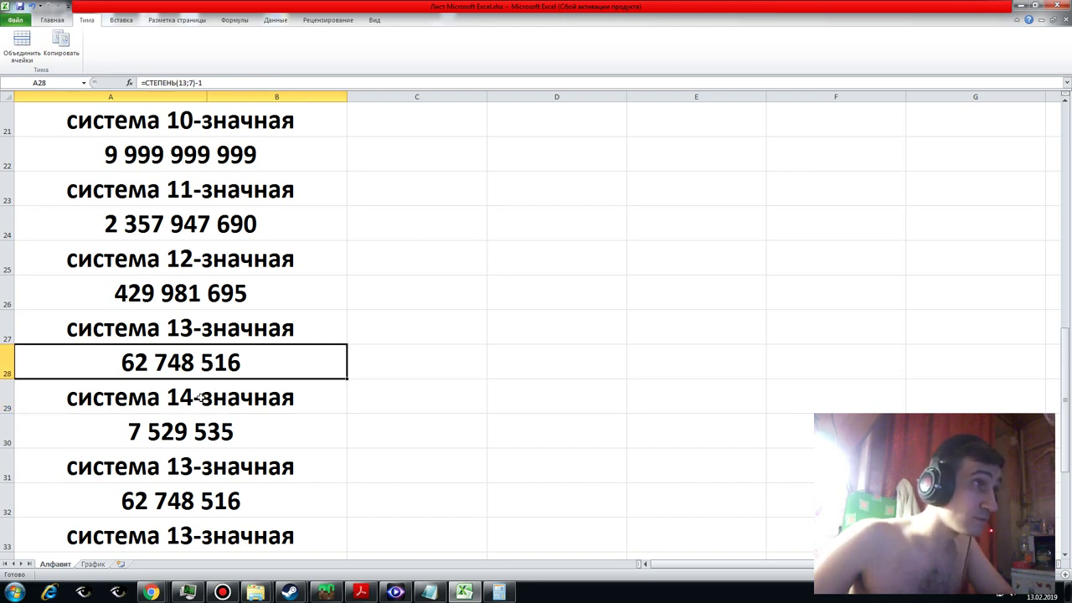
click(203, 295)
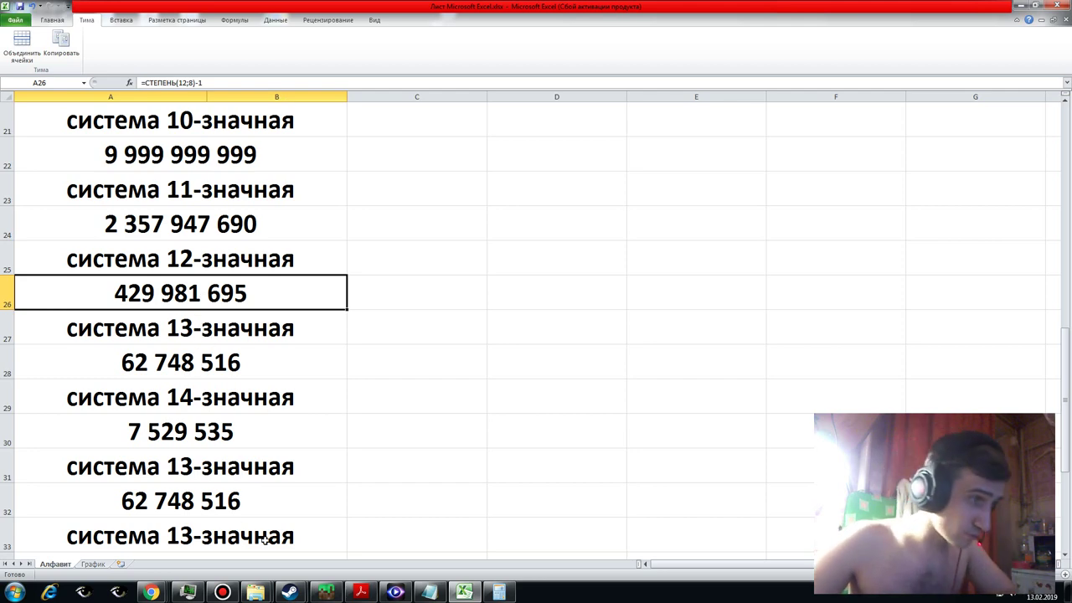
click(224, 592)
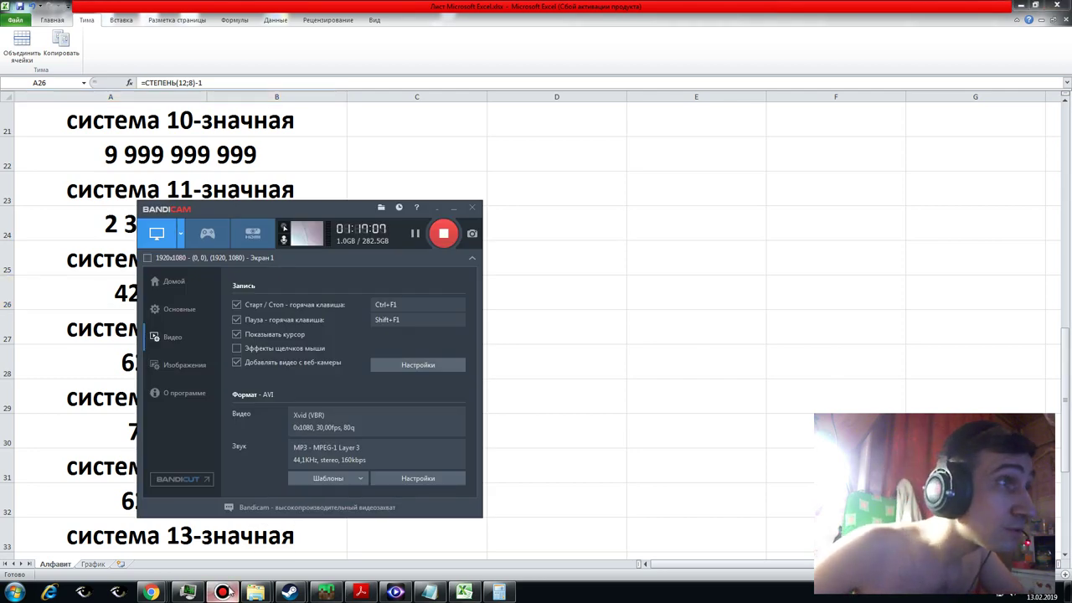
- Minimise the Bandicam window from the taskbar to show the Excel sheet again
click(224, 592)
click(224, 592)
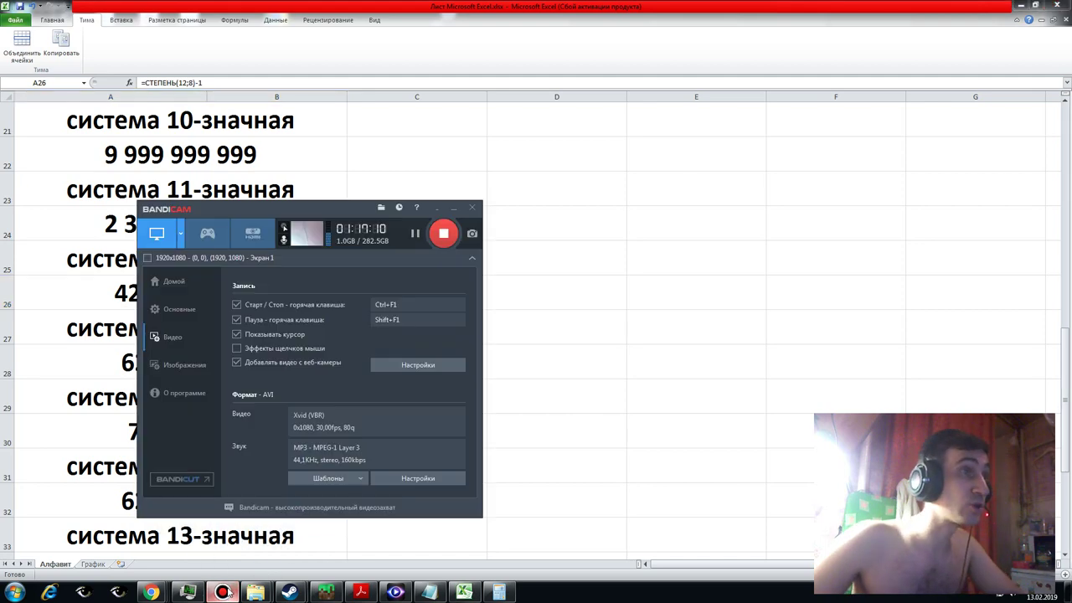
click(224, 592)
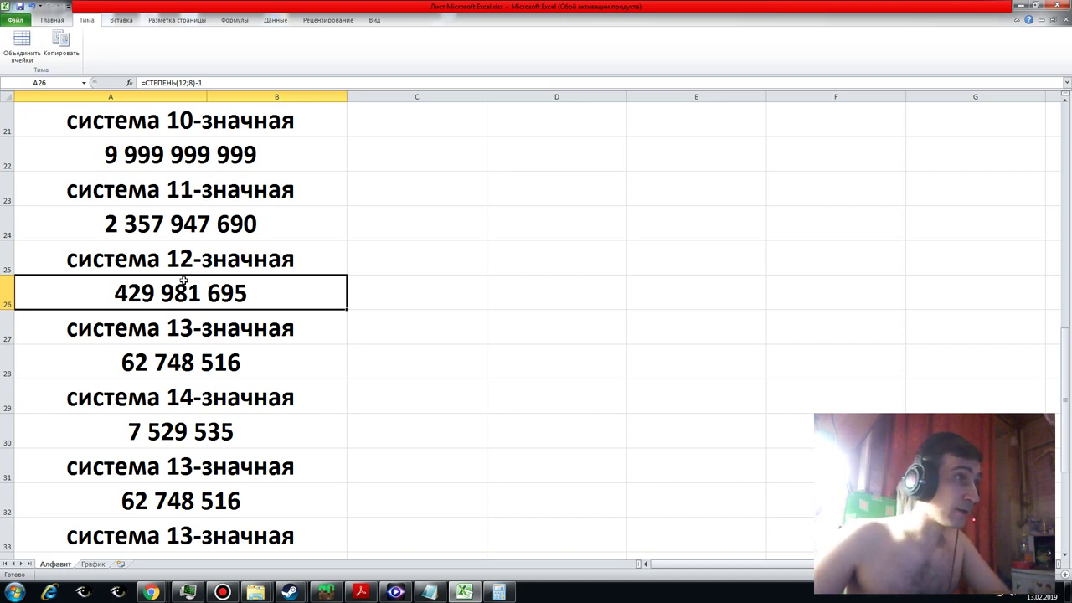
click(177, 259)
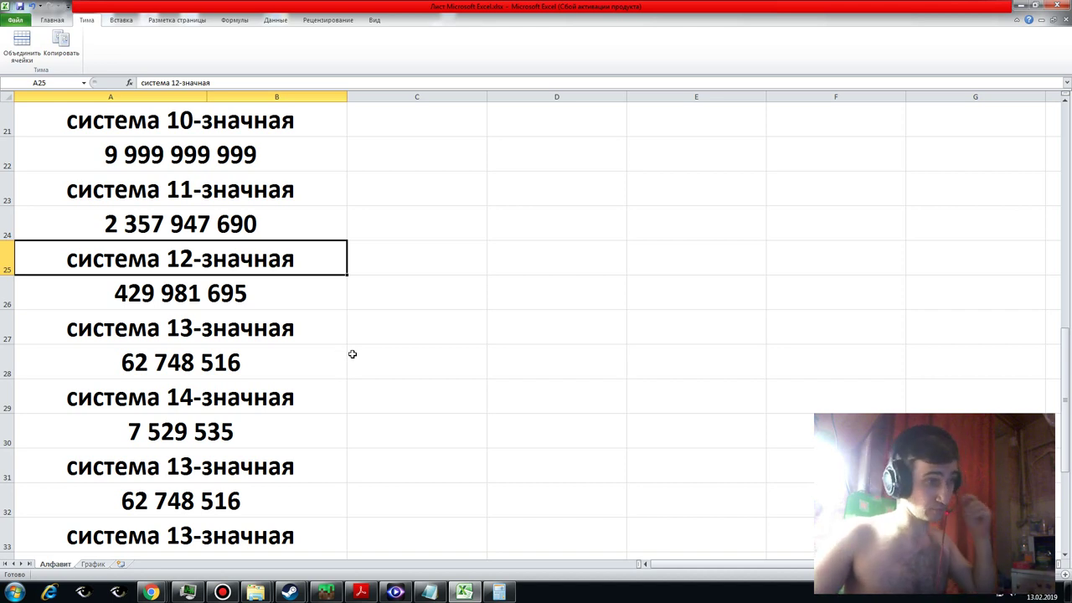
click(1065, 555)
click(1065, 556)
click(1065, 556)
click(1065, 555)
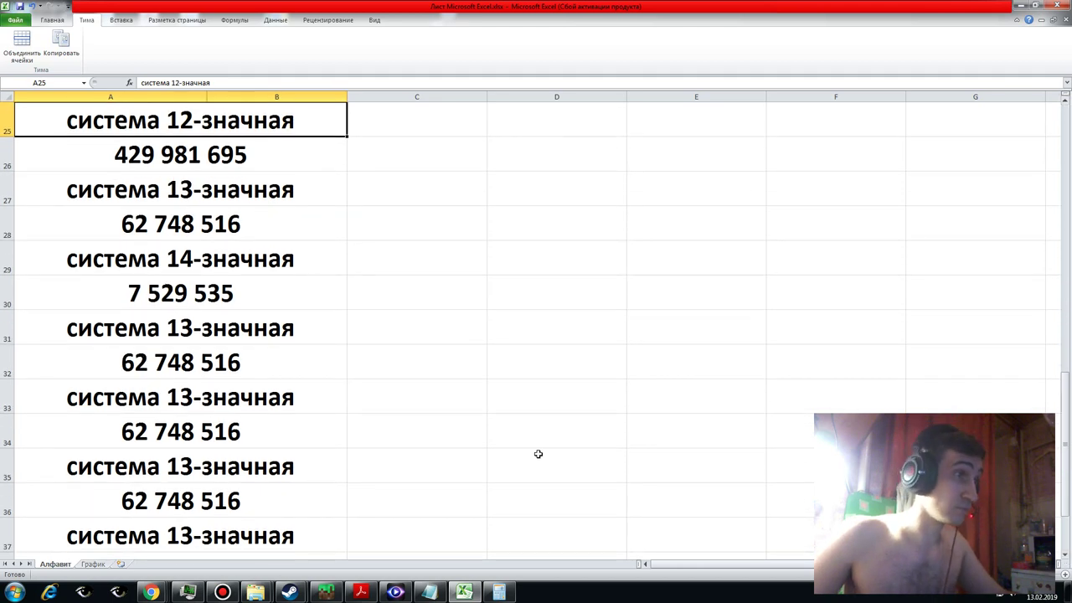
click(186, 400)
click(191, 332)
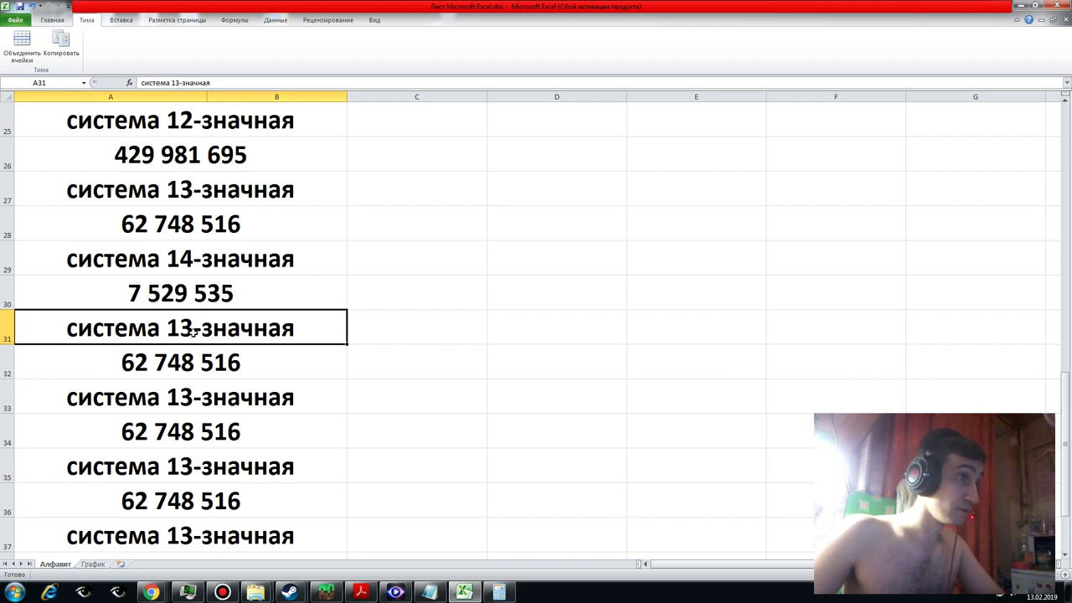
click(198, 227)
click(182, 293)
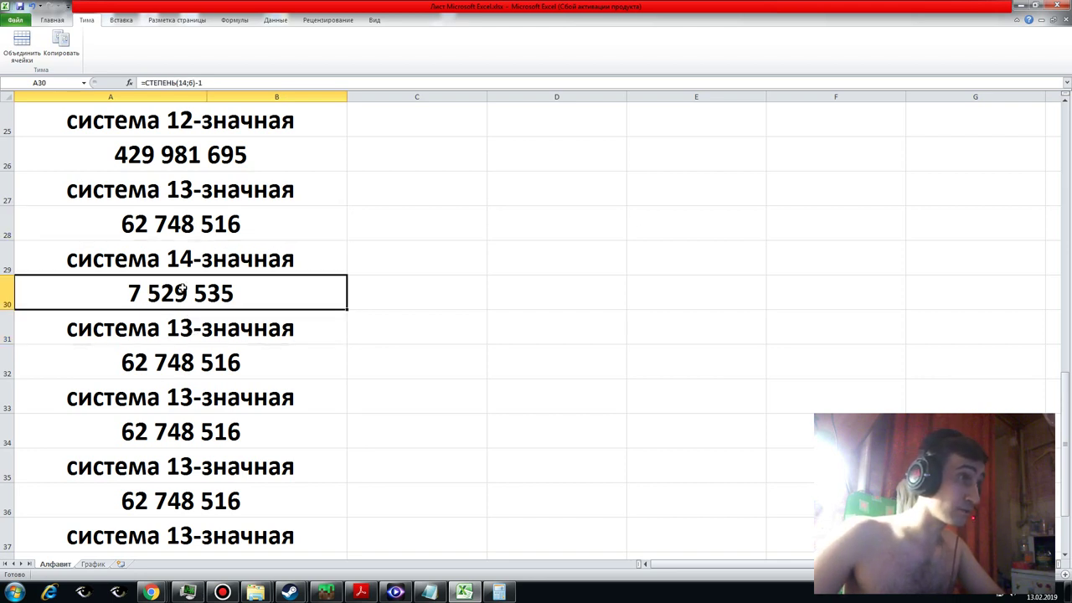
click(187, 262)
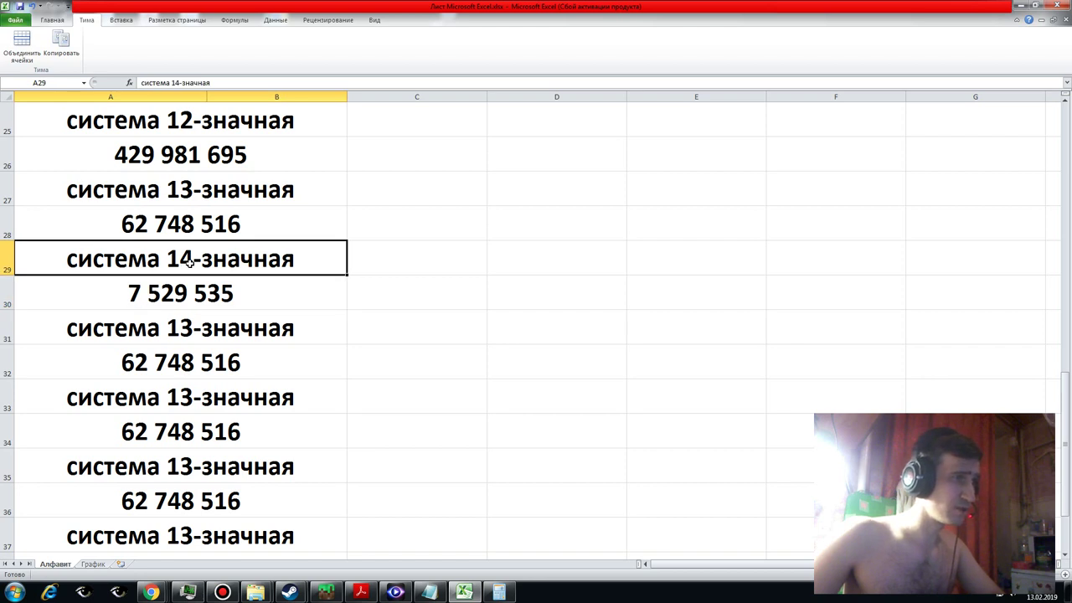
click(185, 325)
click(190, 262)
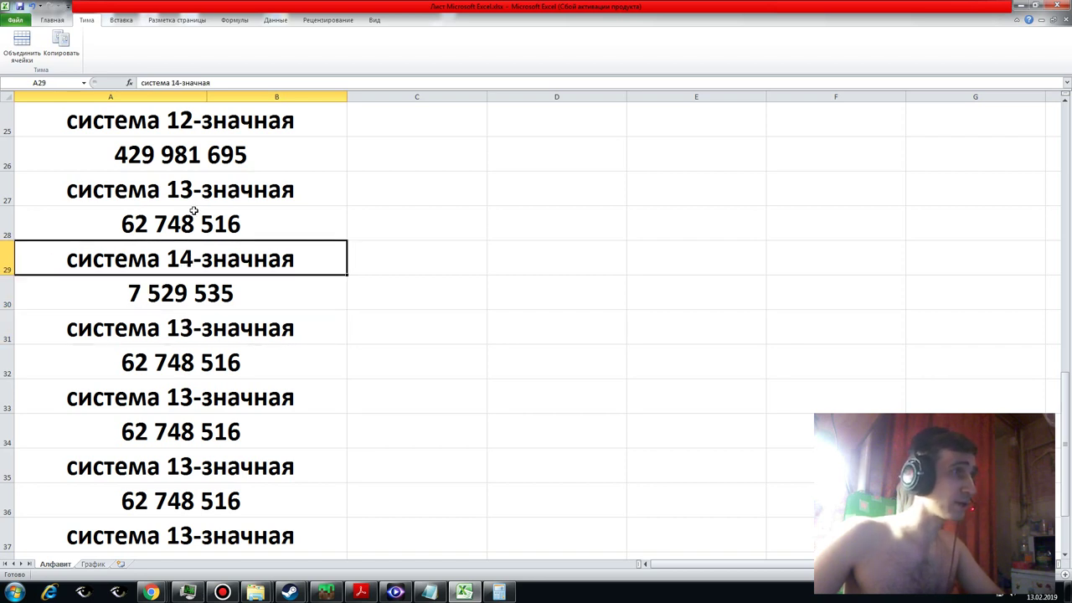
click(194, 194)
click(184, 227)
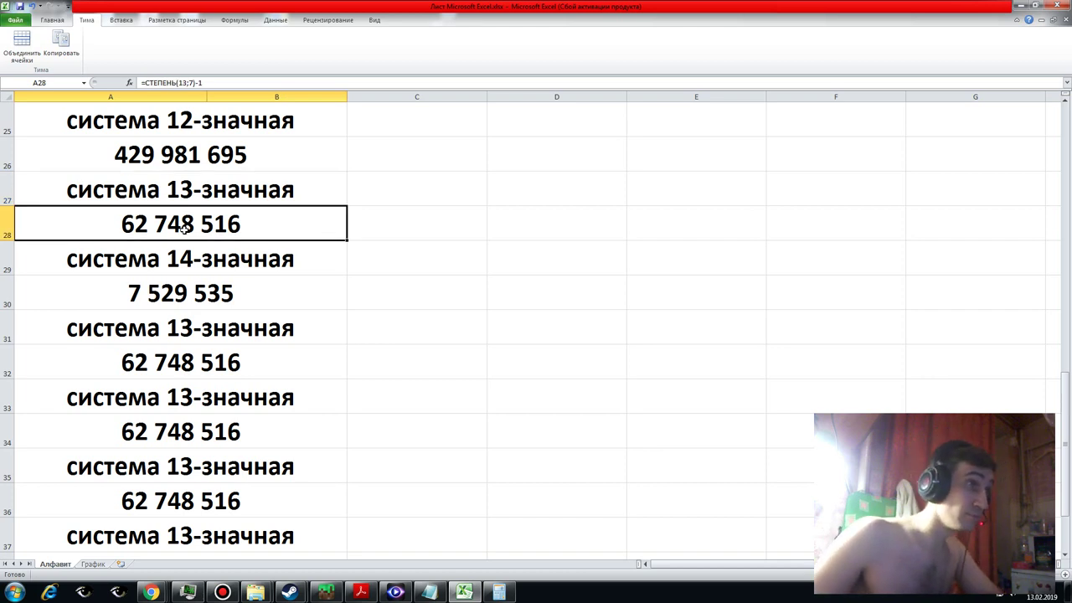
click(182, 258)
click(173, 291)
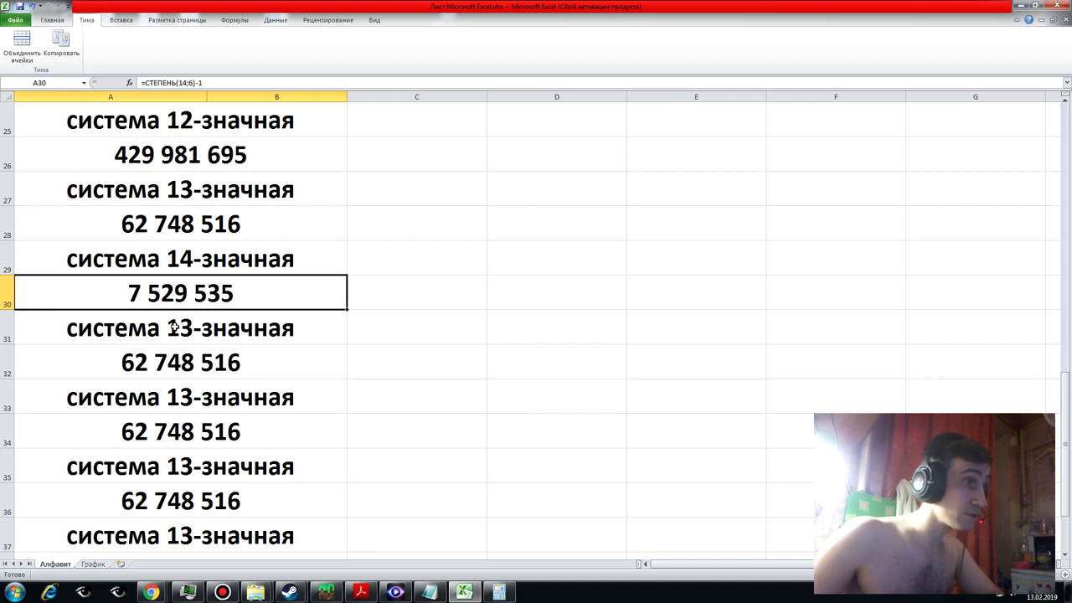
- Relabel A31 as система 15-значная and change A32 to =СТЕПЕНЬ(15;5)-1, giving 759 374
click(176, 326)
double_click(191, 329)
key(BackSpace)
text(5)
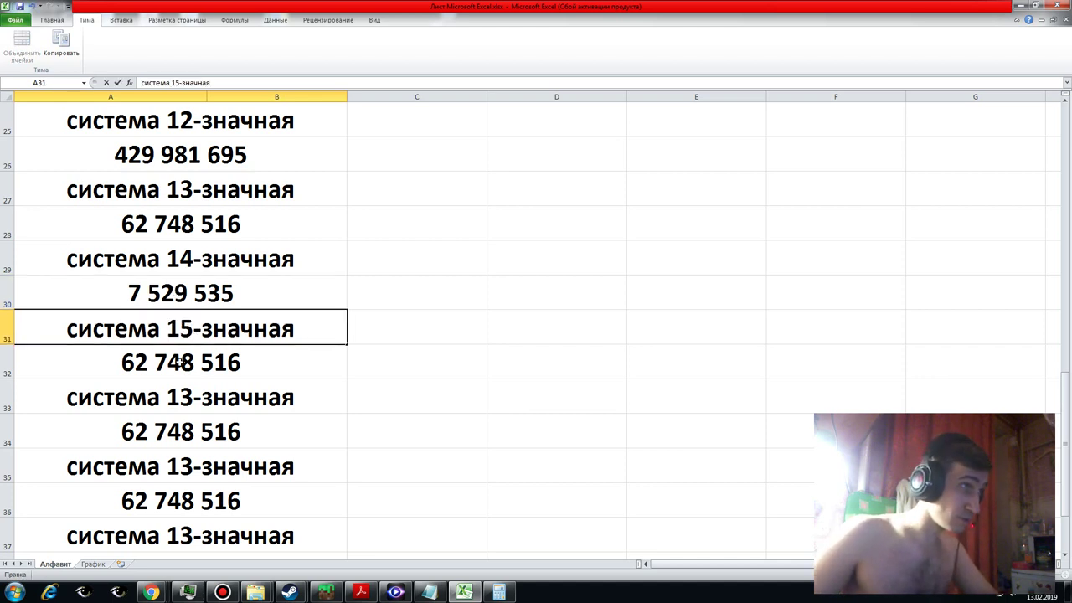
click(178, 362)
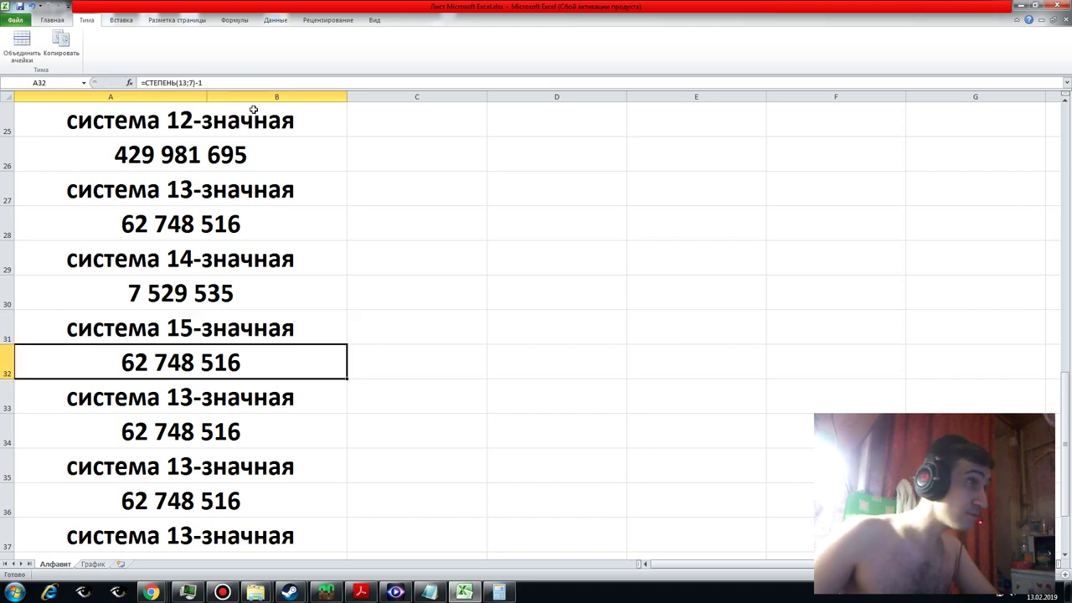
click(179, 84)
key(BackSpace)
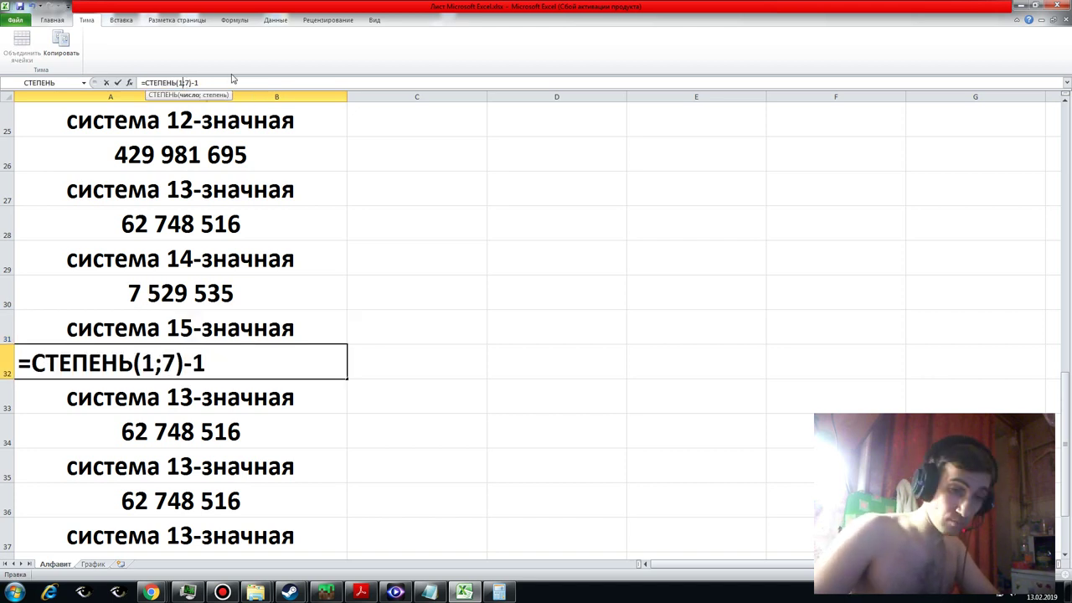
text(5)
key(Left)
key(Left)
key(Left)
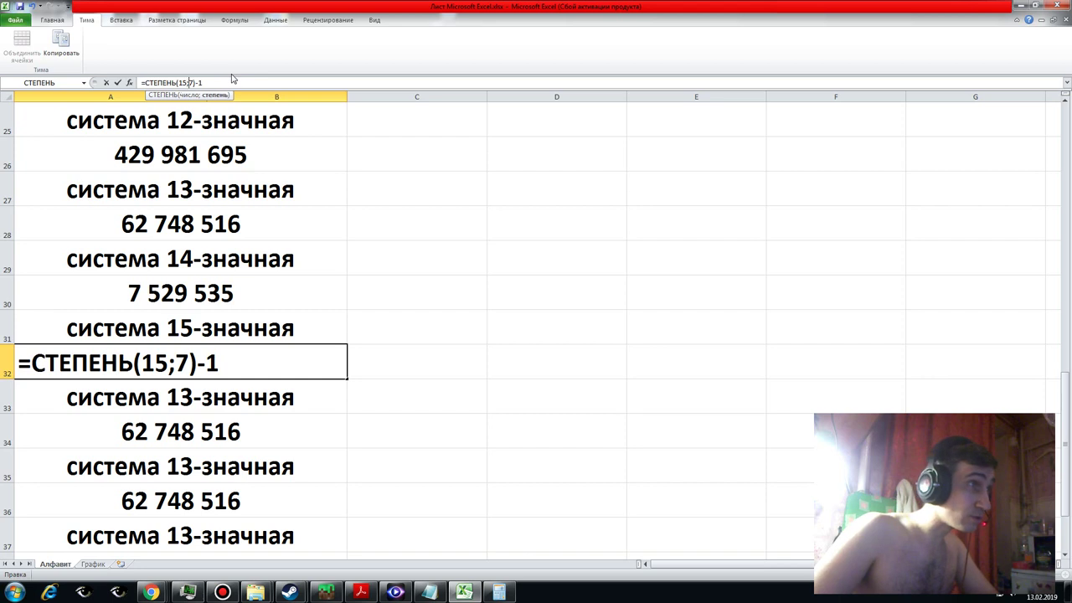
key(Delete)
text(5)
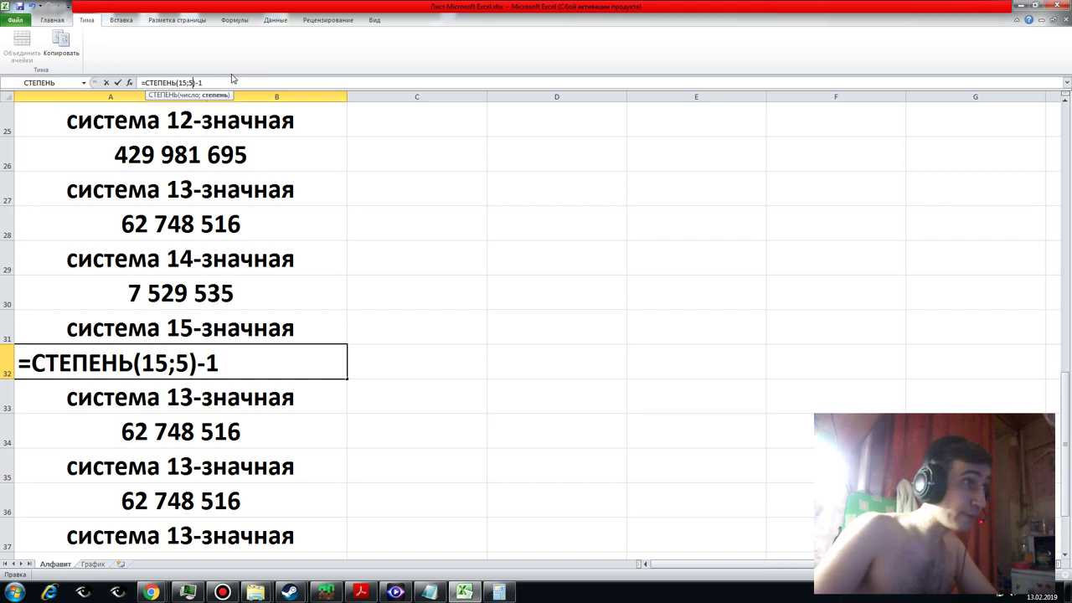
key(Return)
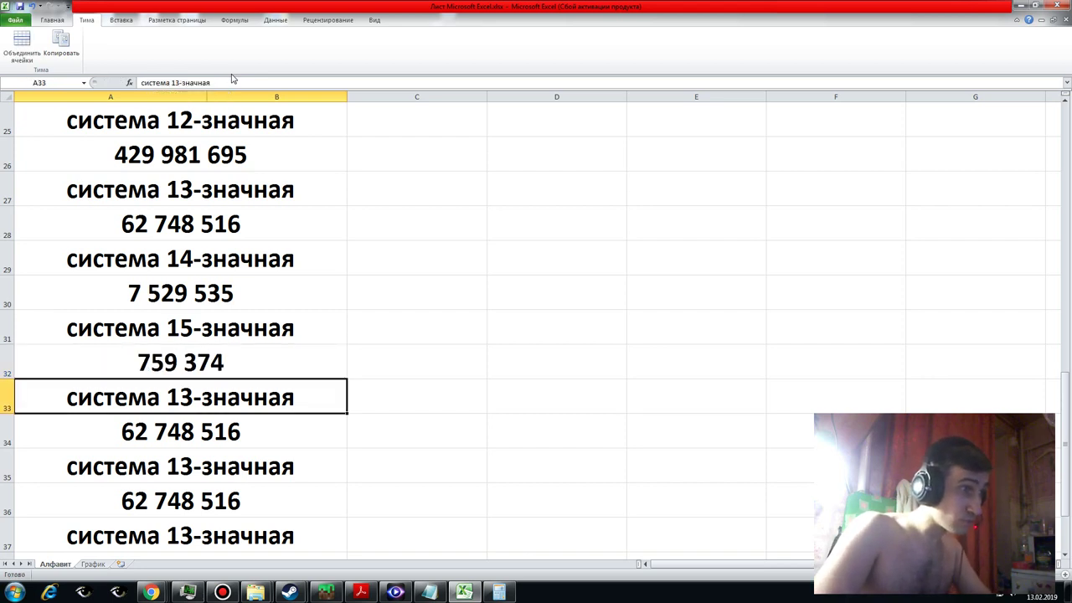
- Relabel A33 as система 16-значная and change A34 to =СТЕПЕНЬ(16;4)-1, giving 65 535
double_click(191, 398)
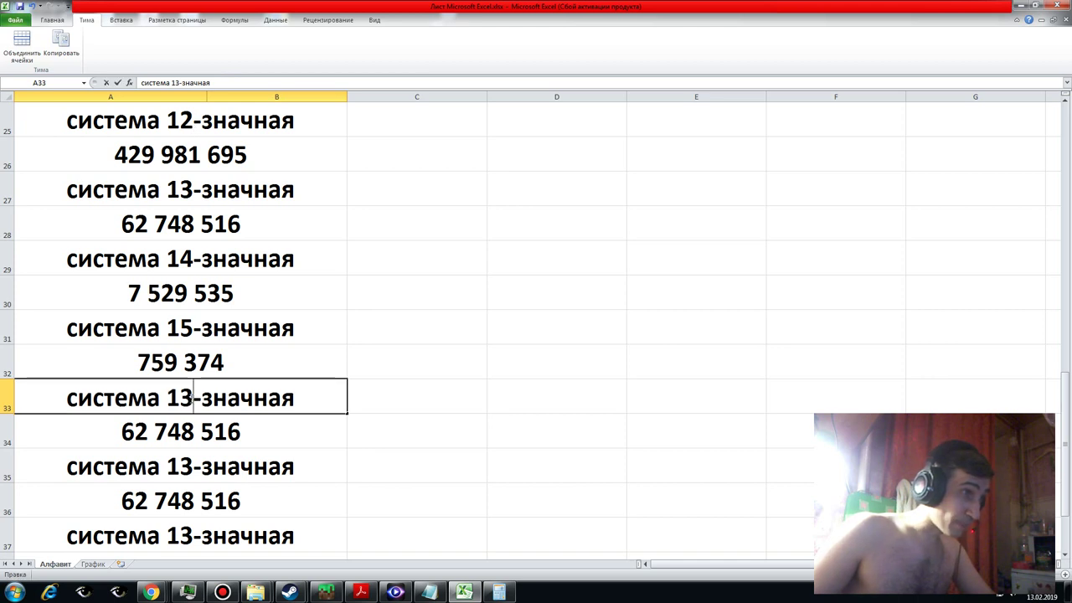
key(BackSpace)
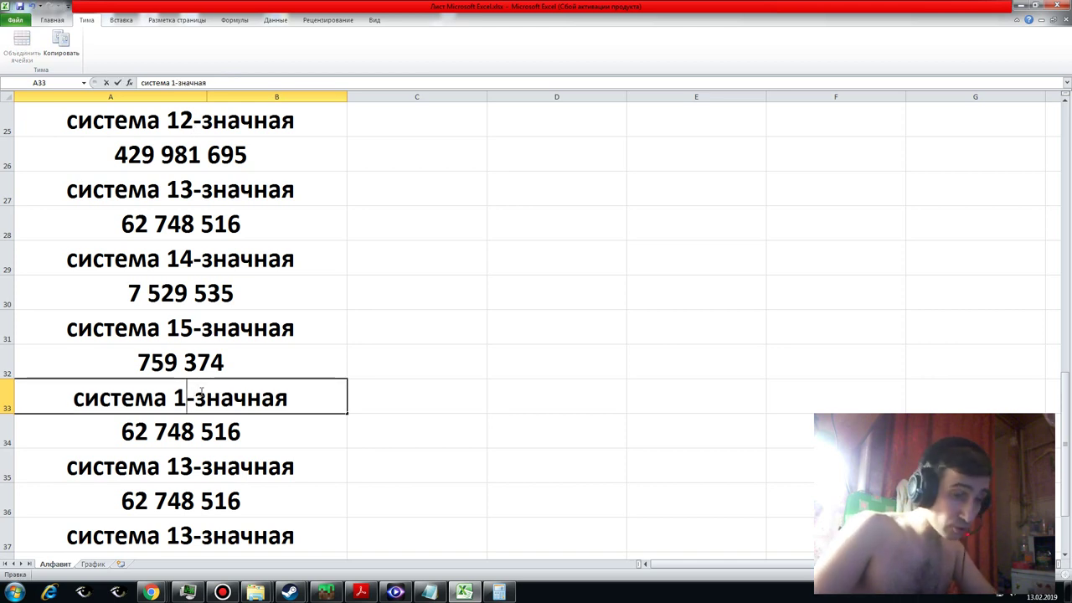
text(6)
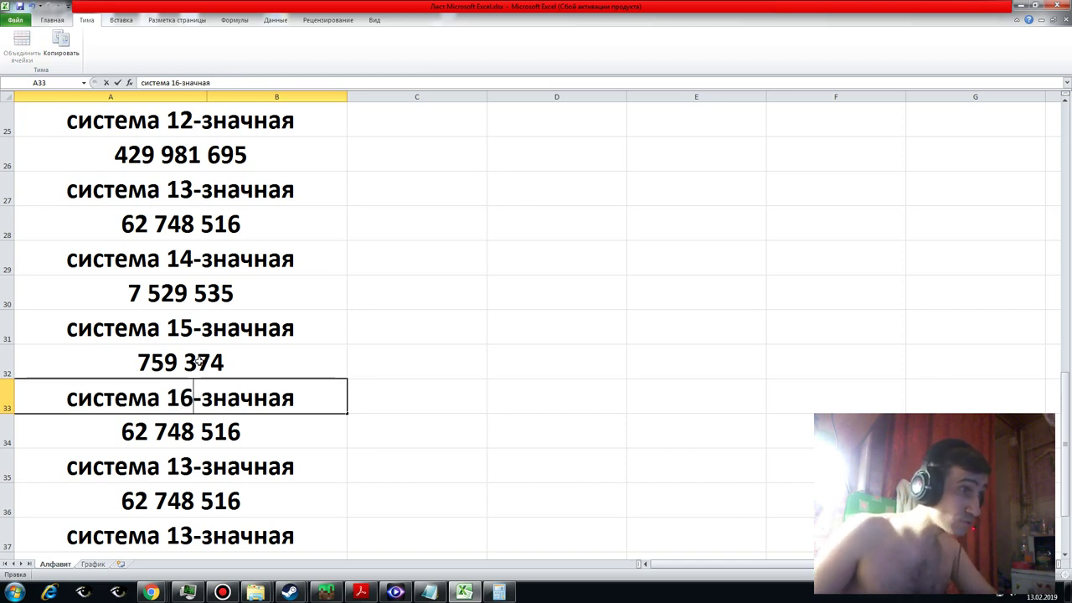
click(198, 362)
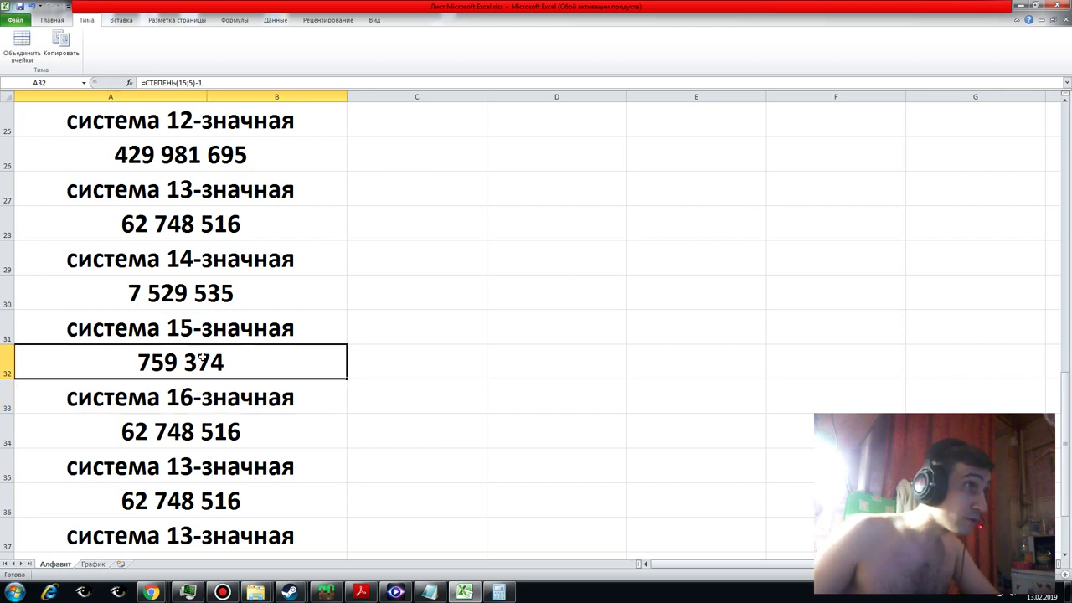
click(189, 431)
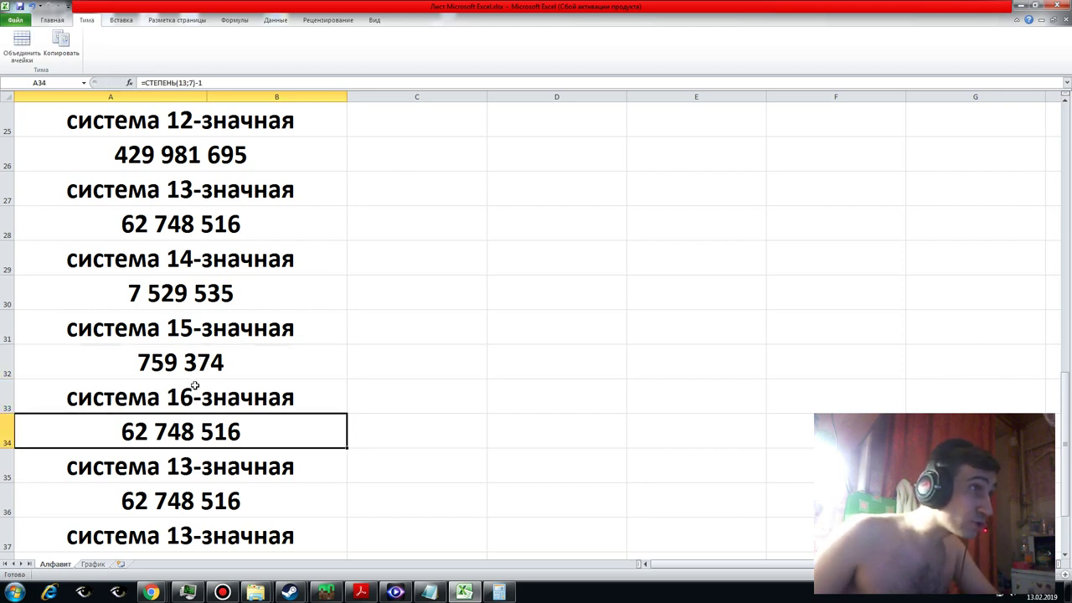
click(185, 83)
key(BackSpace)
text(6)
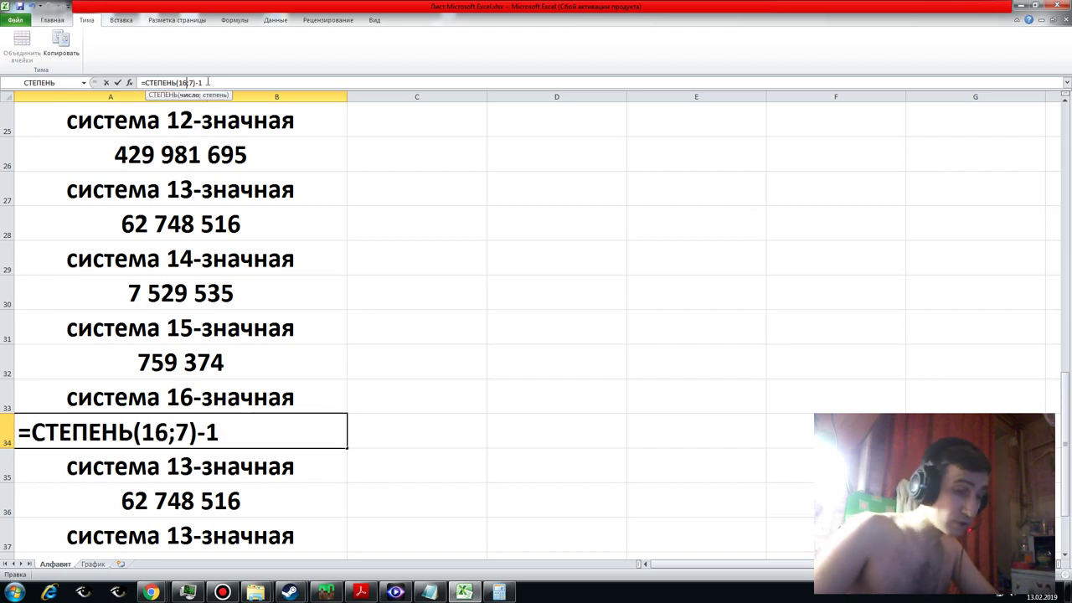
key(Right)
key(BackSpace)
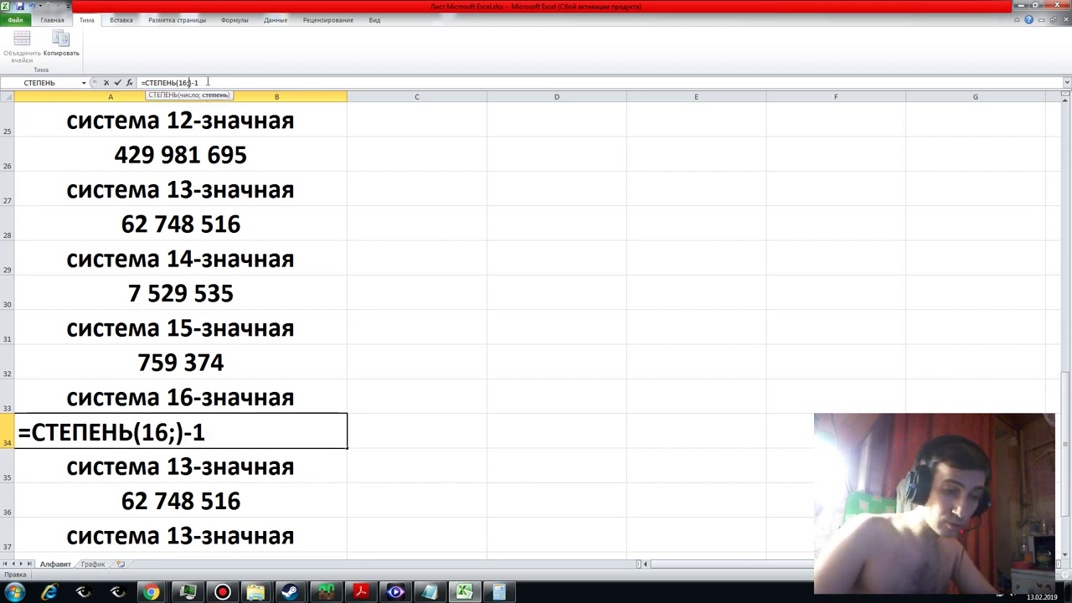
text(4)
key(Return)
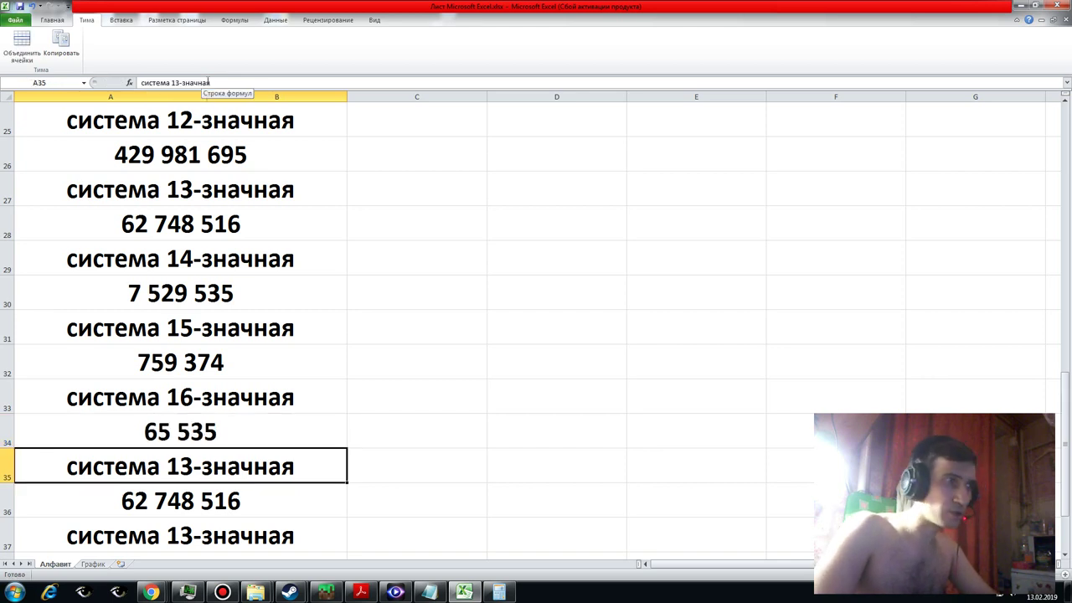
- Review the formulas in rows A30 to A34, ending on the A35 label
key(Up)
key(Up)
key(Up)
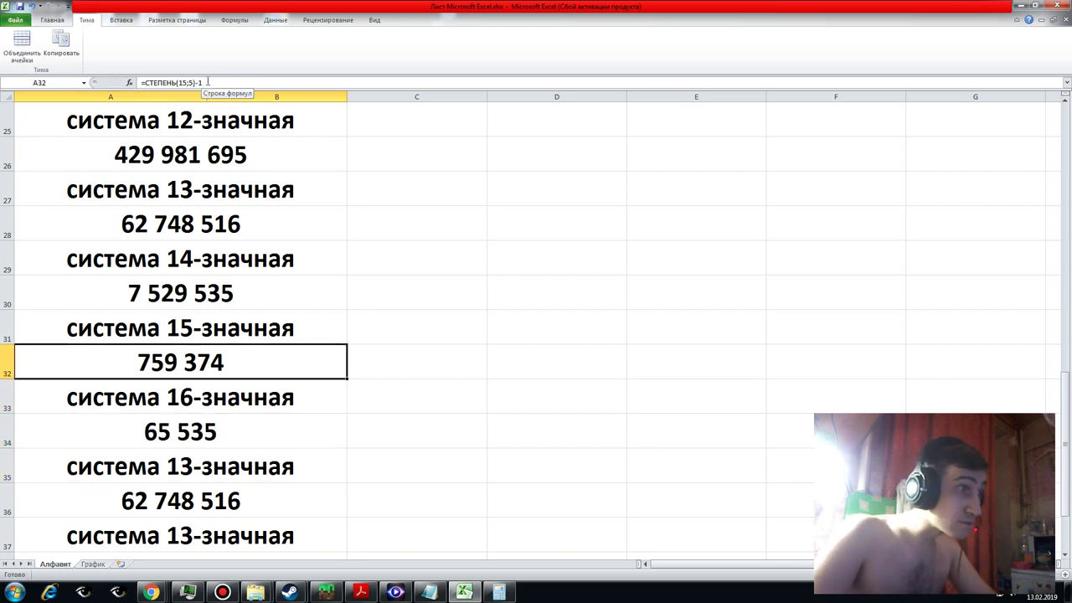
key(Up)
key(Up)
key(Up)
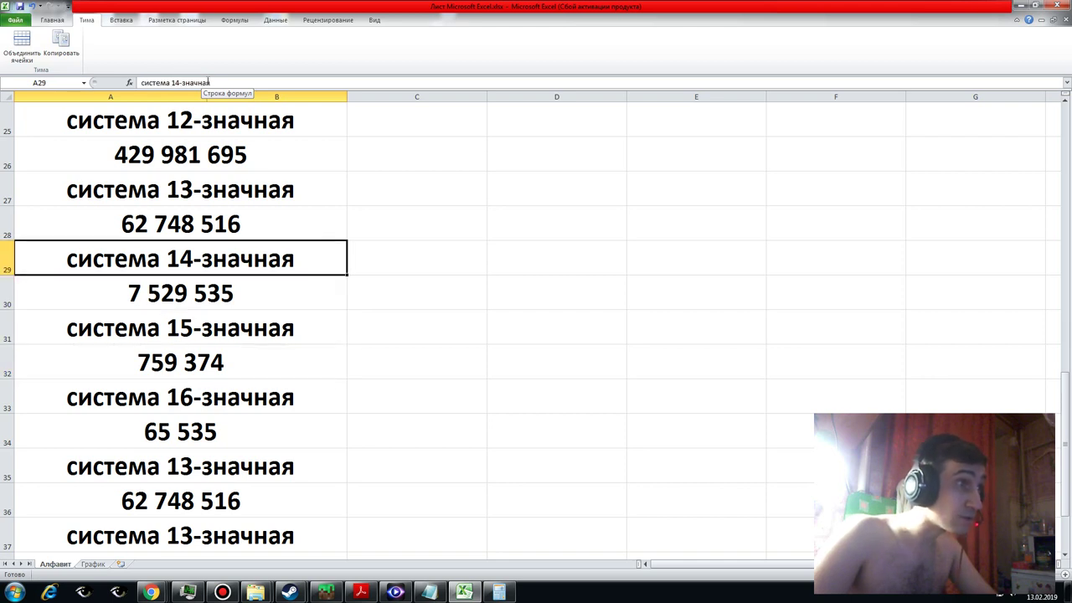
key(Up)
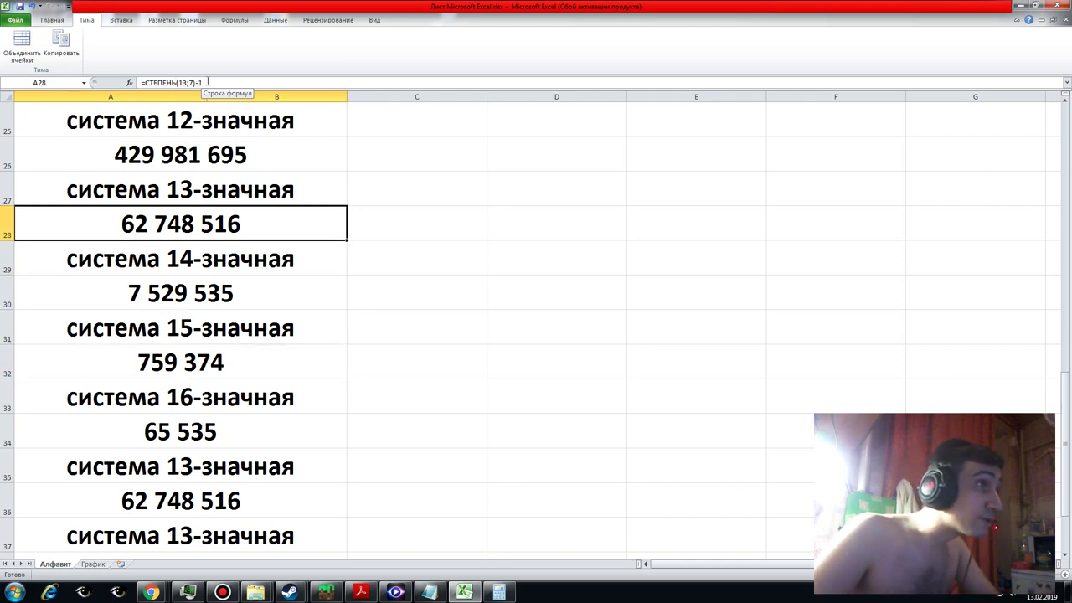
key(Down)
key(Down)
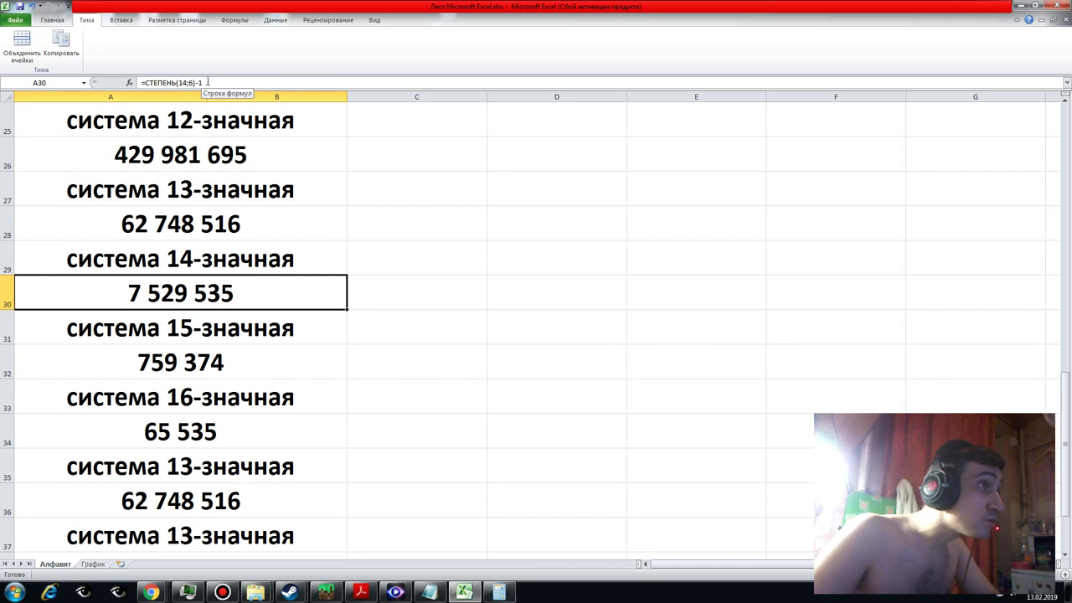
key(Down)
key(Down)
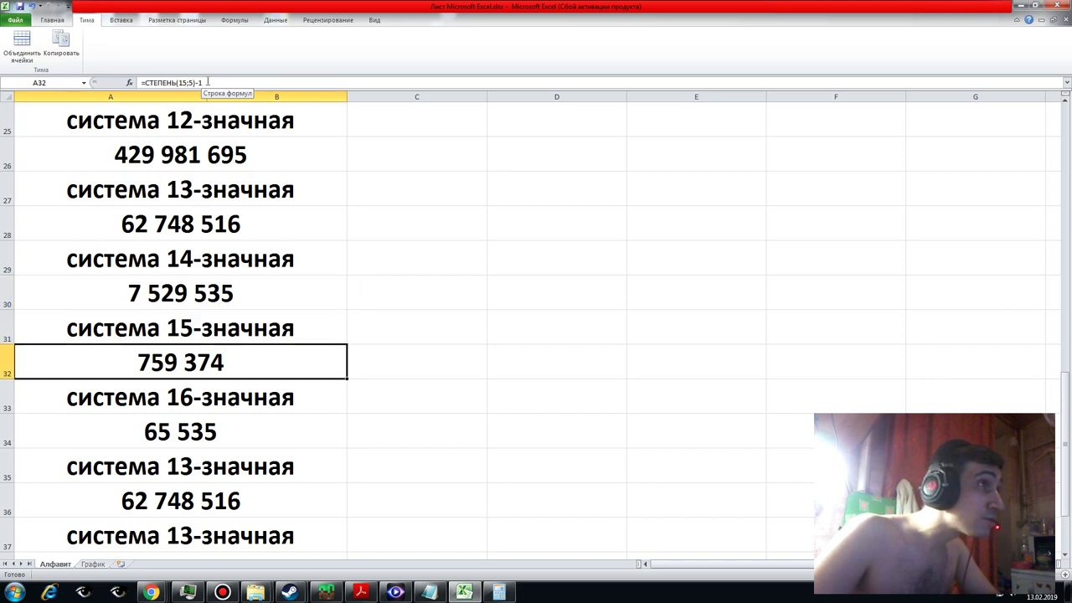
key(Down)
key(Down)
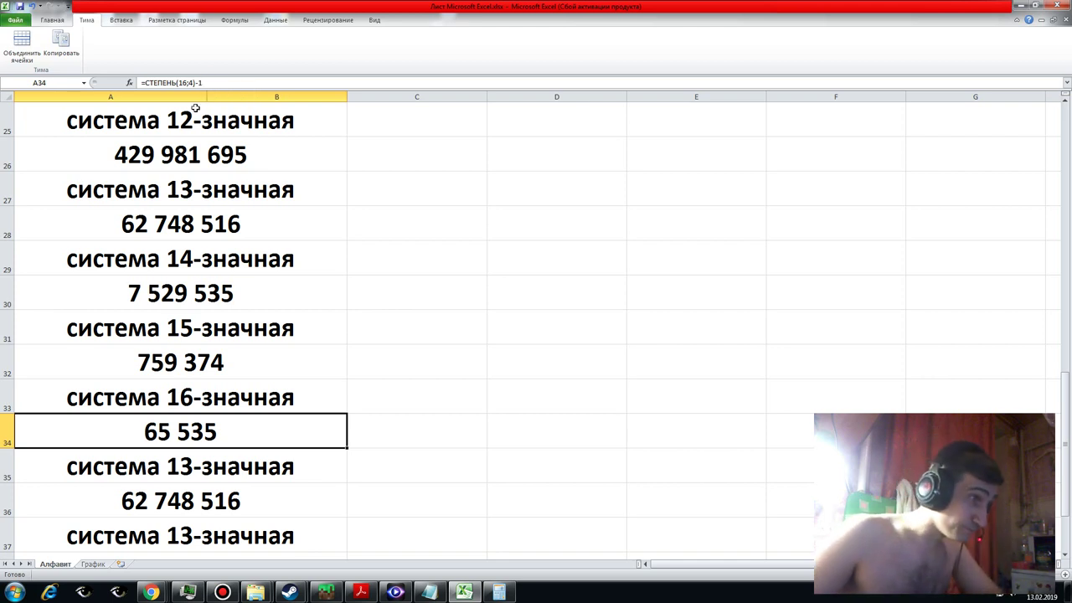
key(Down)
- Relabel A35 as система 17-значная
double_click(193, 467)
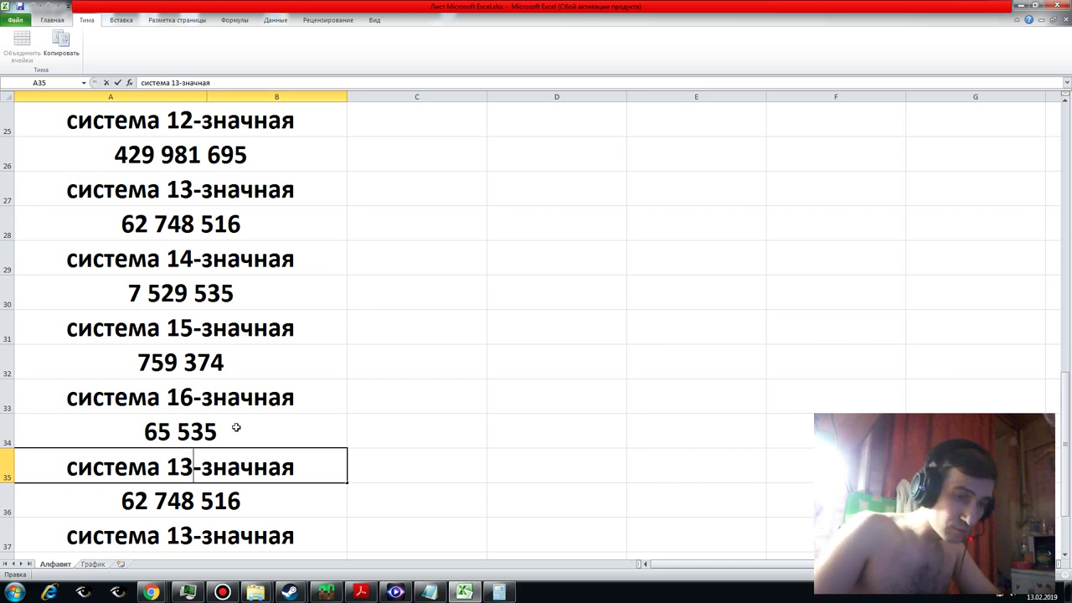
key(BackSpace)
text(7)
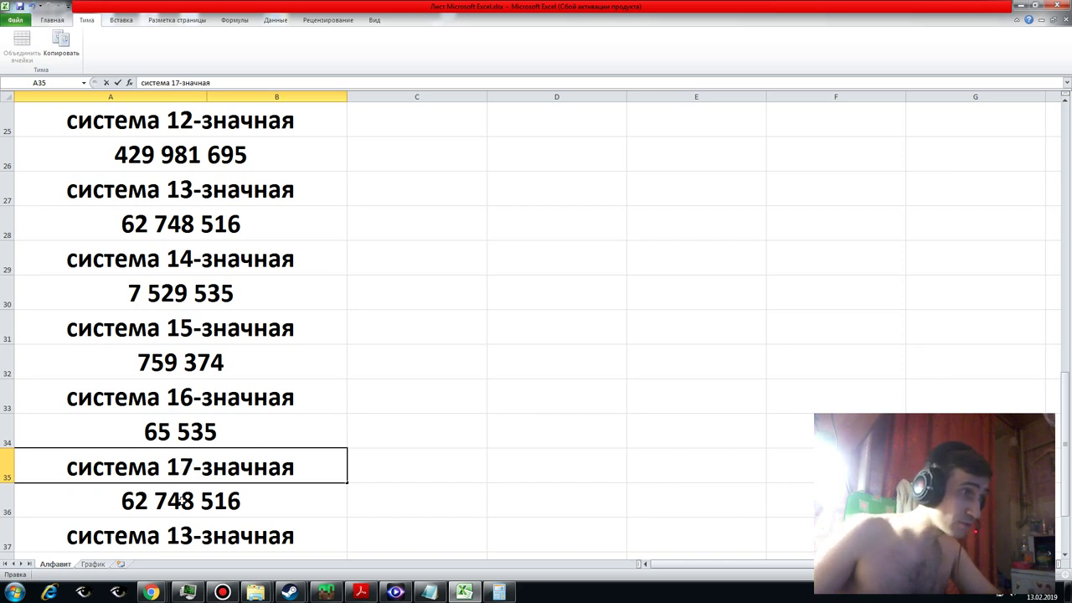
key(Return)
- Change A36's formula to =СТЕПЕНЬ(17;3)-1, giving 4 912
click(190, 439)
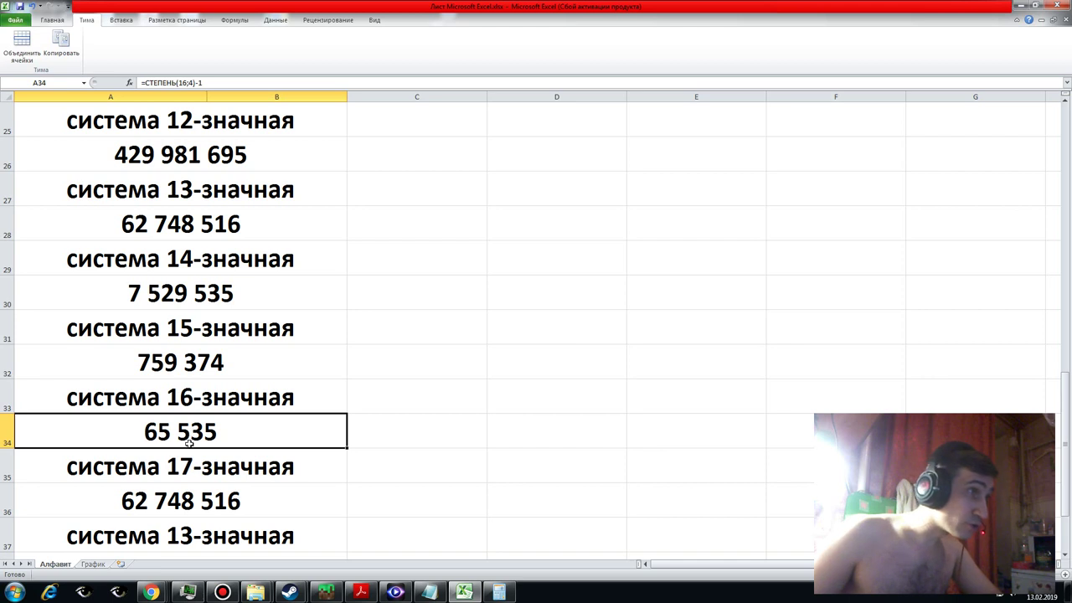
click(181, 496)
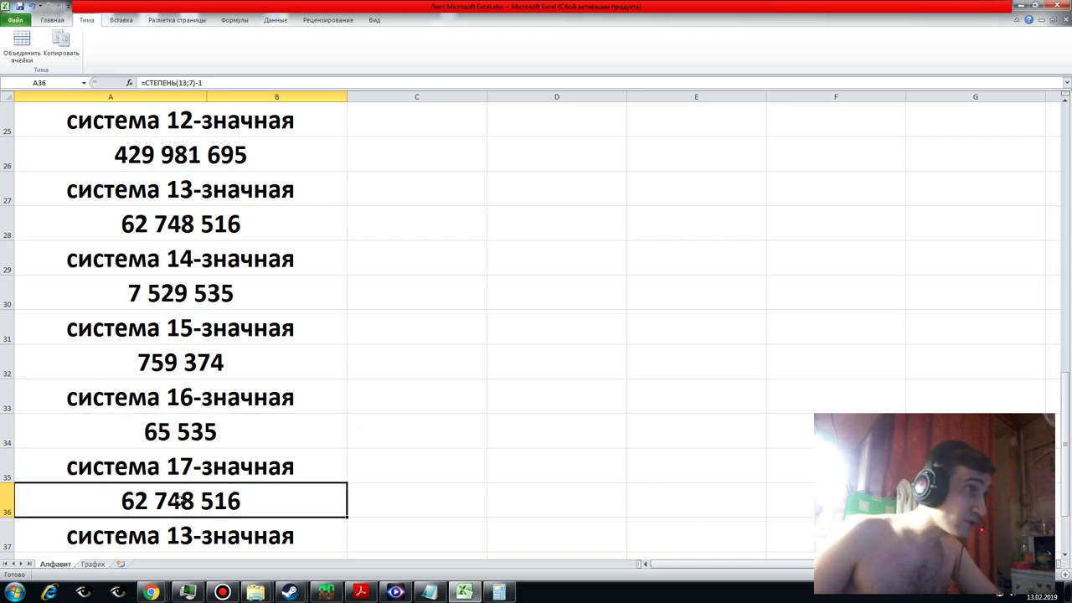
click(185, 82)
key(BackSpace)
text(7)
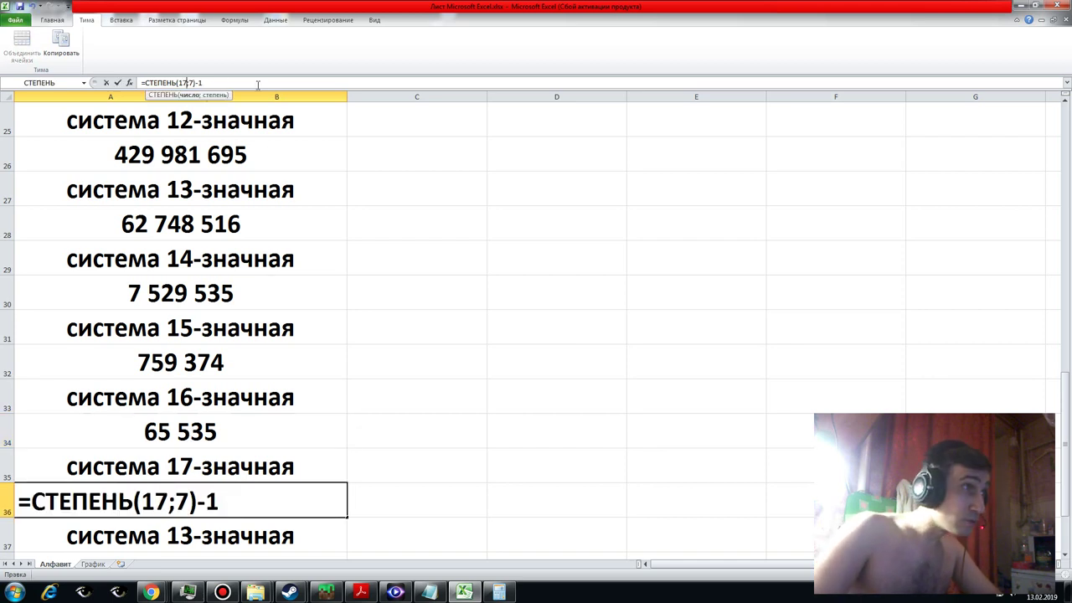
key(Right)
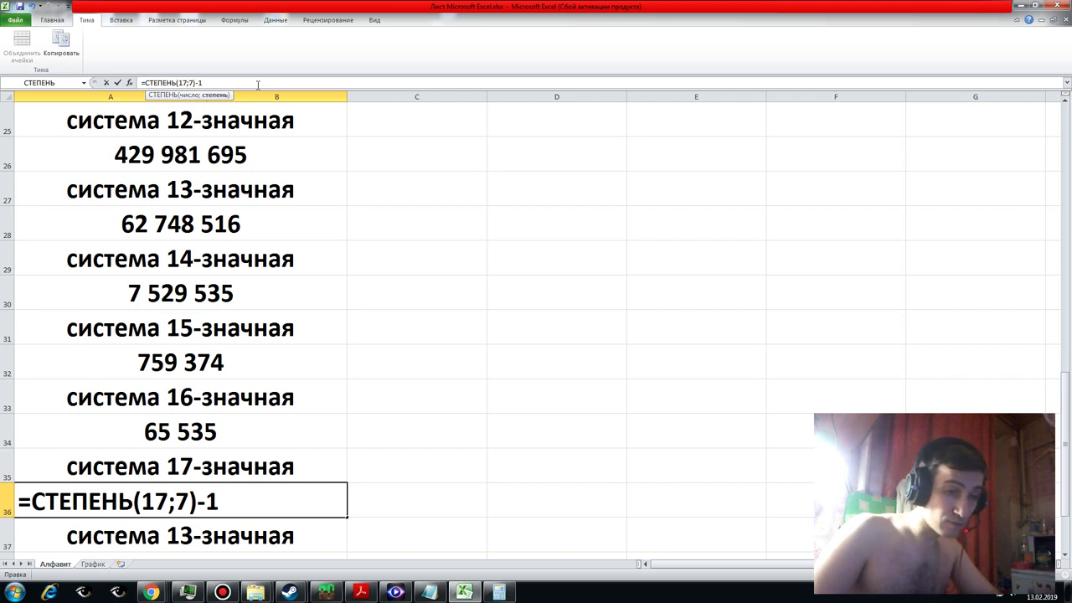
key(Delete)
text(3)
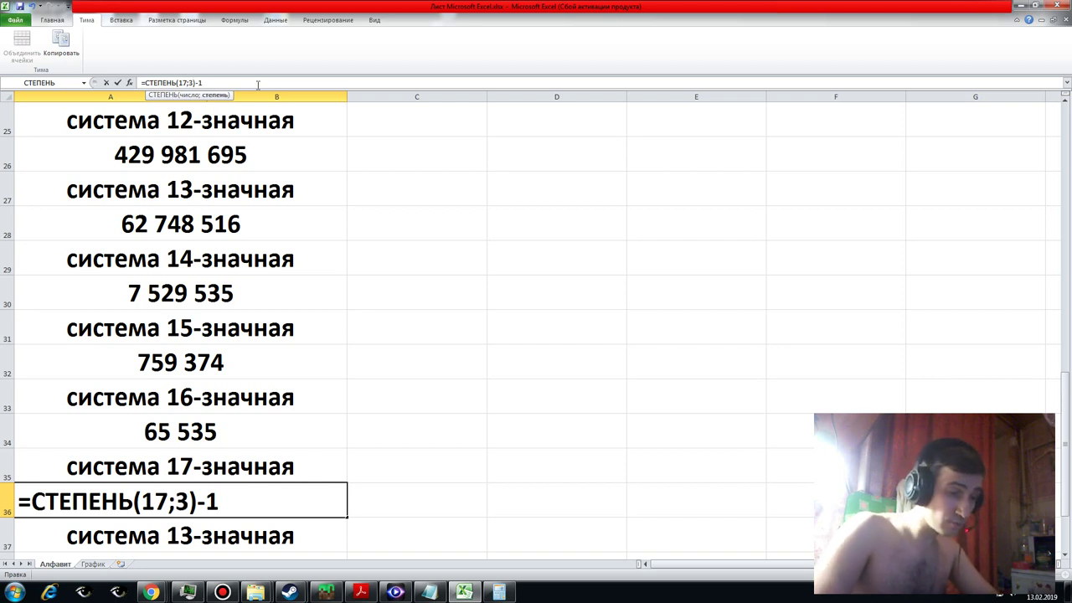
key(Return)
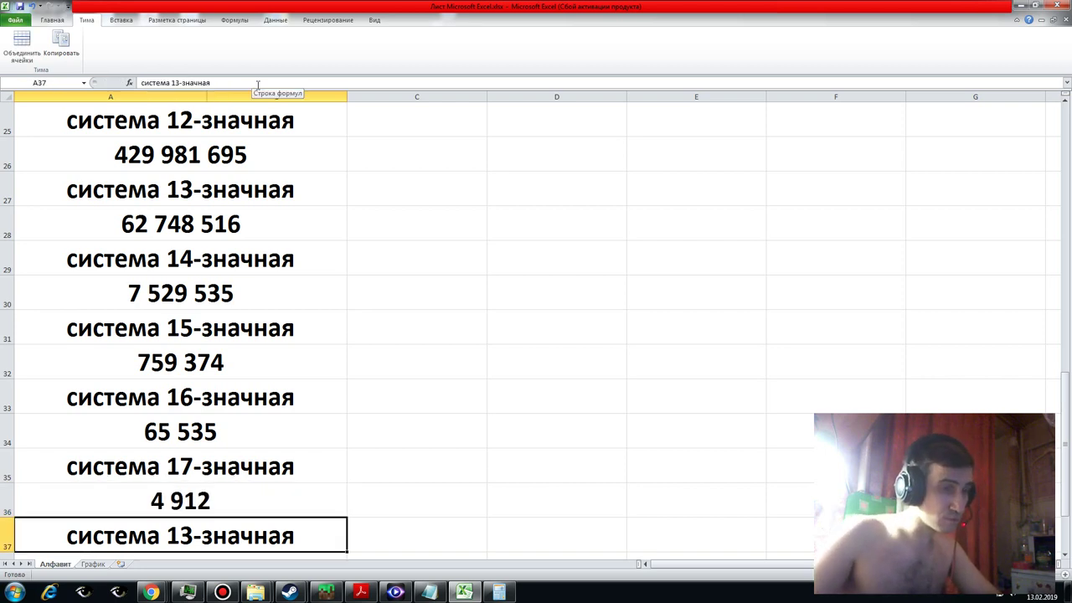
key(Down)
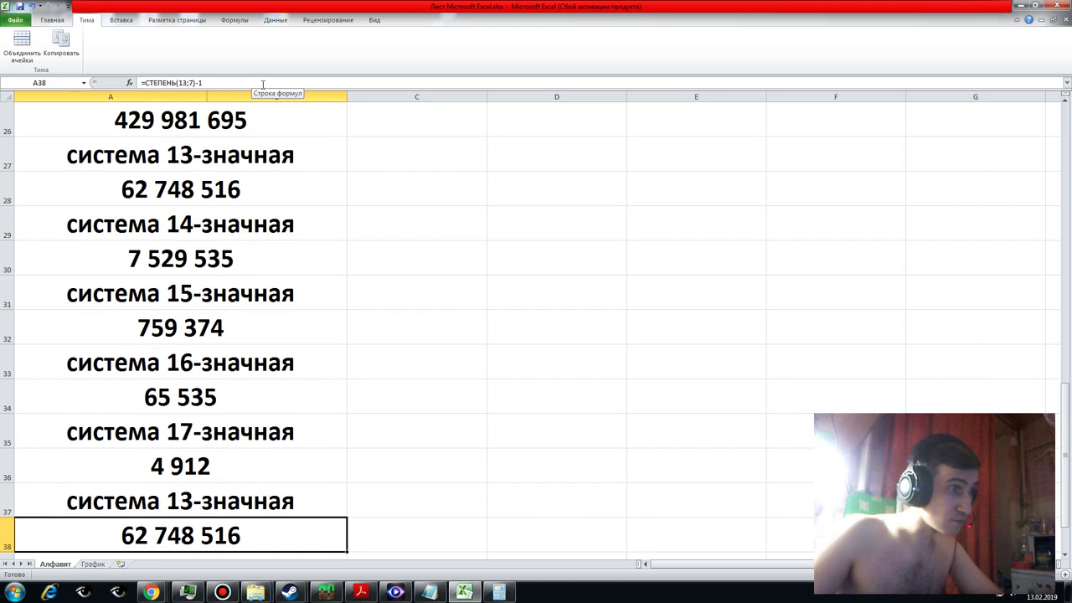
key(Up)
key(Up)
key(Down)
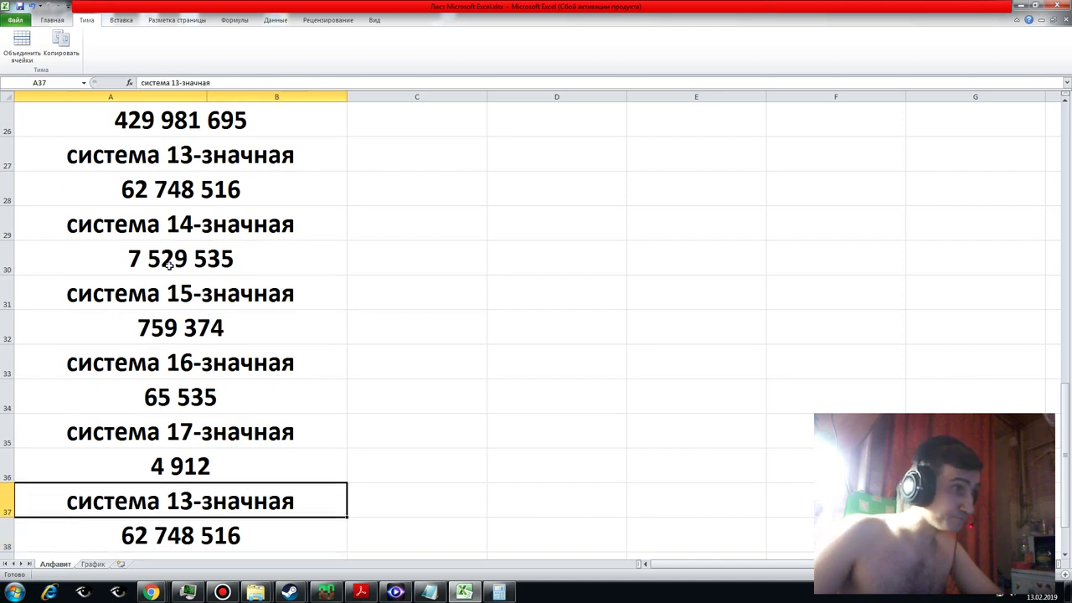
- Relabel A37 as система 18-значная
double_click(193, 500)
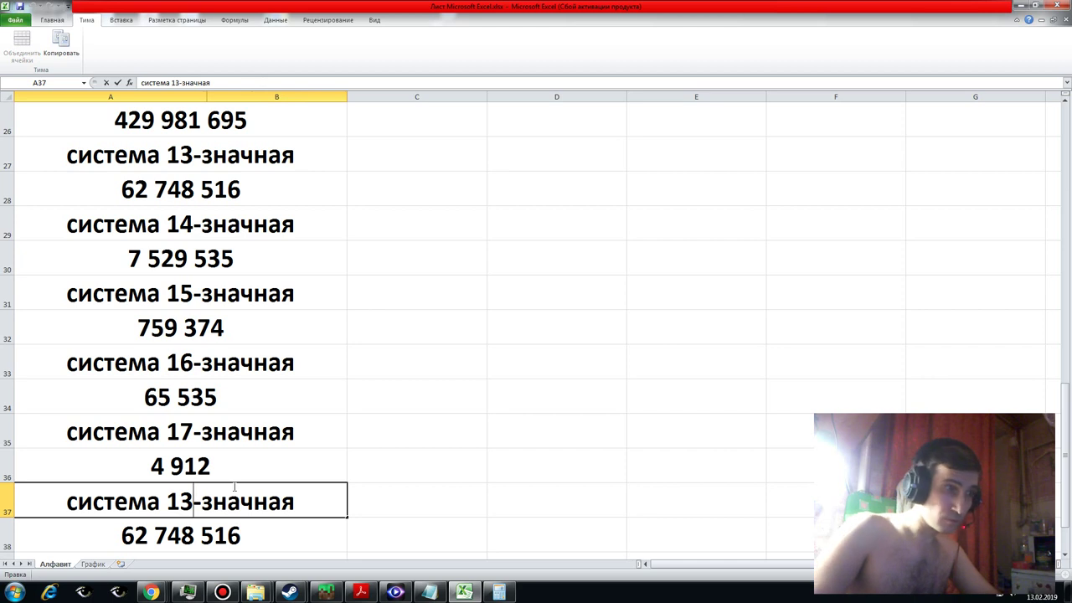
key(BackSpace)
text(8)
key(Return)
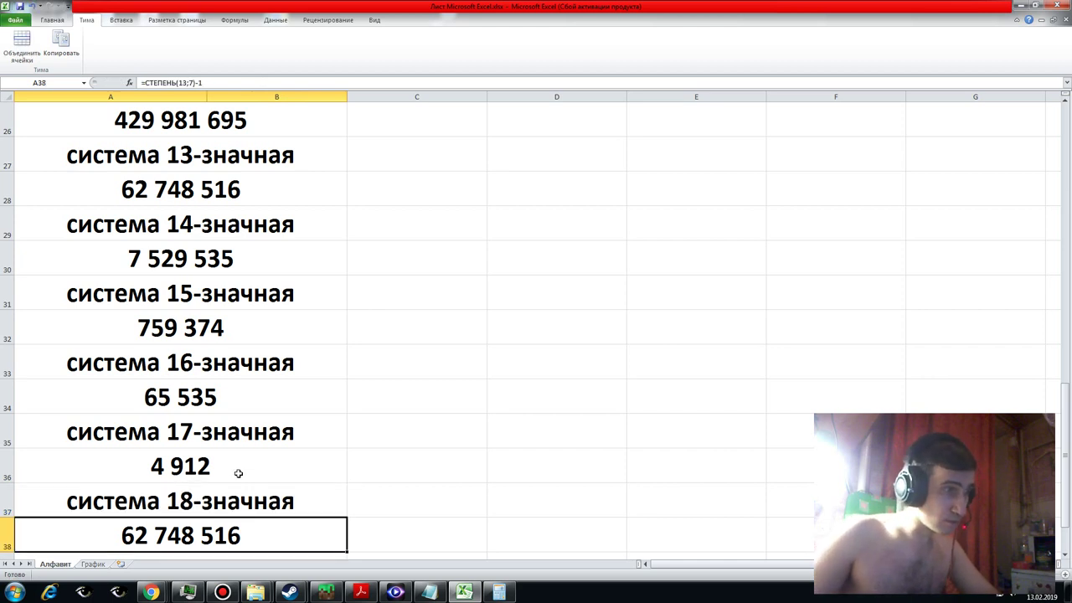
- Change A38's formula to =СТЕПЕНЬ(18;2)-1, giving 323
click(184, 402)
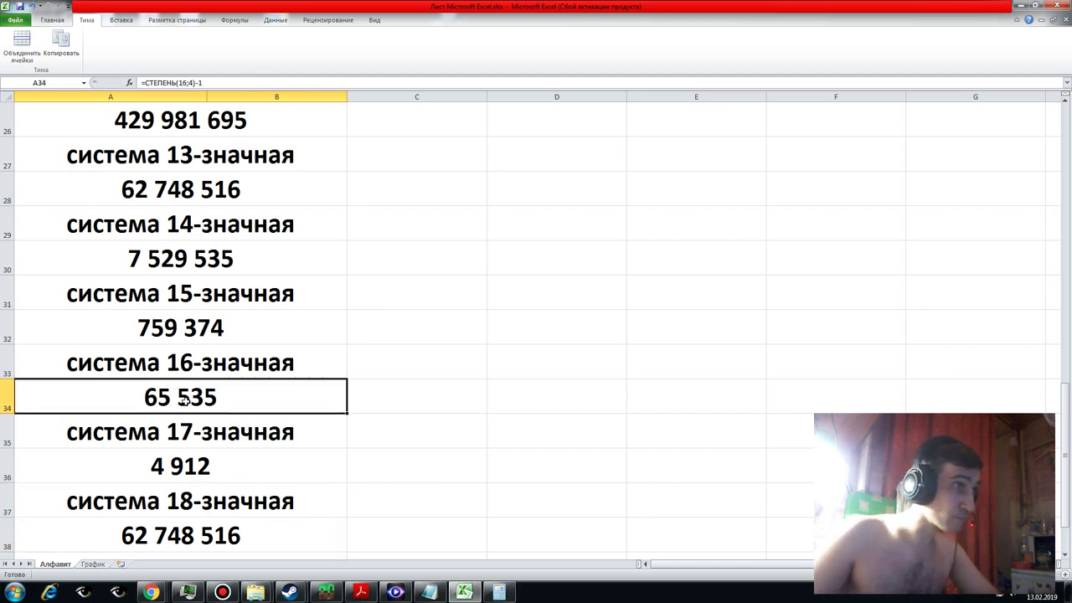
click(183, 467)
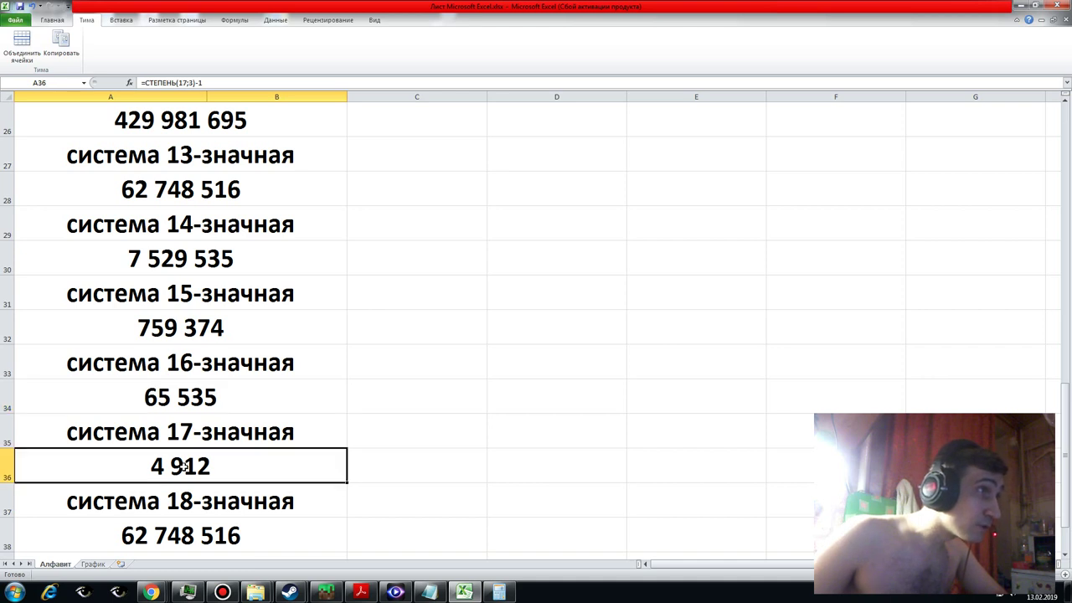
click(183, 532)
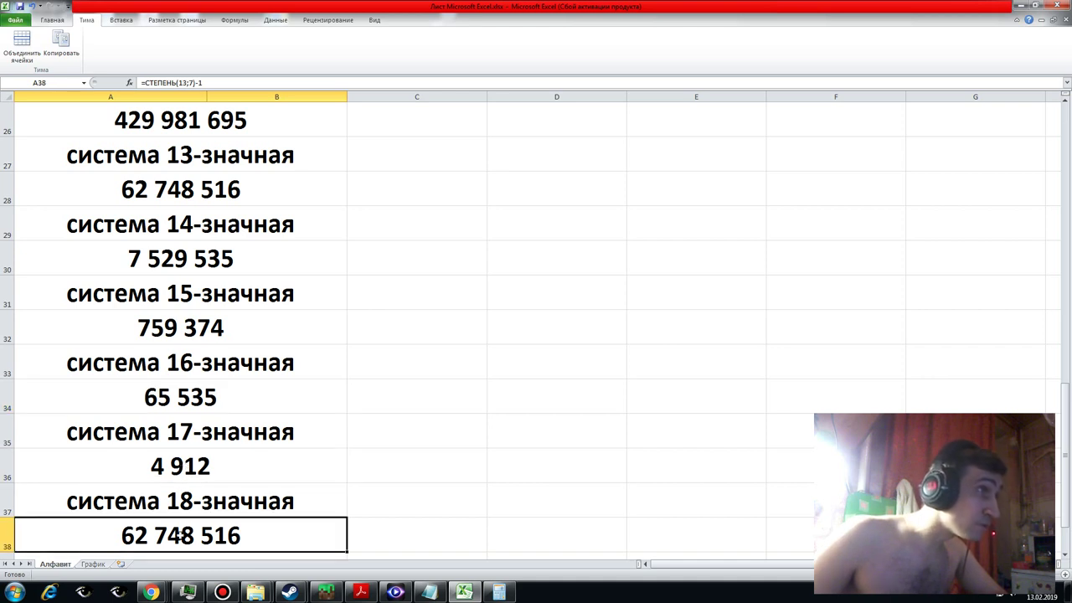
click(188, 82)
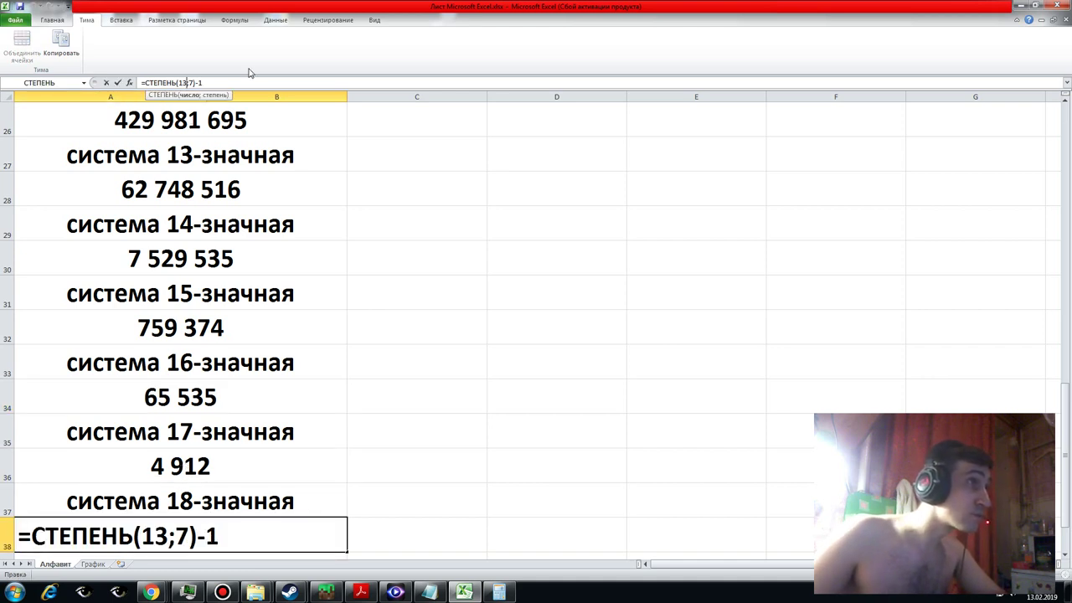
key(BackSpace)
text(8)
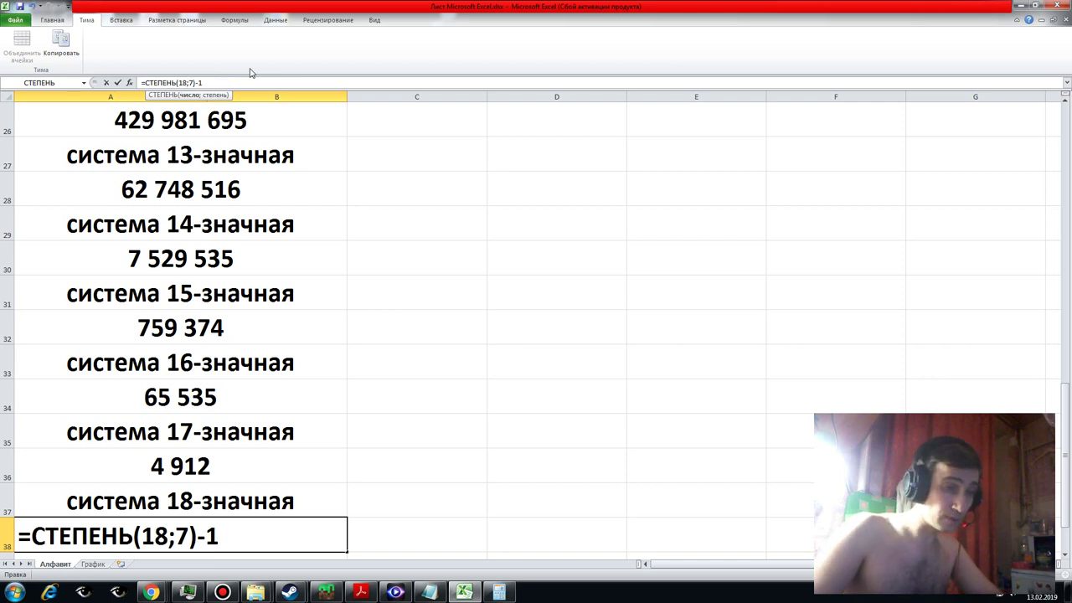
key(Right)
key(Delete)
text(2)
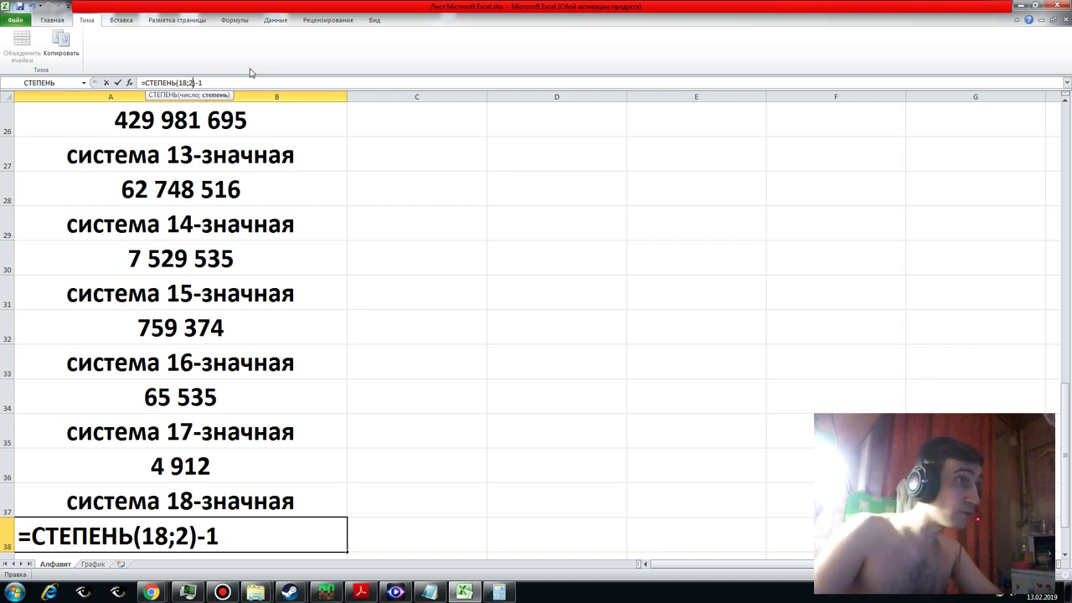
key(Return)
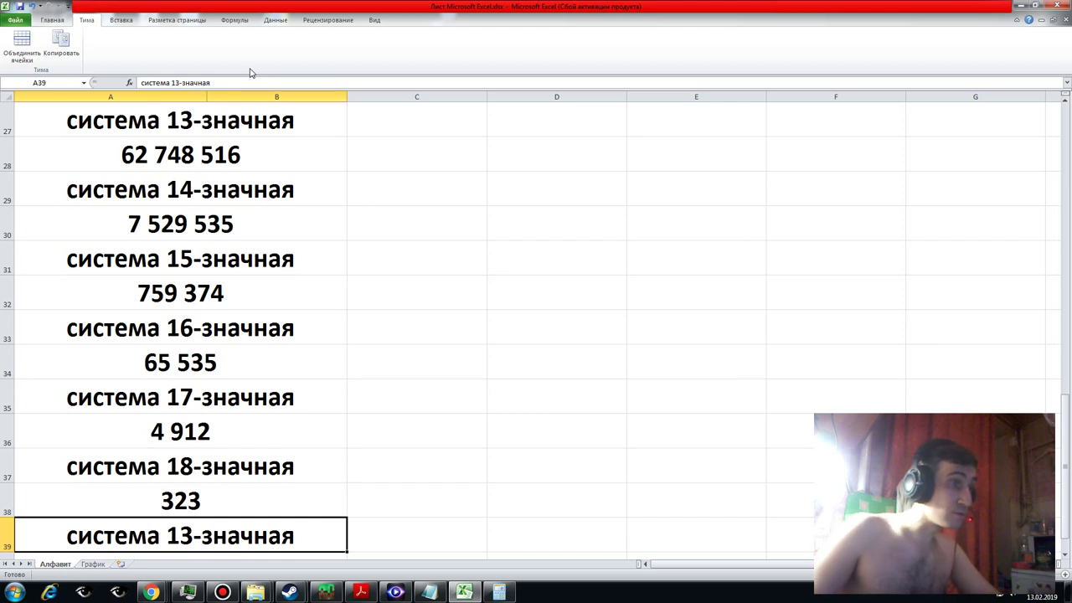
- Relabel A39 as система 19-значная and recheck the A38 result
double_click(194, 536)
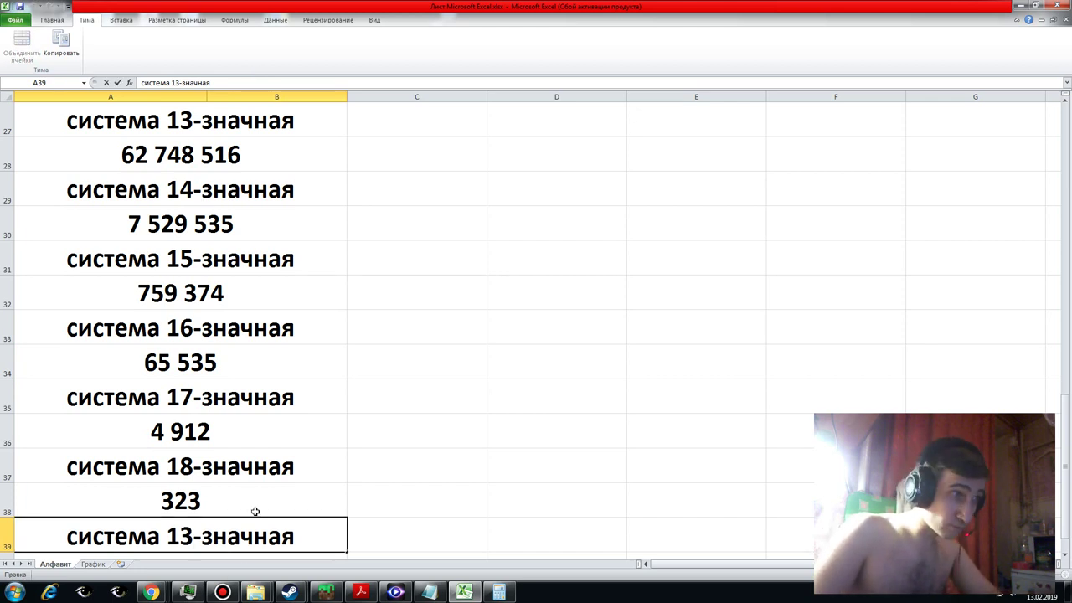
key(BackSpace)
text(9)
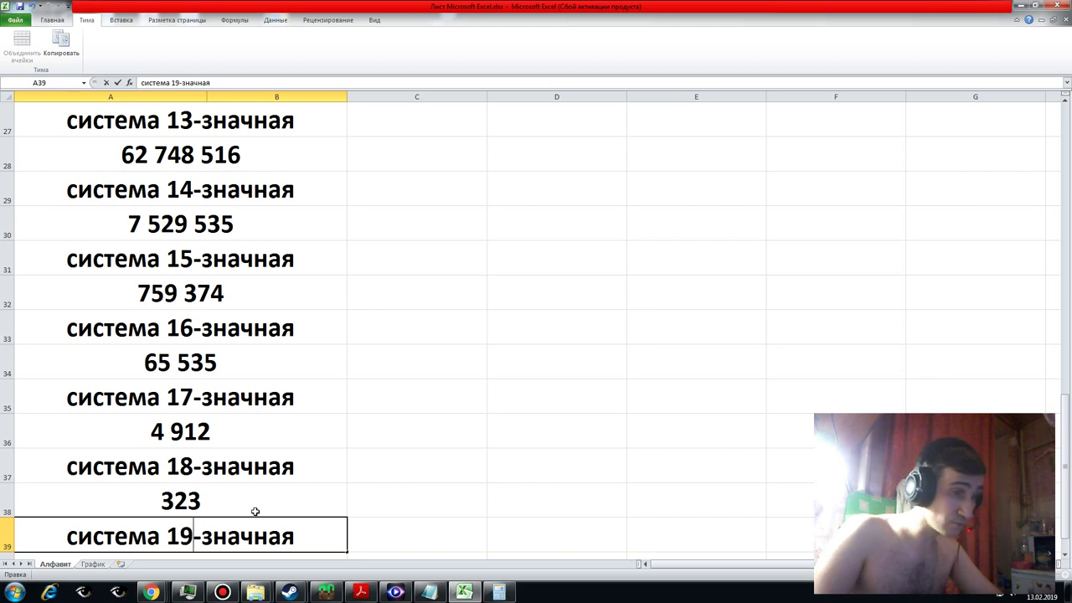
key(Return)
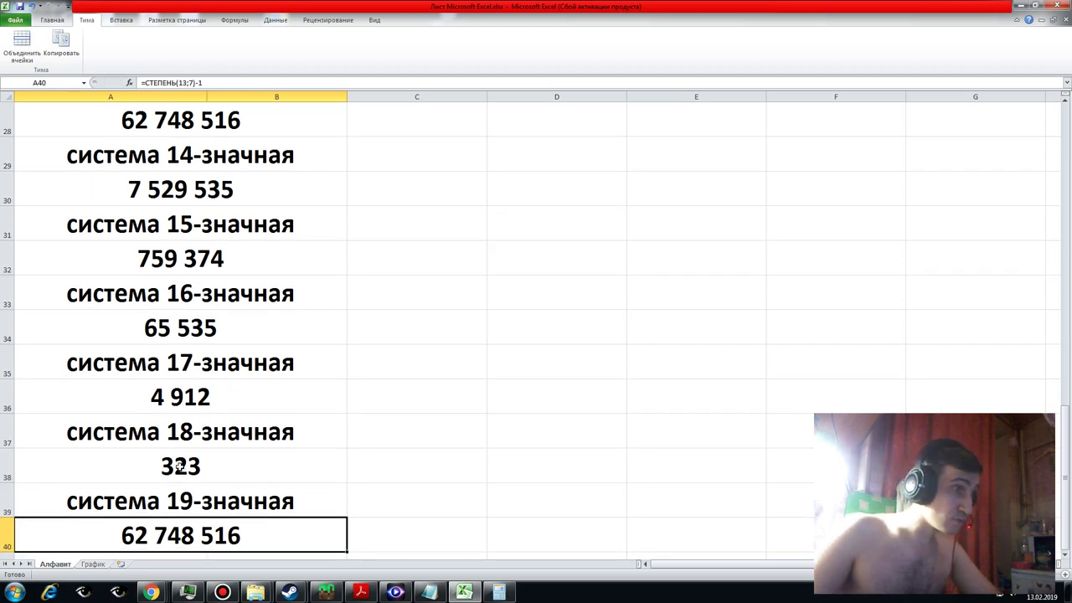
click(180, 466)
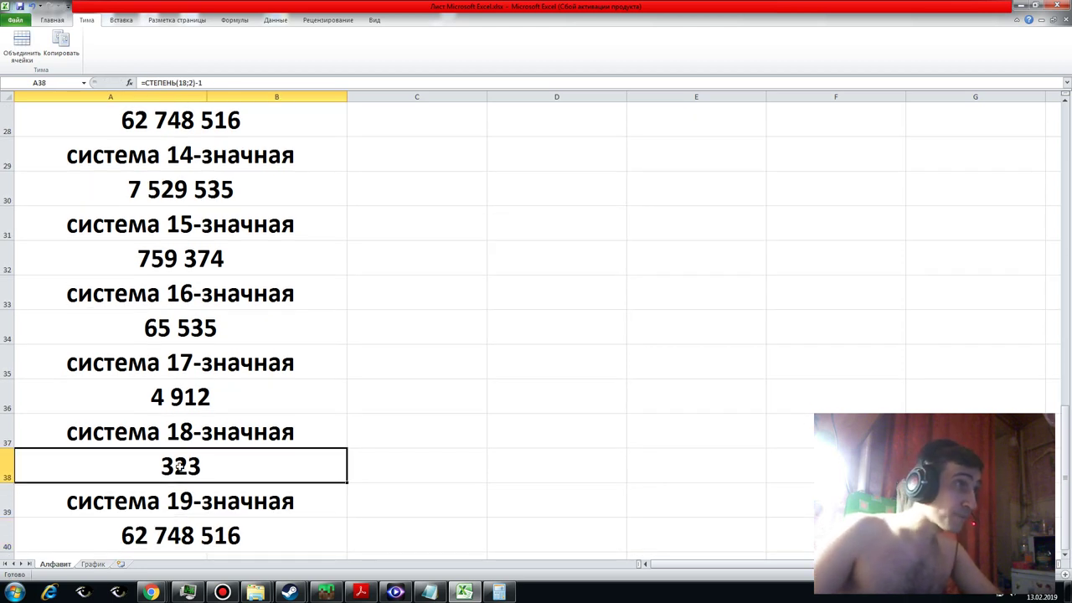
click(172, 536)
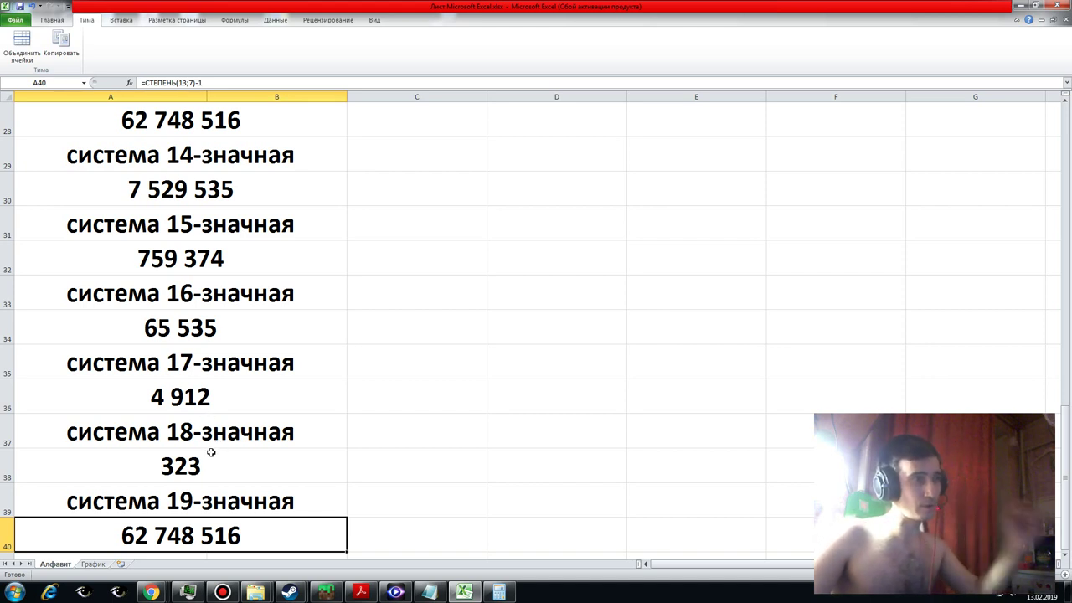
click(204, 466)
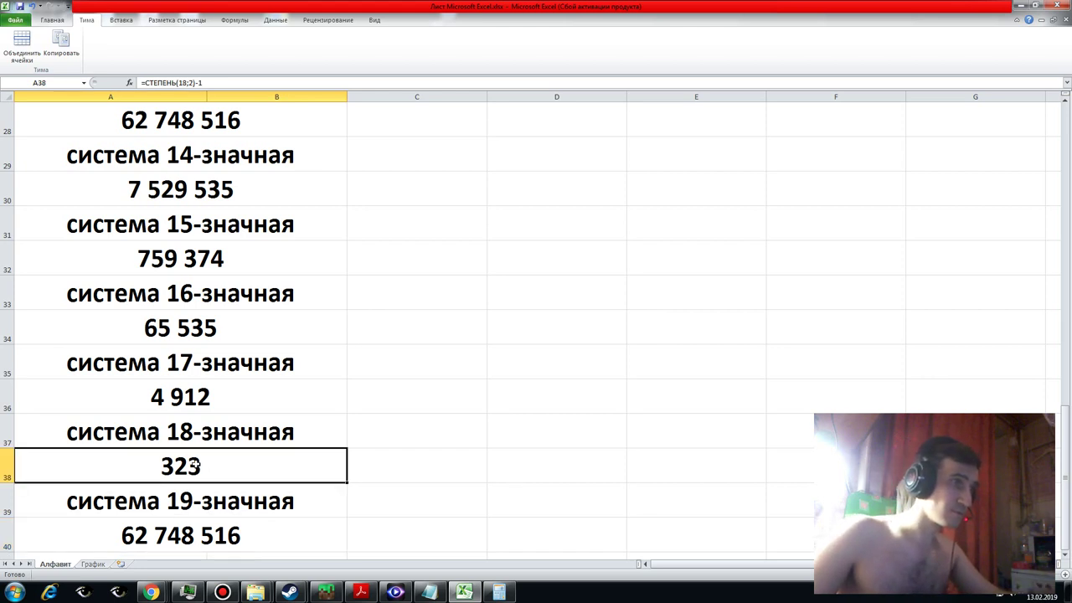
click(201, 432)
click(206, 397)
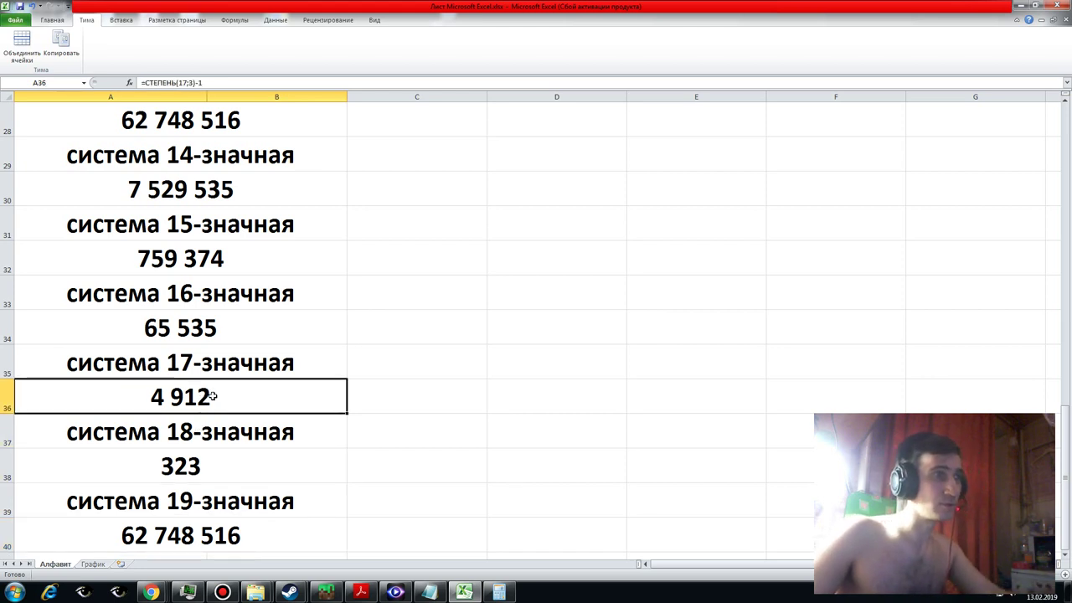
click(191, 474)
click(201, 509)
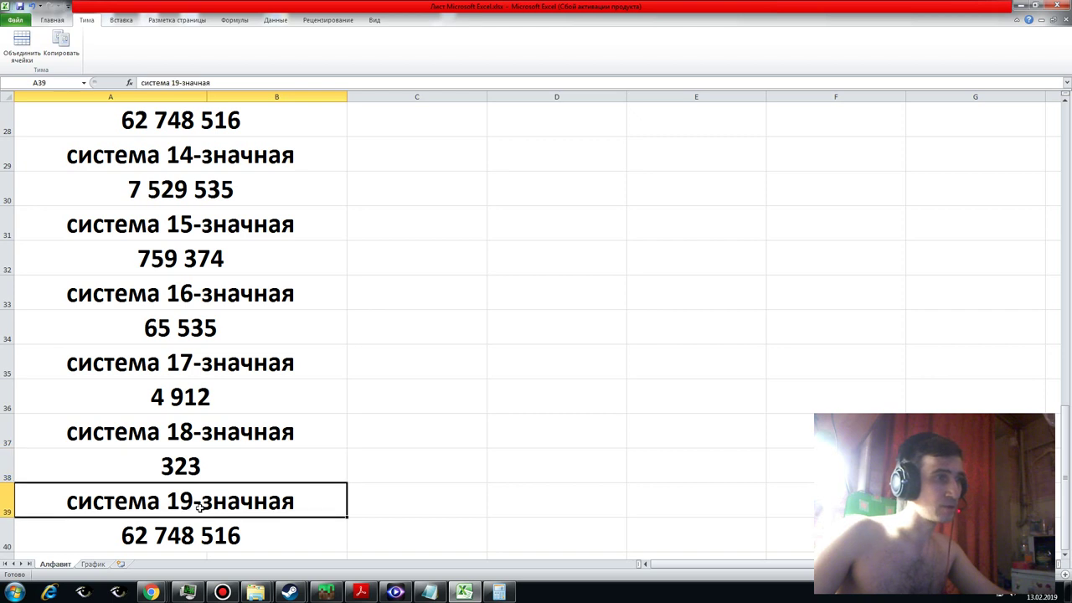
click(196, 534)
click(193, 501)
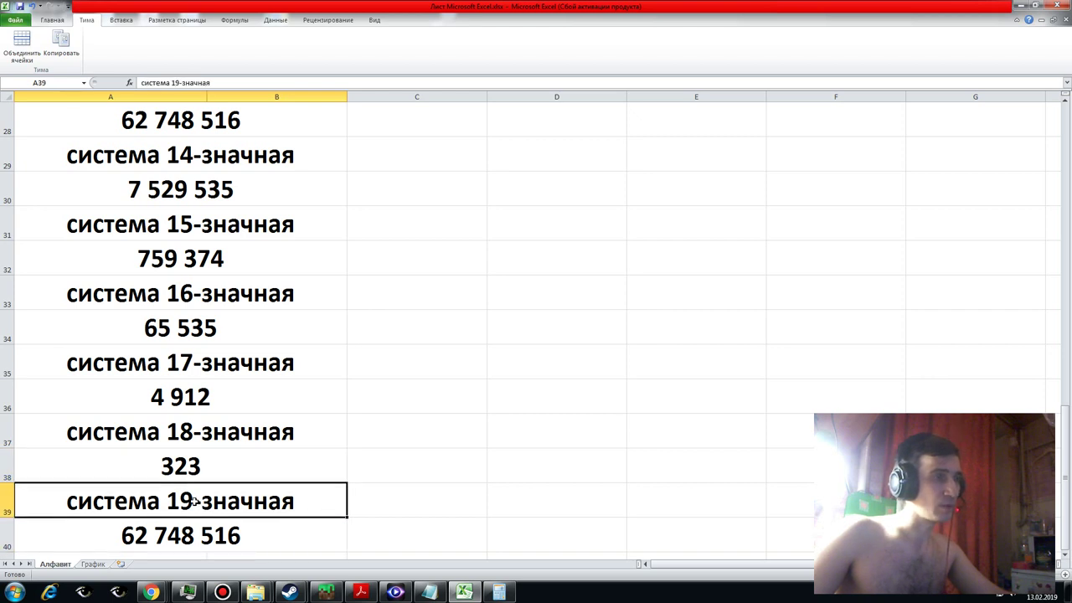
click(200, 462)
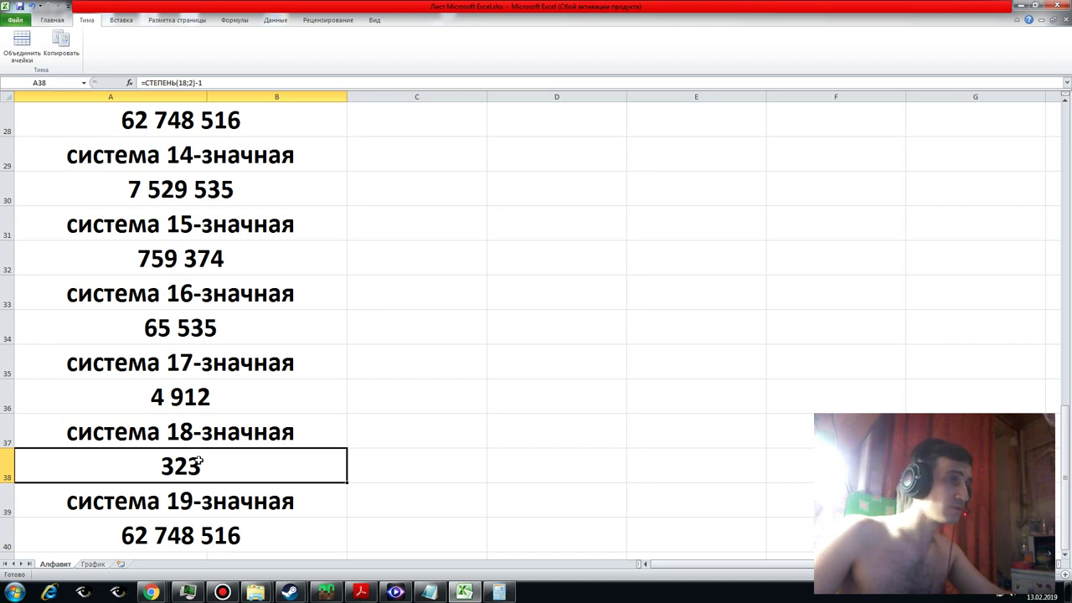
click(198, 506)
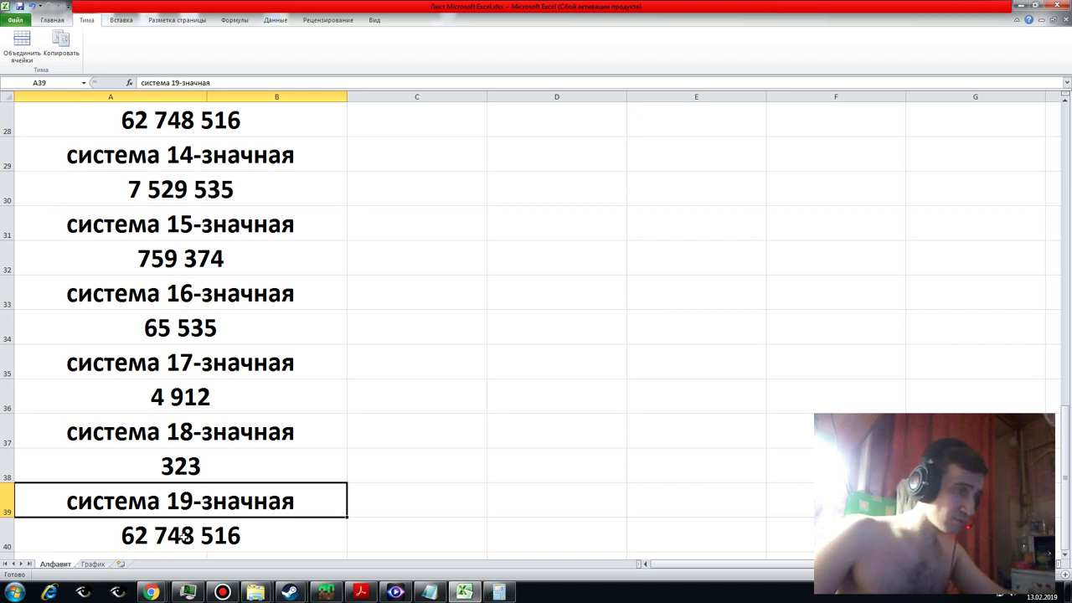
click(181, 538)
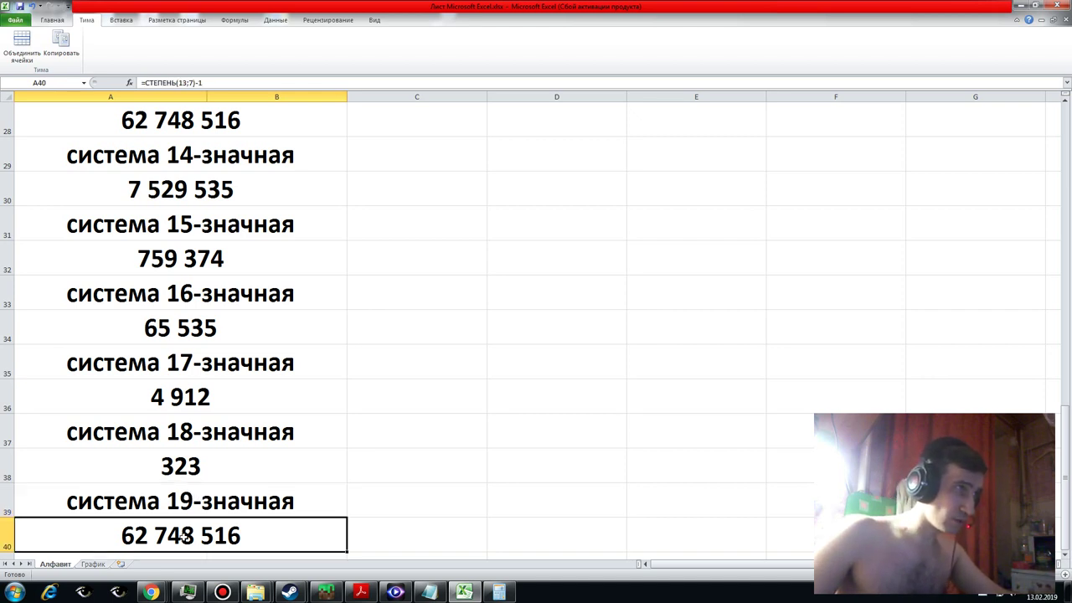
click(194, 471)
click(190, 501)
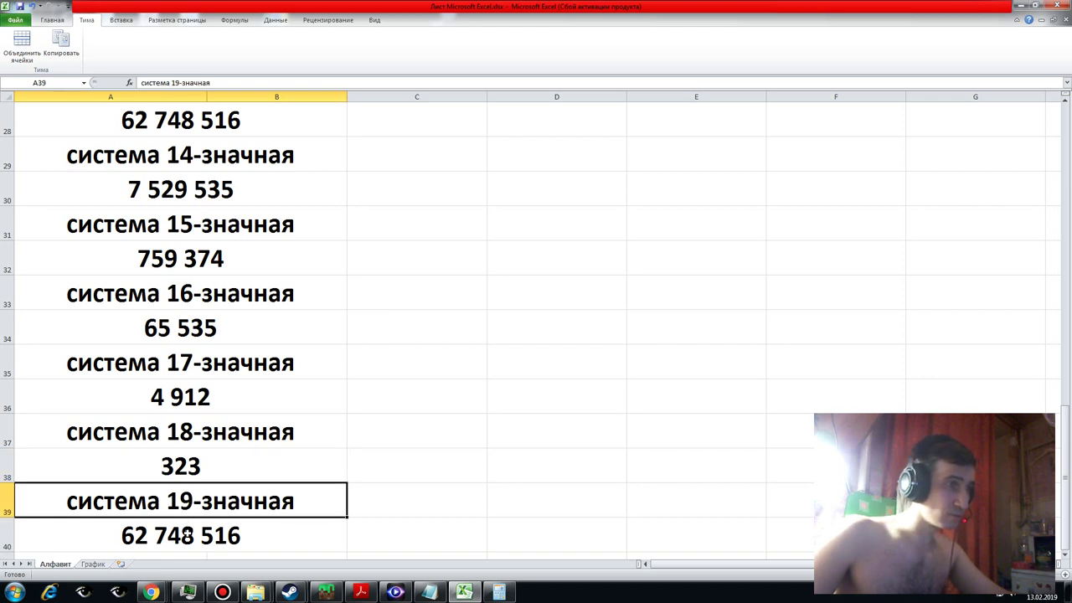
click(183, 536)
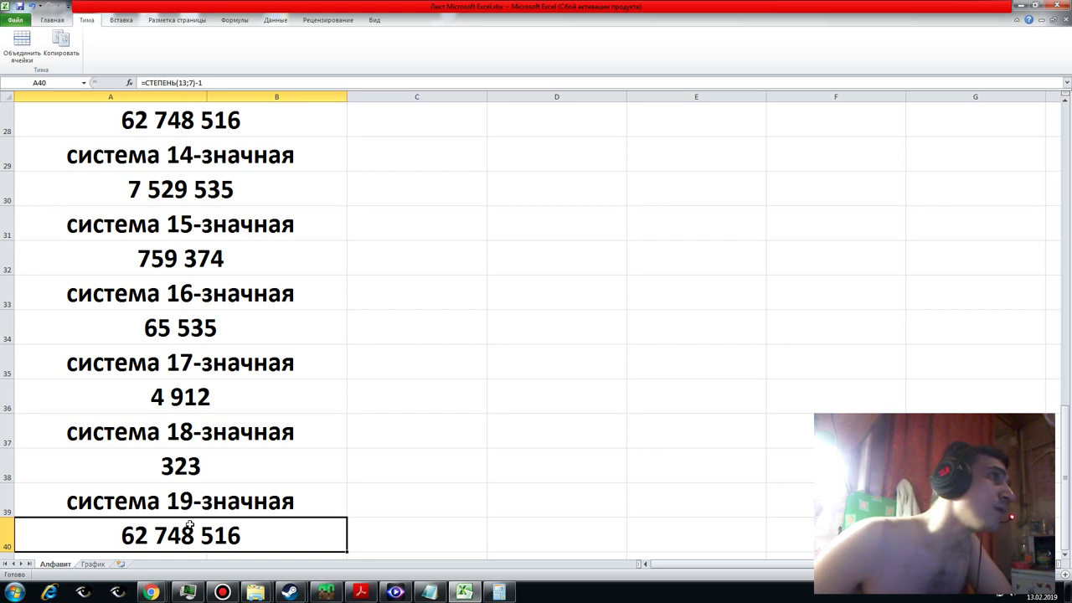
click(188, 471)
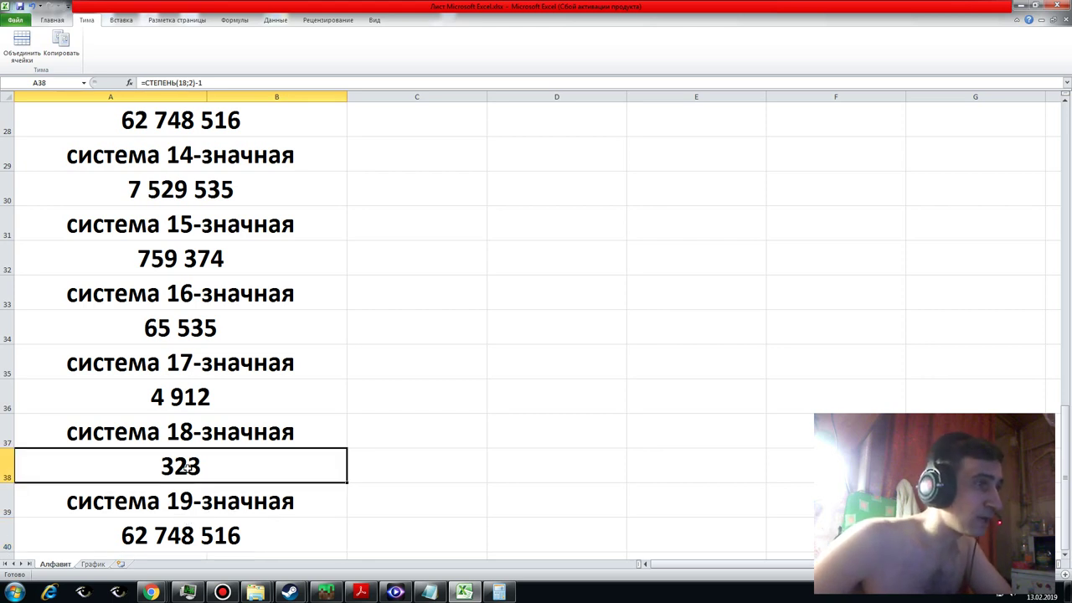
click(195, 399)
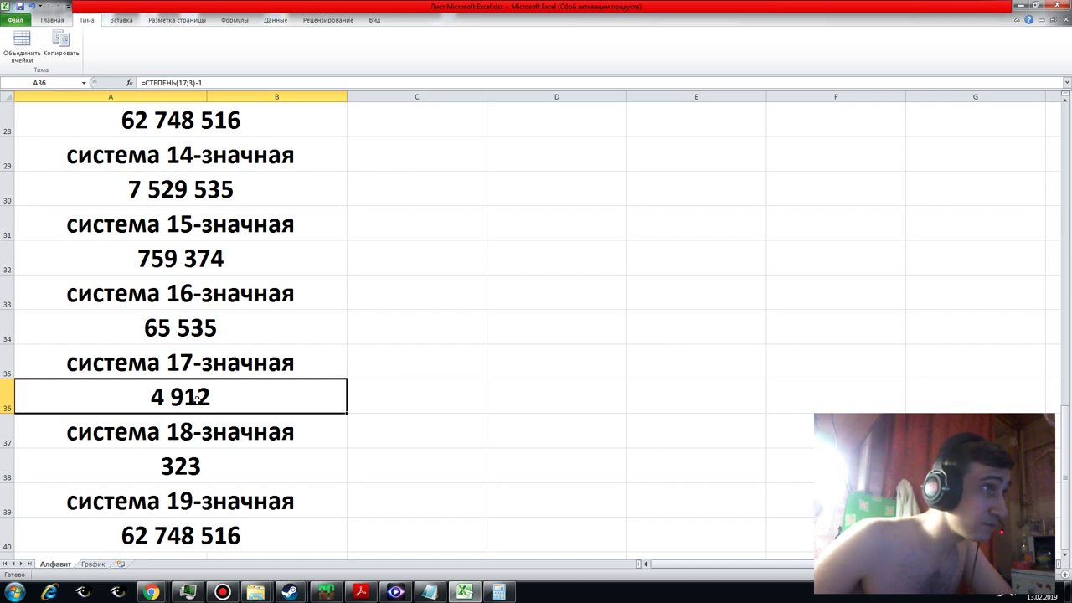
click(191, 466)
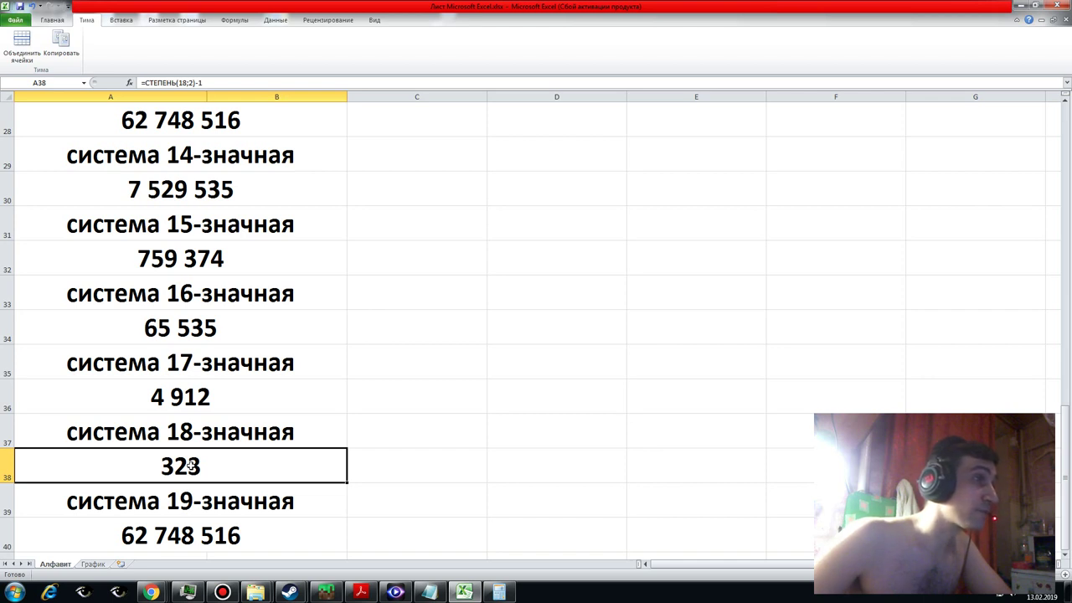
click(192, 529)
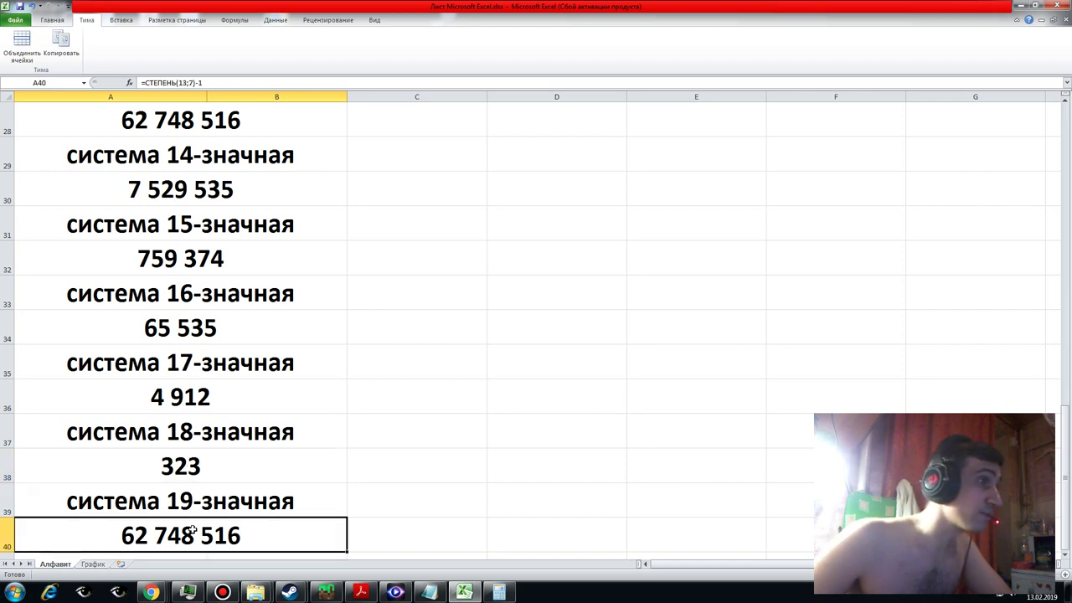
click(192, 469)
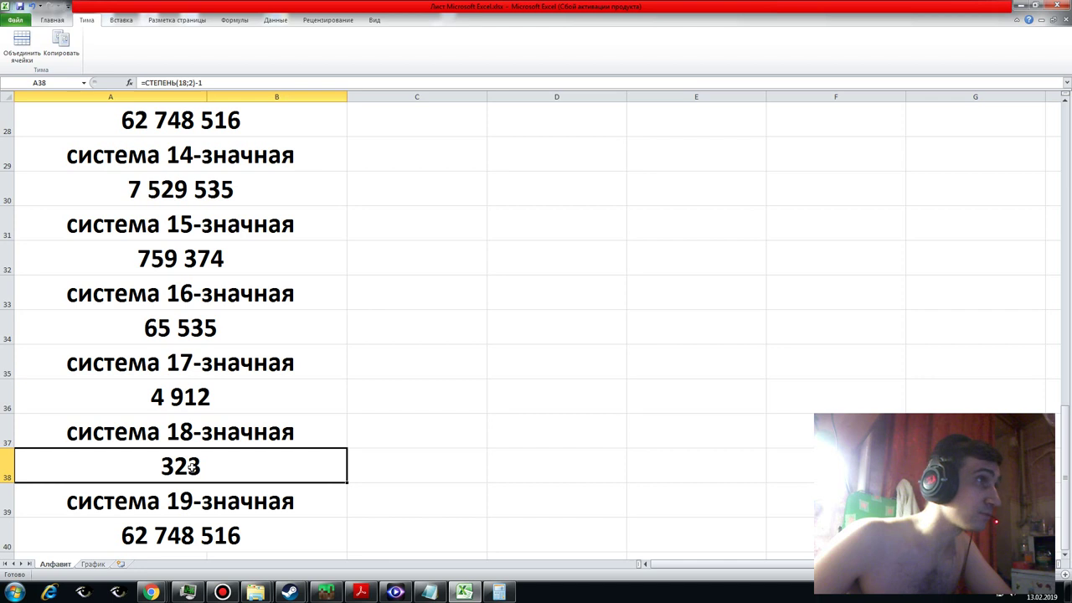
- Change A40's formula to =СТЕПЕНЬ(19;1)-1, giving 18
click(192, 534)
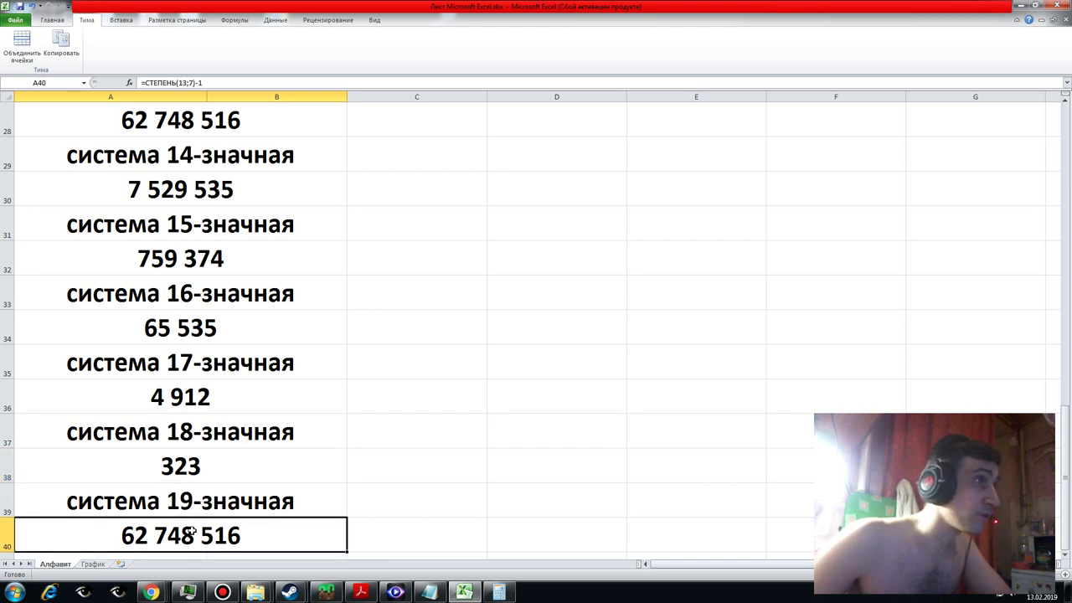
click(188, 82)
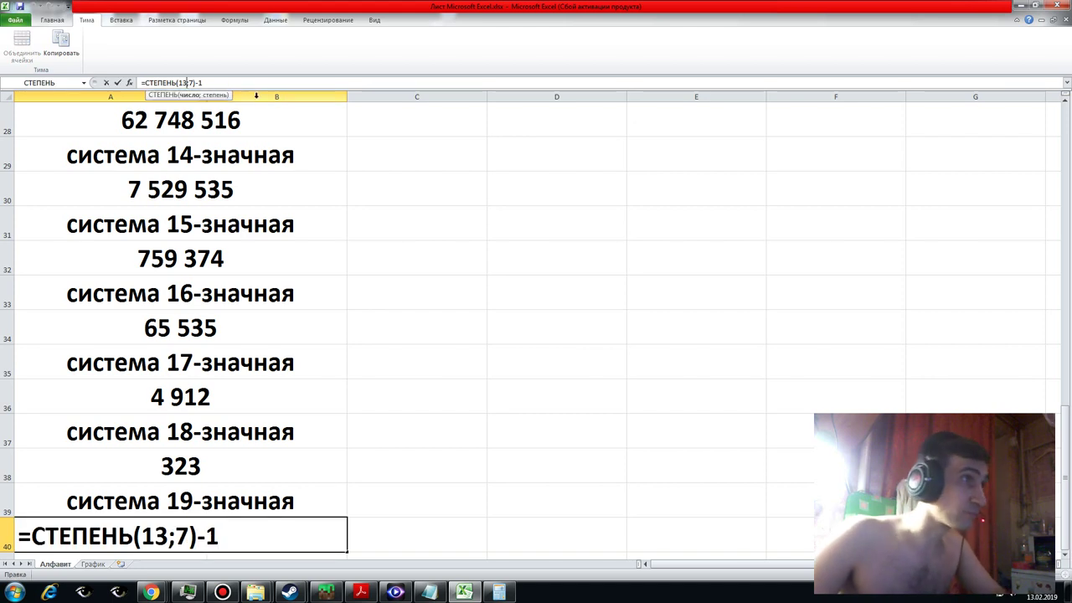
key(BackSpace)
text(9)
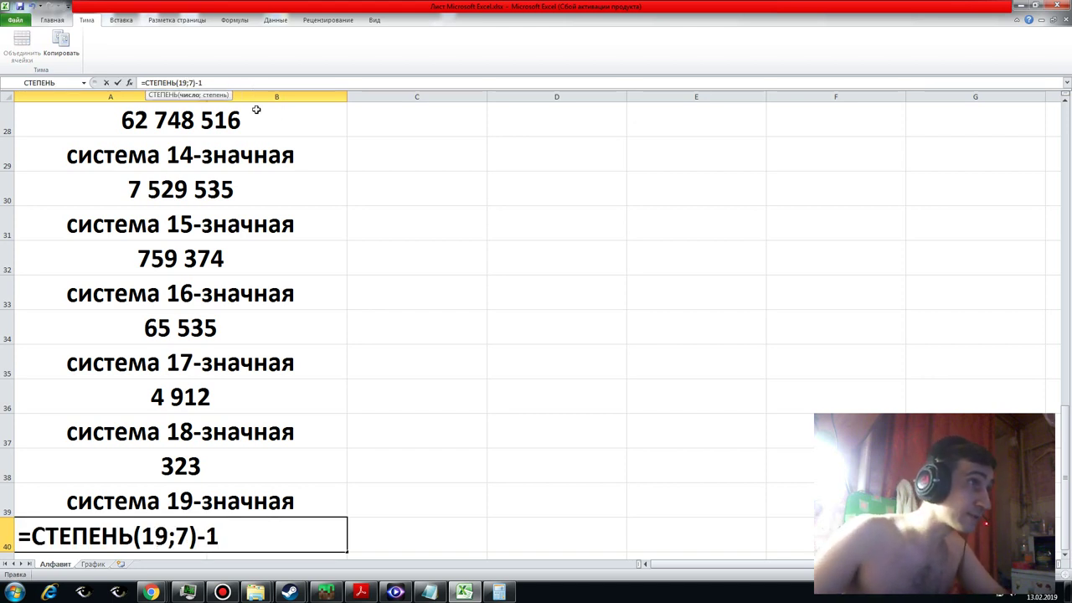
key(BackSpace)
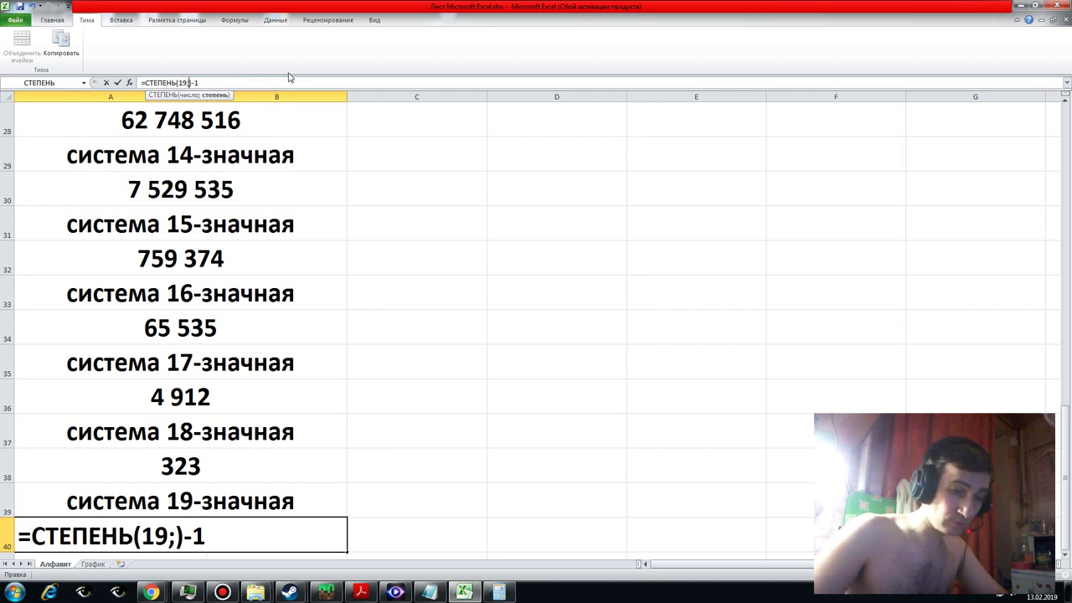
text(1)
key(Return)
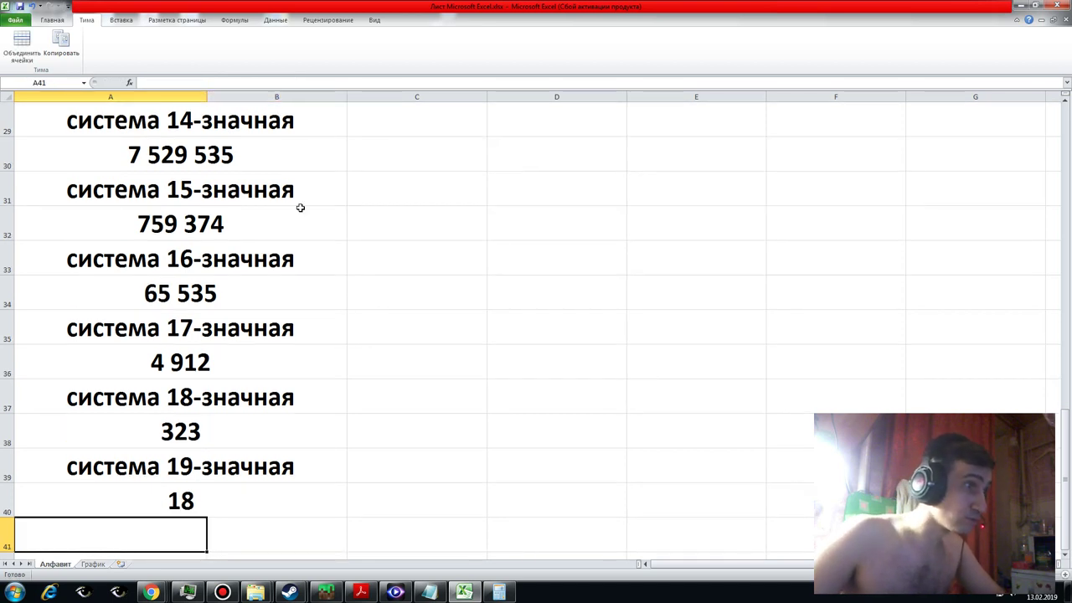
- Recheck the formulas in A38 and A40, then bring the Notepad number list forward
click(204, 431)
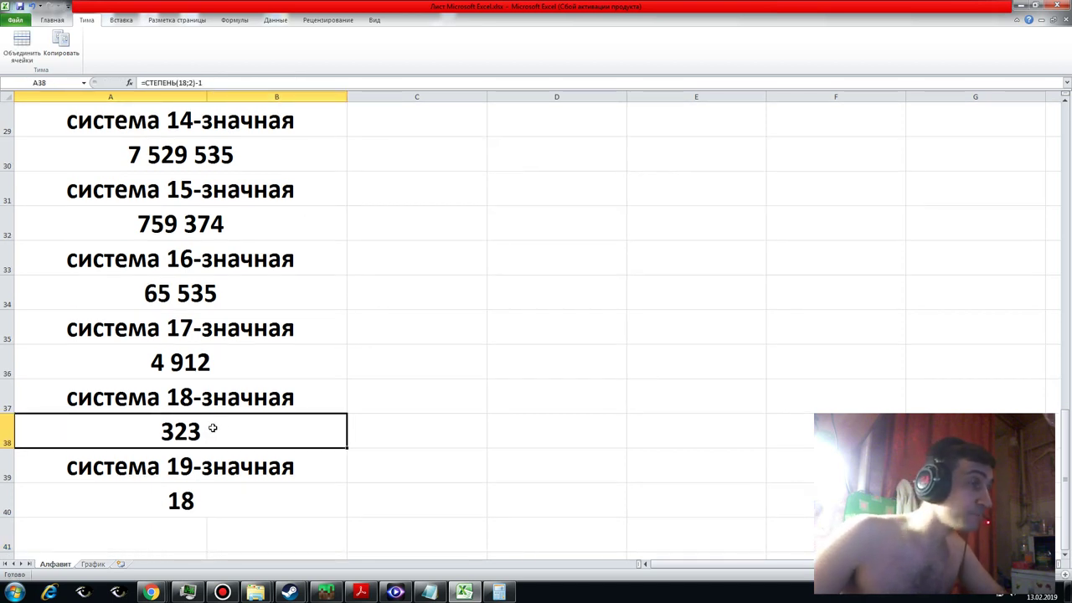
click(195, 501)
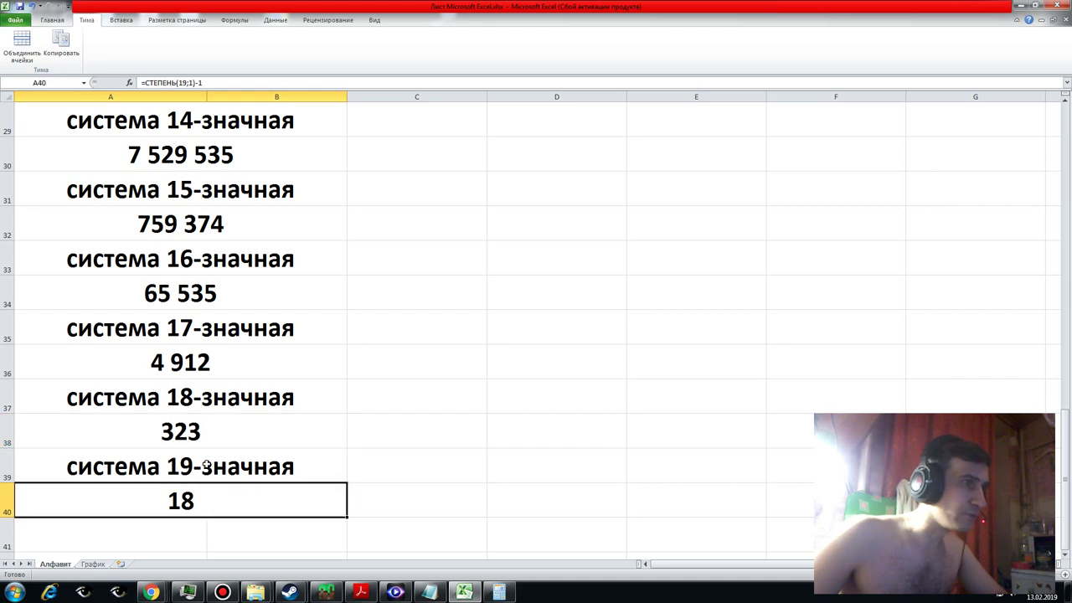
click(205, 466)
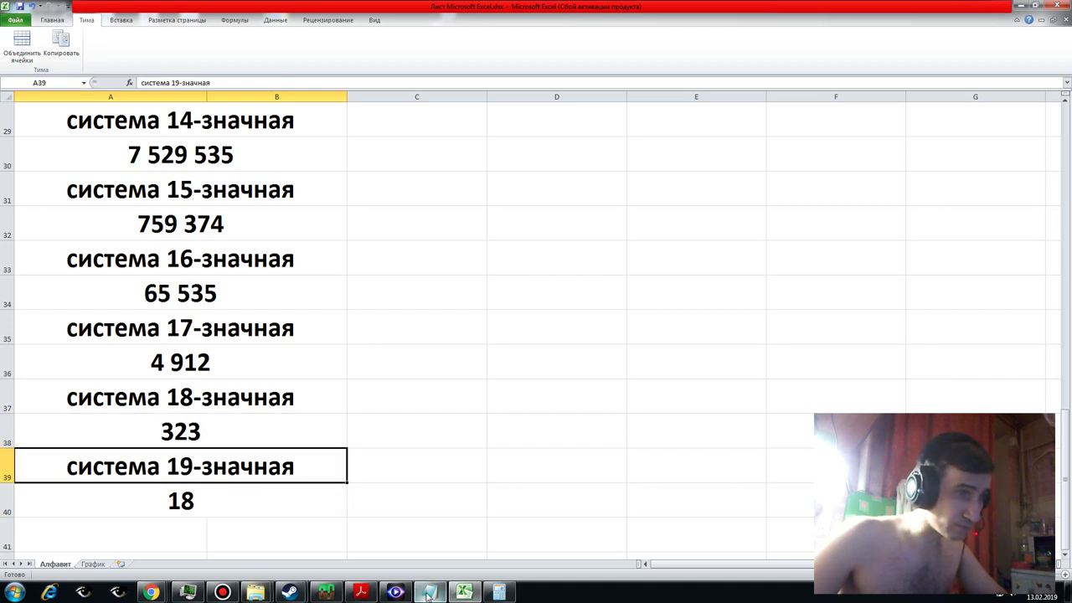
click(428, 593)
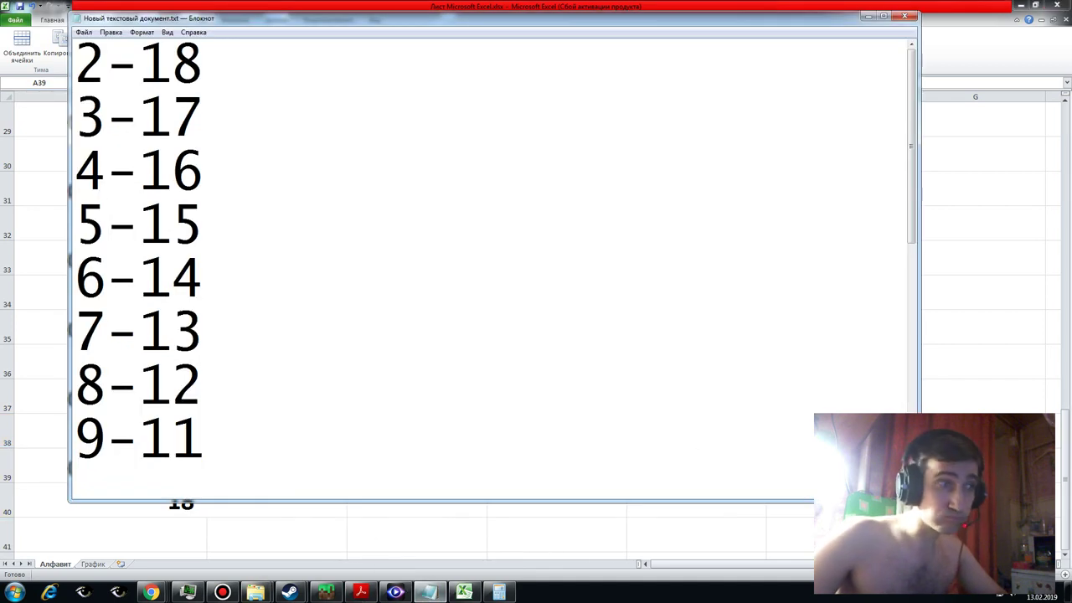
- Move down the Notepad list to the 19-1 line, select its numbers, then minimise Notepad
key(Down)
key(Down)
key(Down)
key(Down)
key(Down)
key(Down)
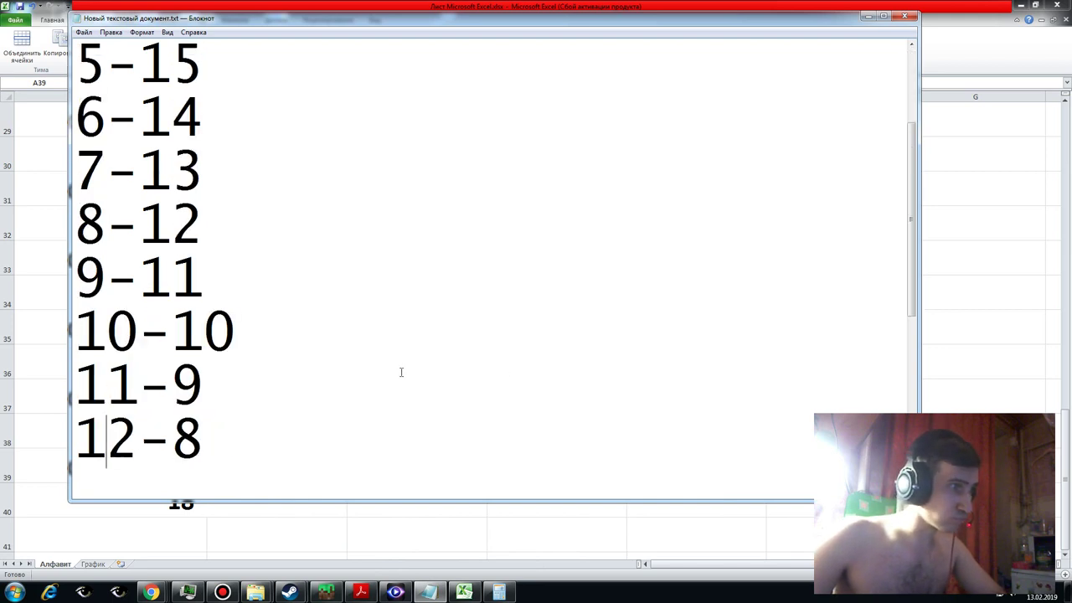
key(Down)
key(Down)
key(Down)
key(Down)
key(Down)
key(Down)
key(Down)
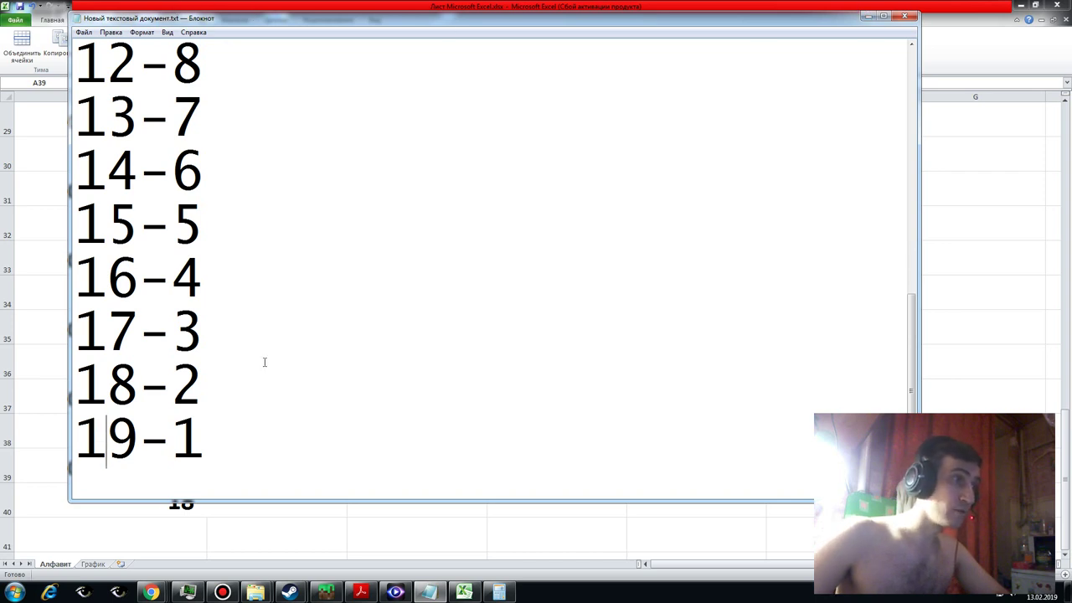
drag(138, 445, 74, 444)
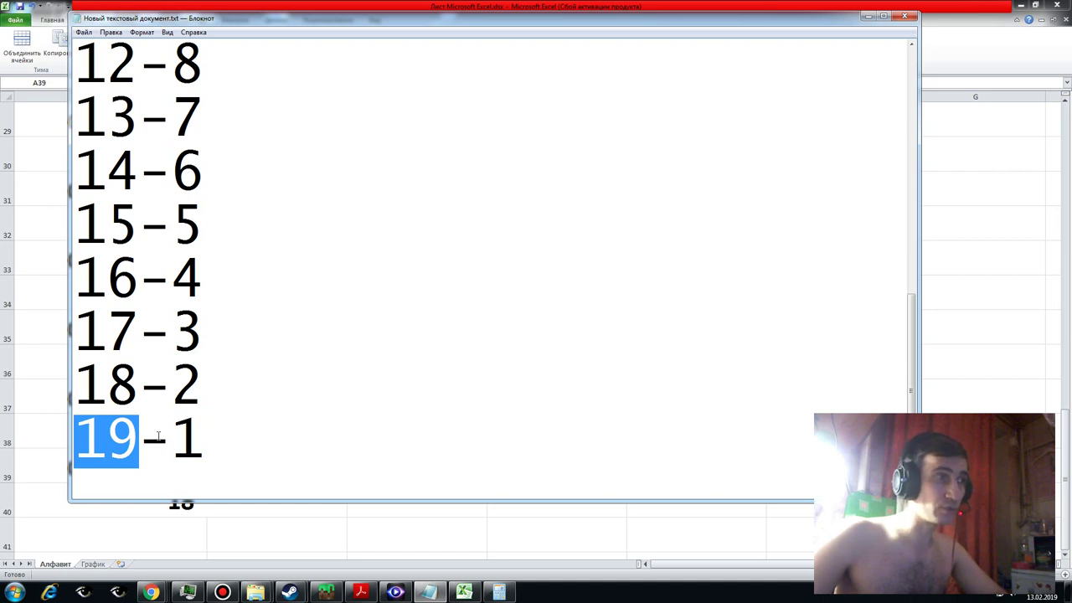
click(191, 445)
drag(177, 444, 215, 446)
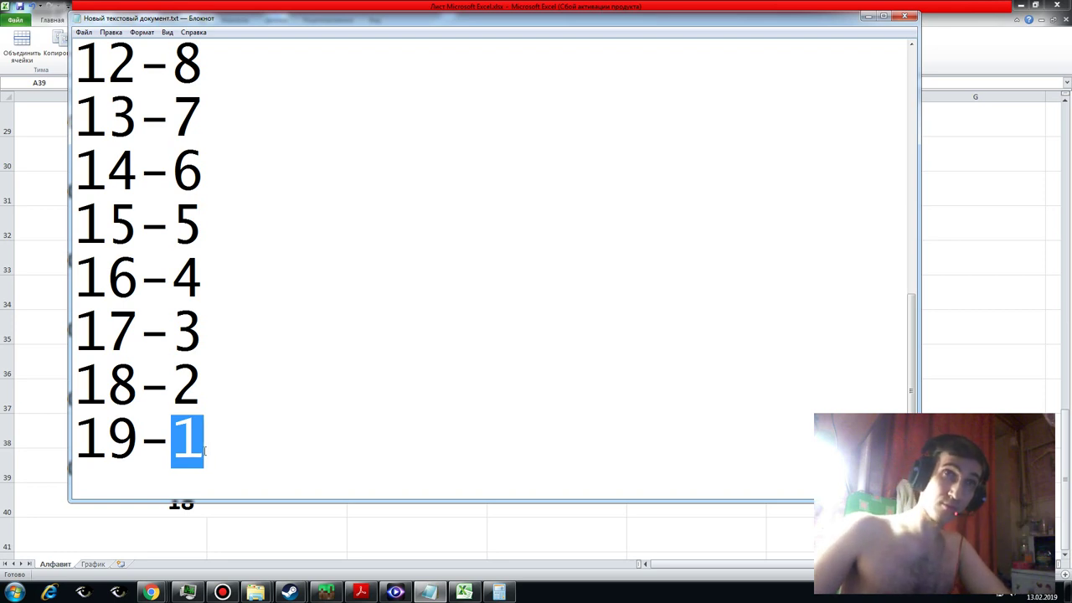
click(205, 451)
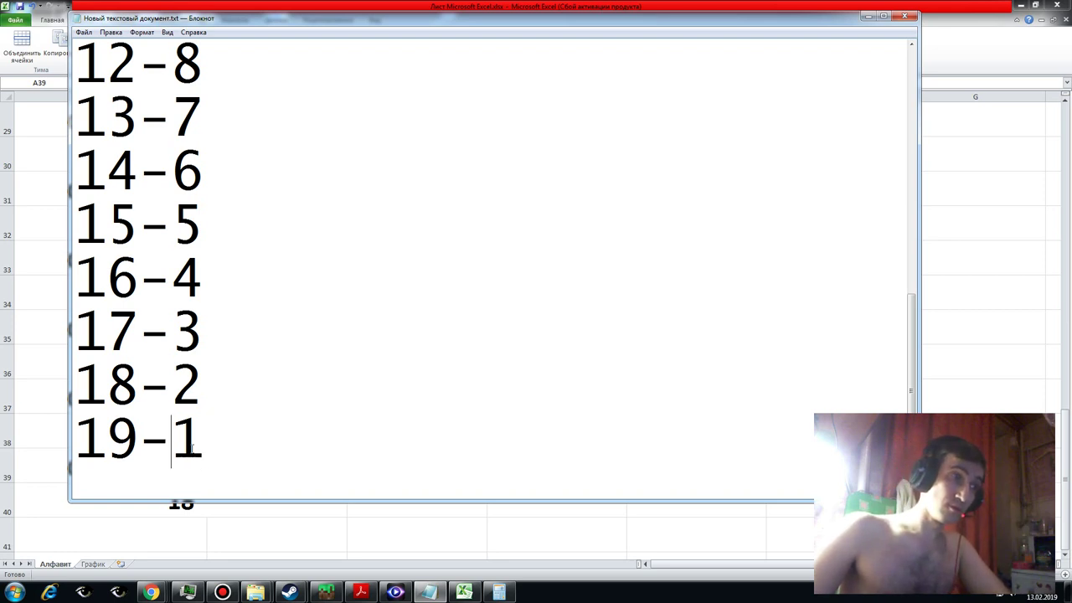
double_click(192, 449)
click(201, 440)
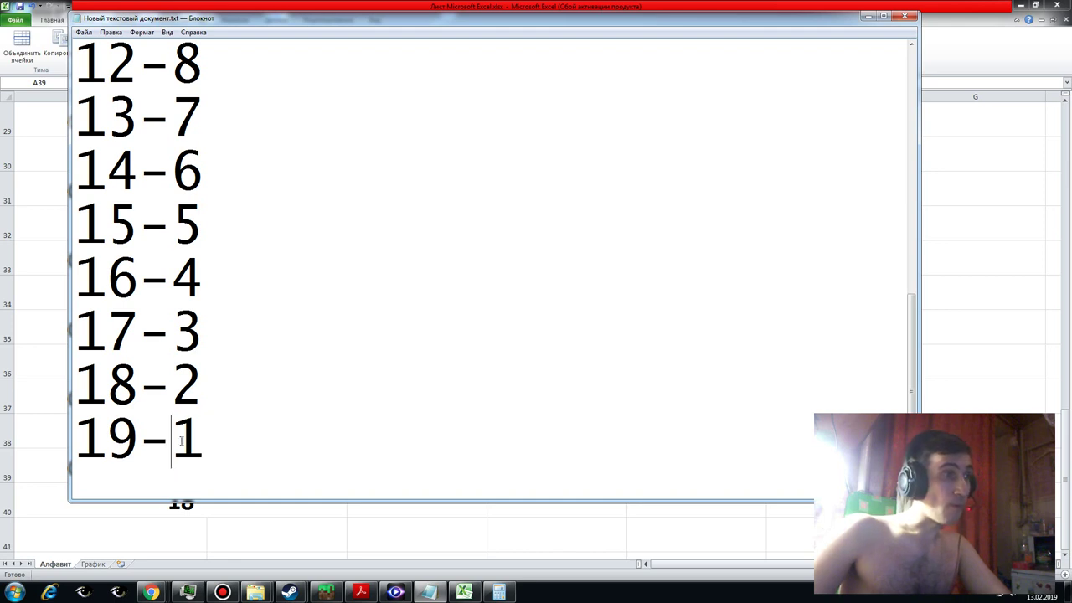
double_click(184, 443)
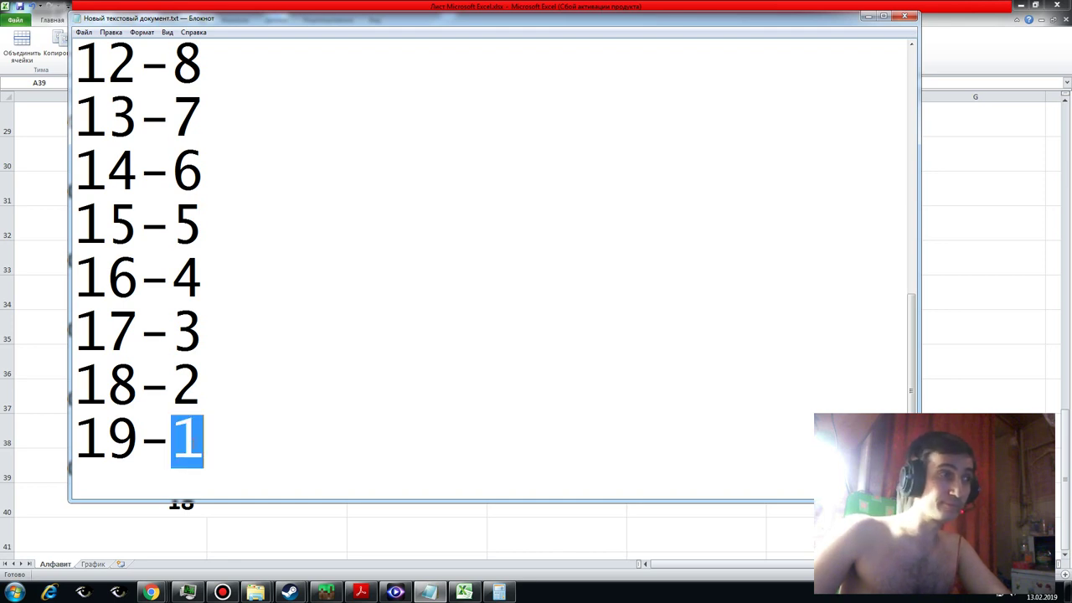
click(177, 443)
double_click(174, 444)
click(176, 444)
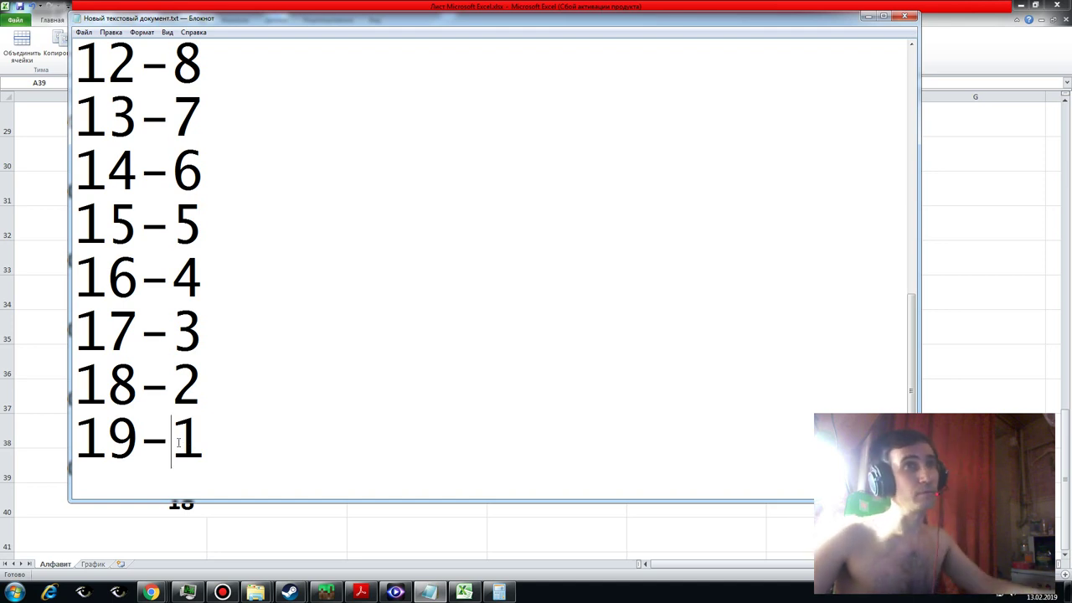
double_click(195, 427)
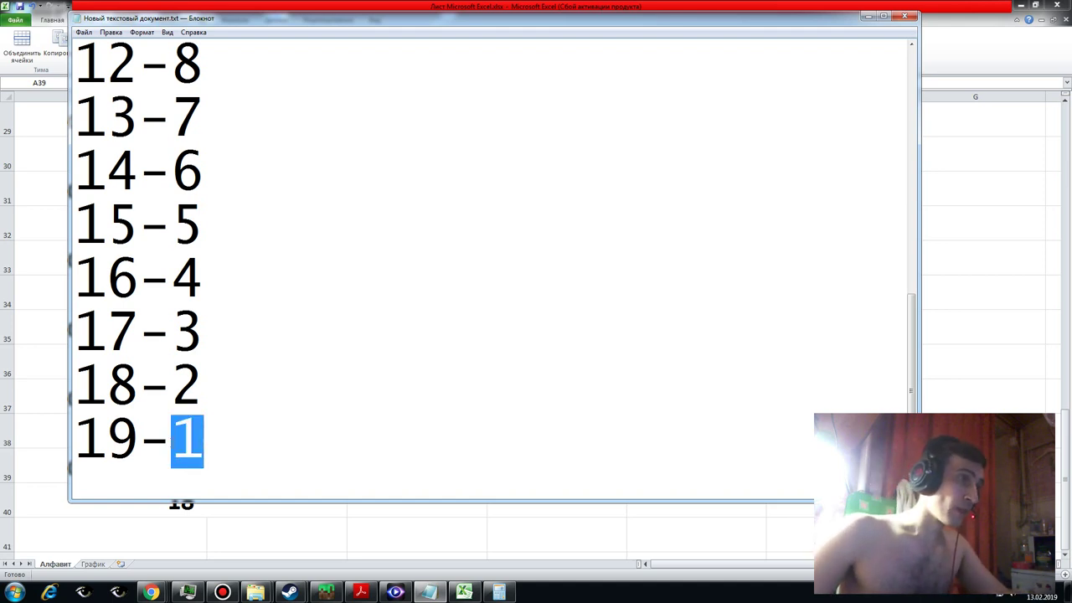
click(173, 439)
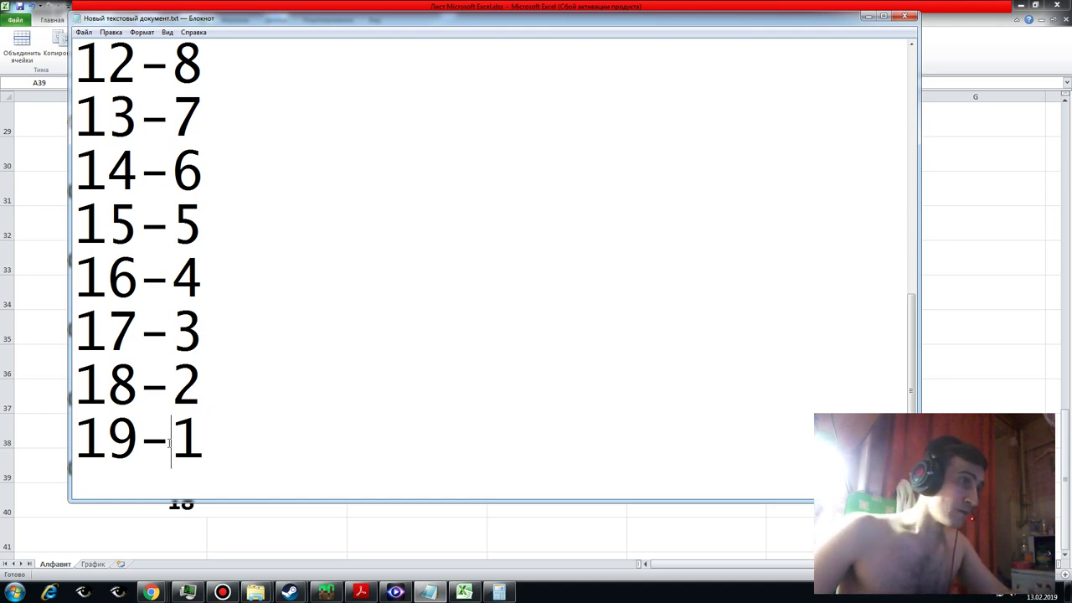
click(866, 17)
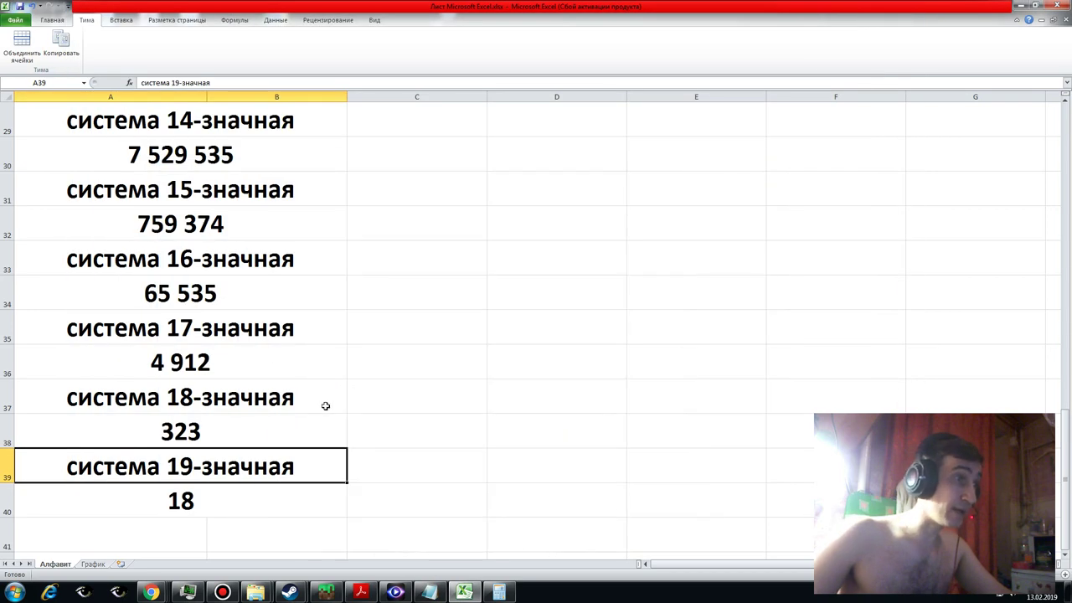
- Recheck the A38 and A40 formulas, then switch to the График sheet
click(195, 503)
click(191, 422)
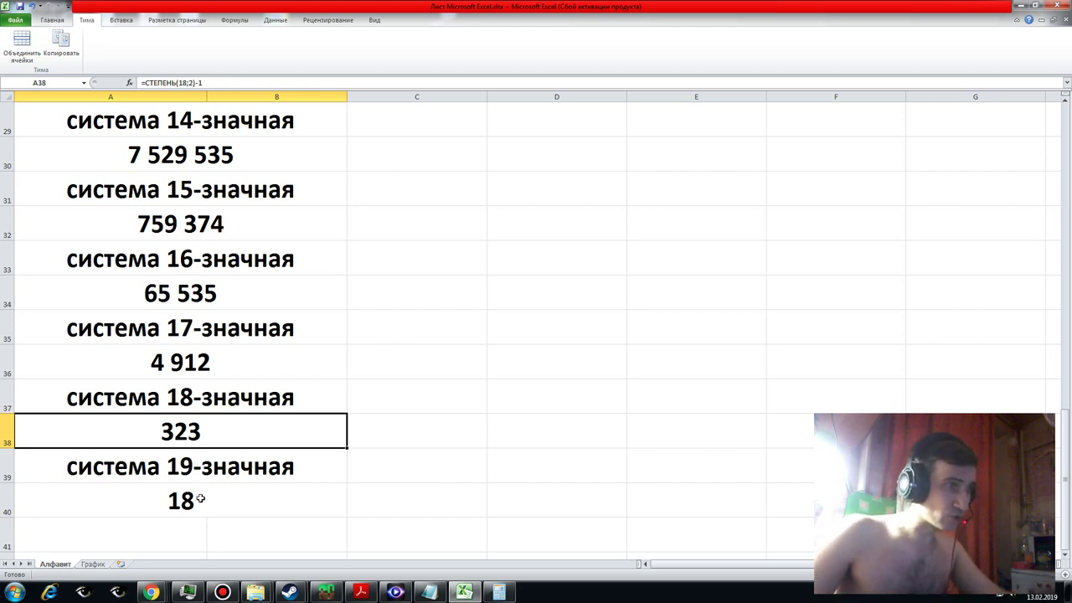
click(200, 499)
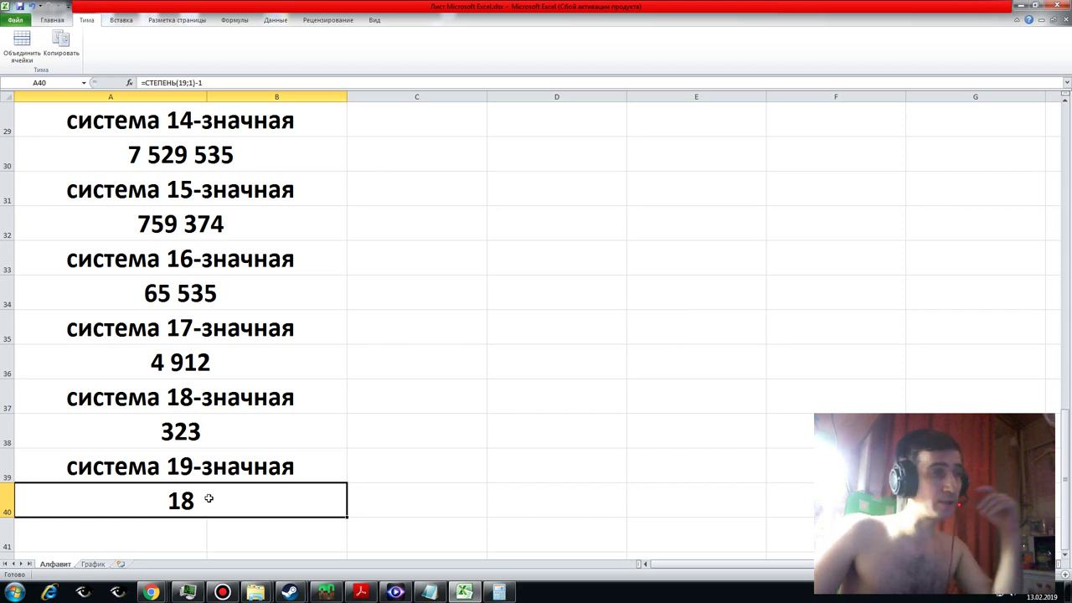
click(94, 563)
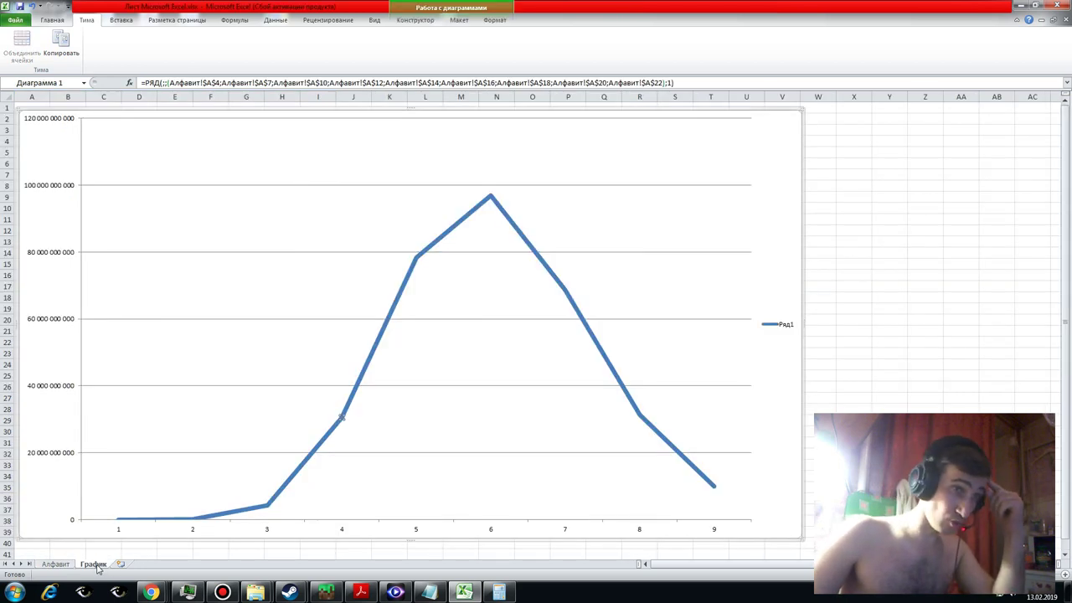
- Open the chart's data source and add cells A24, A26, A28, A30, A32 and A34
click(294, 376)
right_click(332, 361)
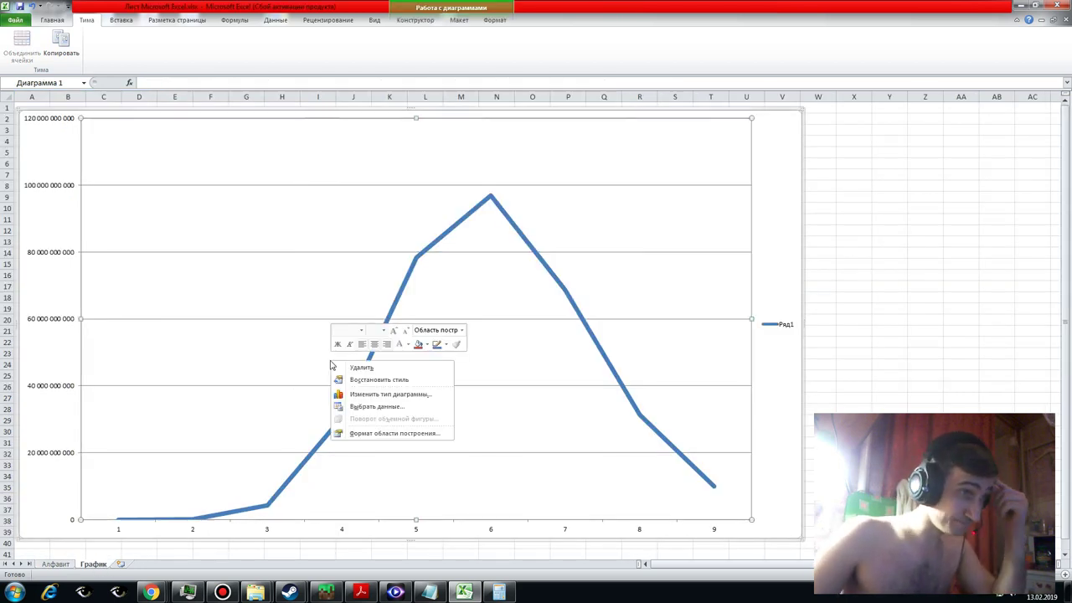
click(376, 406)
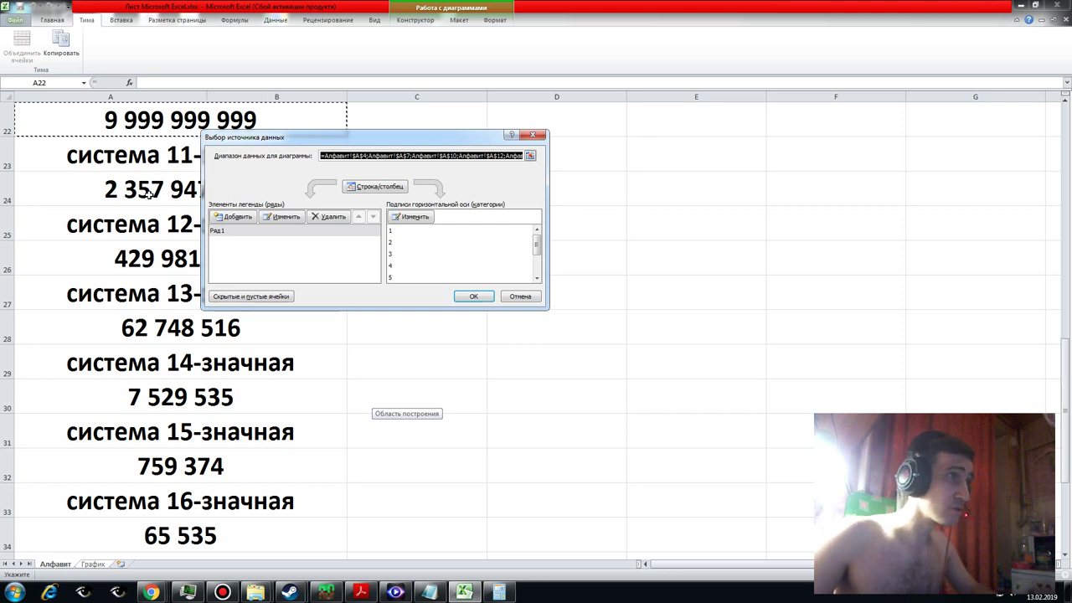
ctrl+click(146, 194)
ctrl+click(148, 260)
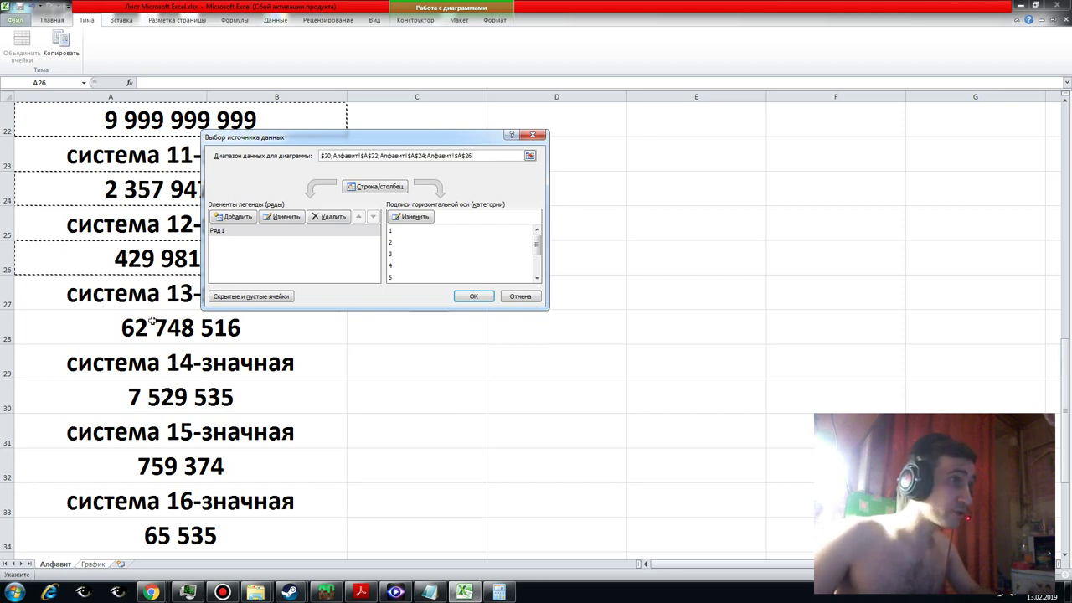
ctrl+click(153, 325)
ctrl+click(163, 394)
ctrl+click(242, 462)
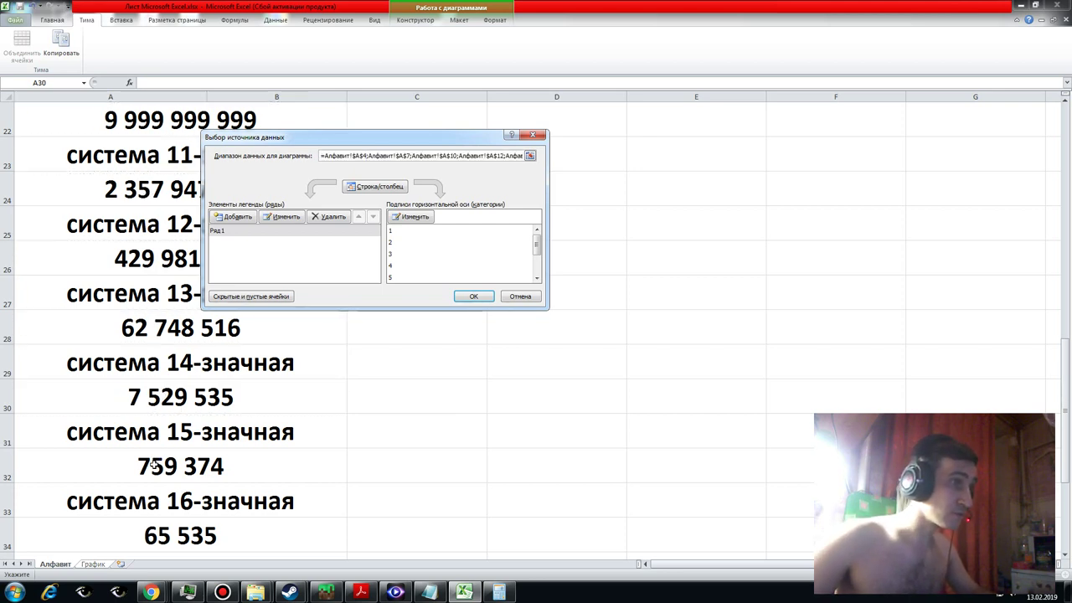
ctrl+click(186, 532)
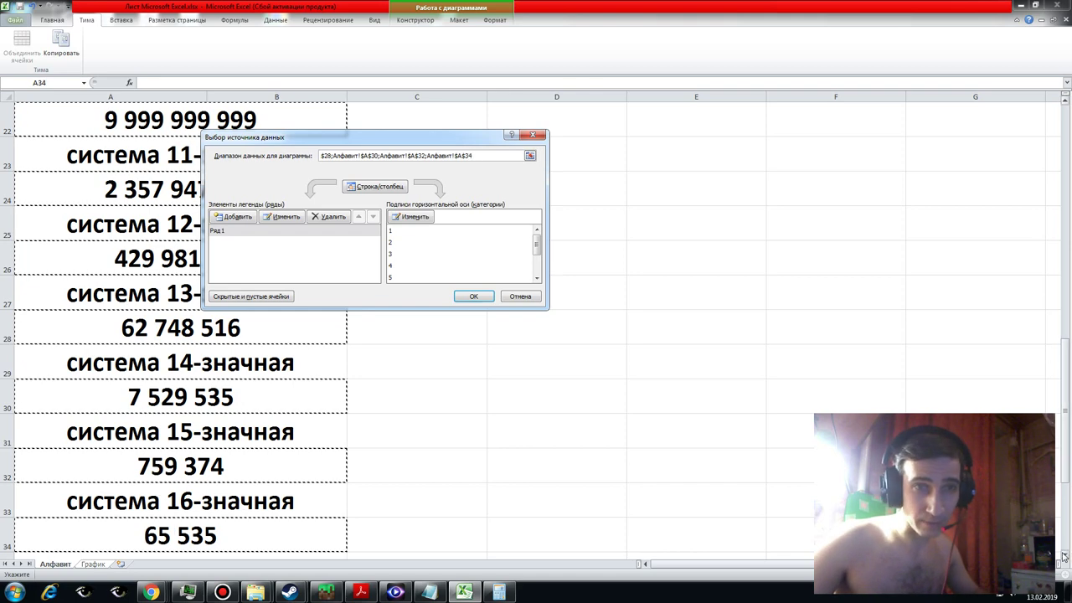
- Add A36, A38 and A40 to the chart data range as well
scroll(1065, 557, down, 2)
scroll(1065, 557, down, 2)
scroll(1065, 557, down, 2)
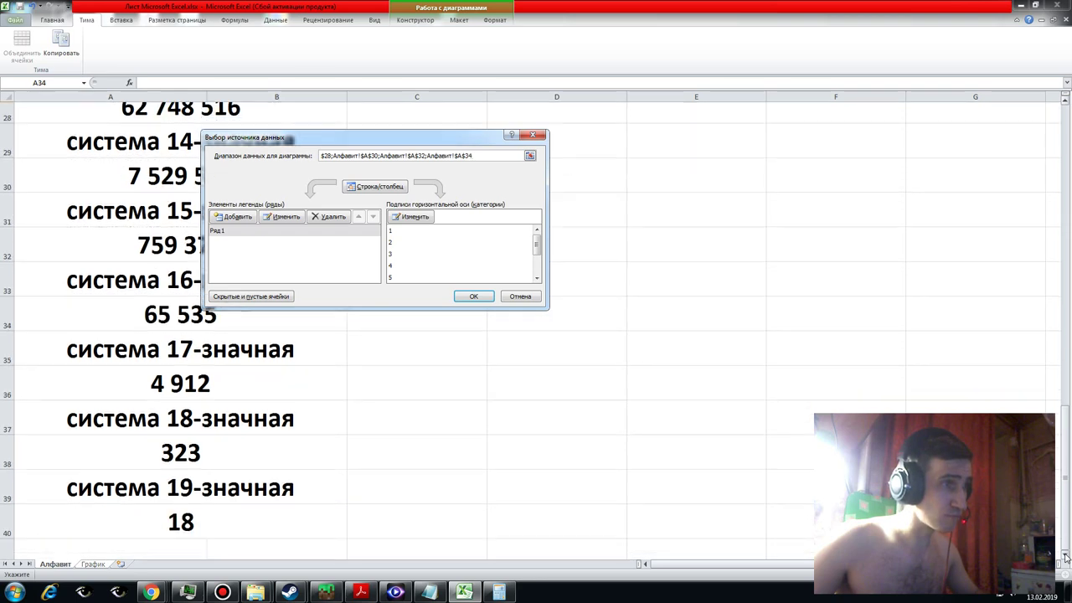
scroll(1065, 557, down, 3)
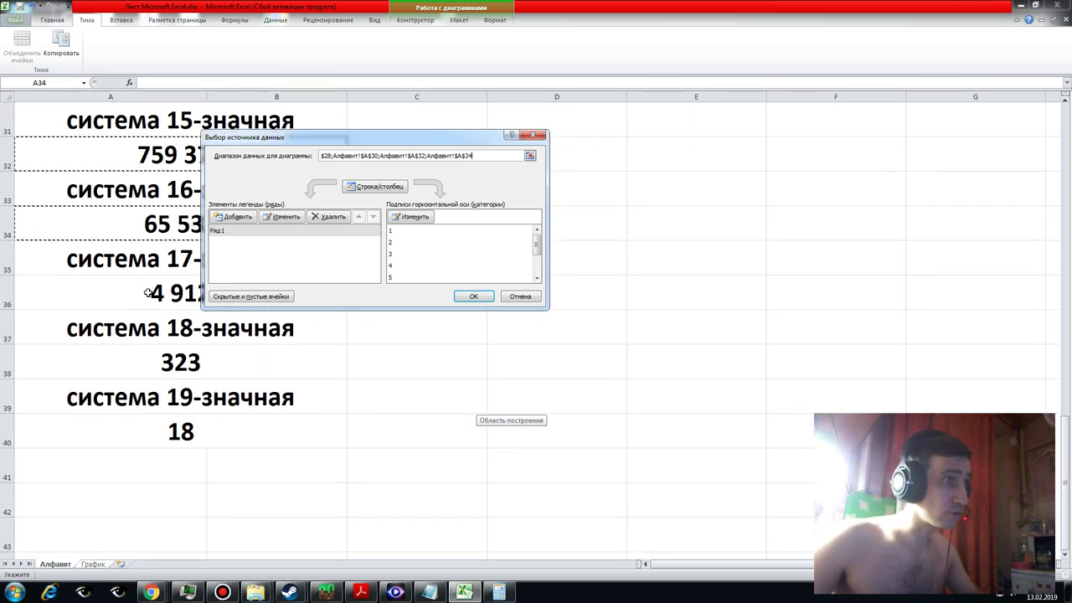
ctrl+click(154, 293)
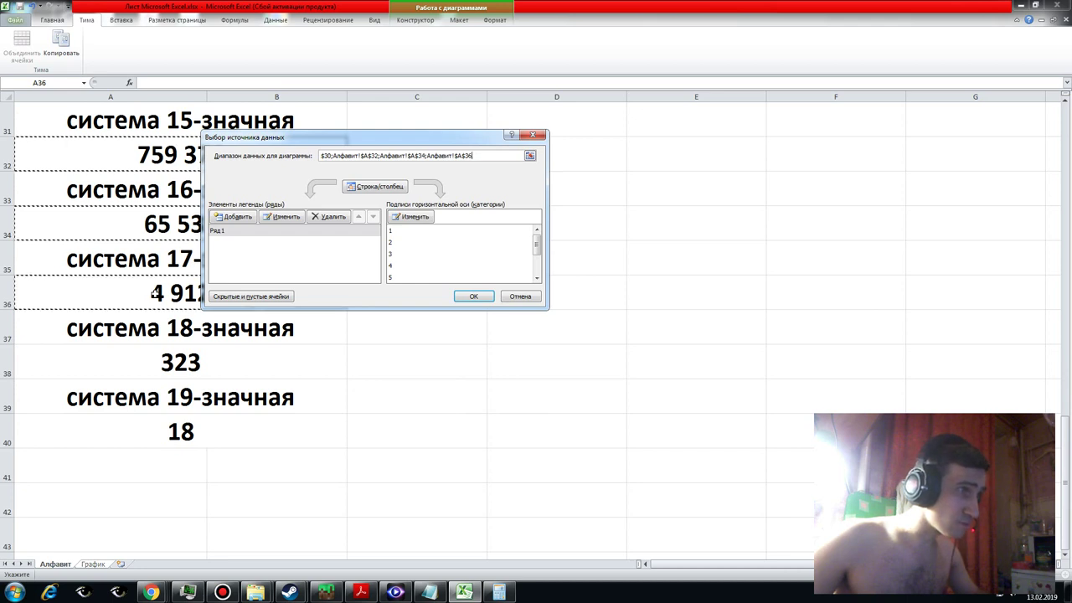
ctrl+click(161, 359)
ctrl+click(178, 431)
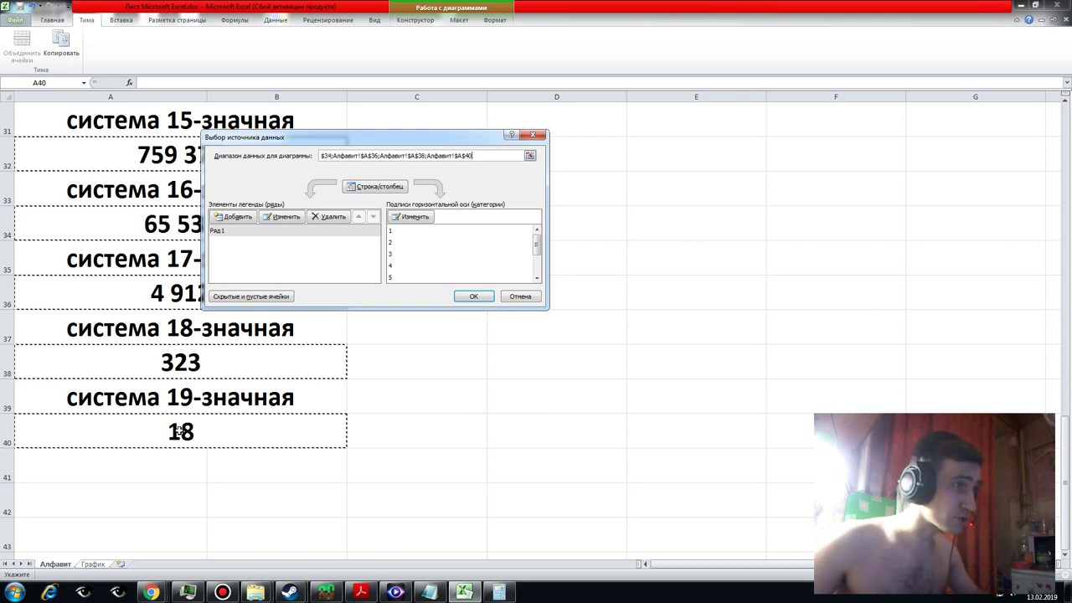
- Confirm the range, dismiss the 'too long' and invalid-reference errors, and close the dialog
click(462, 299)
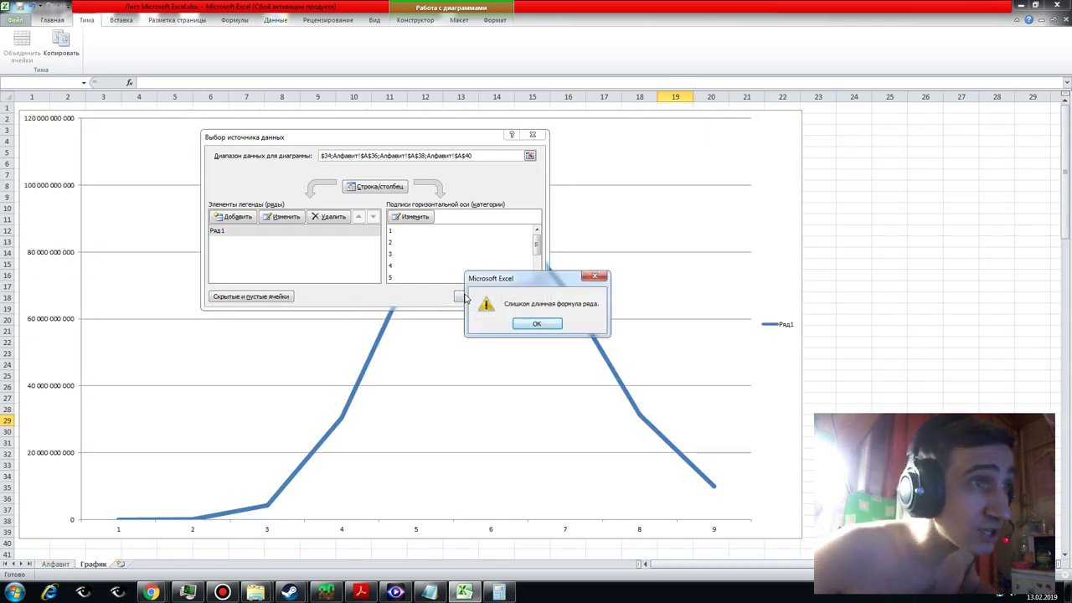
click(526, 325)
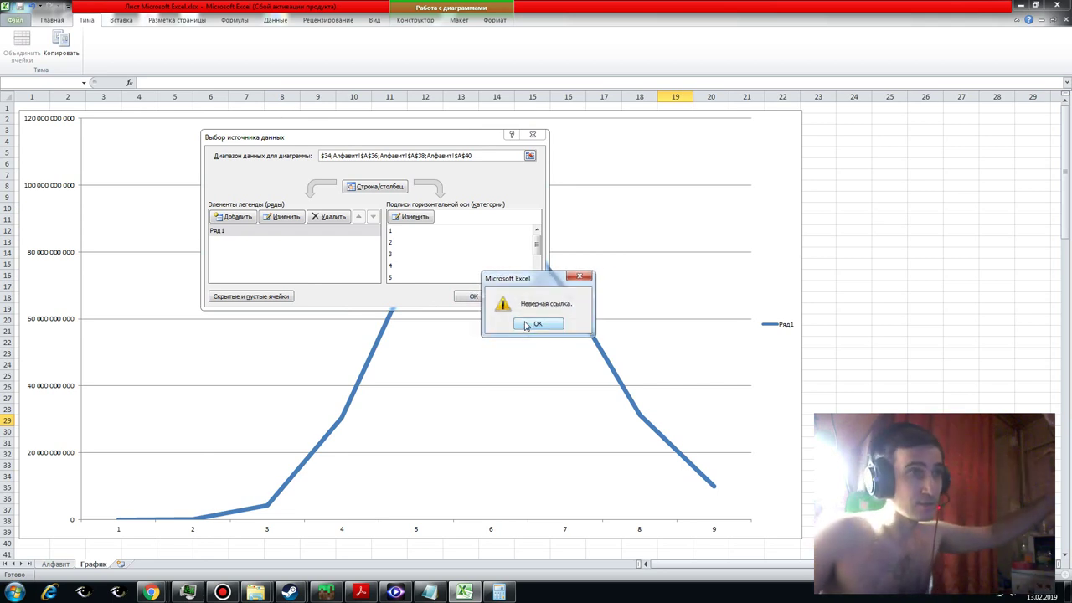
click(526, 325)
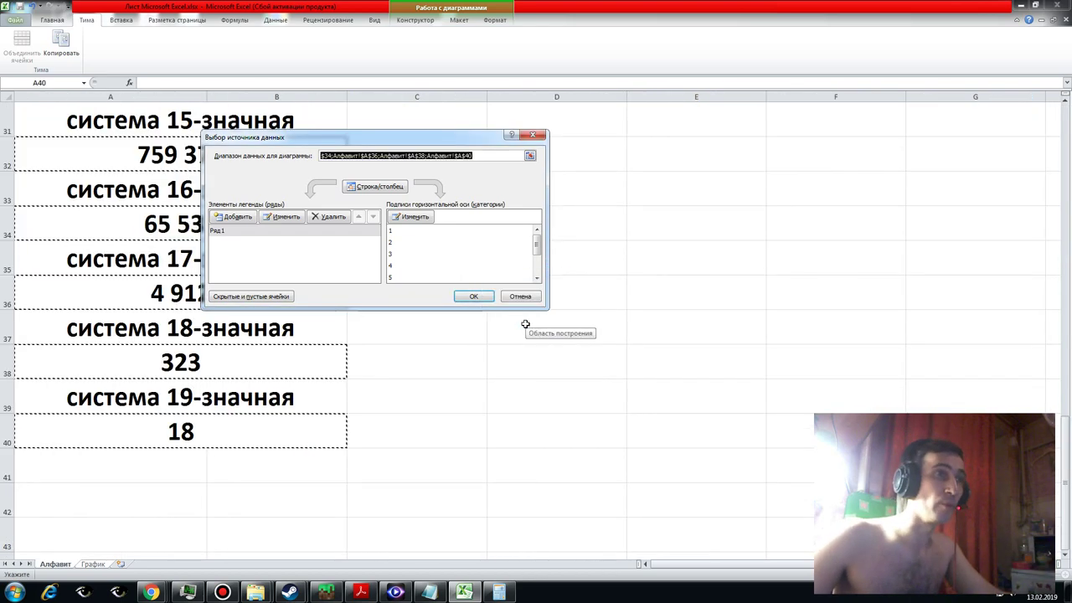
click(520, 297)
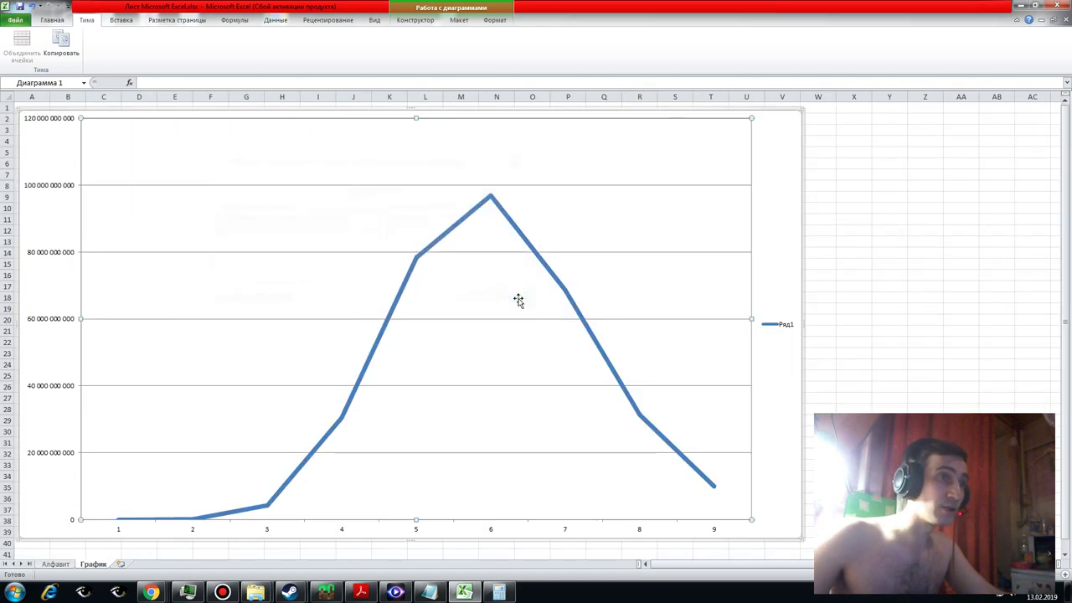
- Reopen the chart's data source and add three more column A cells up to A30
right_click(449, 286)
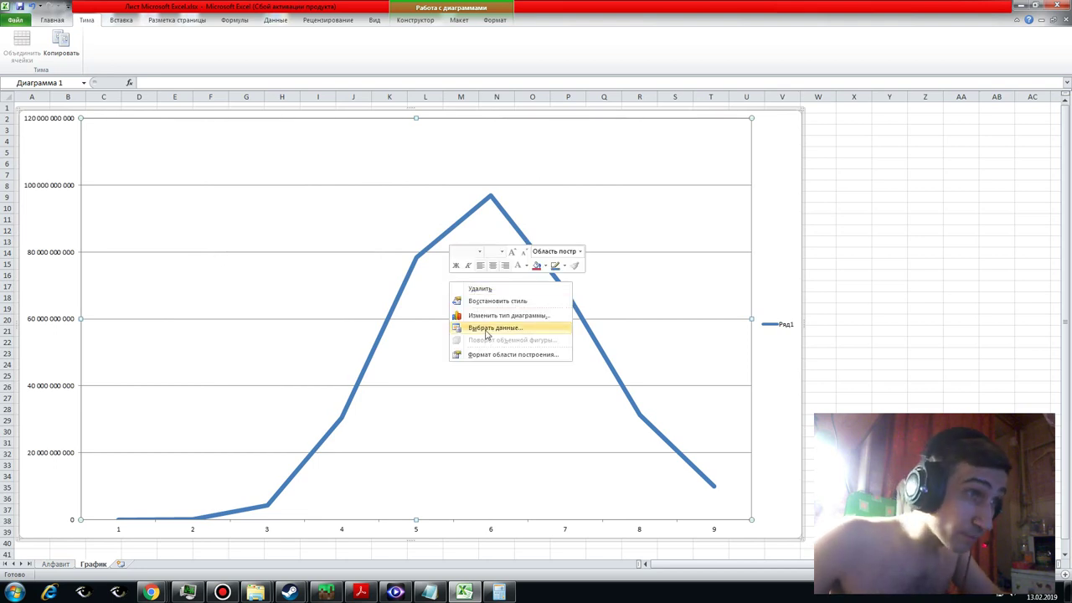
click(484, 328)
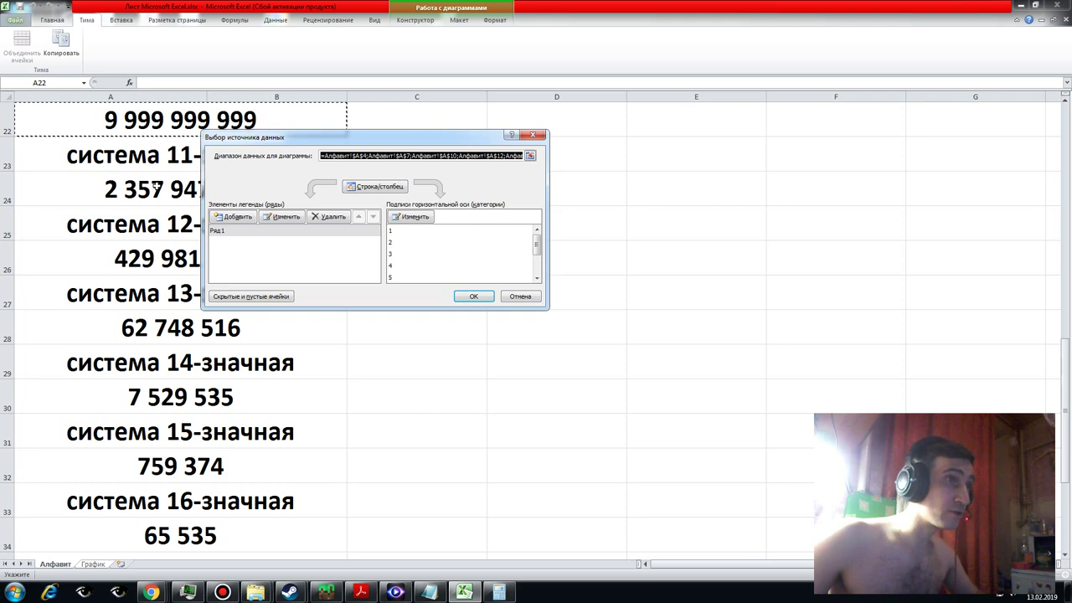
ctrl+click(155, 190)
ctrl+click(153, 258)
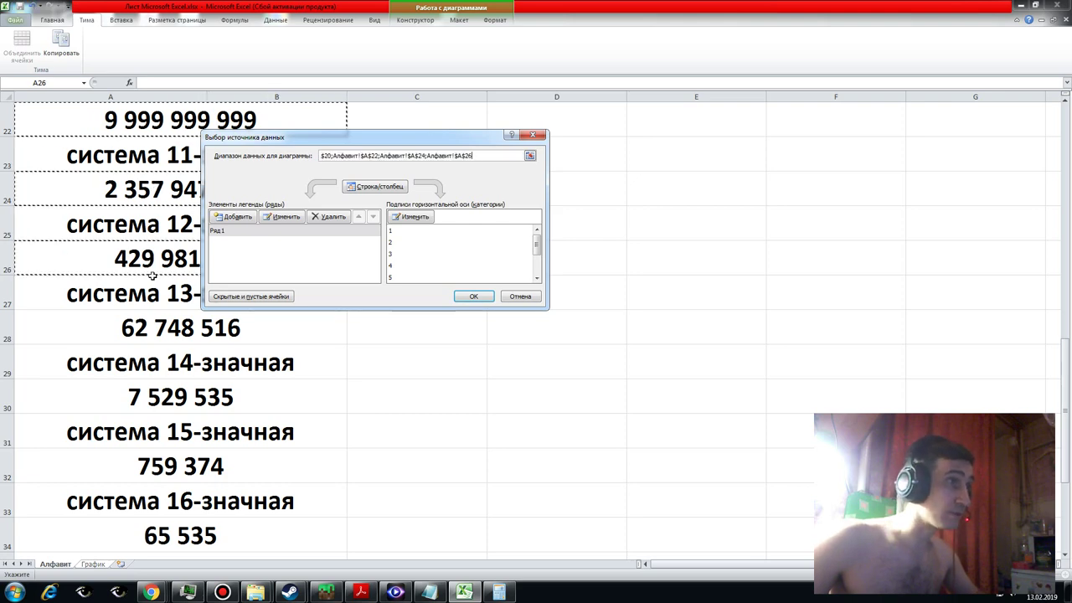
ctrl+click(144, 325)
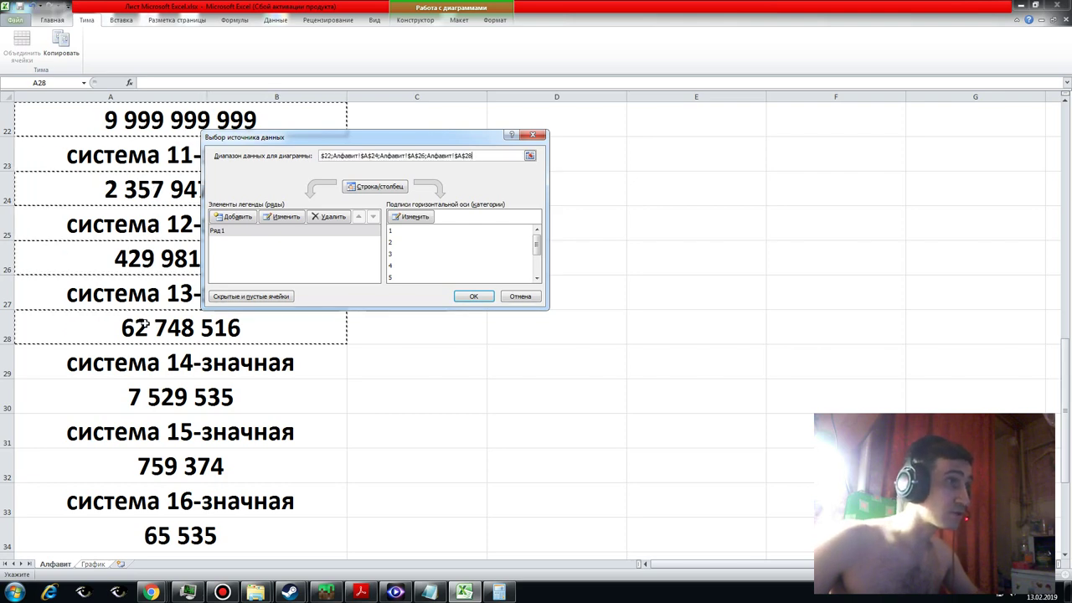
click(473, 297)
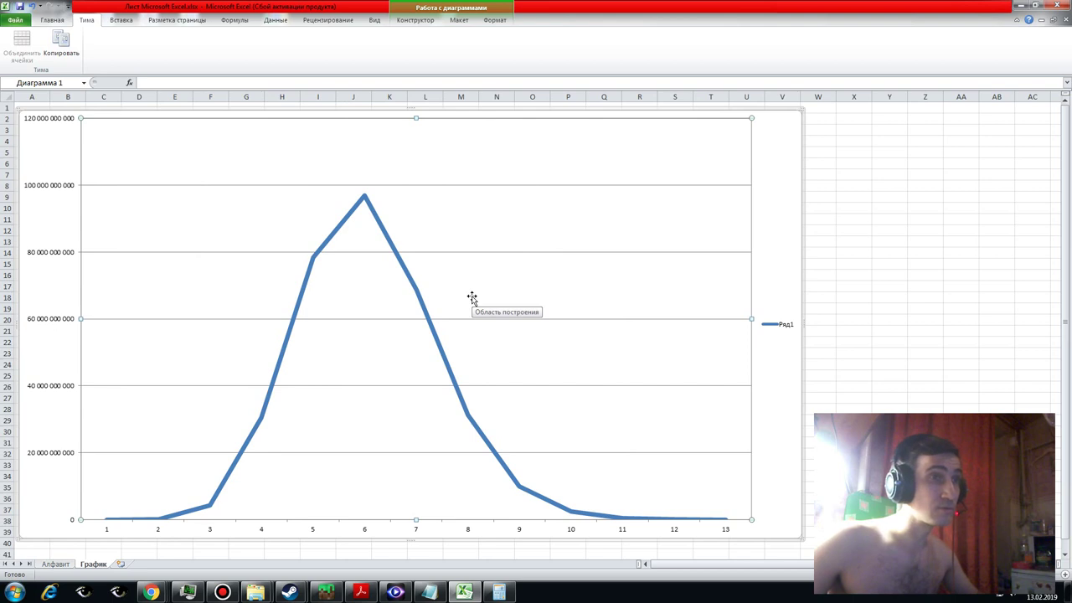
right_click(452, 294)
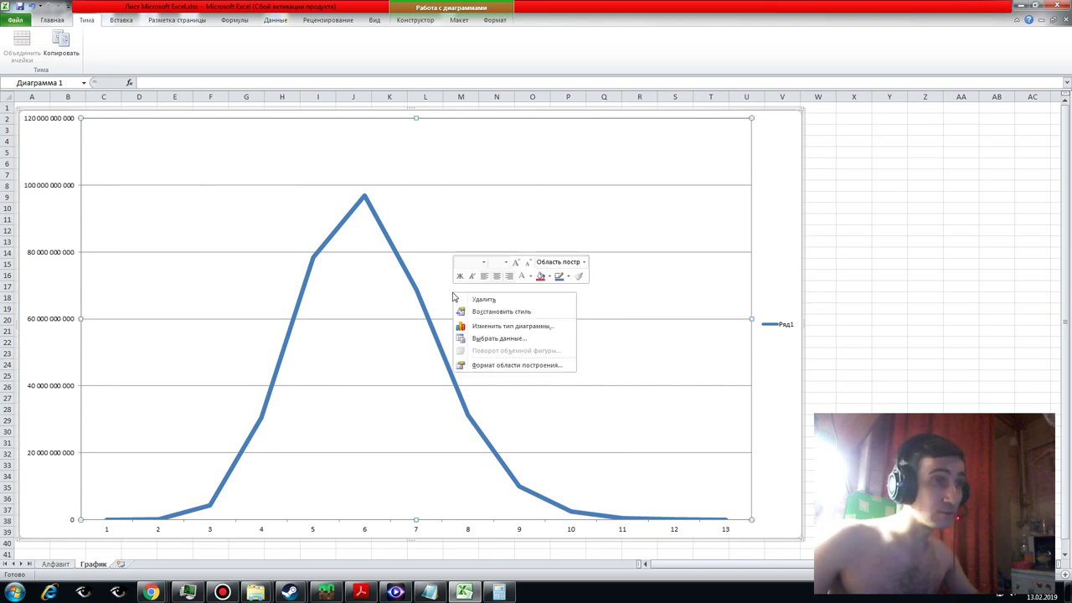
click(366, 292)
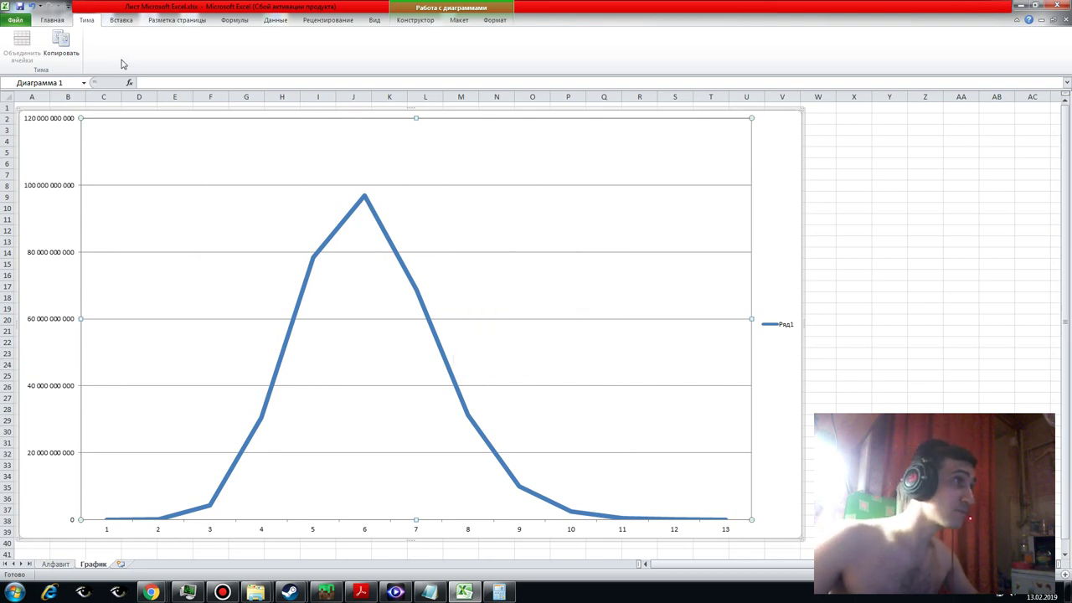
right_click(74, 53)
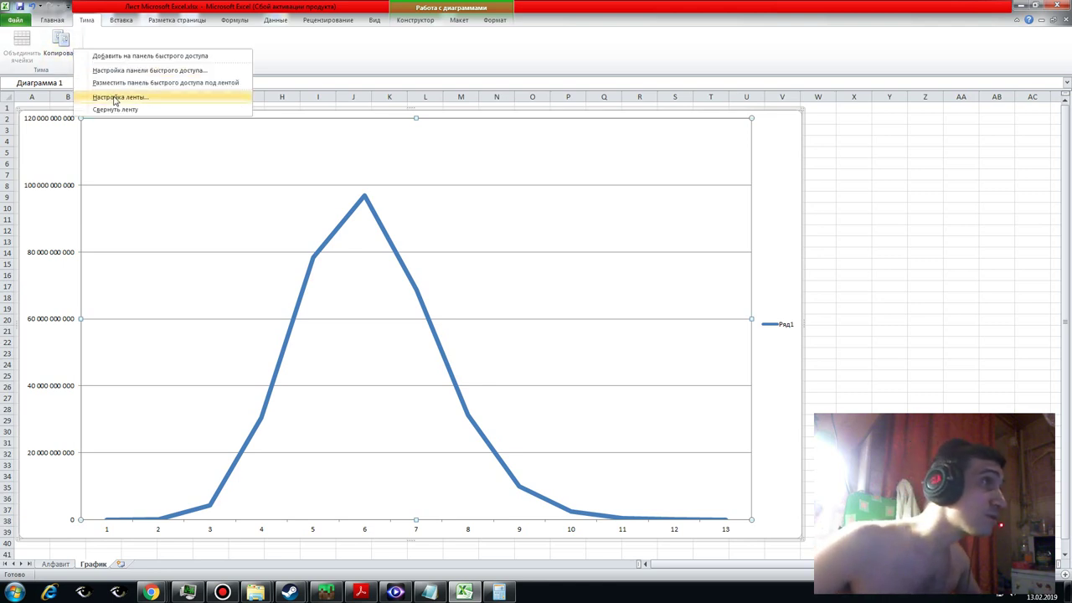
click(131, 71)
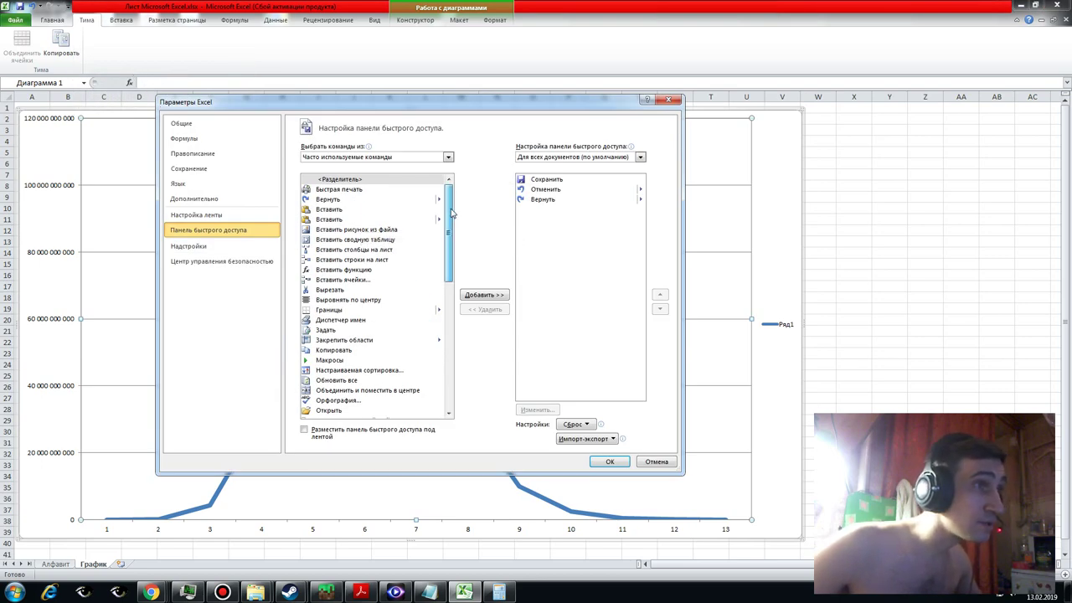
click(448, 158)
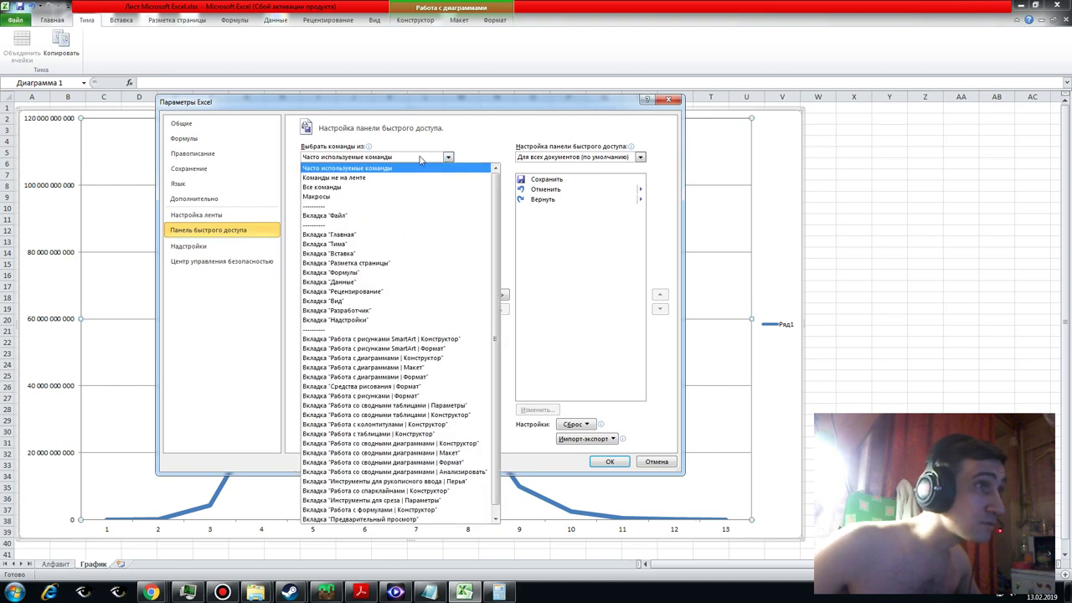
click(342, 170)
scroll(449, 246, down, 2)
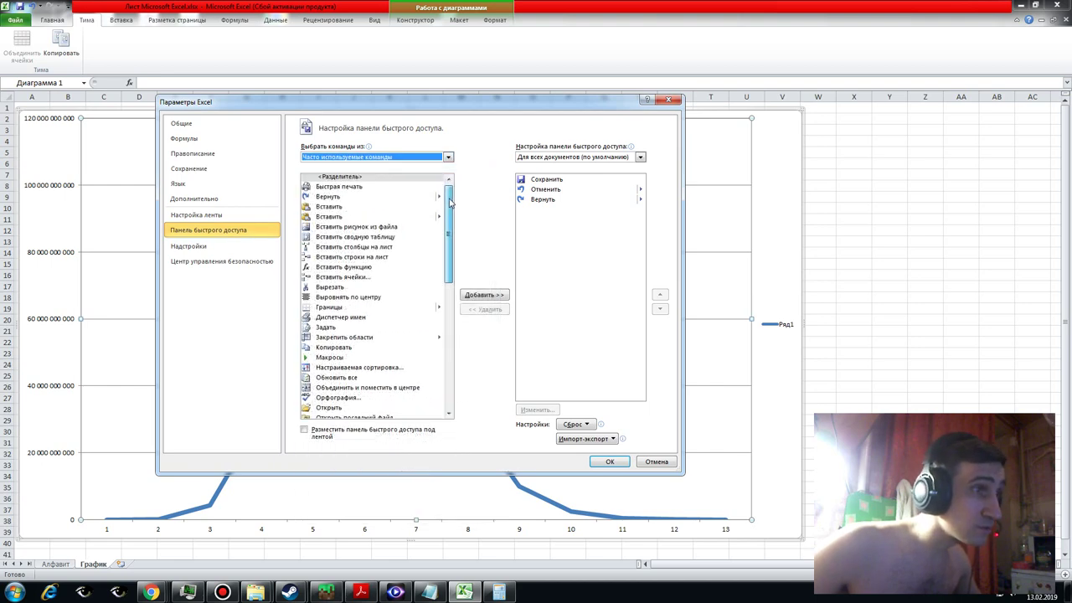
scroll(449, 245, down, 1)
drag(449, 245, 445, 344)
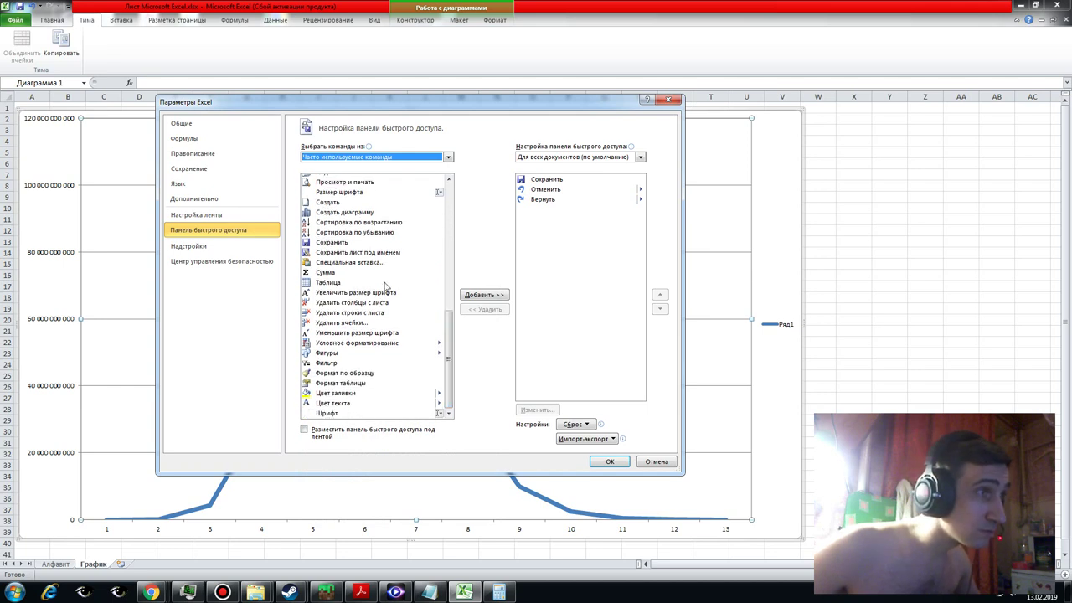
click(333, 242)
click(485, 296)
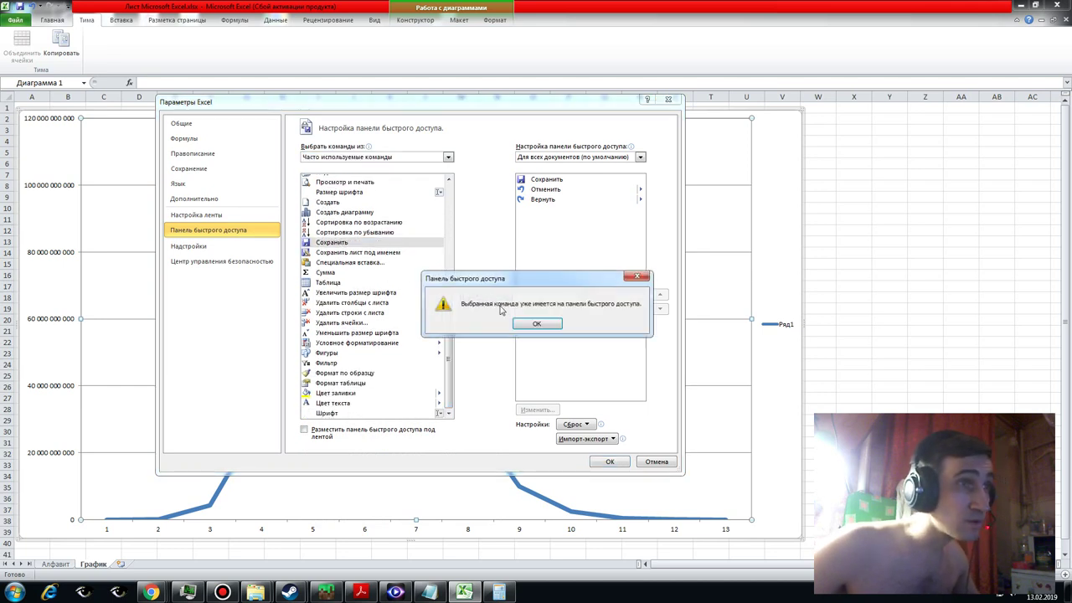
click(528, 326)
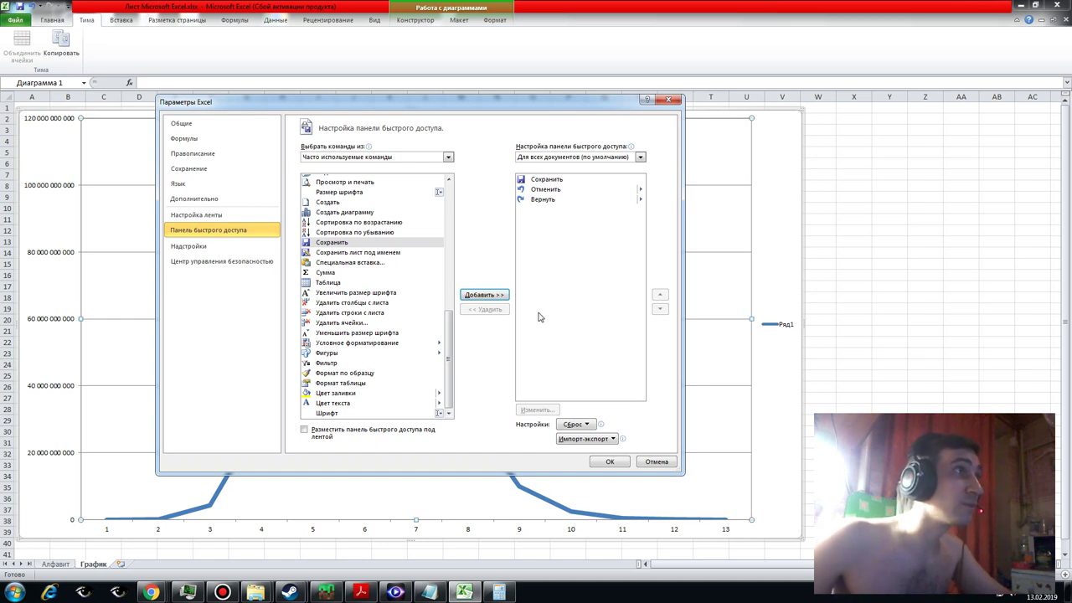
- Close the options window without changes and switch back to the Тима tab
click(657, 461)
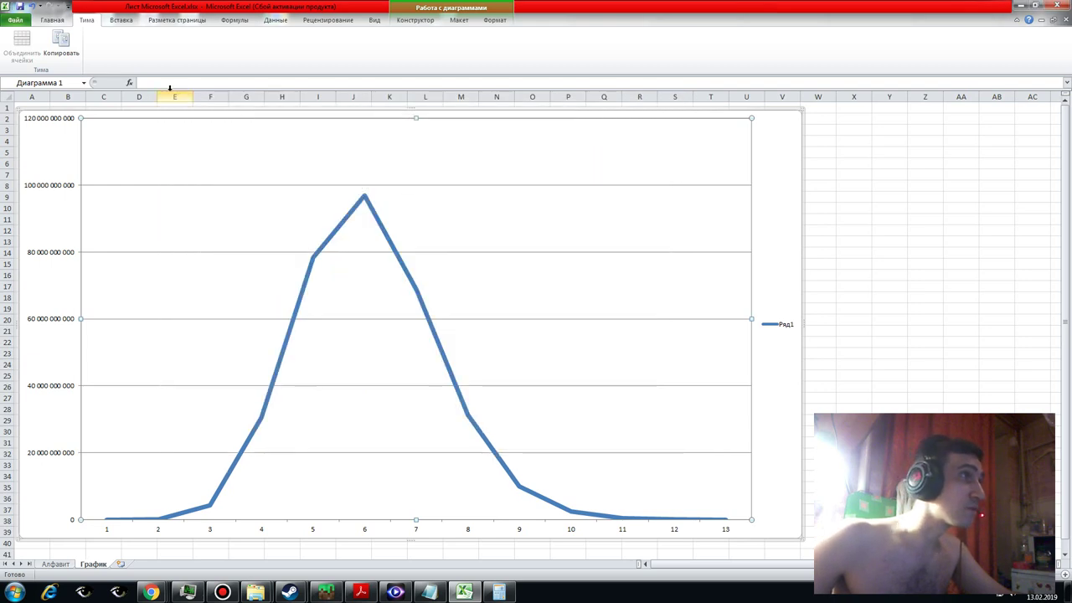
click(52, 20)
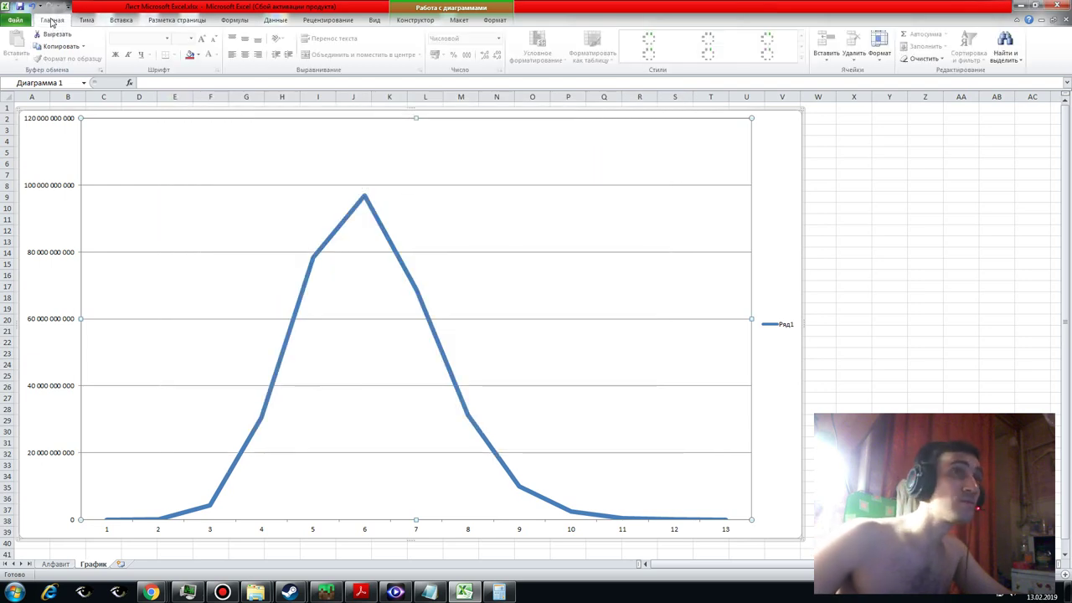
click(16, 20)
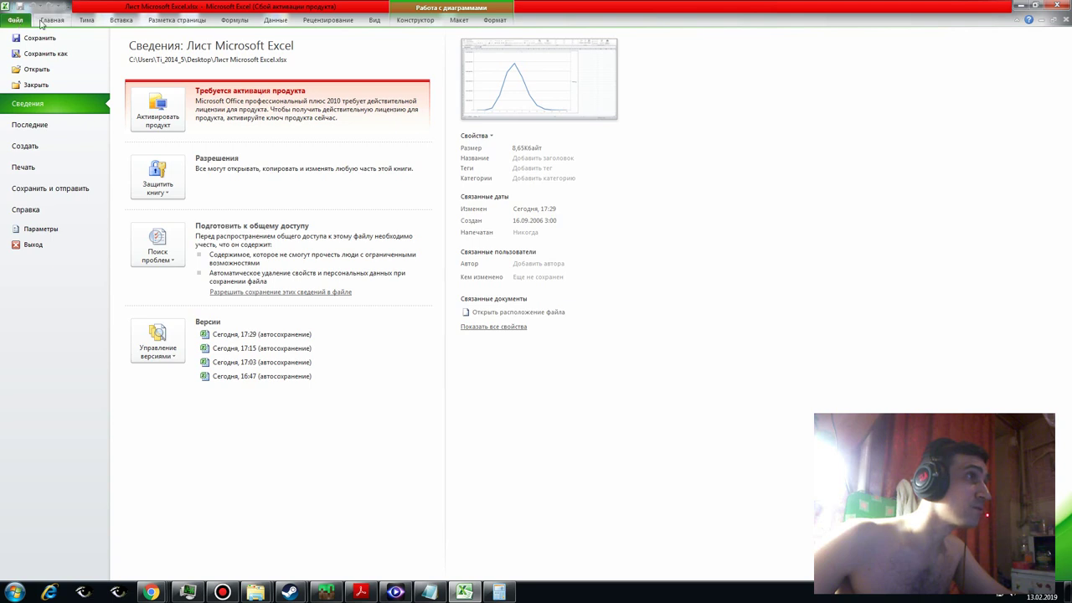
click(47, 21)
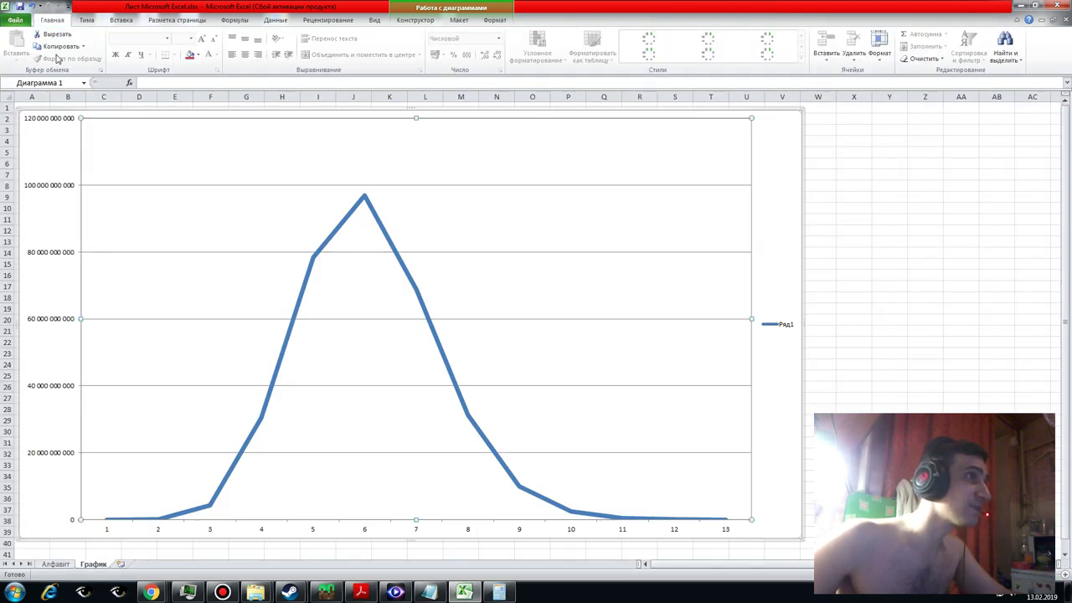
click(87, 20)
- Through Настройка ленты, add Сохранить to the Тима (настраиваемая) group and apply
right_click(77, 46)
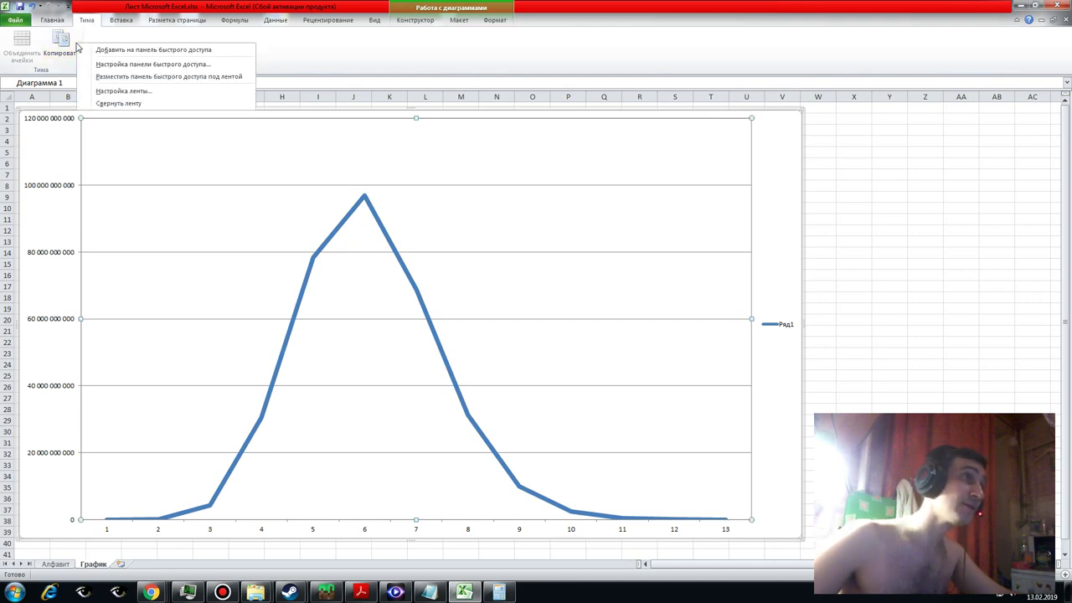
click(134, 90)
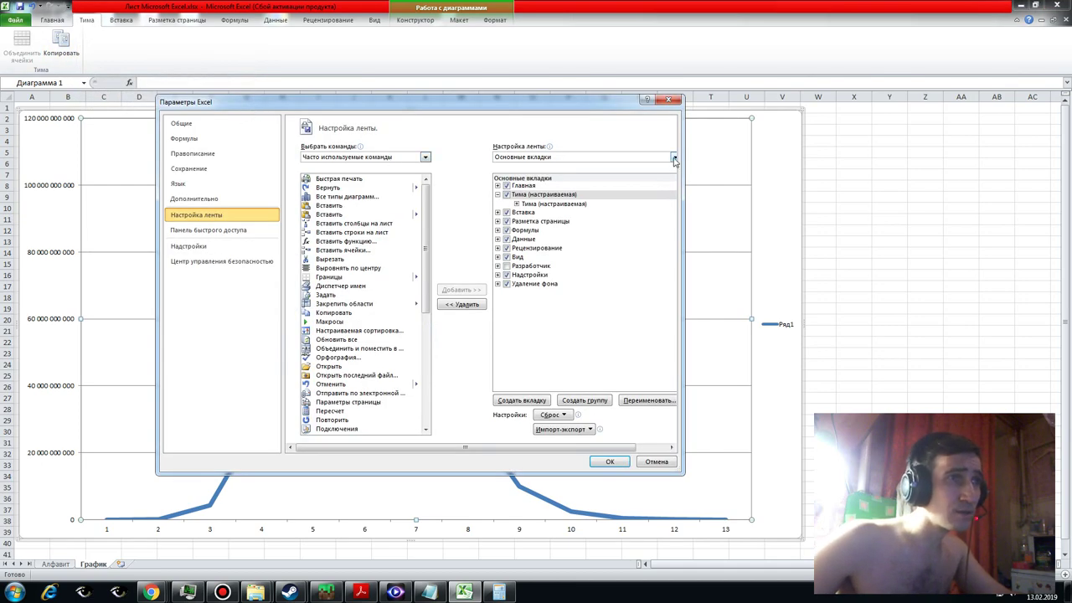
click(673, 158)
click(563, 139)
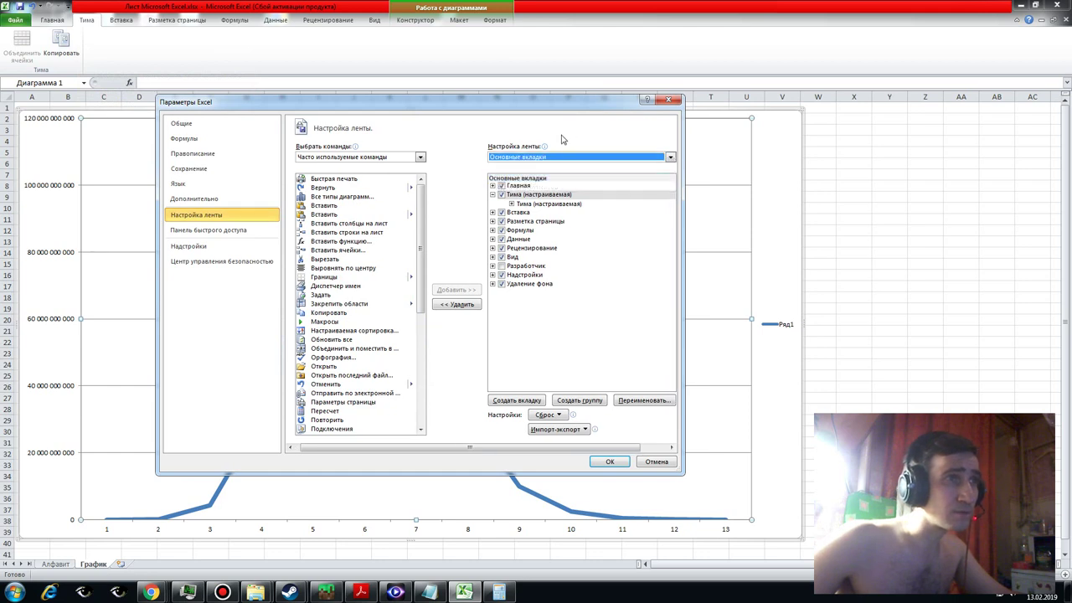
click(519, 204)
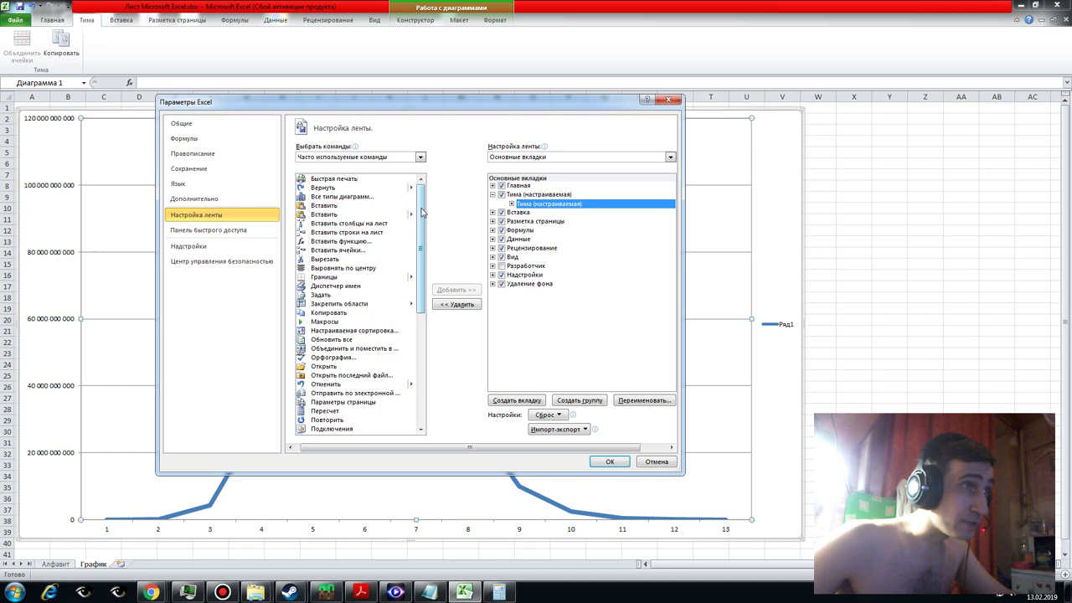
drag(423, 213, 432, 289)
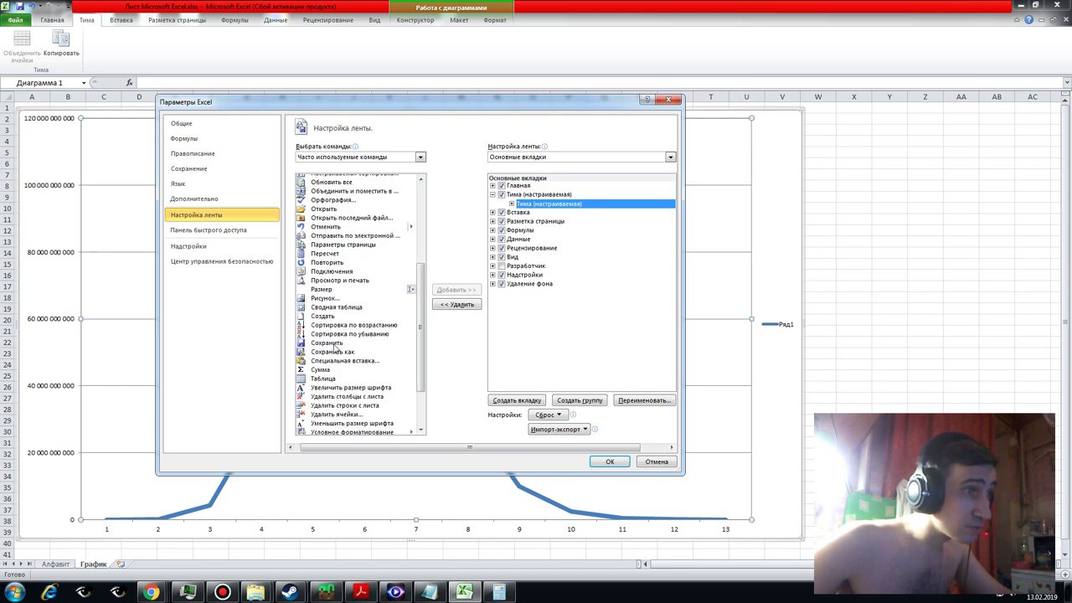
click(335, 344)
click(451, 290)
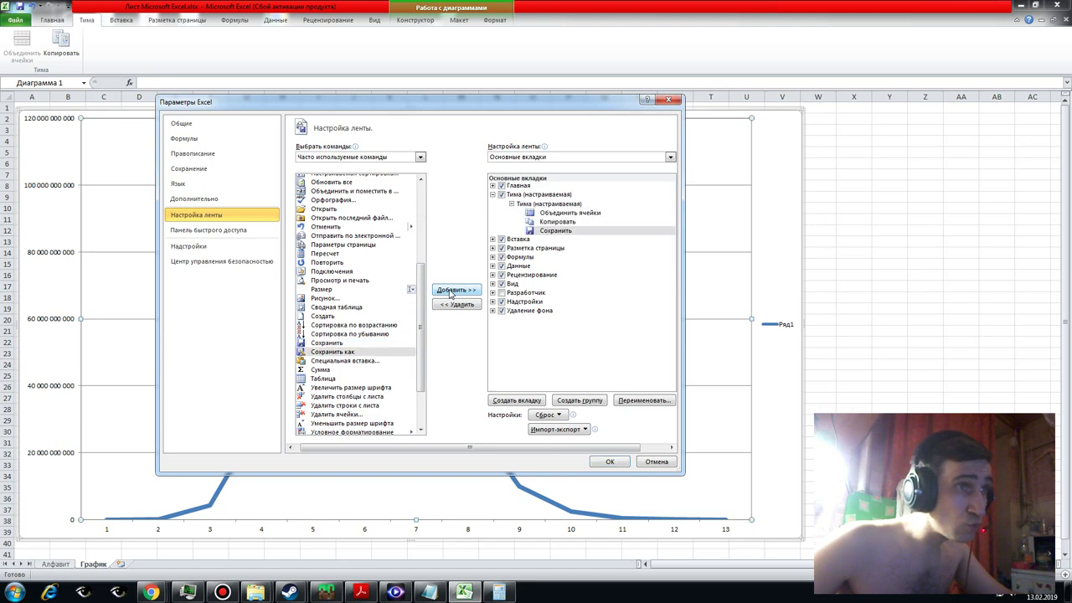
click(610, 461)
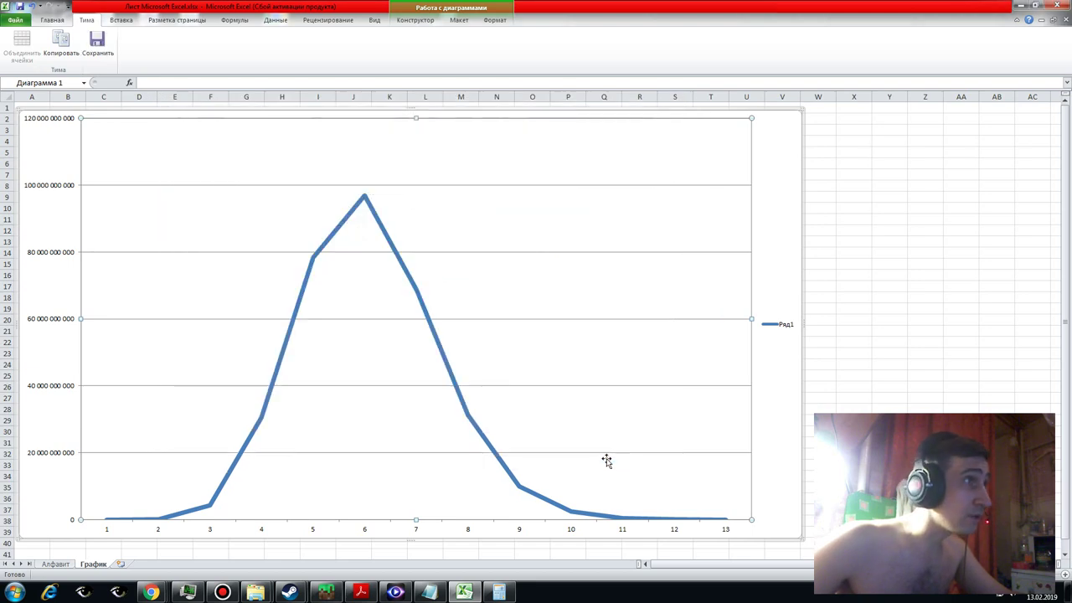
- Check the Главная and Вставка tabs, then return to Тима showing the new Сохранить command
click(57, 23)
click(81, 22)
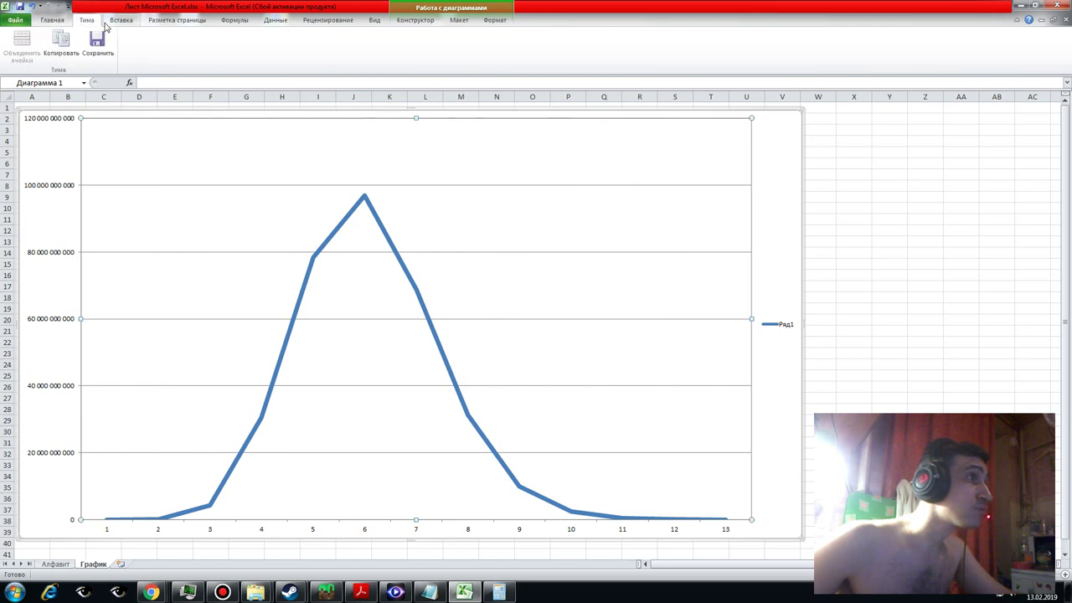
click(122, 22)
click(86, 22)
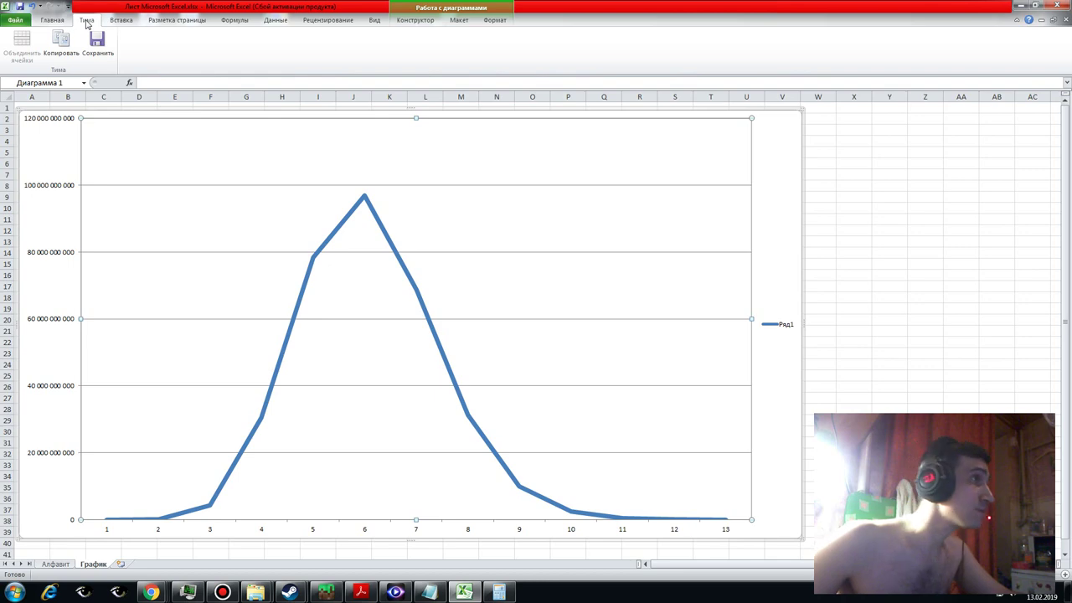
right_click(86, 22)
click(136, 55)
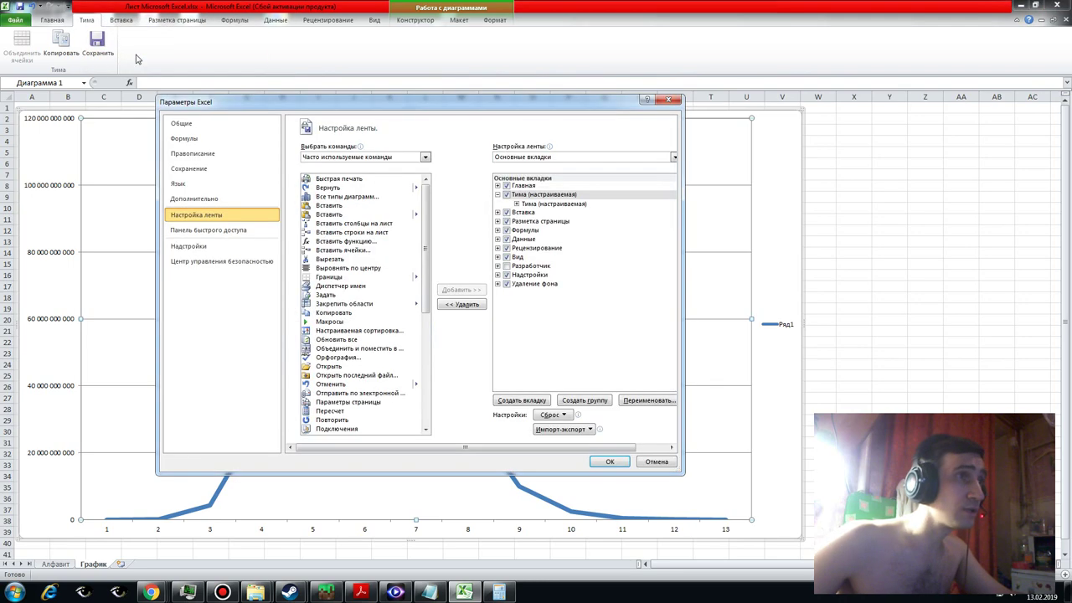
click(517, 203)
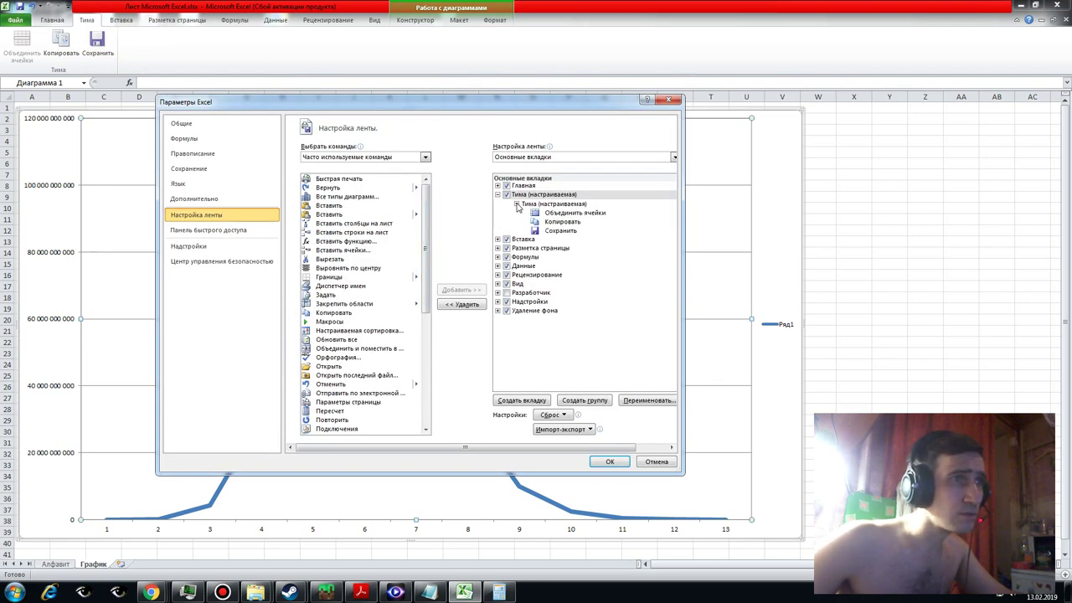
click(546, 214)
click(540, 205)
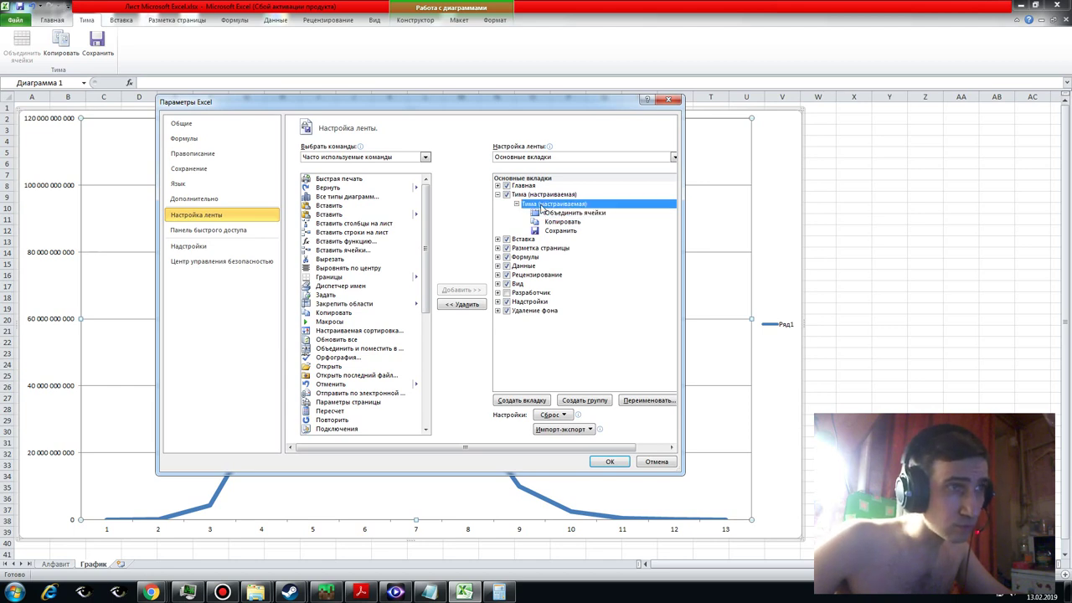
click(534, 195)
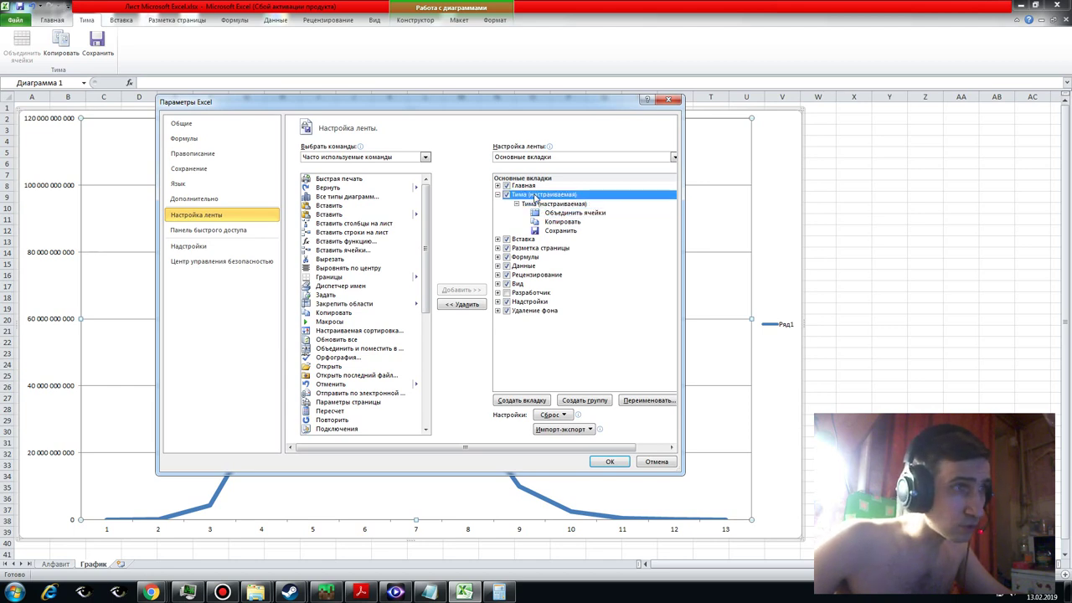
click(536, 205)
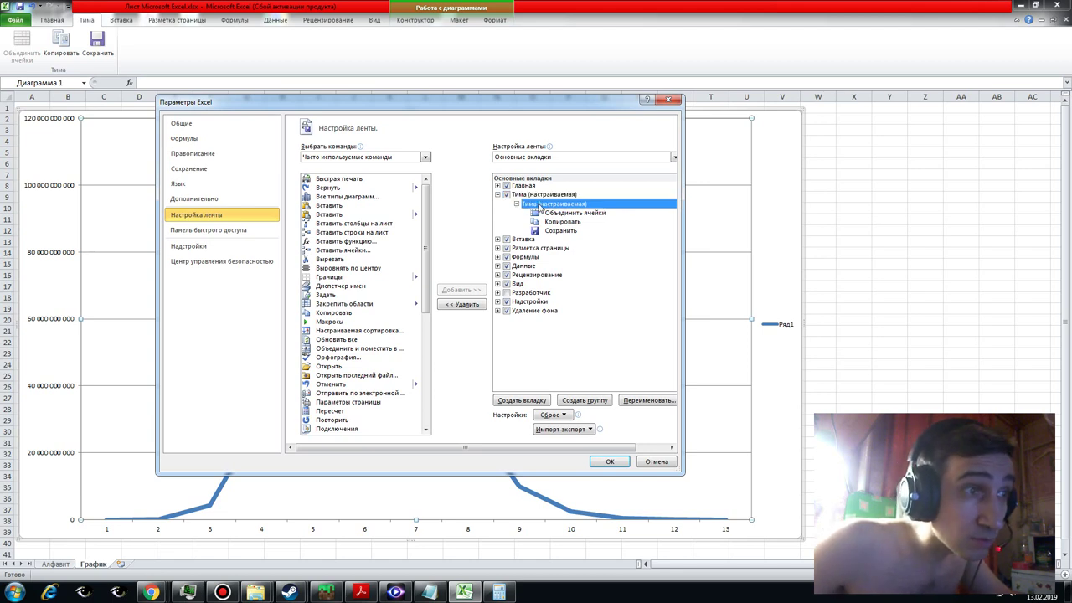
click(542, 195)
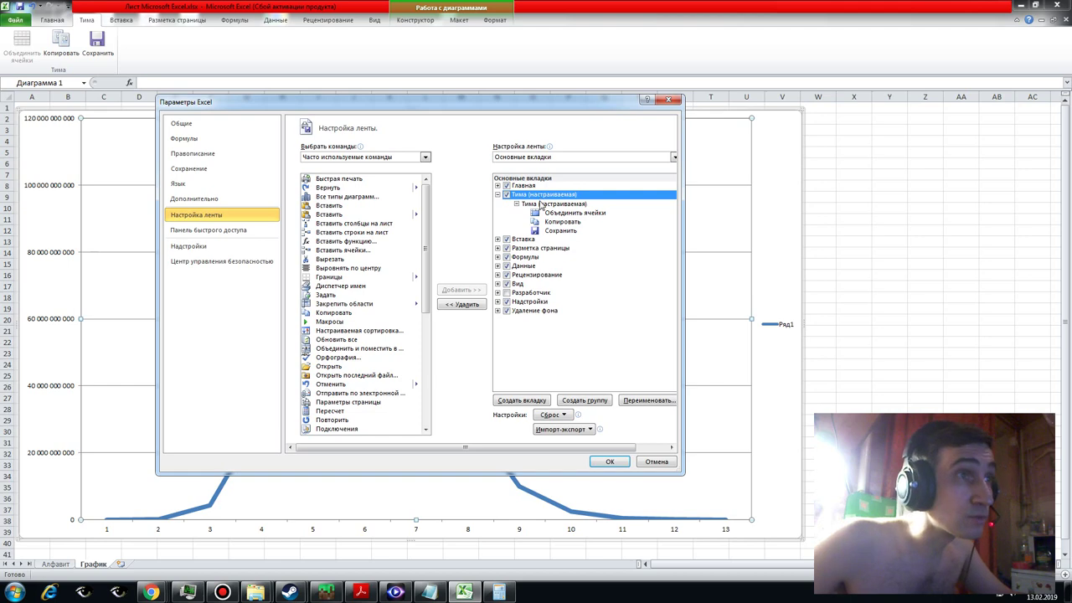
click(548, 204)
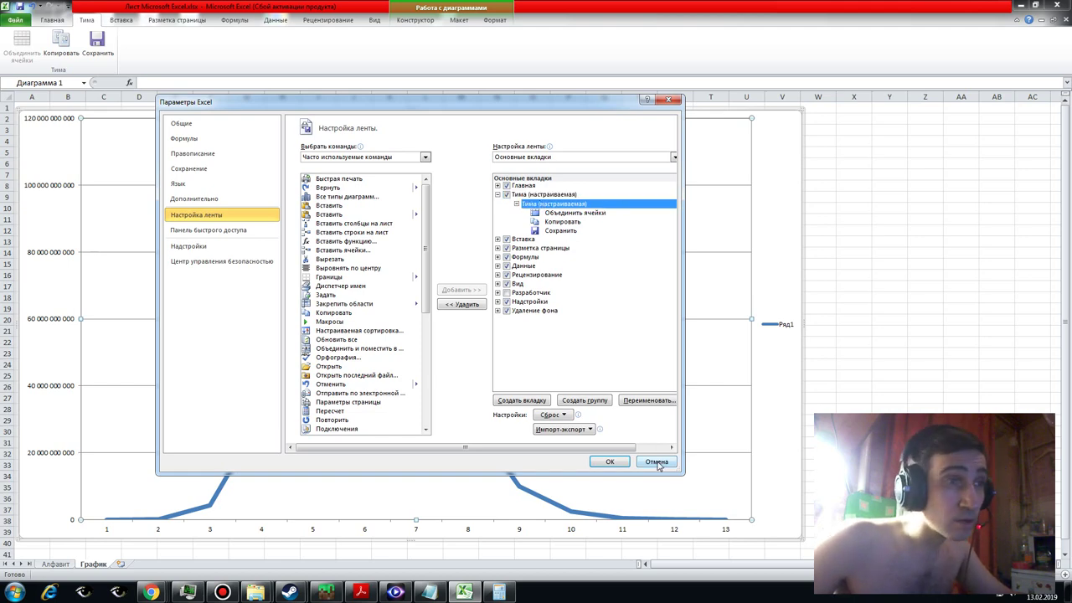
click(657, 462)
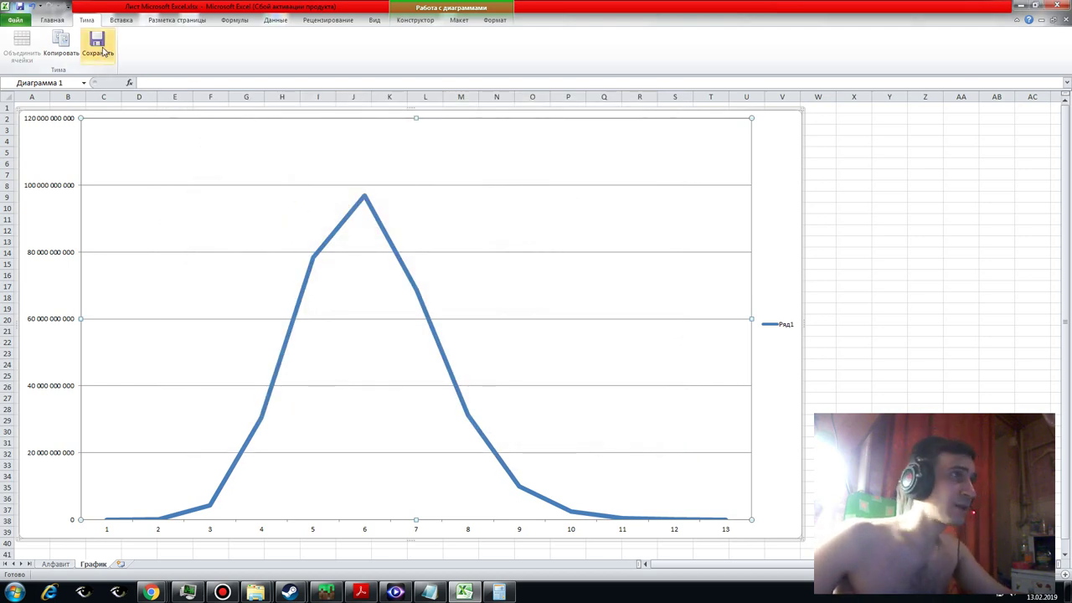
- Extend the chart's data range to include cell A32
right_click(459, 314)
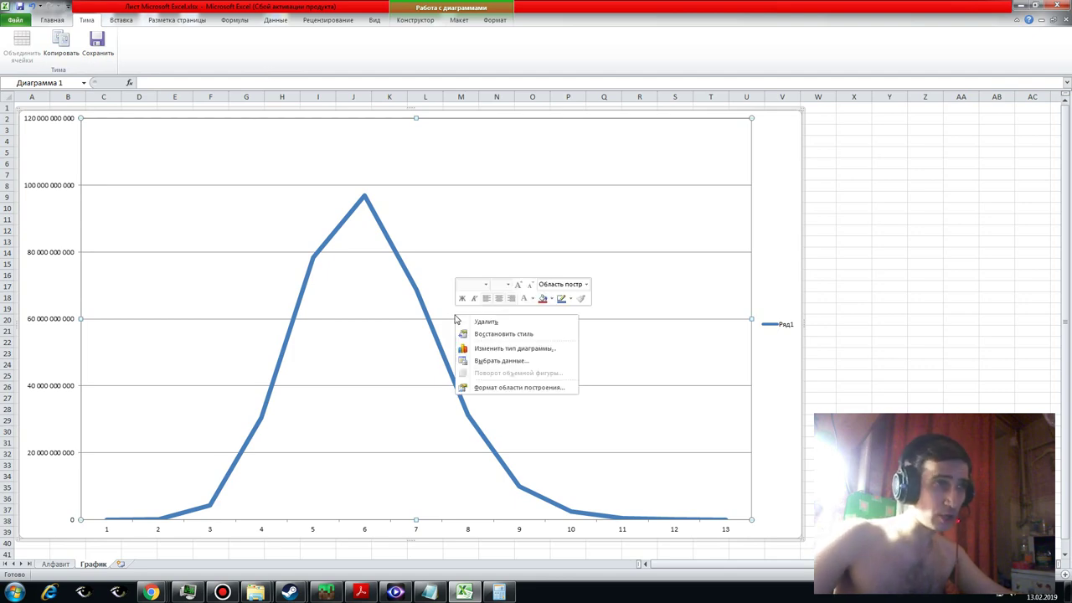
click(494, 361)
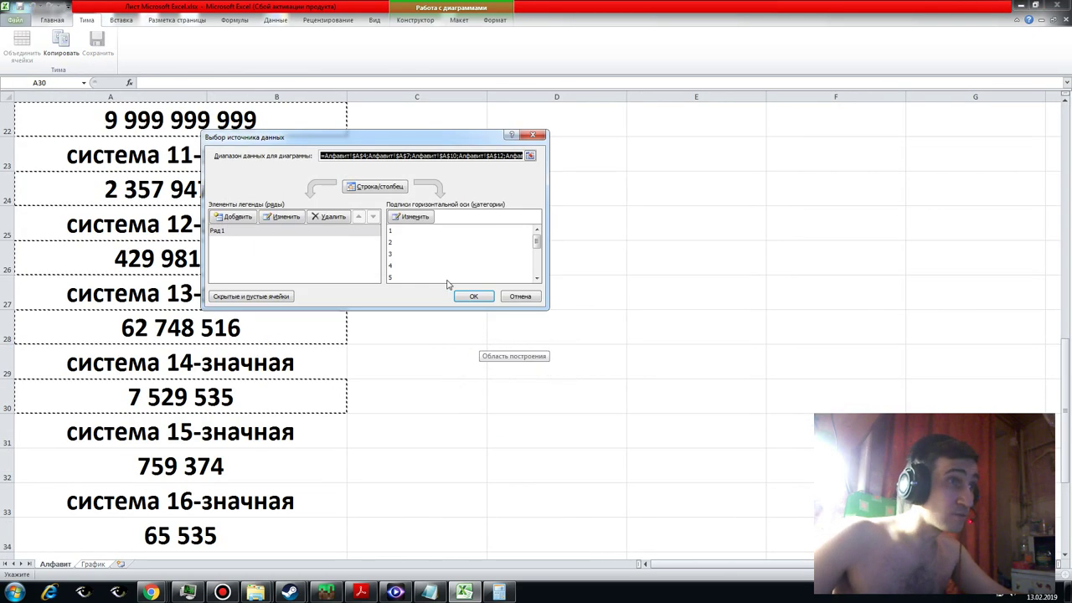
ctrl+click(172, 476)
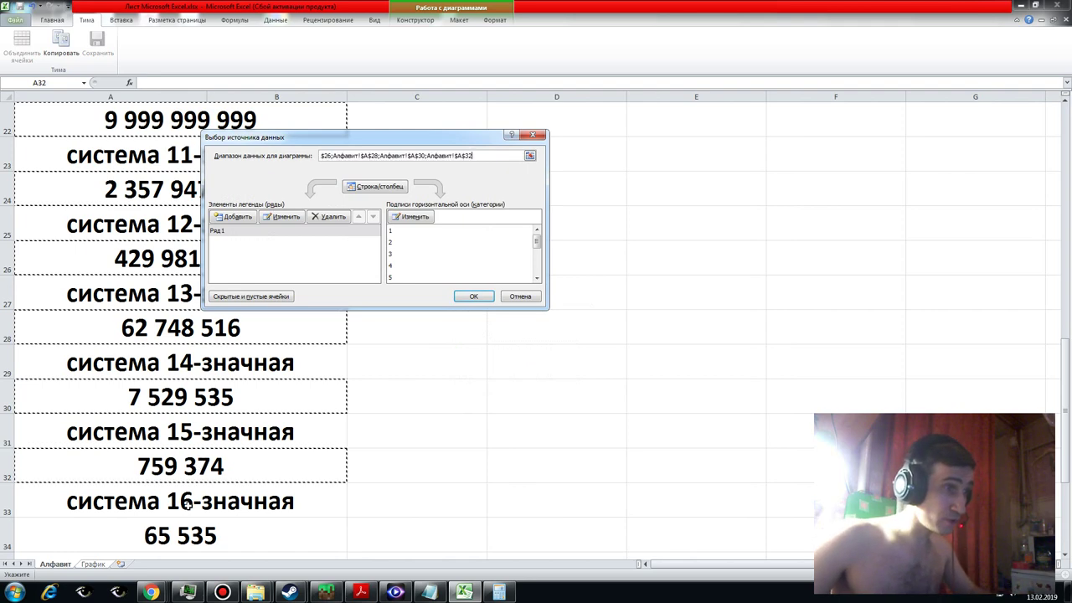
click(475, 297)
- Try adding cells A36 and A40, dismiss the formula-too-long error and cancel
right_click(475, 300)
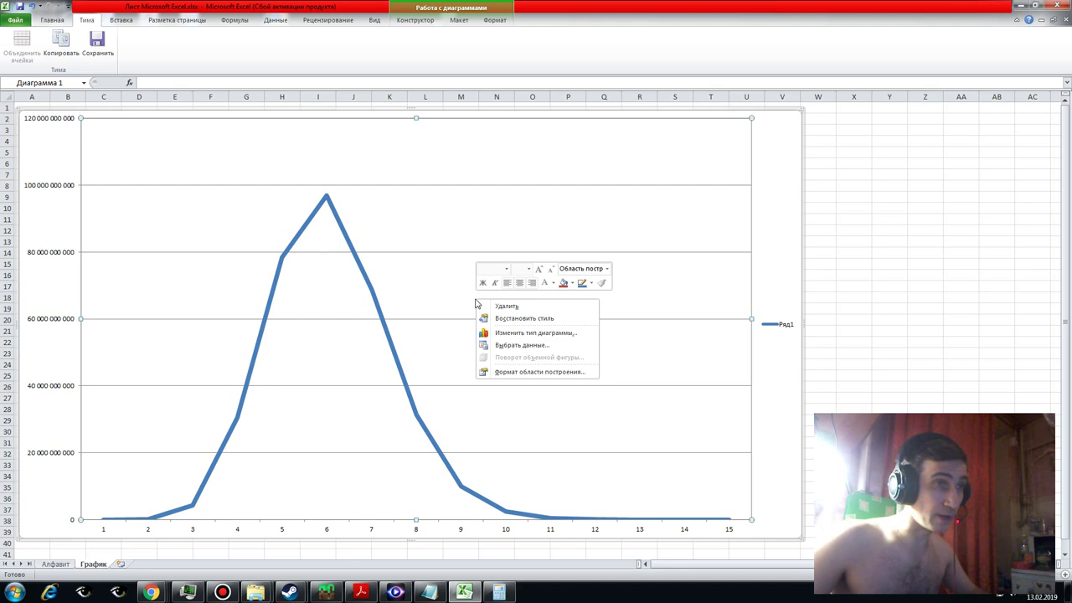
click(502, 345)
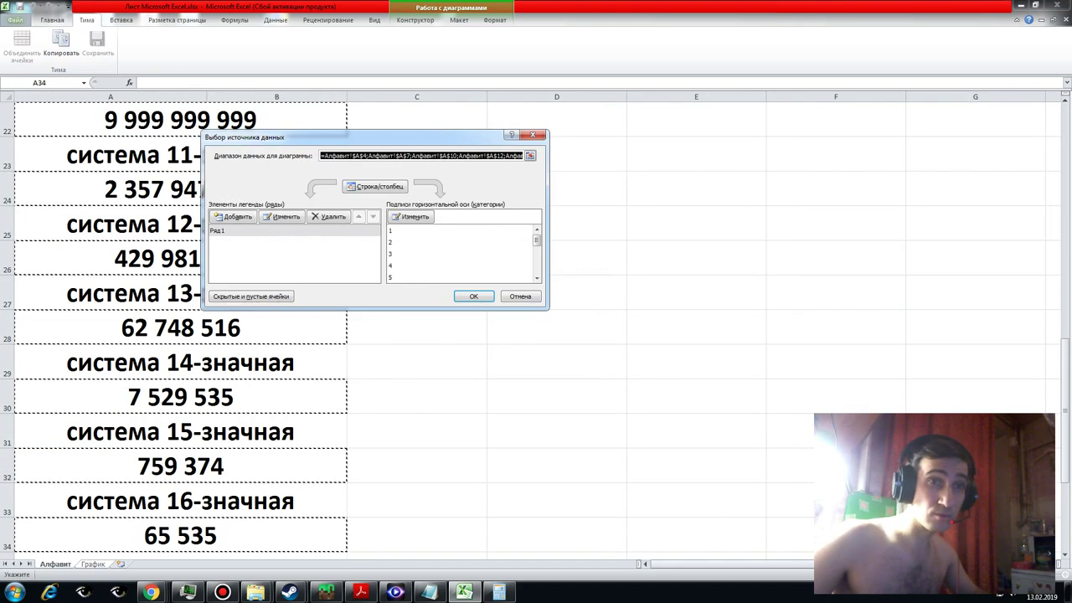
click(1066, 557)
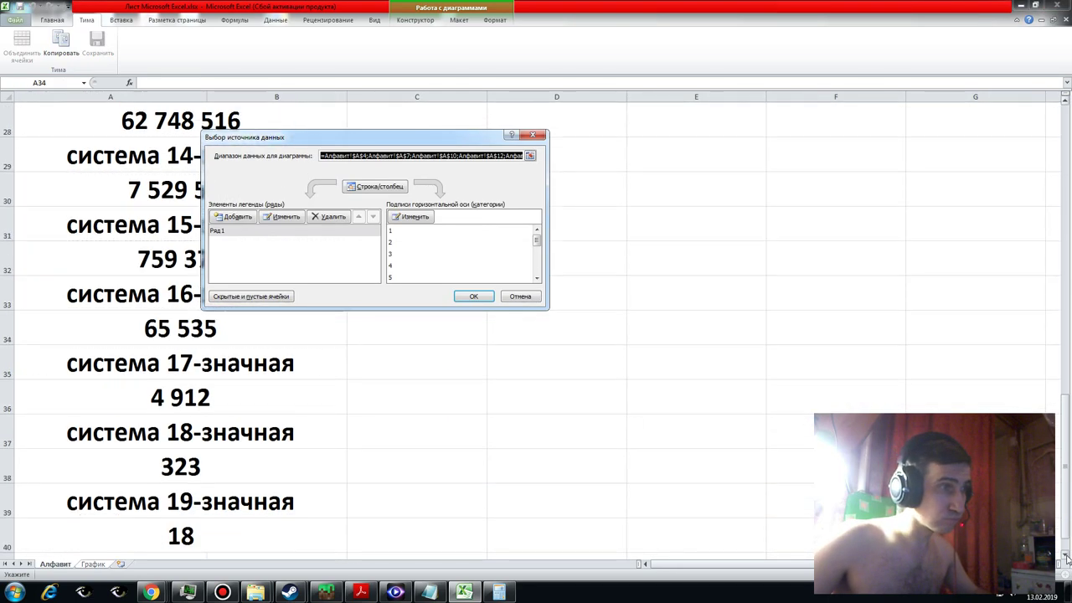
ctrl+click(155, 328)
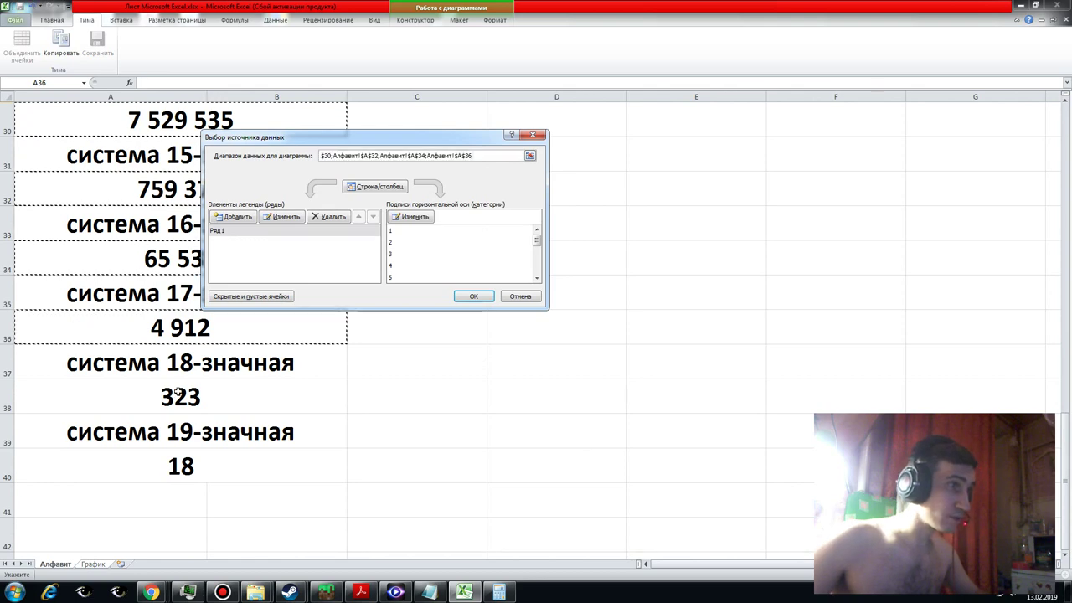
ctrl+click(174, 467)
click(473, 295)
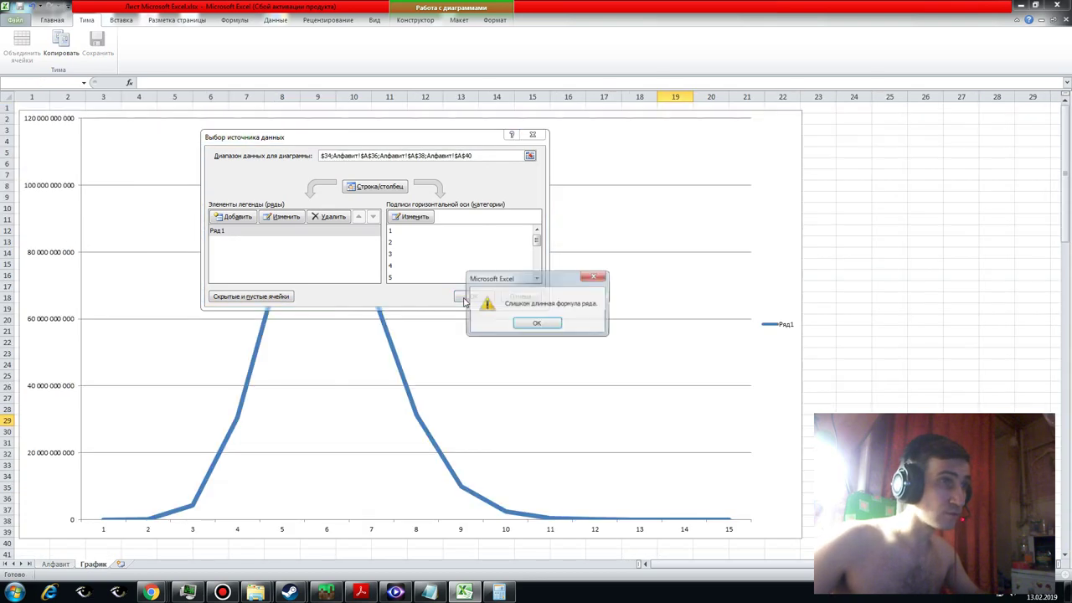
click(514, 322)
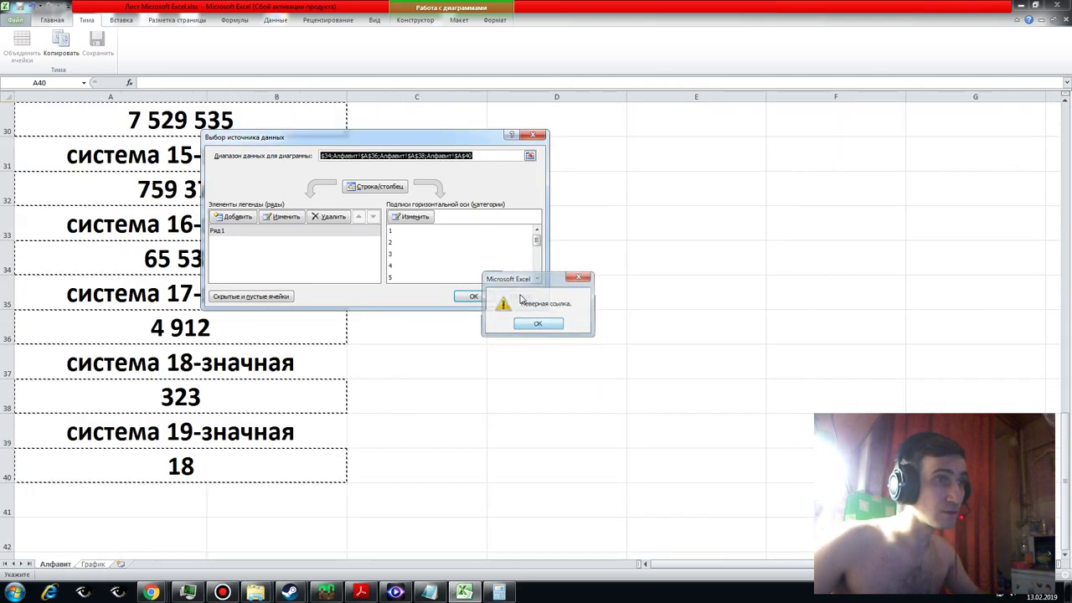
click(520, 297)
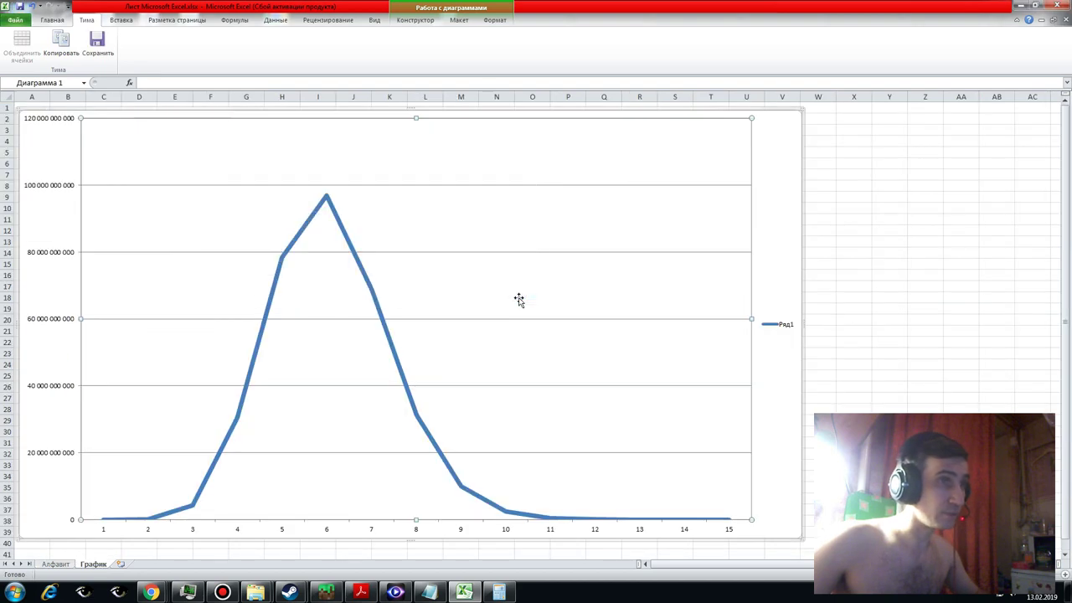
- Add cell A36, then A38, to the data range so the chart shows 17 points
right_click(502, 307)
click(546, 346)
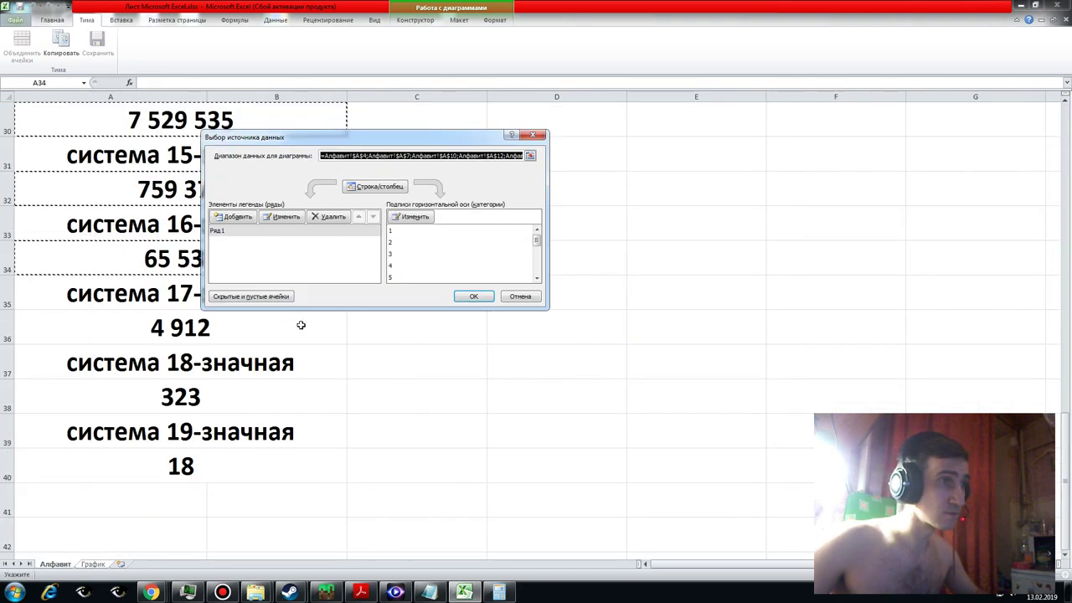
ctrl+click(150, 332)
click(465, 299)
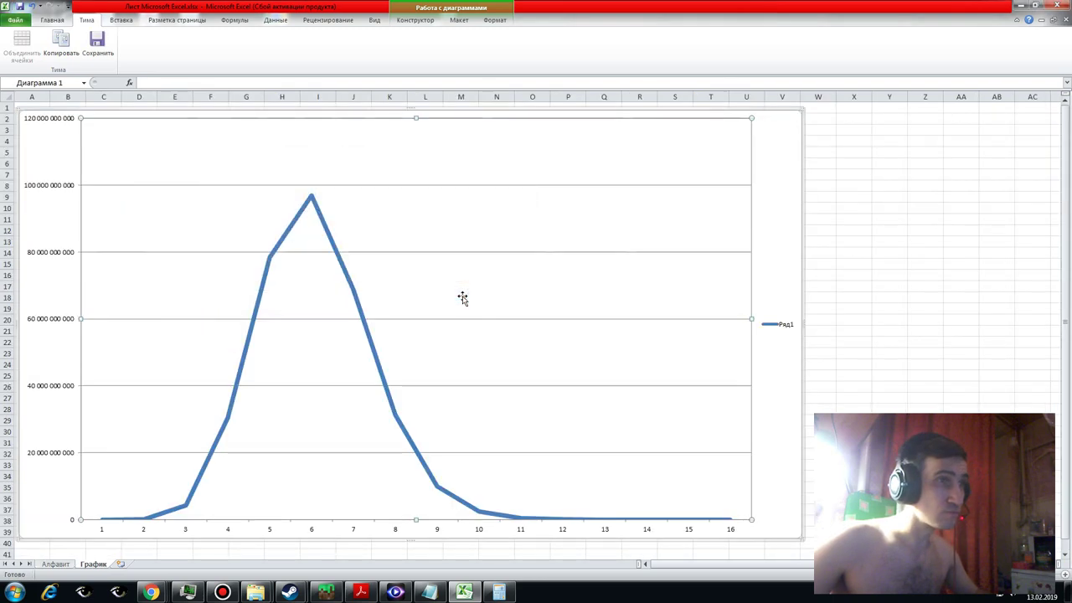
right_click(461, 299)
click(496, 344)
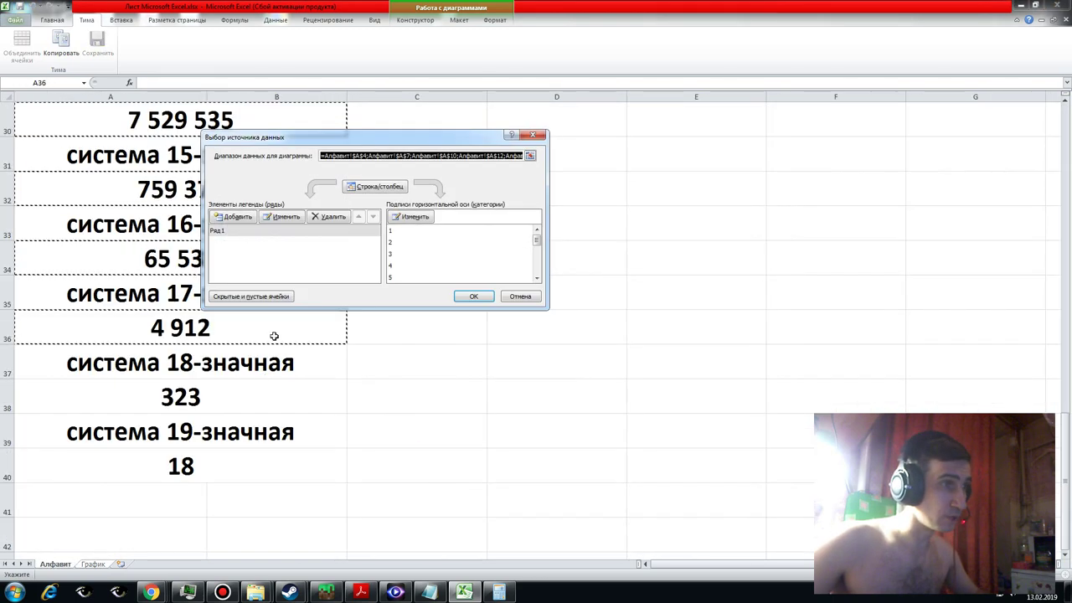
ctrl+click(173, 399)
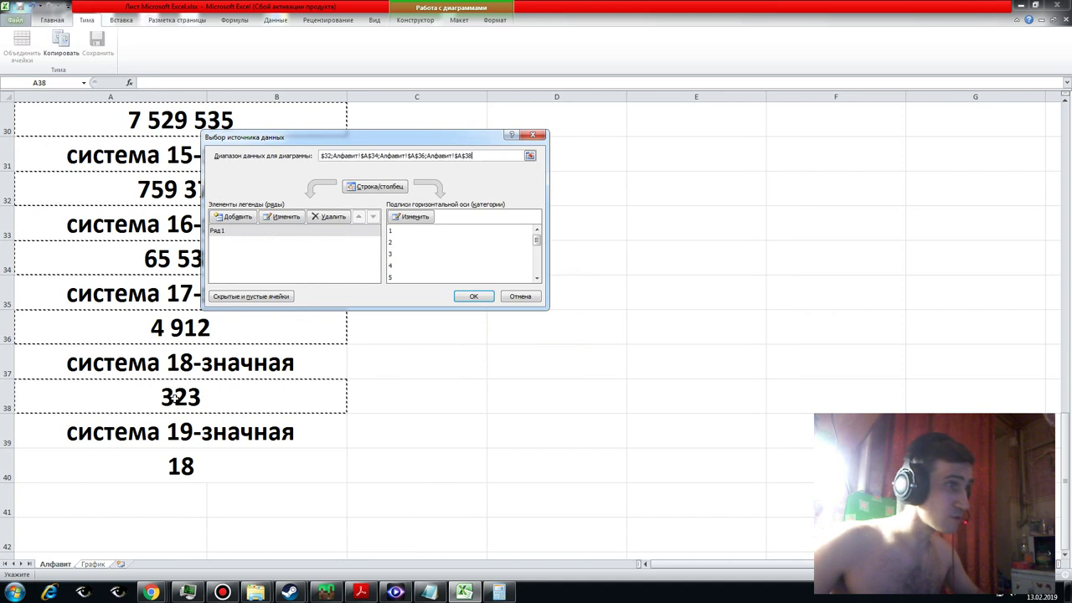
click(473, 296)
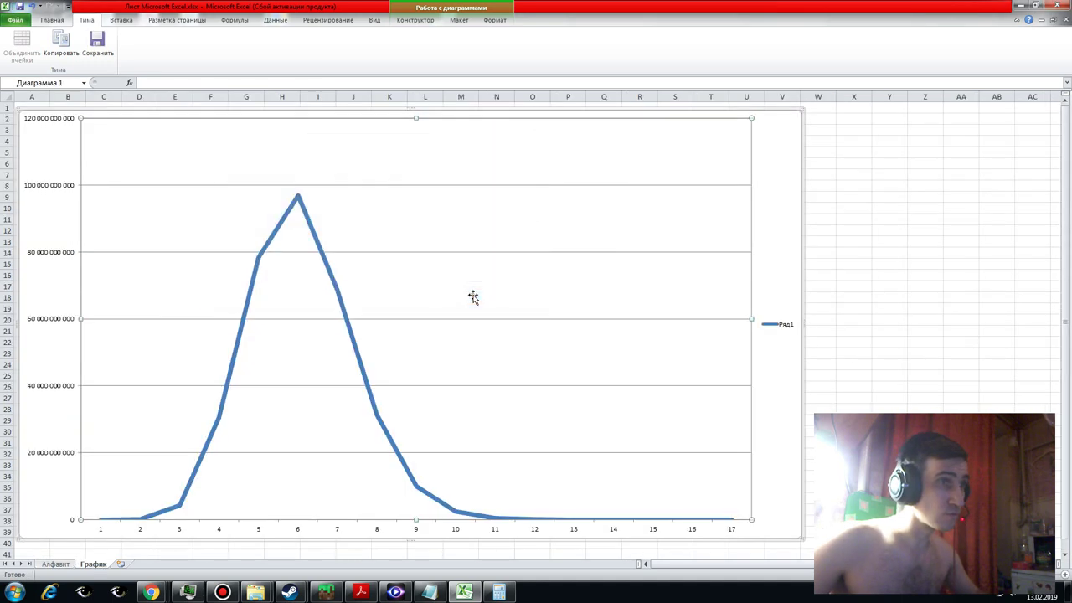
- Retry including A40, dismiss the error, and cancel the Select Data Source dialog twice
right_click(420, 284)
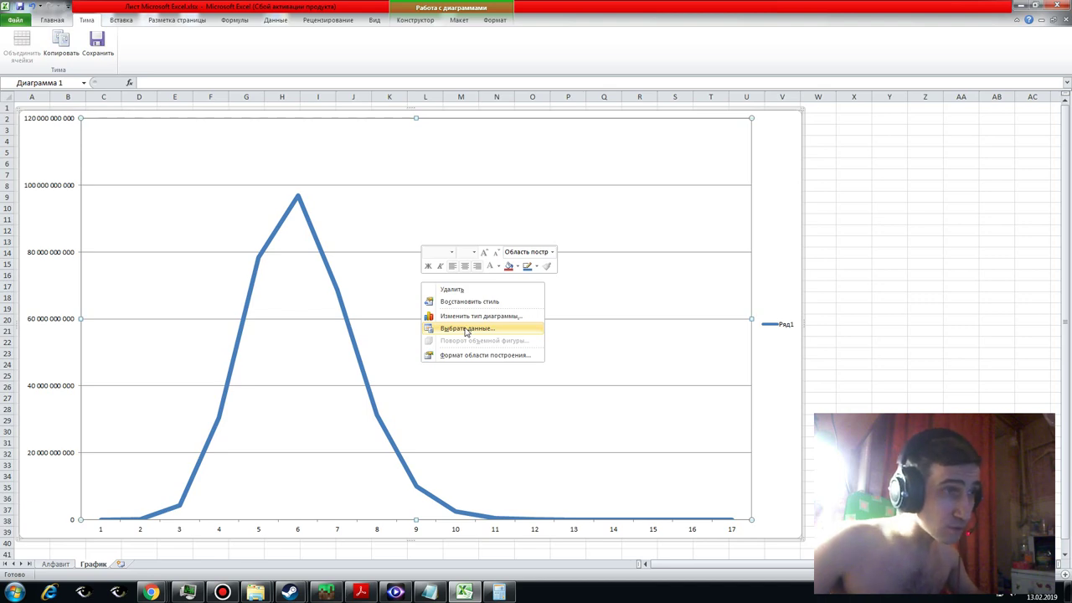
click(467, 328)
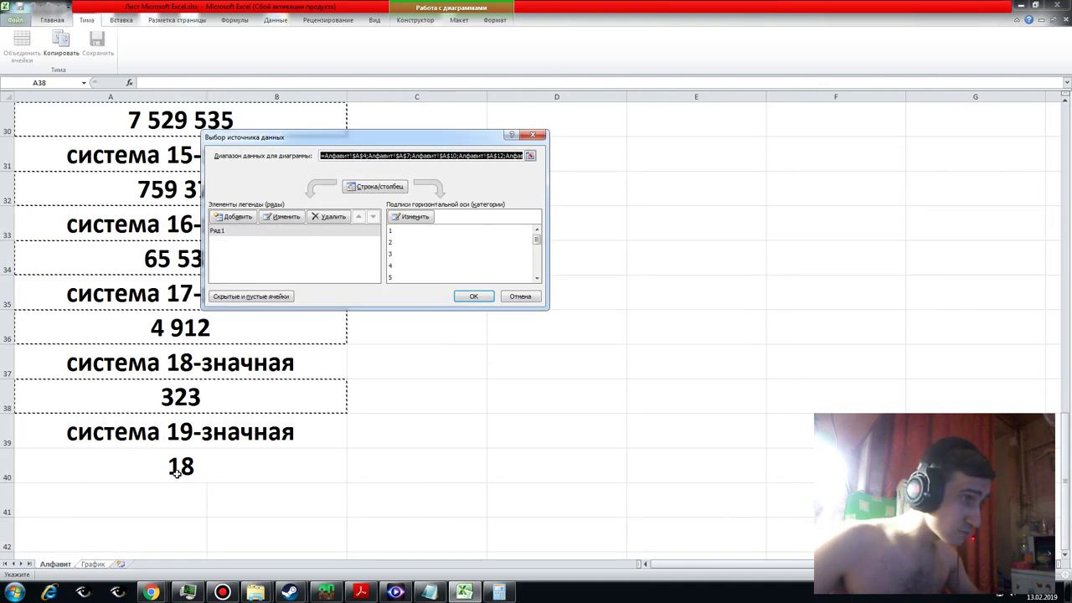
click(469, 298)
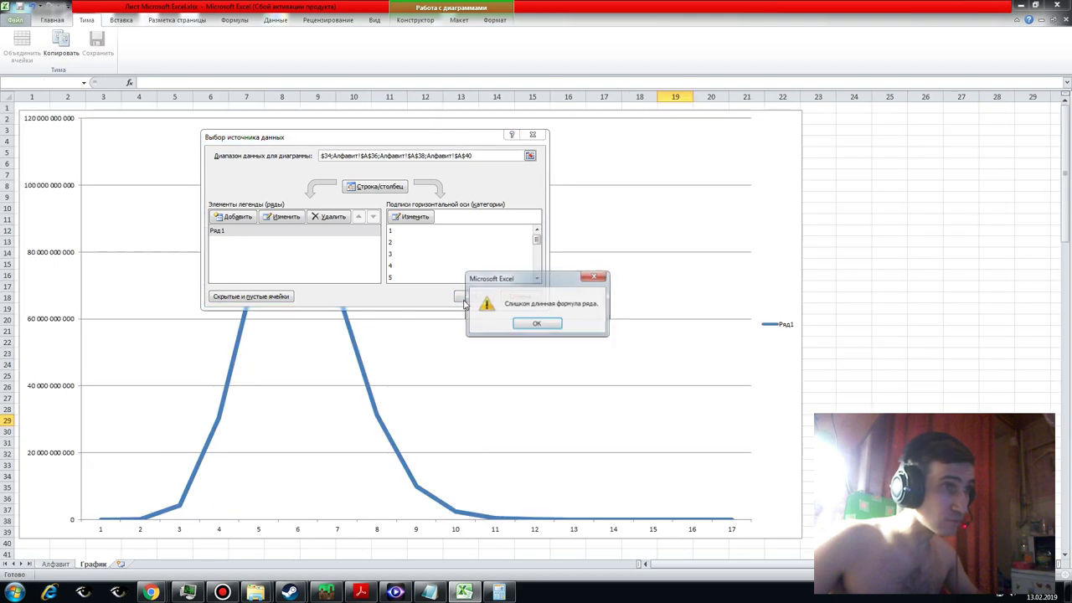
click(516, 326)
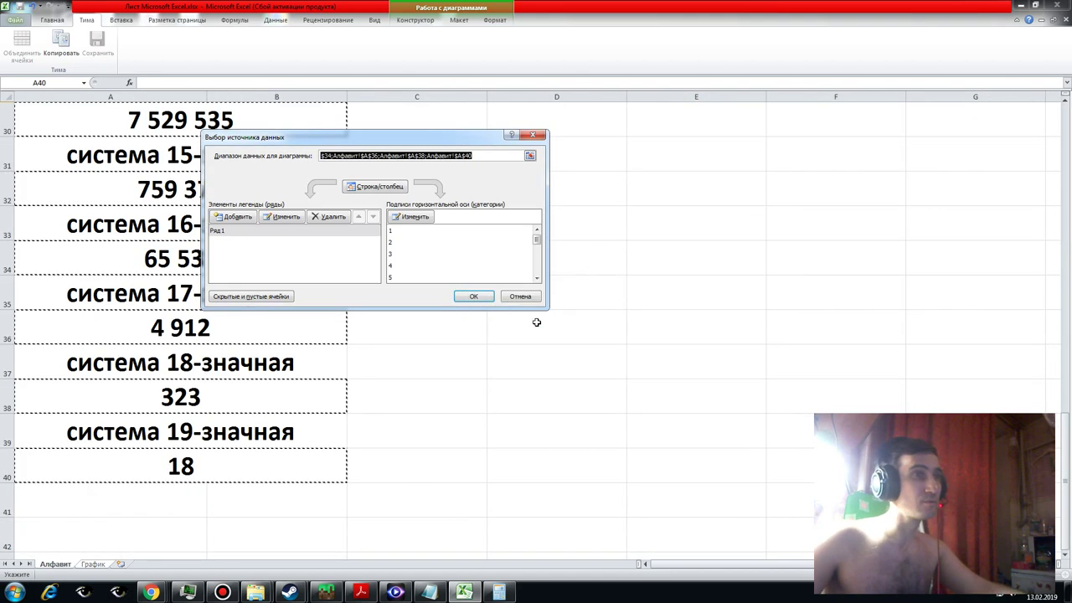
click(521, 299)
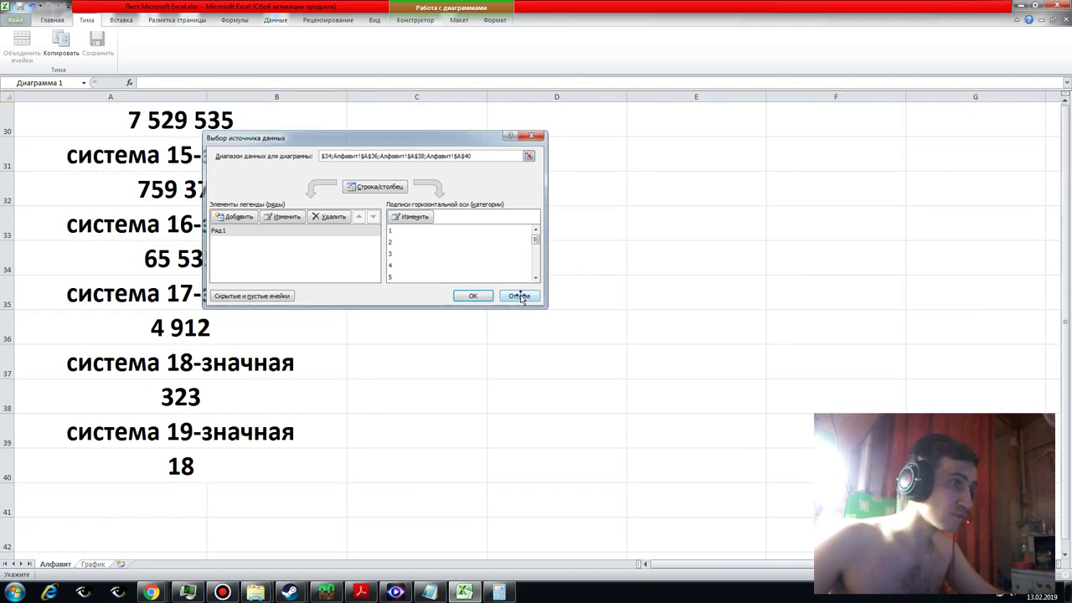
right_click(449, 304)
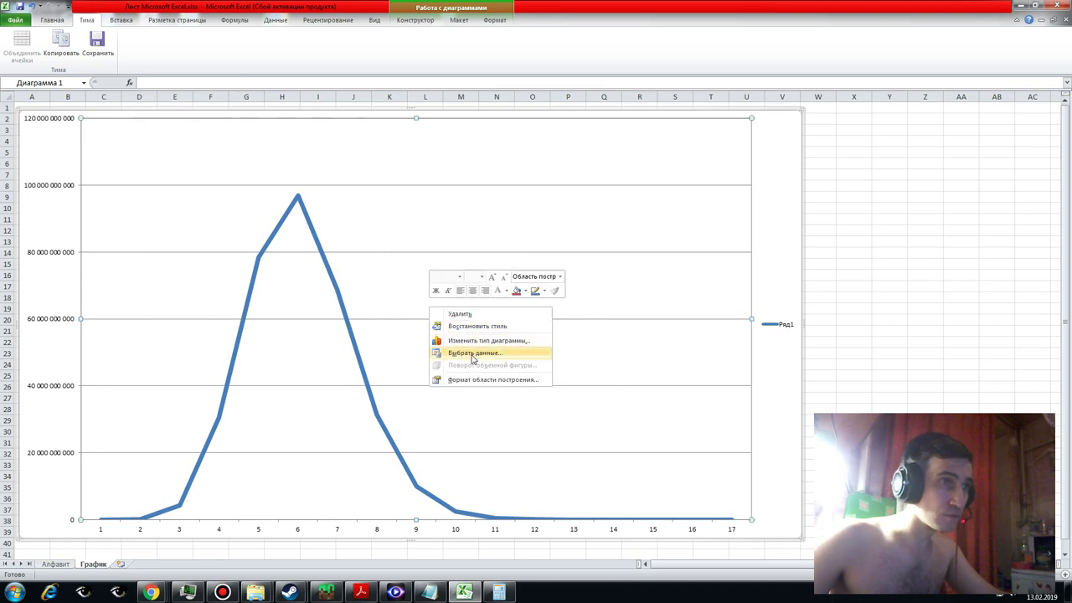
click(471, 355)
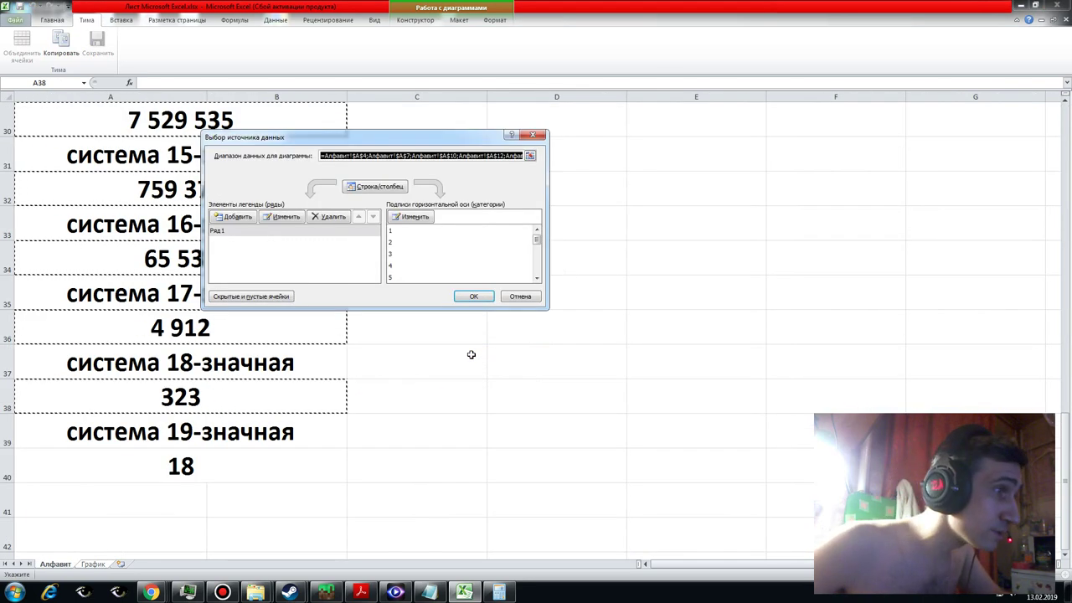
click(515, 296)
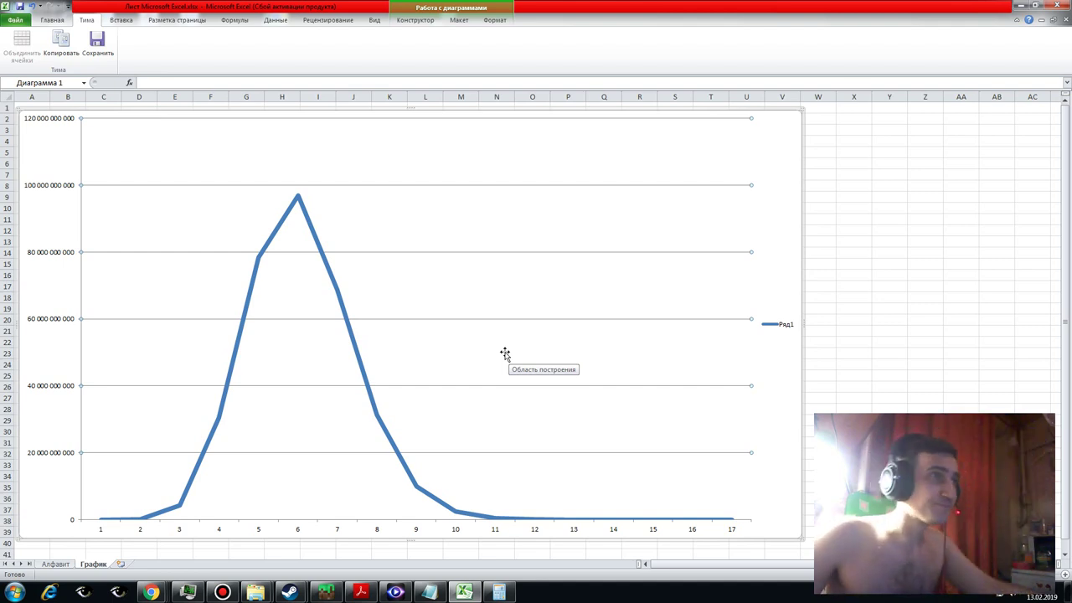
- Open and close Формат области построения, then open Формат оси for the horizontal axis
right_click(445, 341)
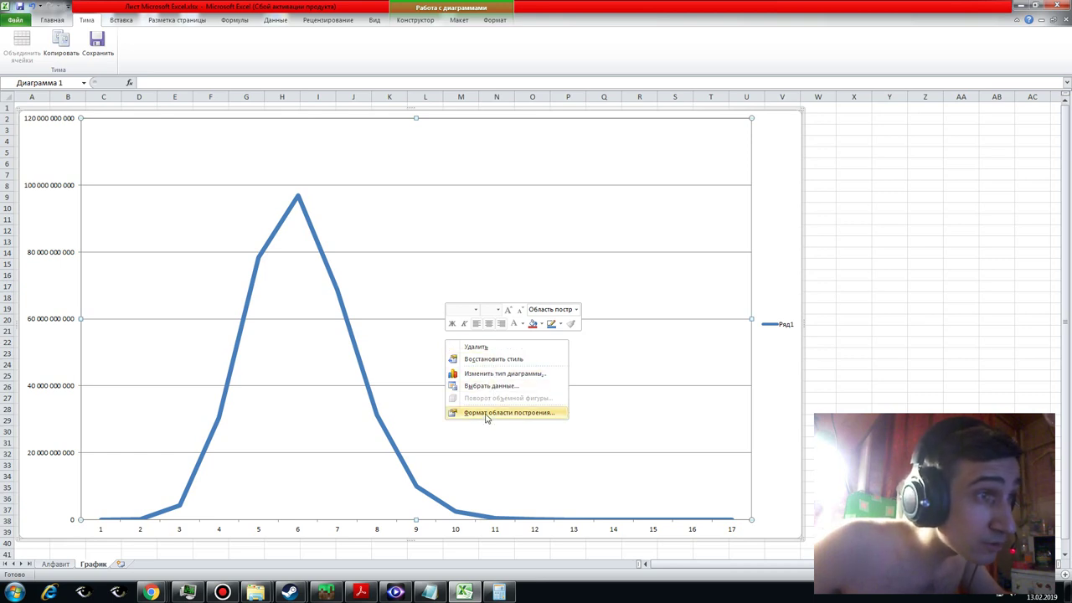
click(487, 414)
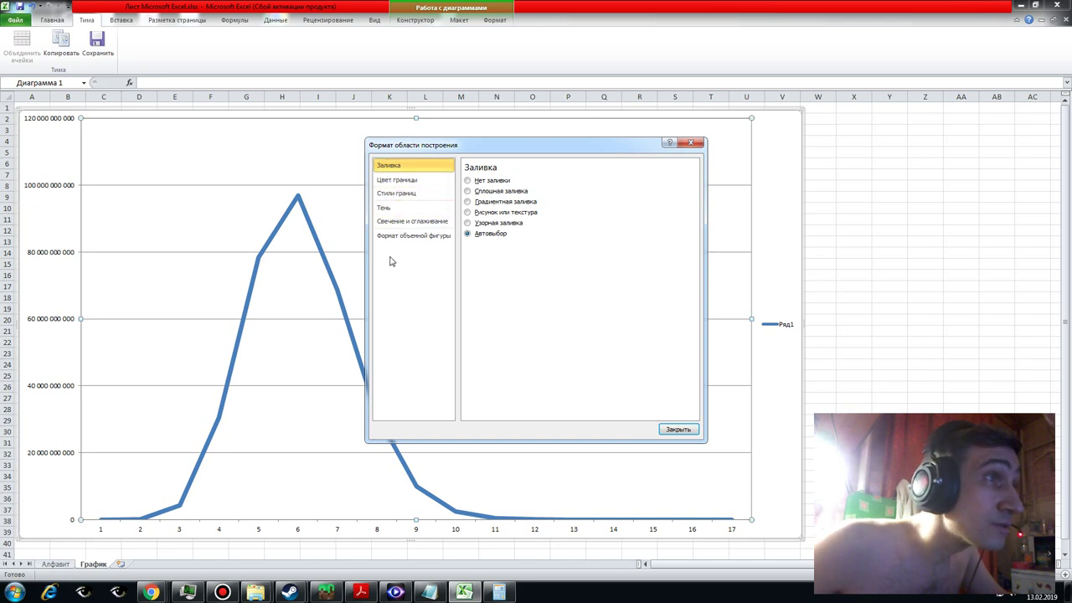
click(678, 430)
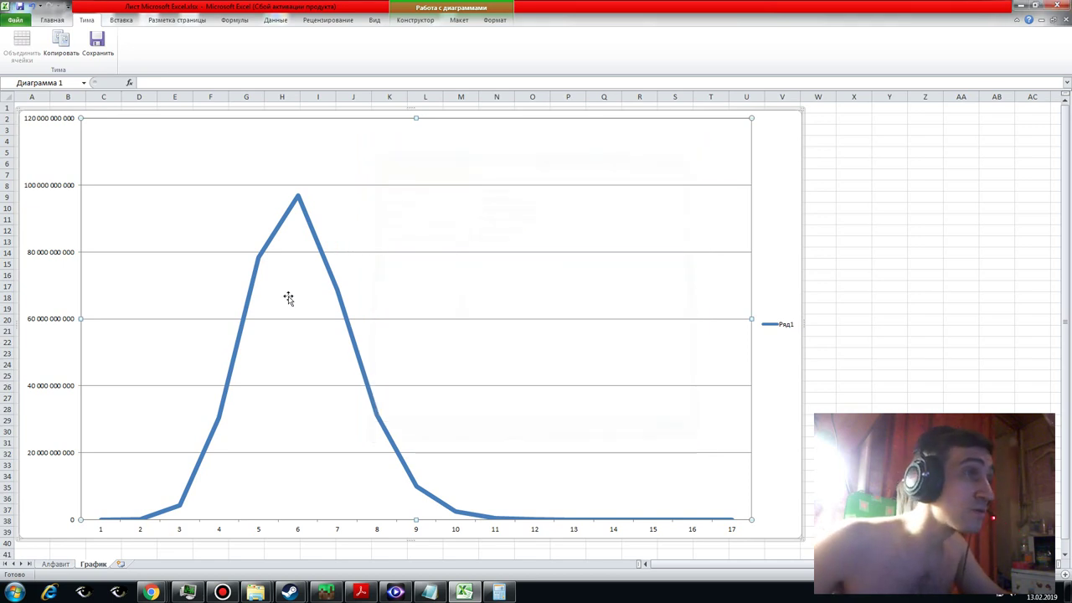
right_click(102, 530)
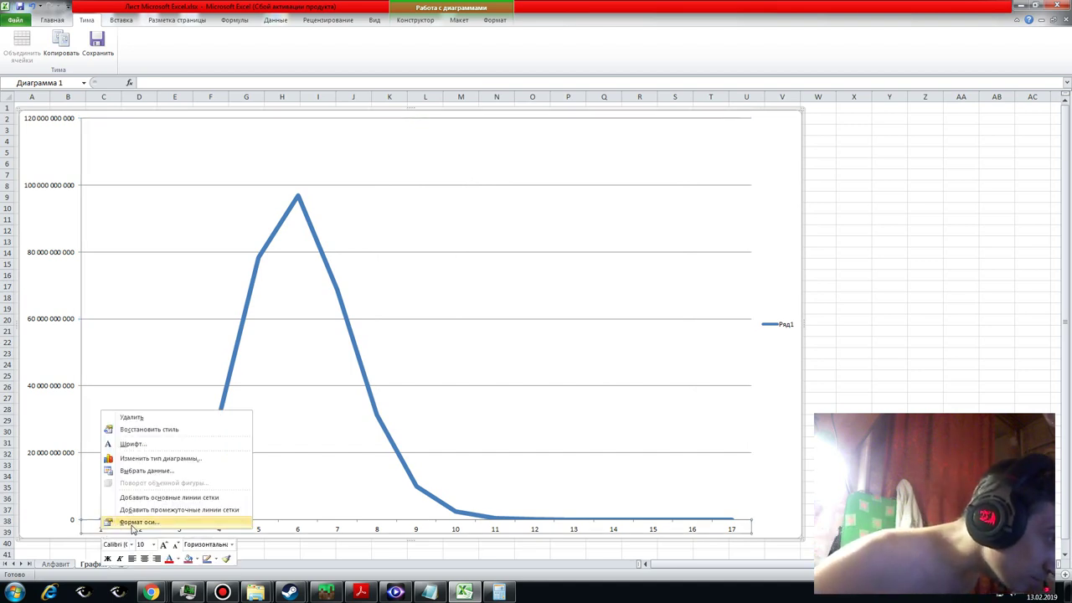
click(133, 522)
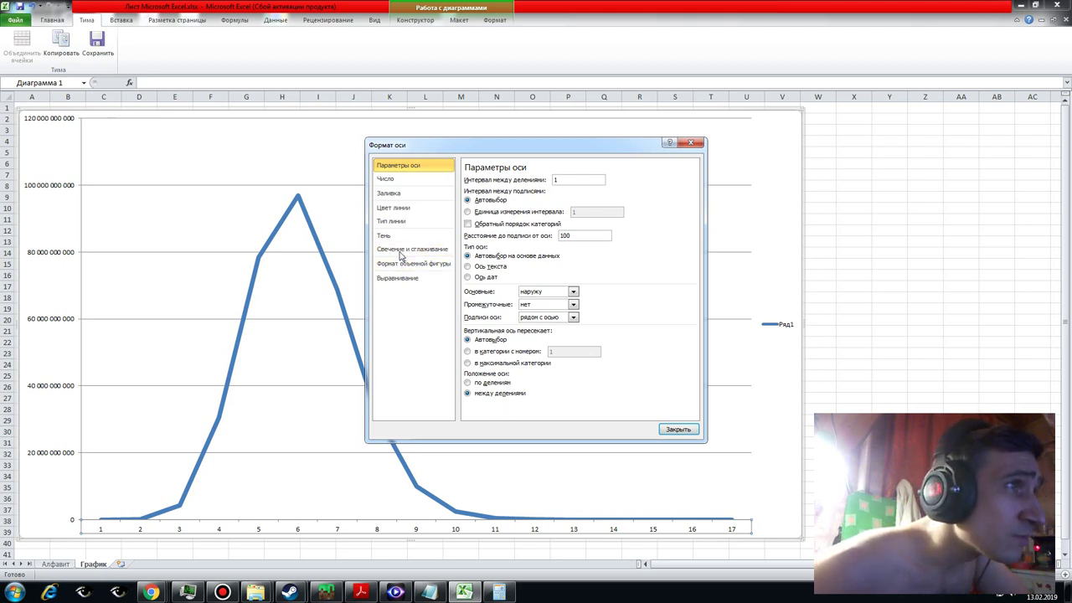
- Give the axis labels the Числовой format with 0 decimal places and add the format code
click(394, 182)
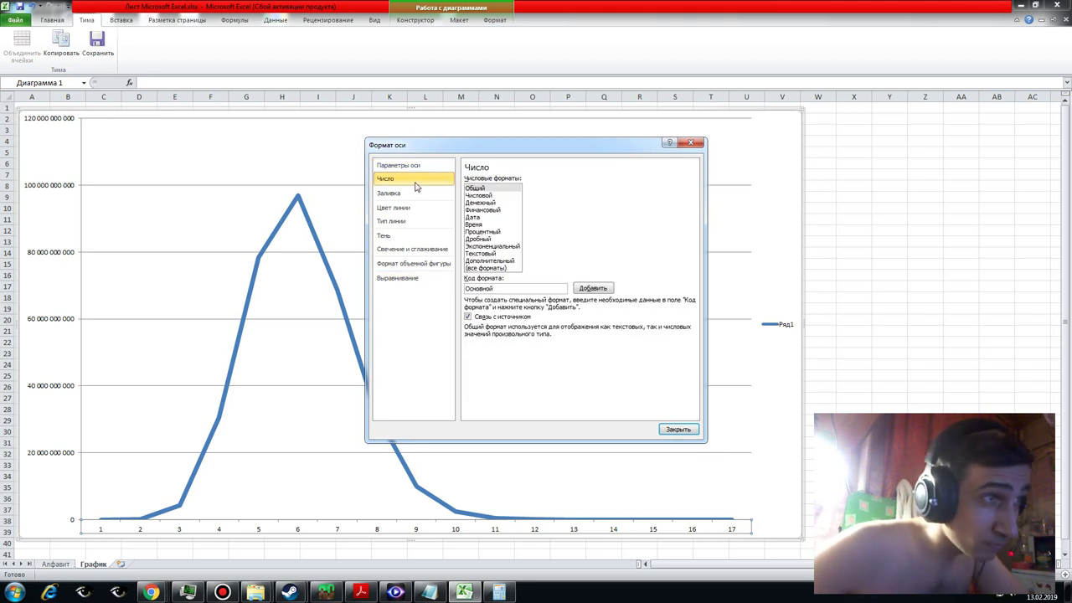
click(482, 196)
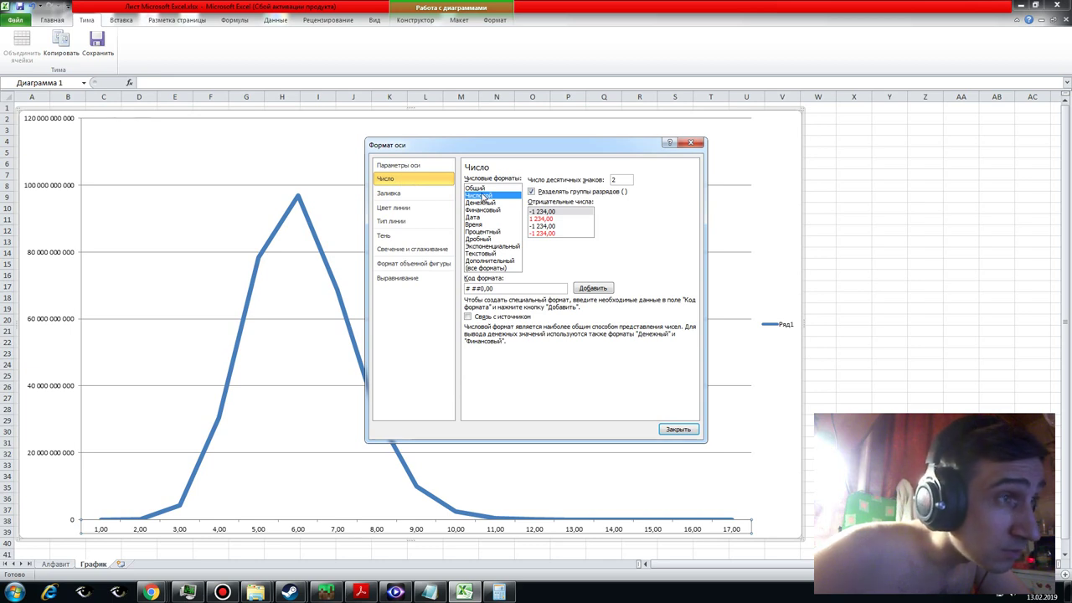
click(594, 180)
text(0)
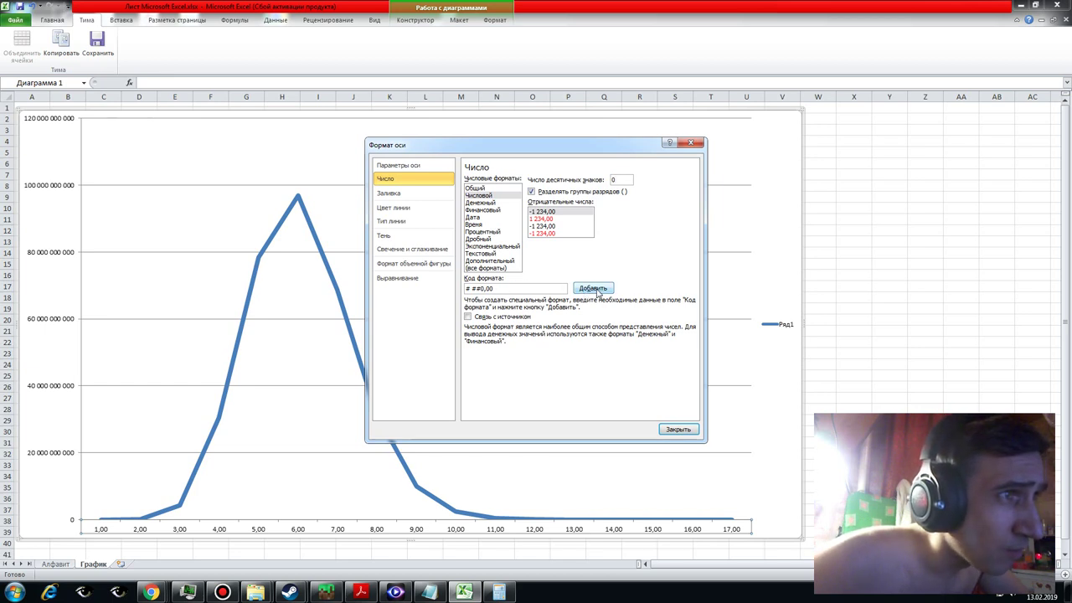
click(595, 289)
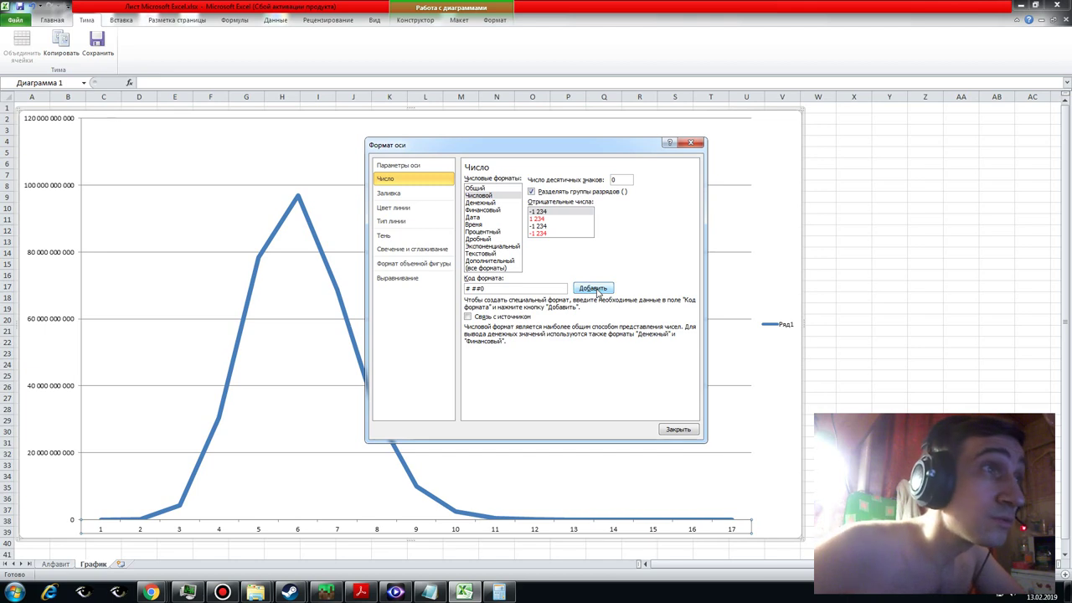
click(483, 196)
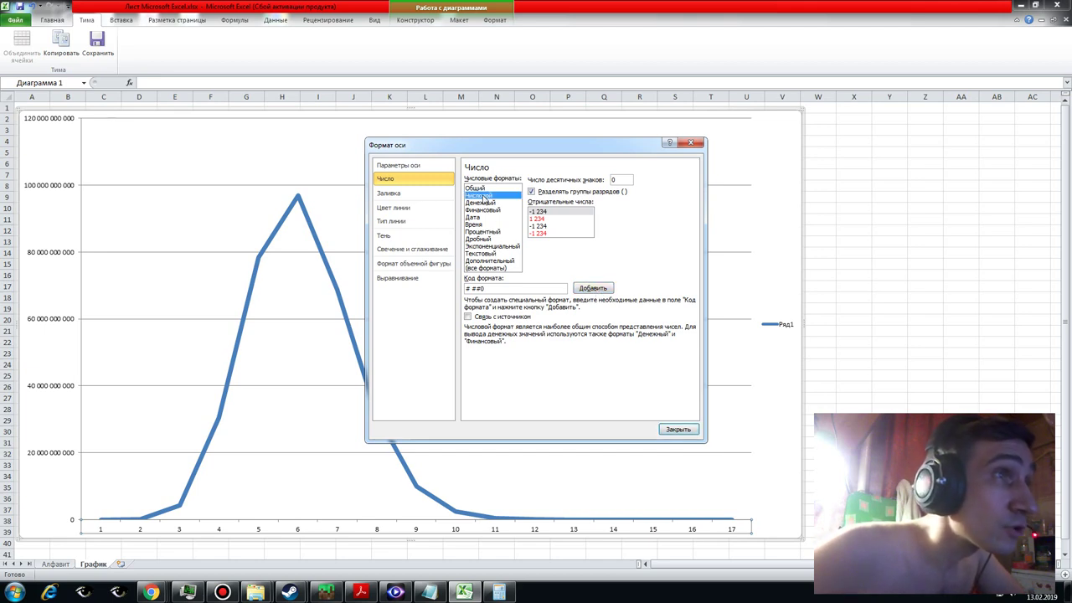
click(500, 289)
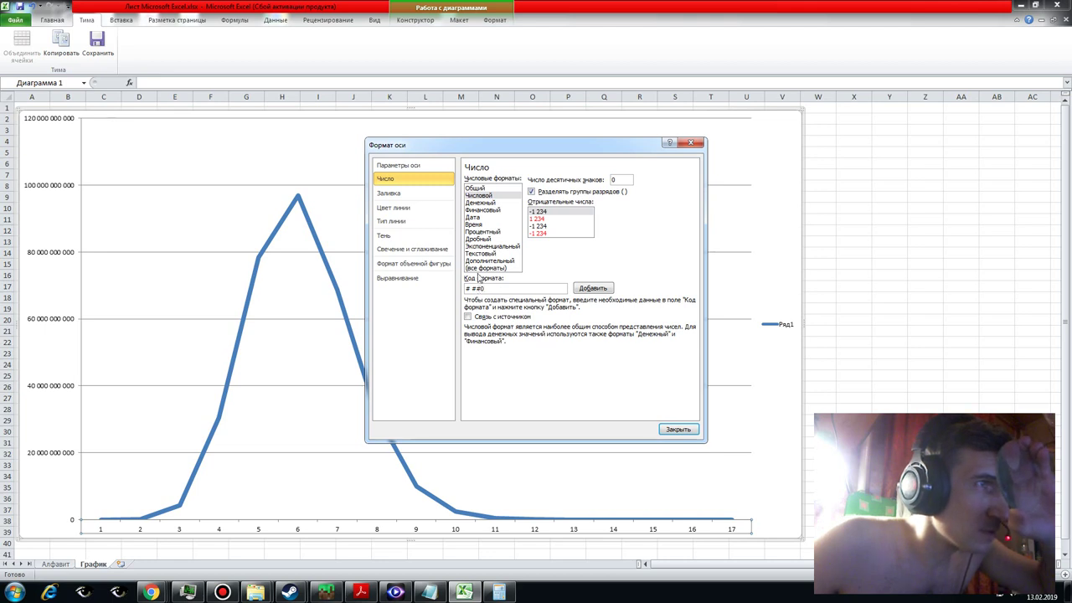
- Switch the axis label format to Числовой with 2 decimal places (1,00–17,00)
click(480, 268)
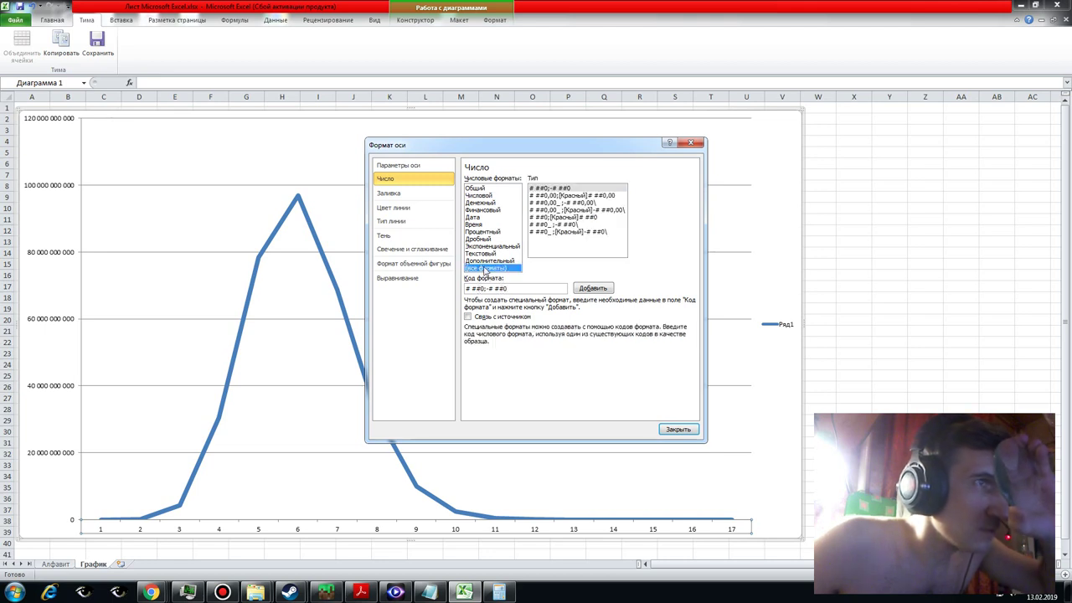
click(473, 188)
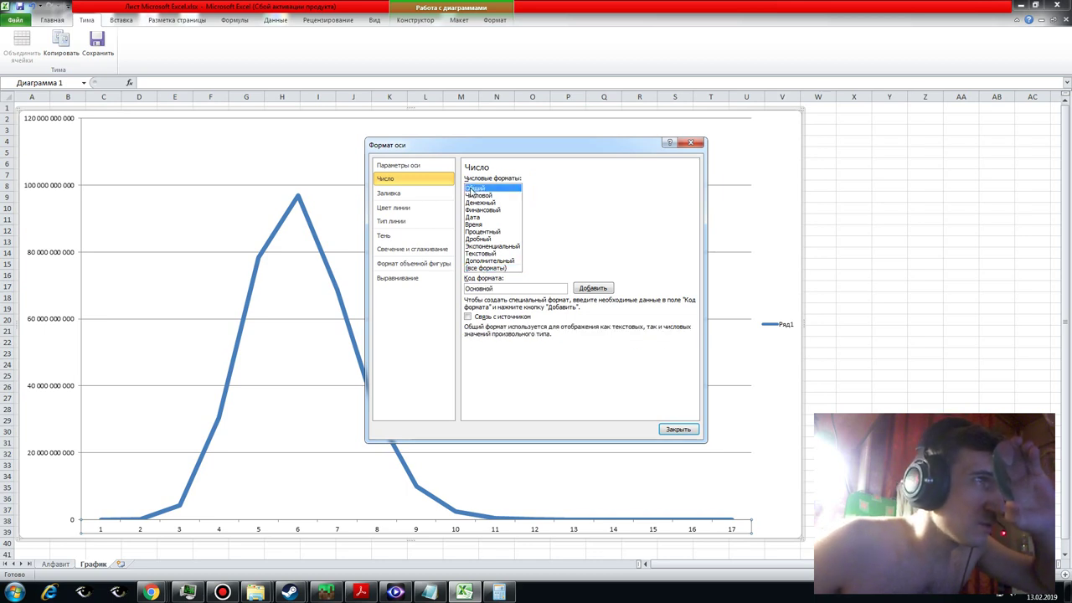
click(474, 195)
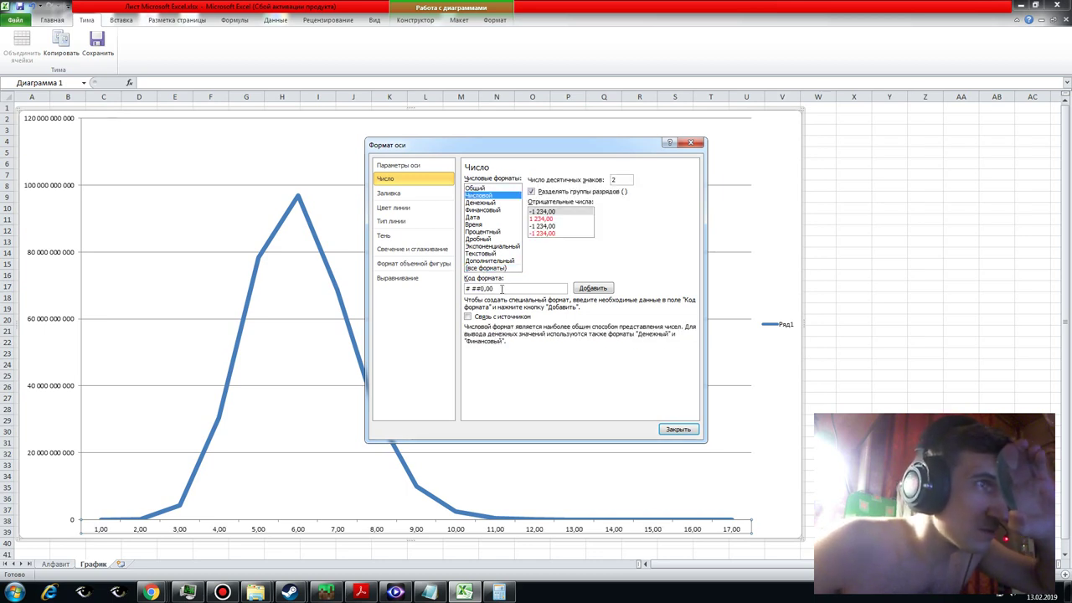
click(501, 289)
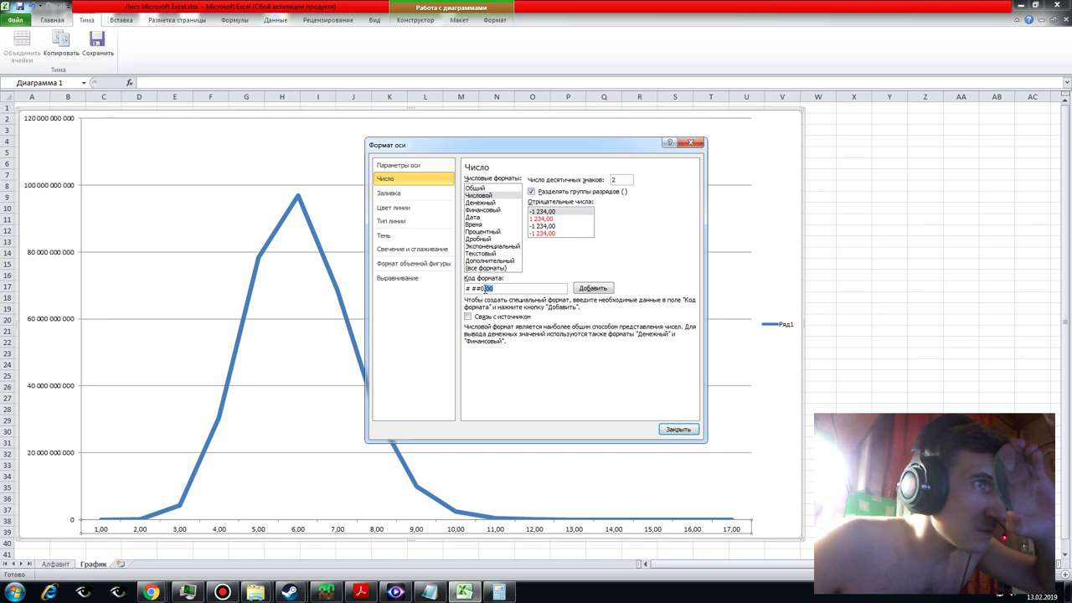
key(BackSpace)
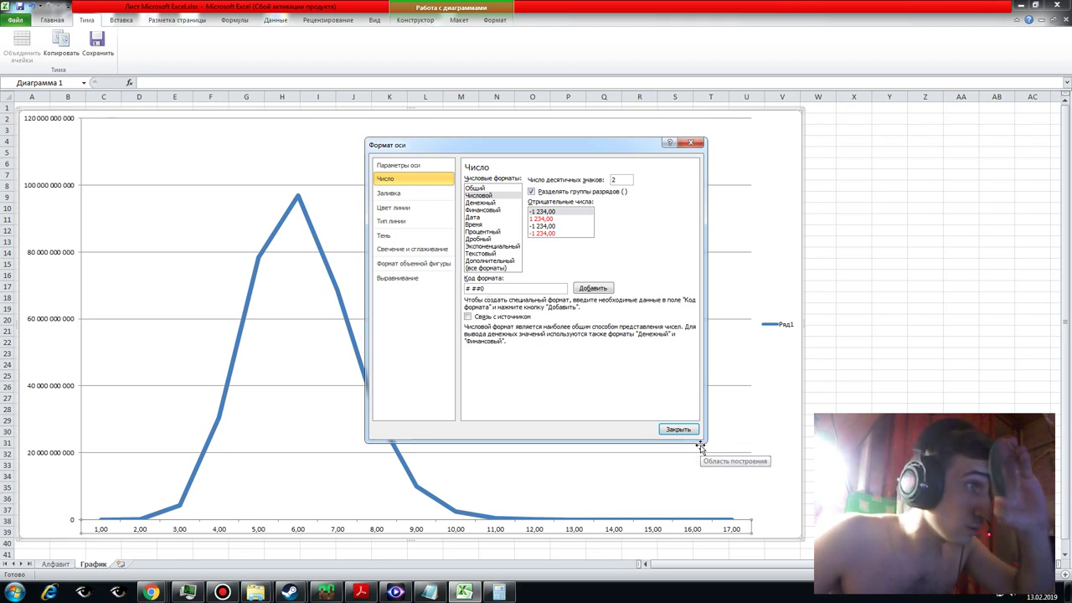
- Glance at the 3-D format and alignment panels, then return to Параметры оси
click(401, 268)
click(393, 277)
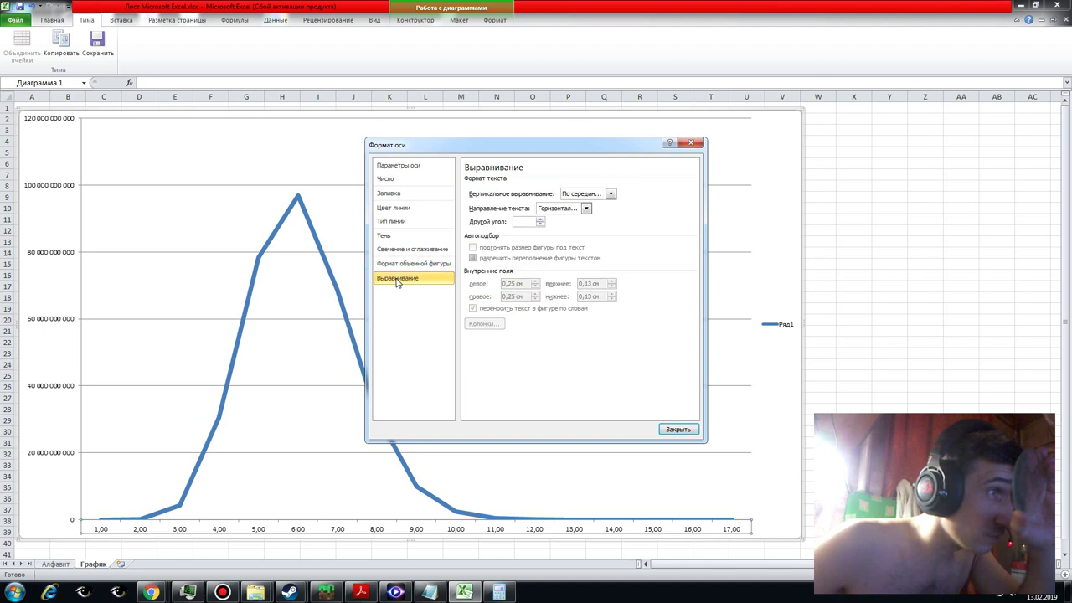
click(394, 166)
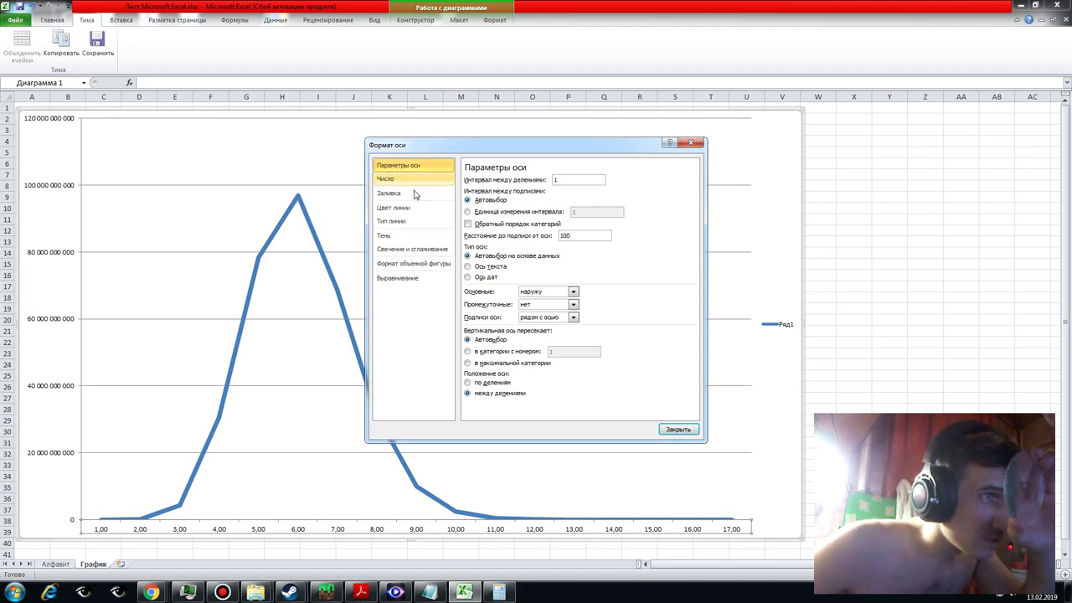
- Set the axis type back to automatic and keep major tick marks outside
click(468, 268)
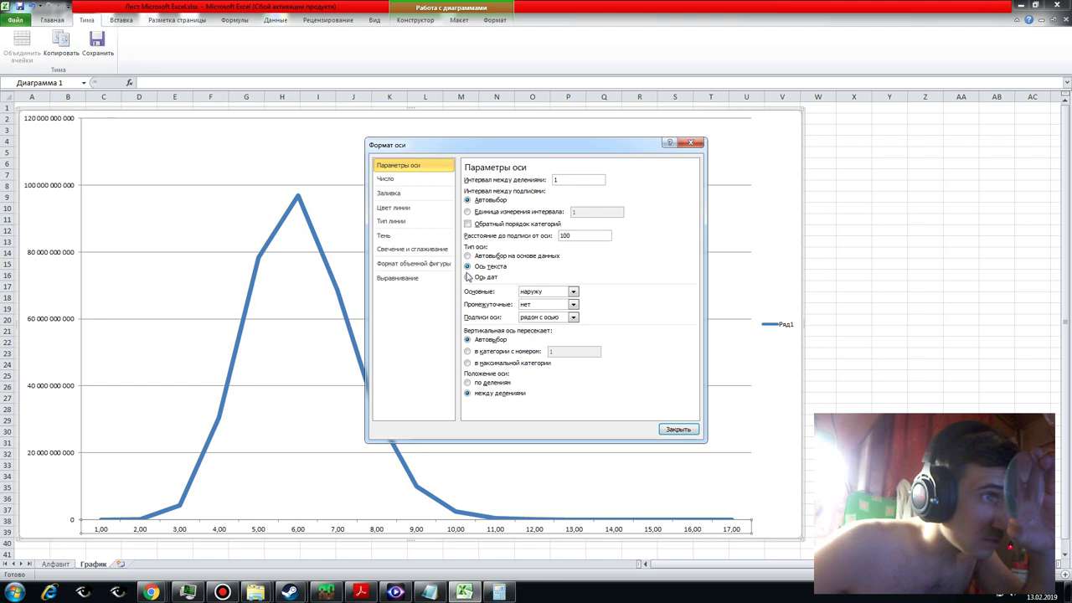
click(468, 256)
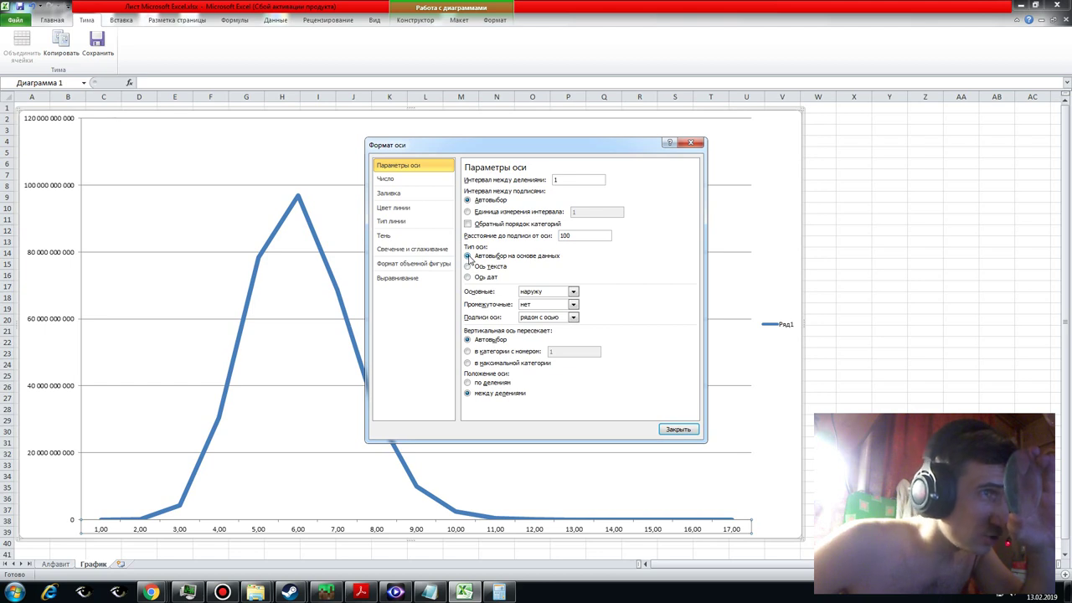
click(574, 292)
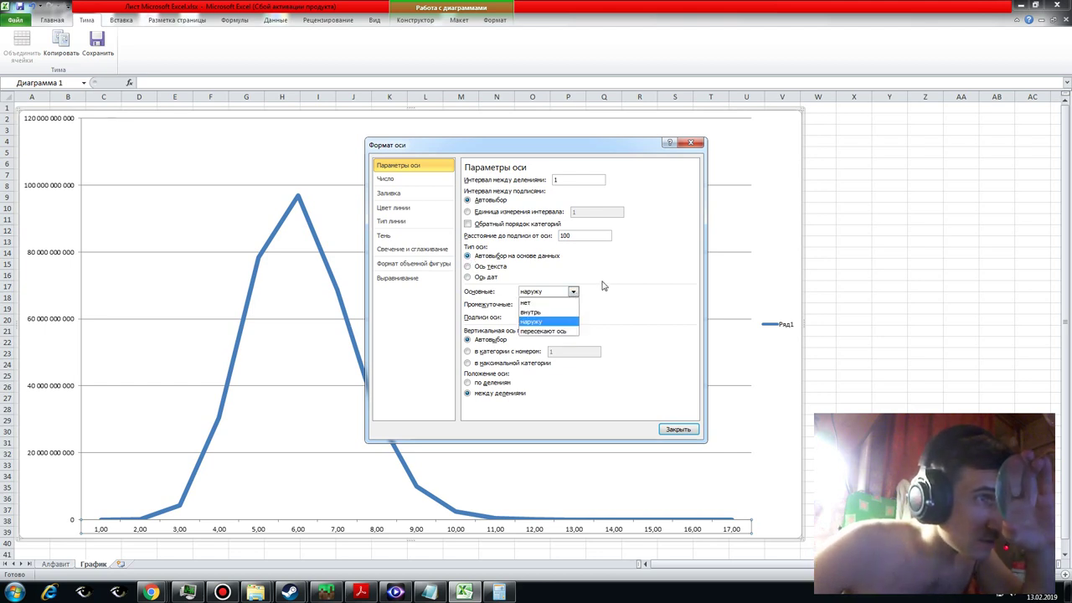
click(606, 283)
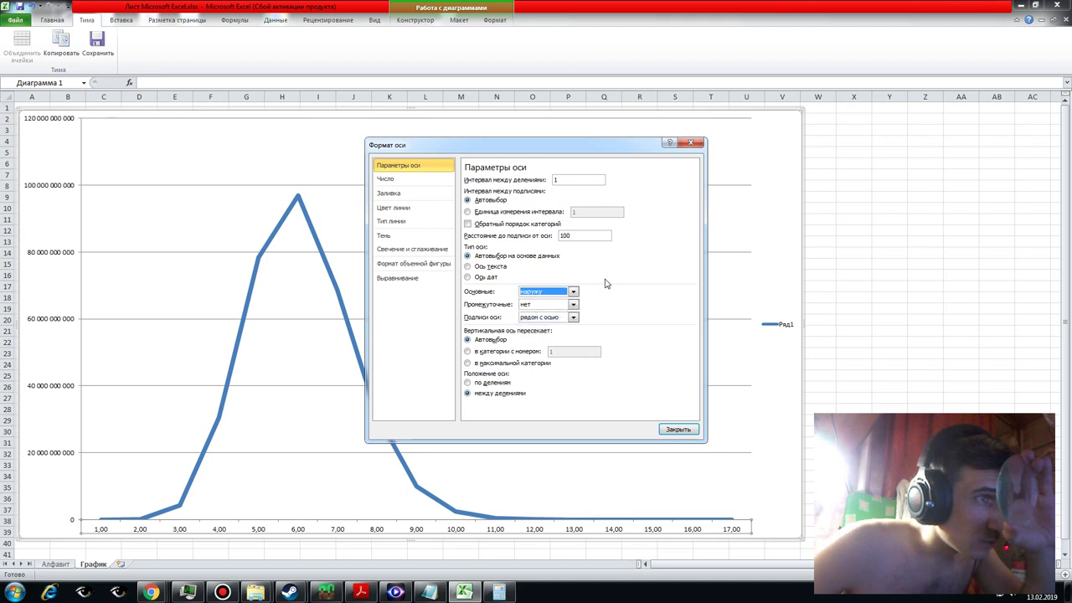
- Leave no minor tick marks, close Формат оси, and save the workbook from Тима
click(573, 305)
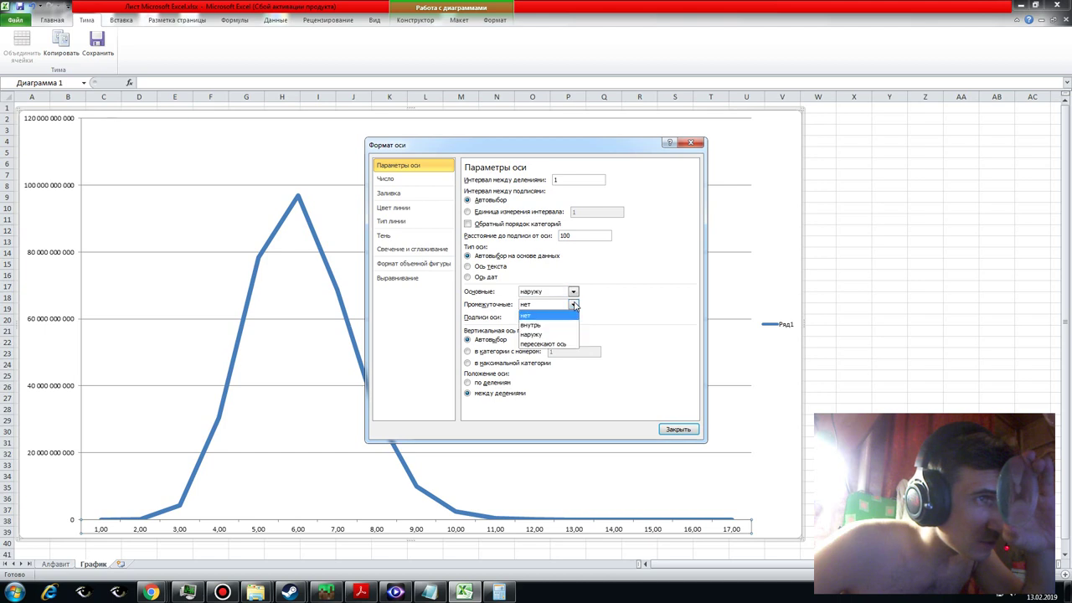
click(620, 301)
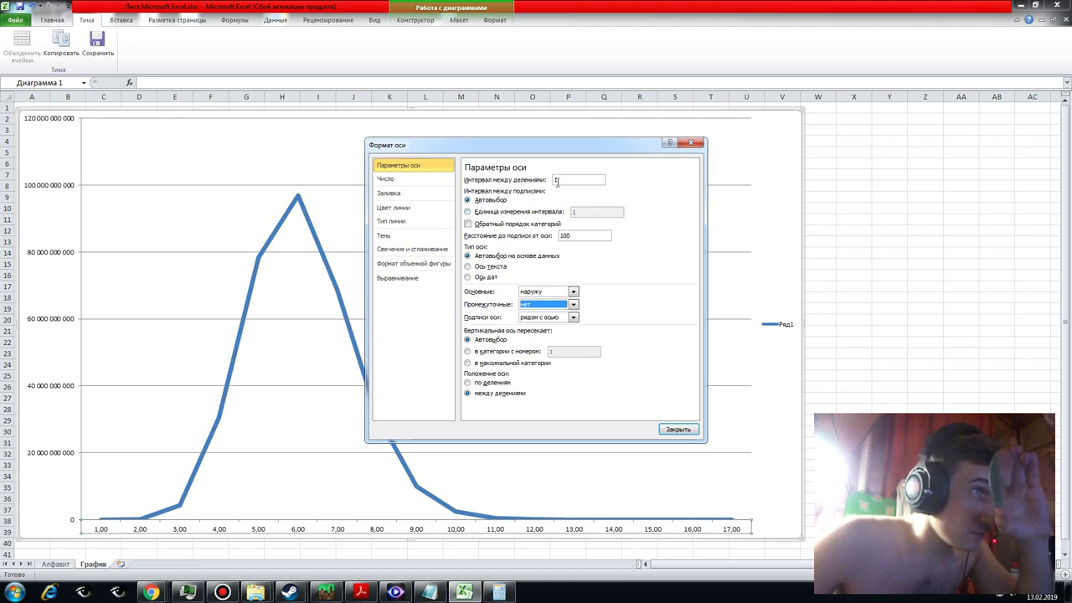
click(679, 430)
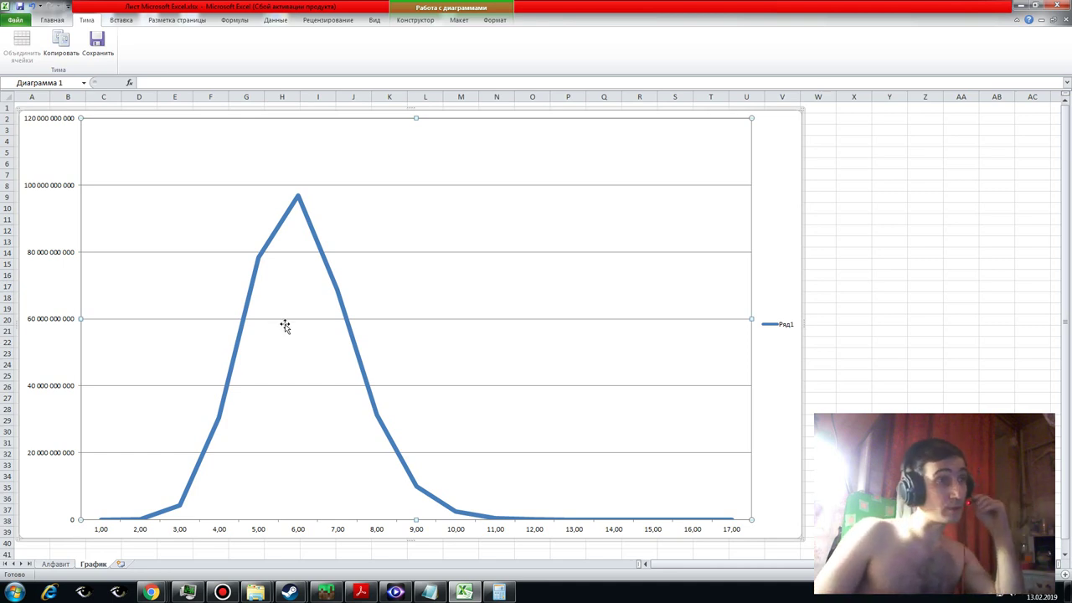
click(97, 42)
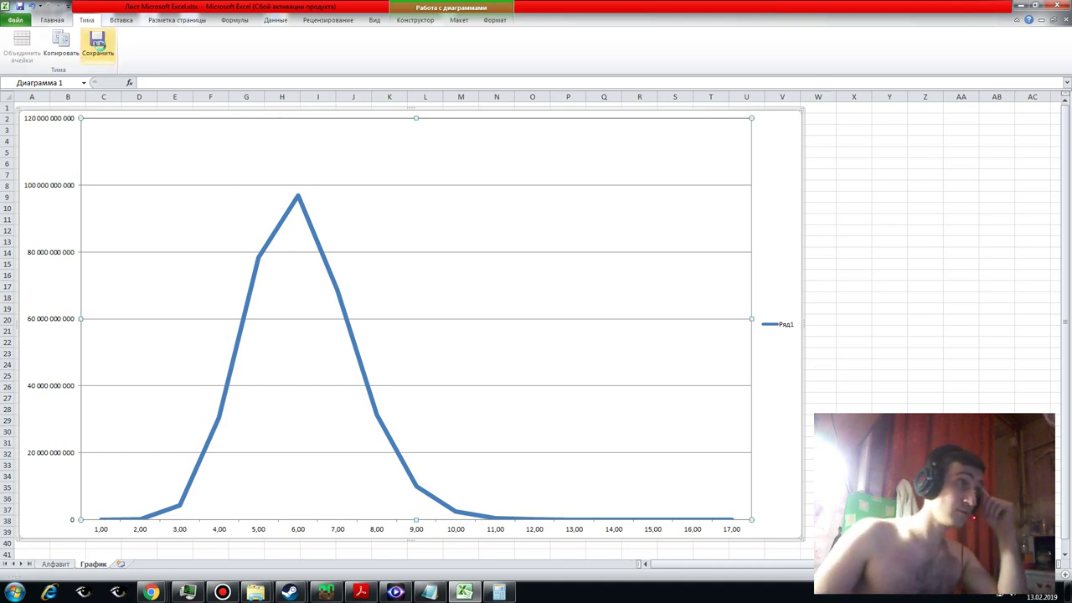
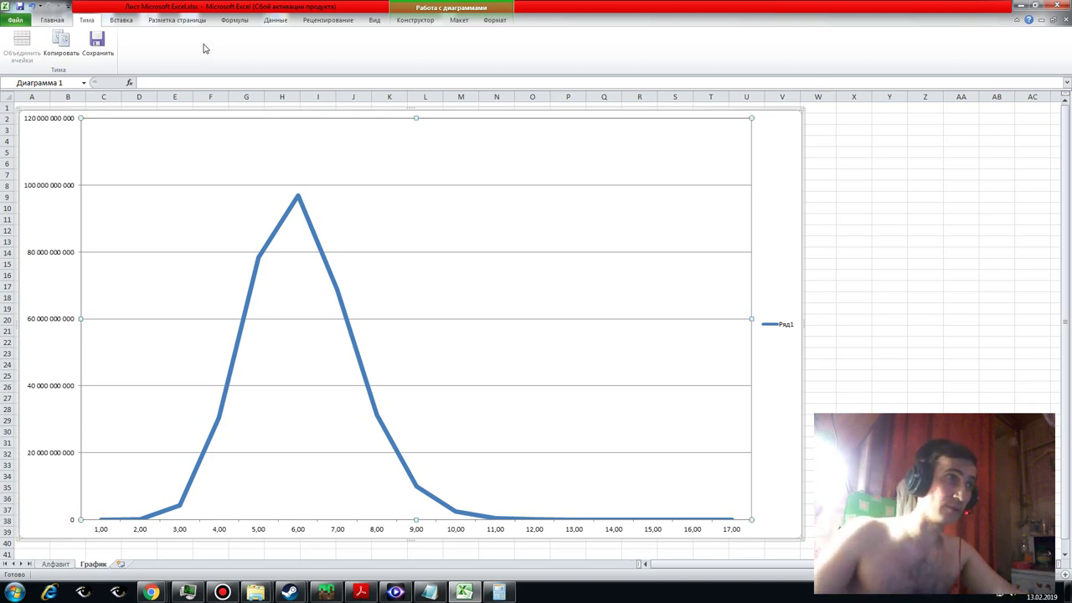
- Save, then review the Алфавит column A formulas behind 4 912, 65 535 and 759 374 before returning to График
click(97, 42)
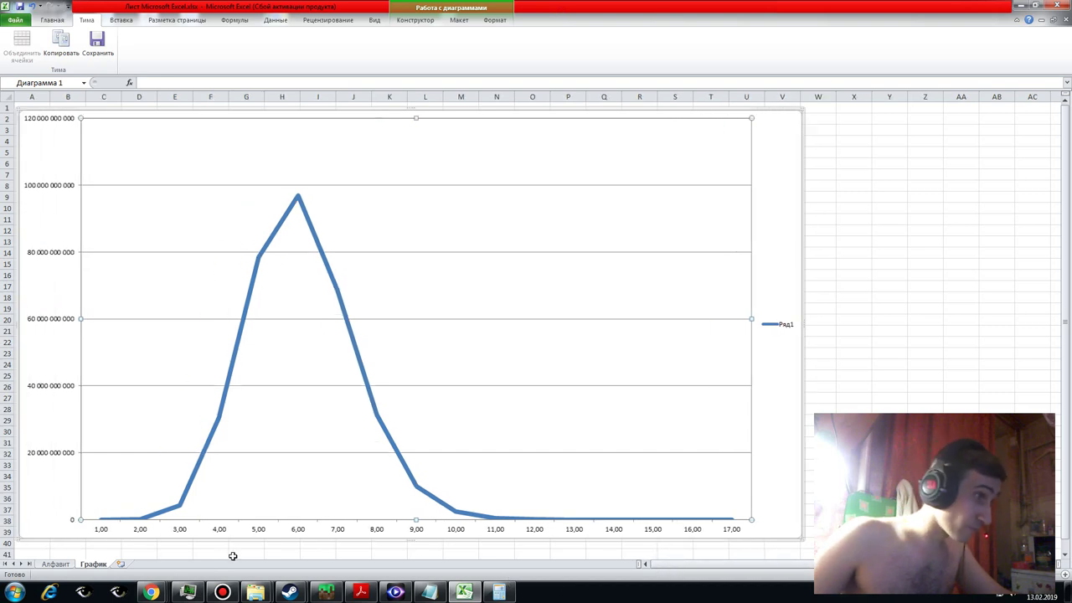
click(55, 565)
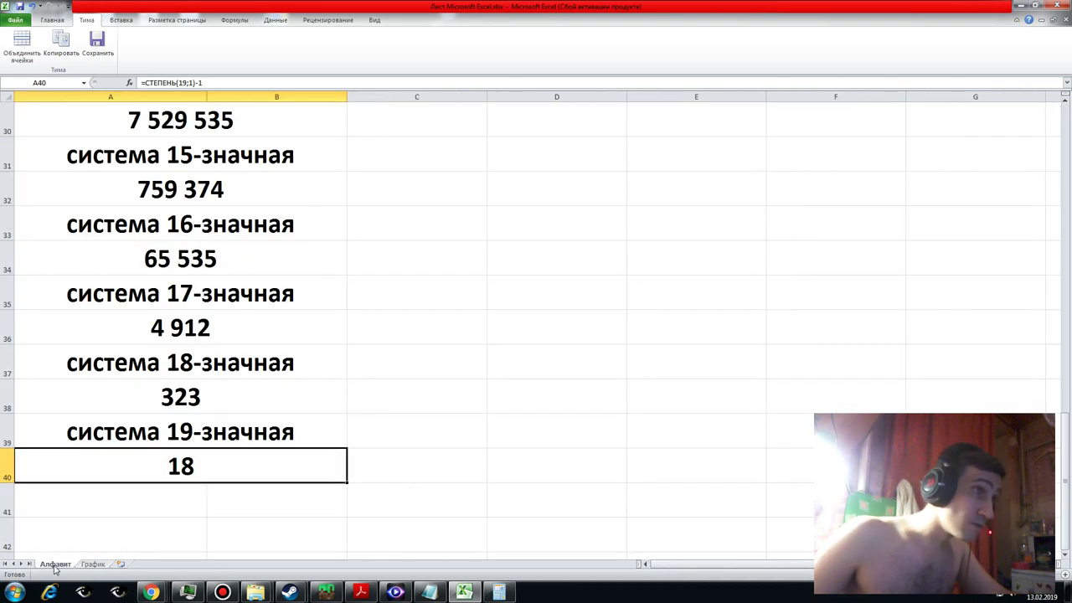
click(213, 433)
click(207, 368)
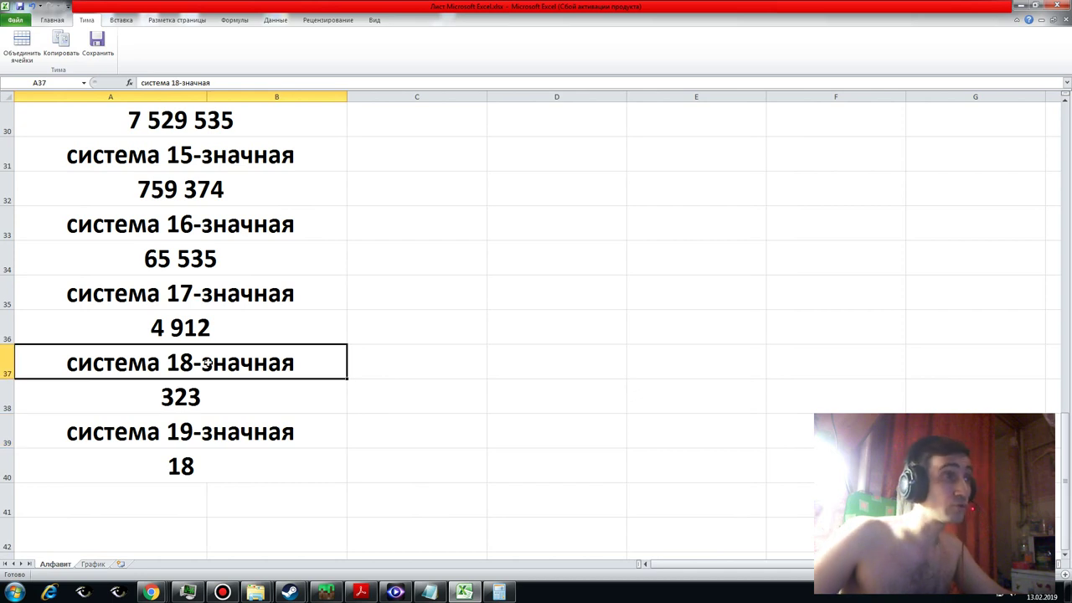
click(206, 329)
click(209, 262)
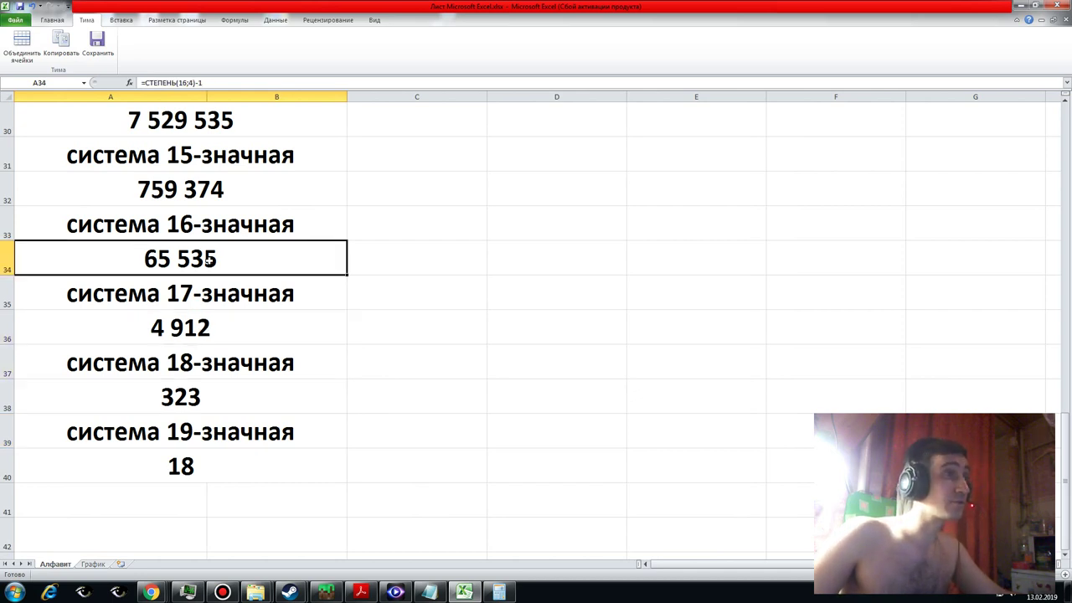
click(204, 198)
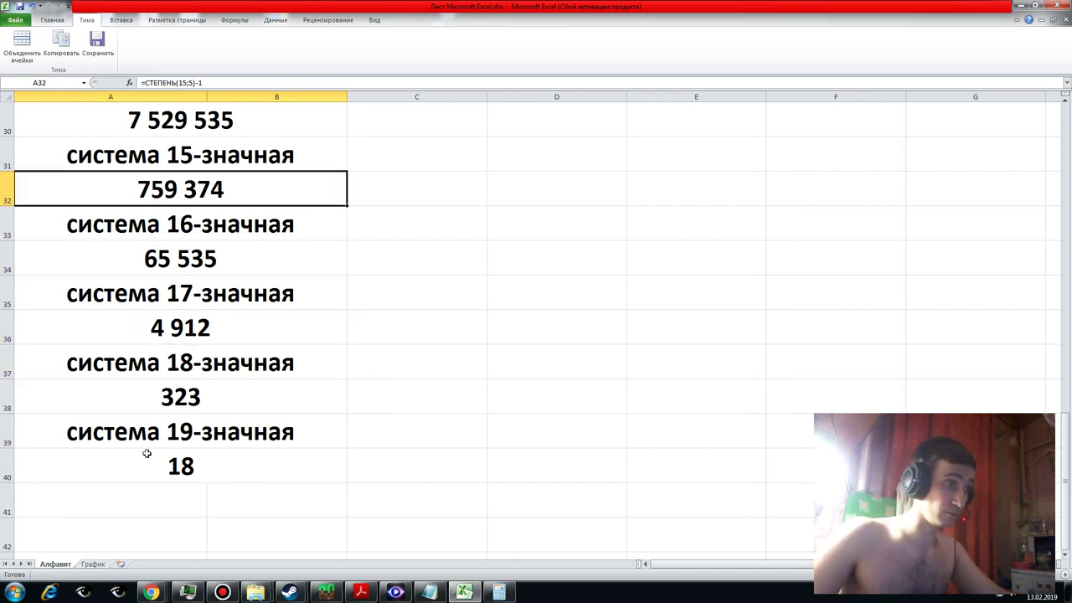
click(93, 565)
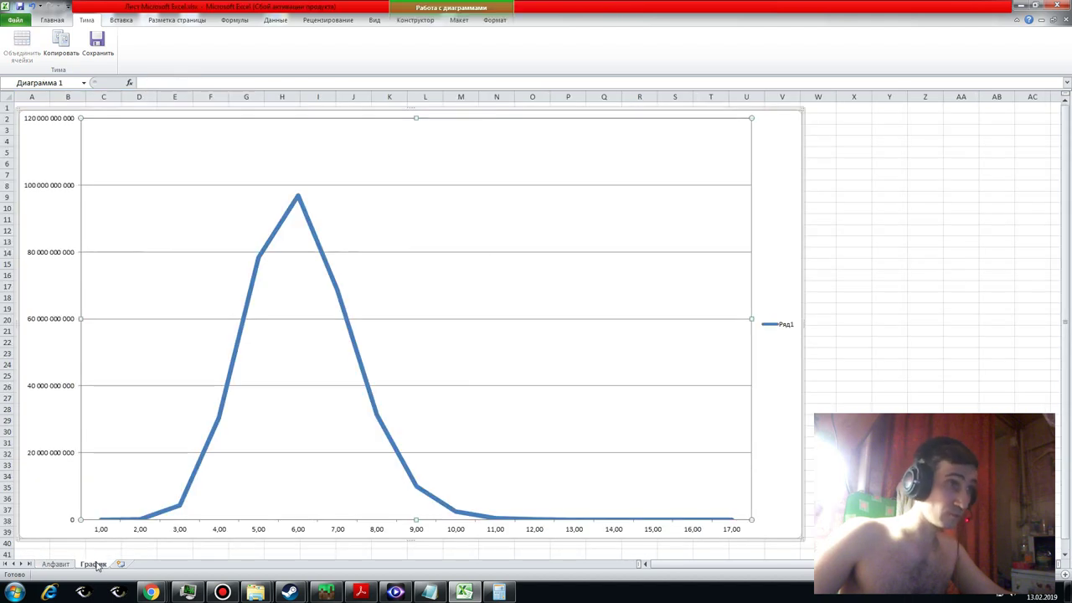
- Select the Ряд1 line and its peak data point to read its value
click(299, 199)
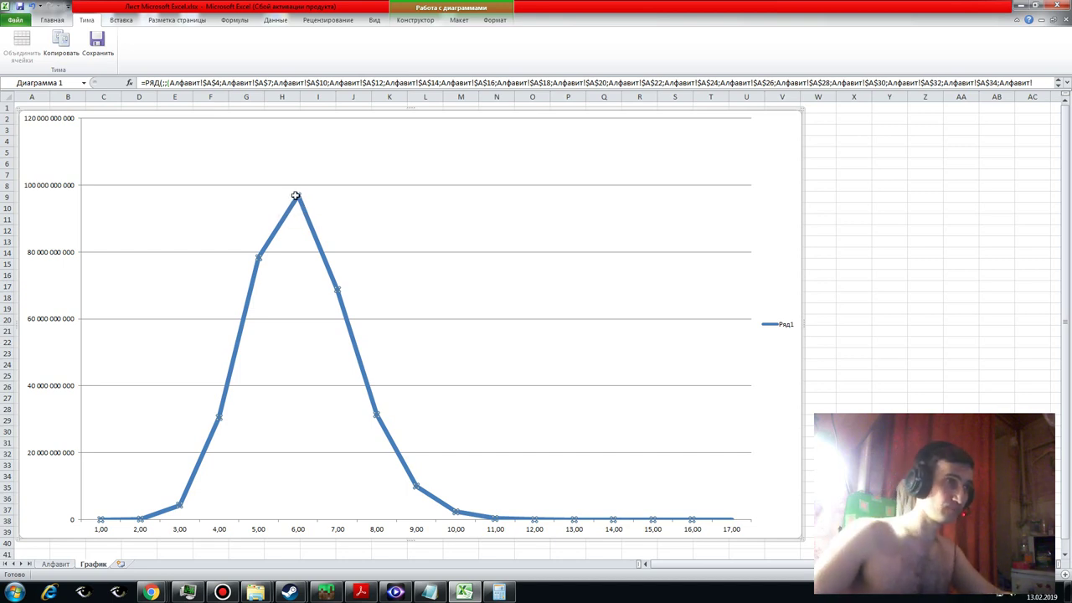
click(296, 196)
mouse_move(305, 202)
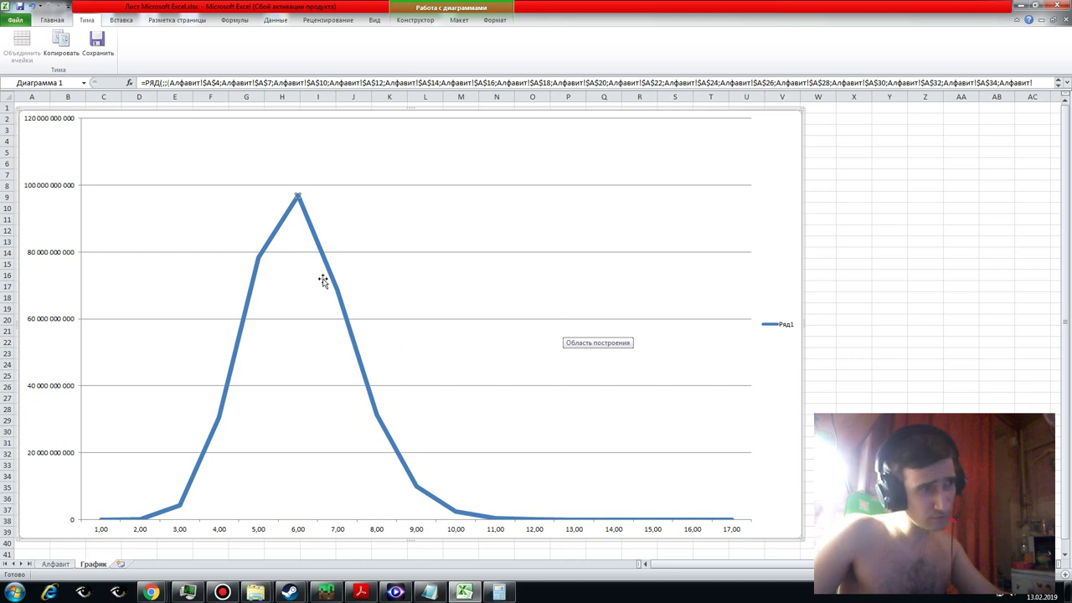
mouse_move(318, 247)
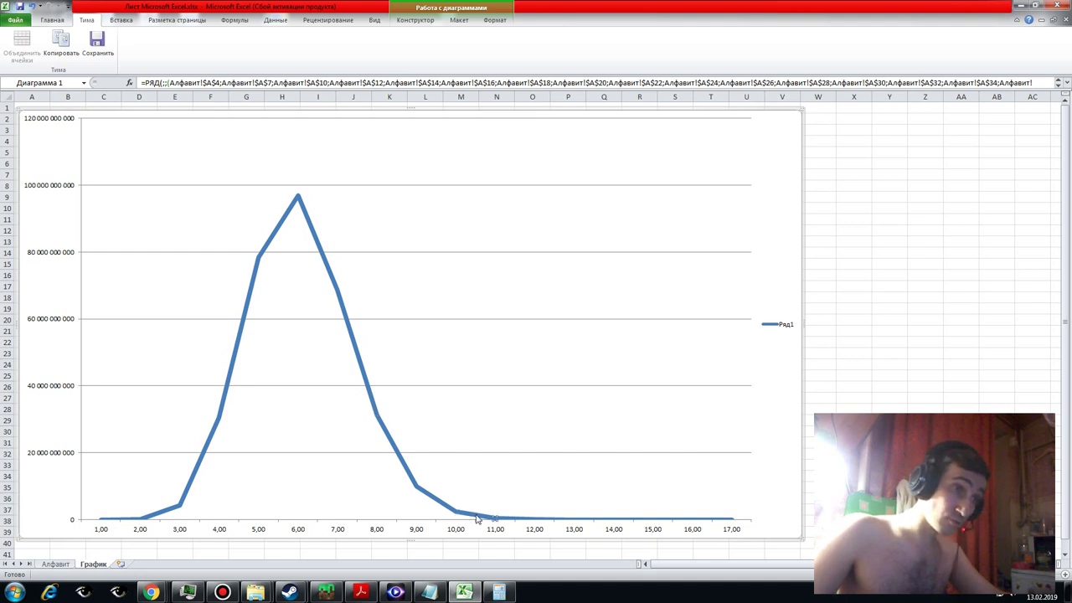
- Reselect Ряд1, isolate the 5,00 data point, then bring the Bandicam window forward
click(508, 518)
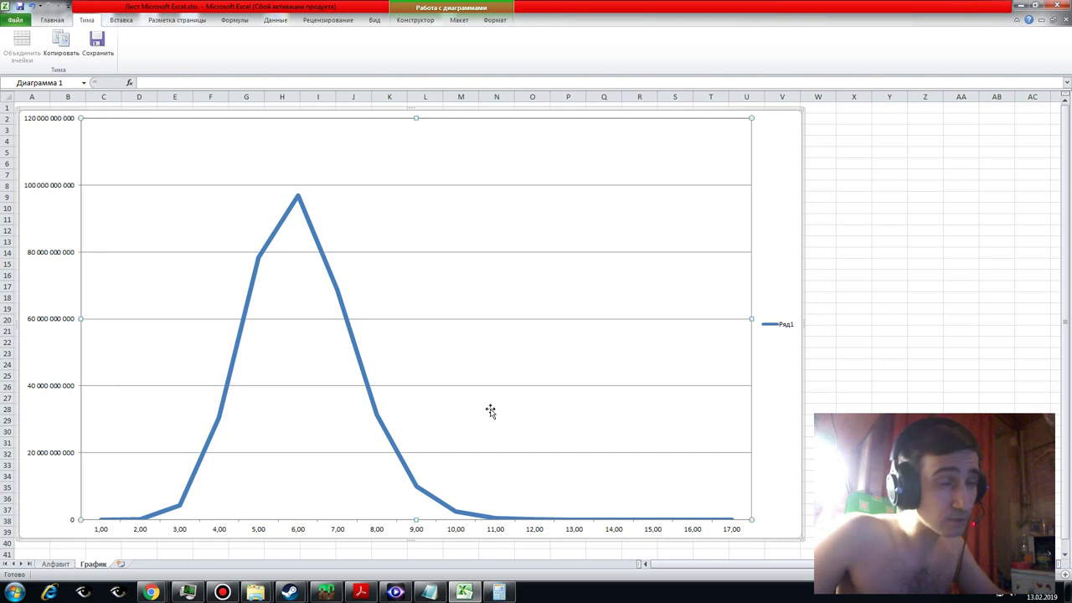
click(276, 235)
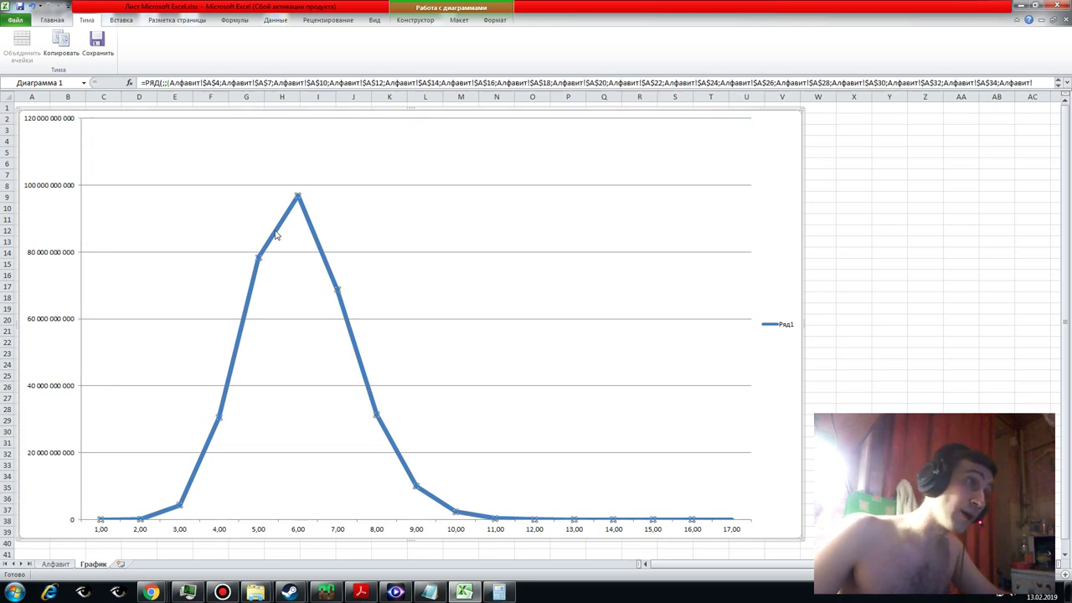
click(254, 289)
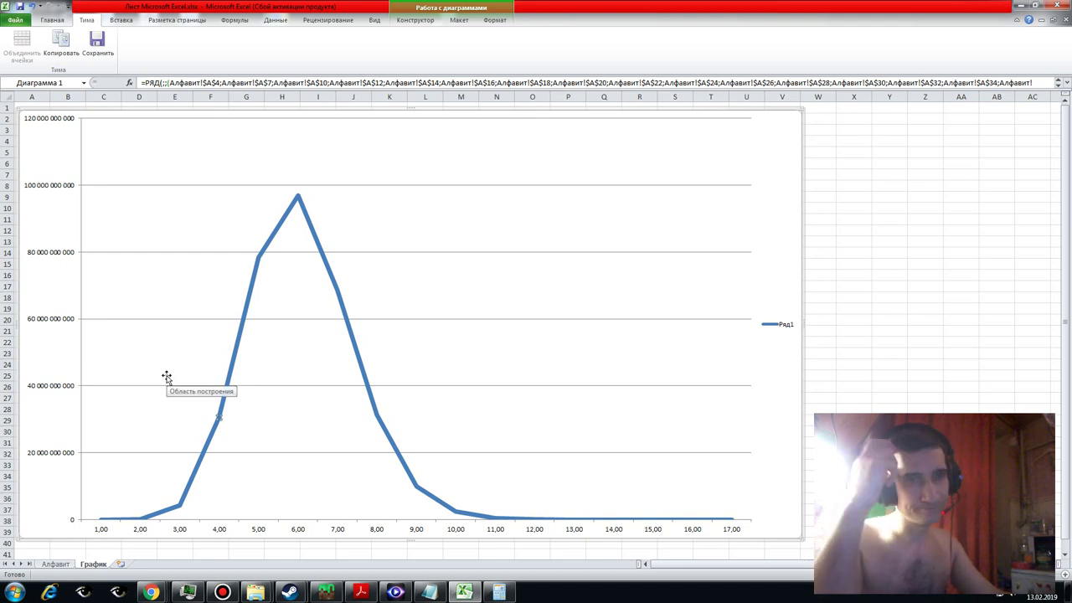
click(223, 592)
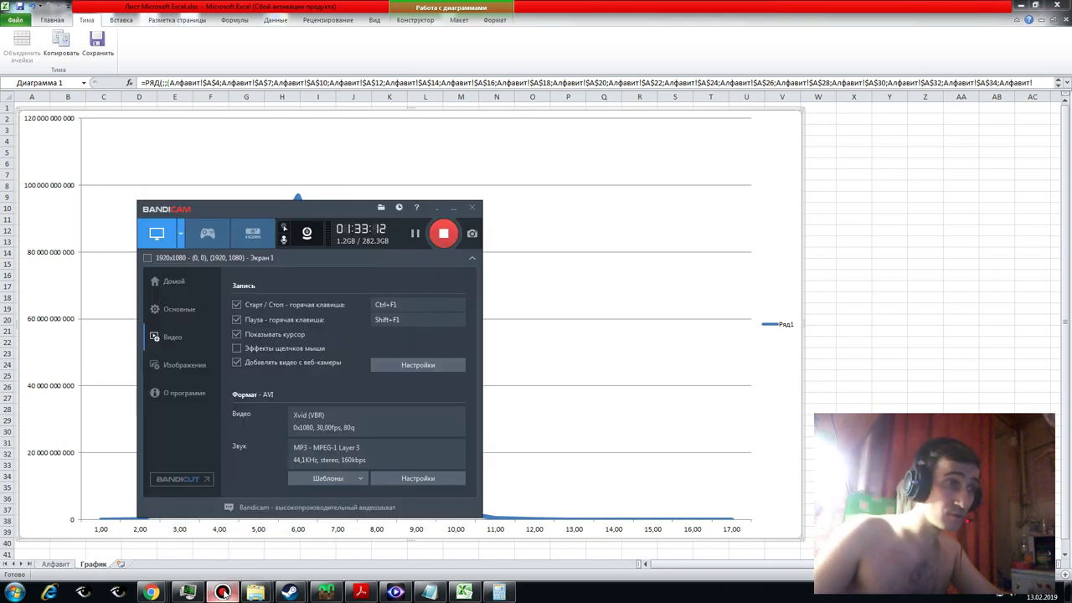
- Minimise the Bandicam window to uncover the Excel line chart
click(453, 209)
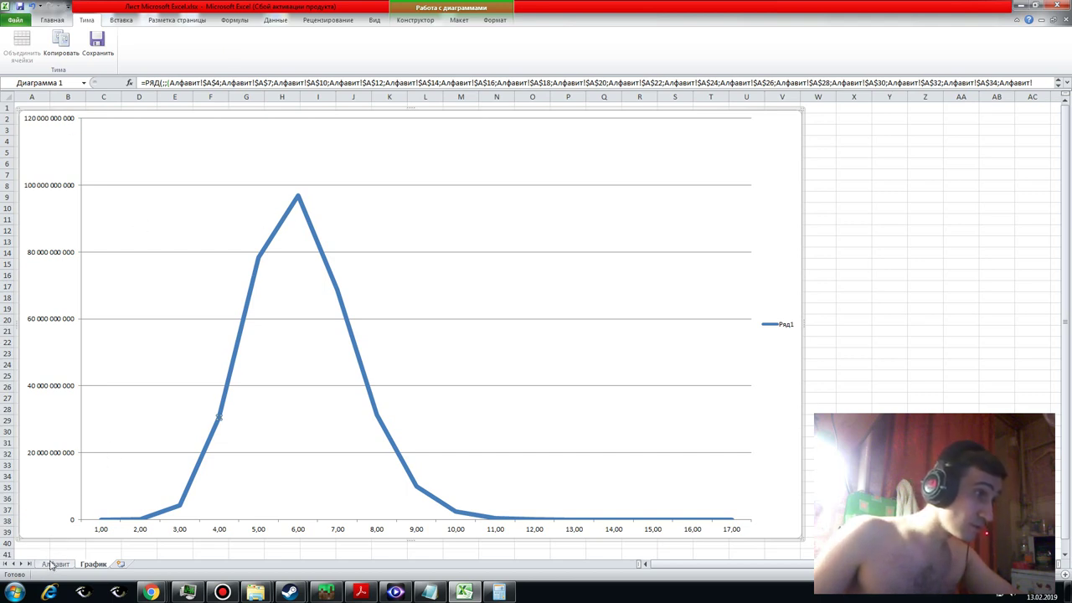
click(53, 564)
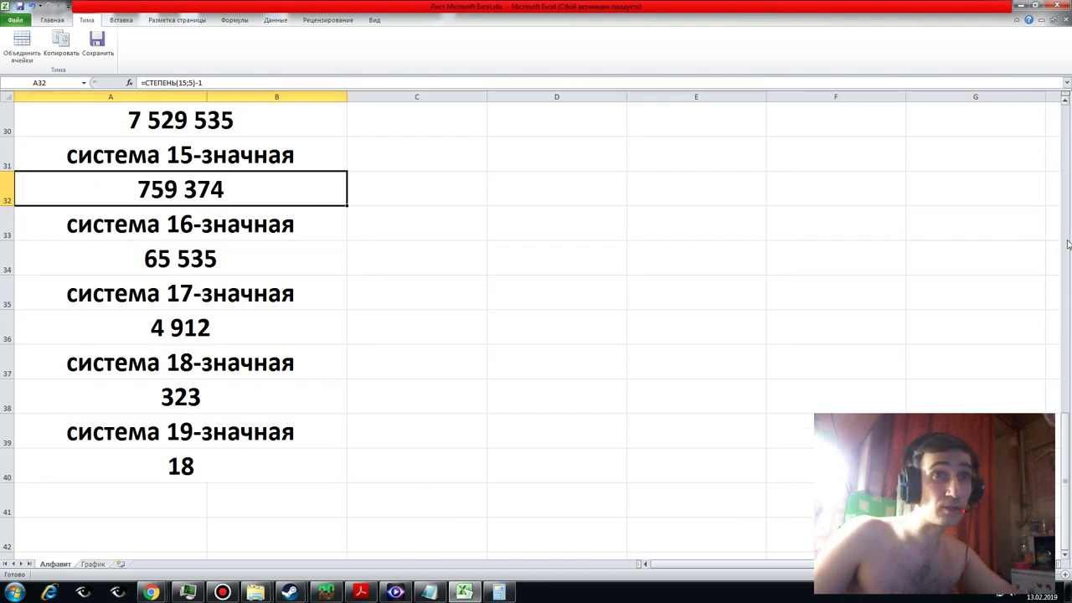
mouse_move(1068, 453)
mouse_down()
mouse_move(1069, 276)
mouse_move(1047, 248)
mouse_up()
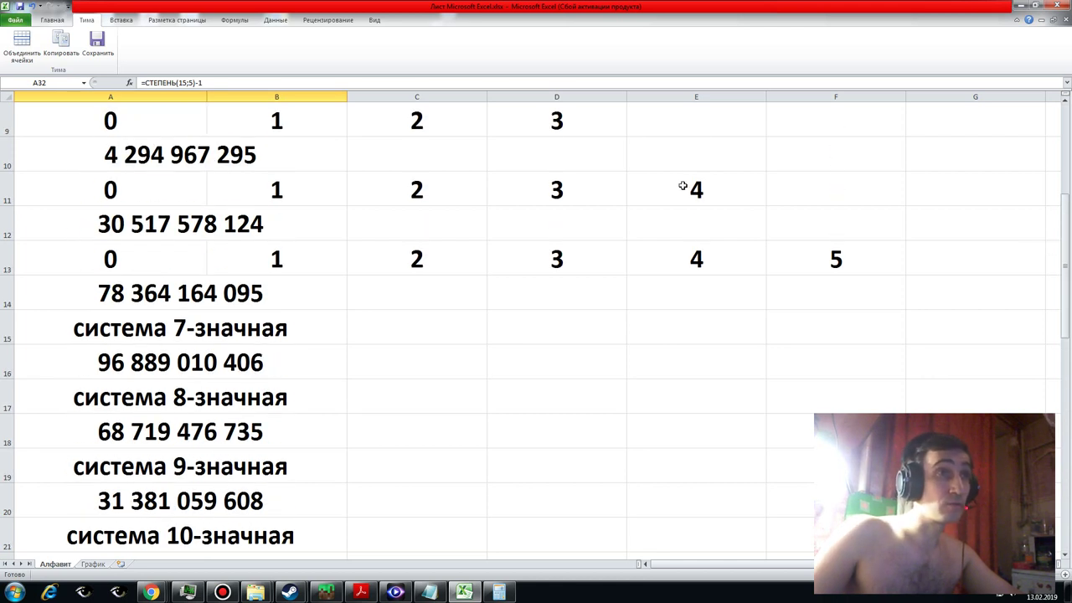
click(682, 186)
click(145, 190)
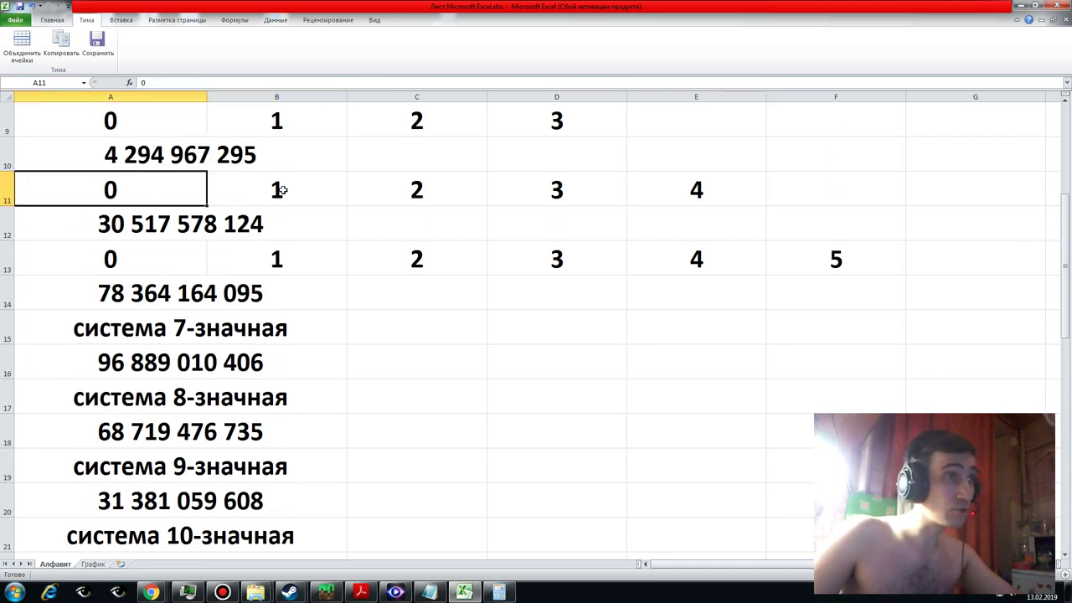
key(Right)
key(Right)
key(Right)
key(Right)
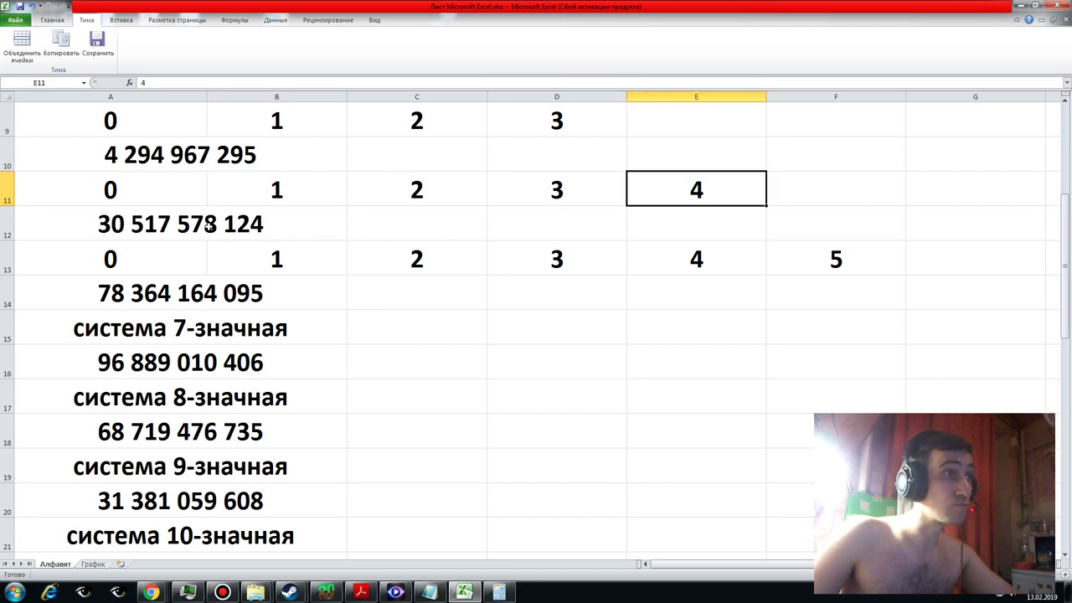
click(202, 225)
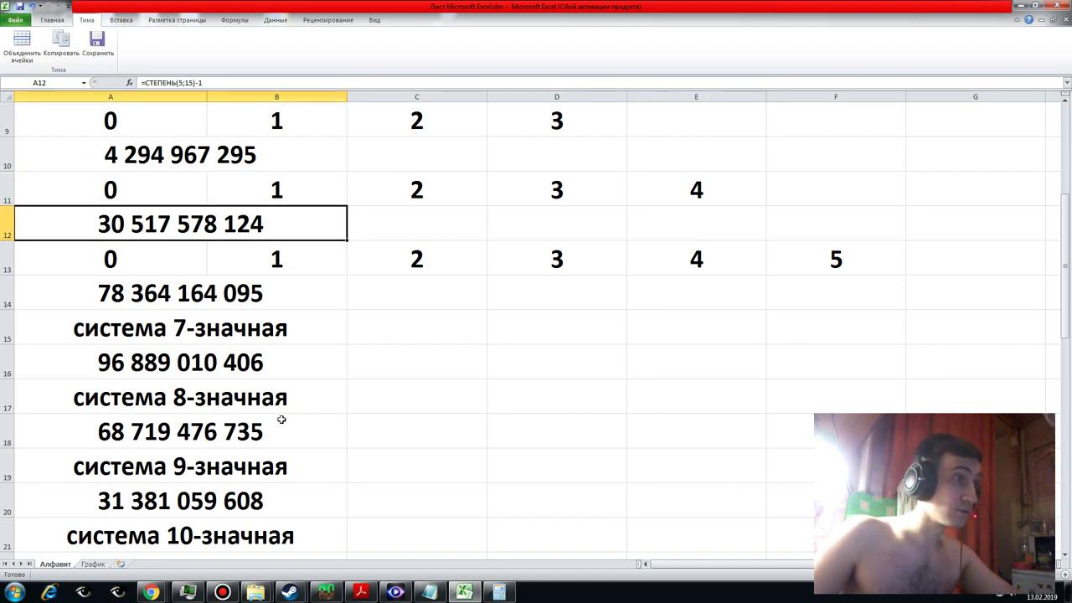
click(94, 564)
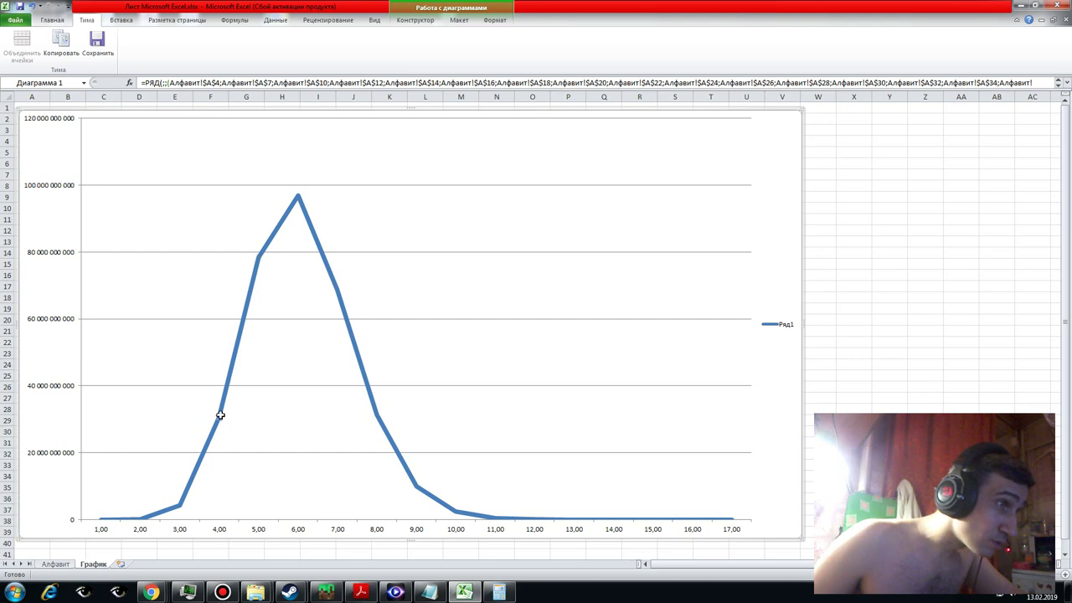
- Read the chart's point values, then go to the Алфавит sheet
mouse_move(137, 523)
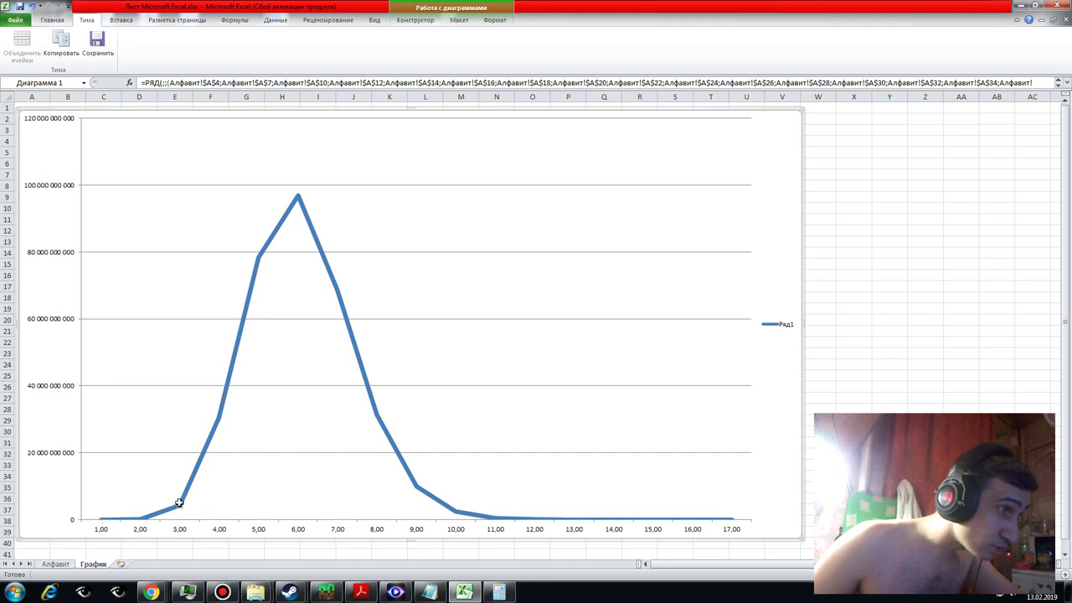
mouse_move(221, 422)
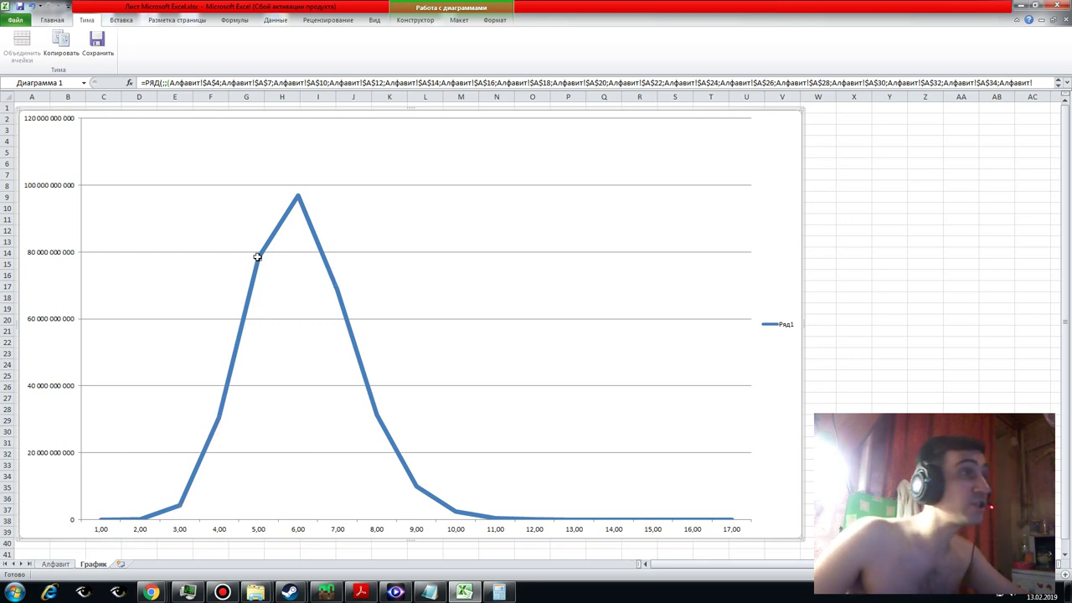
click(58, 563)
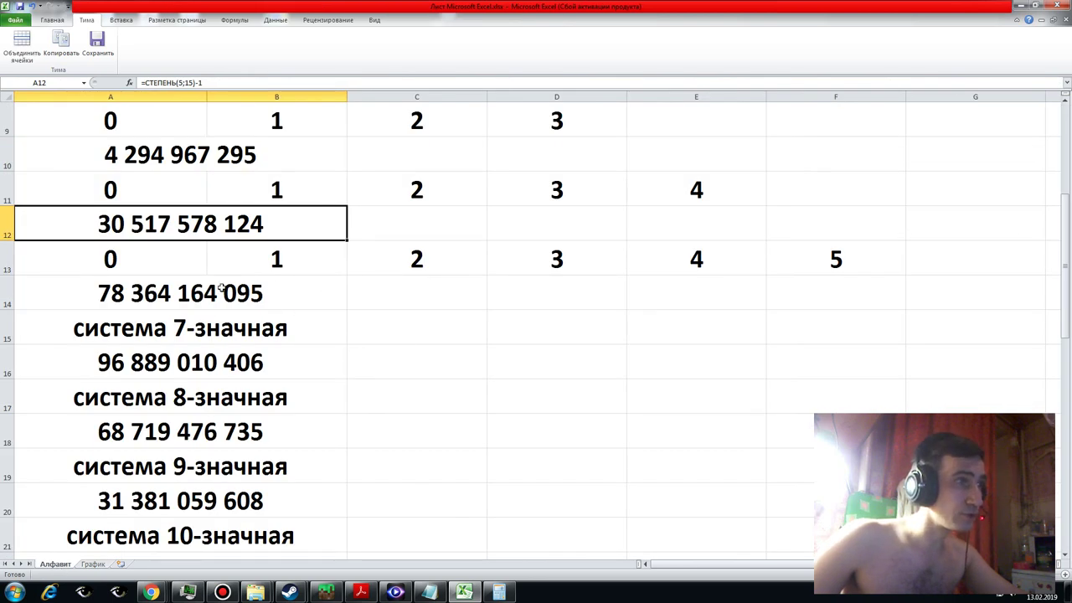
click(216, 330)
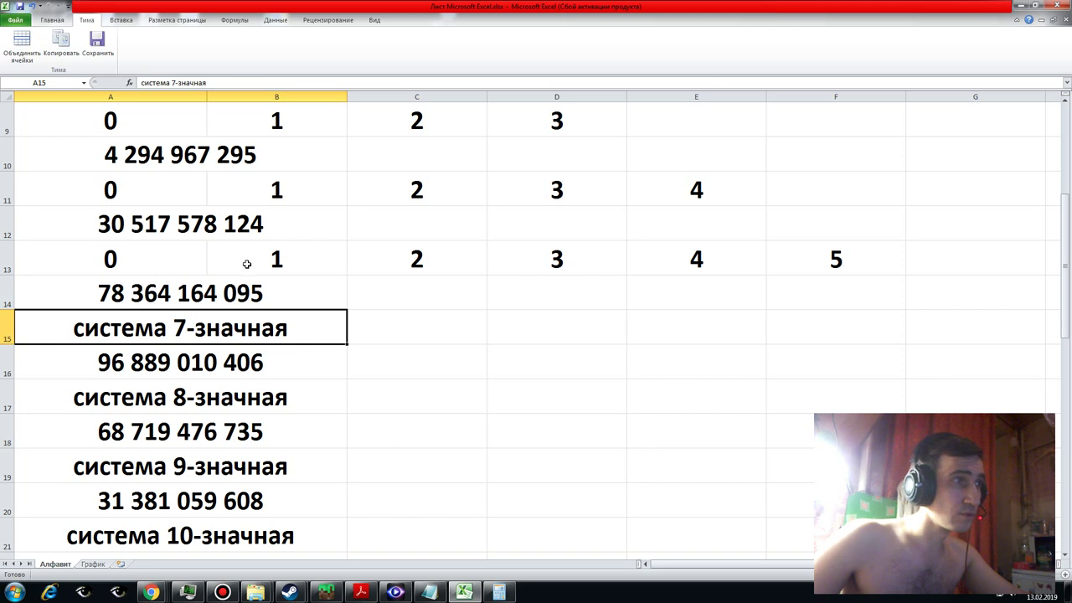
click(245, 262)
click(159, 262)
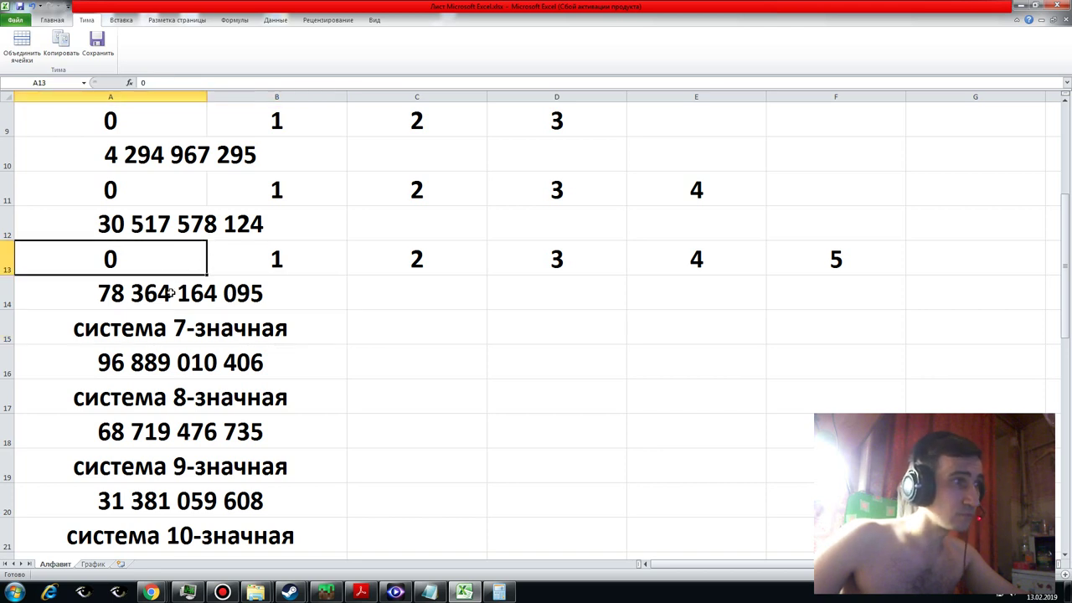
click(171, 292)
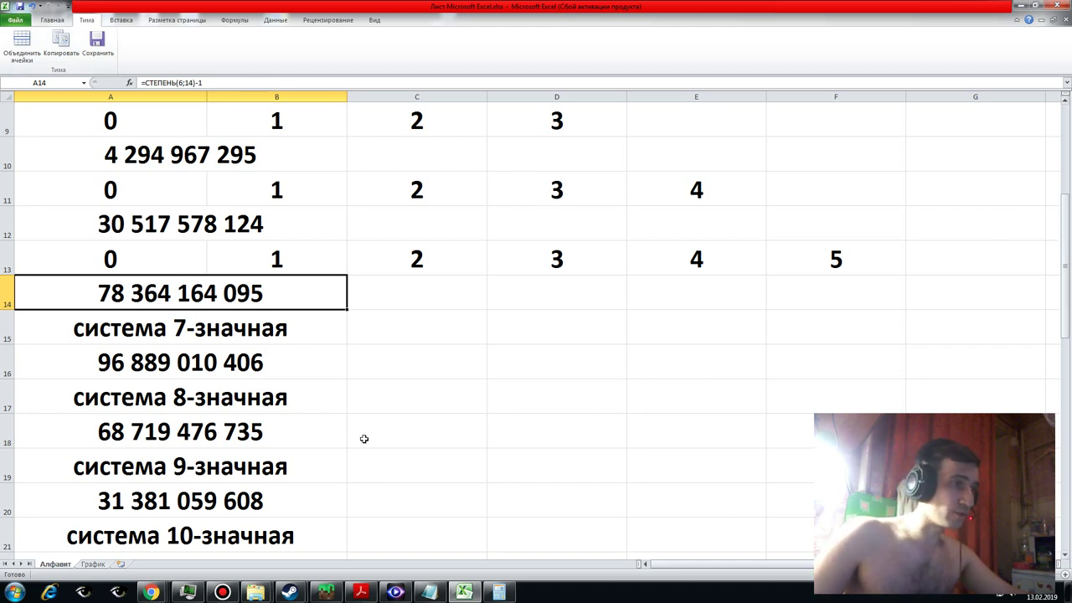
click(93, 565)
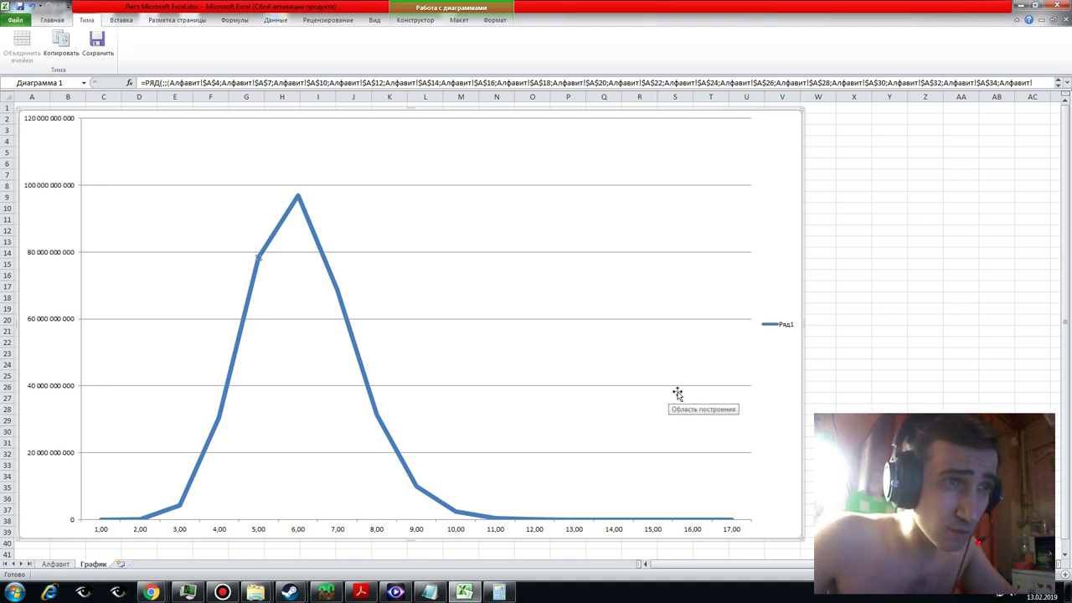
- Deselect and reselect the chart, then minimise Excel to the desktop
click(889, 375)
click(578, 316)
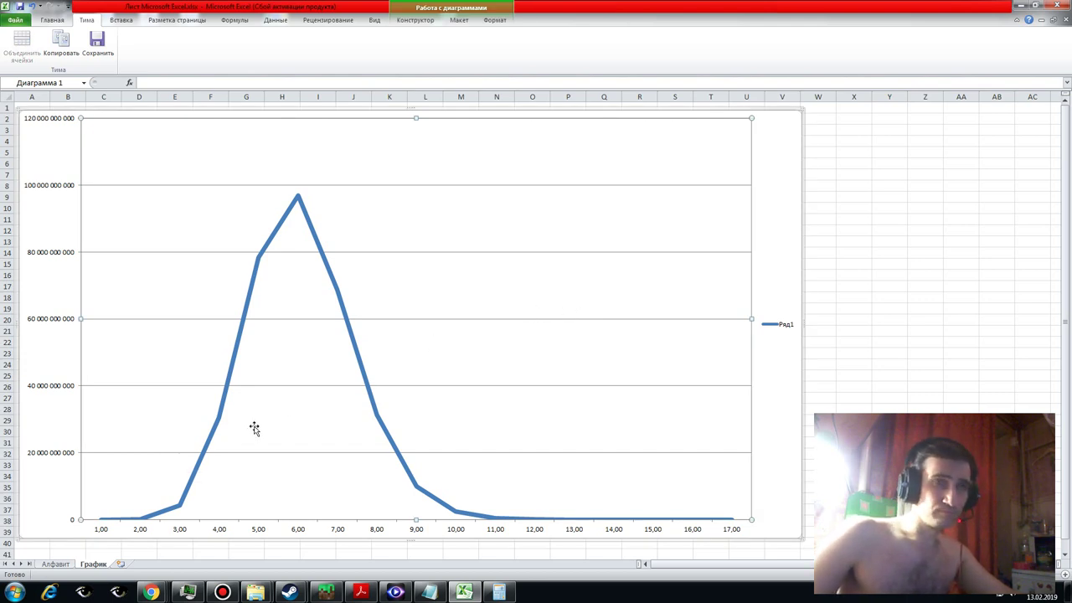
key(Escape)
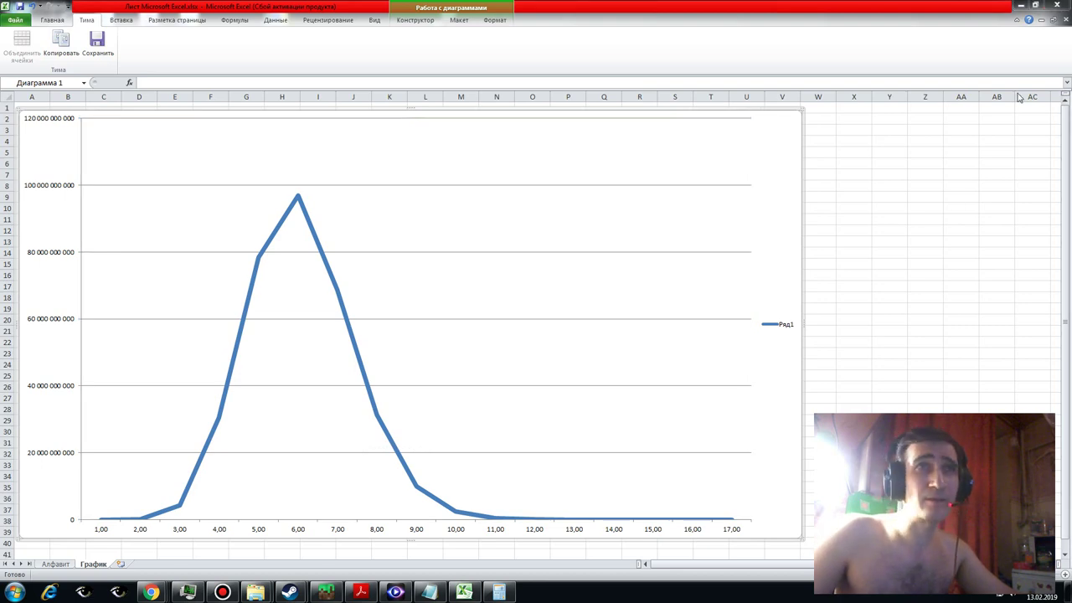
key(Up)
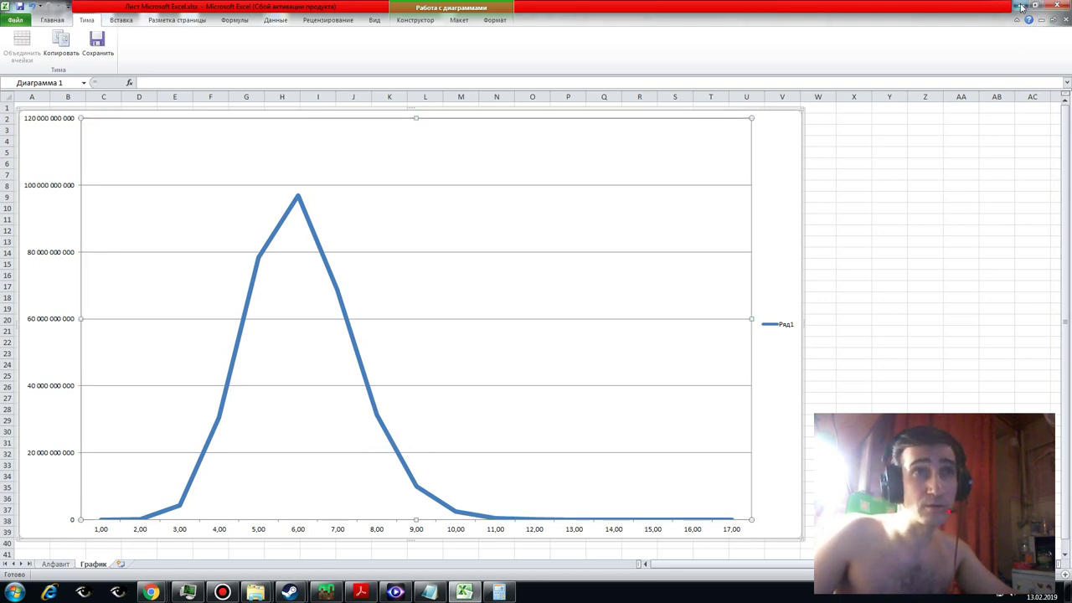
click(1020, 6)
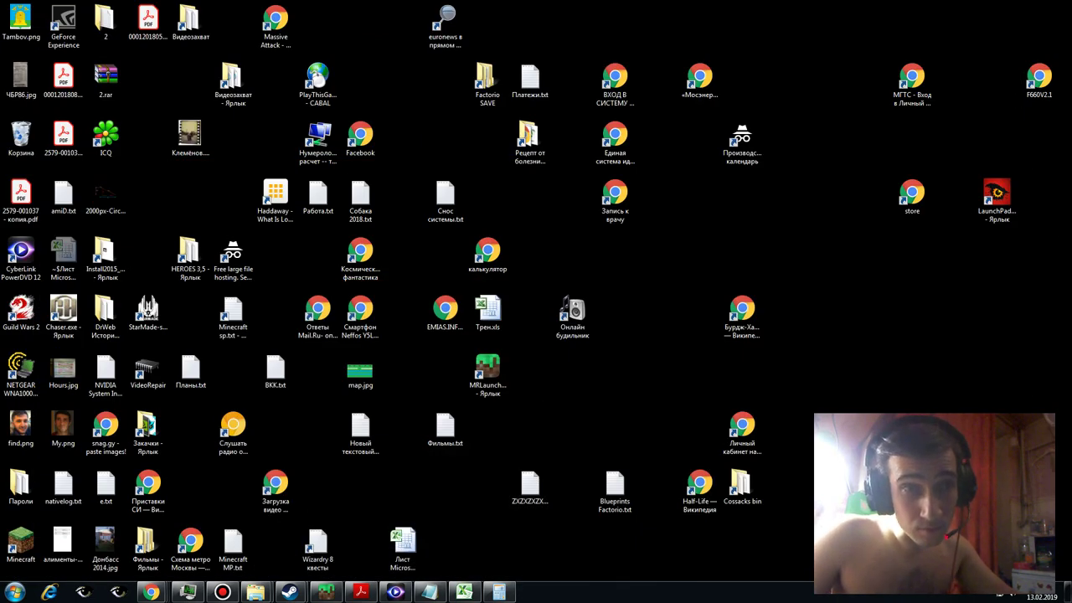
- Glance at the Chrome page about Сунь Укун, hide it, and restore the Excel workbook
mouse_move(152, 593)
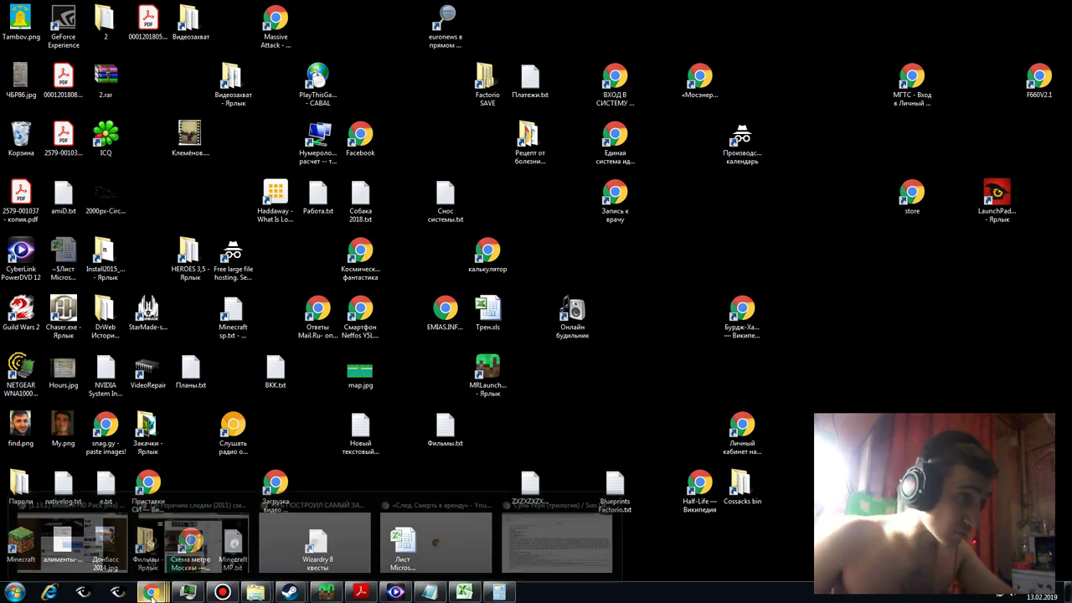
click(574, 537)
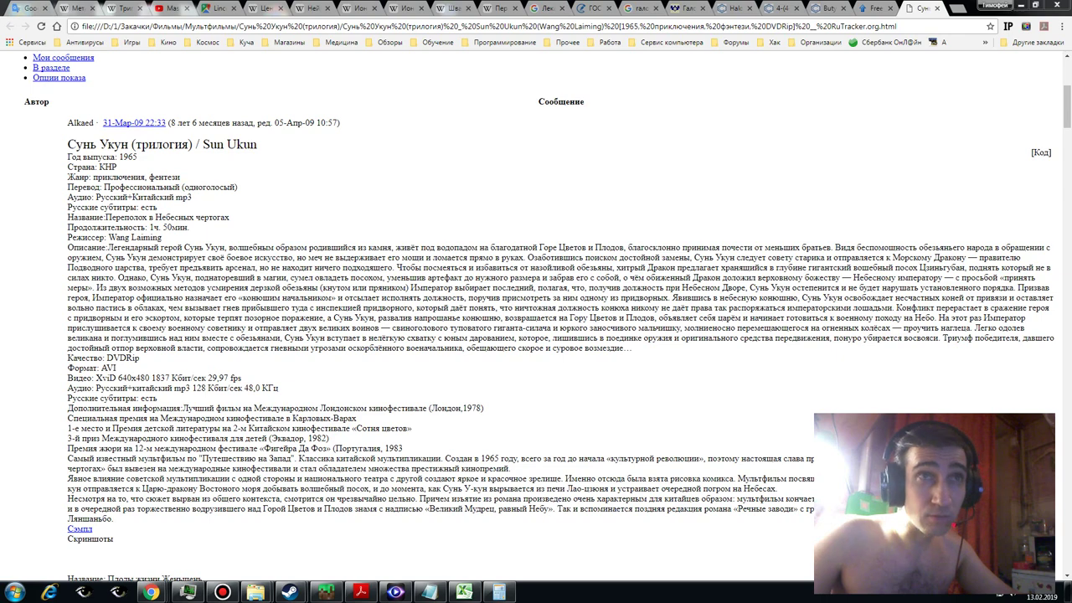
click(1016, 5)
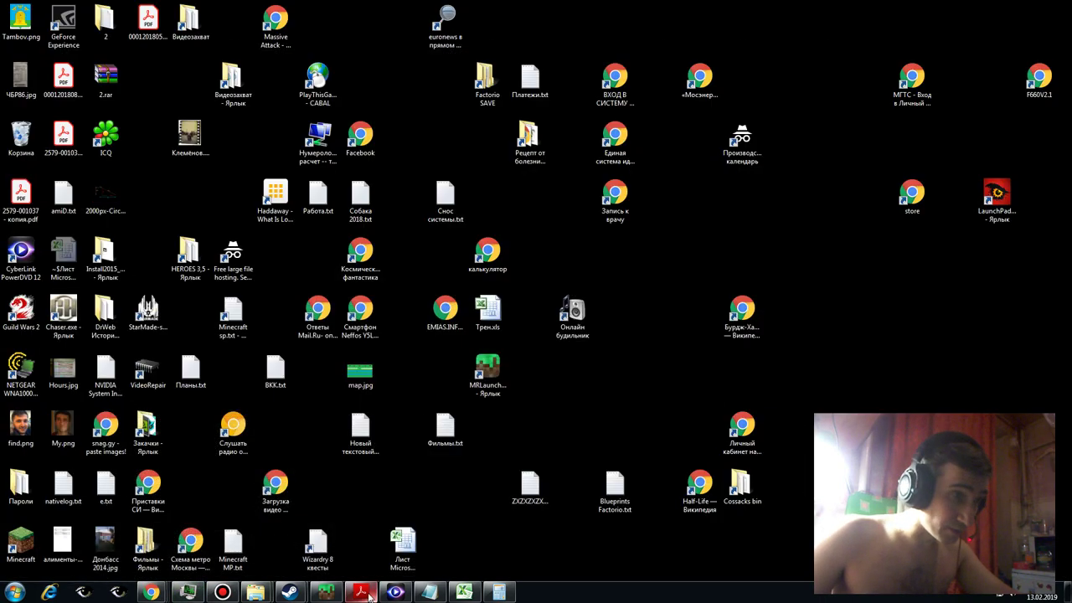
click(464, 592)
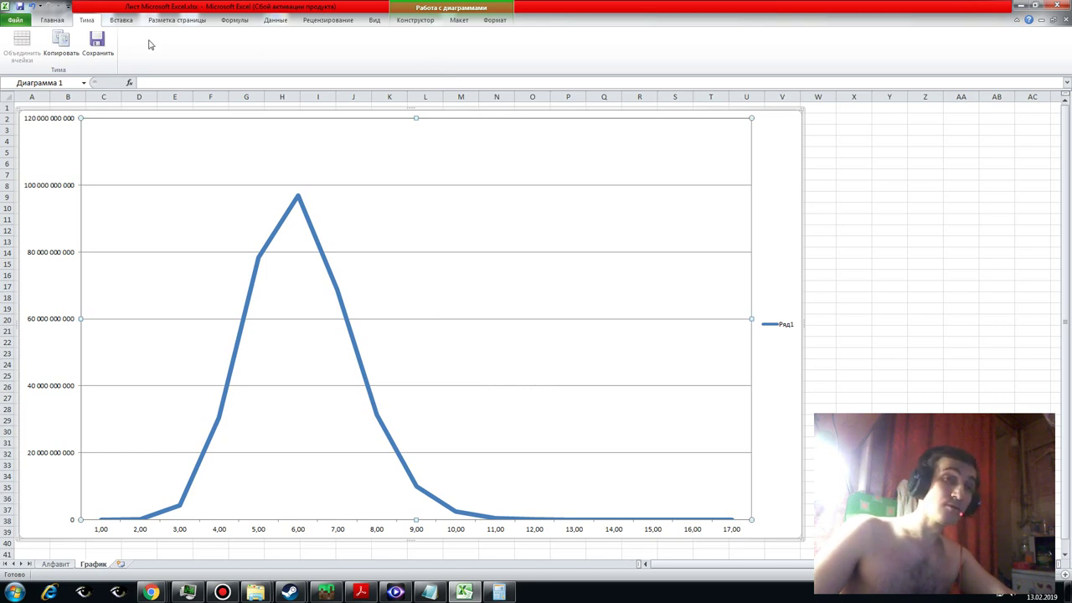
- Save the workbook, then on Алфавит select cell C1 and begin typing the title
click(99, 45)
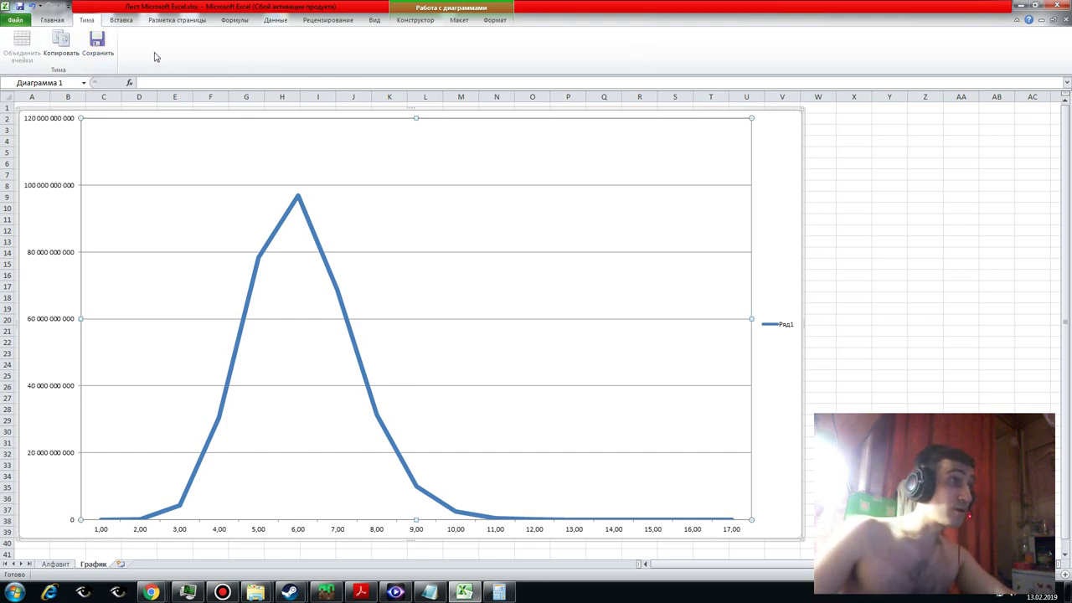
click(55, 564)
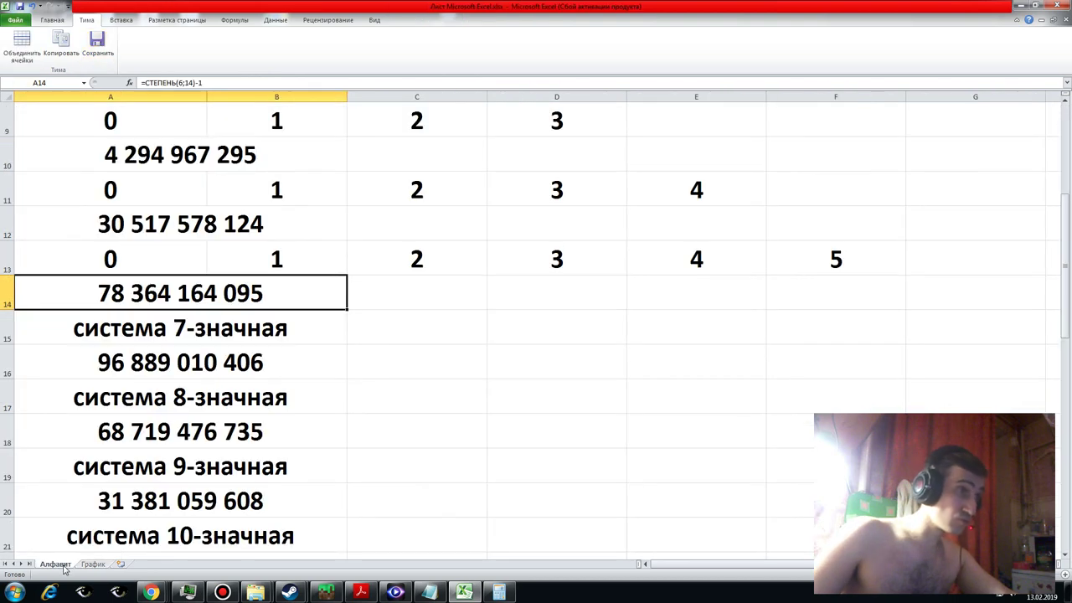
scroll(410, 275, up, 3)
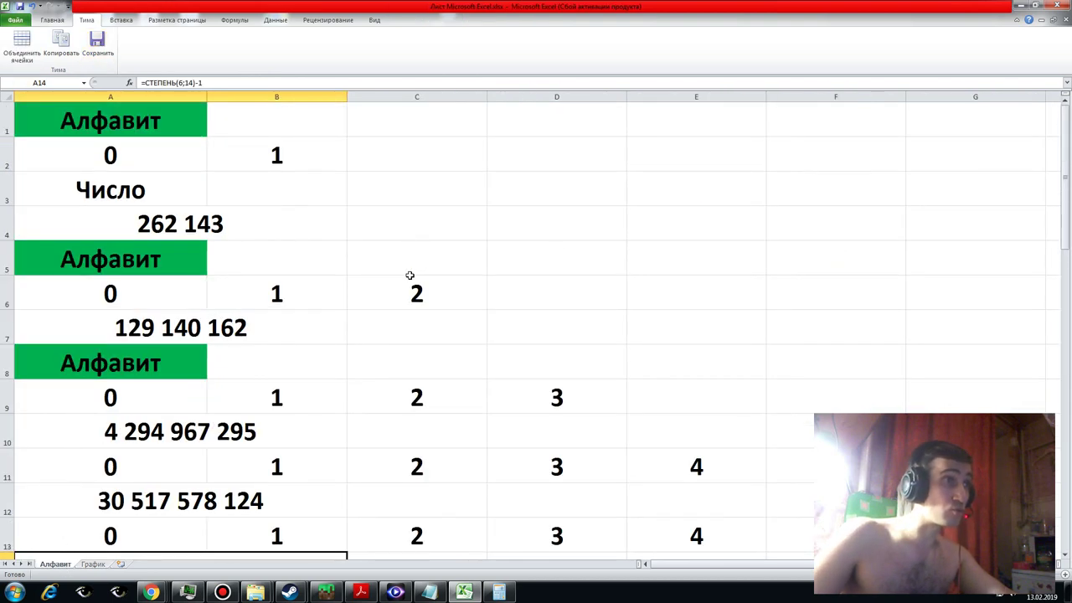
click(415, 114)
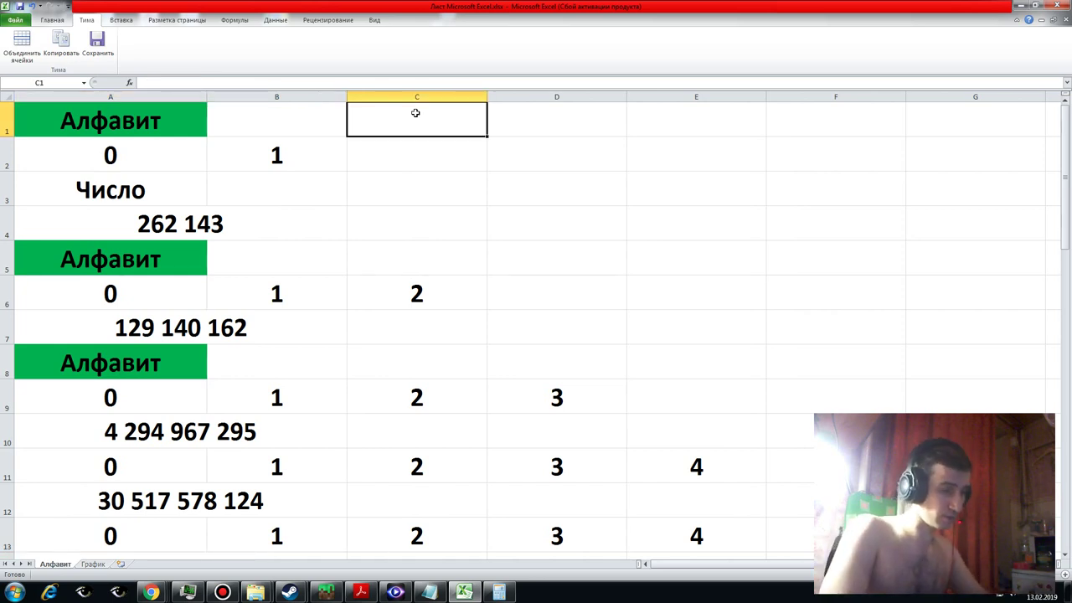
text(Р)
key(BackSpace)
- Enter 'Зависимость между' in C1 and left-align it
text(3)
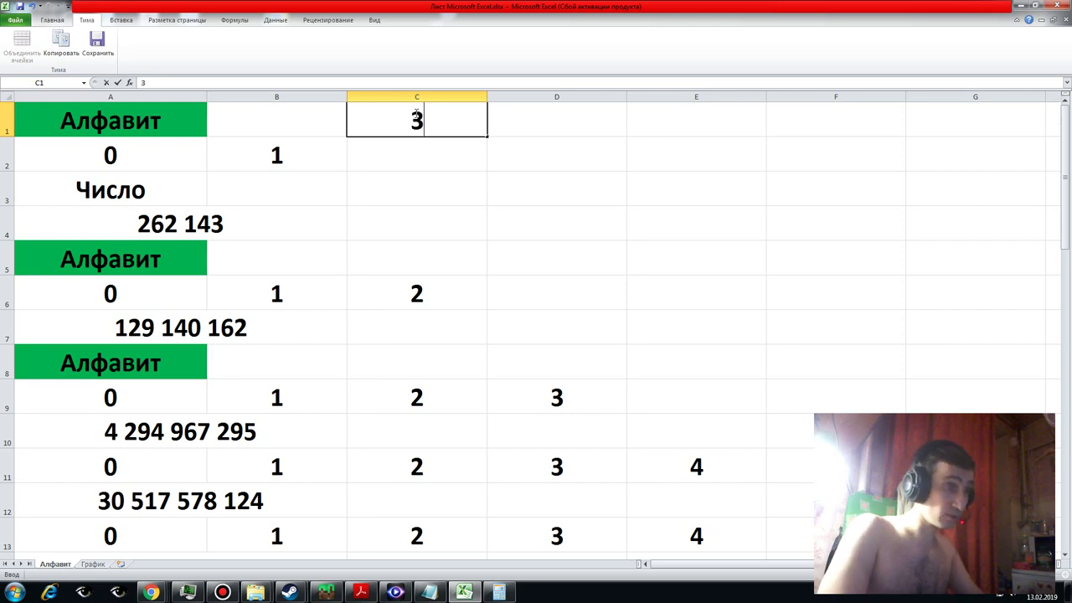
text(ависимо)
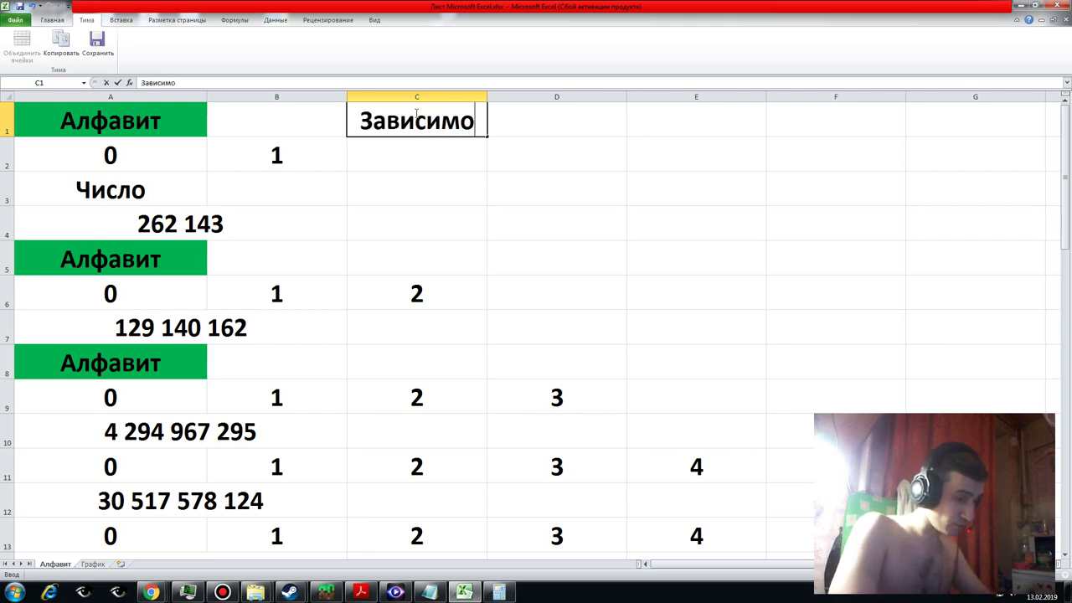
text(сть)
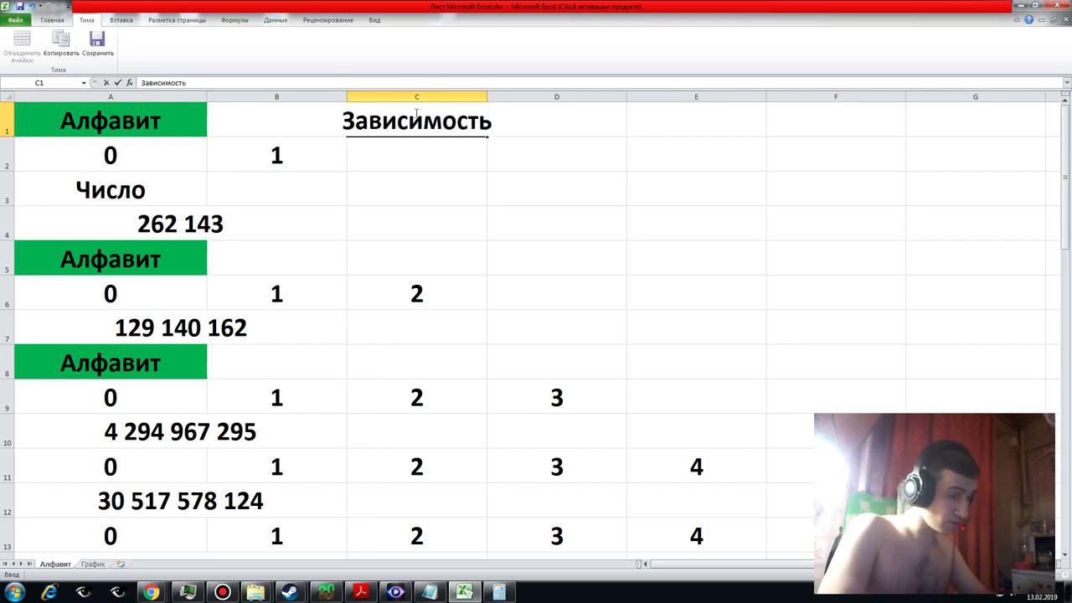
text( между)
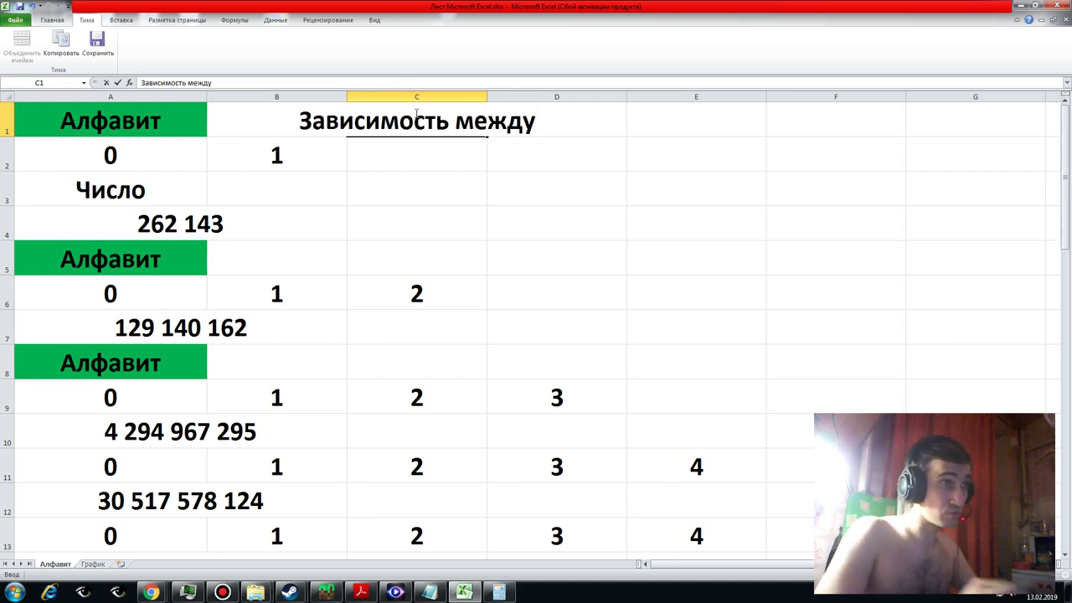
click(52, 21)
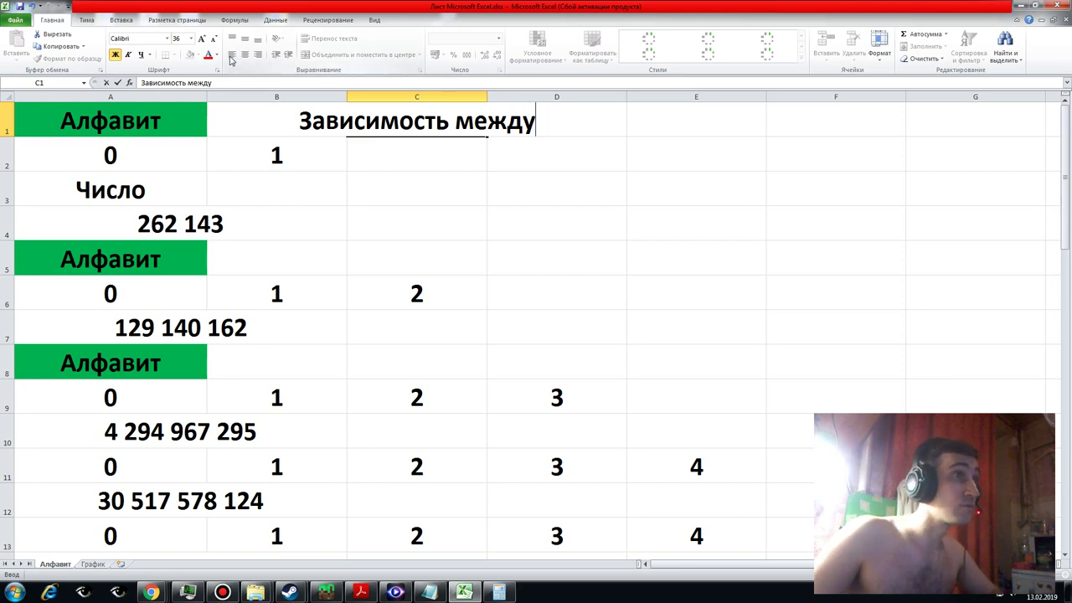
click(378, 175)
click(377, 123)
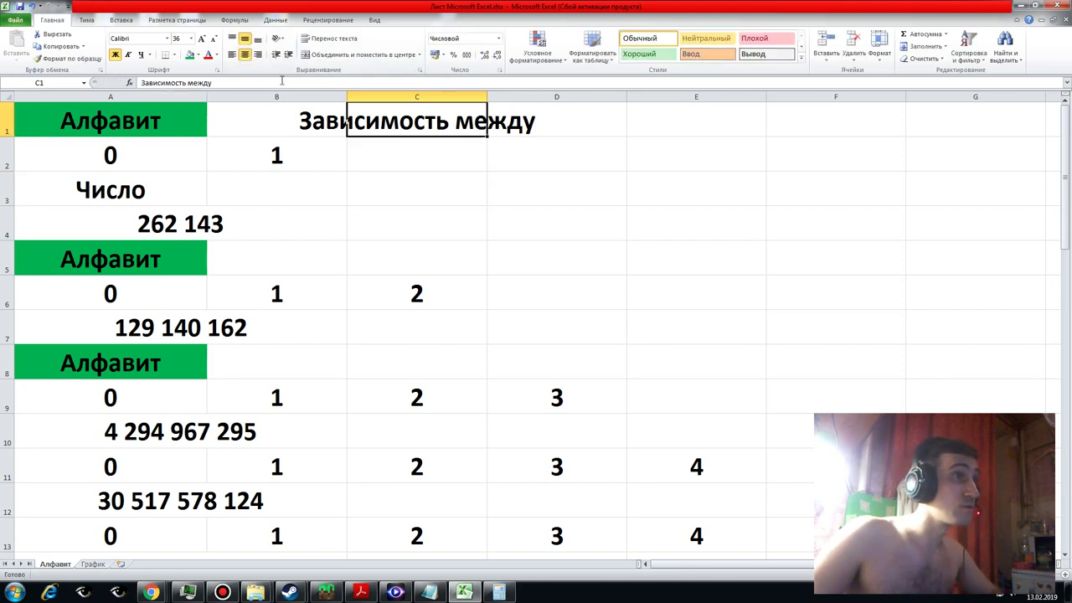
click(232, 55)
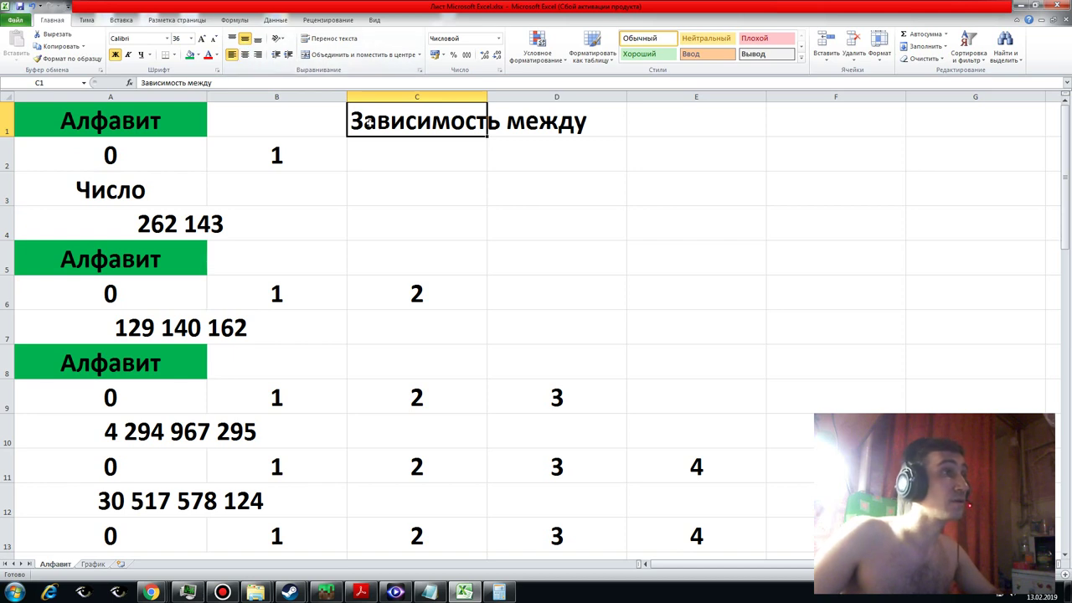
click(87, 20)
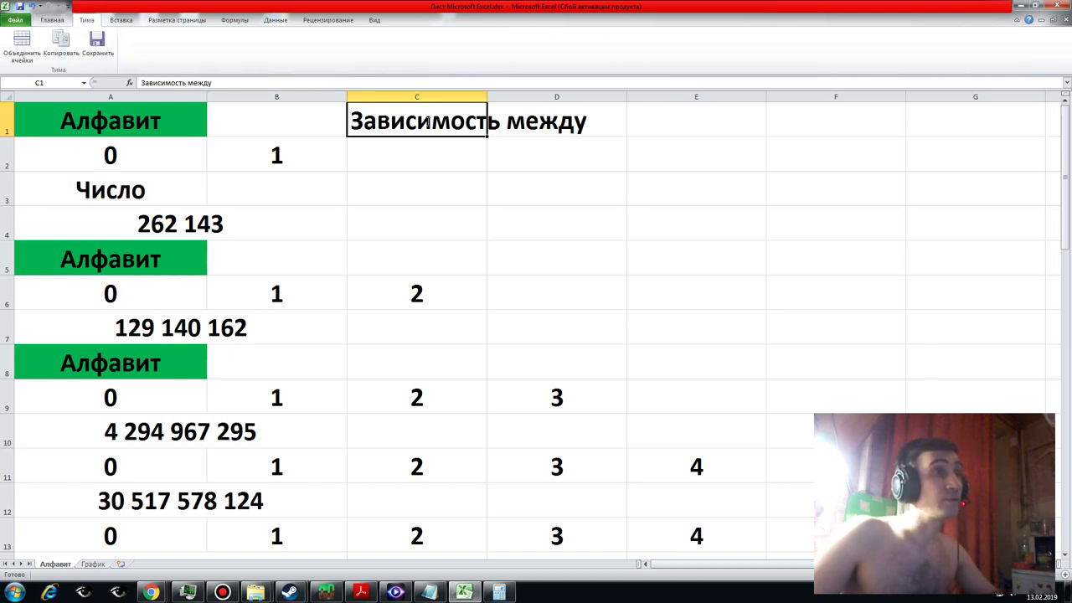
- Append 'размером числа и системой исчисления' to complete the C1 title
double_click(428, 123)
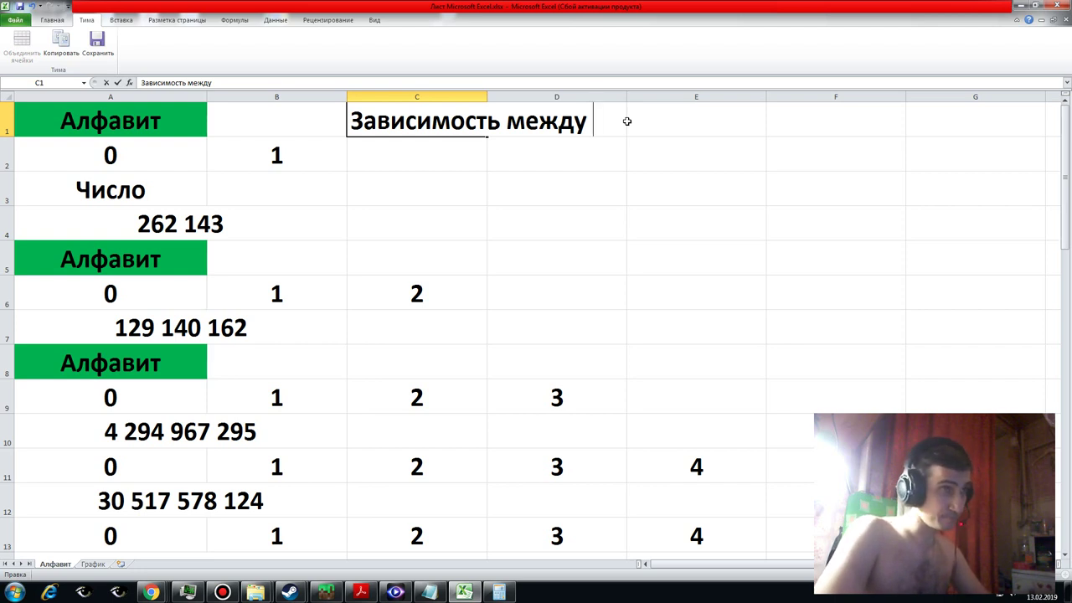
text(разм)
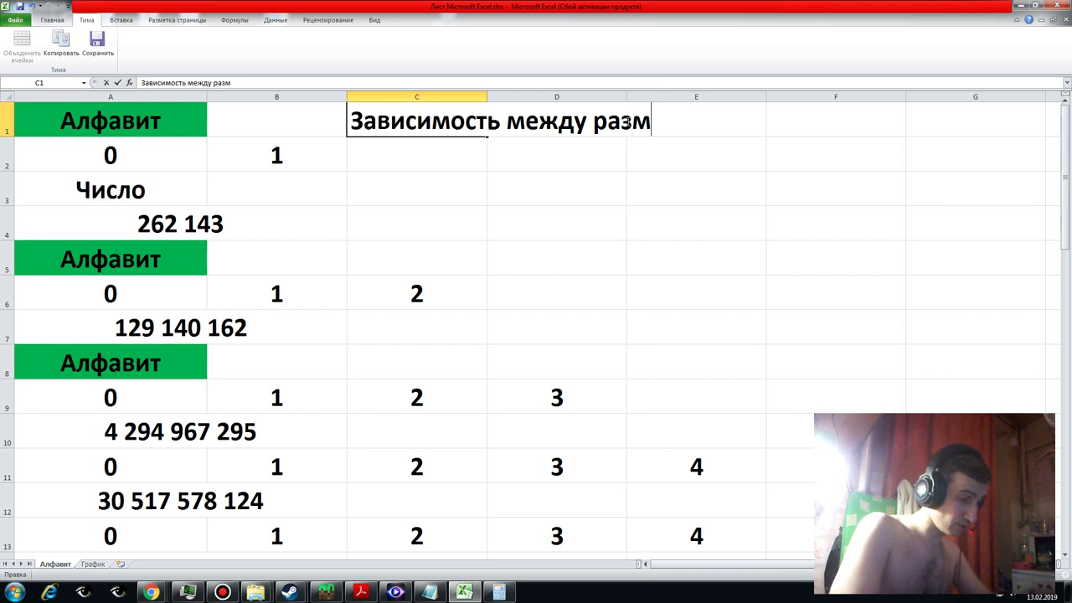
text(ером )
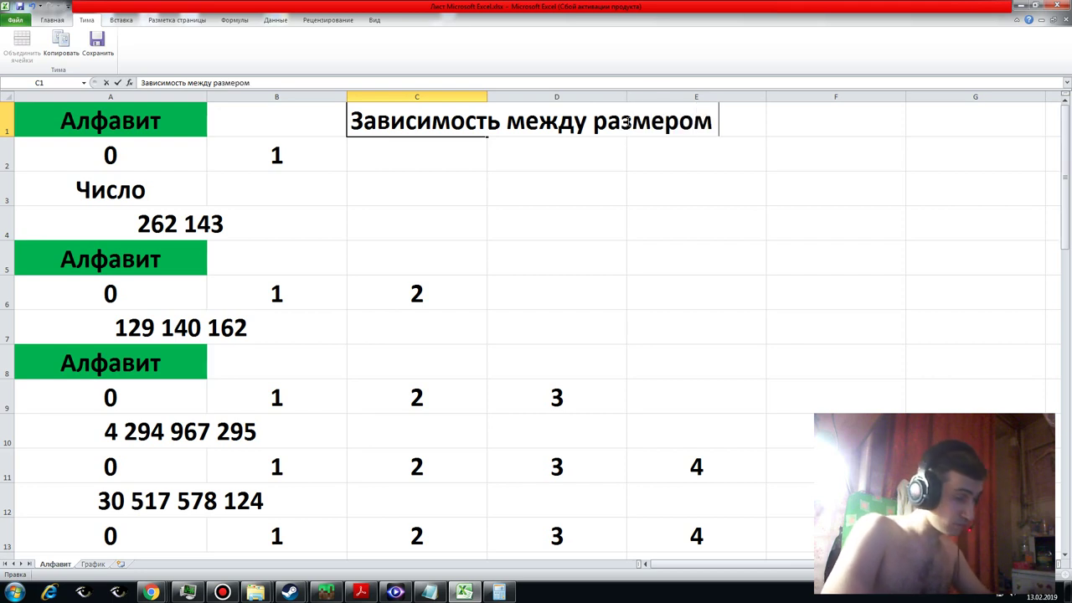
text(числа )
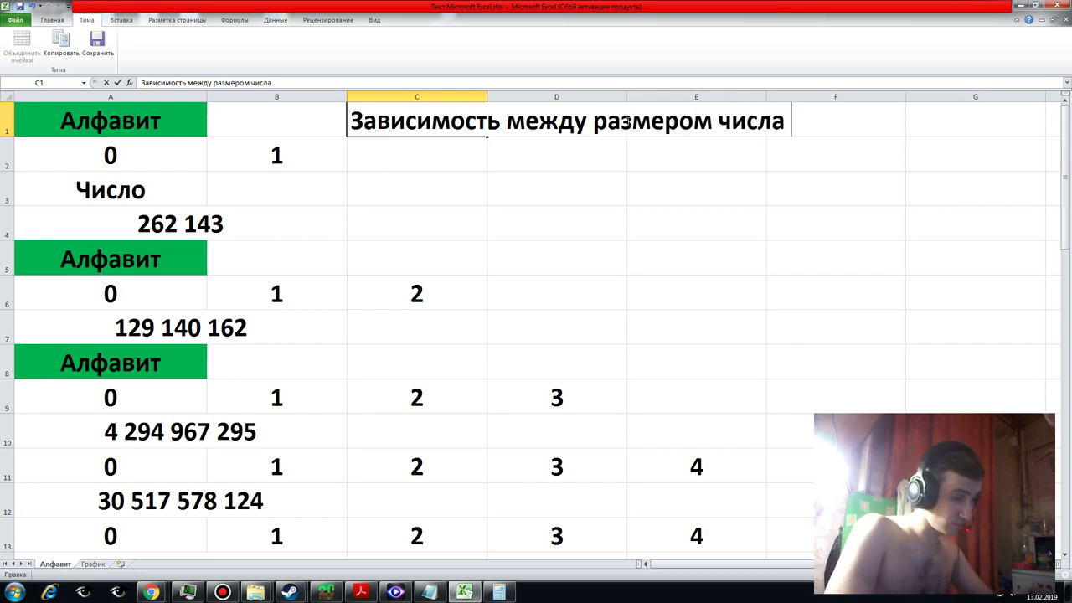
text(и сис)
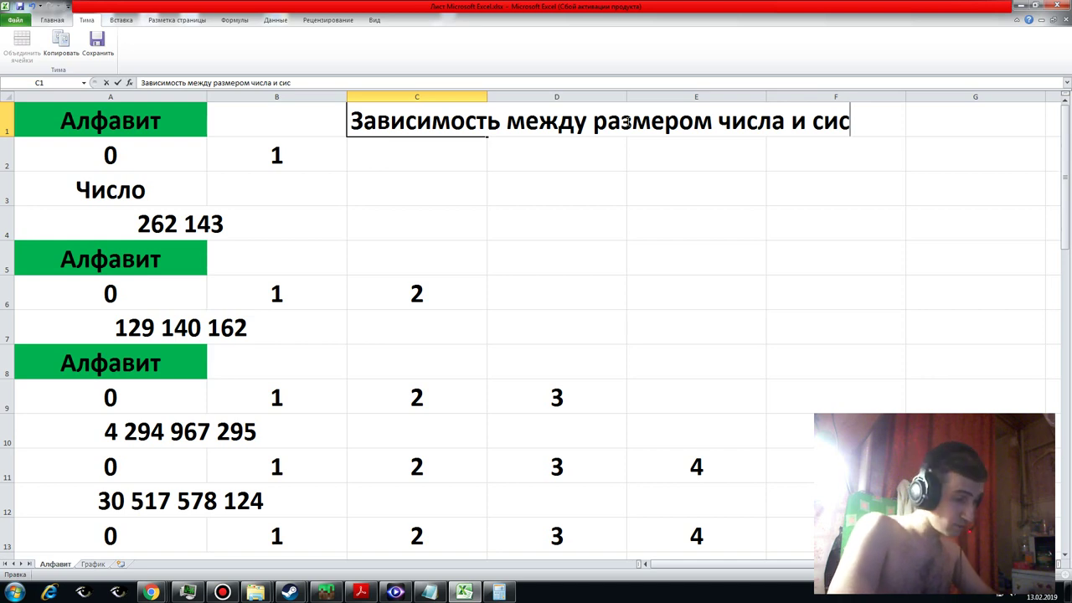
text(темой)
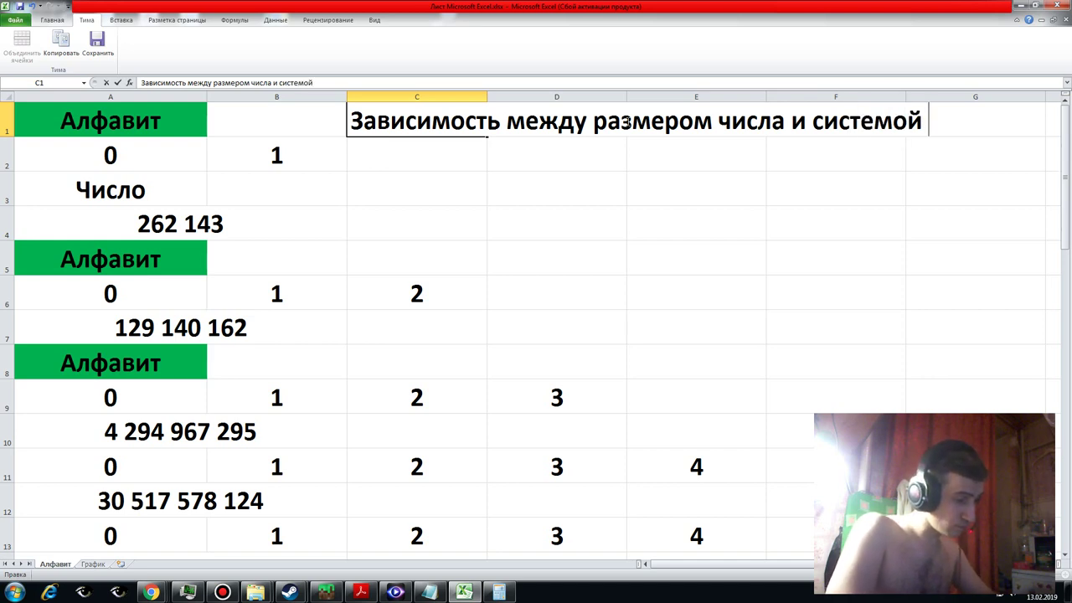
text( исчисле)
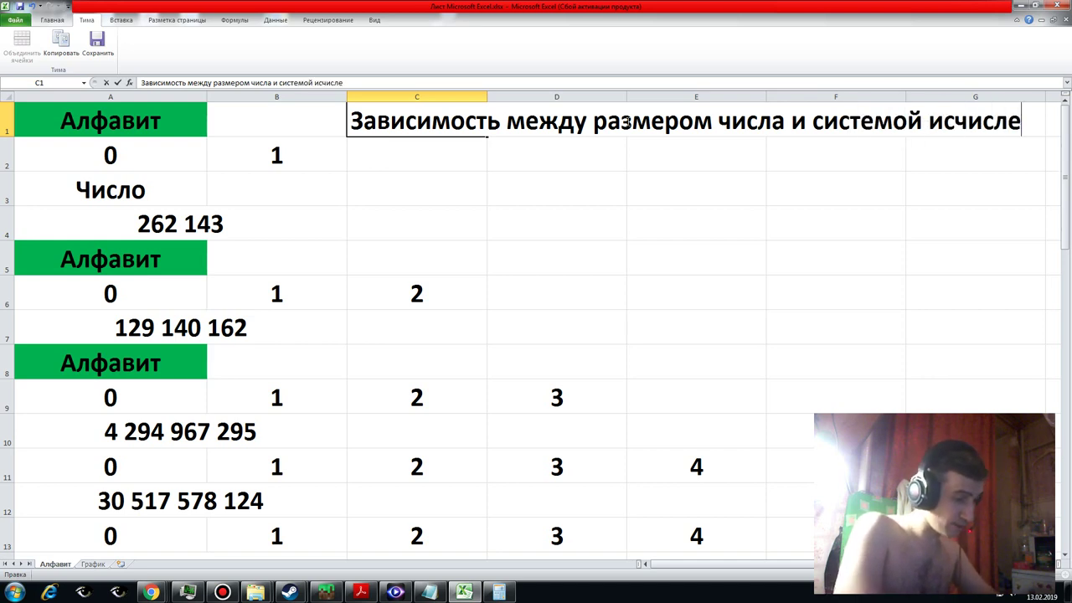
text(ния)
key(Return)
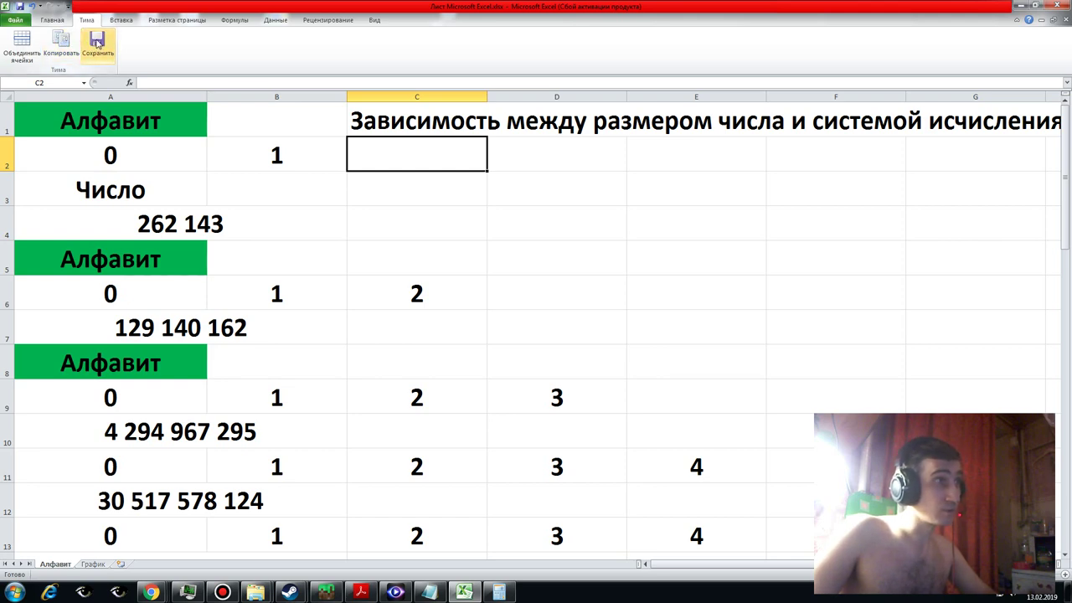
- Close Excel, rename the desktop workbook to 'Hfpvth xbckf b cbcntvf.xlsx', and open Computer
click(1059, 4)
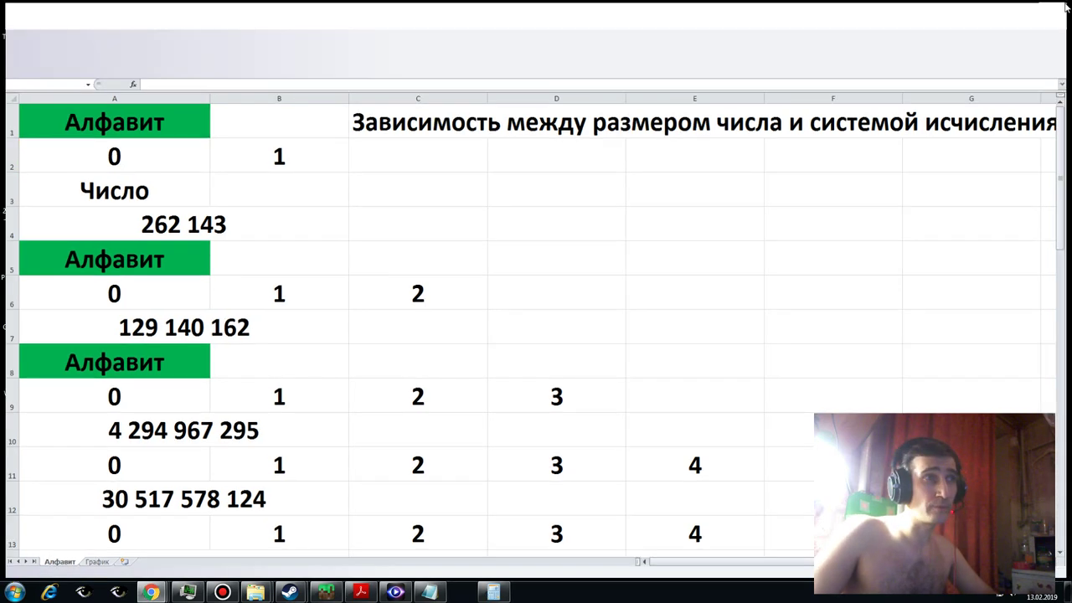
click(403, 543)
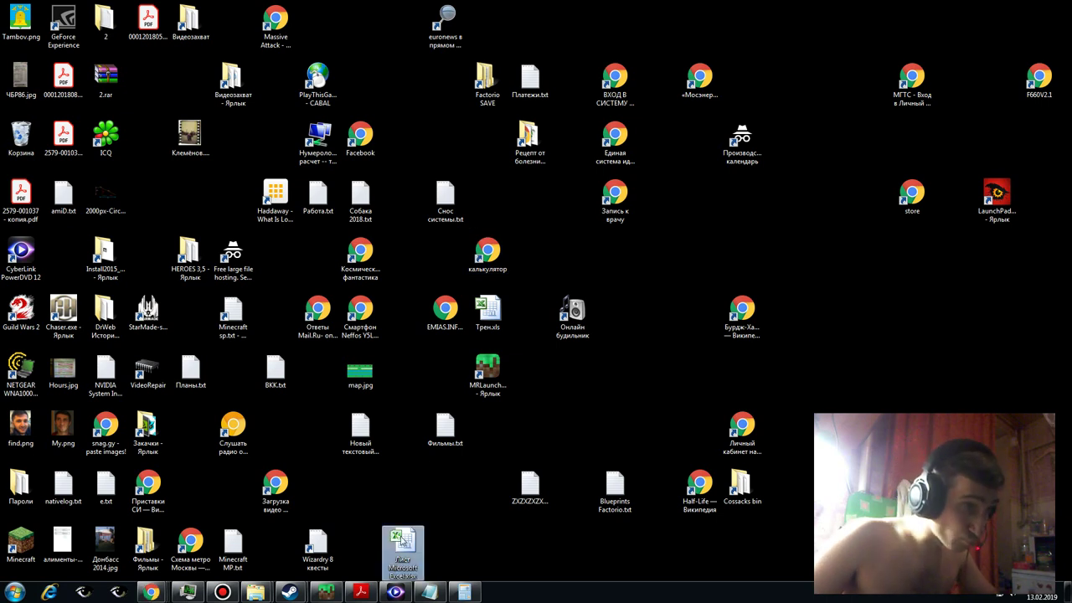
click(404, 568)
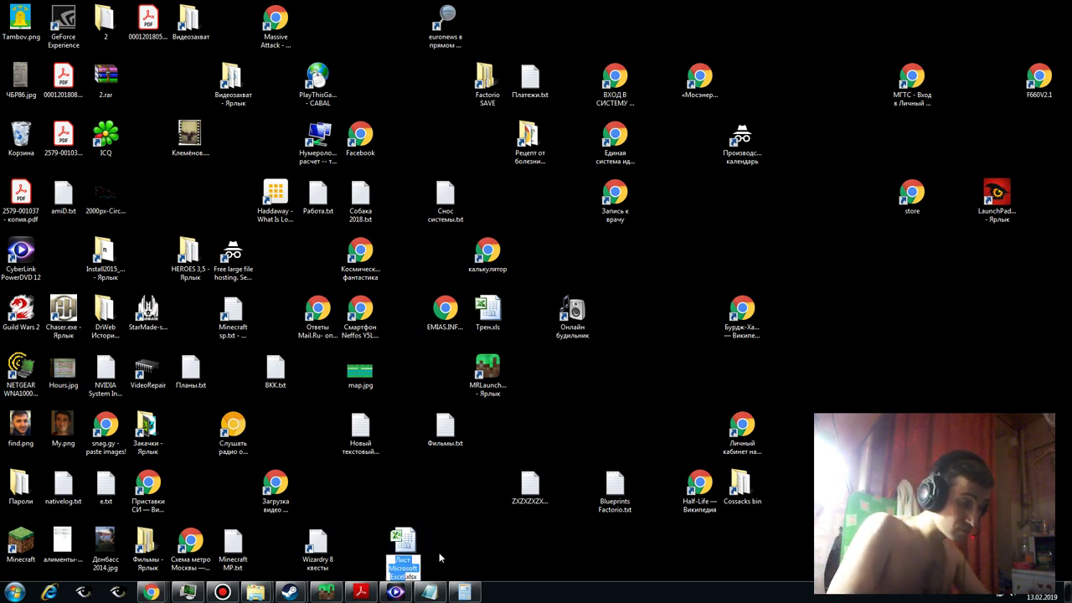
text(Hfpx)
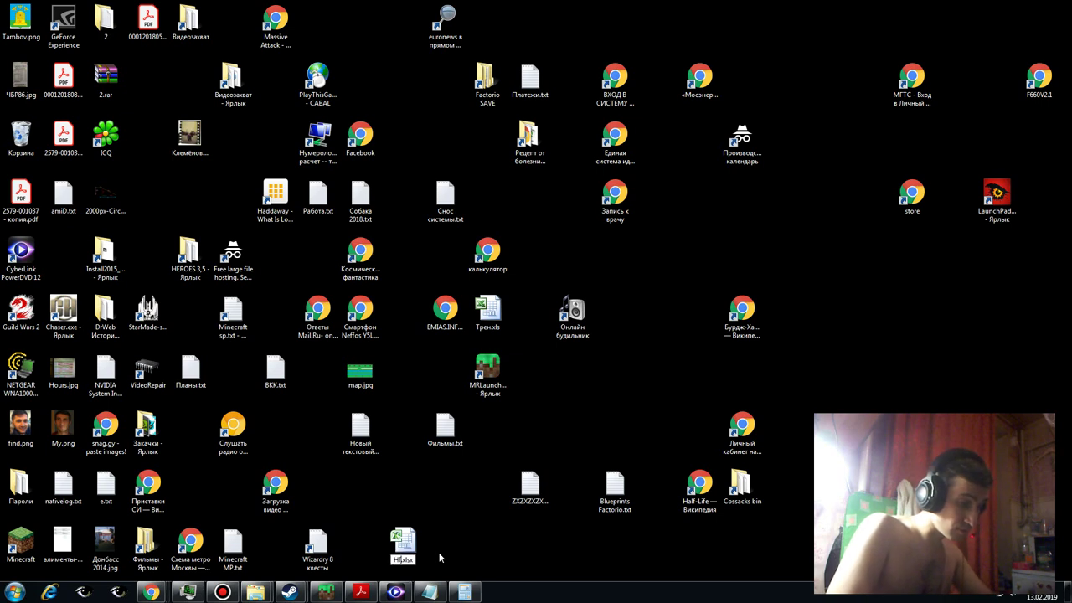
text(th)
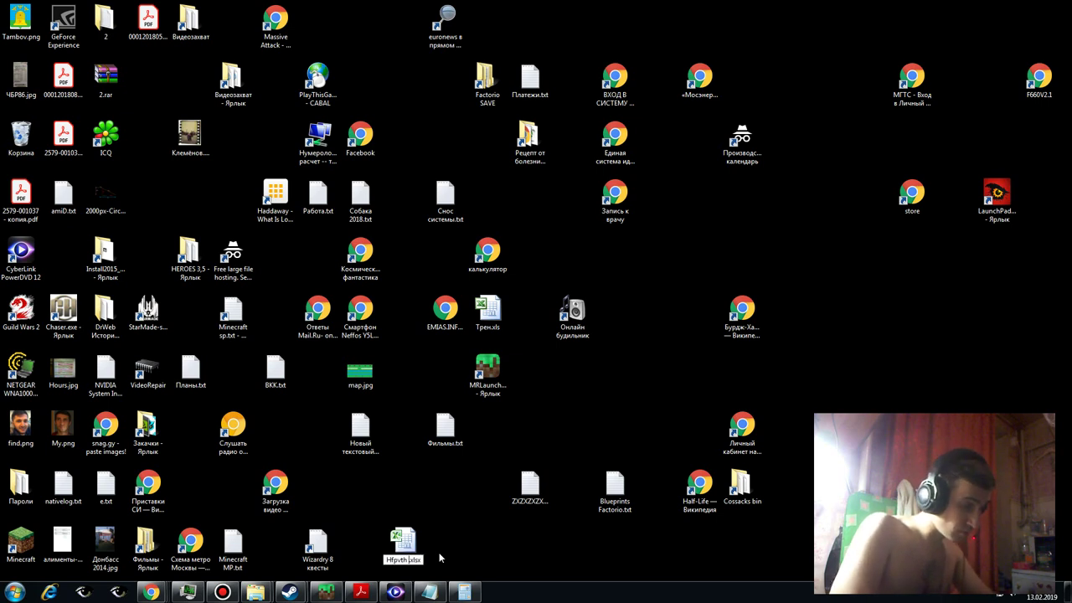
text( xbckf b)
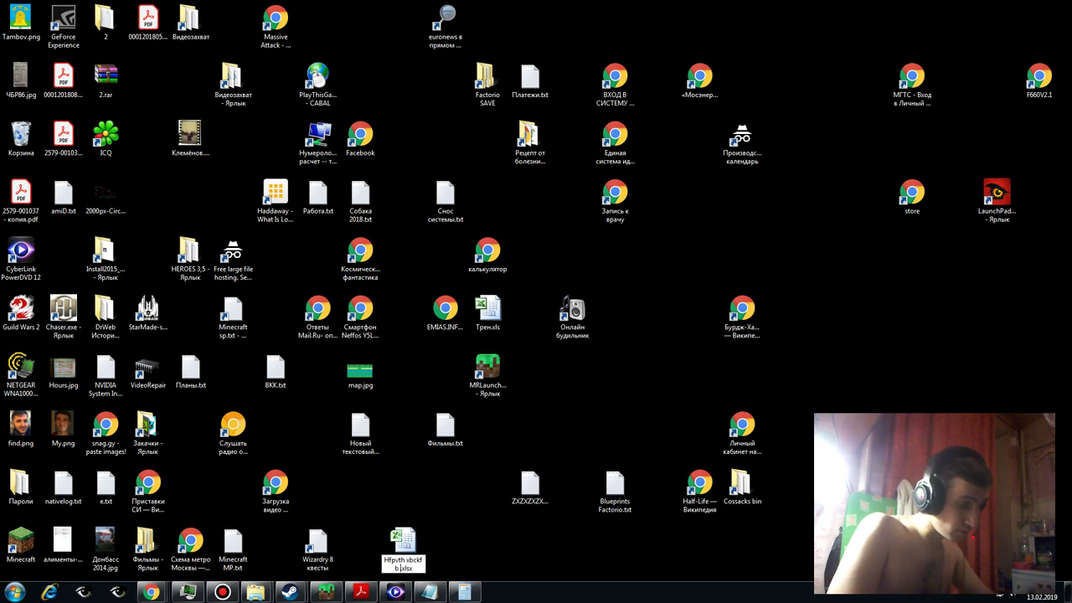
text(cntvf bcx)
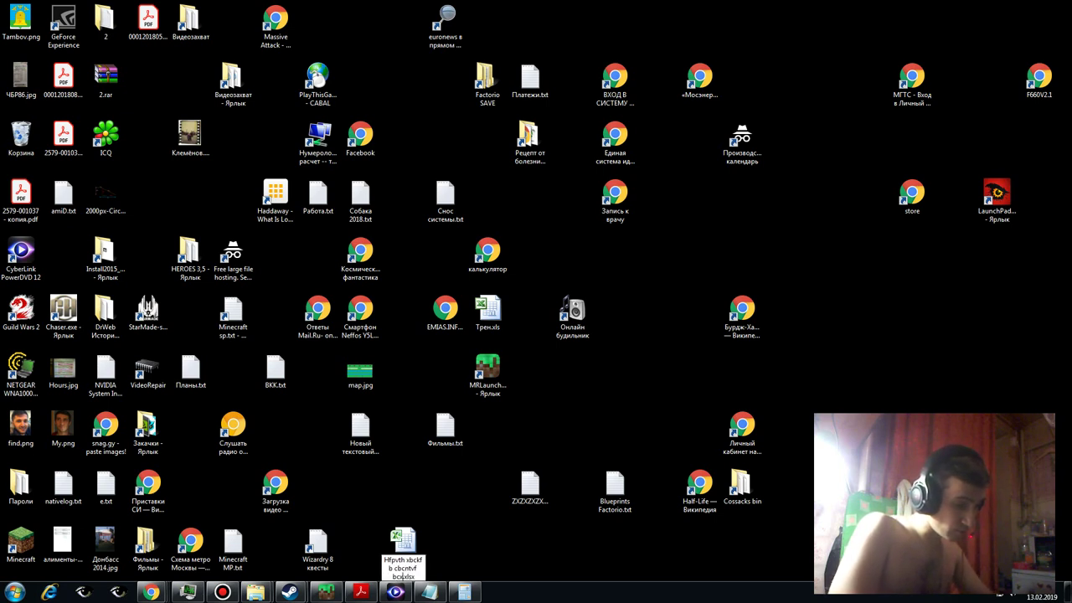
key(Return)
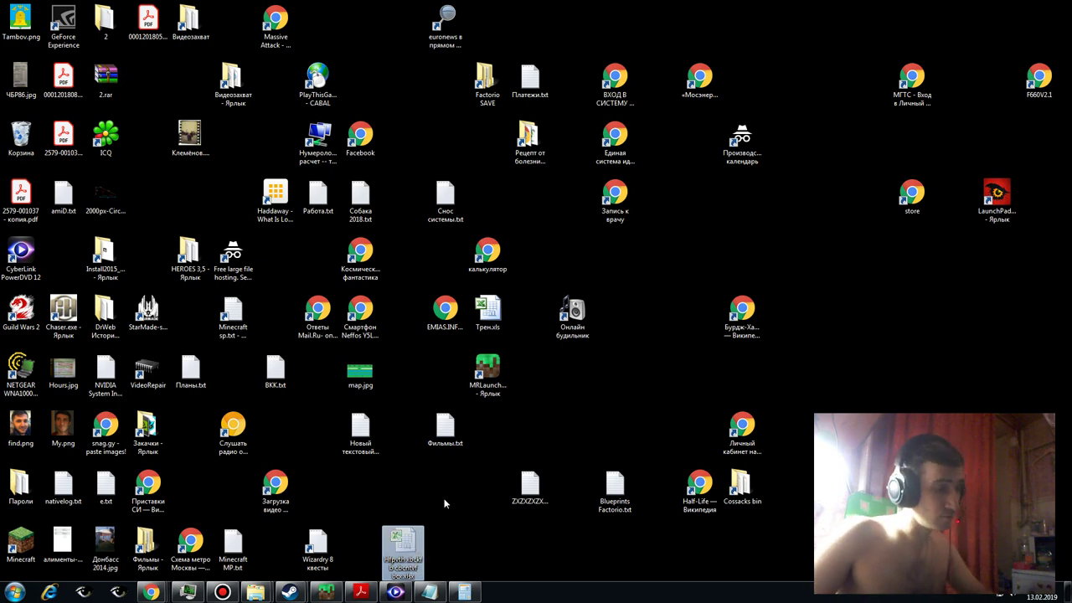
key(super+e)
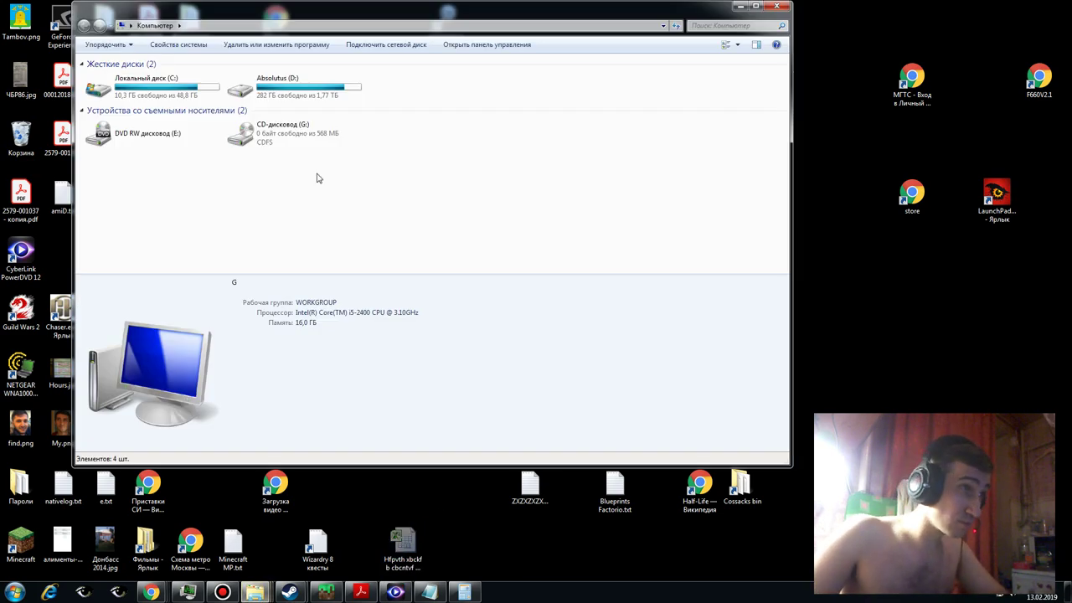
- Navigate in Explorer to the Tima folder on drive D: via folder 1
double_click(251, 92)
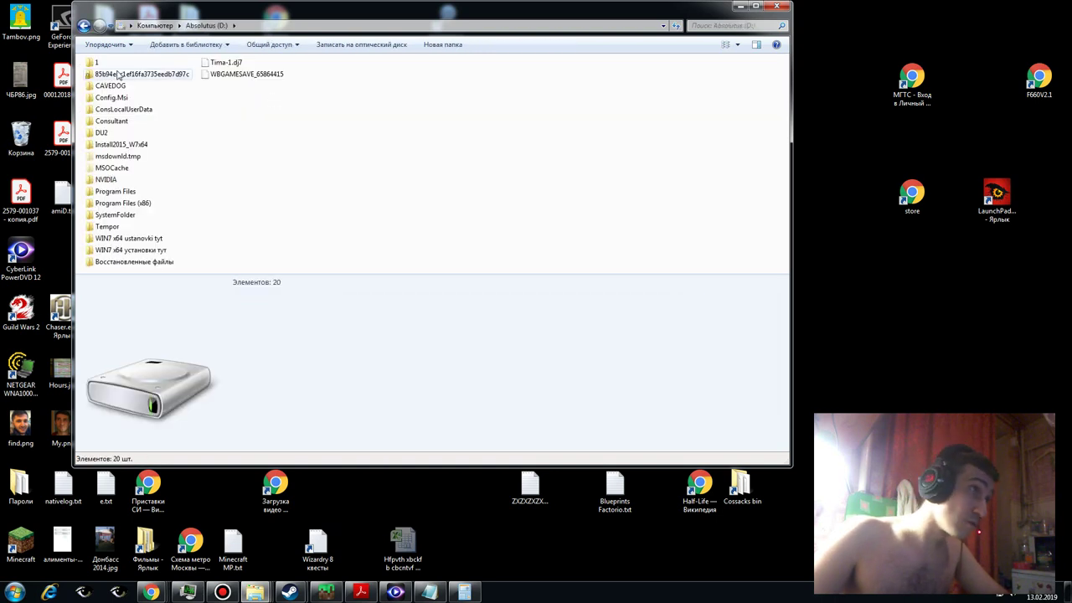
click(97, 65)
double_click(97, 63)
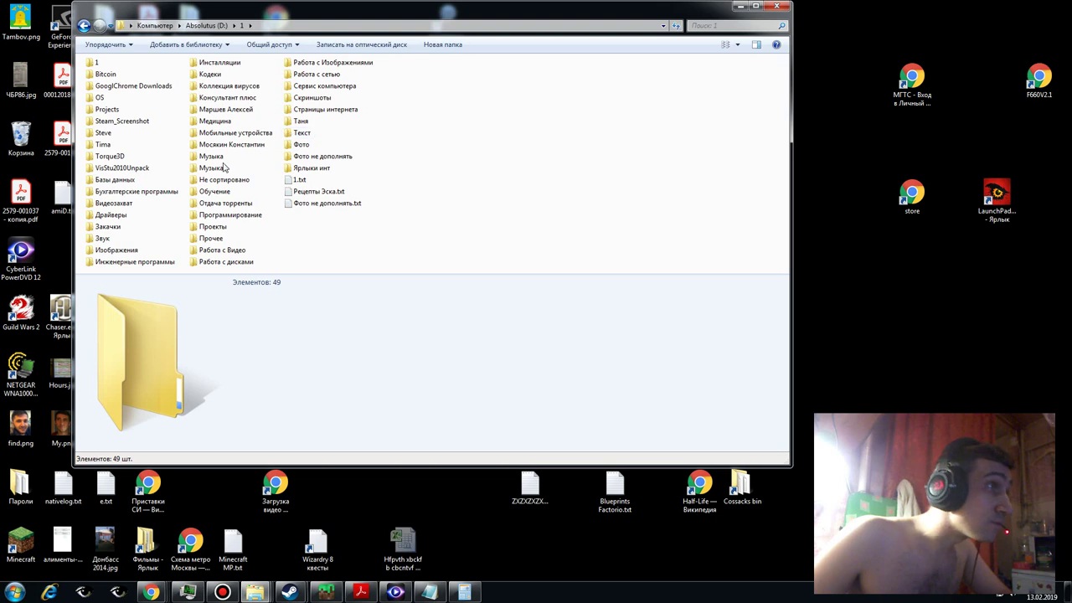
click(96, 146)
double_click(97, 146)
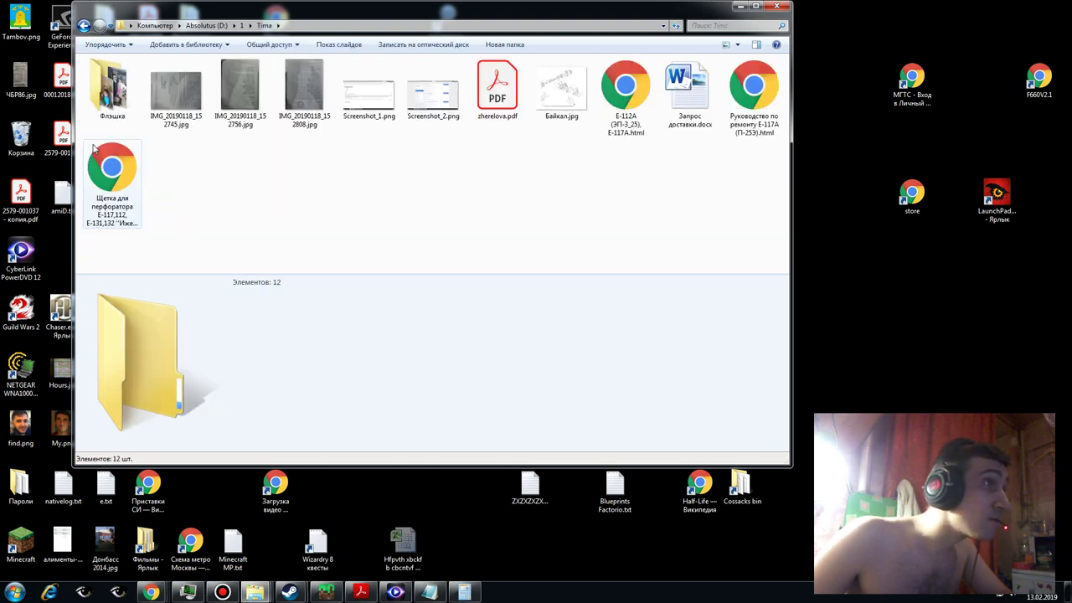
- Create a new folder named '1' inside Tima and paste the workbook into it
right_click(305, 223)
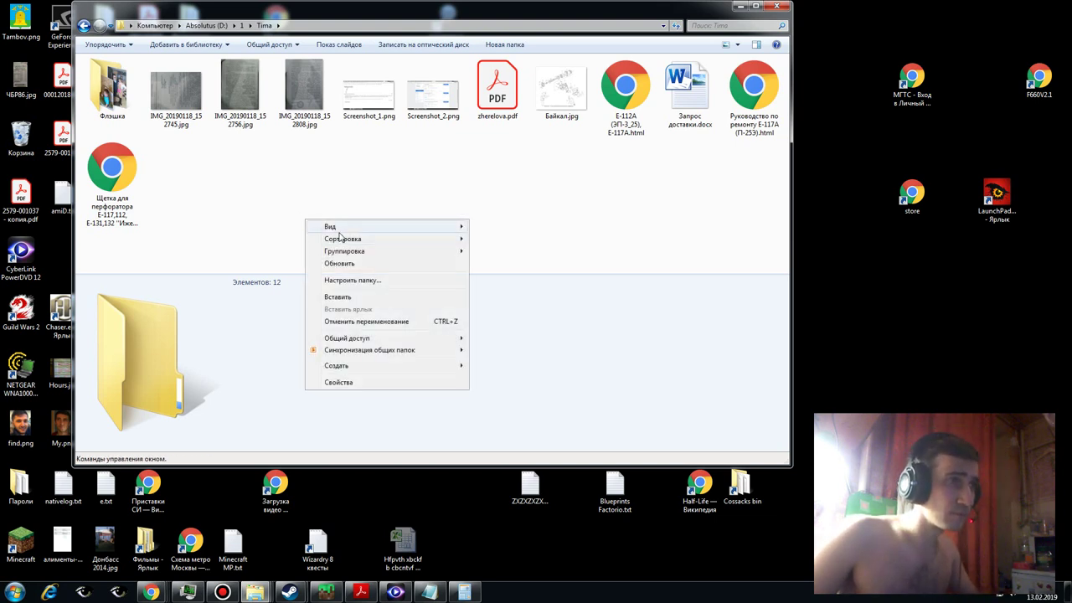
mouse_move(364, 367)
click(494, 366)
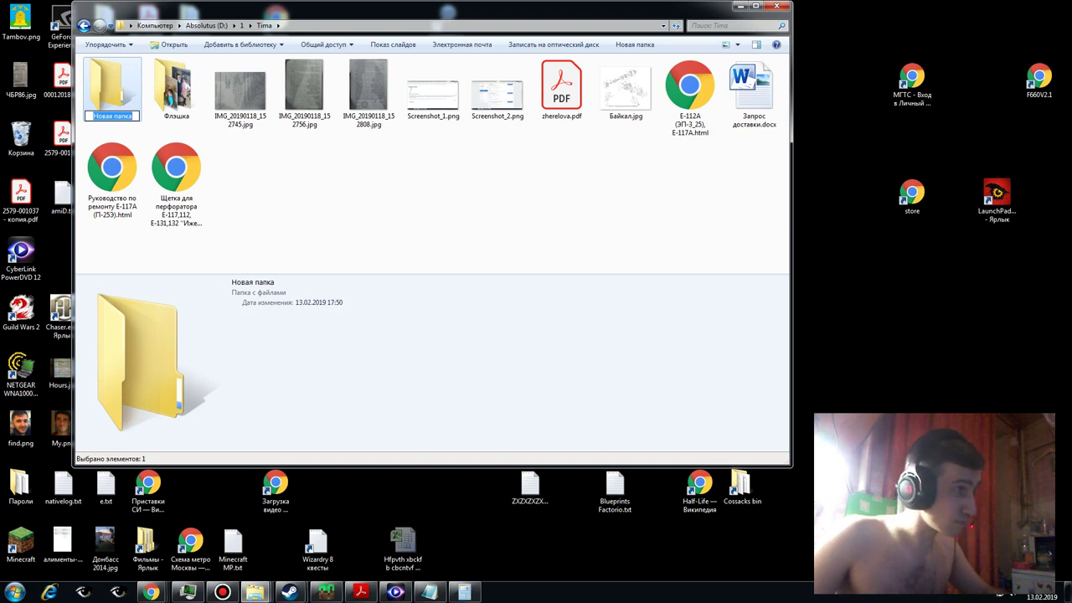
text(1)
key(Return)
key(Return)
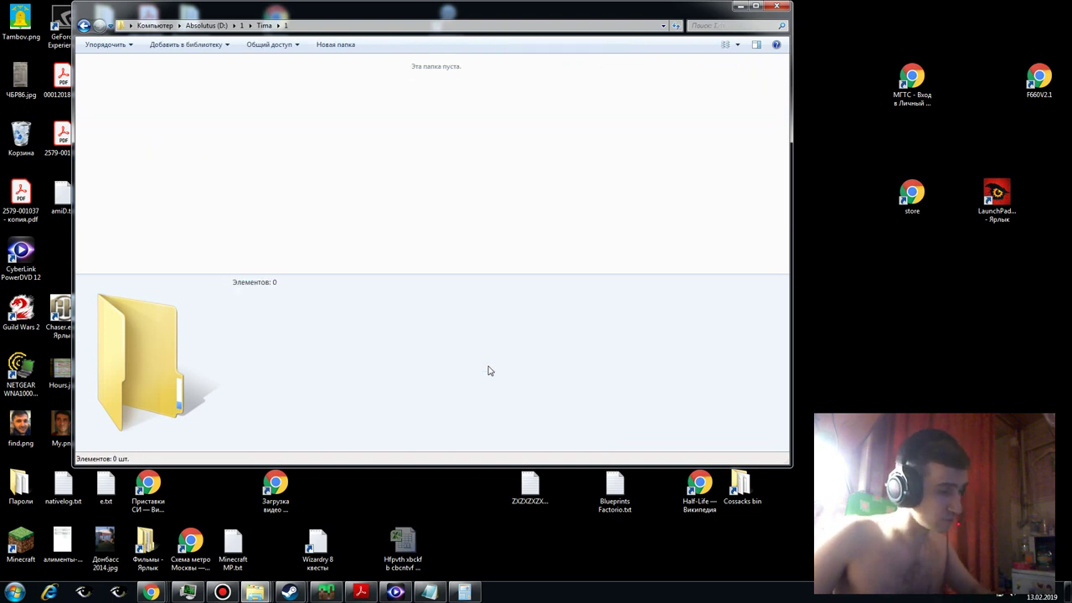
key(ctrl+v)
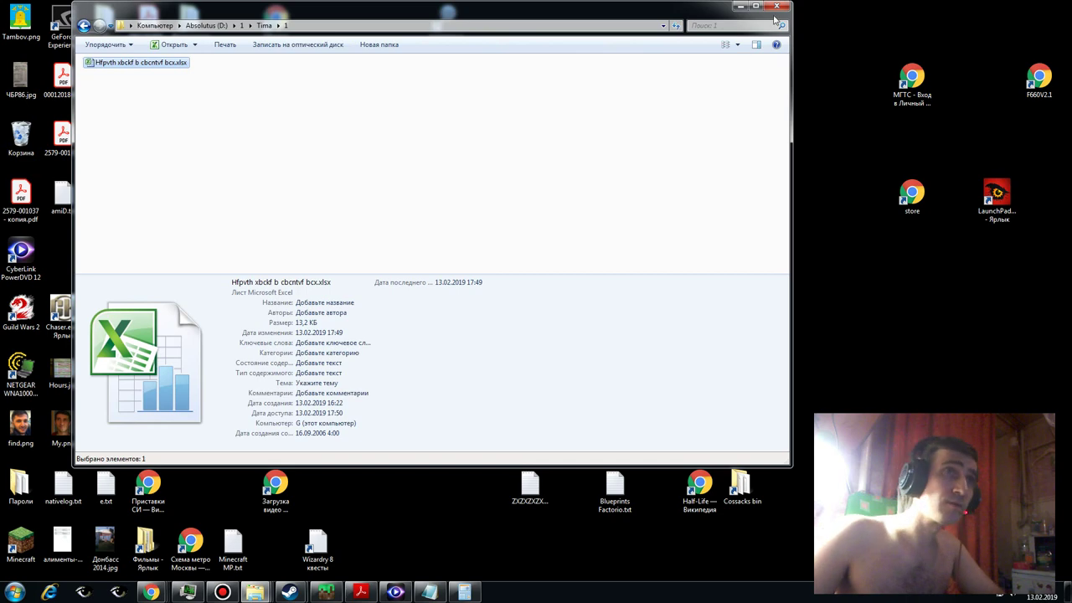
- Resize and move the Explorer window aside, then close it
drag(74, 172, 575, 172)
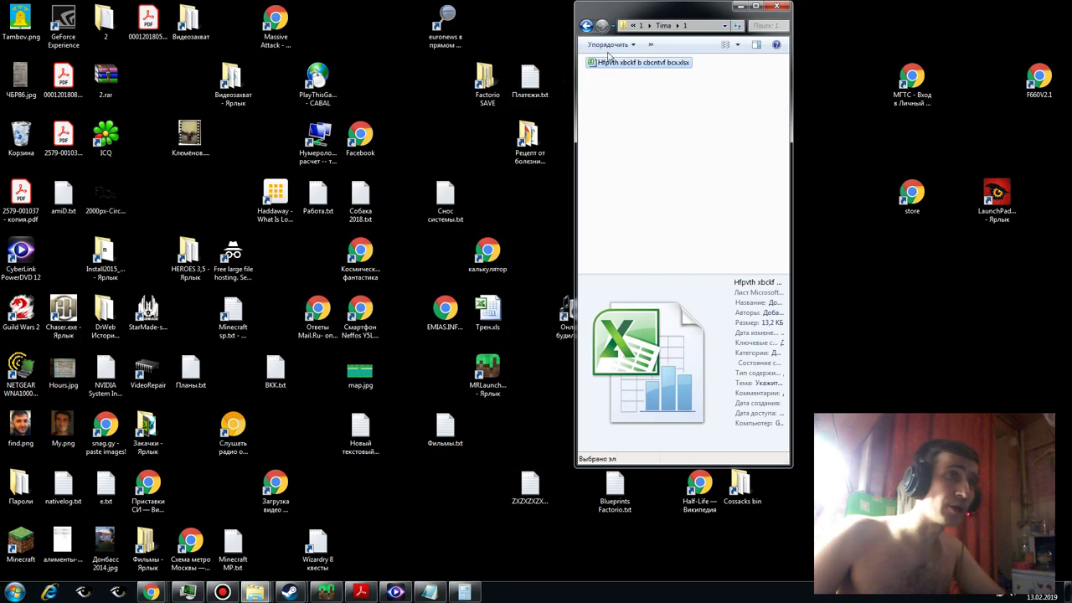
mouse_move(672, 13)
mouse_down()
mouse_move(840, 67)
mouse_move(826, 40)
mouse_up()
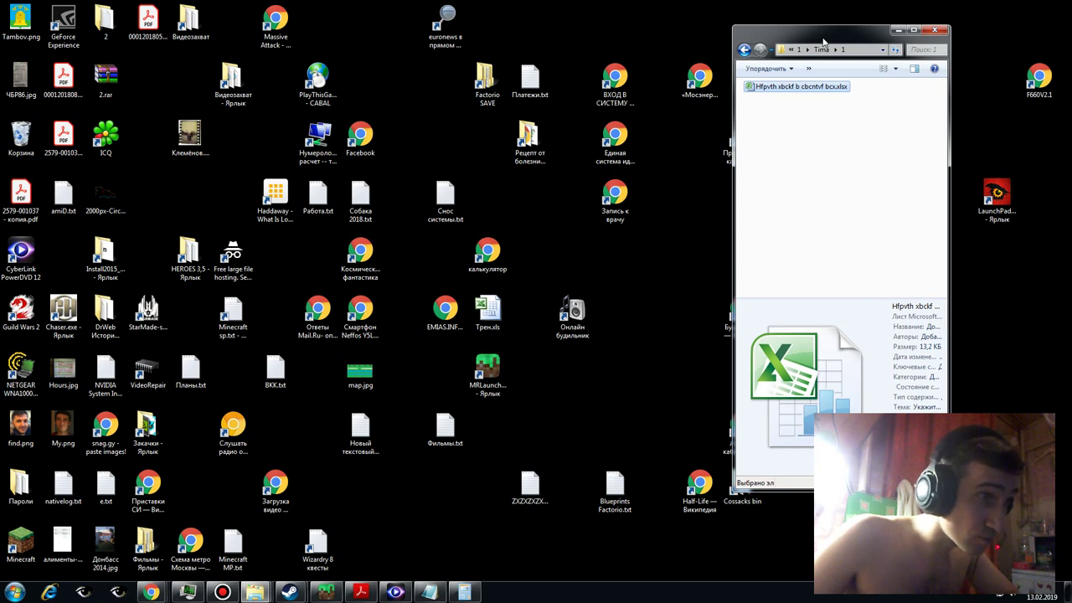
click(935, 30)
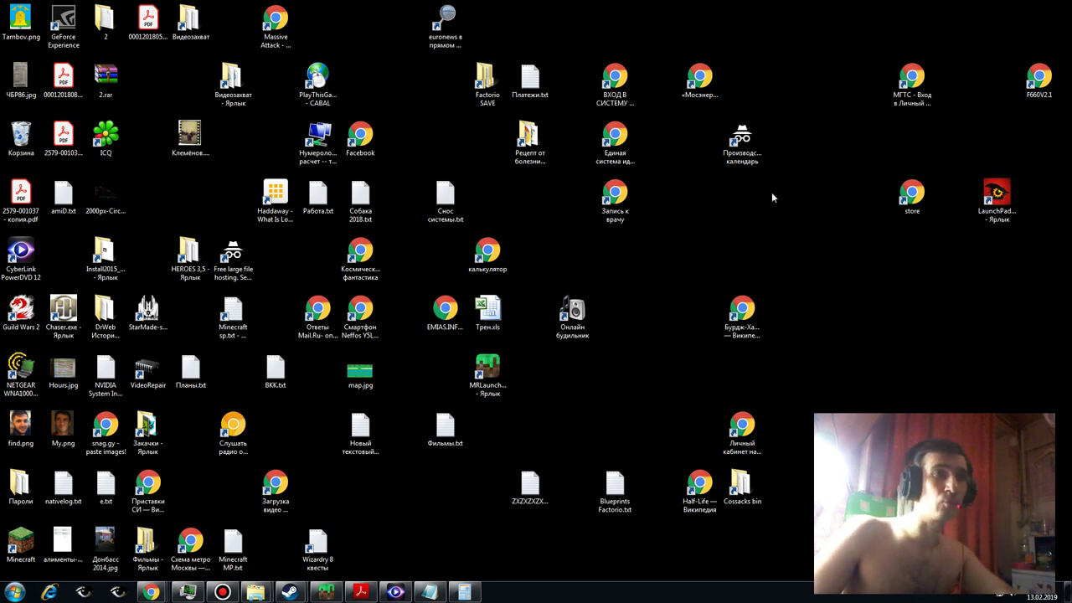
- Close the leftover Calculator and Notepad windows
click(465, 592)
click(544, 144)
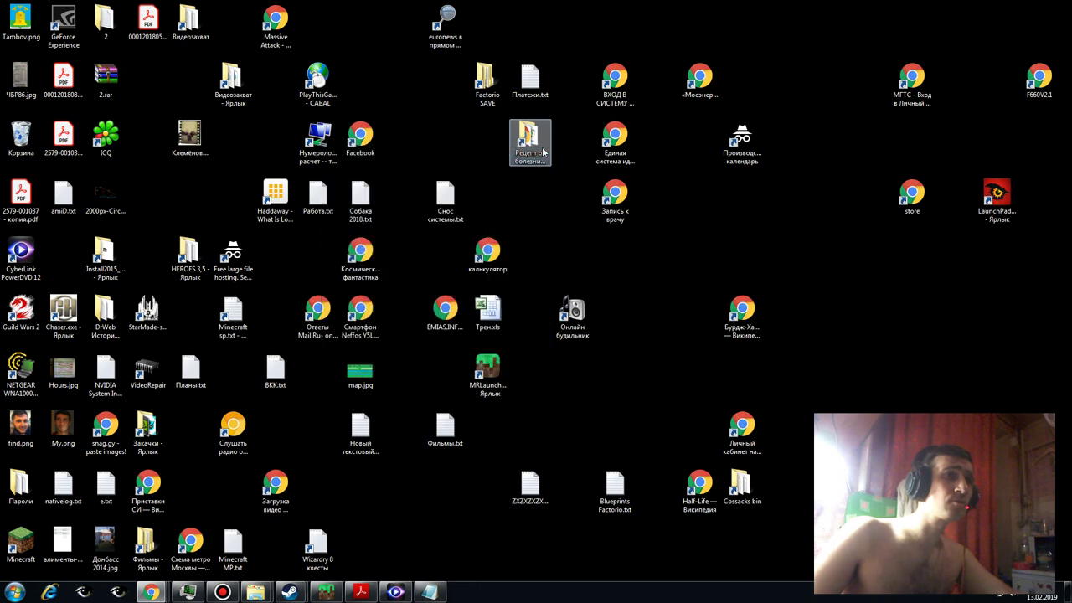
click(432, 592)
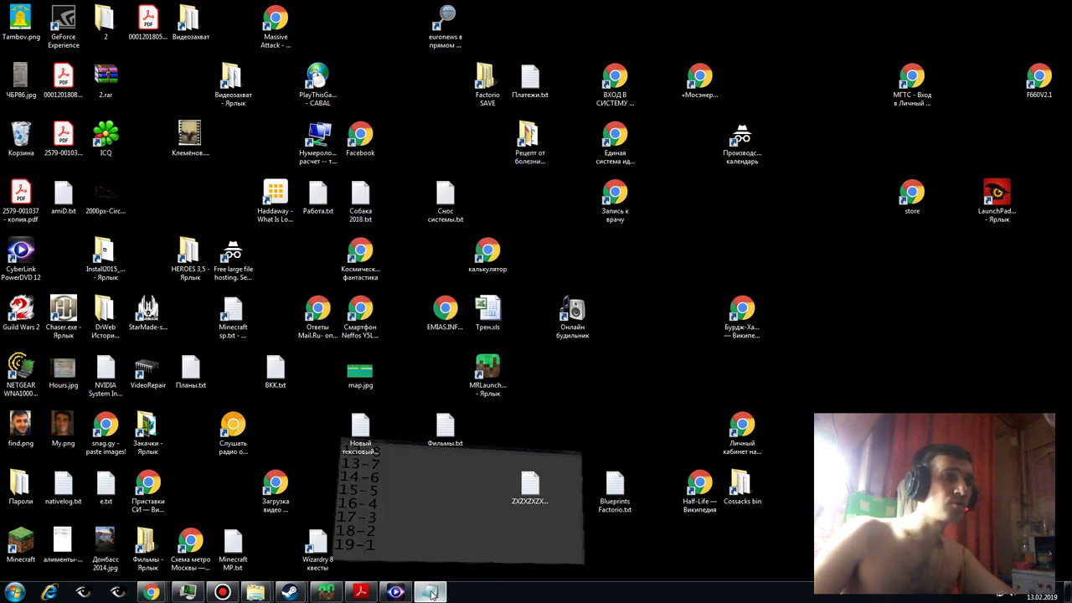
click(905, 16)
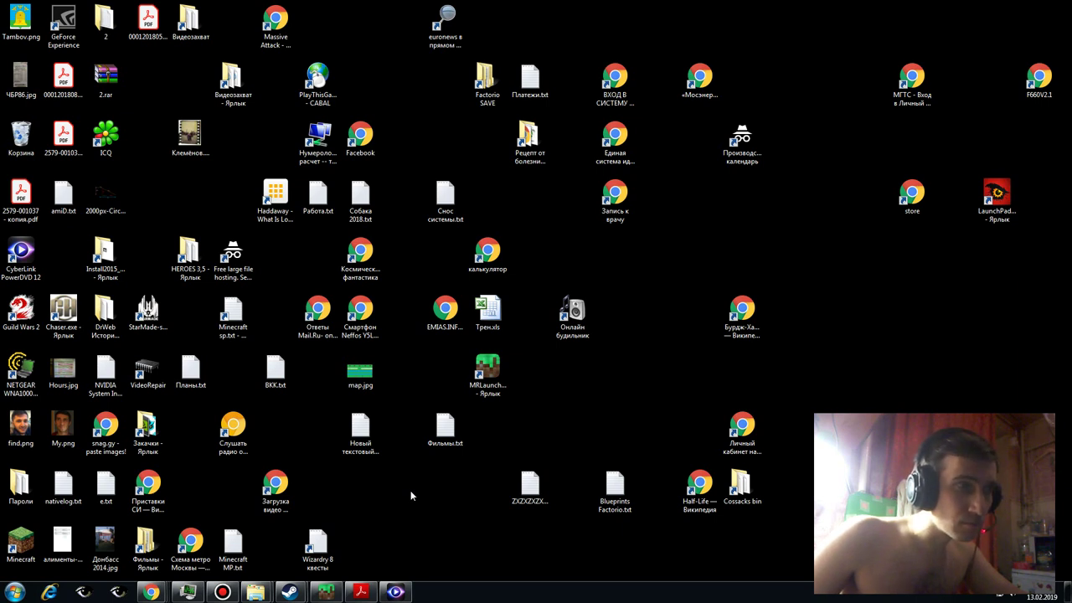
- Delete the new text document from the desktop and bring up the Bandicam recorder
click(354, 429)
key(Delete)
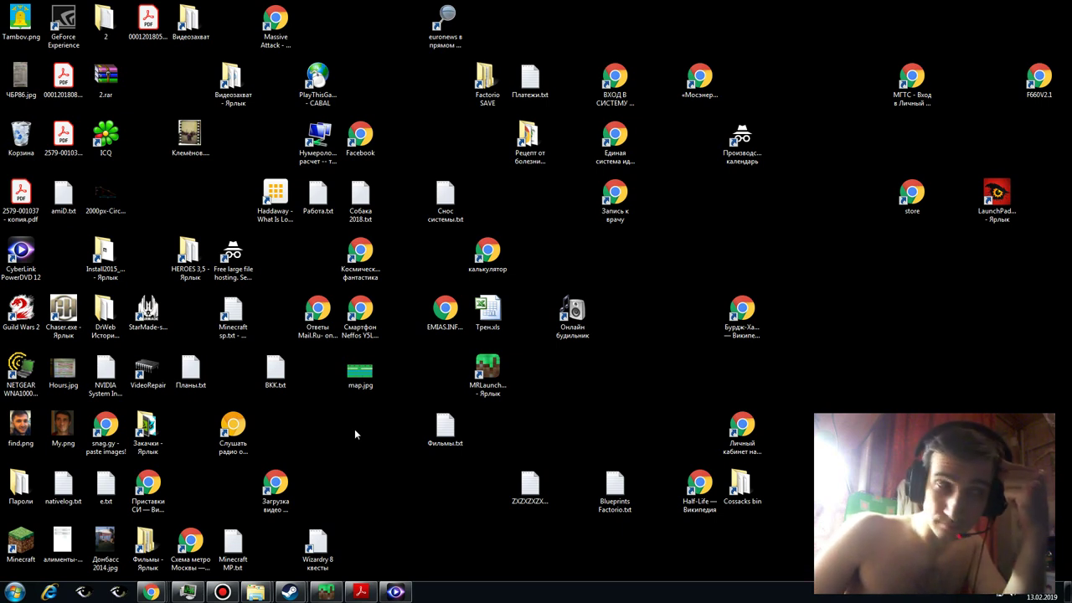
click(216, 593)
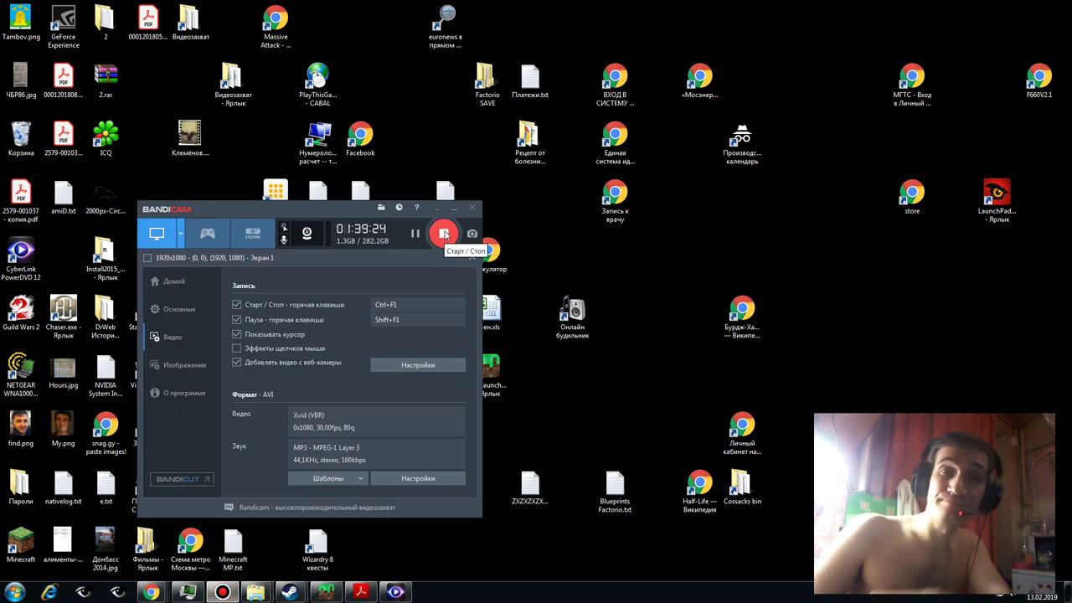